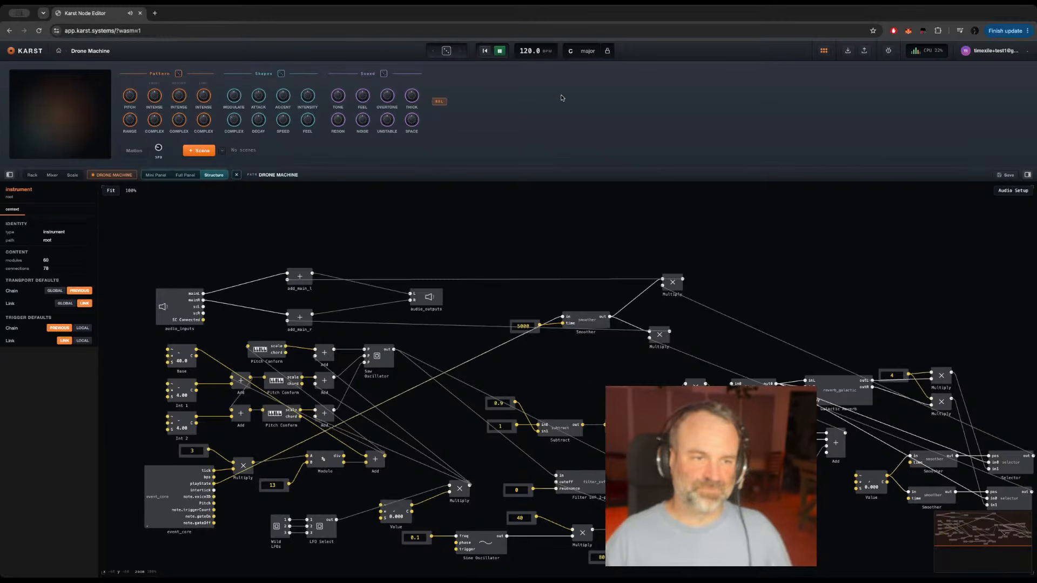
# Step: Stop playback and examine the module connections in the Drone Machine's node structure
pyautogui.press('space')
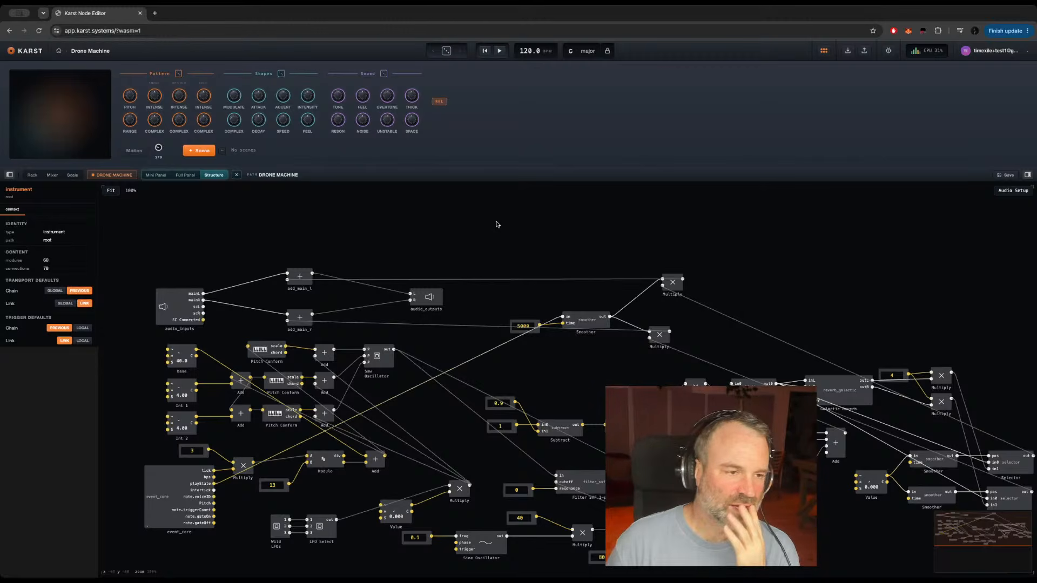
pyautogui.moveTo(470, 254); pyautogui.dragTo(451, 218)
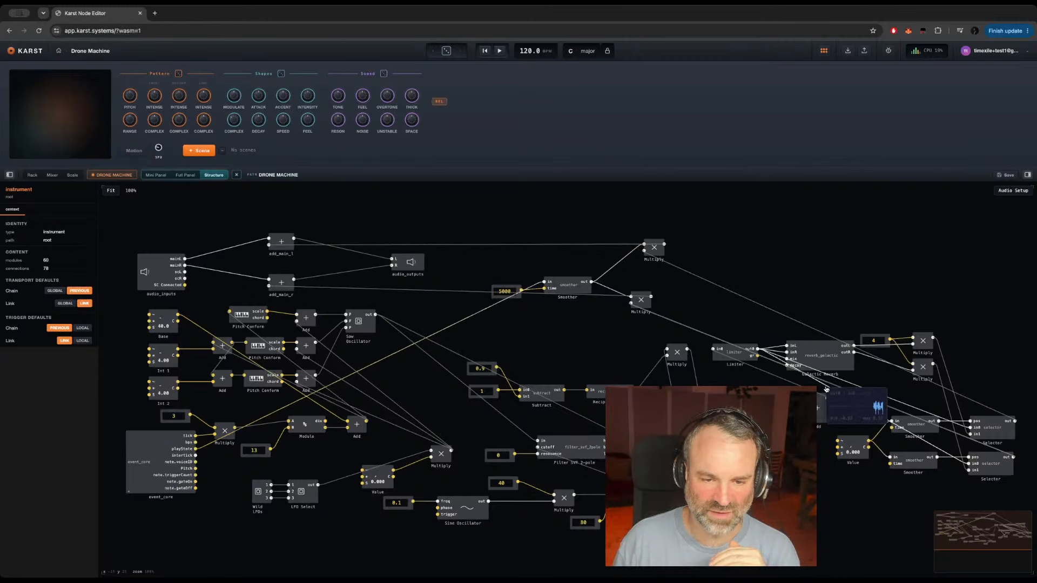
pyautogui.moveTo(795, 323)
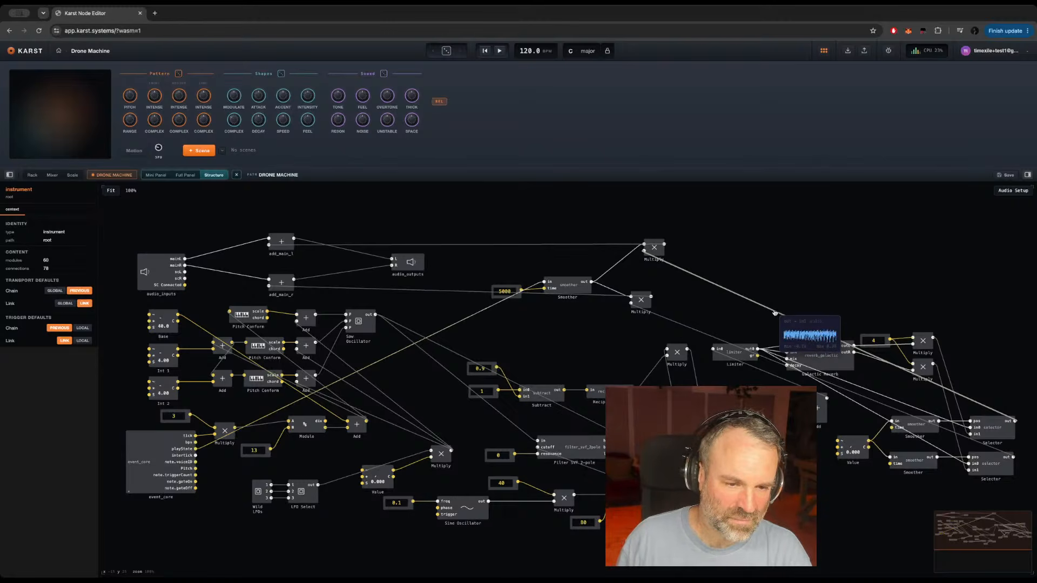
pyautogui.moveTo(313, 395)
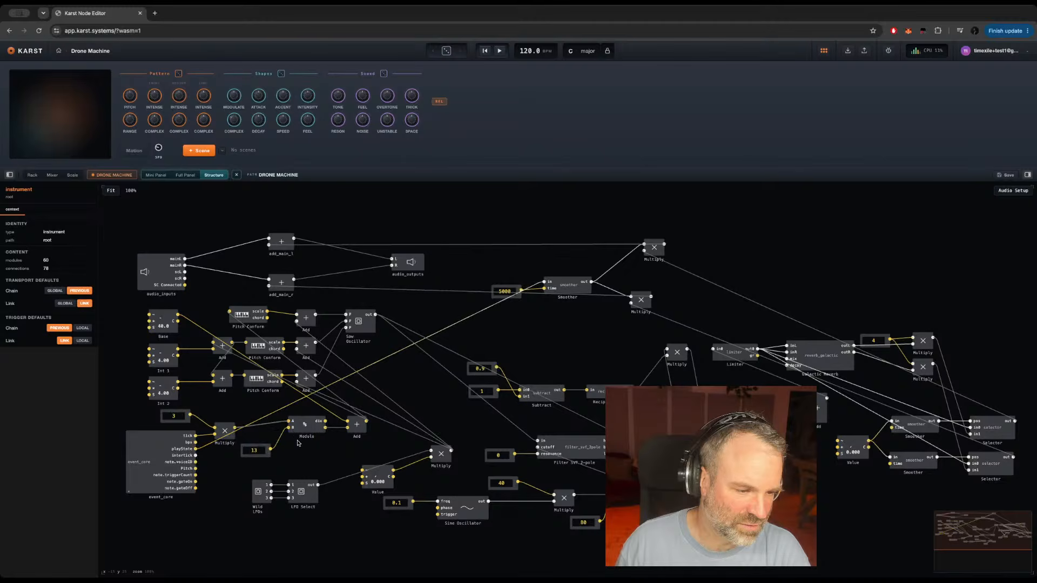
pyautogui.moveTo(335, 418)
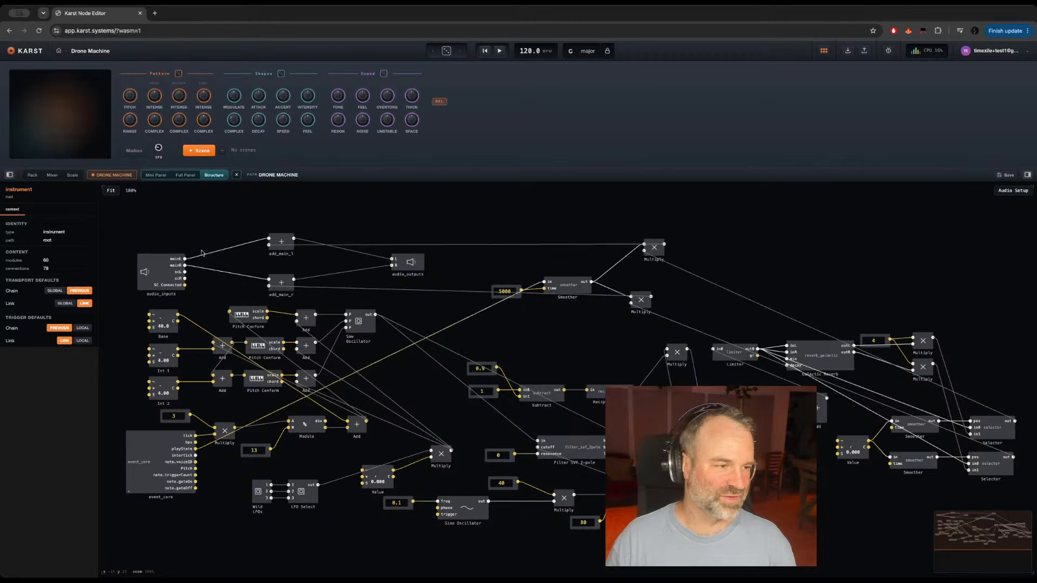
# Step: Return to the rack, start playback and add GEN: KICK MACHINE to the empty second track
pyautogui.click(32, 175)
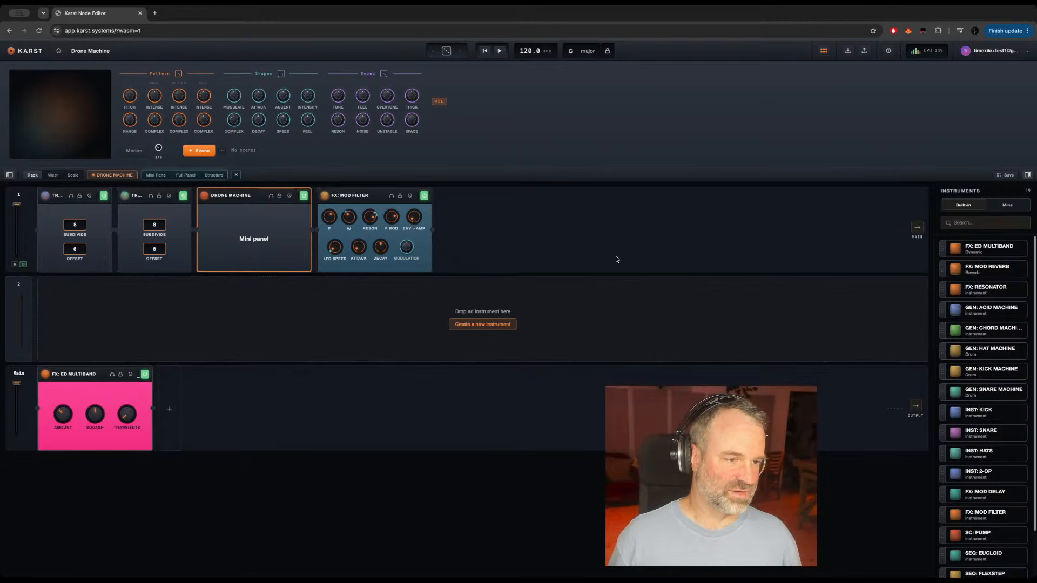
pyautogui.press('space')
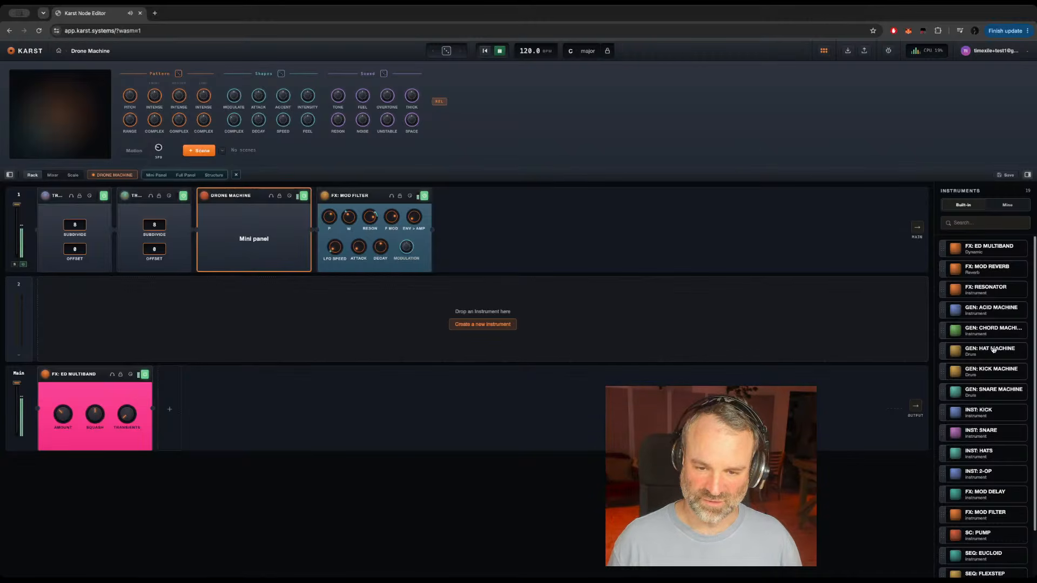
pyautogui.moveTo(994, 372); pyautogui.dragTo(238, 296)
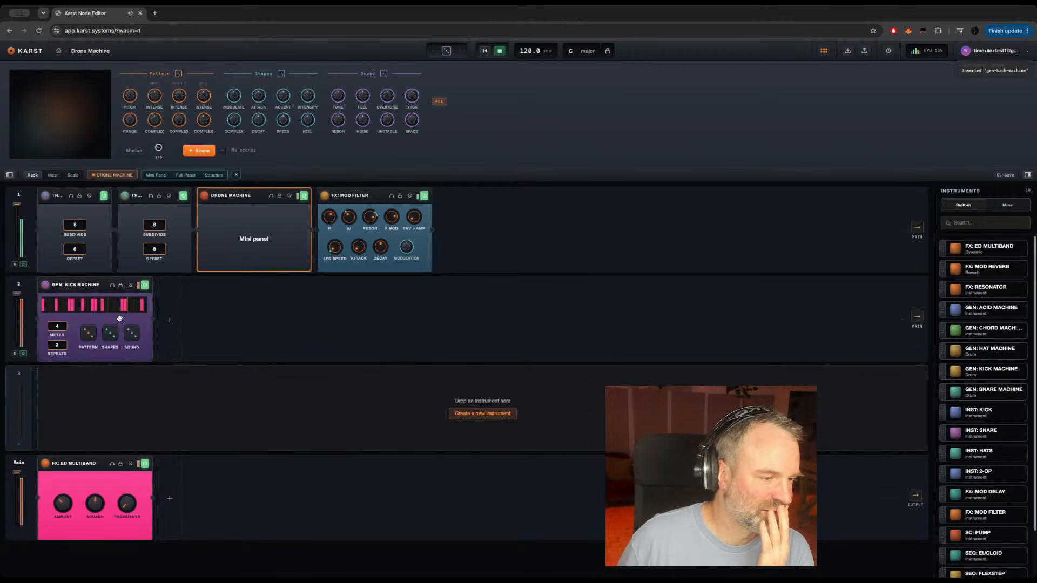
# Step: Randomize the kick machine's pattern, shapes and sound, and stop playback after listening
pyautogui.click(87, 337)
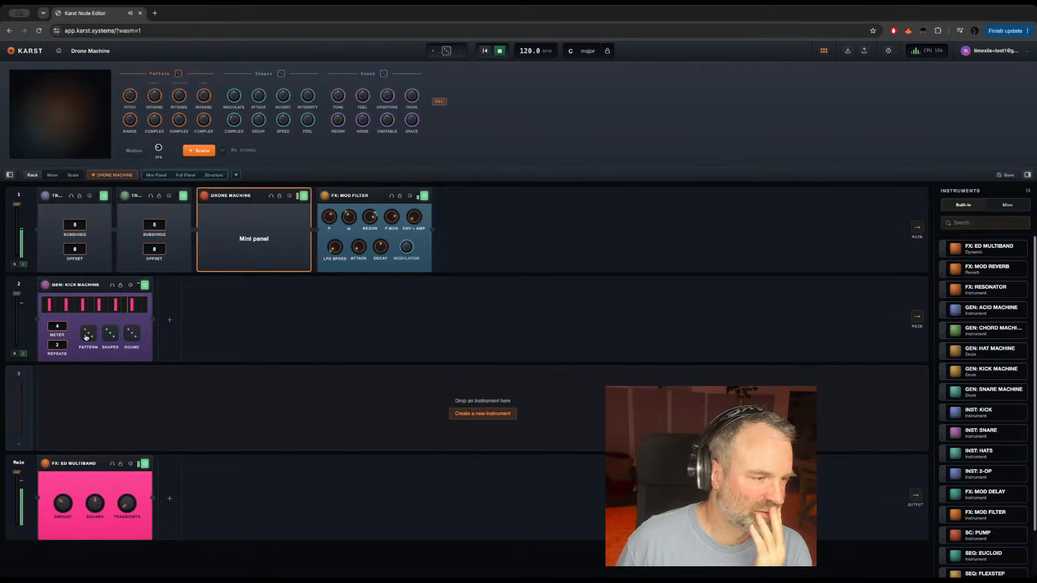
pyautogui.click(88, 339)
pyautogui.click(88, 338)
pyautogui.click(109, 336)
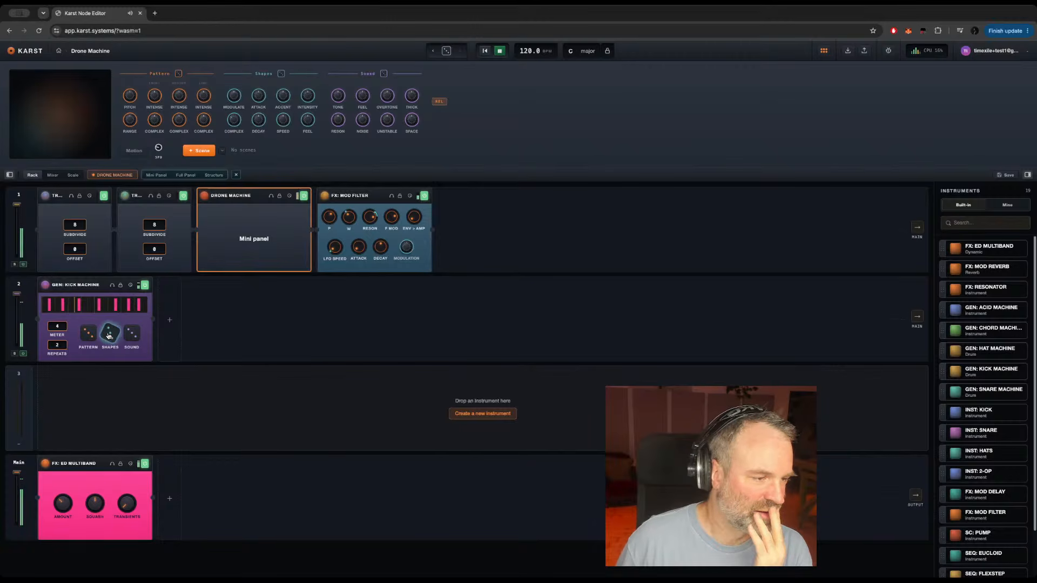
pyautogui.click(132, 334)
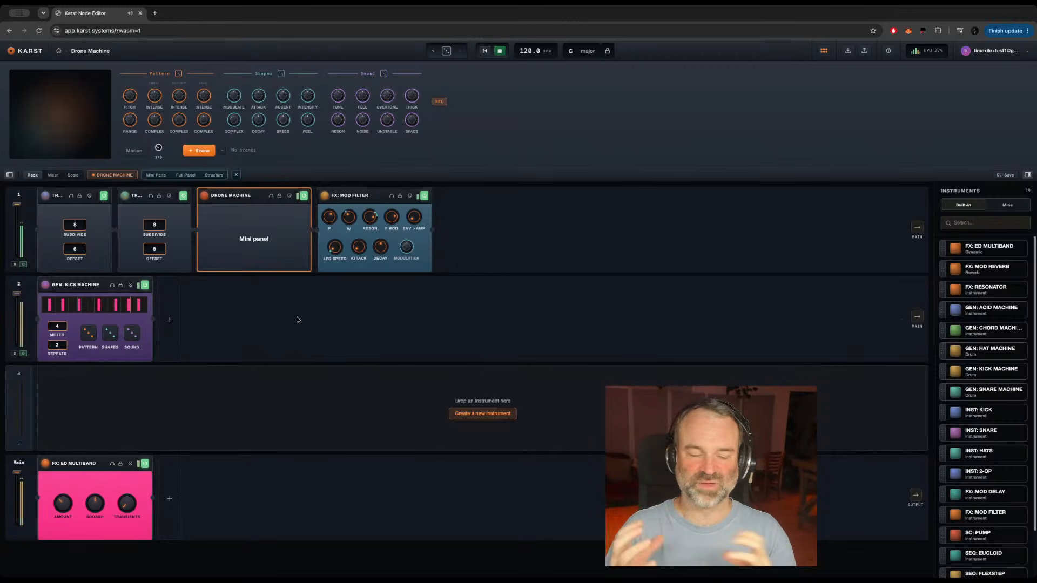
pyautogui.moveTo(80, 287)
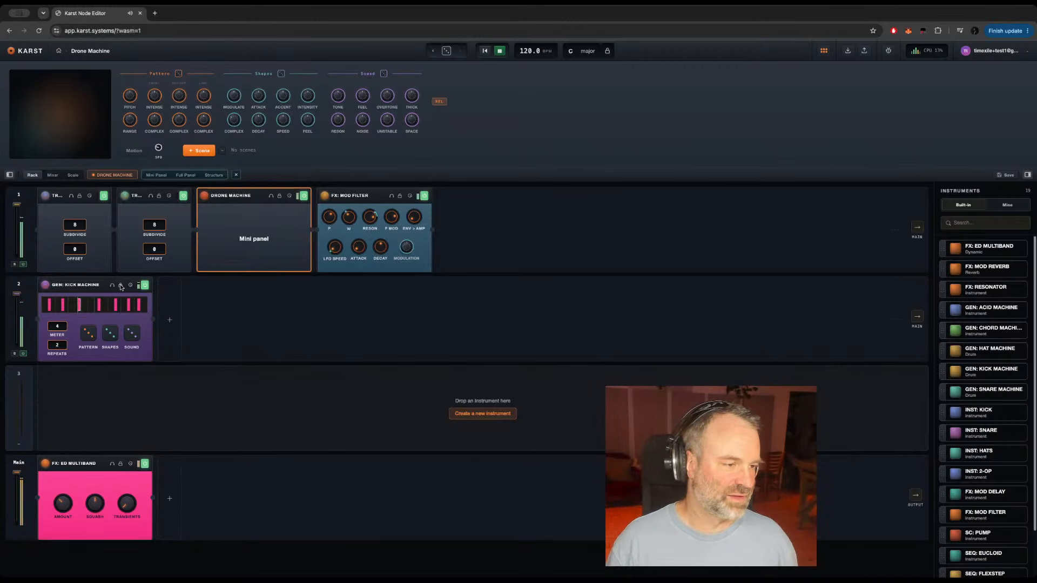
pyautogui.press('space')
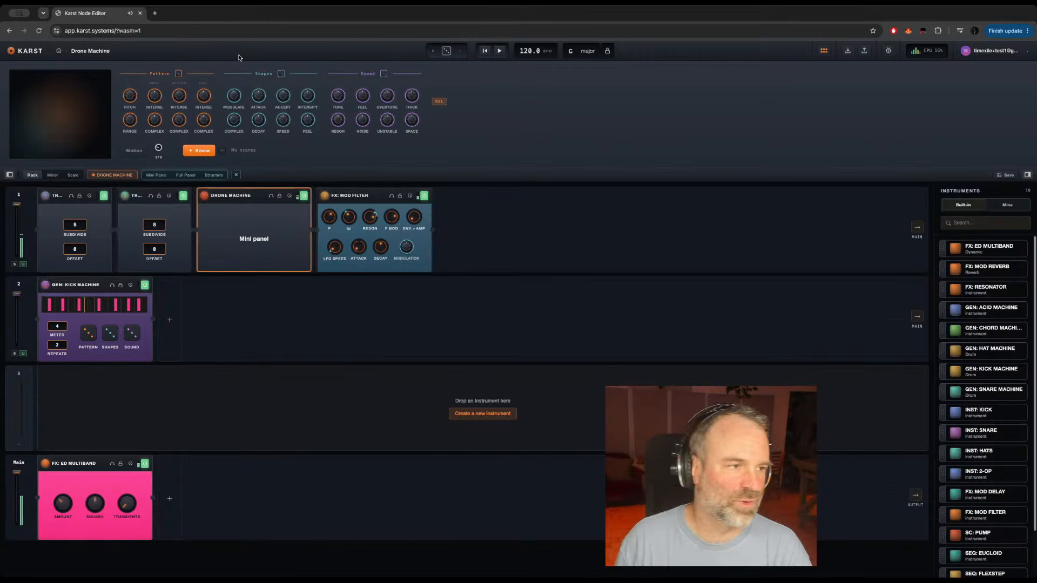
# Step: Open the Bucky Ball system from the Karst library and start its playback
pyautogui.click(57, 53)
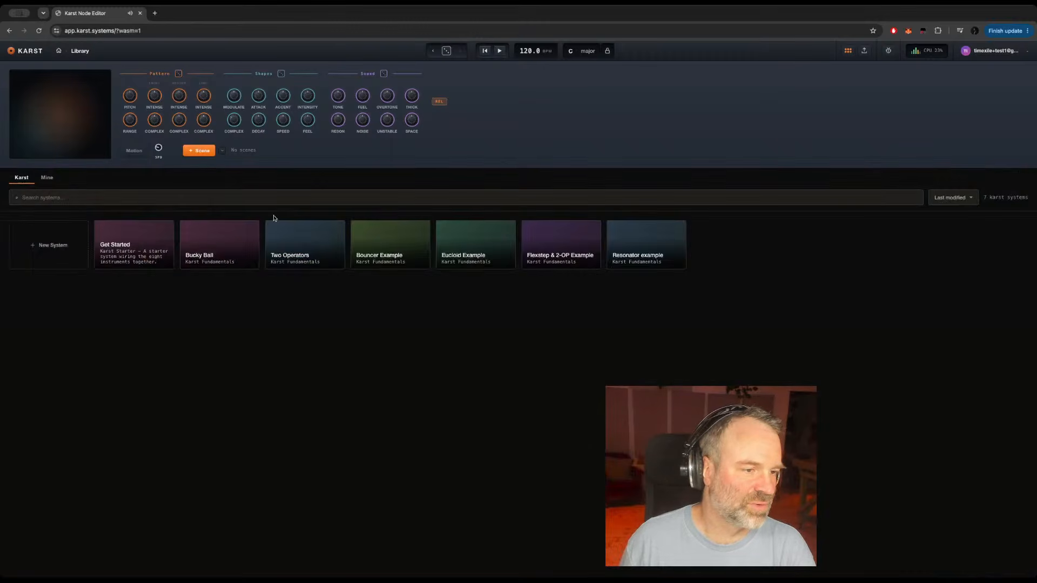
pyautogui.click(203, 236)
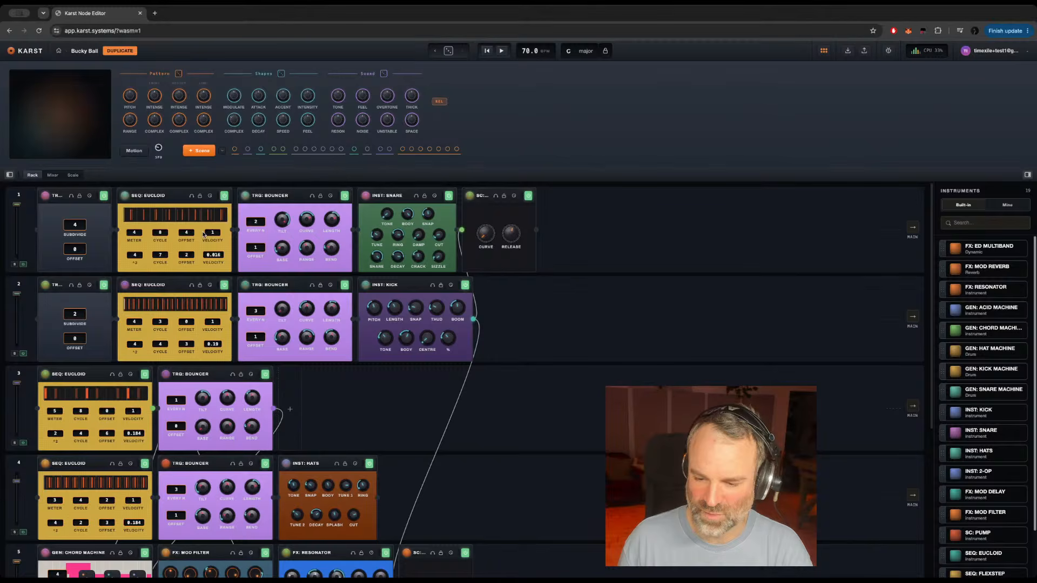
pyautogui.press('space')
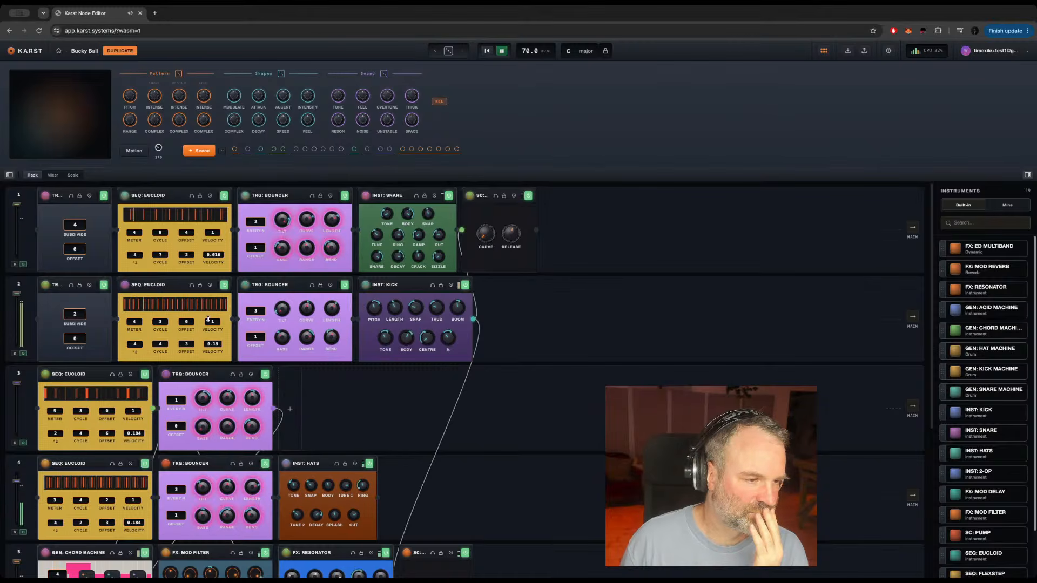
# Step: Switch track 2's SEQ: EUCLOID off, on and off again during playback to compare, and stop playback
pyautogui.click(224, 286)
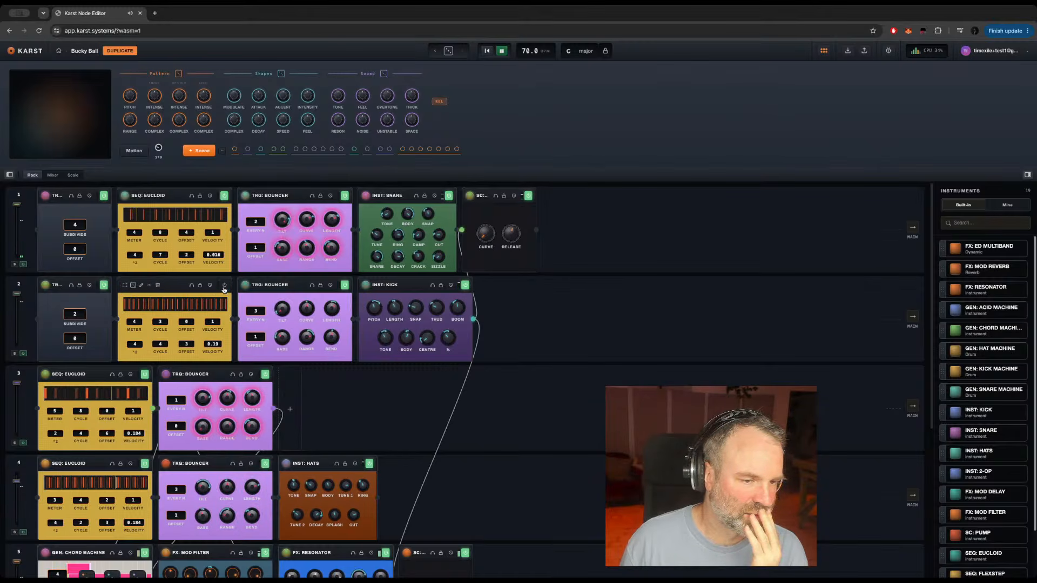
pyautogui.click(224, 287)
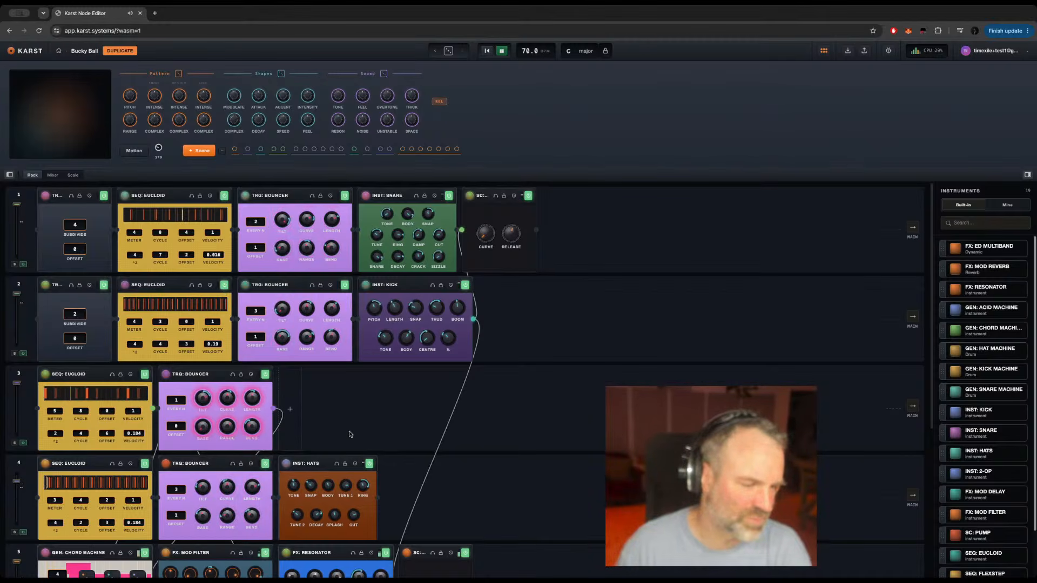
pyautogui.scroll(-2, 351, 434)
pyautogui.scroll(2, 351, 434)
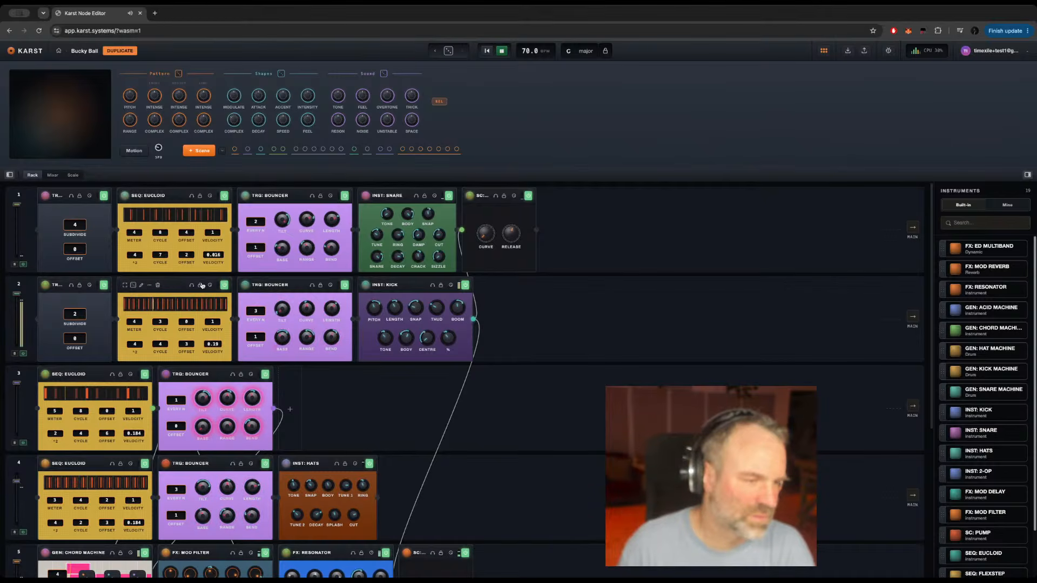
pyautogui.click(224, 285)
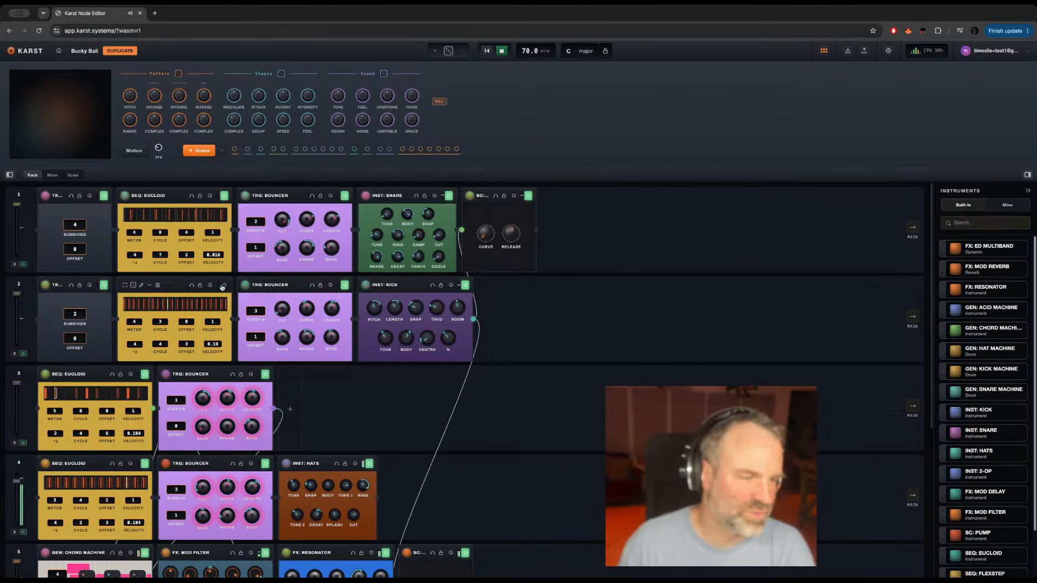
pyautogui.press('space')
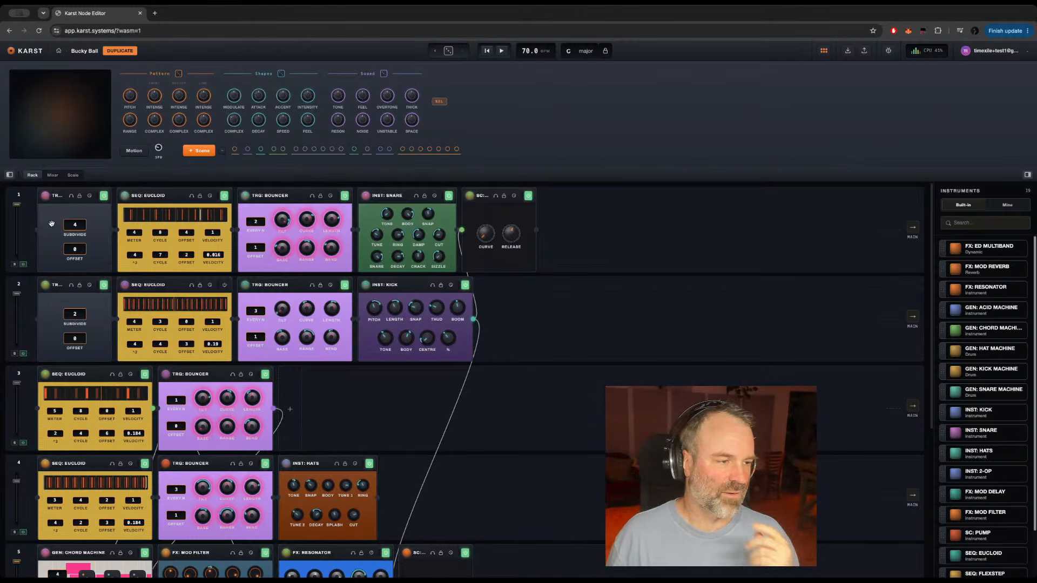
# Step: Inspect the structure of track 1's SEQ: EUCLOID, including the modules inside its event_core, and return to its root level
pyautogui.moveTo(55, 199)
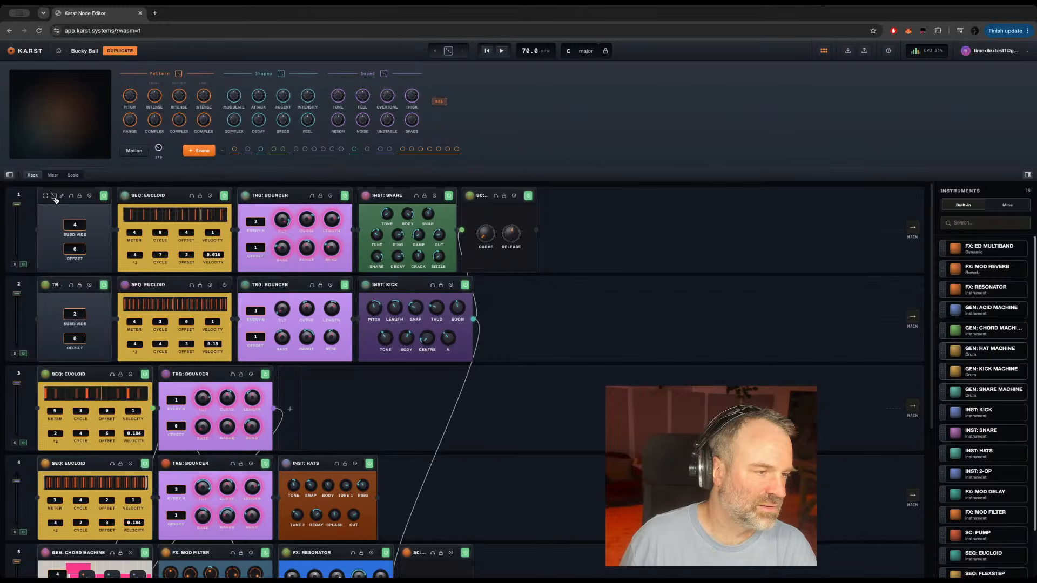
pyautogui.click(143, 198)
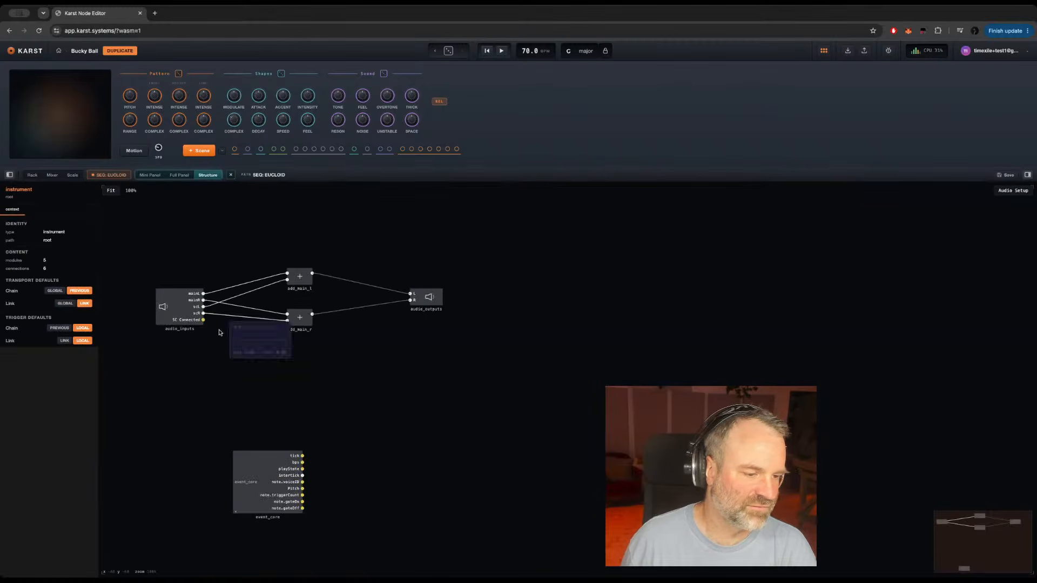
pyautogui.click(247, 470)
pyautogui.doubleClick(248, 469)
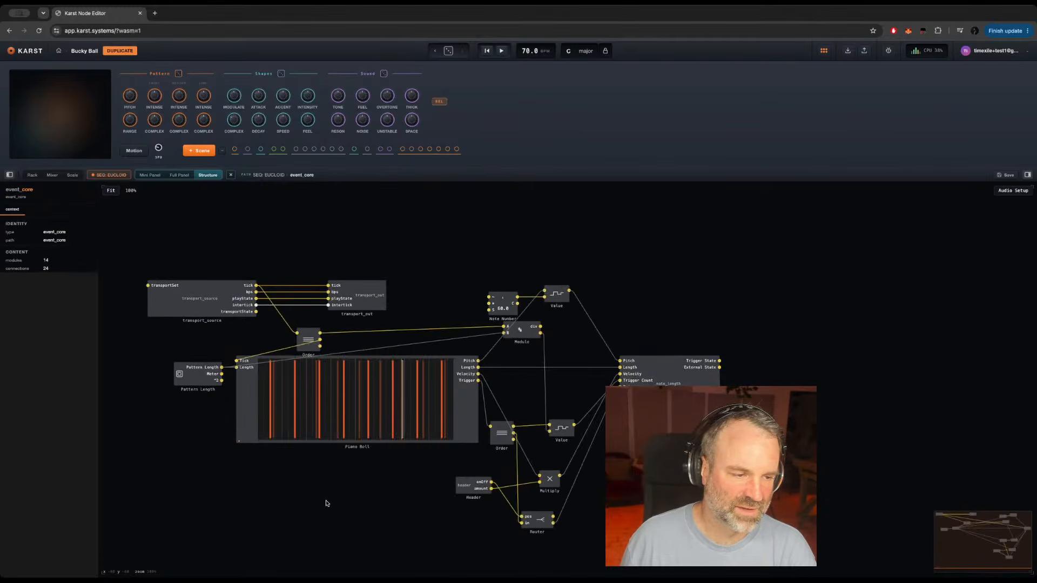
pyautogui.press('Escape')
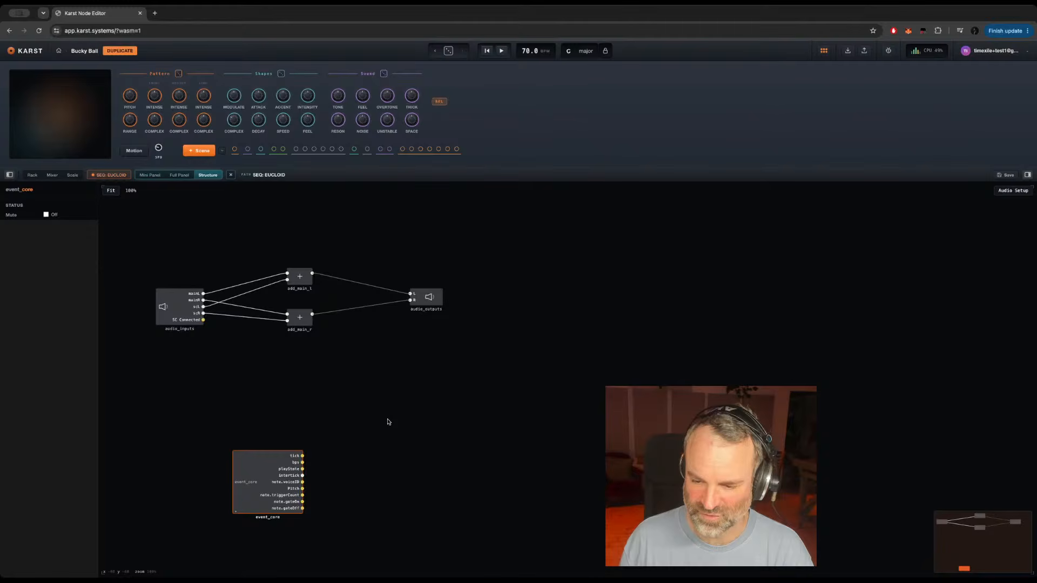
pyautogui.click(226, 217)
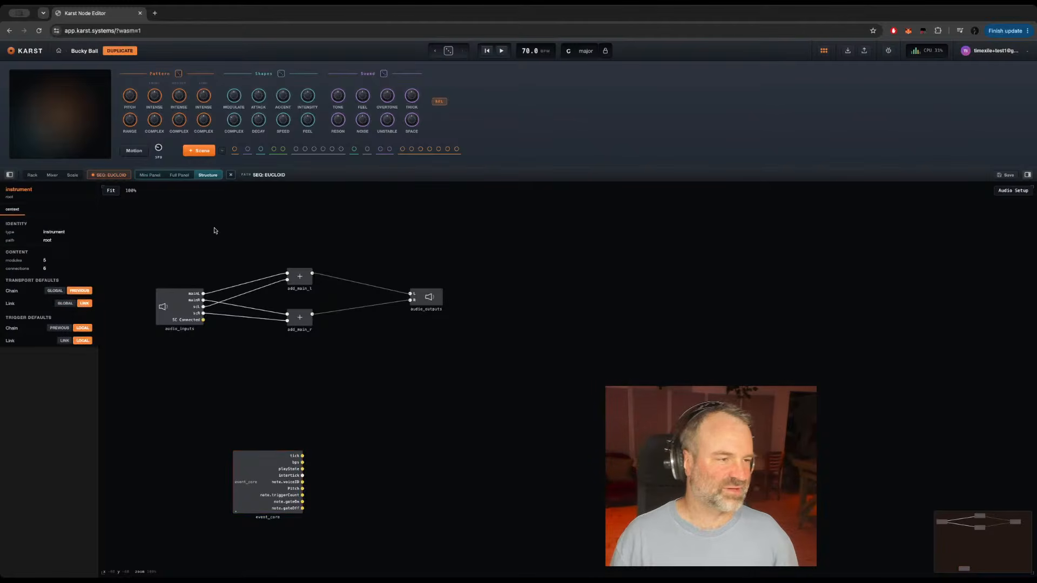
# Step: Create a new system from the personal library and add a new instrument to its first track
pyautogui.click(58, 51)
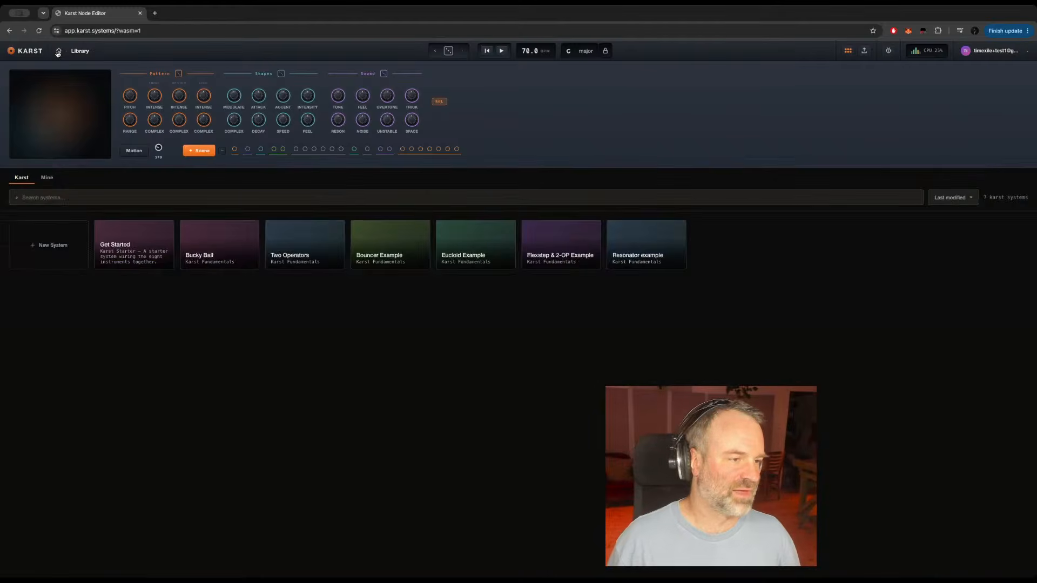
pyautogui.click(49, 179)
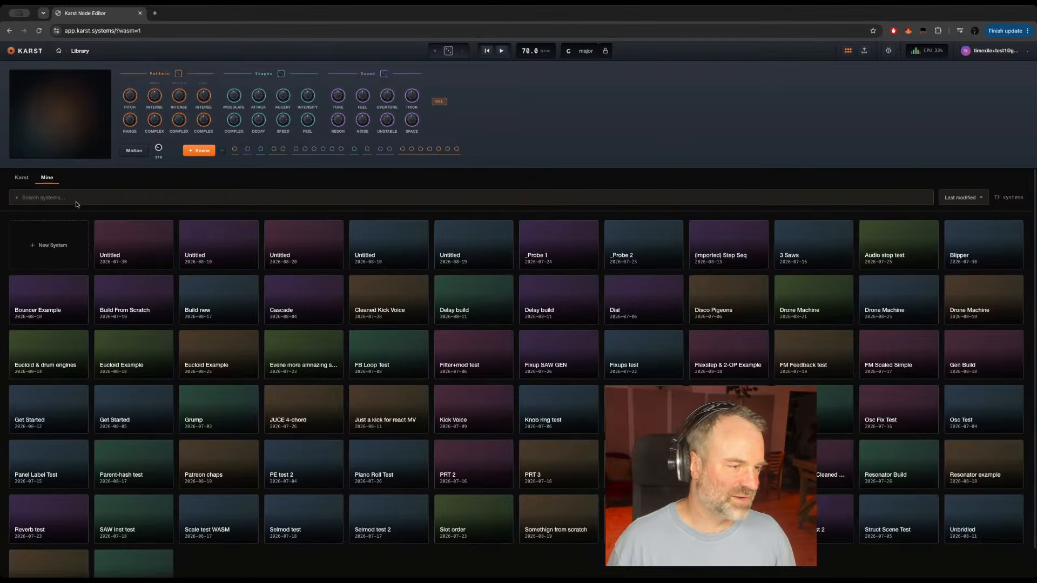
pyautogui.click(33, 246)
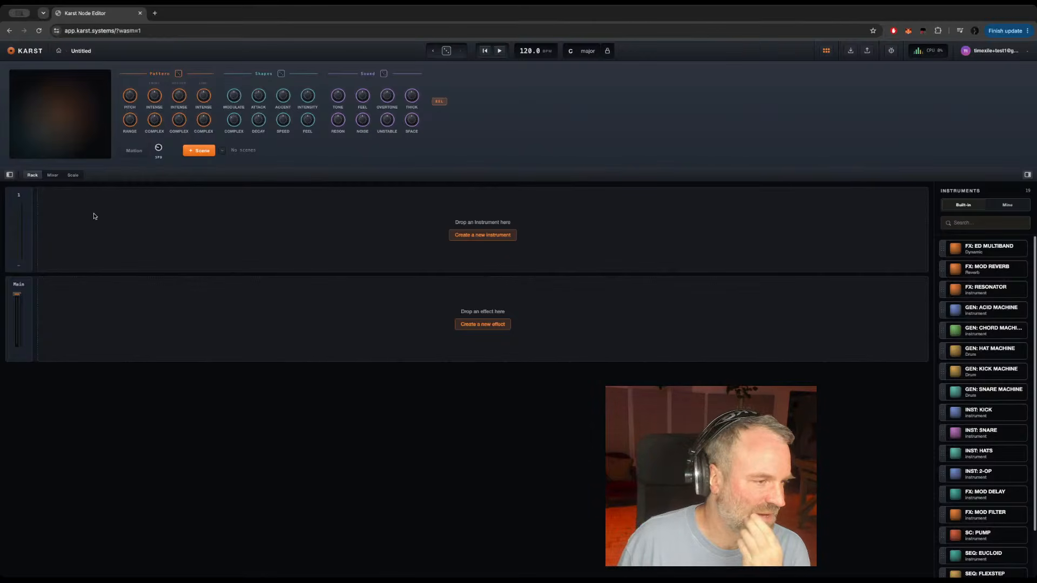
pyautogui.click(472, 236)
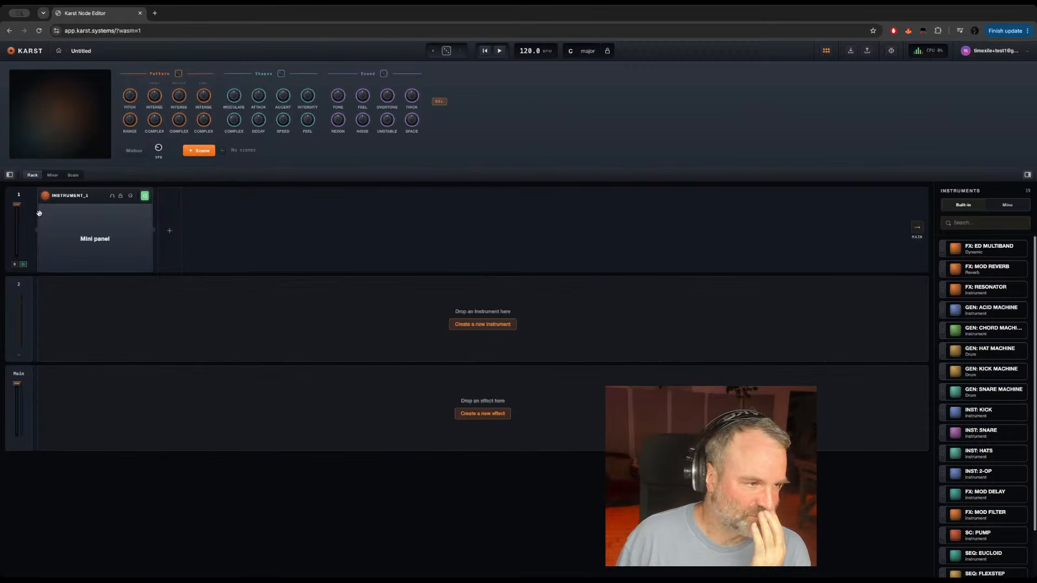
# Step: Inside the new instrument's event_core, move the note_length module clear of trigger_source so the two no longer overlap
pyautogui.moveTo(62, 198)
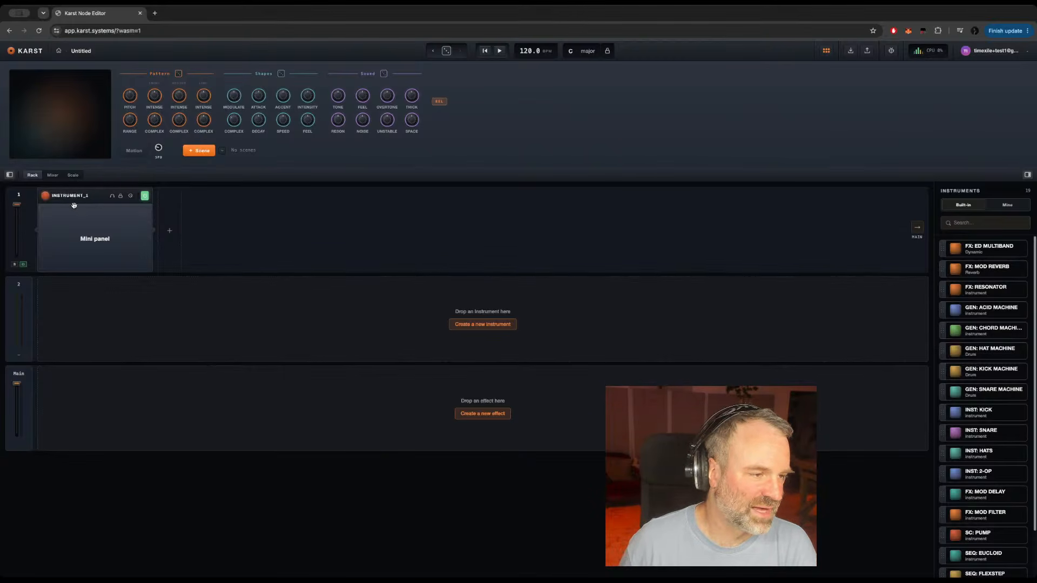
pyautogui.click(83, 216)
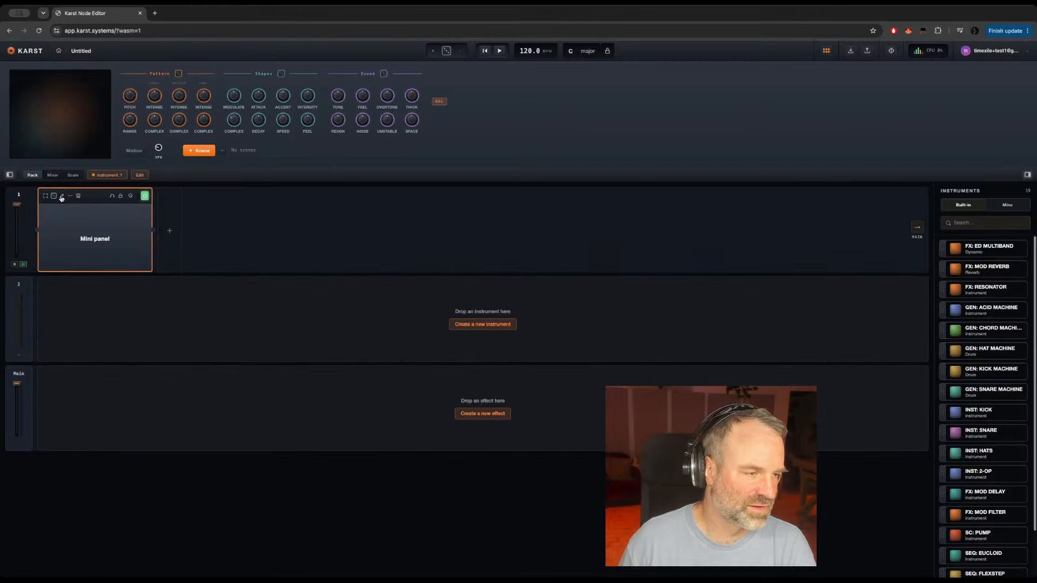
pyautogui.click(61, 197)
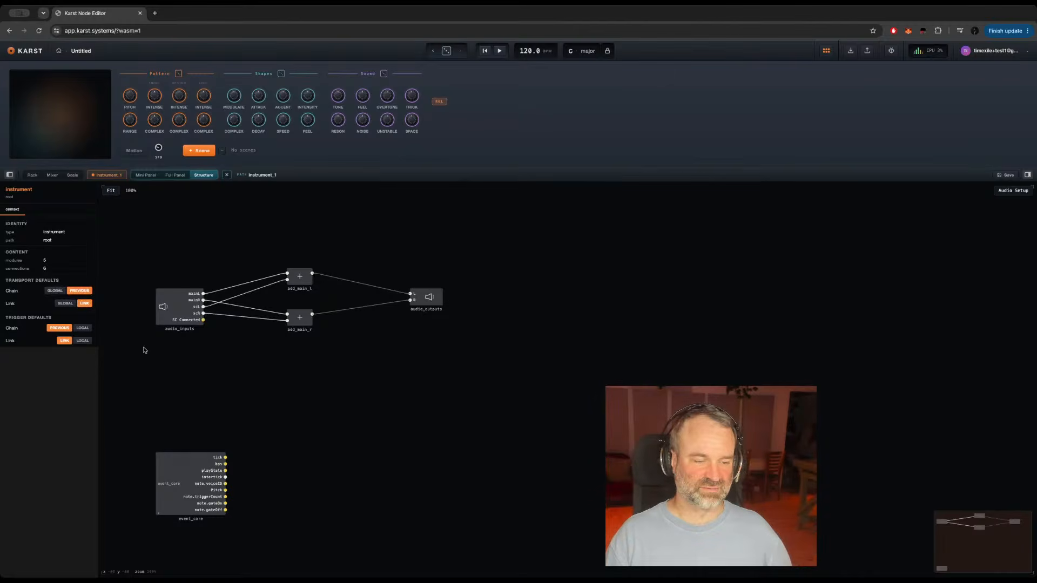
pyautogui.doubleClick(164, 478)
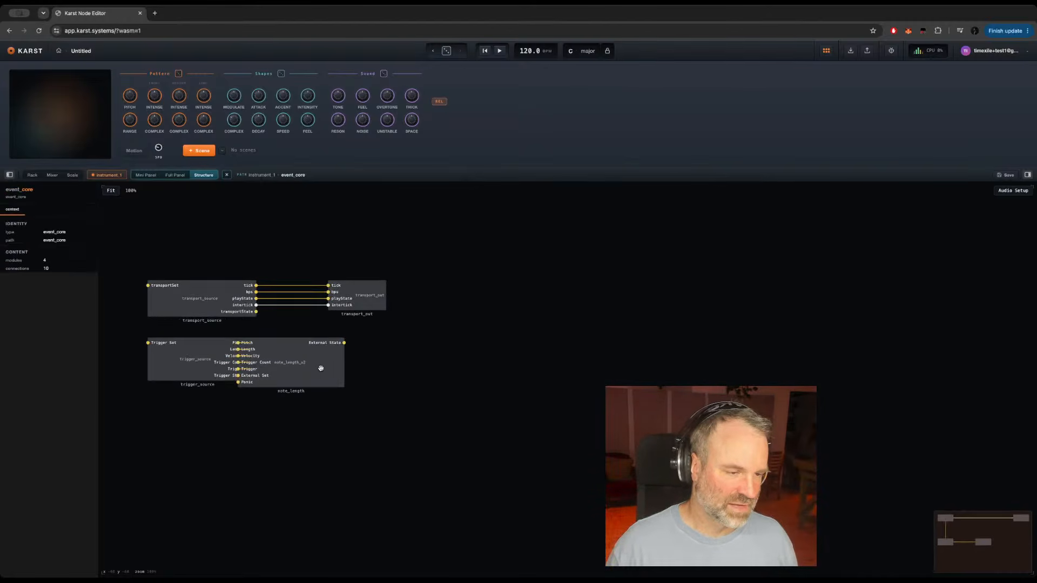
pyautogui.moveTo(321, 368); pyautogui.dragTo(397, 361)
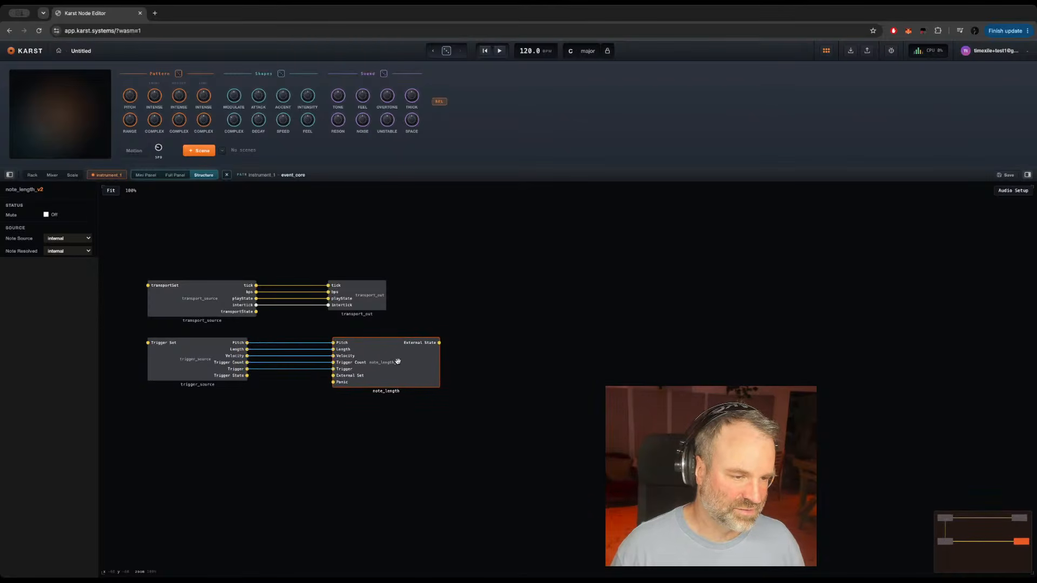
# Step: Inspect the transport_source and transport_out modules inside instrument_1's event_core, checking the instrument in the rack in between
pyautogui.doubleClick(546, 358)
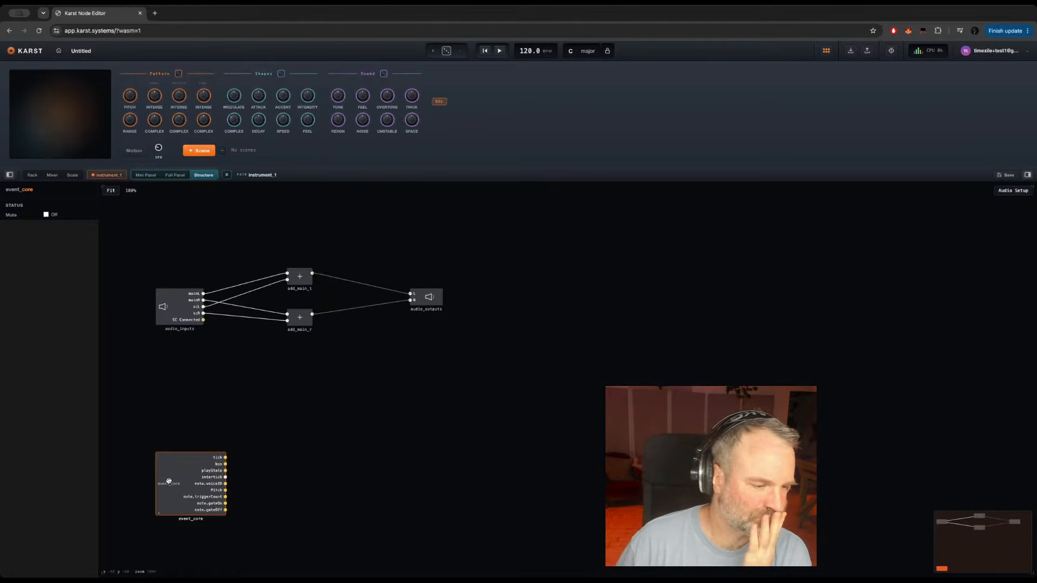
pyautogui.doubleClick(169, 482)
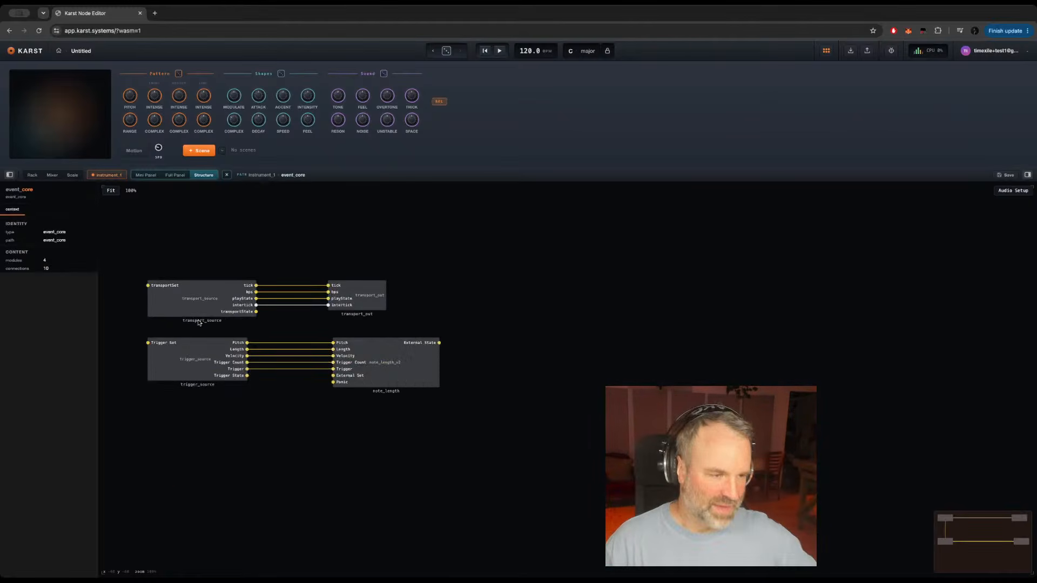
pyautogui.click(189, 291)
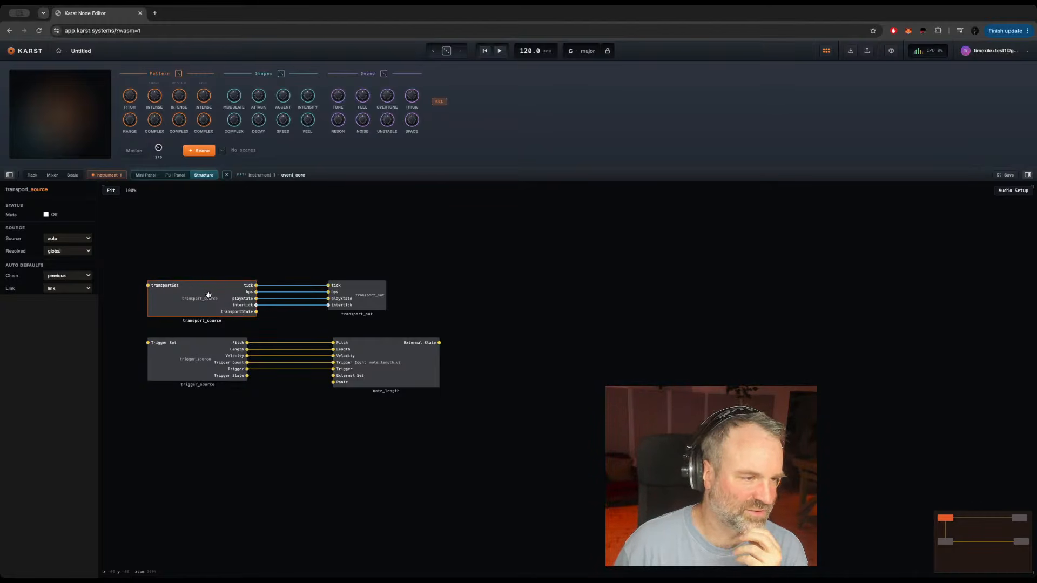
pyautogui.click(32, 176)
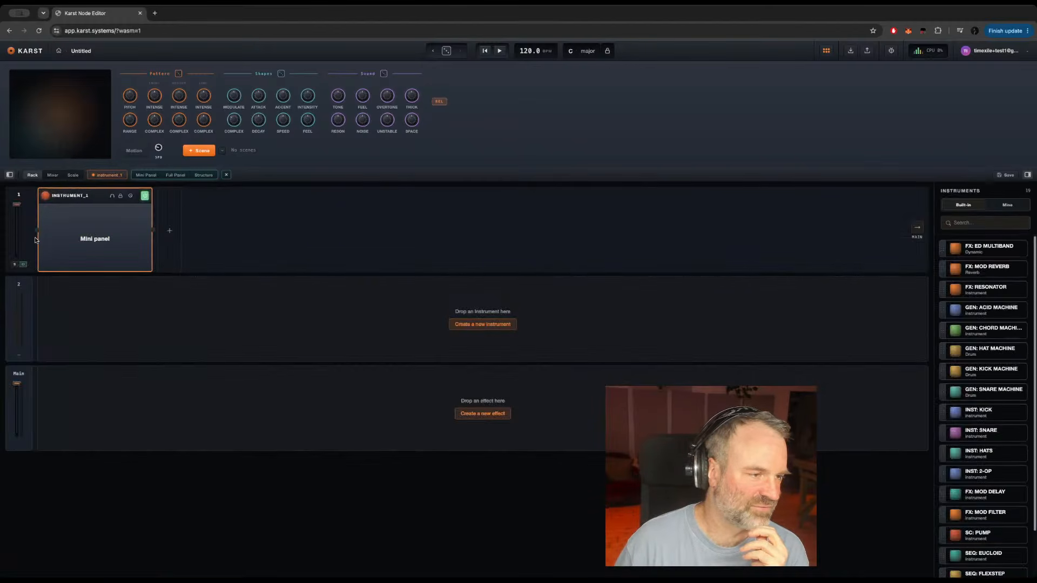
pyautogui.moveTo(49, 195)
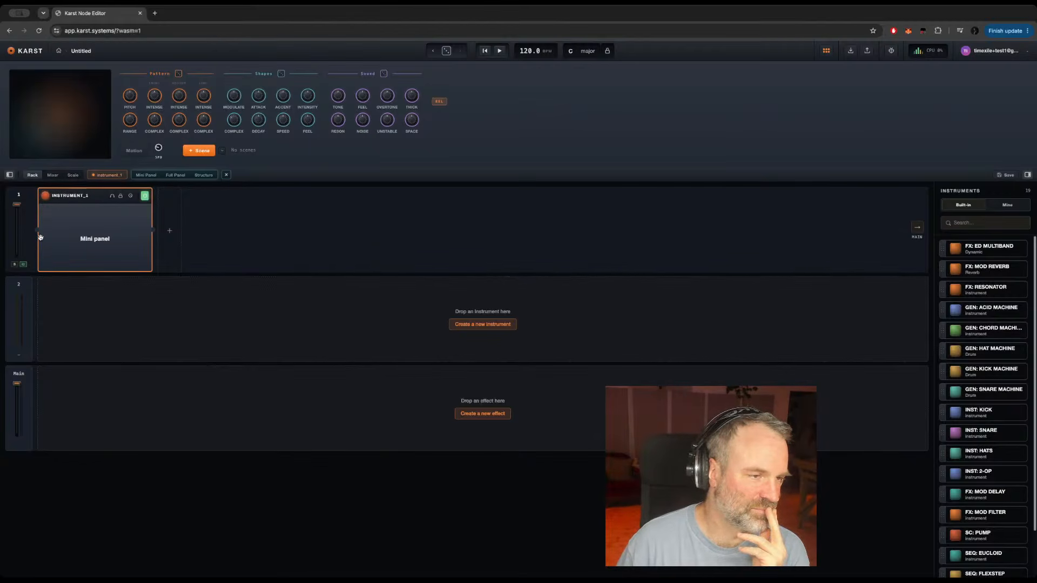
pyautogui.click(204, 177)
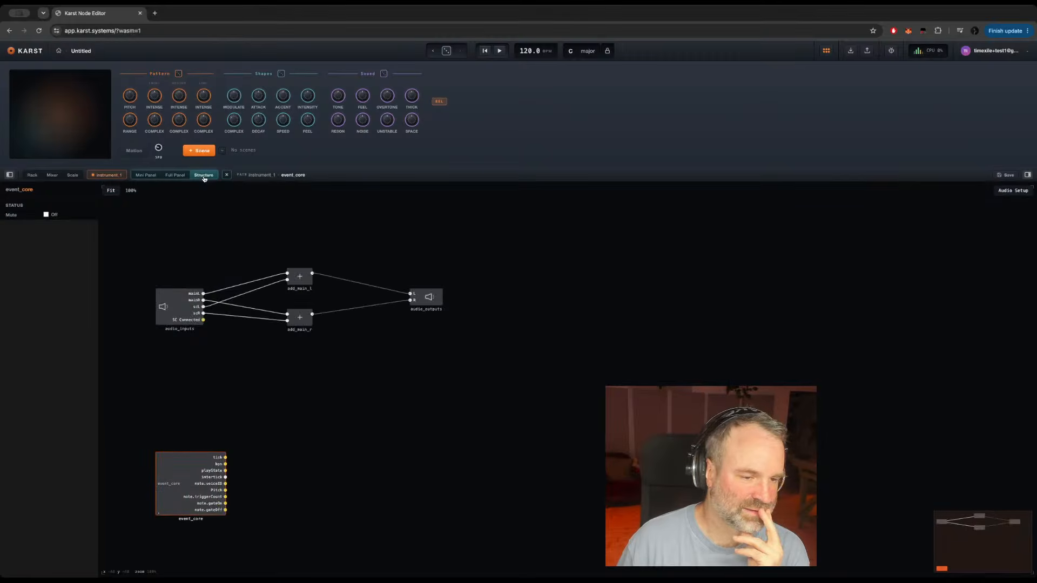
pyautogui.doubleClick(170, 468)
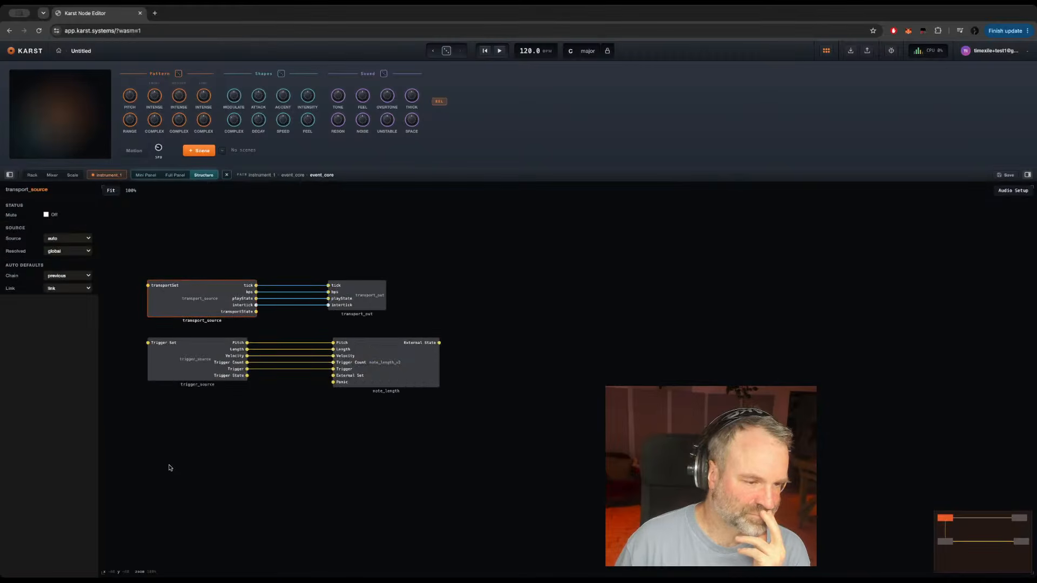
pyautogui.click(371, 299)
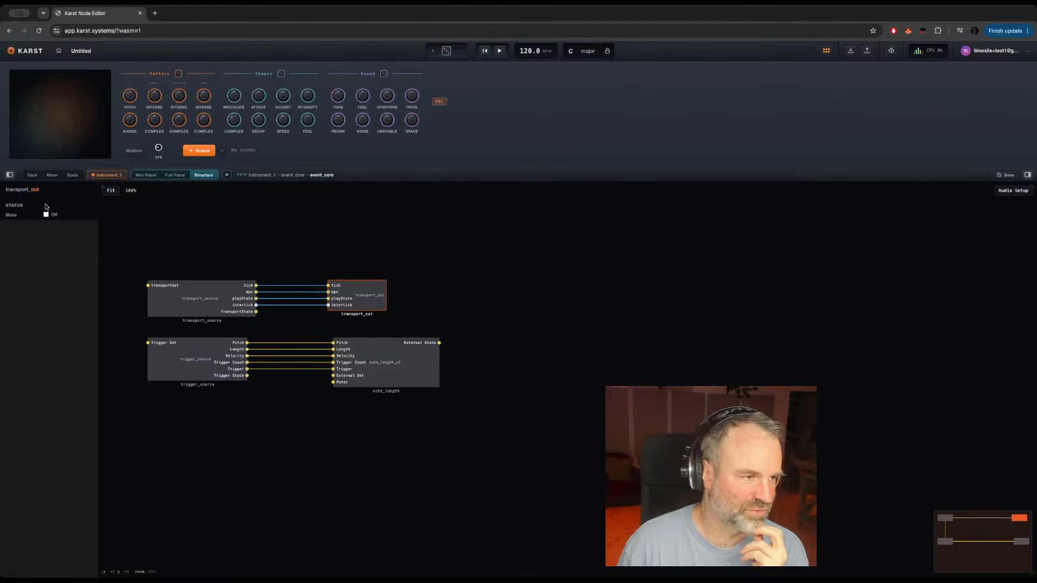
# Step: Return to the rack and add a second new instrument directly after instrument_1 on track 1
pyautogui.click(32, 176)
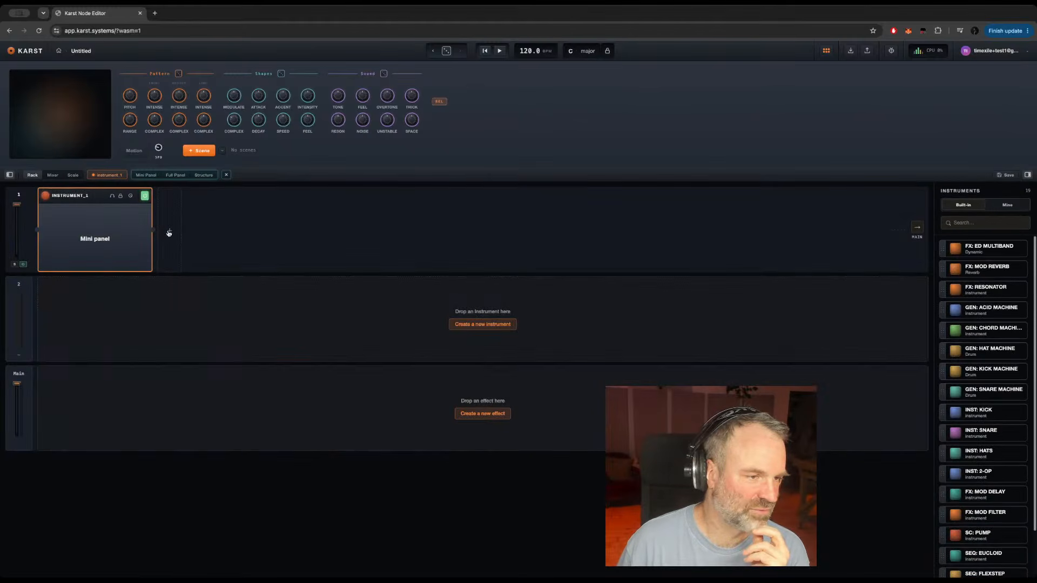
pyautogui.click(170, 233)
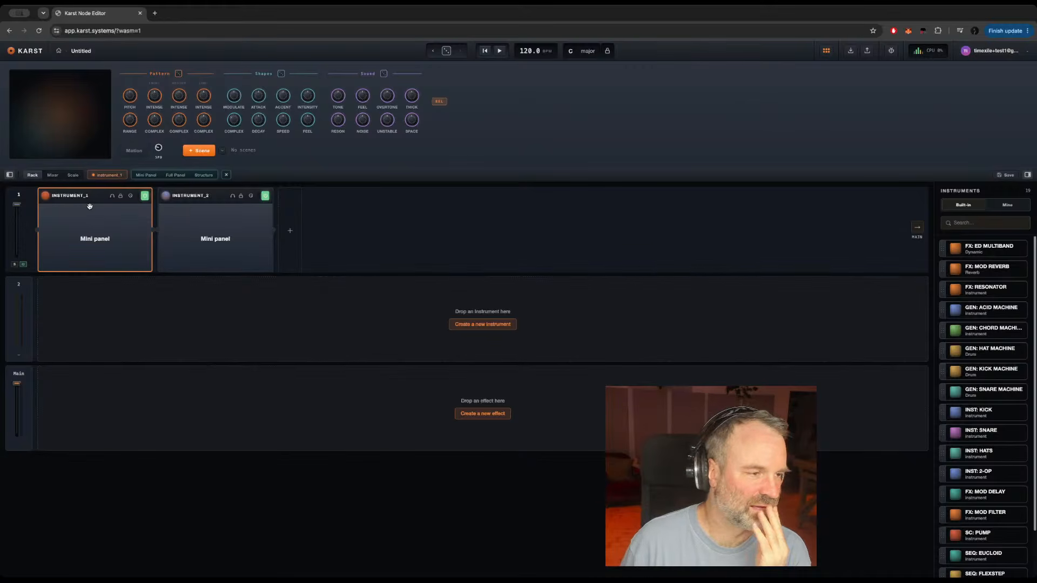
# Step: Inspect the trigger_source and note_length modules inside instrument_1's event_core, comparing their source settings and the nesting of the event_core
pyautogui.click(204, 175)
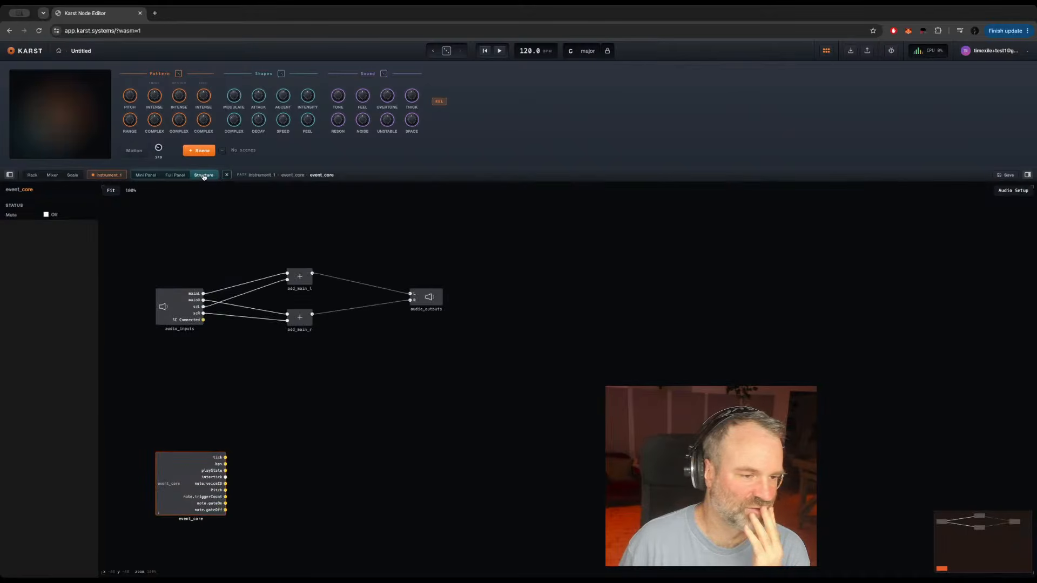
pyautogui.doubleClick(172, 480)
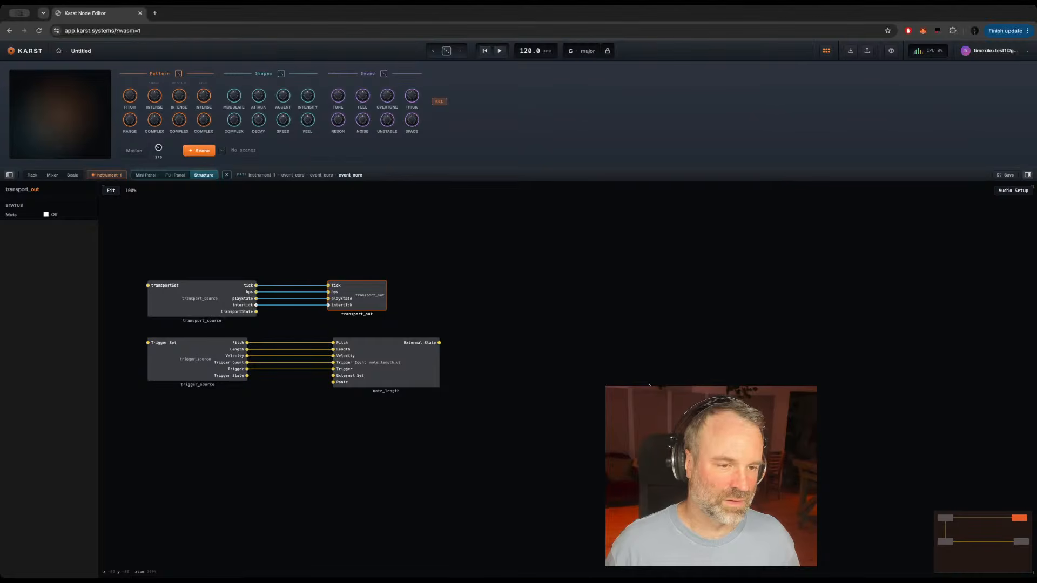
pyautogui.click(192, 356)
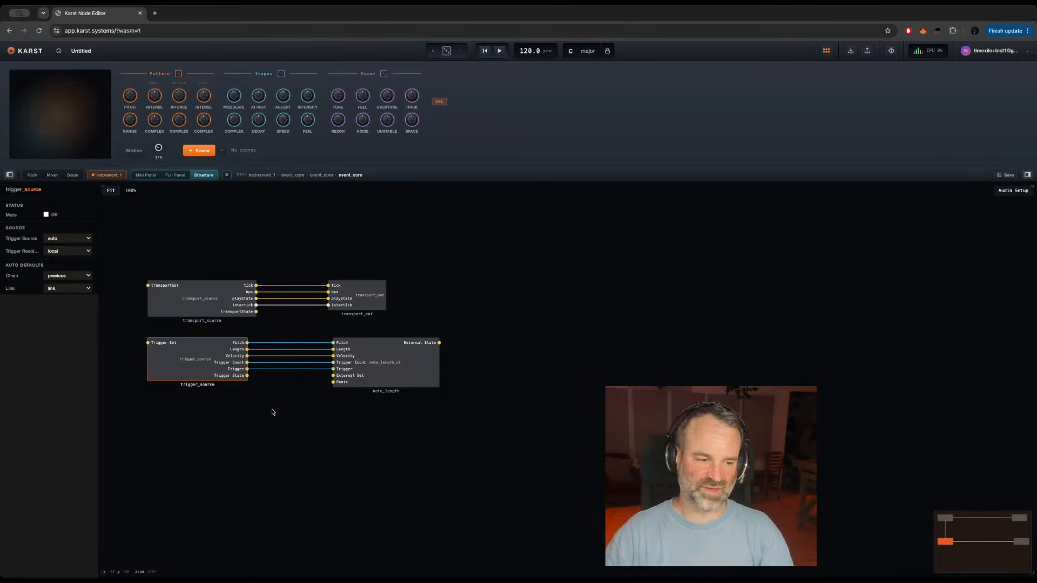
pyautogui.click(401, 363)
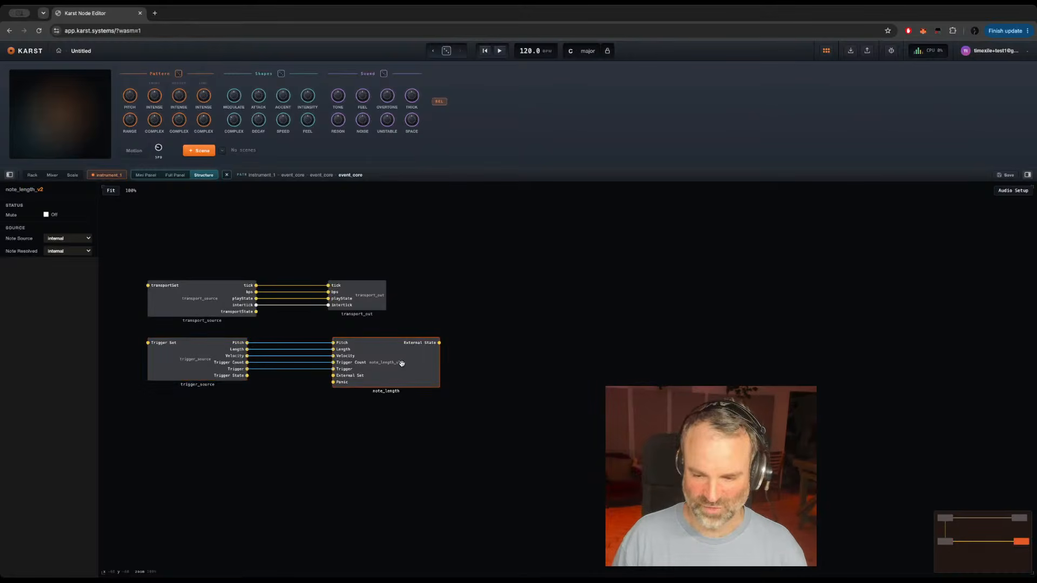
pyautogui.click(188, 365)
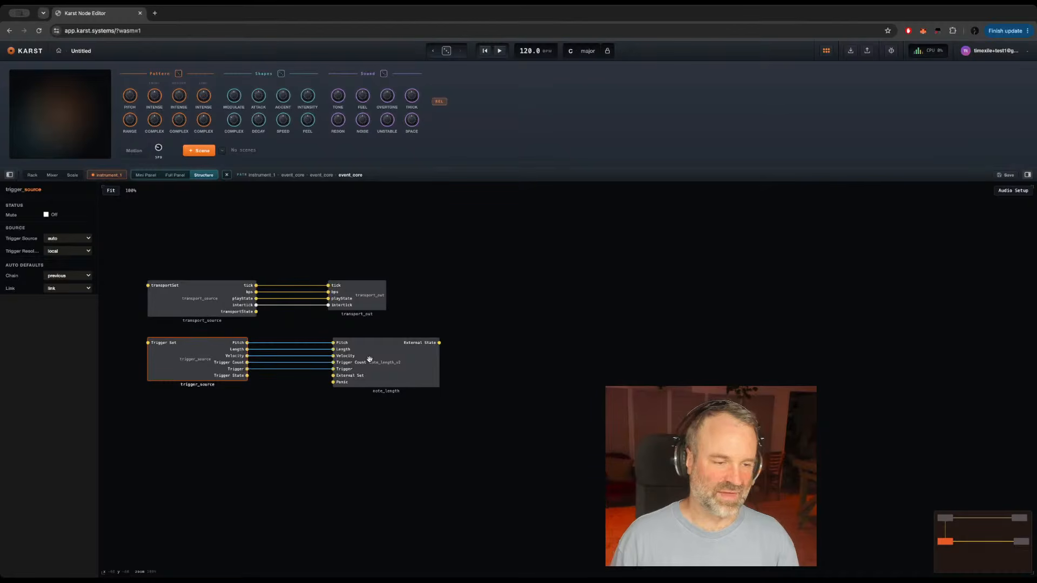
pyautogui.click(386, 363)
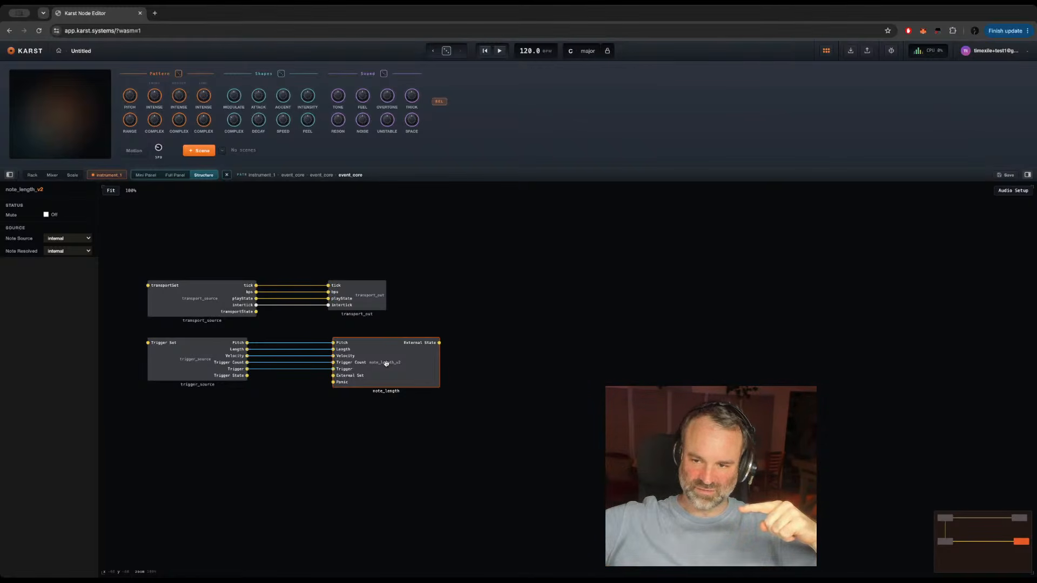
pyautogui.doubleClick(415, 436)
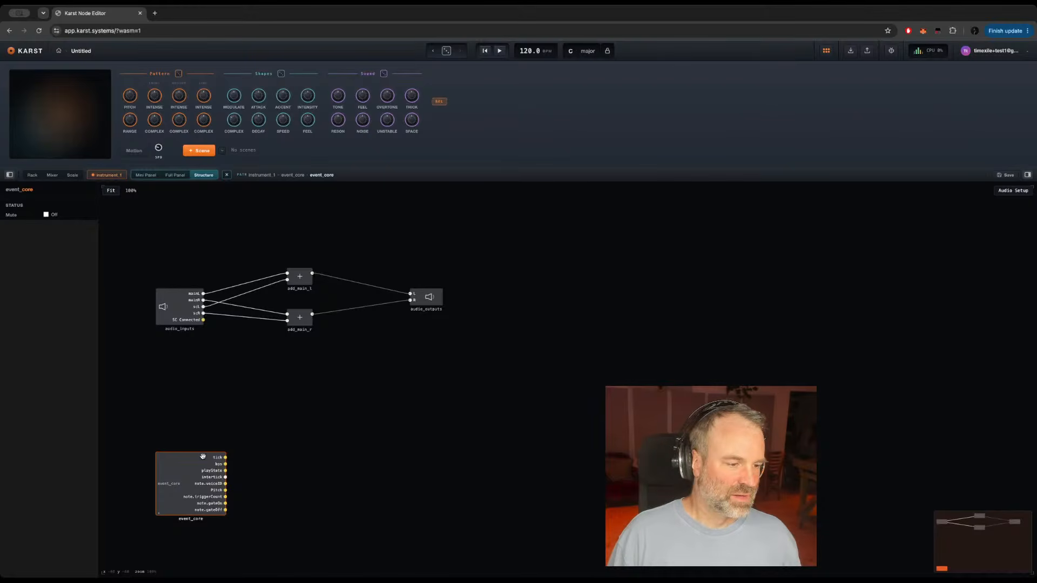
pyautogui.doubleClick(166, 479)
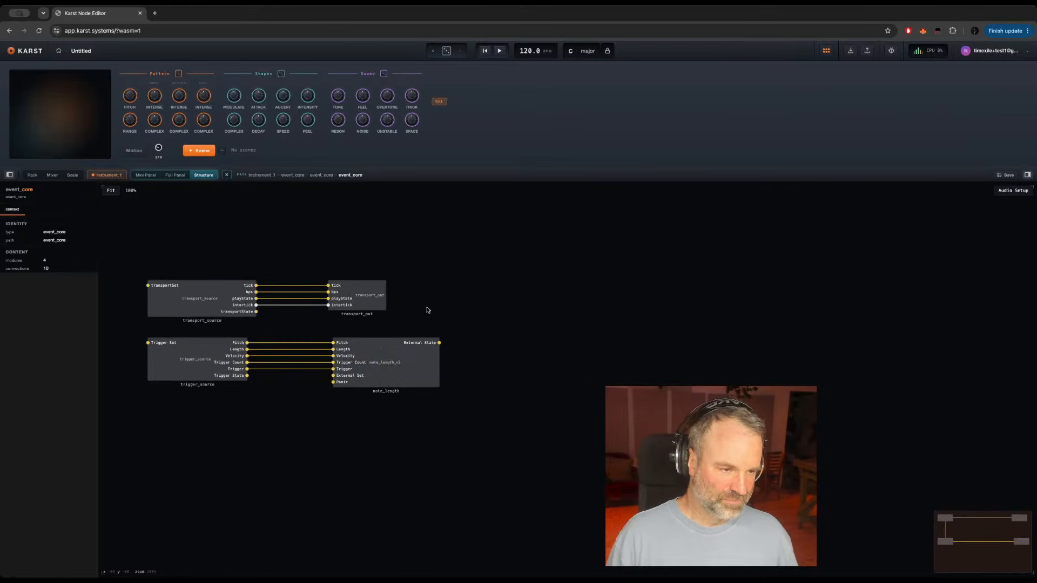
# Step: Add a Sine Oscillator at instrument_1's root level and place it above and well clear of event_core, below audio_outputs
pyautogui.doubleClick(458, 293)
pyautogui.click(341, 442)
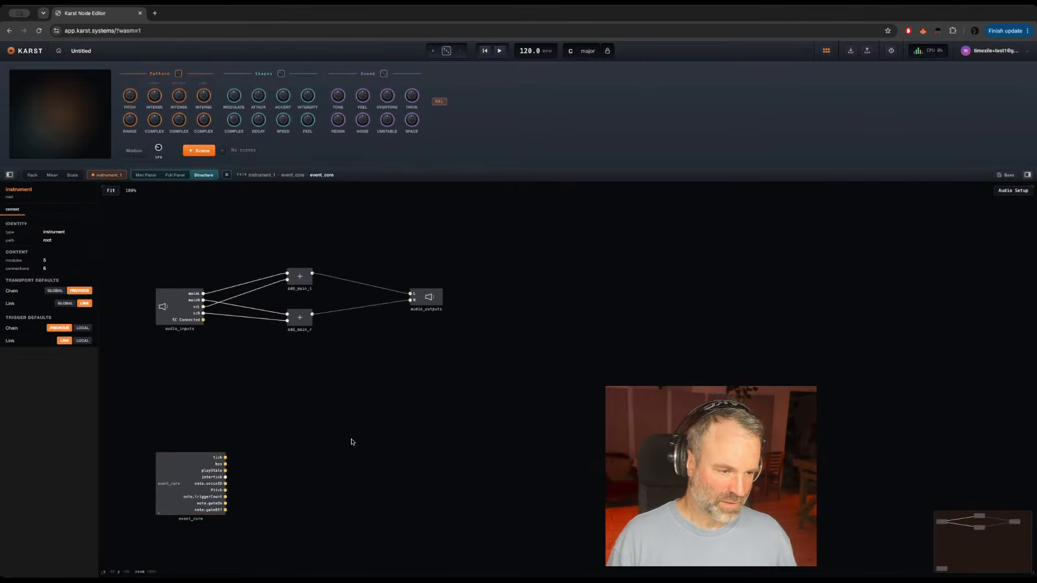
pyautogui.press('Return')
pyautogui.write('sine ')
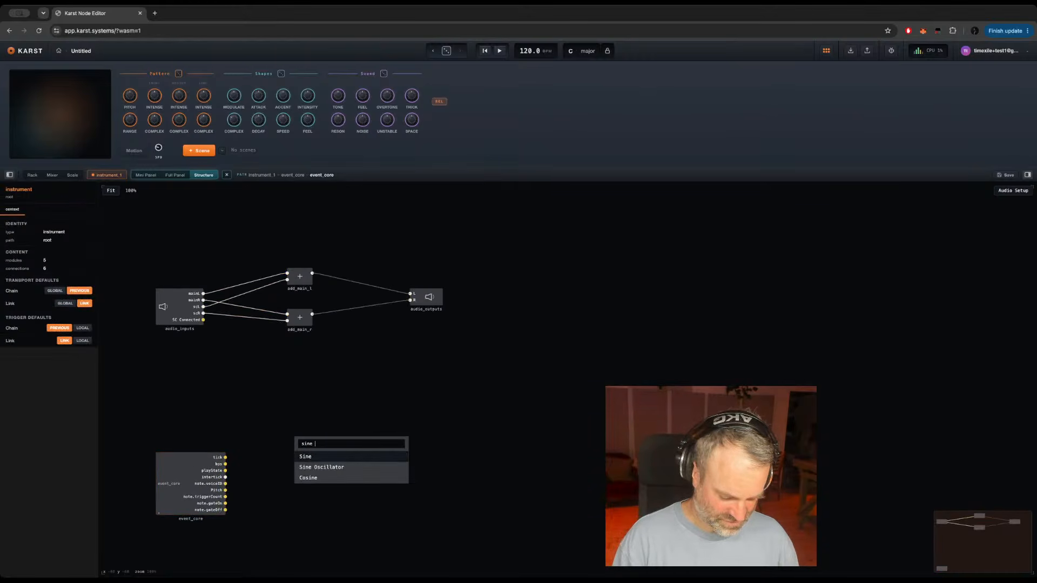
pyautogui.write('osci')
pyautogui.press('Return')
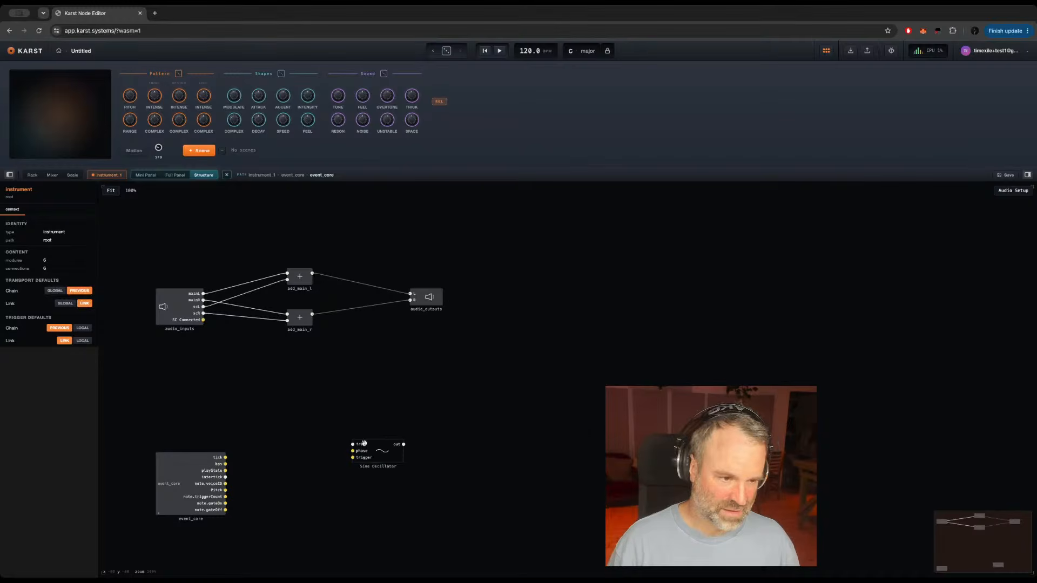
pyautogui.moveTo(391, 458); pyautogui.dragTo(387, 419)
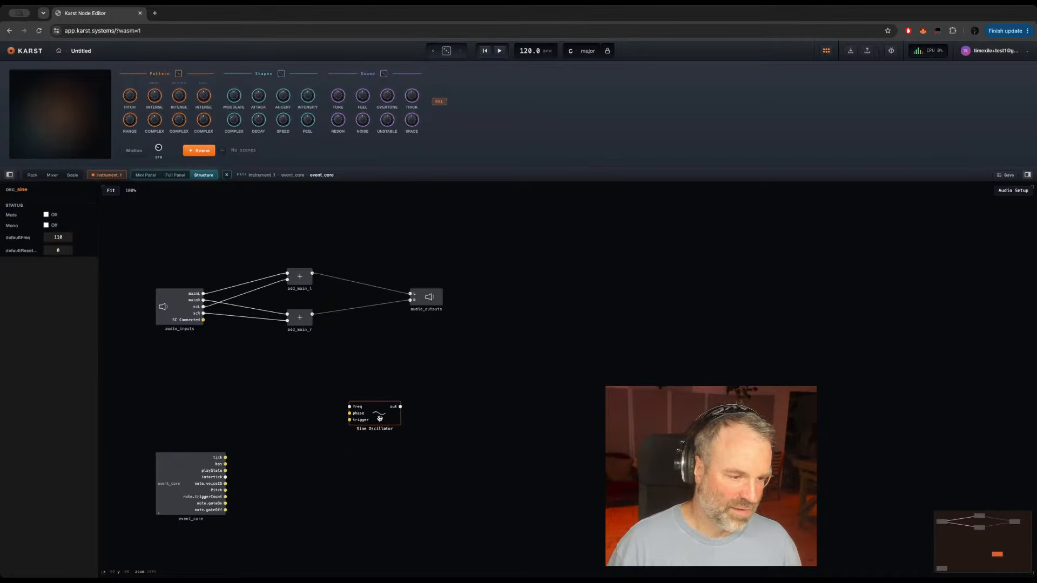
pyautogui.click(287, 416)
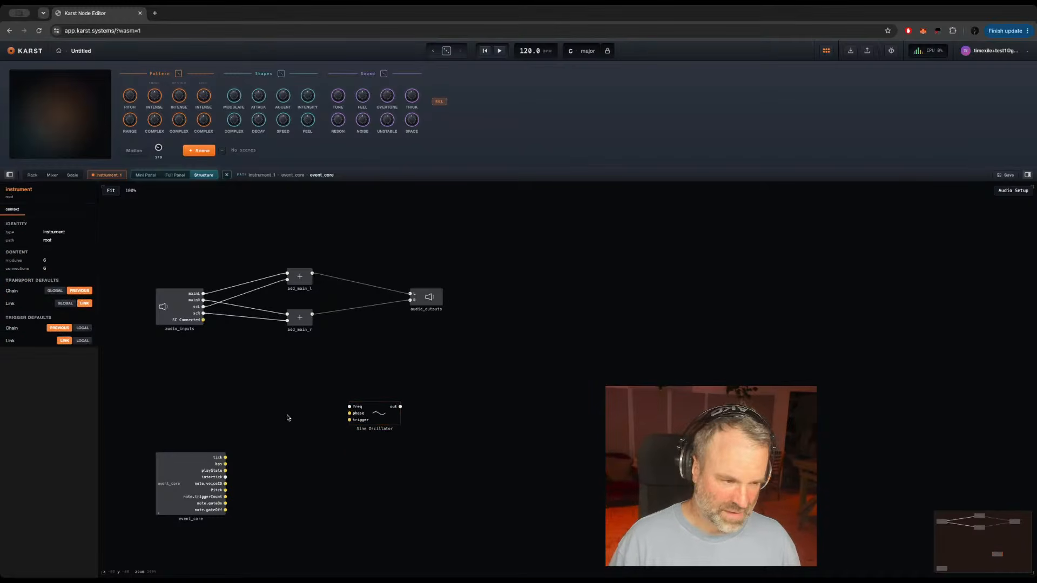
pyautogui.click(380, 415)
pyautogui.moveTo(380, 416); pyautogui.dragTo(420, 417)
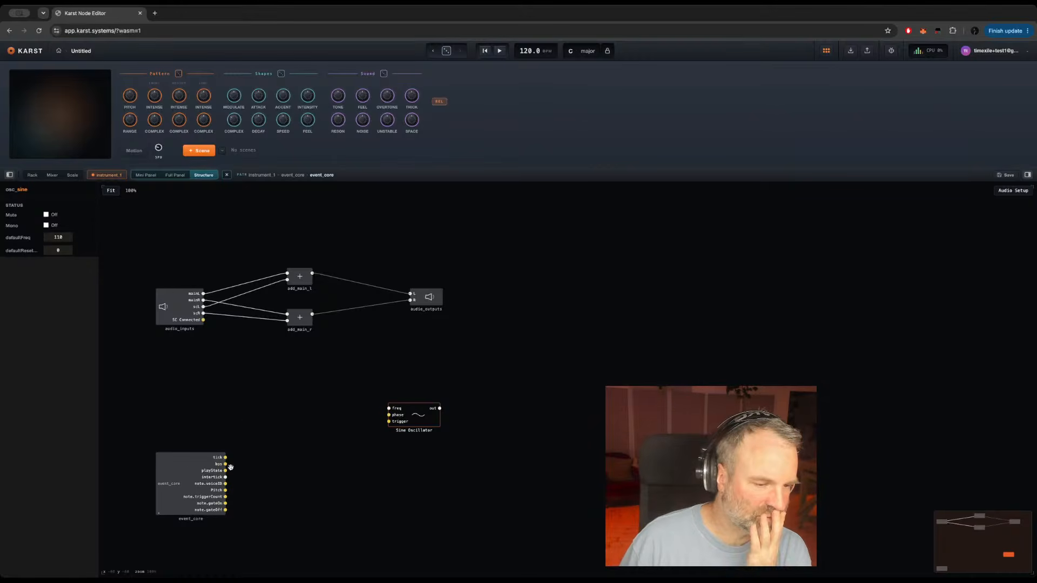
# Step: Inside event_core, shift transport_out and note_length together away from their source modules to widen the gap between them
pyautogui.doubleClick(169, 495)
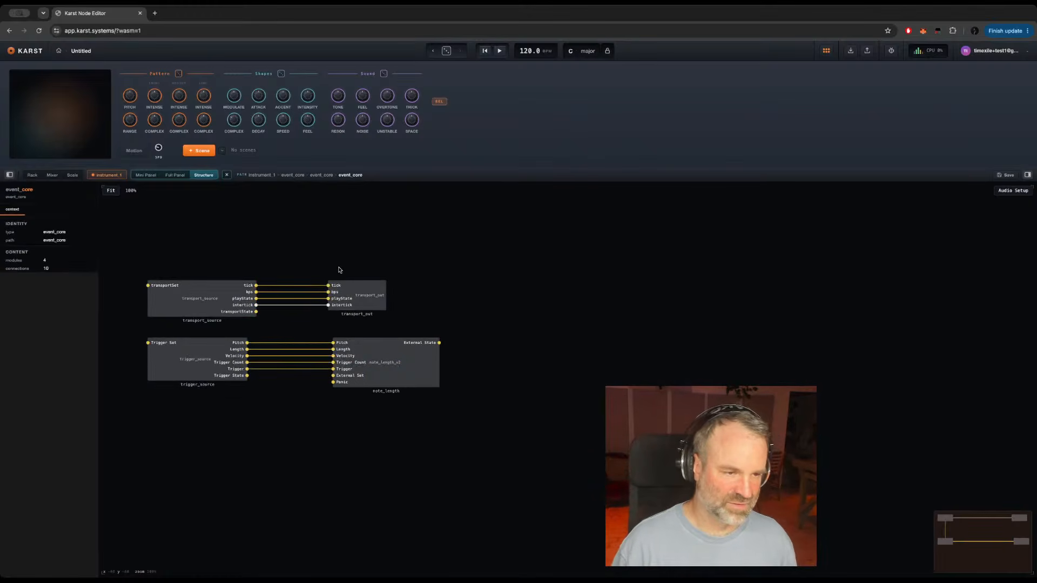
pyautogui.moveTo(317, 266); pyautogui.dragTo(434, 394)
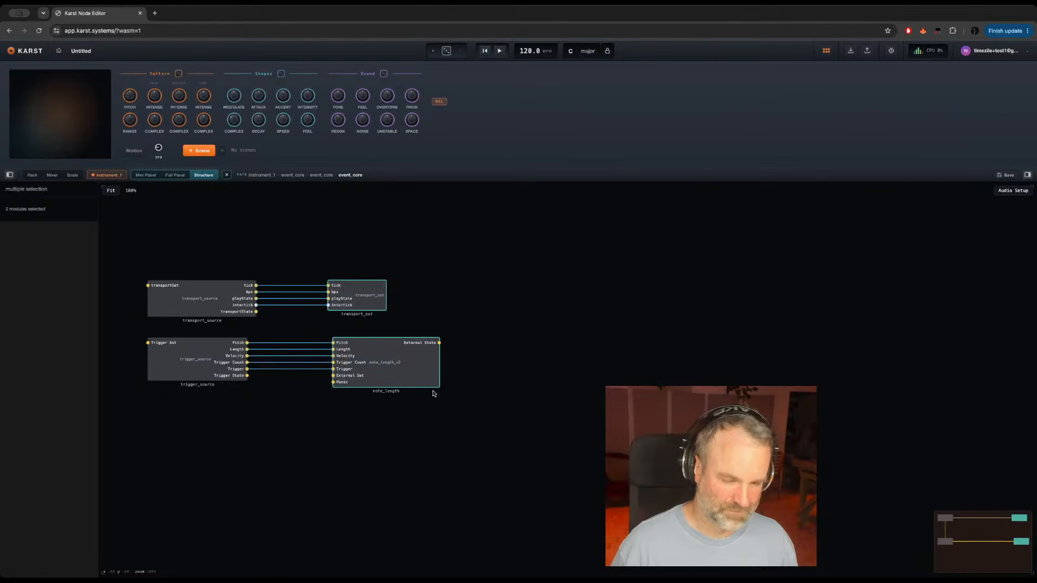
pyautogui.press('Right')
pyautogui.press('Right')
pyautogui.press('Right')
pyautogui.press('Right')
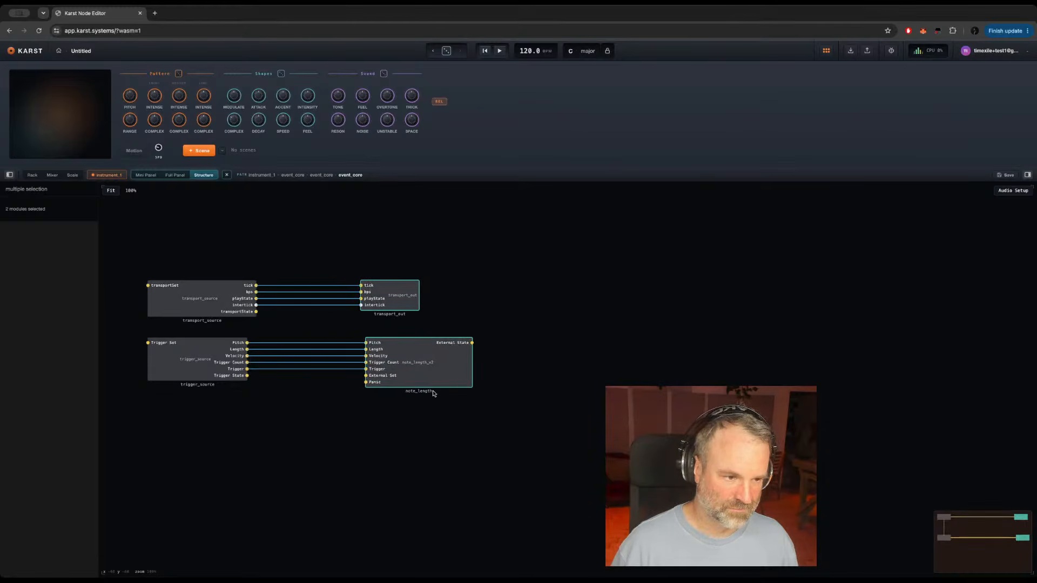
pyautogui.press('Right')
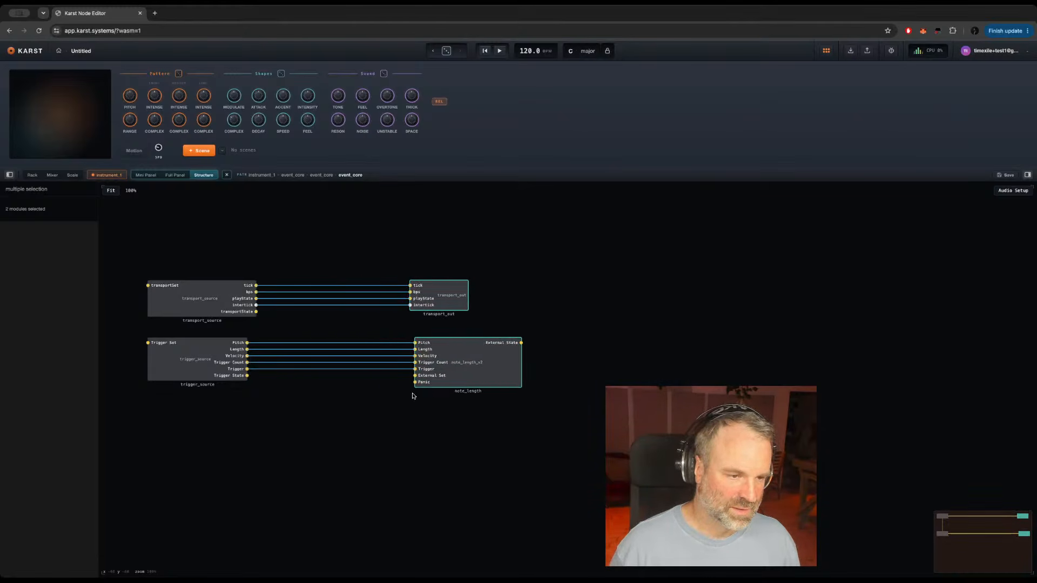
pyautogui.click(326, 392)
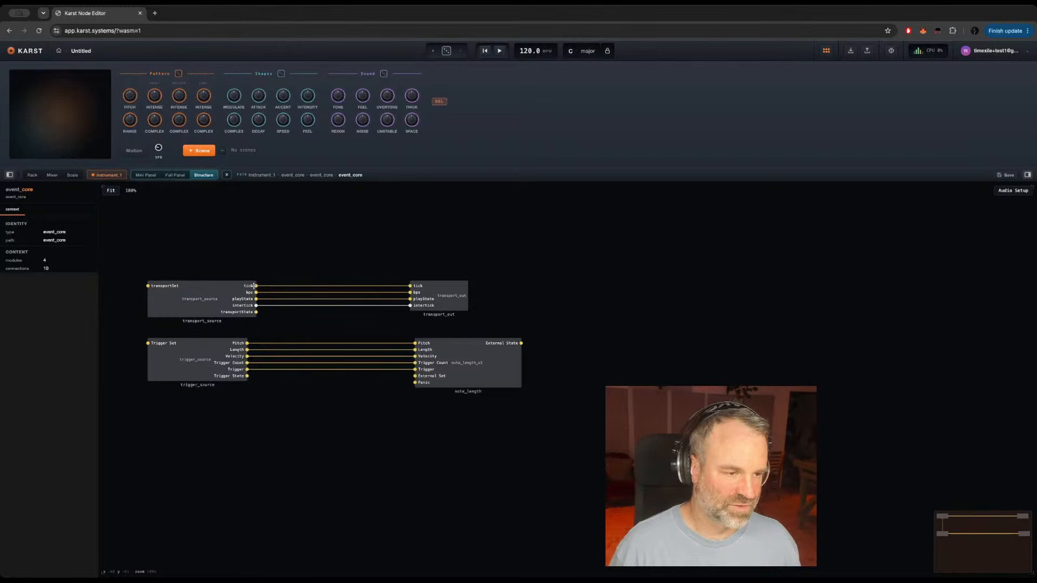
pyautogui.rightClick(349, 406)
pyautogui.click(350, 176)
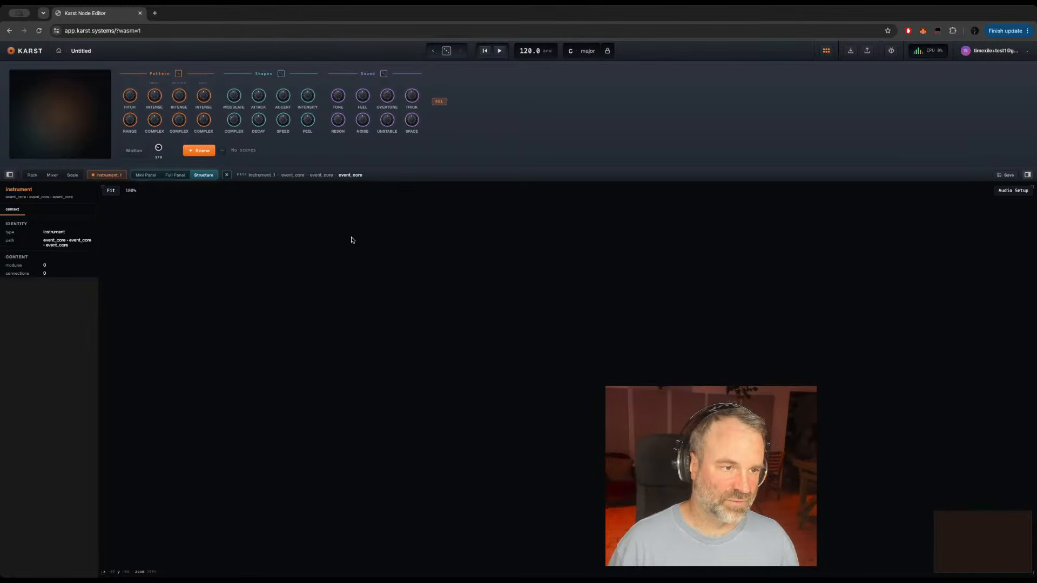
pyautogui.click(264, 176)
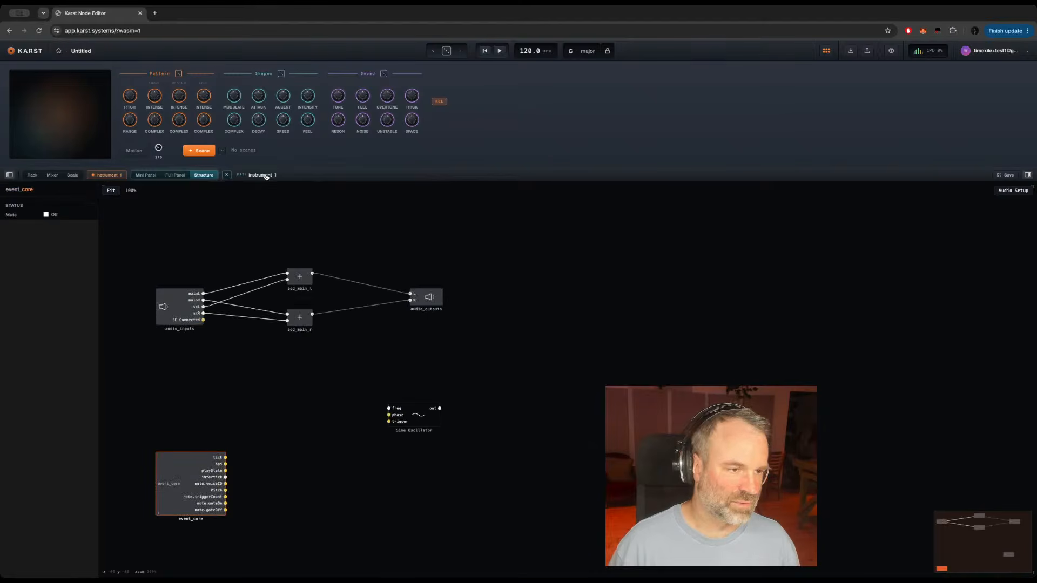
# Step: Inside event_core, monitor the tick connection from transport_source to transport_out while starting, stopping and restarting playback
pyautogui.doubleClick(177, 468)
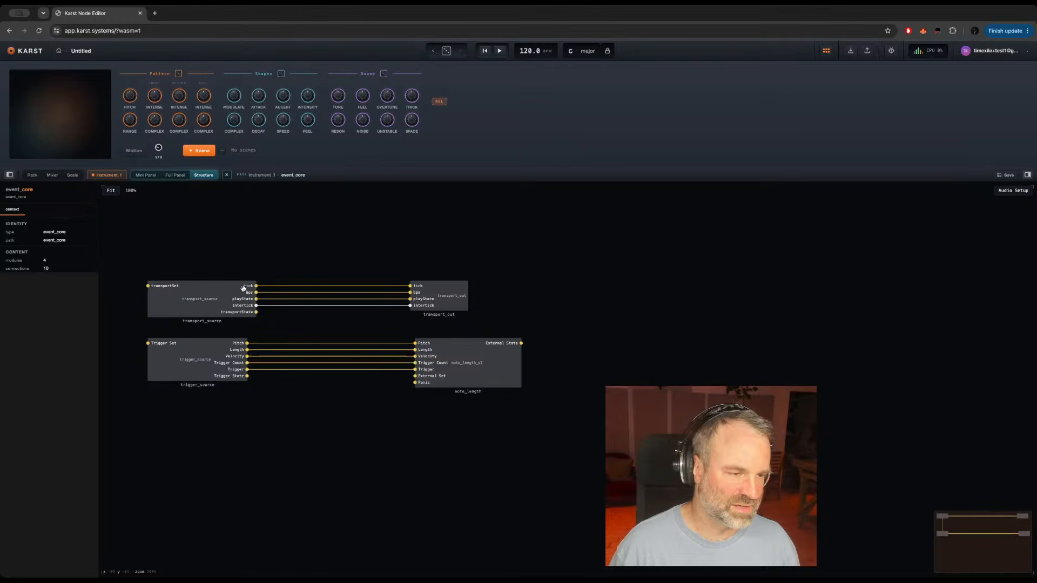
pyautogui.moveTo(291, 287)
pyautogui.press('space')
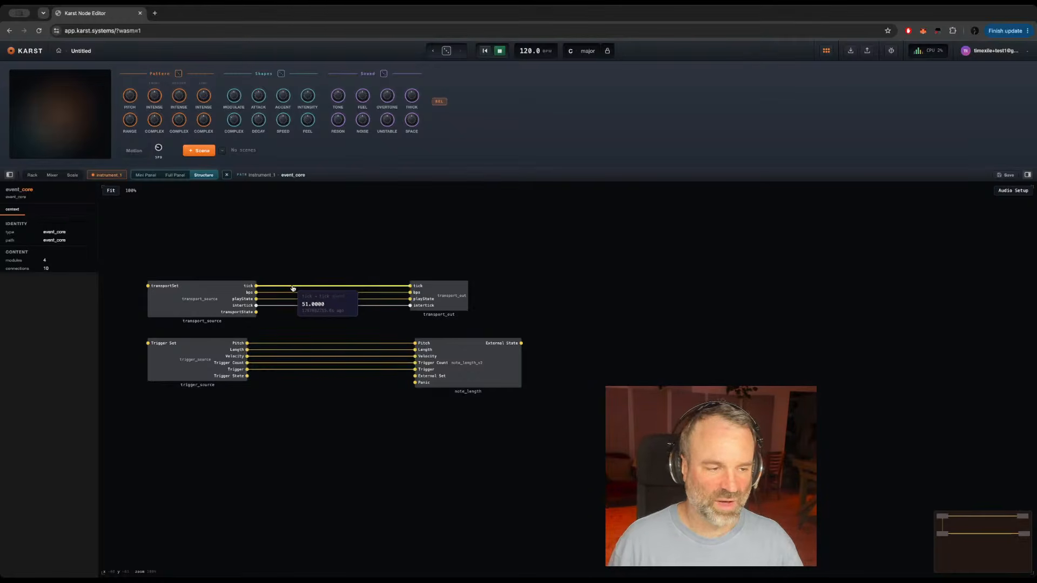
pyautogui.press('space')
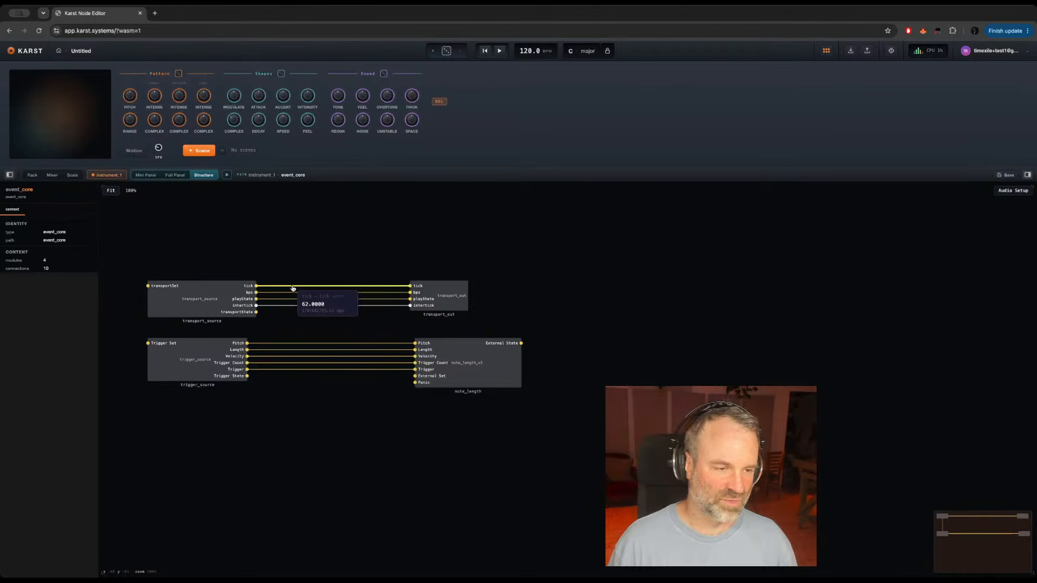
pyautogui.press('space')
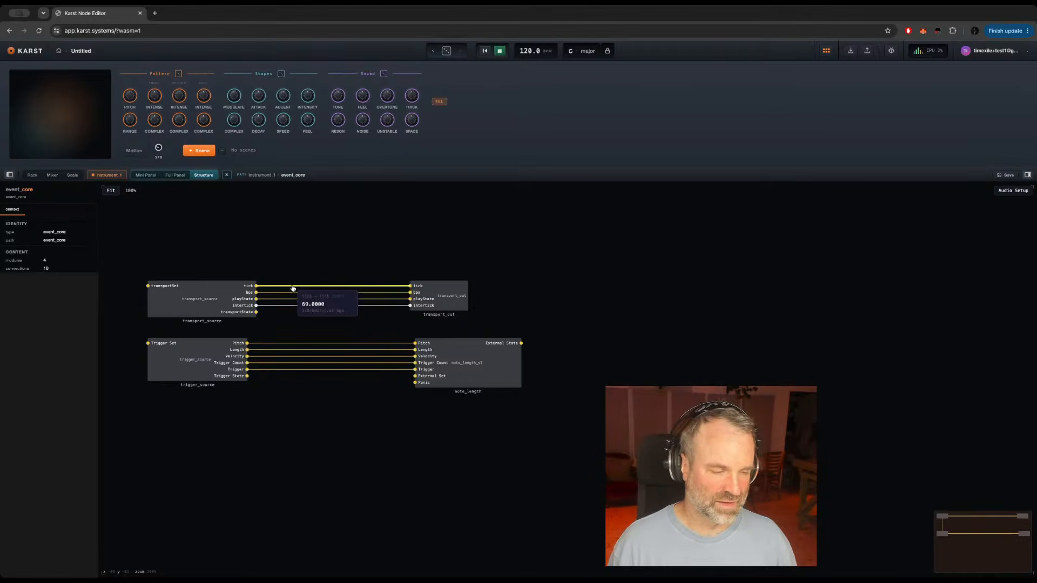
# Step: Monitor the tick connection to transport_out with playback stopped and running, and inspect the note_length module's source settings
pyautogui.press('space')
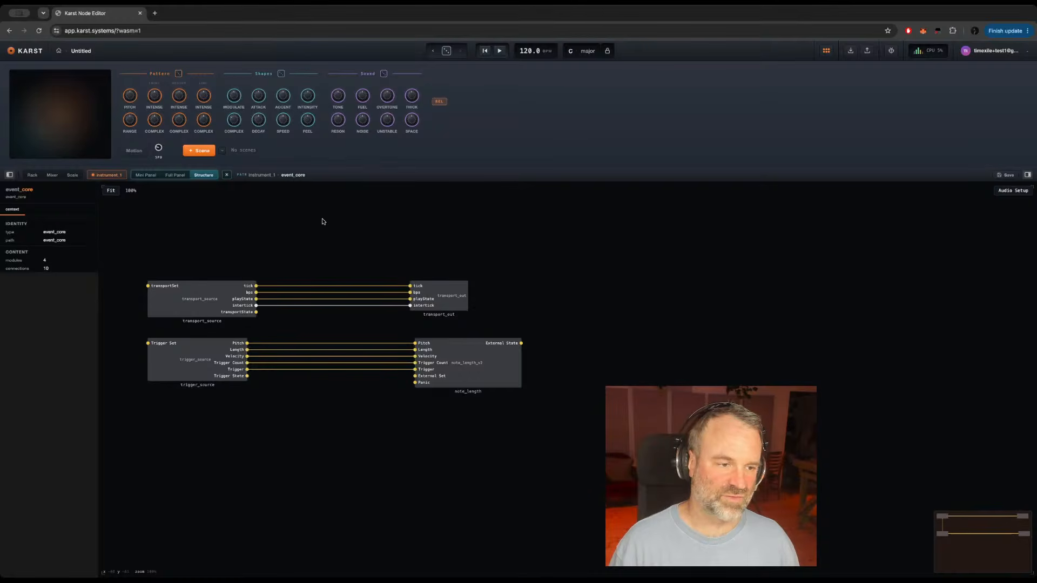
pyautogui.moveTo(303, 295)
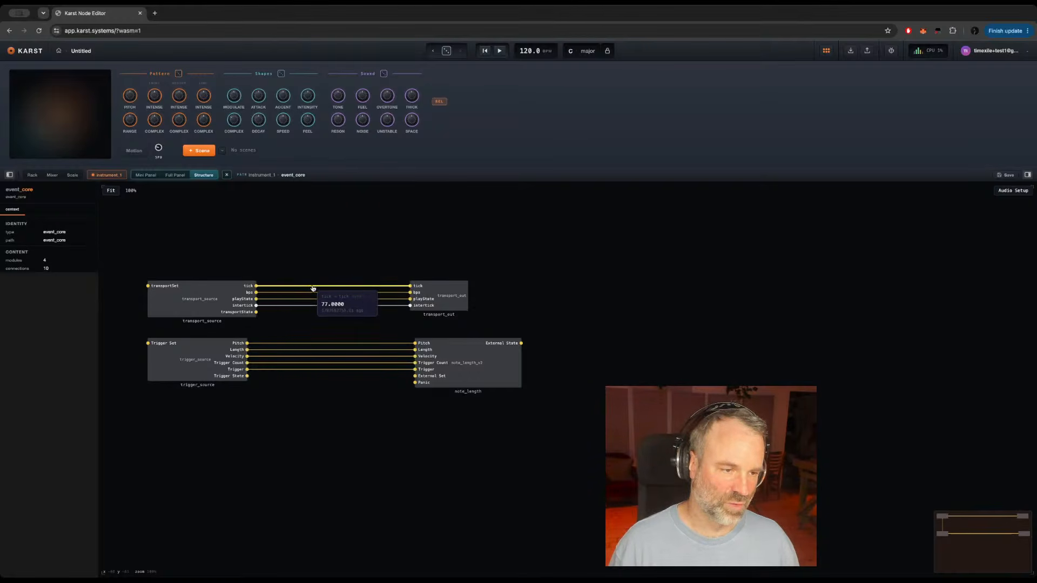
pyautogui.press('space')
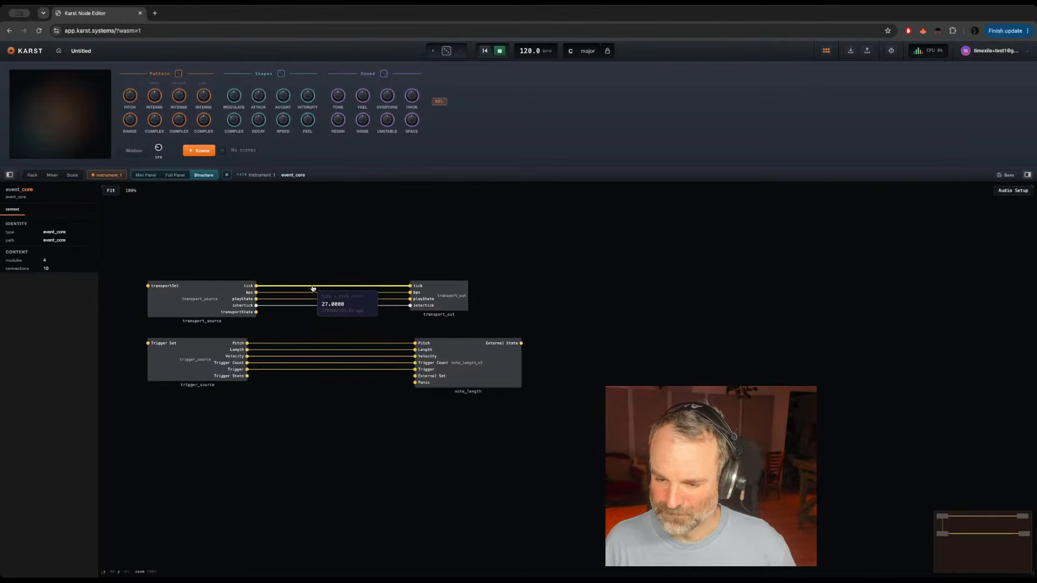
pyautogui.press('space')
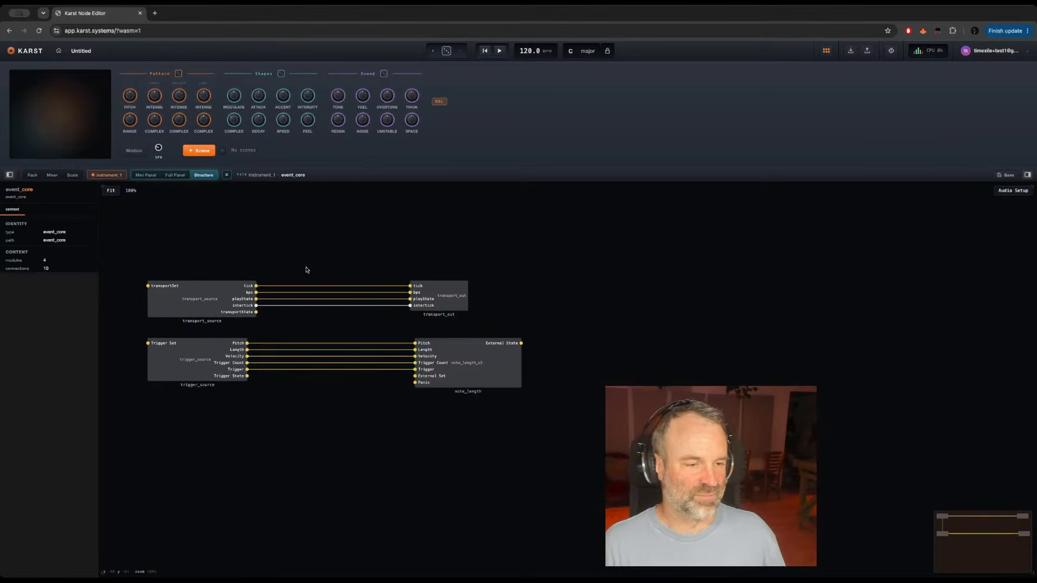
pyautogui.moveTo(319, 288)
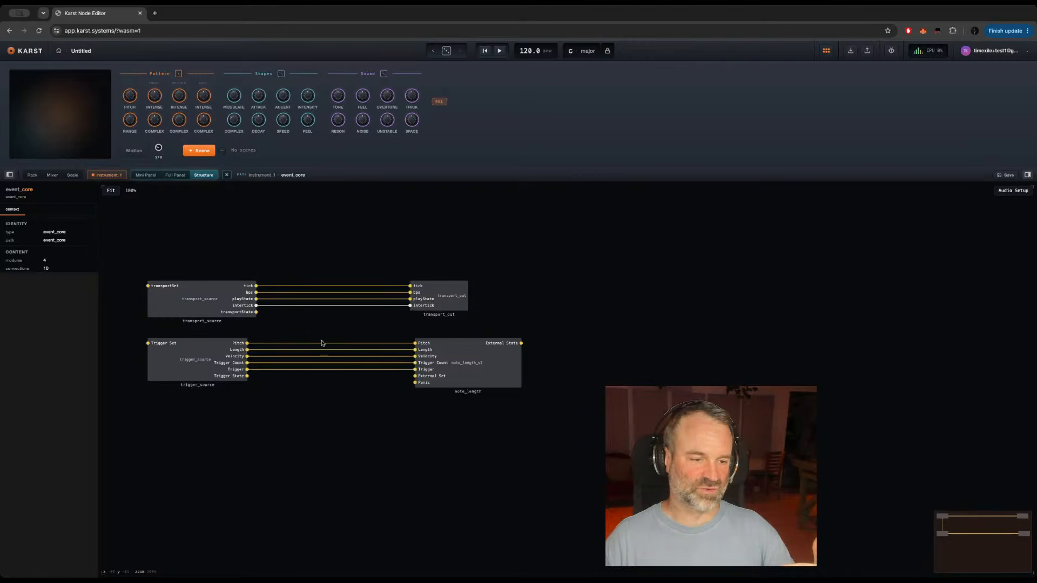
pyautogui.click(472, 369)
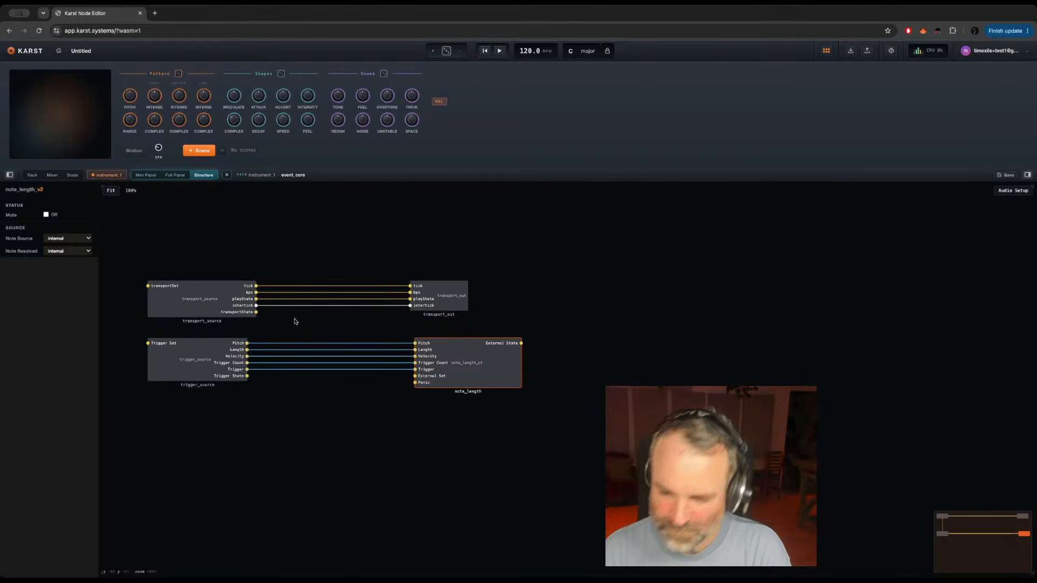
pyautogui.click(294, 384)
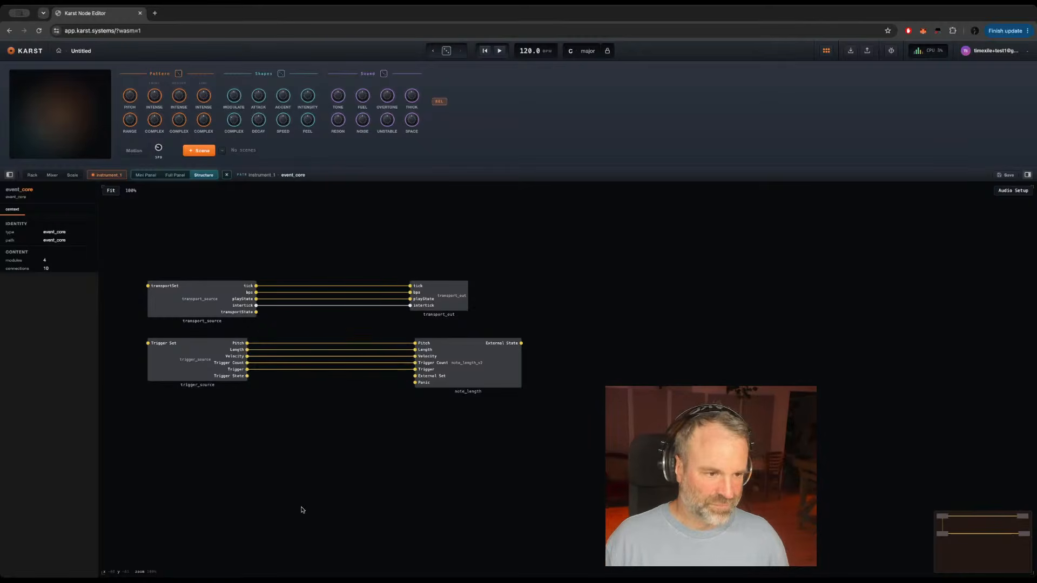
# Step: Add an Order module inside event_core, feed it from transport_source's tick output, and place it below trigger_source
pyautogui.doubleClick(311, 426)
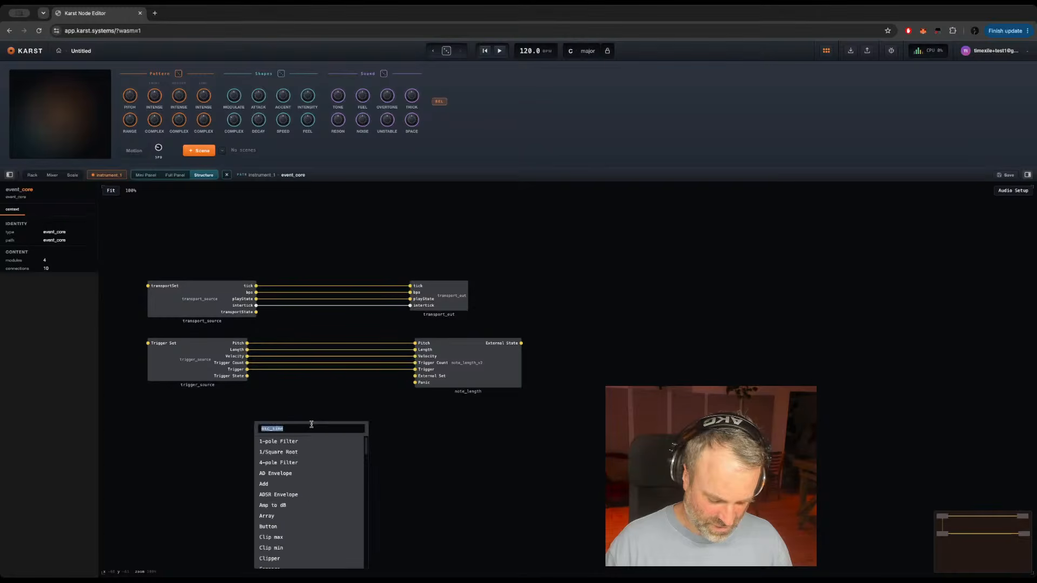
pyautogui.write('ord')
pyautogui.press('Return')
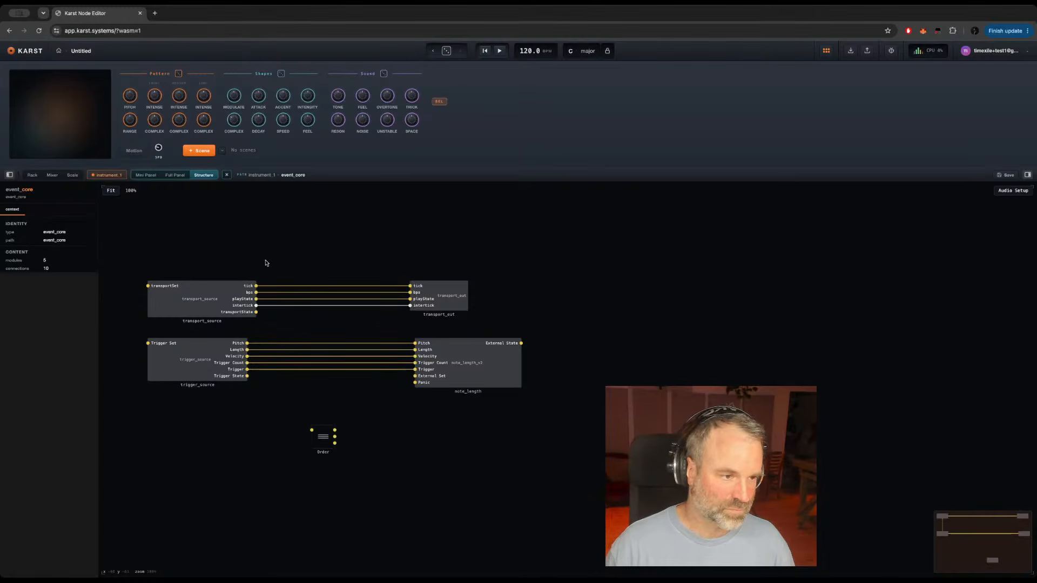
pyautogui.moveTo(257, 285); pyautogui.dragTo(301, 417)
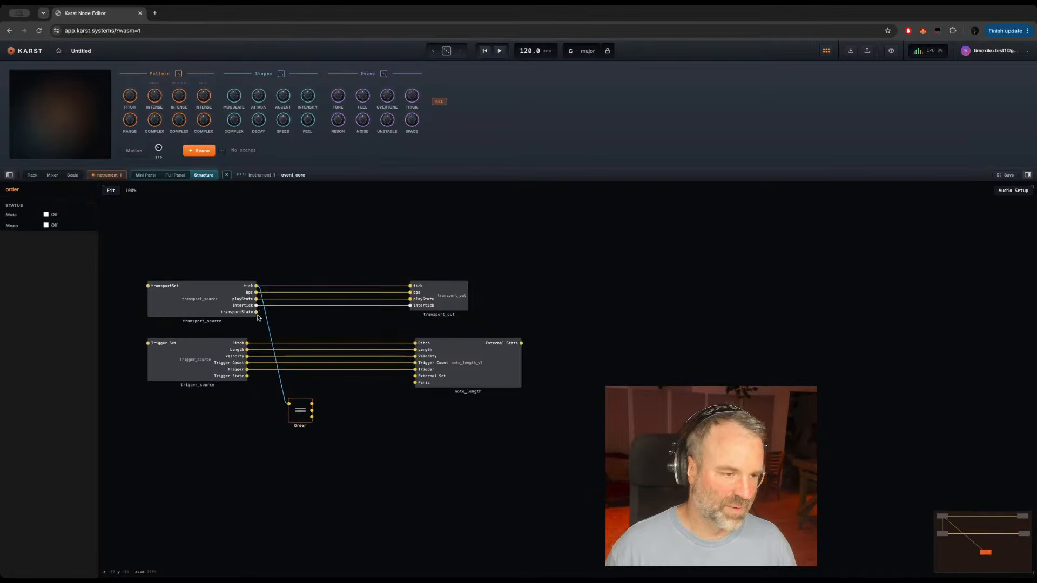
pyautogui.moveTo(268, 323)
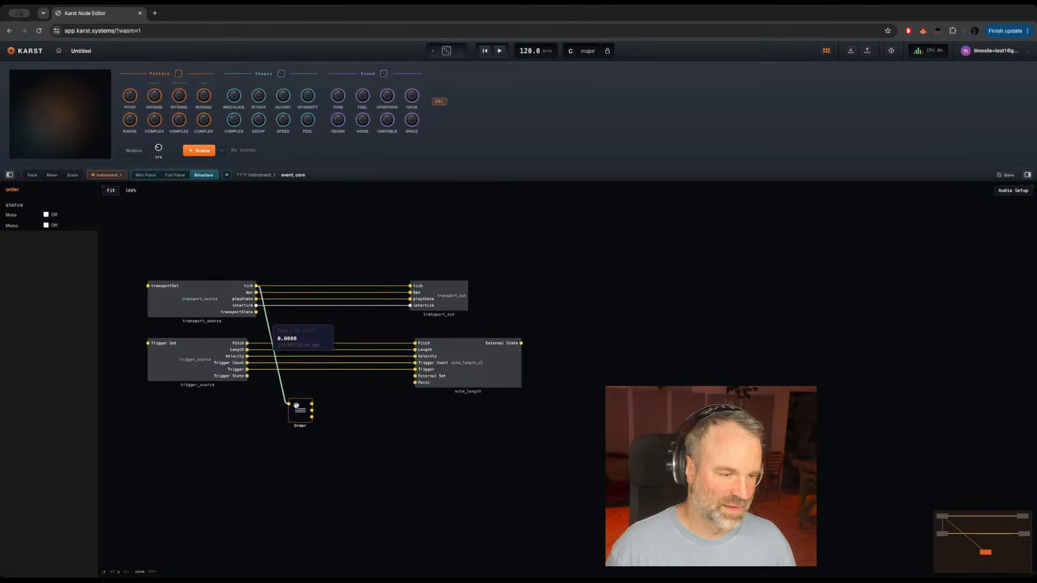
pyautogui.moveTo(296, 415); pyautogui.dragTo(260, 441)
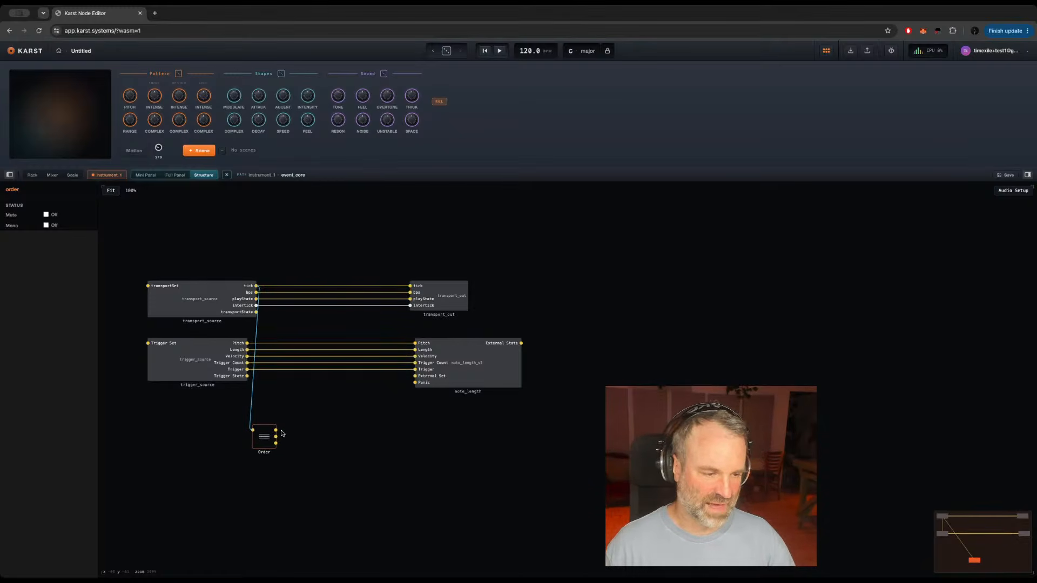
pyautogui.click(341, 423)
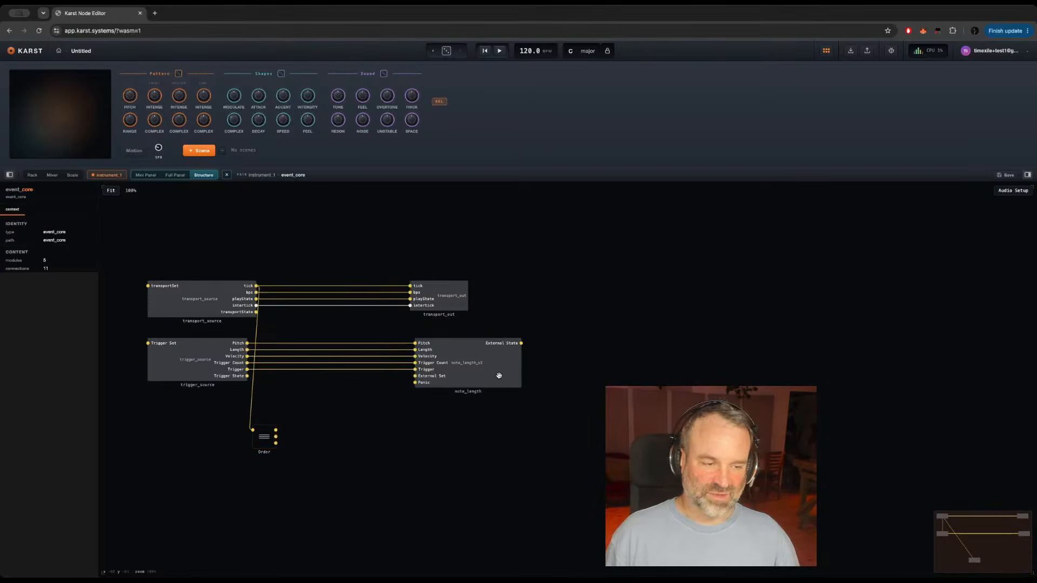
# Step: Add a Modulo module beside Order, connect Order's first output to its A input, and align the two modules
pyautogui.click(504, 375)
pyautogui.click(332, 422)
pyautogui.press('Return')
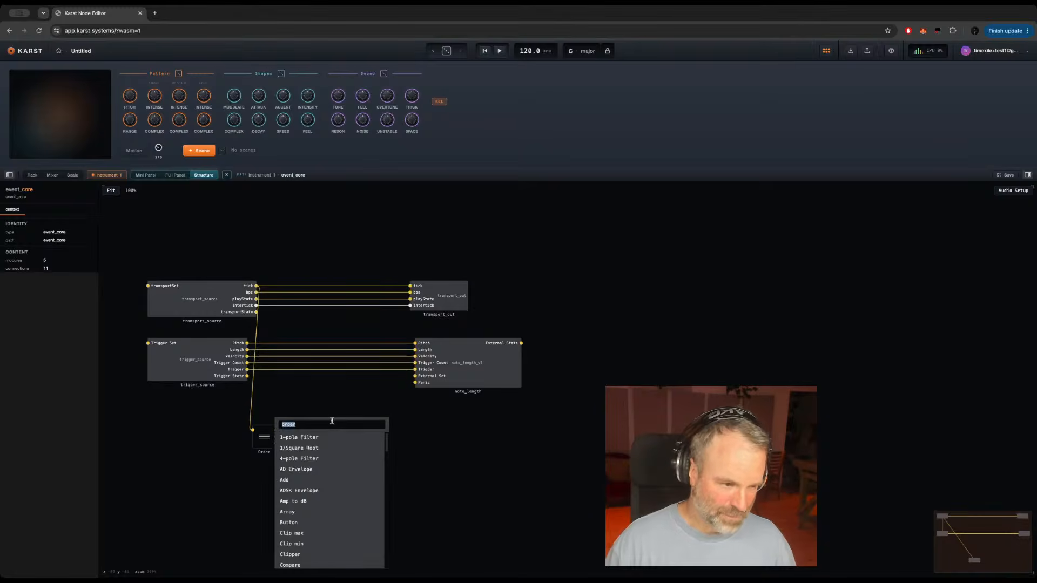
pyautogui.write('modulo')
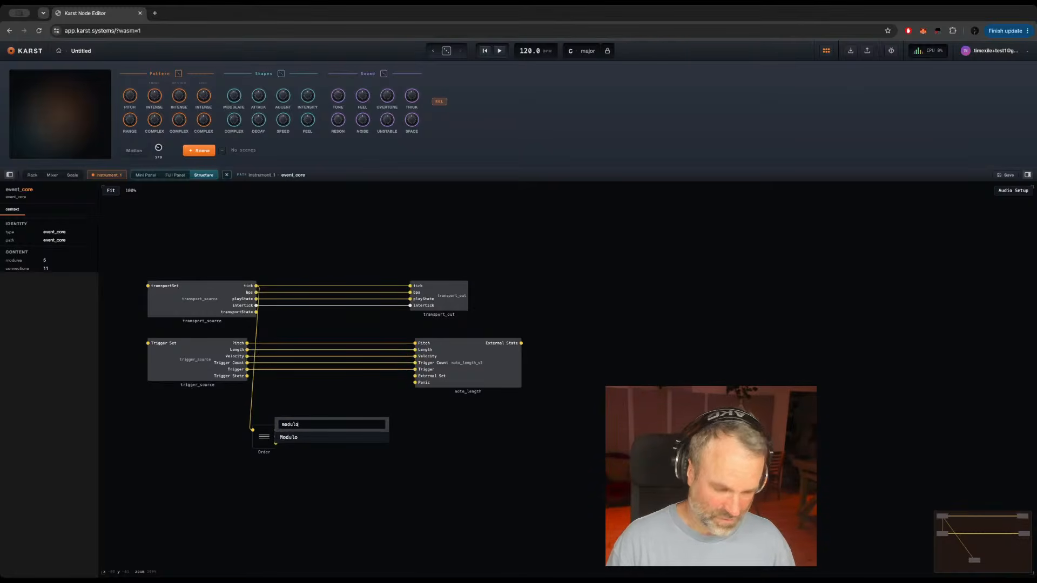
pyautogui.press('Return')
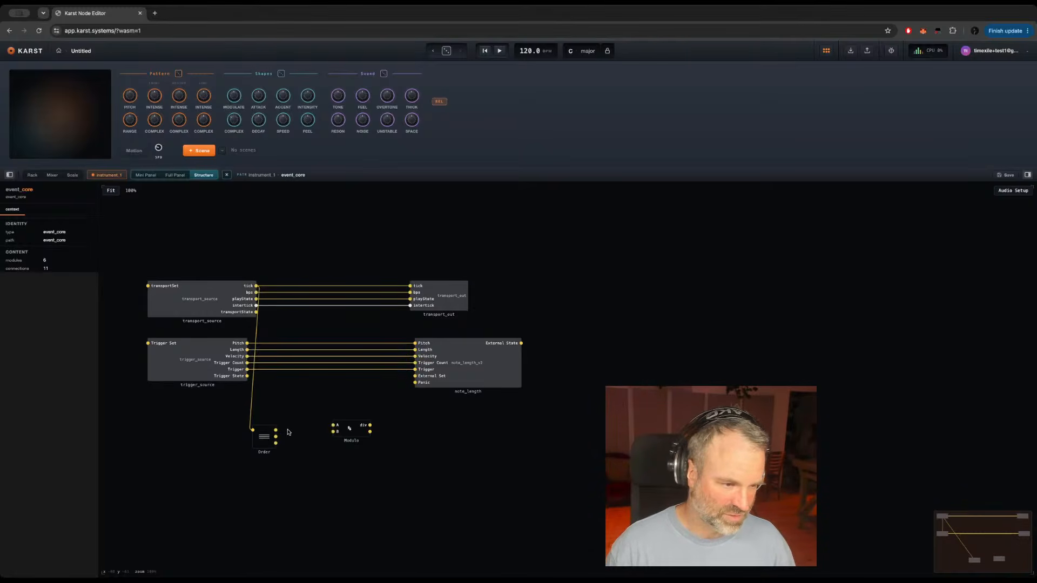
pyautogui.moveTo(332, 425); pyautogui.dragTo(275, 430)
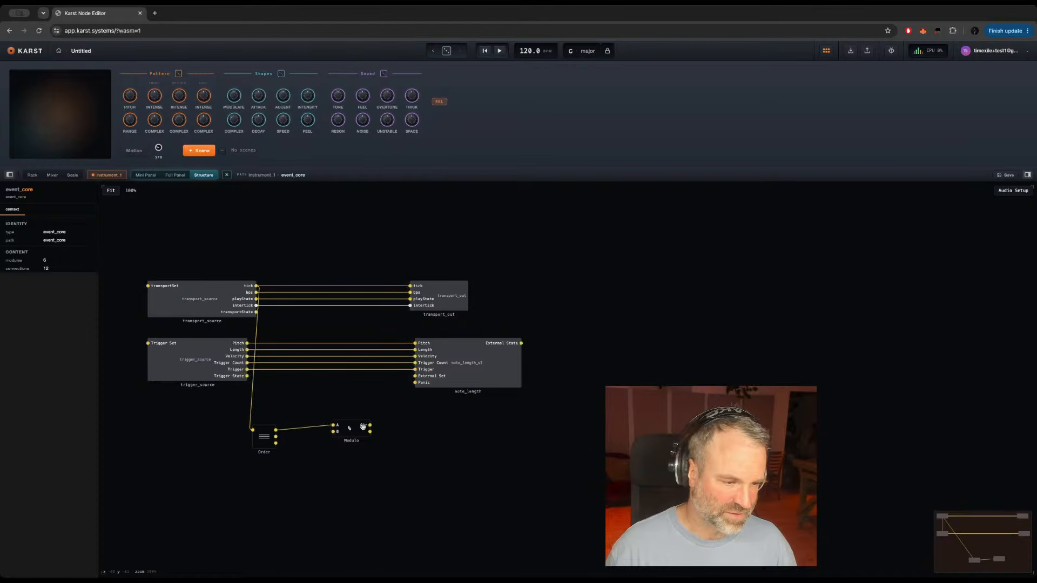
pyautogui.moveTo(352, 428); pyautogui.dragTo(365, 433)
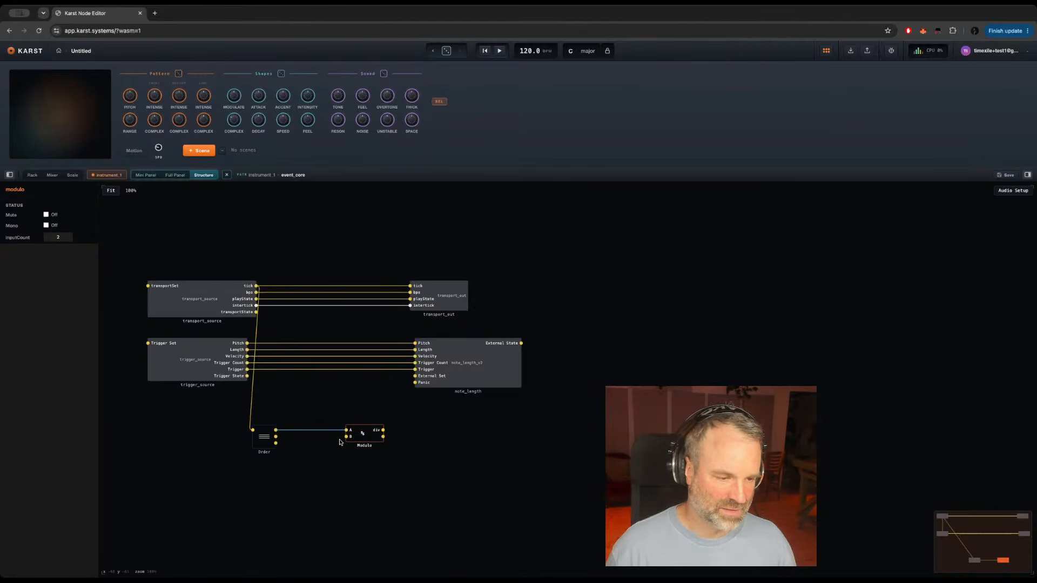
# Step: Add a Value module below and between the Order and Modulo modules
pyautogui.click(308, 462)
pyautogui.doubleClick(308, 462)
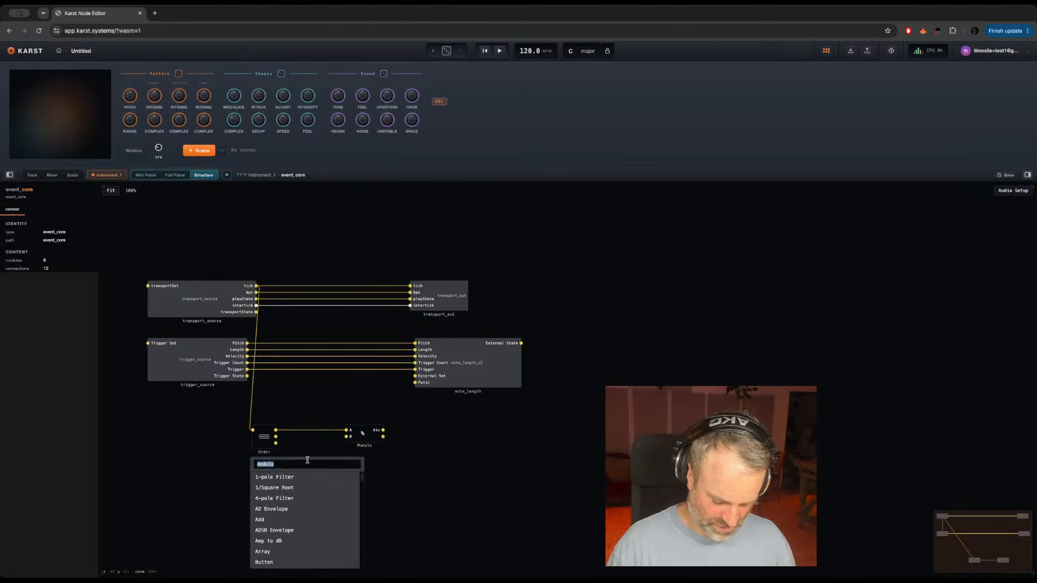
pyautogui.write('value')
pyautogui.press('Return')
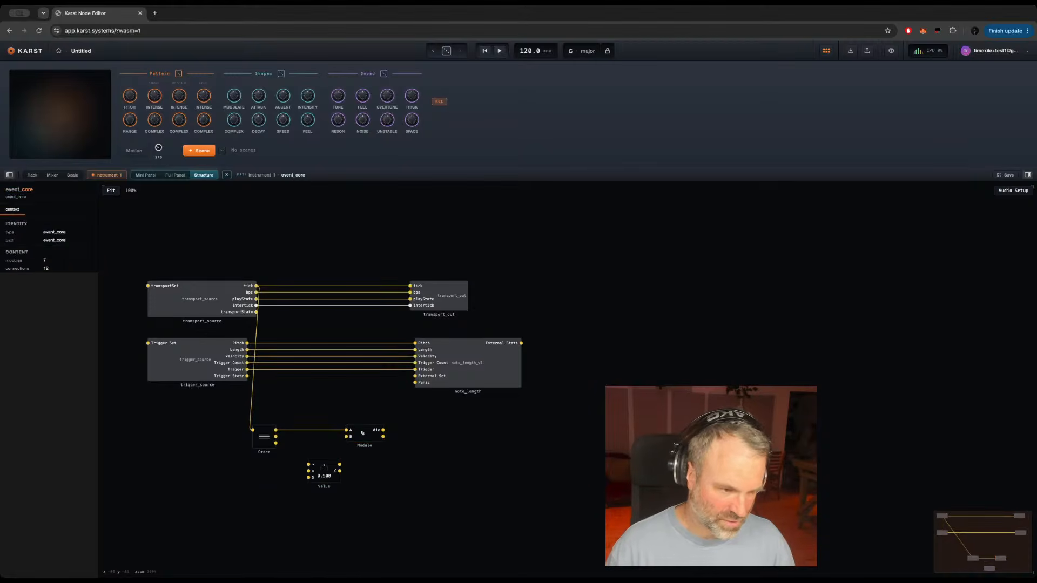
# Step: Set the Value module's range to min 1 and max 16, and connect its upper output to Modulo's B input
pyautogui.click(327, 478)
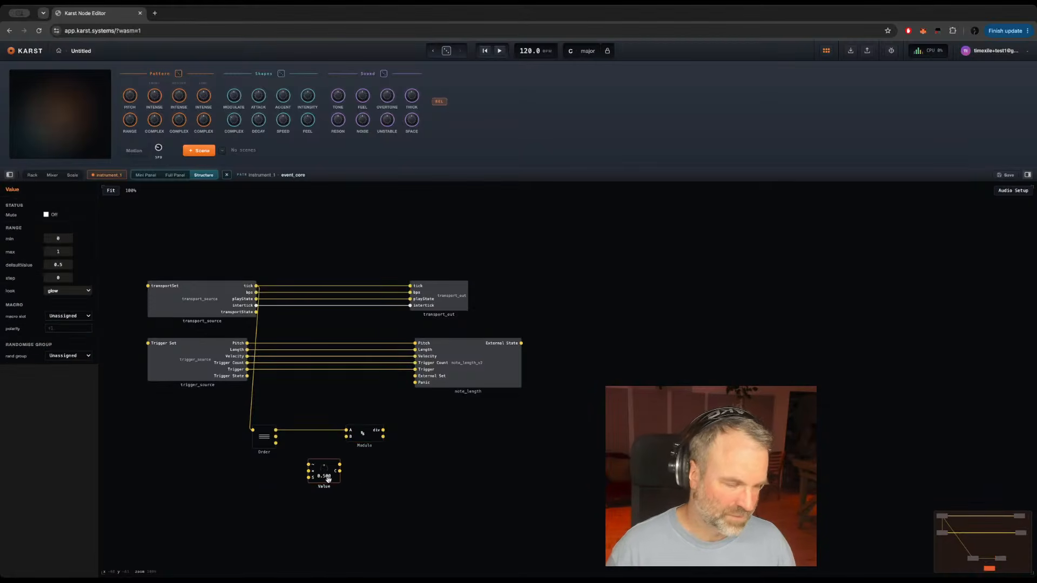
pyautogui.click(58, 239)
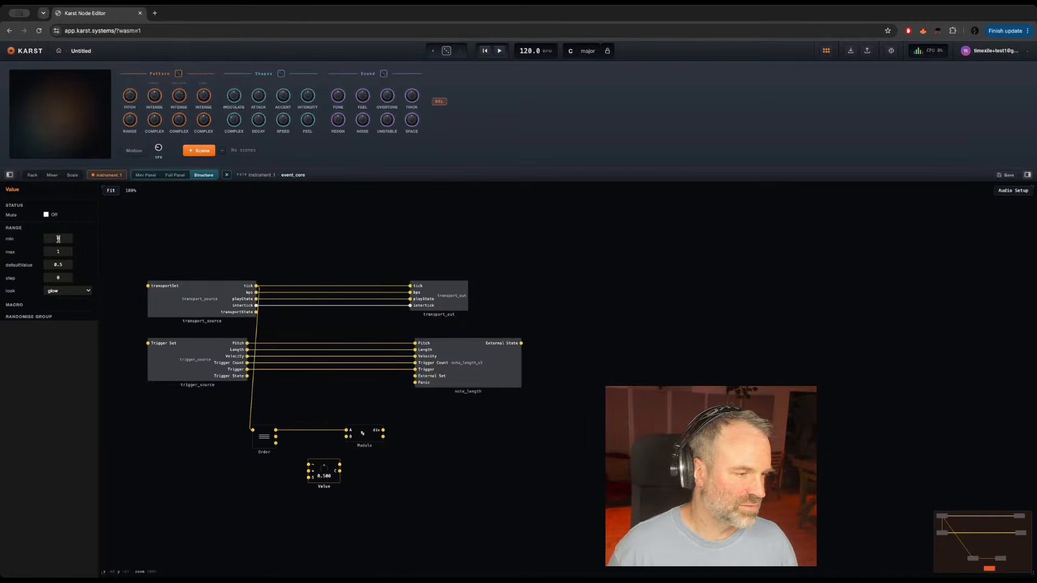
pyautogui.write('1')
pyautogui.press('Return')
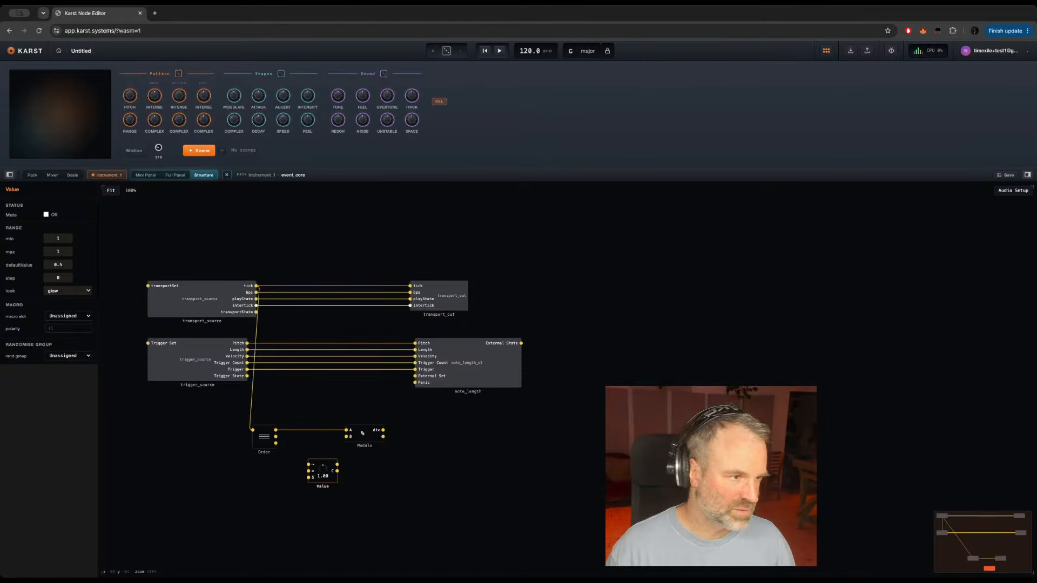
pyautogui.doubleClick(57, 253)
pyautogui.write('16')
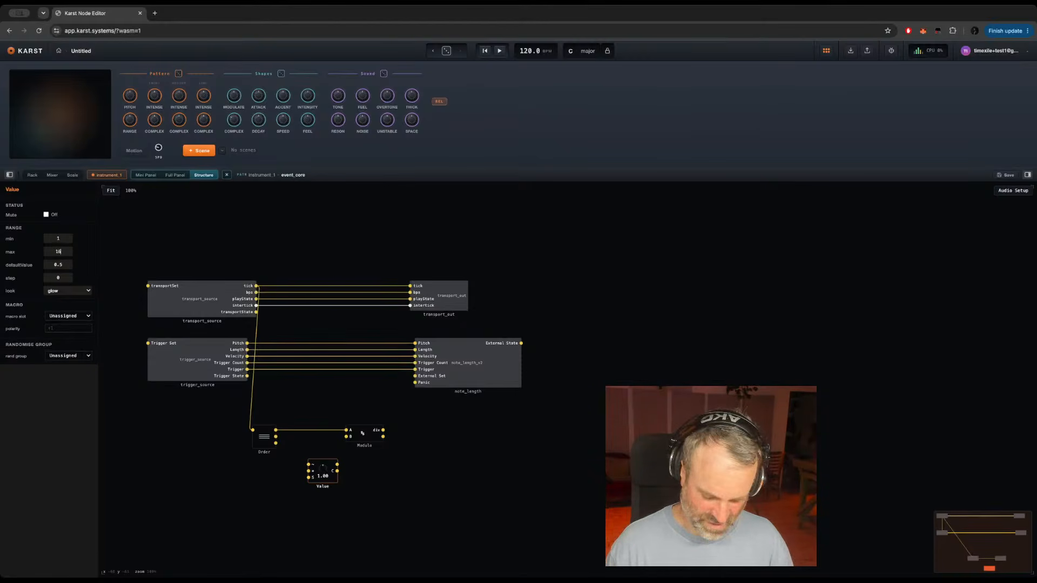
pyautogui.press('Return')
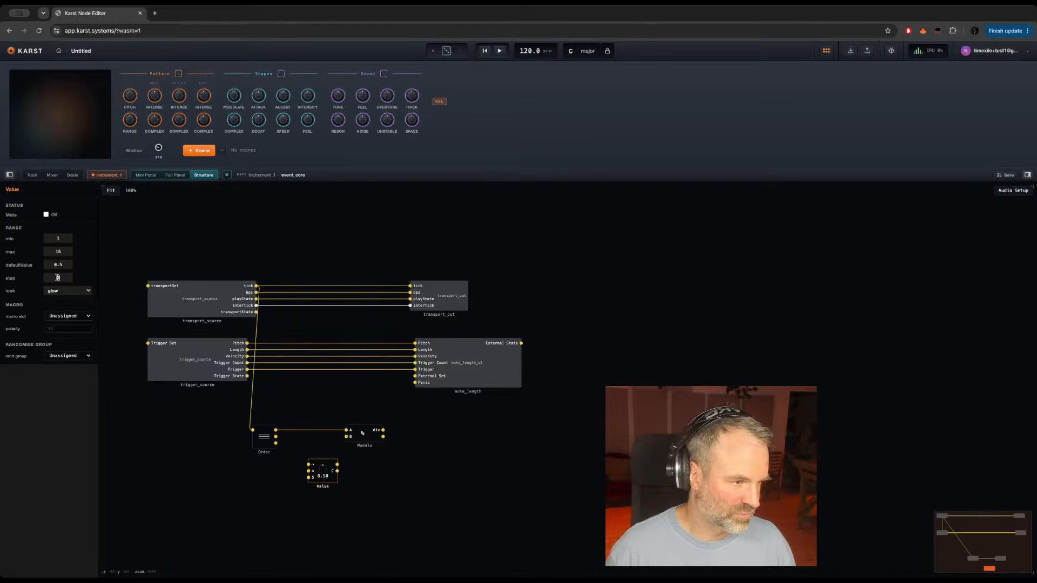
pyautogui.click(350, 465)
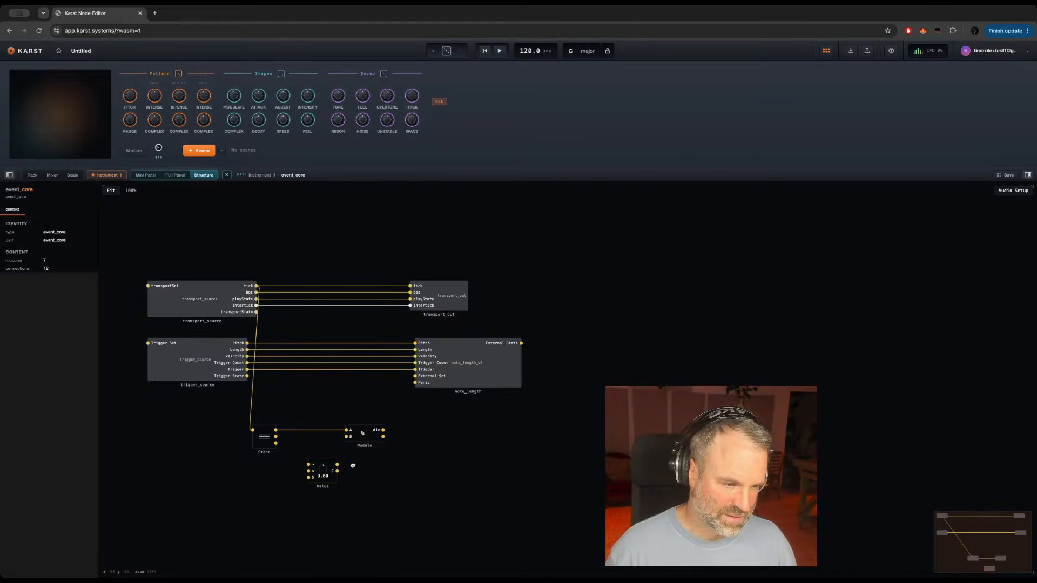
pyautogui.moveTo(334, 468); pyautogui.dragTo(346, 436)
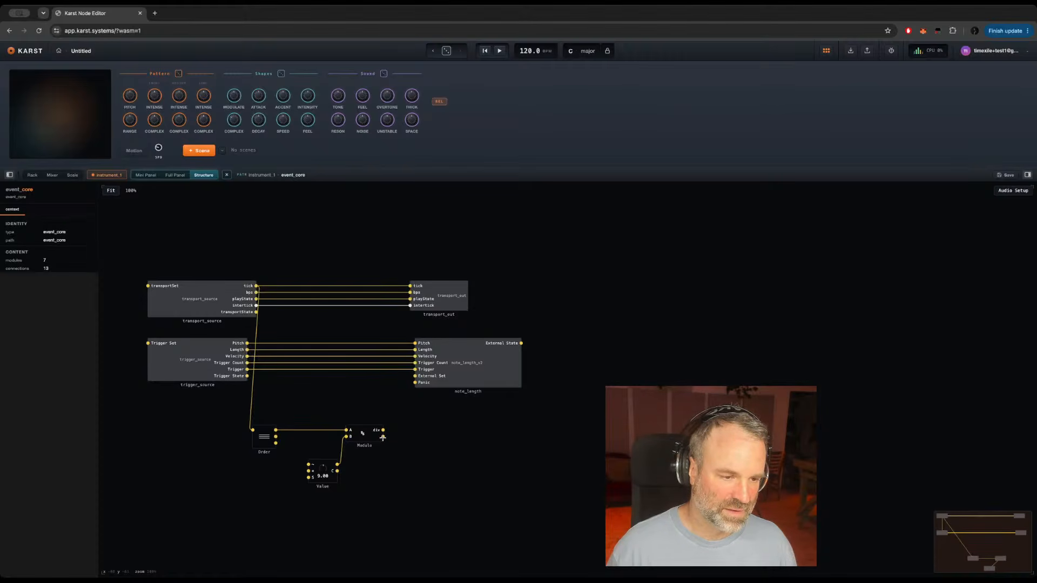
# Step: Connect Modulo's lower output to transport_out's tick input in place of the direct tick connection, and start playback
pyautogui.moveTo(382, 438); pyautogui.dragTo(410, 292)
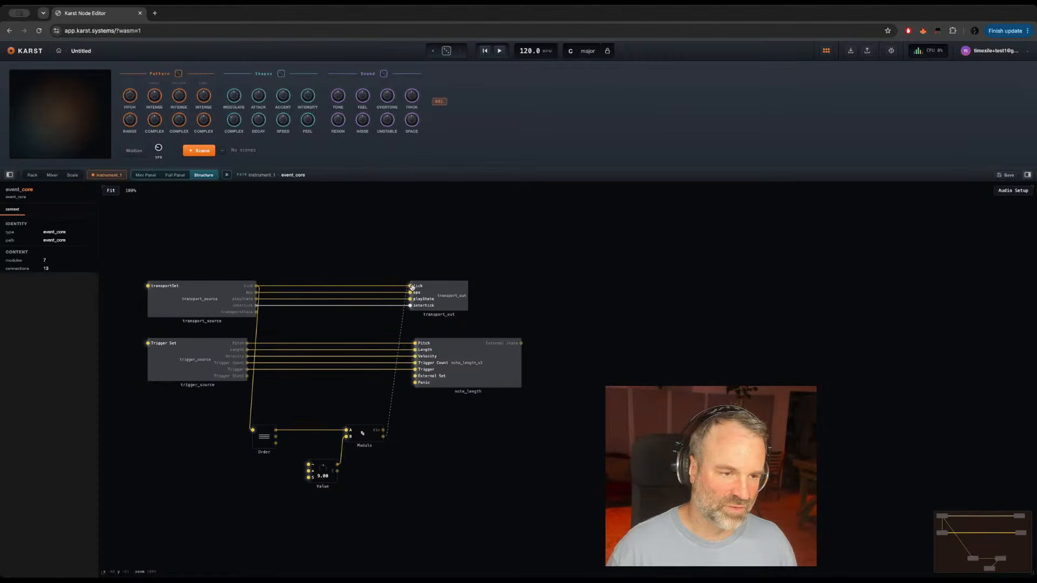
pyautogui.press('space')
pyautogui.moveTo(402, 328)
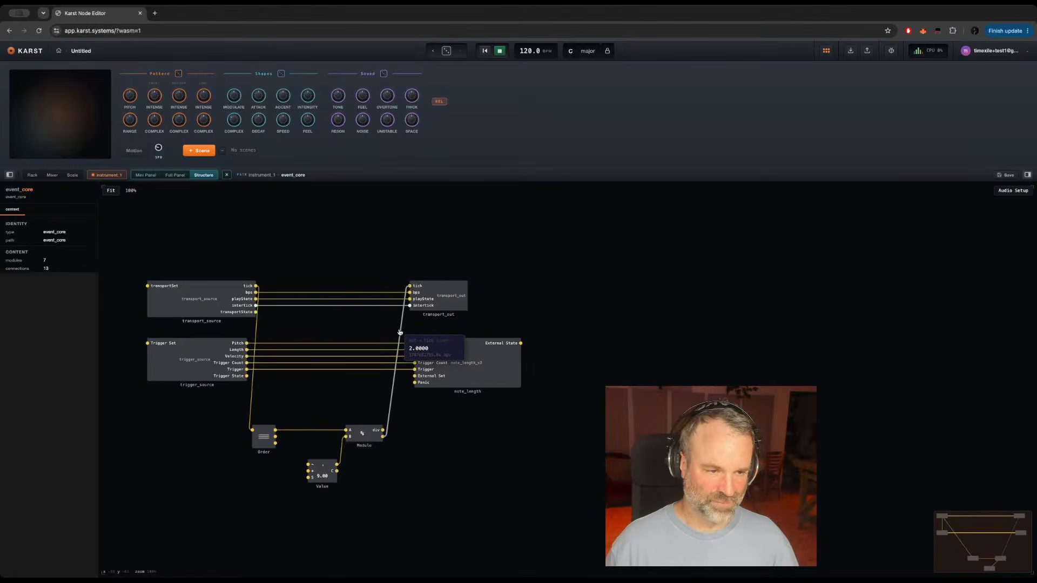
# Step: Review the instrument chain in the rack, checking instrument_2 and its position after instrument_1
pyautogui.click(32, 174)
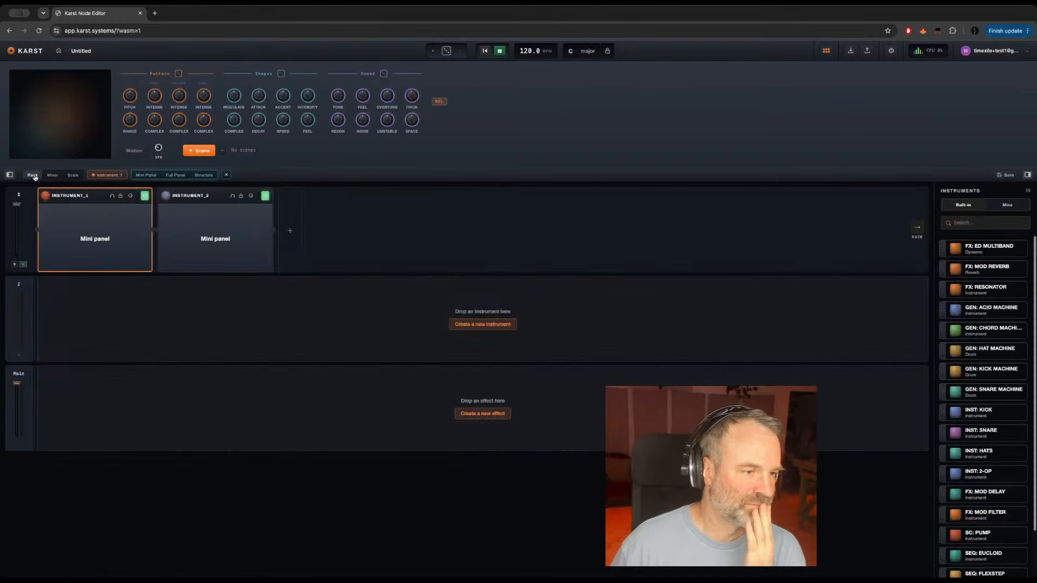
pyautogui.click(216, 199)
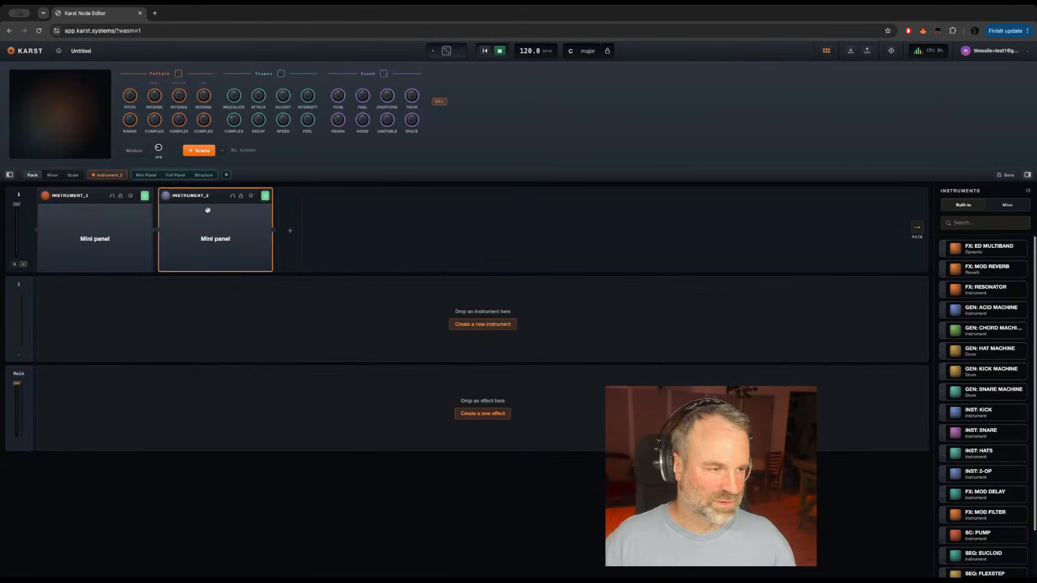
pyautogui.click(92, 197)
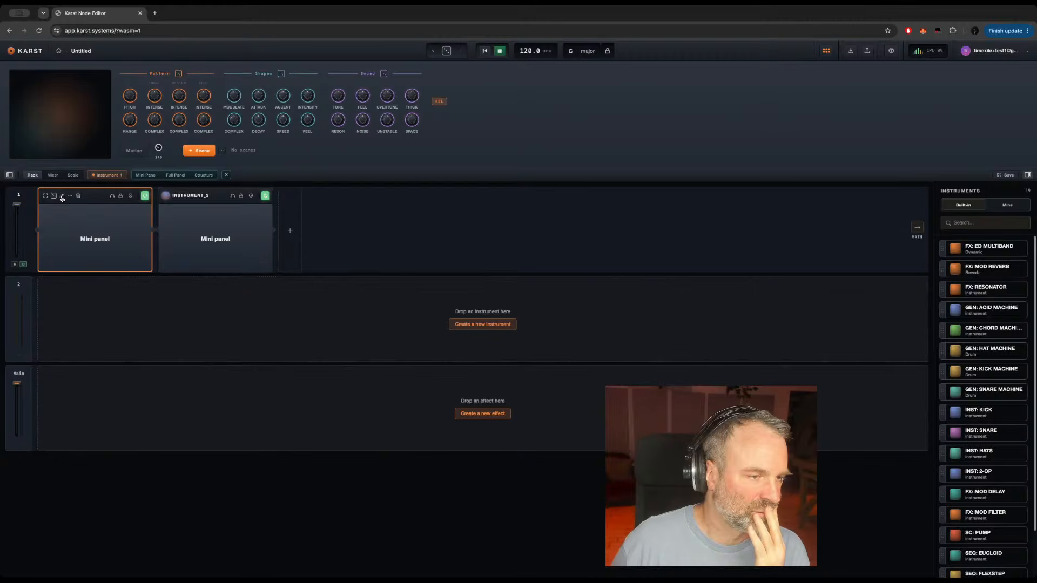
# Step: Reopen instrument_1's event_core and reconnect transport_source's tick output directly to transport_out's tick input
pyautogui.click(204, 175)
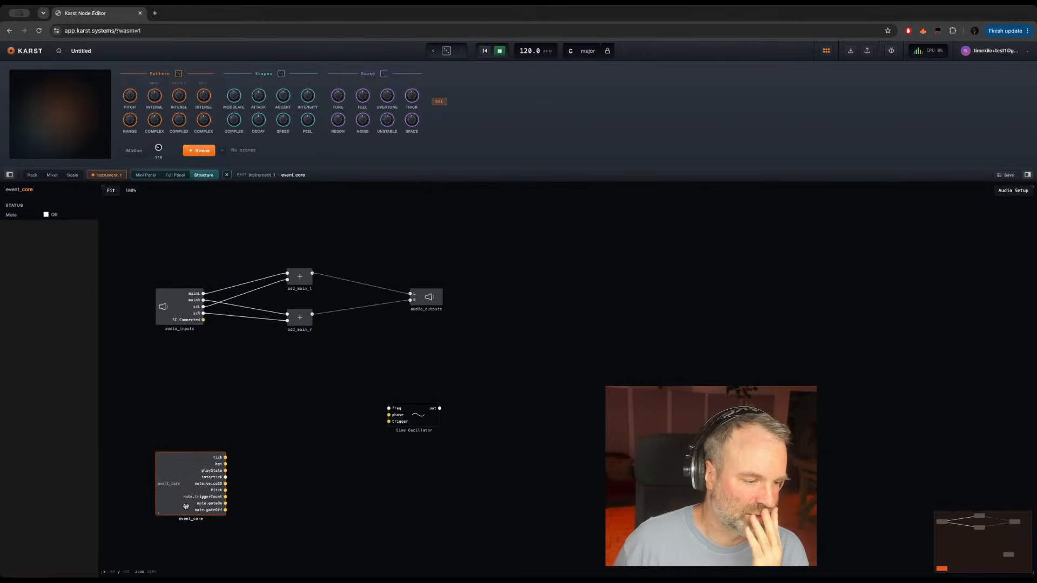
pyautogui.doubleClick(165, 478)
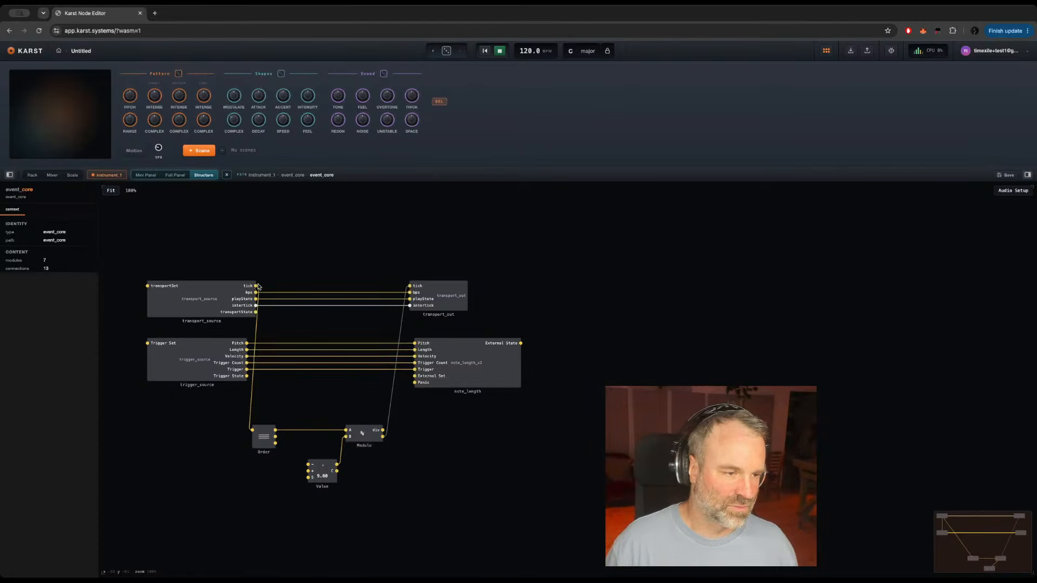
pyautogui.moveTo(257, 286); pyautogui.dragTo(416, 285)
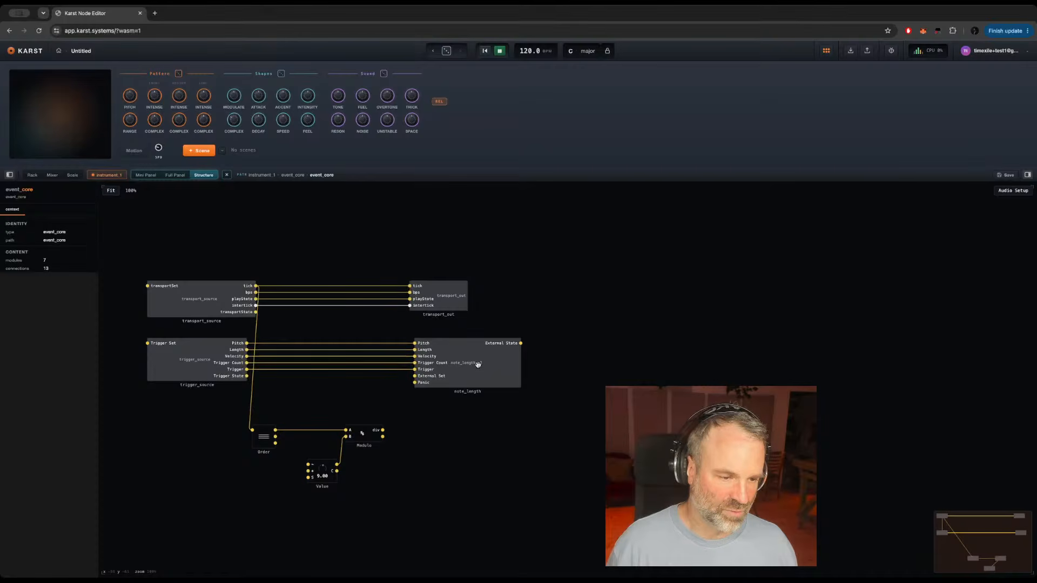
# Step: Shift note_length aside, add a Value module after Modulo, and set the Value knob feeding Modulo to 7
pyautogui.moveTo(478, 365); pyautogui.dragTo(514, 364)
pyautogui.doubleClick(435, 440)
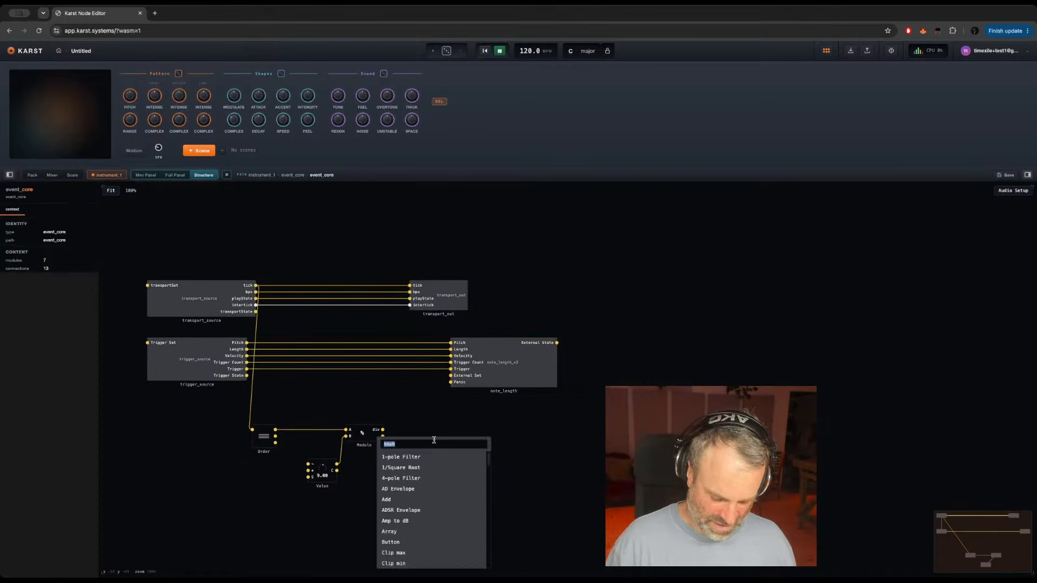
pyautogui.write('val')
pyautogui.press('Return')
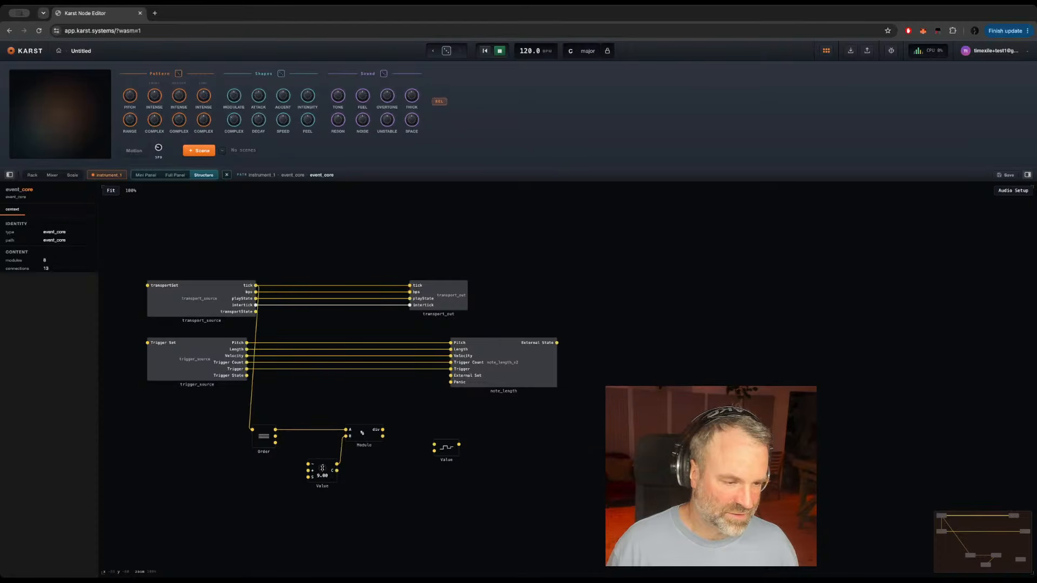
pyautogui.moveTo(322, 468); pyautogui.dragTo(323, 476)
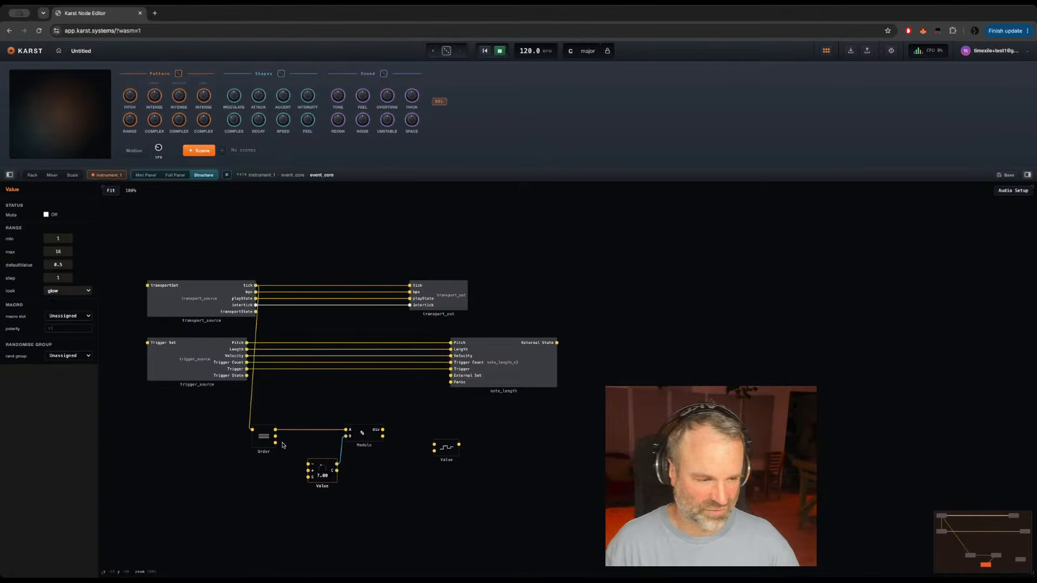
# Step: Connect Order's middle output and Modulo's lower output to the new Value module's upper and lower inputs, and align it beside Modulo
pyautogui.moveTo(276, 436); pyautogui.dragTo(435, 445)
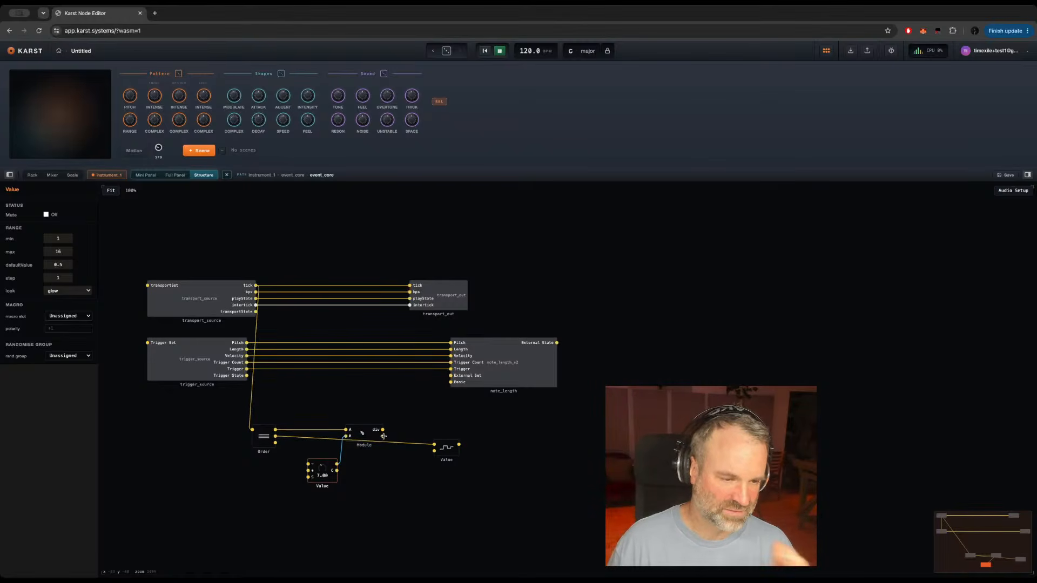
pyautogui.moveTo(384, 436); pyautogui.dragTo(434, 451)
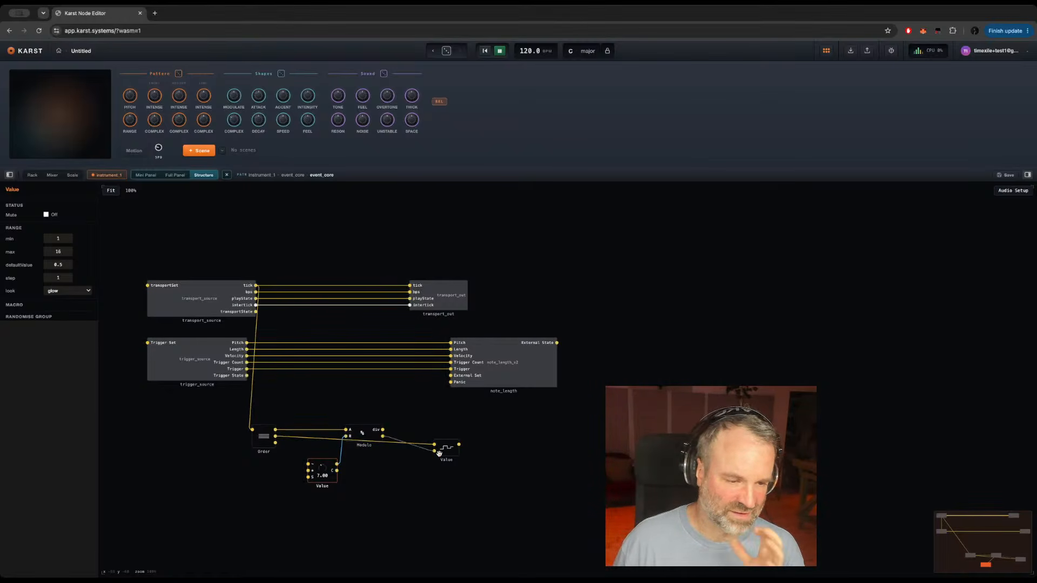
pyautogui.click(446, 449)
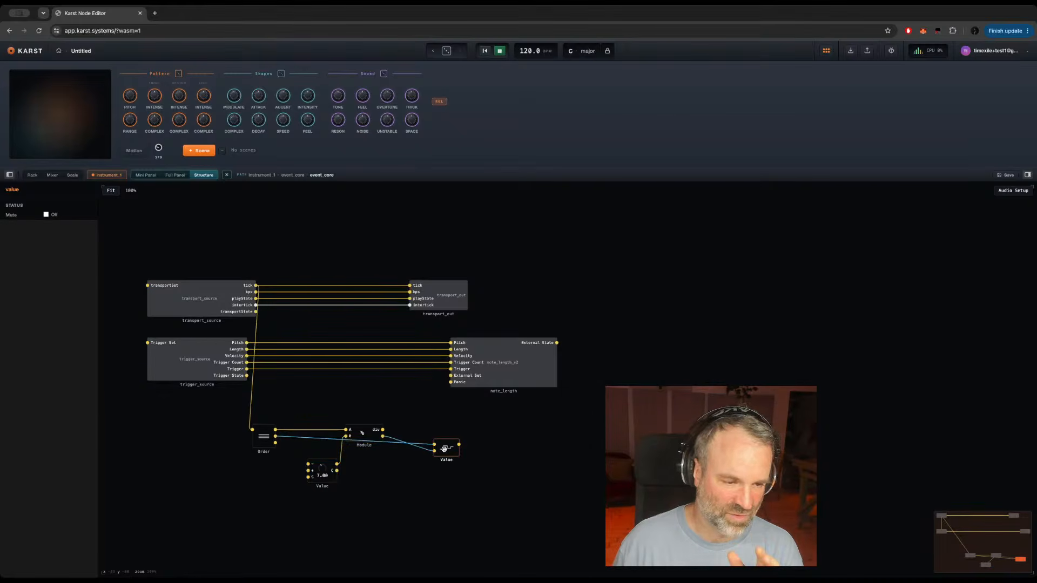
pyautogui.moveTo(448, 450); pyautogui.dragTo(422, 436)
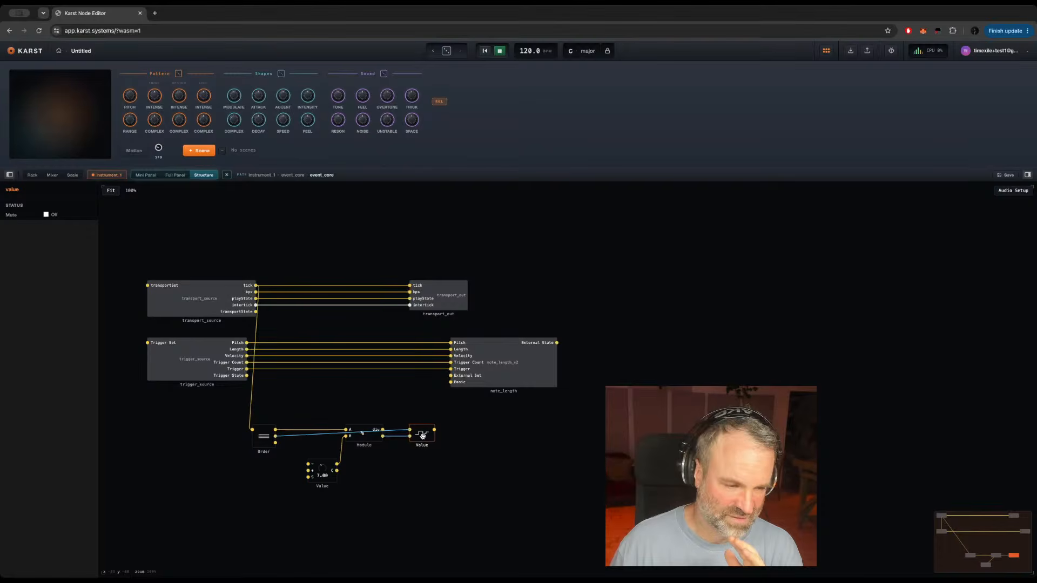
pyautogui.click(455, 441)
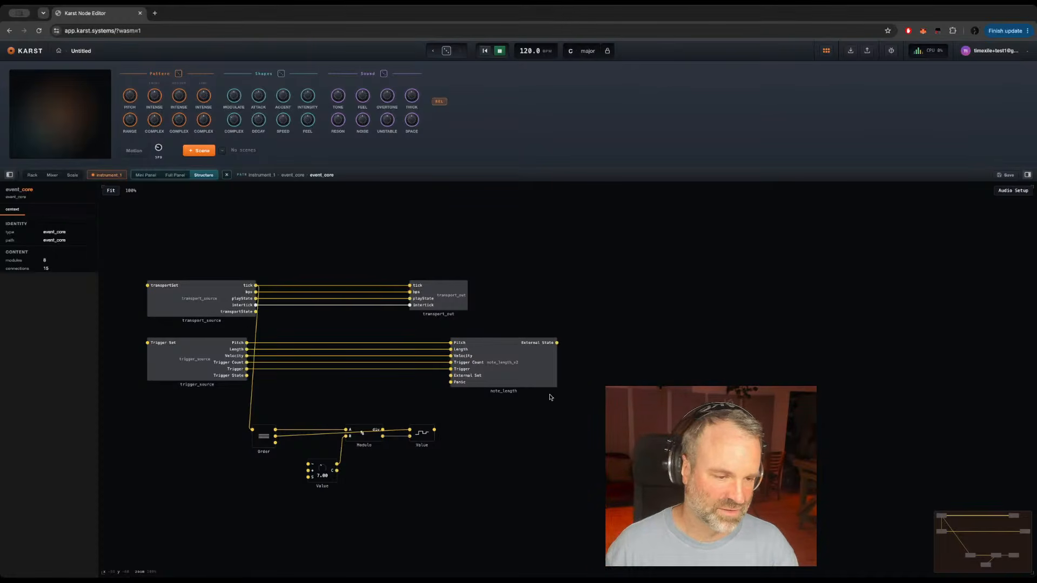
# Step: Move note_length further away, then add a second Order module beside the Value module and connect Value's output to its input
pyautogui.click(524, 360)
pyautogui.moveTo(523, 360); pyautogui.dragTo(601, 361)
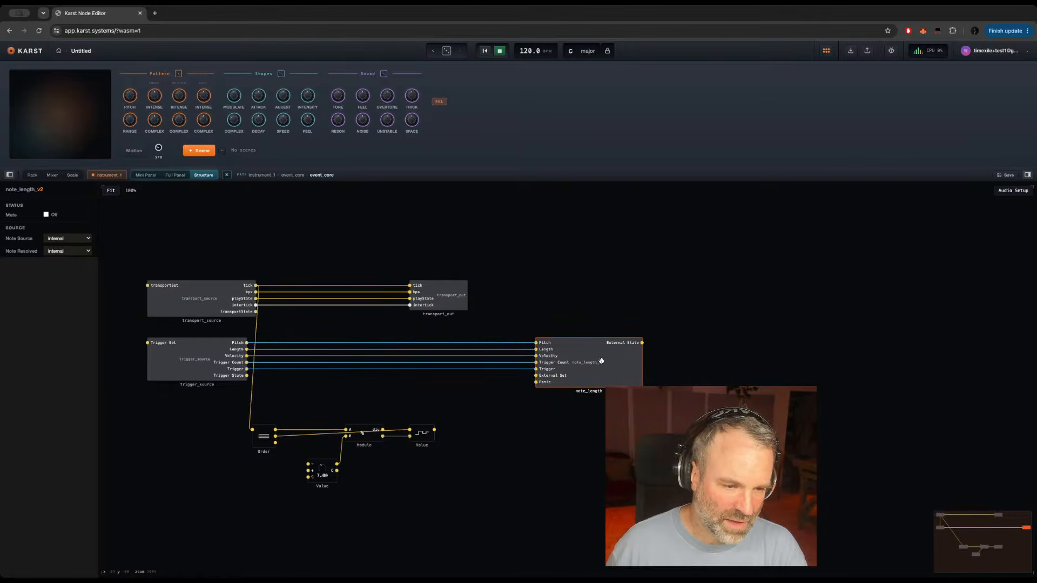
pyautogui.click(463, 440)
pyautogui.doubleClick(464, 444)
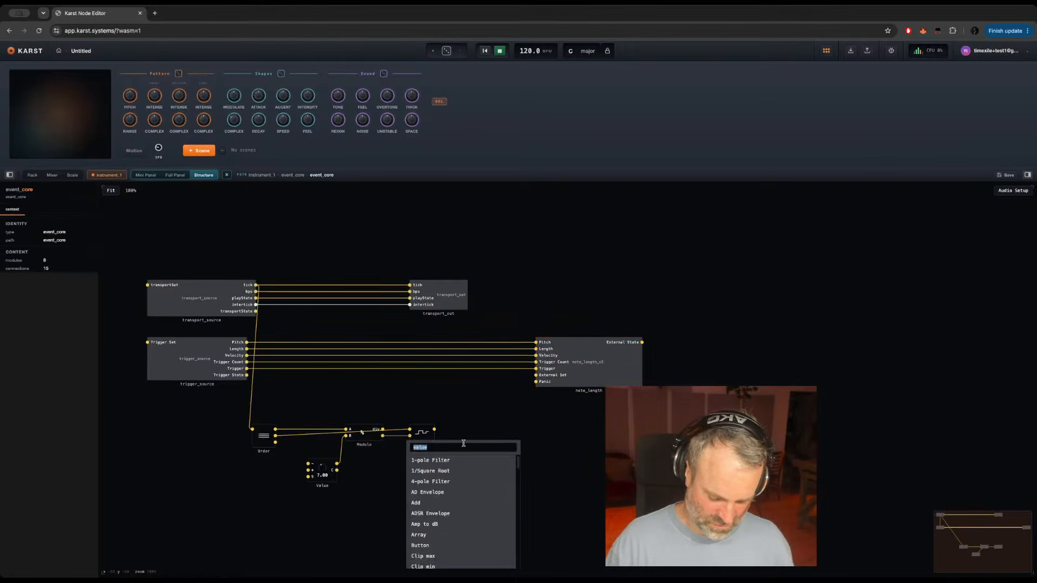
pyautogui.write('order')
pyautogui.press('Return')
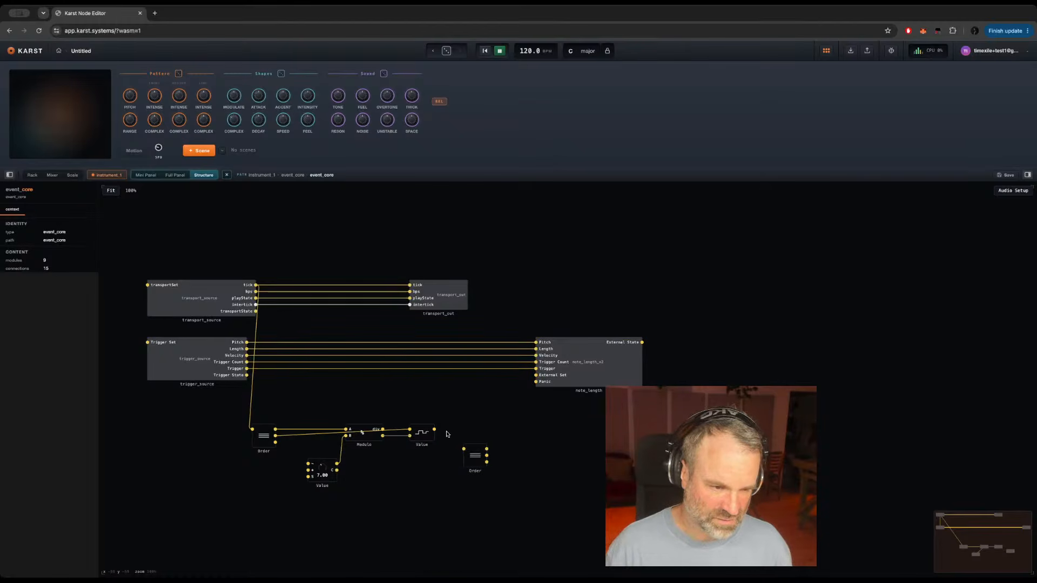
pyautogui.moveTo(434, 430); pyautogui.dragTo(466, 440)
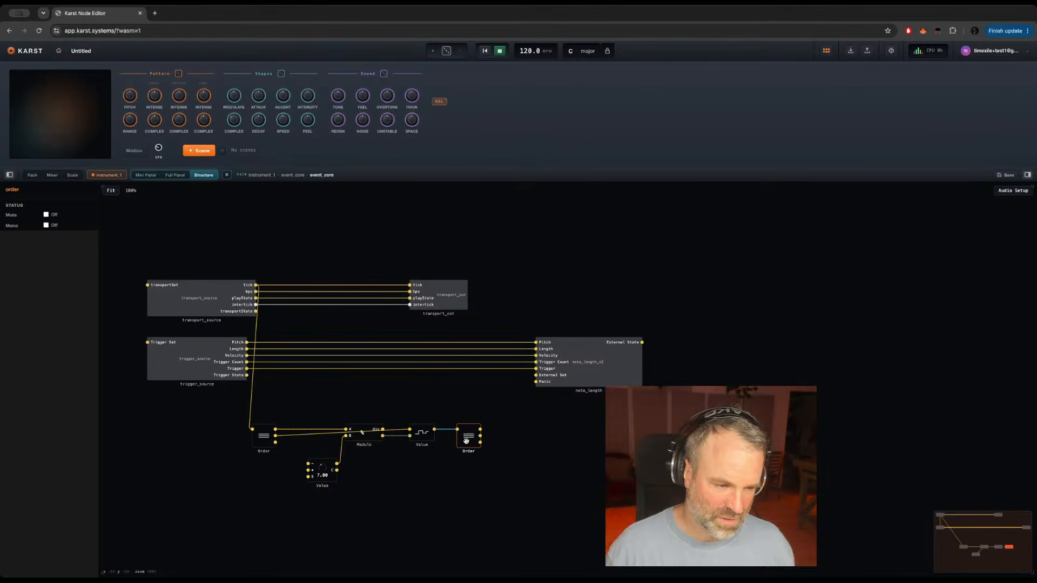
# Step: Move the Value knob that feeds Modulo closer to the first Order module and rename it Cycle
pyautogui.click(369, 436)
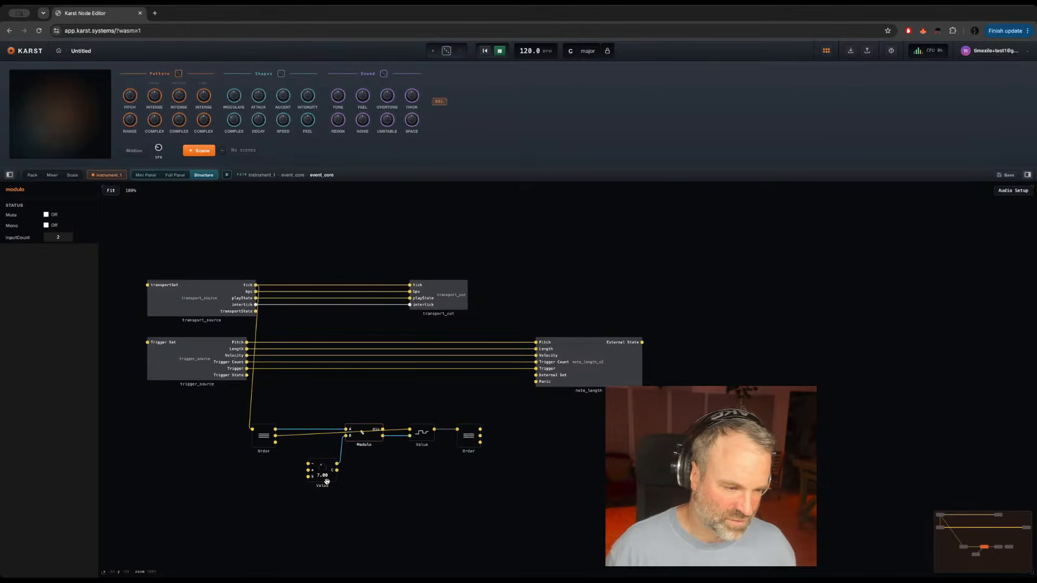
pyautogui.click(328, 481)
pyautogui.moveTo(330, 481); pyautogui.dragTo(302, 483)
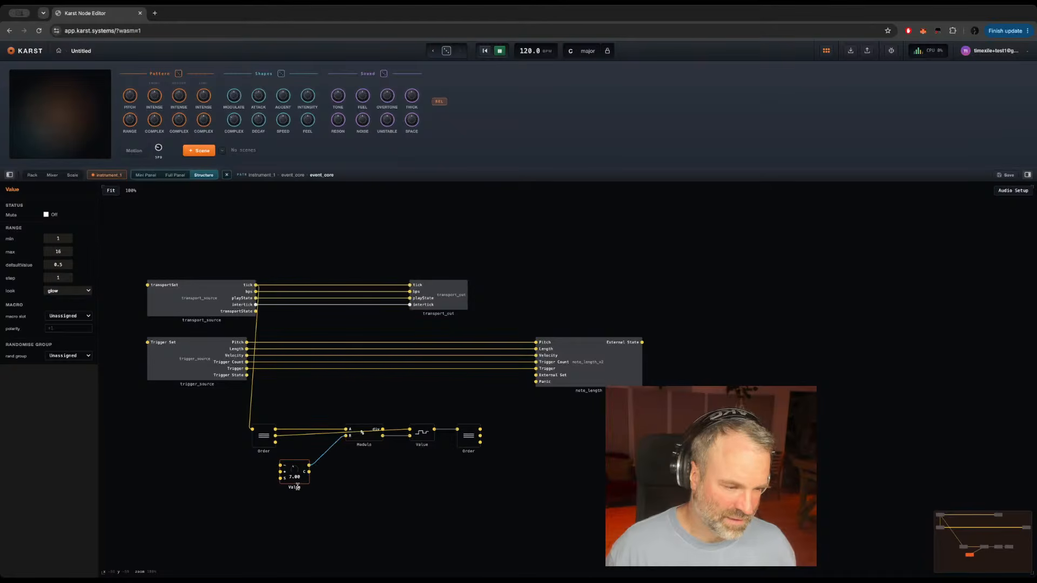
pyautogui.doubleClick(294, 487)
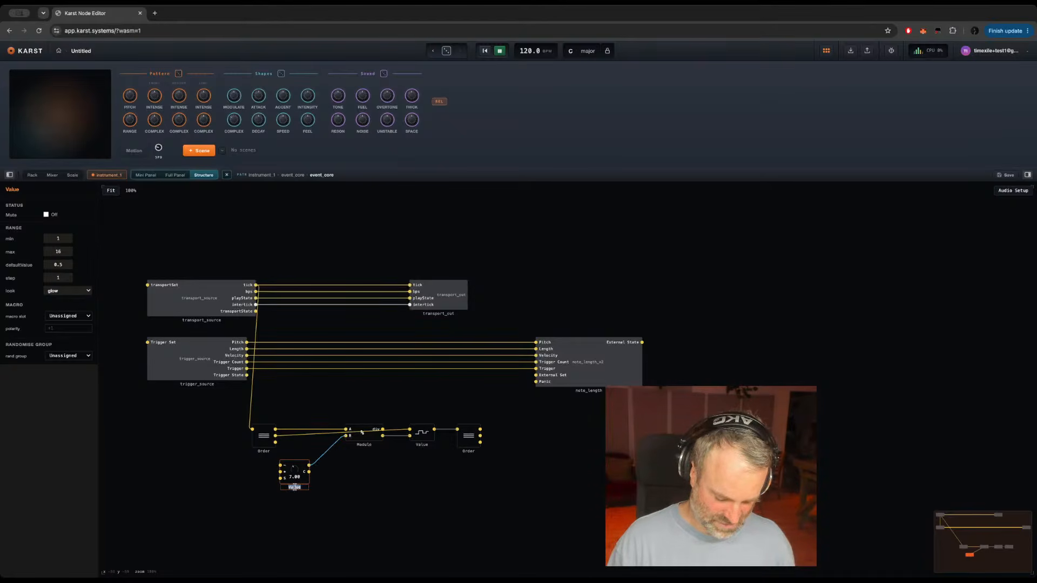
pyautogui.write('Cycle')
# Step: Add another knob module below Modulo and rename it Base
pyautogui.doubleClick(389, 487)
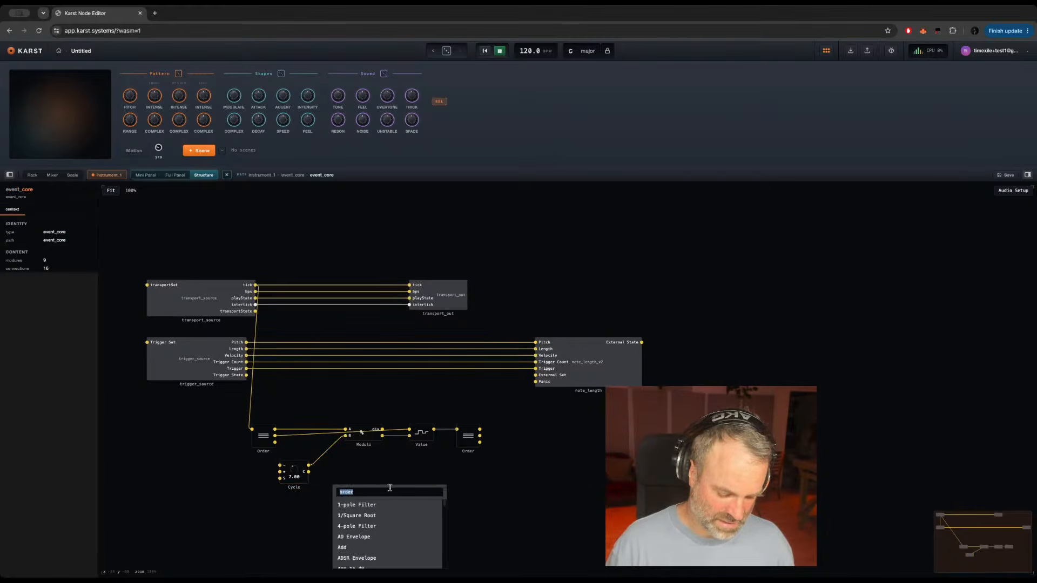
pyautogui.write('value')
pyautogui.press('Return')
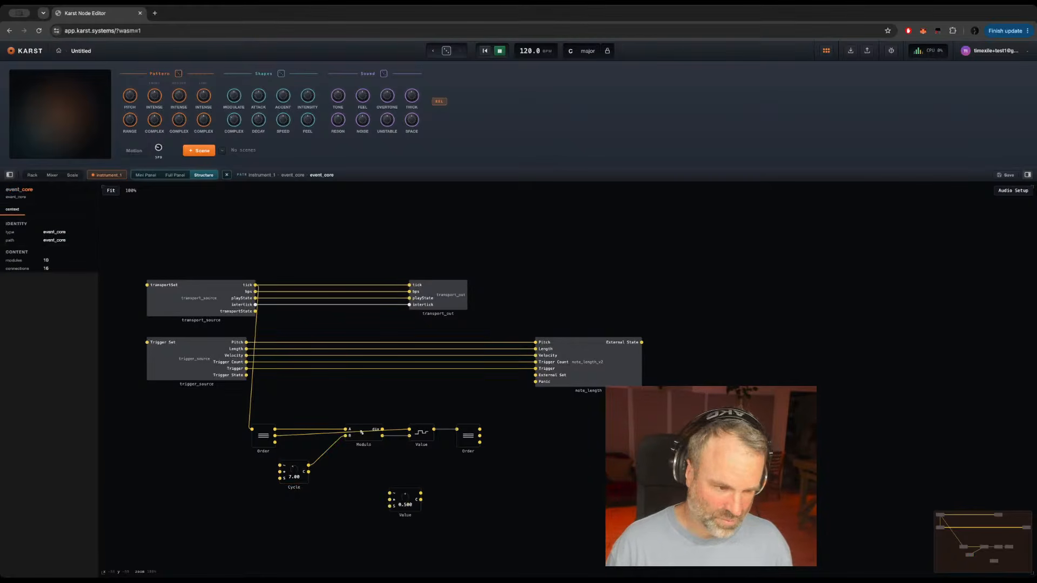
pyautogui.doubleClick(405, 516)
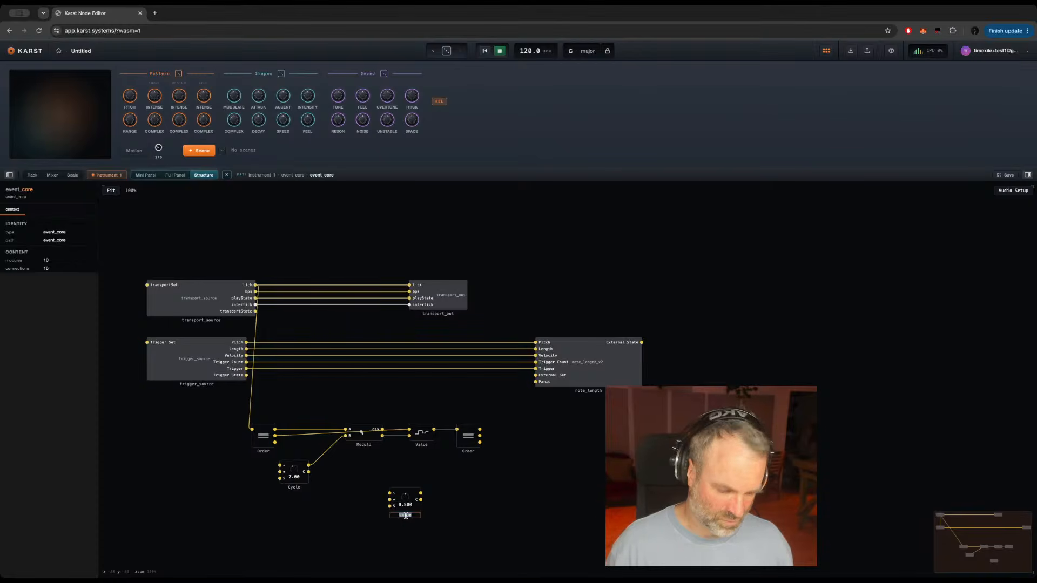
pyautogui.write('Base')
pyautogui.press('Return')
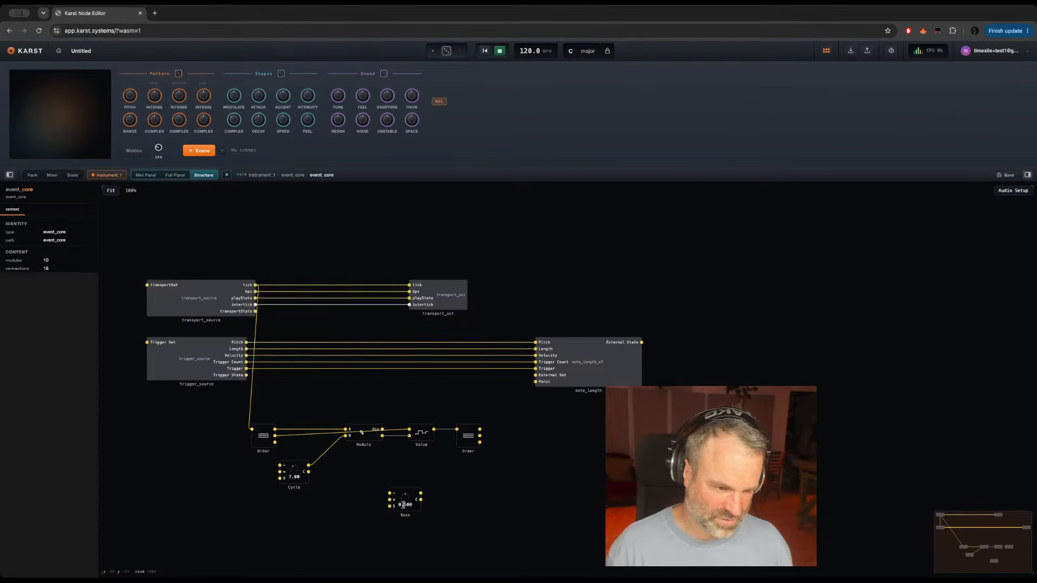
# Step: Move Base and the linked Value and second Order modules further along the chain to make room after Modulo
pyautogui.click(405, 503)
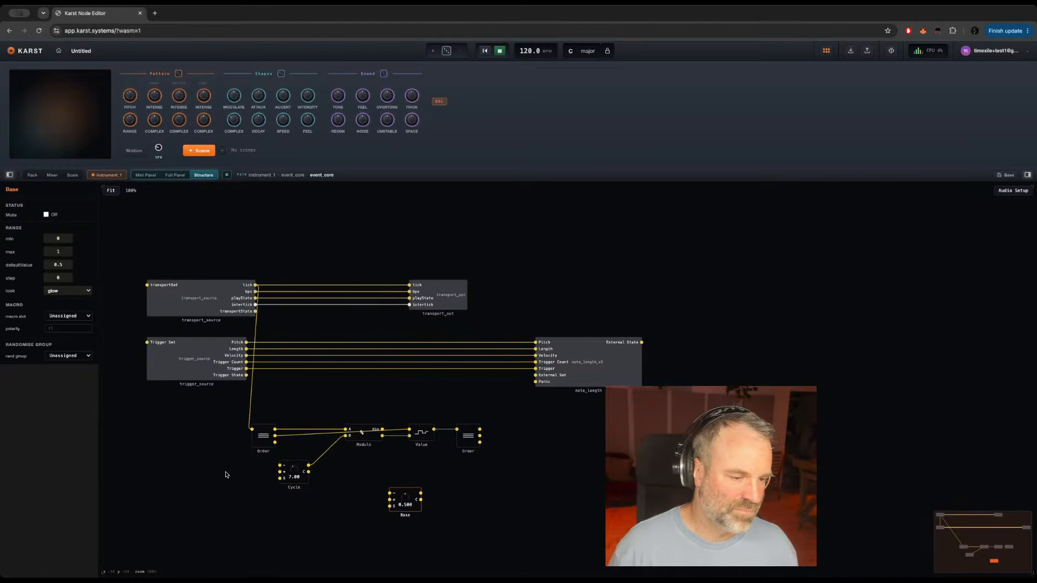
pyautogui.moveTo(314, 430)
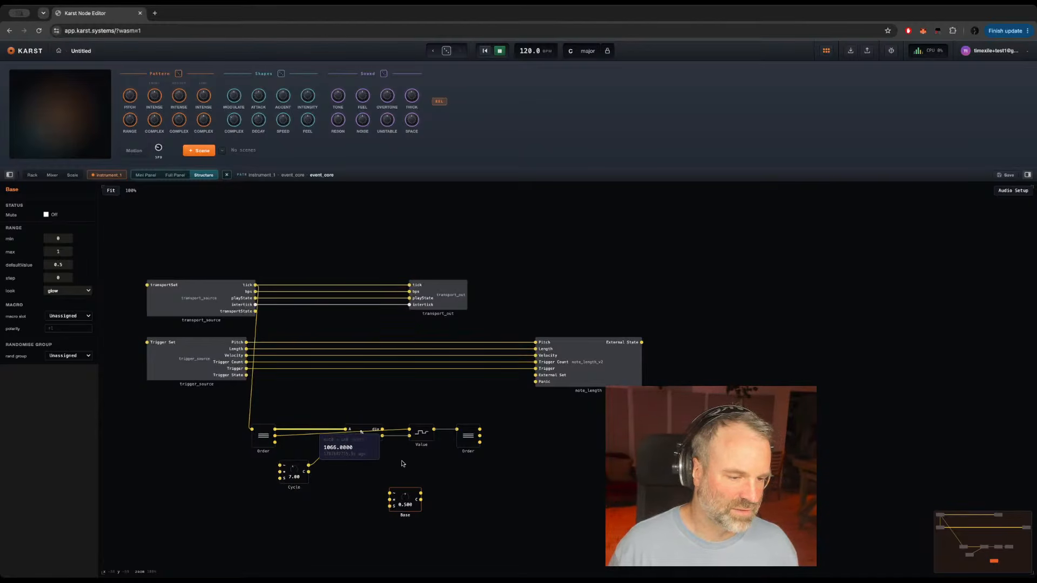
pyautogui.moveTo(415, 509); pyautogui.dragTo(475, 513)
pyautogui.click(399, 408)
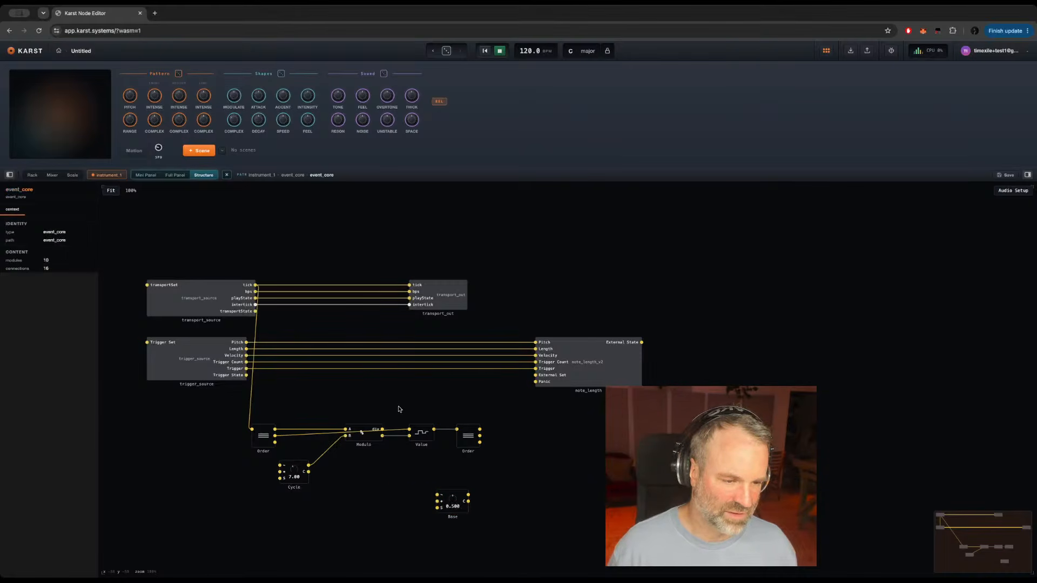
pyautogui.moveTo(398, 409); pyautogui.dragTo(499, 459)
pyautogui.press('Right')
pyautogui.press('Right')
pyautogui.press('Right')
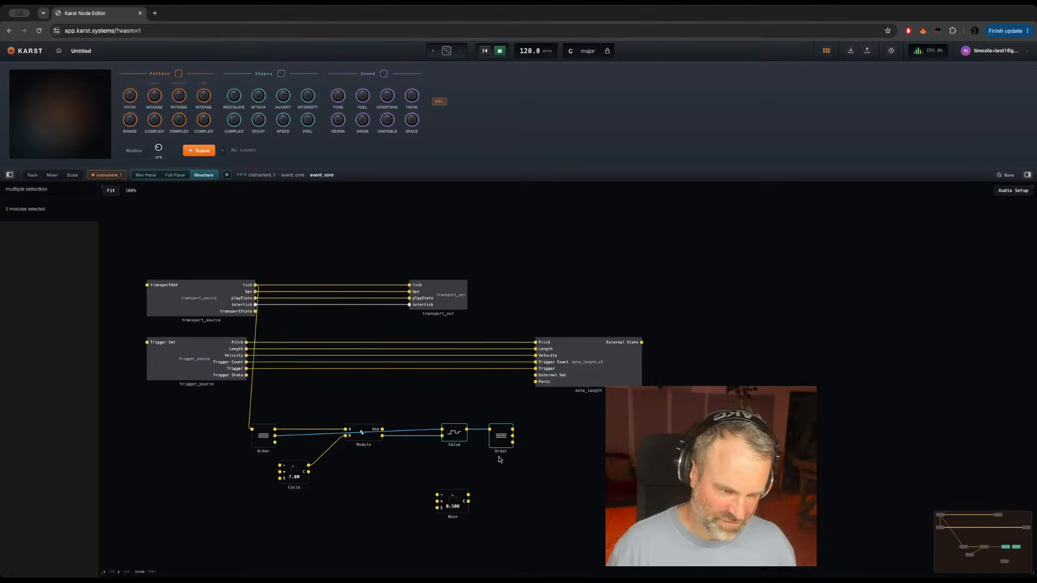
pyautogui.press('Right')
pyautogui.press('Right')
pyautogui.press('Right')
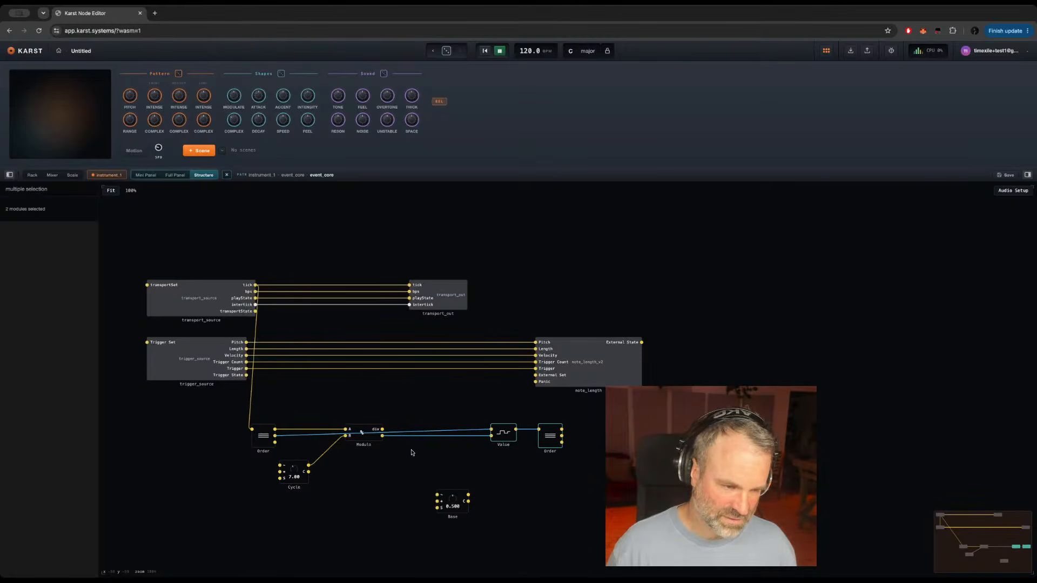
# Step: Add a Multiply module below Modulo and connect Modulo's lower output to Multiply's upper input
pyautogui.doubleClick(398, 473)
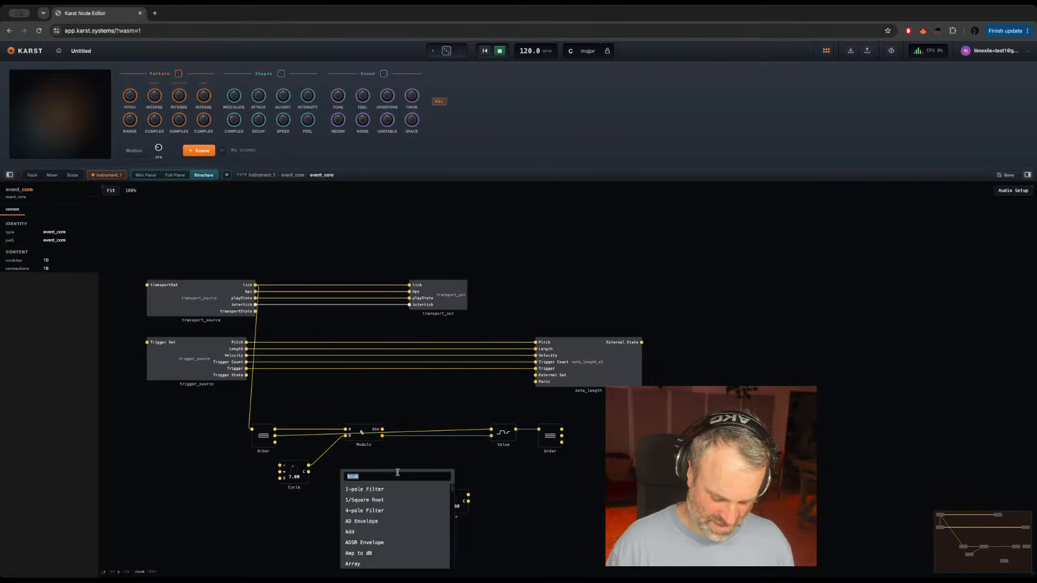
pyautogui.write('multipl')
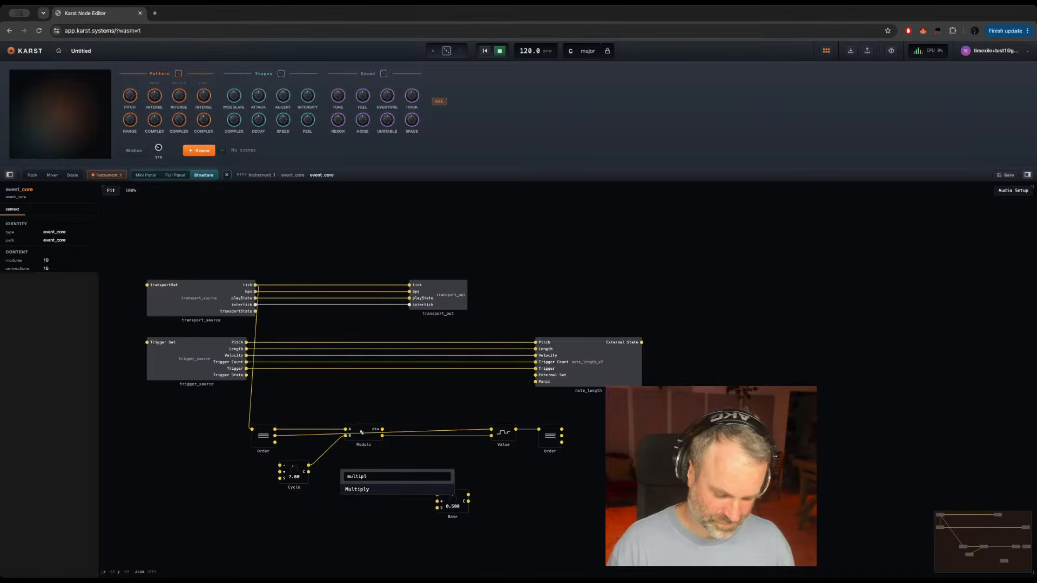
pyautogui.press('Return')
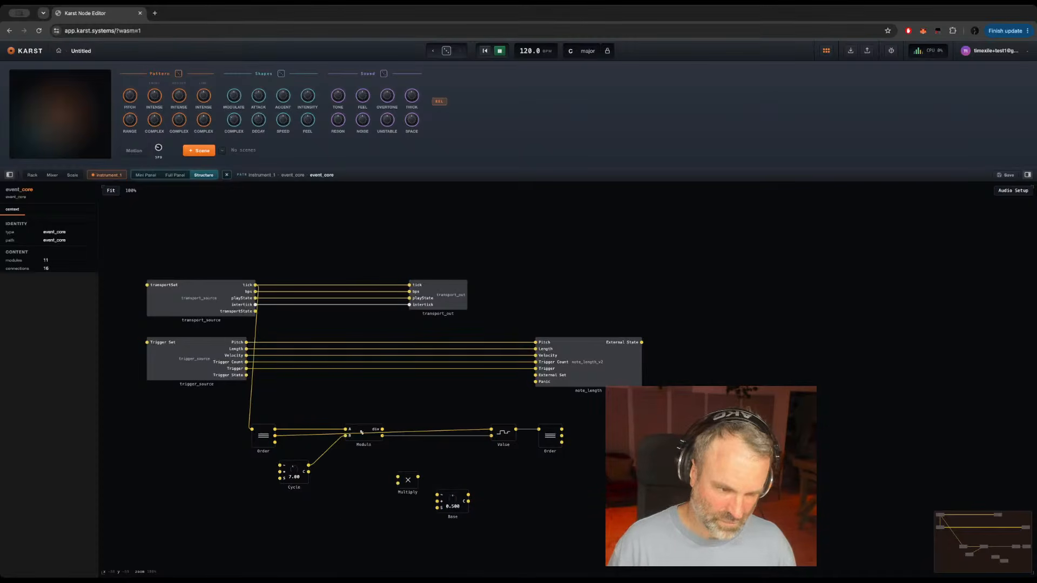
pyautogui.click(406, 480)
pyautogui.moveTo(382, 436); pyautogui.dragTo(398, 477)
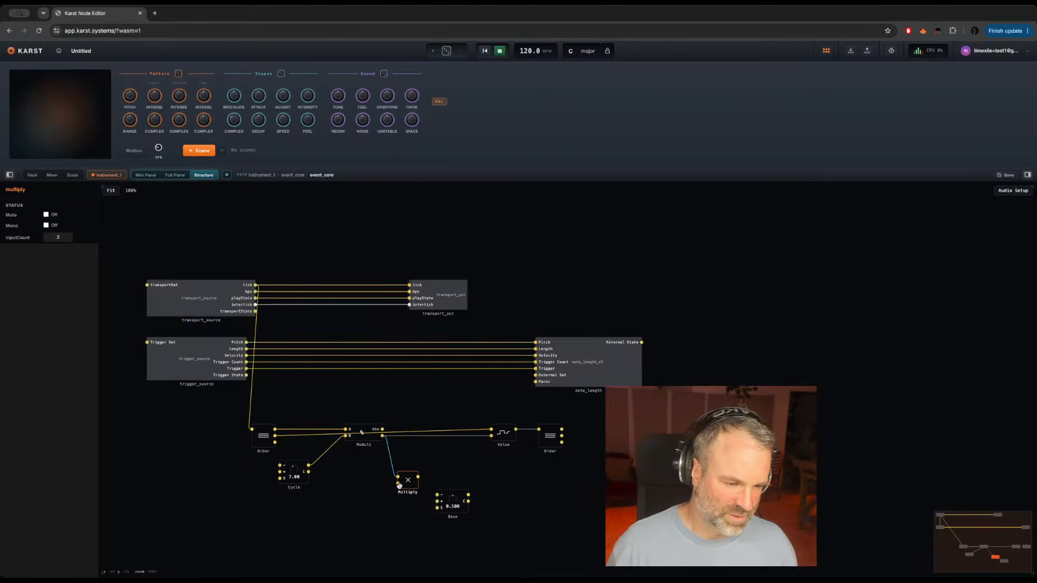
# Step: Create a knob on Multiply's lower input and set its range to min 1 and max 5
pyautogui.click(398, 484)
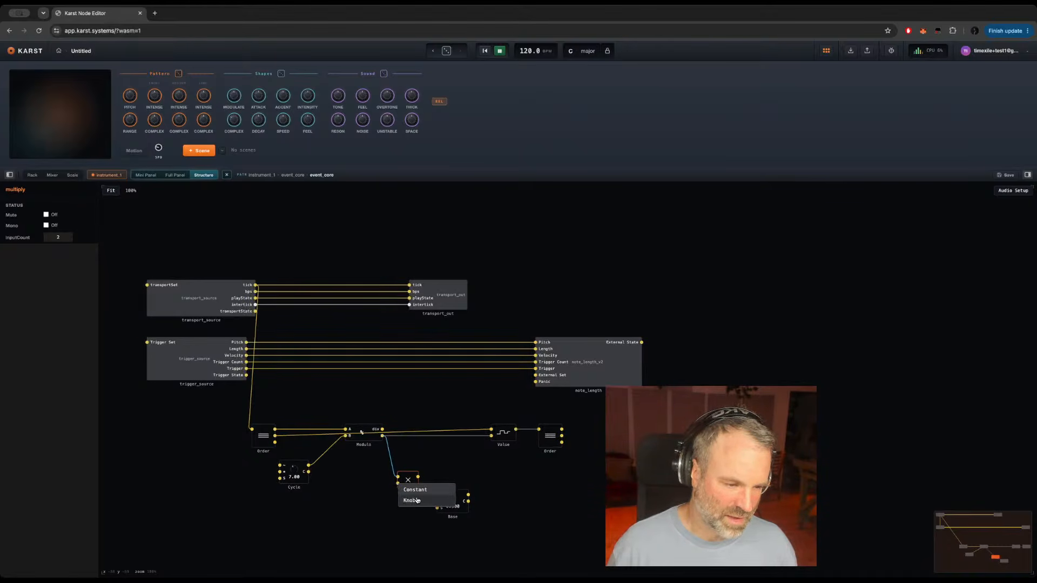
pyautogui.click(417, 501)
pyautogui.click(363, 495)
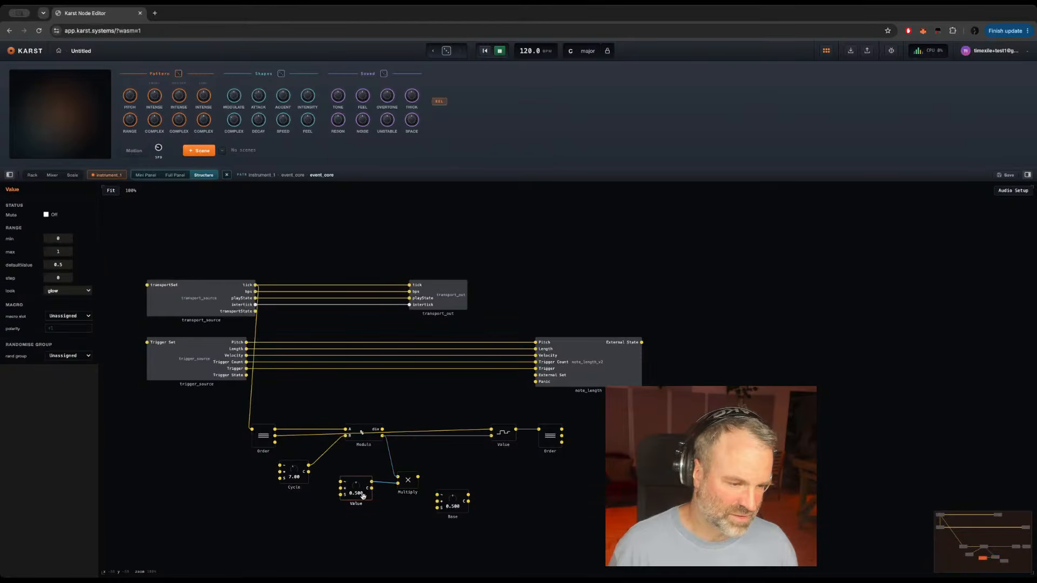
pyautogui.doubleClick(58, 238)
pyautogui.write('1')
pyautogui.click(58, 251)
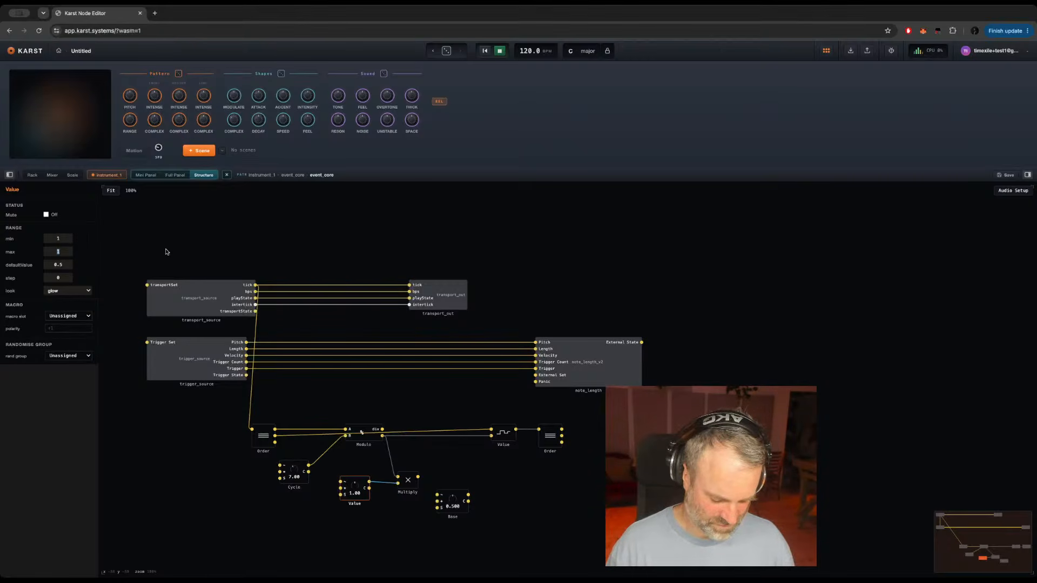
pyautogui.write('5')
pyautogui.press('Return')
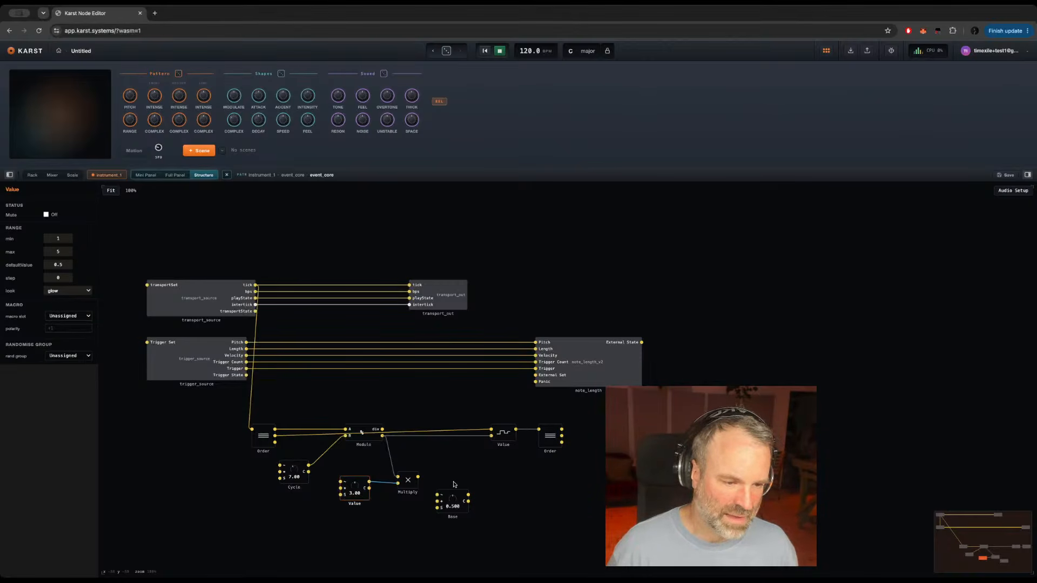
# Step: Place an Add module above Base and connect Multiply's output to its upper input
pyautogui.click(463, 510)
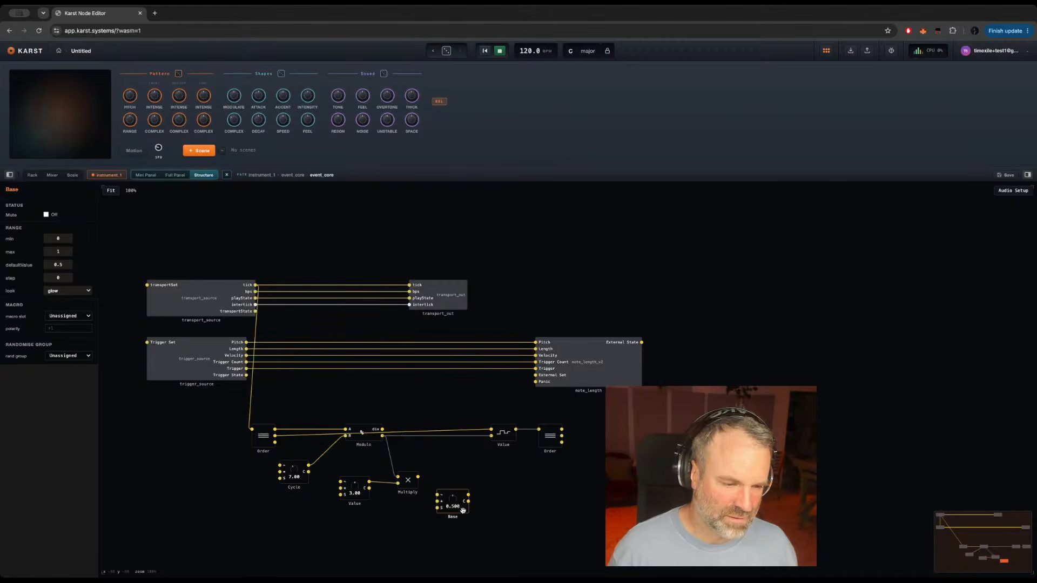
pyautogui.click(448, 468)
pyautogui.press('Return')
pyautogui.write('+')
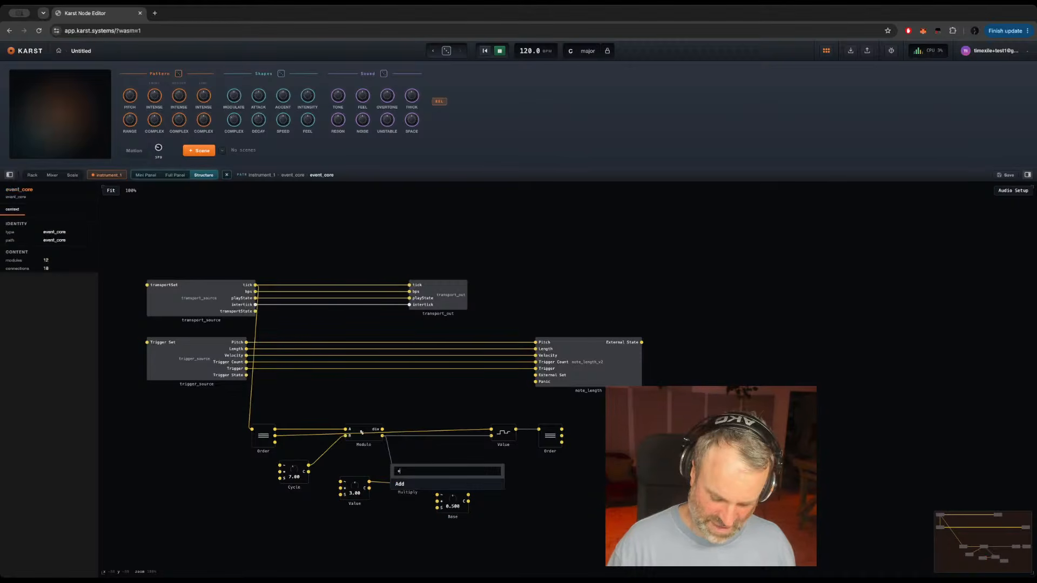
pyautogui.press('Return')
pyautogui.moveTo(417, 477); pyautogui.dragTo(449, 474)
pyautogui.click(454, 513)
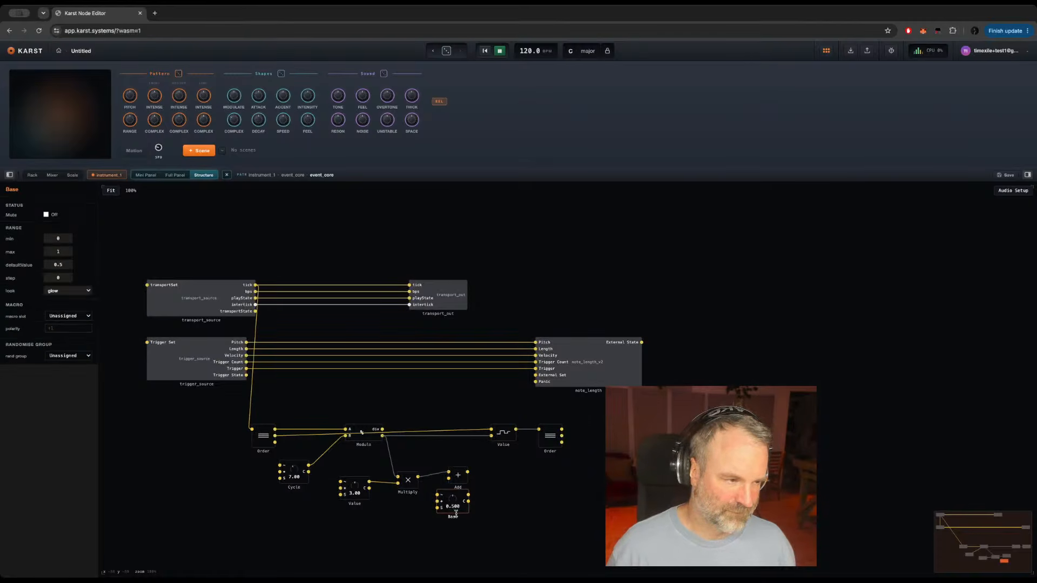
# Step: Move the Base knob below Multiply and set its range to min 30 and max 100
pyautogui.rightClick(109, 364)
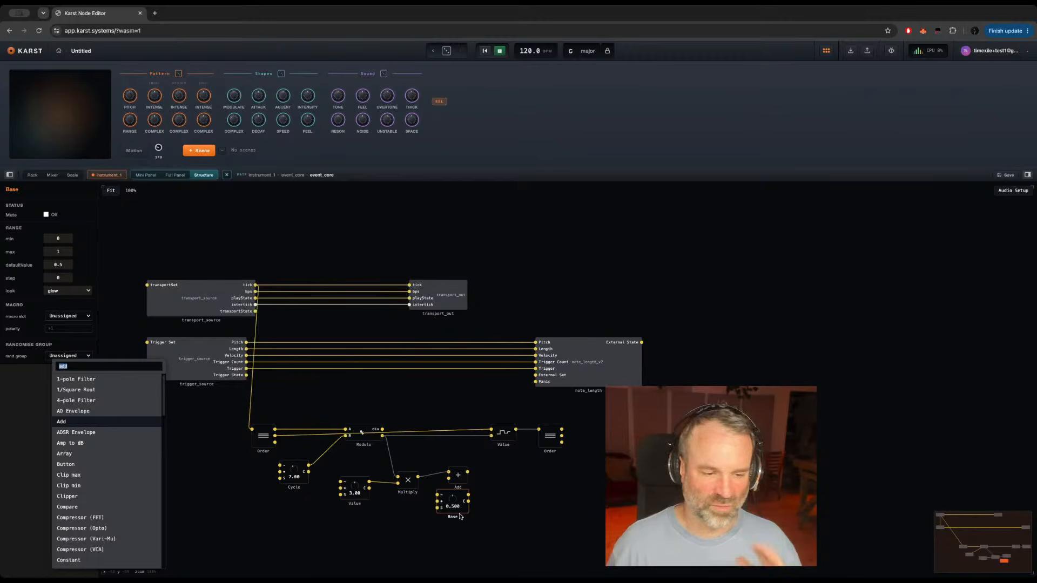
pyautogui.press('Escape')
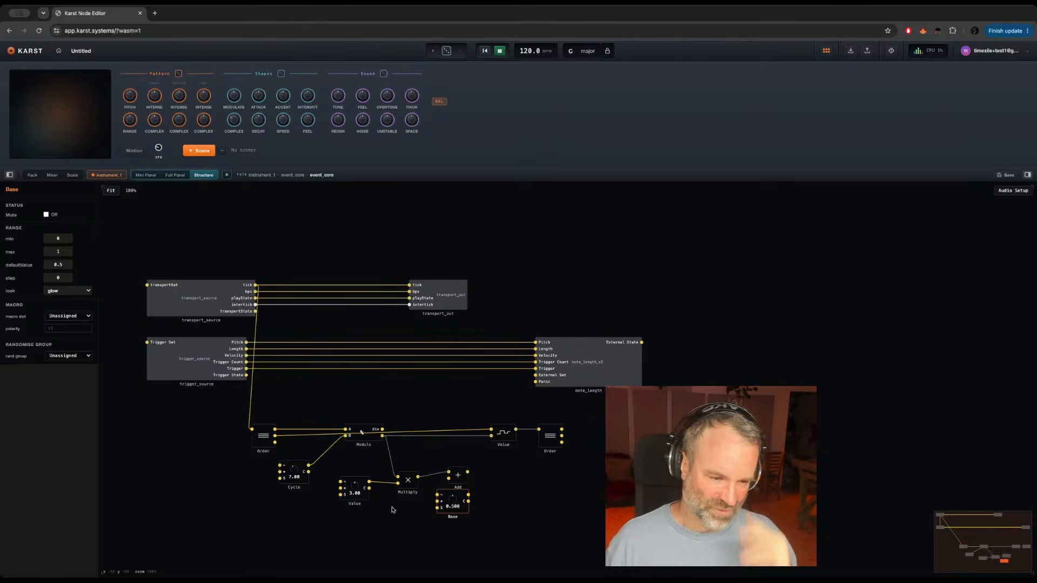
pyautogui.moveTo(463, 512); pyautogui.dragTo(423, 533)
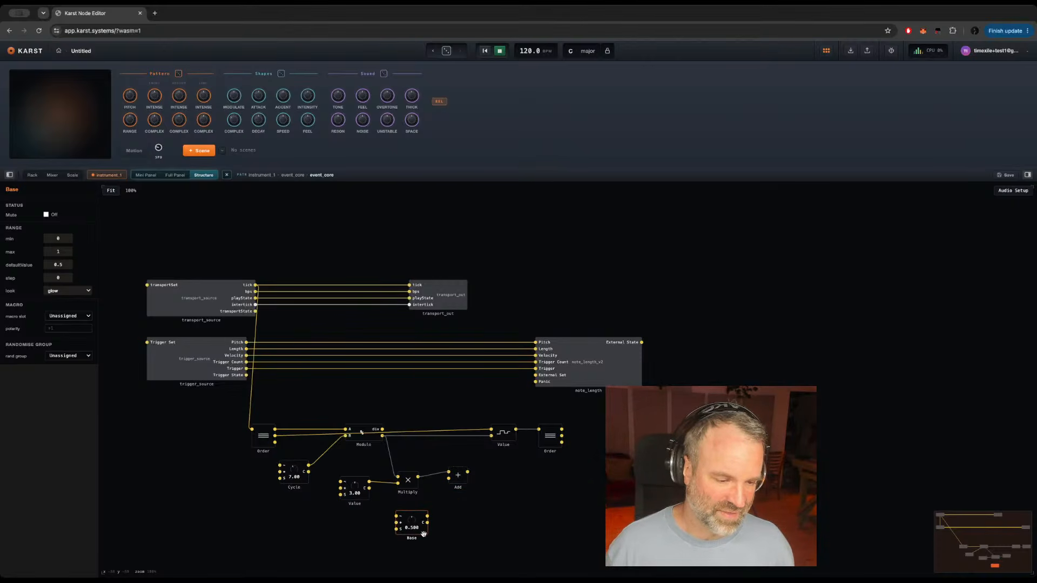
pyautogui.click(58, 251)
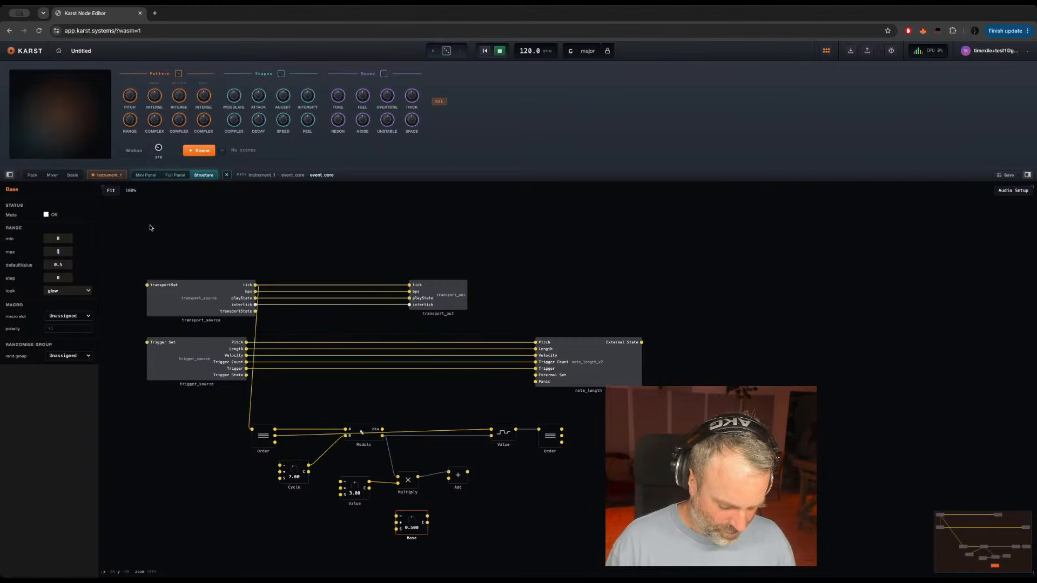
pyautogui.write('100')
pyautogui.press('Return')
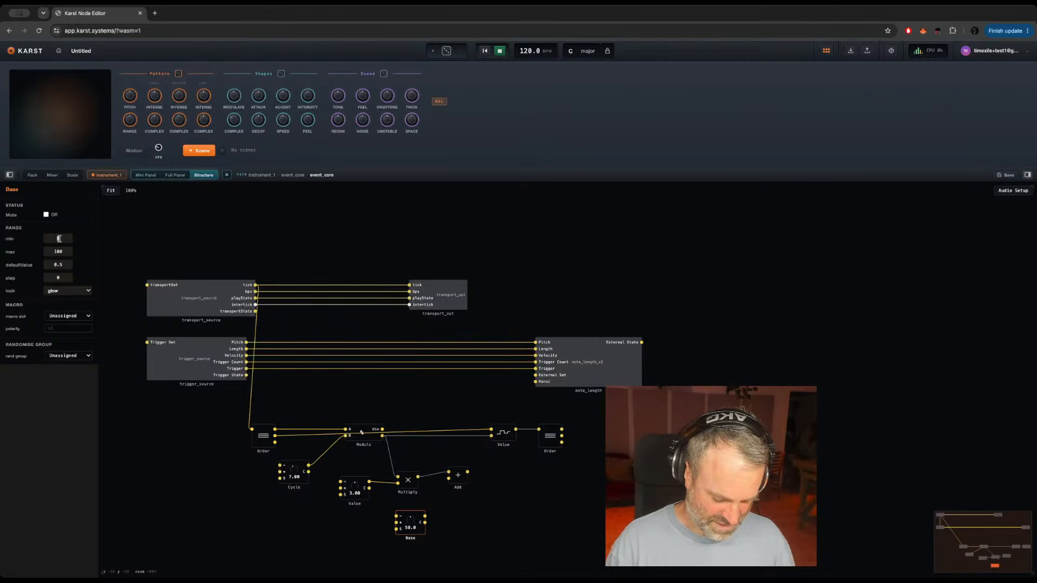
pyautogui.write('30')
pyautogui.press('Return')
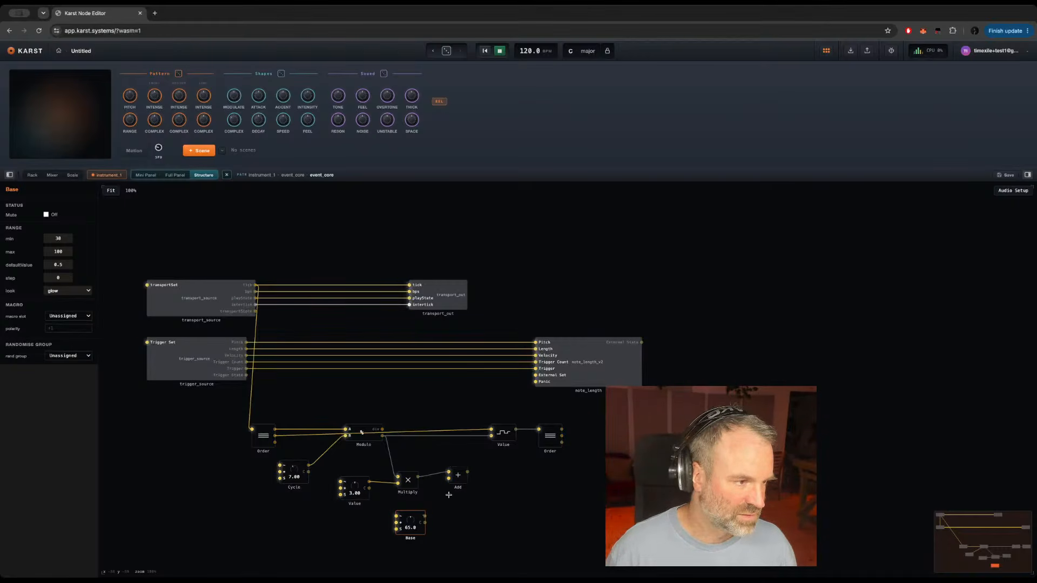
# Step: Connect Base's output to Add's lower input and Add's output to Value's lower input, replacing the direct link from Modulo
pyautogui.click(448, 478)
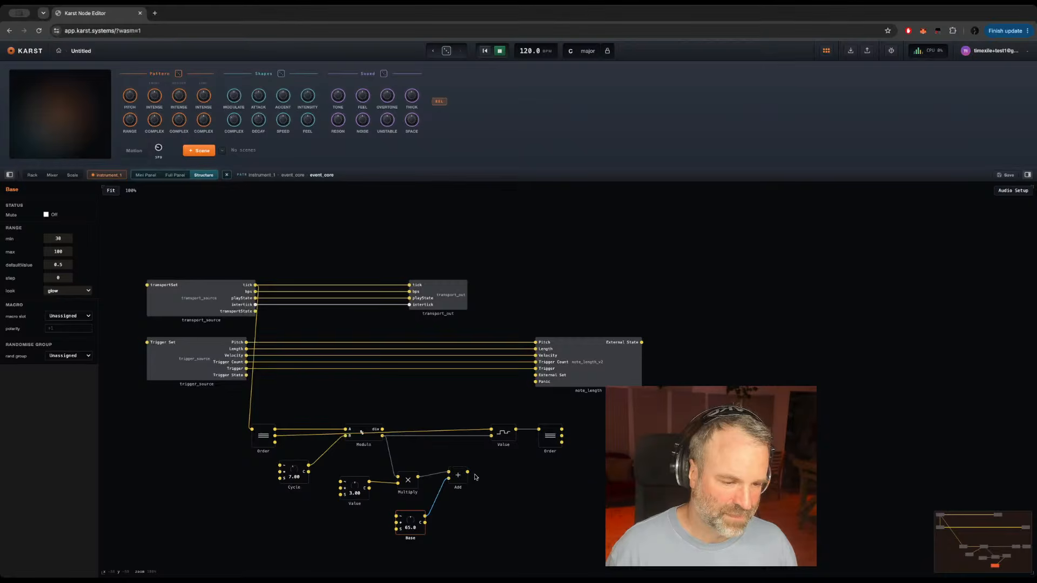
pyautogui.moveTo(467, 472); pyautogui.dragTo(492, 435)
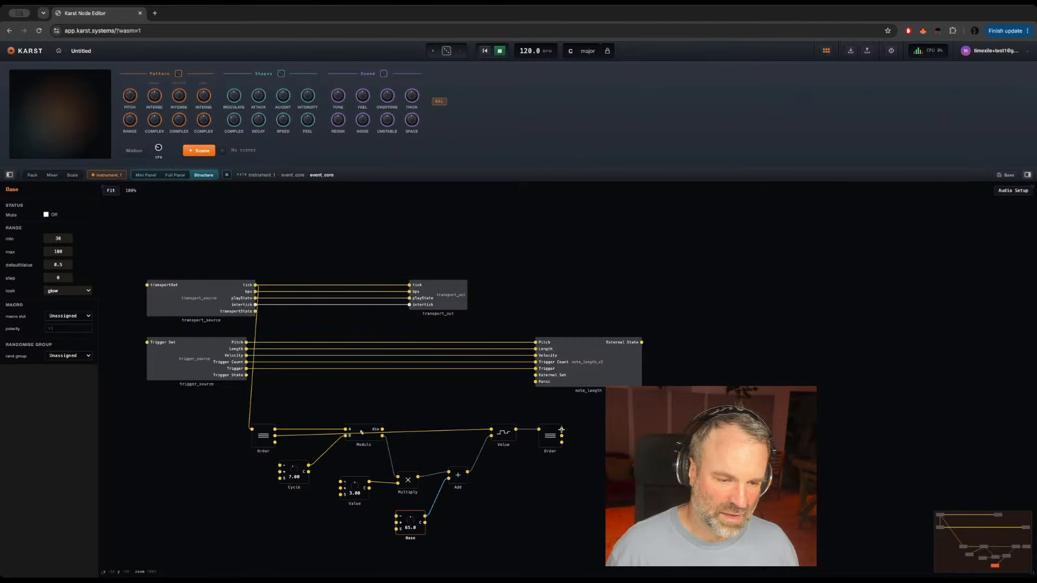
# Step: Connect the second Order's upper output to note_length's Pitch input and move note_length further along the chain
pyautogui.moveTo(561, 429); pyautogui.dragTo(707, 353)
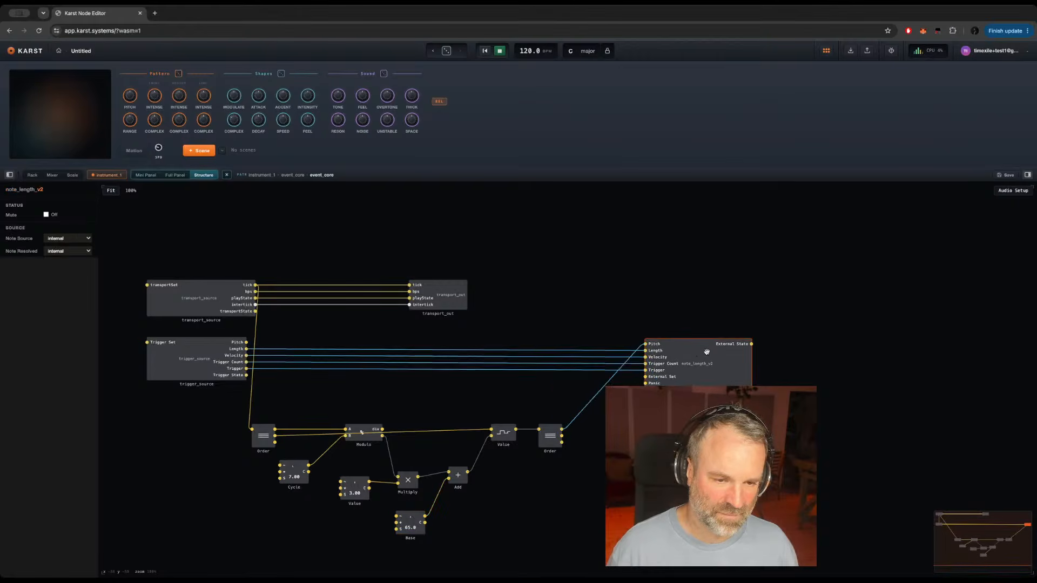
pyautogui.rightClick(646, 351)
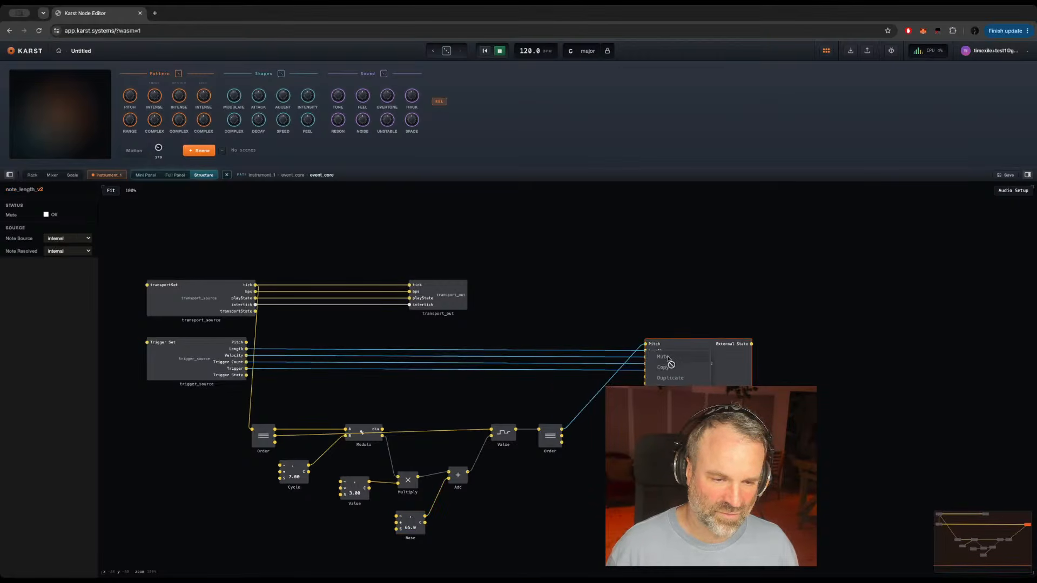
pyautogui.click(662, 282)
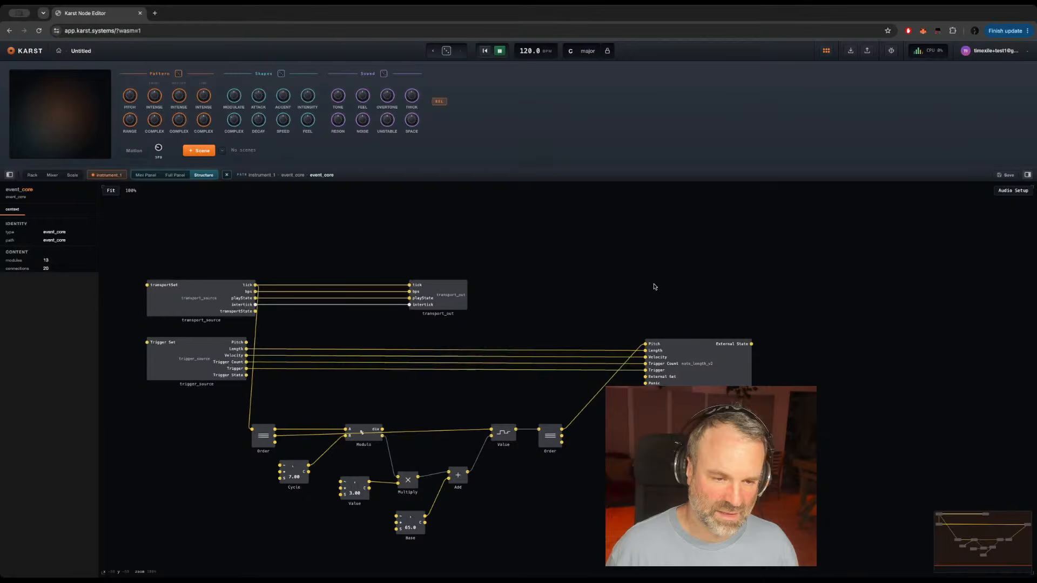
# Step: Remove the Length connection from trigger_source and feed note_length's Length input from a new Constant set to 0.1
pyautogui.doubleClick(598, 354)
pyautogui.write('const')
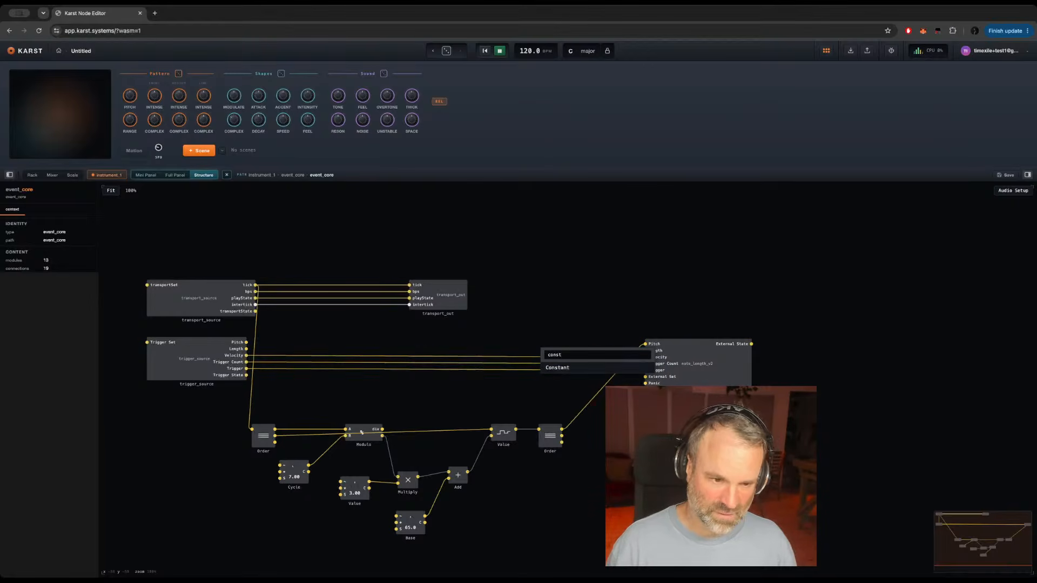
pyautogui.press('Return')
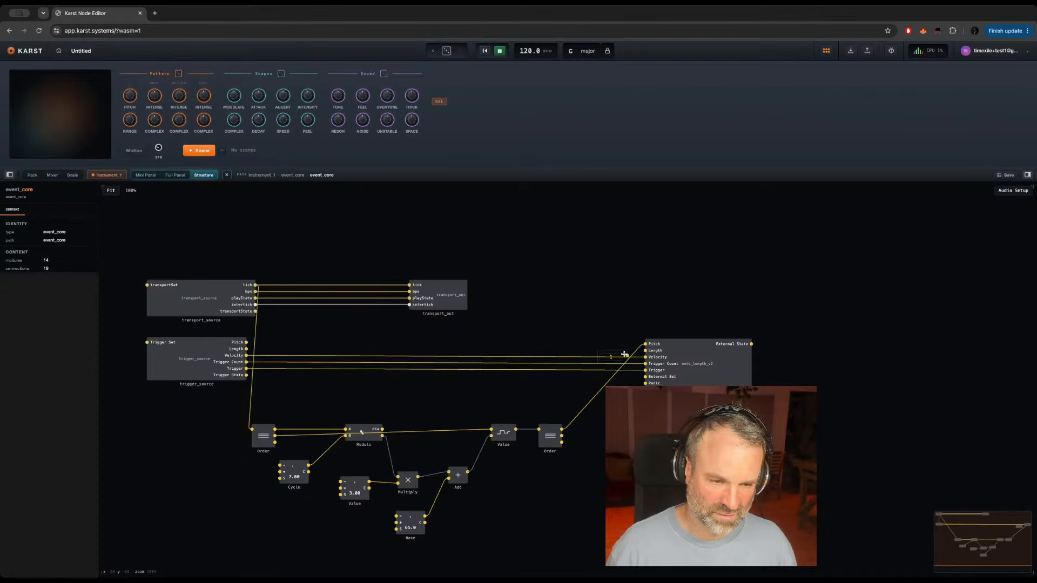
pyautogui.click(624, 354)
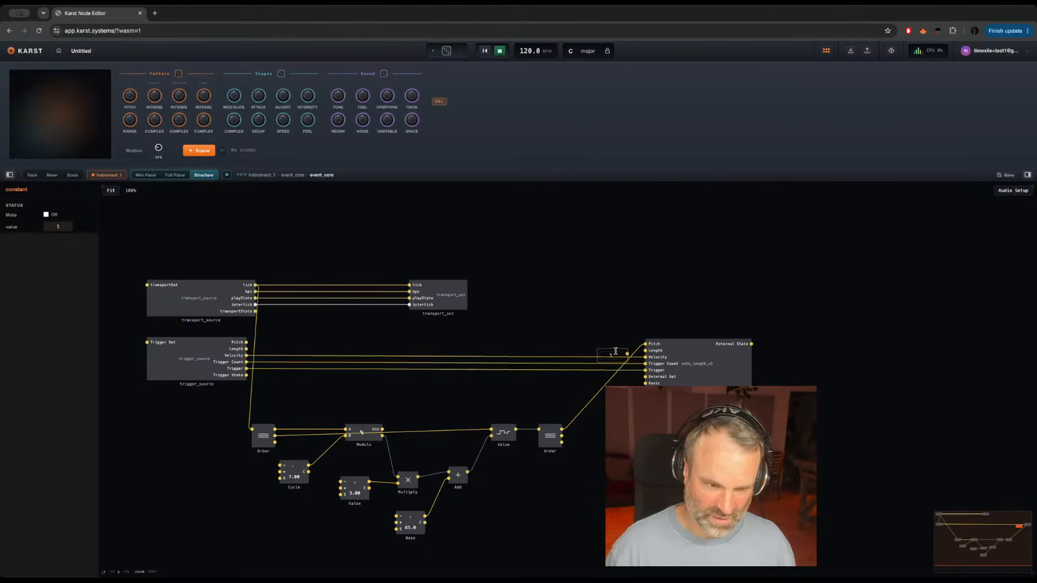
pyautogui.moveTo(615, 351)
pyautogui.mouseDown()
pyautogui.moveTo(616, 342)
pyautogui.moveTo(600, 350)
pyautogui.mouseUp()
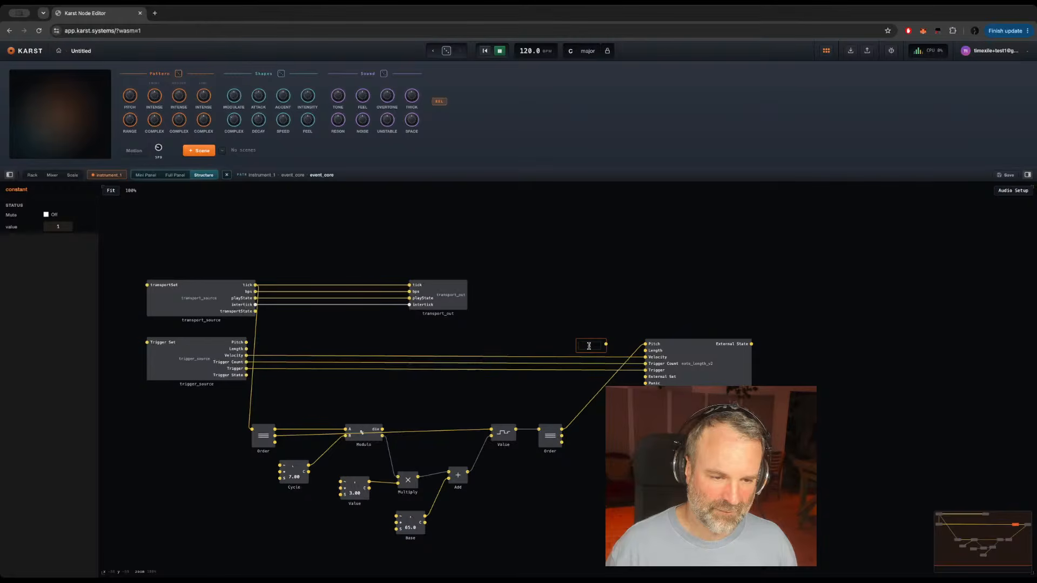
pyautogui.write('0.1')
pyautogui.press('Return')
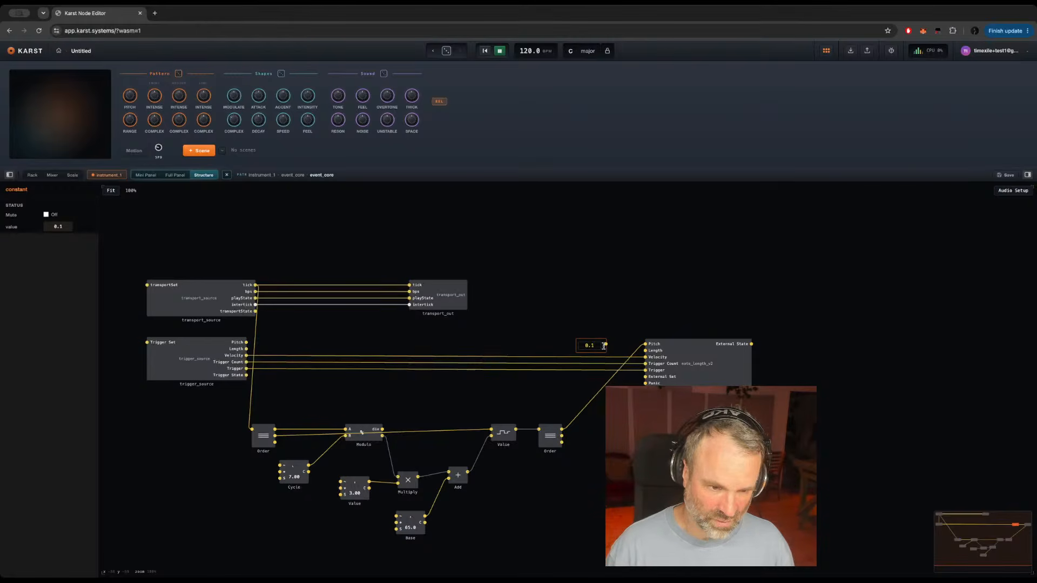
pyautogui.moveTo(605, 344); pyautogui.dragTo(648, 350)
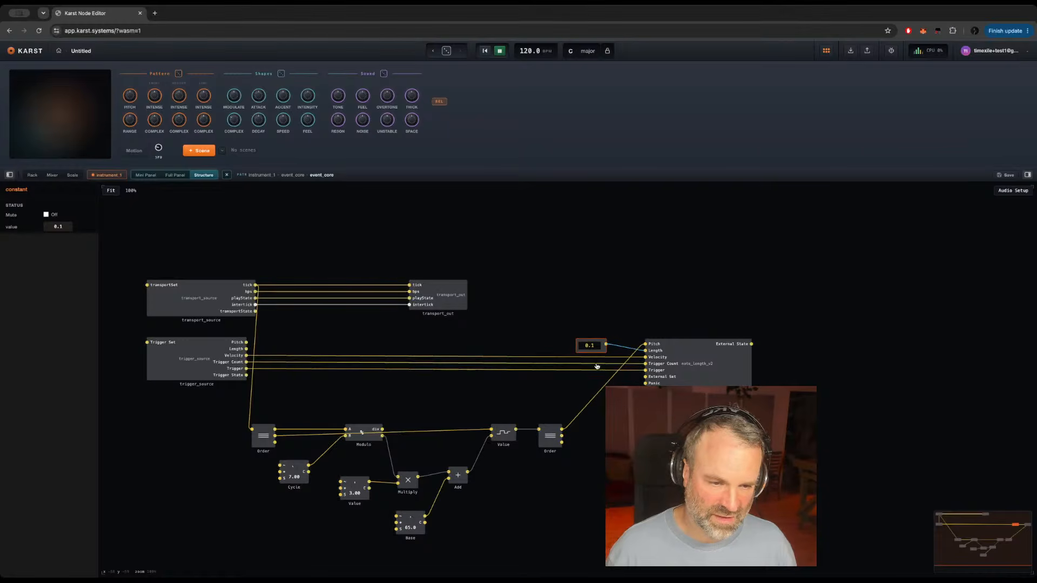
# Step: Add a second Constant with value 1, connect it to note_length's Velocity input and place it beside the 0.1 constant
pyautogui.click(614, 398)
pyautogui.press('Return')
pyautogui.write('count')
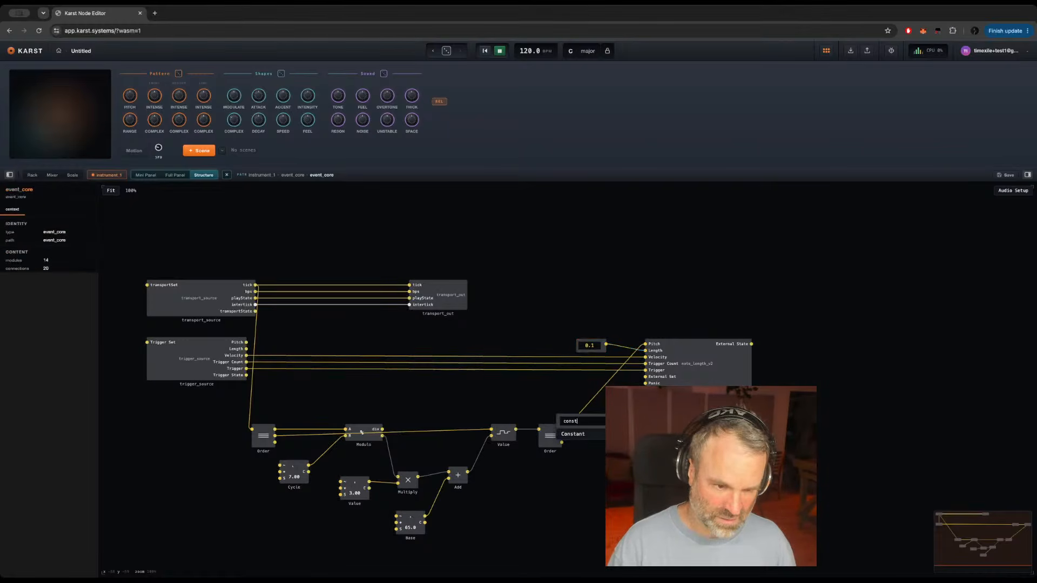
pyautogui.press('Return')
pyautogui.moveTo(641, 421); pyautogui.dragTo(647, 357)
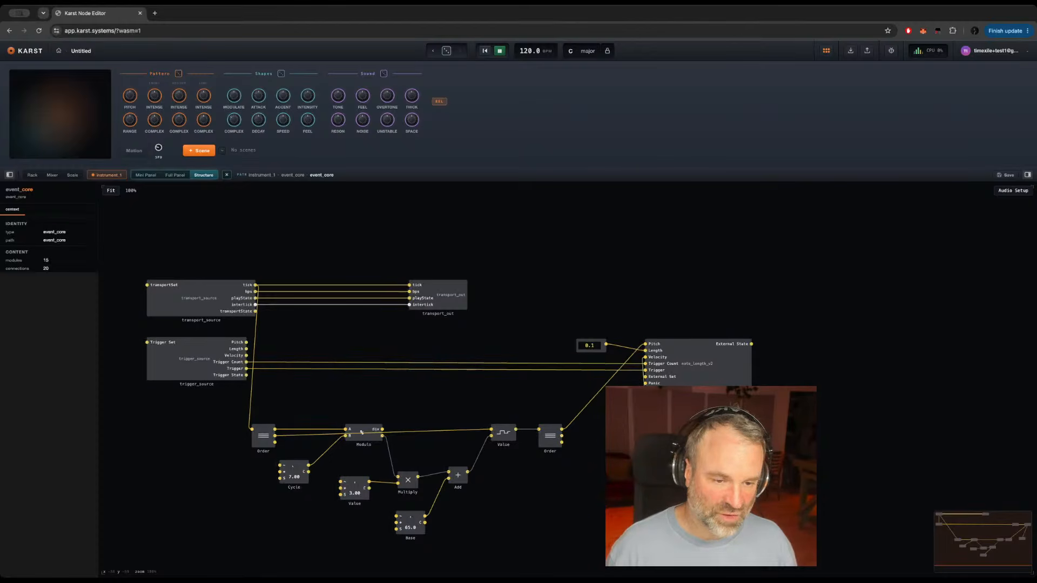
pyautogui.click(625, 422)
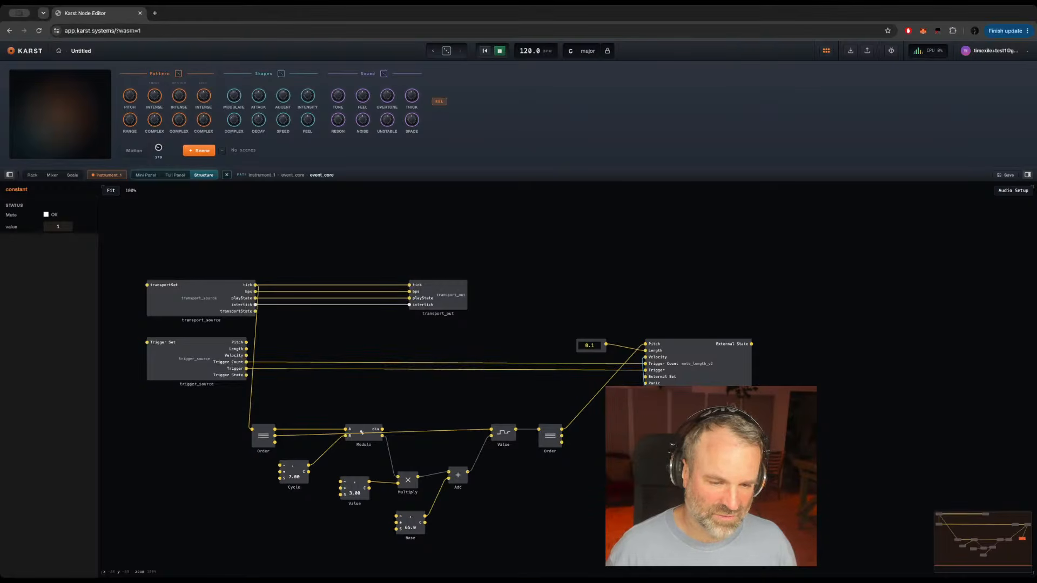
pyautogui.moveTo(626, 422); pyautogui.dragTo(558, 355)
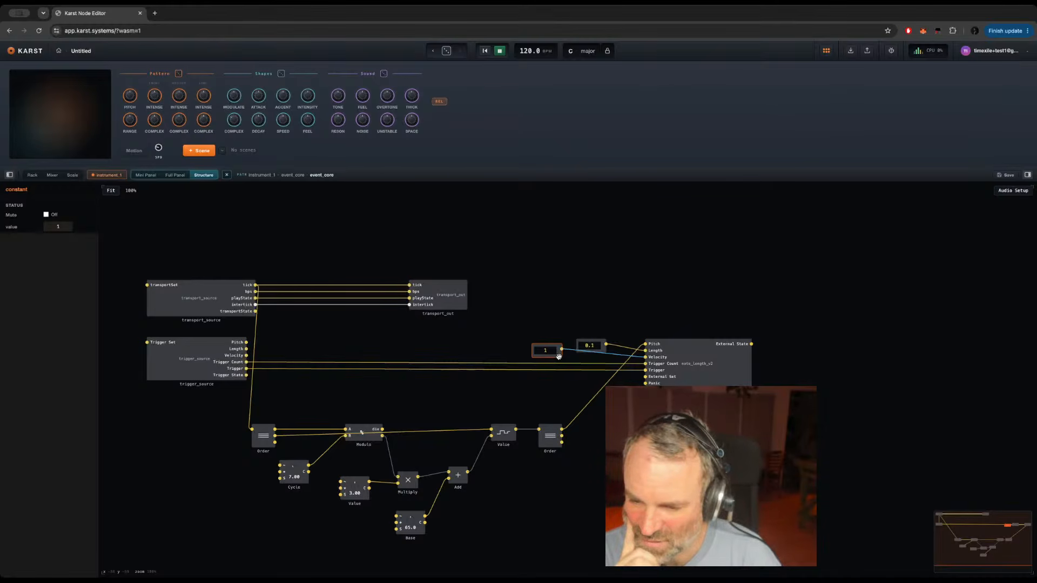
pyautogui.click(591, 438)
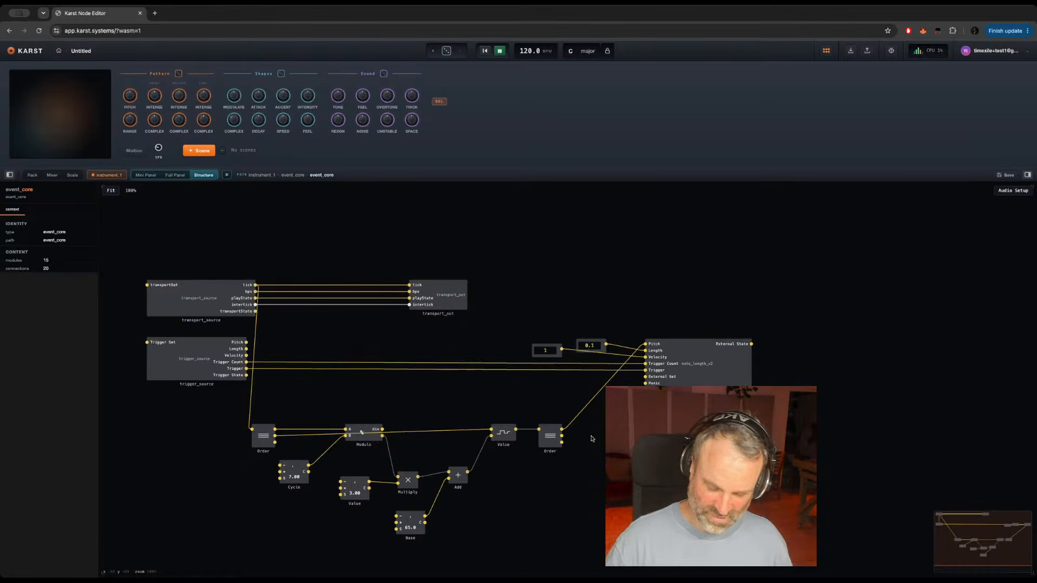
pyautogui.doubleClick(442, 396)
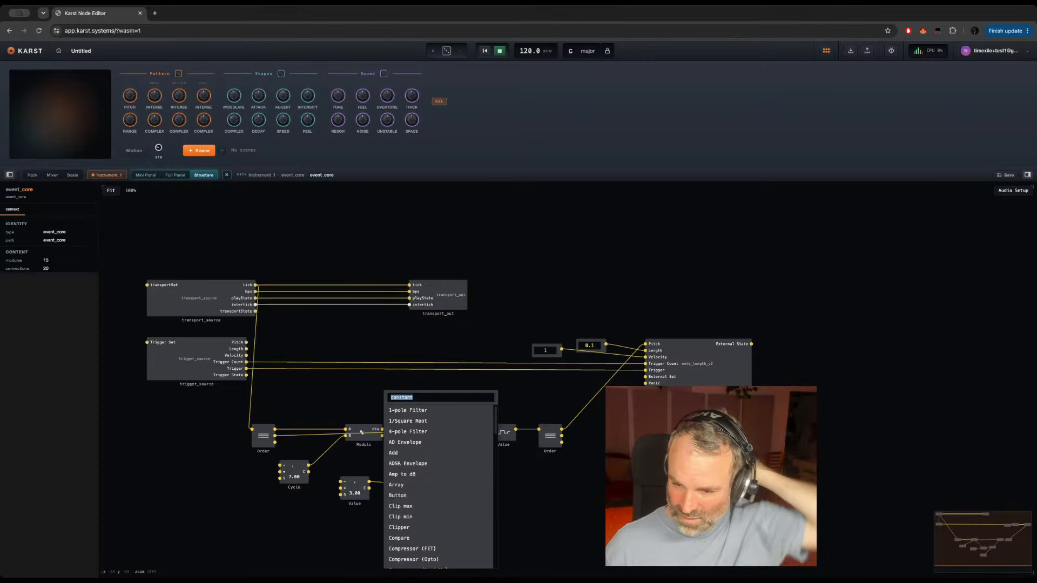
pyautogui.click(602, 475)
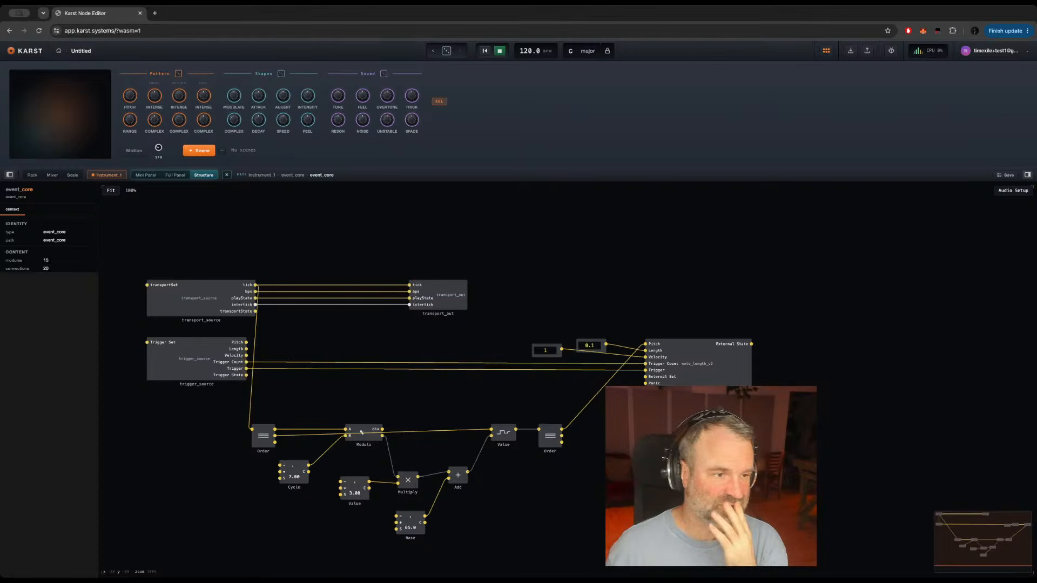
# Step: Return to the instrument rack and browse the built-in instruments to the end of the list
pyautogui.click(32, 176)
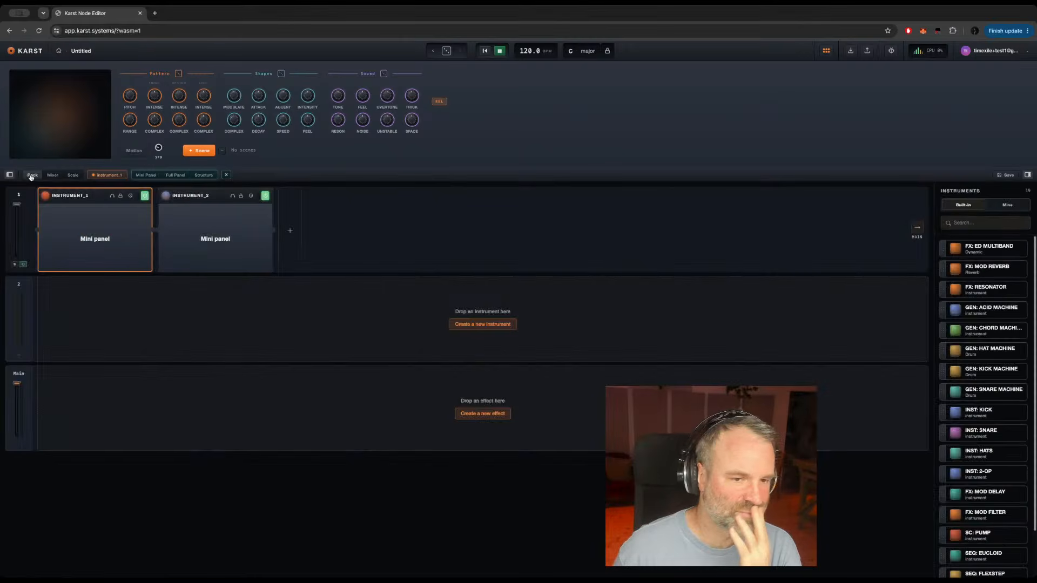
pyautogui.scroll(-2, 997, 510)
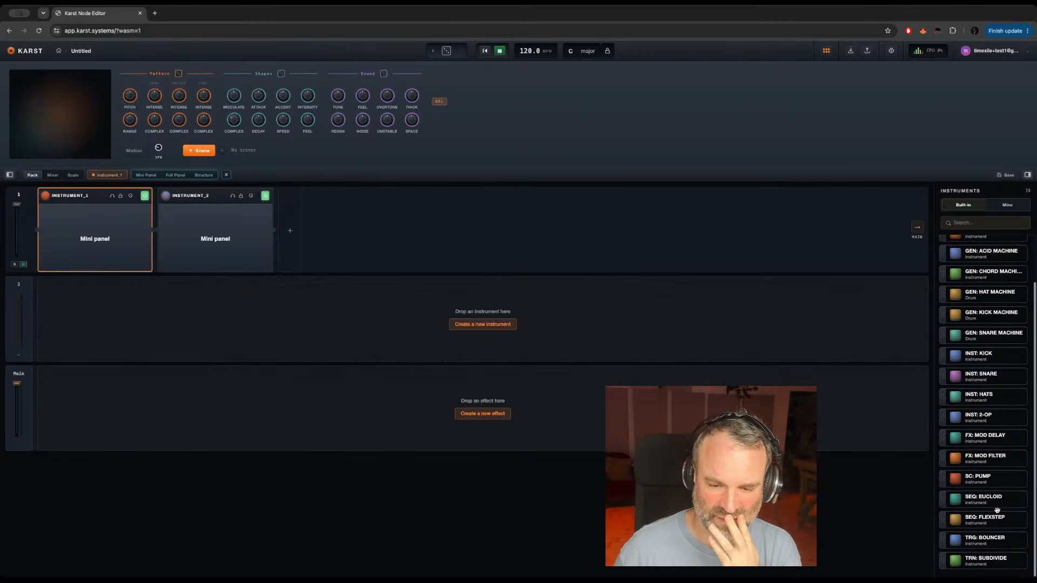
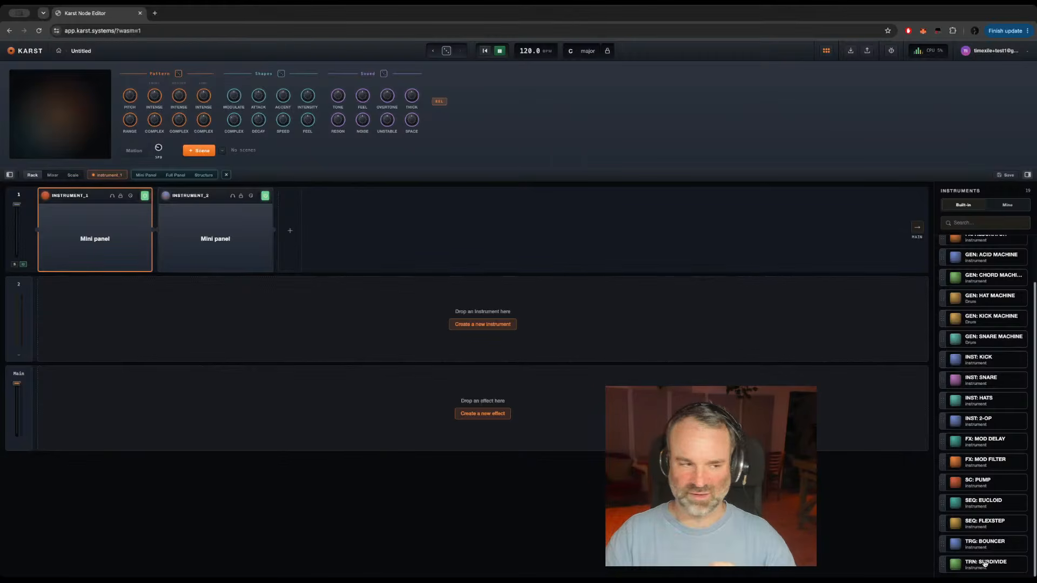
# Step: In instrument_1's event_core, raise Modulo slightly and connect its lower output to note_length's Trigger Count input
pyautogui.click(203, 175)
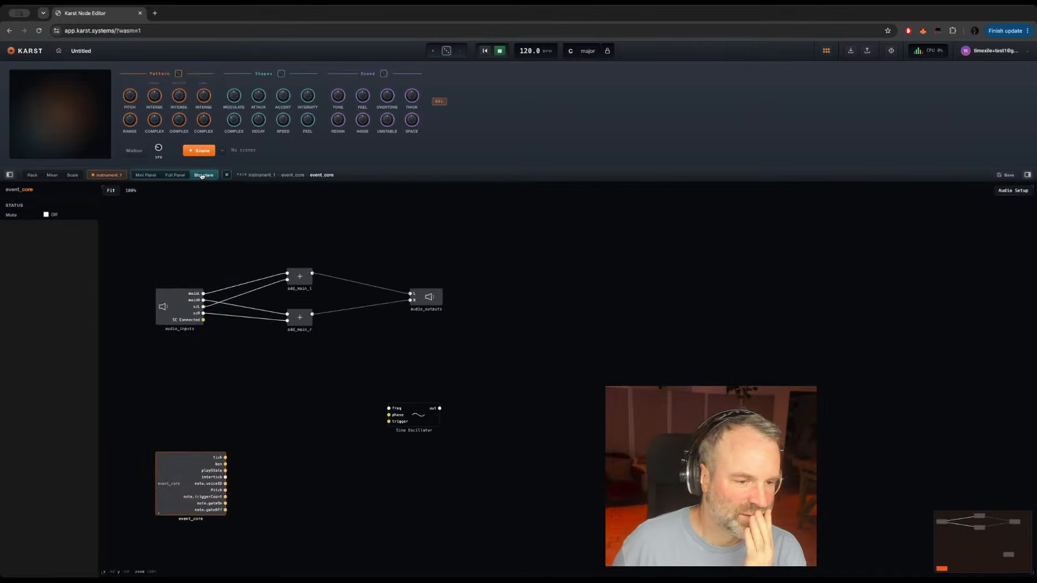
pyautogui.doubleClick(162, 479)
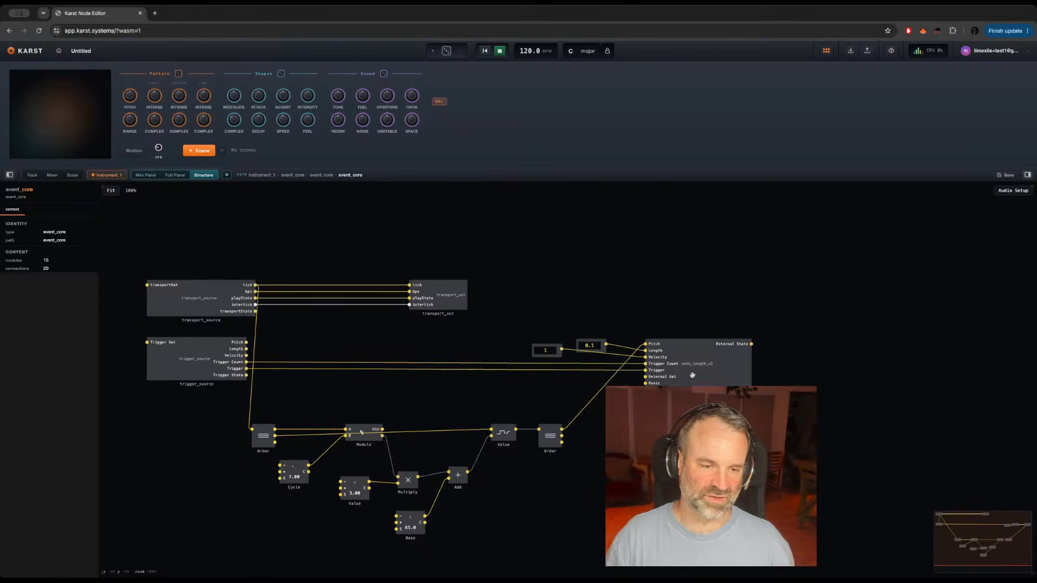
pyautogui.click(364, 428)
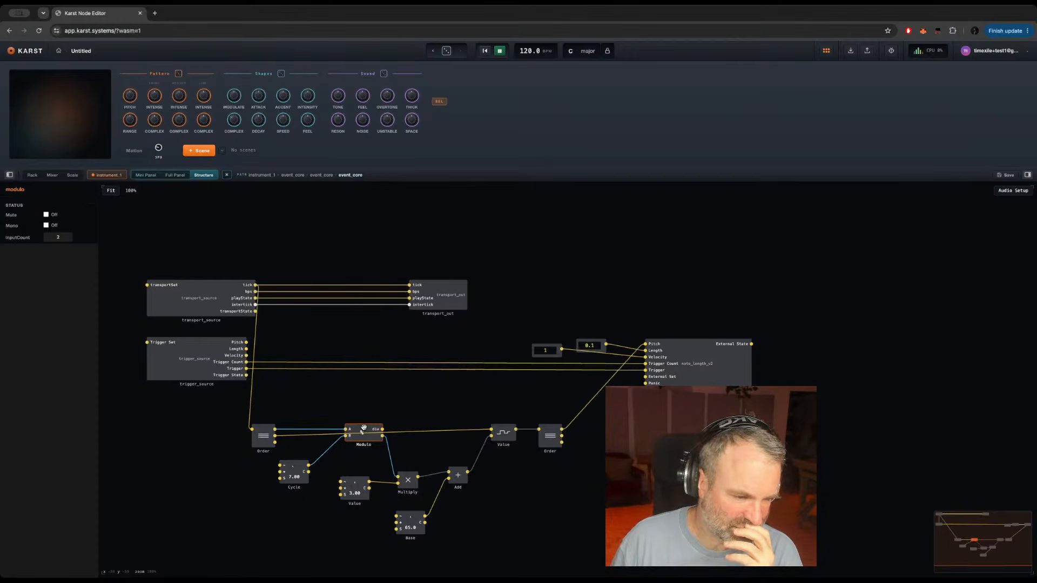
pyautogui.moveTo(364, 428); pyautogui.dragTo(362, 412)
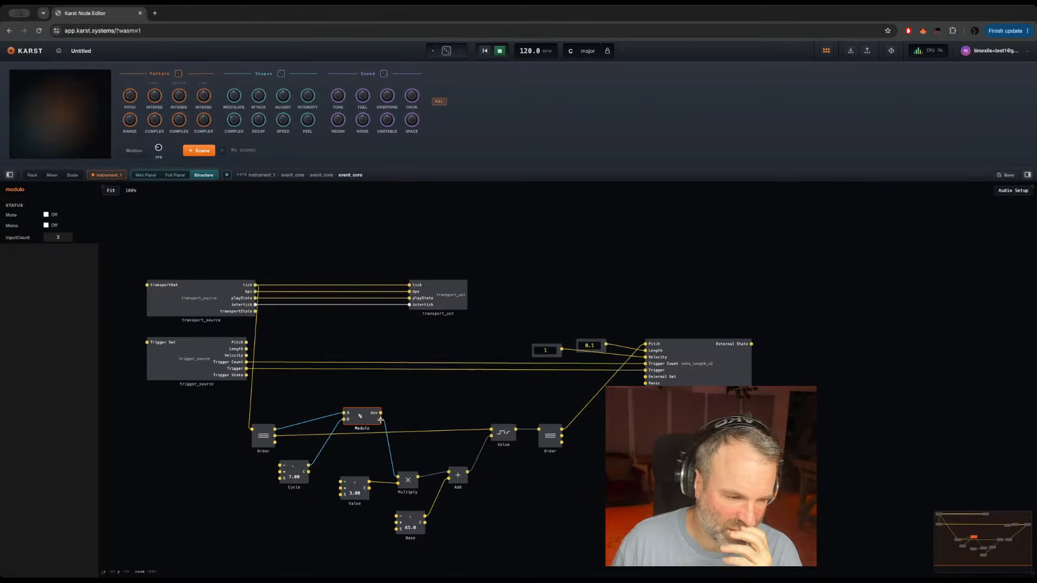
pyautogui.moveTo(381, 419); pyautogui.dragTo(648, 364)
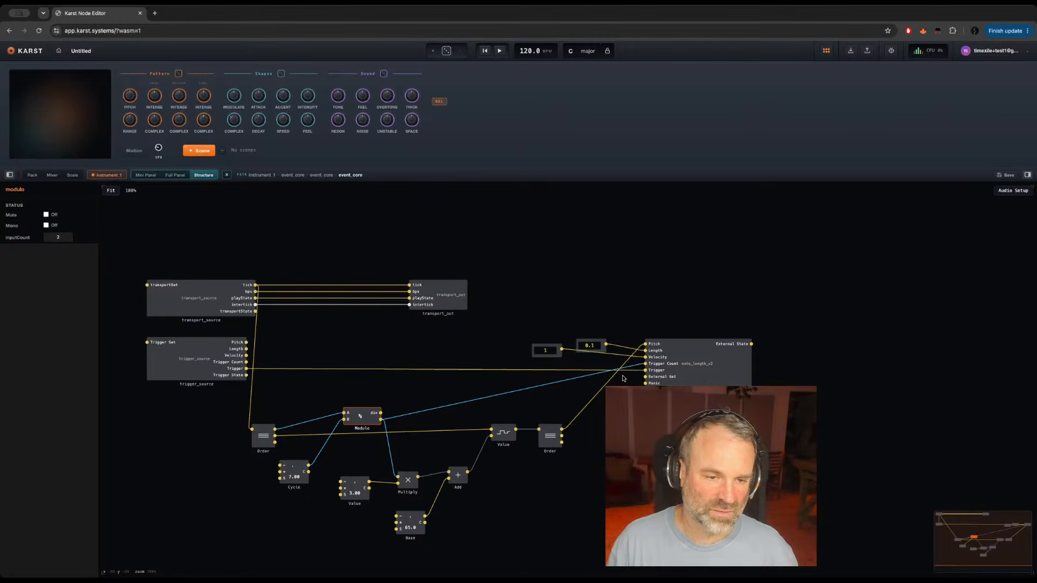
pyautogui.moveTo(566, 383)
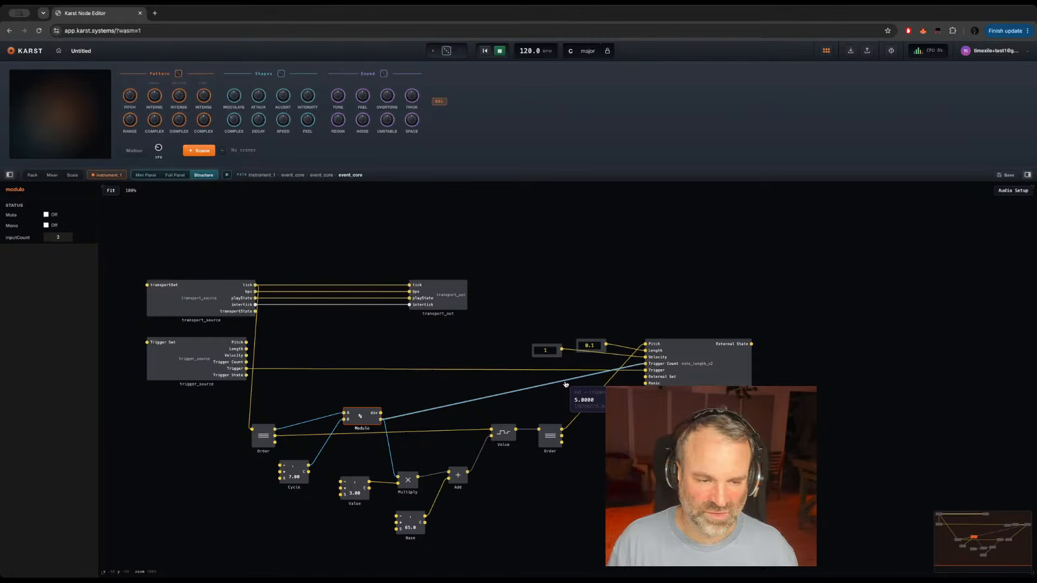
pyautogui.press('Escape')
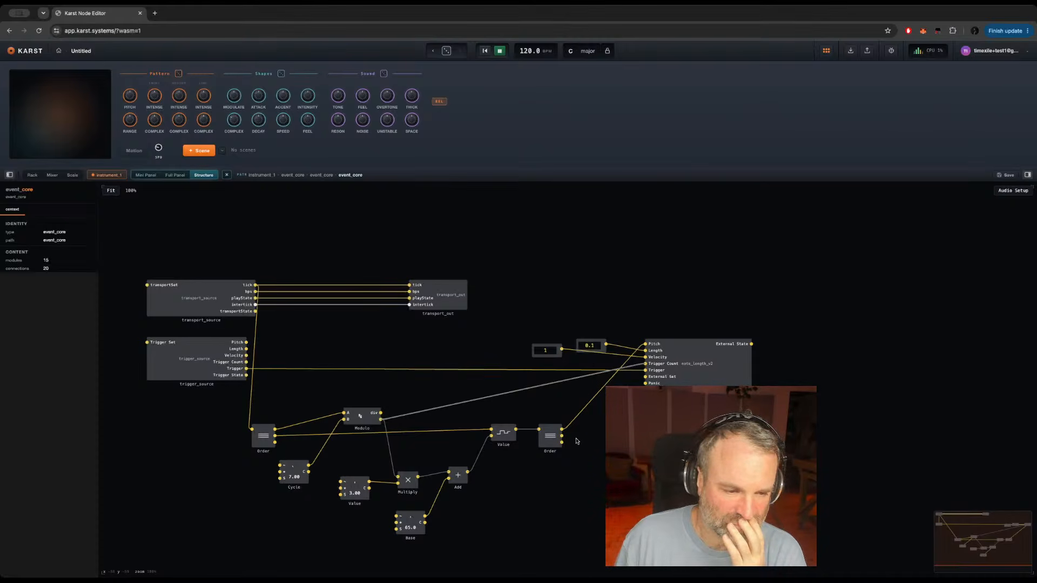
# Step: Connect the second Order's middle output to note_length's Trigger input and return to the instrument's top-level structure
pyautogui.moveTo(596, 399)
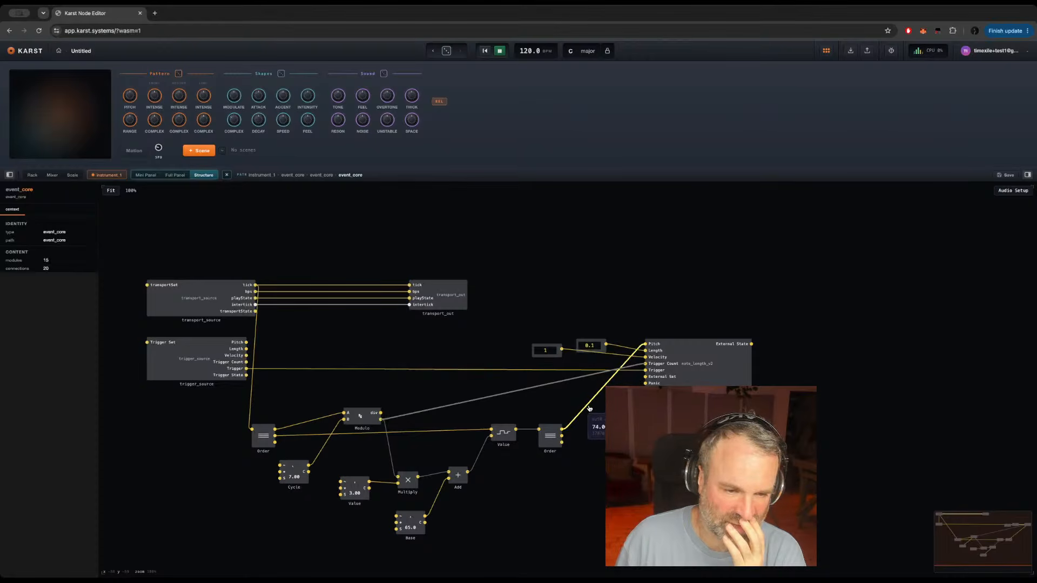
pyautogui.moveTo(616, 348)
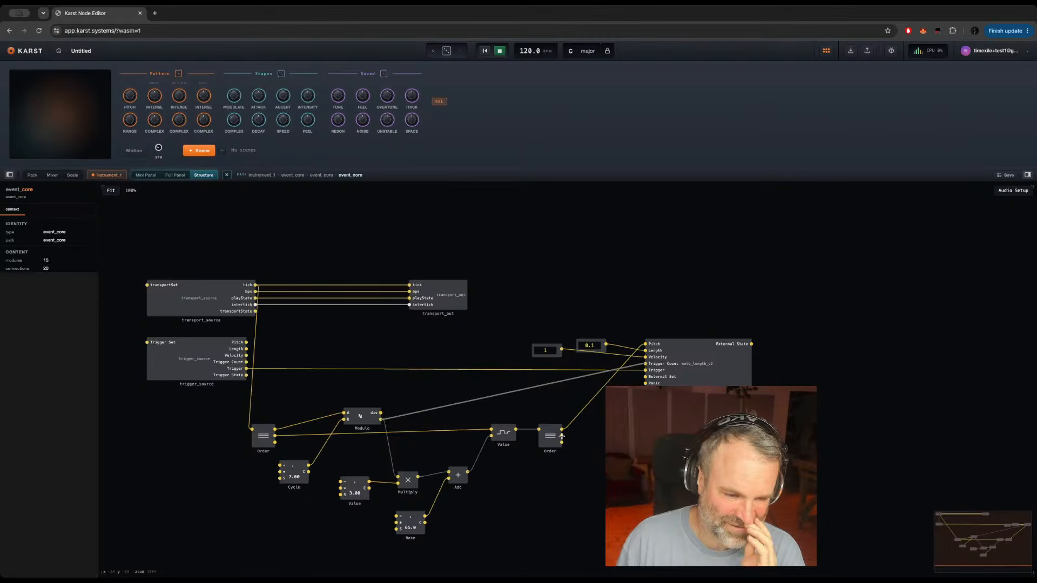
pyautogui.moveTo(561, 435); pyautogui.dragTo(644, 371)
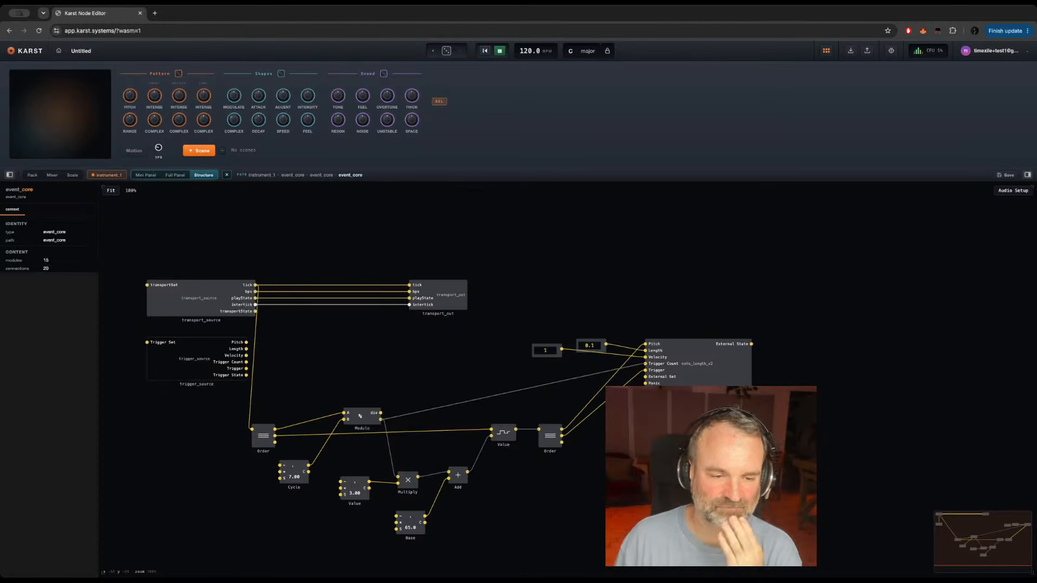
pyautogui.doubleClick(616, 413)
# Step: Add a Value node beside event_core, feeding its upper input from note.gateOn and its lower input from Pitch
pyautogui.click(309, 485)
pyautogui.doubleClick(309, 484)
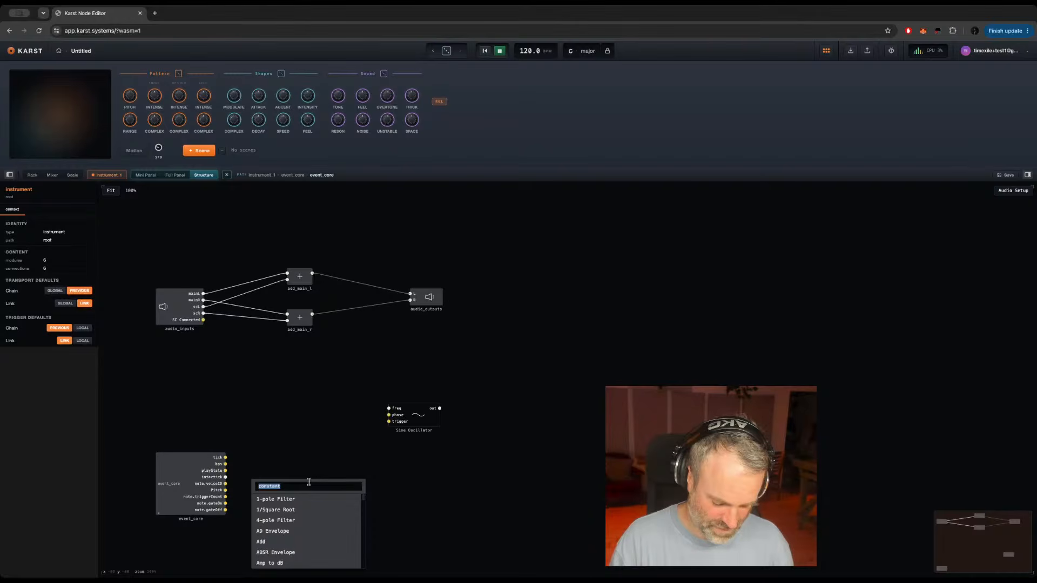
pyautogui.write('value')
pyautogui.press('Return')
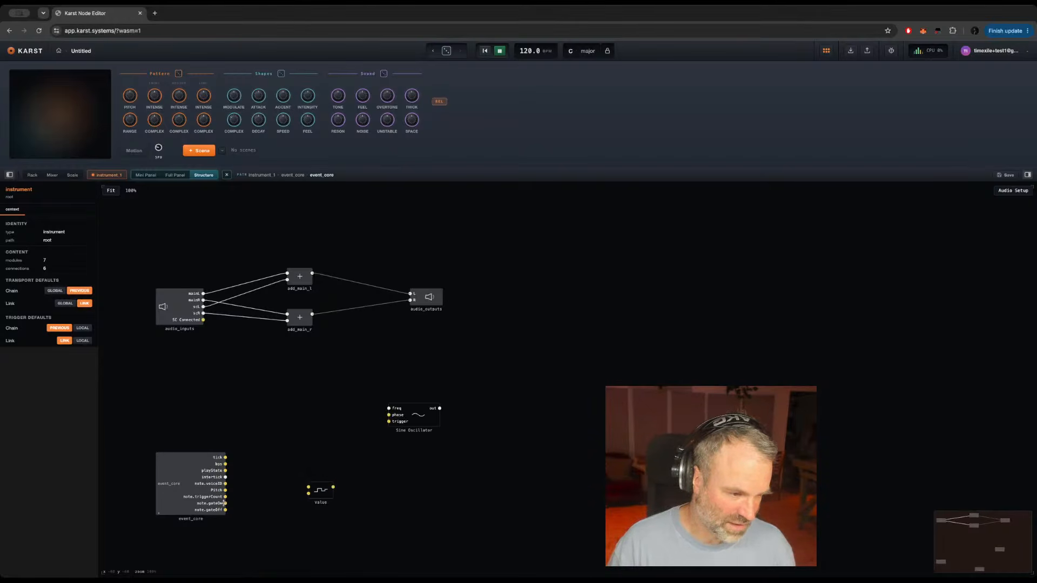
pyautogui.moveTo(224, 503); pyautogui.dragTo(308, 487)
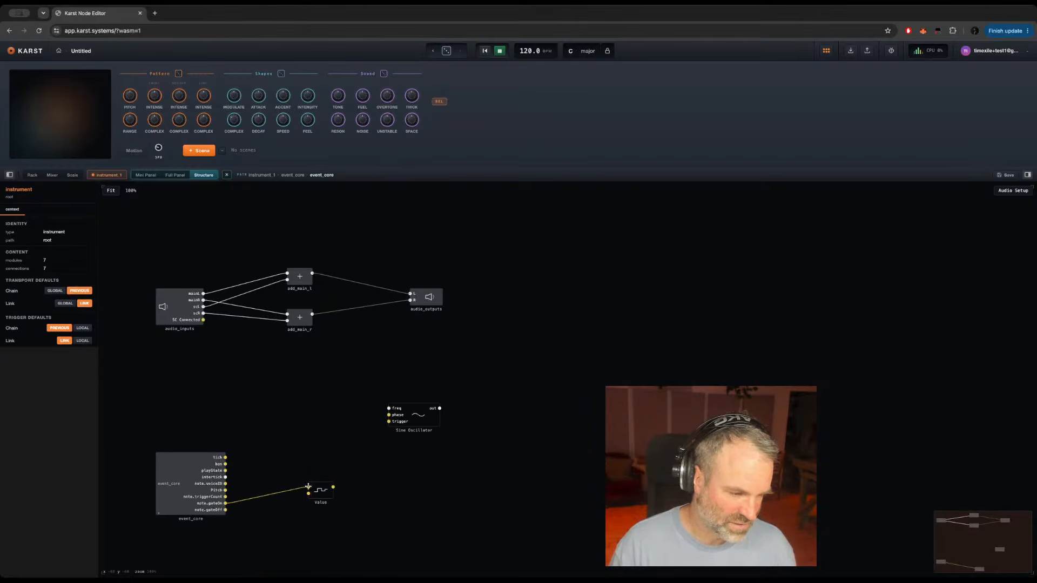
pyautogui.moveTo(225, 490); pyautogui.dragTo(316, 437)
# Step: Spread the Value node and the Sine Oscillator apart to leave room for more nodes between them
pyautogui.moveTo(421, 419); pyautogui.dragTo(460, 417)
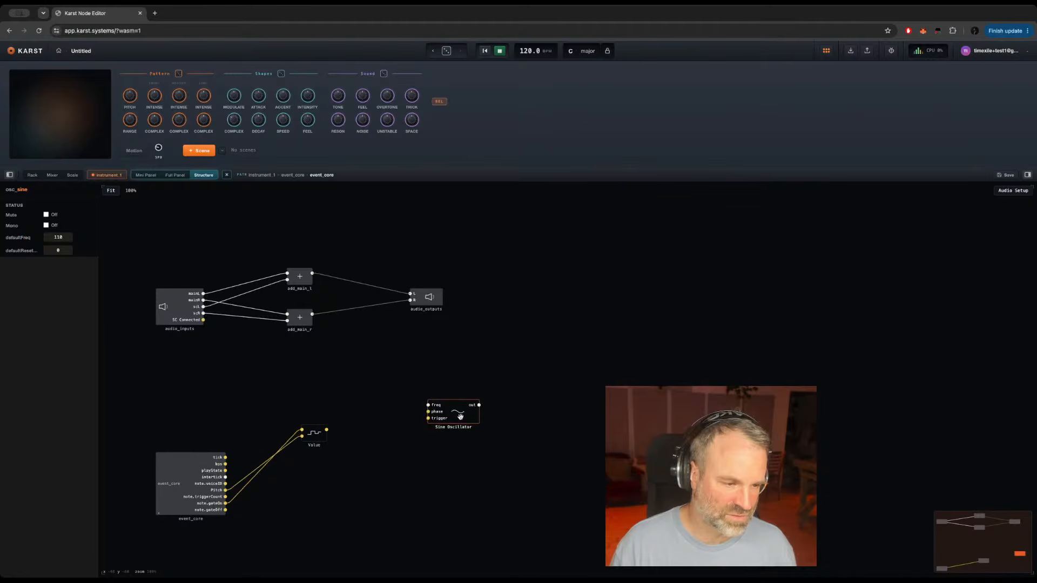
pyautogui.moveTo(316, 435); pyautogui.dragTo(294, 415)
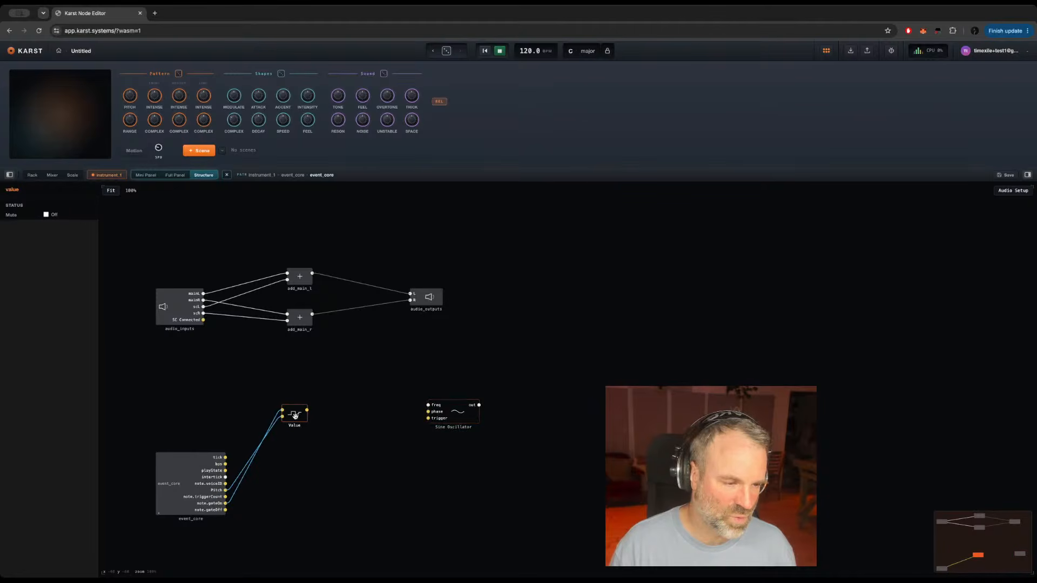
pyautogui.moveTo(462, 413); pyautogui.dragTo(510, 413)
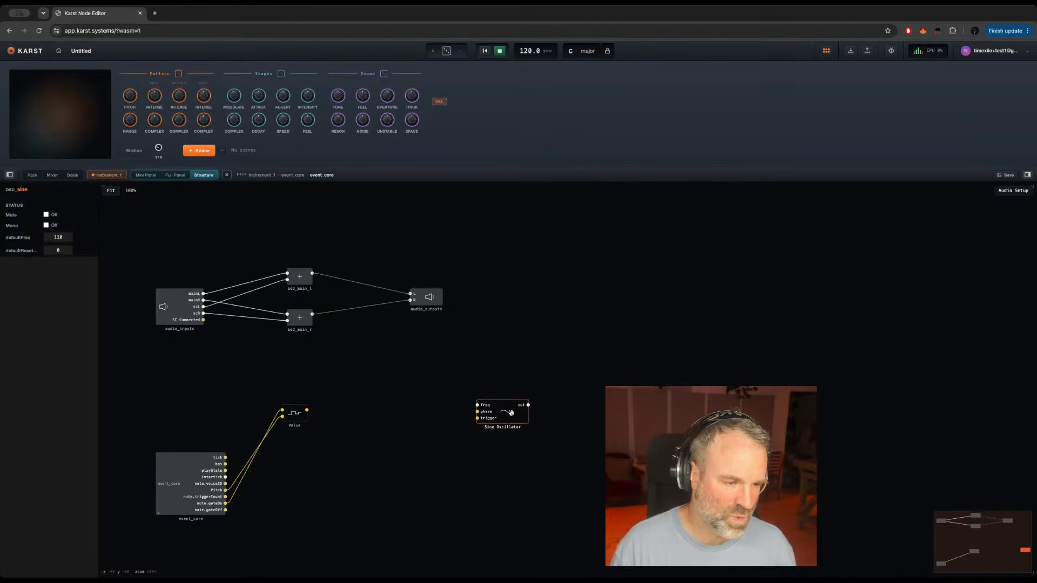
# Step: Add a Pitch Conform node between Value and the Sine Oscillator, and connect Value's output to its input
pyautogui.click(366, 388)
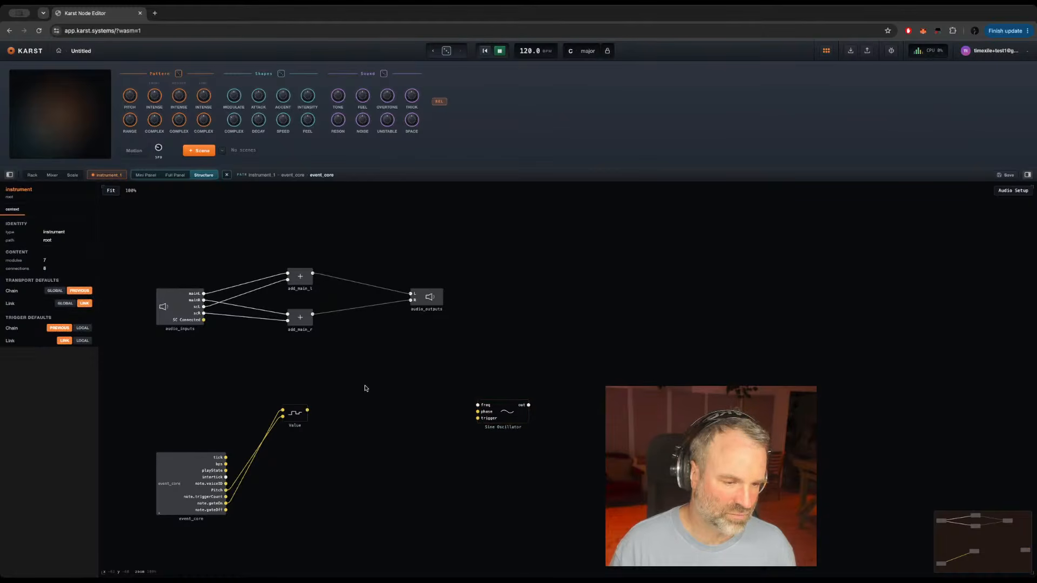
pyautogui.doubleClick(353, 391)
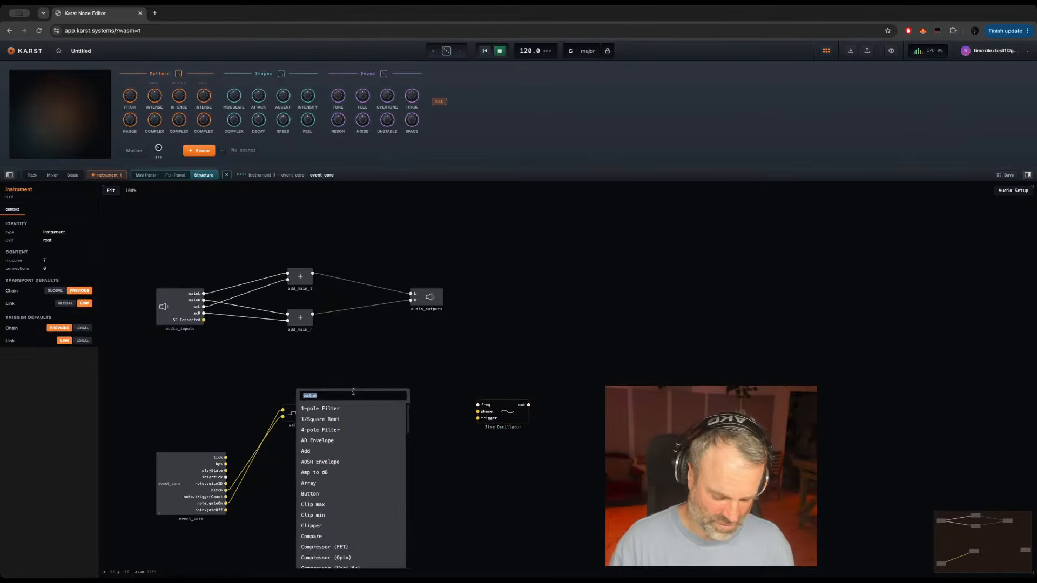
pyautogui.write('pitch')
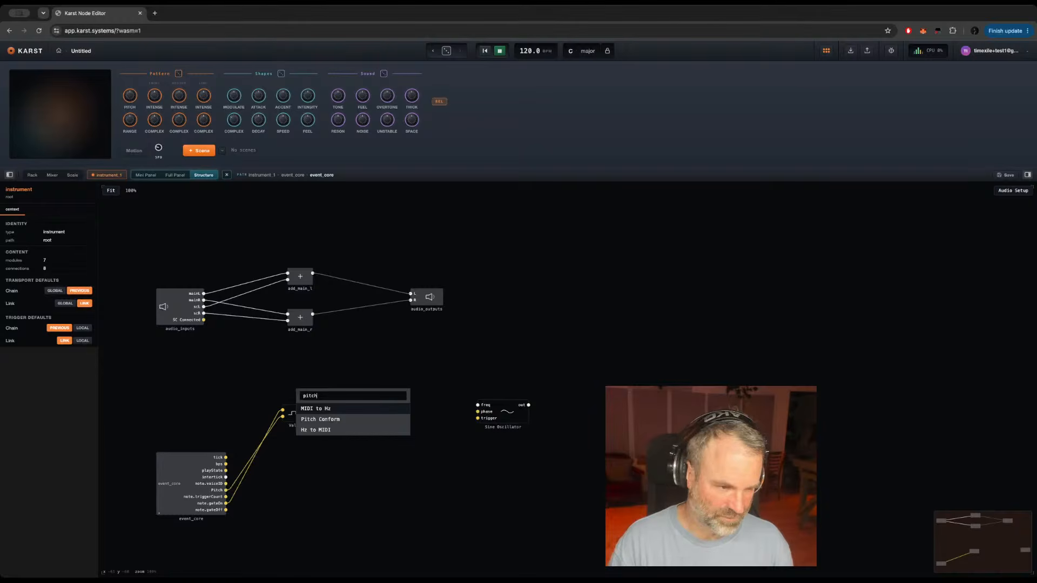
pyautogui.click(312, 420)
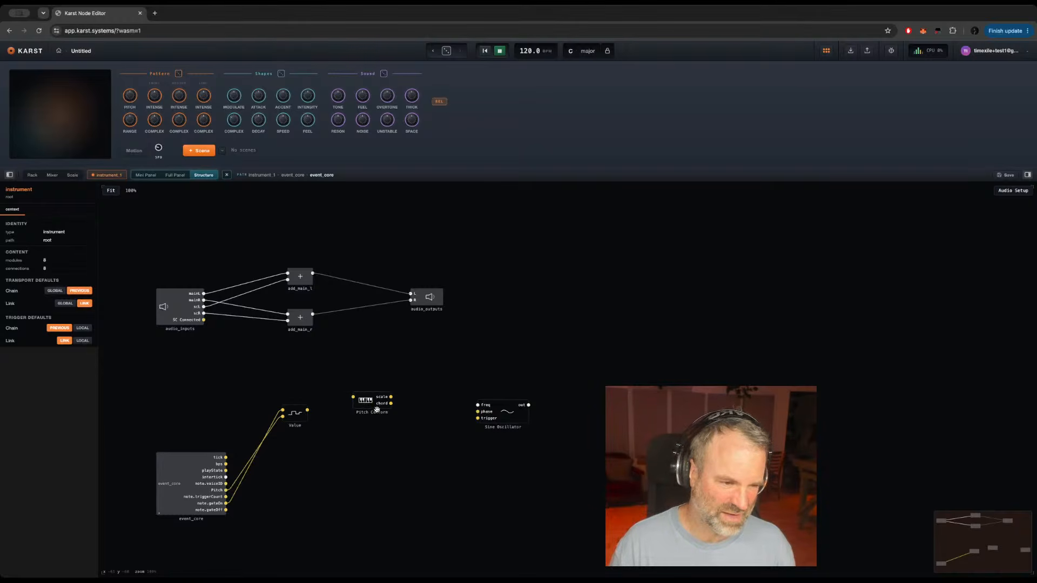
pyautogui.moveTo(307, 410); pyautogui.dragTo(358, 415)
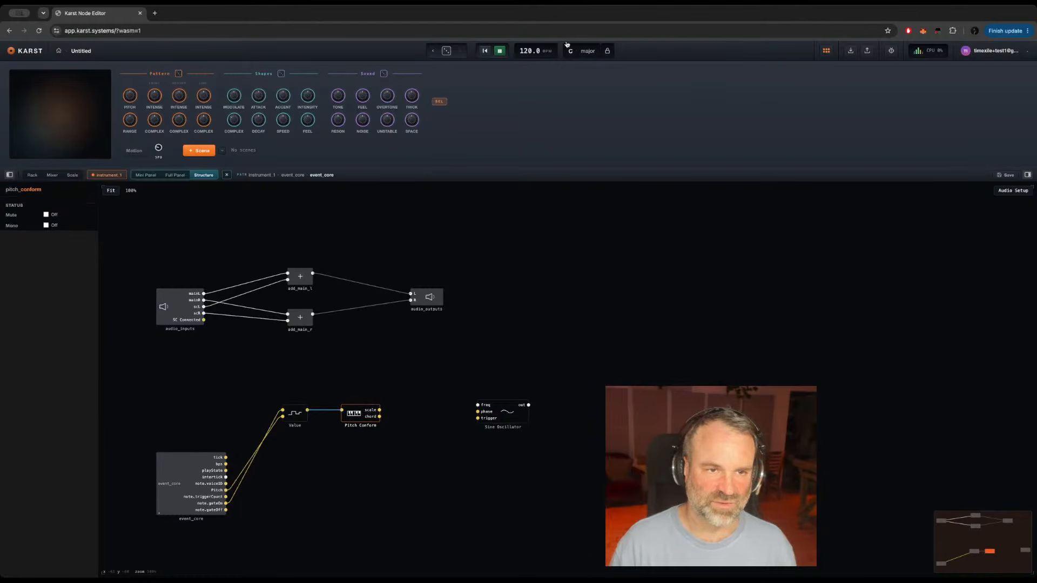
# Step: Examine the project's scale and chord settings and reopen instrument_1's event_core
pyautogui.click(582, 52)
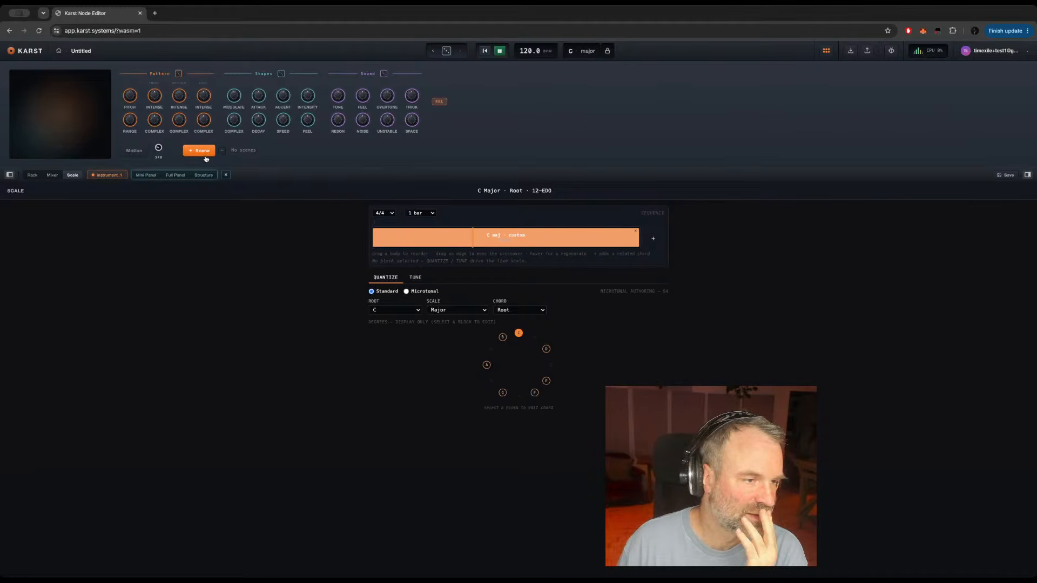
pyautogui.click(200, 175)
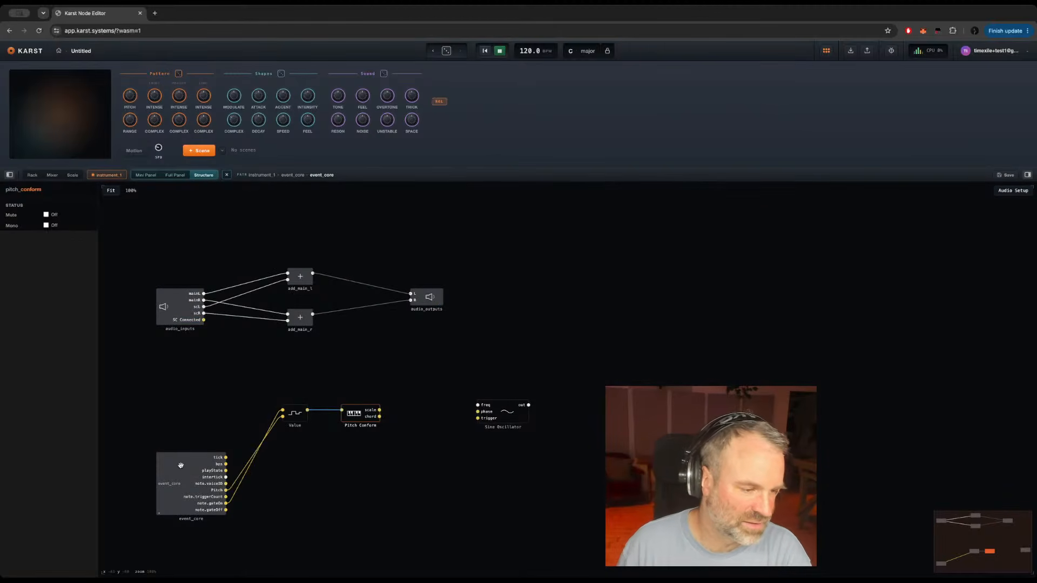
pyautogui.doubleClick(170, 486)
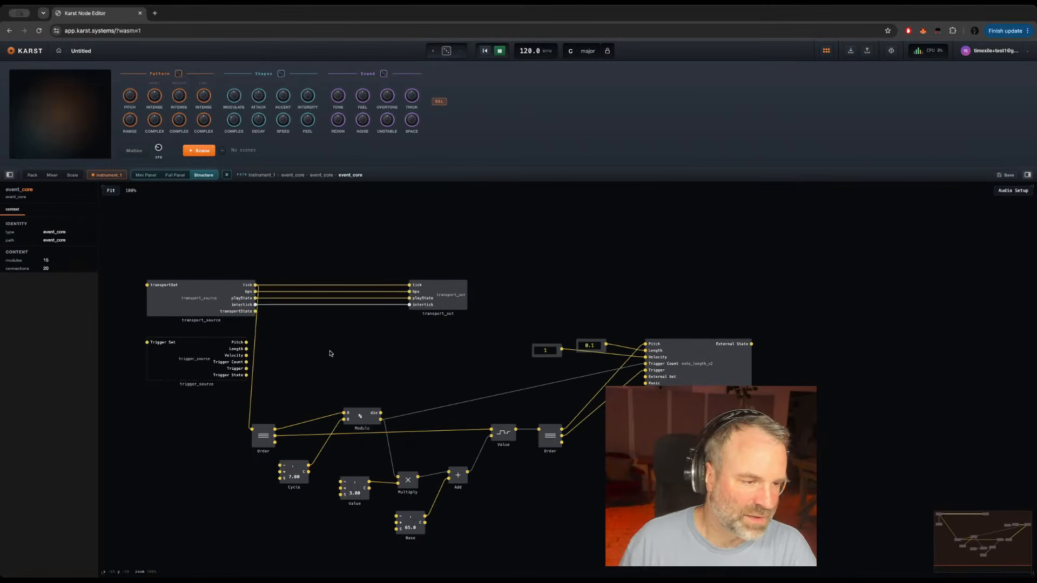
# Step: Check the signals around Modulo and feed note_length's Trigger Count from the first Order's upper output instead
pyautogui.click(360, 418)
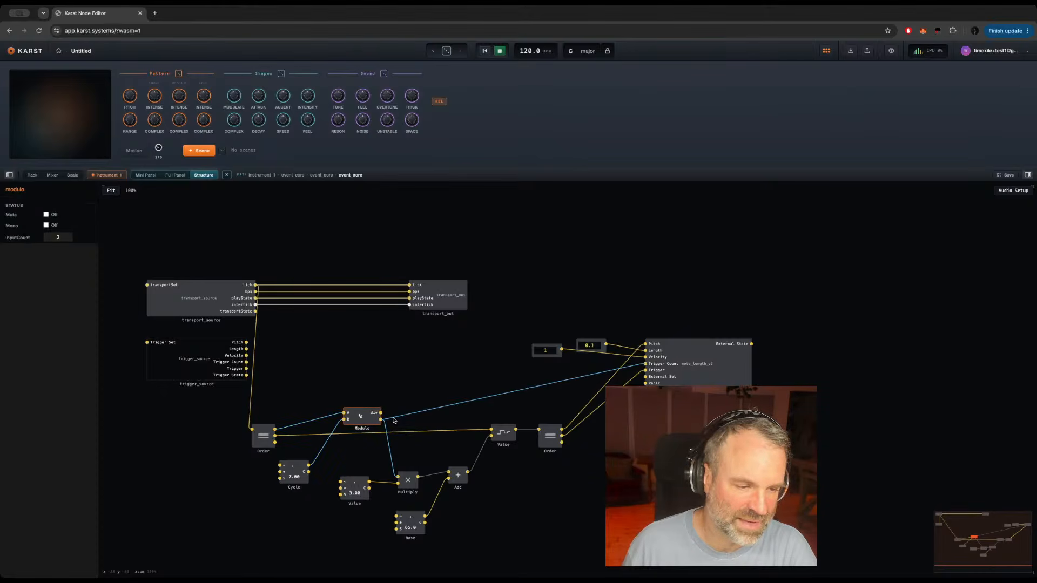
pyautogui.moveTo(417, 415)
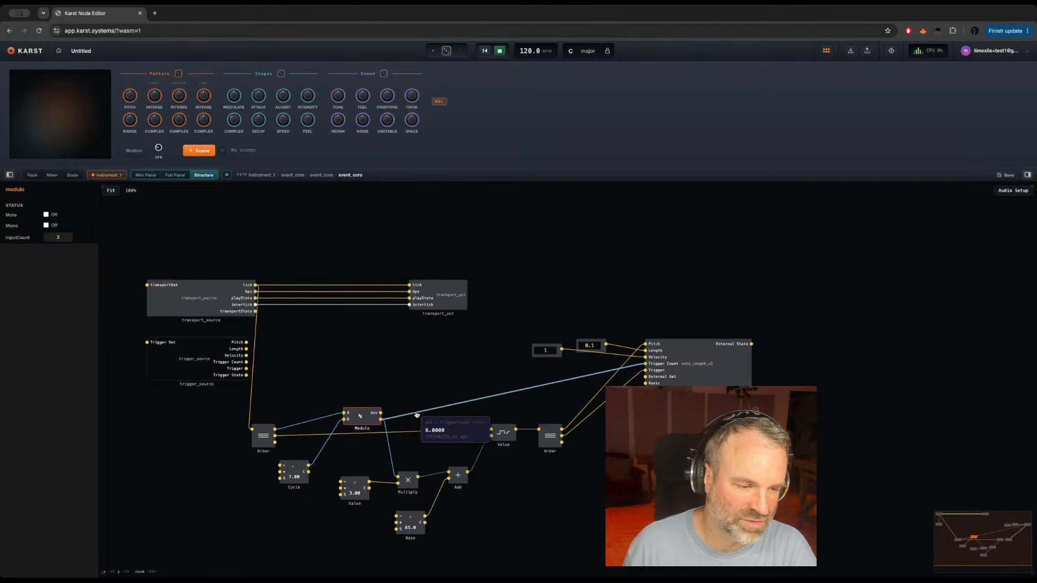
pyautogui.moveTo(314, 421)
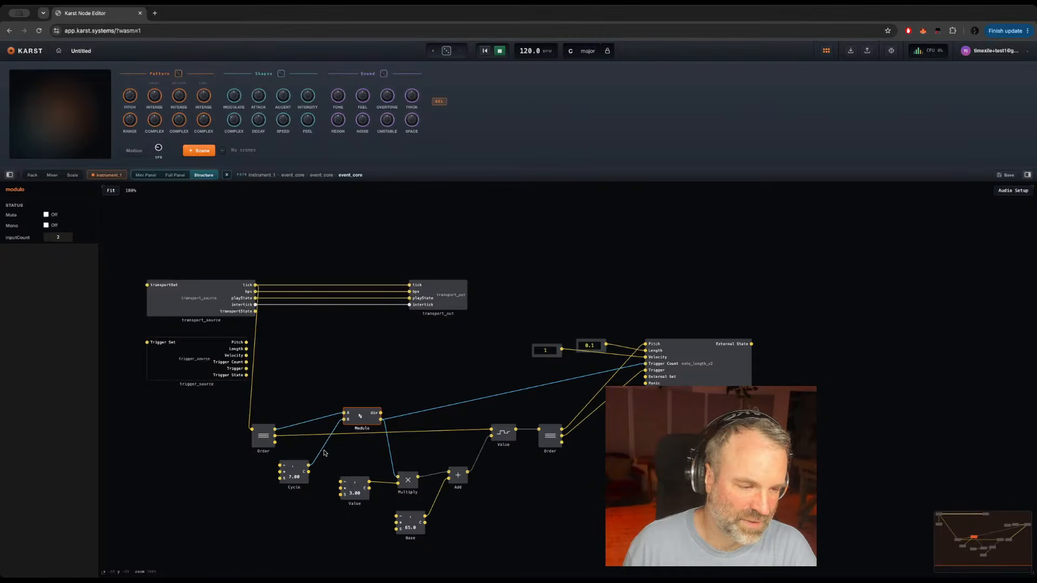
pyautogui.moveTo(323, 453)
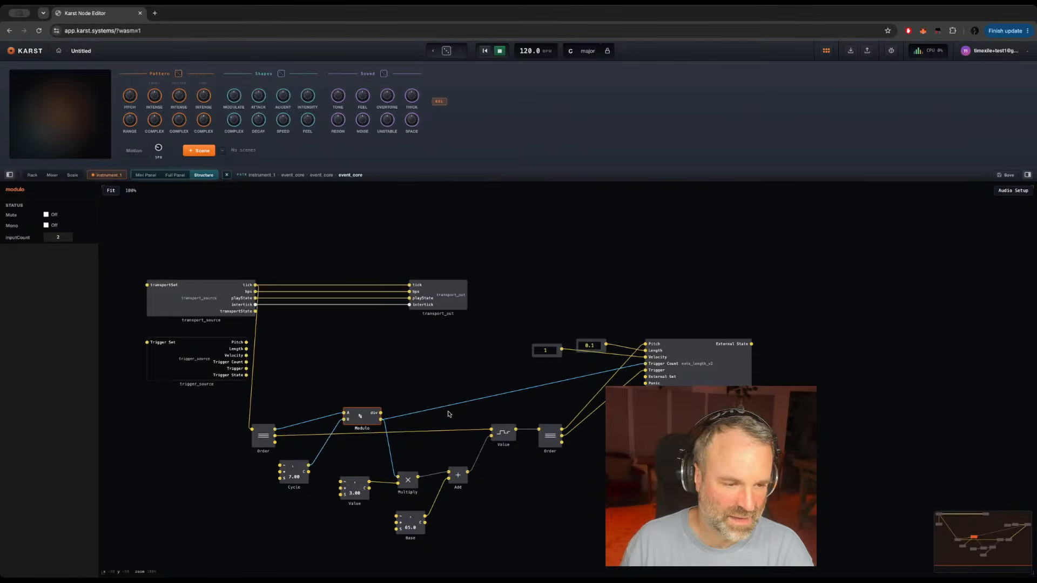
pyautogui.moveTo(443, 409)
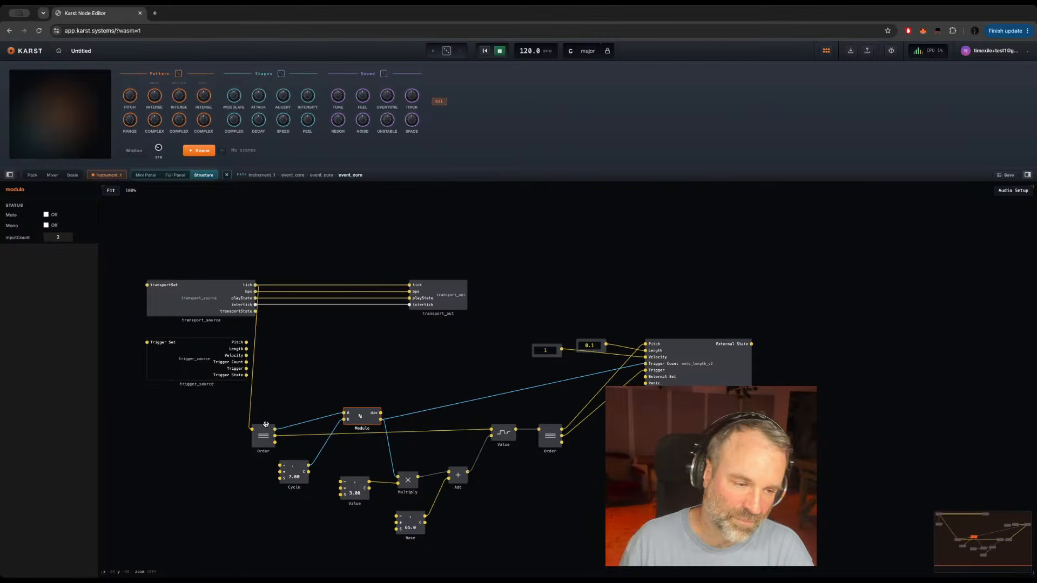
pyautogui.moveTo(275, 429); pyautogui.dragTo(649, 363)
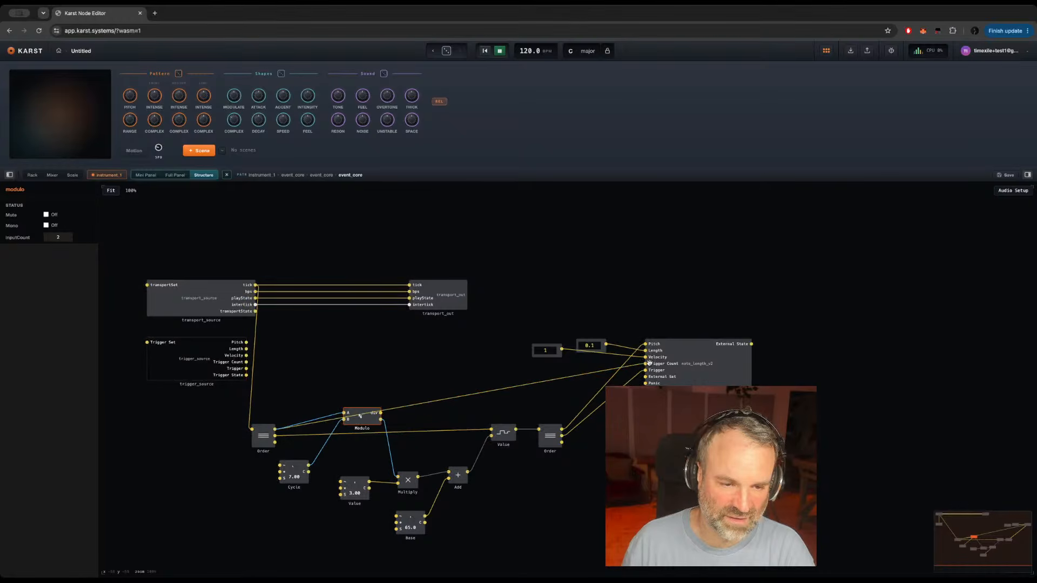
# Step: Try Modulo's lower output as the Trigger Count source again and reconnect the first Order's upper output
pyautogui.moveTo(587, 377)
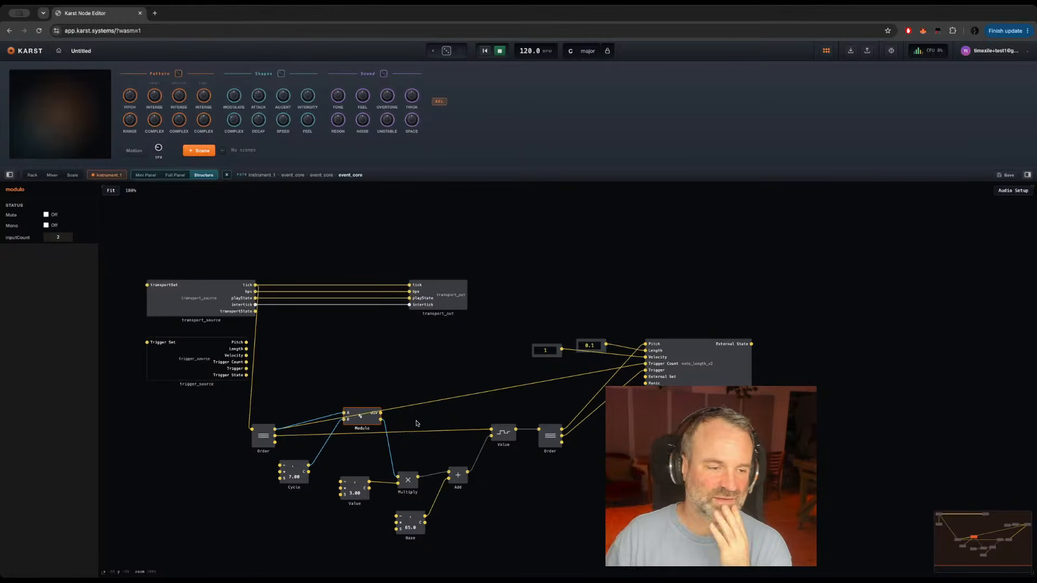
pyautogui.moveTo(381, 419); pyautogui.dragTo(645, 363)
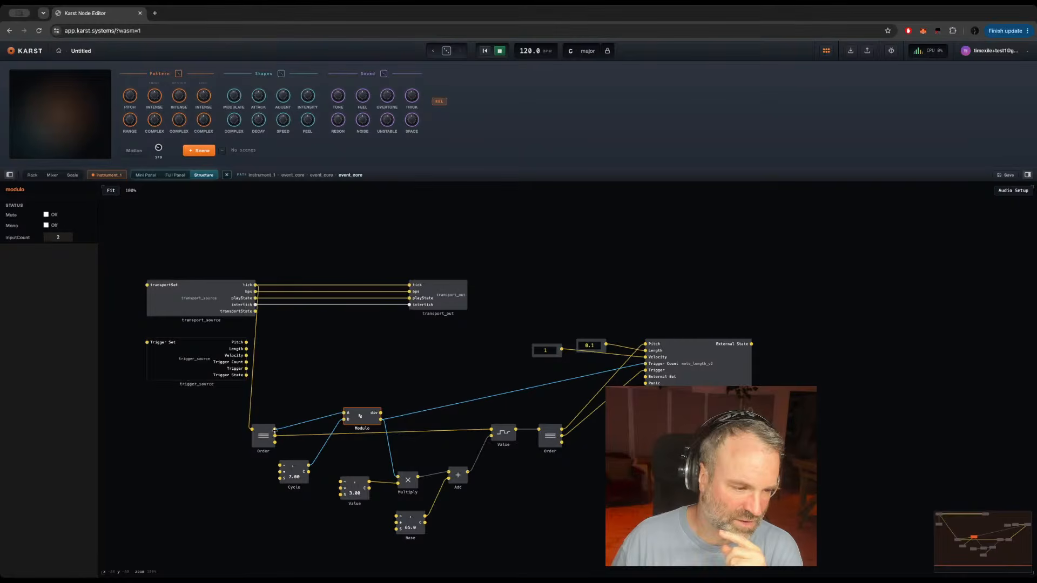
pyautogui.moveTo(274, 430); pyautogui.dragTo(646, 365)
# Step: Leave event_core and move the Sine Oscillator further away from Pitch Conform to make room between them
pyautogui.doubleClick(638, 432)
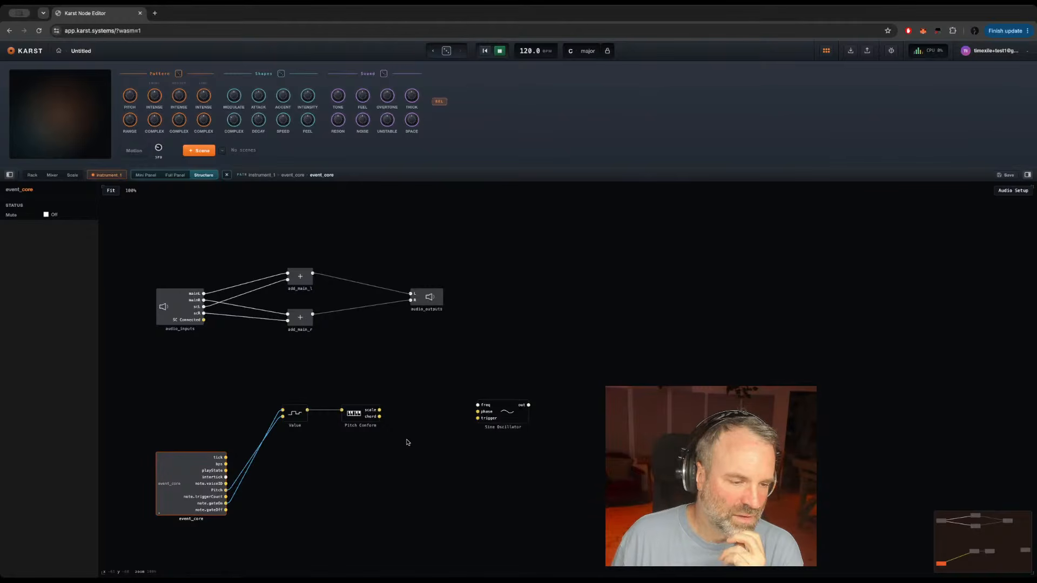
pyautogui.click(355, 413)
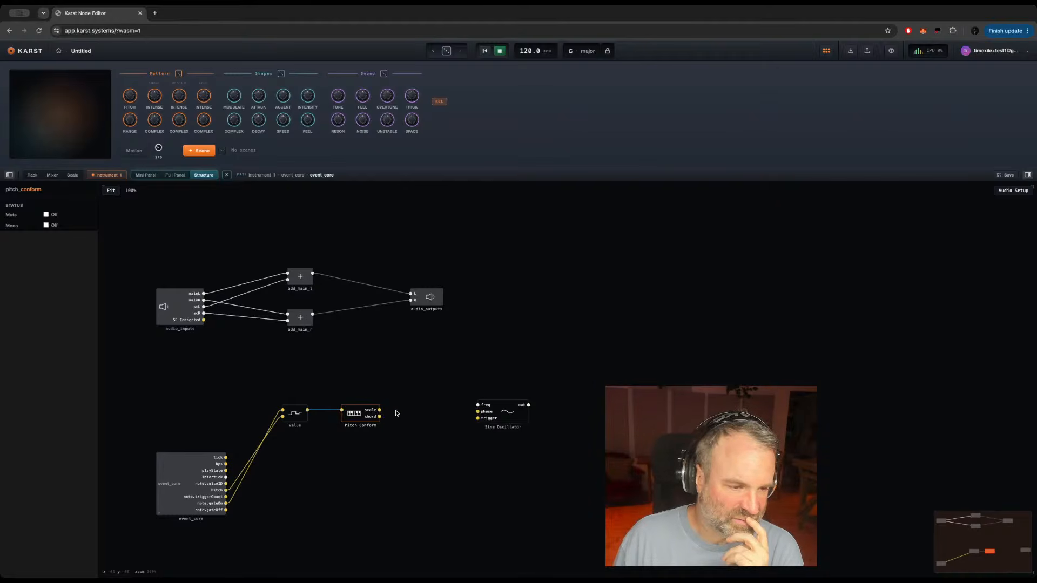
pyautogui.moveTo(510, 420); pyautogui.dragTo(553, 424)
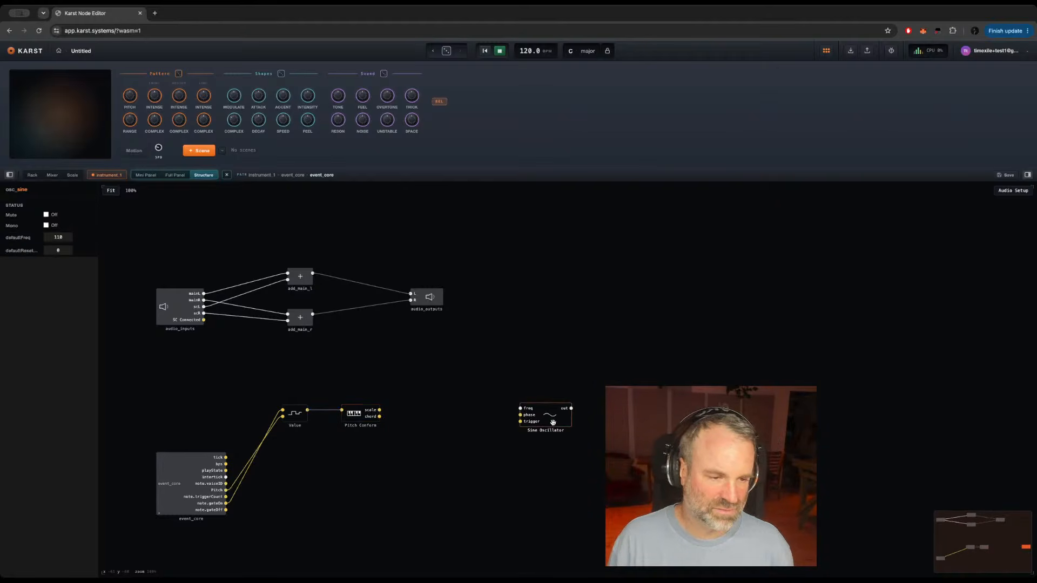
# Step: Add a MIDI to Hz module after Pitch Conform and connect Pitch Conform's scale output to its input
pyautogui.doubleClick(437, 402)
pyautogui.write('midi')
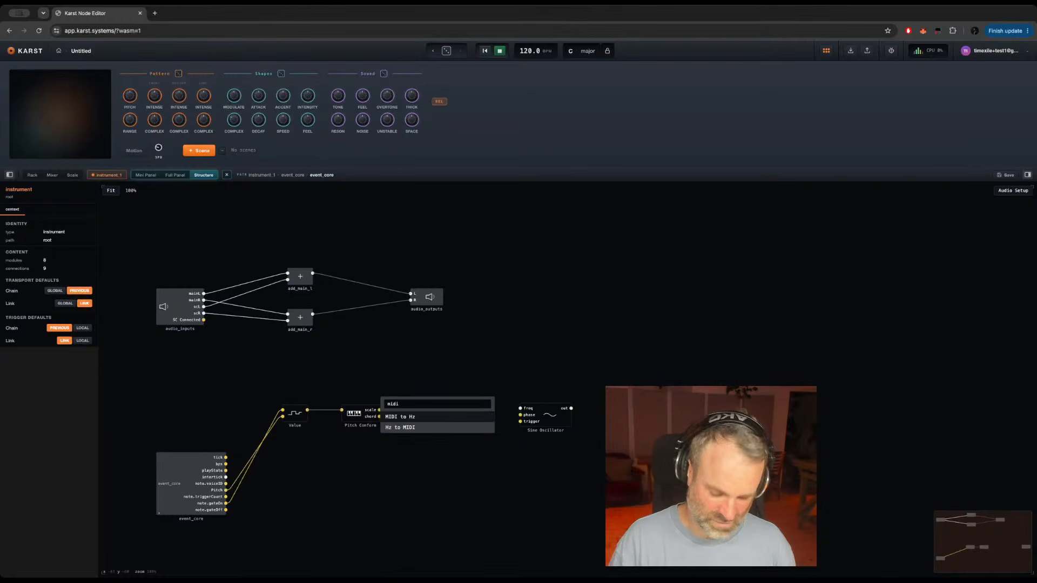
pyautogui.press('Return')
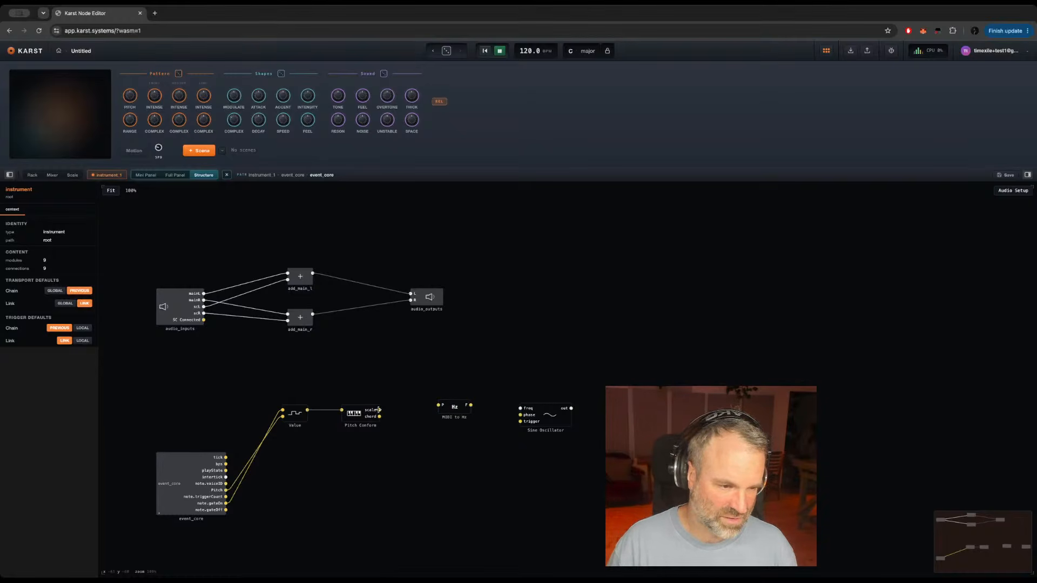
pyautogui.moveTo(379, 410); pyautogui.dragTo(440, 413)
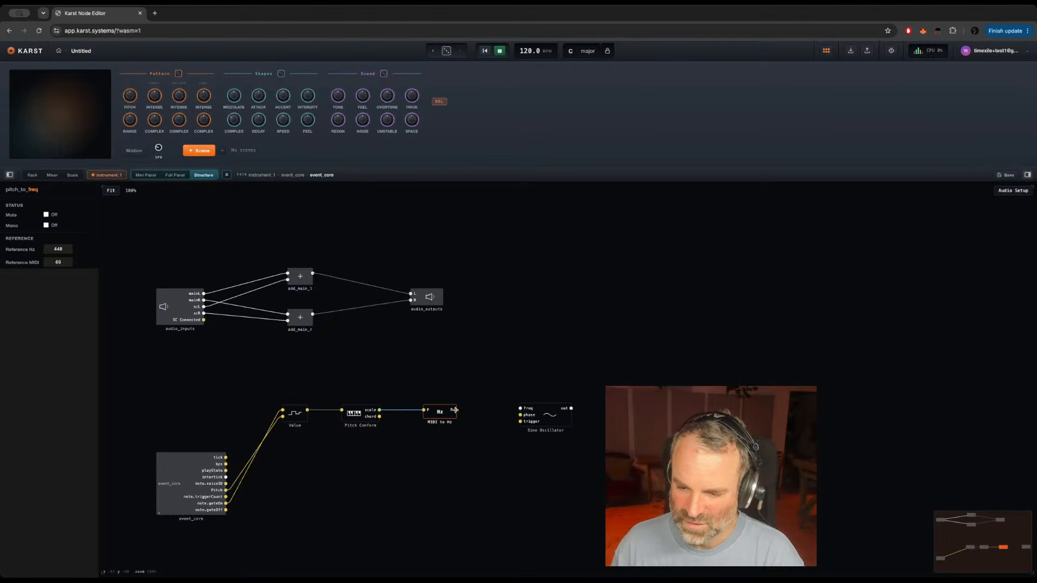
# Step: Try a constant 1 as note_length's Trigger Count source inside event_core instead of the first Order's upper output
pyautogui.doubleClick(169, 482)
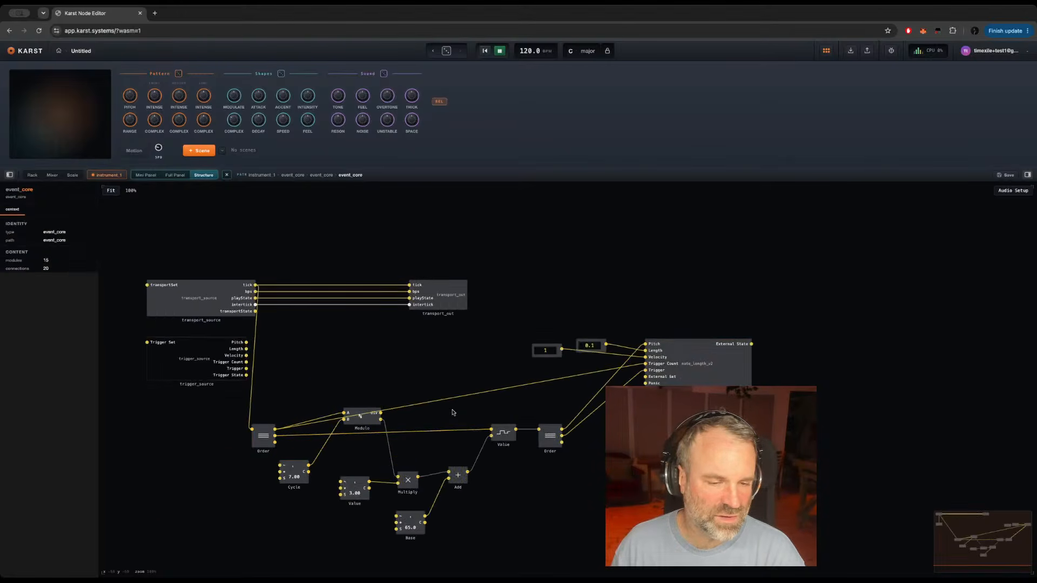
pyautogui.moveTo(491, 393)
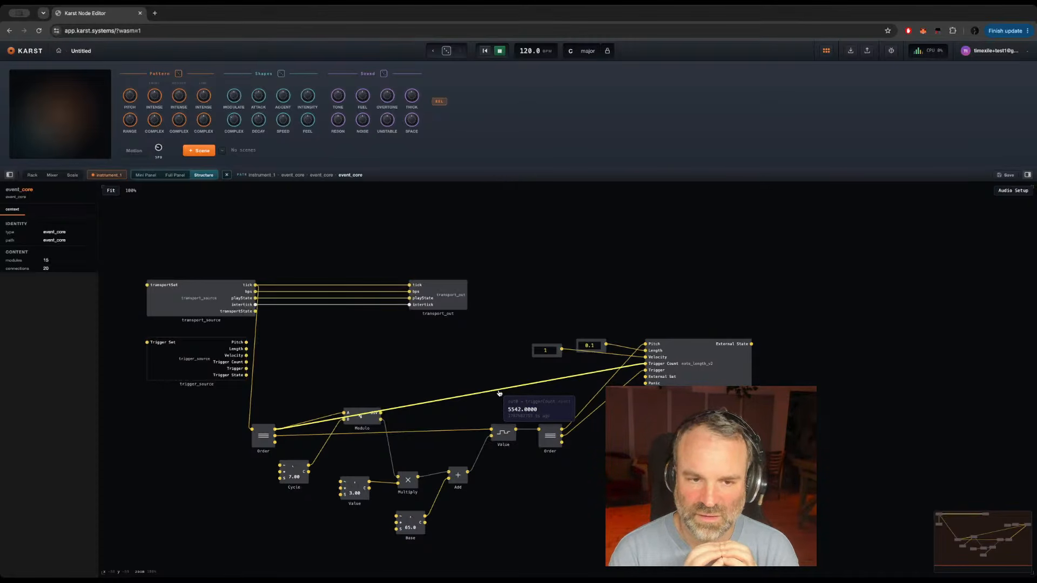
pyautogui.click(545, 384)
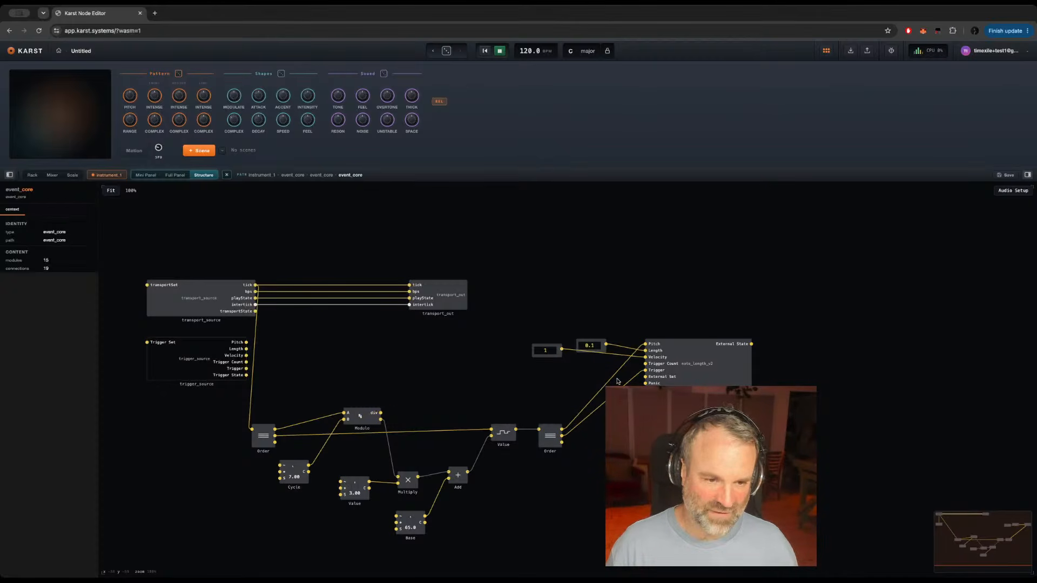
pyautogui.rightClick(645, 364)
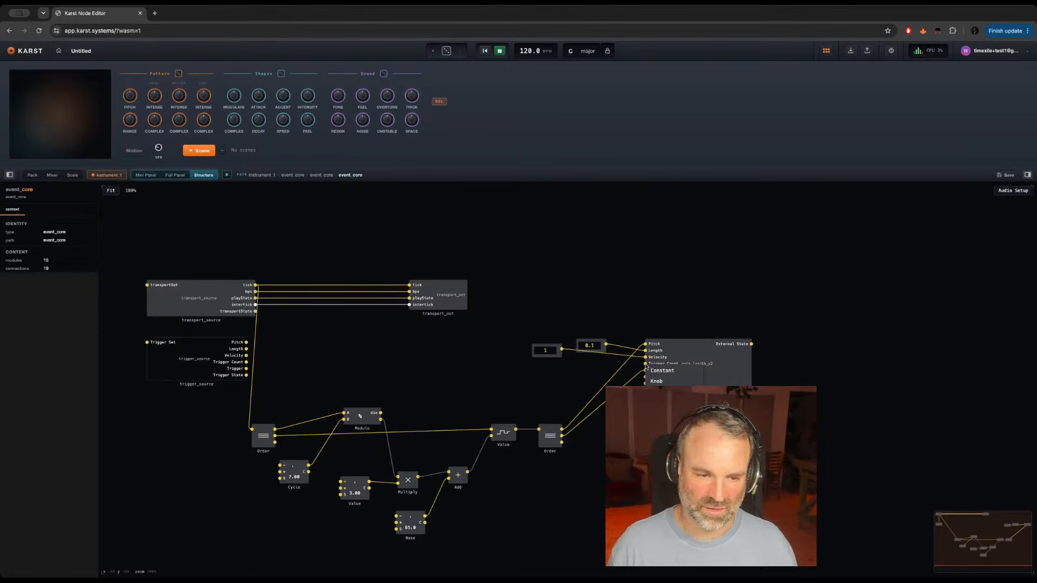
pyautogui.click(658, 371)
pyautogui.doubleClick(605, 365)
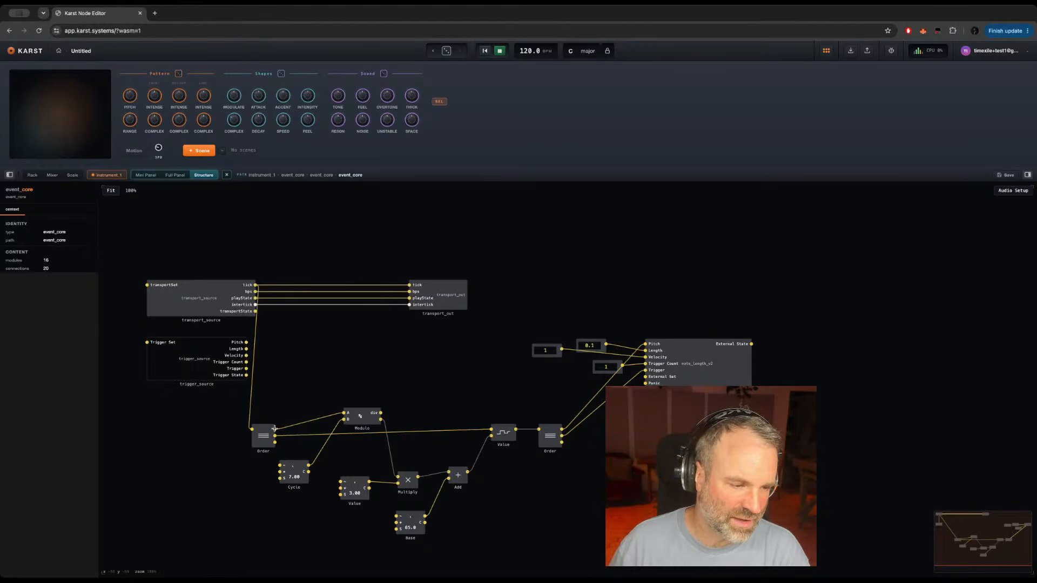
# Step: Reconnect the first Order's upper output to Trigger Count, delete the leftover constant and leave event_core
pyautogui.moveTo(274, 429); pyautogui.dragTo(647, 365)
pyautogui.click(601, 366)
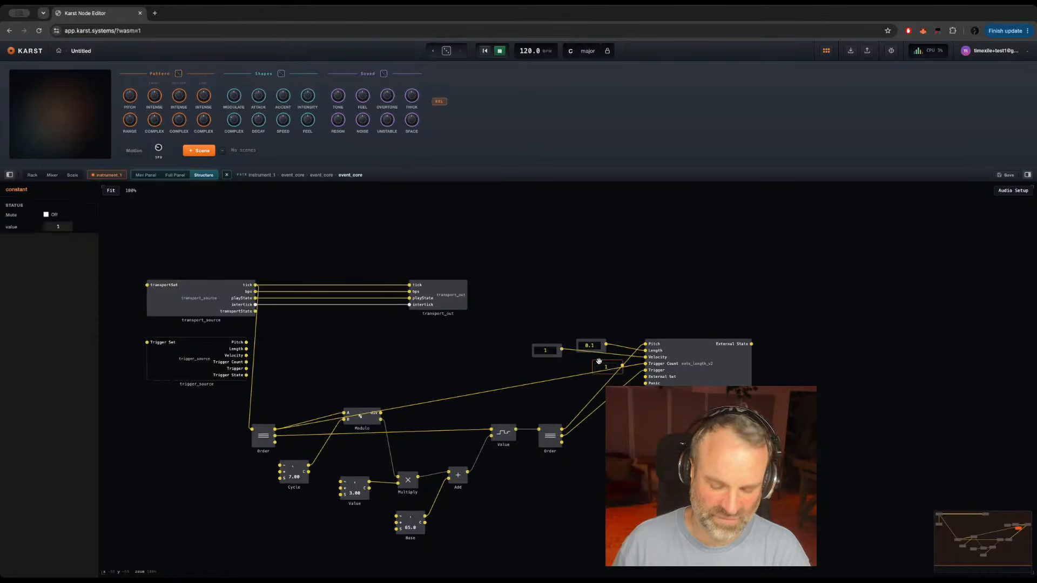
pyautogui.press('Delete')
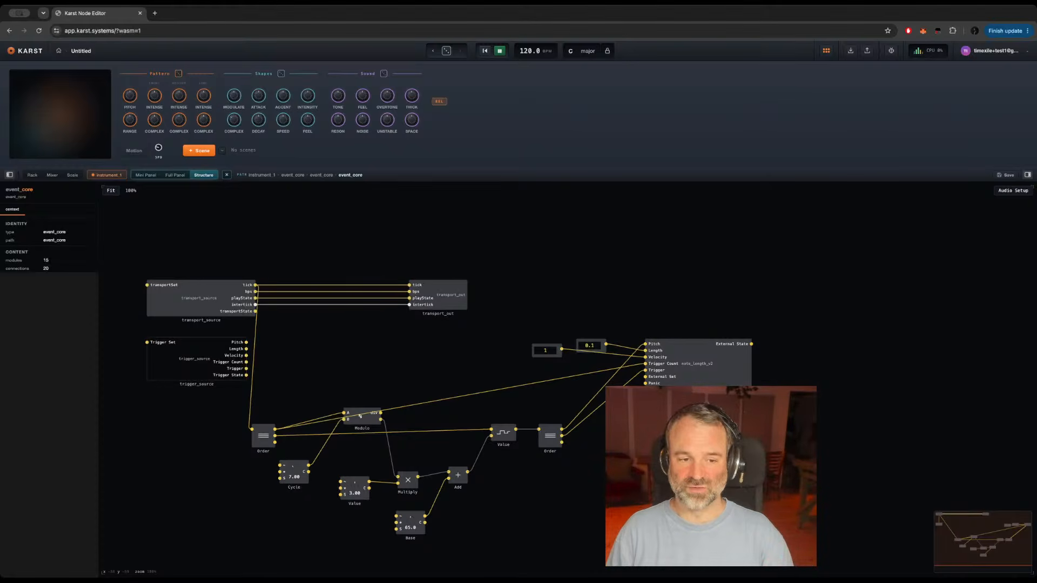
pyautogui.press('Escape')
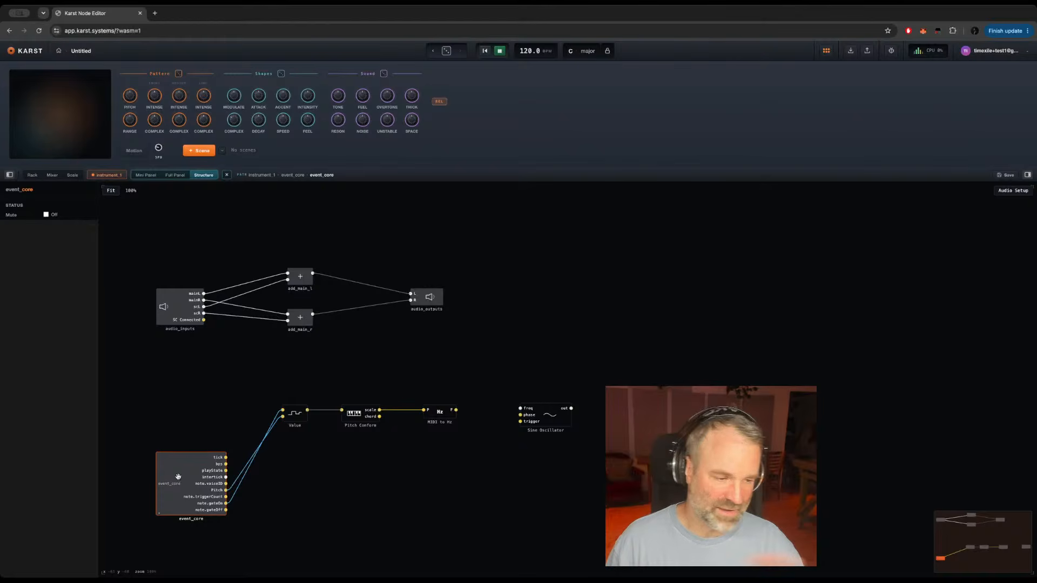
# Step: Add a second Value module, feed its upper input from event_core's tick and its lower input from a constant 1
pyautogui.doubleClick(342, 479)
pyautogui.write('val')
pyautogui.press('Return')
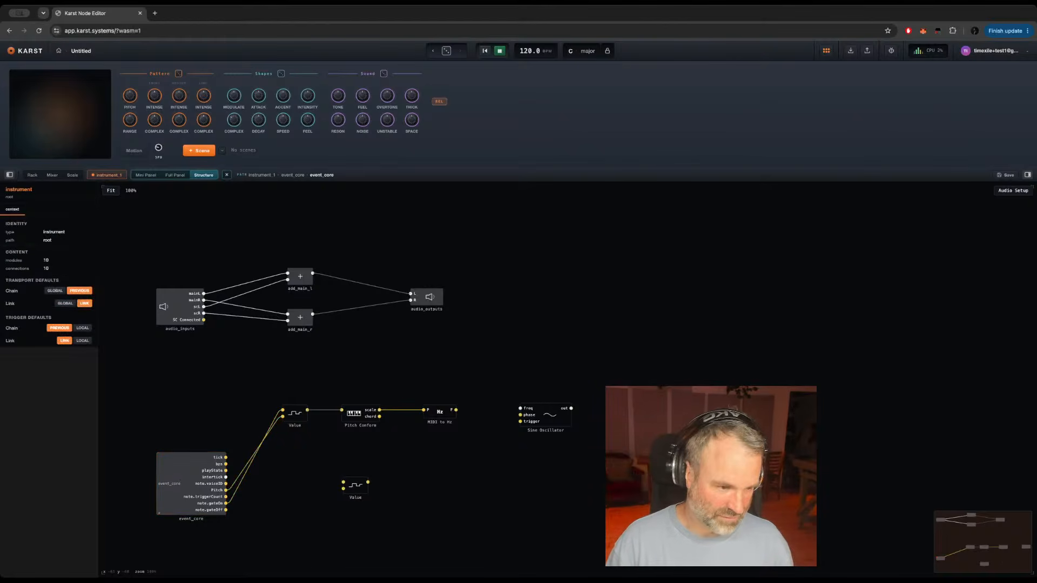
pyautogui.moveTo(225, 457); pyautogui.dragTo(385, 466)
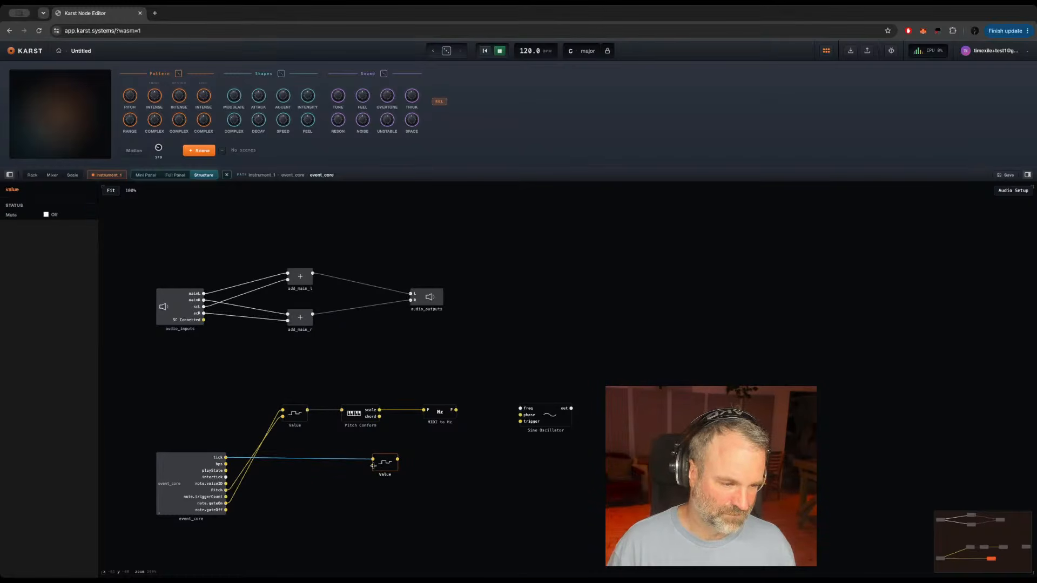
pyautogui.rightClick(373, 465)
pyautogui.click(391, 472)
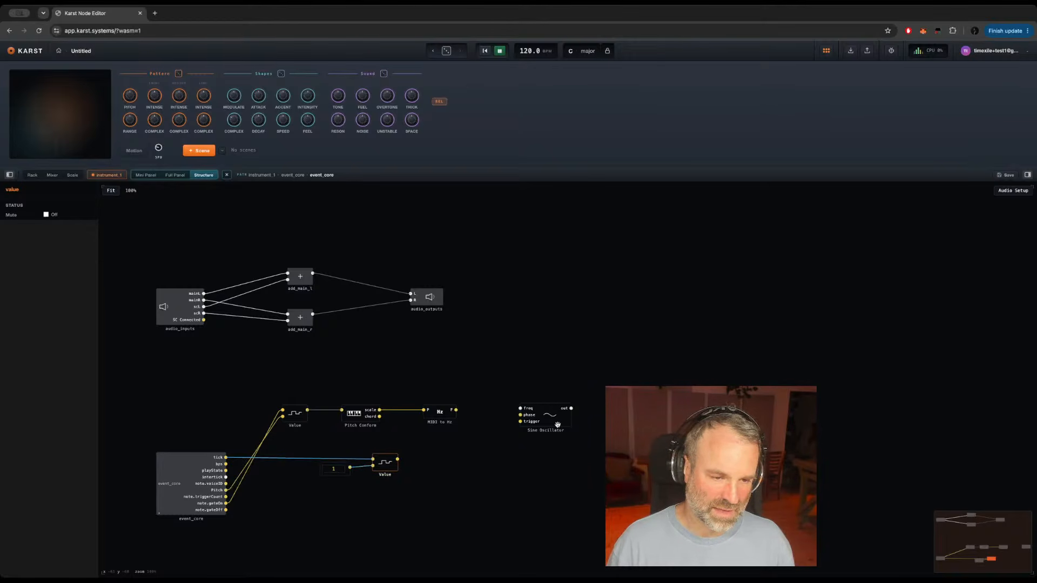
# Step: Nudge the Sine Oscillator slightly closer to MIDI to Hz and add an AD Envelope below it
pyautogui.moveTo(557, 425); pyautogui.dragTo(551, 425)
pyautogui.doubleClick(530, 469)
pyautogui.write('ad')
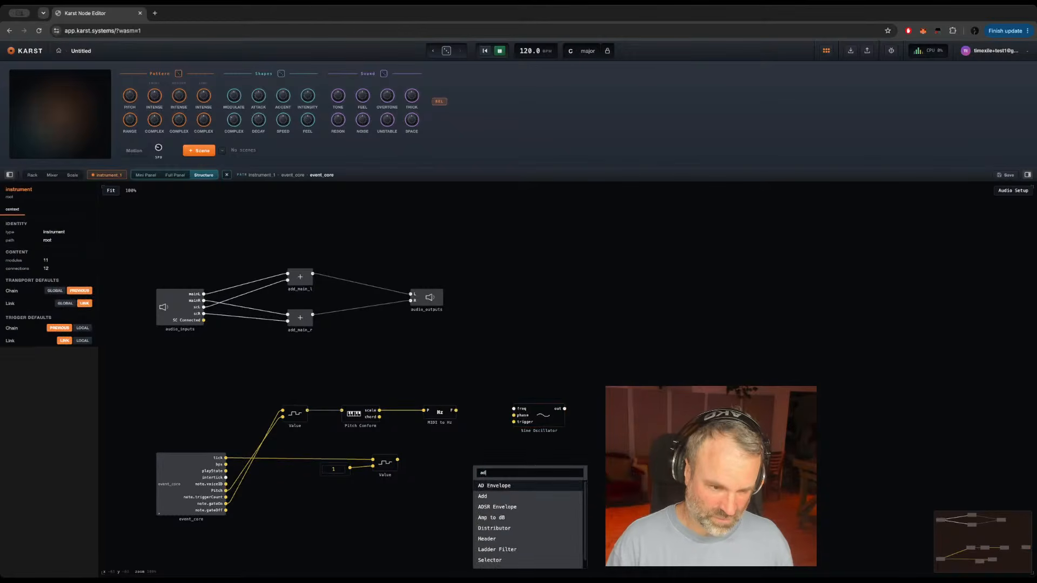
pyautogui.press('Return')
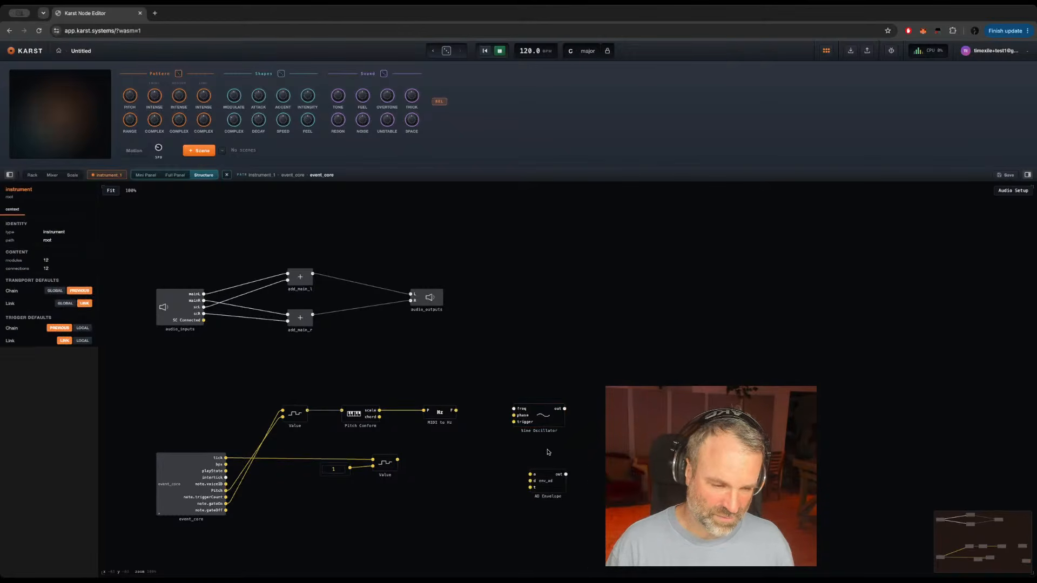
# Step: Add a Multiply module and connect the Sine Oscillator and AD Envelope outputs to its two inputs
pyautogui.doubleClick(583, 419)
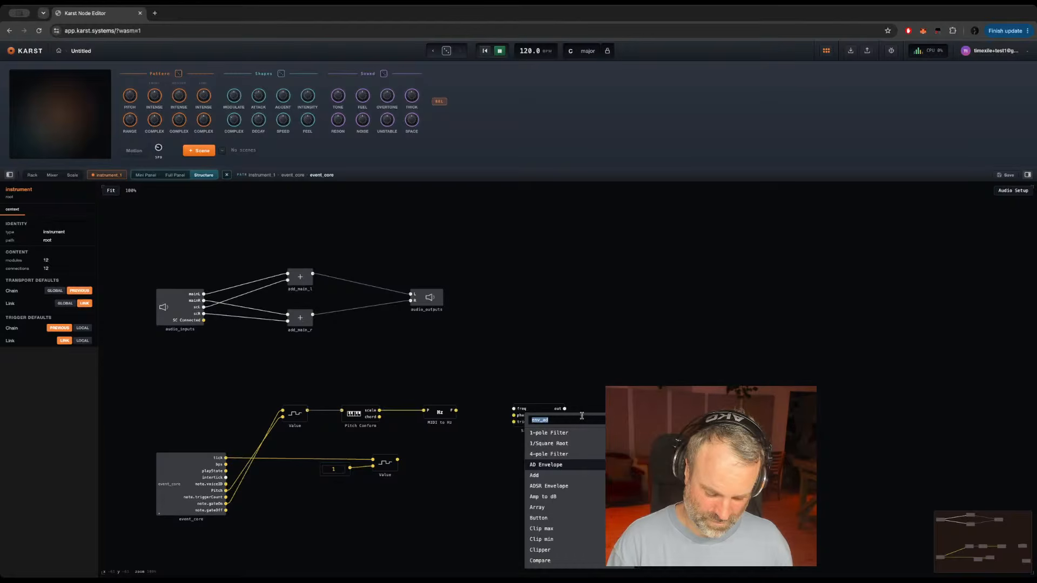
pyautogui.write('m')
pyautogui.press('Return')
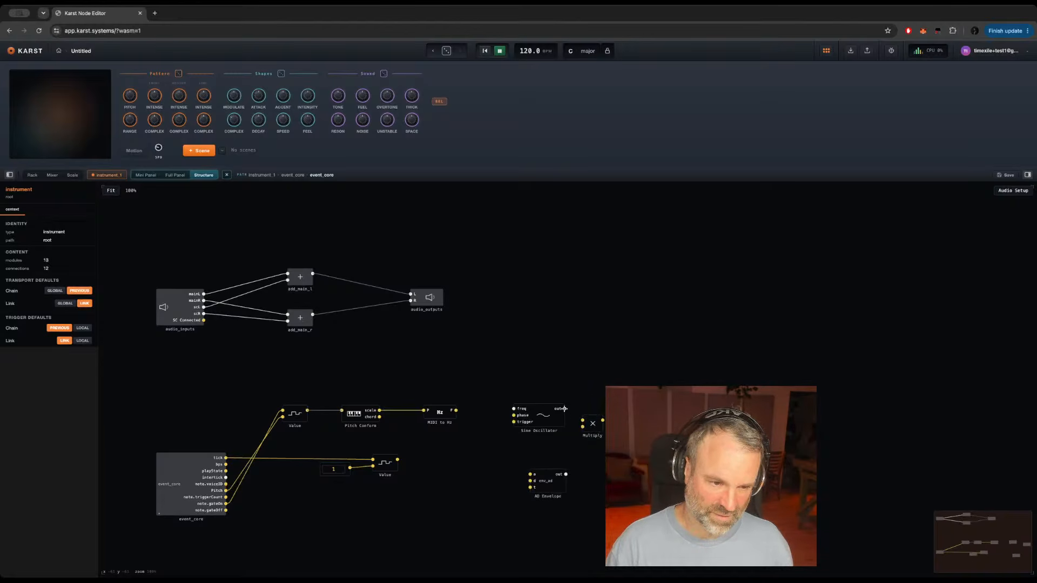
pyautogui.moveTo(564, 408); pyautogui.dragTo(583, 420)
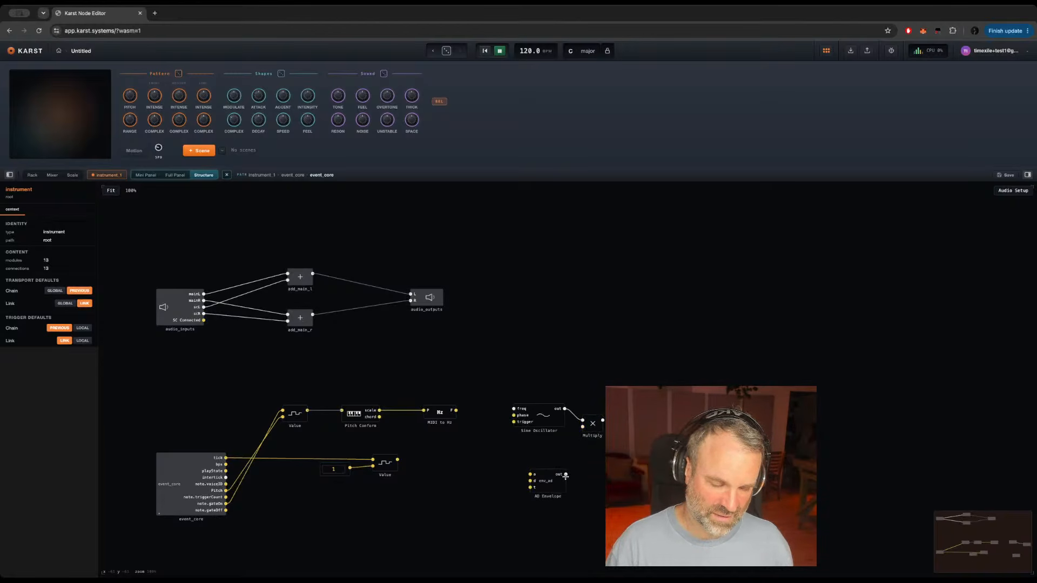
pyautogui.moveTo(571, 463); pyautogui.dragTo(582, 427)
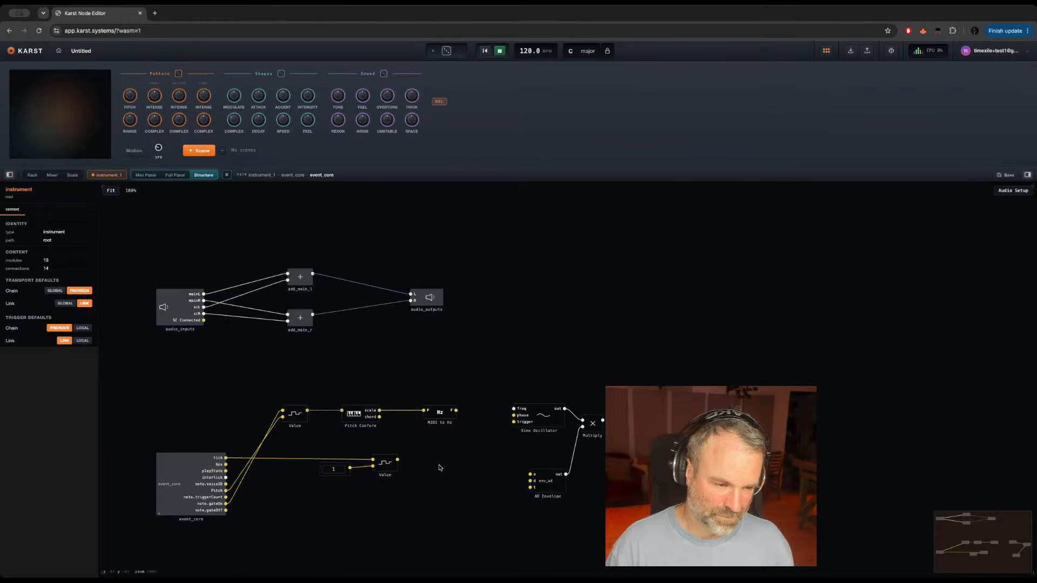
# Step: Connect the lower Value's output to the AD Envelope's t input and Multiply's output to add_main_r's lower input
pyautogui.moveTo(397, 460); pyautogui.dragTo(530, 488)
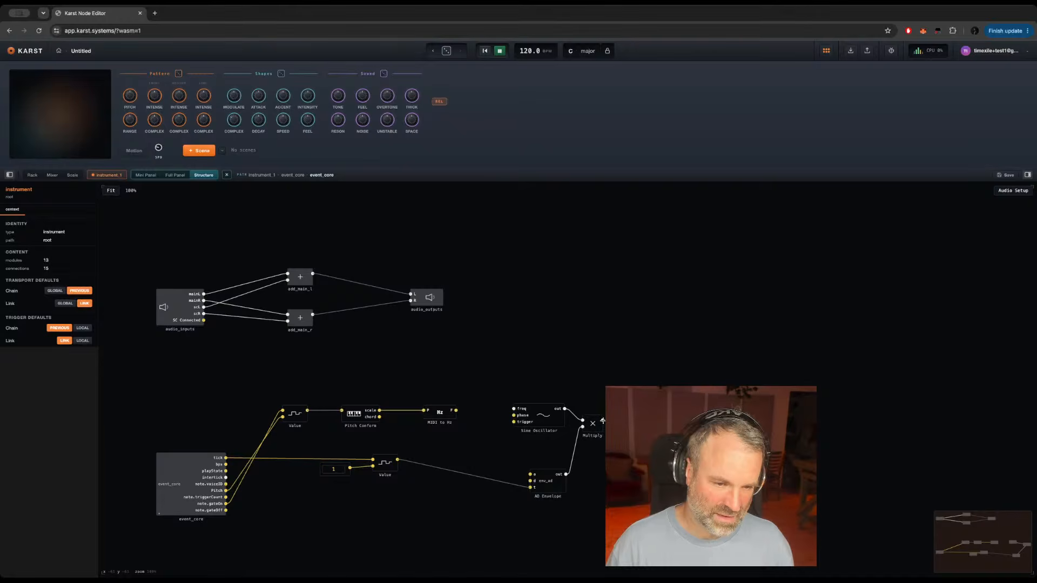
pyautogui.moveTo(602, 420); pyautogui.dragTo(289, 322)
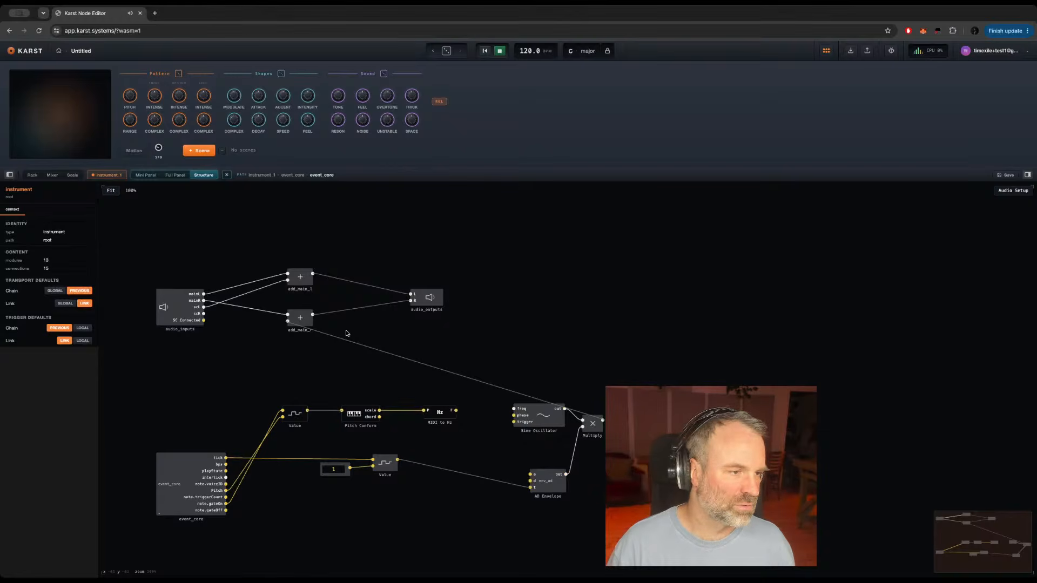
pyautogui.moveTo(576, 414)
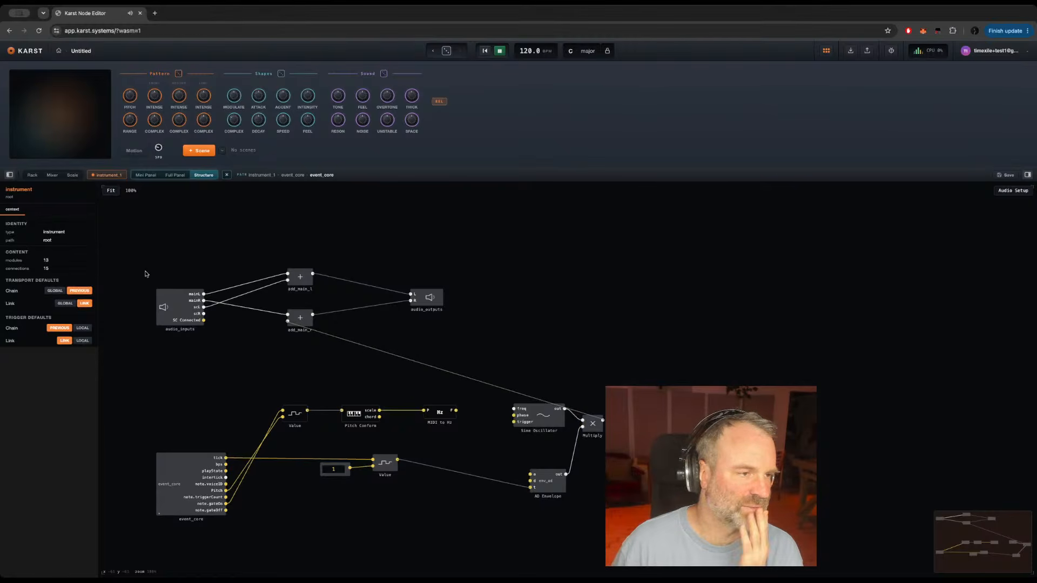
# Step: Try to raise the Main channel's level in the rack and reopen instrument_1's node structure
pyautogui.click(33, 175)
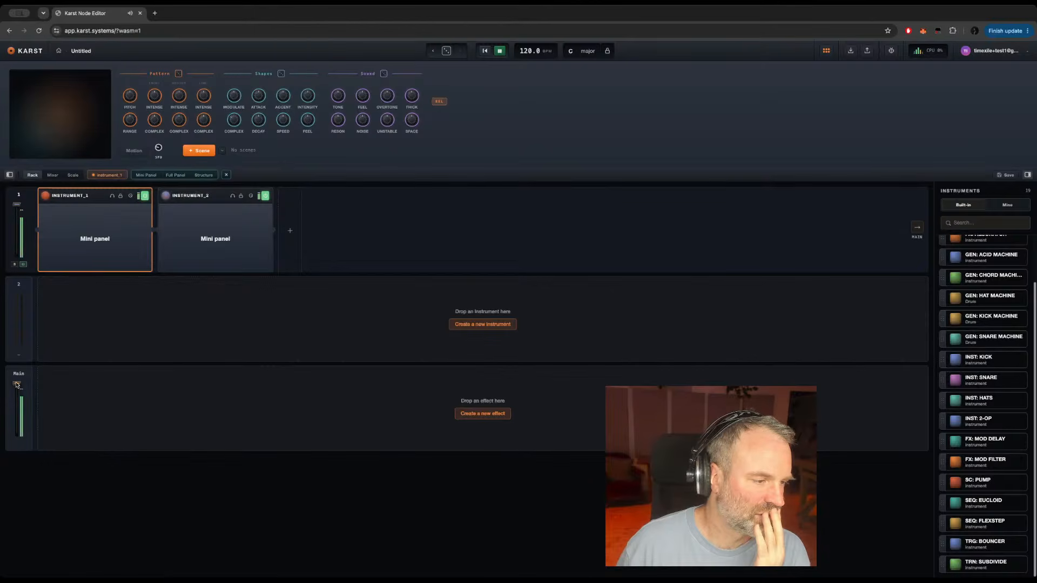
pyautogui.moveTo(16, 384); pyautogui.dragTo(16, 348)
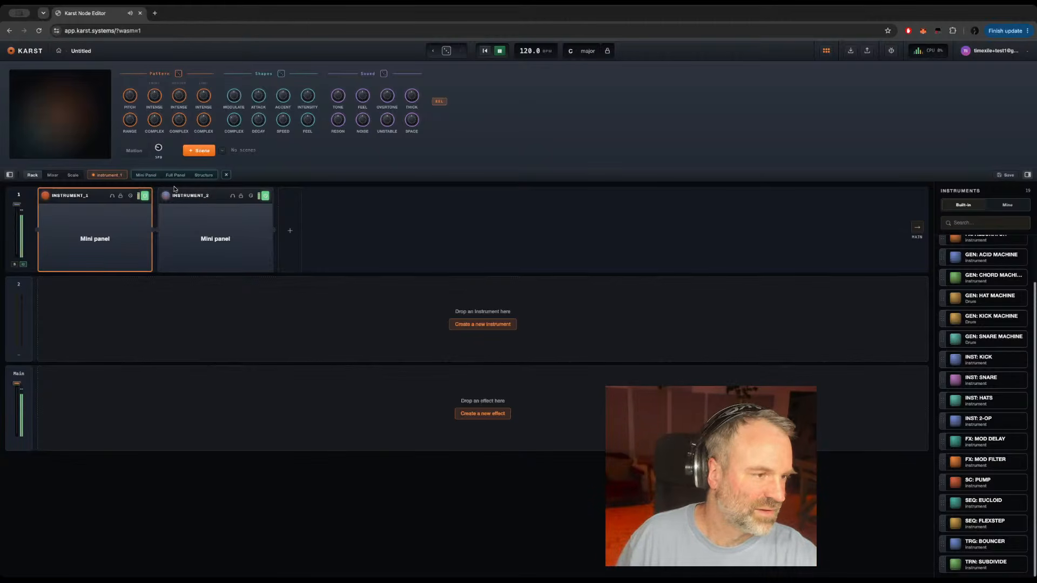
pyautogui.click(61, 197)
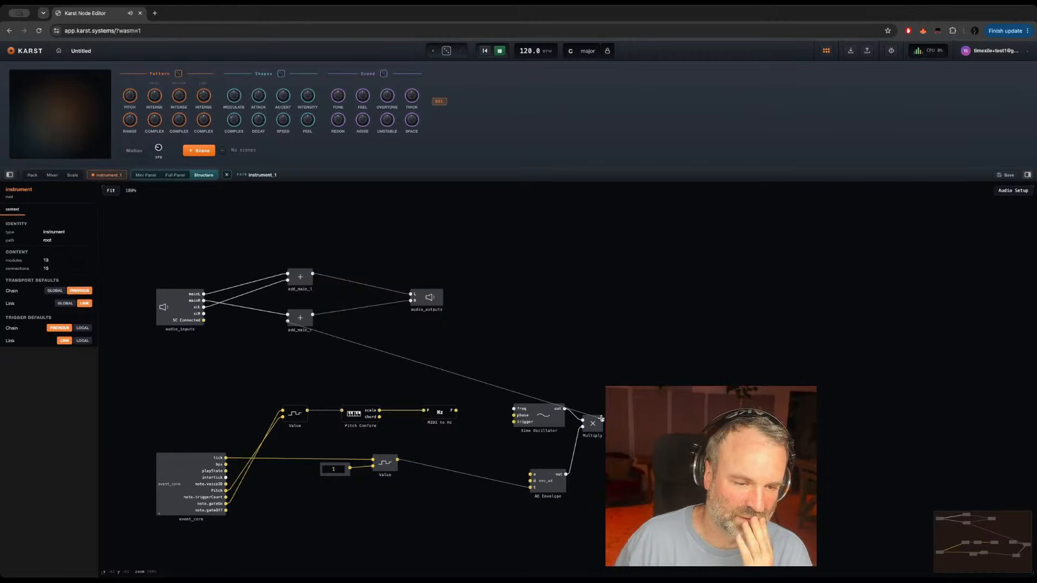
# Step: Route Multiply's output to add_main_l's lower input as well and move the AD Envelope closer to the Sine Oscillator
pyautogui.moveTo(601, 419); pyautogui.dragTo(288, 282)
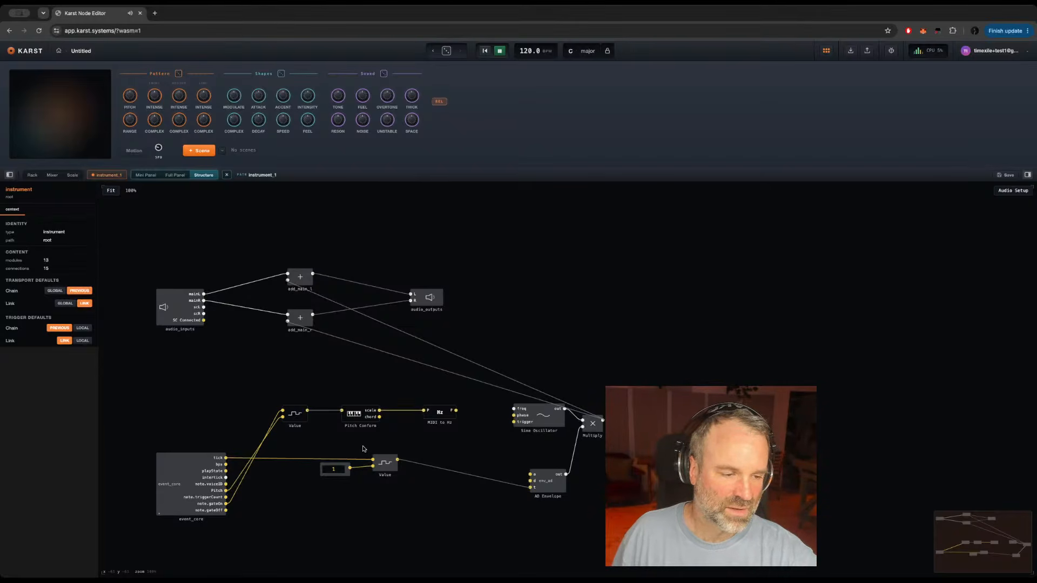
pyautogui.moveTo(302, 459)
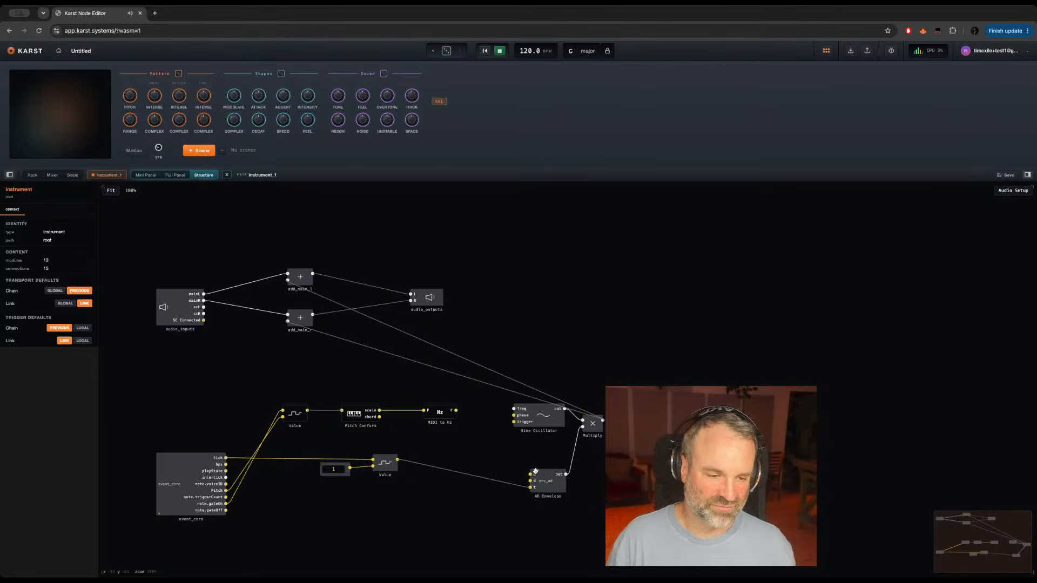
pyautogui.moveTo(545, 484); pyautogui.dragTo(546, 462)
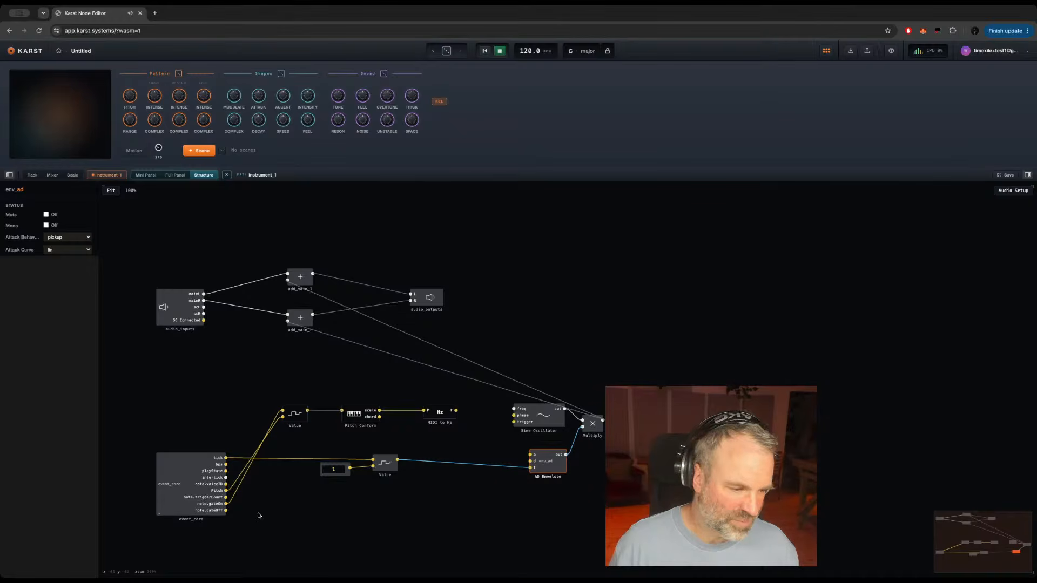
# Step: Feed the lower Value's upper input from note.gateOn instead of tick and check the wiring inside event_core
pyautogui.moveTo(225, 503); pyautogui.dragTo(374, 459)
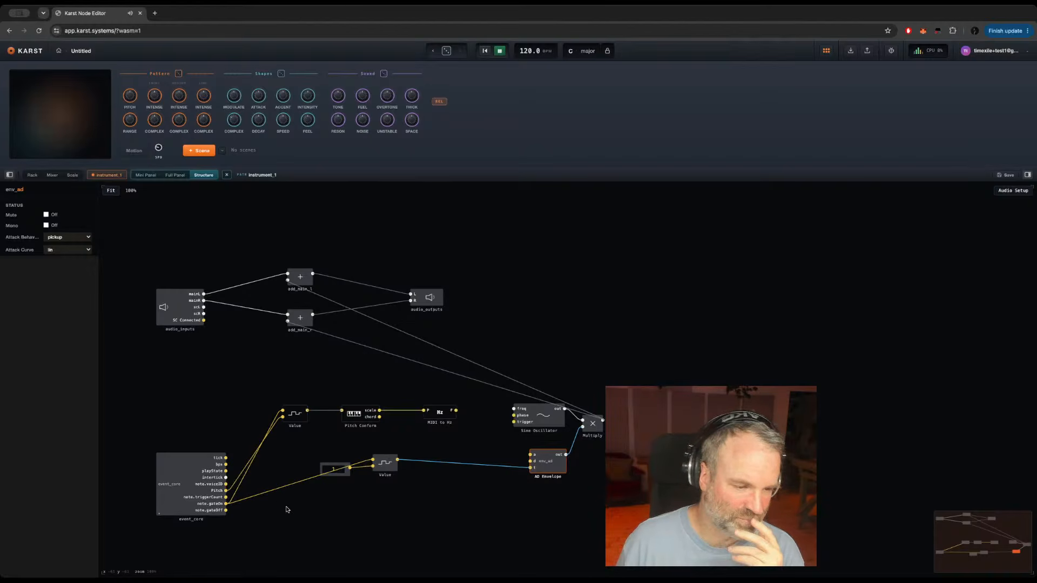
pyautogui.doubleClick(165, 484)
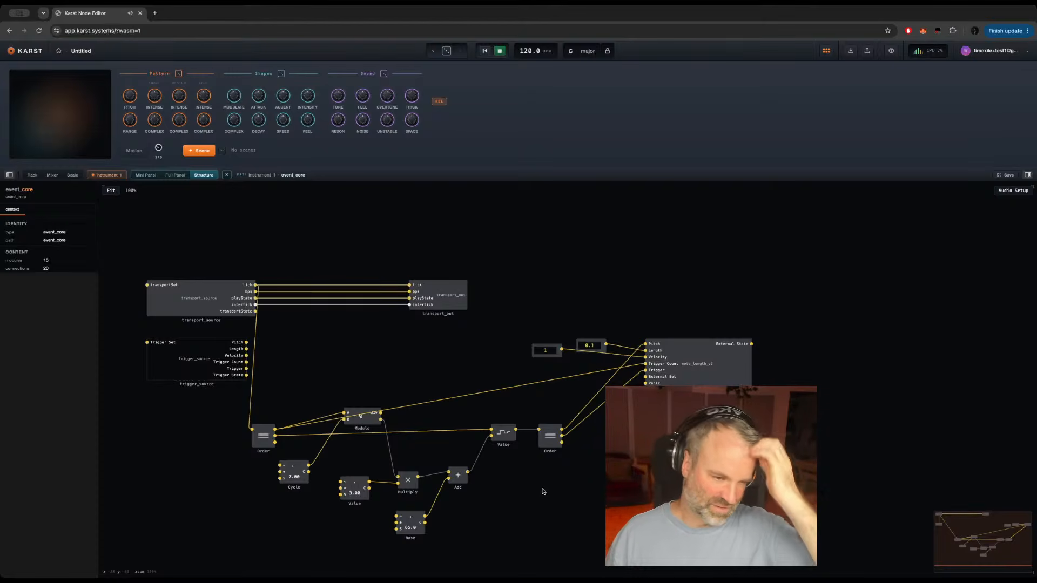
pyautogui.doubleClick(558, 482)
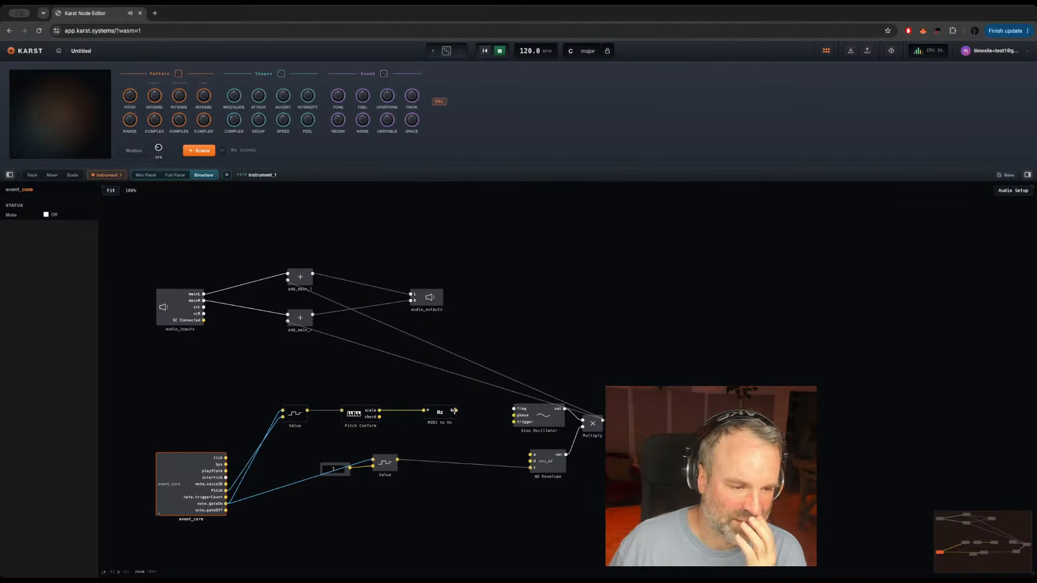
# Step: Connect MIDI to Hz's output to the Sine Oscillator's freq input and reopen event_core
pyautogui.moveTo(454, 410); pyautogui.dragTo(513, 409)
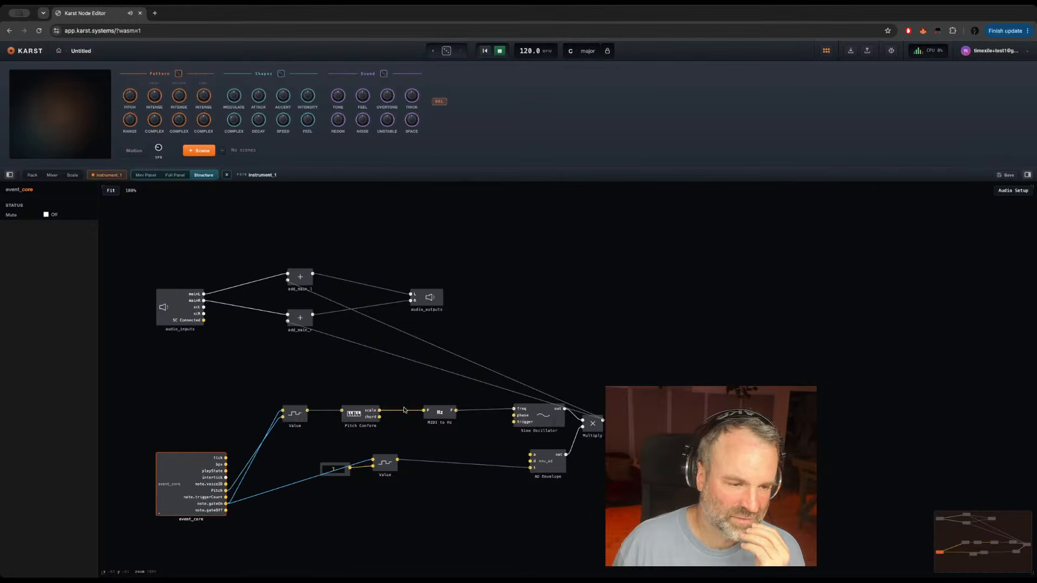
pyautogui.click(357, 416)
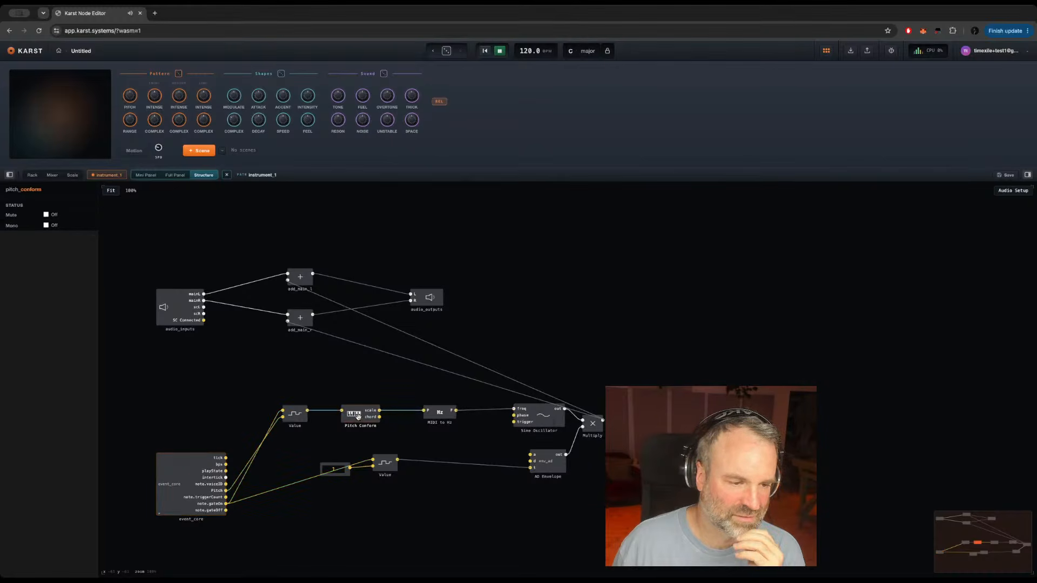
pyautogui.doubleClick(173, 485)
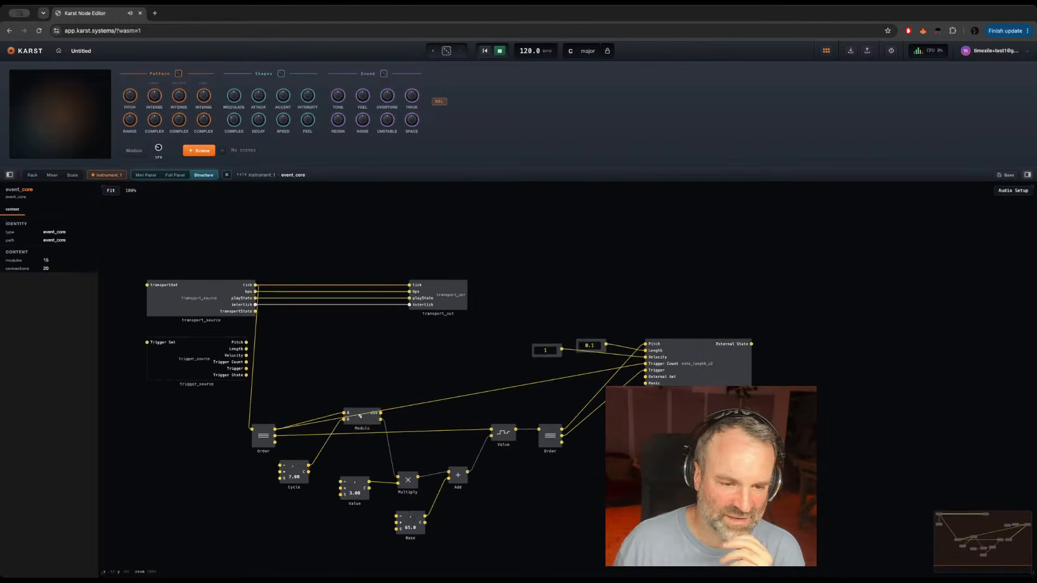
# Step: Return to instrument_1's structure, shift the AD Envelope slightly beneath the Sine Oscillator and reopen event_core
pyautogui.press('Escape')
pyautogui.moveTo(547, 464); pyautogui.dragTo(537, 455)
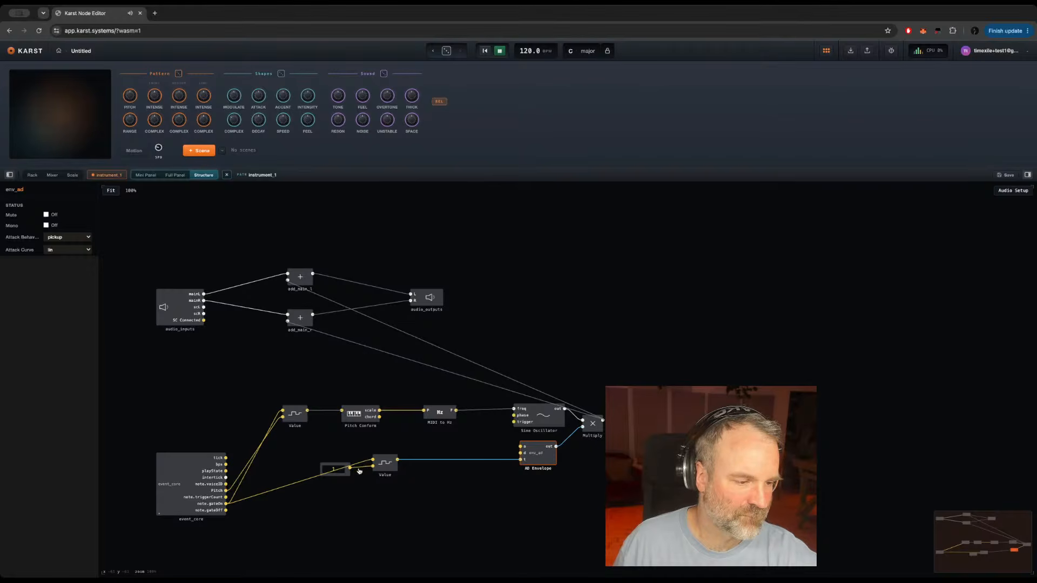
pyautogui.doubleClick(172, 483)
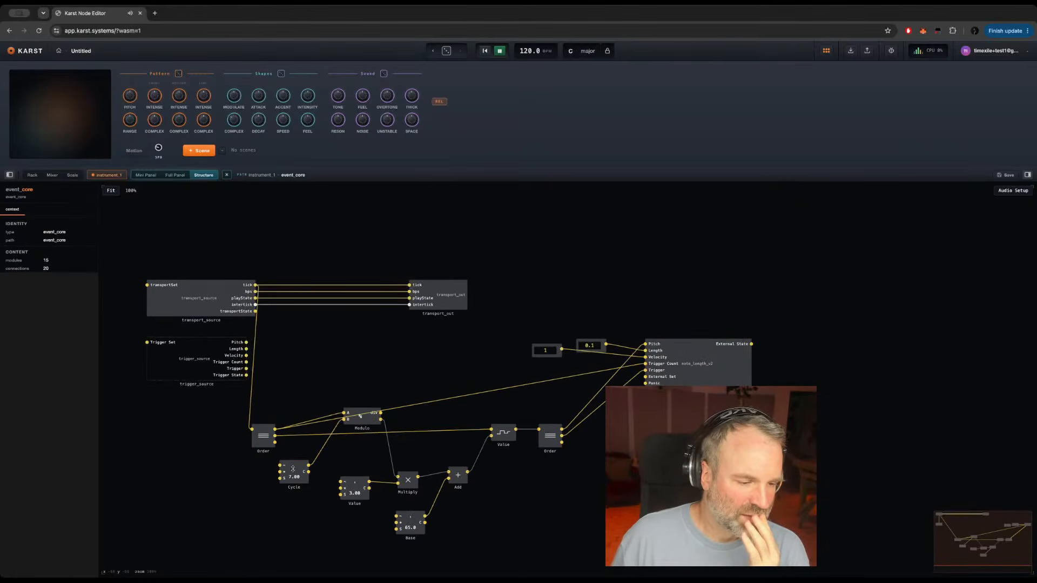
# Step: Set Cycle to 4.00, Value to 4.30 and Base to 54.1 in event_core
pyautogui.moveTo(293, 469); pyautogui.dragTo(292, 485)
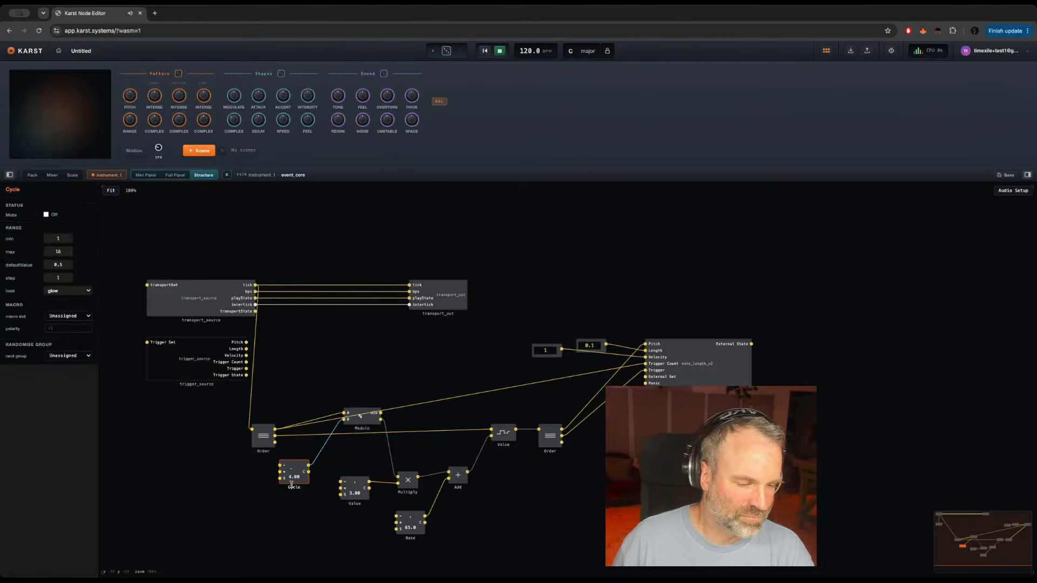
pyautogui.moveTo(355, 488); pyautogui.dragTo(349, 460)
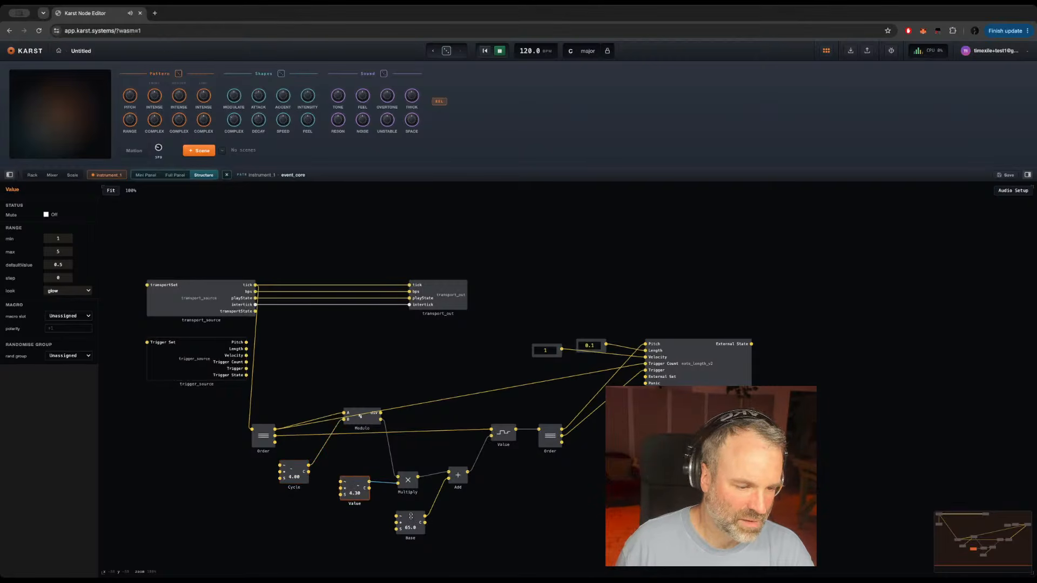
pyautogui.moveTo(410, 517); pyautogui.dragTo(480, 523)
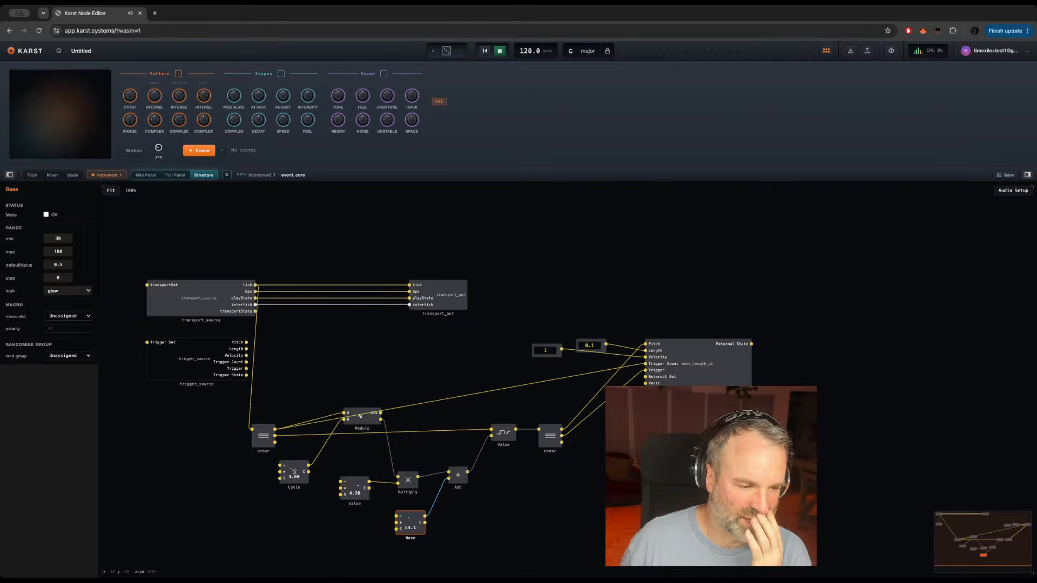
# Step: Vary Cycle and bring it back to 4.00, raise Value to 5.00 and readjust Base
pyautogui.moveTo(293, 472); pyautogui.dragTo(293, 459)
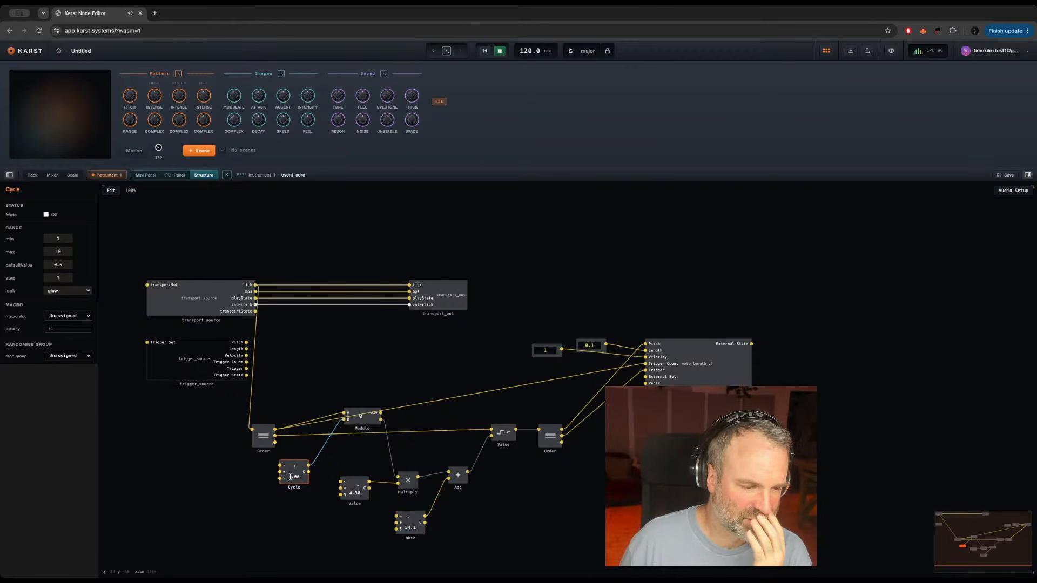
pyautogui.moveTo(294, 470); pyautogui.dragTo(288, 485)
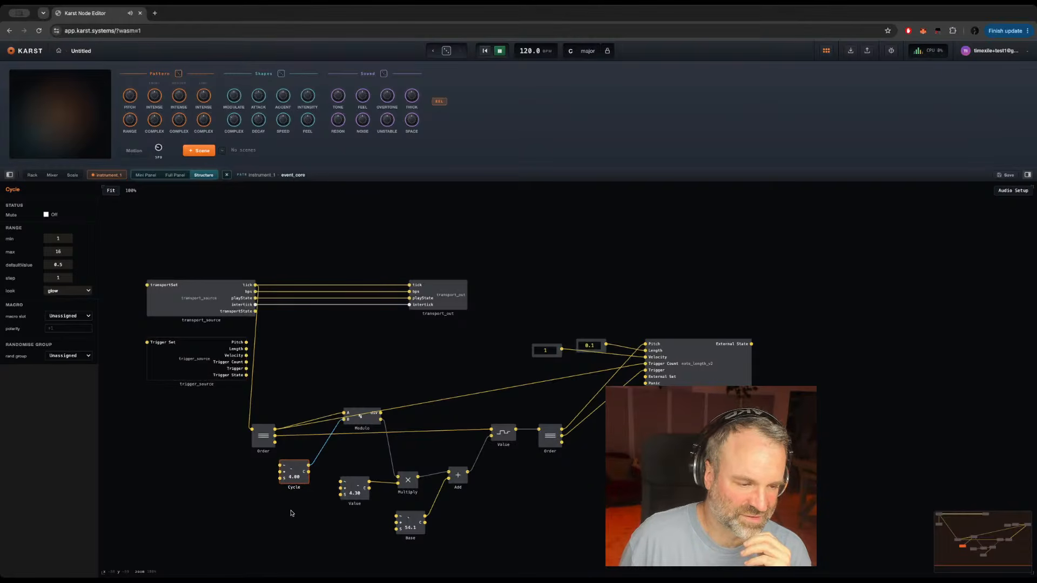
pyautogui.click(355, 487)
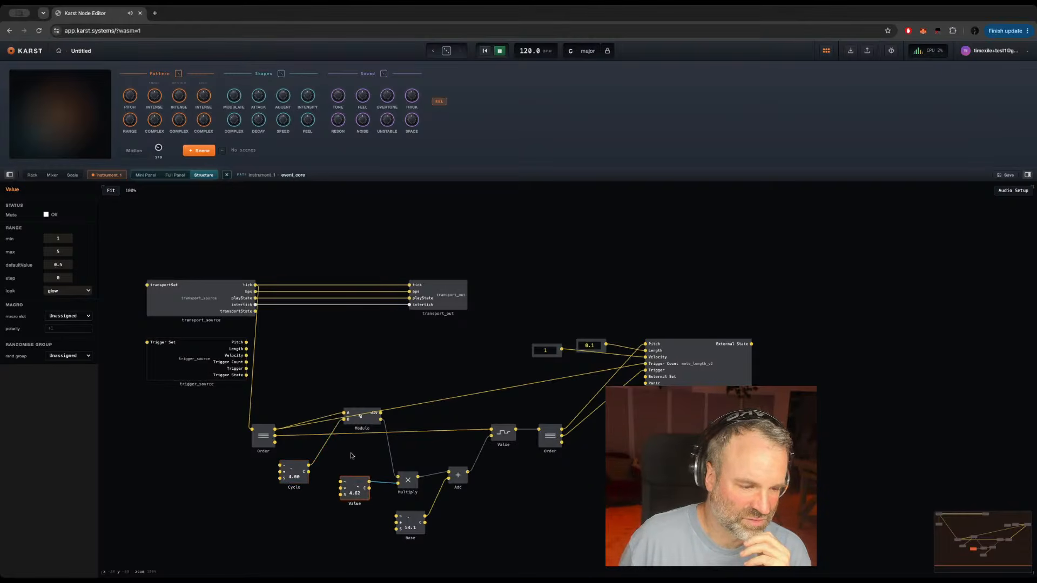
pyautogui.moveTo(353, 468); pyautogui.dragTo(361, 403)
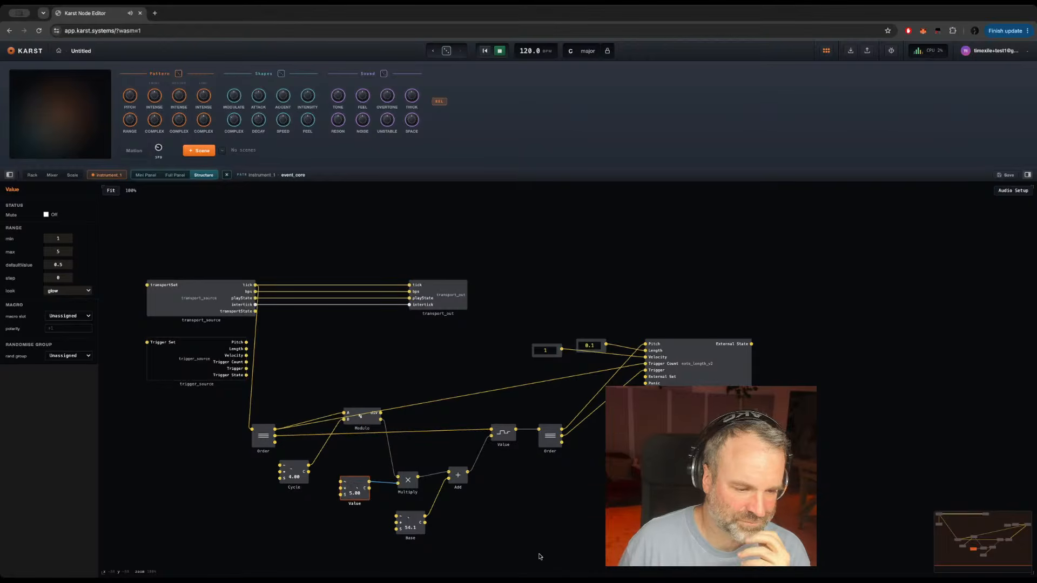
pyautogui.moveTo(413, 518)
pyautogui.mouseDown()
pyautogui.moveTo(419, 463)
pyautogui.moveTo(405, 524)
pyautogui.mouseUp()
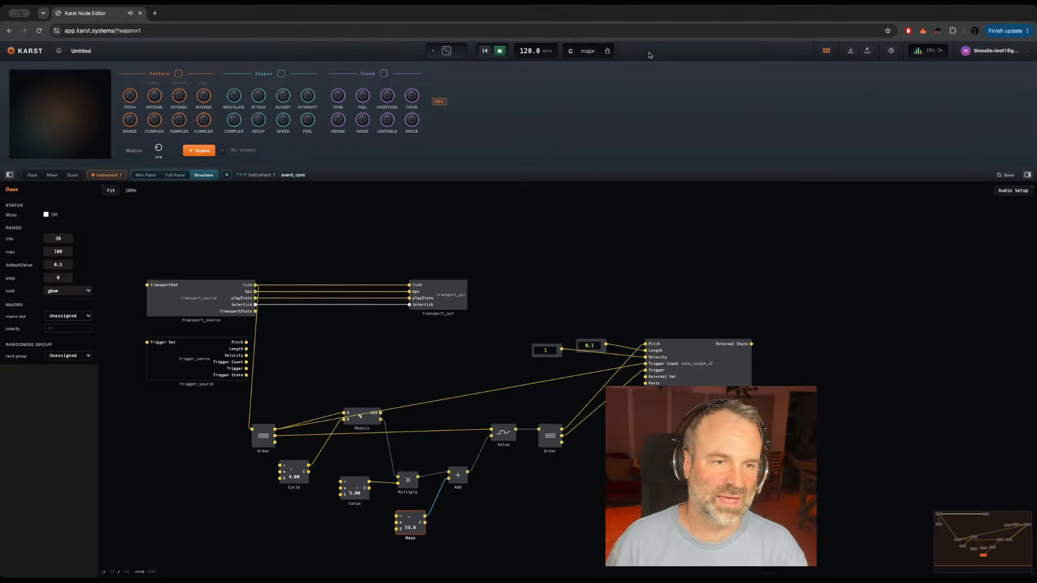
# Step: Try C# as the scale root, return it to C and select Pitch Conform in instrument_1's structure
pyautogui.click(584, 52)
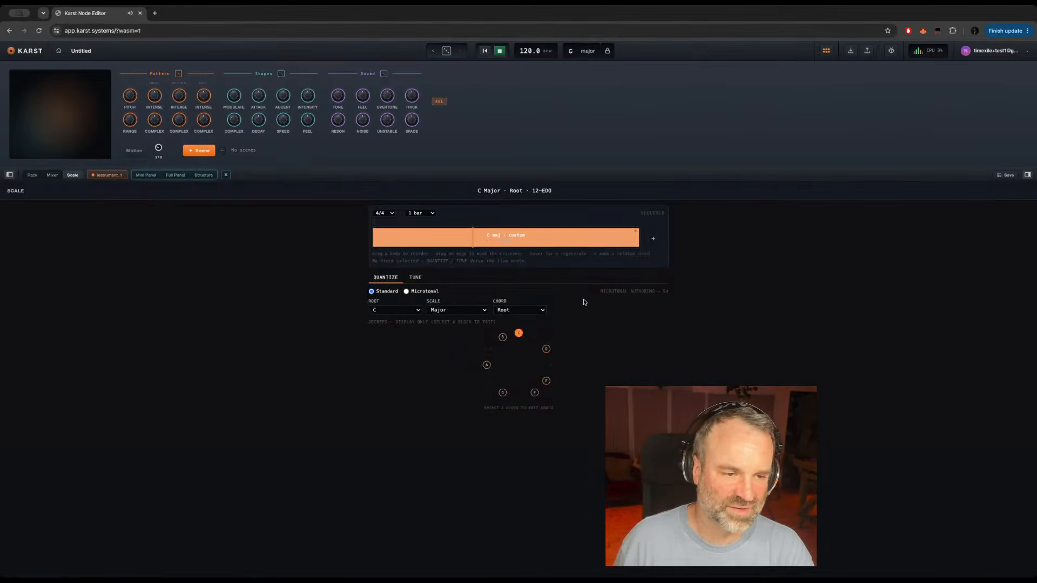
pyautogui.click(419, 311)
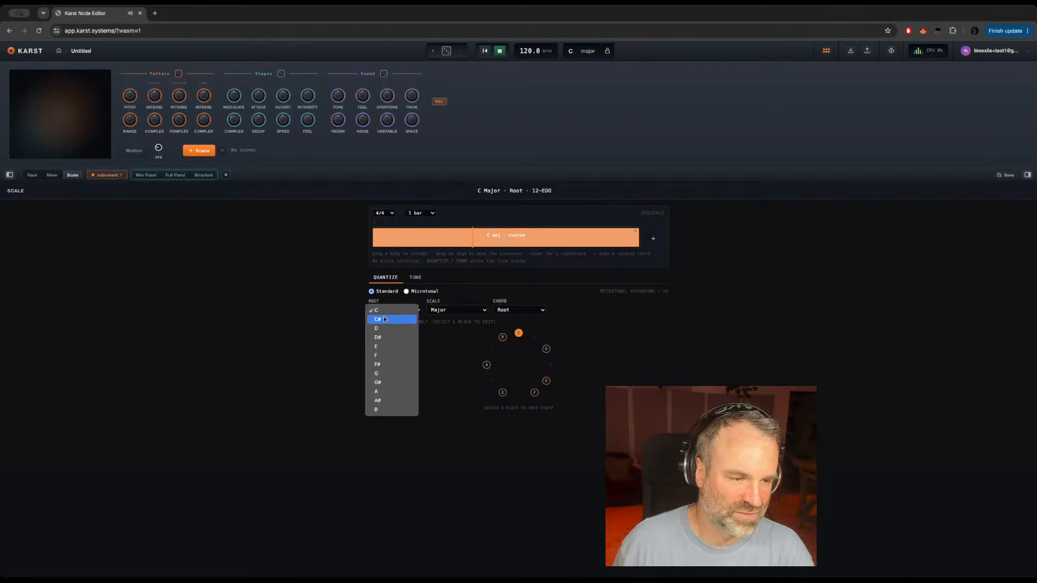
pyautogui.click(384, 319)
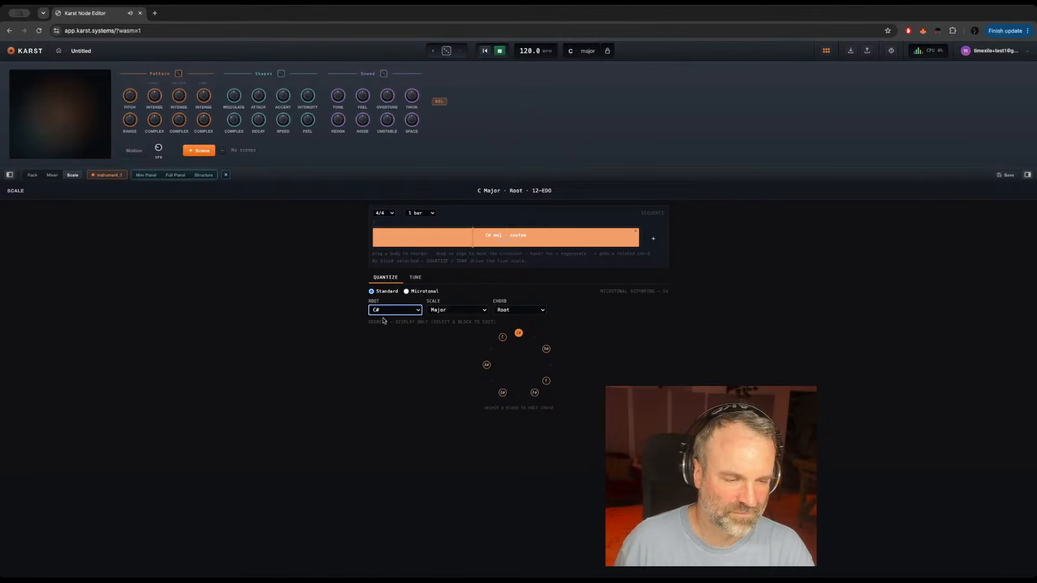
pyautogui.click(418, 313)
pyautogui.click(418, 313)
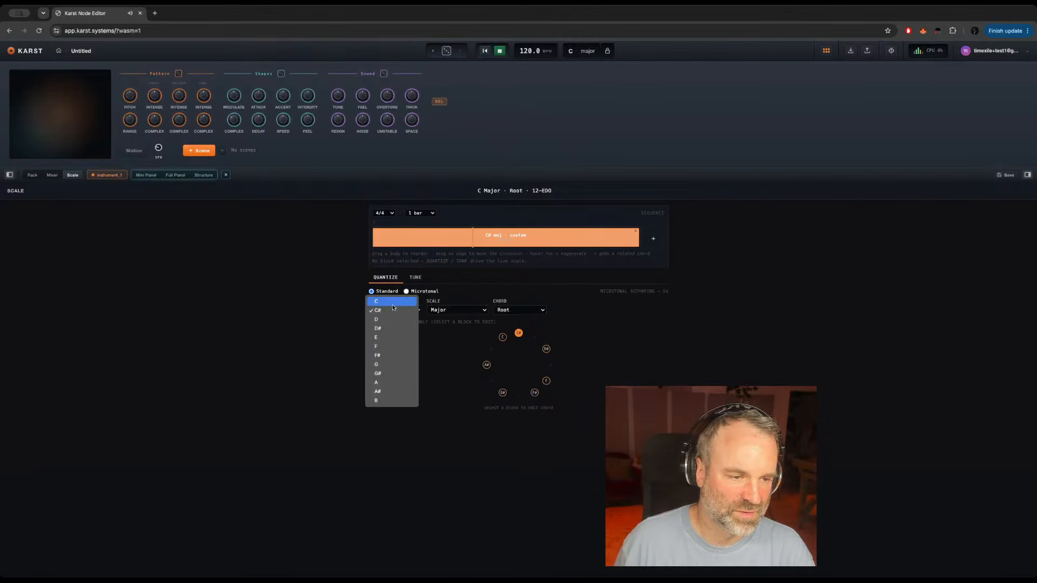
pyautogui.click(384, 300)
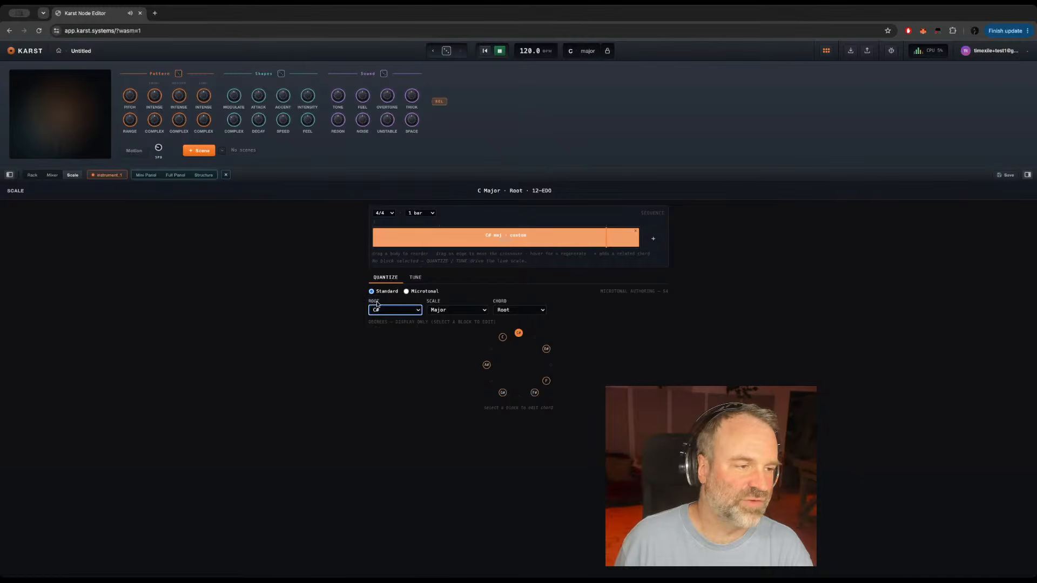
pyautogui.click(204, 175)
pyautogui.click(358, 416)
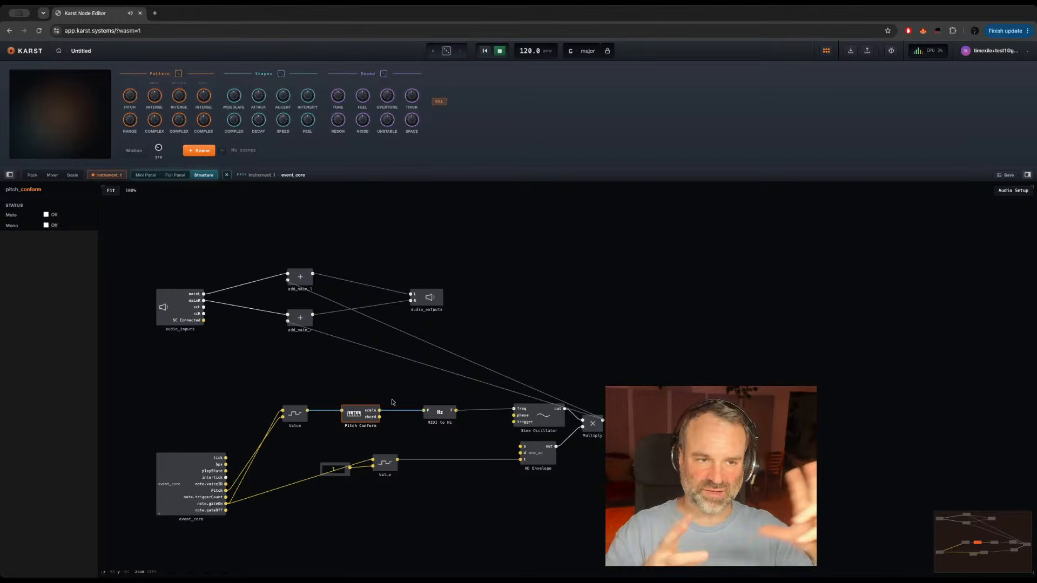
# Step: Add a second block to the scale sequence and set the sequence length to 4 bars
pyautogui.click(586, 51)
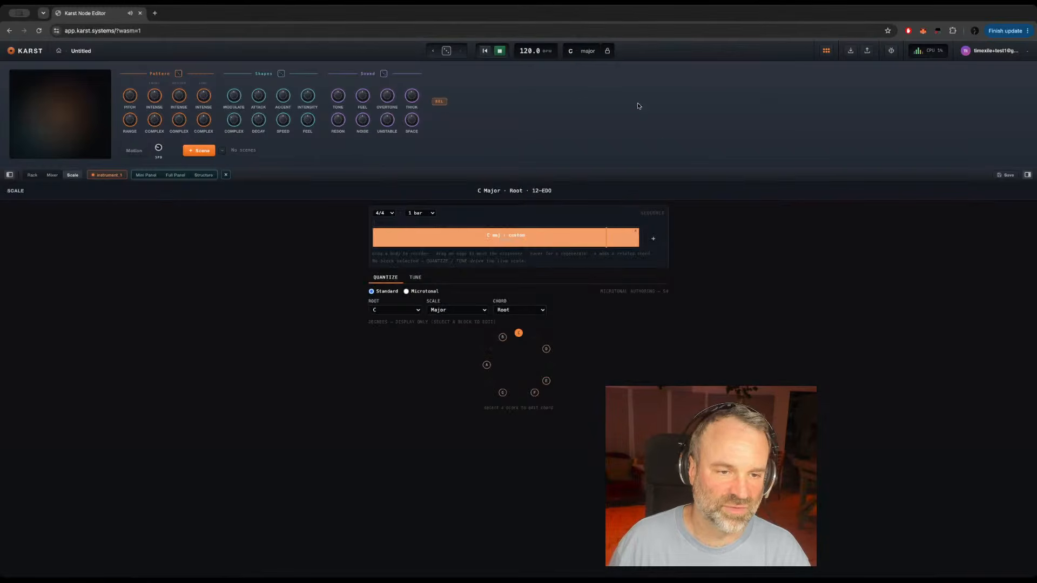
pyautogui.click(654, 240)
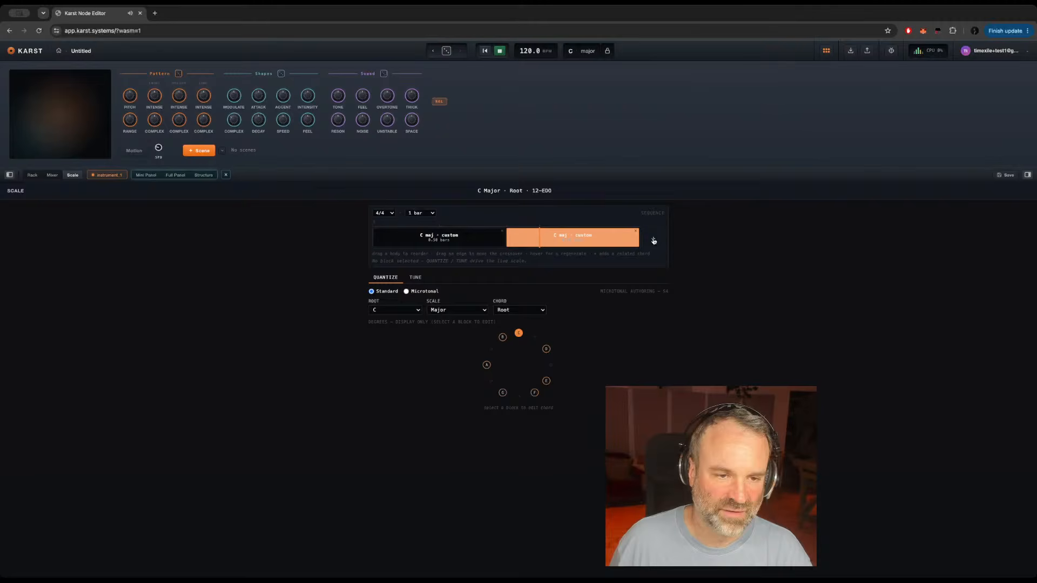
pyautogui.click(431, 212)
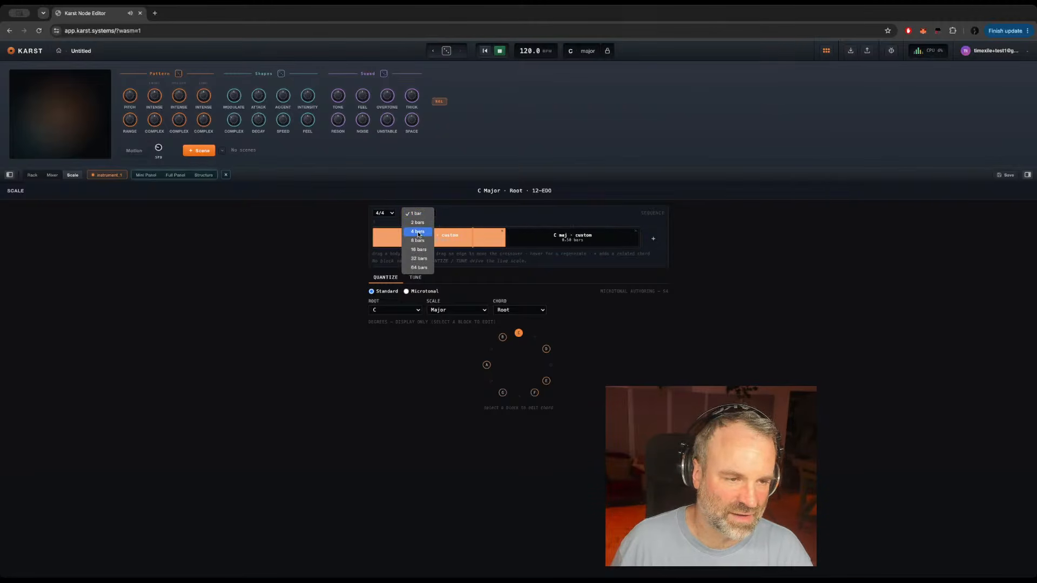
pyautogui.click(417, 233)
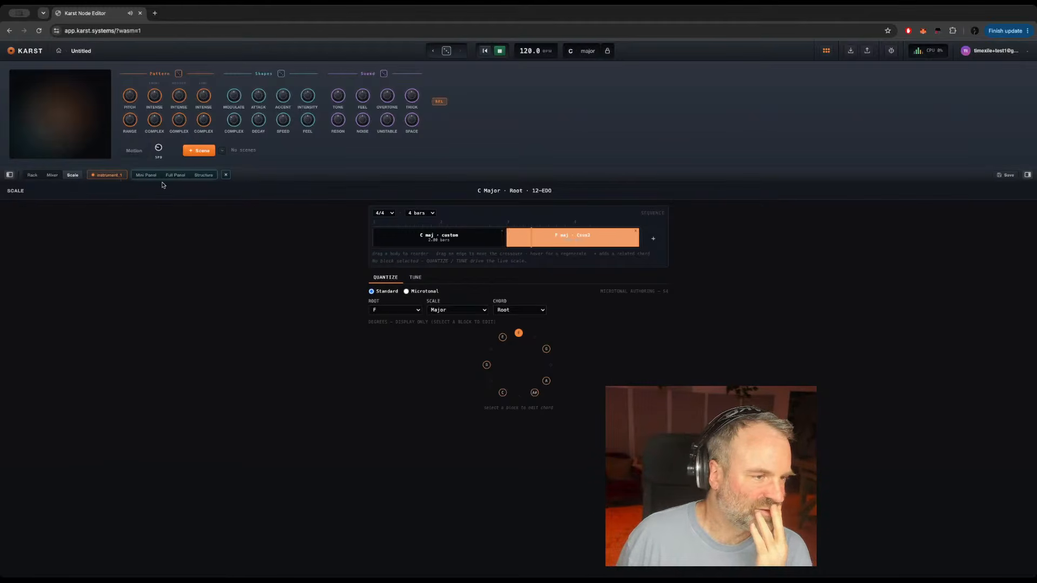
# Step: Open instrument_1's mini panel for editing, with a brief look at its full panel
pyautogui.click(201, 176)
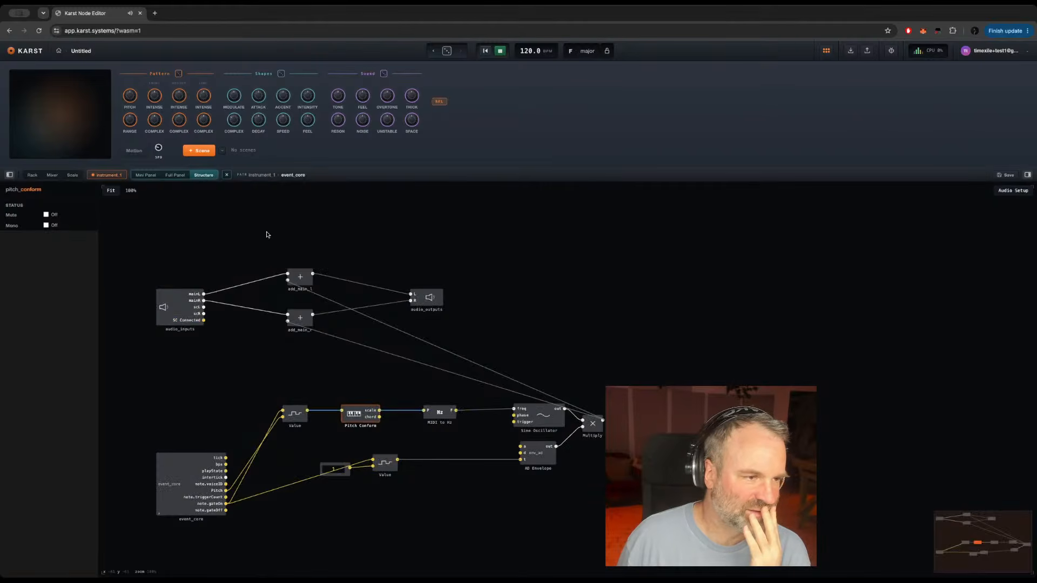
pyautogui.click(201, 220)
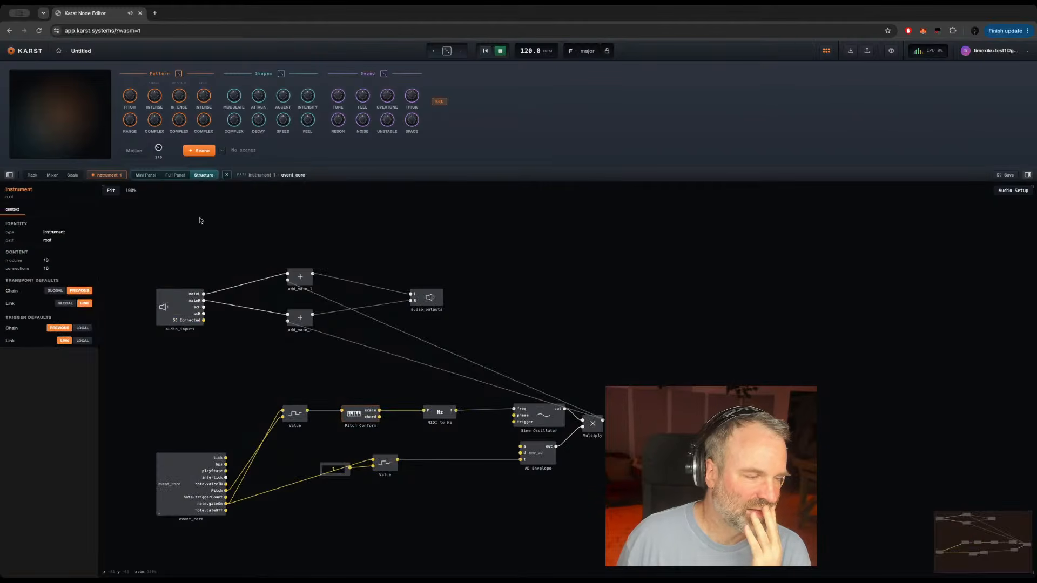
pyautogui.click(143, 175)
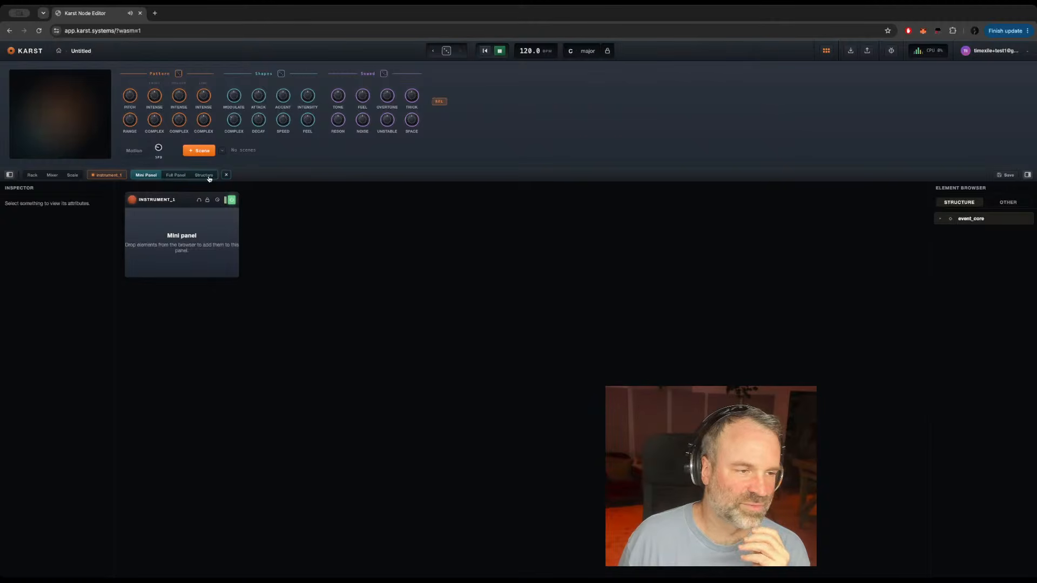
pyautogui.click(181, 204)
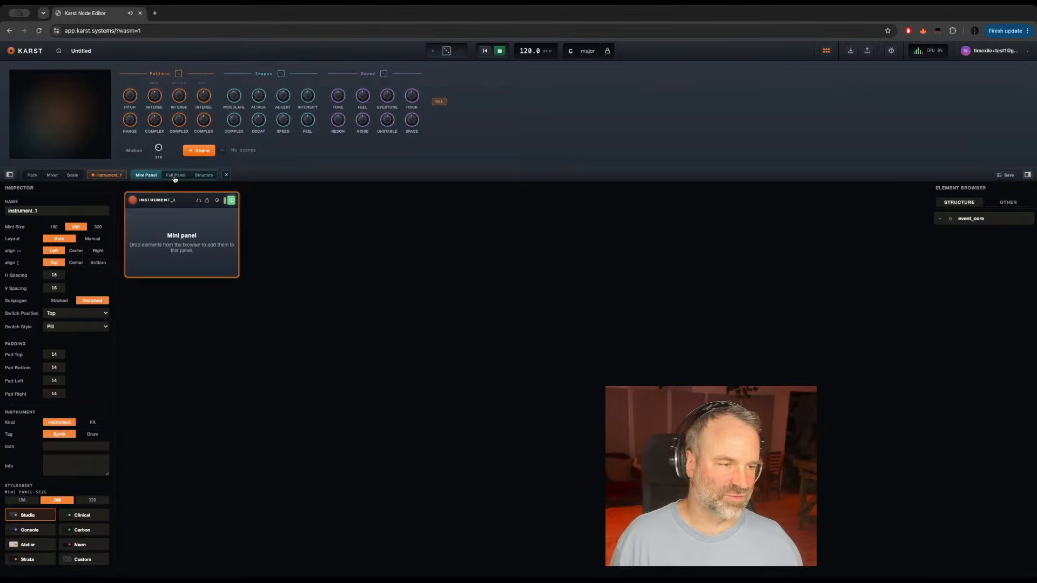
pyautogui.click(175, 176)
pyautogui.click(146, 176)
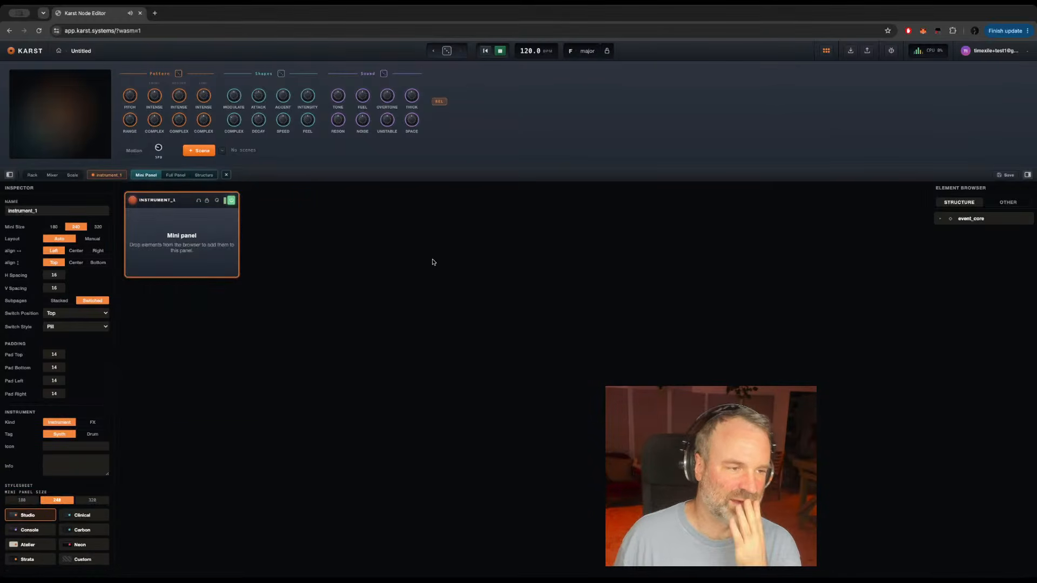
# Step: Place event_core's Cycle, Base and Value controls on instrument_1's mini panel in that order
pyautogui.click(939, 218)
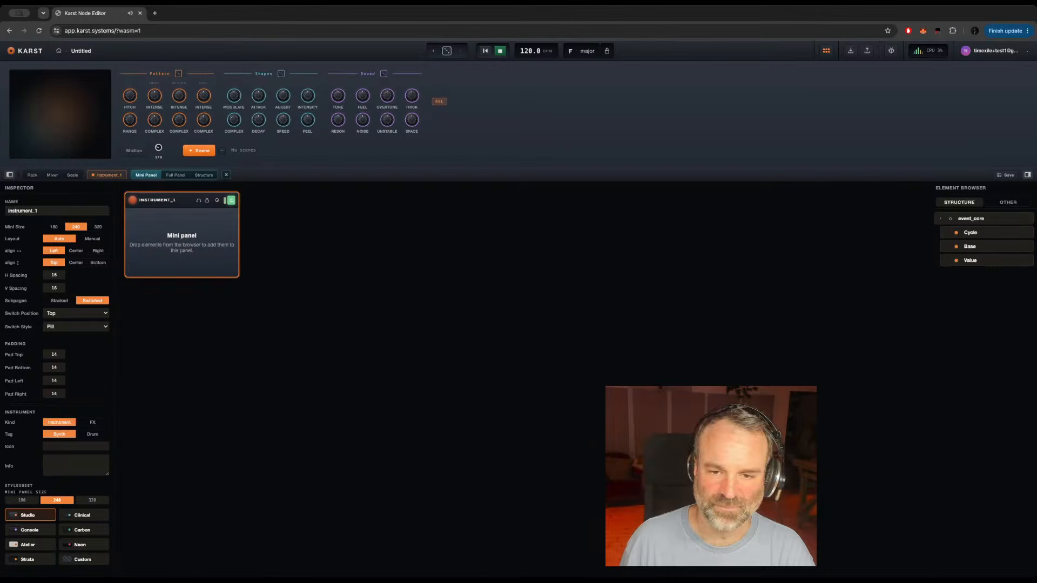
pyautogui.moveTo(975, 234); pyautogui.dragTo(172, 224)
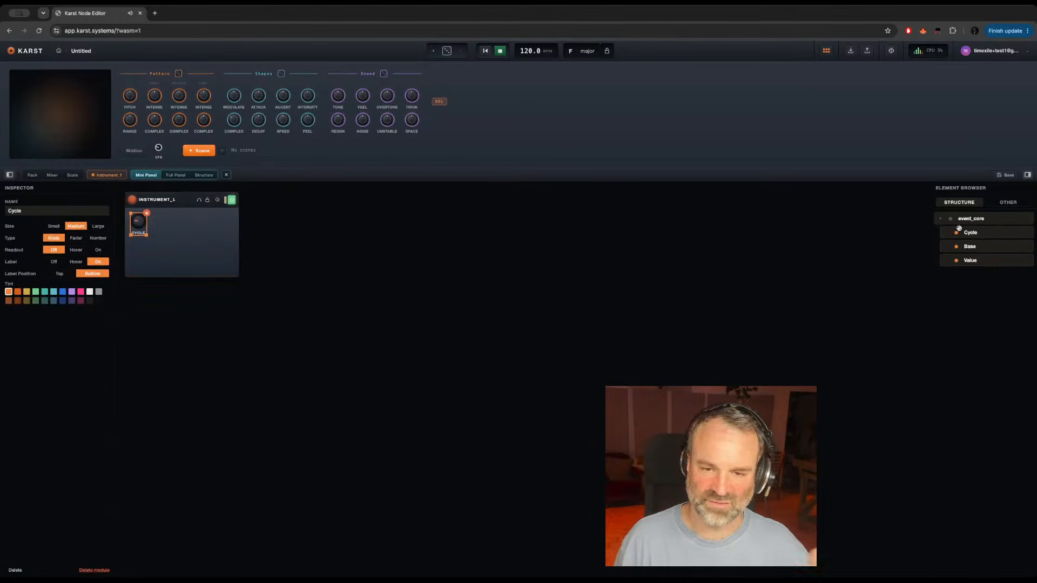
pyautogui.moveTo(970, 246); pyautogui.dragTo(181, 223)
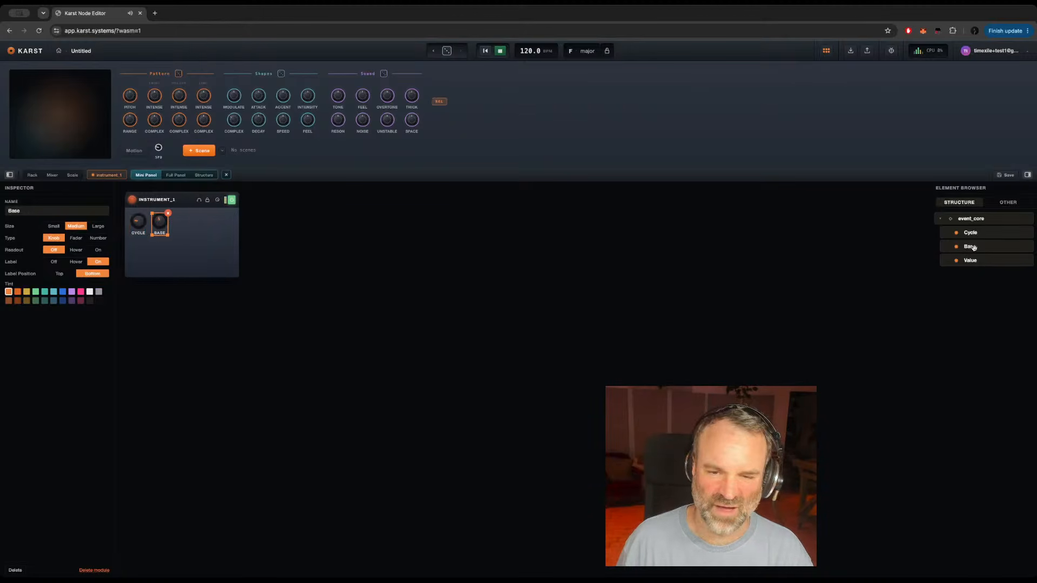
pyautogui.moveTo(970, 261); pyautogui.dragTo(185, 226)
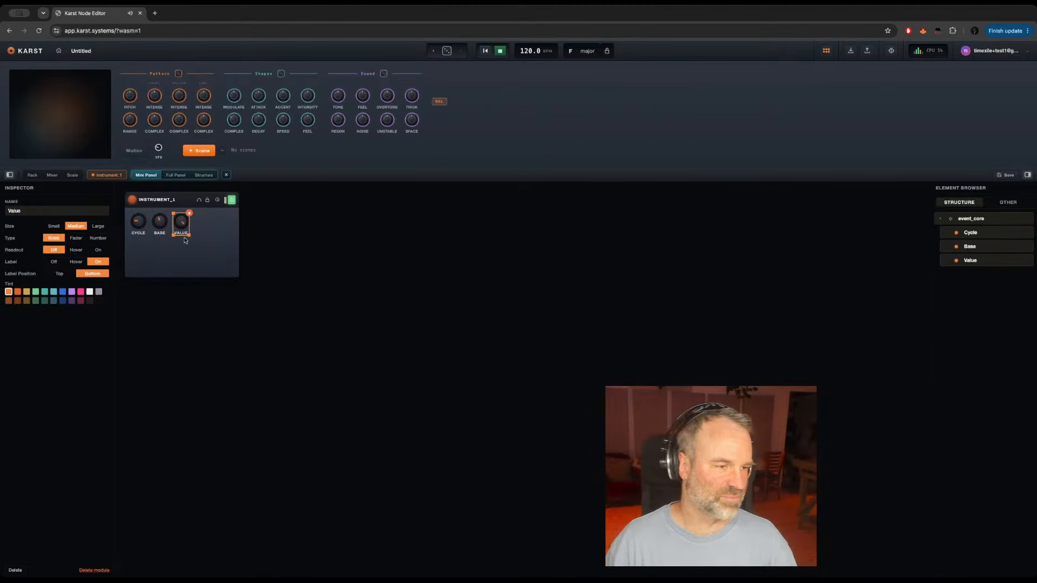
pyautogui.click(185, 250)
# Step: Check instrument_1 in the rack, reopen its mini panel and switch the Label setting of Cycle and Base to Off and back to On
pyautogui.click(31, 175)
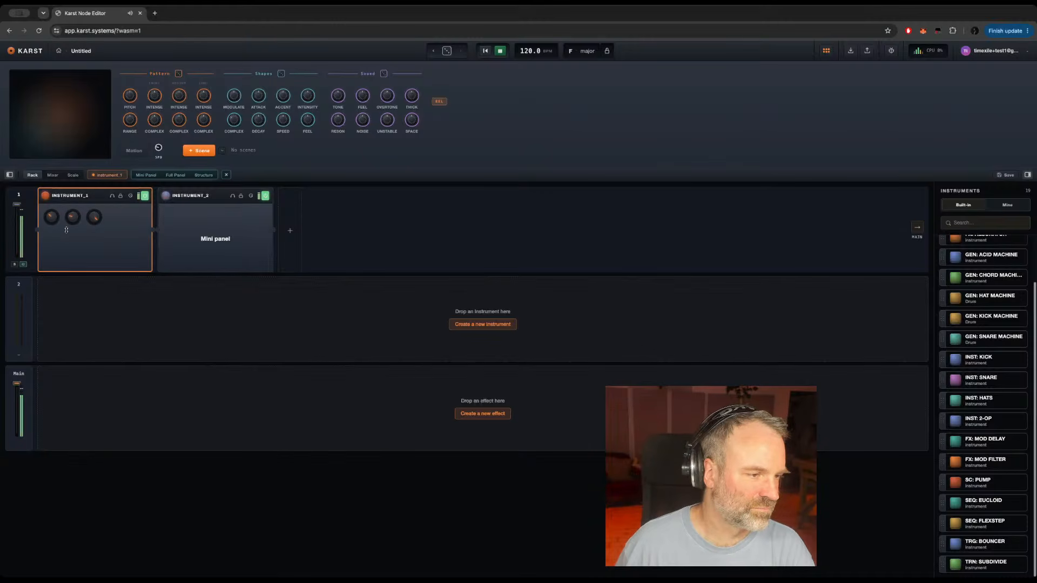
pyautogui.click(142, 177)
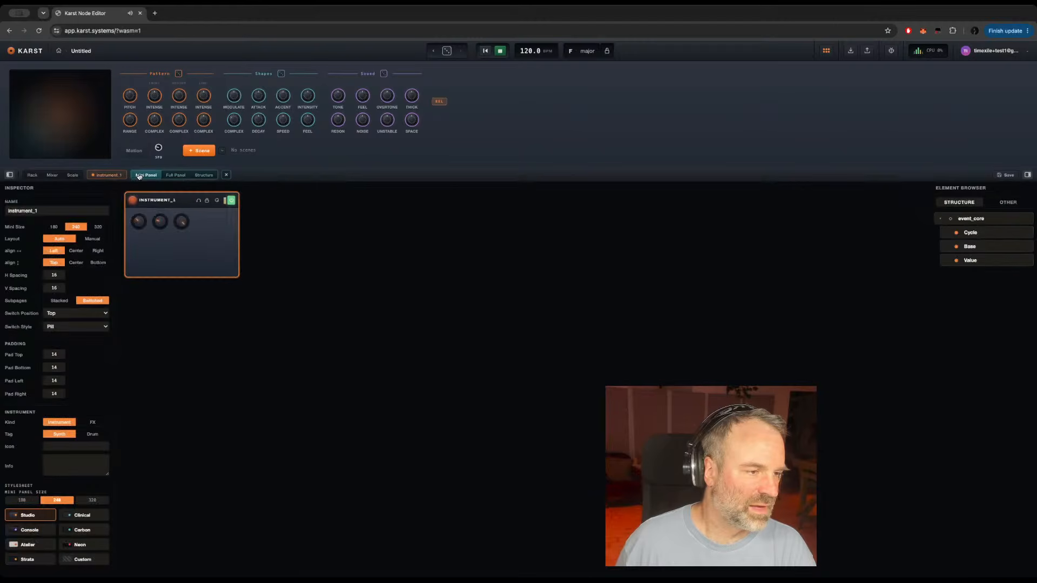
pyautogui.click(139, 222)
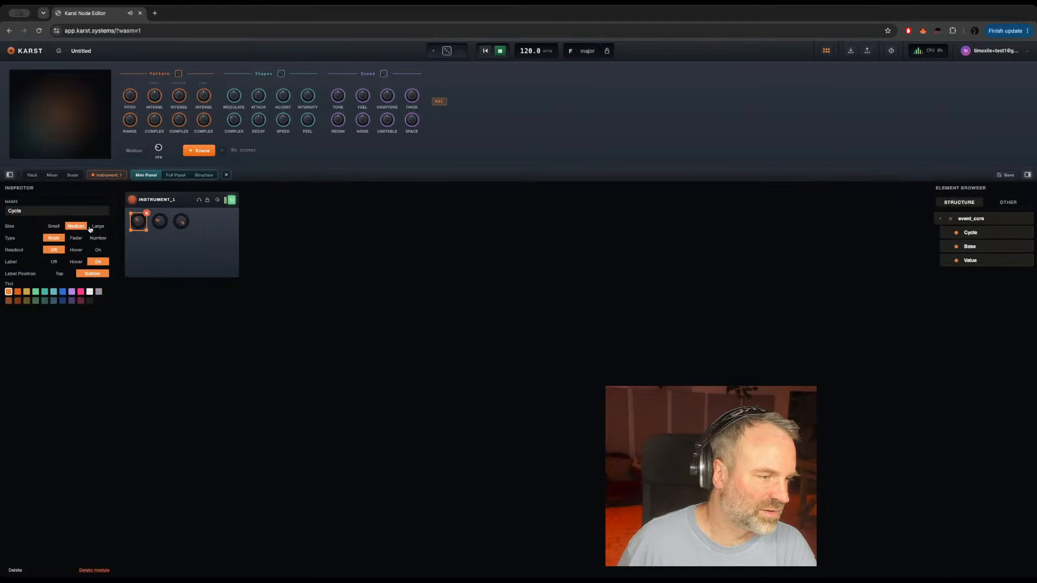
pyautogui.click(54, 261)
pyautogui.click(100, 262)
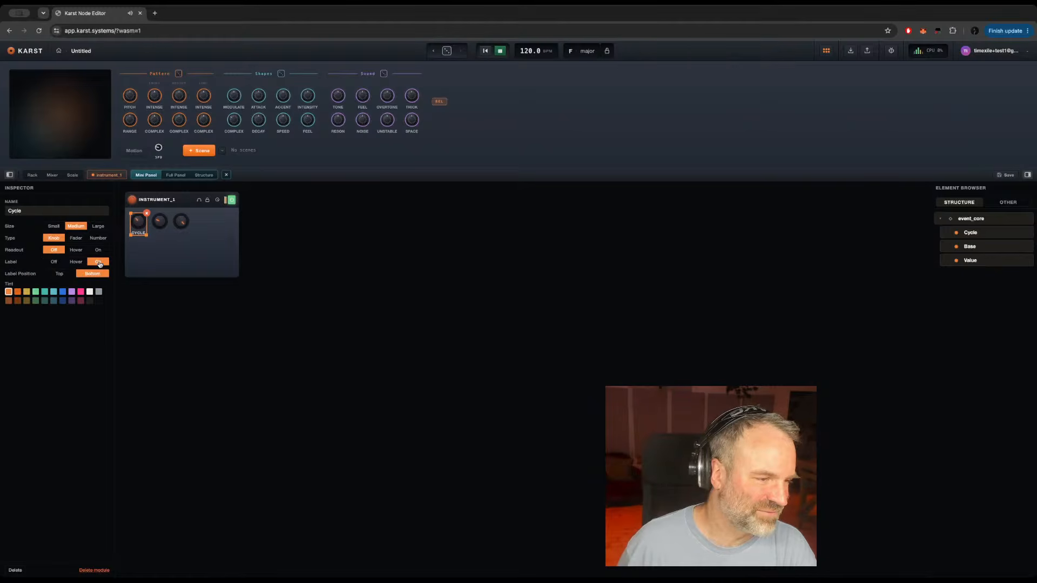
pyautogui.click(160, 221)
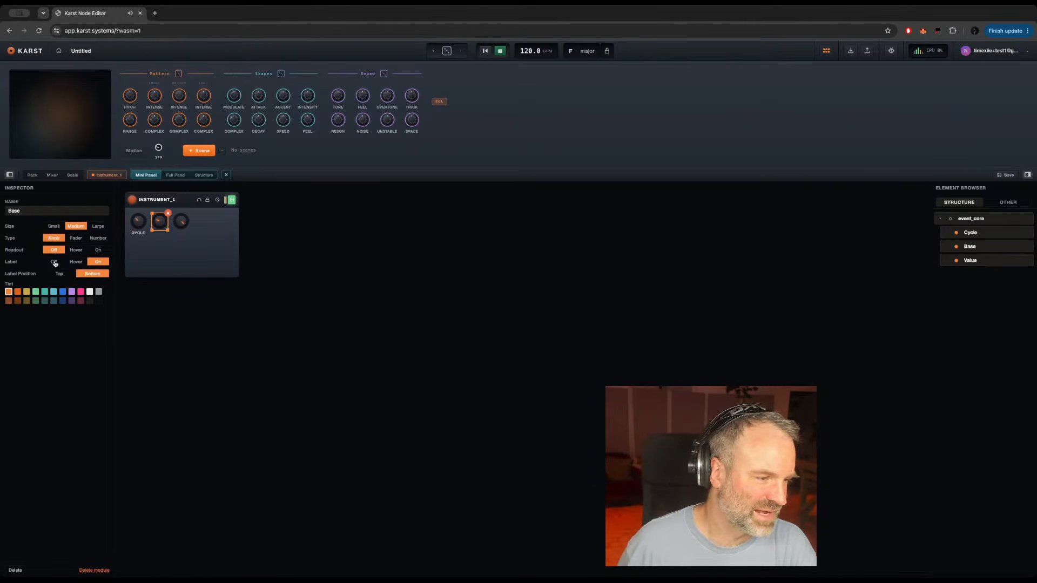
pyautogui.click(54, 262)
pyautogui.click(99, 262)
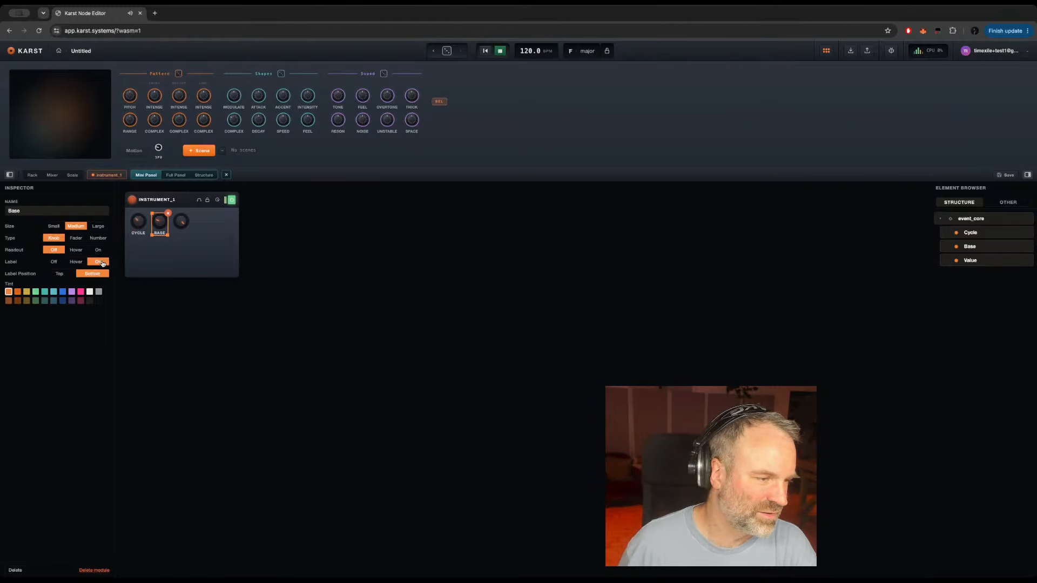
# Step: Turn on the label of the Value control on instrument_1's mini panel
pyautogui.click(181, 222)
pyautogui.click(54, 262)
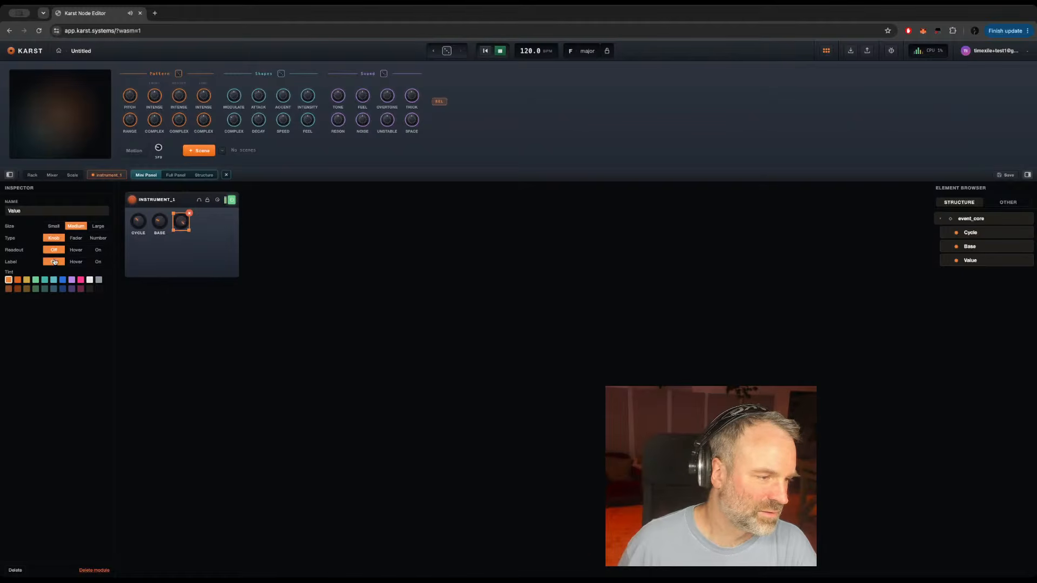
pyautogui.click(97, 262)
# Step: Adjust the Cycle and Value knobs of instrument_1 in the rack
pyautogui.click(31, 176)
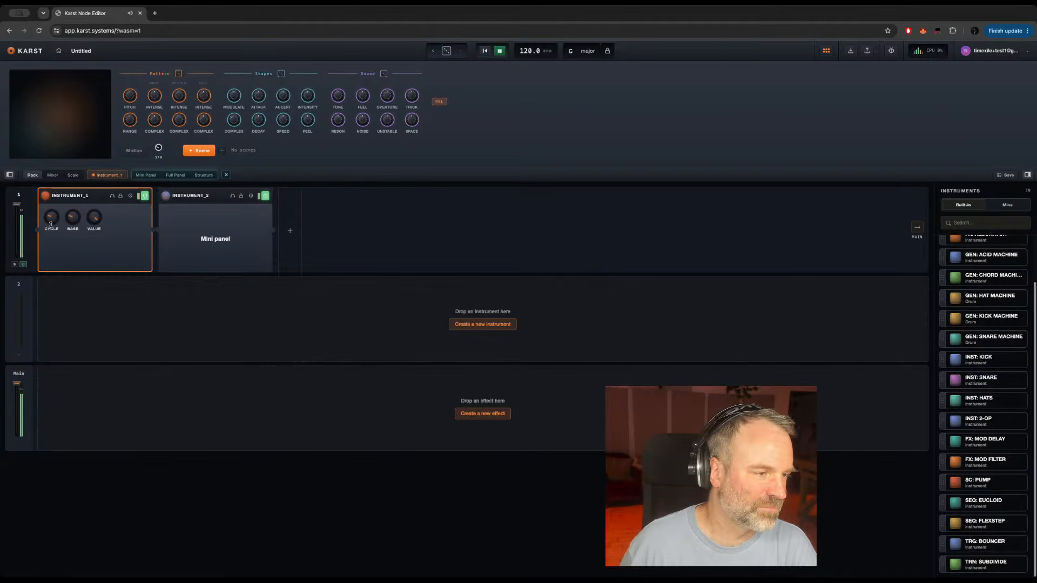
pyautogui.moveTo(51, 223); pyautogui.dragTo(54, 184)
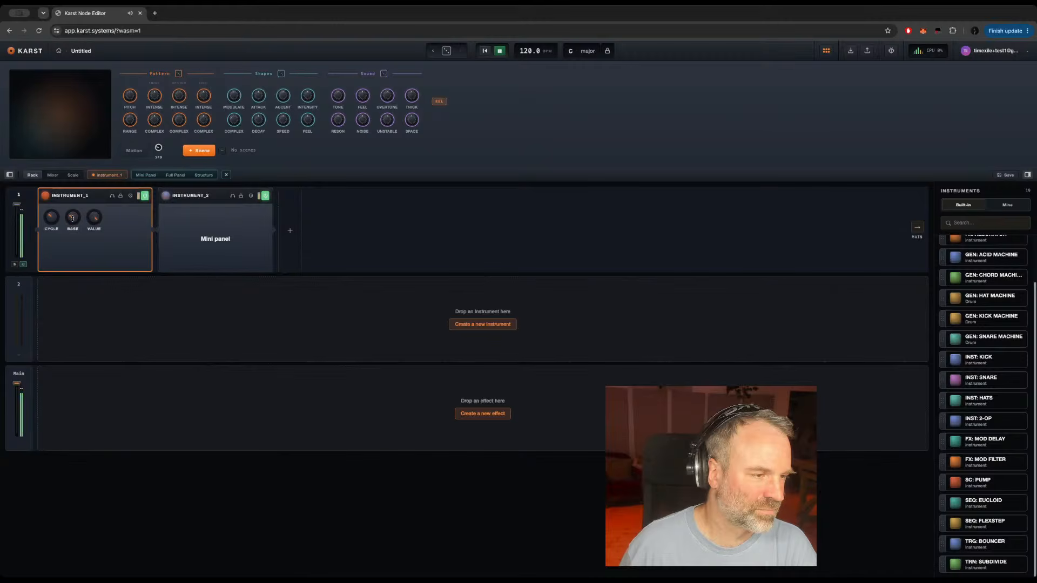
pyautogui.moveTo(100, 217); pyautogui.dragTo(91, 229)
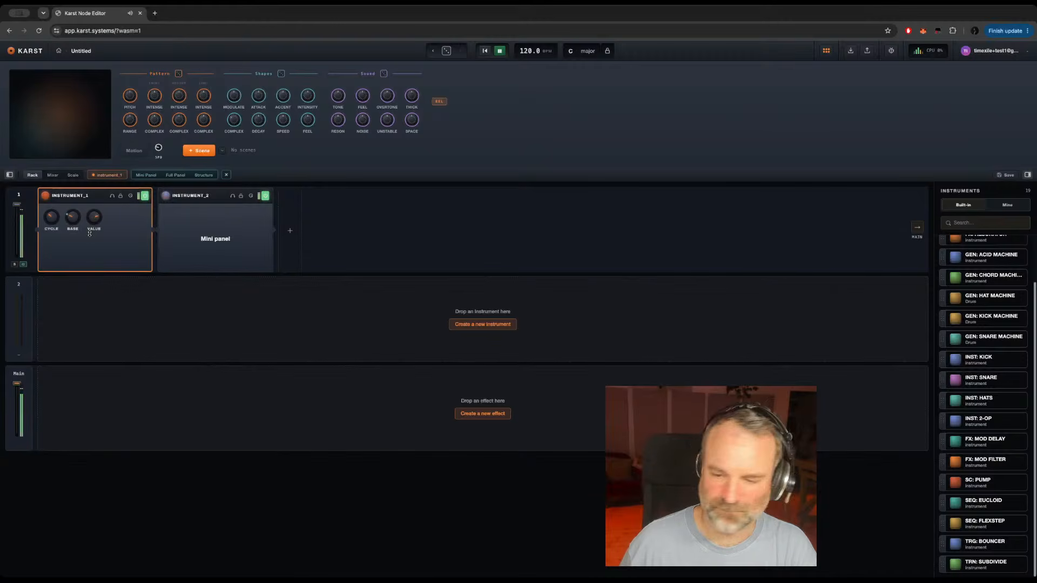
# Step: Add a Structure module above Modulo inside instrument_1's event_core
pyautogui.click(203, 174)
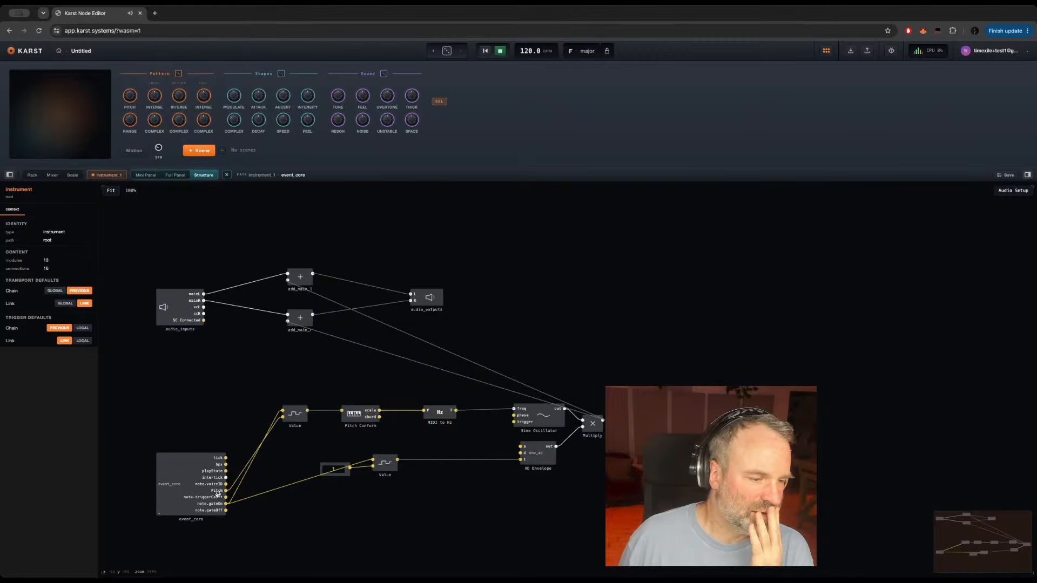
pyautogui.doubleClick(173, 479)
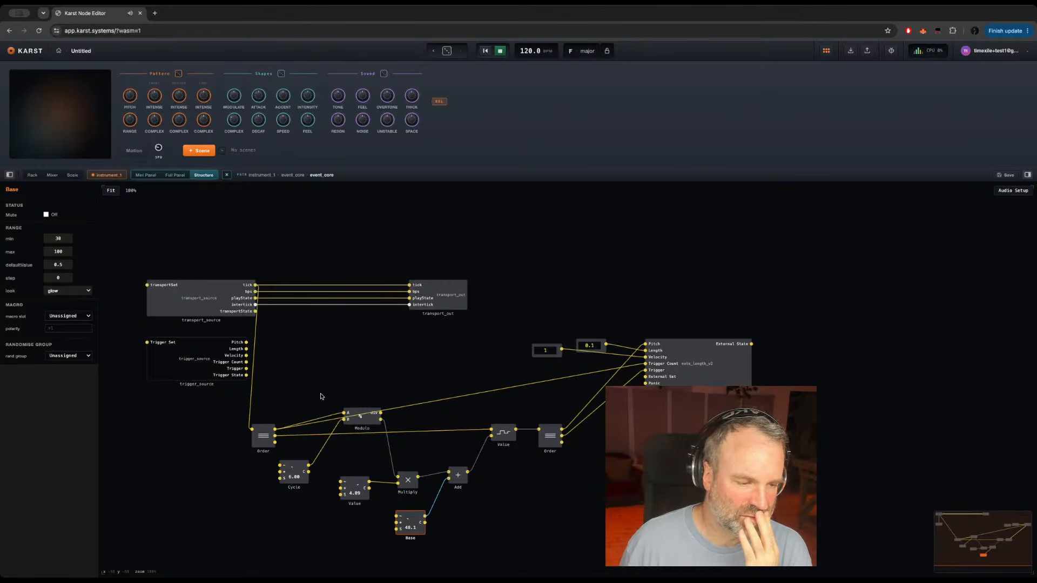
pyautogui.click(373, 362)
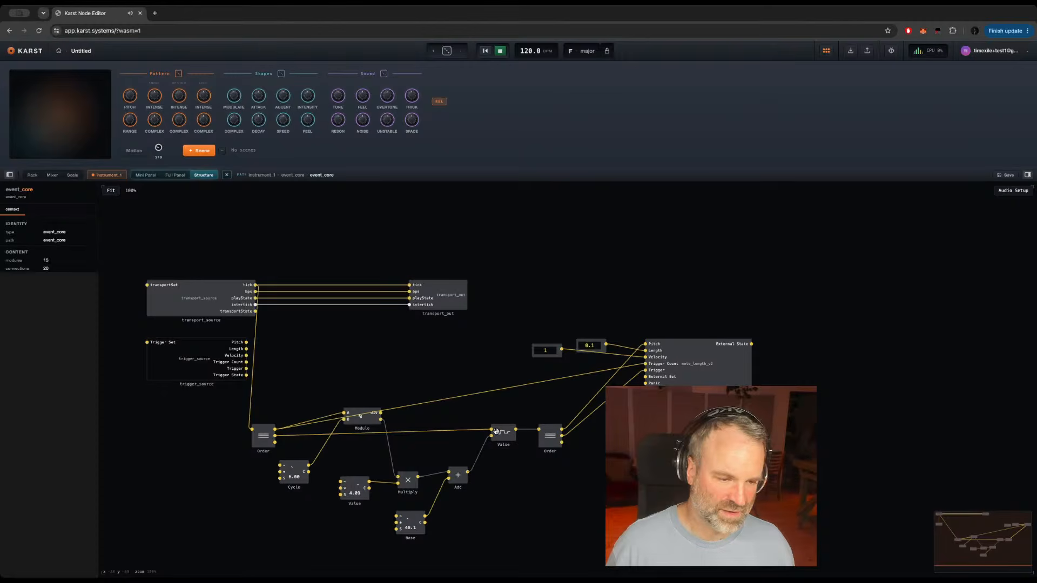
pyautogui.doubleClick(346, 386)
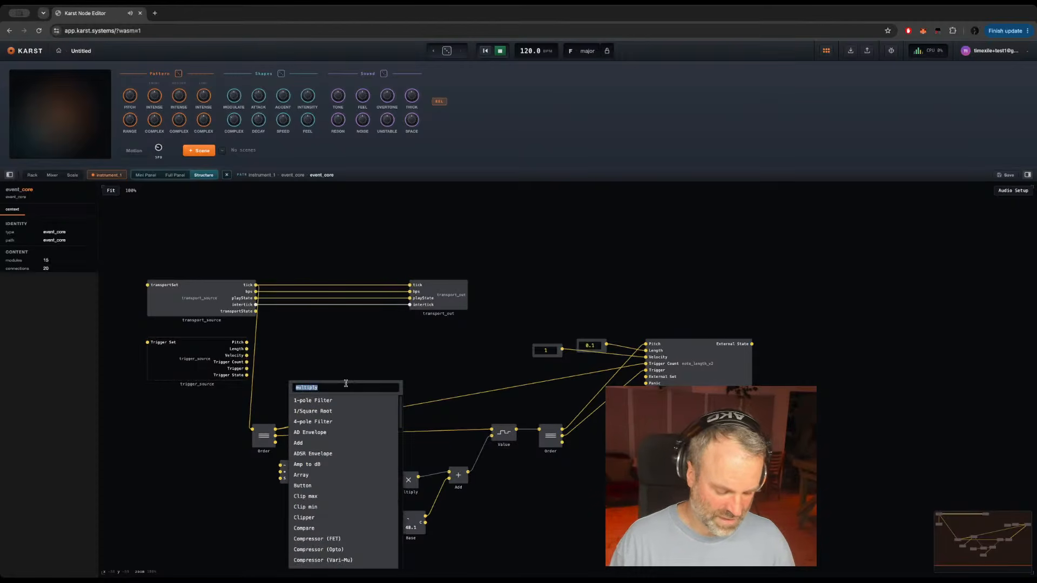
pyautogui.write('struct')
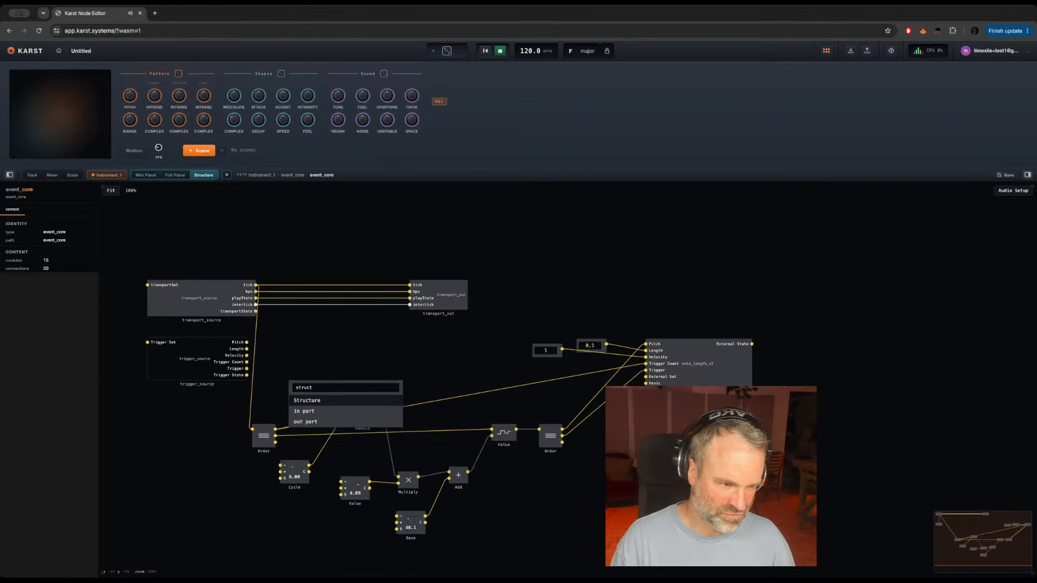
pyautogui.press('Return')
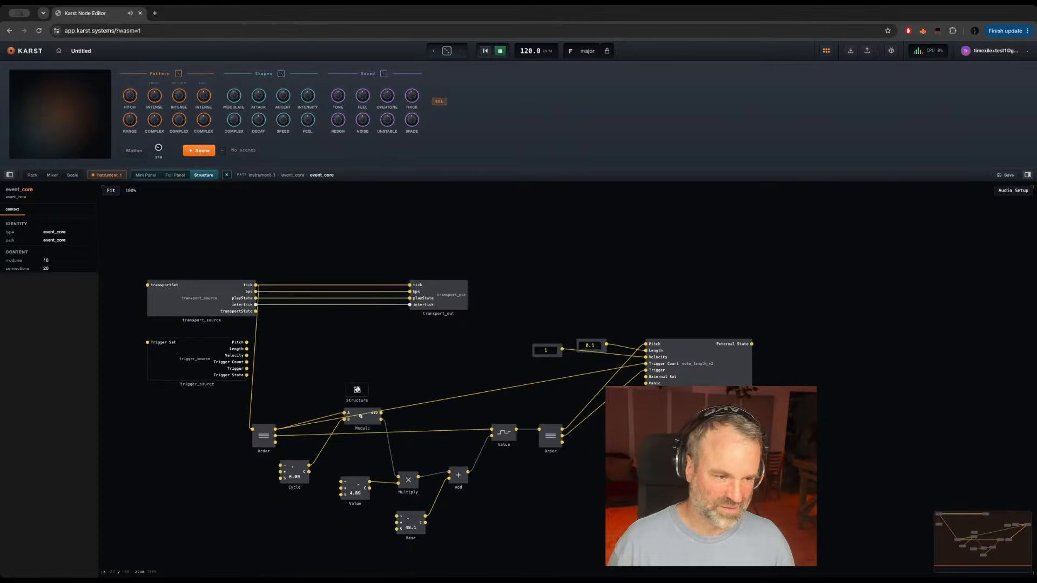
# Step: Give the new Structure module one in port and one out port, and return to the event_core level
pyautogui.doubleClick(357, 389)
pyautogui.doubleClick(220, 322)
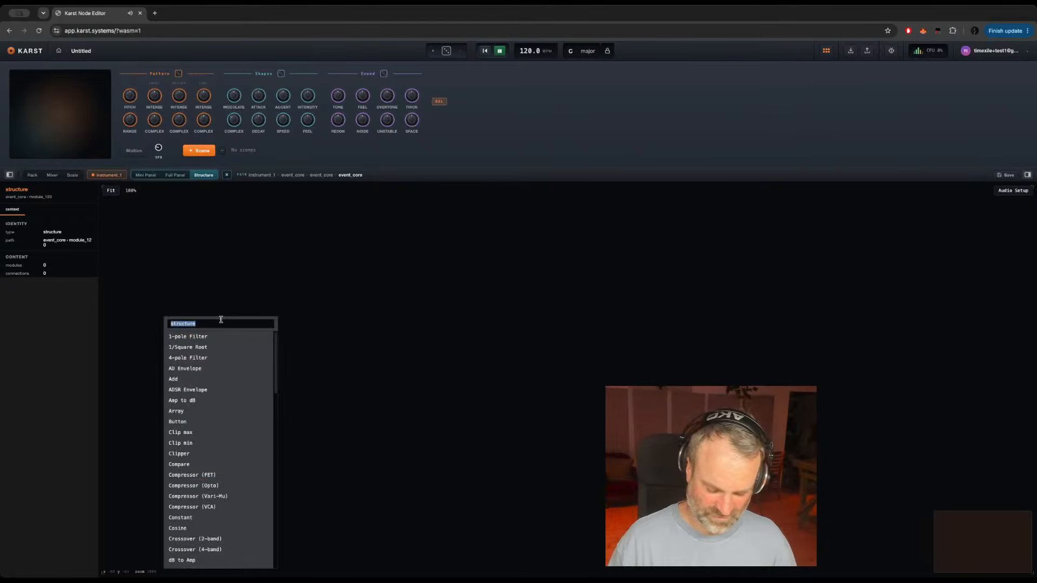
pyautogui.write('inp')
pyautogui.press('Return')
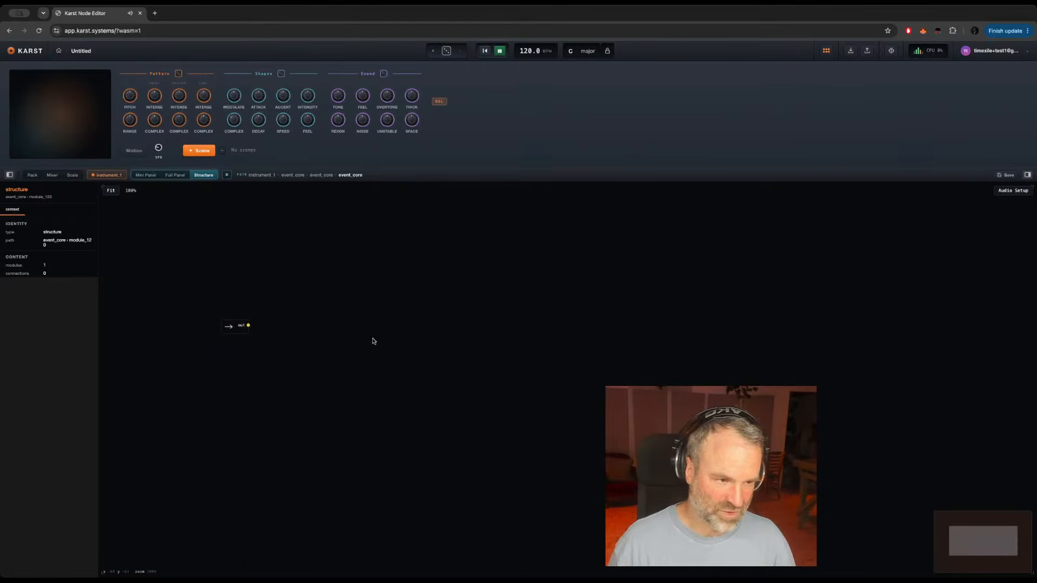
pyautogui.doubleClick(500, 318)
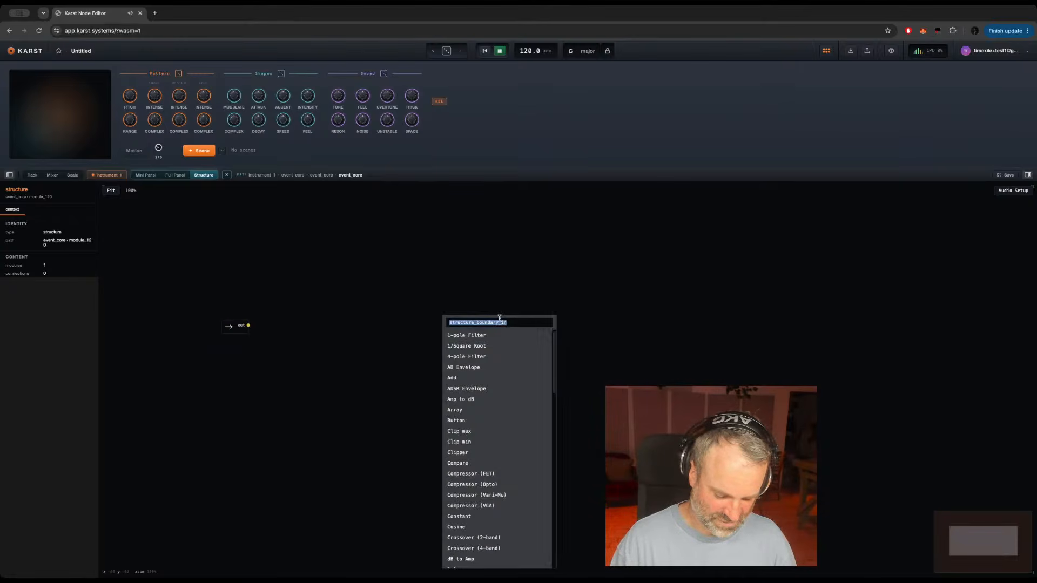
pyautogui.write('out')
pyautogui.press('Return')
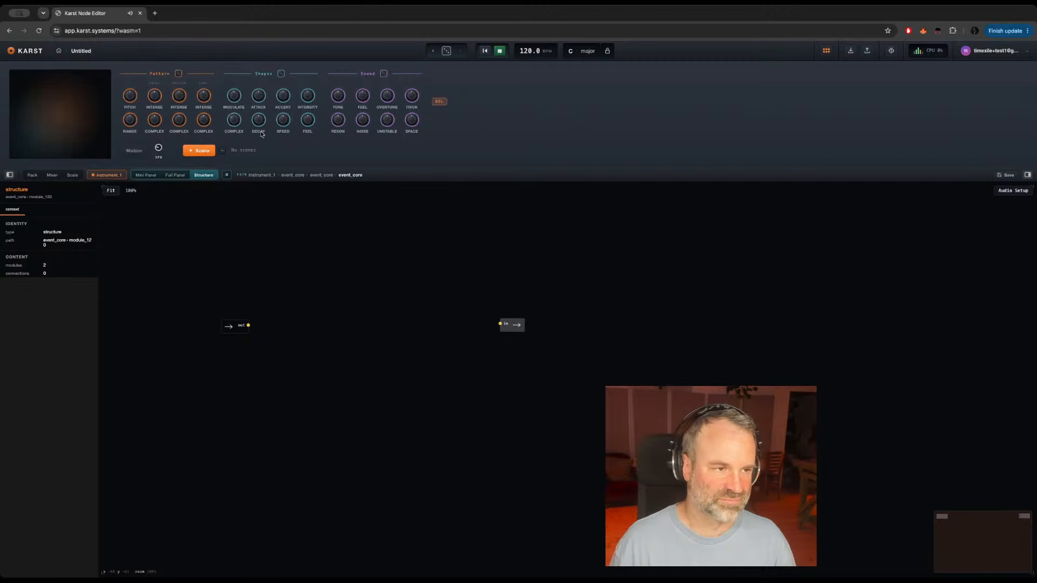
pyautogui.doubleClick(311, 349)
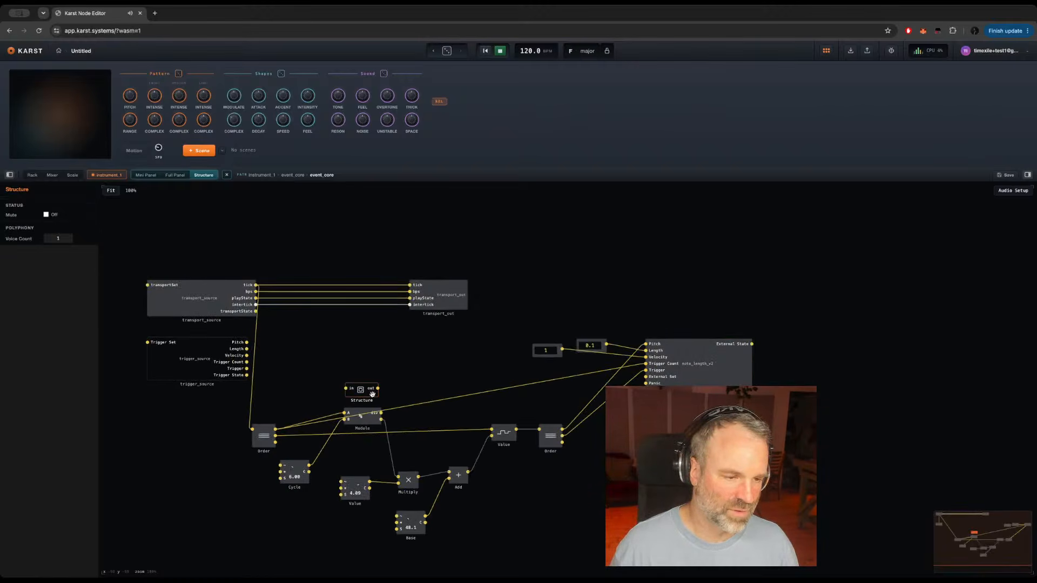
# Step: Place the Structure module below Modulo and route the first Order's middle output through it into the upper input of the Value latch
pyautogui.moveTo(372, 393); pyautogui.dragTo(367, 455)
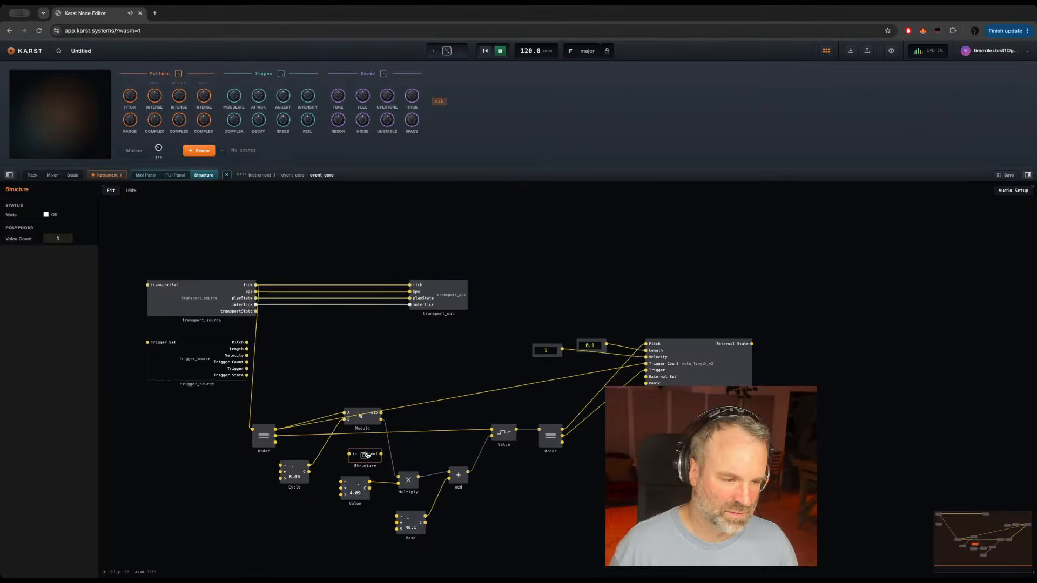
pyautogui.moveTo(275, 436); pyautogui.dragTo(490, 429)
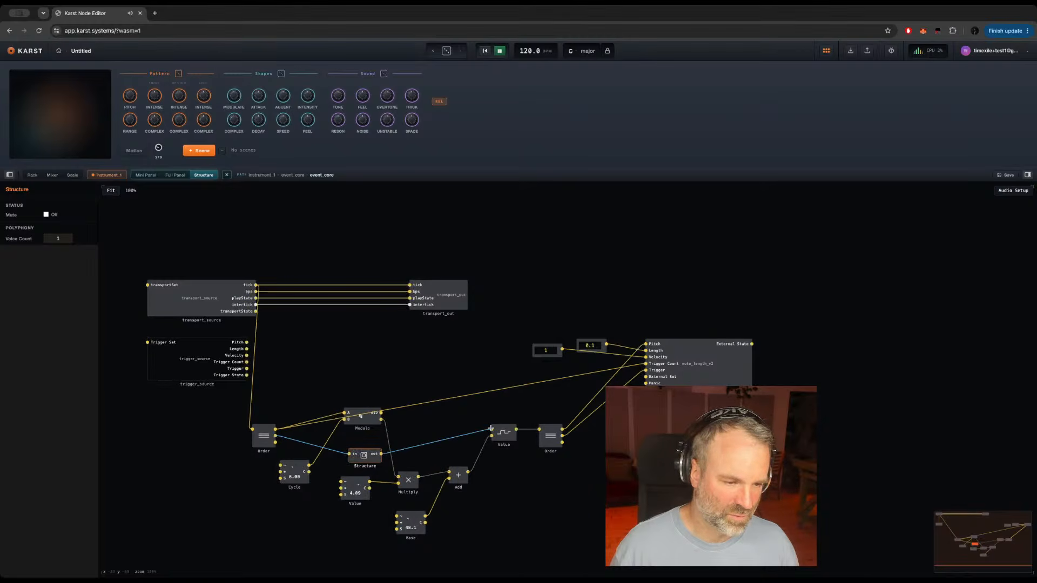
pyautogui.moveTo(370, 456); pyautogui.dragTo(371, 448)
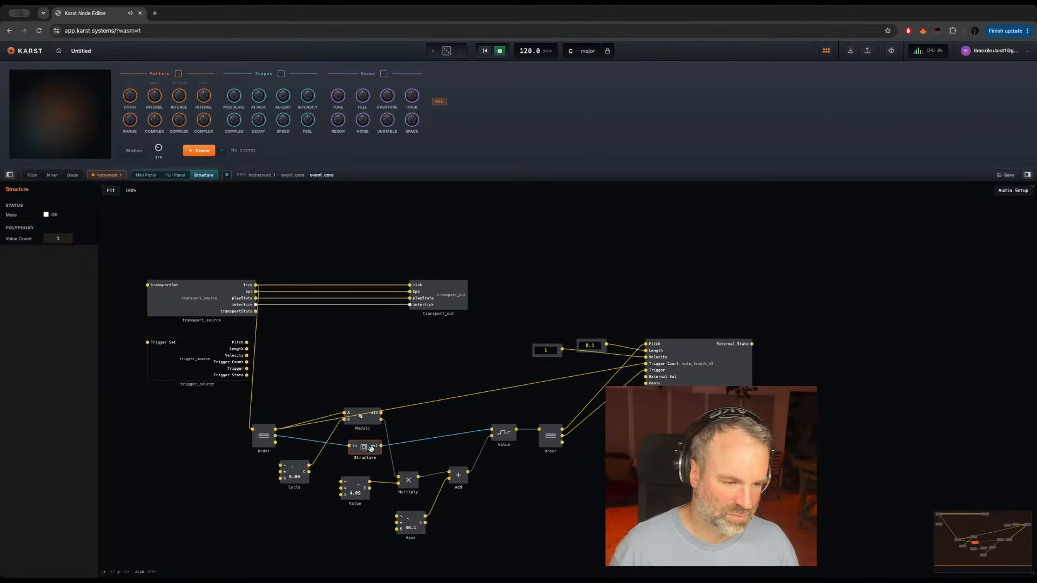
# Step: Inside the Structure module, add a Modulo between the ports and connect the in port to its A input
pyautogui.doubleClick(371, 448)
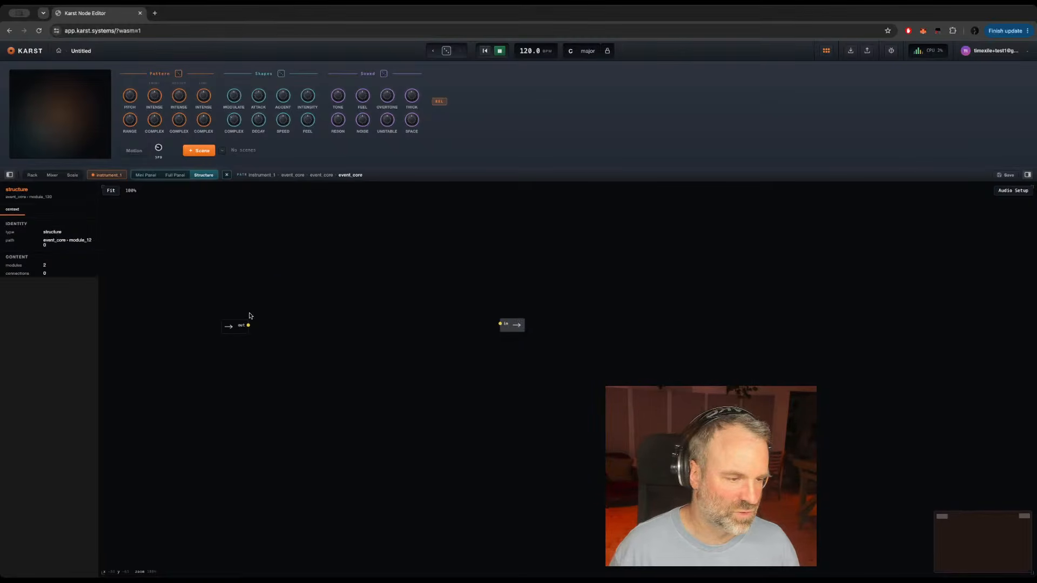
pyautogui.moveTo(233, 325); pyautogui.dragTo(205, 324)
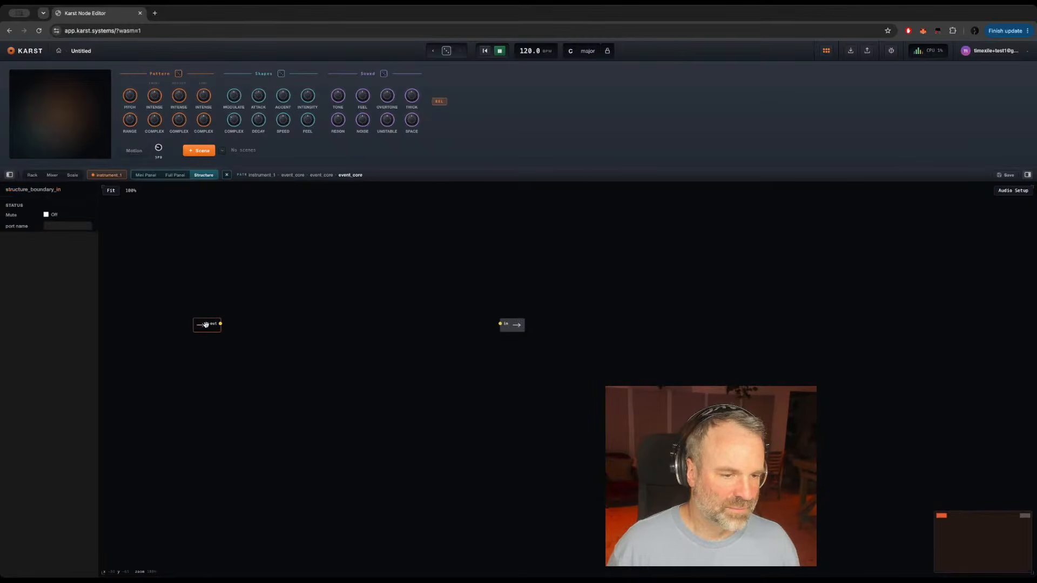
pyautogui.click(329, 321)
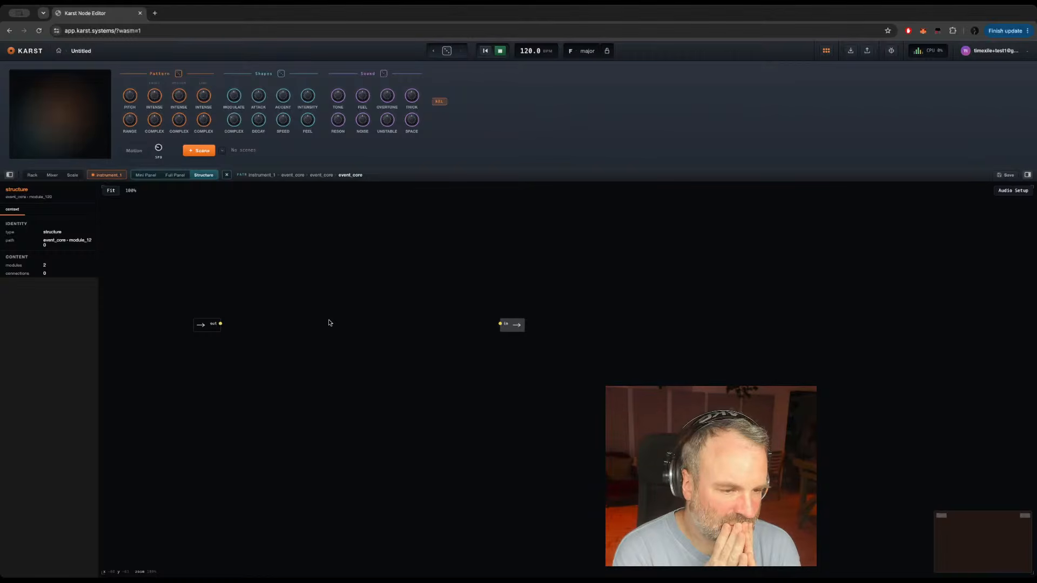
pyautogui.press('Return')
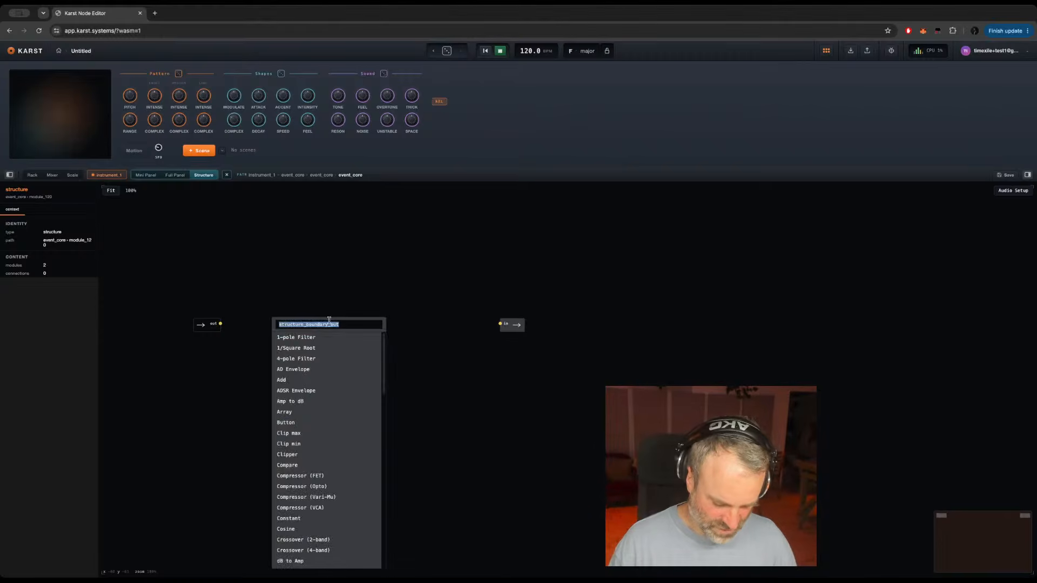
pyautogui.write('modulo')
pyautogui.press('Return')
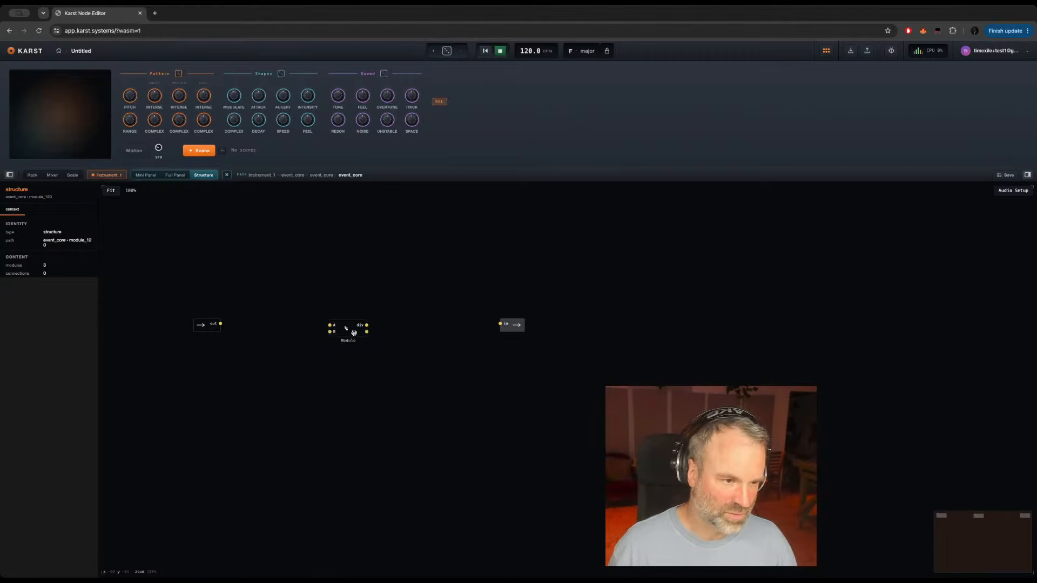
pyautogui.moveTo(220, 322); pyautogui.dragTo(312, 329)
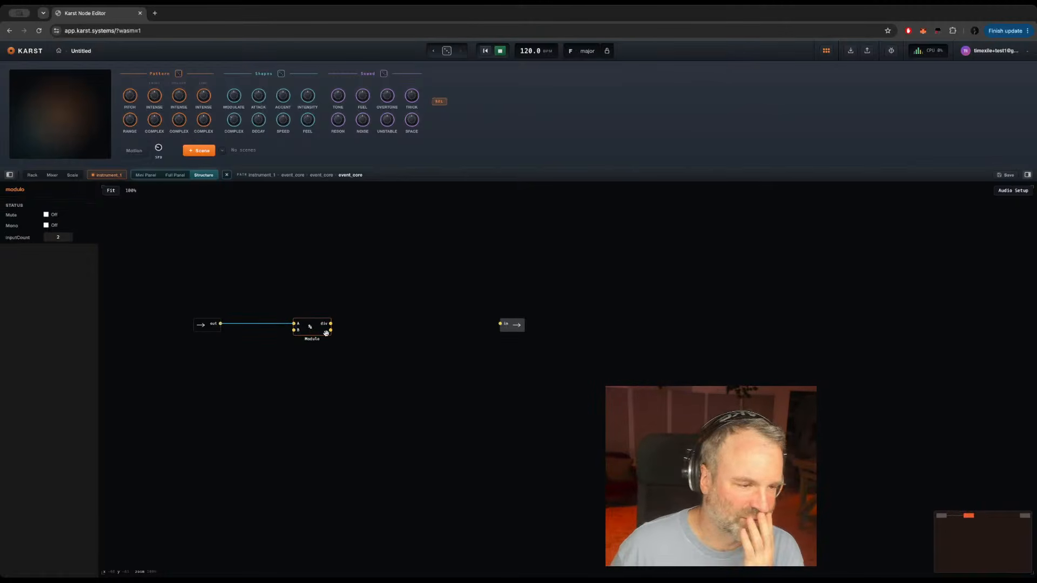
# Step: Add a Knob module below the connection between the in port and Modulo
pyautogui.click(273, 371)
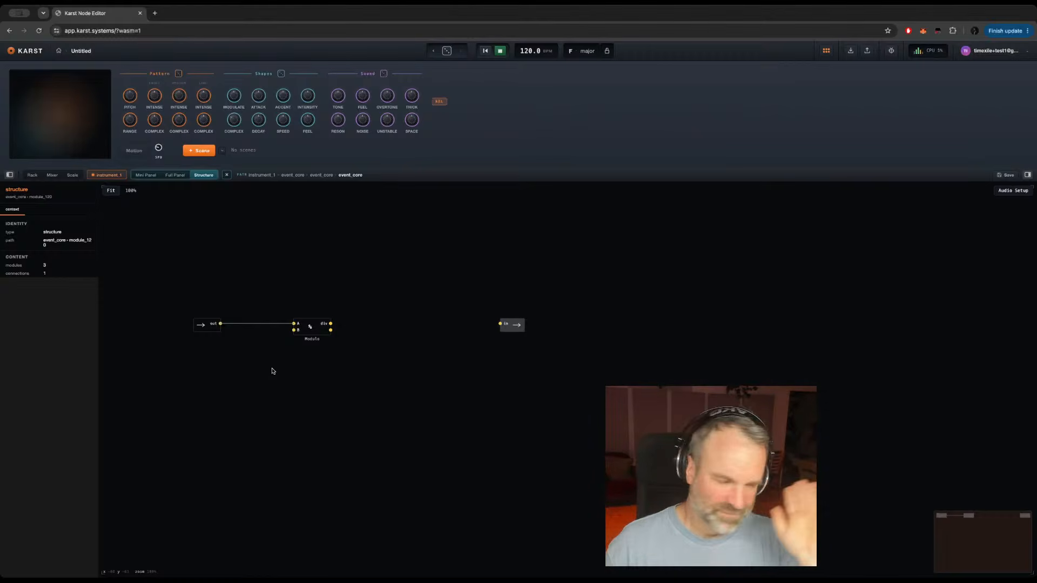
pyautogui.doubleClick(239, 360)
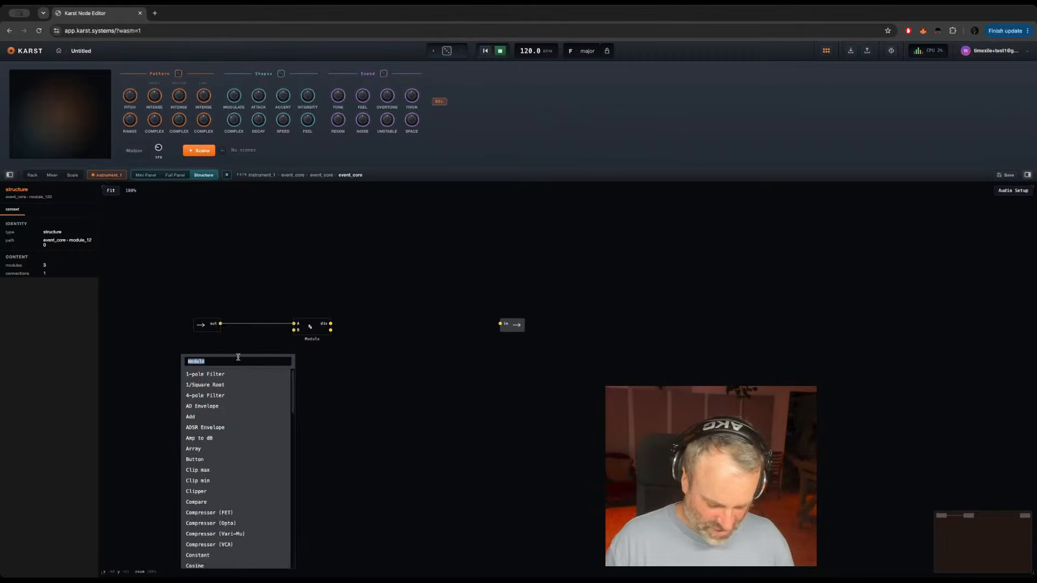
pyautogui.write('cycle')
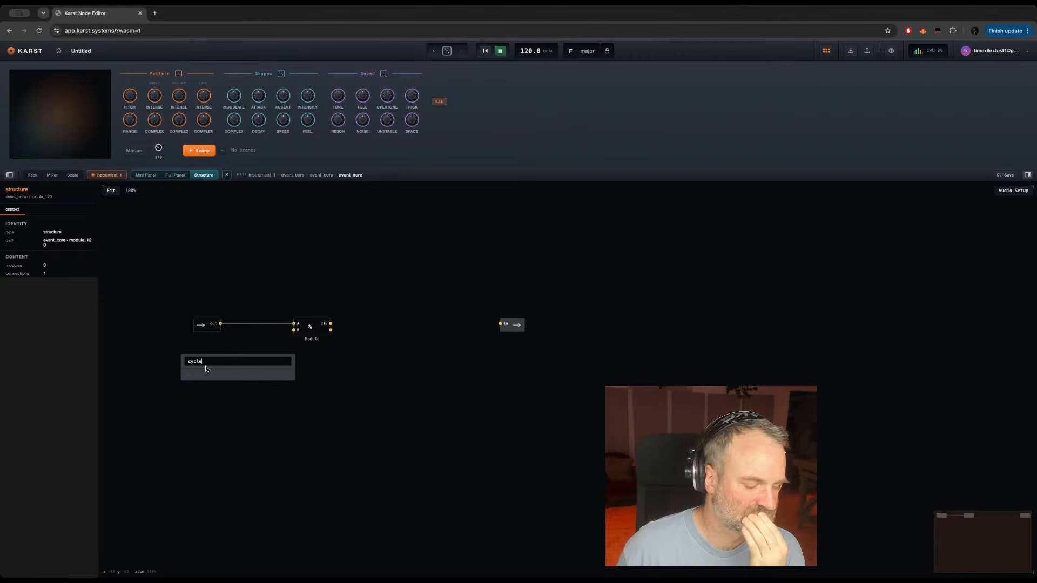
pyautogui.press('BackSpace')
pyautogui.press('BackSpace')
pyautogui.press('BackSpace')
pyautogui.press('BackSpace')
pyautogui.press('BackSpace')
pyautogui.write('knob')
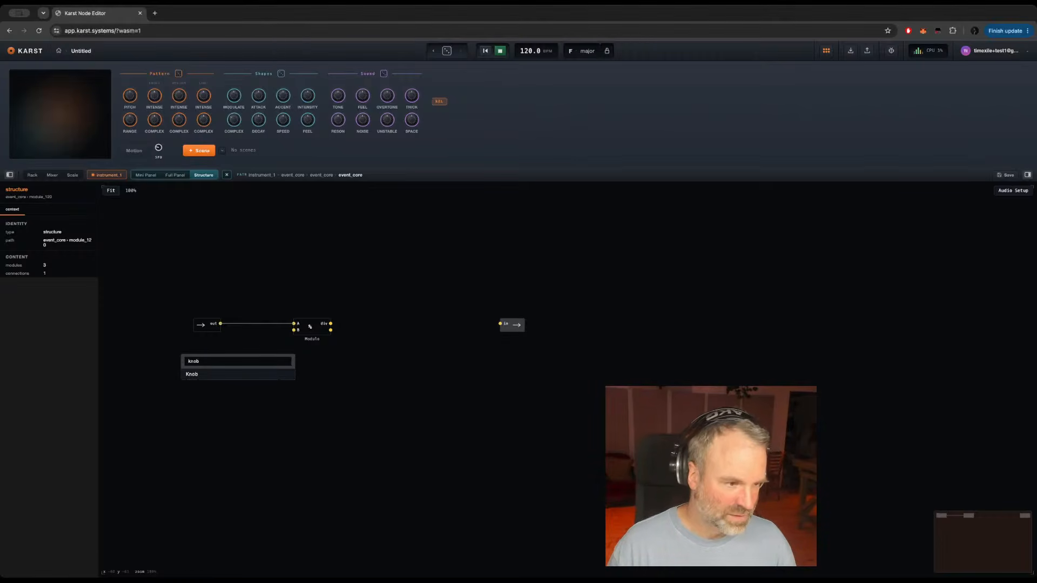
pyautogui.press('Return')
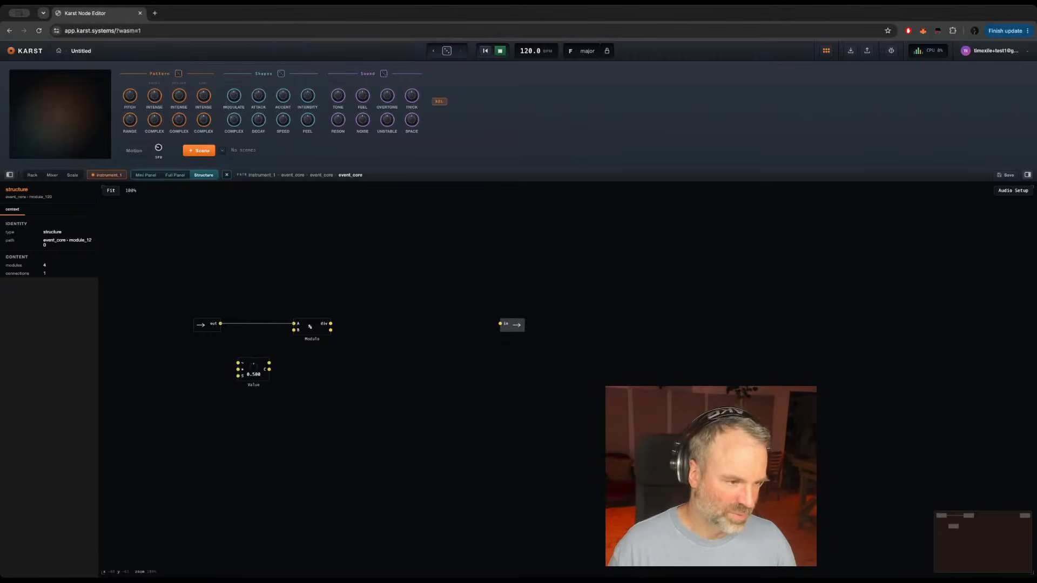
# Step: Rename the new knob as gate cycle
pyautogui.doubleClick(250, 383)
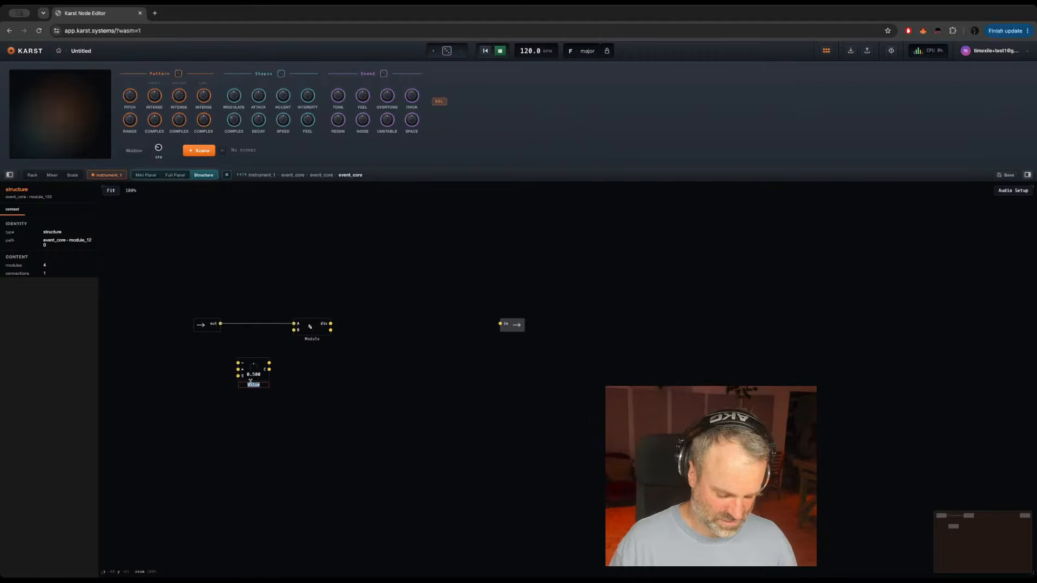
pyautogui.write('cycle')
pyautogui.press('Return')
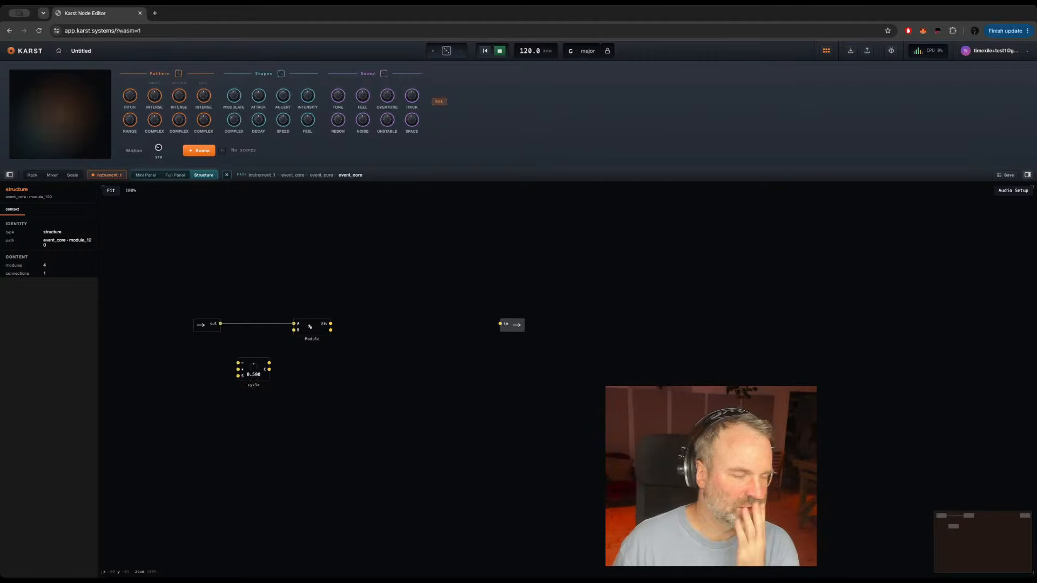
pyautogui.doubleClick(252, 386)
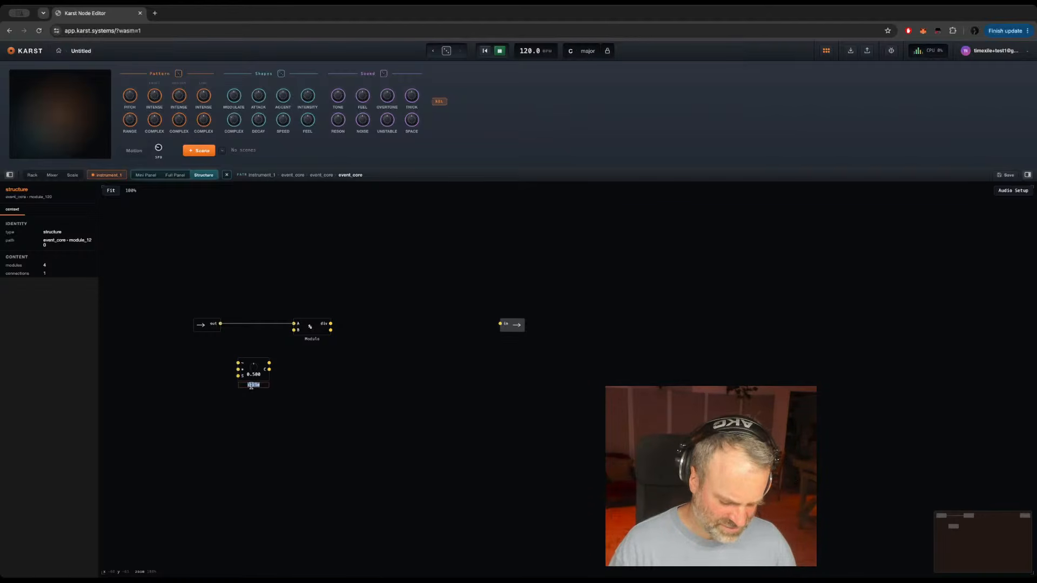
pyautogui.write('gate cycle')
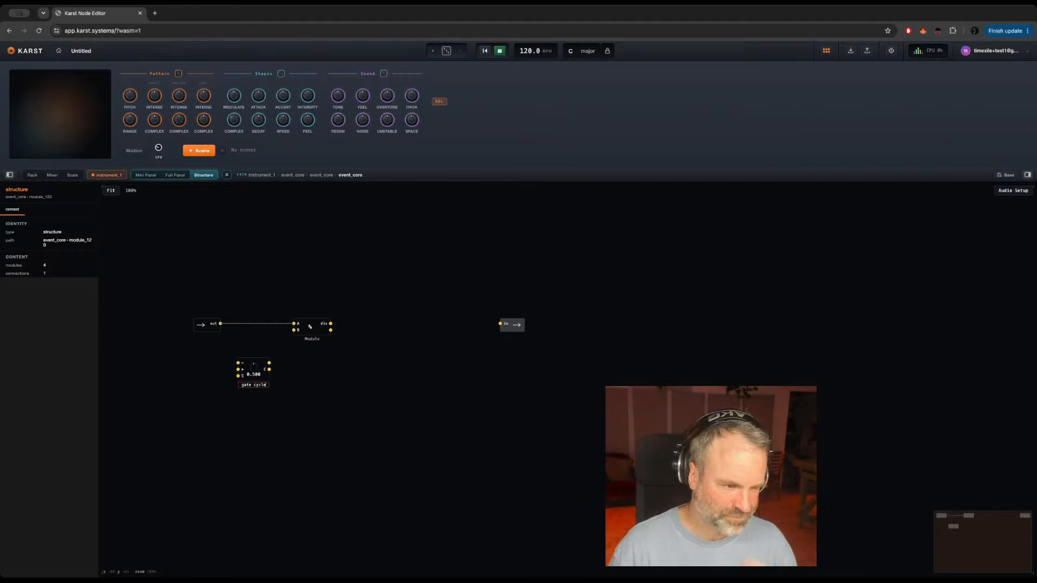
pyautogui.press('Return')
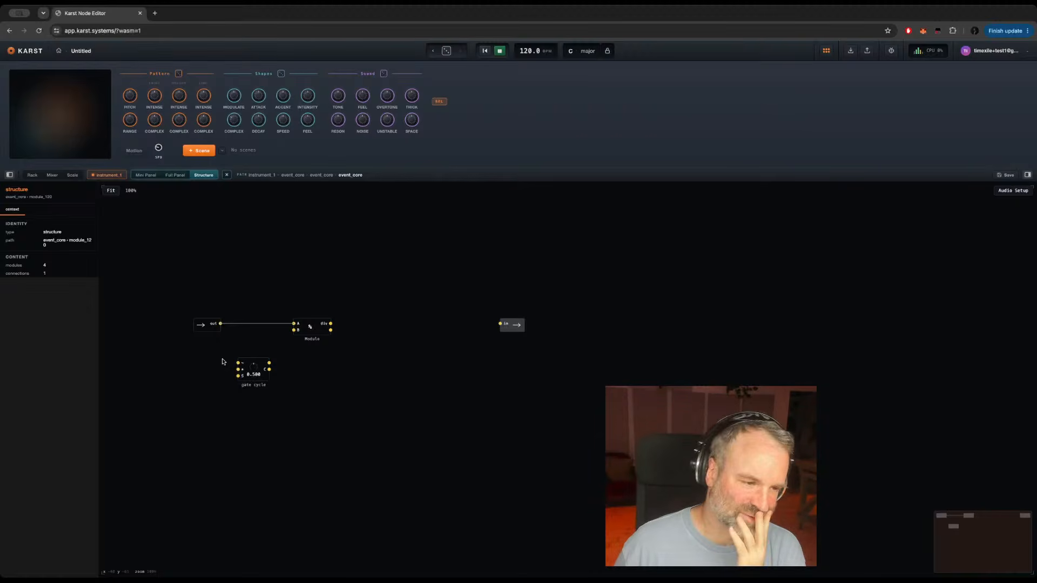
# Step: Add a Separator after Modulo, feed Modulo's lower output into its In, and connect its Lo output to the out port
pyautogui.click(262, 379)
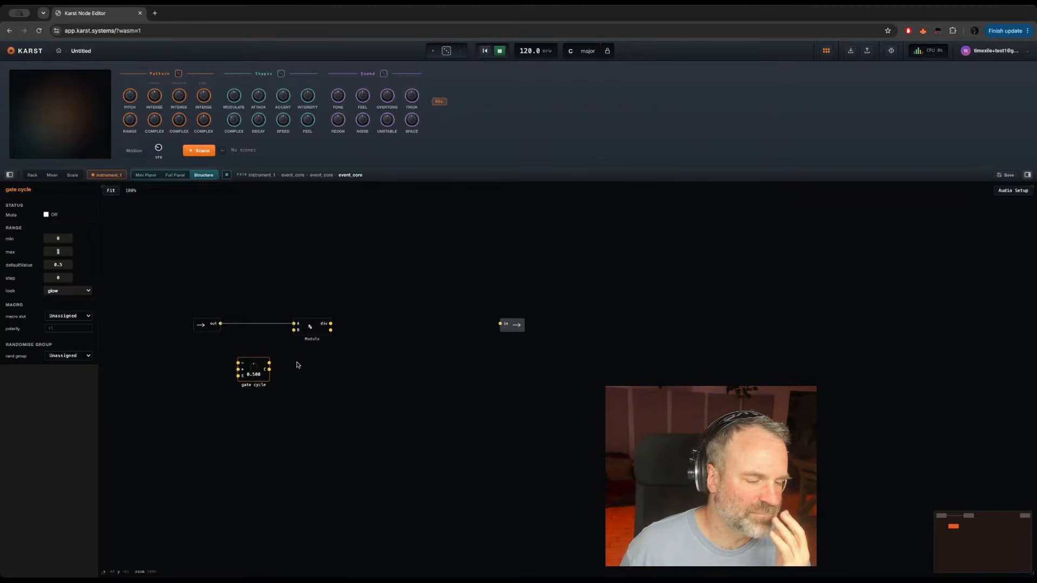
pyautogui.click(309, 328)
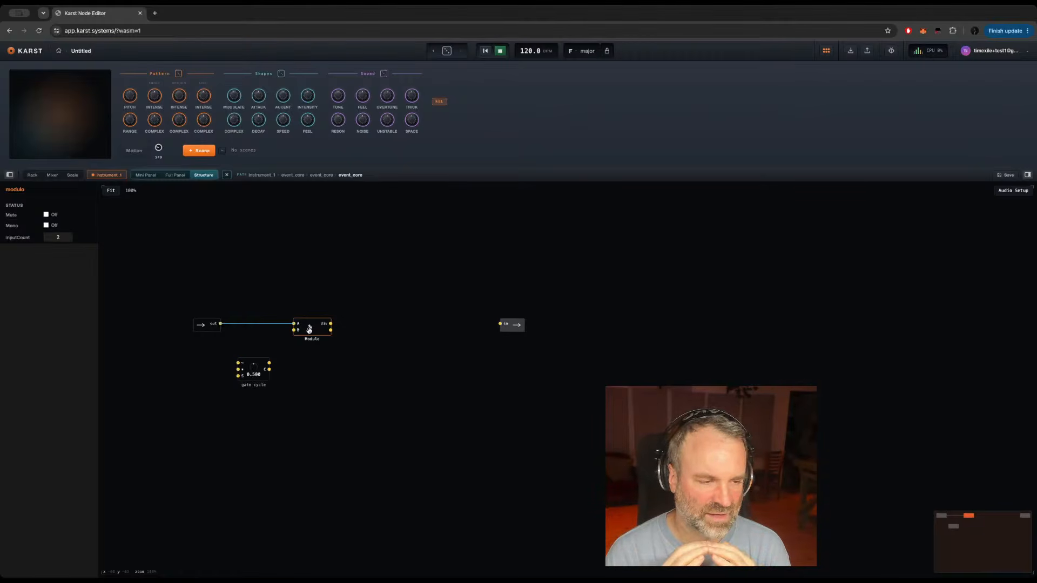
pyautogui.click(396, 329)
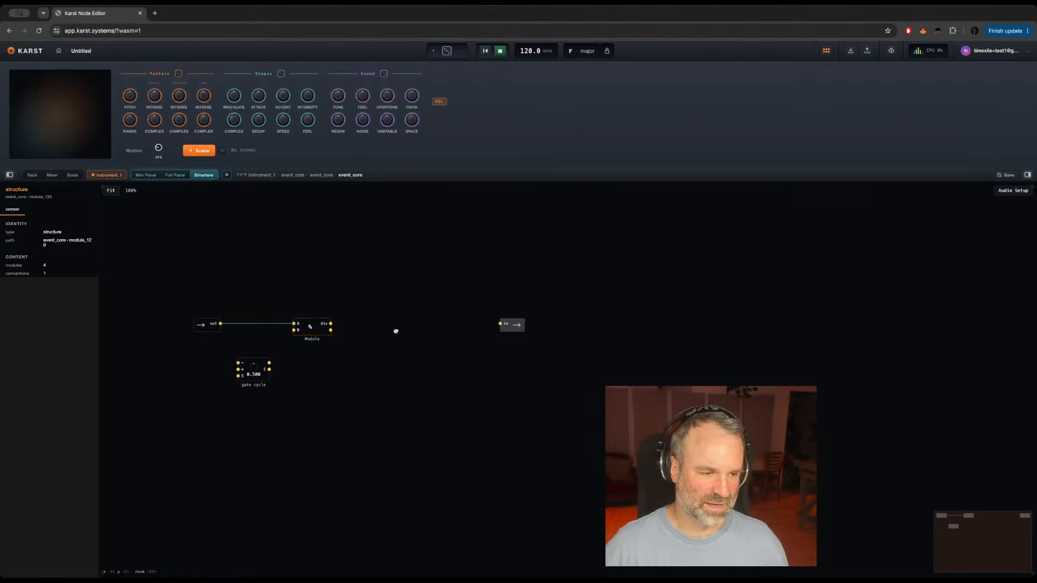
pyautogui.doubleClick(396, 331)
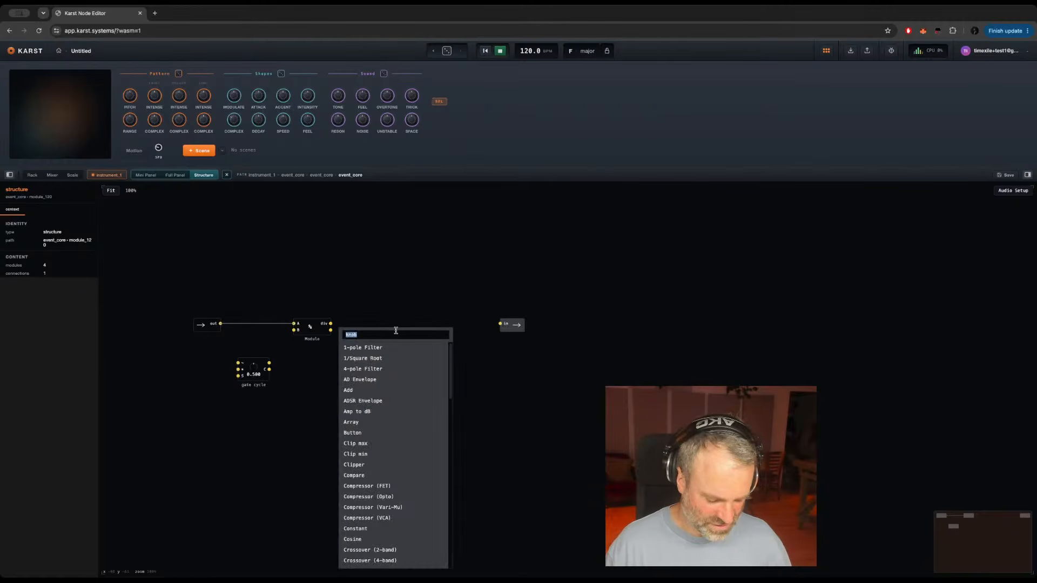
pyautogui.write('sepa')
pyautogui.press('Return')
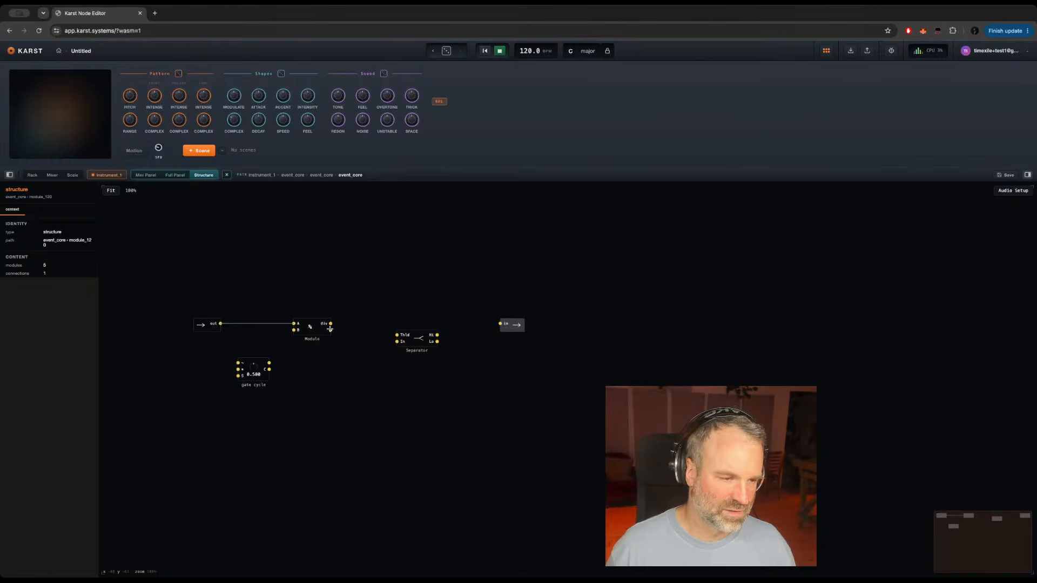
pyautogui.moveTo(331, 330); pyautogui.dragTo(515, 331)
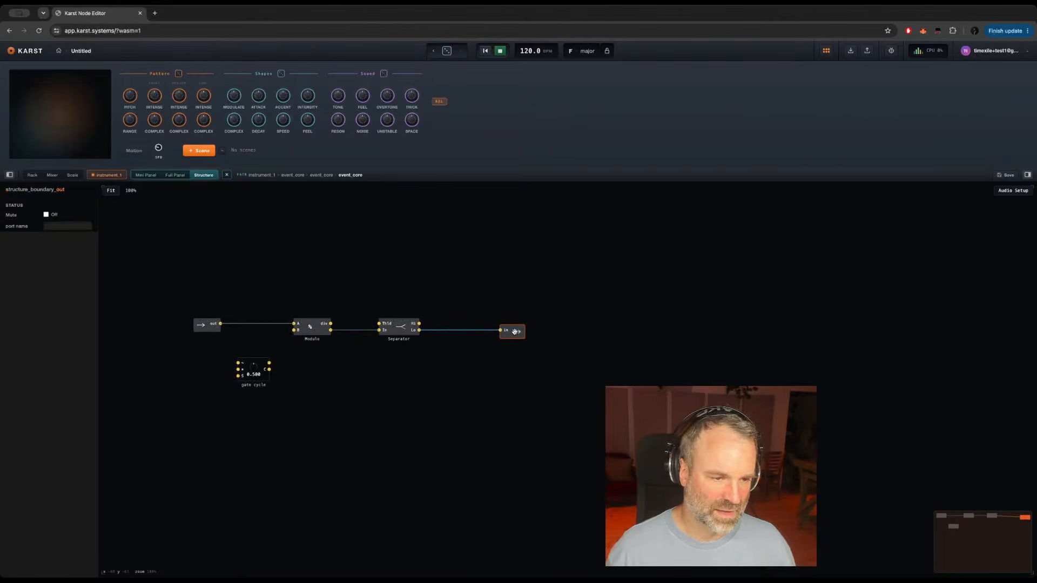
# Step: Add an Order module and route the in port through its first output into Modulo's A input
pyautogui.click(308, 368)
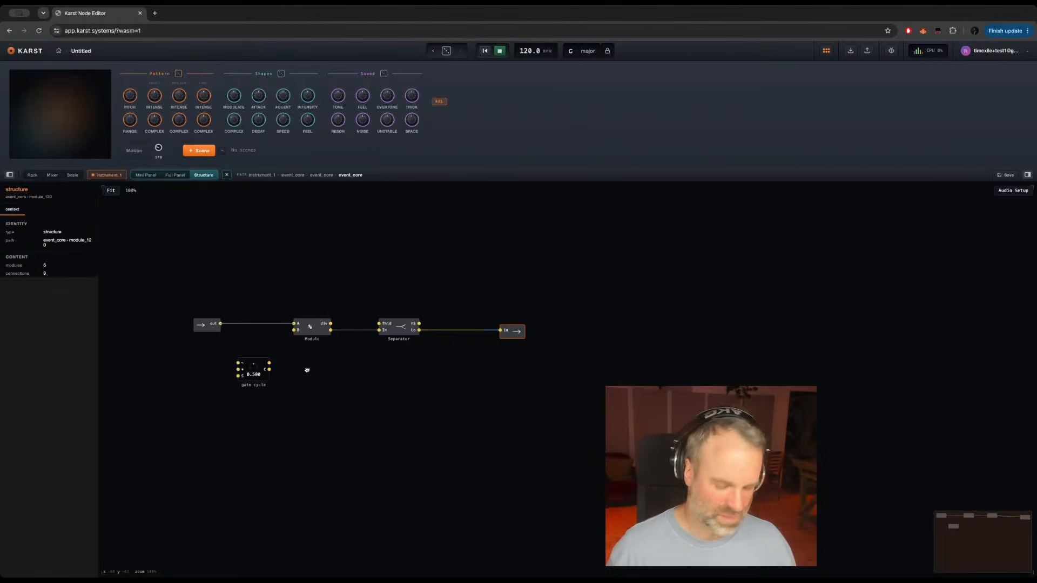
pyautogui.press('Return')
pyautogui.write('ord')
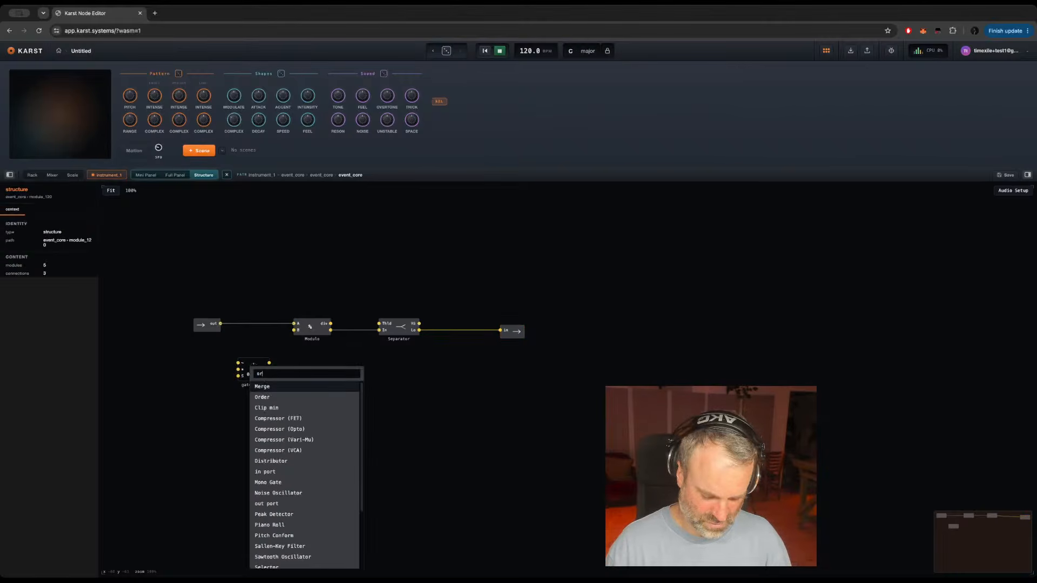
pyautogui.press('Return')
pyautogui.moveTo(220, 324); pyautogui.dragTo(293, 325)
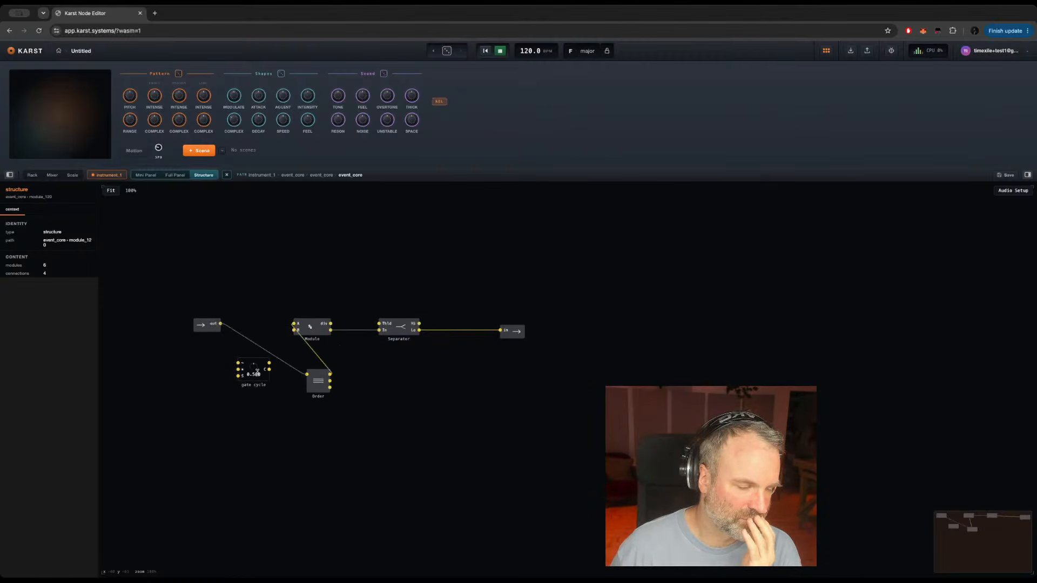
# Step: Move the gate cycle knob slightly lower and set its minimum to 1, maximum to 8 and step to 1
pyautogui.click(264, 378)
pyautogui.moveTo(264, 379); pyautogui.dragTo(262, 402)
pyautogui.rightClick(127, 258)
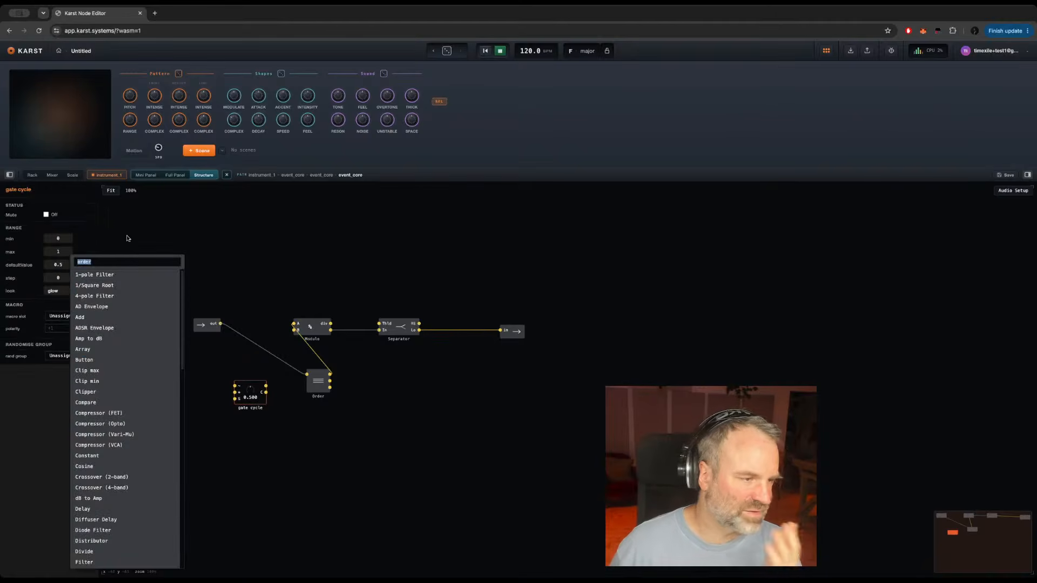
pyautogui.click(247, 398)
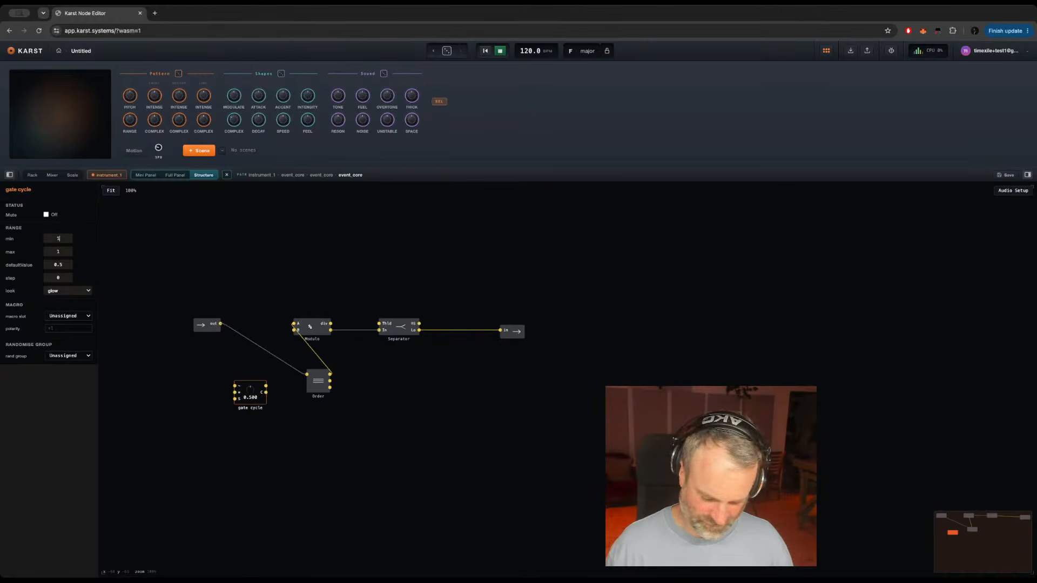
pyautogui.press('Return')
pyautogui.doubleClick(61, 252)
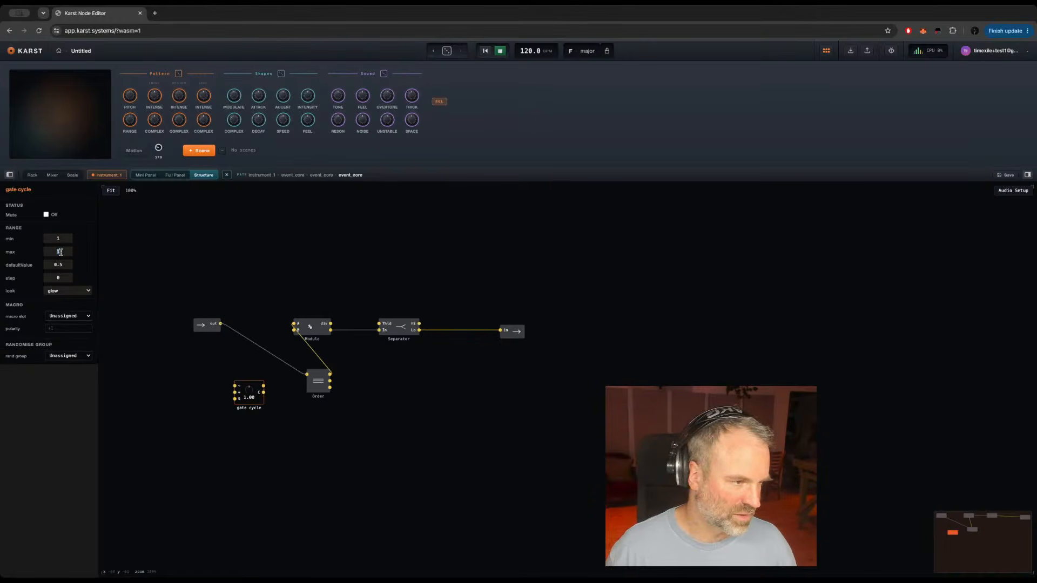
pyautogui.write('8')
pyautogui.press('Return')
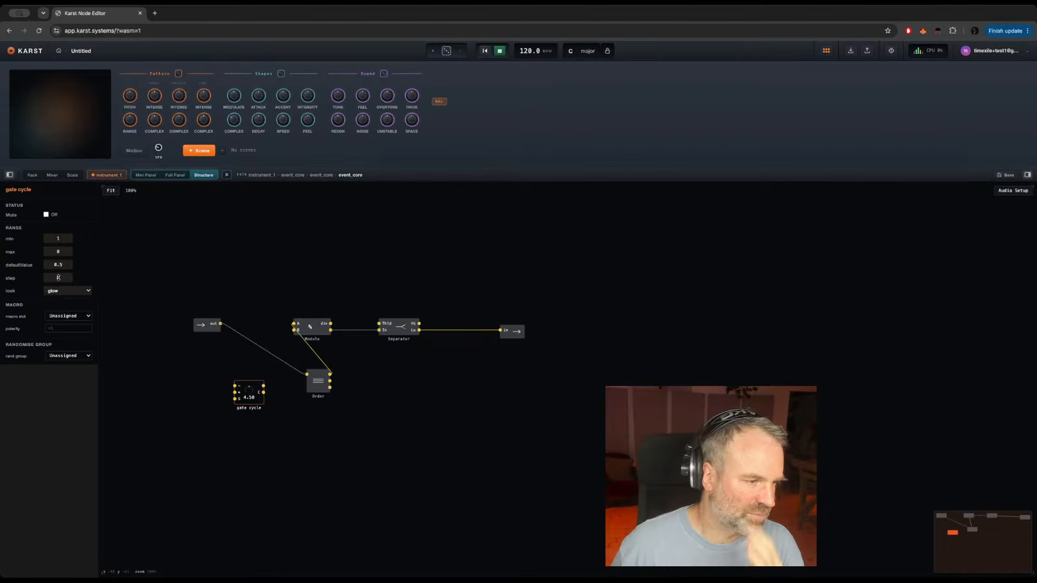
pyautogui.click(319, 425)
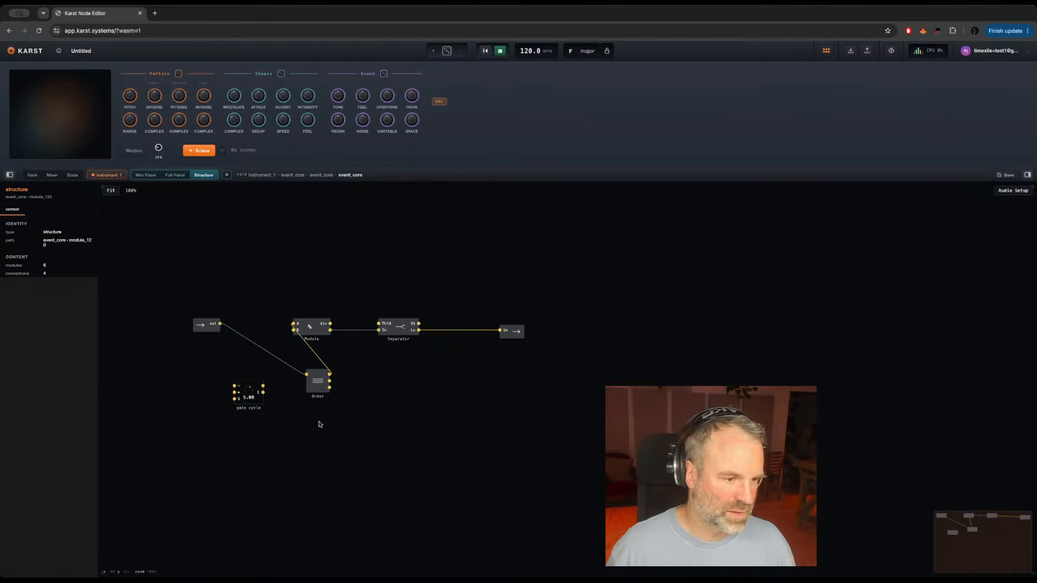
# Step: Connect the gate cycle knob's upper output to Modulo's B input and place Order between the in port and Modulo
pyautogui.moveTo(263, 385); pyautogui.dragTo(293, 330)
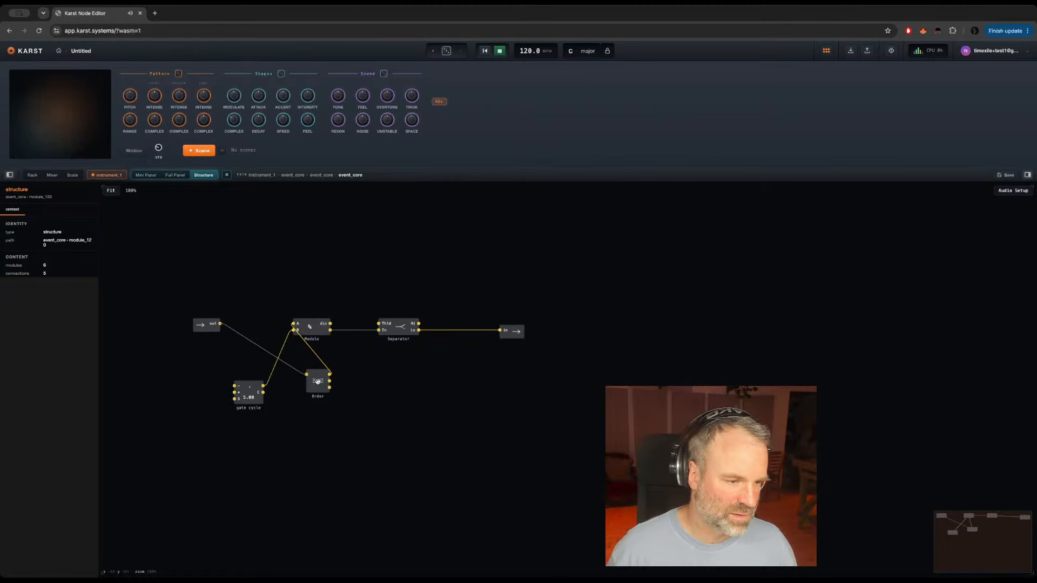
pyautogui.moveTo(317, 381); pyautogui.dragTo(261, 330)
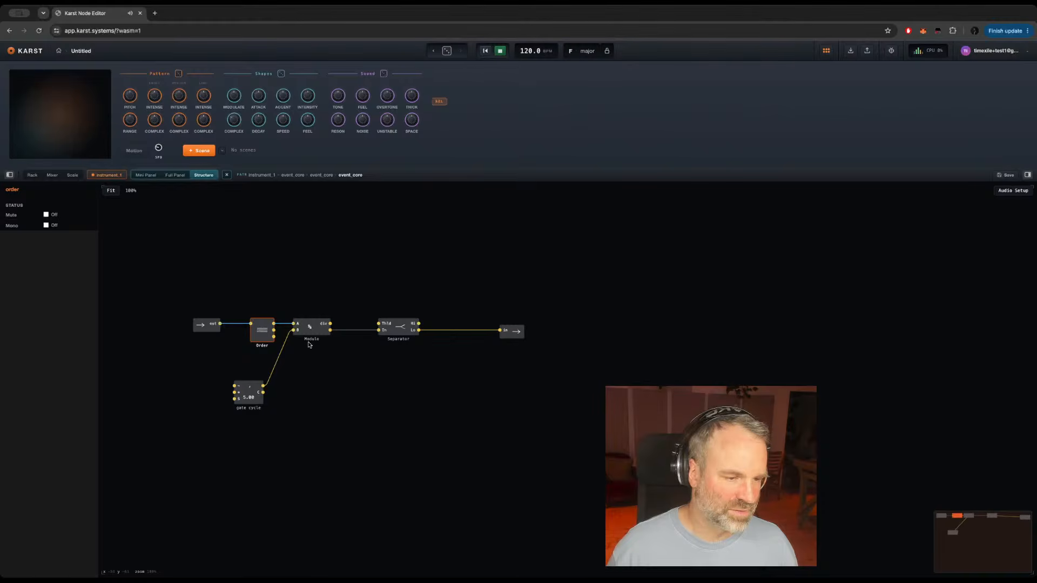
# Step: Insert a Value latch between Modulo's lower output and the Separator's In, with Order's second output feeding its upper input
pyautogui.click(362, 359)
pyautogui.press('Return')
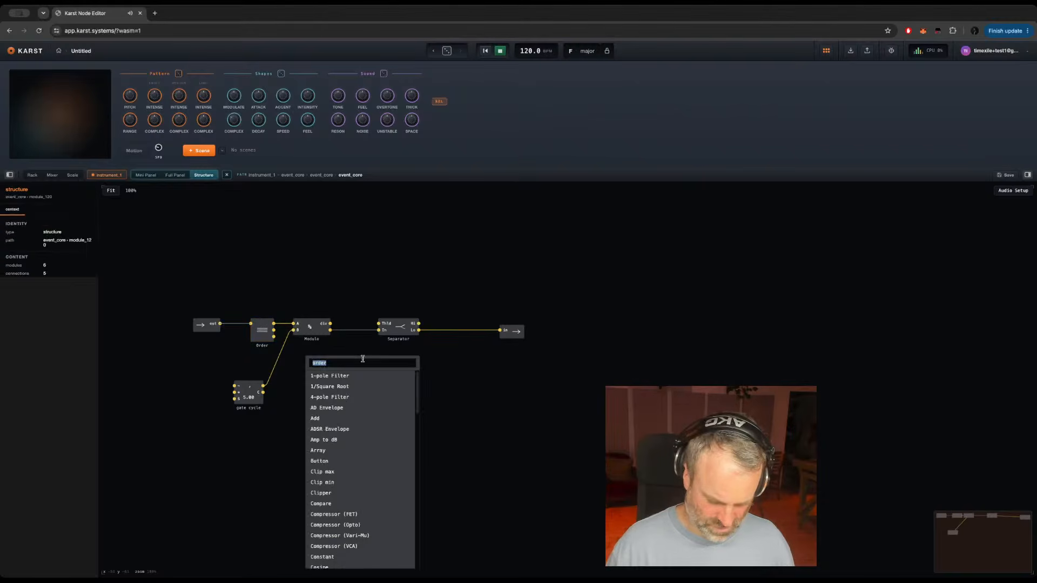
pyautogui.write('val')
pyautogui.press('Return')
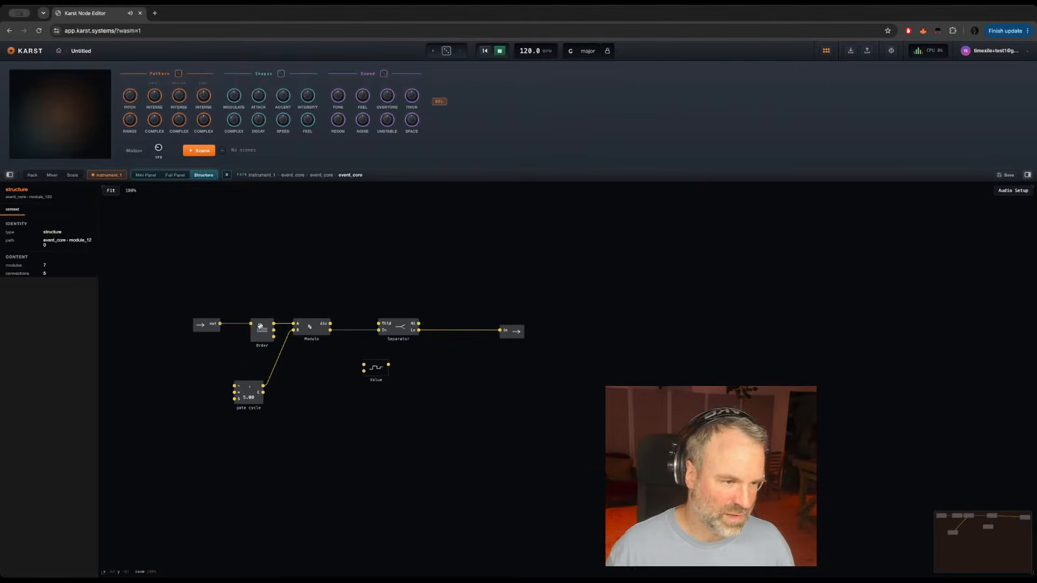
pyautogui.moveTo(273, 330); pyautogui.dragTo(364, 364)
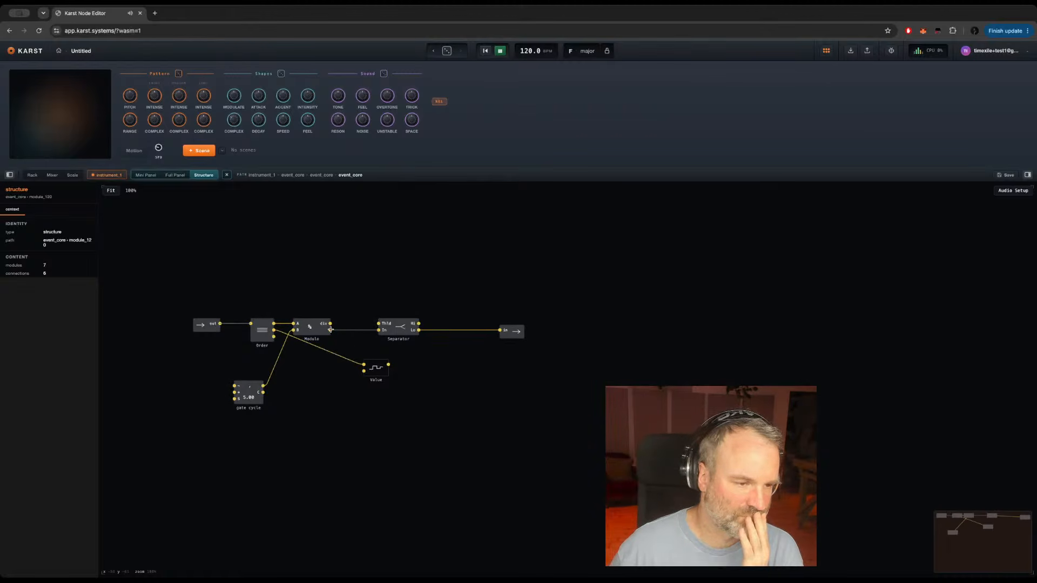
pyautogui.moveTo(329, 325); pyautogui.dragTo(379, 329)
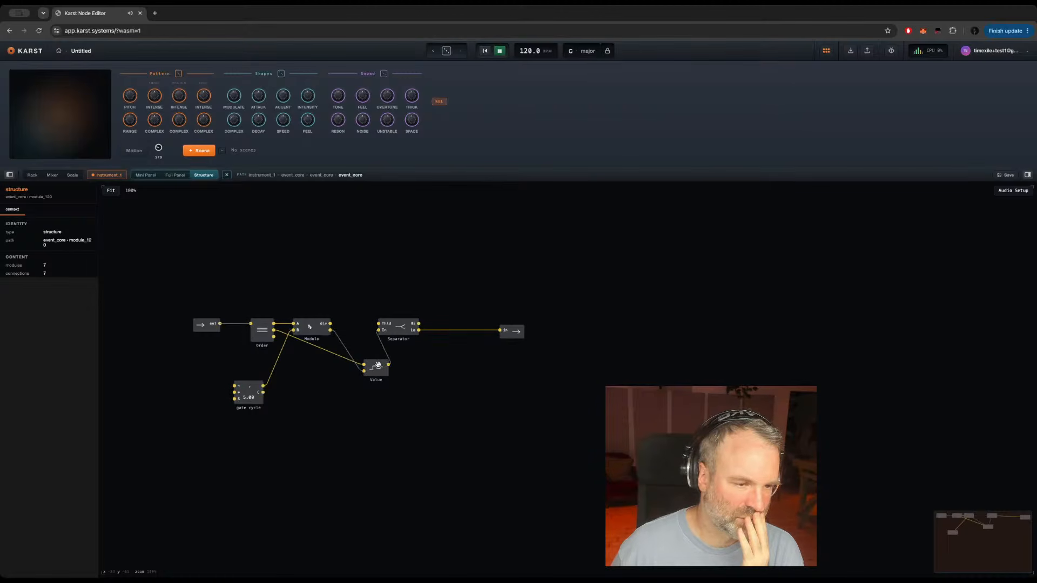
pyautogui.moveTo(375, 370); pyautogui.dragTo(356, 330)
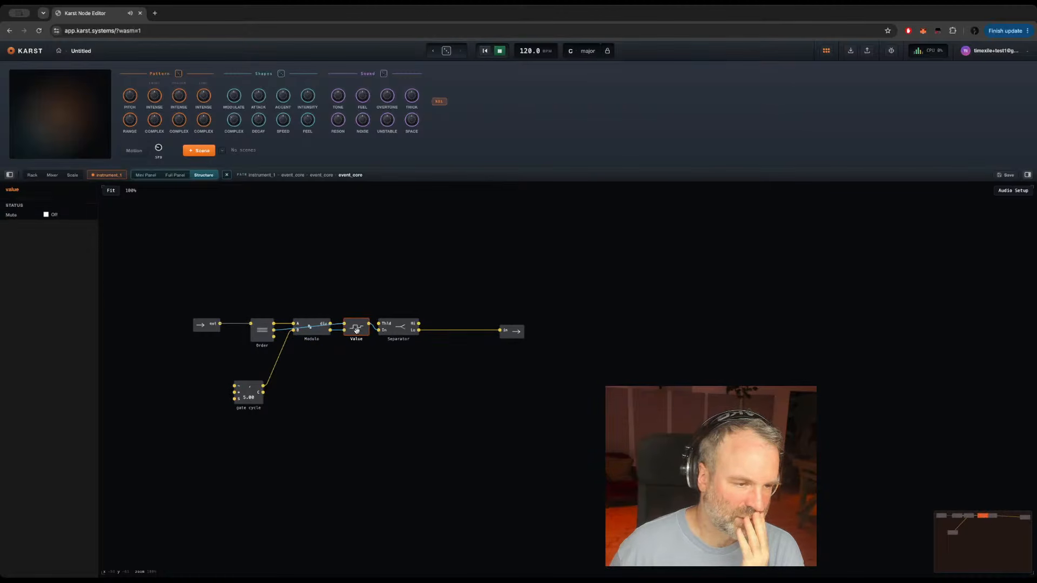
# Step: Try bypassing the Value latch by moving it below and wiring Modulo's lower output directly into the Separator's In
pyautogui.click(258, 333)
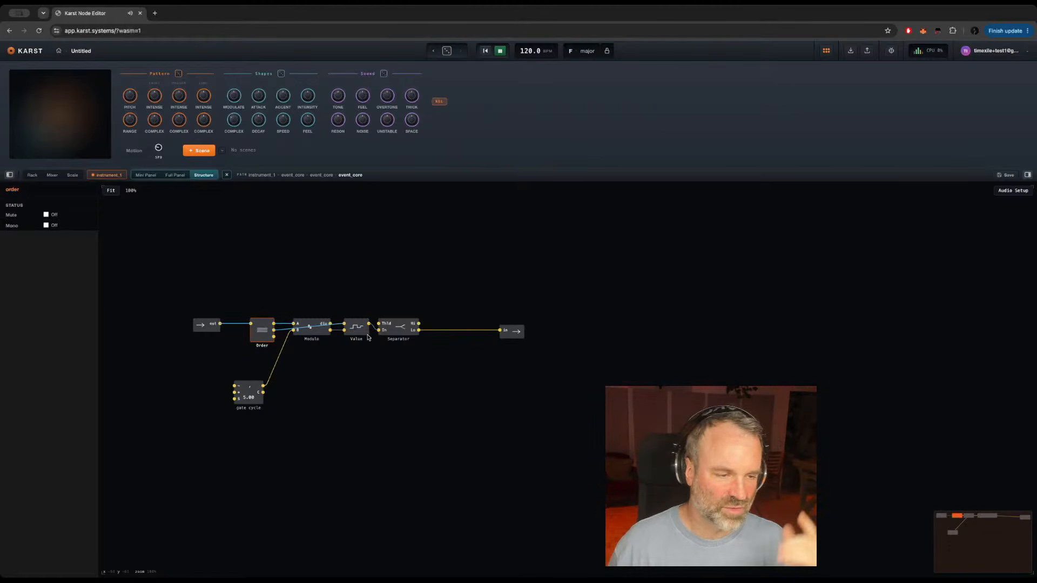
pyautogui.moveTo(355, 329); pyautogui.dragTo(362, 388)
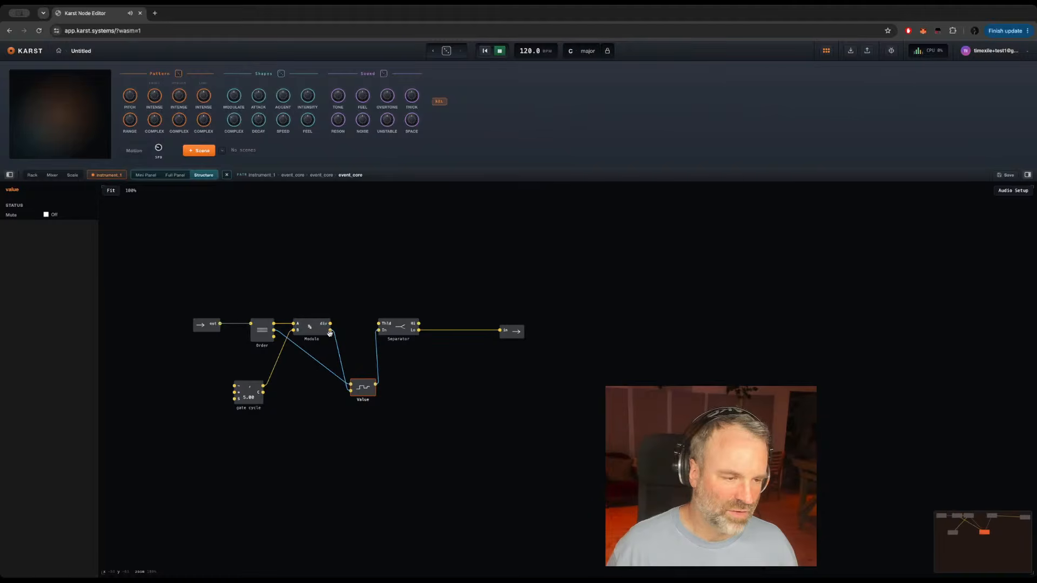
pyautogui.moveTo(351, 330); pyautogui.dragTo(381, 329)
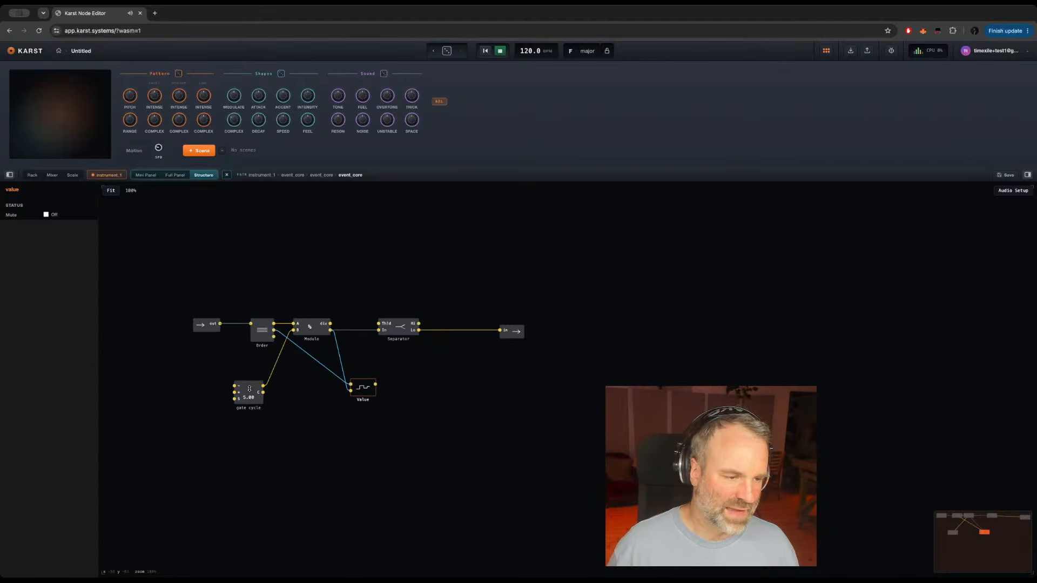
# Step: Route the Value latch's output into the Separator's In again and set the gate cycle knob to 4
pyautogui.moveTo(249, 388); pyautogui.dragTo(247, 421)
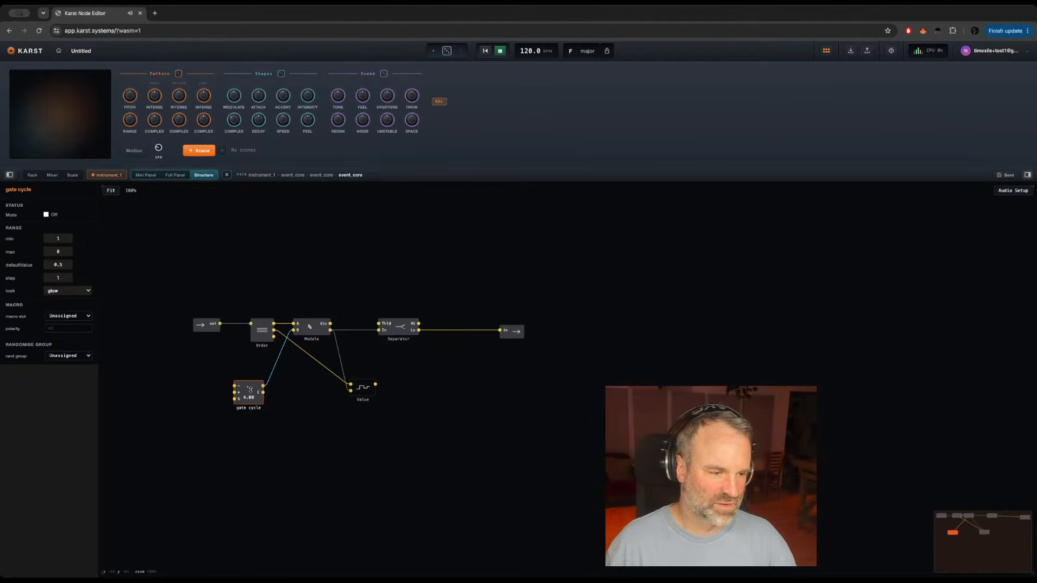
pyautogui.moveTo(364, 387); pyautogui.dragTo(365, 358)
pyautogui.click(258, 336)
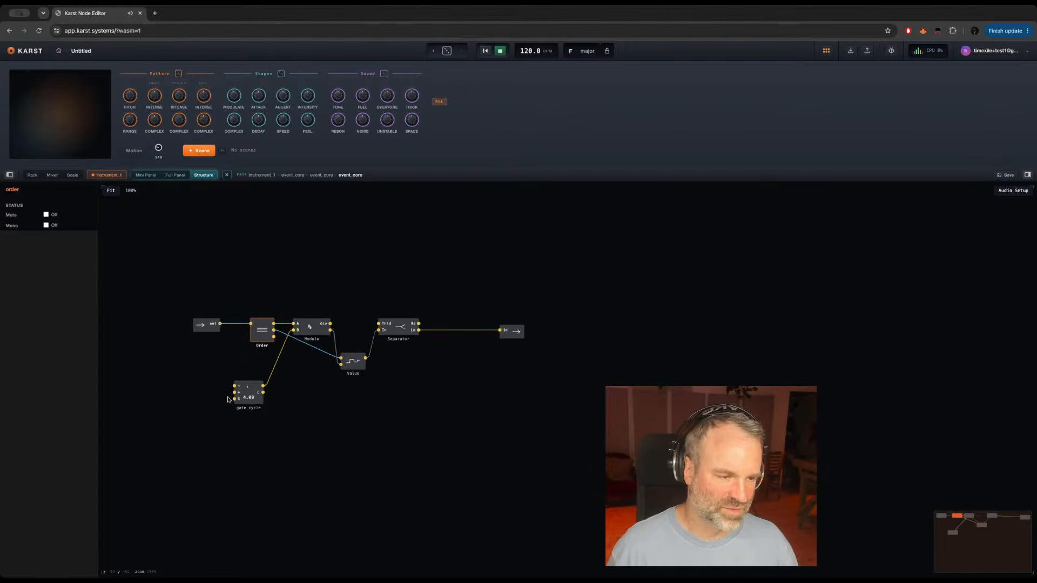
pyautogui.click(249, 388)
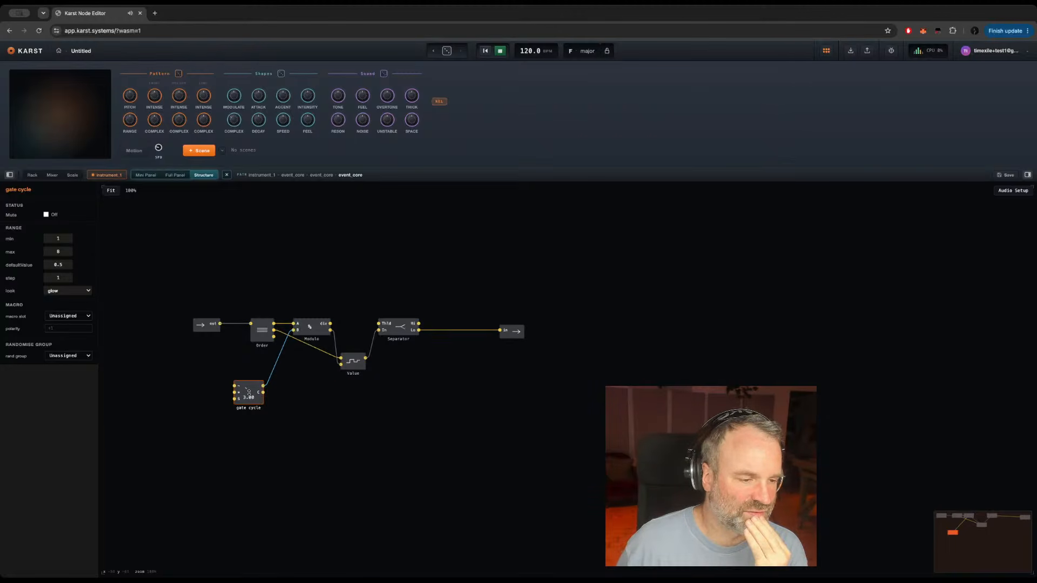
pyautogui.moveTo(247, 398); pyautogui.dragTo(248, 393)
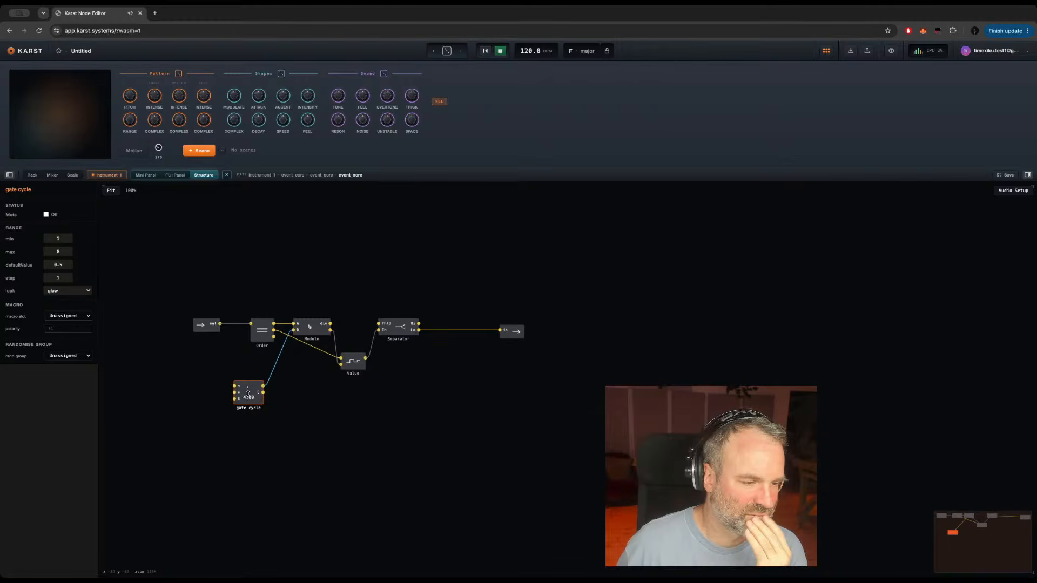
# Step: Return to the parent event_core structure and set the Cycle knob to 7
pyautogui.doubleClick(295, 398)
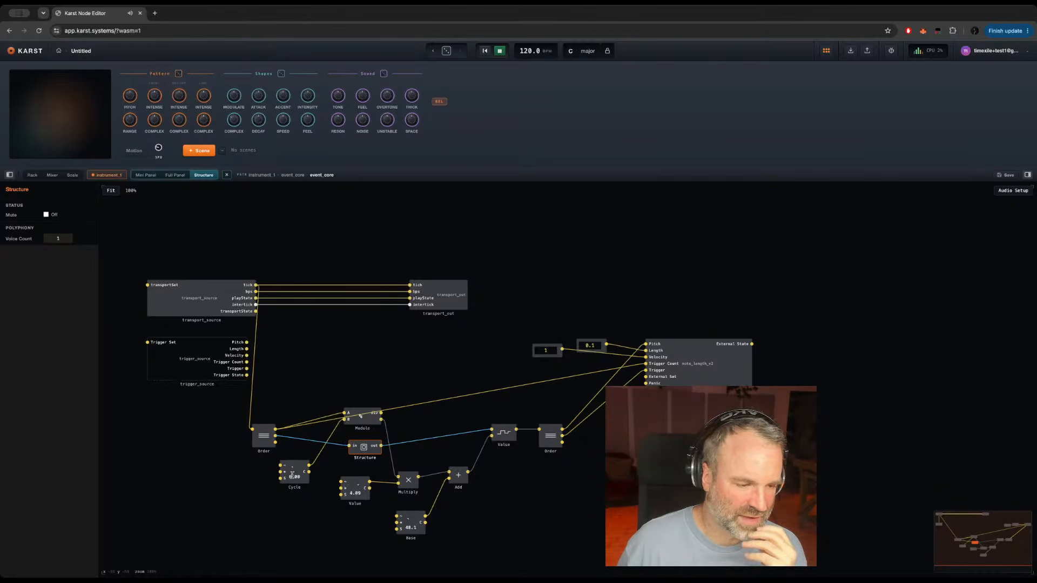
pyautogui.moveTo(294, 471); pyautogui.dragTo(294, 467)
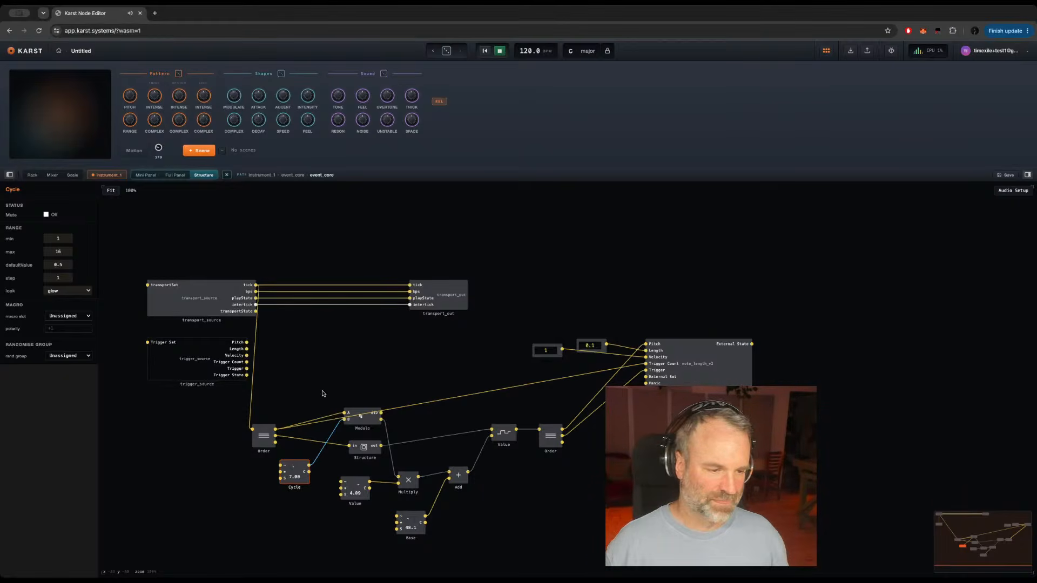
# Step: Compare the parent's Modulo and Cycle knob with the gate cycle knob inside the Structure module
pyautogui.click(366, 420)
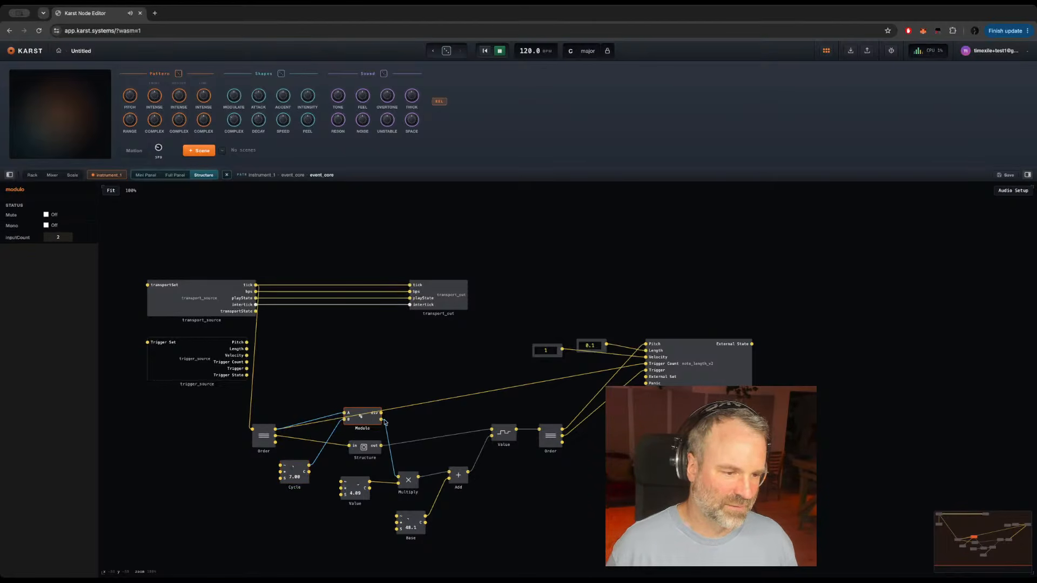
pyautogui.doubleClick(365, 446)
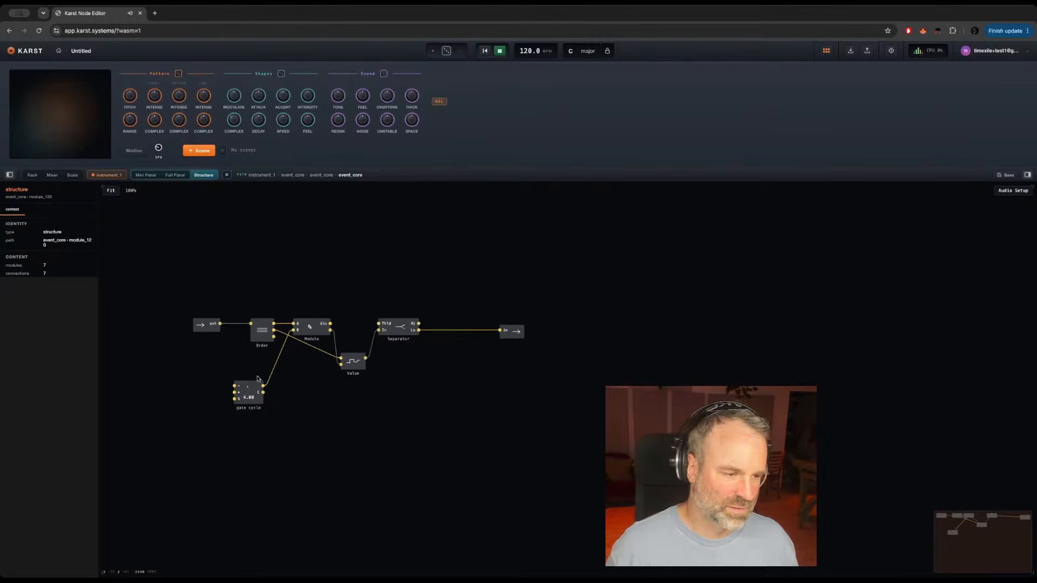
pyautogui.click(260, 400)
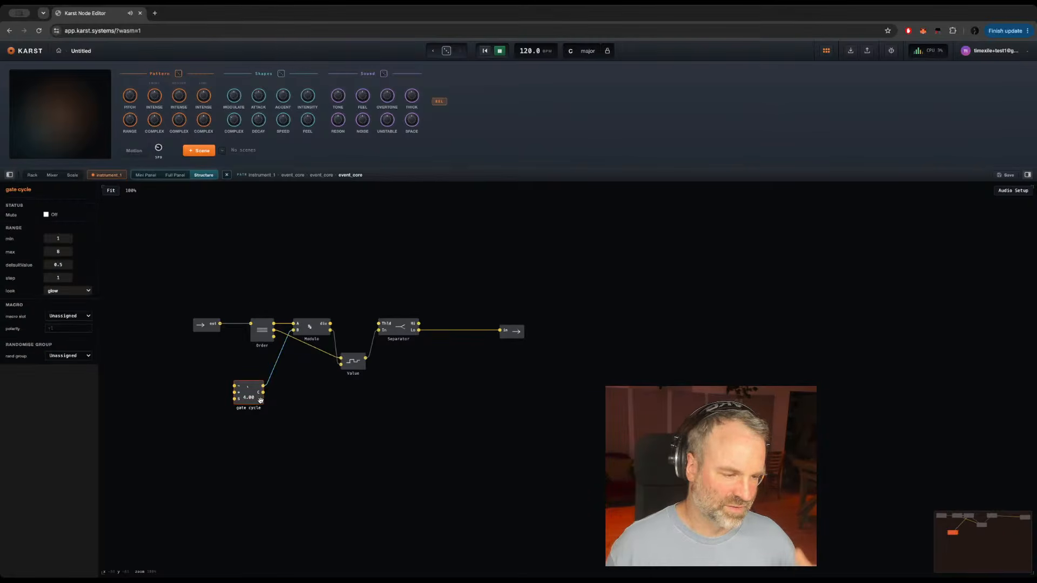
pyautogui.doubleClick(335, 433)
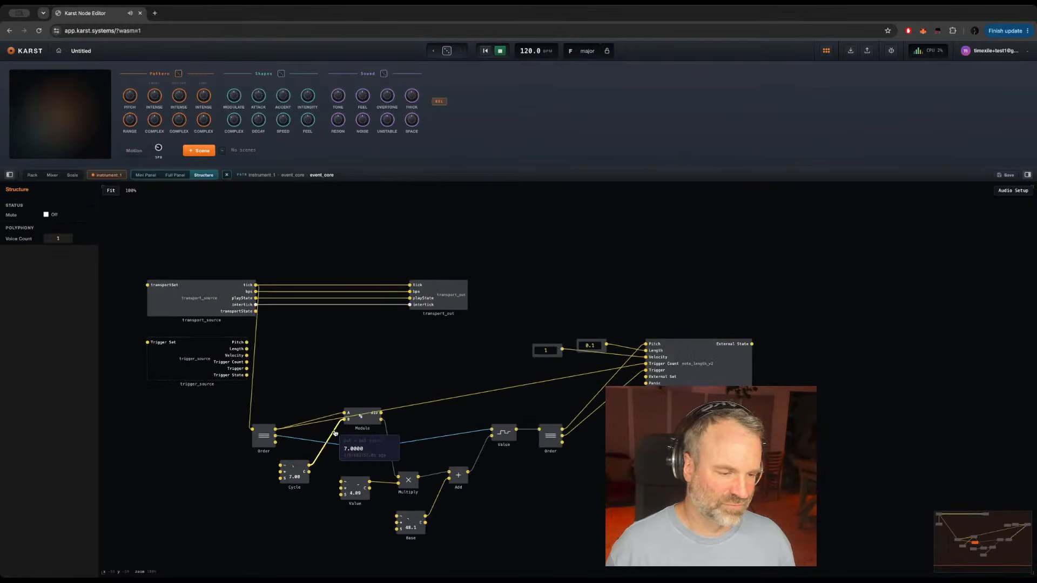
pyautogui.click(305, 481)
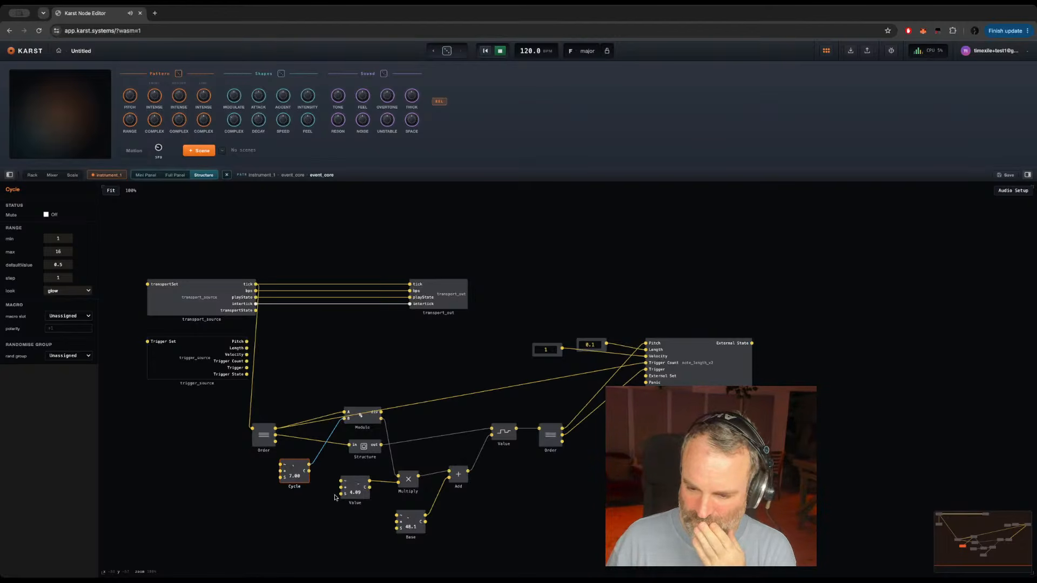
# Step: Open the Structure module and examine how the Separator is connected
pyautogui.doubleClick(364, 447)
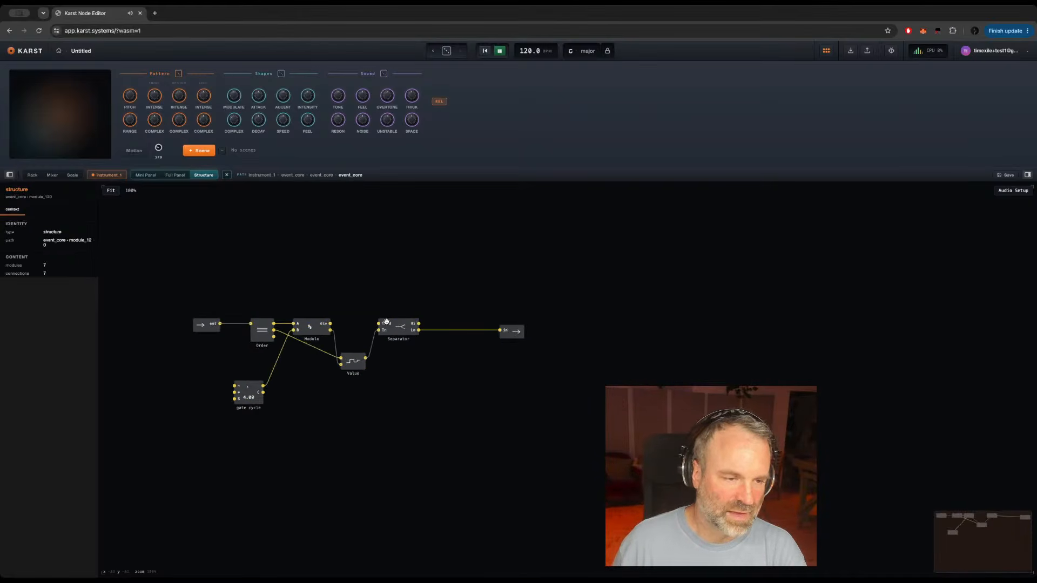
pyautogui.click(400, 334)
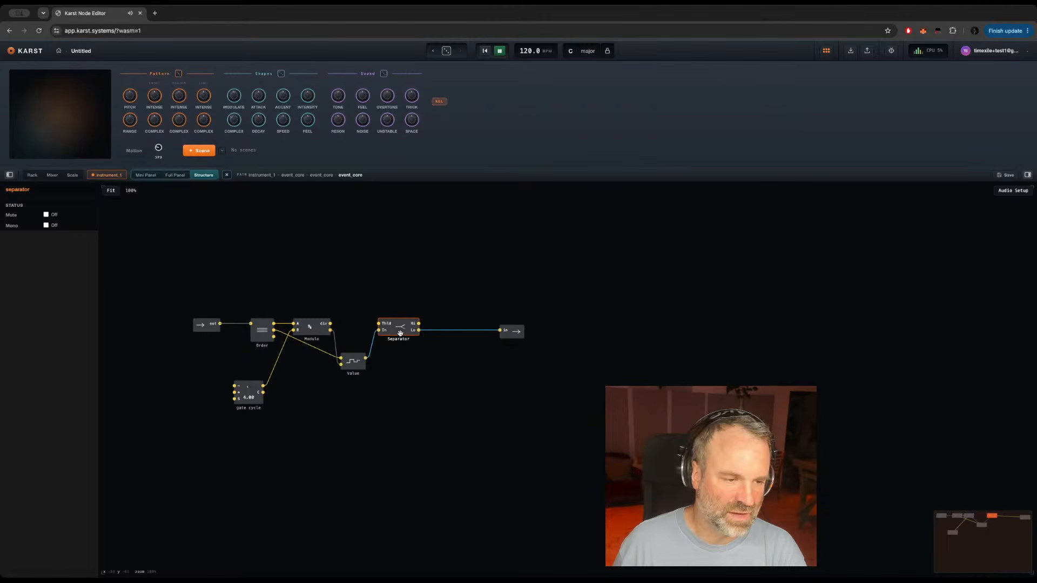
pyautogui.moveTo(372, 351)
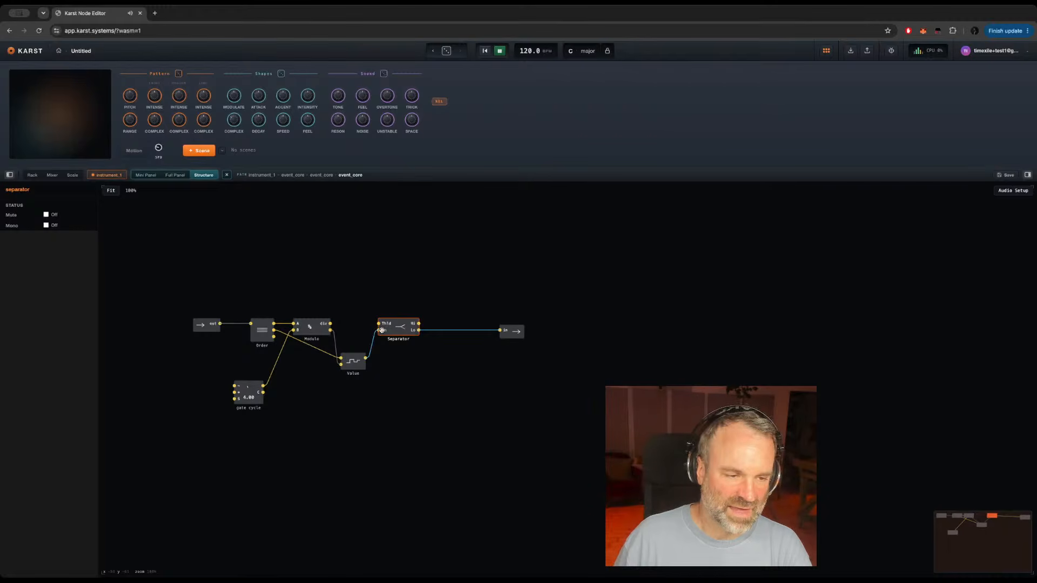
pyautogui.moveTo(377, 332)
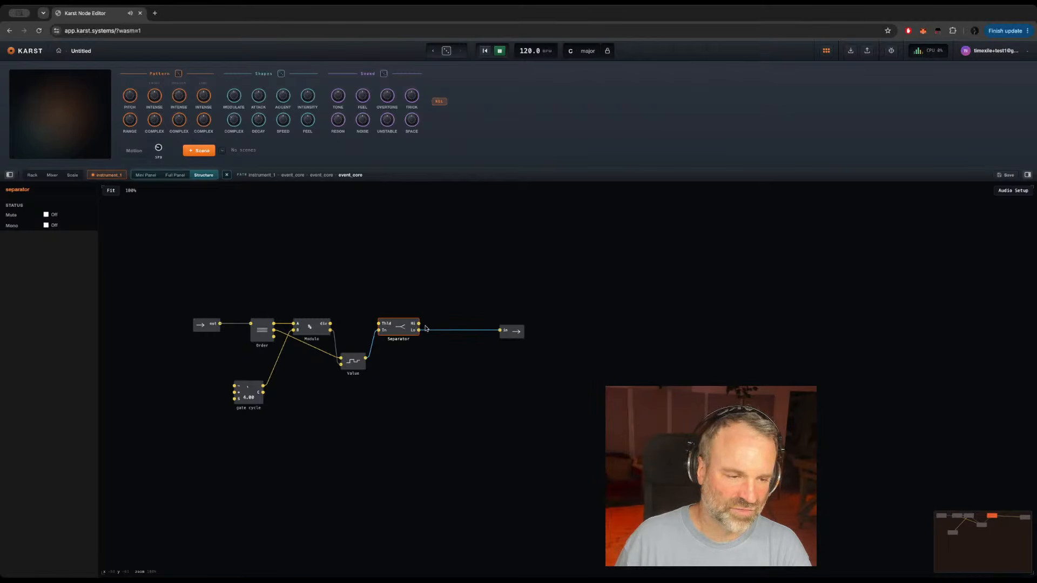
# Step: Try feeding the structure's output from the Separator's Hi output, and reconnect it to Lo
pyautogui.moveTo(418, 323); pyautogui.dragTo(434, 351)
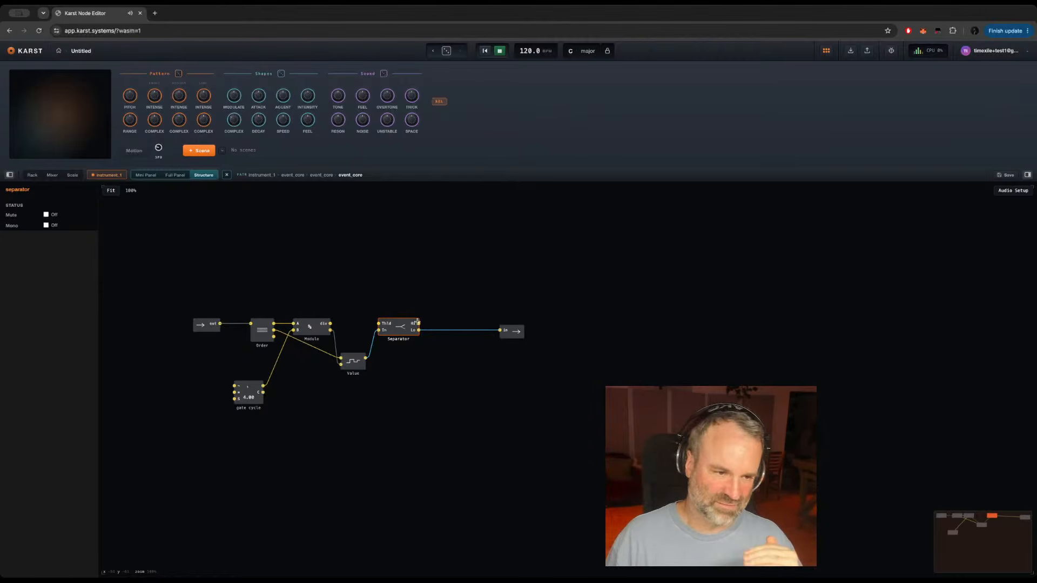
pyautogui.moveTo(420, 324); pyautogui.dragTo(502, 329)
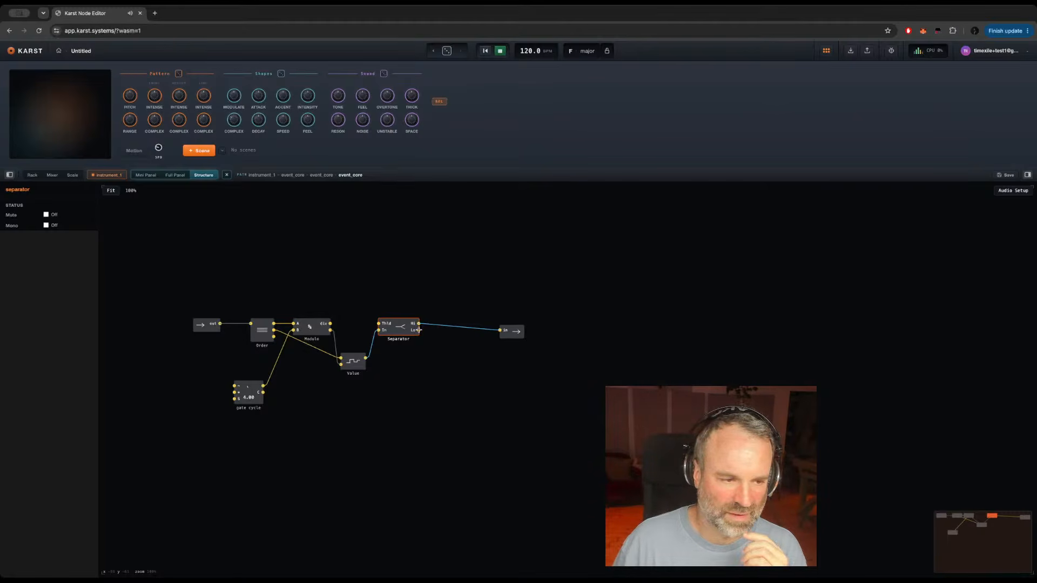
pyautogui.moveTo(418, 330); pyautogui.dragTo(502, 329)
pyautogui.click(497, 363)
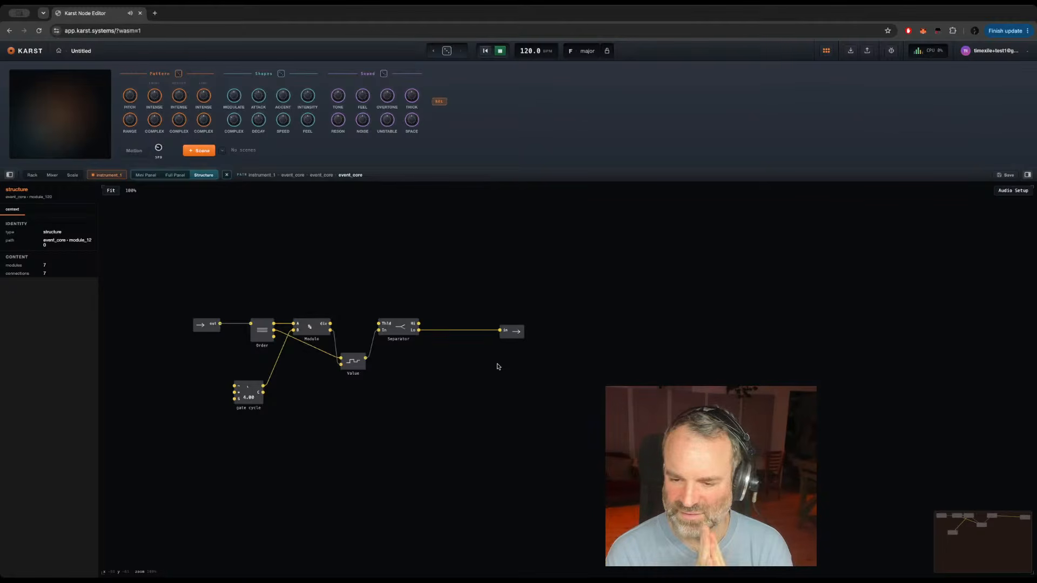
# Step: Spread out the gate structure by moving Order toward the input, the Separator beside the output, and gate cycle closer beneath Order
pyautogui.moveTo(466, 331)
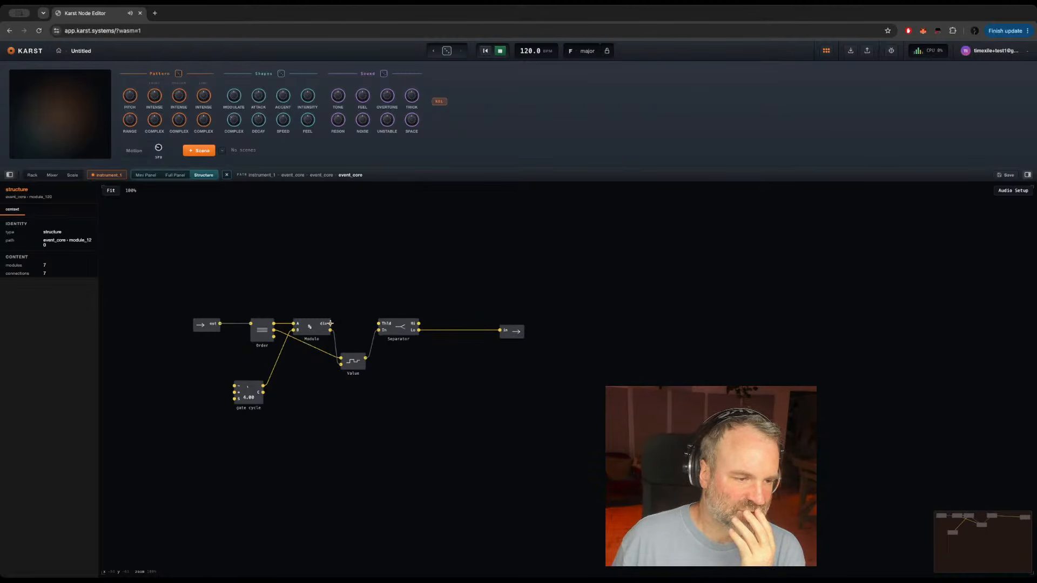
pyautogui.click(315, 327)
pyautogui.moveTo(260, 335); pyautogui.dragTo(247, 336)
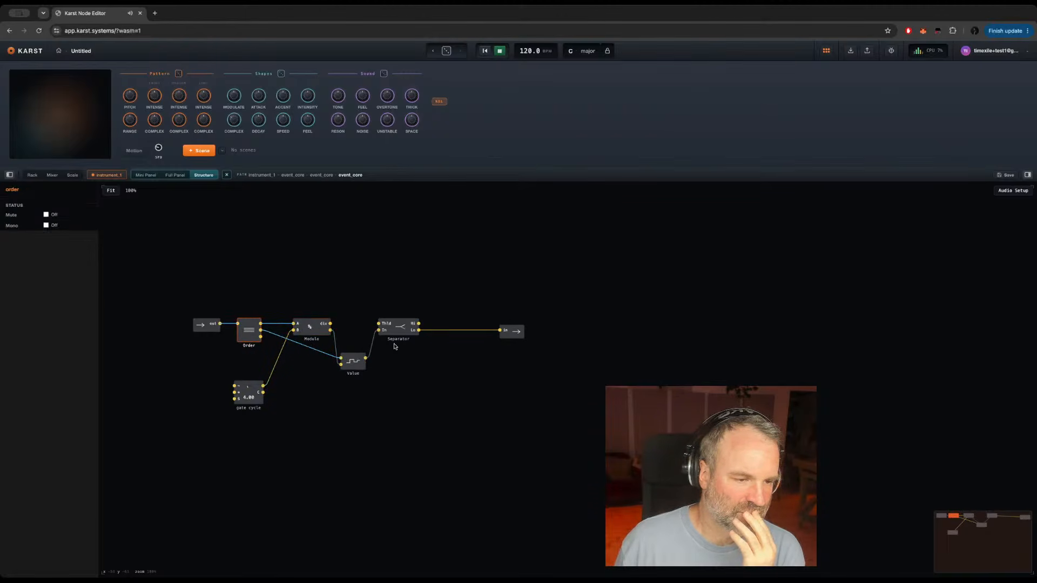
pyautogui.click(399, 327)
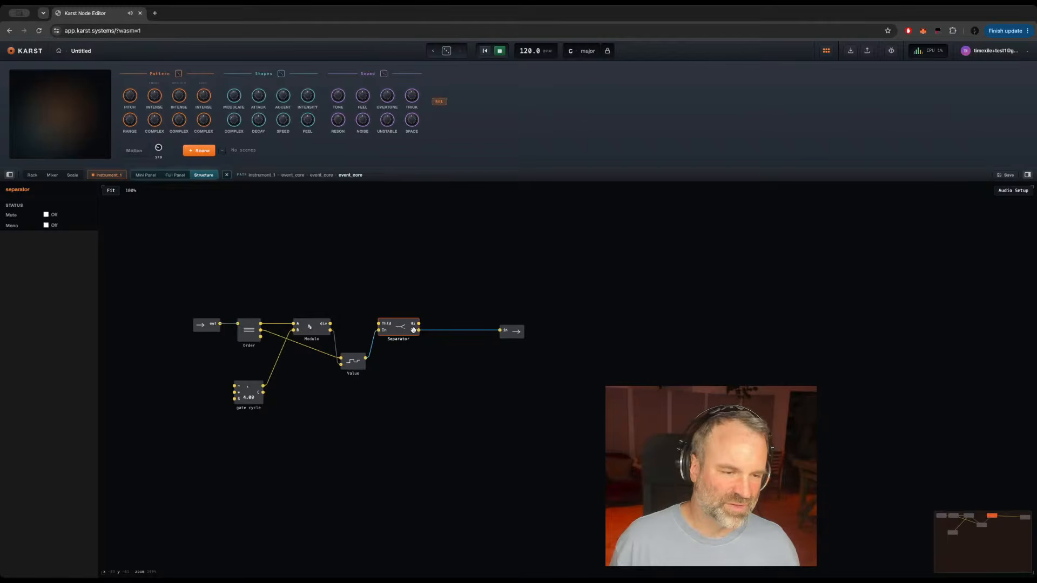
pyautogui.moveTo(399, 327); pyautogui.dragTo(454, 328)
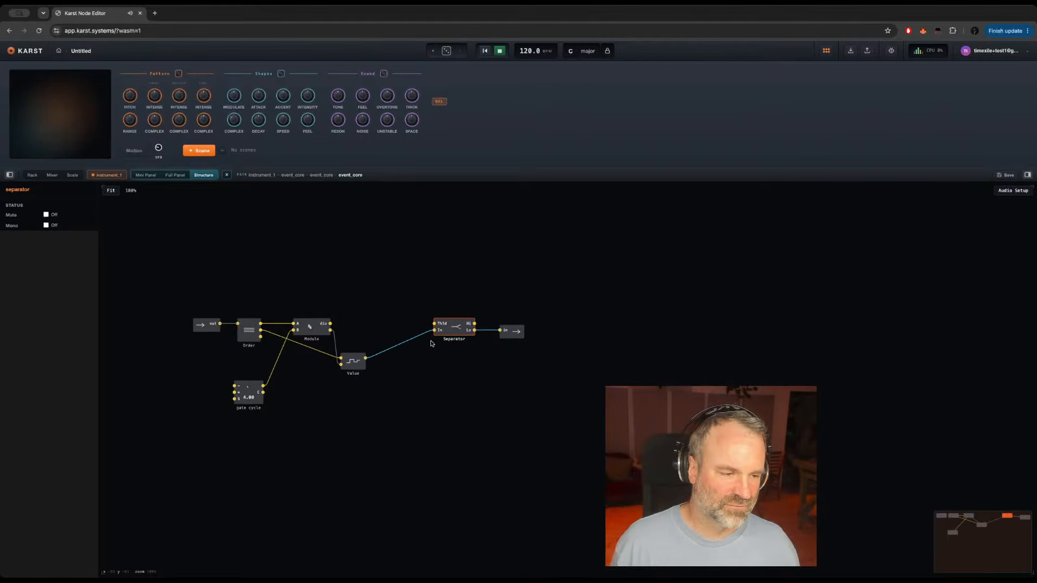
pyautogui.click(254, 405)
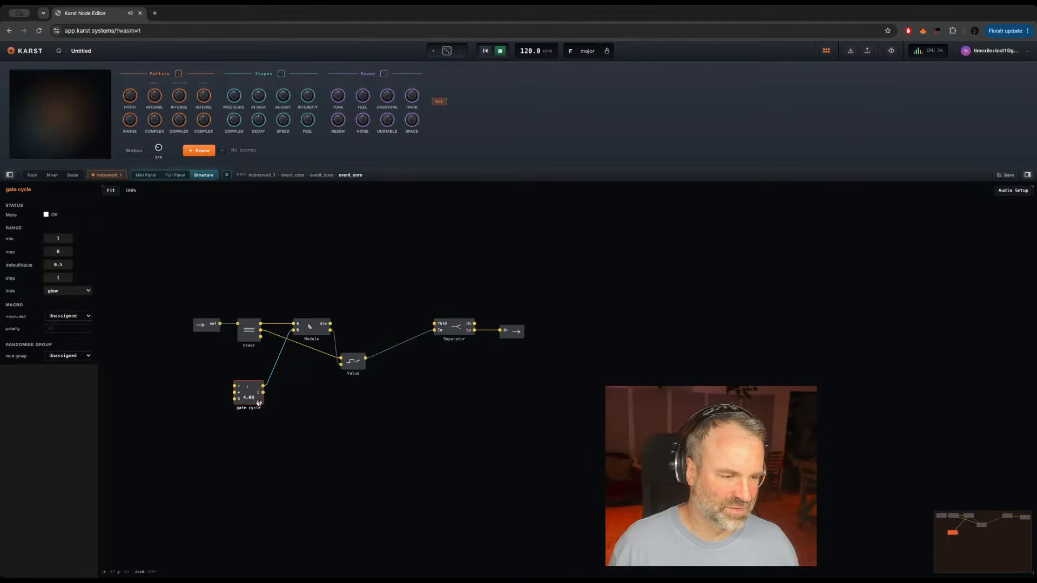
pyautogui.moveTo(259, 403); pyautogui.dragTo(271, 393)
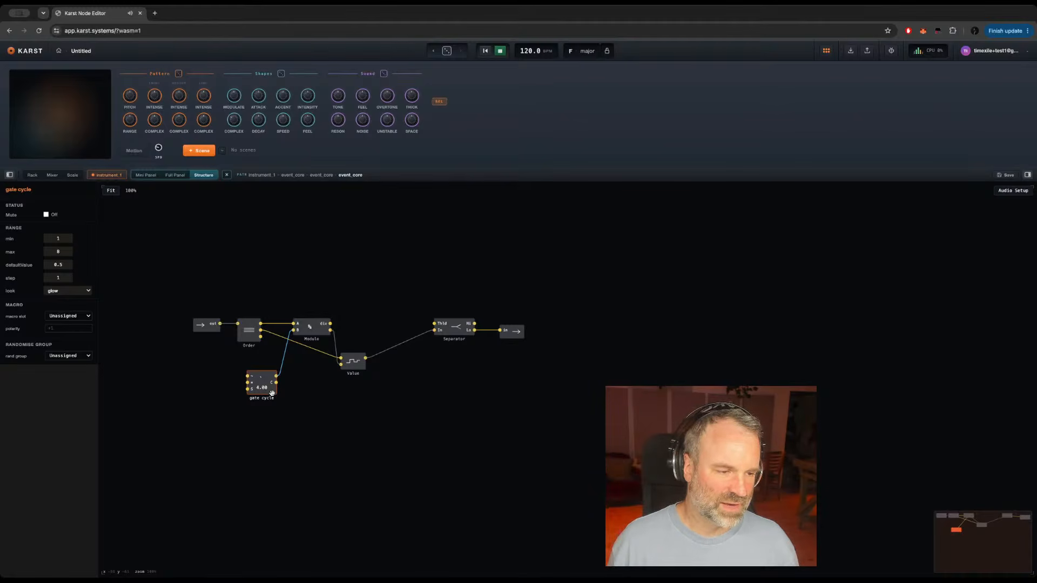
pyautogui.click(245, 420)
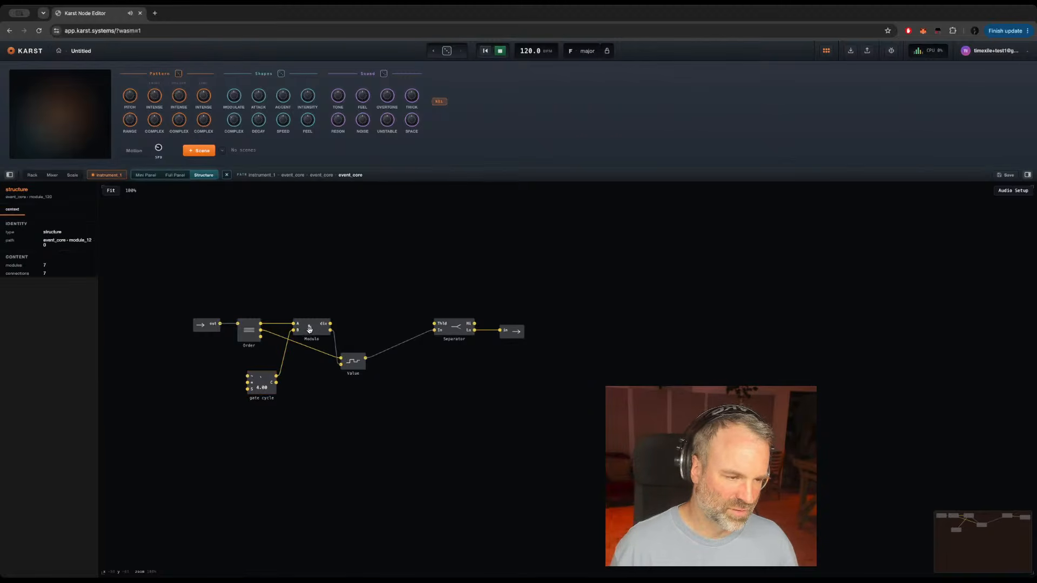
# Step: Inspect the gate cycle knob, the Value latch, the output boundary and the signal on the cable from Value to the Separator
pyautogui.click(271, 393)
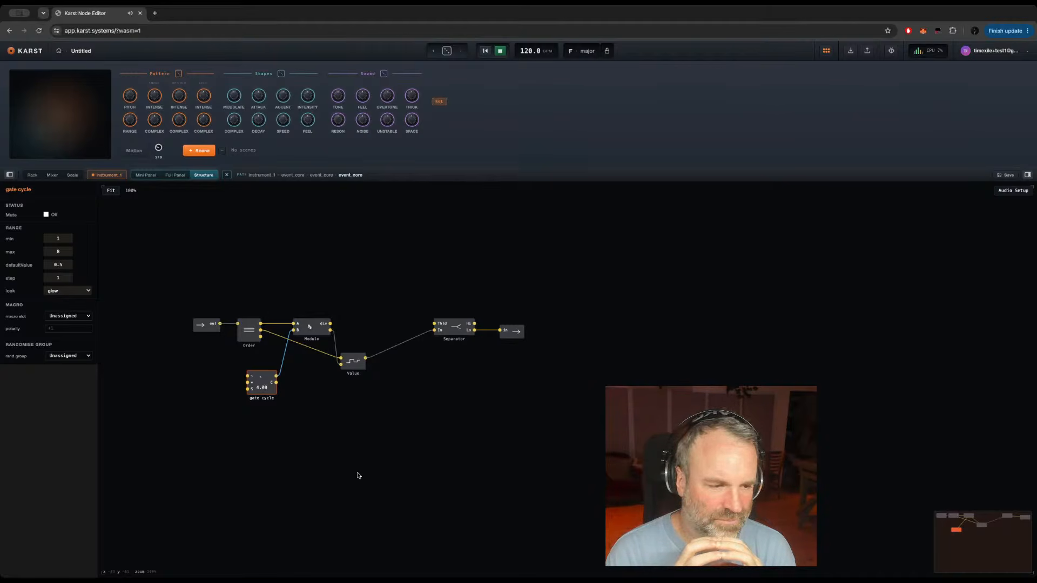
pyautogui.click(353, 362)
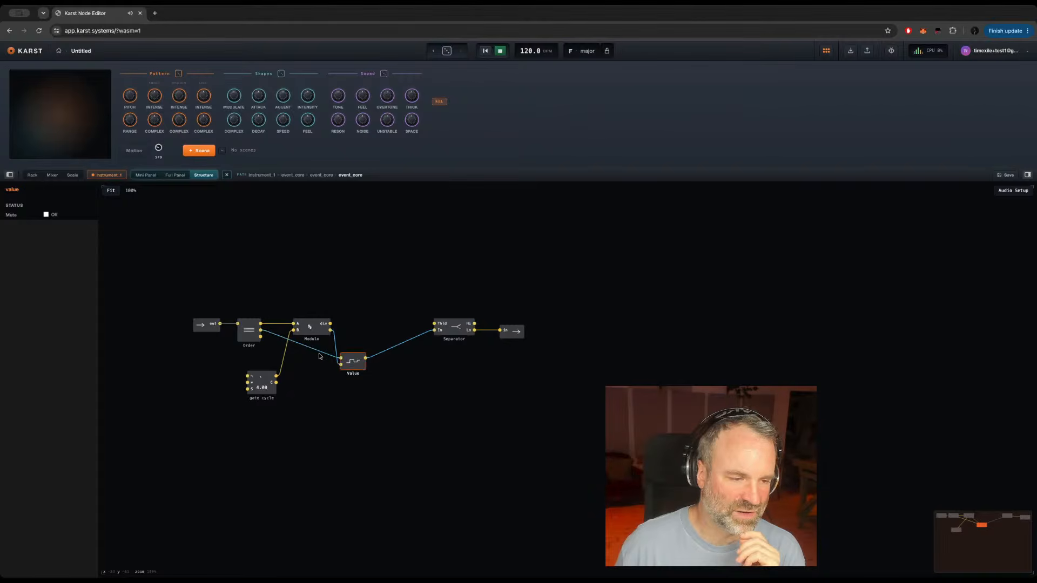
pyautogui.moveTo(324, 354)
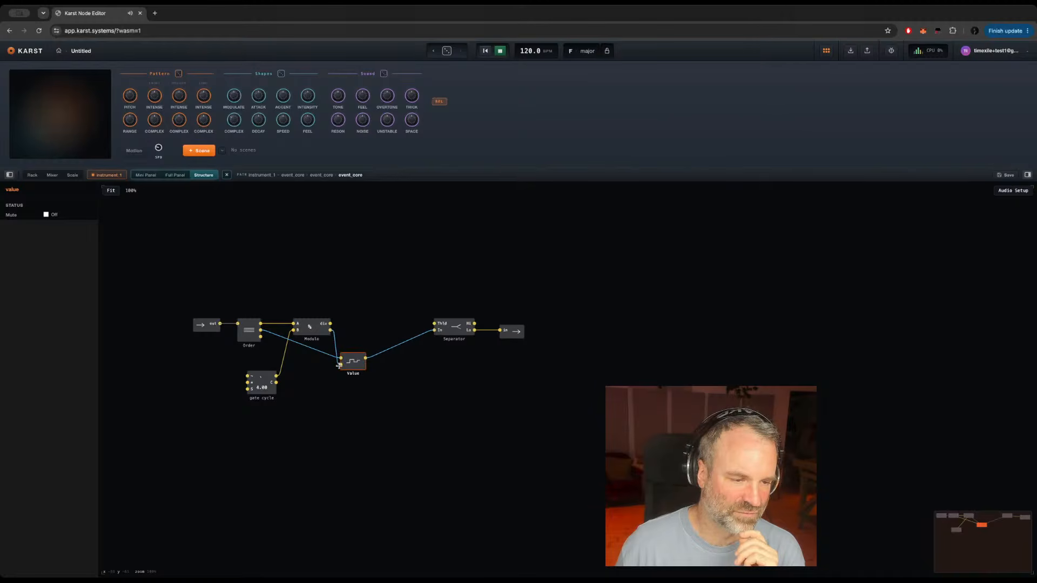
pyautogui.moveTo(398, 348)
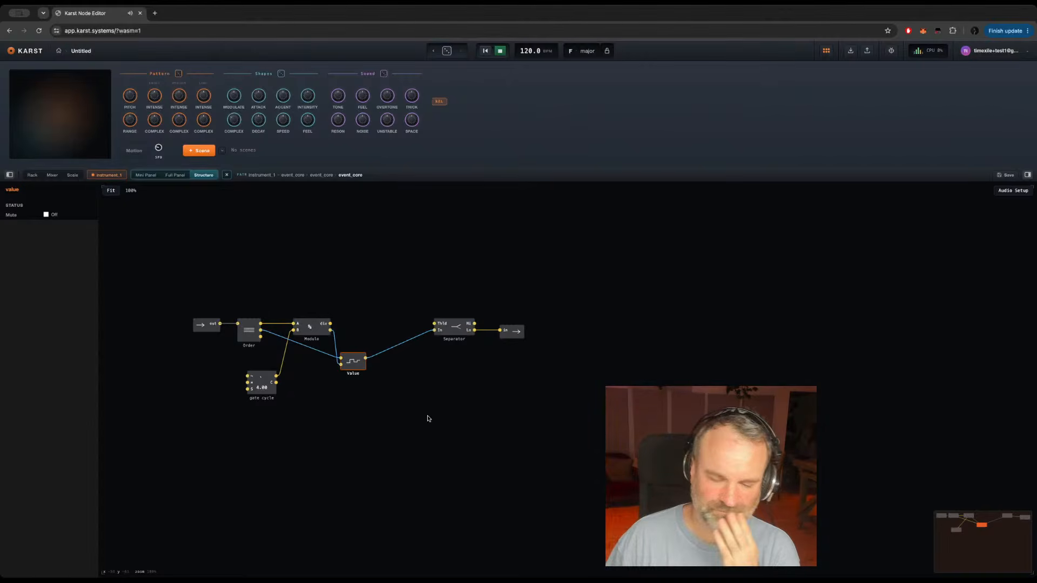
pyautogui.click(271, 390)
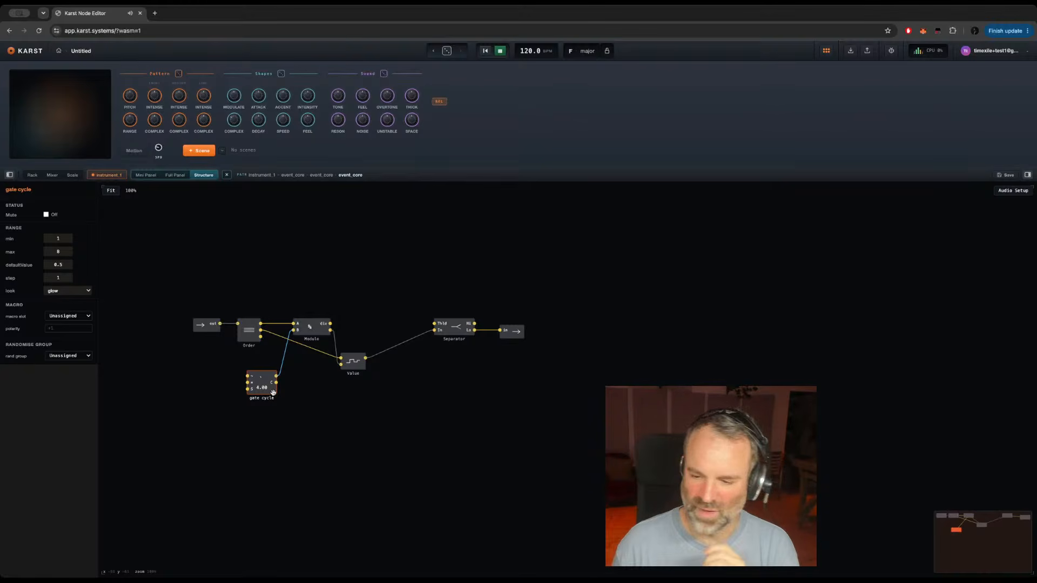
pyautogui.click(518, 335)
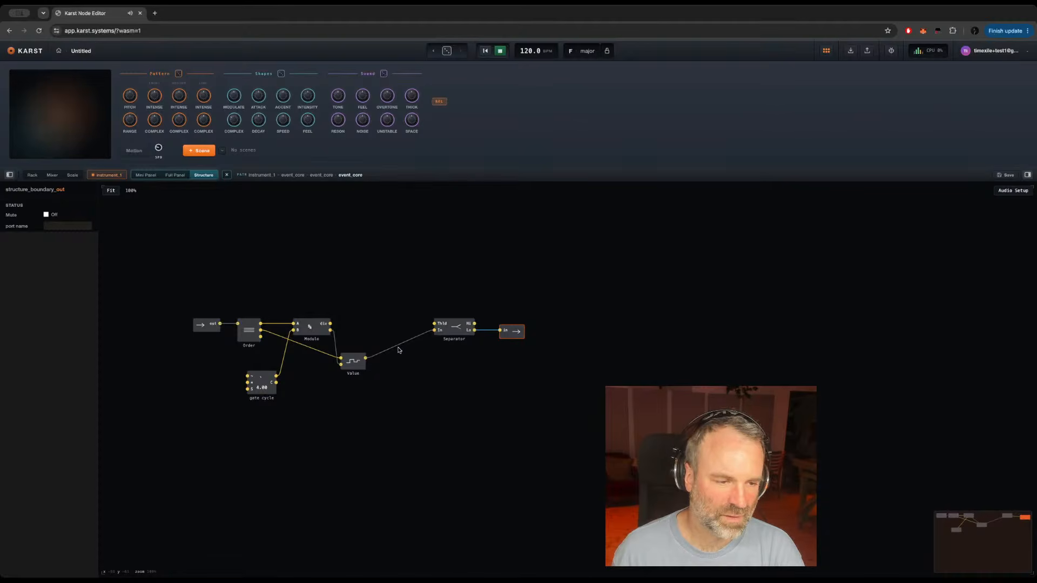
pyautogui.moveTo(398, 348)
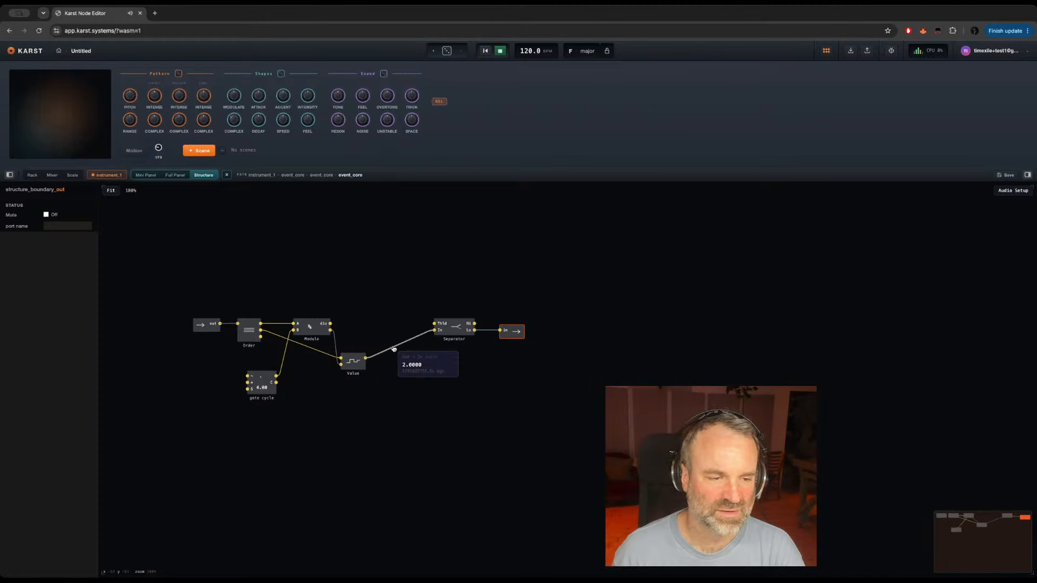
# Step: Test the Separator's Hi output on the boundary output once more, and switch the cable back to Lo
pyautogui.click(456, 329)
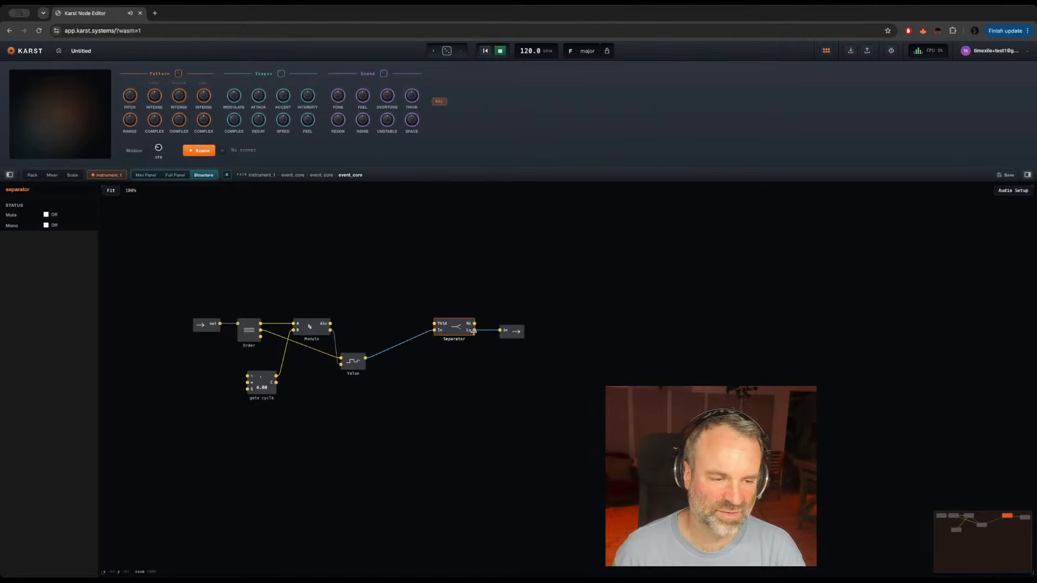
pyautogui.moveTo(496, 333)
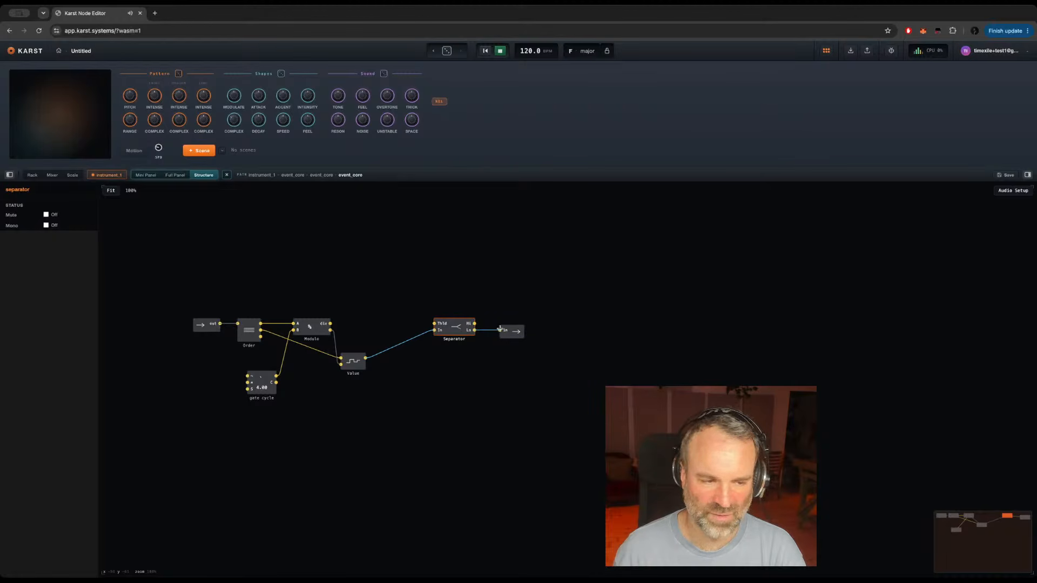
pyautogui.moveTo(474, 323); pyautogui.dragTo(501, 330)
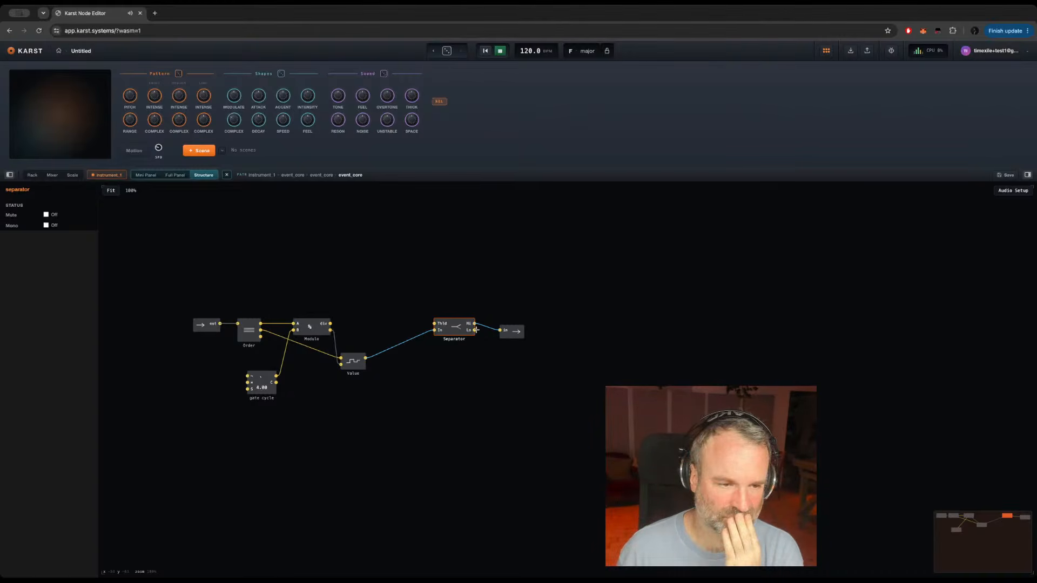
pyautogui.moveTo(474, 330); pyautogui.dragTo(503, 330)
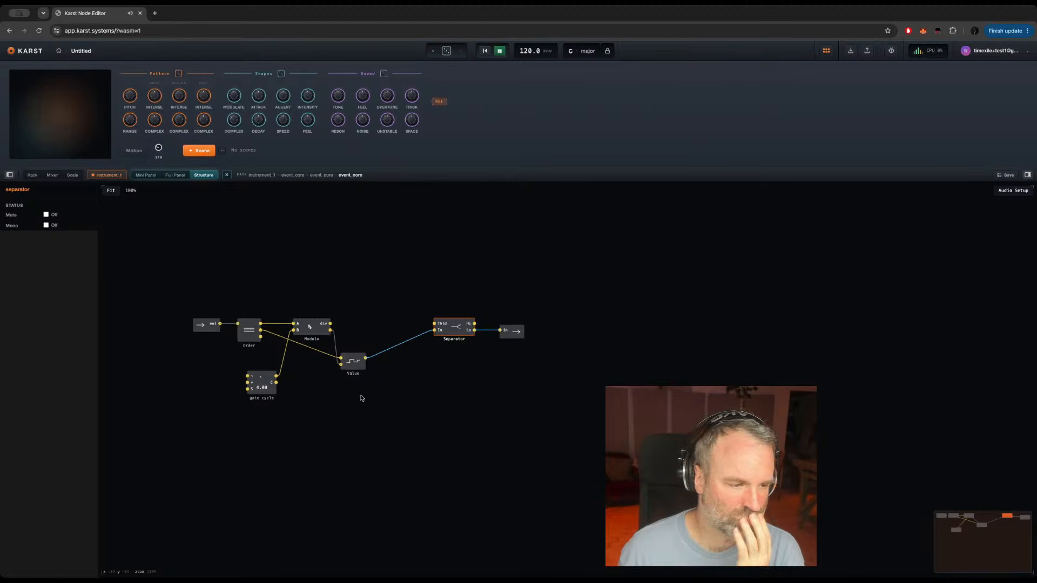
# Step: Review the gate cycle, Modulo and Separator modules in turn
pyautogui.click(272, 391)
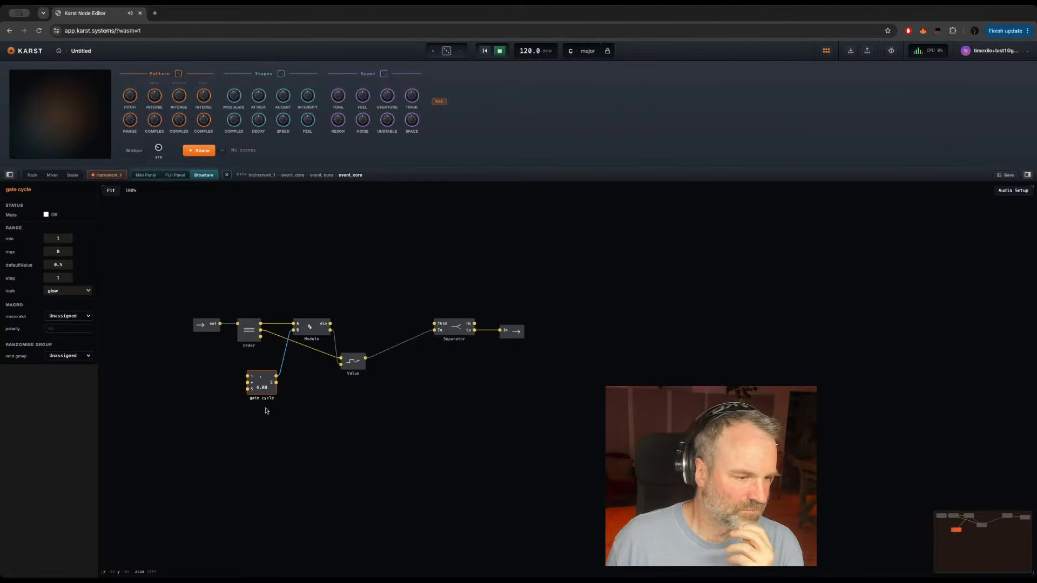
pyautogui.click(309, 327)
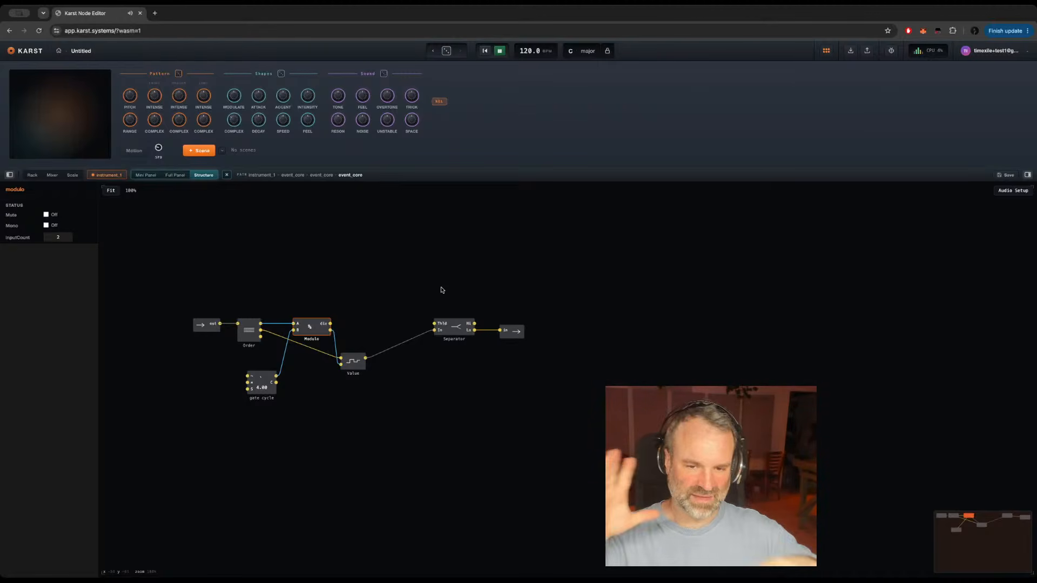
pyautogui.click(455, 326)
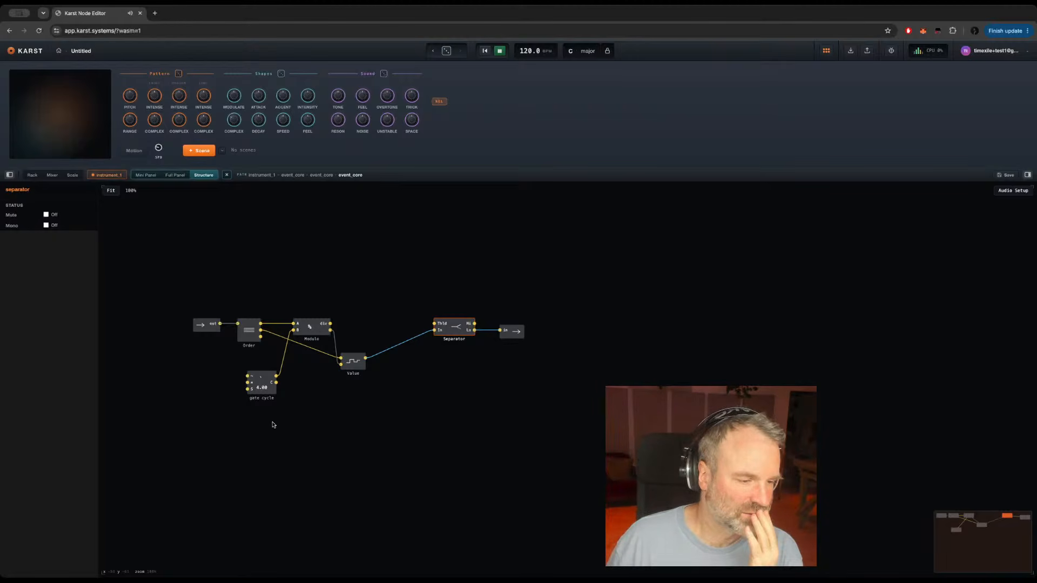
# Step: Try the gate cycle knob at 2, set it back to 4, and move it beneath Modulo
pyautogui.click(259, 380)
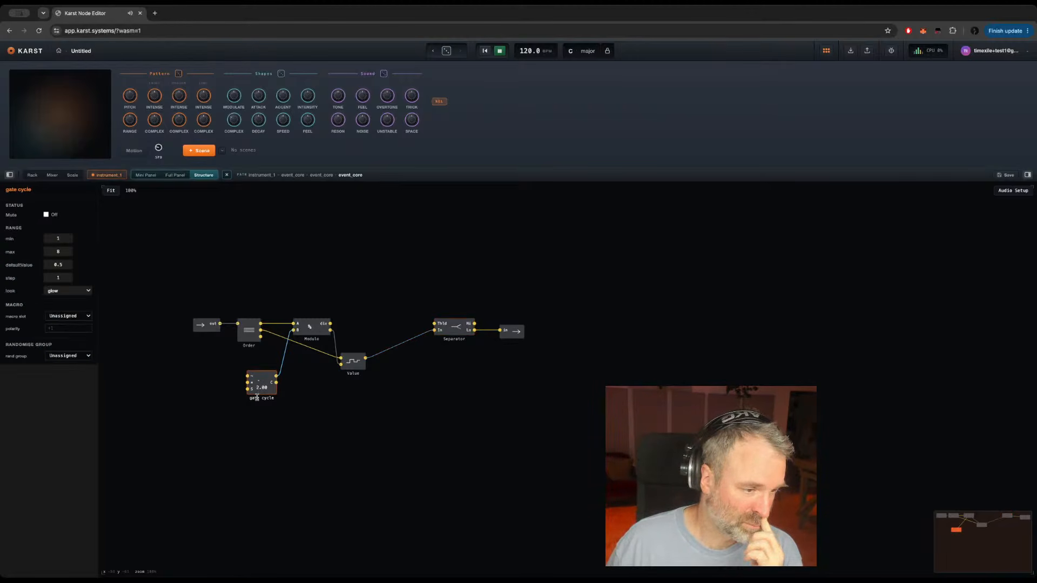
pyautogui.moveTo(259, 380)
pyautogui.mouseDown()
pyautogui.moveTo(257, 404)
pyautogui.moveTo(261, 379)
pyautogui.mouseUp()
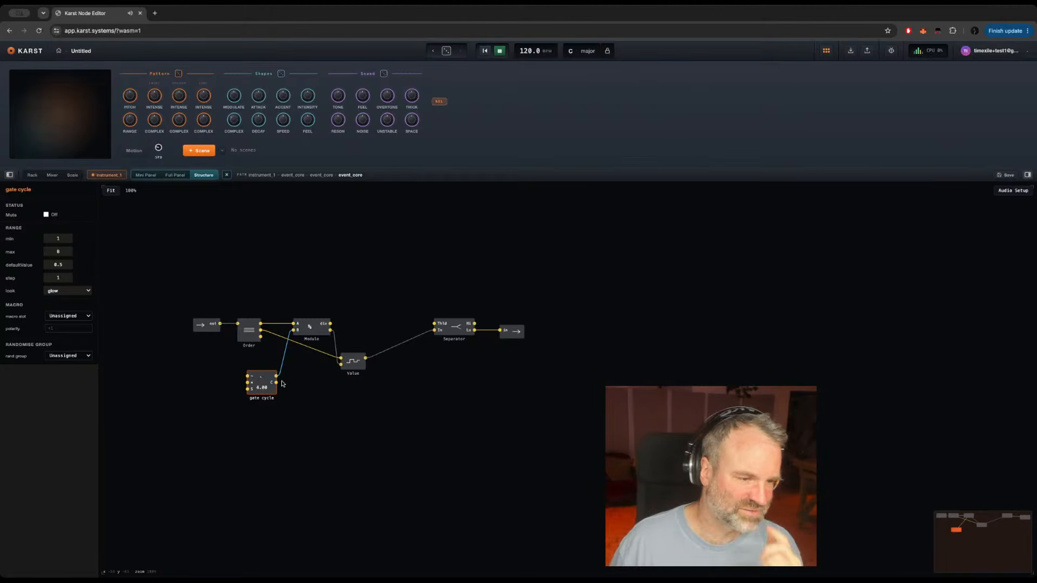
pyautogui.moveTo(272, 393); pyautogui.dragTo(308, 404)
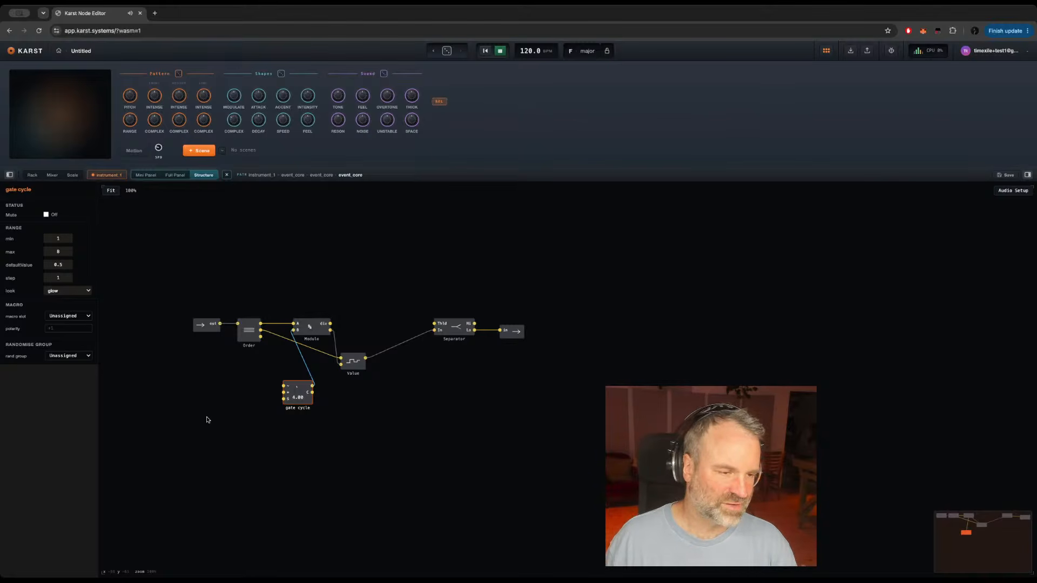
pyautogui.moveTo(276, 326)
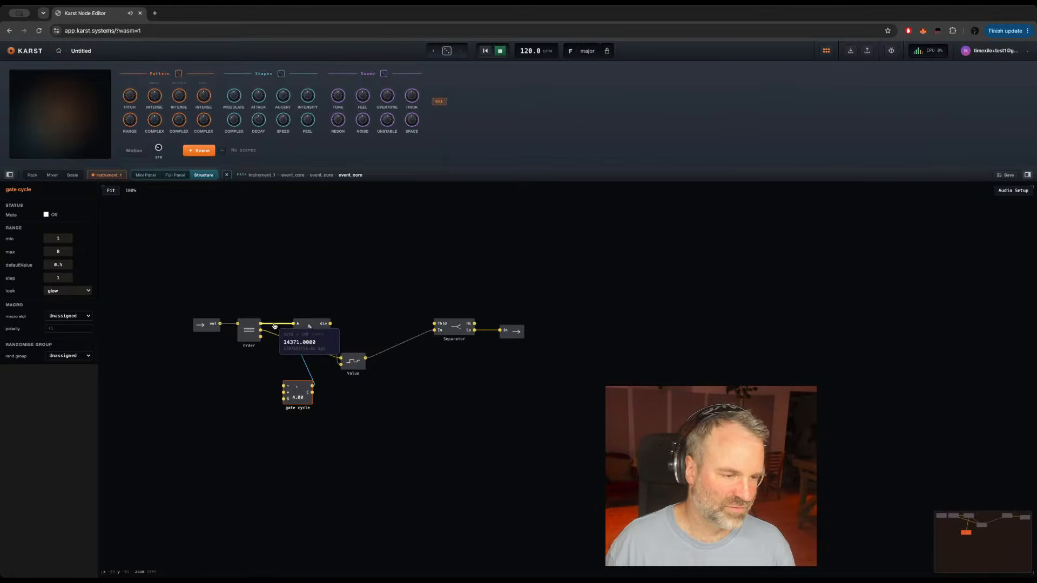
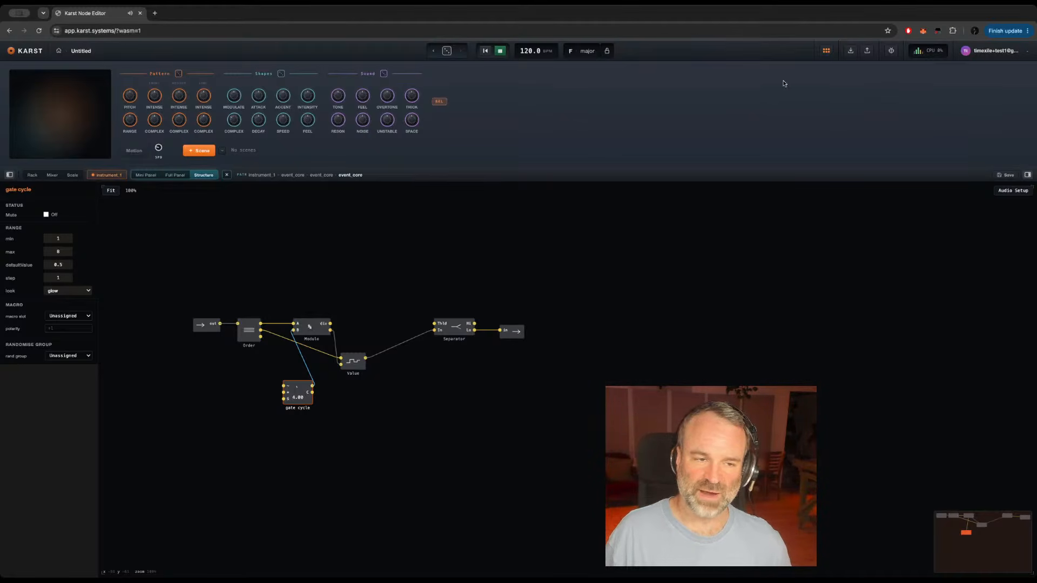
# Step: Add a knob module beside the gate cycle knob and name it Mod amount
pyautogui.click(595, 350)
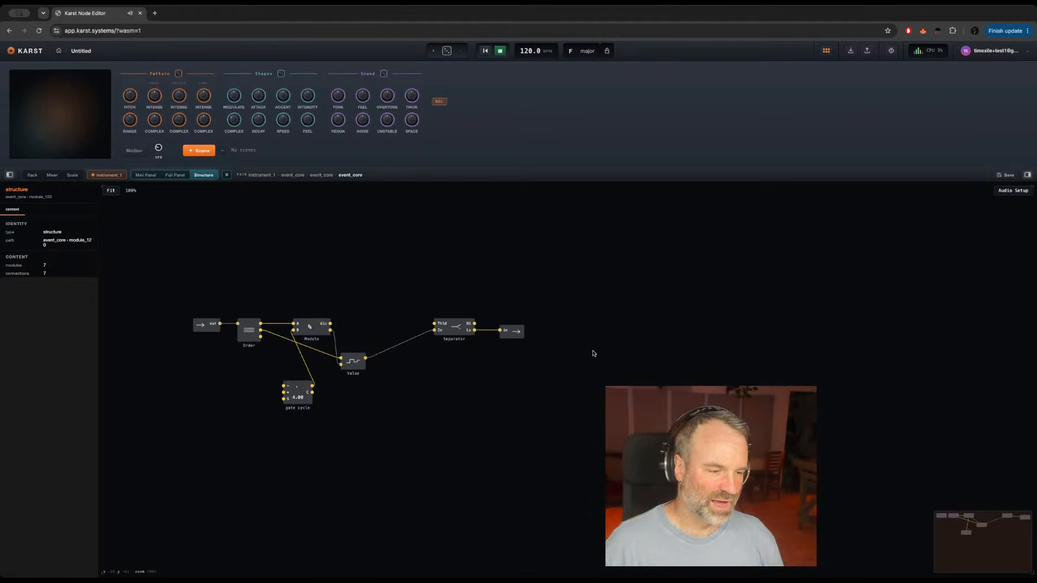
pyautogui.click(305, 401)
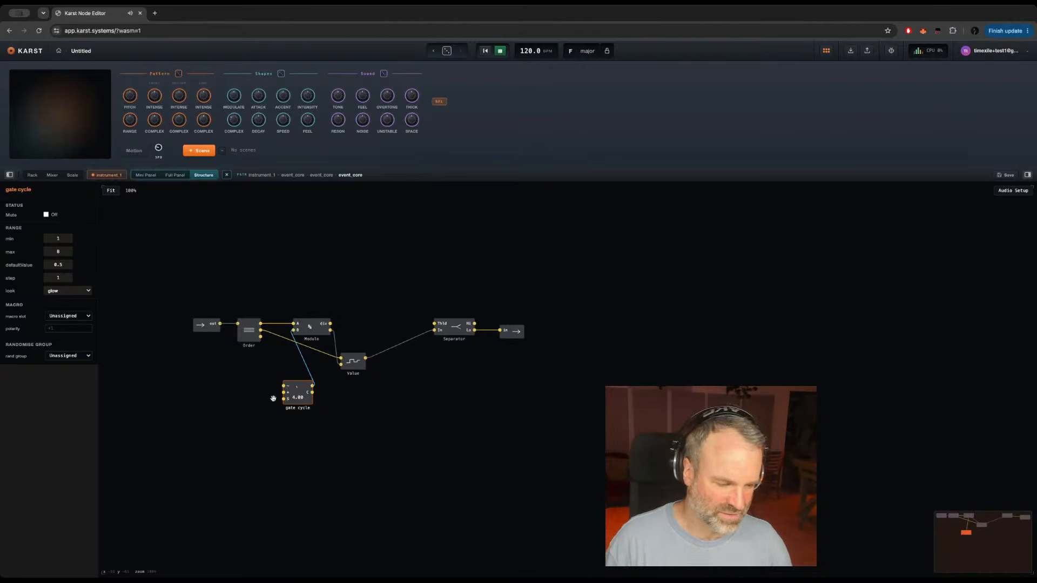
pyautogui.click(181, 394)
pyautogui.press('Return')
pyautogui.write('kno')
pyautogui.press('Return')
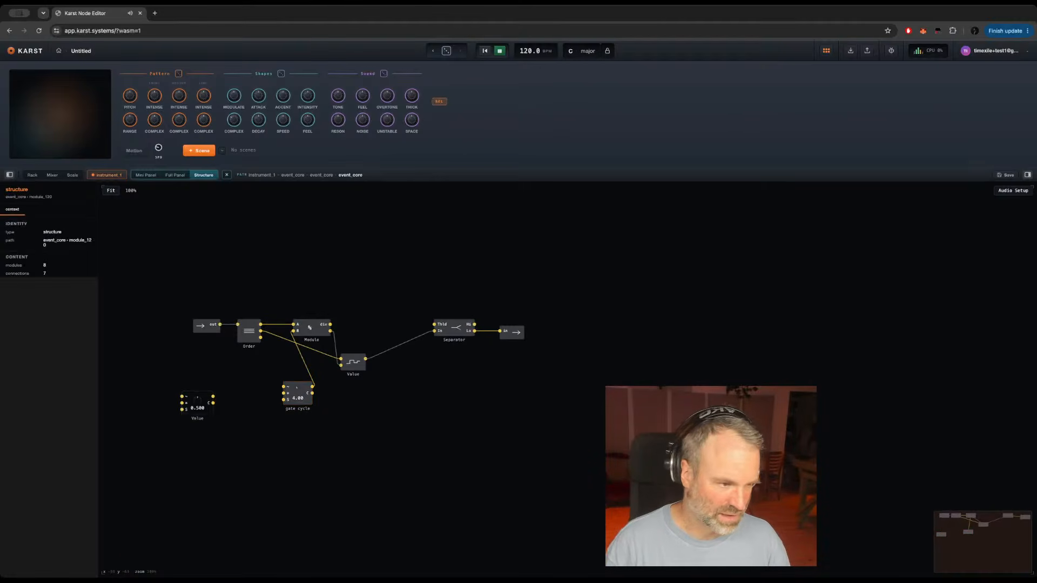
pyautogui.doubleClick(200, 418)
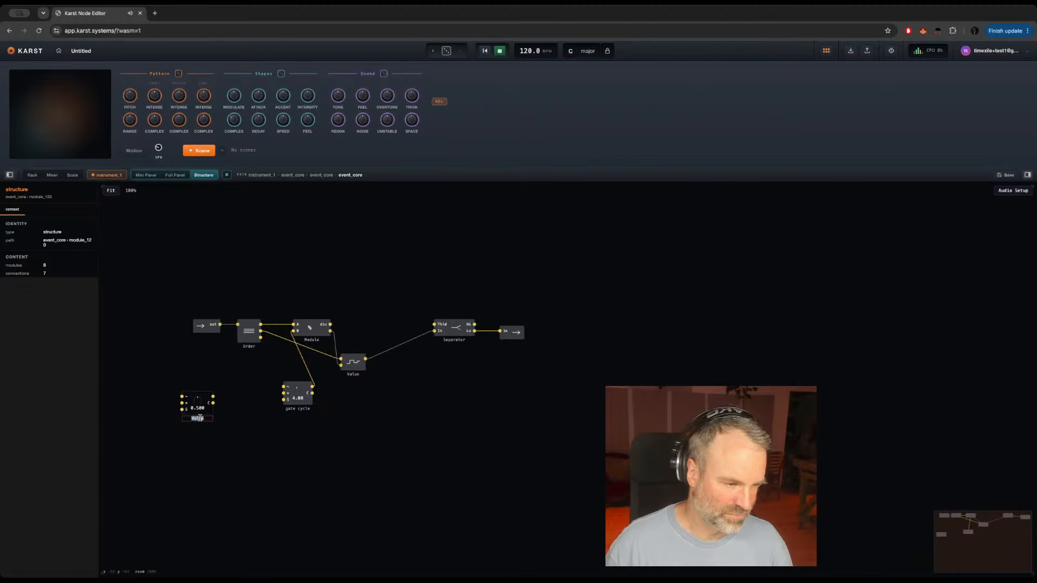
pyautogui.write('Mod amount')
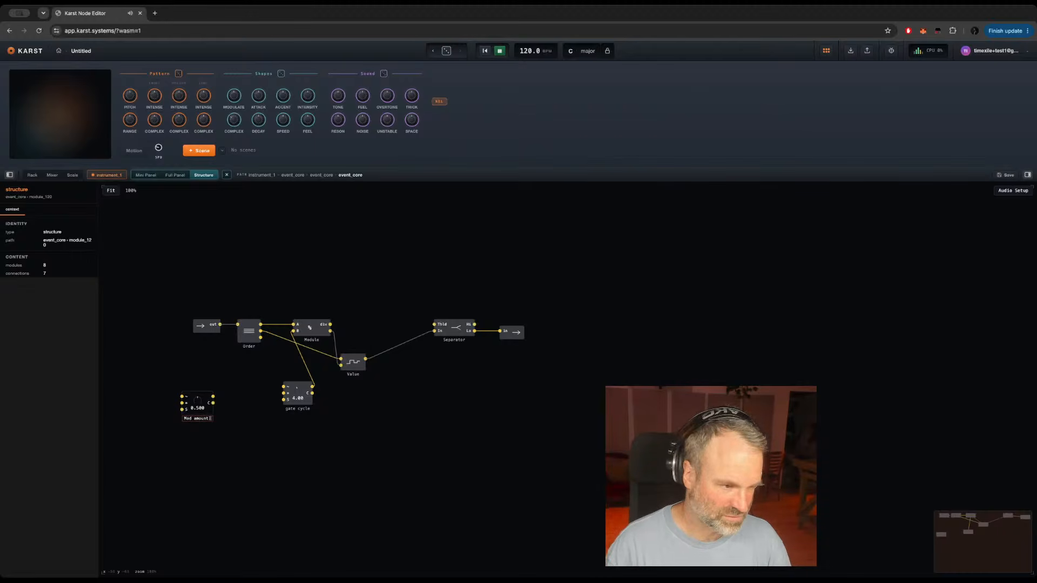
pyautogui.press('Return')
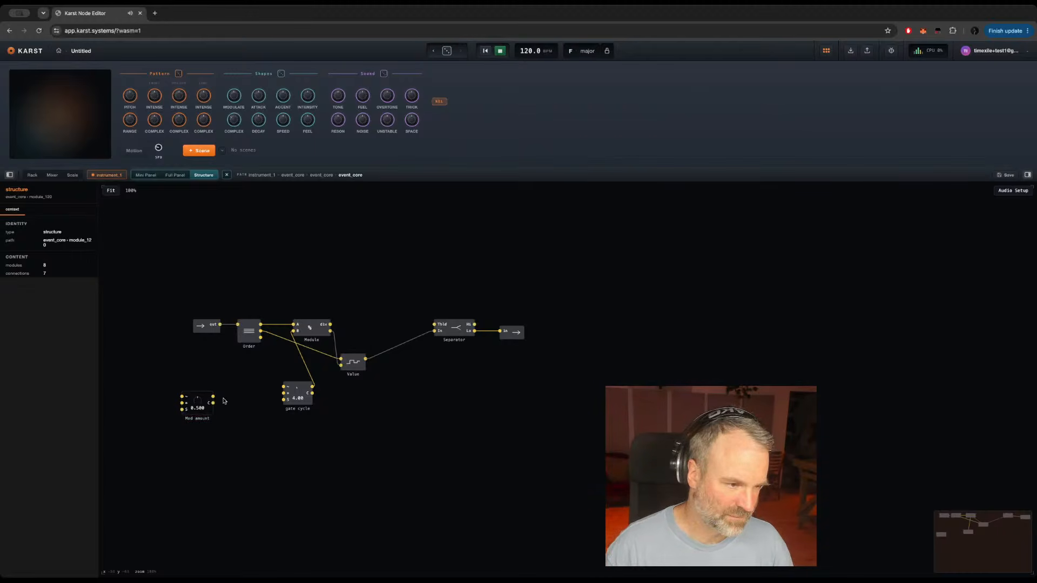
# Step: Connect the Mod amount knob to the middle input of gate cycle, set it to 0, and place it beneath gate cycle
pyautogui.moveTo(214, 397); pyautogui.dragTo(283, 393)
pyautogui.click(207, 412)
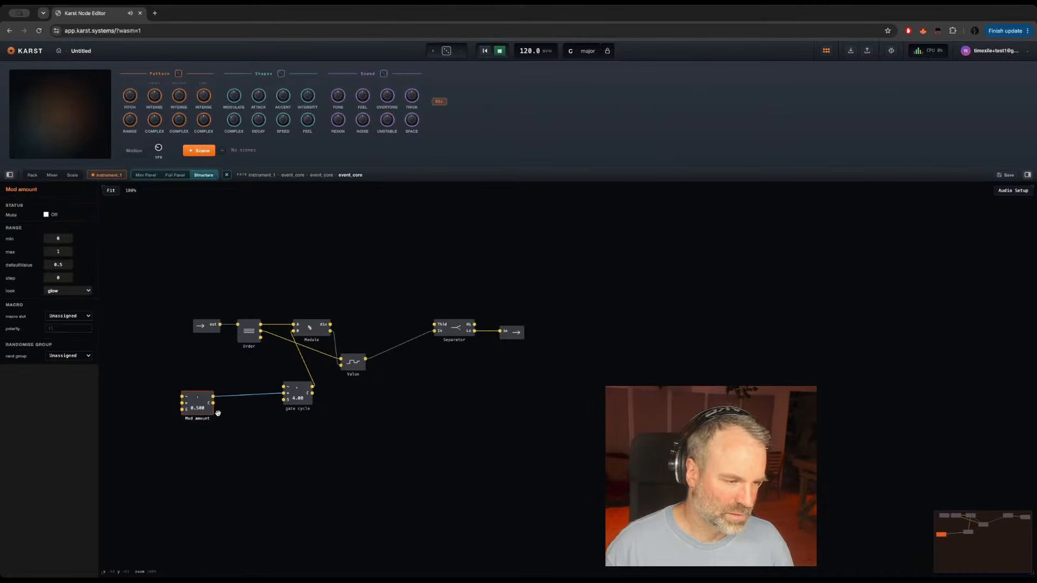
pyautogui.moveTo(197, 400); pyautogui.dragTo(219, 458)
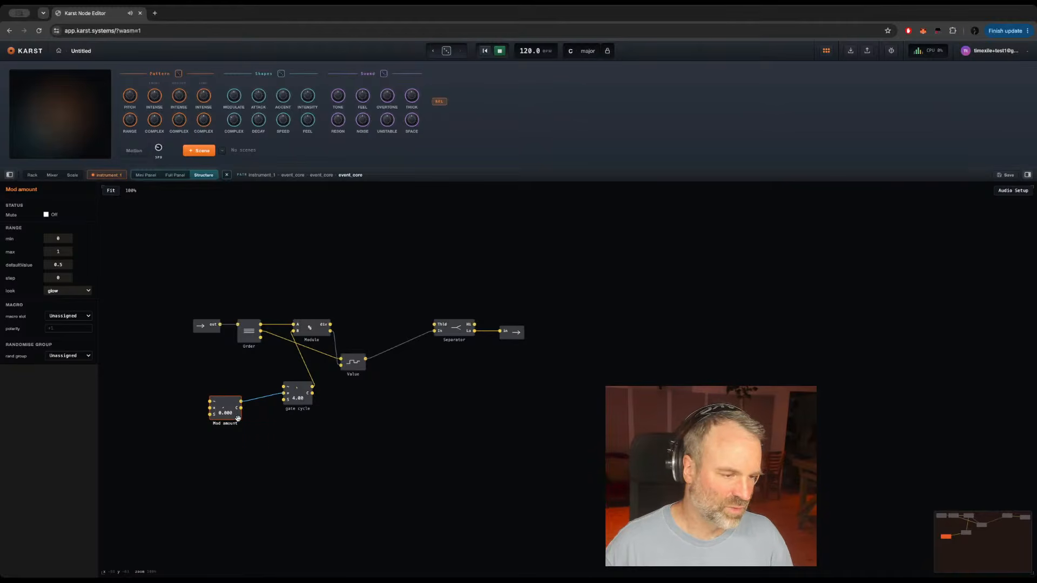
pyautogui.moveTo(235, 411); pyautogui.dragTo(258, 455)
pyautogui.click(202, 379)
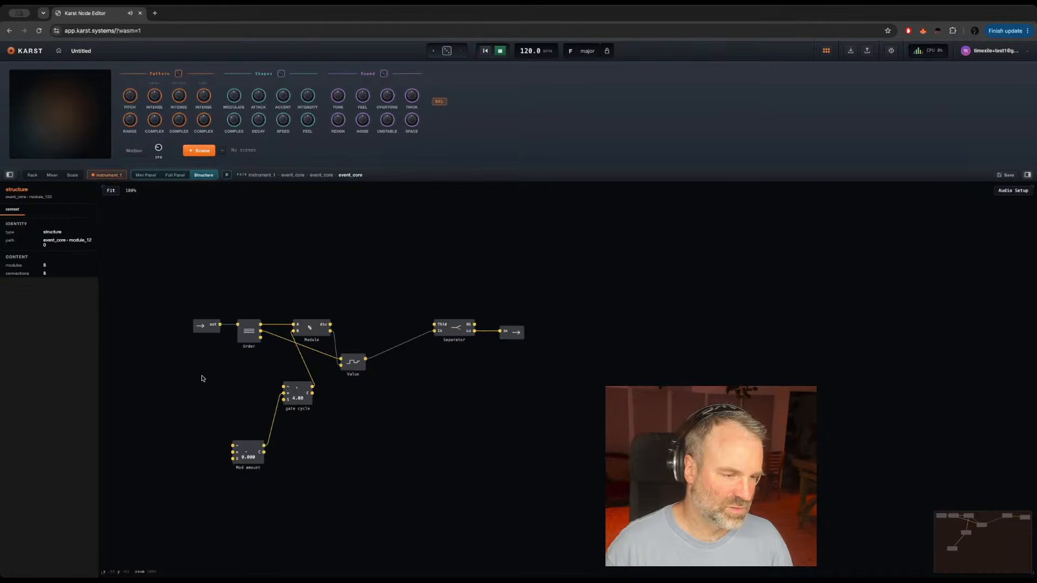
# Step: Check the signal on the Order-to-Modulo cable and move Order with its source boundary module further away from Modulo
pyautogui.click(249, 335)
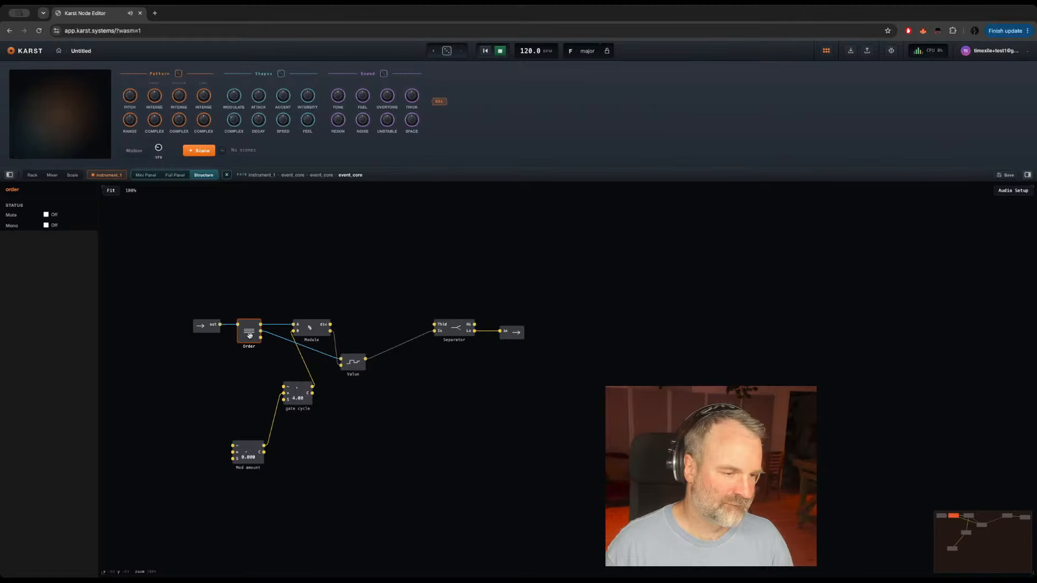
pyautogui.moveTo(274, 327)
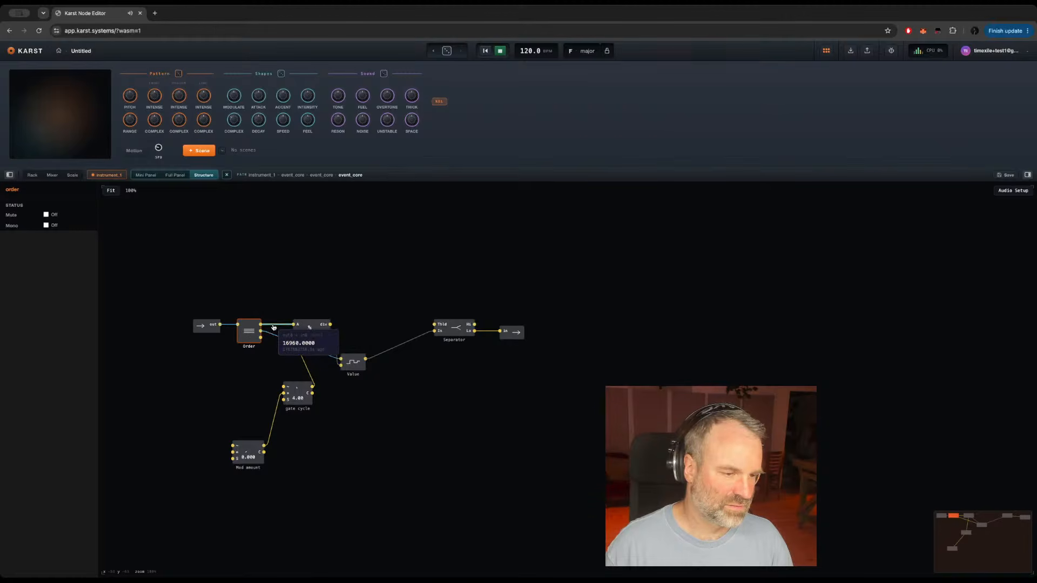
pyautogui.moveTo(176, 312); pyautogui.dragTo(197, 336)
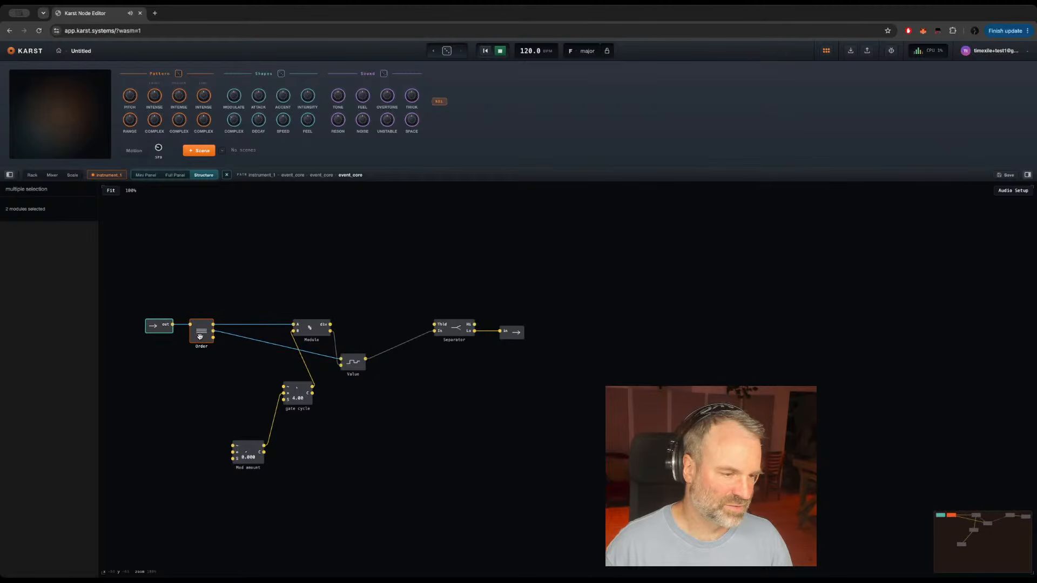
# Step: Add a Sine module below Order, in the space before the gate cycle knob
pyautogui.click(209, 371)
pyautogui.press('Return')
pyautogui.write('sin')
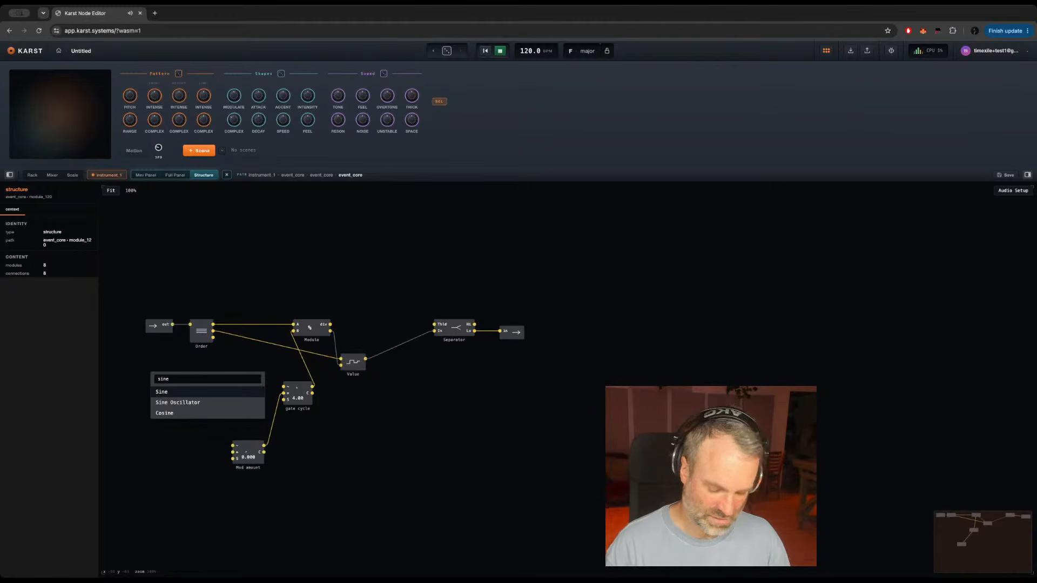
pyautogui.write('e')
pyautogui.press('Return')
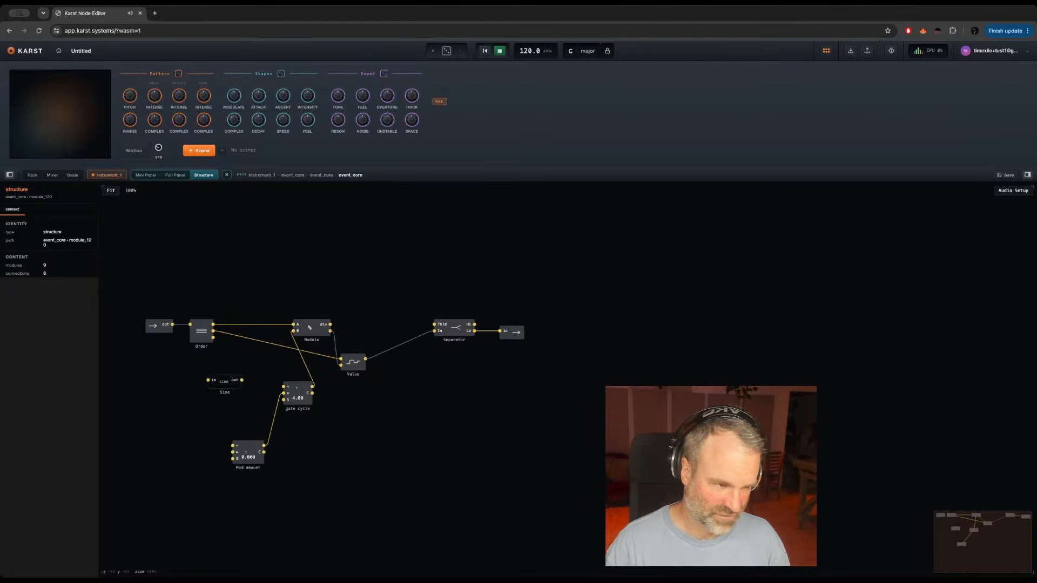
pyautogui.click(224, 384)
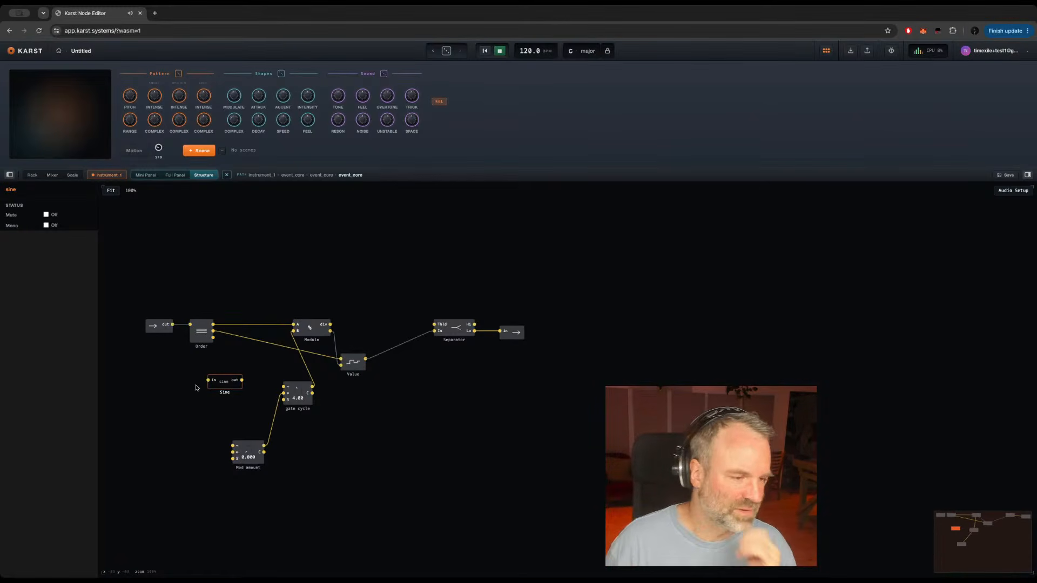
# Step: Add a Multiply module before Sine and connect Order's first output to its first input
pyautogui.click(164, 371)
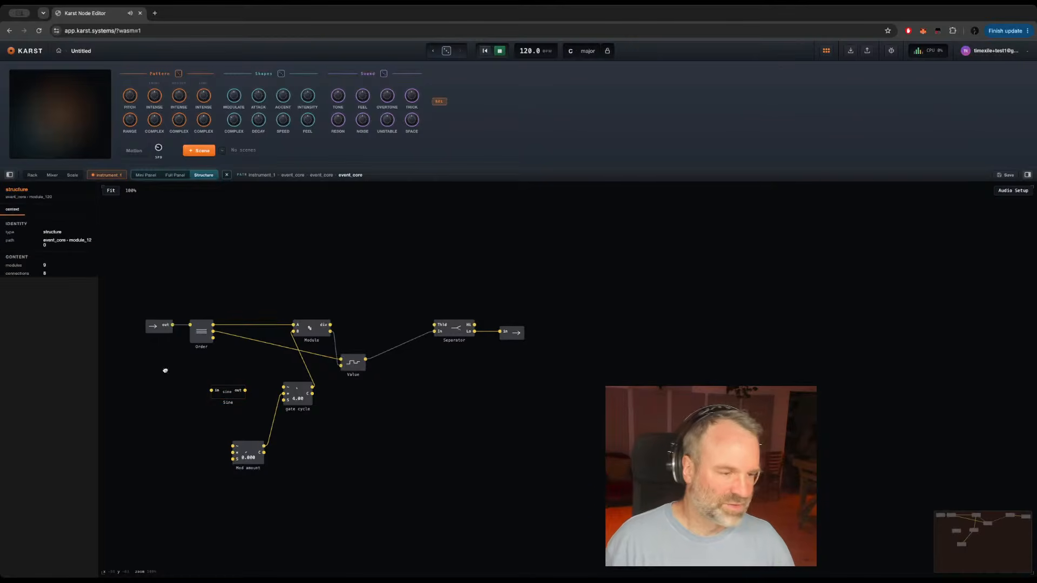
pyautogui.press('Return')
pyautogui.write('*')
pyautogui.press('Return')
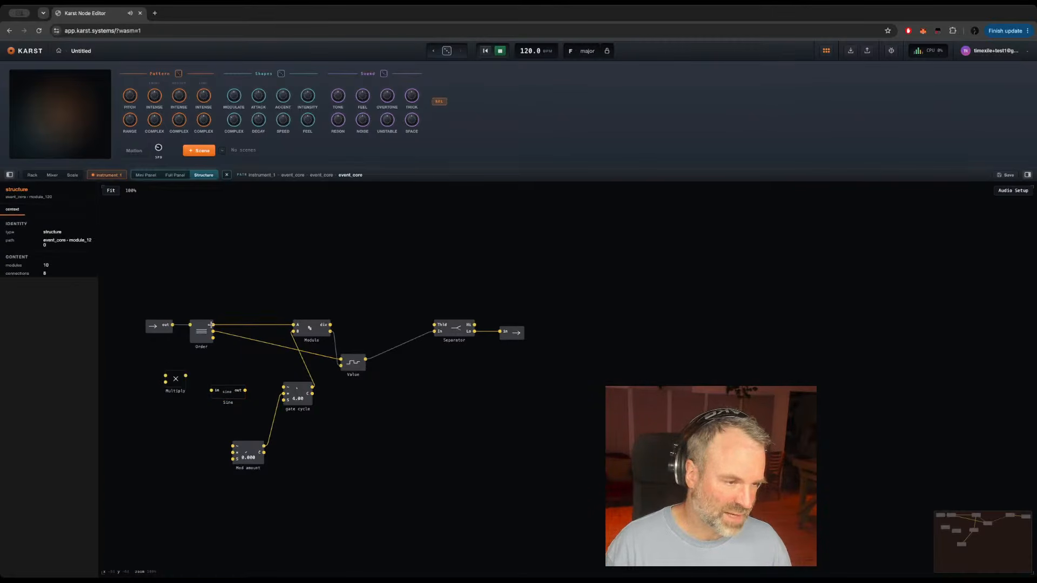
pyautogui.moveTo(212, 324); pyautogui.dragTo(167, 378)
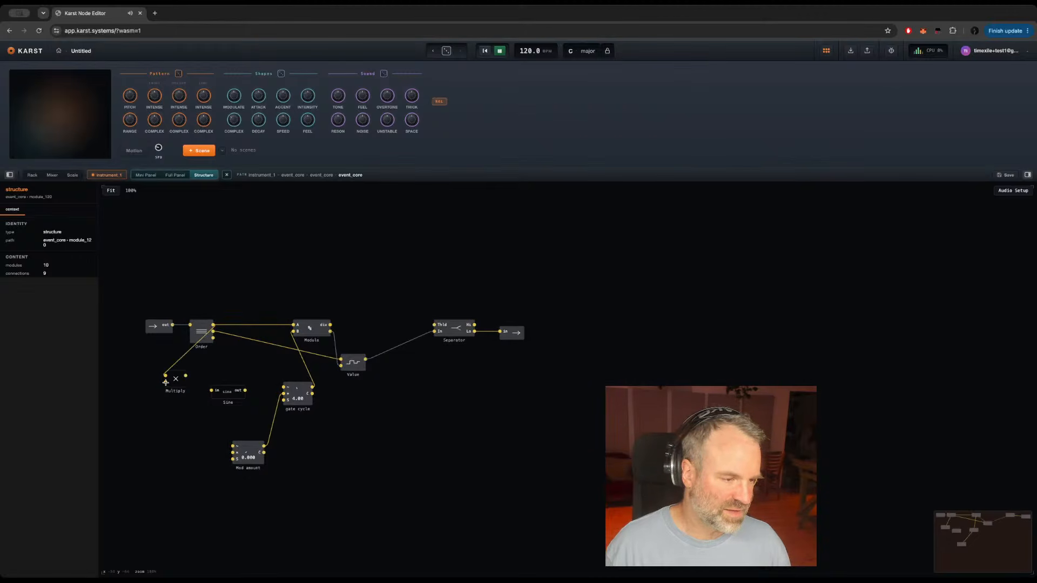
# Step: Create a knob on Multiply's second input and name it Pattern
pyautogui.click(165, 383)
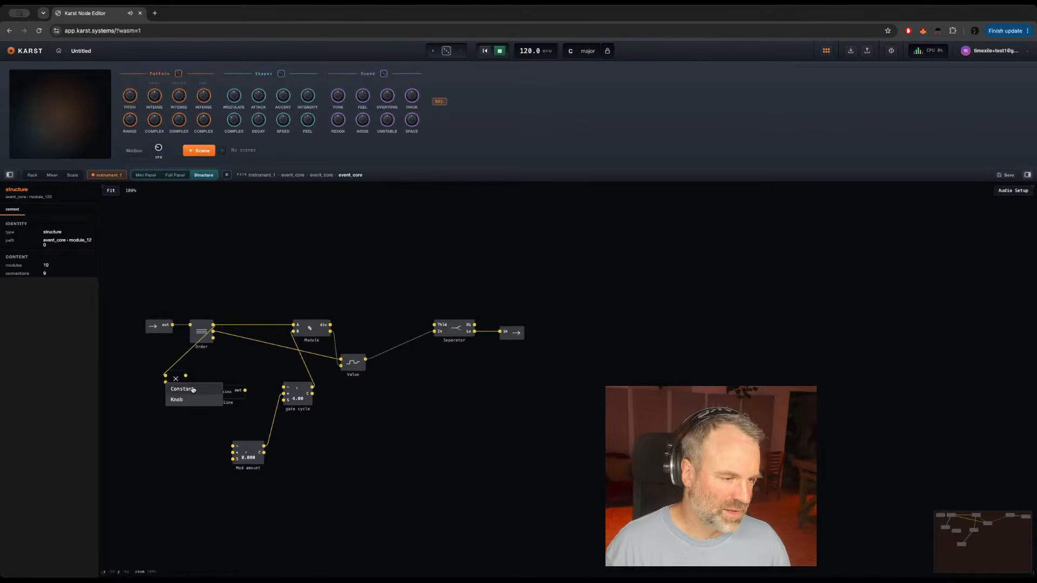
pyautogui.click(178, 399)
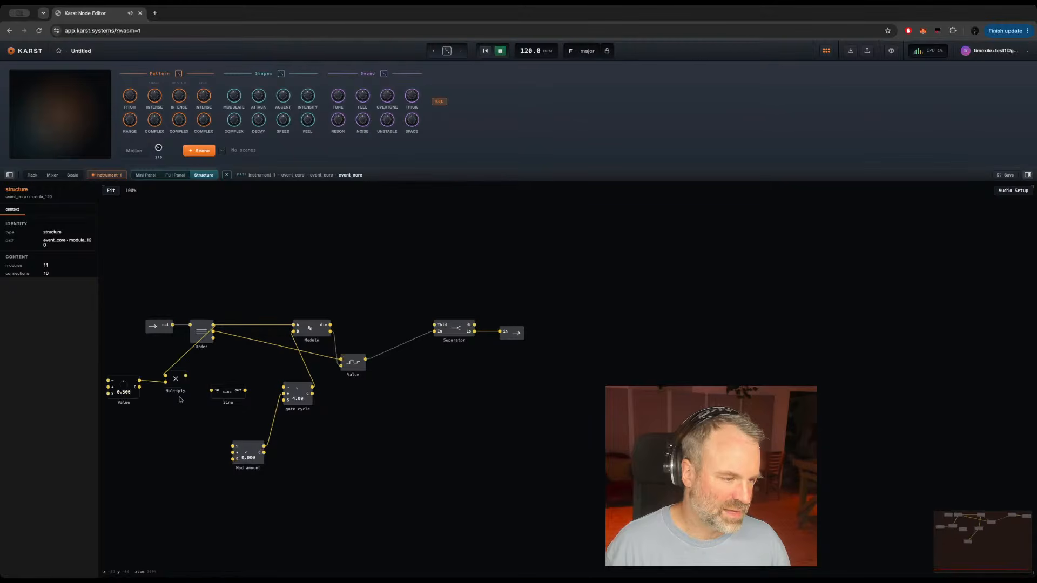
pyautogui.doubleClick(123, 402)
pyautogui.write('Pattern')
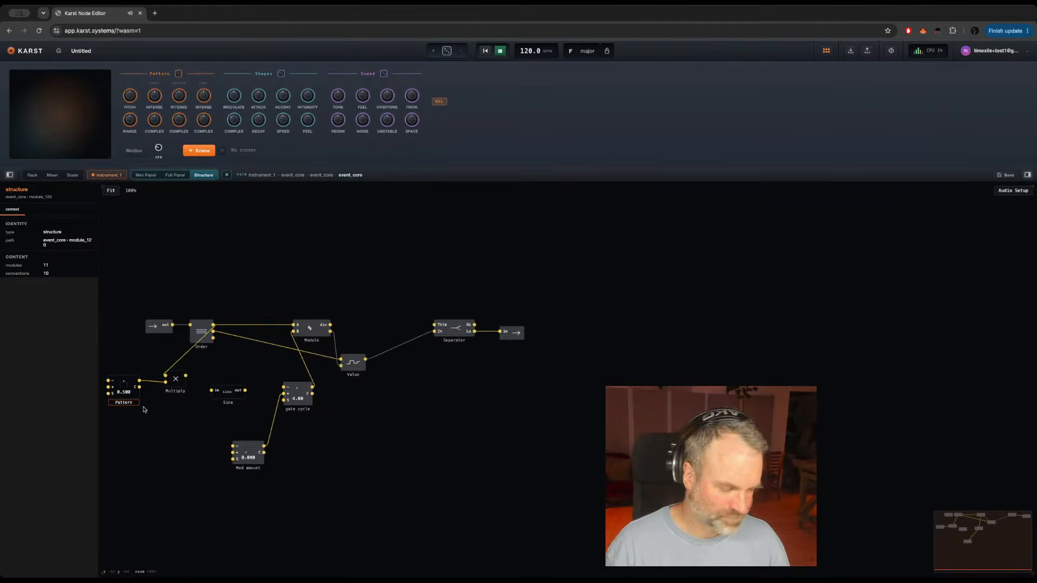
pyautogui.press('Return')
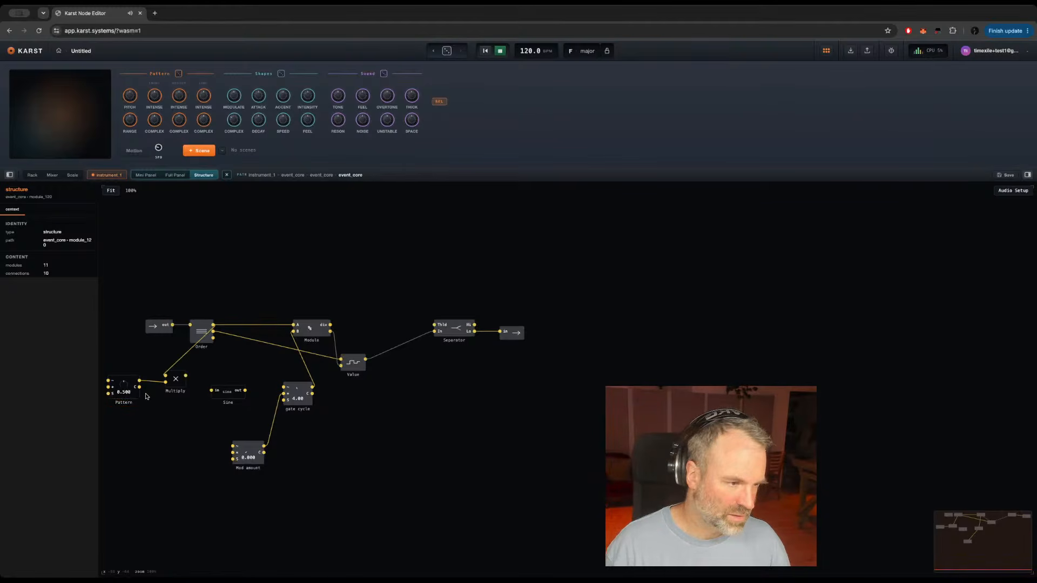
# Step: Set the Pattern knob to 0.110, connect Multiply's output to the Sine input, and line Sine up with Multiply
pyautogui.moveTo(123, 384); pyautogui.dragTo(113, 418)
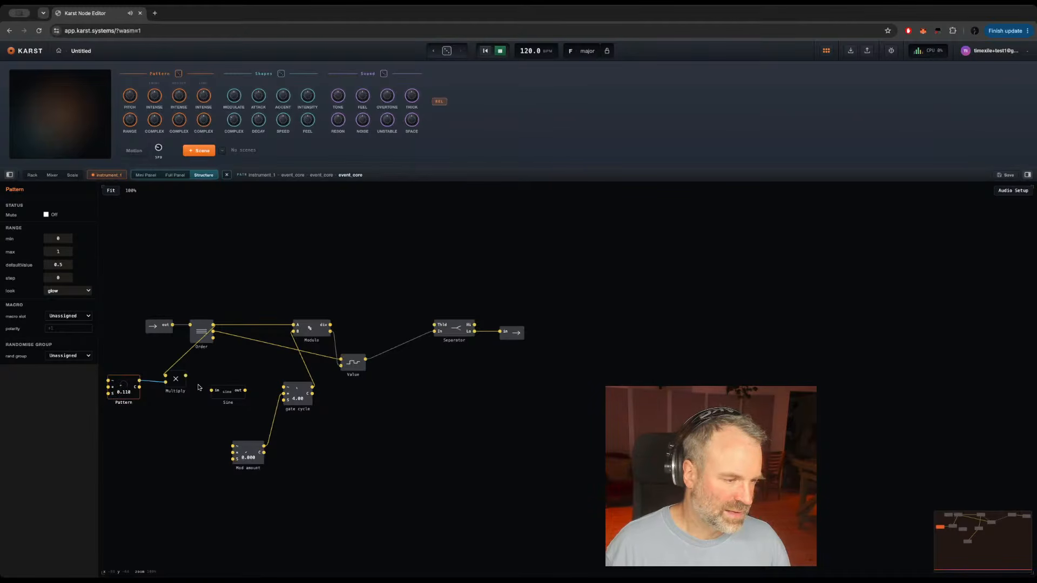
pyautogui.moveTo(186, 375); pyautogui.dragTo(224, 383)
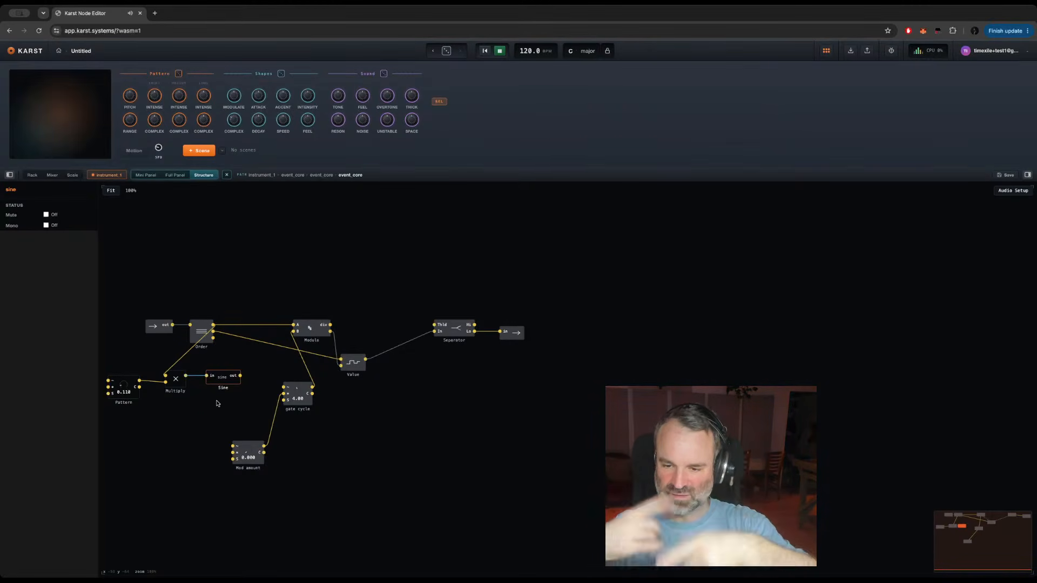
pyautogui.click(216, 402)
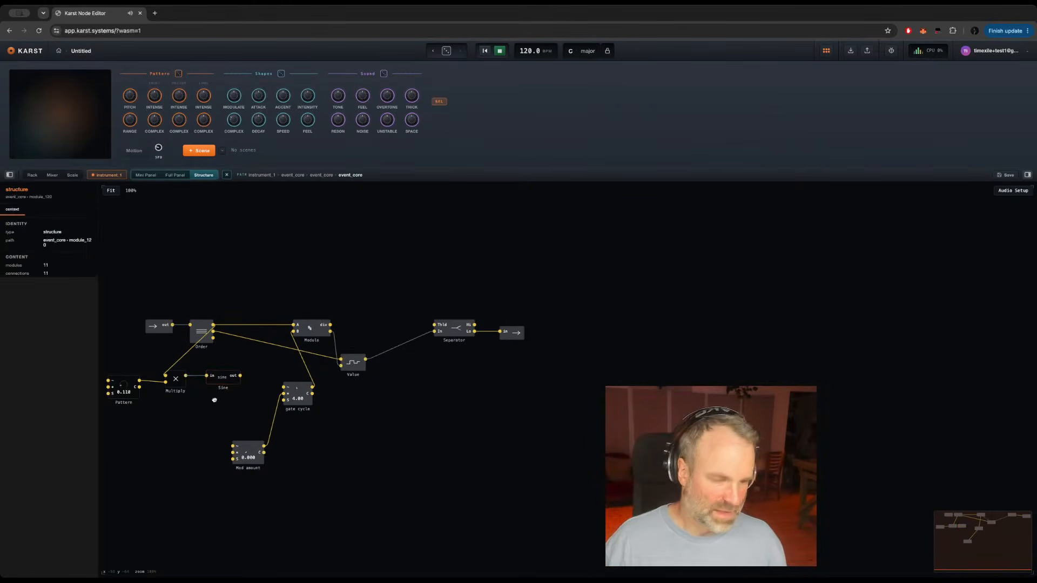
# Step: Try to select the modules from Modulo and gate cycle through the output boundary and nudge them to the right
pyautogui.rightClick(214, 401)
pyautogui.click(303, 385)
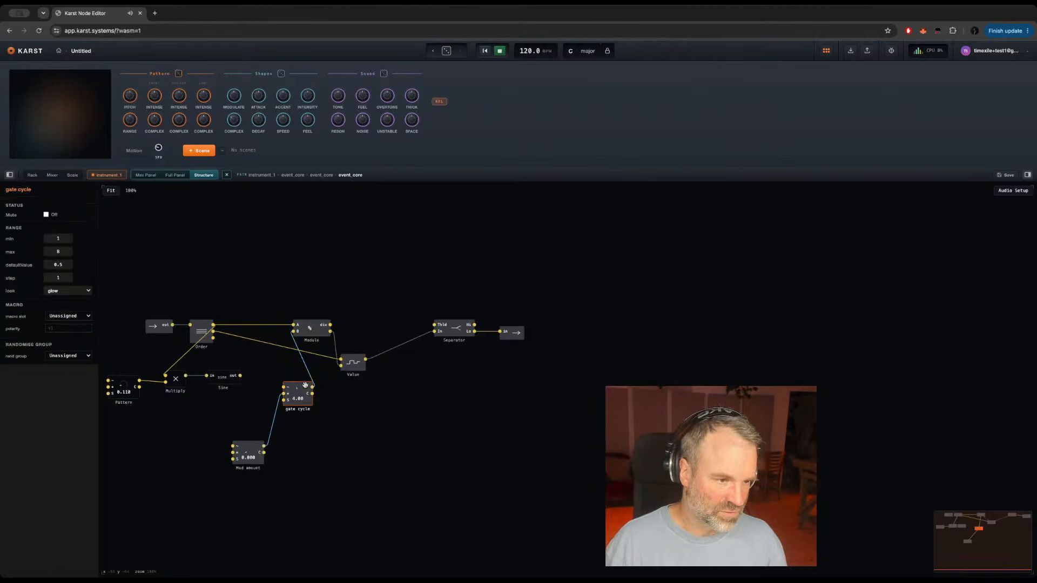
pyautogui.moveTo(259, 303); pyautogui.dragTo(538, 432)
pyautogui.press('Right')
pyautogui.press('Right')
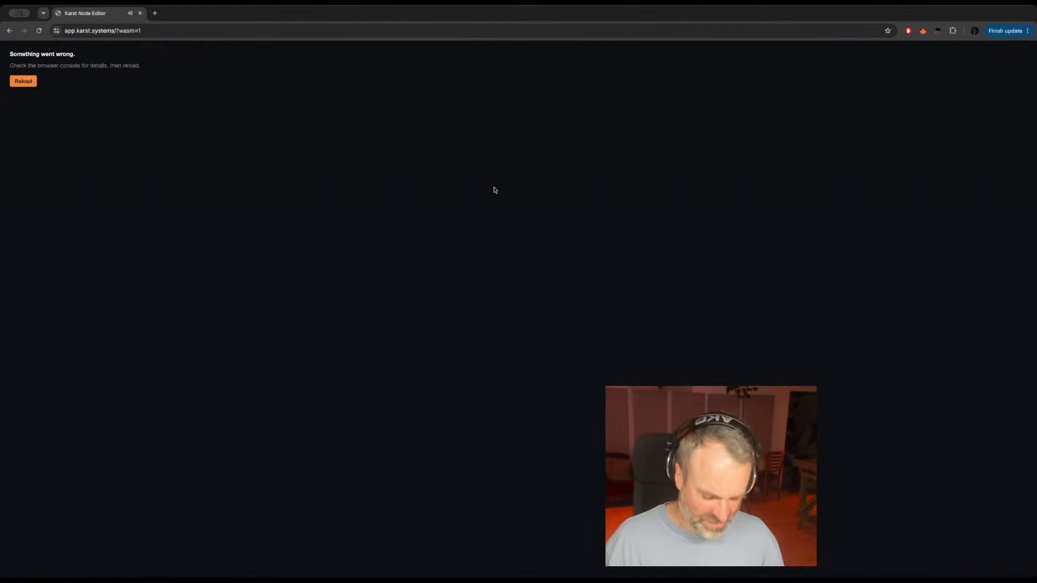
# Step: Look through the browser console for the crash details, close it, and reload the app
pyautogui.press('super+alt+j')
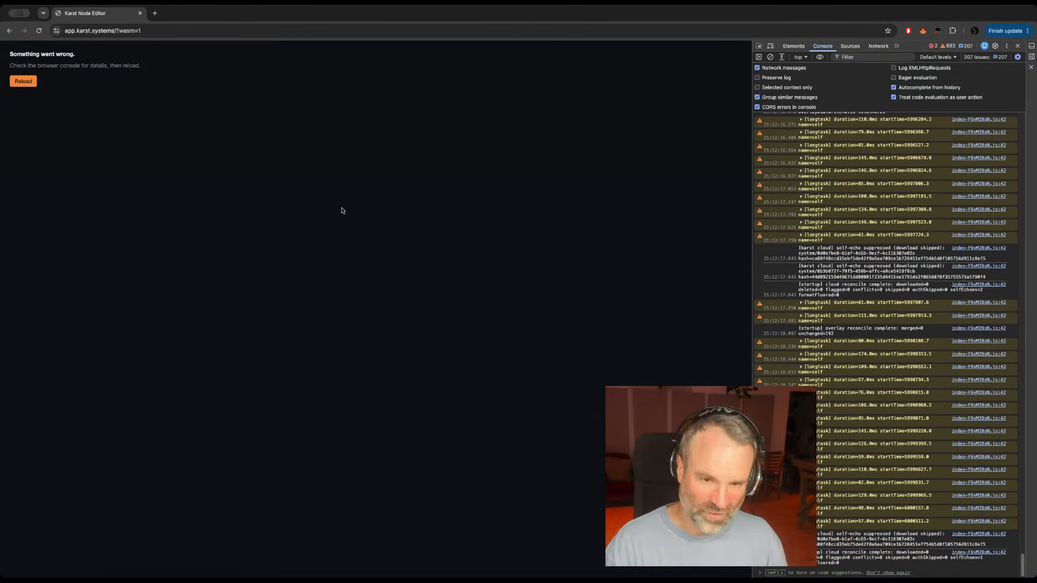
pyautogui.press('super+alt+j')
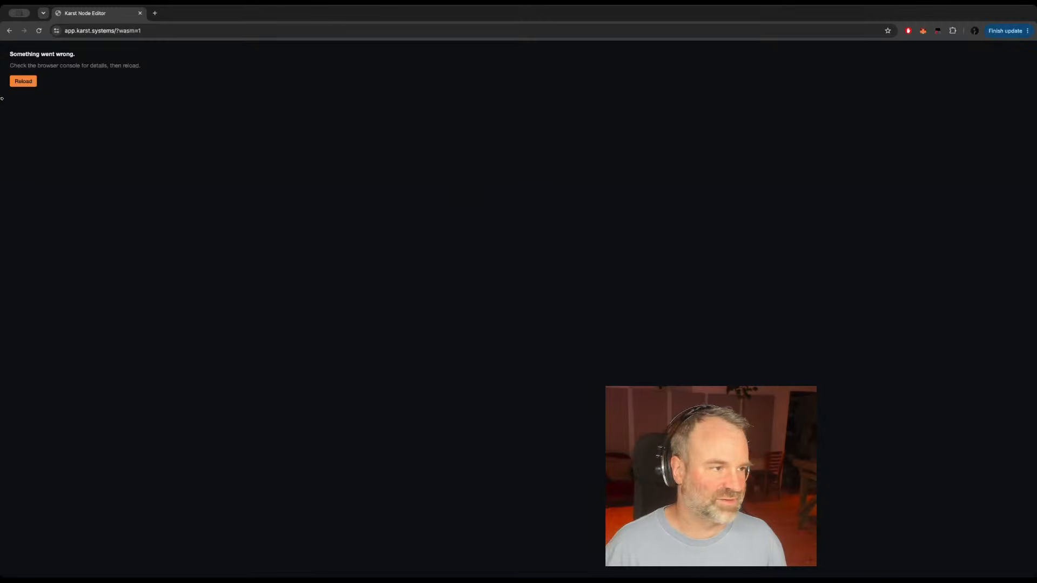
pyautogui.click(21, 84)
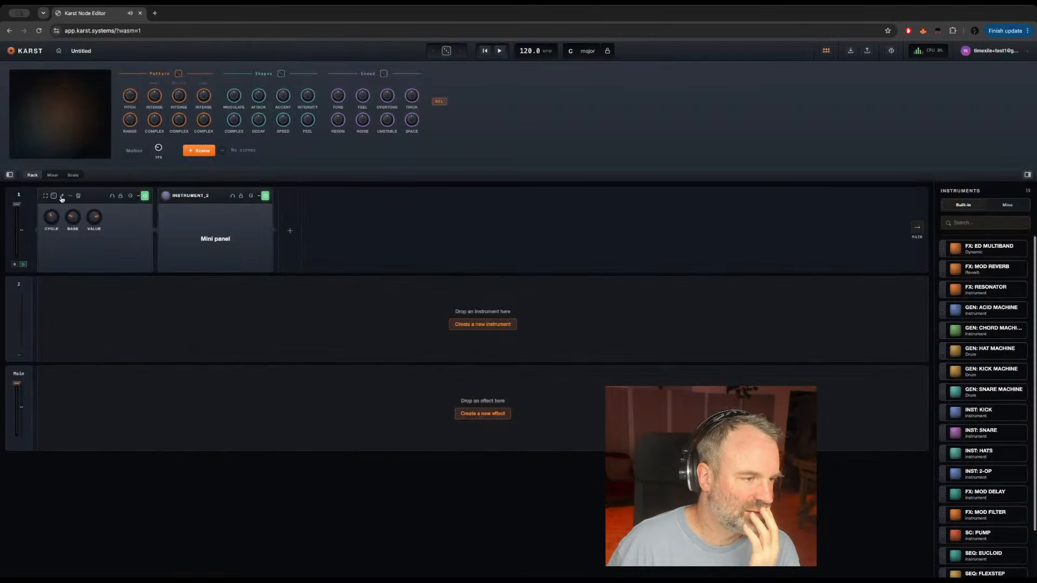
# Step: Open the first instrument's structure and go through event_core into the nested Structure module
pyautogui.click(63, 196)
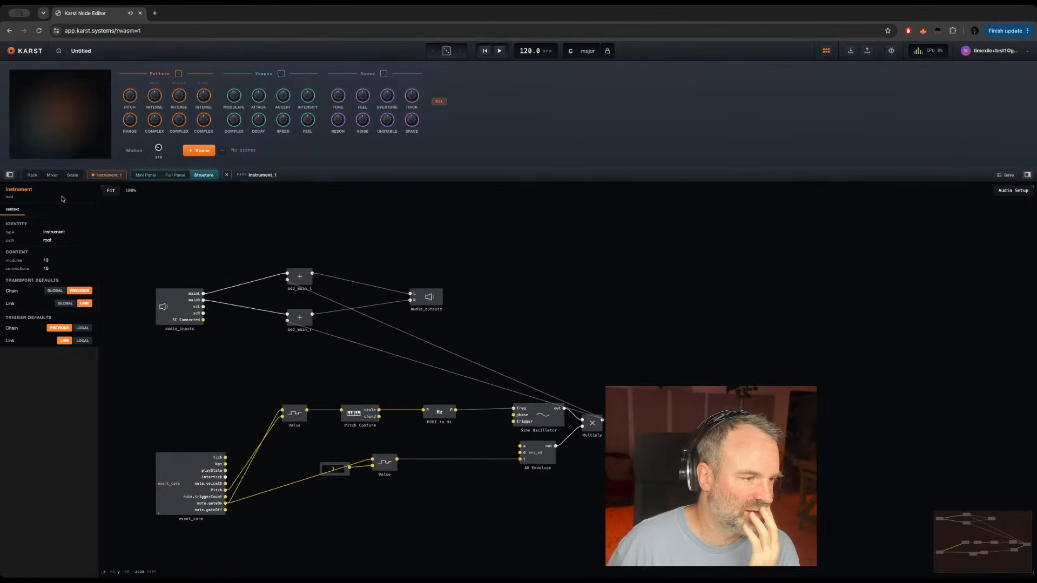
pyautogui.doubleClick(167, 479)
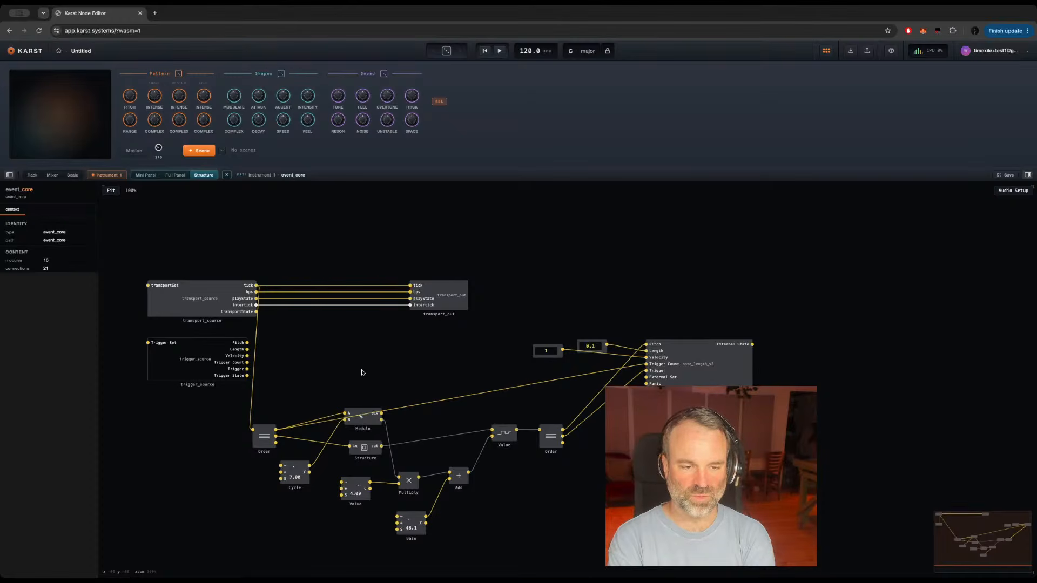
pyautogui.doubleClick(365, 452)
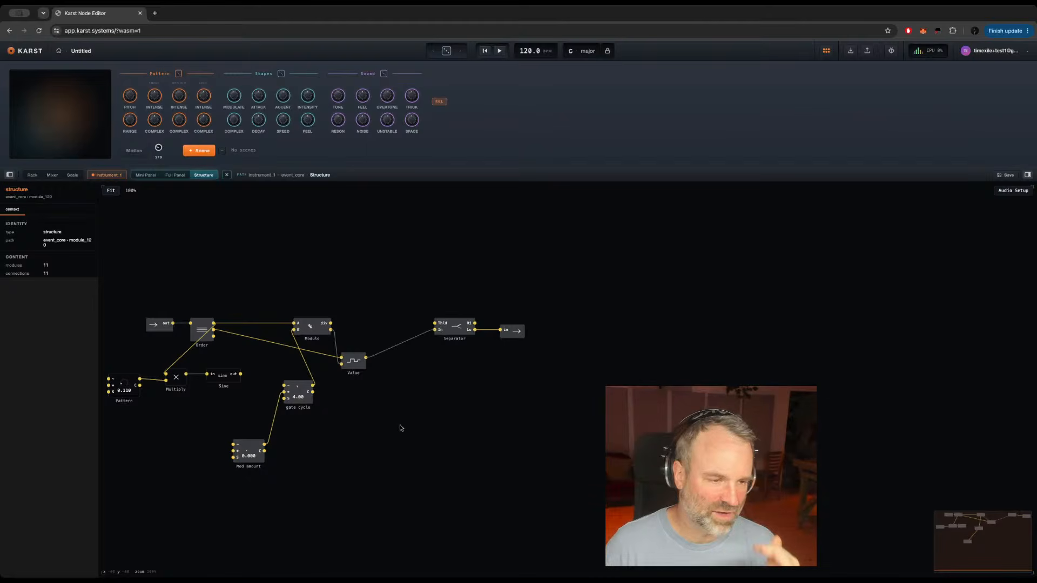
# Step: Move the Value latch in line between Modulo and the Separator
pyautogui.click(353, 362)
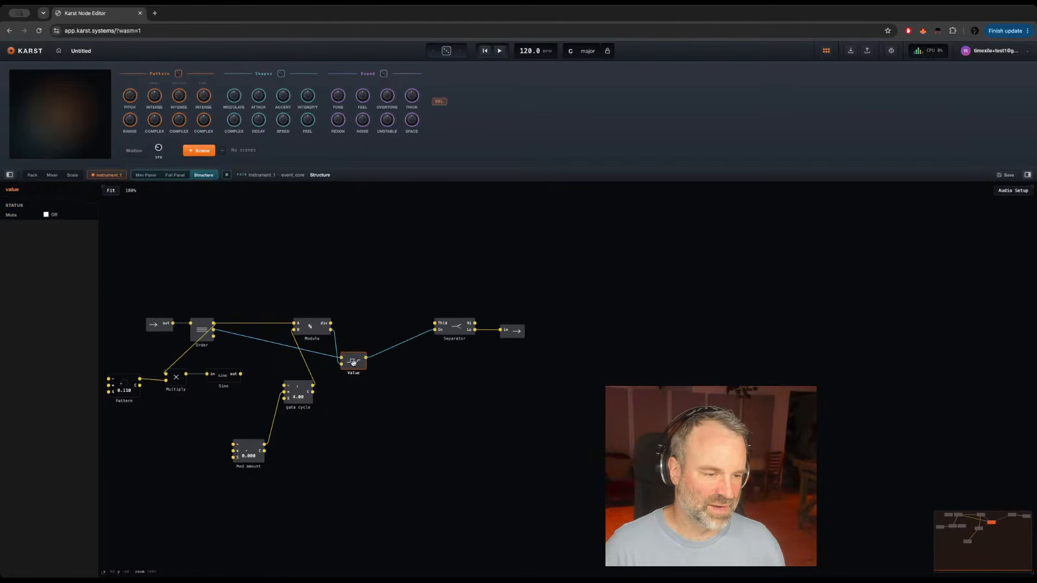
pyautogui.moveTo(353, 363); pyautogui.dragTo(399, 335)
pyautogui.click(451, 372)
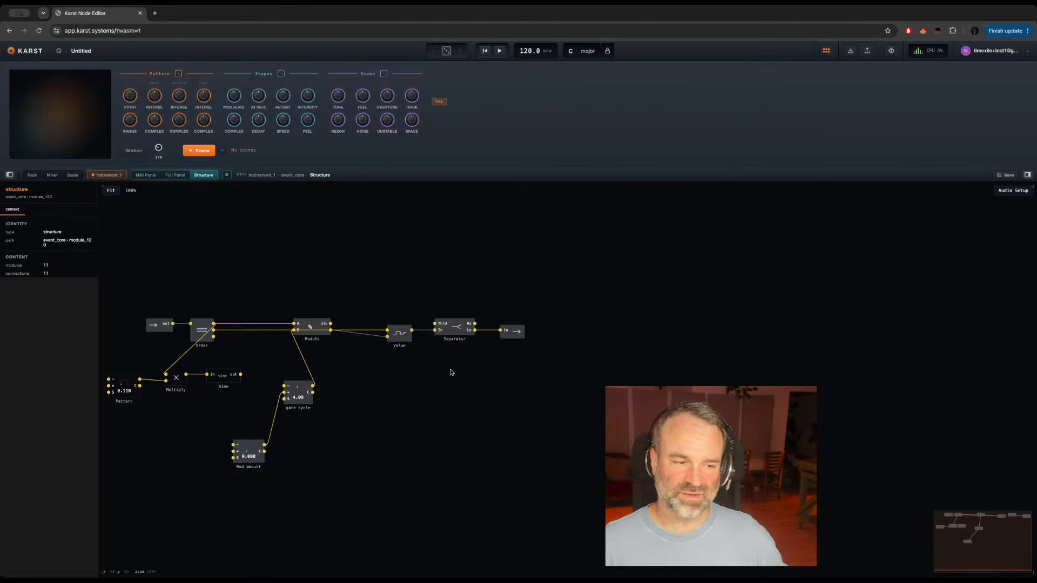
# Step: Move the Modulo module closer to the Value latch, in line with the Separator, and start transport playback
pyautogui.click(311, 321)
pyautogui.moveTo(312, 321); pyautogui.dragTo(352, 323)
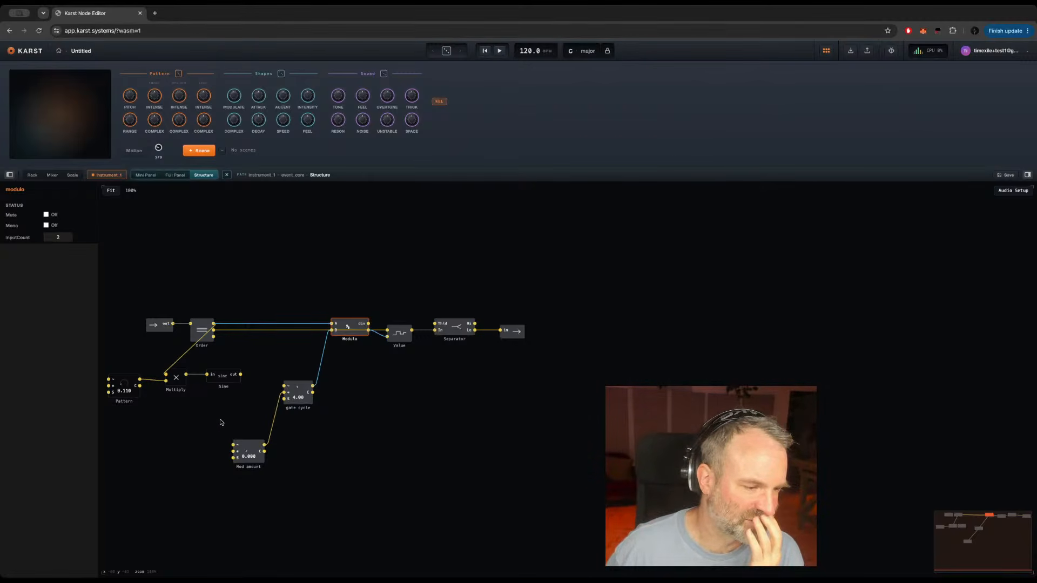
pyautogui.moveTo(220, 422); pyautogui.dragTo(341, 421)
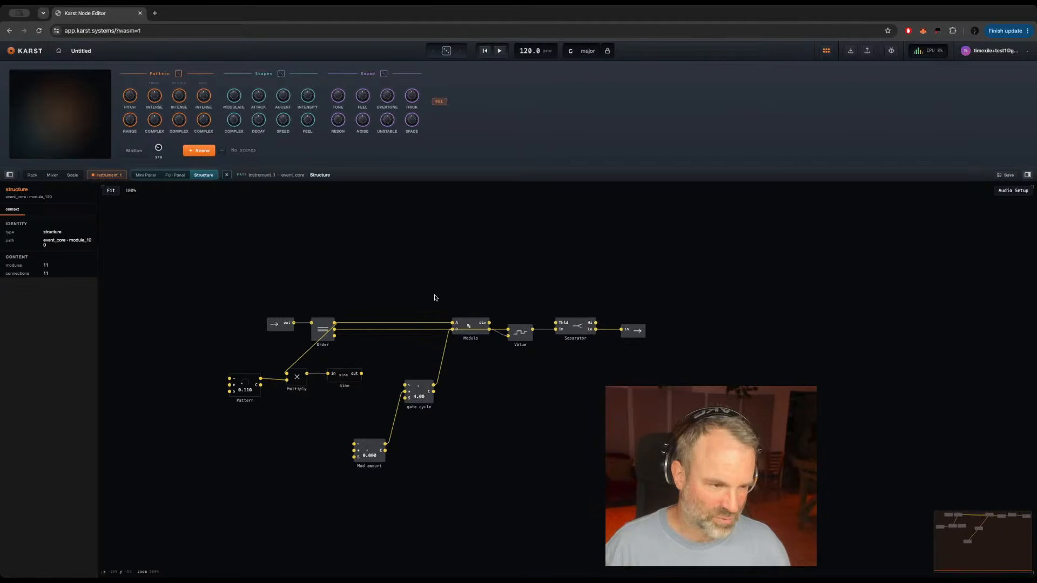
pyautogui.press('space')
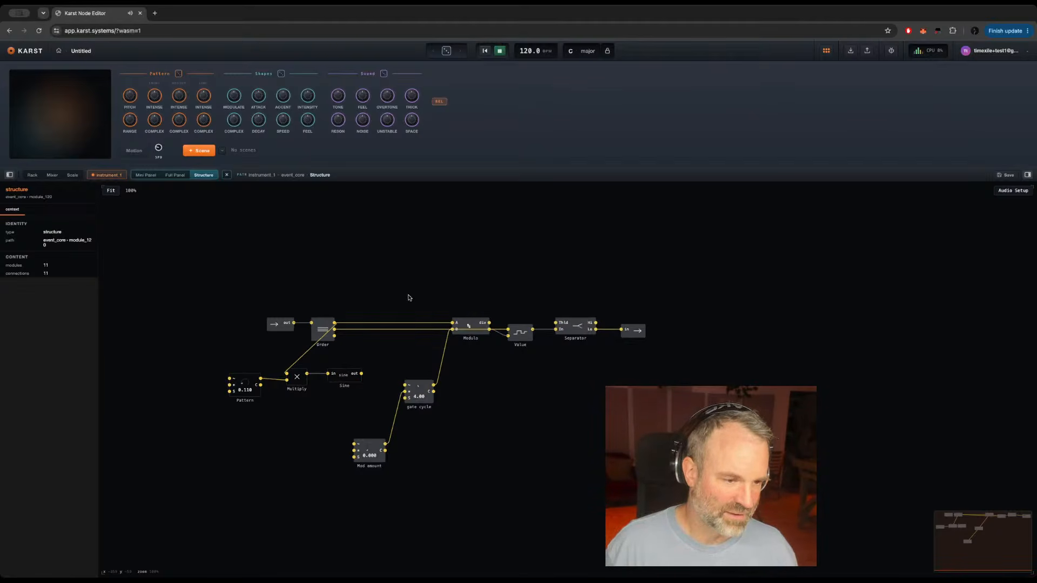
# Step: Shift the Pattern, Multiply and Sine modules together to the left to make room before the gate cycle
pyautogui.click(342, 376)
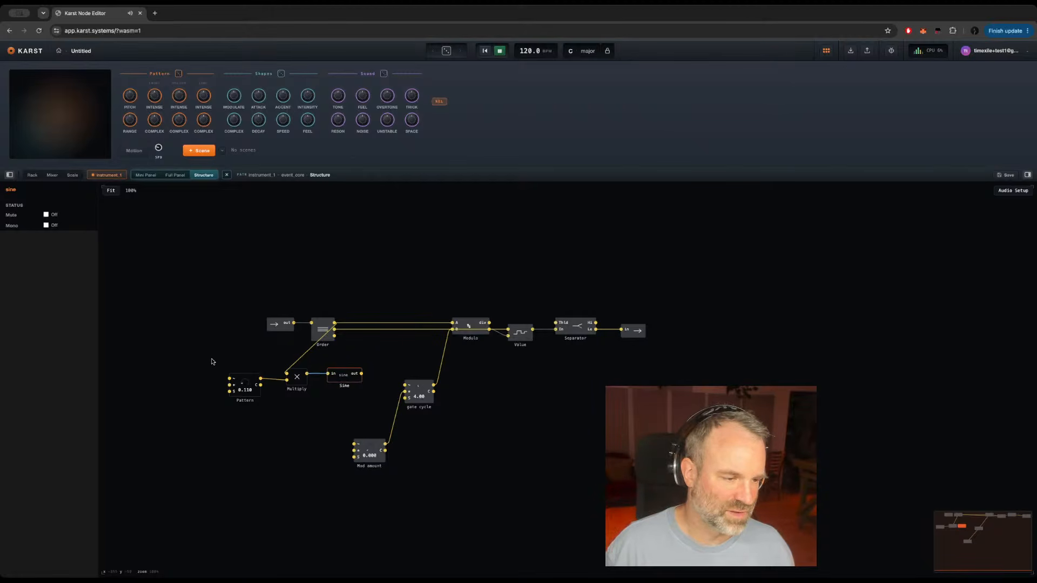
pyautogui.moveTo(212, 359); pyautogui.dragTo(364, 407)
pyautogui.press('Left')
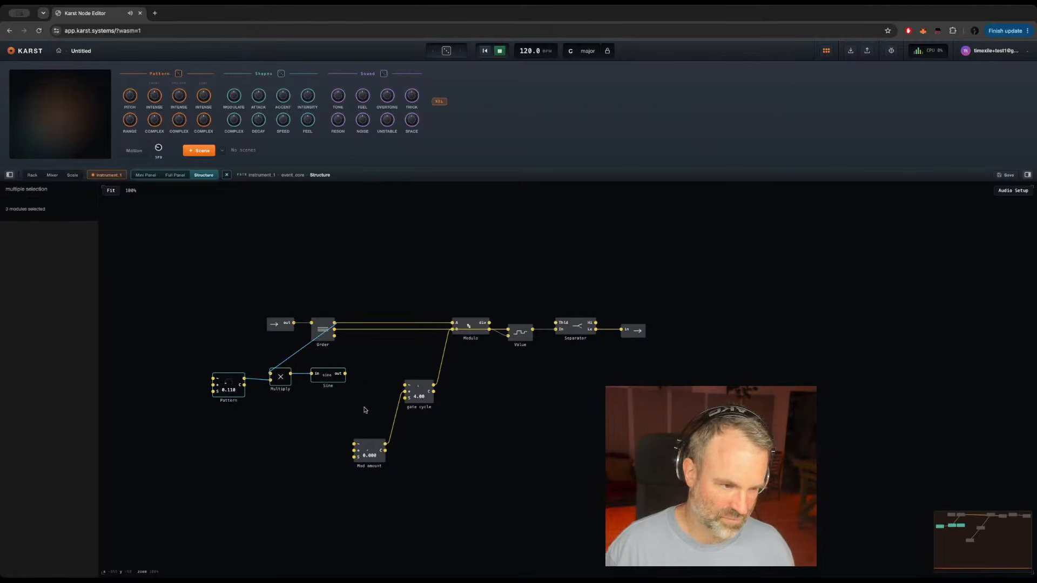
pyautogui.press('Left')
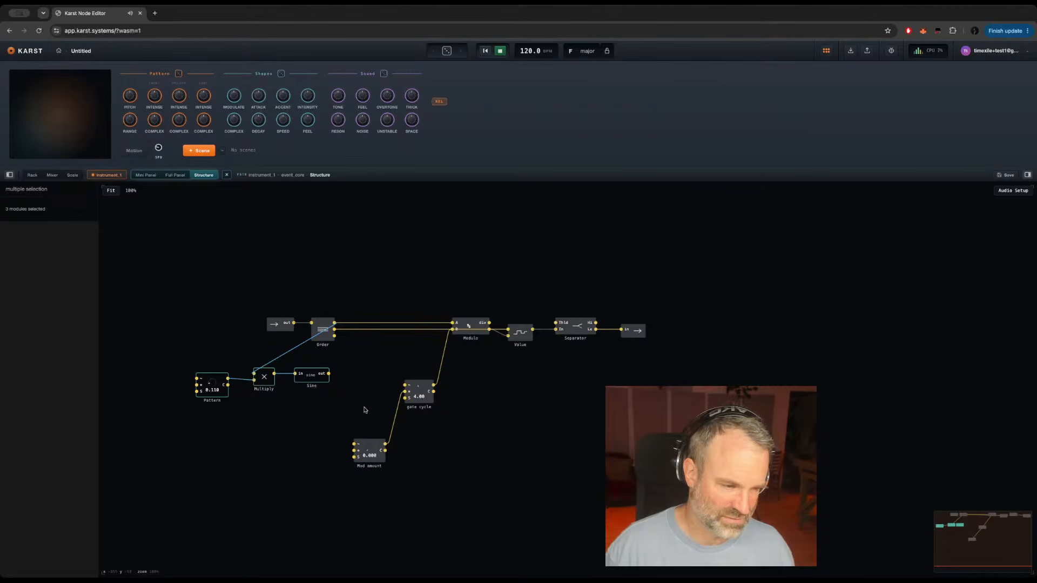
pyautogui.press('Left')
pyautogui.click(334, 367)
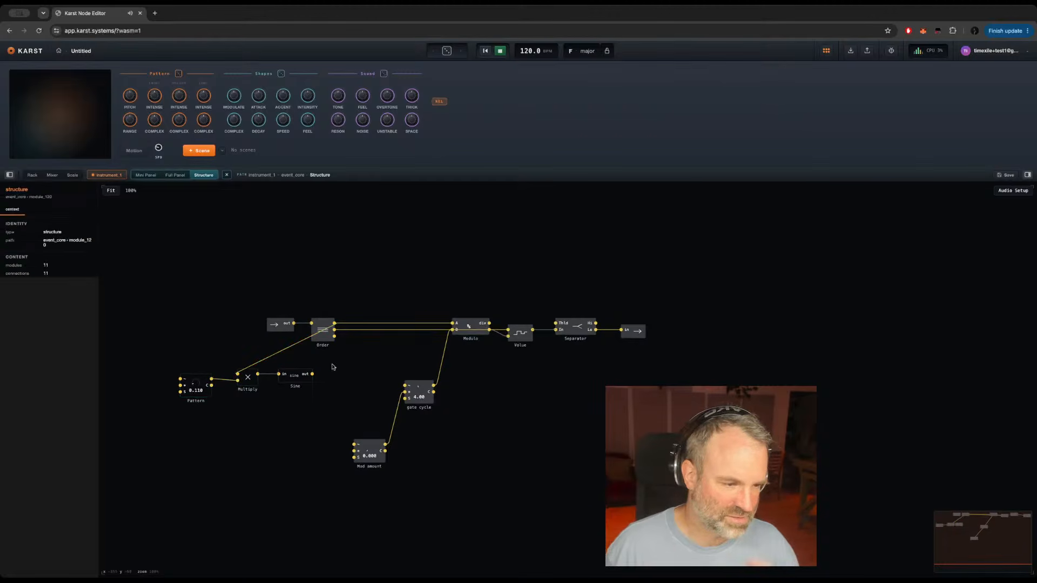
pyautogui.doubleClick(371, 380)
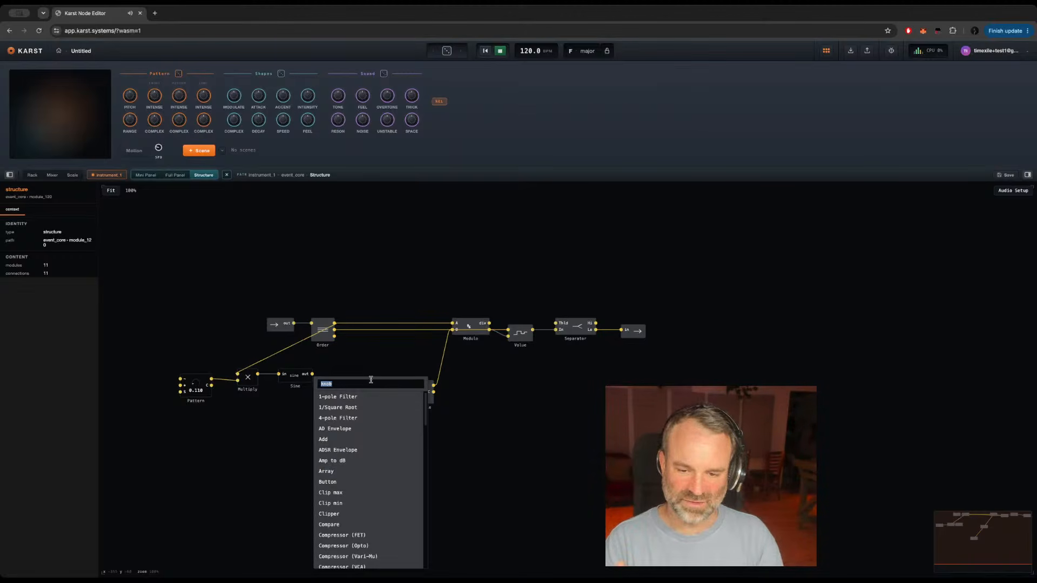
pyautogui.click(600, 381)
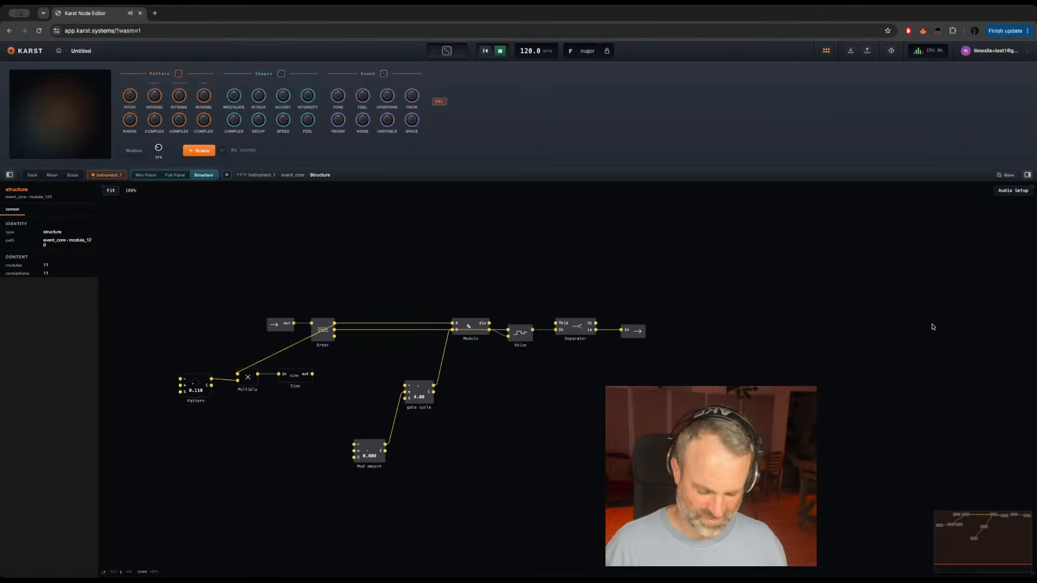
pyautogui.press('super+alt+i')
pyautogui.press('super+alt+i')
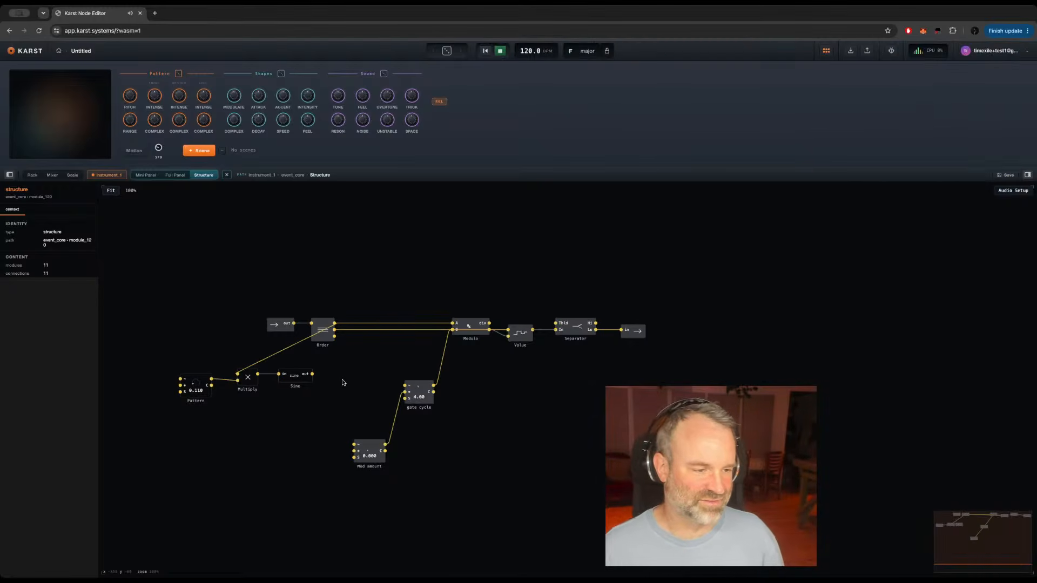
pyautogui.click(207, 397)
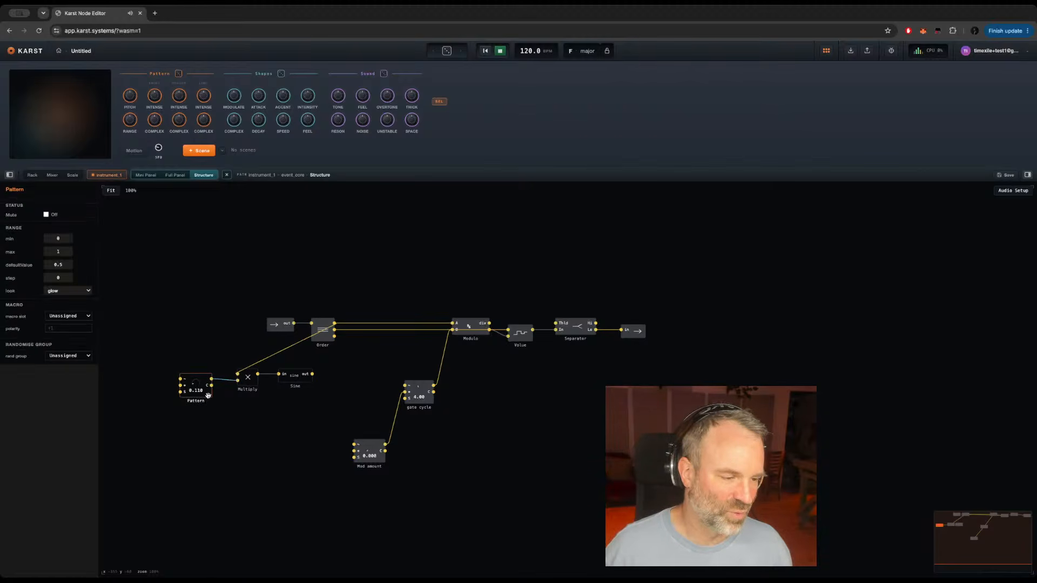
pyautogui.moveTo(208, 396); pyautogui.dragTo(207, 398)
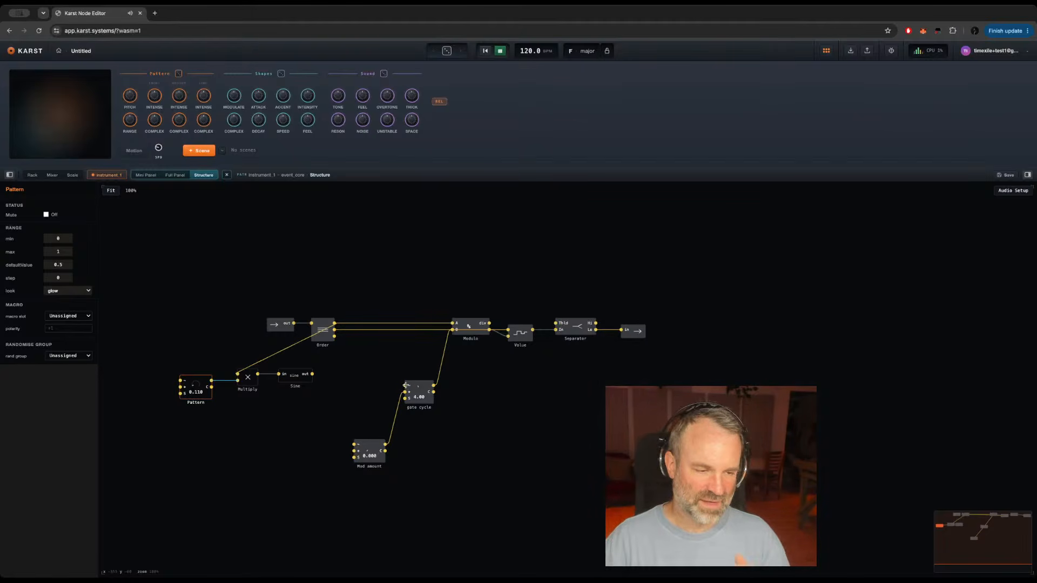
# Step: Add a Rectify module in line after Sine, feed it from Sine's output, and wire its output to the gate cycle's first input
pyautogui.doubleClick(334, 367)
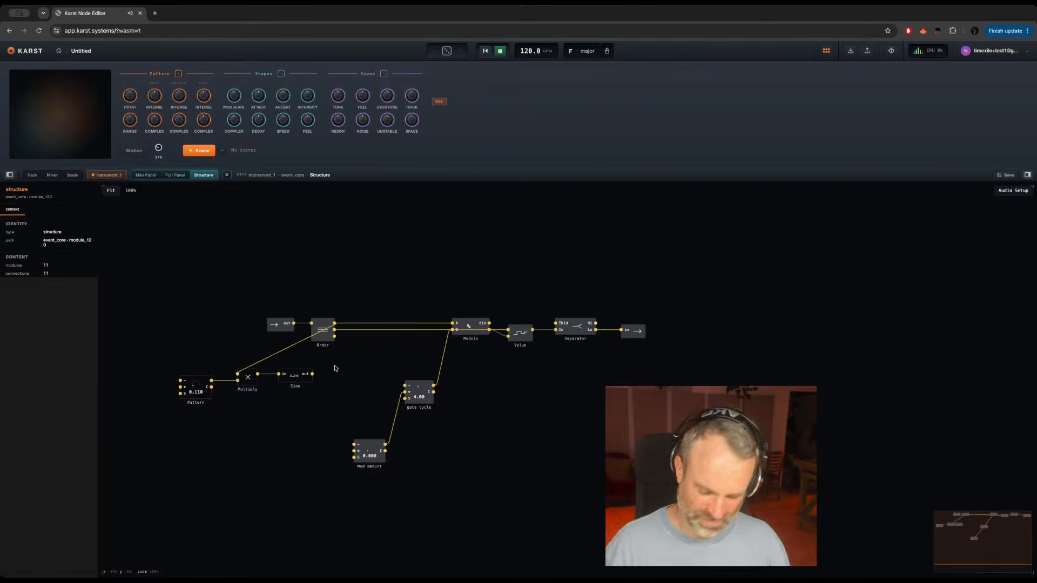
pyautogui.write('red')
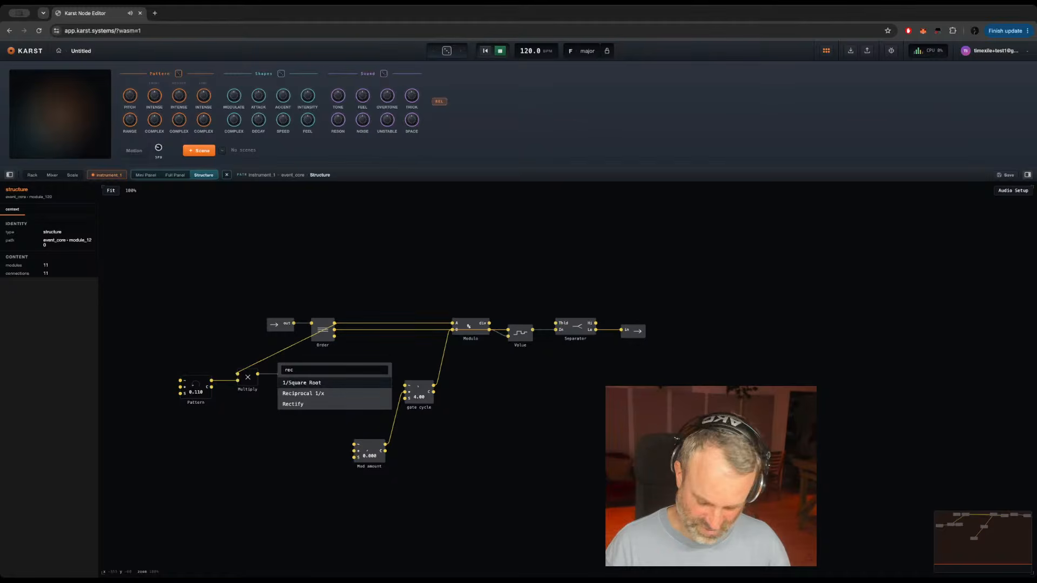
pyautogui.press('Down')
pyautogui.press('Down')
pyautogui.press('Return')
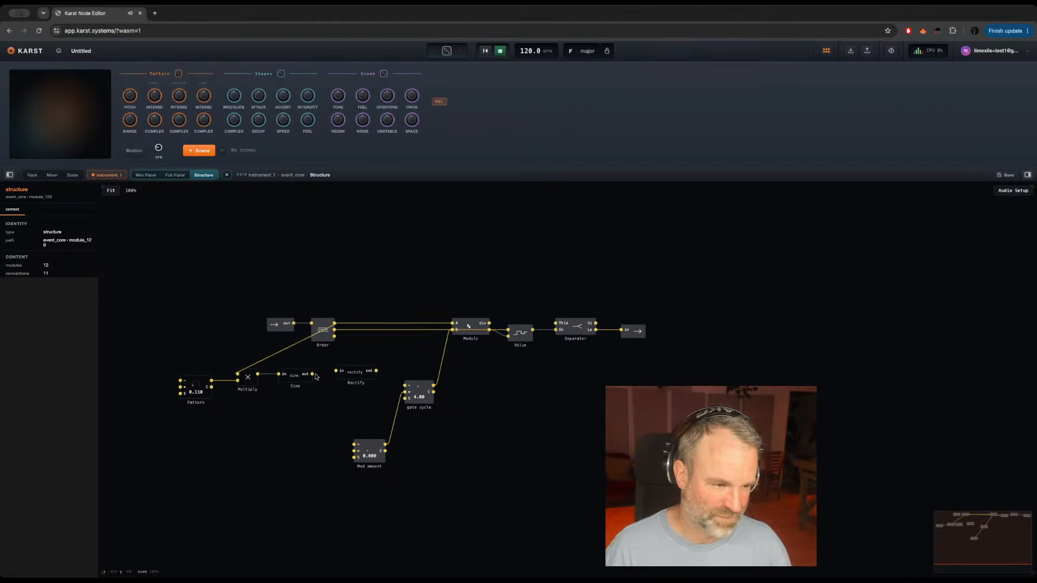
pyautogui.moveTo(312, 373); pyautogui.dragTo(336, 371)
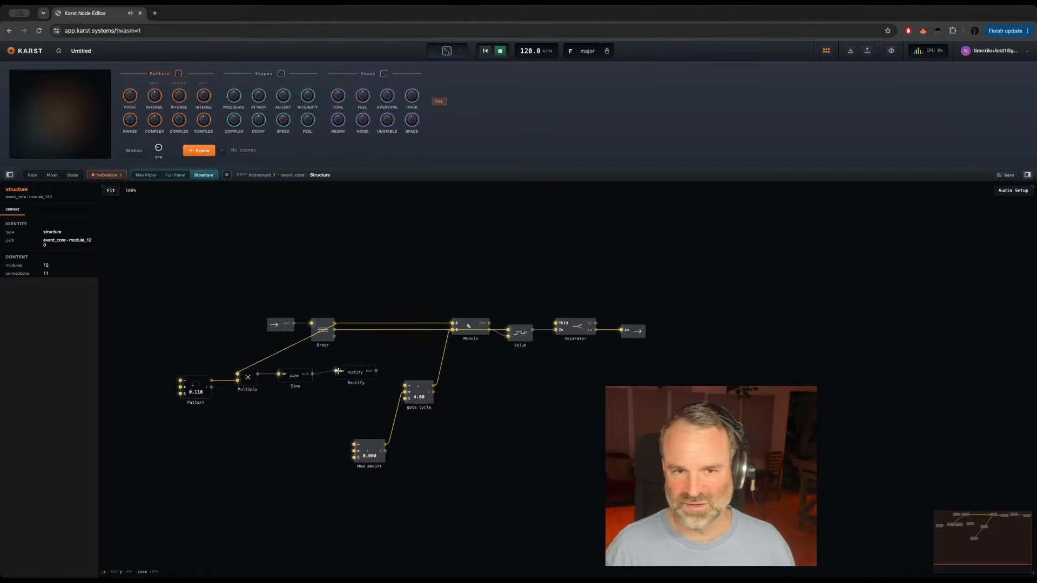
pyautogui.click(350, 374)
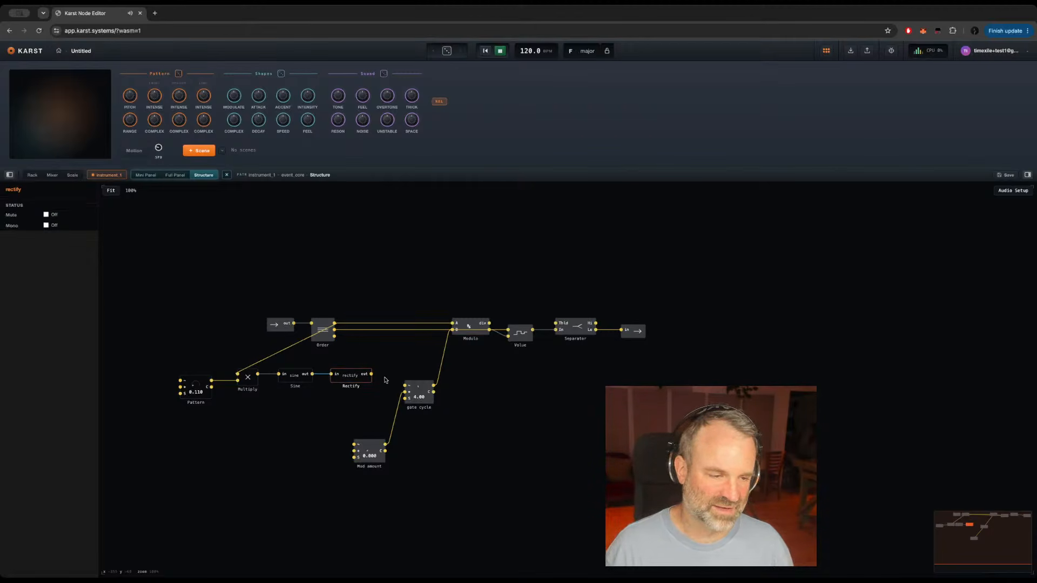
pyautogui.moveTo(371, 374); pyautogui.dragTo(406, 386)
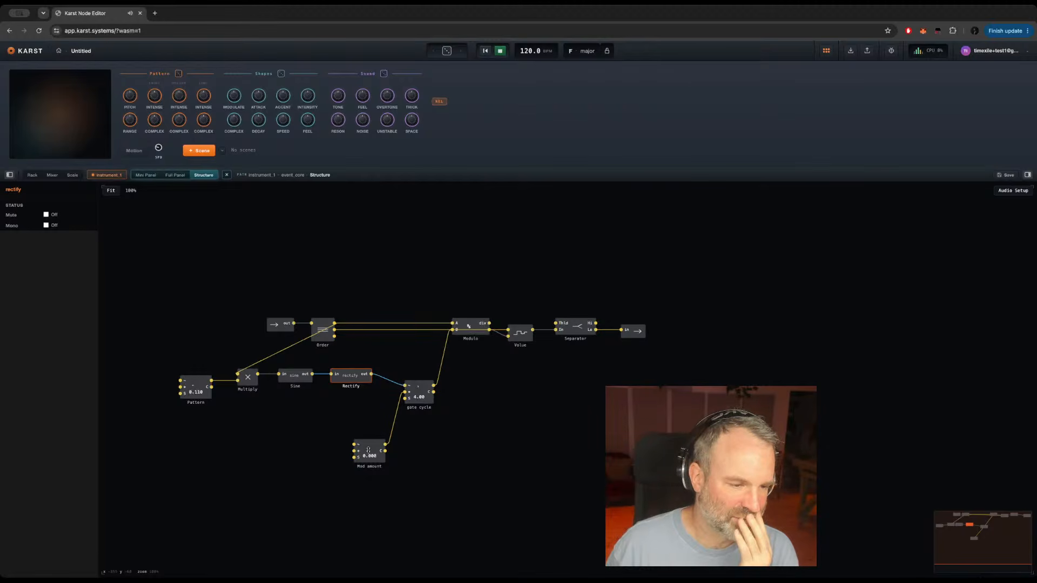
pyautogui.moveTo(386, 383)
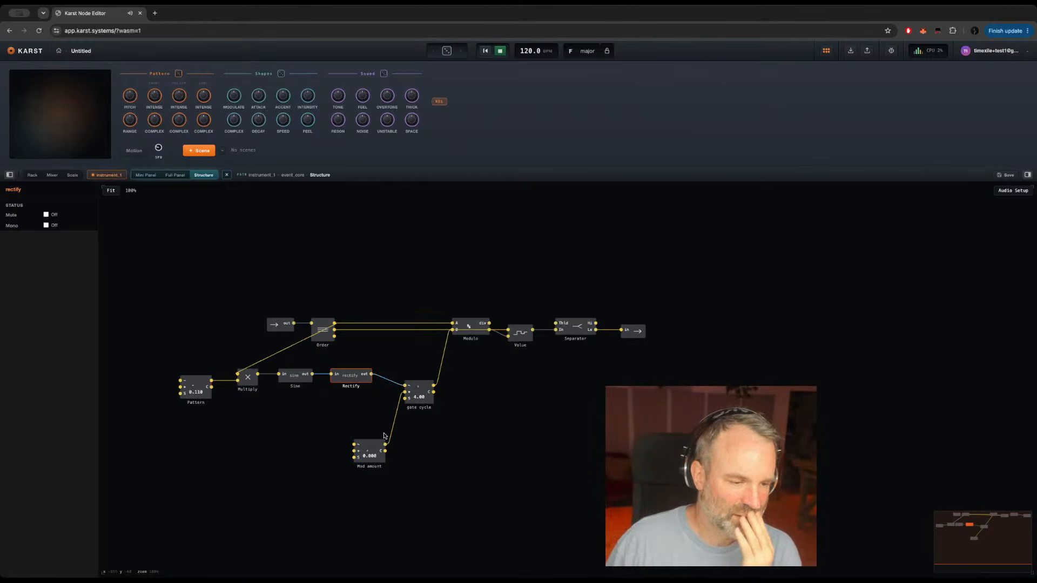
# Step: Add a second Modulo fed by gate cycle on A and constant 1 on B, and wire its div output to the first Modulo's B
pyautogui.click(478, 385)
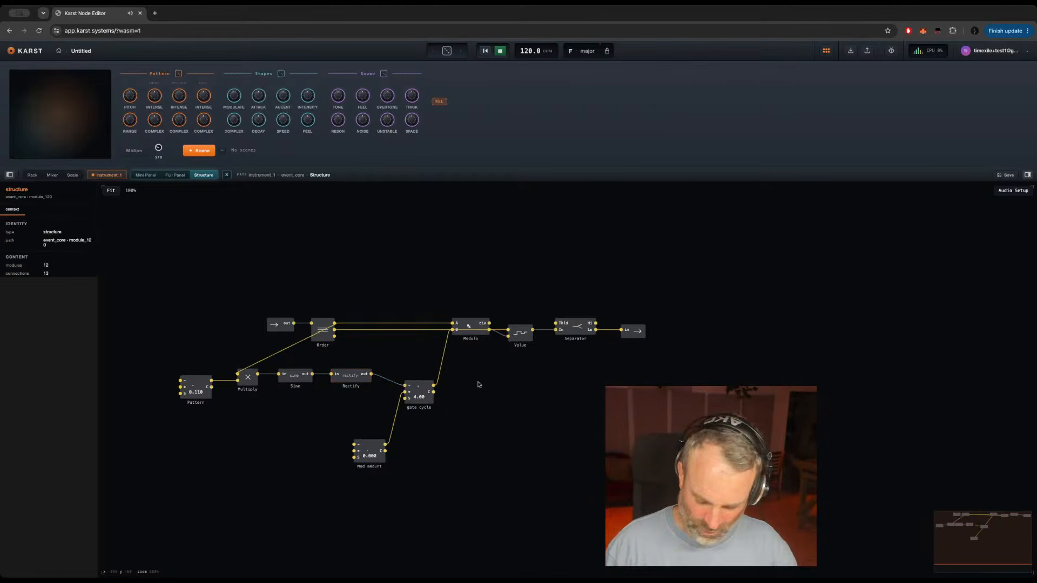
pyautogui.press('Return')
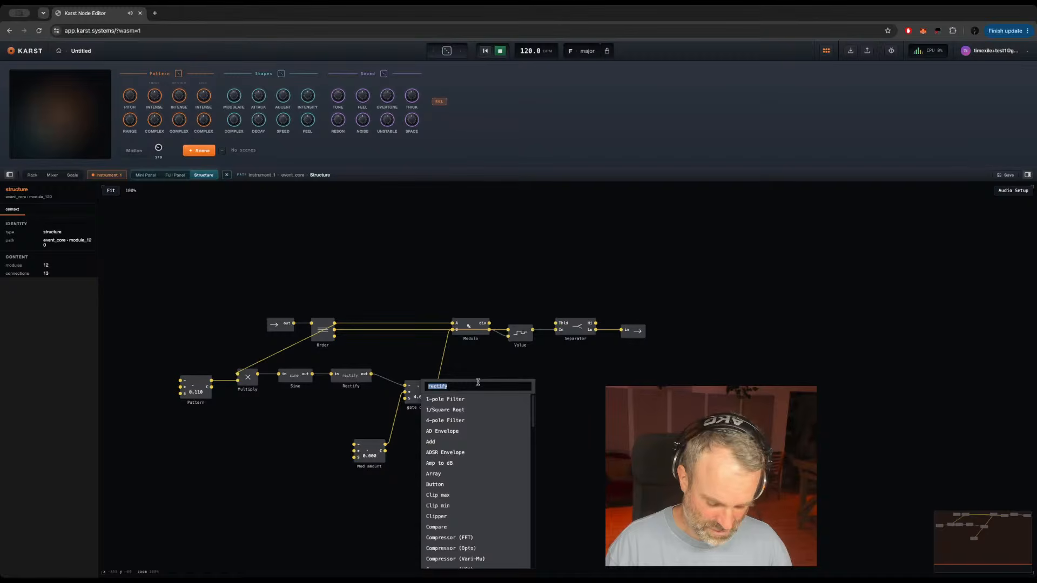
pyautogui.write('modulo')
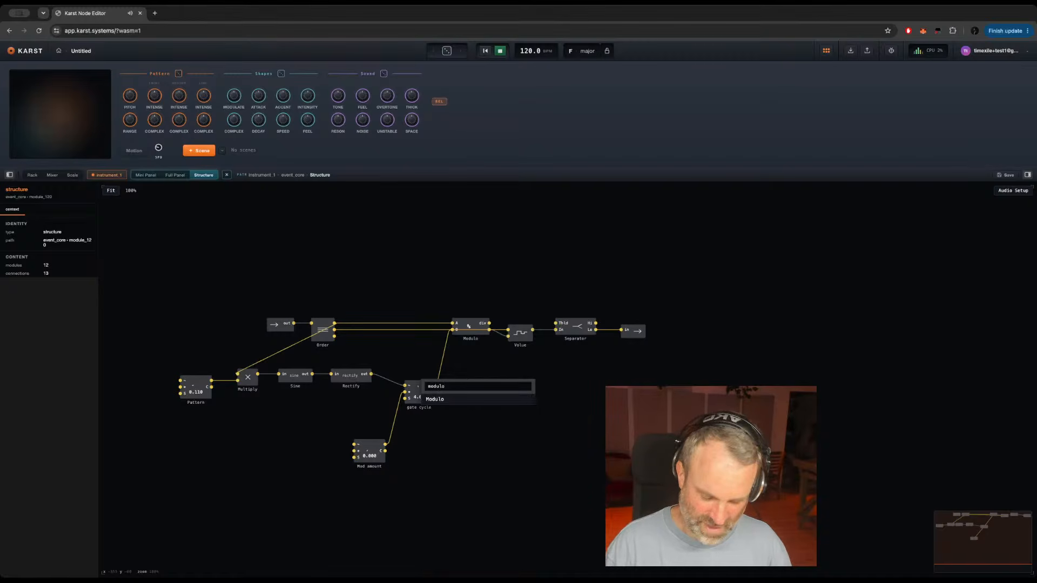
pyautogui.press('Return')
pyautogui.moveTo(432, 387); pyautogui.dragTo(515, 390)
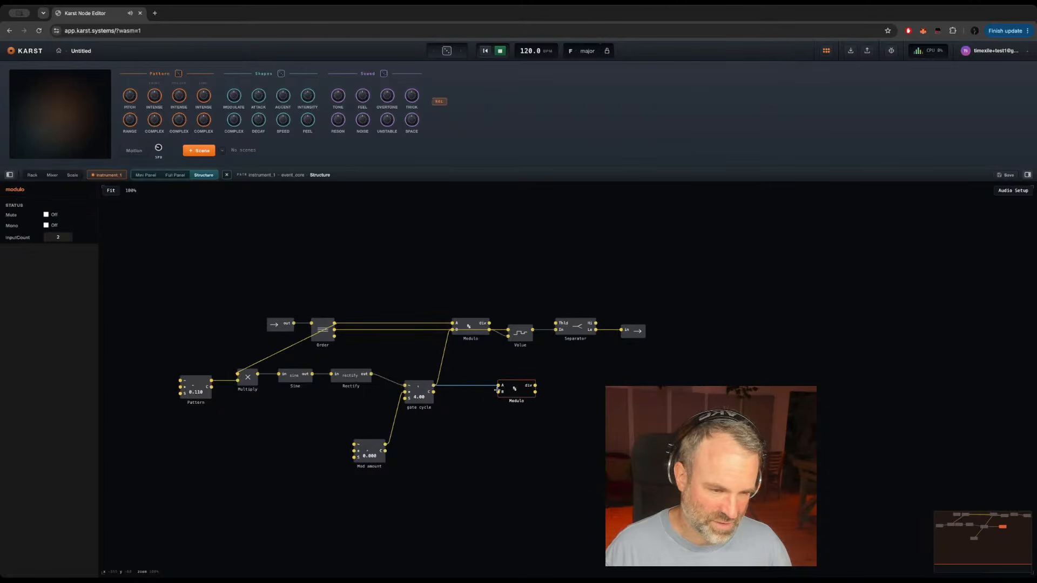
pyautogui.click(497, 391)
pyautogui.click(528, 401)
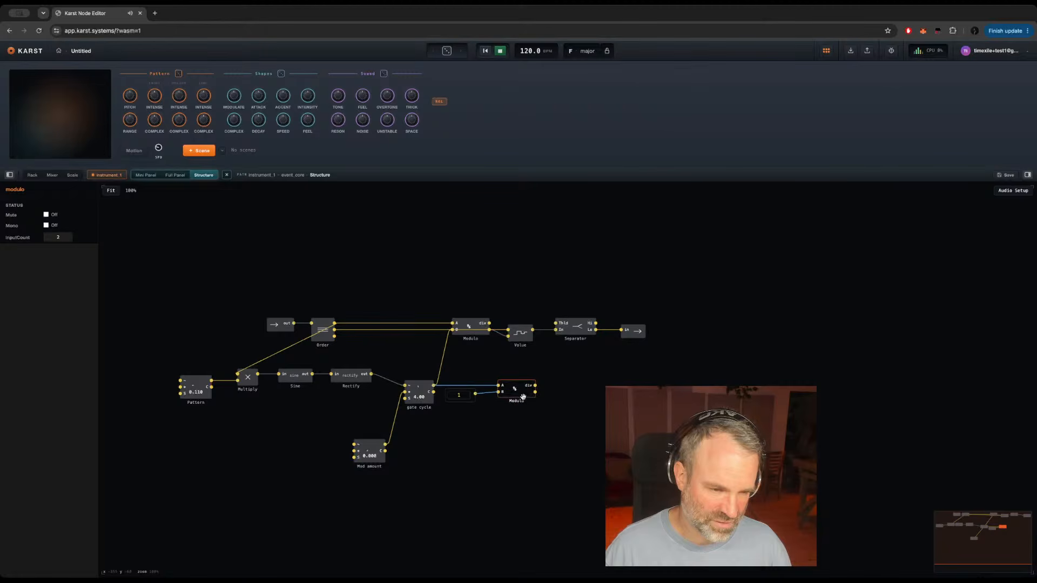
pyautogui.moveTo(534, 385); pyautogui.dragTo(453, 331)
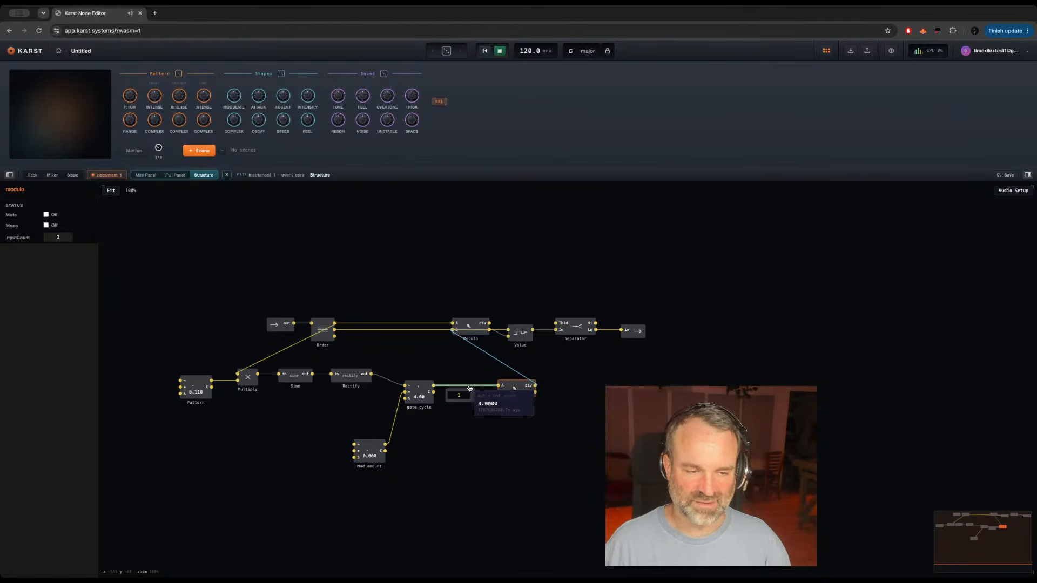
# Step: Set the Mod amount knob to 0.150 and check the signal passing from Order into Multiply
pyautogui.click(425, 398)
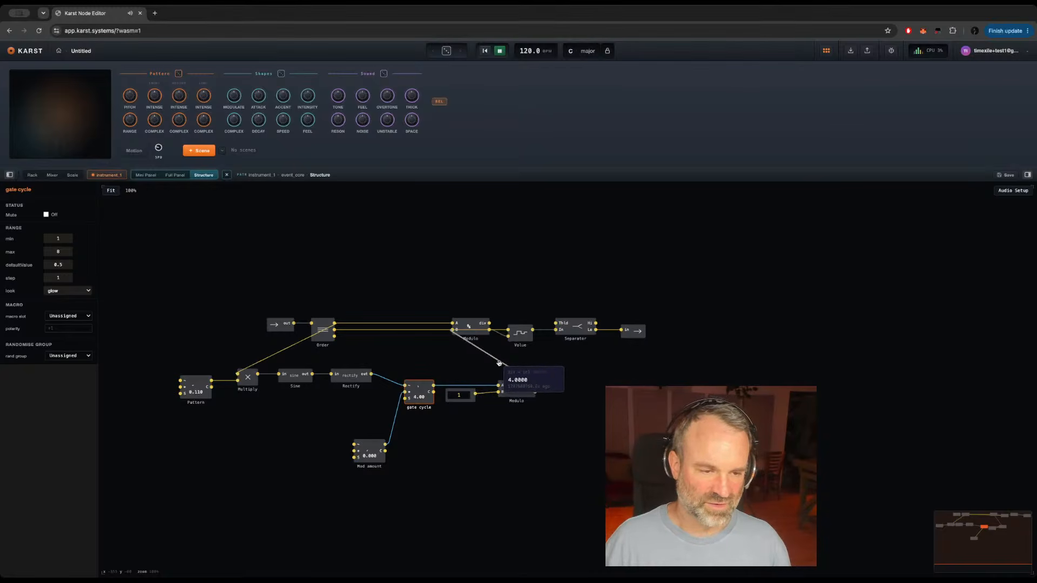
pyautogui.click(577, 331)
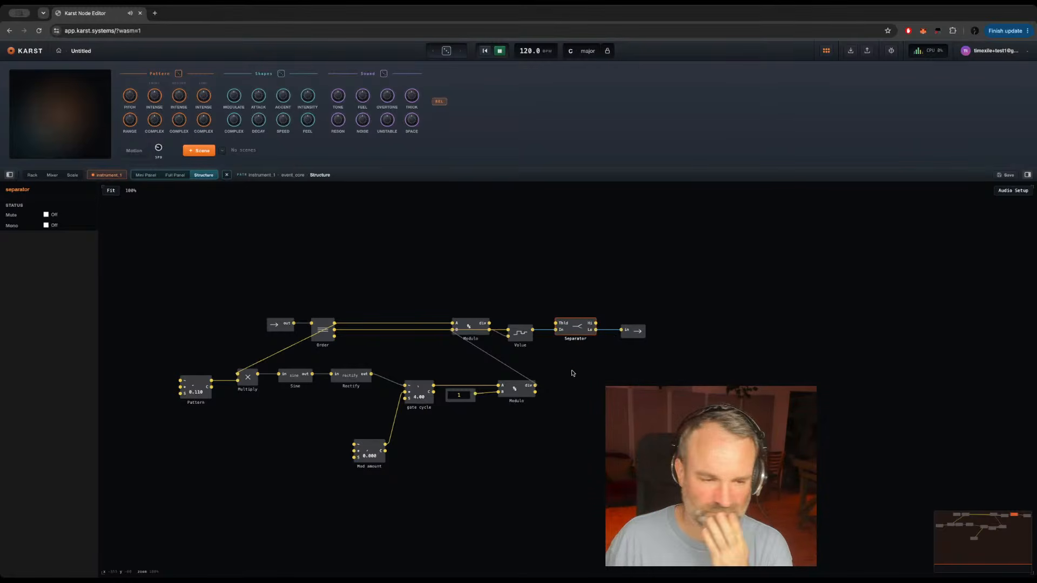
pyautogui.moveTo(544, 333)
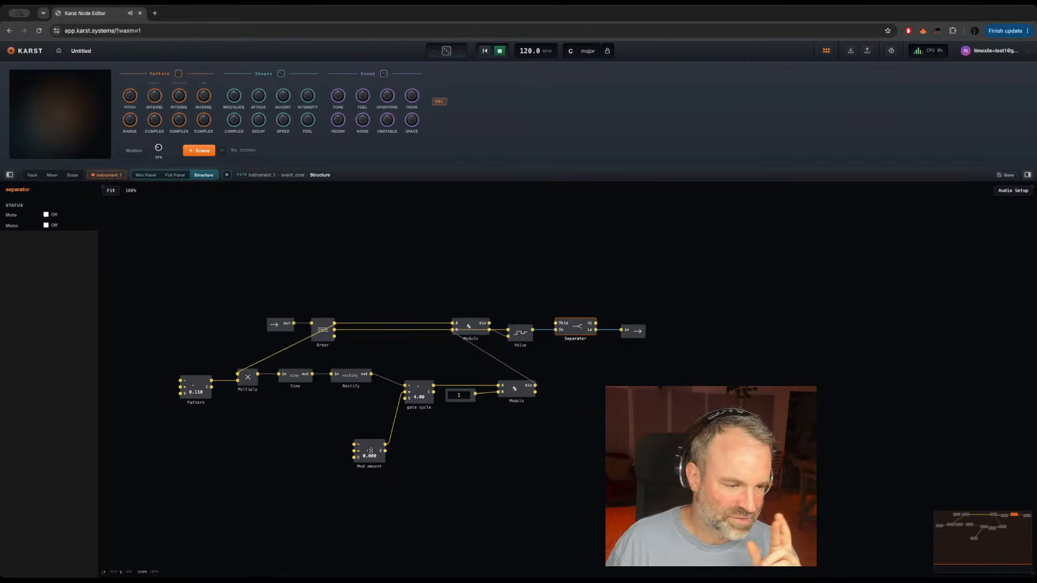
pyautogui.moveTo(370, 451); pyautogui.dragTo(366, 441)
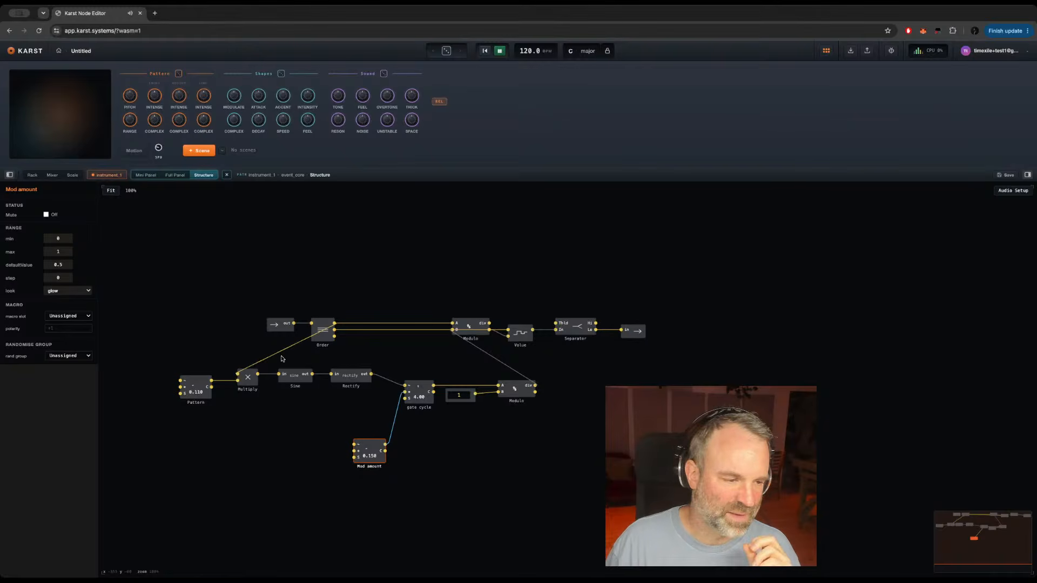
pyautogui.moveTo(279, 357)
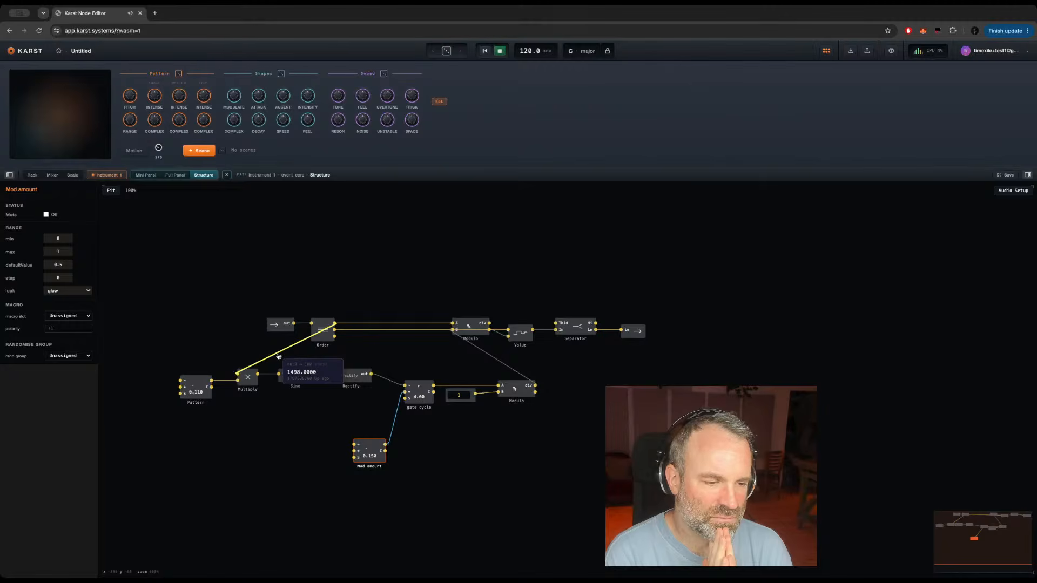
pyautogui.click(425, 459)
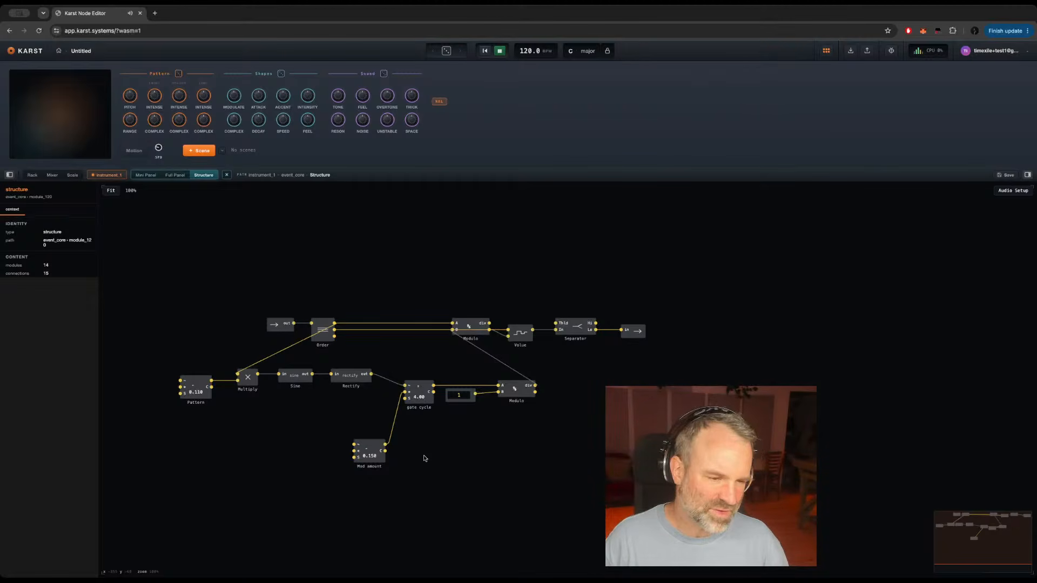
# Step: Go back up through event_core to the instrument_1 structure and move audio_outputs up level with the upper add module
pyautogui.doubleClick(515, 428)
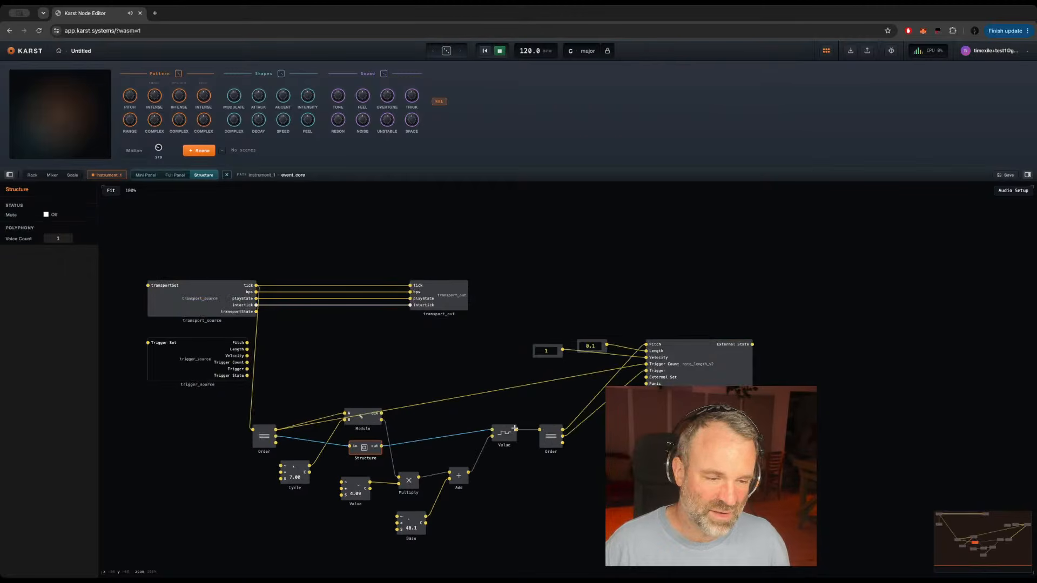
pyautogui.click(385, 376)
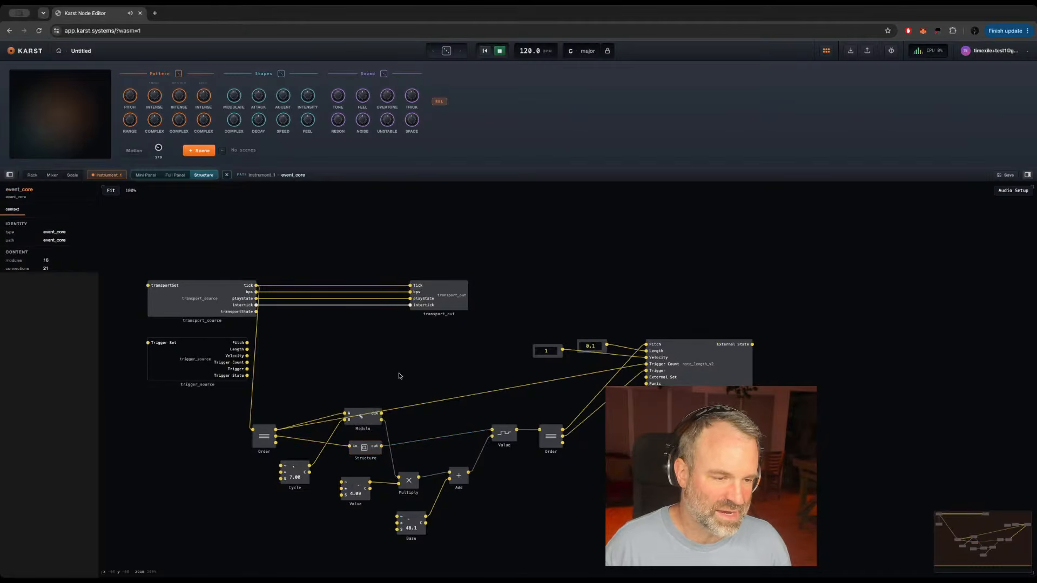
pyautogui.doubleClick(400, 376)
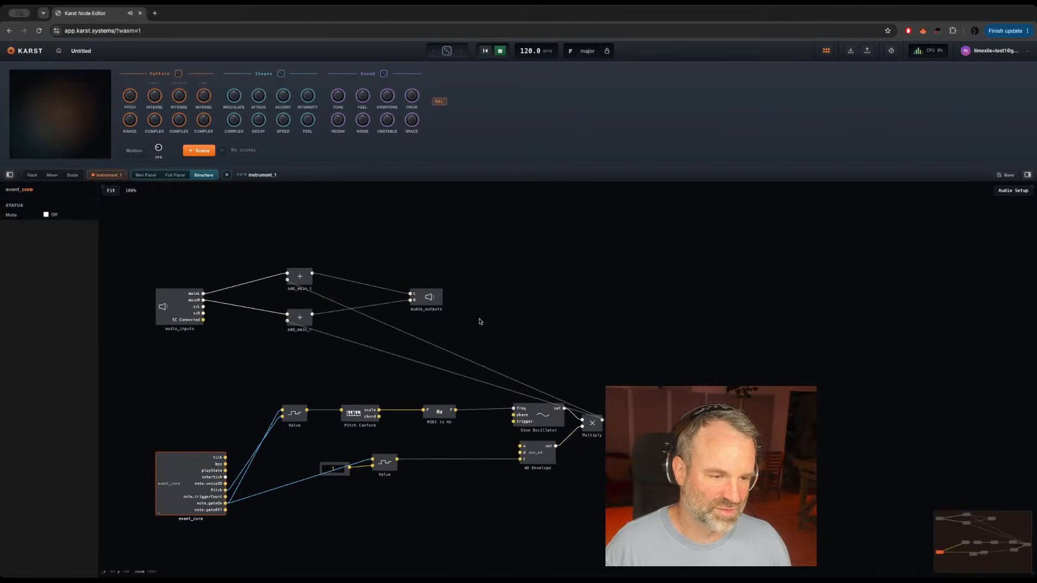
pyautogui.moveTo(432, 299); pyautogui.dragTo(442, 278)
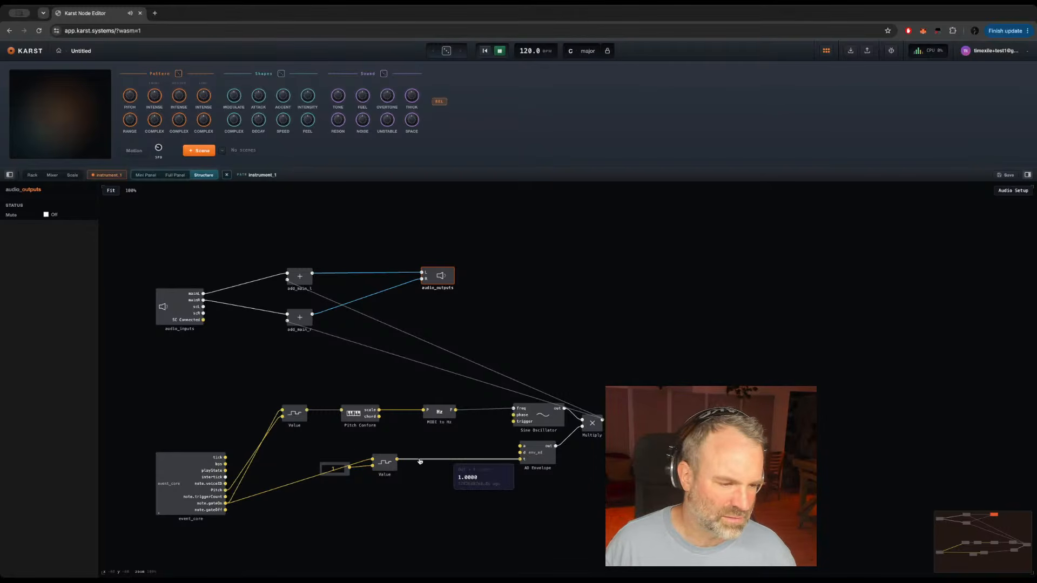
# Step: Review the gate cycle patch in the Structure module nested in event_core, and return to the instrument_1 level
pyautogui.doubleClick(163, 487)
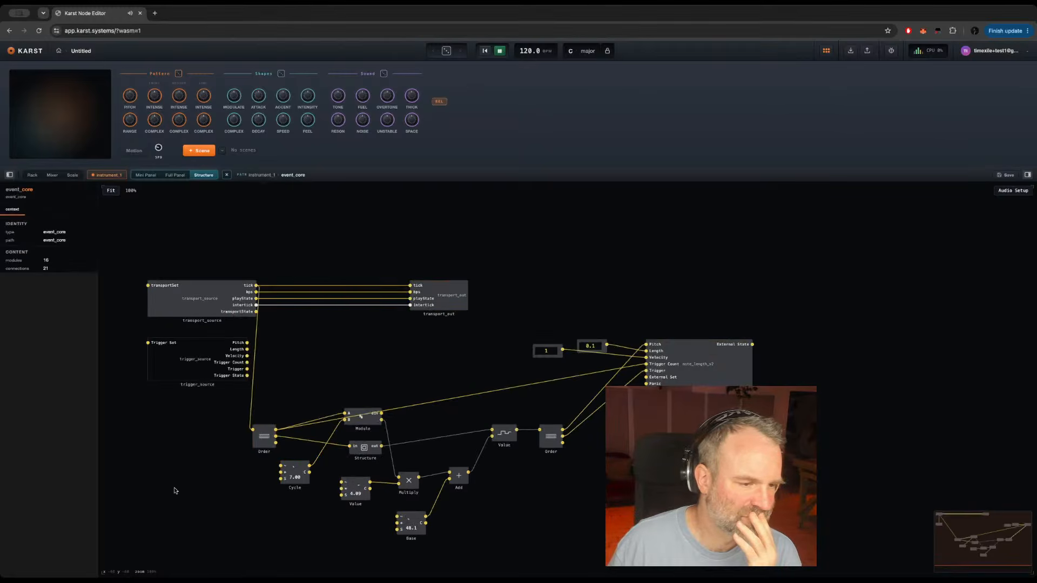
pyautogui.doubleClick(365, 449)
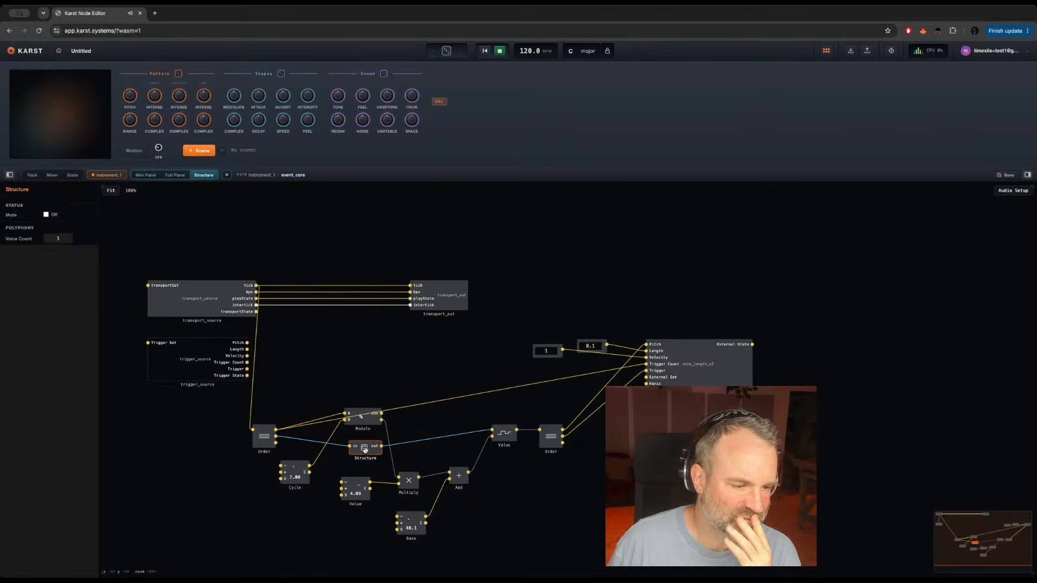
pyautogui.click(366, 451)
pyautogui.moveTo(285, 354)
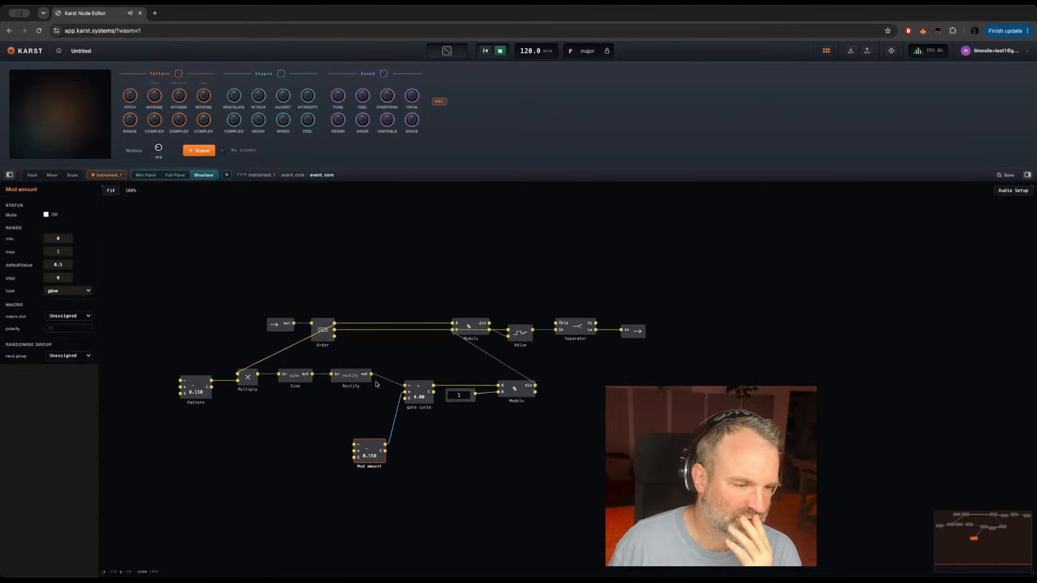
pyautogui.moveTo(387, 384)
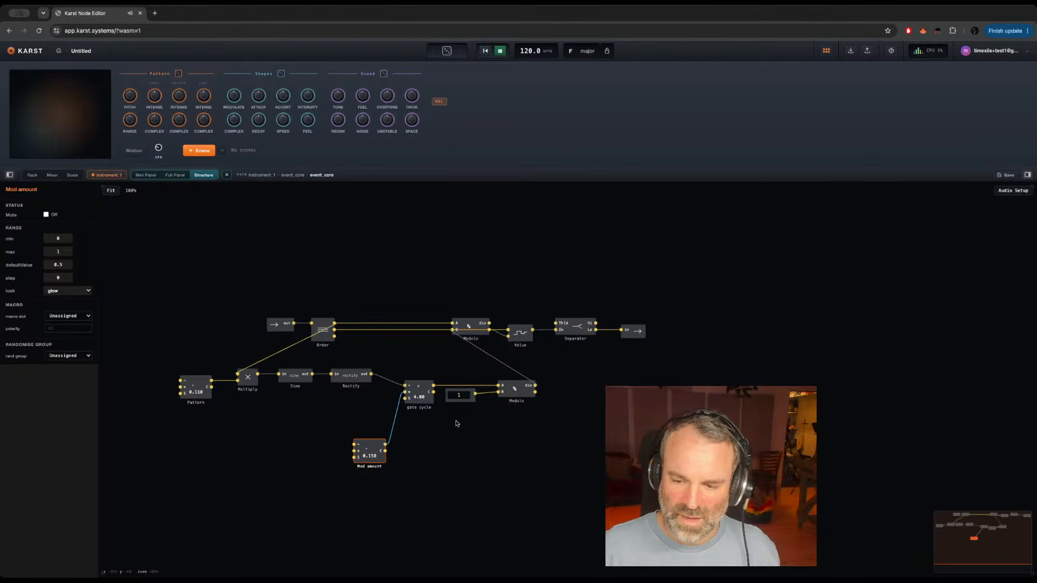
pyautogui.doubleClick(469, 432)
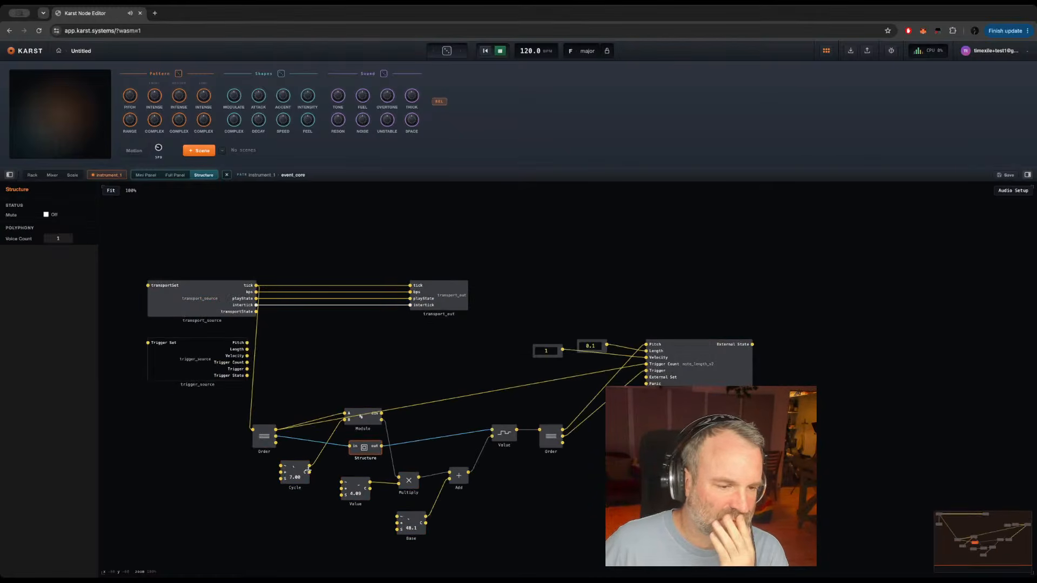
pyautogui.doubleClick(460, 371)
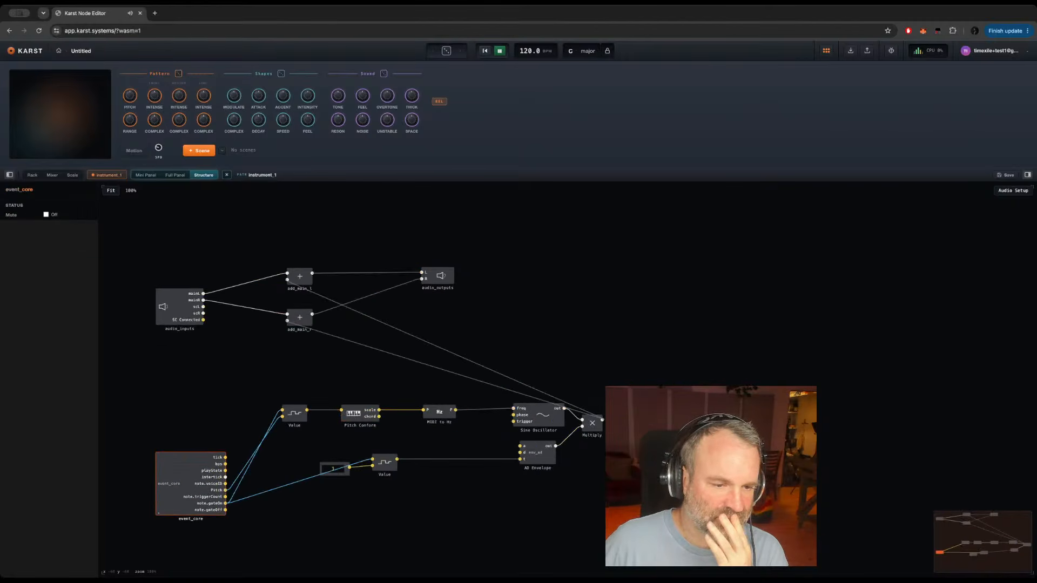
# Step: Probe the signal on the wire from Multiply to the lower add module, and remove the probe after viewing its waveform
pyautogui.click(593, 427)
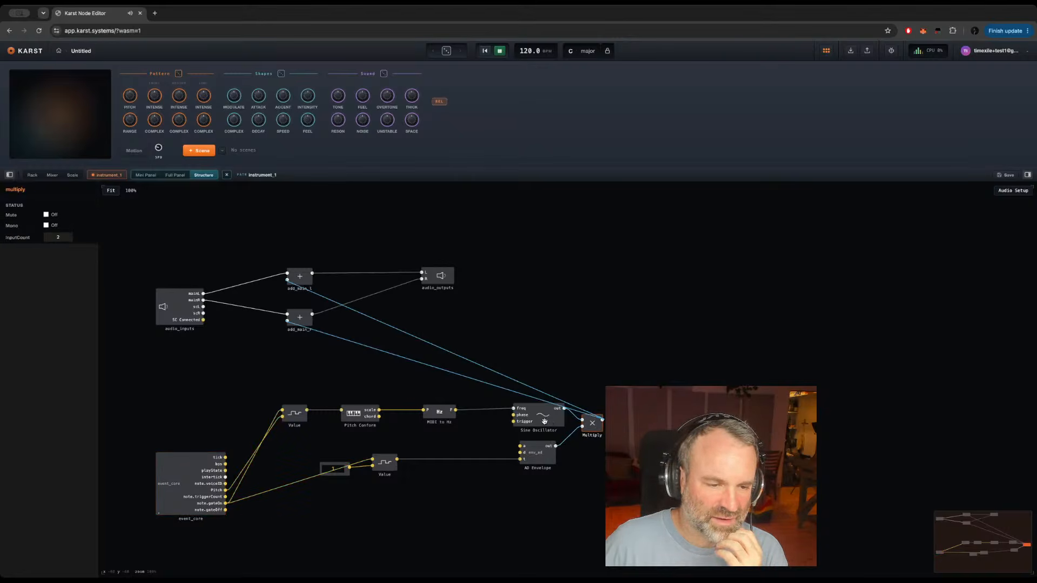
pyautogui.moveTo(544, 422); pyautogui.dragTo(545, 423)
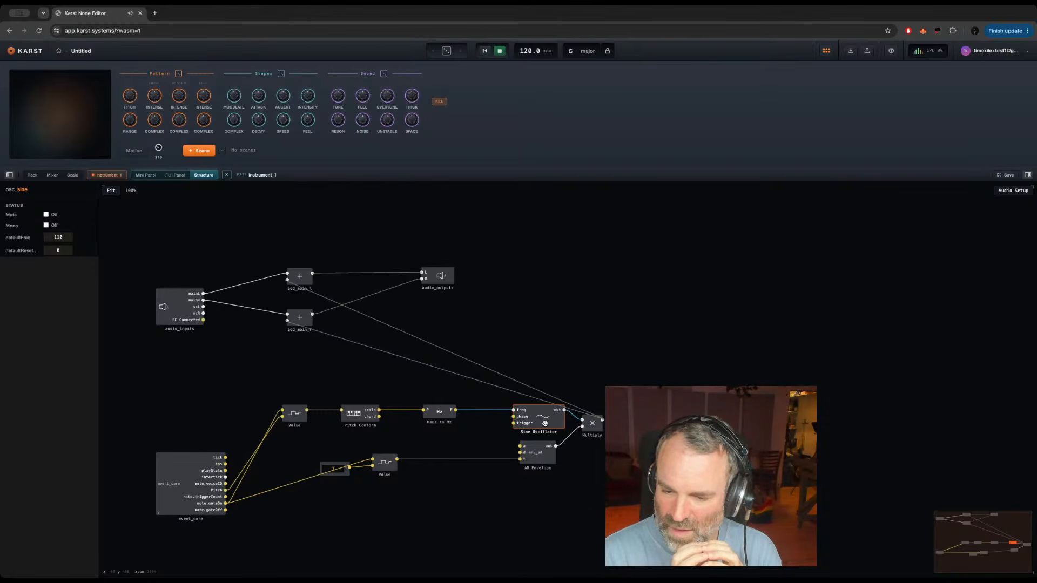
pyautogui.moveTo(494, 388)
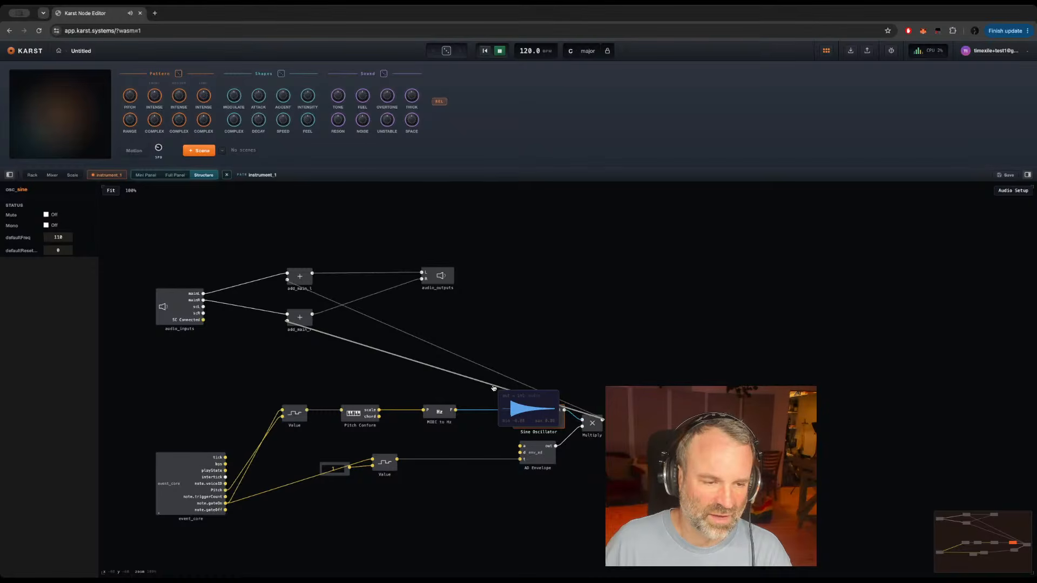
pyautogui.click(493, 388)
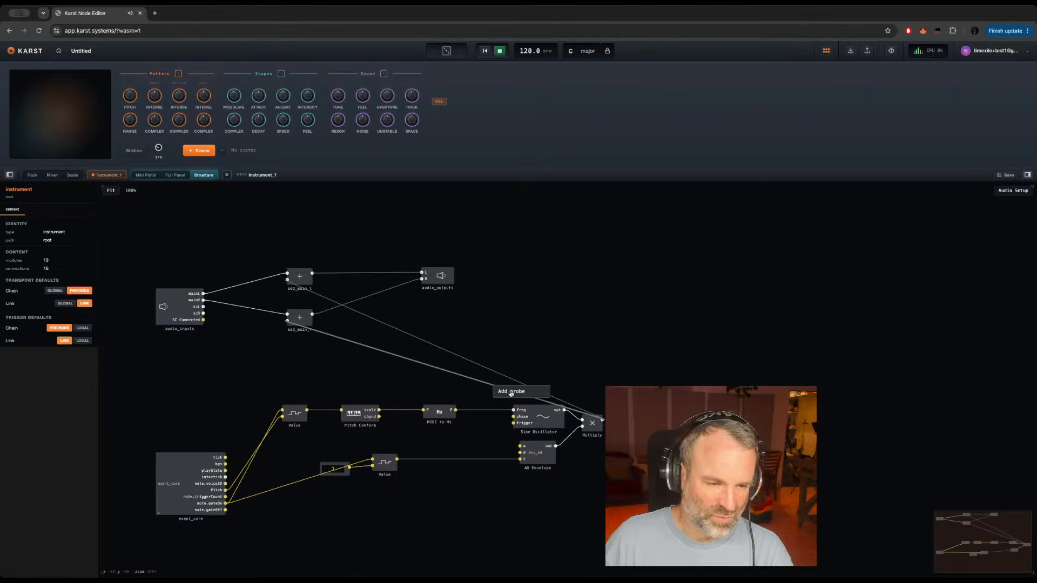
pyautogui.click(511, 393)
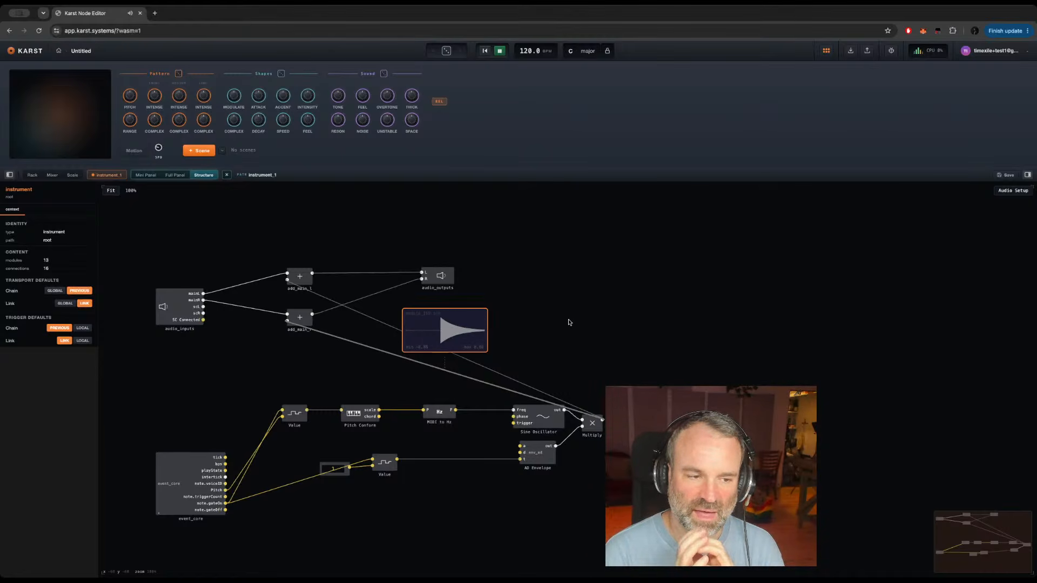
pyautogui.click(445, 320)
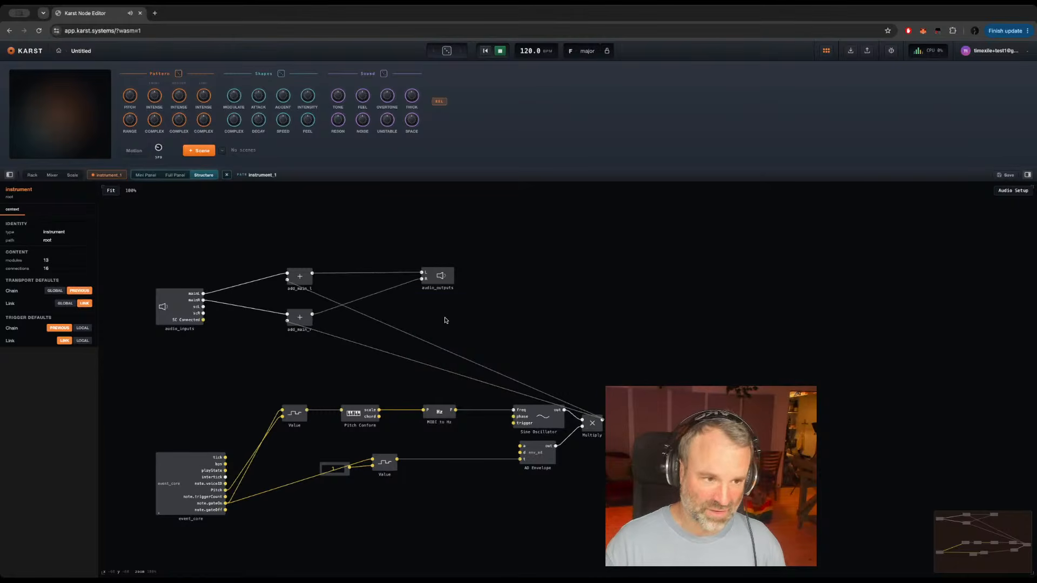
# Step: Add a Sync Oscillator above Multiply and wire the MIDI to Hz output to its parentF input
pyautogui.doubleClick(484, 330)
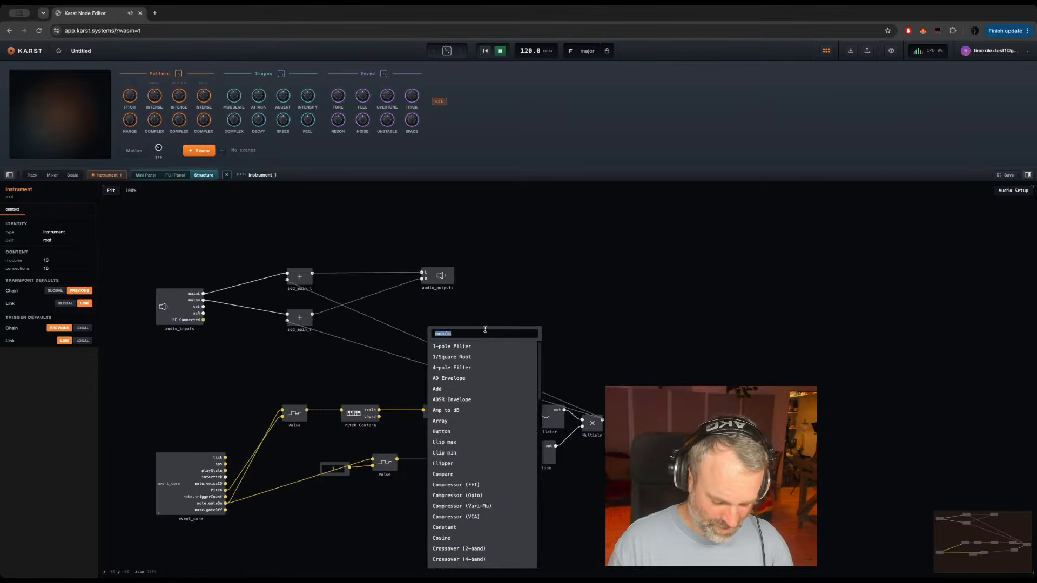
pyautogui.write('sync')
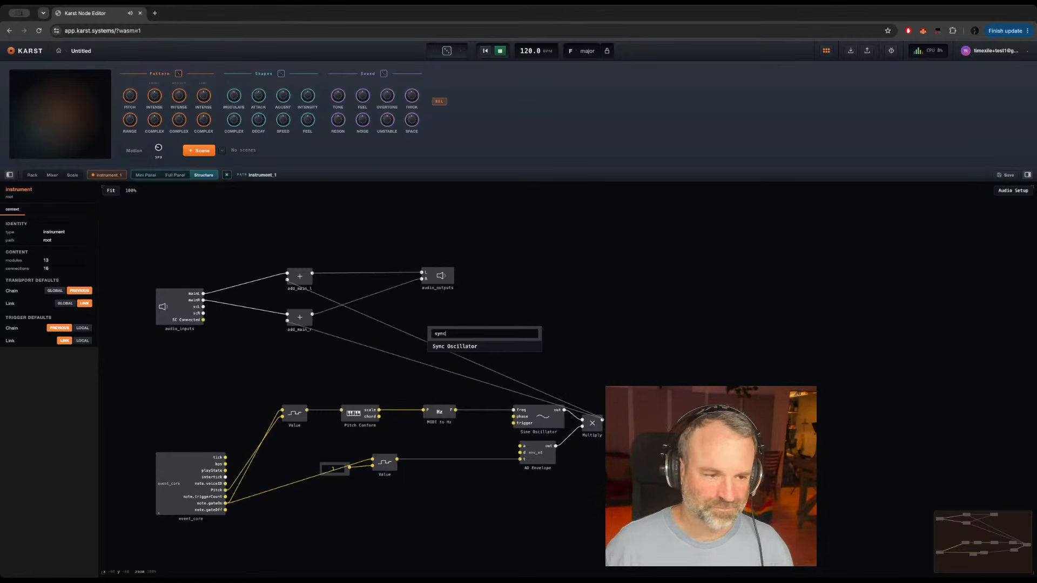
pyautogui.click(454, 346)
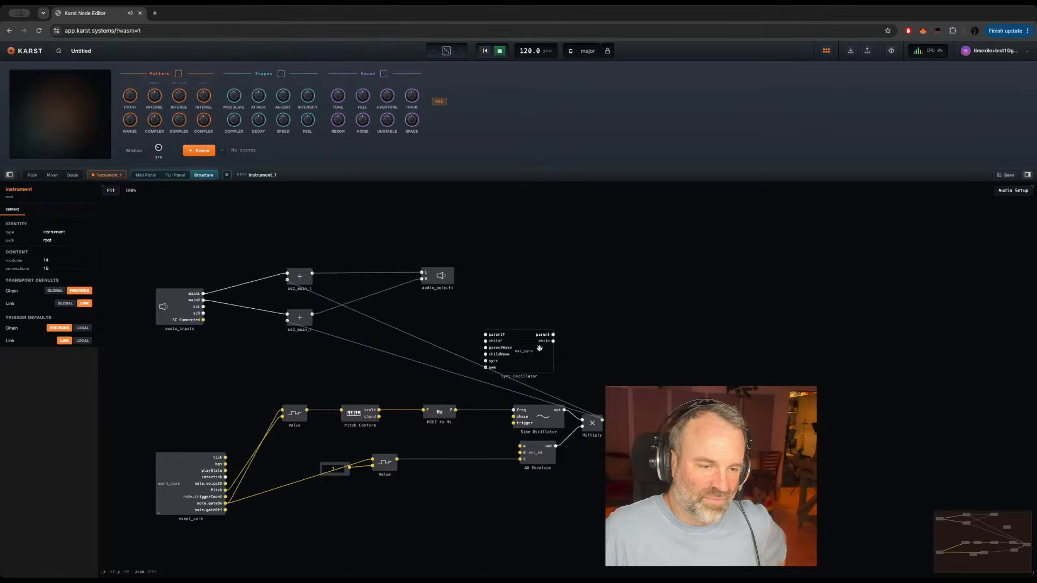
pyautogui.moveTo(524, 356); pyautogui.dragTo(595, 350)
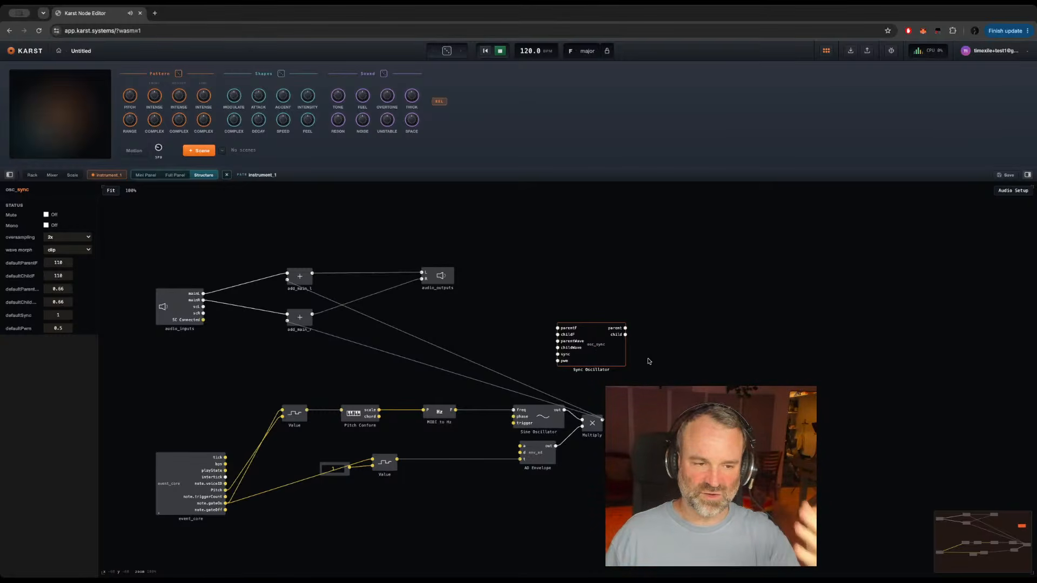
pyautogui.moveTo(596, 344); pyautogui.dragTo(628, 347)
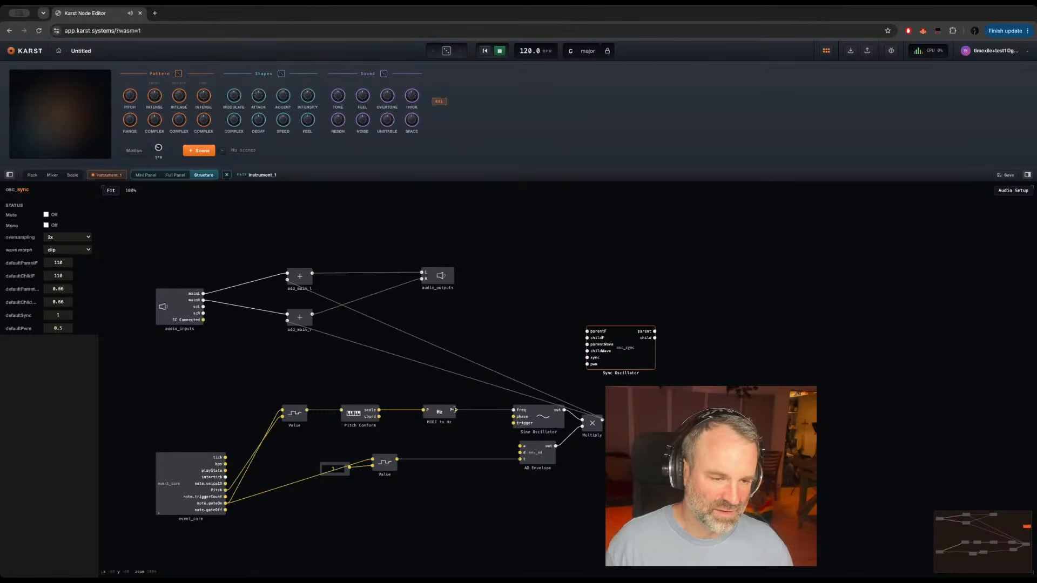
pyautogui.moveTo(455, 410); pyautogui.dragTo(587, 333)
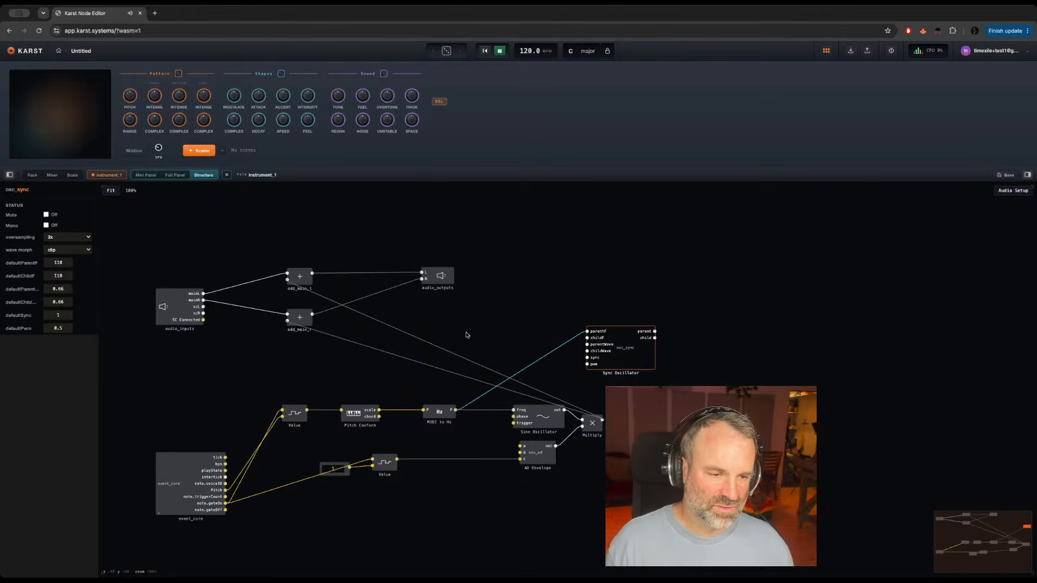
# Step: Add a Knob above Pitch Conform and rename it Osc 2 pitch
pyautogui.click(377, 384)
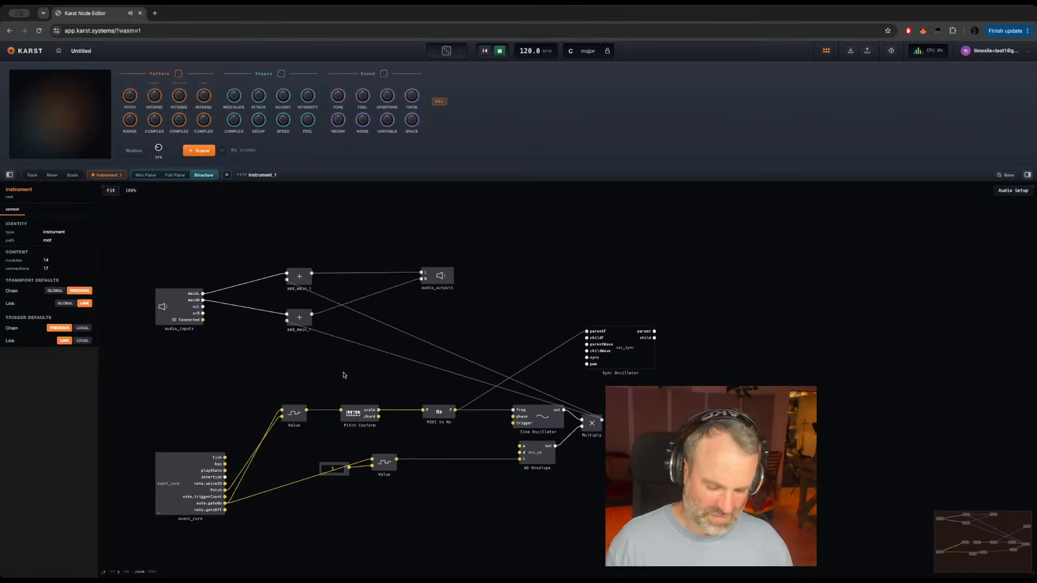
pyautogui.press('Return')
pyautogui.write('kno')
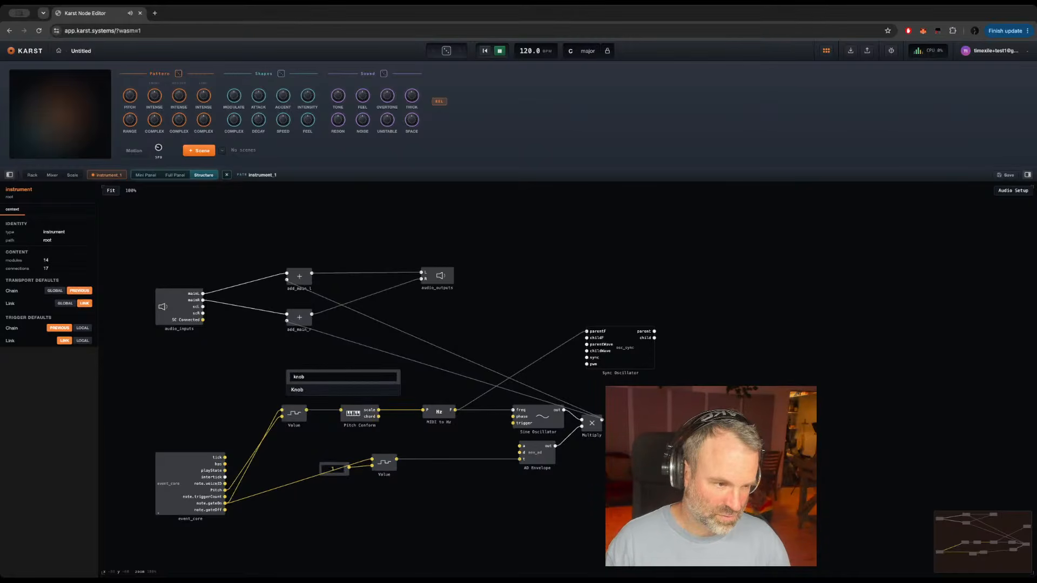
pyautogui.write('b')
pyautogui.press('Return')
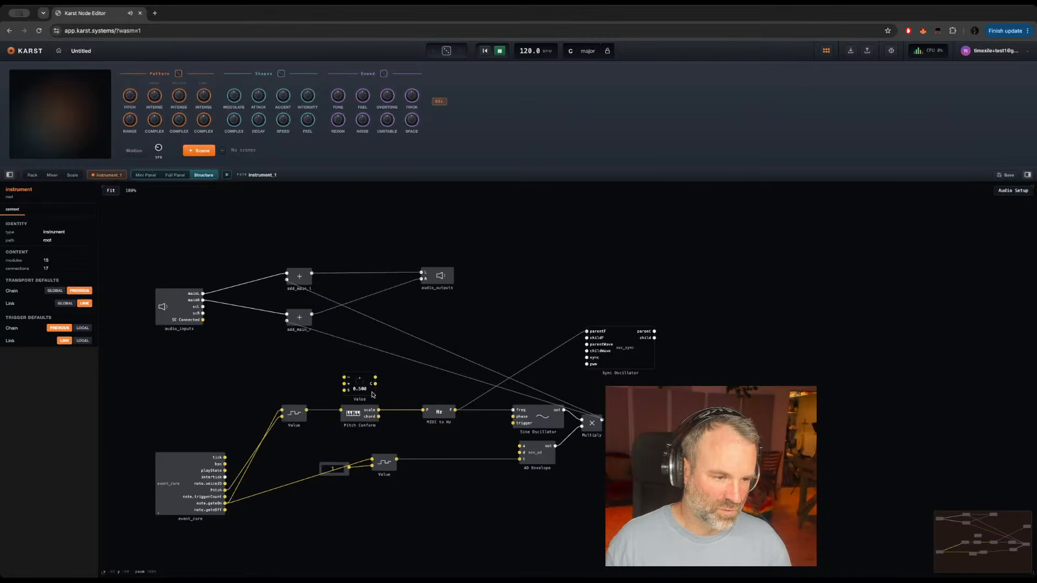
pyautogui.click(370, 392)
pyautogui.moveTo(370, 392); pyautogui.dragTo(367, 380)
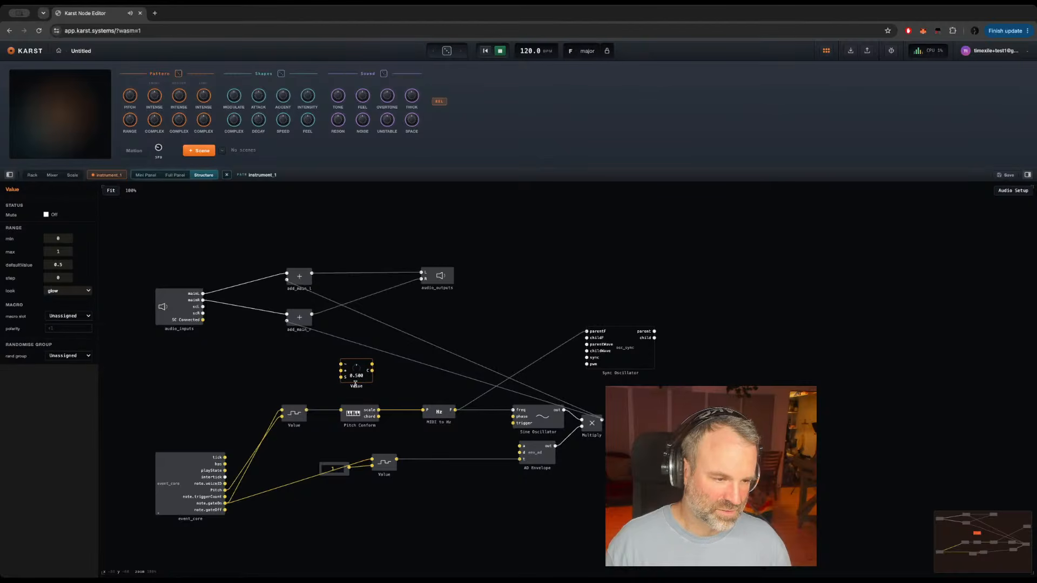
pyautogui.doubleClick(355, 385)
pyautogui.write('Osc 2 pitch')
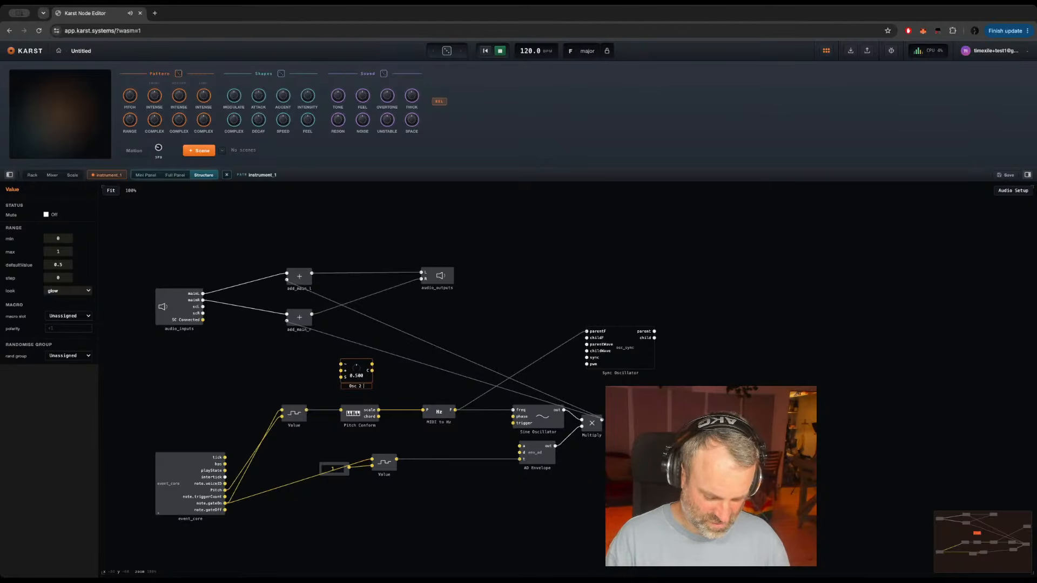
pyautogui.press('Return')
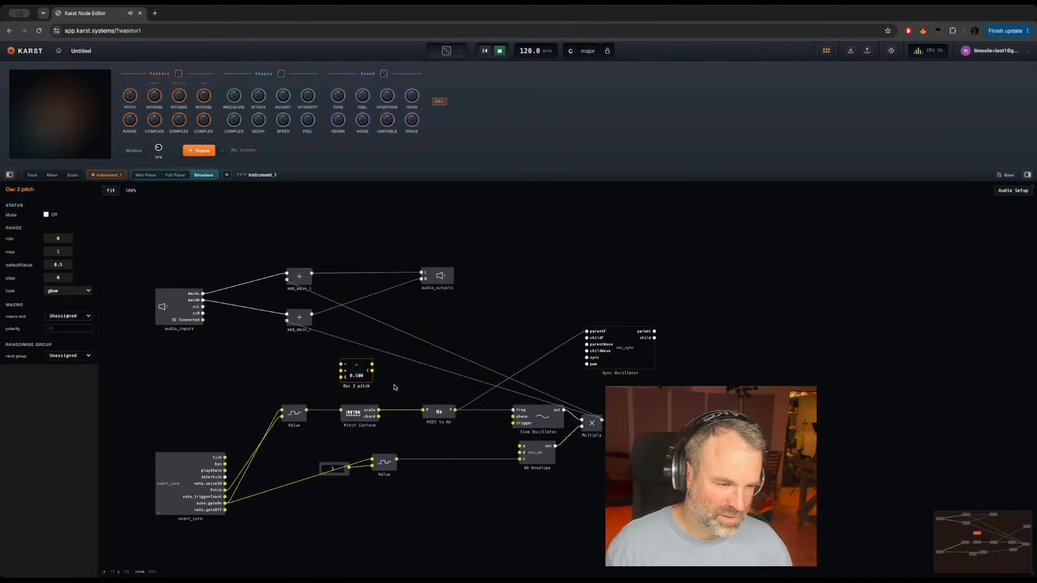
# Step: Set the Osc 2 pitch knob's maximum to 48
pyautogui.doubleClick(57, 251)
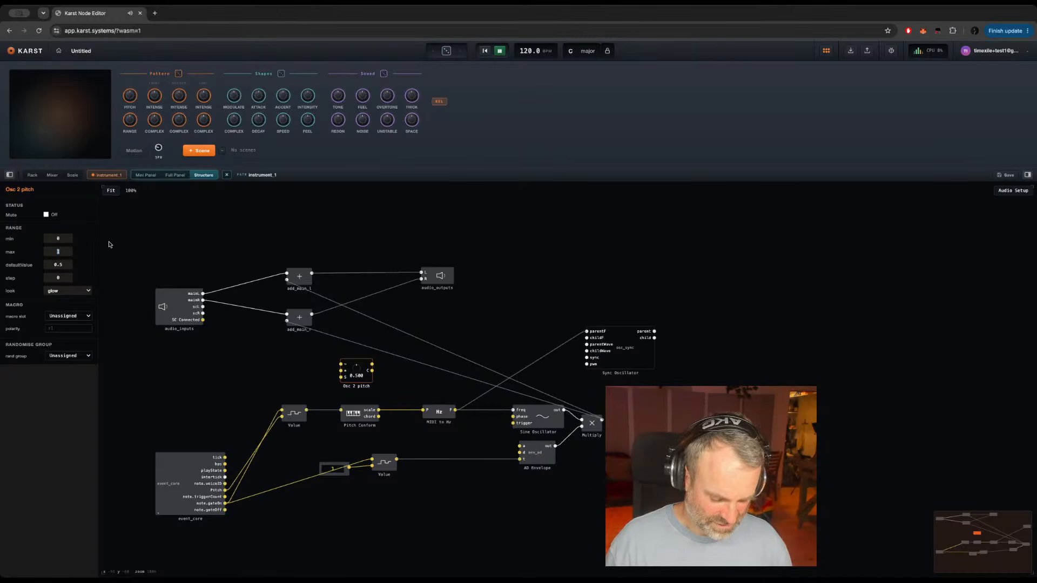
pyautogui.write('48')
pyautogui.press('Return')
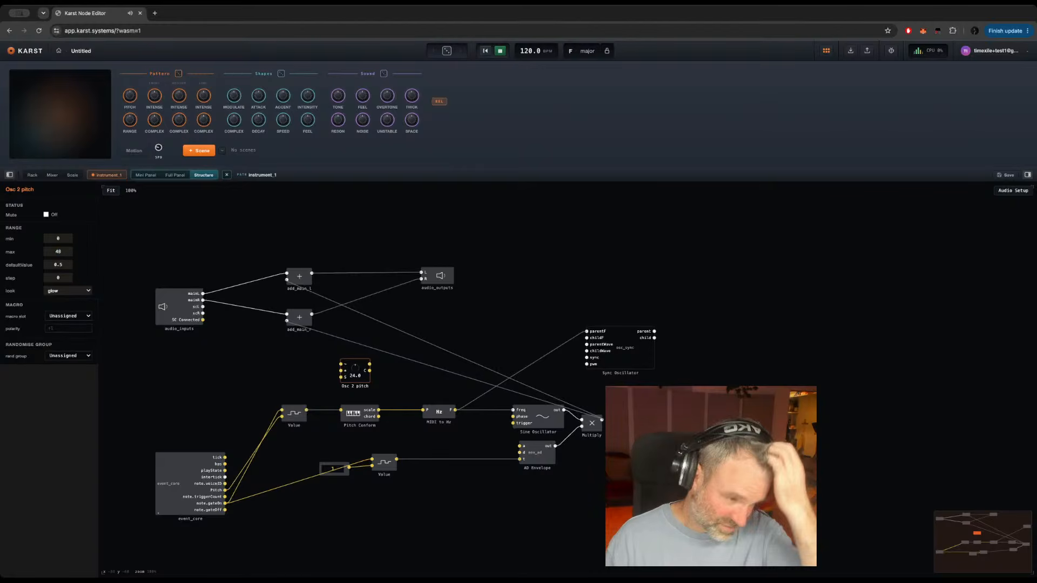
pyautogui.click(399, 390)
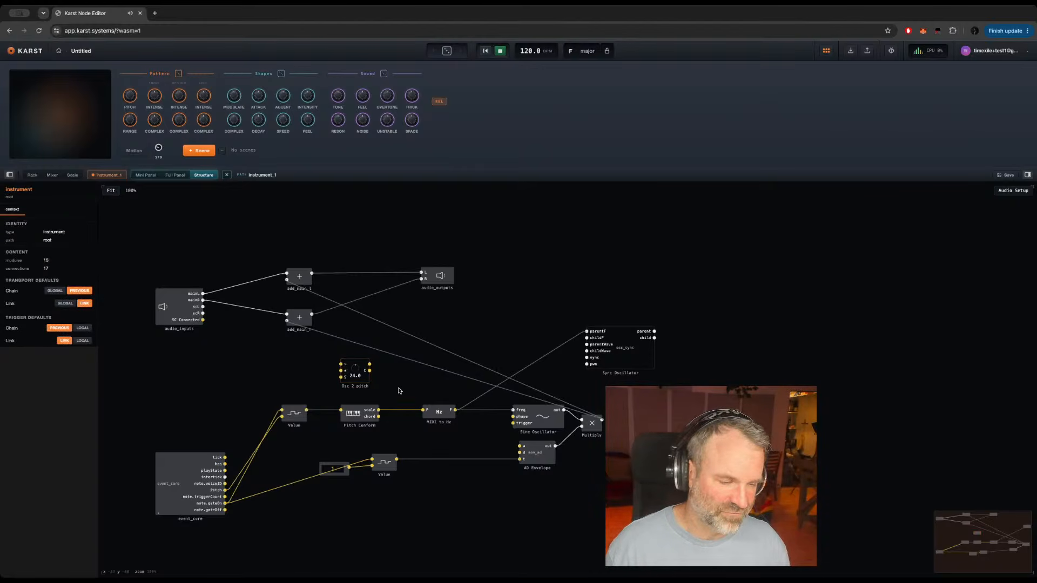
# Step: Add an Add module beside Osc 2 pitch and feed it from the knob's output and Pitch Conform's scale output
pyautogui.doubleClick(389, 387)
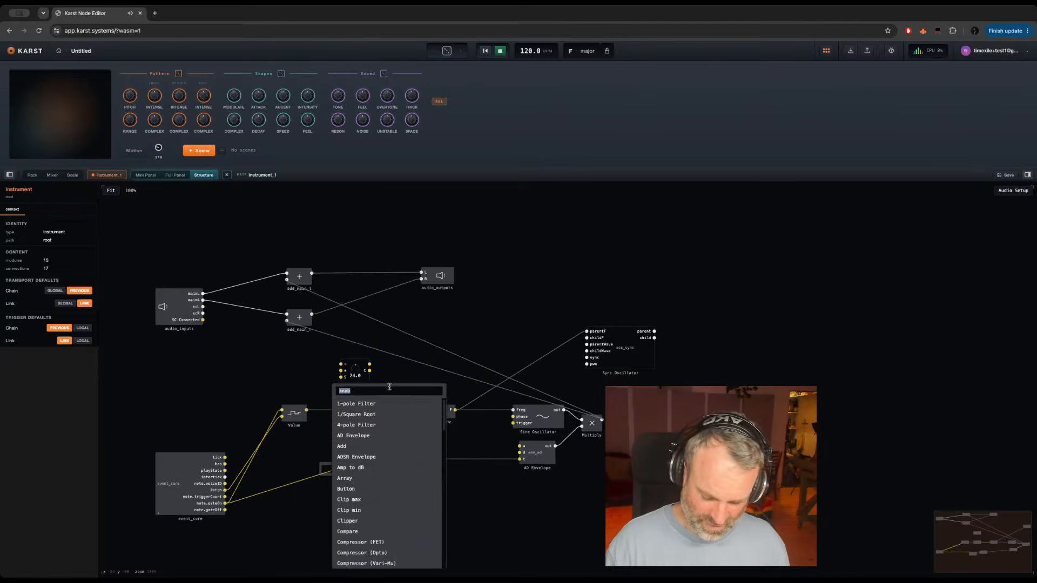
pyautogui.write('+')
pyautogui.press('Return')
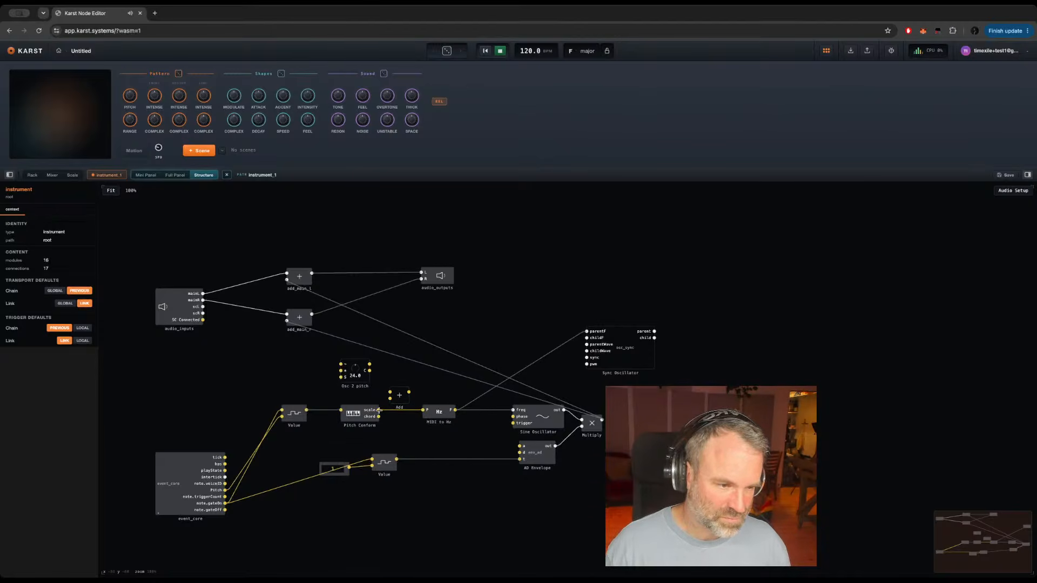
pyautogui.moveTo(379, 410); pyautogui.dragTo(390, 398)
pyautogui.moveTo(371, 351)
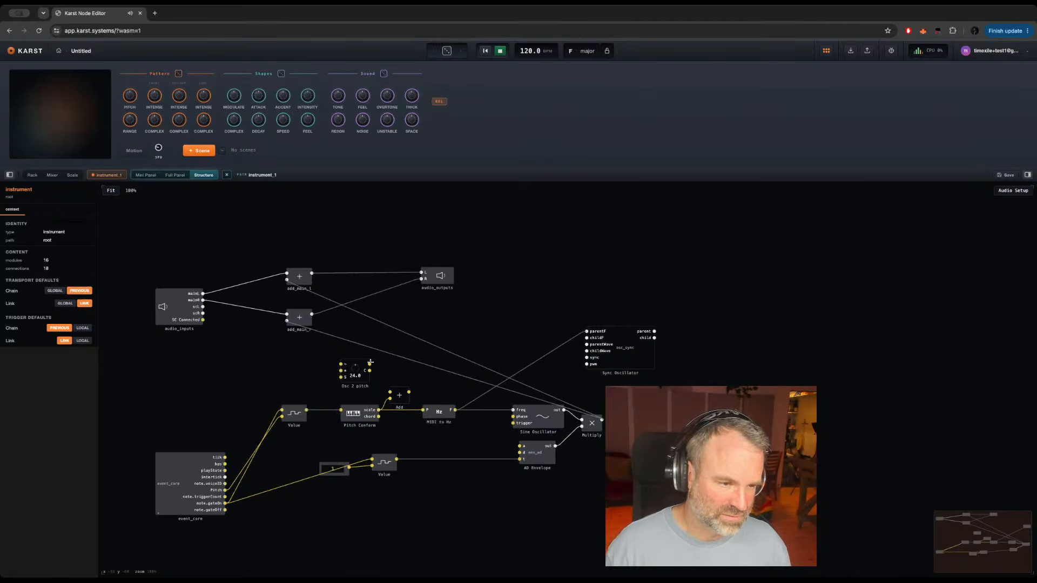
pyautogui.moveTo(369, 364); pyautogui.dragTo(407, 384)
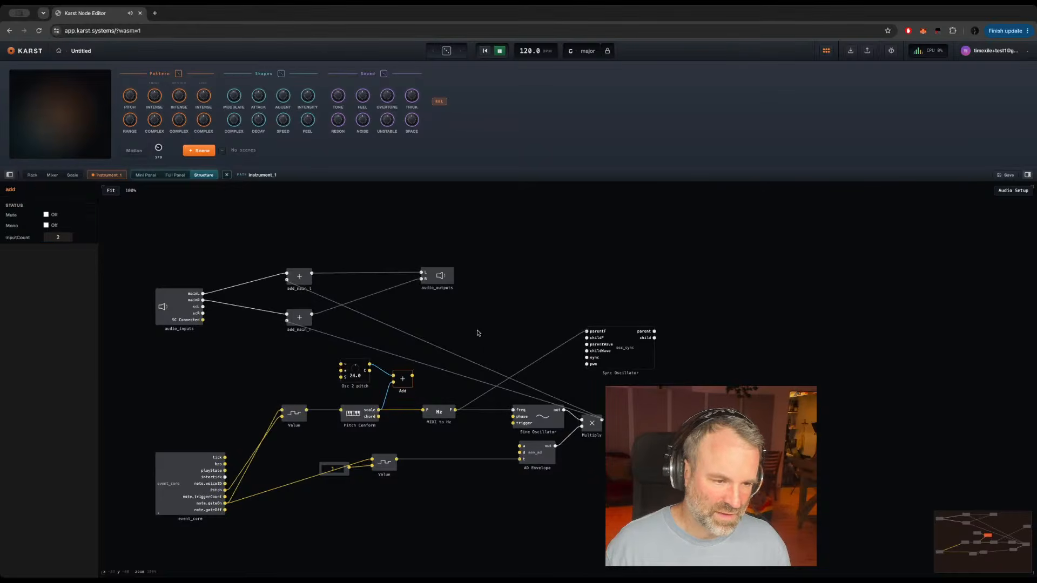
# Step: Duplicate the MIDI to Hz module, place the copy after the new Add module, and feed it from Add's output
pyautogui.click(437, 413)
pyautogui.press('super+c')
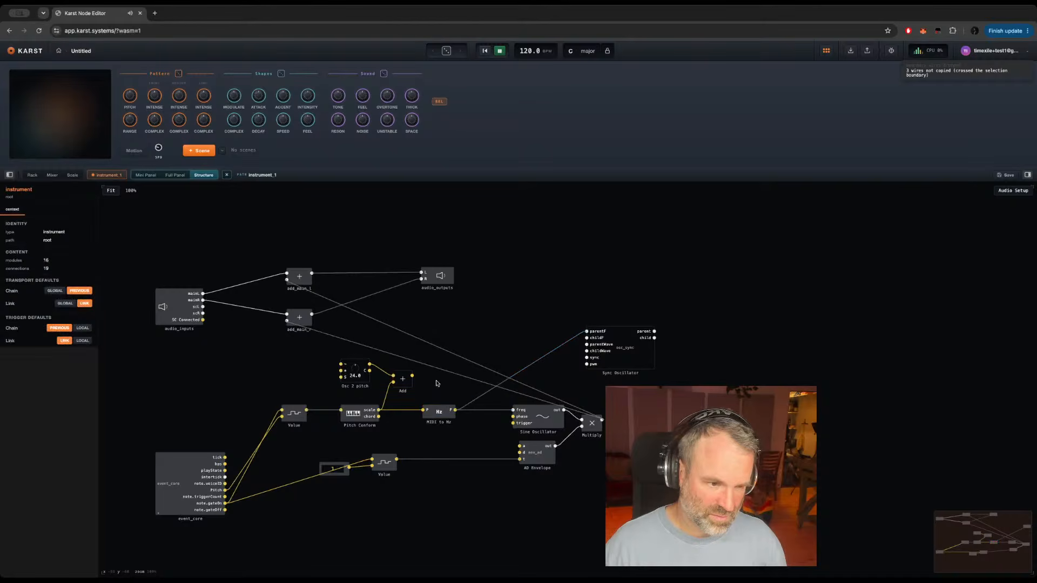
pyautogui.press('super+v')
pyautogui.moveTo(416, 376); pyautogui.dragTo(440, 378)
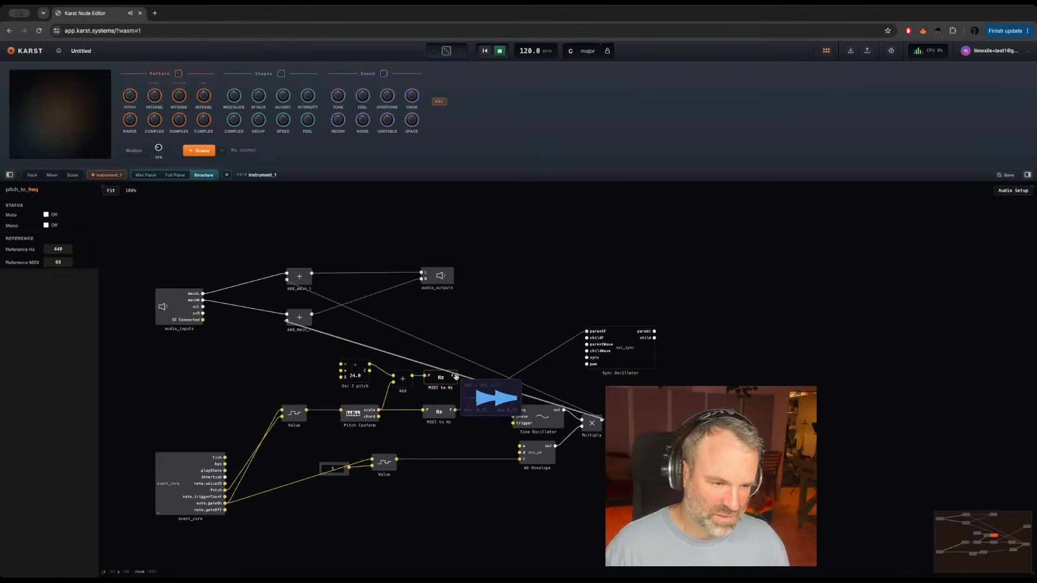
# Step: Wire the duplicated MIDI to Hz output to childF, and the Sync Oscillator's child output to Multiply in place of the Sine Oscillator
pyautogui.moveTo(444, 378); pyautogui.dragTo(587, 338)
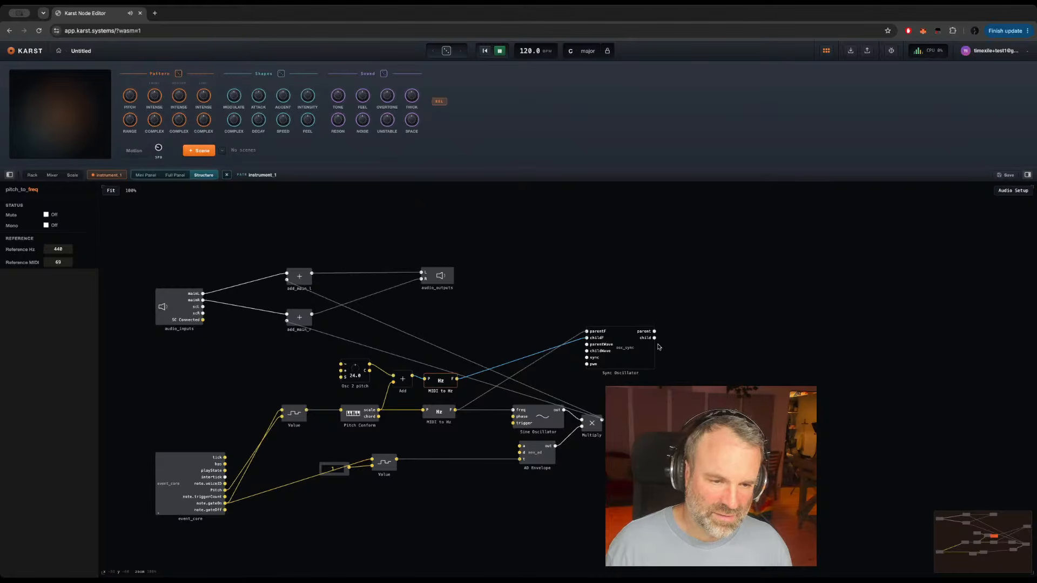
pyautogui.moveTo(654, 338); pyautogui.dragTo(584, 420)
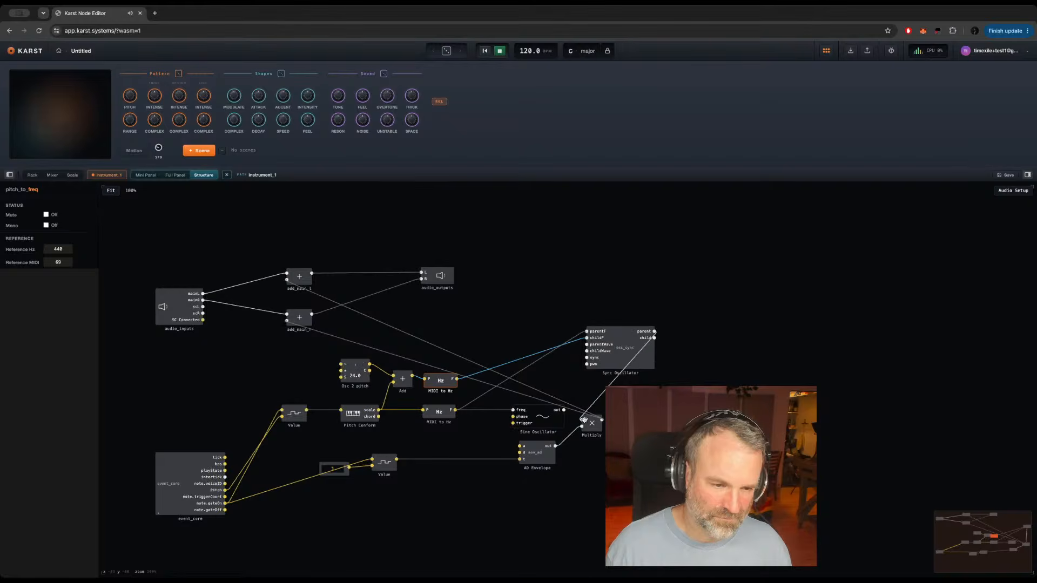
# Step: Turn the Osc 2 pitch knob to 14.9 and feed the Sync Oscillator's sync input from a new constant of 1
pyautogui.click(353, 372)
pyautogui.moveTo(353, 372)
pyautogui.mouseDown()
pyautogui.moveTo(348, 395)
pyautogui.moveTo(350, 385)
pyautogui.mouseUp()
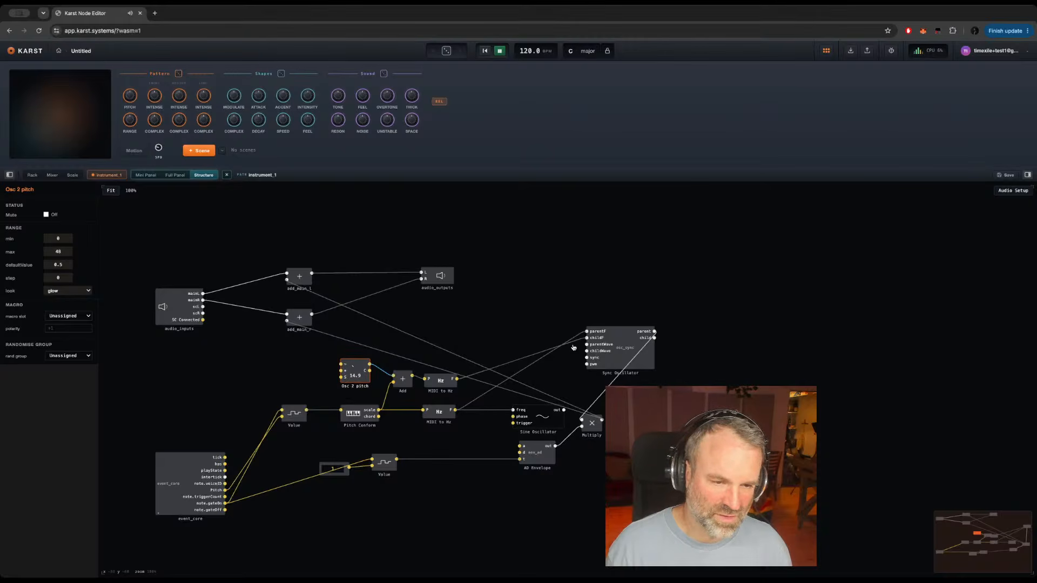
pyautogui.moveTo(576, 343)
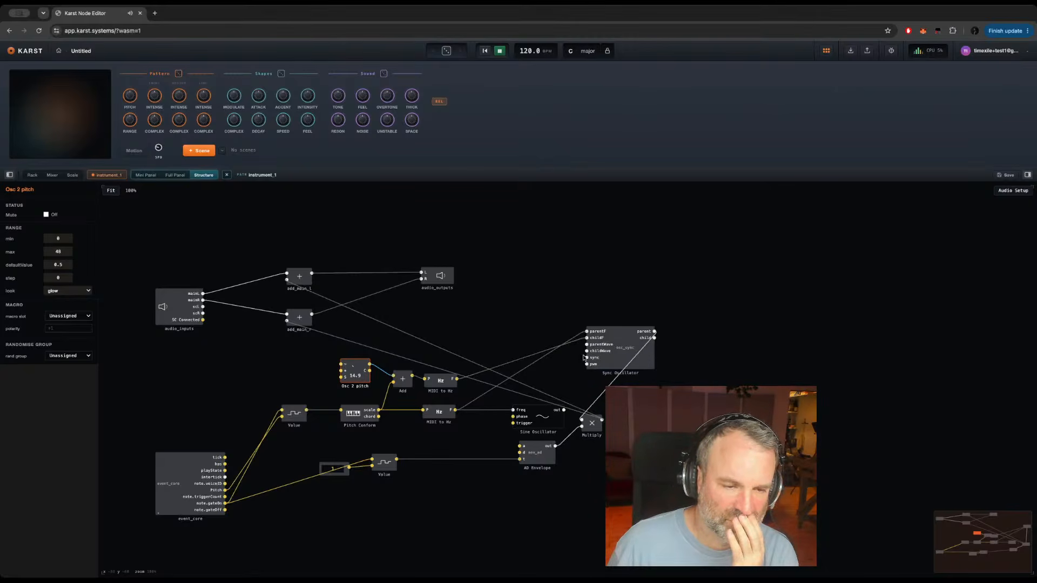
pyautogui.rightClick(588, 358)
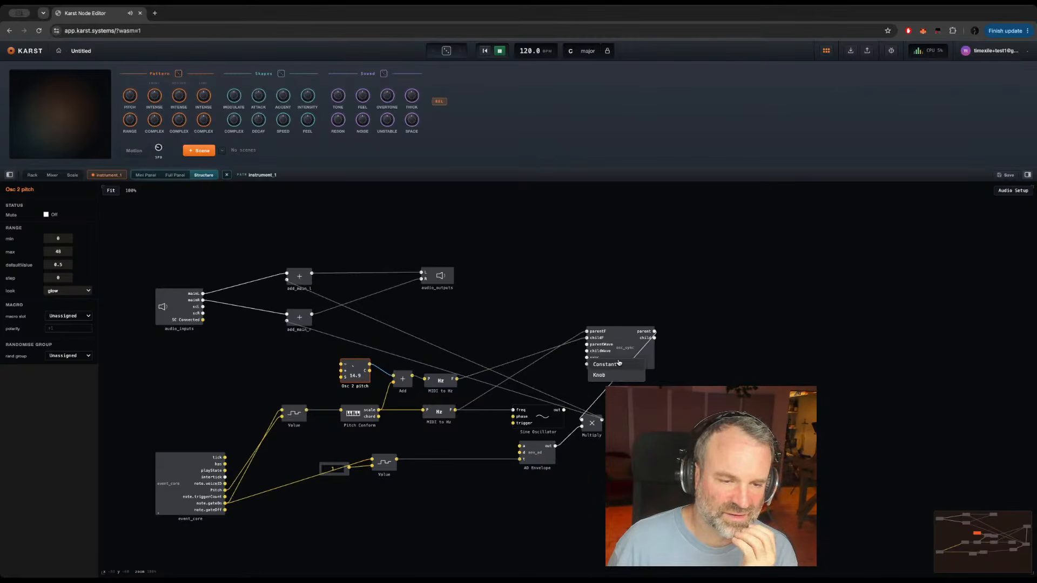
pyautogui.click(607, 366)
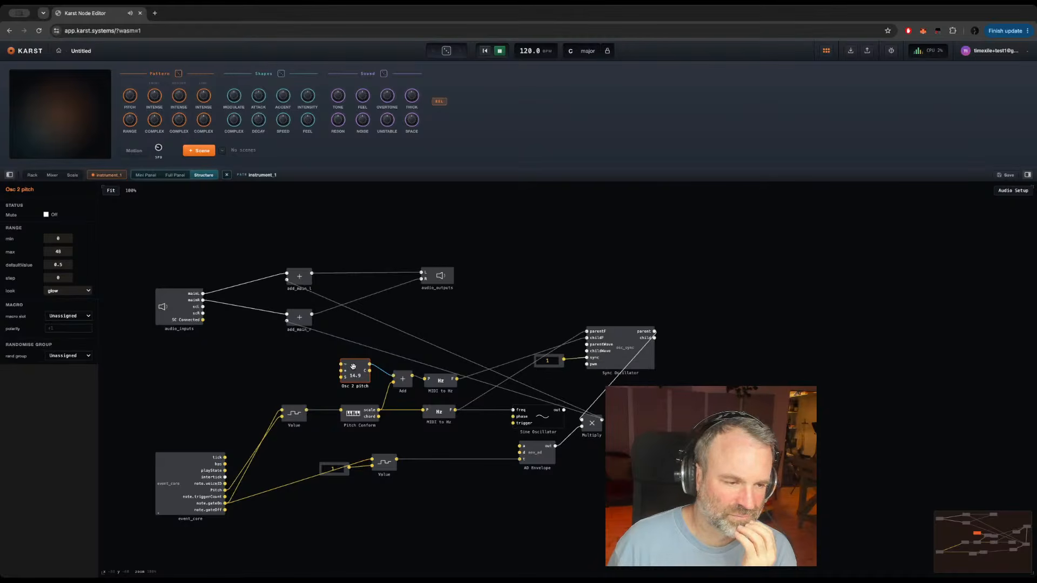
# Step: Try an Osc 2 pitch of 10.3, check the Sync Oscillator's settings, and set Osc 2 pitch to 19.4
pyautogui.moveTo(353, 367)
pyautogui.mouseDown()
pyautogui.moveTo(352, 378)
pyautogui.moveTo(348, 348)
pyautogui.moveTo(354, 377)
pyautogui.mouseUp()
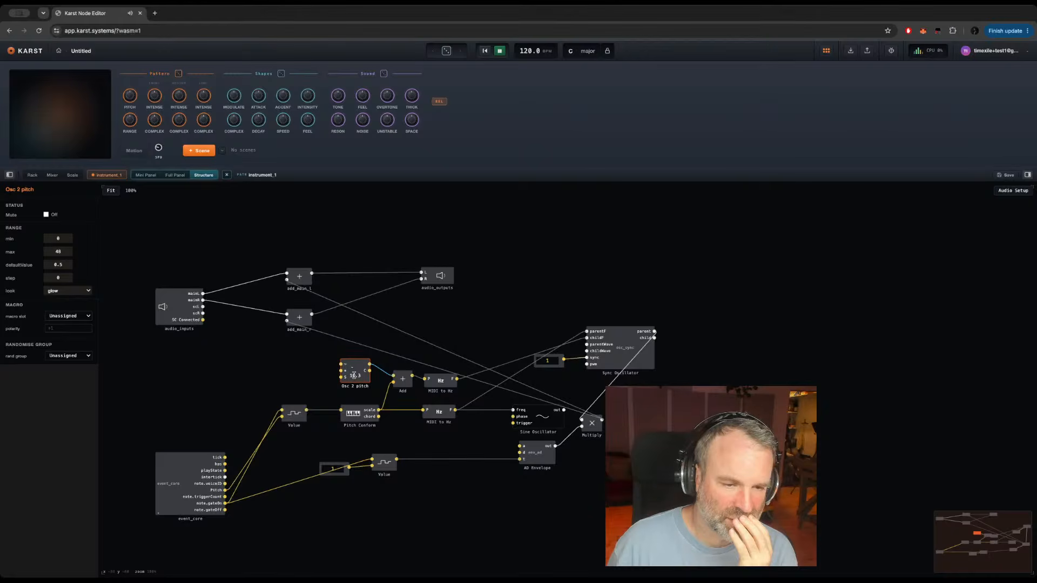
pyautogui.click(625, 350)
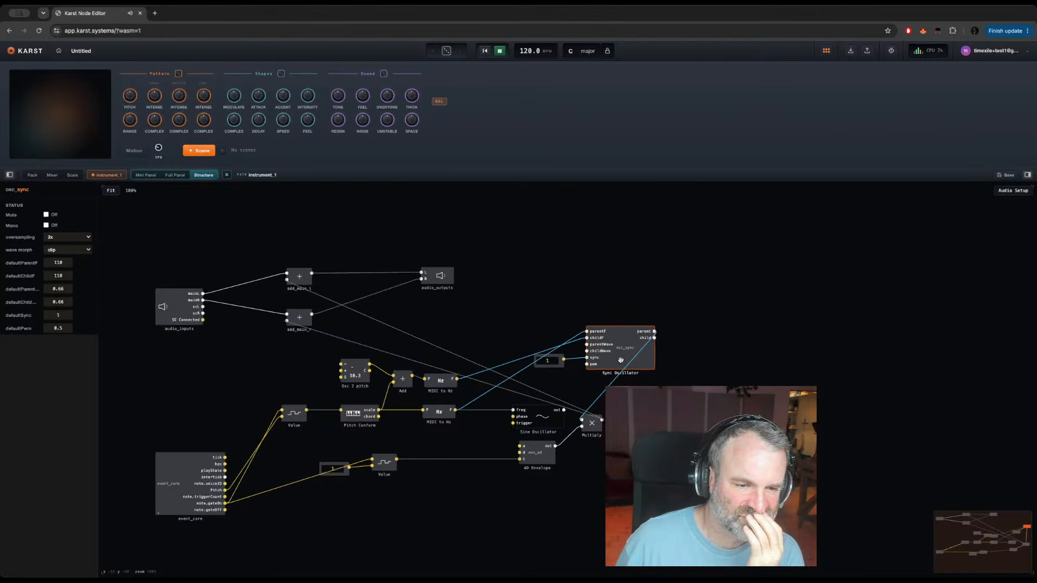
pyautogui.moveTo(654, 338); pyautogui.dragTo(587, 421)
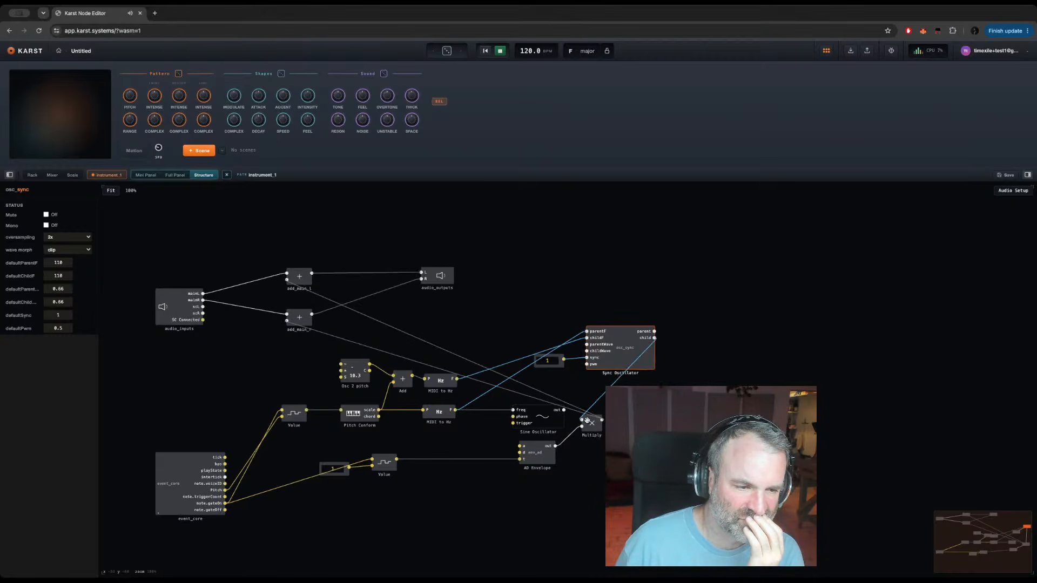
pyautogui.click(353, 359)
pyautogui.moveTo(351, 368); pyautogui.dragTo(352, 343)
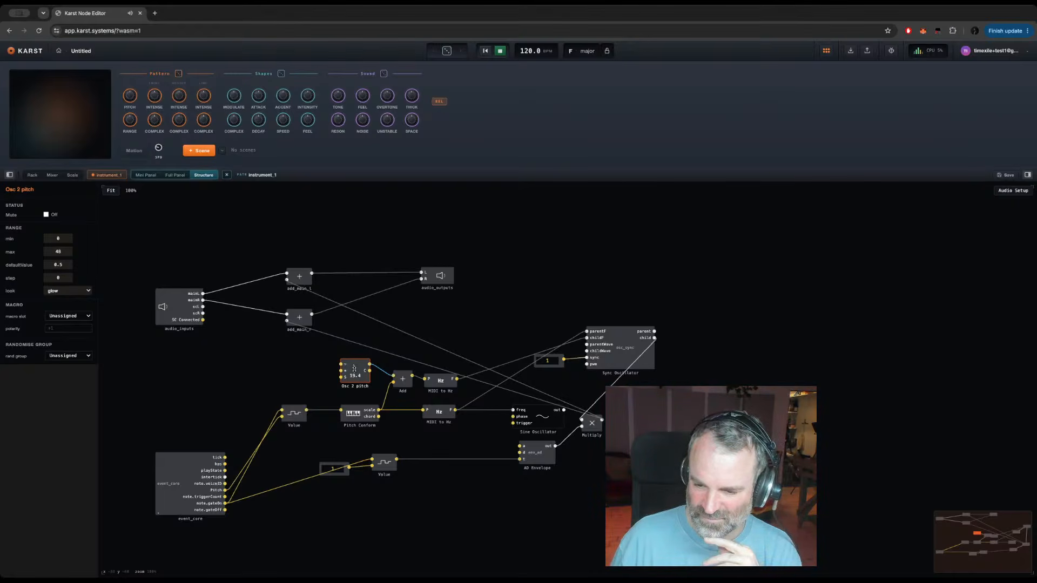
# Step: Spread out the Sync Oscillator and its sync constant to make room between the modules
pyautogui.click(626, 350)
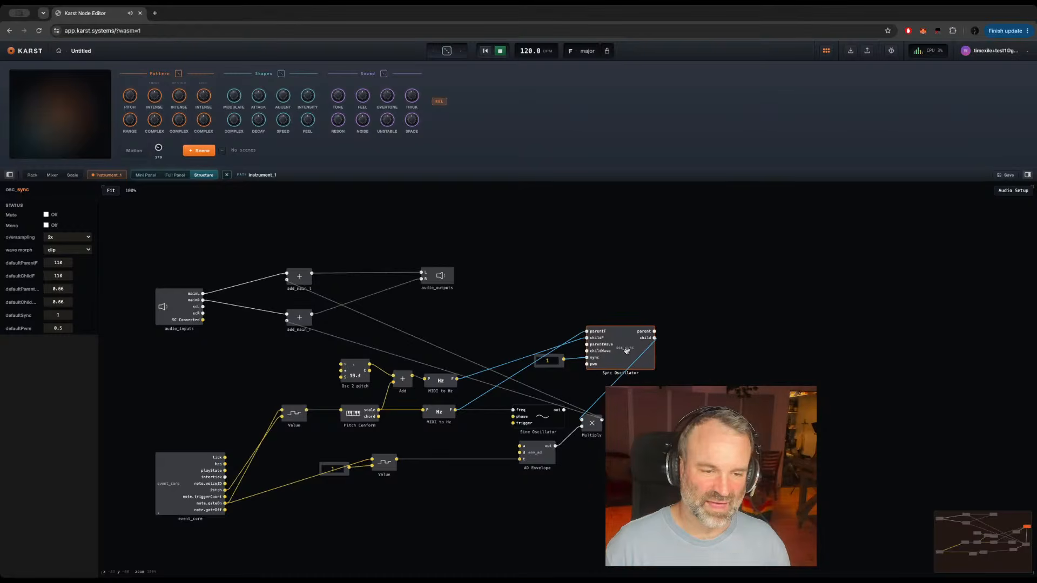
pyautogui.moveTo(625, 350); pyautogui.dragTo(641, 350)
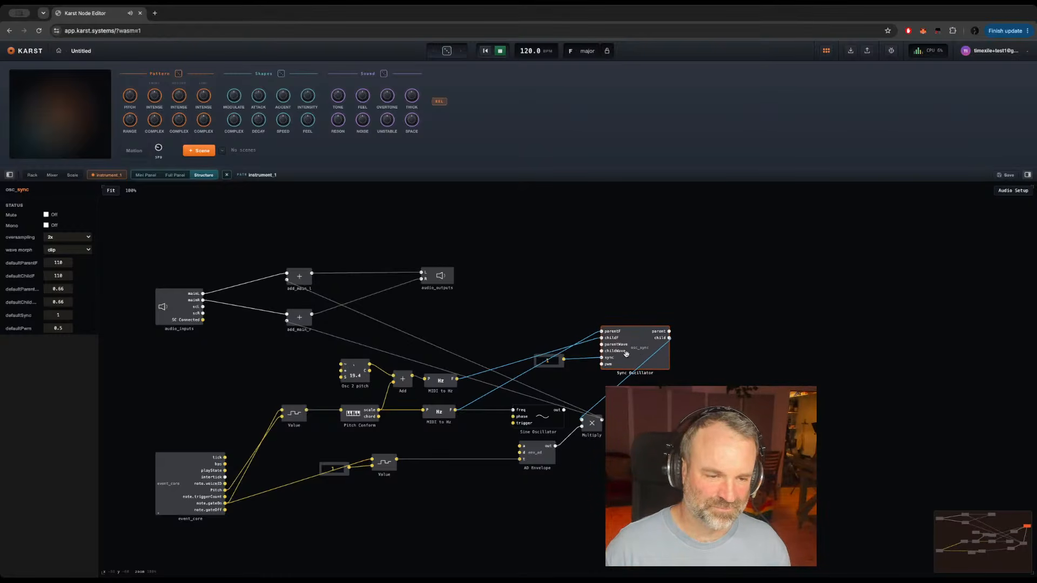
pyautogui.click(561, 364)
pyautogui.moveTo(560, 364); pyautogui.dragTo(495, 345)
# Step: Add a second Sine Oscillator in the free space beside the Sync Oscillator
pyautogui.click(549, 381)
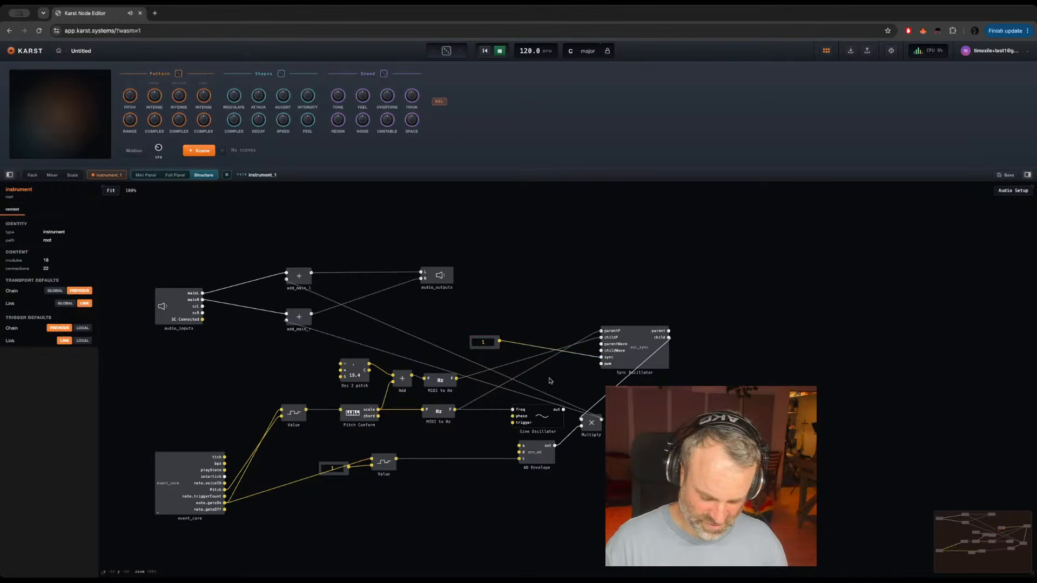
pyautogui.doubleClick(550, 381)
pyautogui.write('sine')
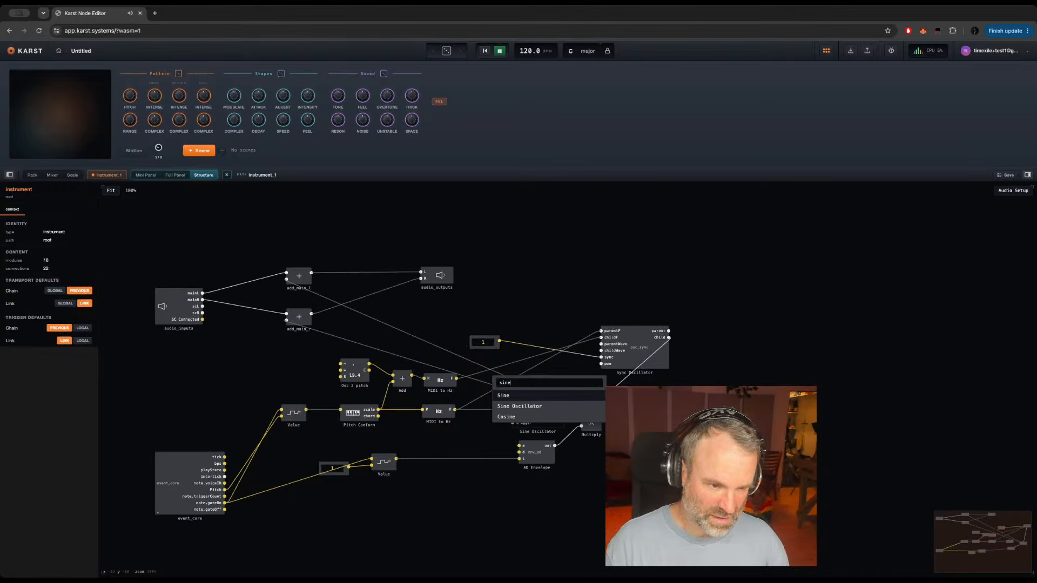
pyautogui.press('Down')
pyautogui.press('Return')
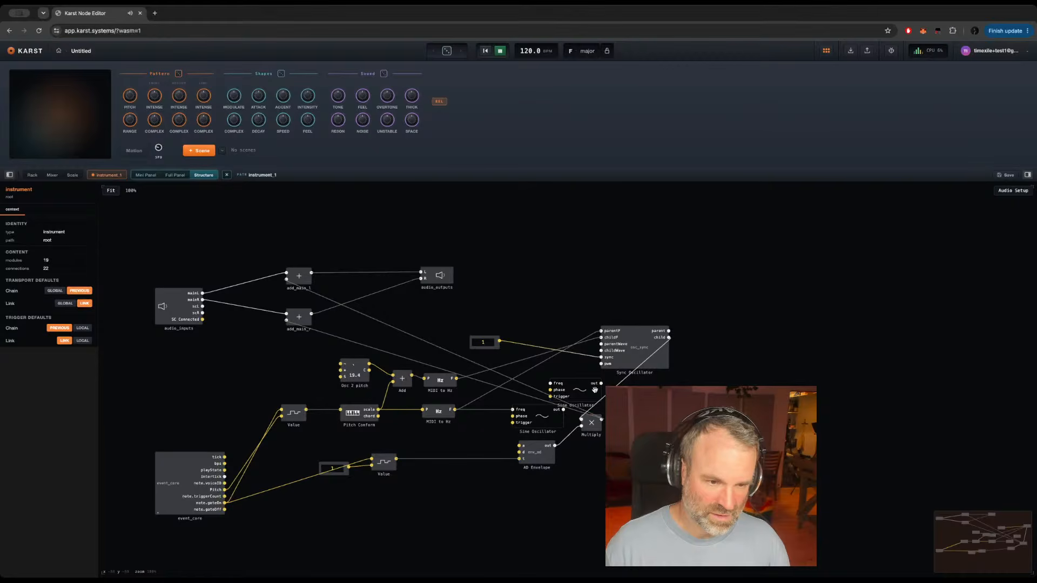
pyautogui.moveTo(578, 391); pyautogui.dragTo(563, 378)
pyautogui.click(587, 372)
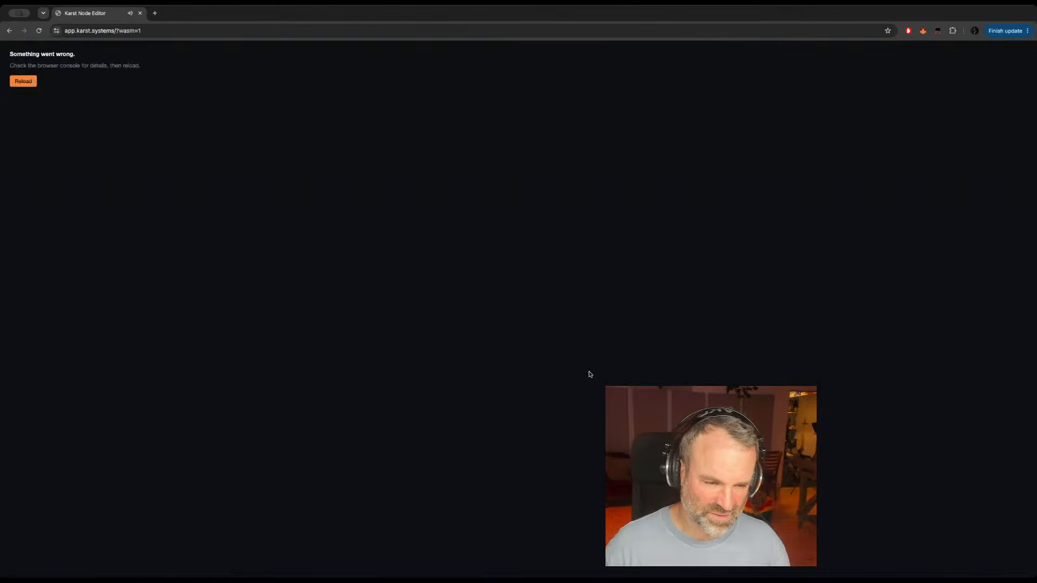
# Step: Reload the app, check the browser console, and resolve the version conflict by saving the local version as a copy
pyautogui.click(28, 84)
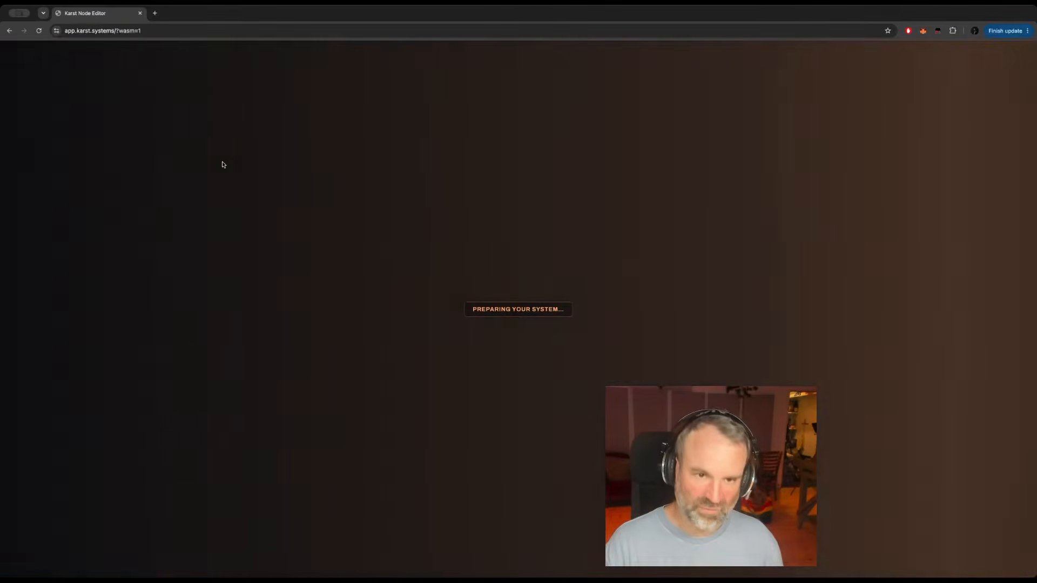
pyautogui.press('super+alt+j')
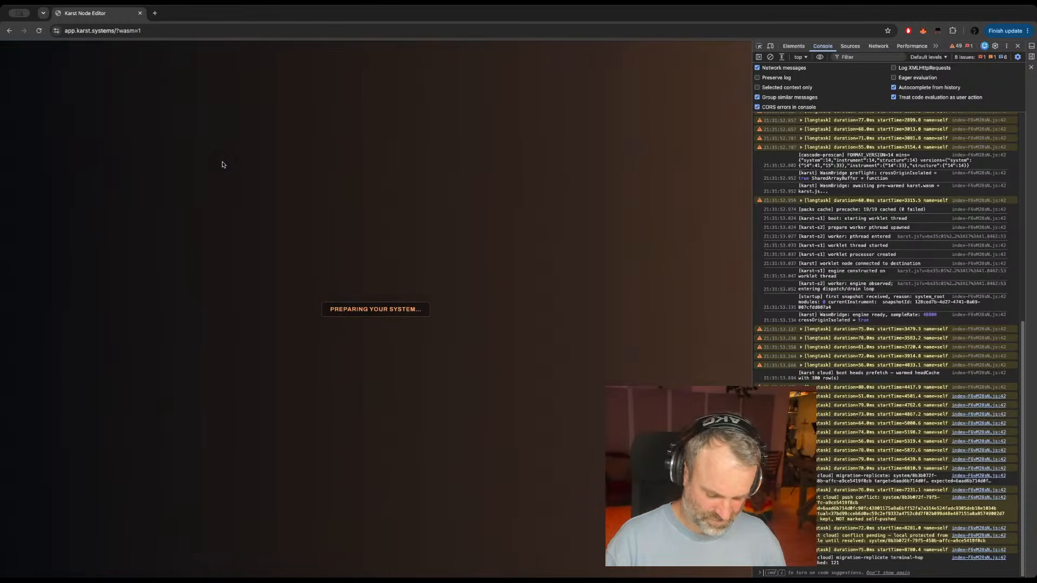
pyautogui.press('super+alt+i')
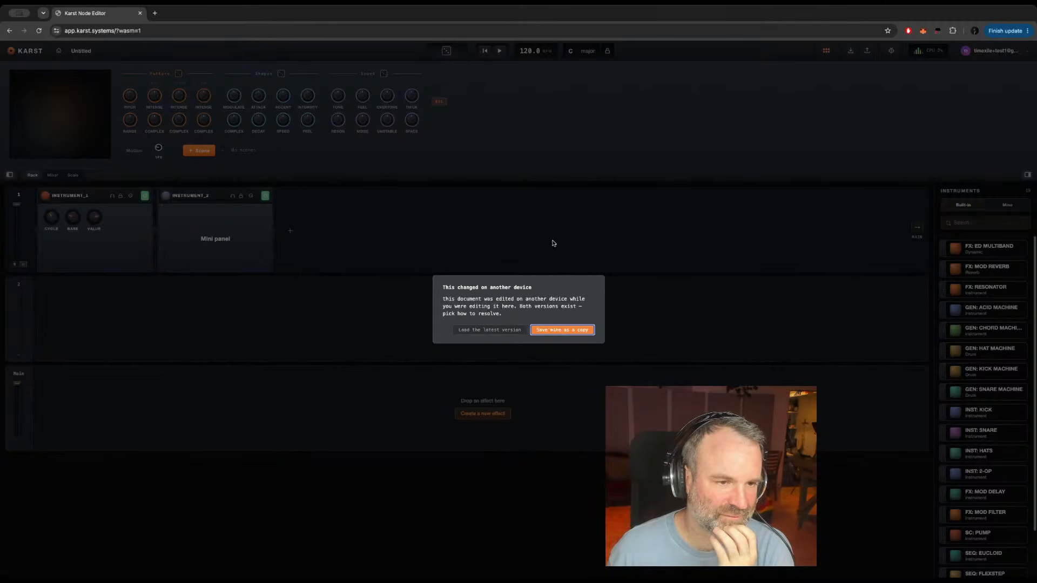
pyautogui.click(555, 330)
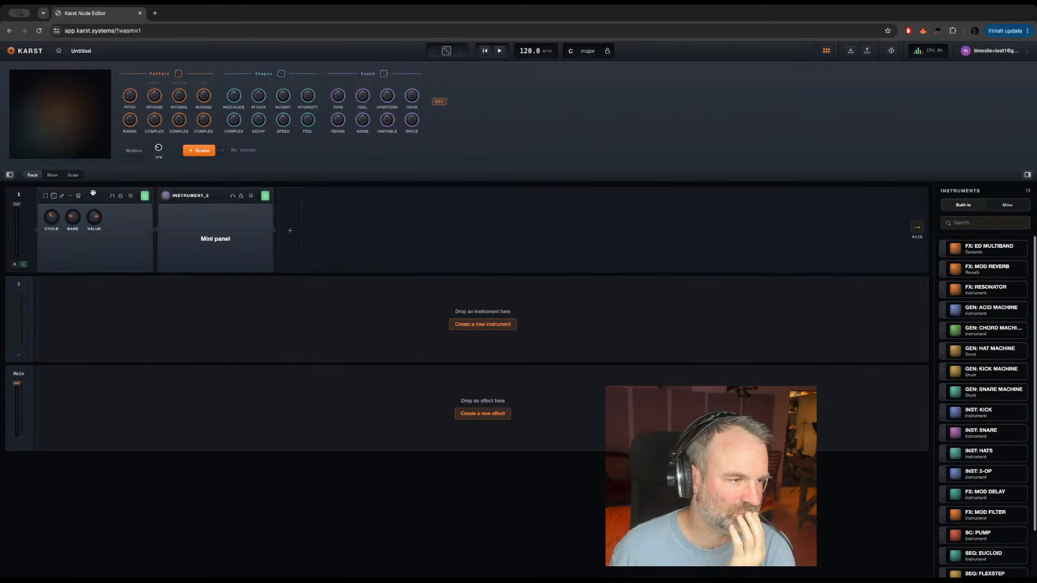
# Step: Open instrument_1's structure for editing and test its playback with the Sync Oscillator selected
pyautogui.click(61, 196)
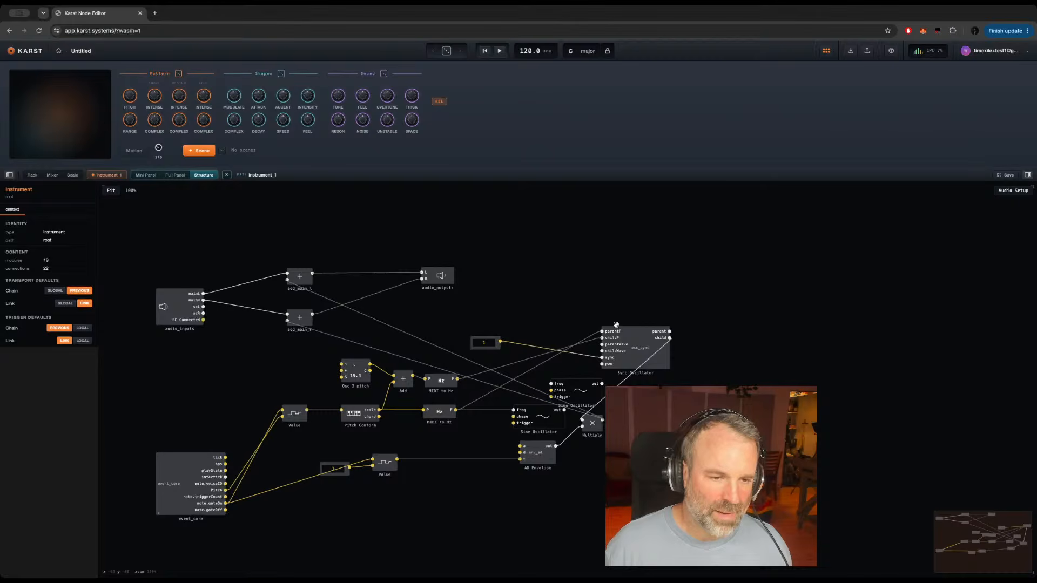
pyautogui.click(640, 346)
pyautogui.press('space')
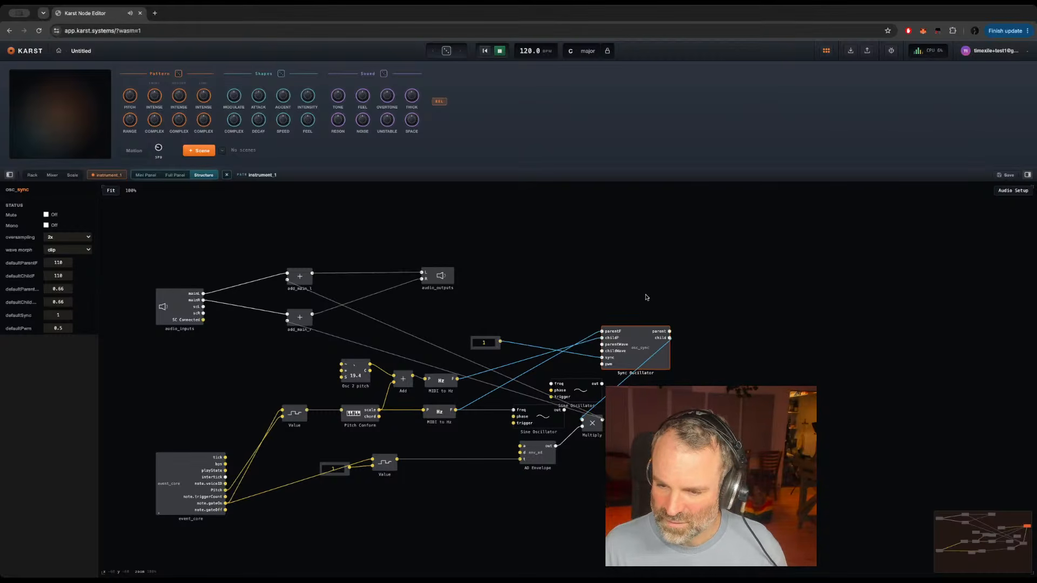
pyautogui.press('space')
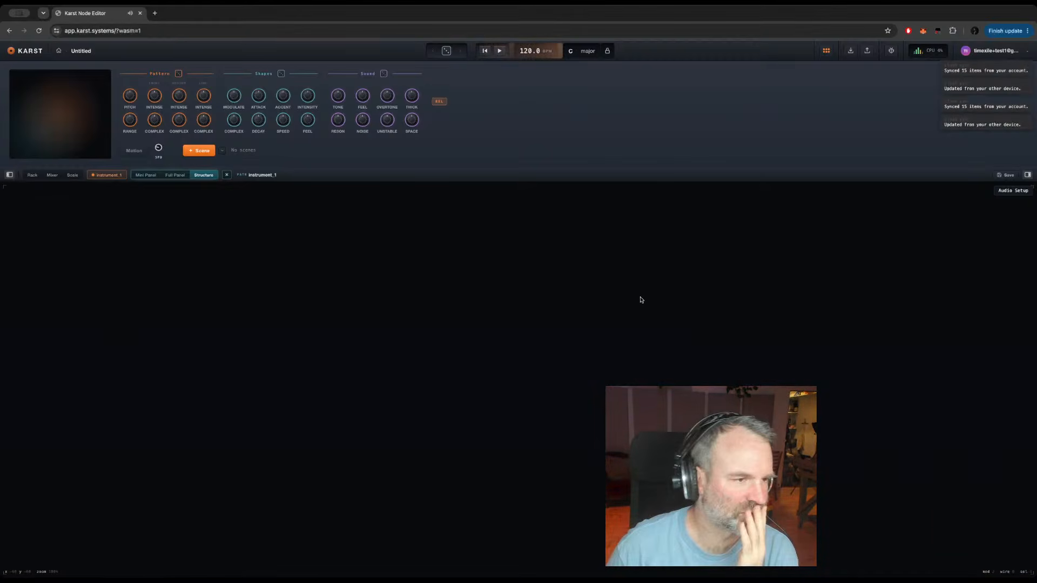
pyautogui.click(205, 175)
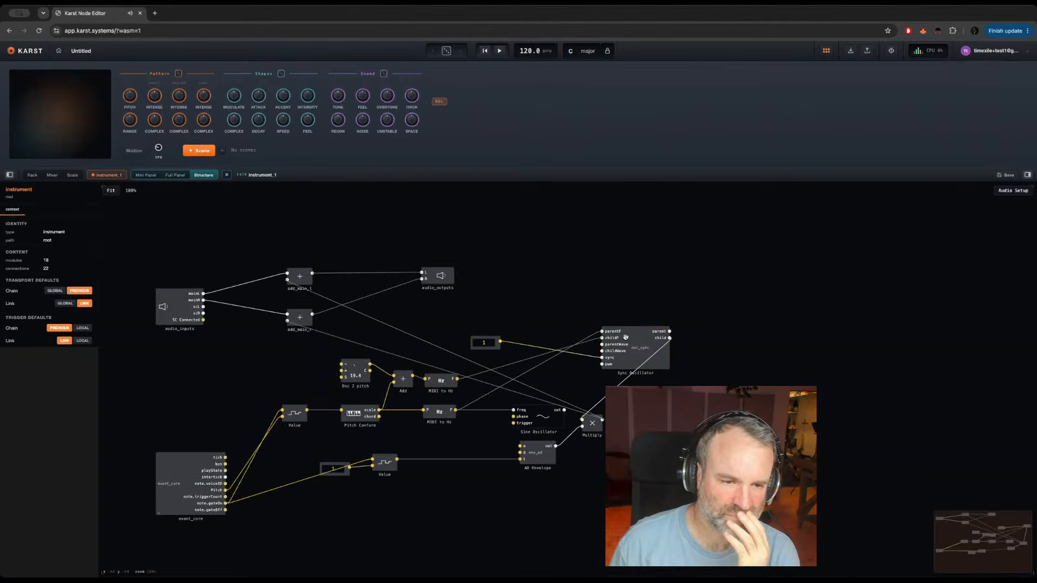
# Step: Duplicate the Sine Oscillator, wire the copy's output to the Sync Oscillator's pwm input, and start playback
pyautogui.click(546, 417)
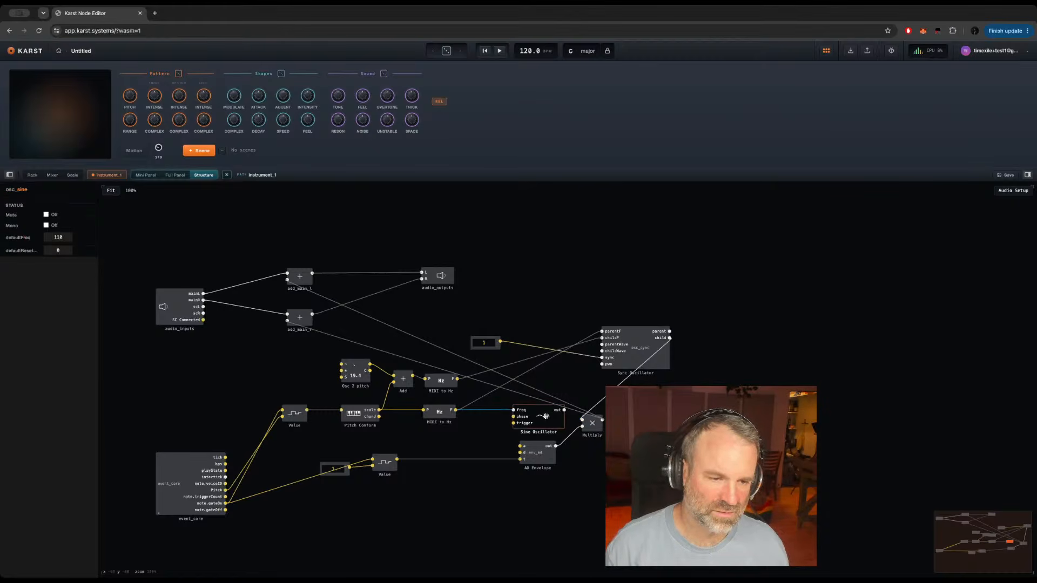
pyautogui.press('super+c')
pyautogui.click(535, 294)
pyautogui.press('super+v')
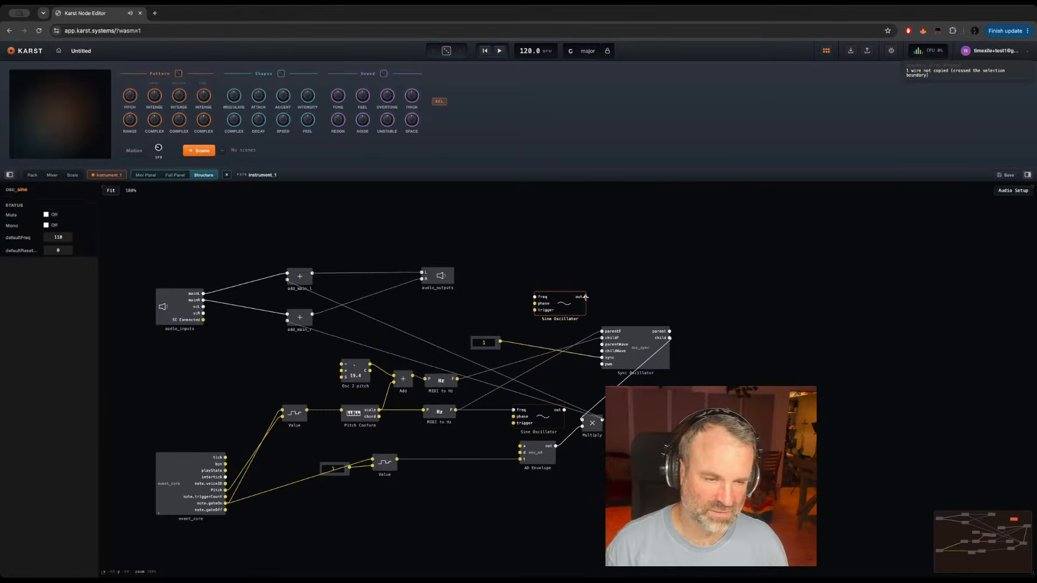
pyautogui.moveTo(586, 297); pyautogui.dragTo(601, 357)
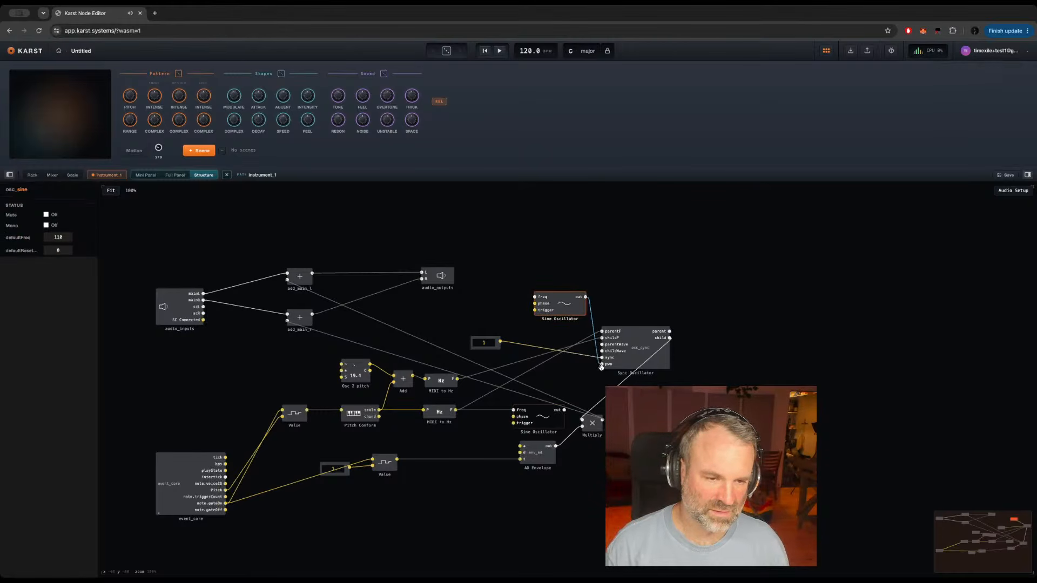
pyautogui.press('space')
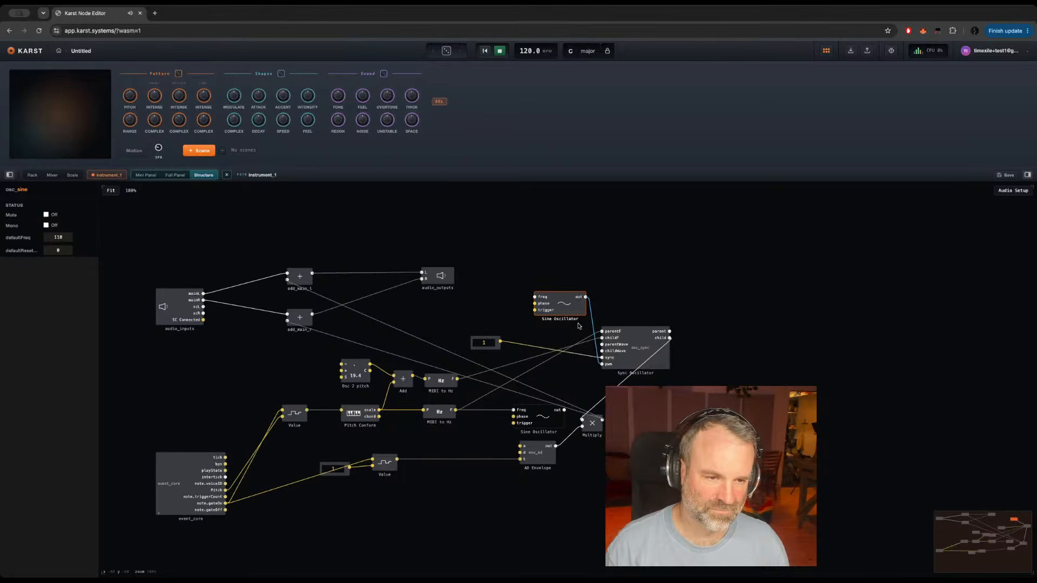
# Step: Try a Value knob at 0.605 on the new Sine Oscillator's freq input, and delete the knob
pyautogui.moveTo(563, 304); pyautogui.dragTo(535, 297)
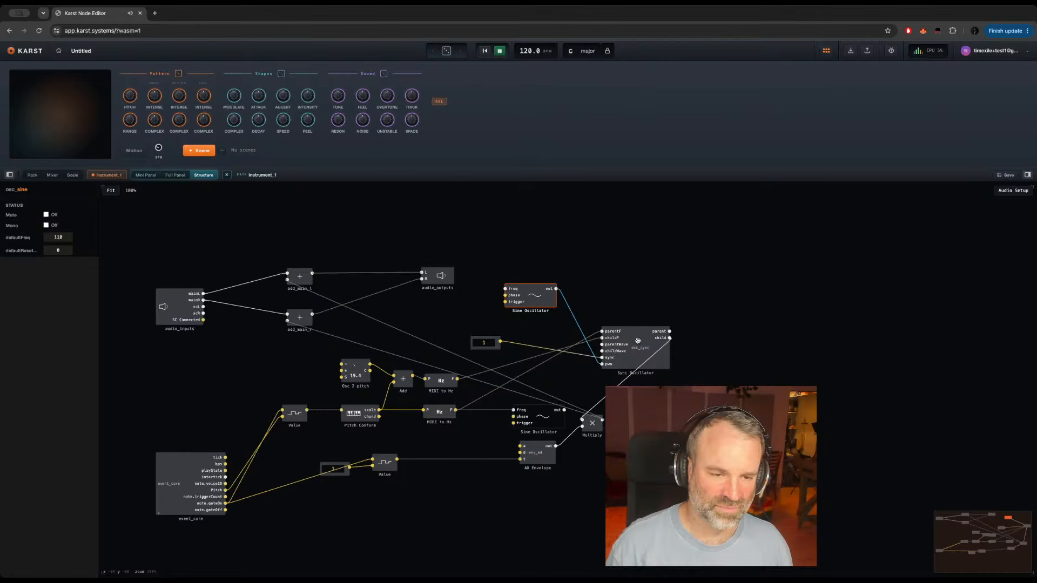
pyautogui.click(505, 289)
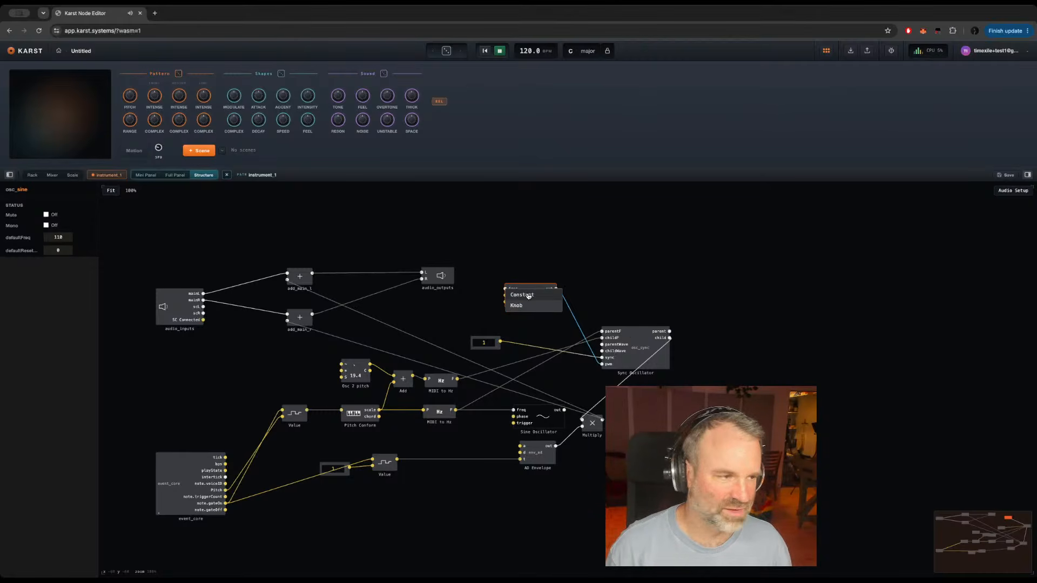
pyautogui.click(522, 295)
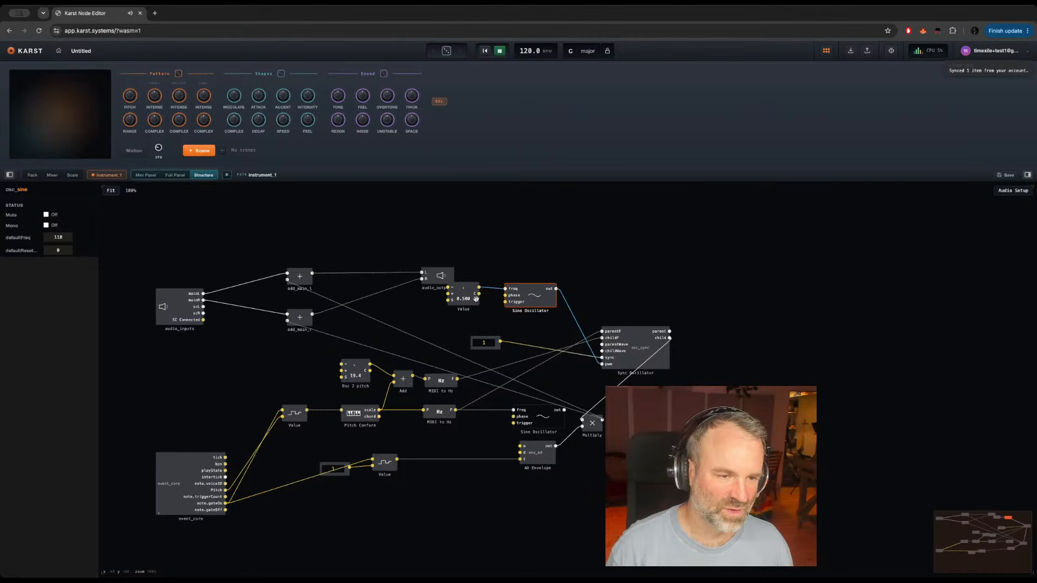
pyautogui.moveTo(473, 302)
pyautogui.mouseDown()
pyautogui.moveTo(478, 313)
pyautogui.moveTo(465, 294)
pyautogui.mouseUp()
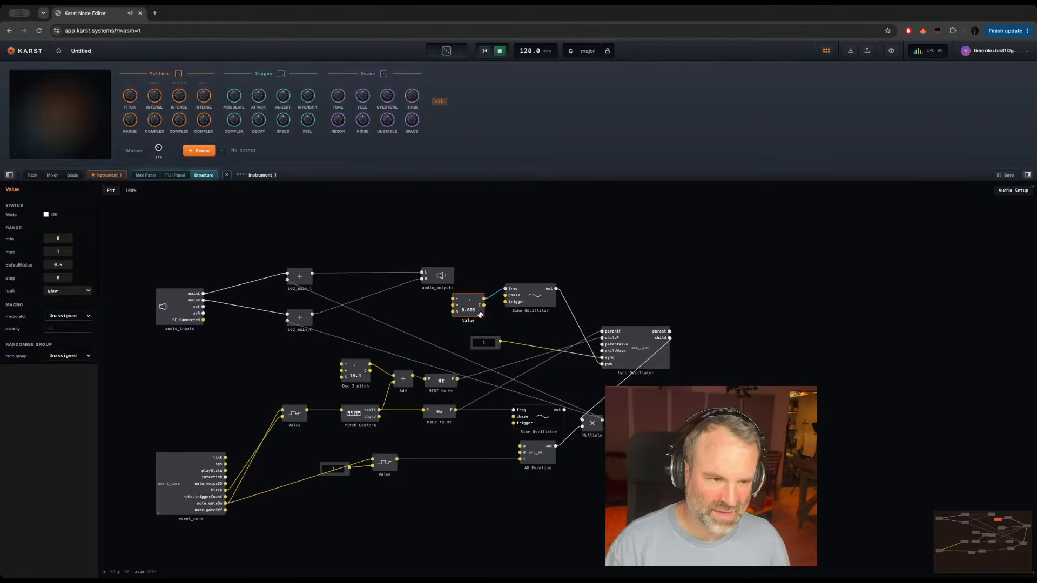
pyautogui.press('Delete')
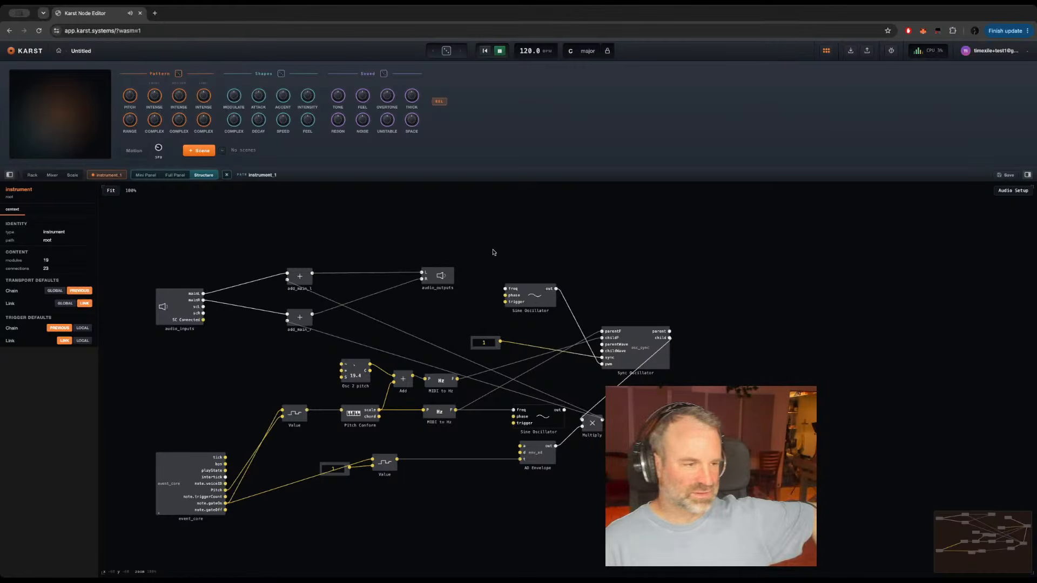
# Step: Move the new Sine Oscillator above the sync constant and shift the Sync Oscillator up level with them
pyautogui.click(532, 297)
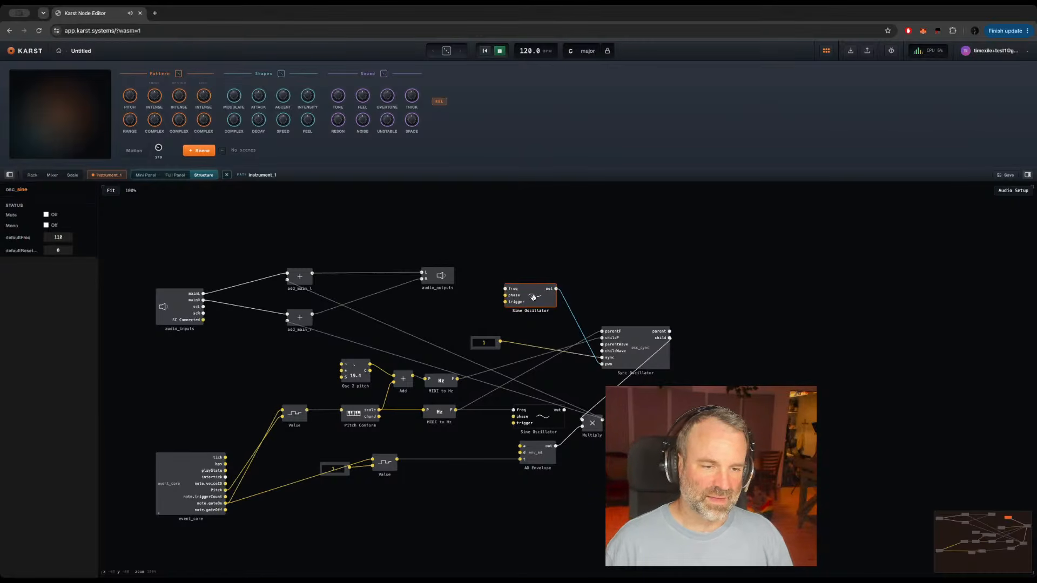
pyautogui.moveTo(532, 297); pyautogui.dragTo(506, 312)
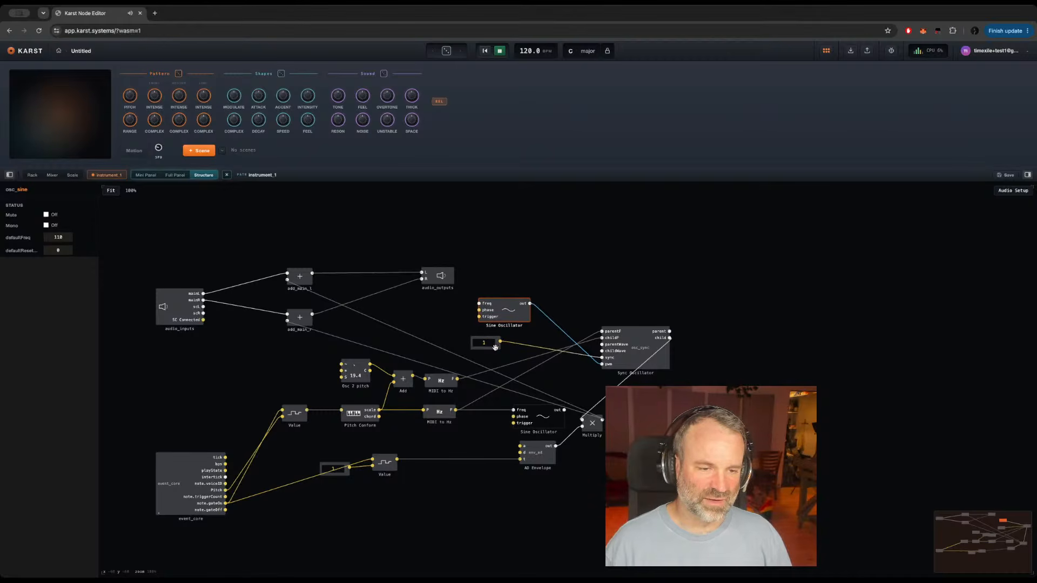
pyautogui.click(495, 346)
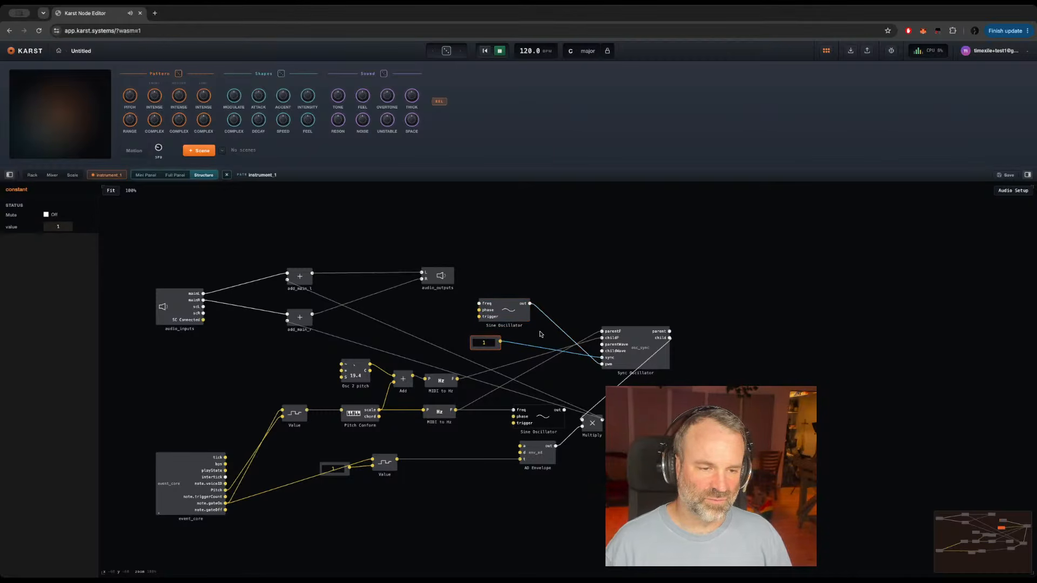
pyautogui.moveTo(641, 348); pyautogui.dragTo(631, 320)
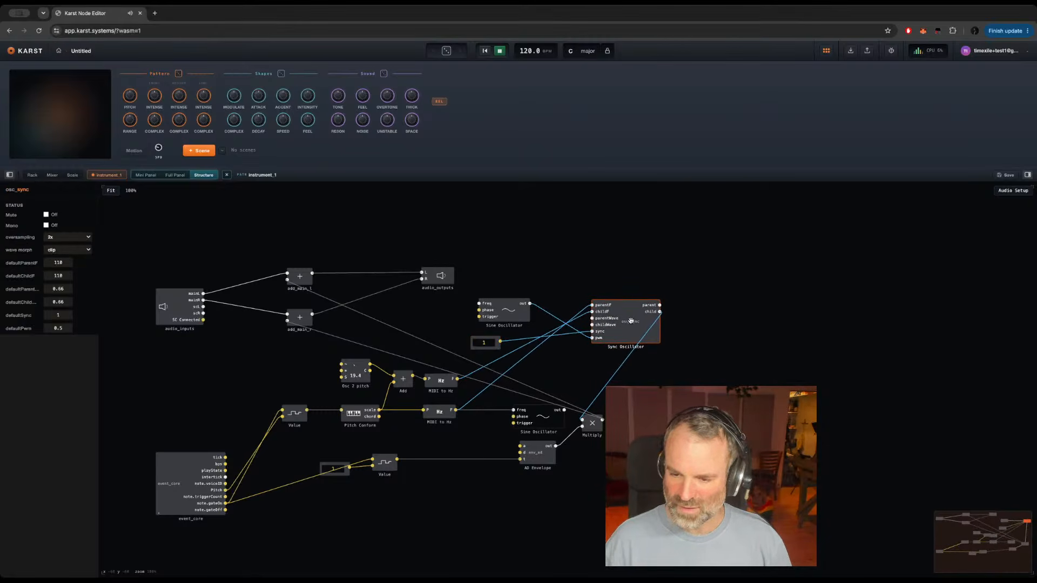
# Step: Shift the new Sine Oscillator slightly and wire event_core's note.gateOn output to its trigger input
pyautogui.click(508, 316)
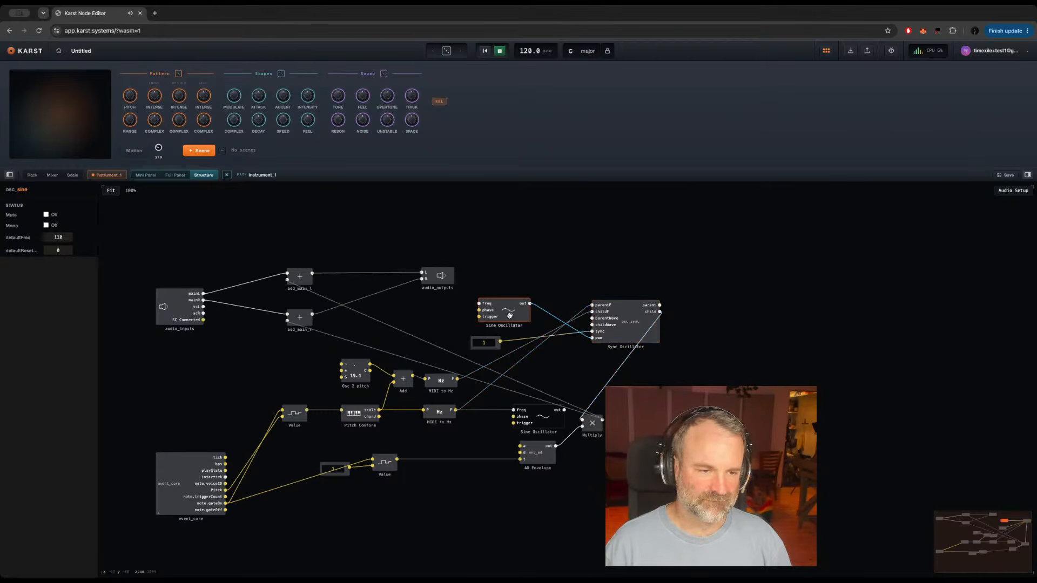
pyautogui.moveTo(508, 315); pyautogui.dragTo(499, 319)
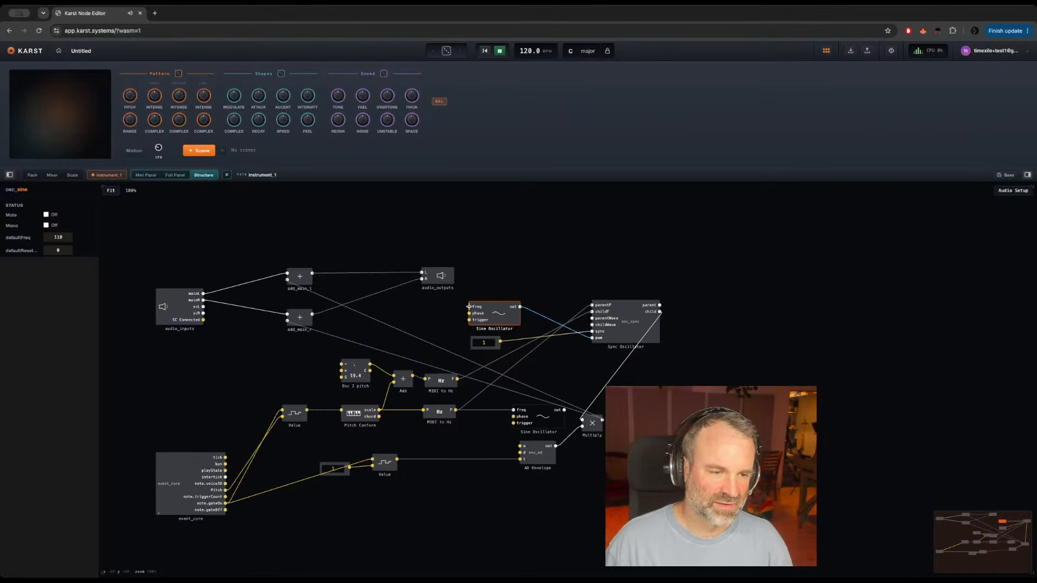
pyautogui.click(413, 314)
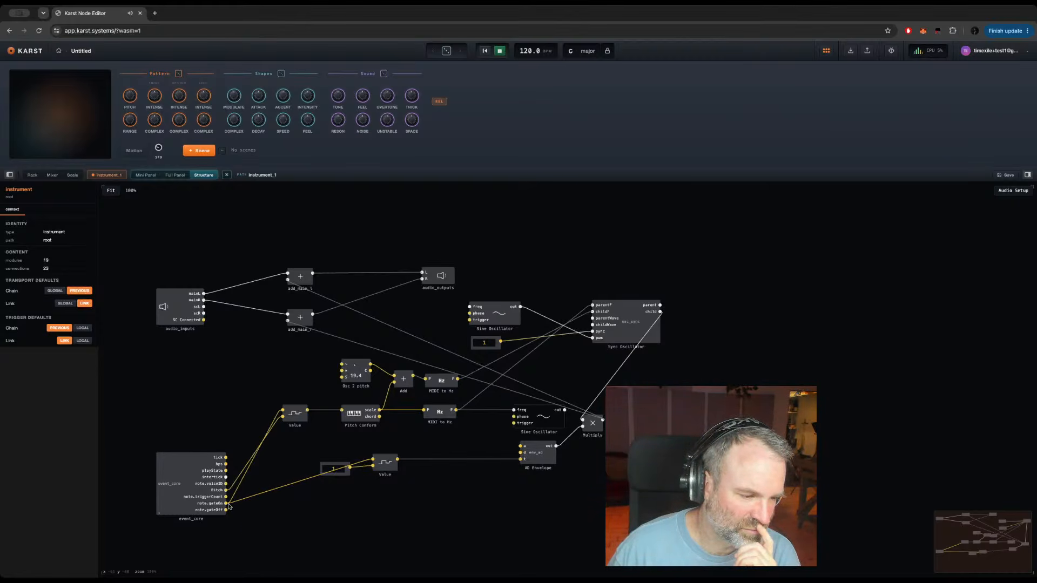
pyautogui.moveTo(224, 503); pyautogui.dragTo(470, 321)
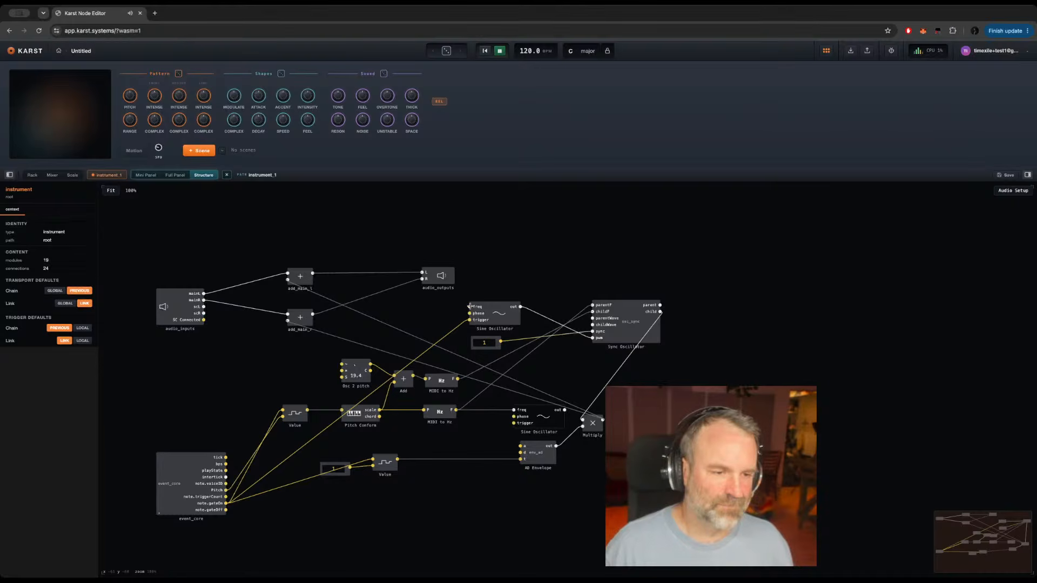
# Step: Add a Value knob and a MIDI to Hz module, chaining them into the new Sine Oscillator's freq input
pyautogui.doubleClick(396, 309)
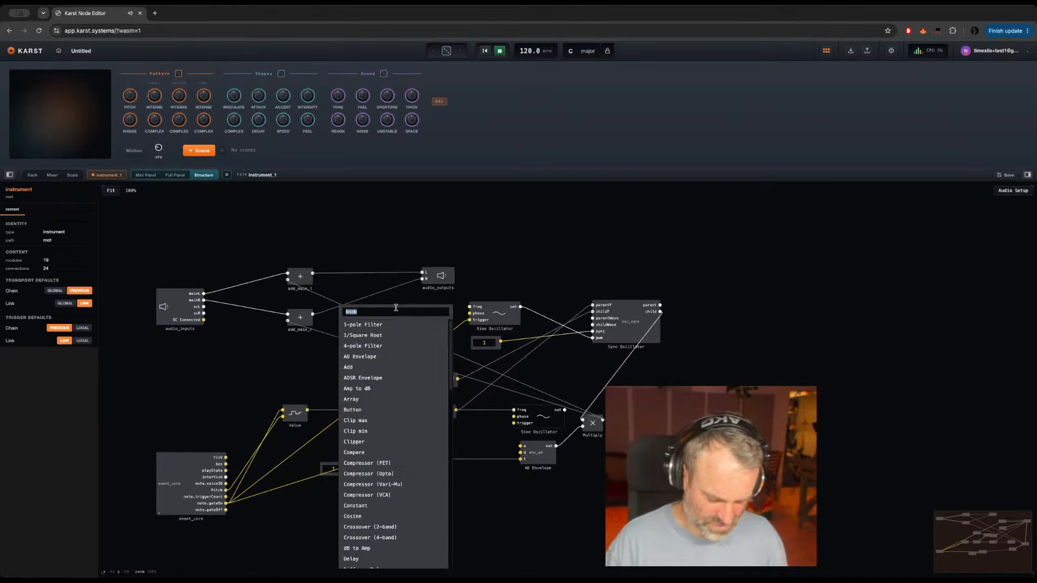
pyautogui.write('knob')
pyautogui.press('Return')
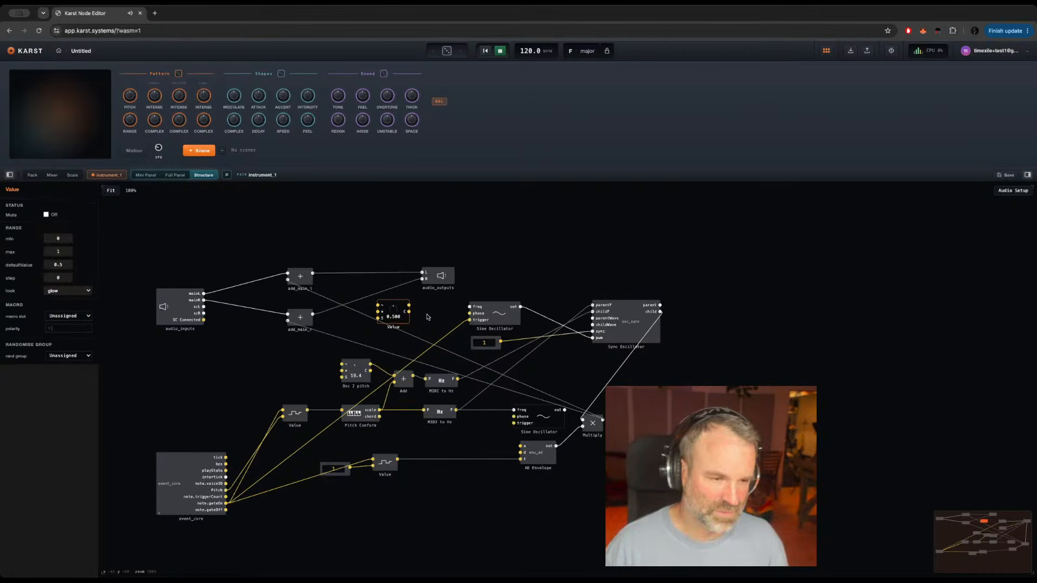
pyautogui.doubleClick(421, 312)
pyautogui.write('midi')
pyautogui.press('Return')
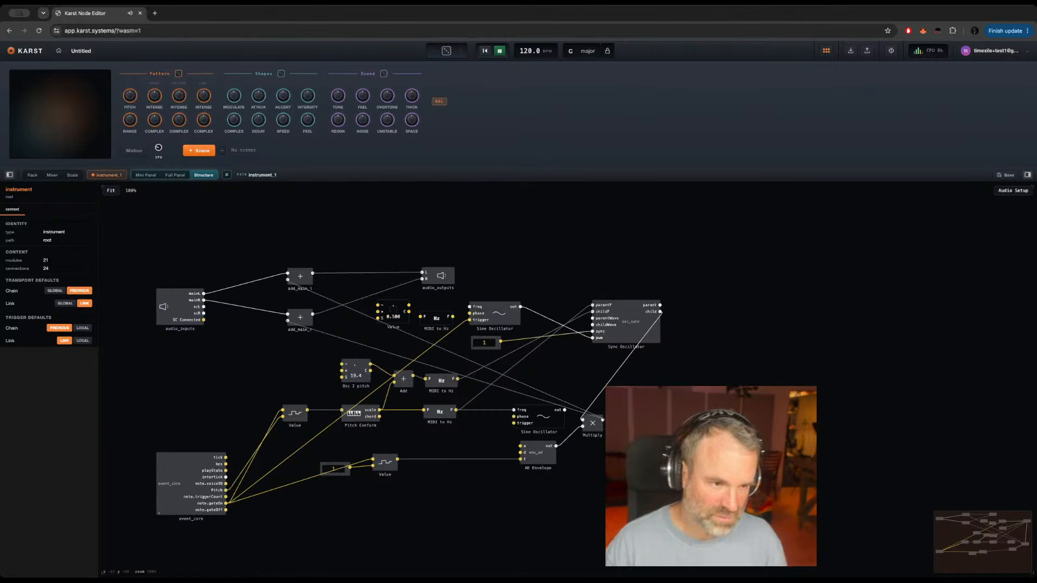
pyautogui.moveTo(409, 307); pyautogui.dragTo(437, 311)
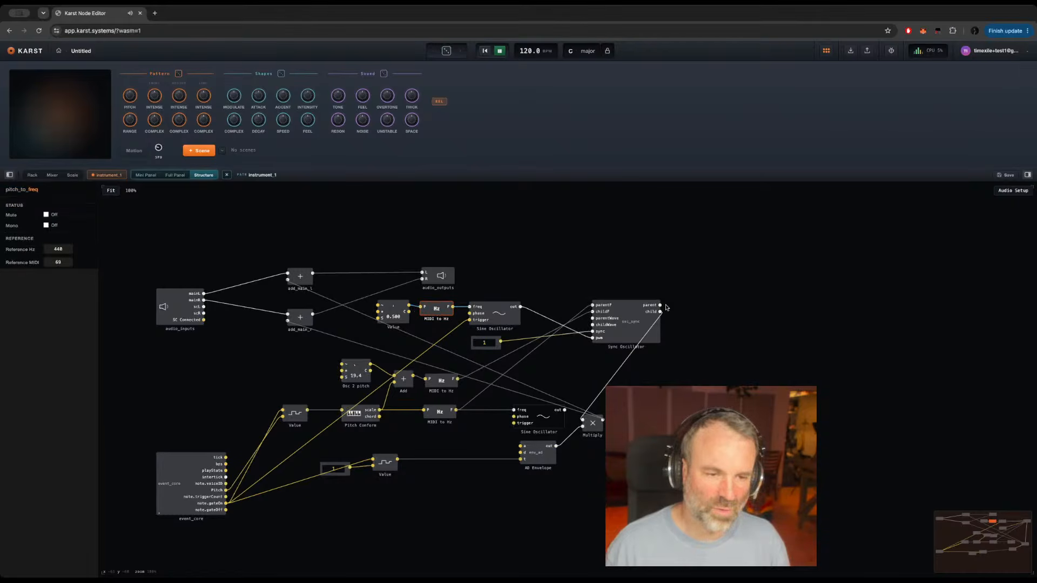
# Step: Add a Rectify module fed by the new Sine Oscillator's output, place it above, and shift the Sync Oscillator aside for space
pyautogui.click(539, 287)
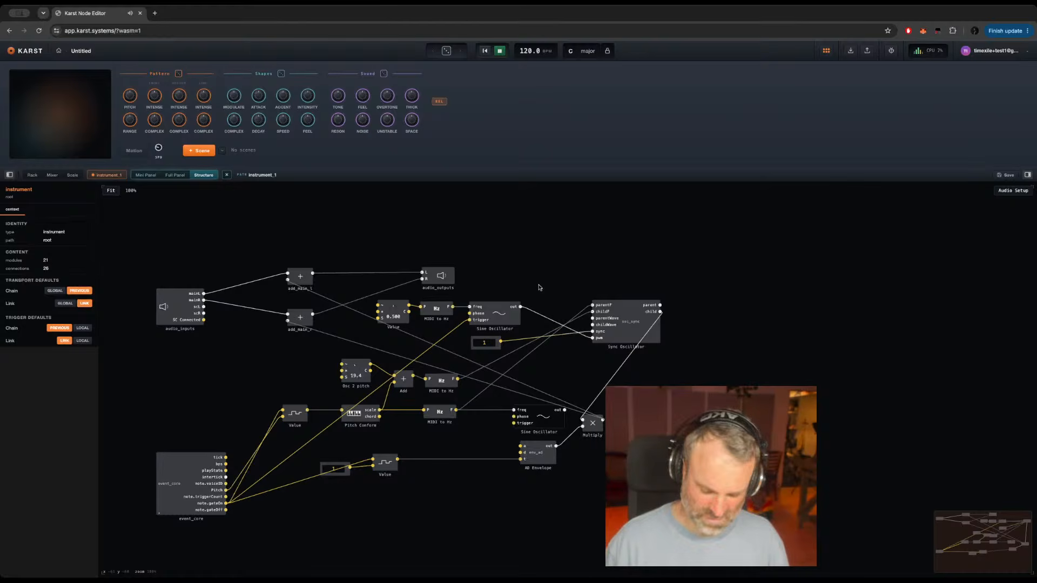
pyautogui.press('Return')
pyautogui.write('recti')
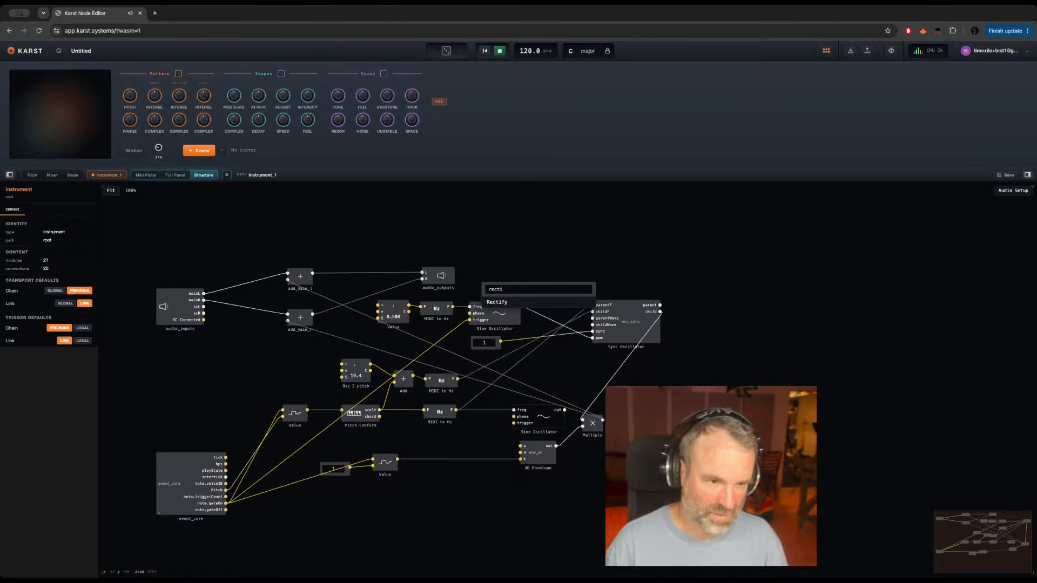
pyautogui.press('Return')
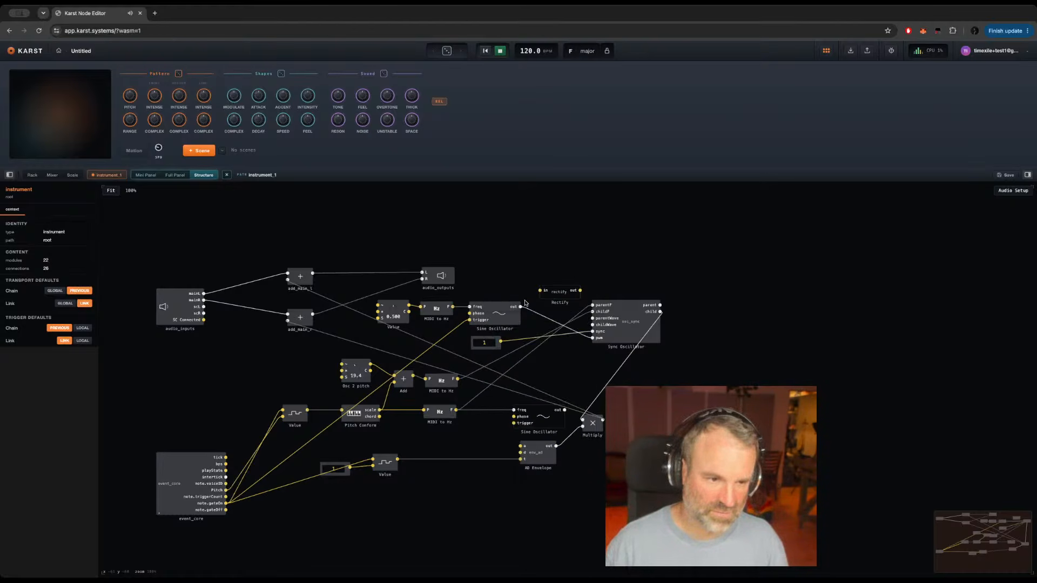
pyautogui.moveTo(521, 306); pyautogui.dragTo(548, 271)
pyautogui.moveTo(632, 323); pyautogui.dragTo(659, 323)
pyautogui.click(551, 268)
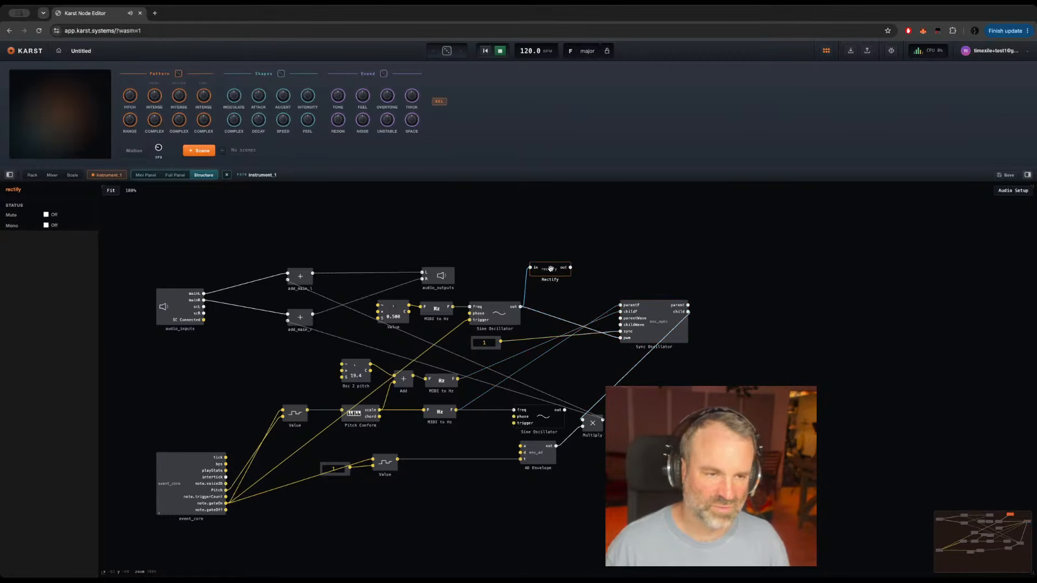
# Step: Add a Selector module beside Rectify and wire Rectify's output to the Selector's in1 input
pyautogui.click(590, 255)
pyautogui.doubleClick(591, 255)
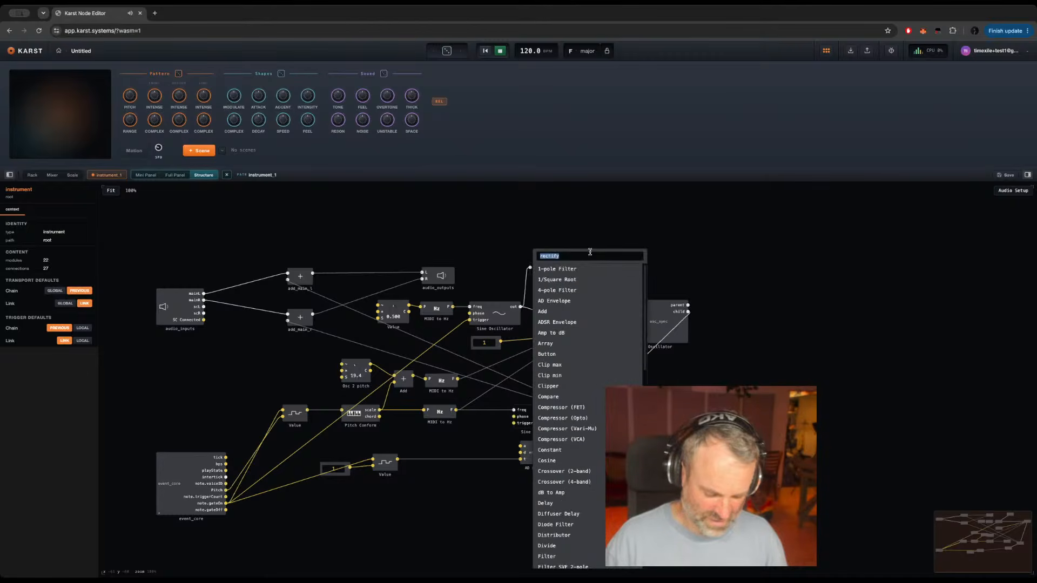
pyautogui.write('sele')
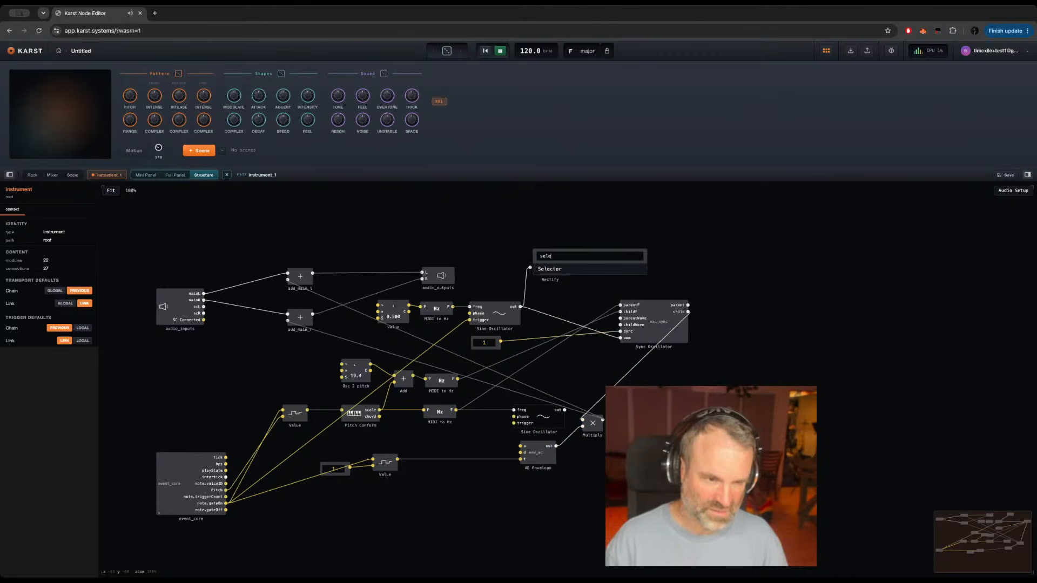
pyautogui.press('Return')
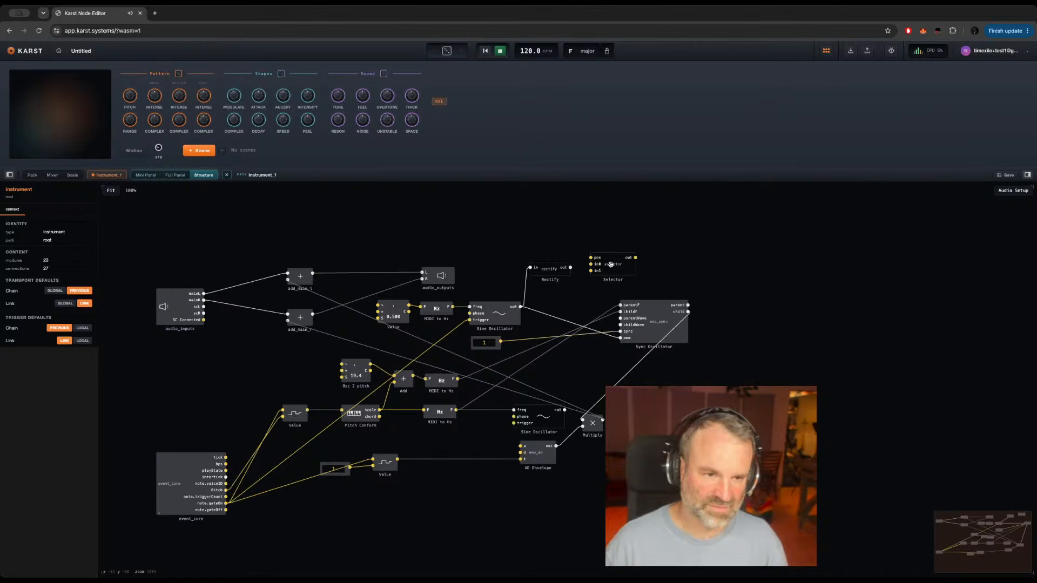
pyautogui.click(626, 267)
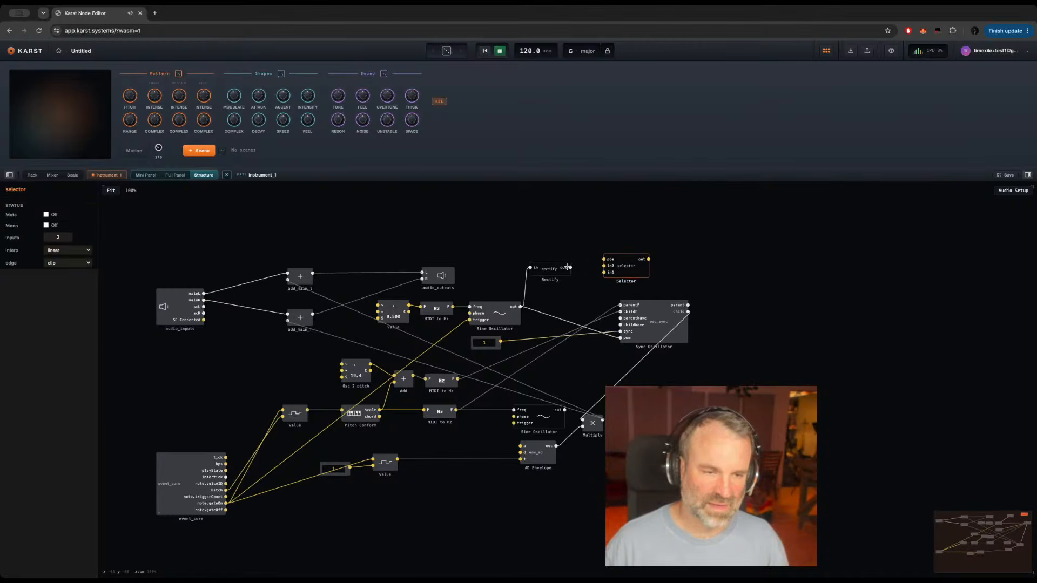
pyautogui.moveTo(568, 268); pyautogui.dragTo(657, 270)
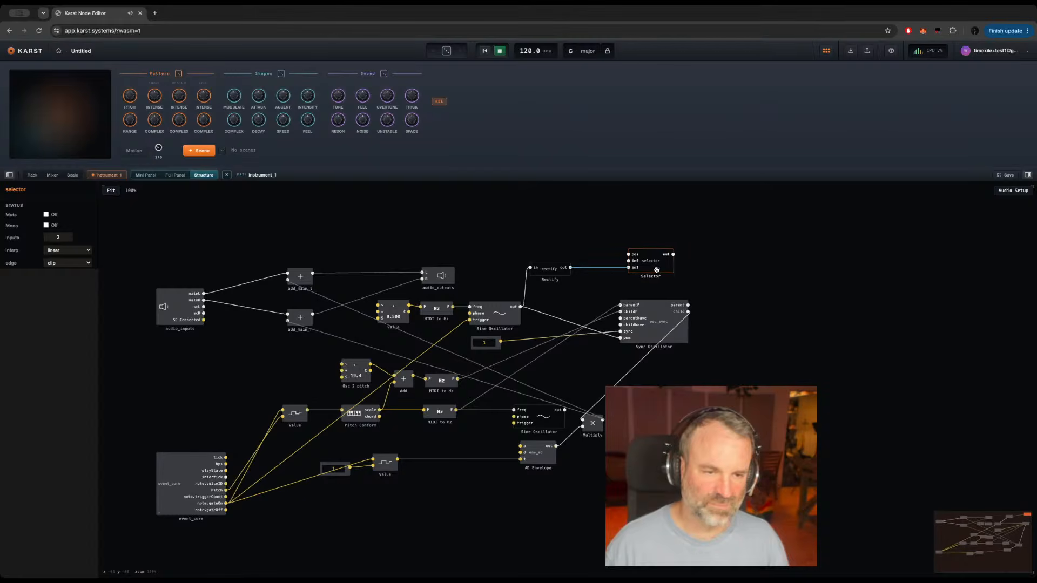
# Step: Feed the Selector's in0 input with a 0.5 constant and wire the Selector's output to the Sync Oscillator's pwm input
pyautogui.click(629, 260)
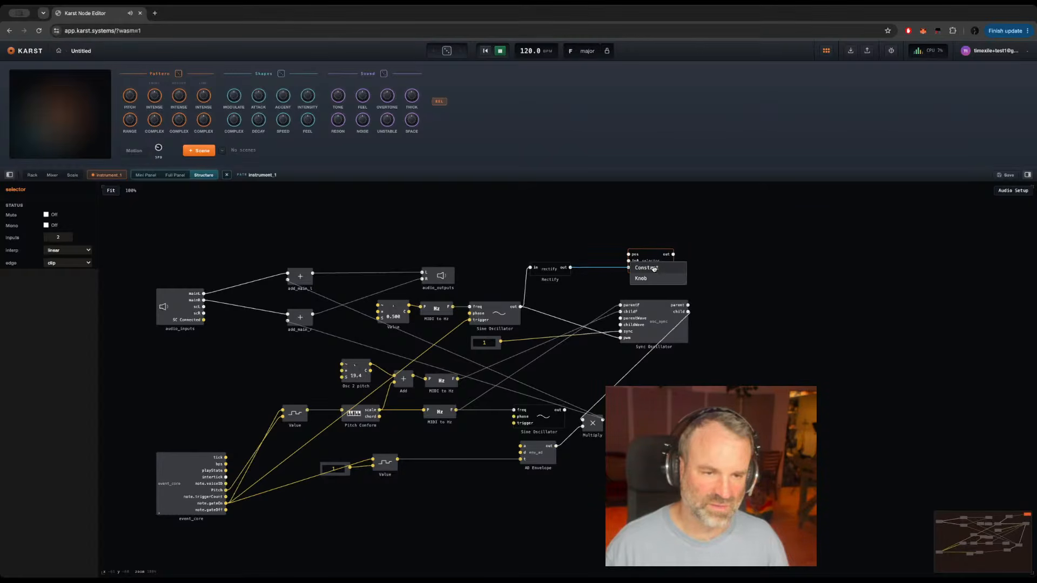
pyautogui.click(653, 269)
pyautogui.click(590, 263)
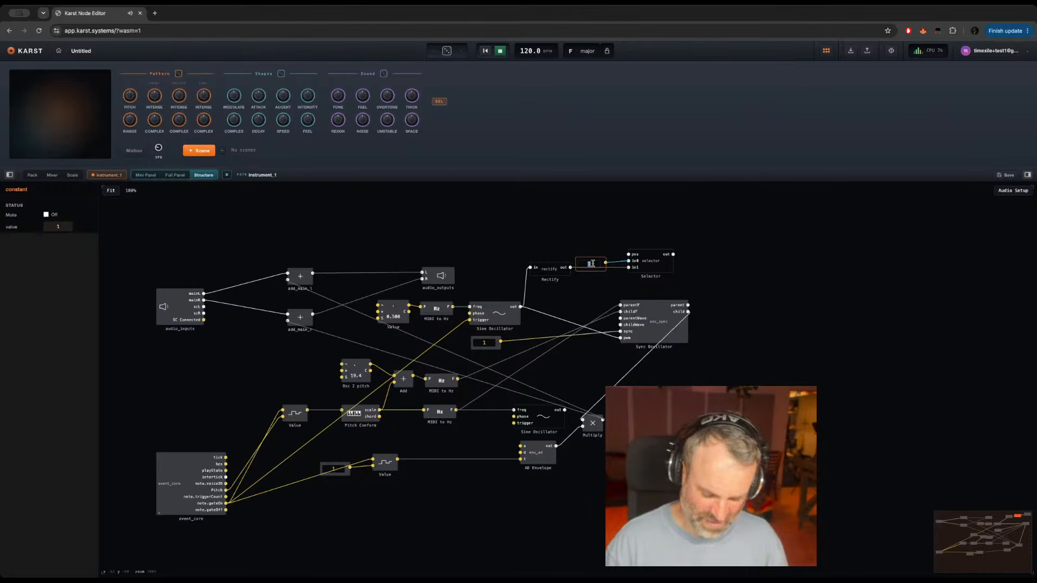
pyautogui.write('0.5')
pyautogui.press('Return')
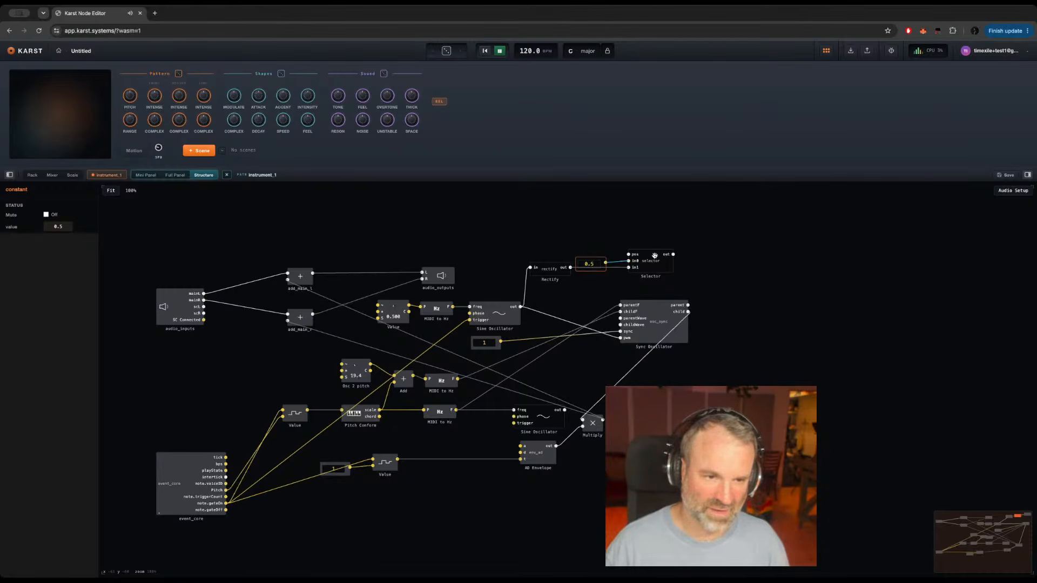
pyautogui.moveTo(673, 255); pyautogui.dragTo(631, 334)
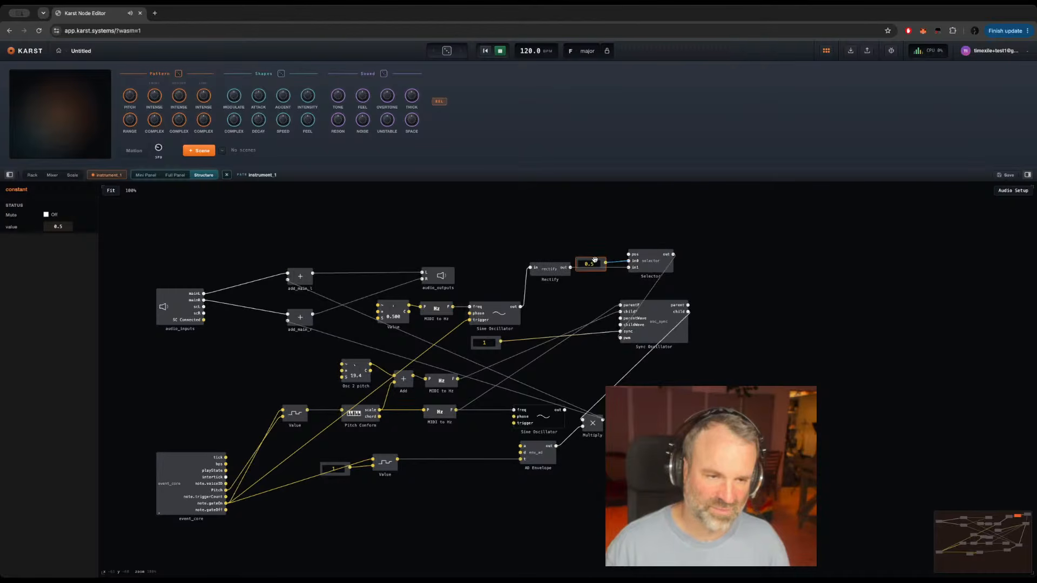
# Step: Attach a Value knob to the Selector's pos input, place it above the 0.5 constant, and set it to about 0.46
pyautogui.click(628, 255)
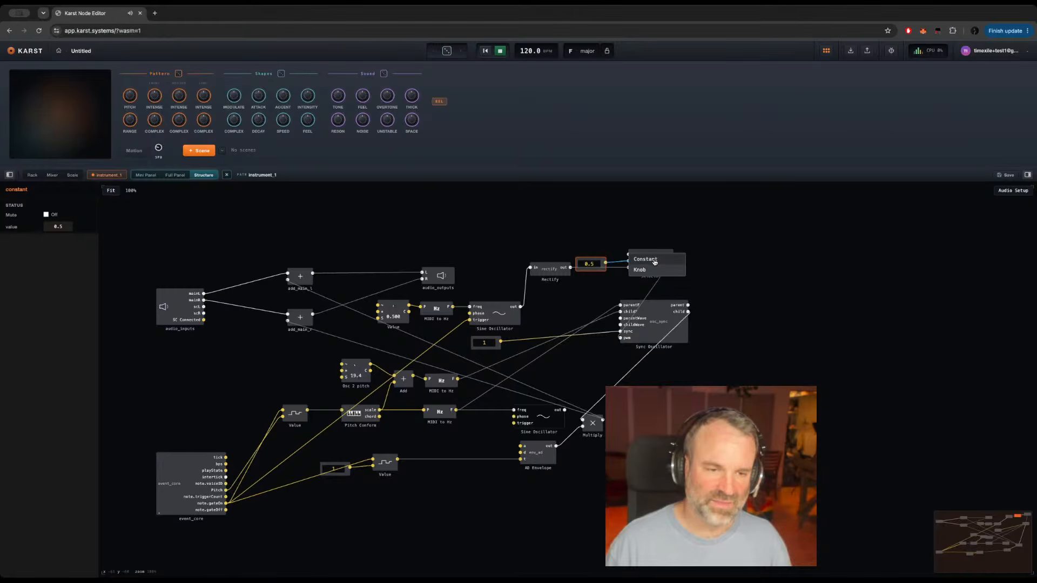
pyautogui.click(646, 259)
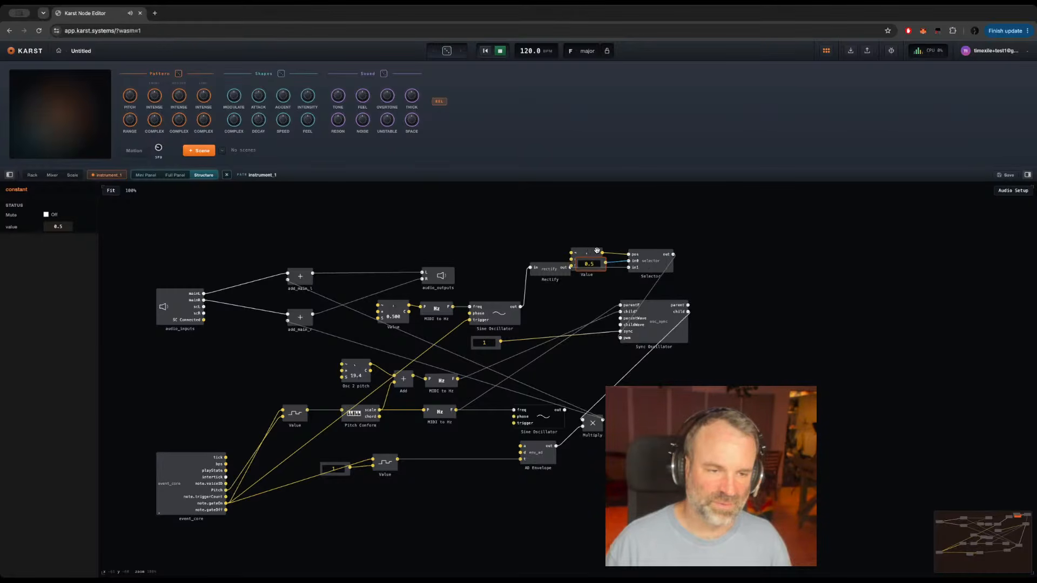
pyautogui.click(595, 249)
pyautogui.moveTo(595, 248)
pyautogui.mouseDown()
pyautogui.moveTo(586, 192)
pyautogui.moveTo(585, 232)
pyautogui.mouseUp()
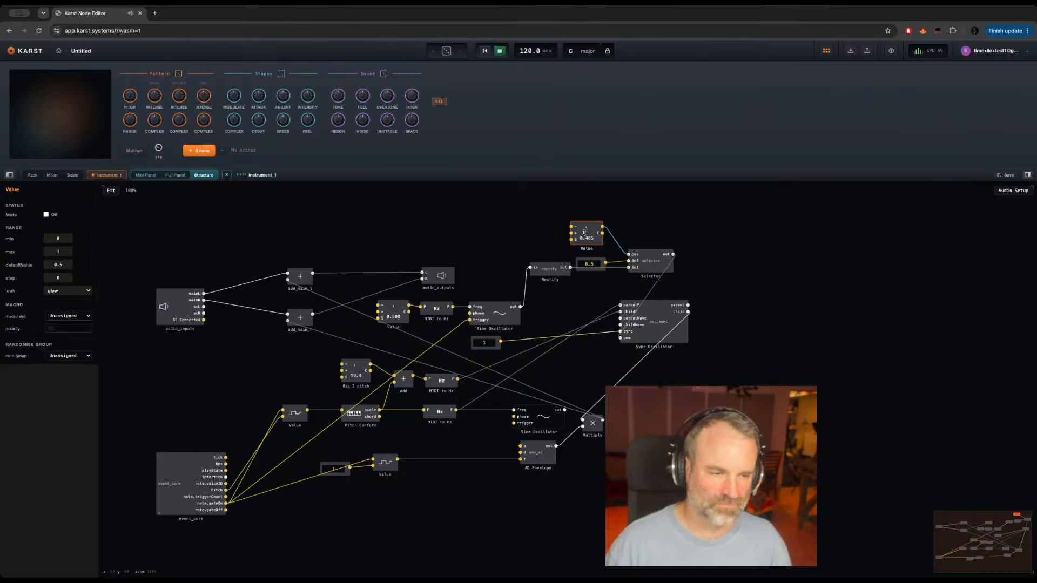
# Step: Set the range of the Value knob driving the Sine Oscillator's frequency to min -80 and max 40, and turn it to about 28.6
pyautogui.click(402, 313)
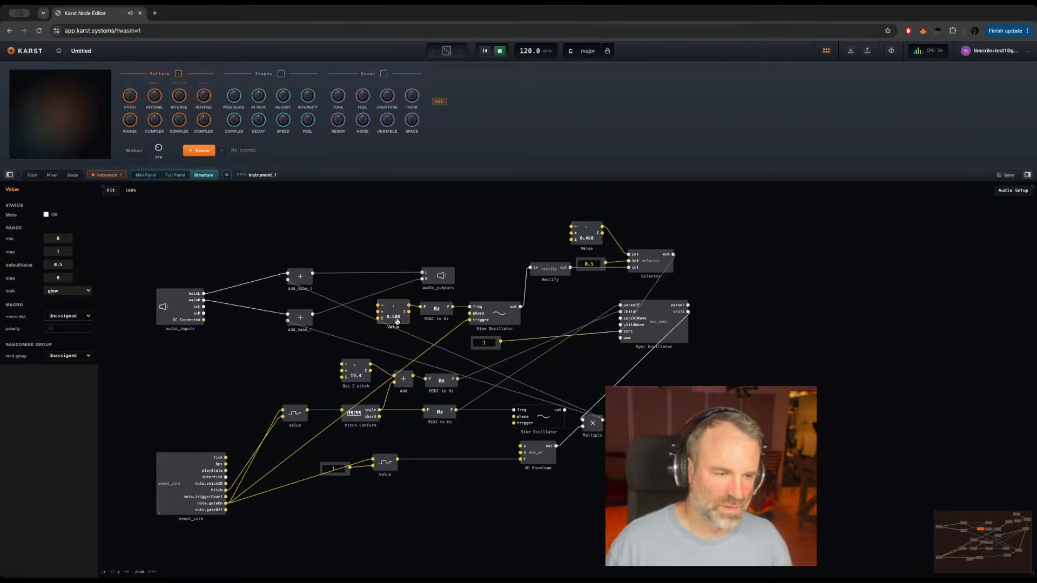
pyautogui.doubleClick(56, 238)
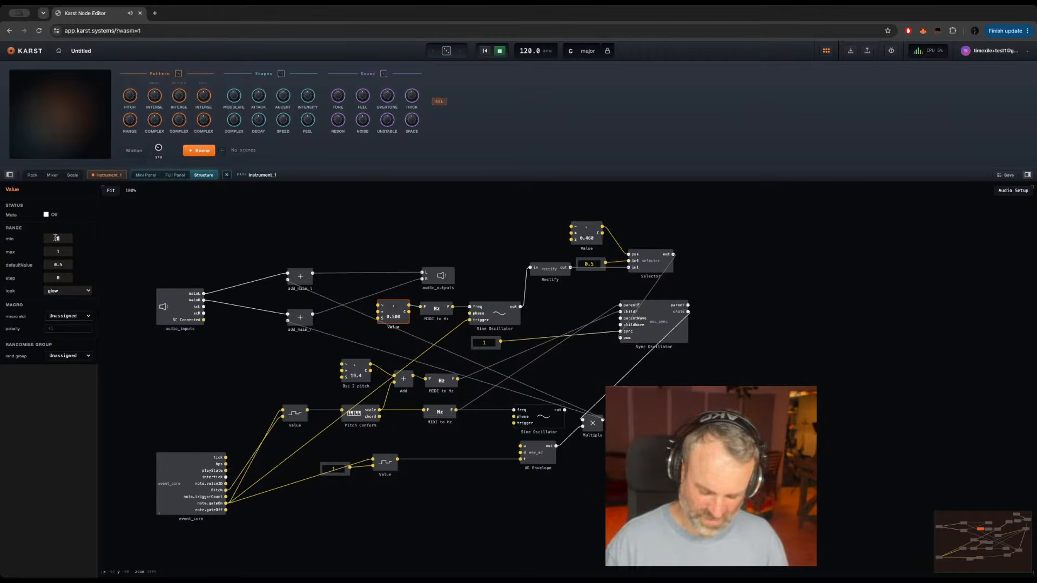
pyautogui.write('-')
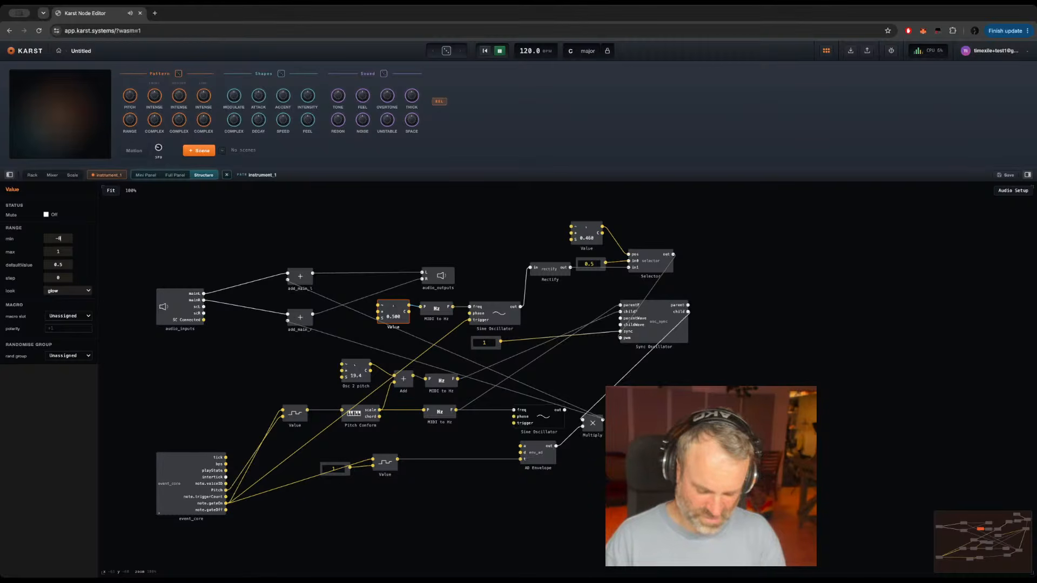
pyautogui.write('80')
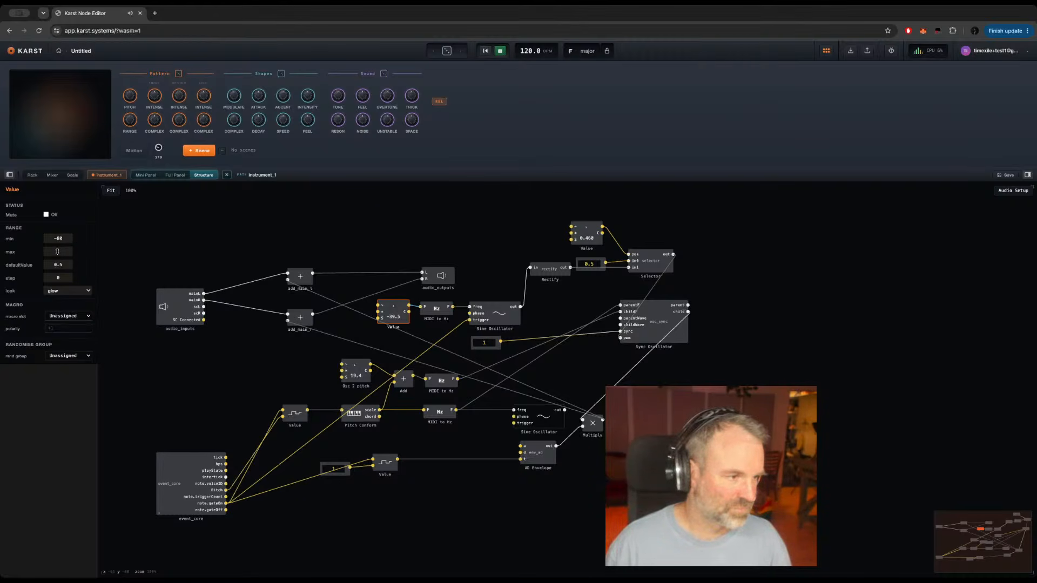
pyautogui.moveTo(56, 251); pyautogui.dragTo(80, 250)
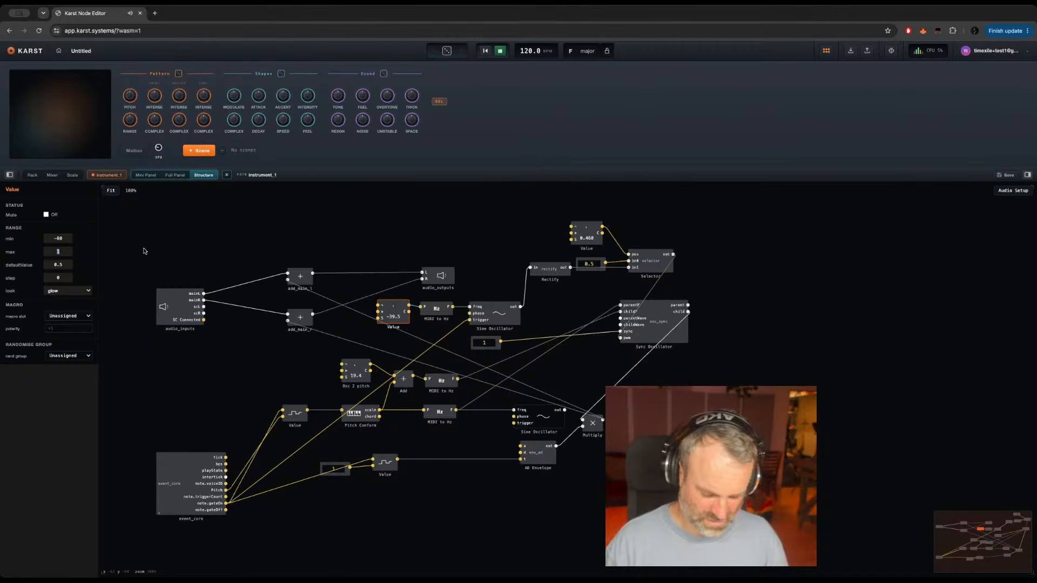
pyautogui.write('20')
pyautogui.press('Return')
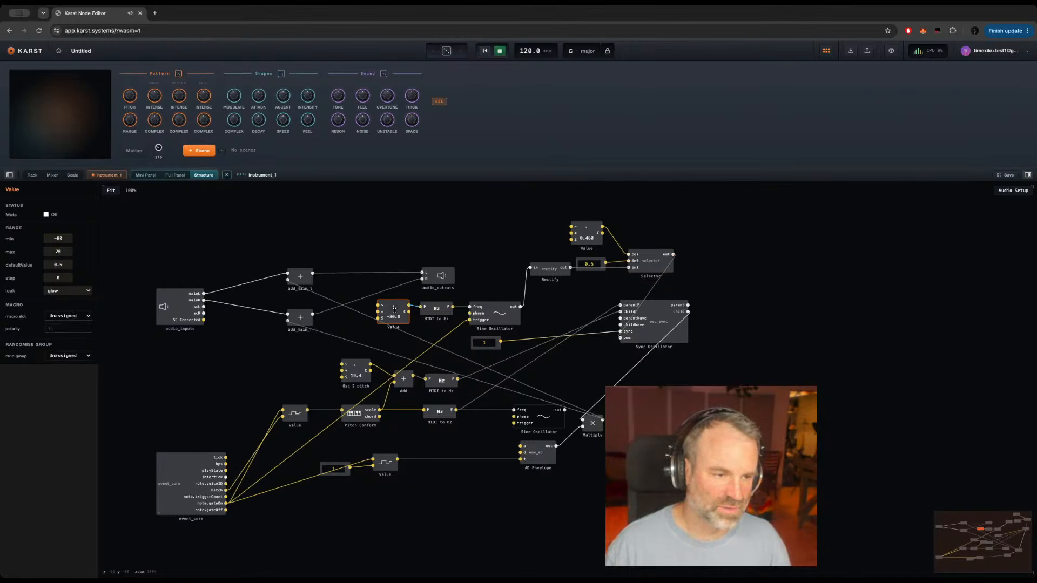
pyautogui.moveTo(394, 309); pyautogui.dragTo(397, 258)
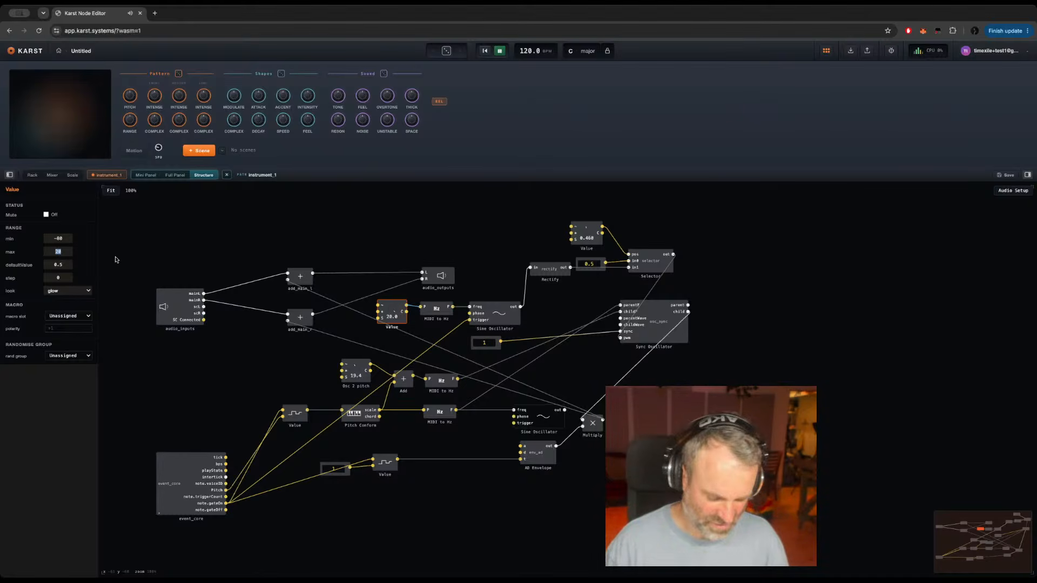
pyautogui.press('Return')
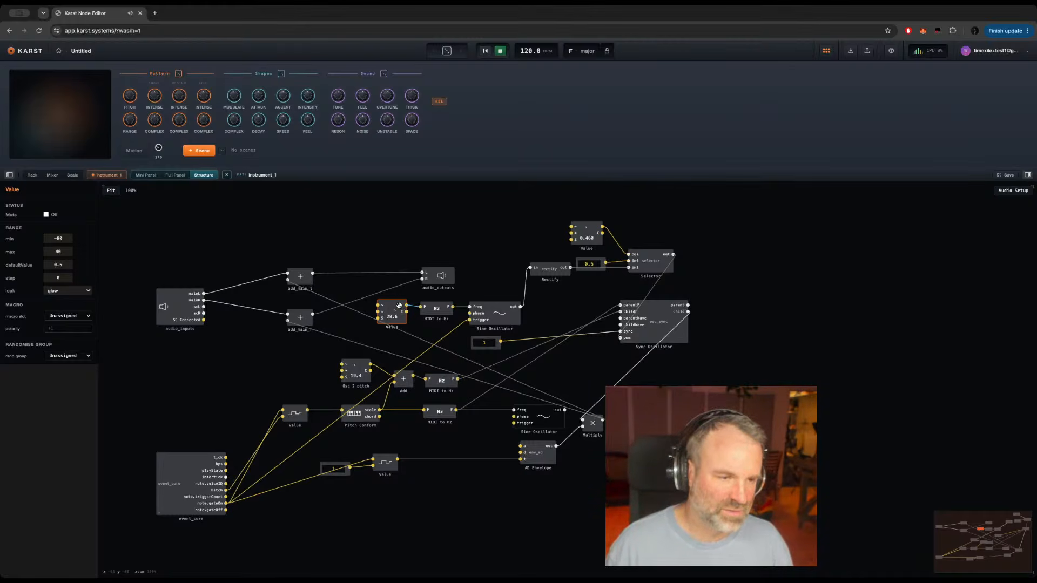
# Step: Duplicate the Add module and use the copy to sum Pitch Conform's scale output with the Value knob feeding the Sine Oscillator's MIDI to Hz
pyautogui.click(405, 382)
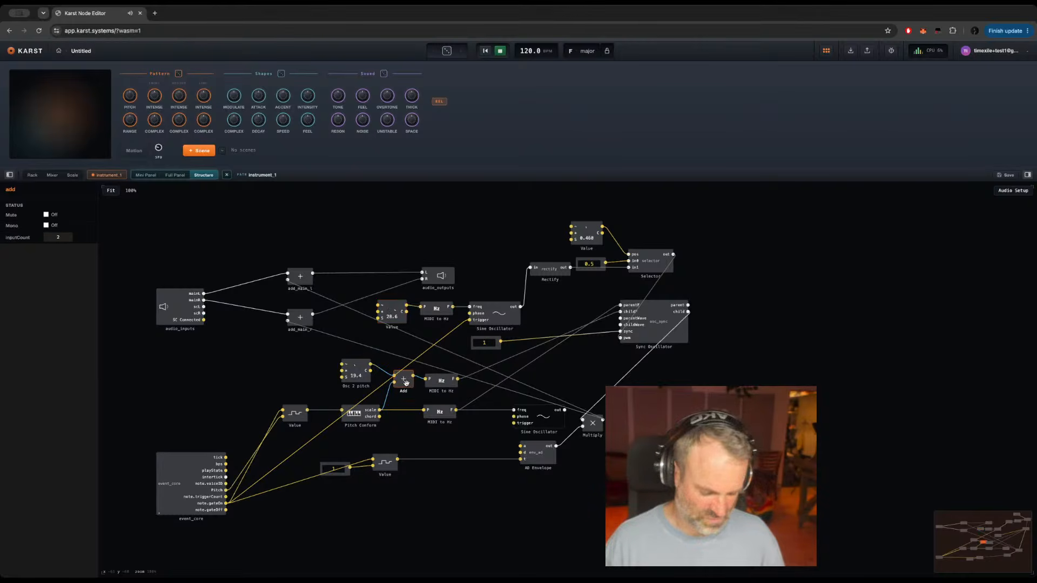
pyautogui.hotkey('ctrl', 'c')
pyautogui.hotkey('ctrl', 'v')
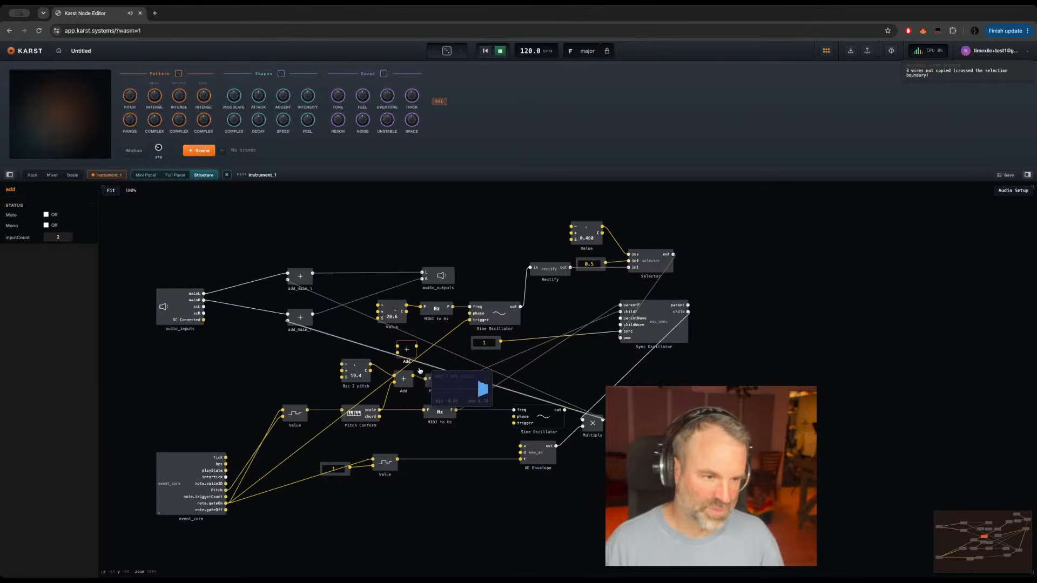
pyautogui.moveTo(379, 411); pyautogui.dragTo(398, 351)
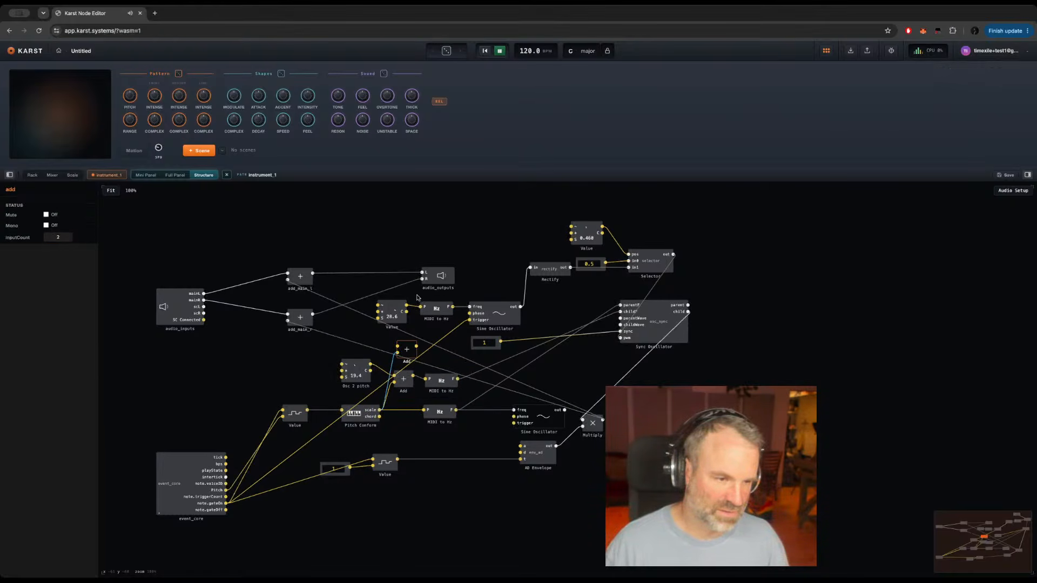
pyautogui.moveTo(406, 310); pyautogui.dragTo(385, 339)
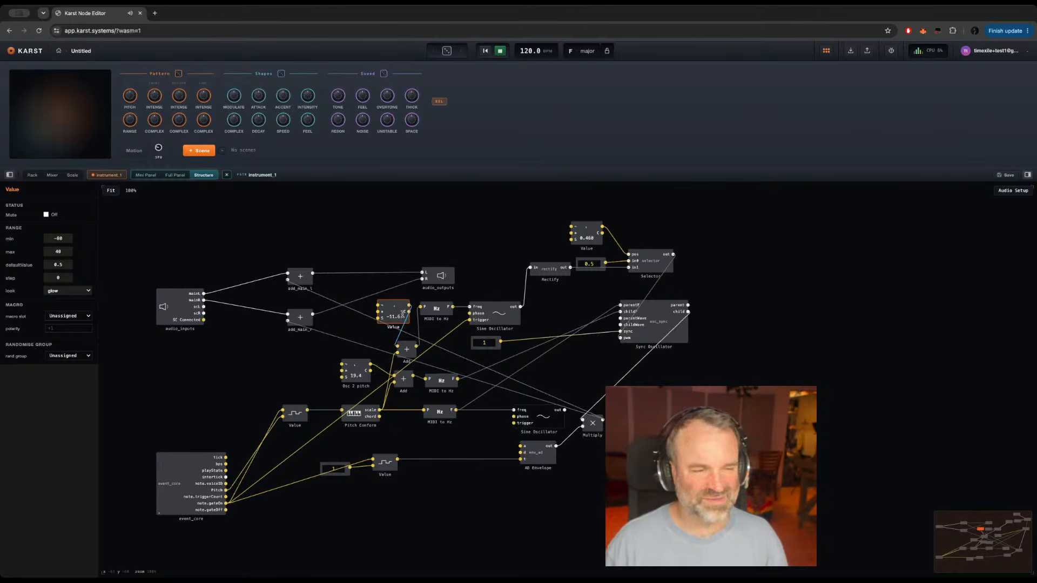
# Step: Move the Value knob feeding the new Add module to just above Osc 2 pitch and turn it down to -80
pyautogui.moveTo(403, 318); pyautogui.dragTo(353, 344)
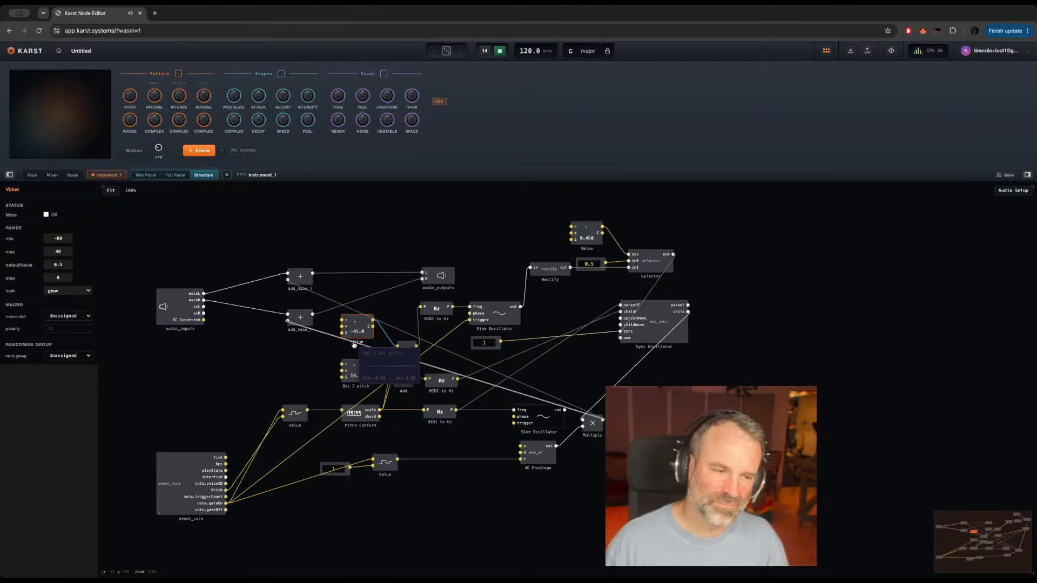
pyautogui.moveTo(354, 344)
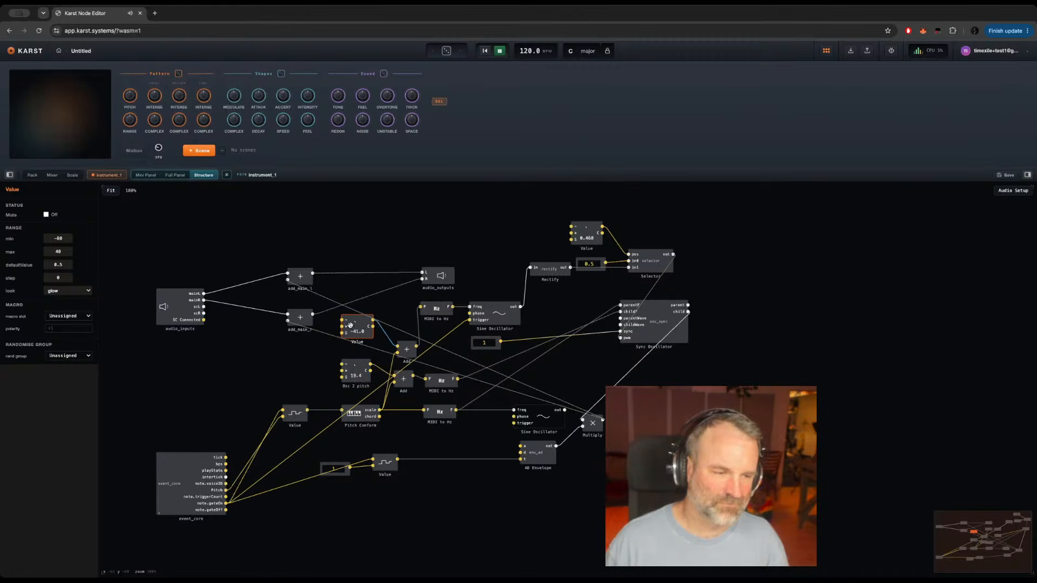
pyautogui.moveTo(352, 329); pyautogui.dragTo(355, 322)
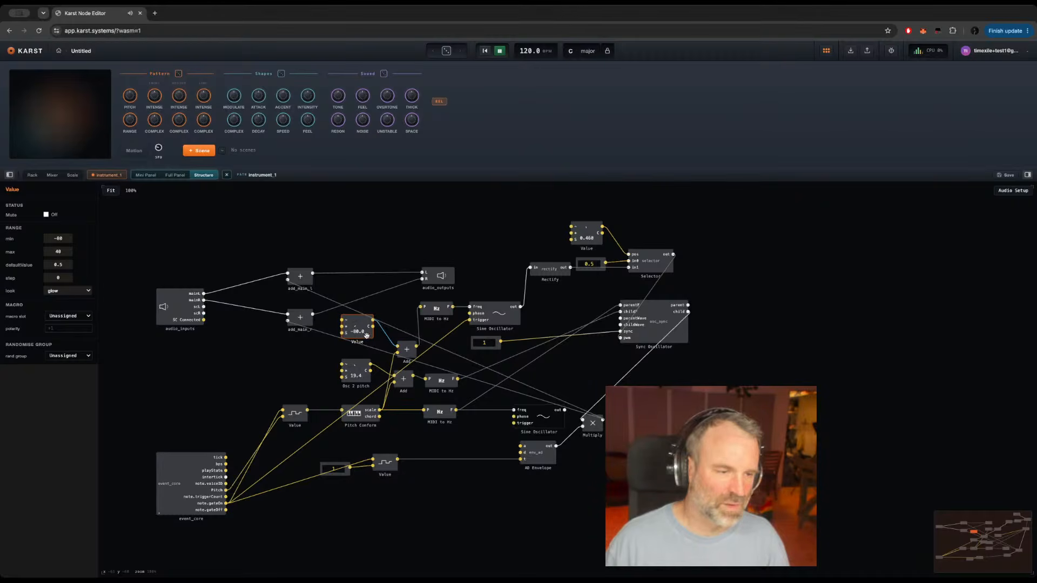
# Step: Set the range of the Value knob above Osc 2 pitch to max 0 and min -120, and turn it to about -70.2
pyautogui.doubleClick(56, 253)
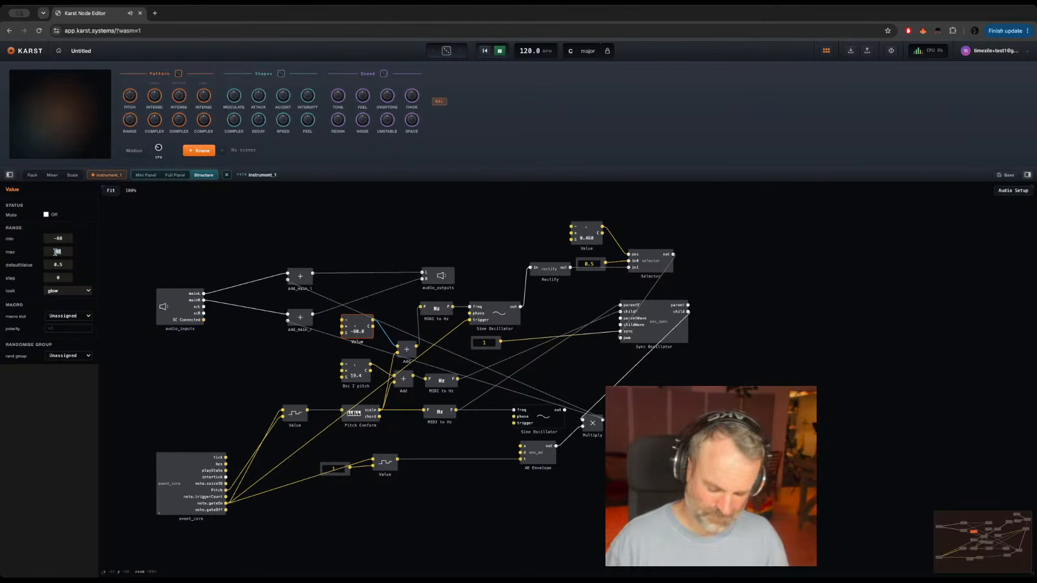
pyautogui.write('0')
pyautogui.press('Return')
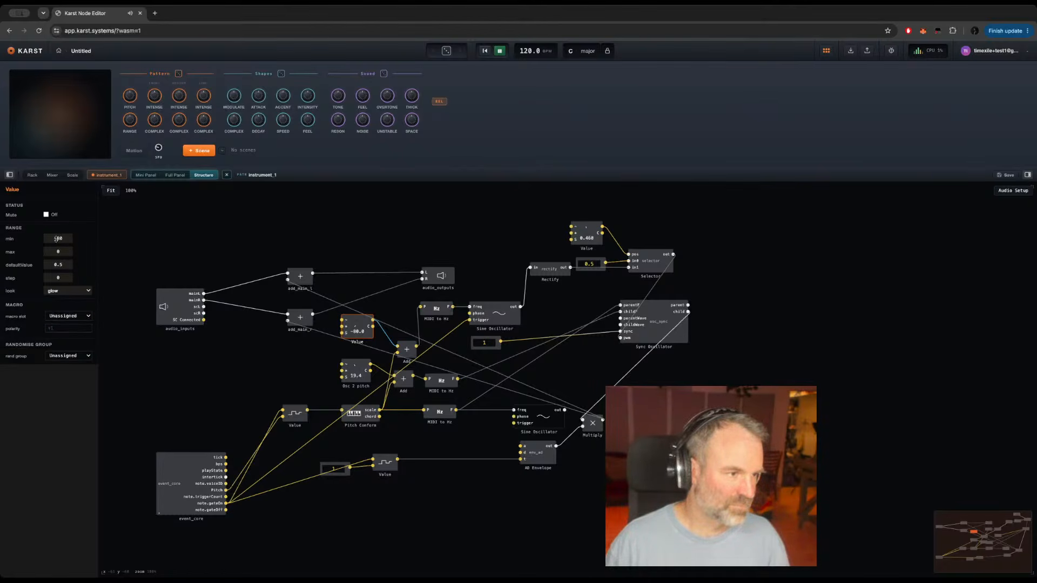
pyautogui.write('-120')
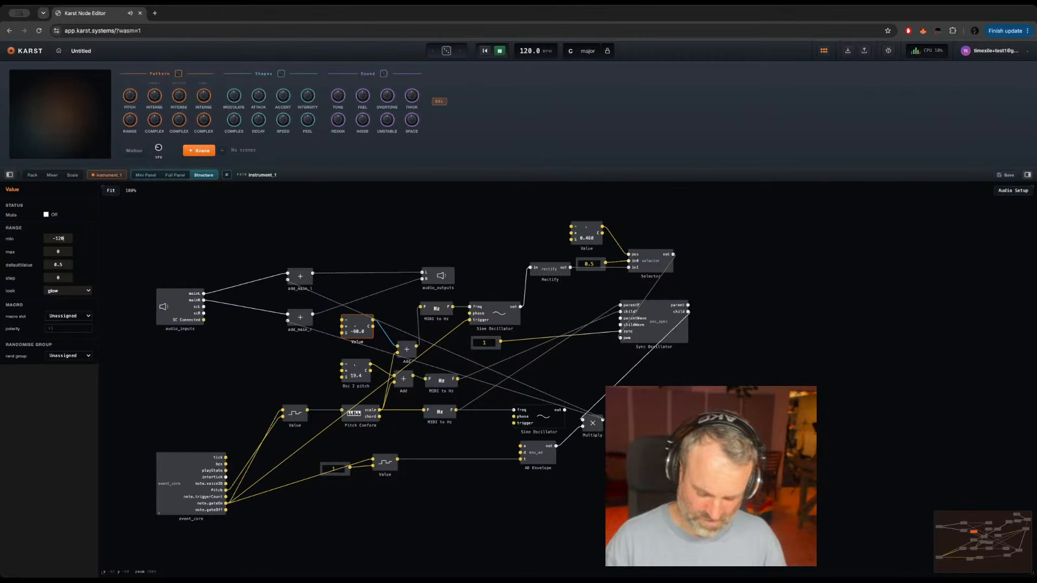
pyautogui.press('Return')
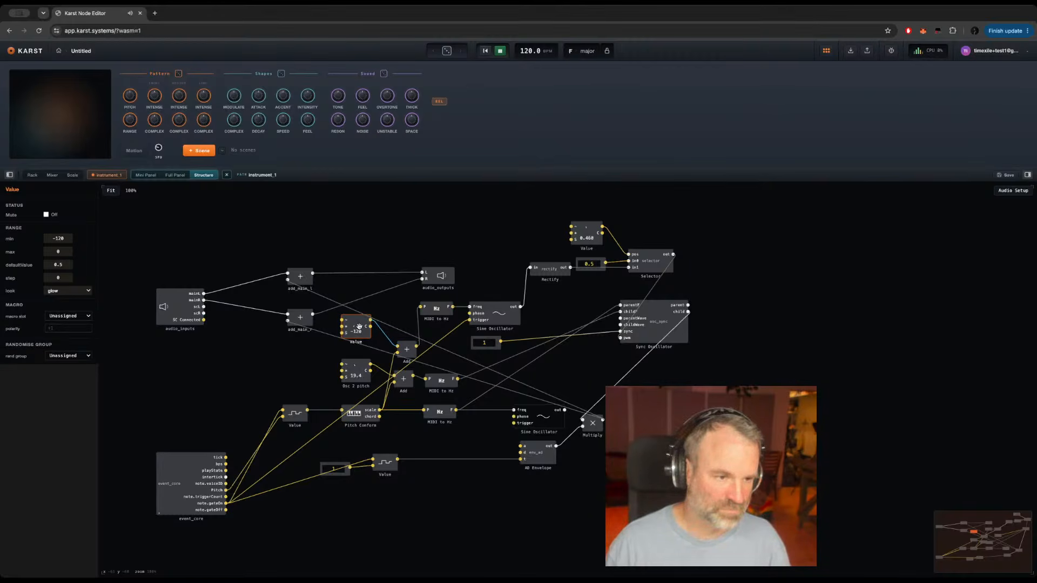
pyautogui.moveTo(357, 325); pyautogui.dragTo(349, 294)
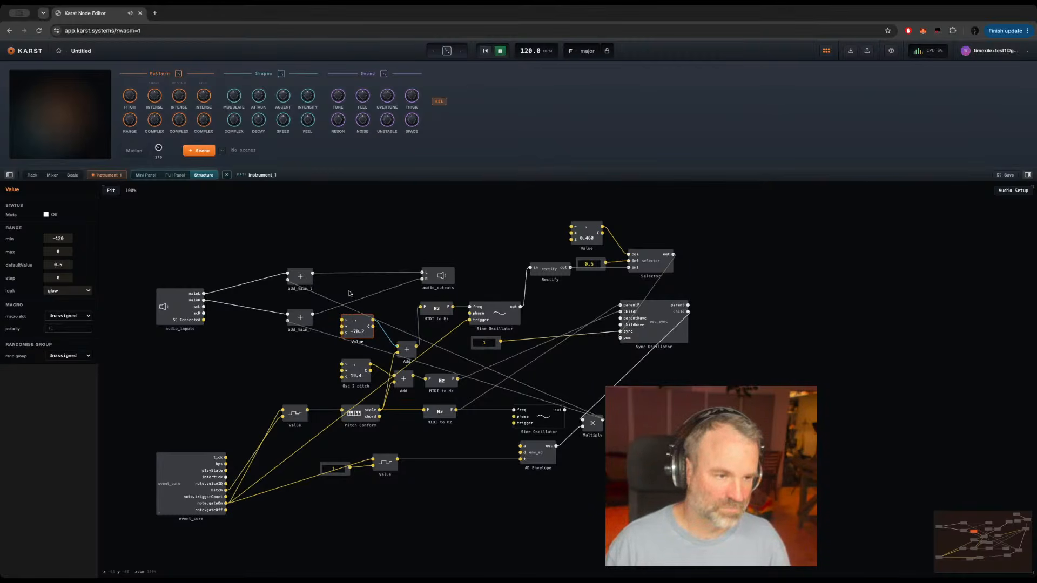
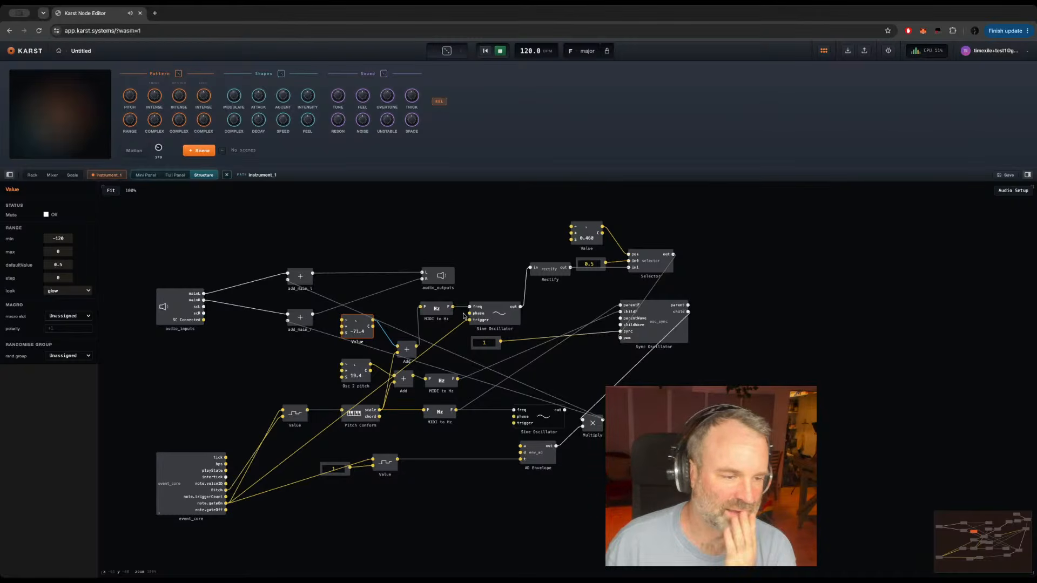
# Step: Turn the Value knob above Osc 2 pitch to about -112 and rename it PWM Rate, placing it above the add_main modules
pyautogui.click(388, 311)
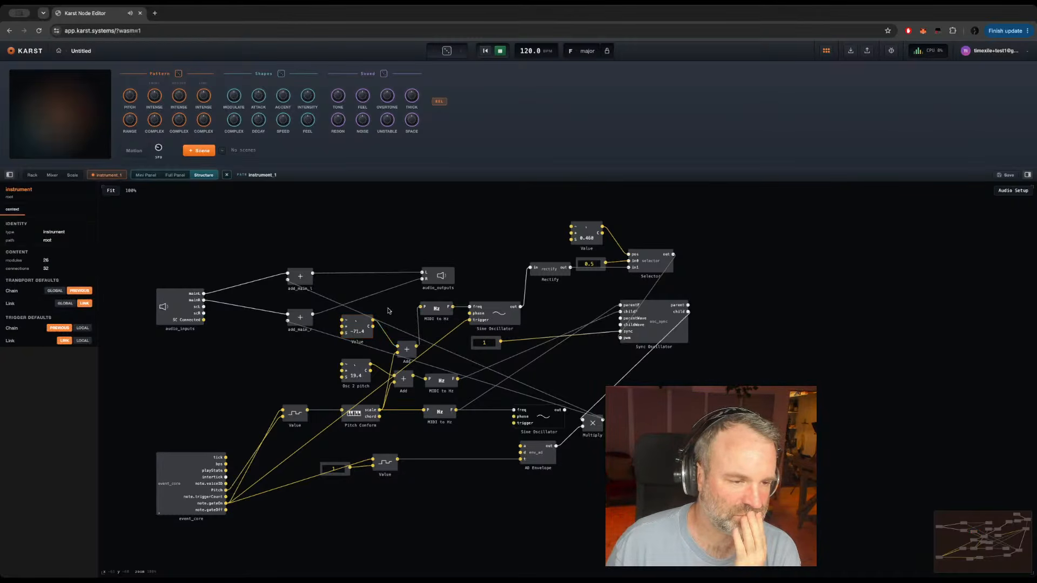
pyautogui.click(369, 335)
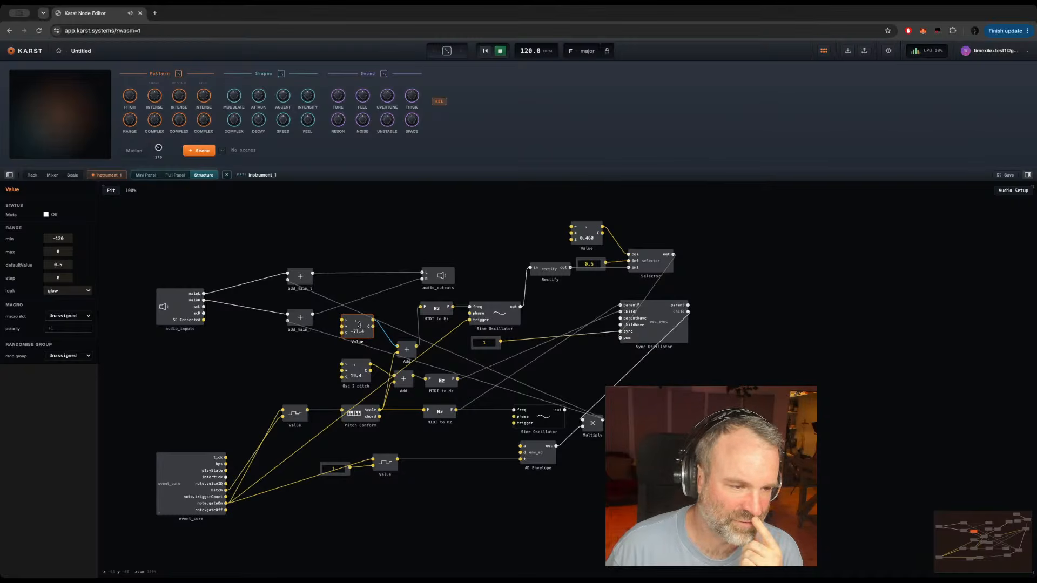
pyautogui.moveTo(355, 323); pyautogui.dragTo(377, 250)
pyautogui.doubleClick(363, 255)
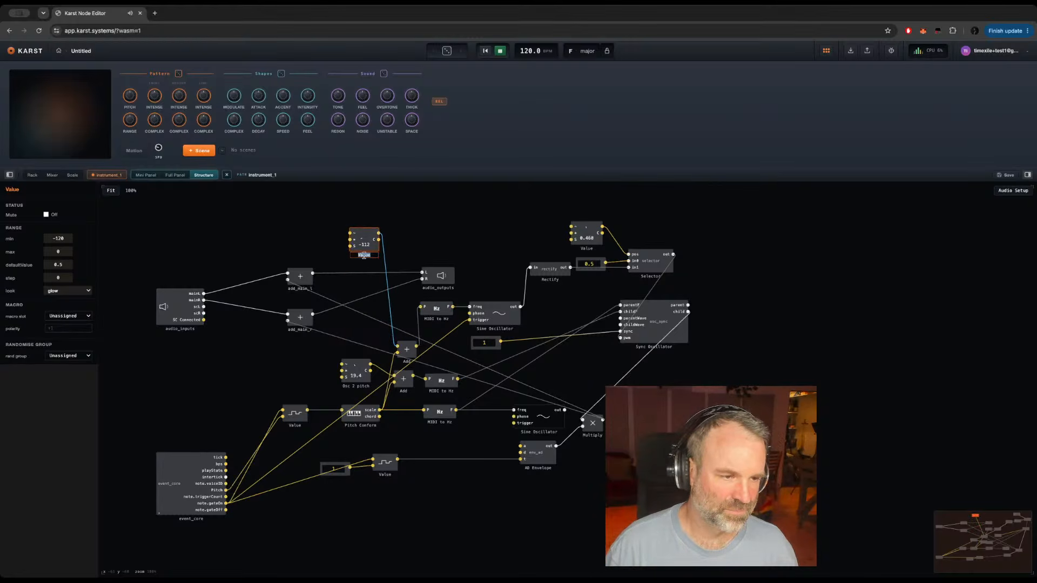
pyautogui.write('M')
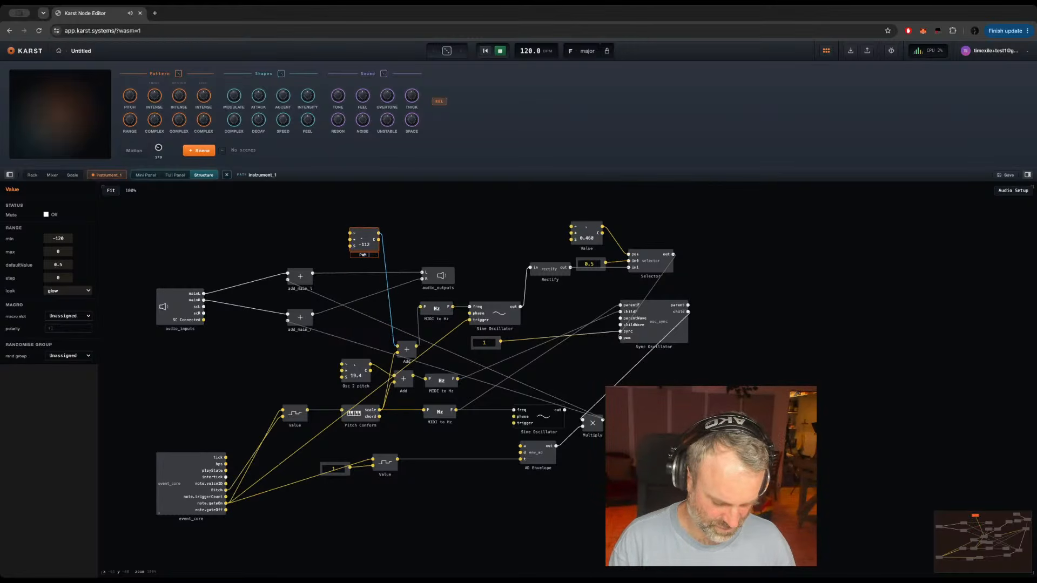
pyautogui.write(' Rate')
pyautogui.press('Return')
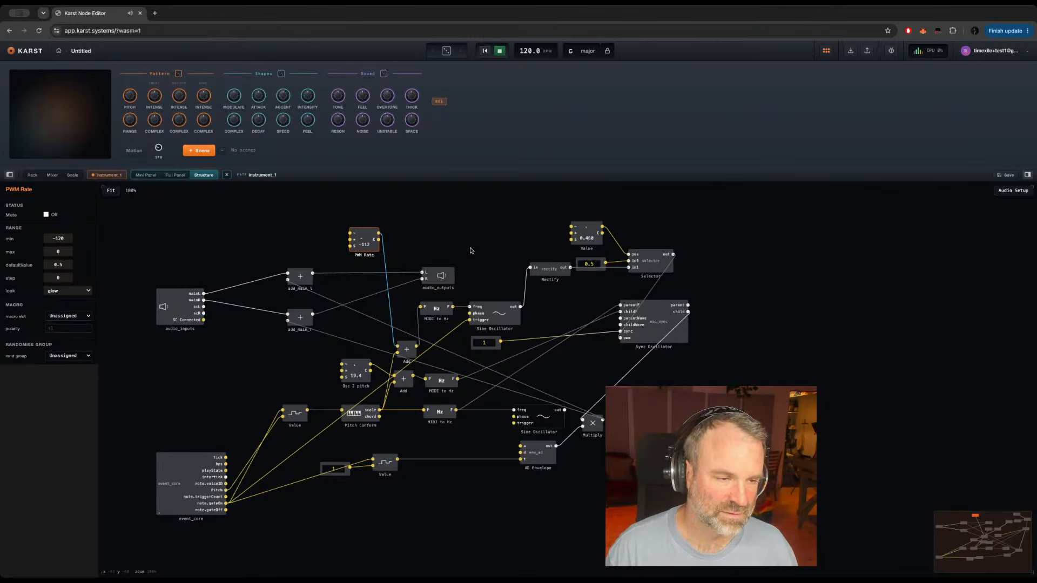
# Step: Rename the Value knob feeding the Selector's pos input to PWM Amount
pyautogui.click(594, 240)
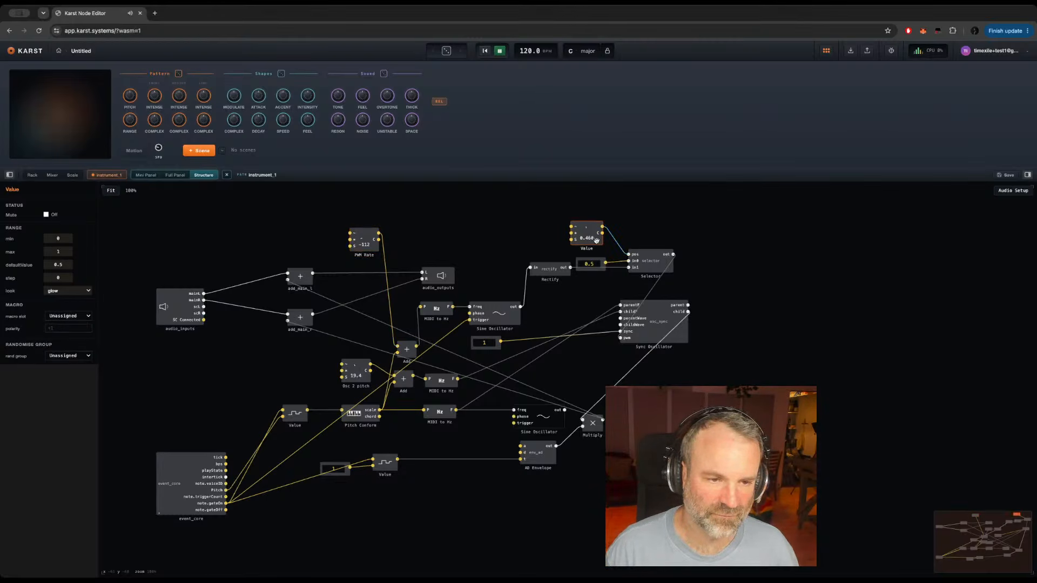
pyautogui.doubleClick(585, 249)
pyautogui.write('P')
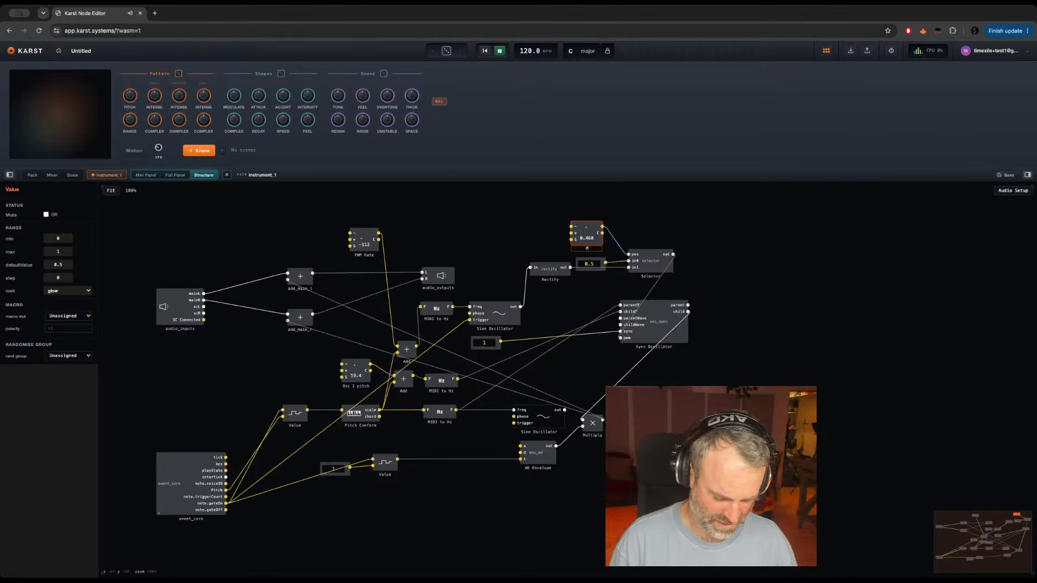
pyautogui.write('WM Amount')
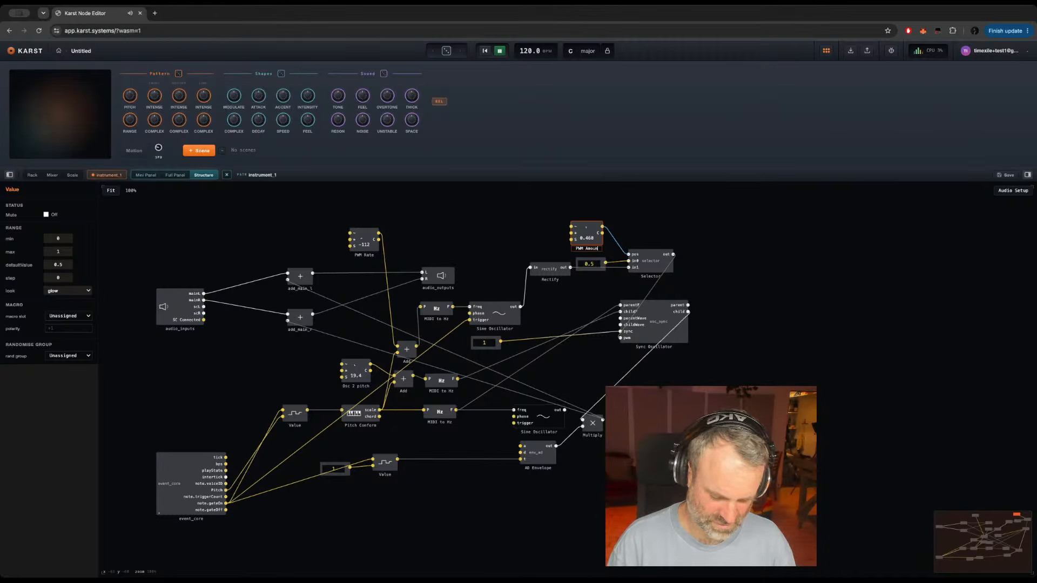
pyautogui.press('Return')
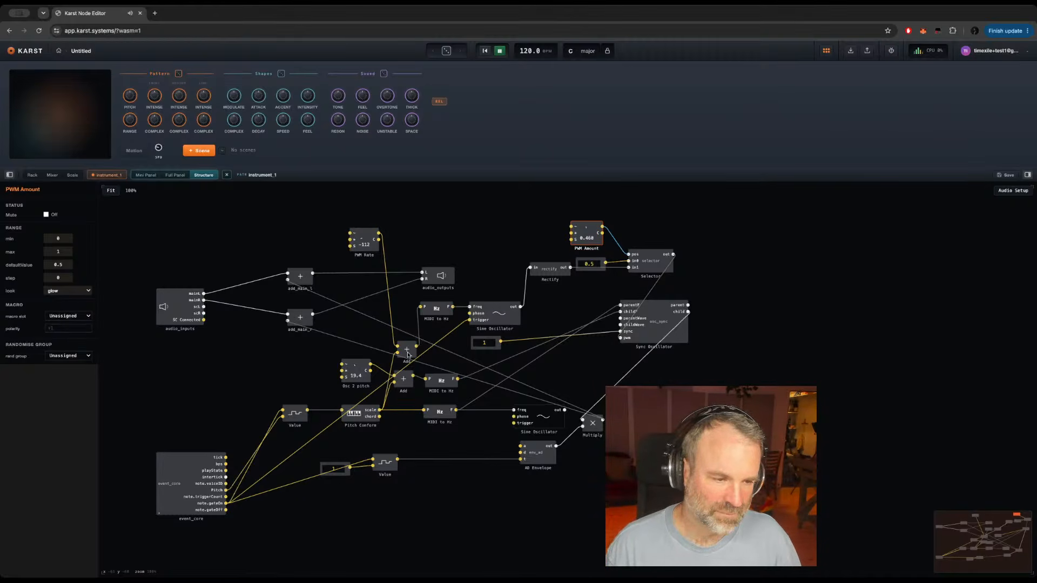
# Step: Move the Osc 2 pitch knob farther from its Add module to make room between them
pyautogui.click(352, 371)
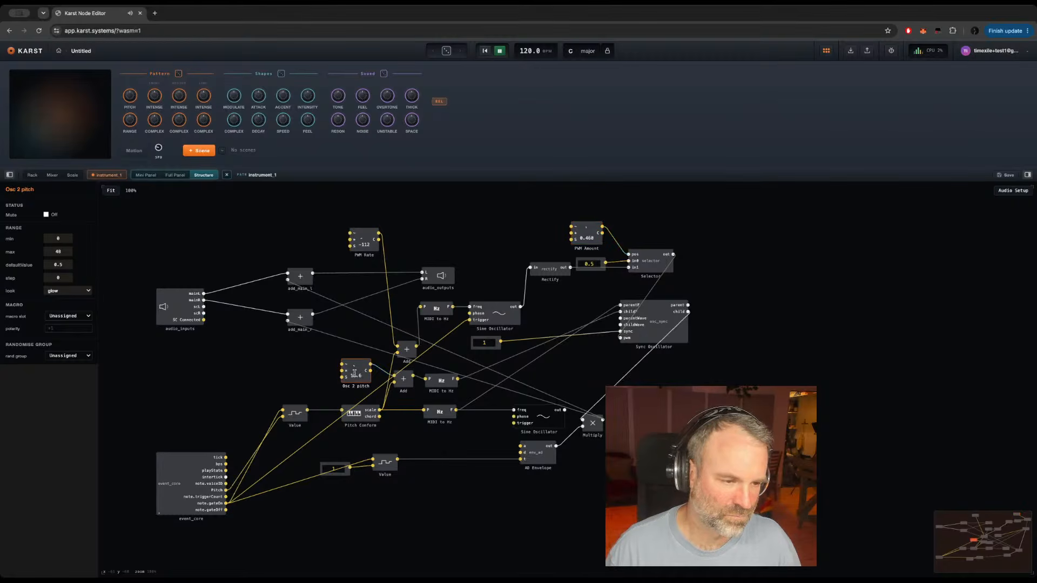
pyautogui.moveTo(352, 384); pyautogui.dragTo(283, 361)
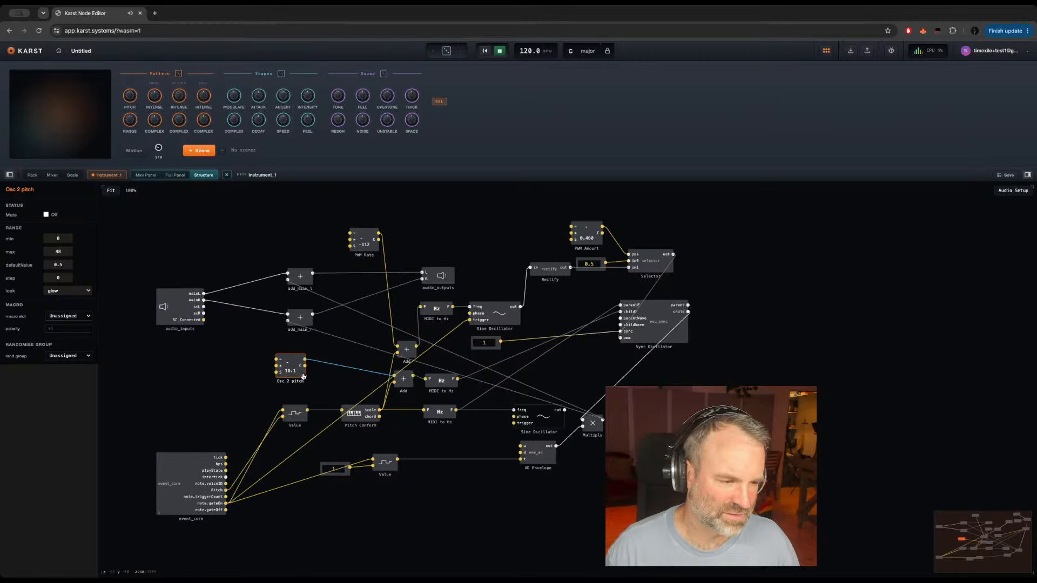
pyautogui.moveTo(304, 376); pyautogui.dragTo(288, 372)
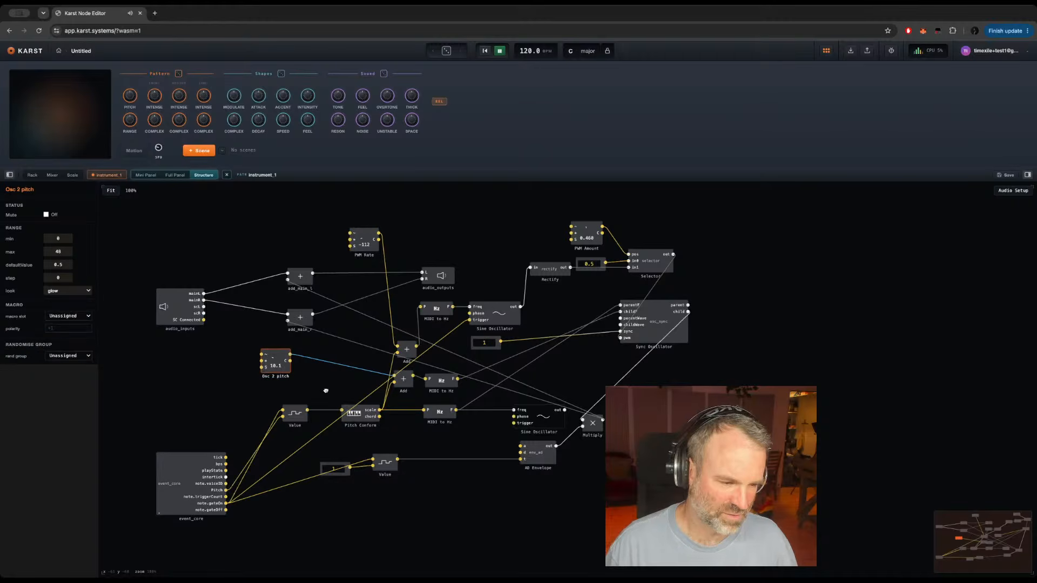
# Step: Insert a Value module between Osc 2 pitch and its Add module, triggered by event_core's note.gateOn
pyautogui.doubleClick(326, 390)
pyautogui.write('val')
pyautogui.press('Return')
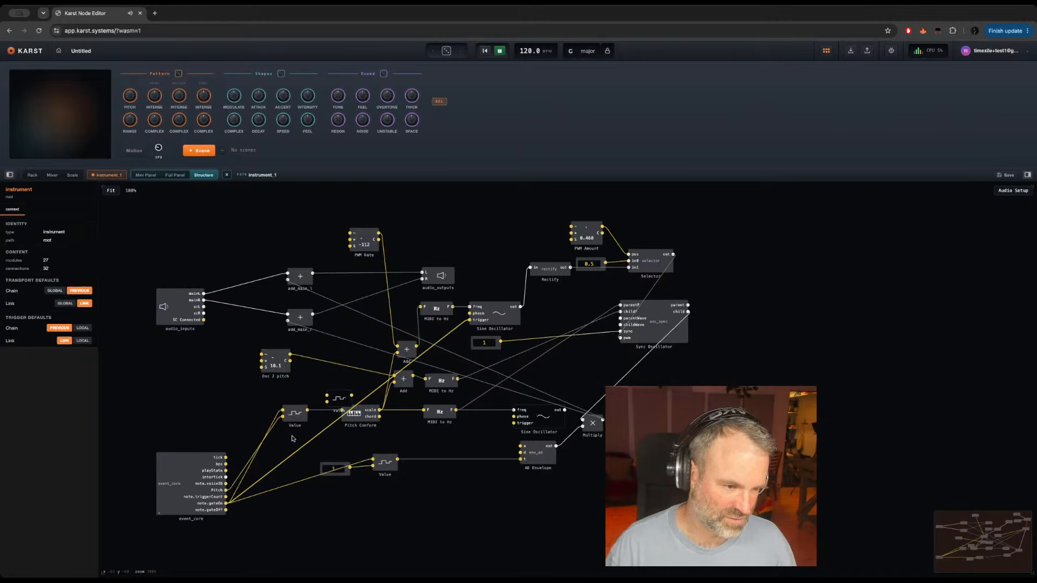
pyautogui.click(345, 406)
pyautogui.moveTo(344, 406); pyautogui.dragTo(339, 389)
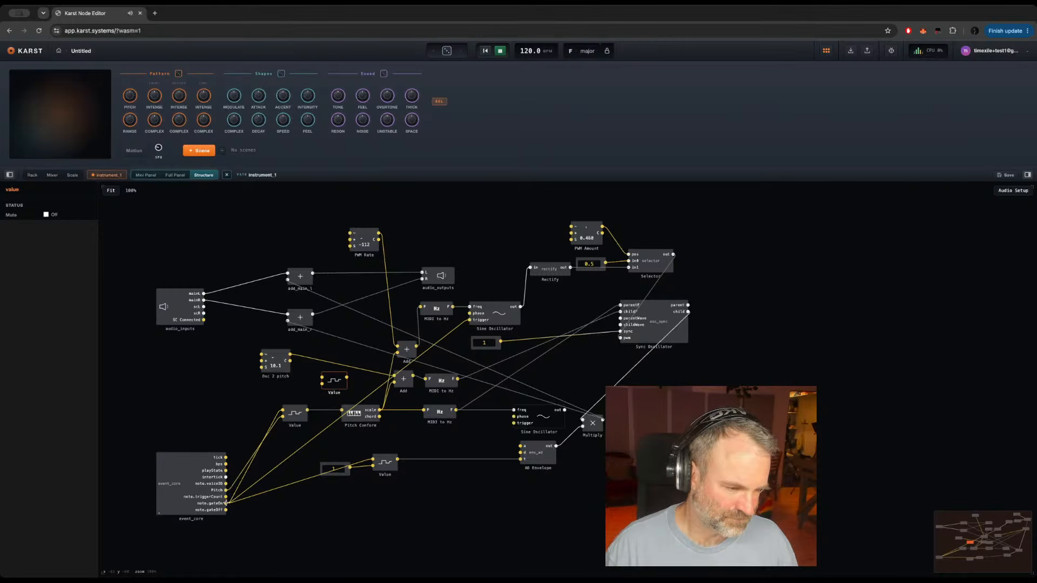
pyautogui.moveTo(225, 502); pyautogui.dragTo(398, 377)
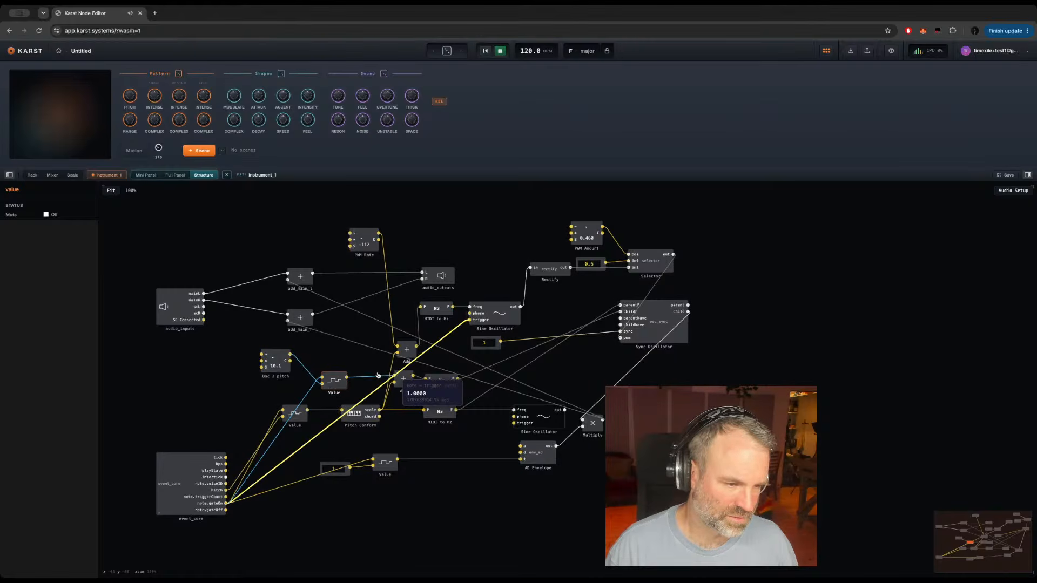
# Step: Turn PWM Amount to about 0.38 and Osc 2 pitch to about 7.92
pyautogui.click(276, 358)
pyautogui.moveTo(279, 343)
pyautogui.mouseDown()
pyautogui.moveTo(273, 372)
pyautogui.moveTo(272, 348)
pyautogui.moveTo(272, 361)
pyautogui.mouseUp()
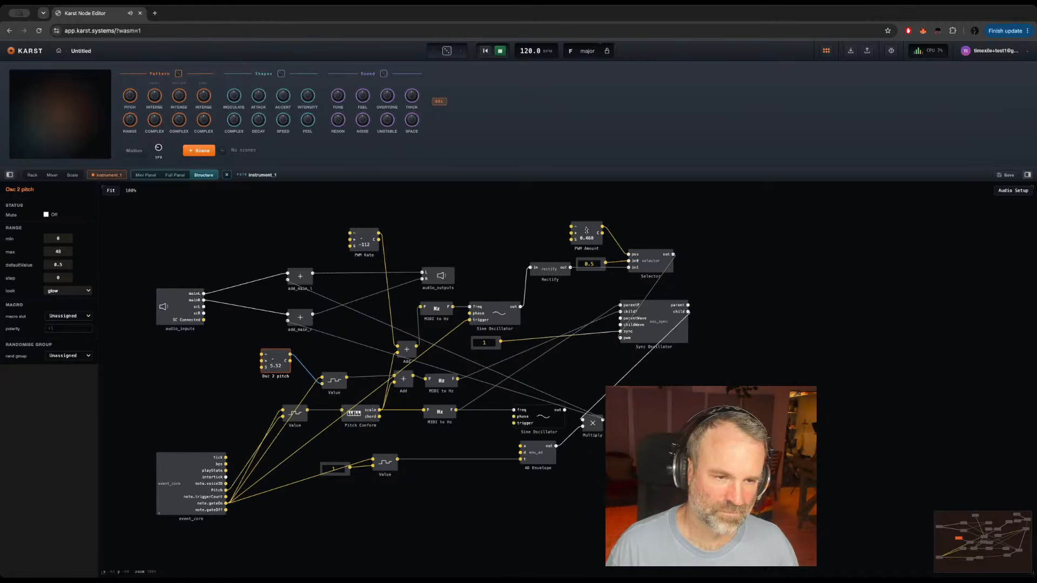
pyautogui.moveTo(585, 234); pyautogui.dragTo(582, 241)
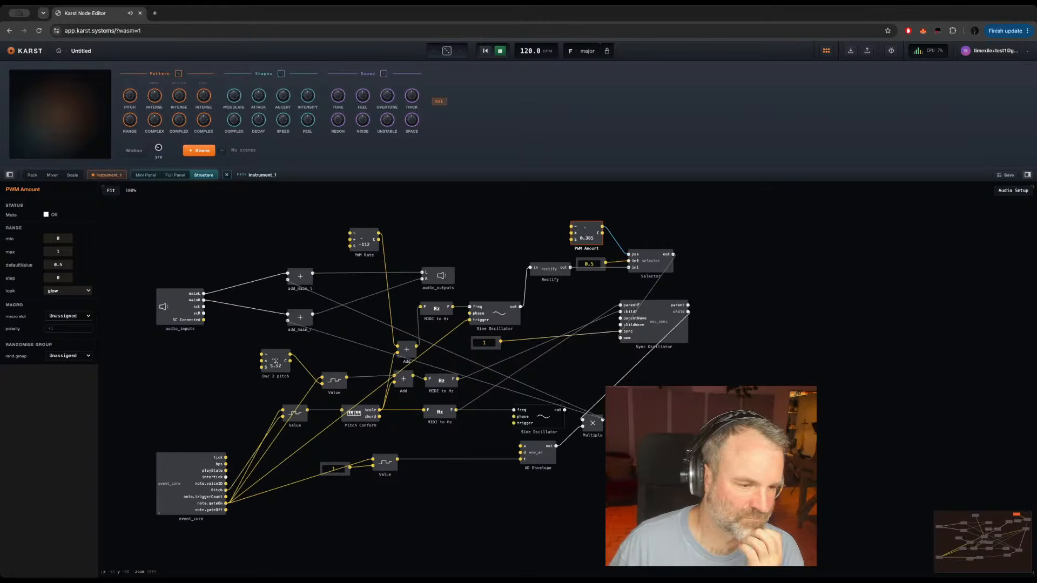
pyautogui.moveTo(275, 360)
pyautogui.mouseDown()
pyautogui.moveTo(268, 321)
pyautogui.moveTo(271, 363)
pyautogui.moveTo(269, 347)
pyautogui.mouseUp()
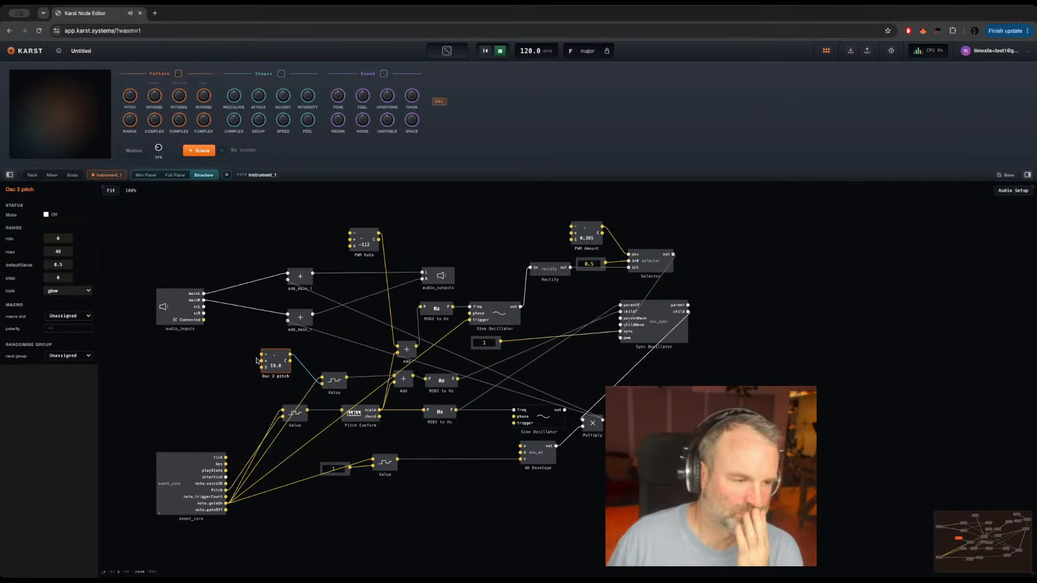
pyautogui.moveTo(275, 357); pyautogui.dragTo(273, 361)
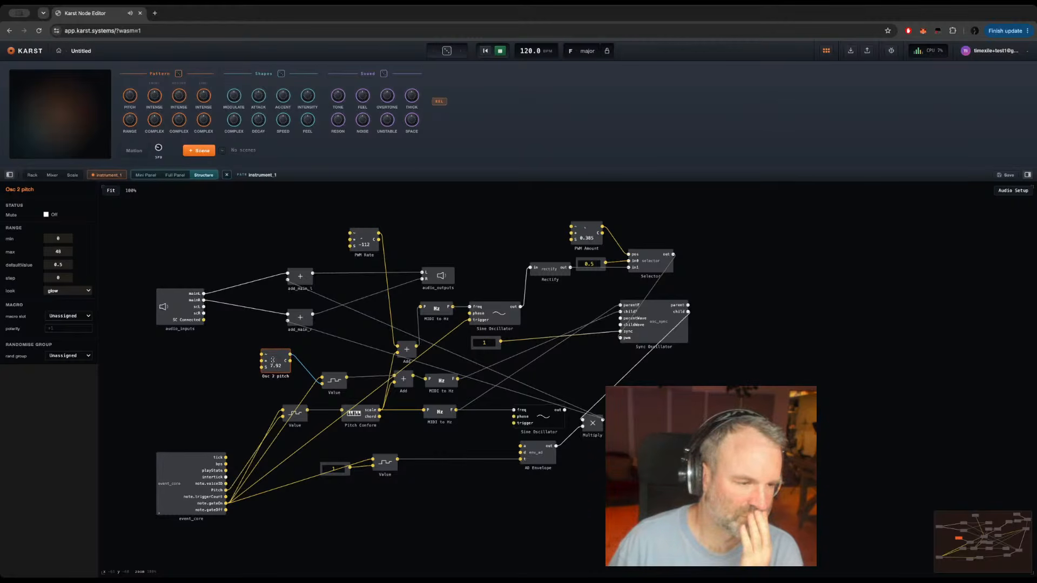
# Step: Delete the unused Sine Oscillator above the AD Envelope
pyautogui.doubleClick(173, 478)
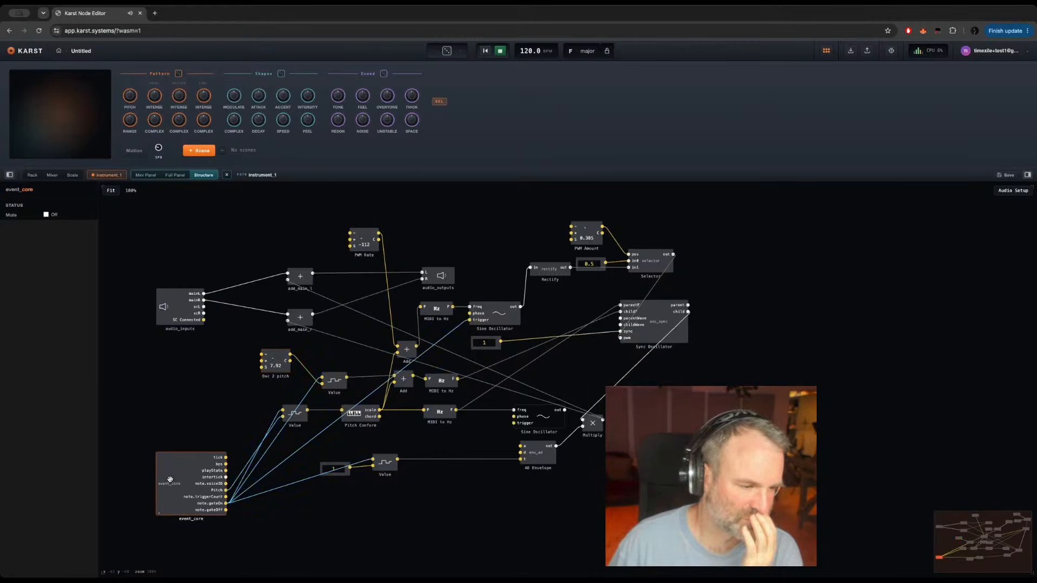
pyautogui.doubleClick(402, 364)
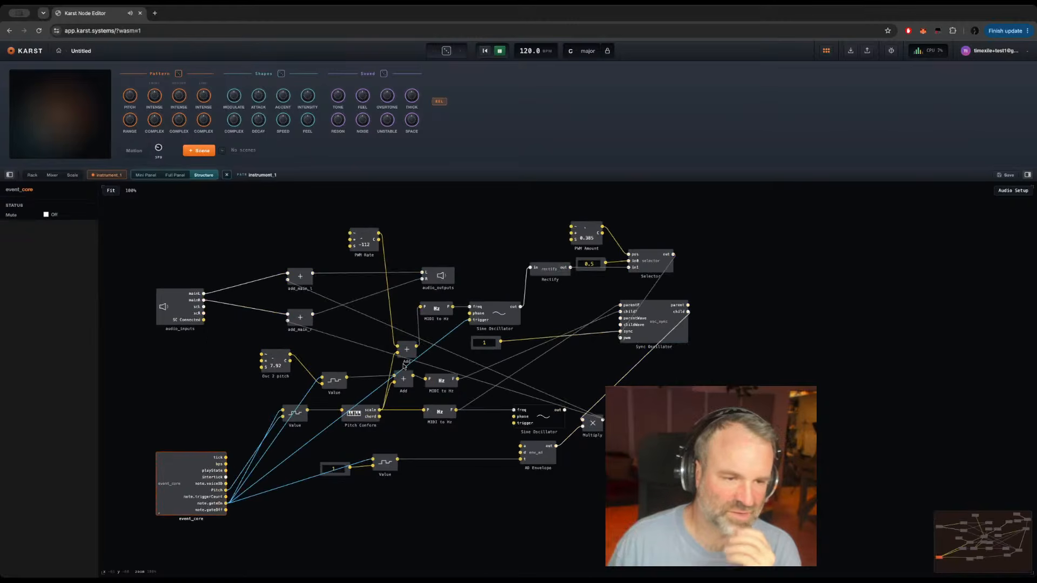
pyautogui.click(534, 418)
pyautogui.press('Delete')
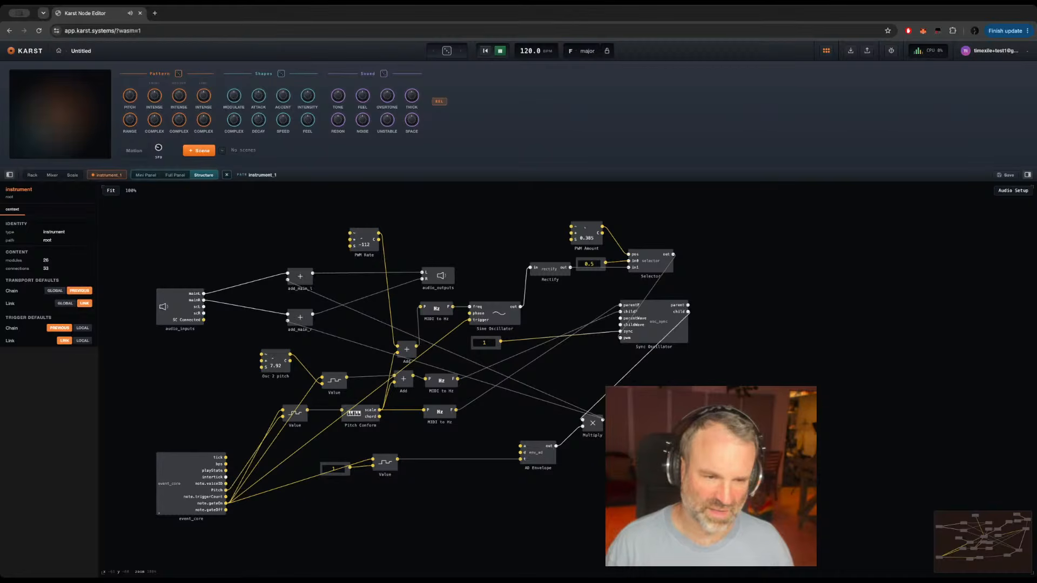
# Step: Add an OB Filter beside the Sync Oscillator and connect the oscillator's child output to the filter's input
pyautogui.doubleClick(733, 353)
pyautogui.write('filter')
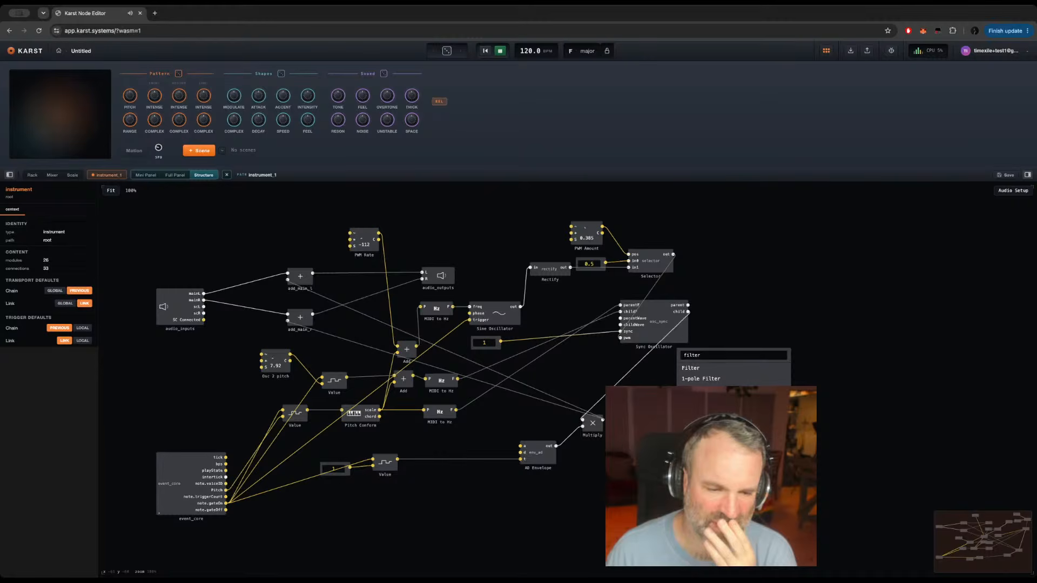
pyautogui.press('Return')
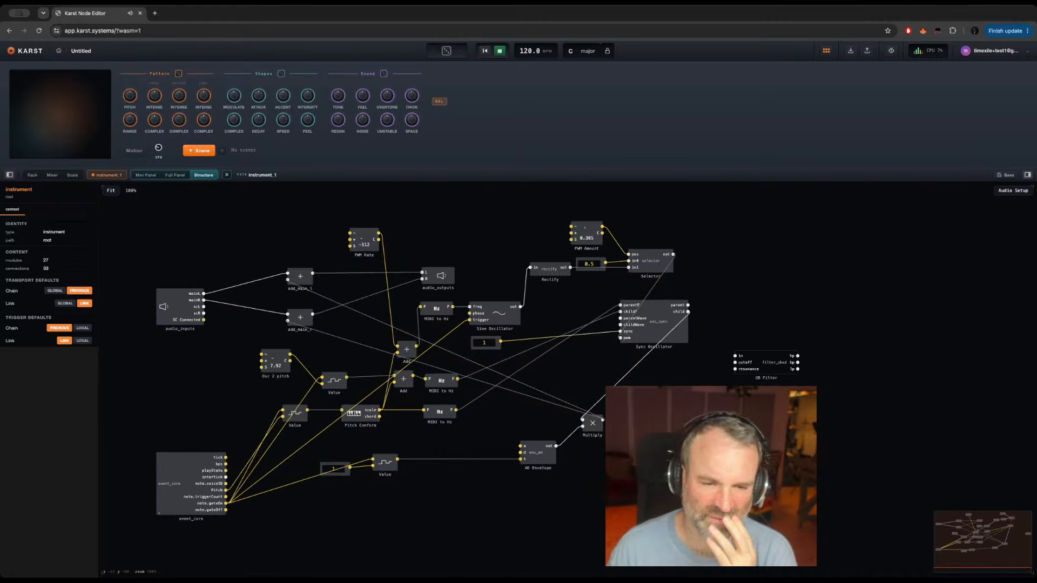
pyautogui.moveTo(776, 360); pyautogui.dragTo(812, 336)
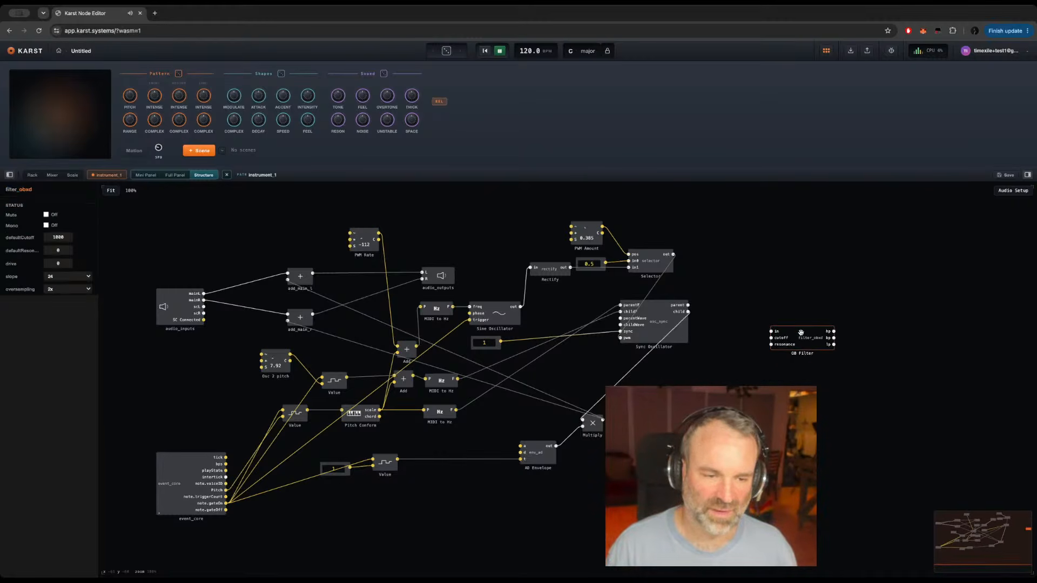
pyautogui.moveTo(686, 312); pyautogui.dragTo(838, 353)
# Step: Add a knob named Cutoff below the Sync Oscillator and set its range maximum to 60
pyautogui.click(544, 455)
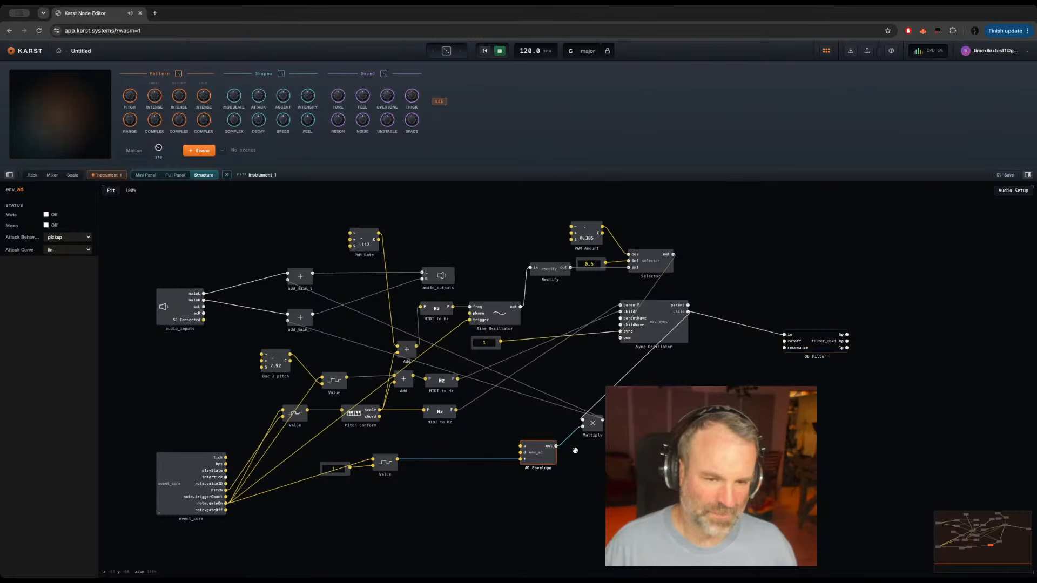
pyautogui.click(615, 456)
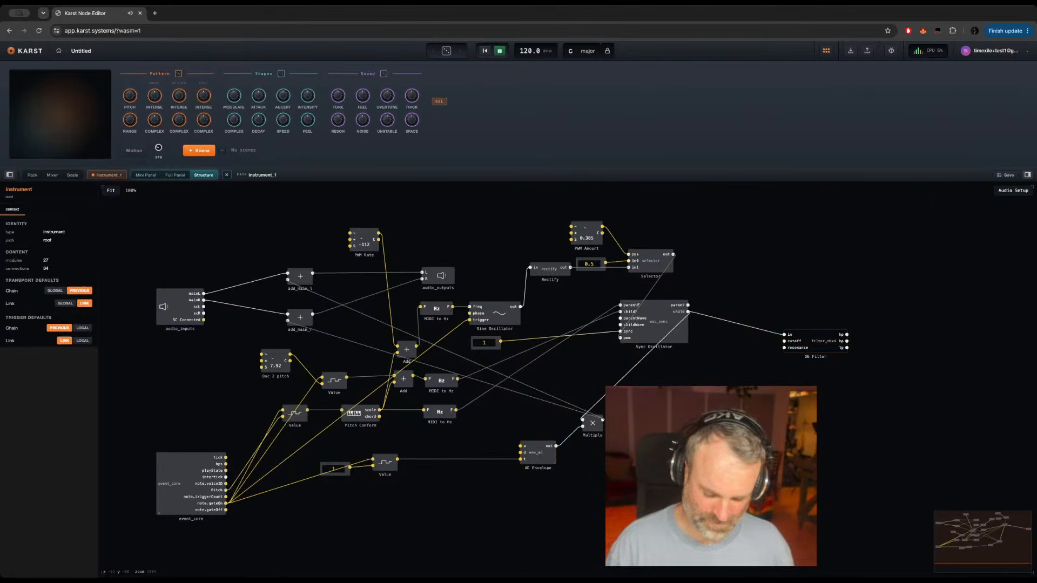
pyautogui.press('Return')
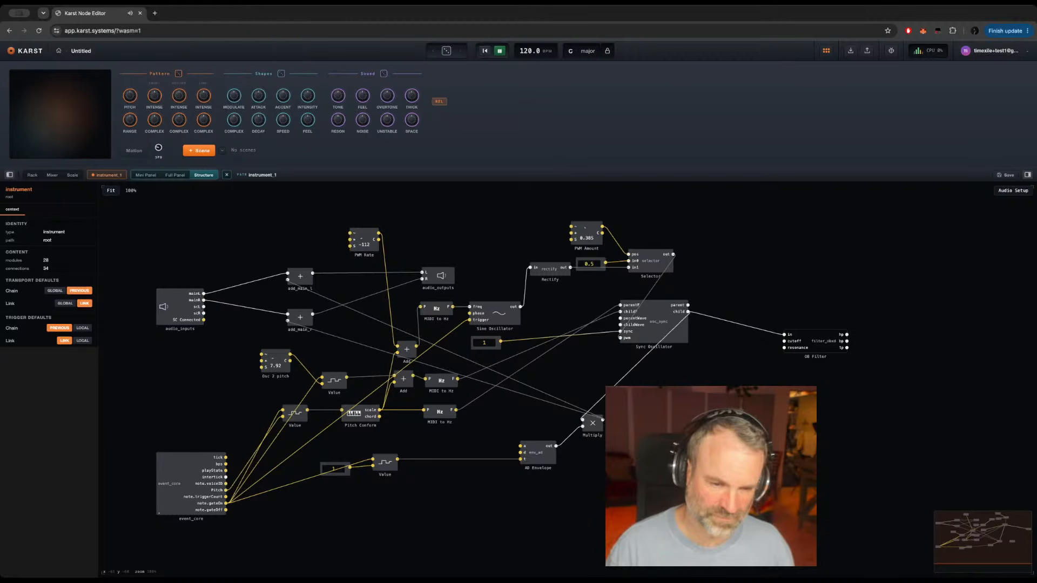
pyautogui.click(684, 427)
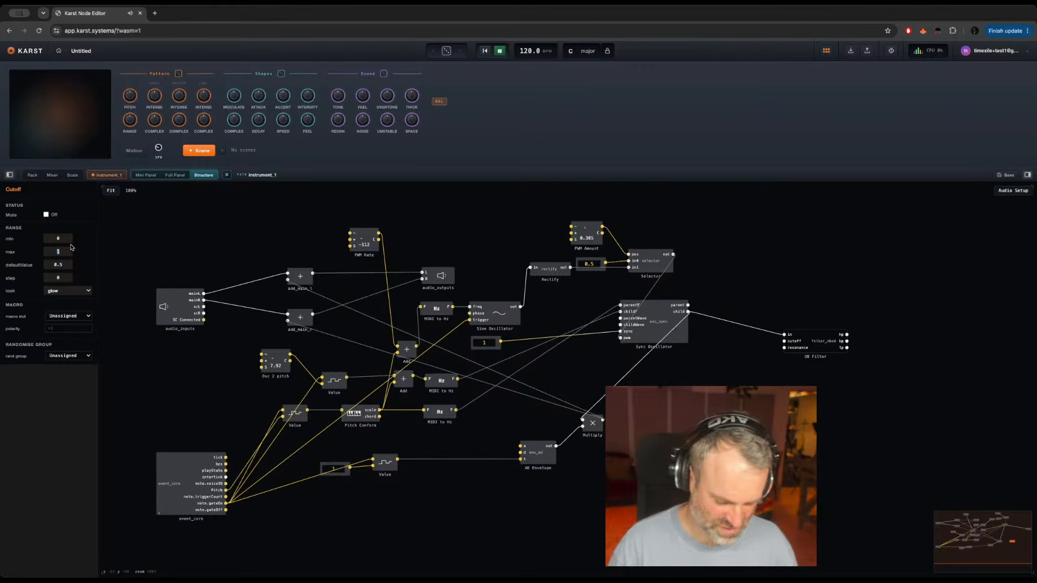
pyautogui.write('60')
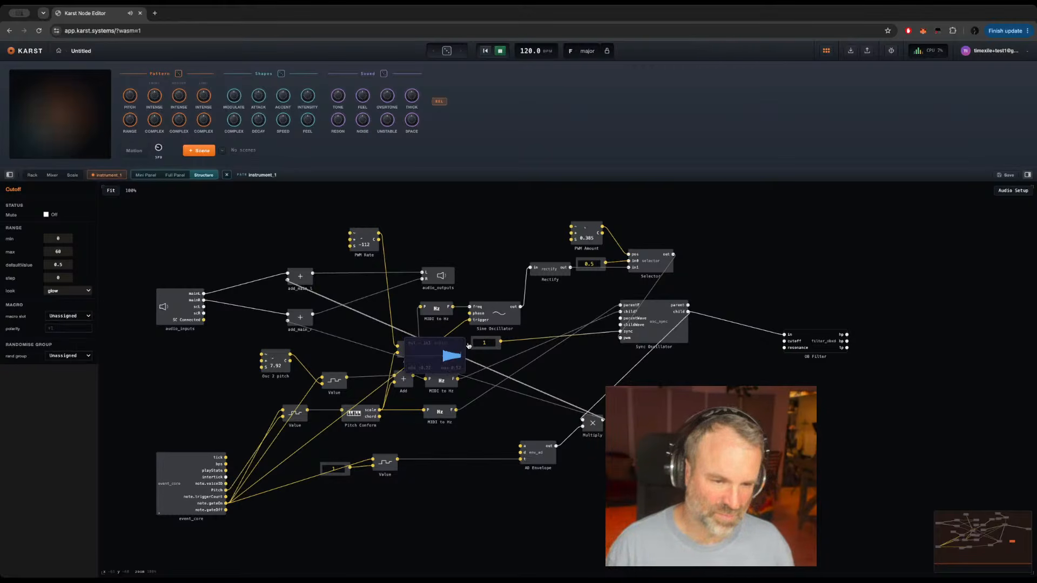
# Step: Add another Add module above the AD Envelope and feed it Pitch Conform's scale output and the Cutoff knob
pyautogui.doubleClick(516, 417)
pyautogui.click(467, 475)
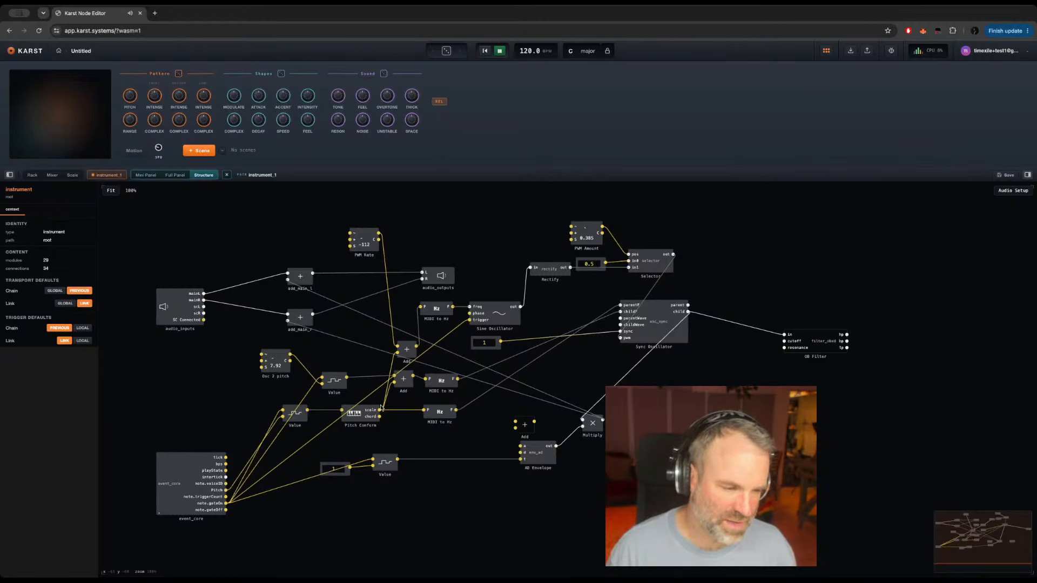
pyautogui.moveTo(379, 411); pyautogui.dragTo(516, 422)
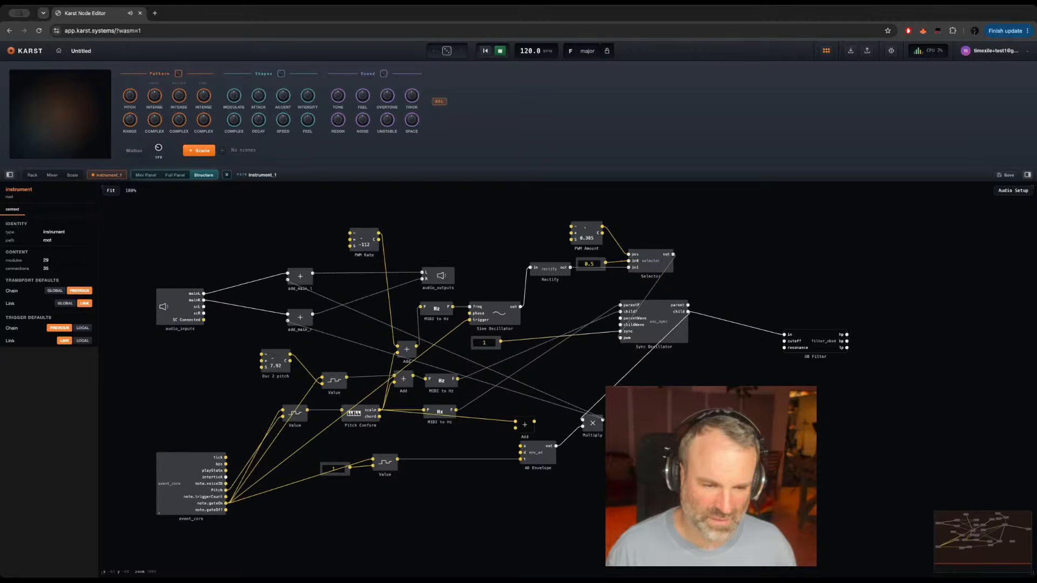
# Step: Move the new Add module beside the Cutoff knob and paste another module next to it, wiring the Add's output into that module
pyautogui.moveTo(700, 420); pyautogui.dragTo(701, 399)
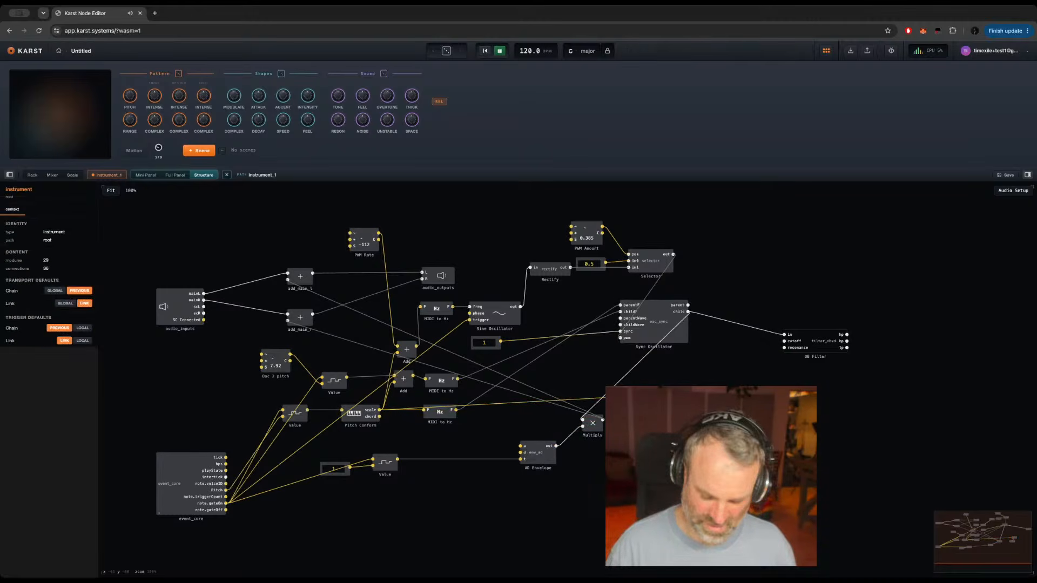
pyautogui.press('super+v')
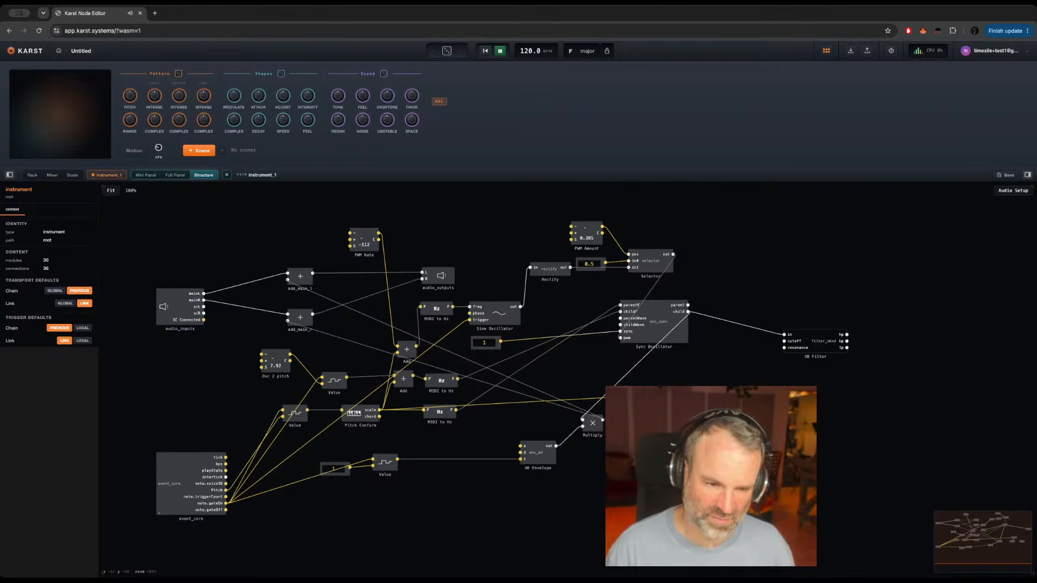
pyautogui.moveTo(711, 394); pyautogui.dragTo(741, 423)
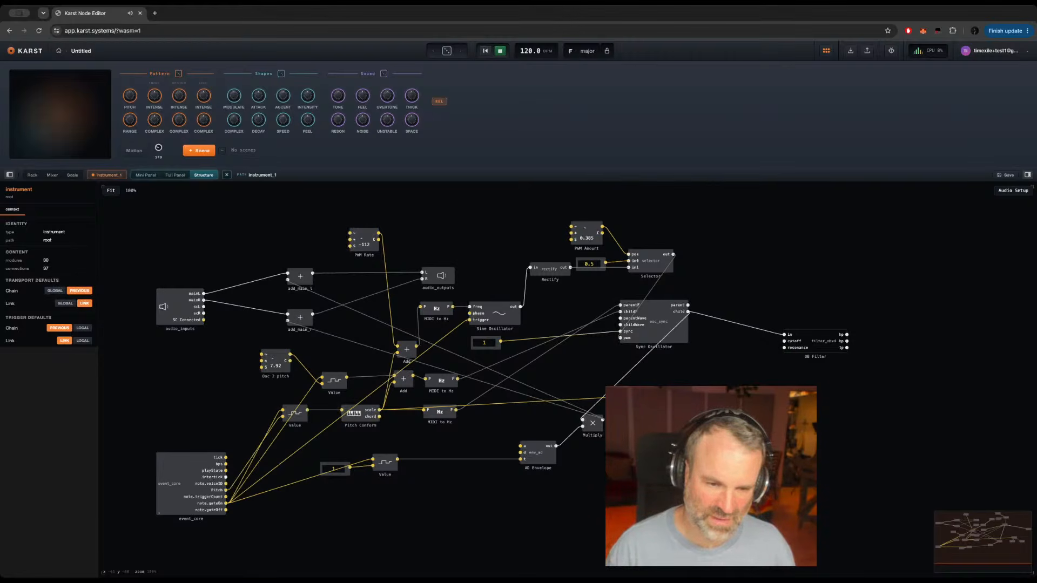
# Step: Place an Add module below the OB Filter and feed its lower input from the pasted module
pyautogui.rightClick(823, 390)
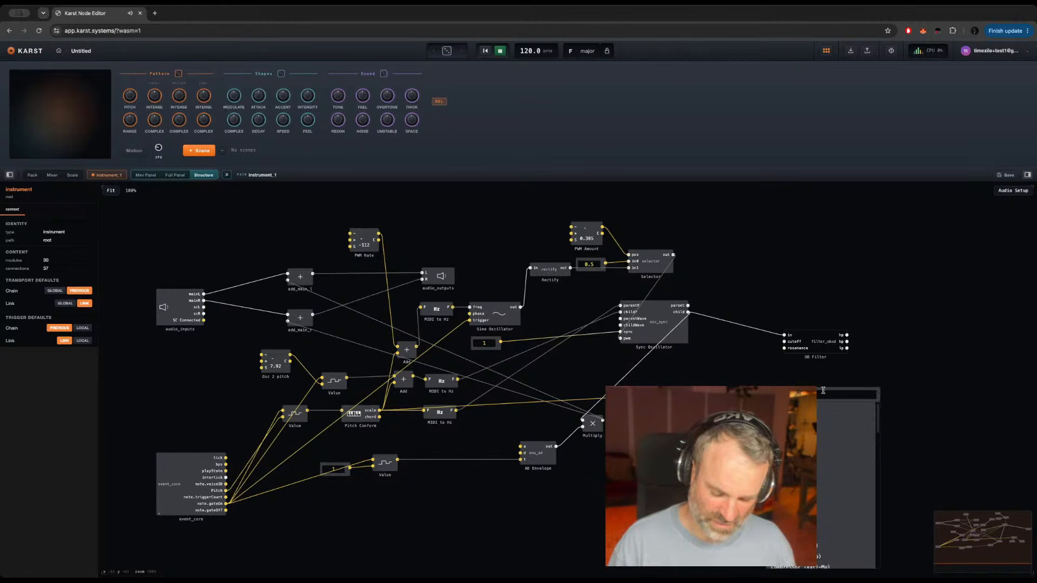
pyautogui.write('add')
pyautogui.press('Return')
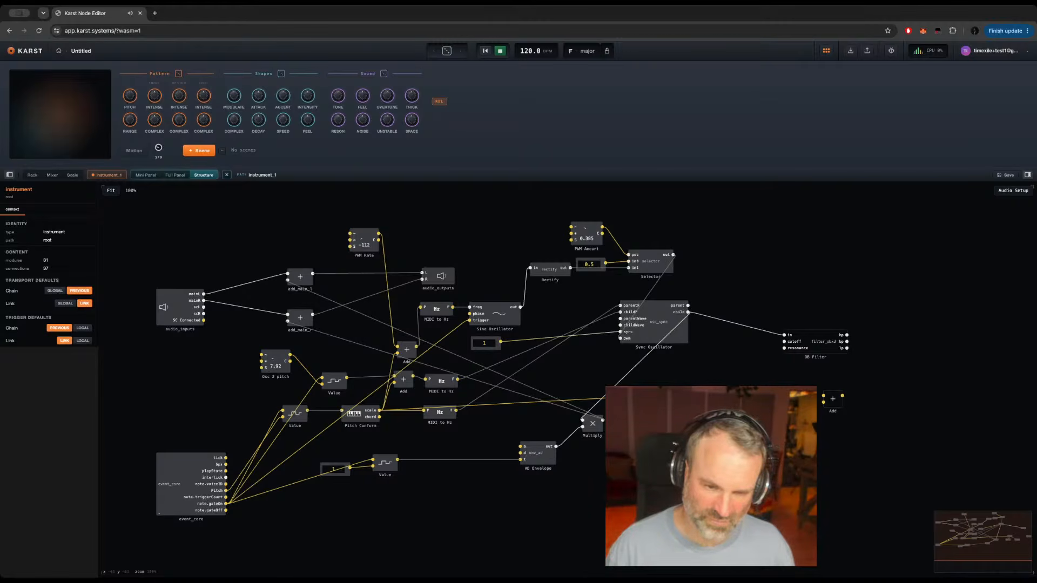
pyautogui.moveTo(768, 425); pyautogui.dragTo(824, 403)
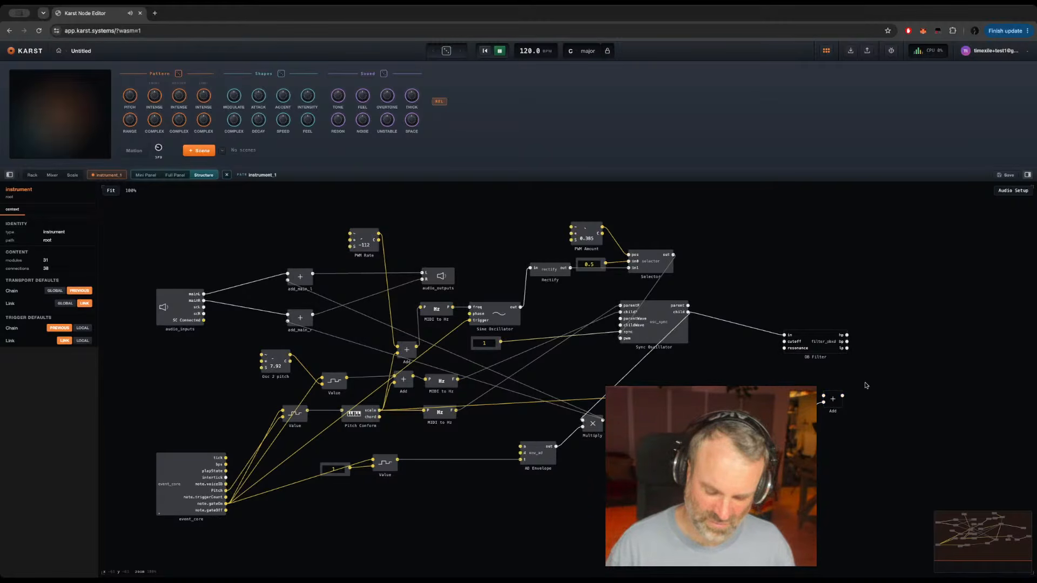
# Step: Add a MIDI to Hz module after the Add below the OB Filter and route it to the filter's cutoff input
pyautogui.doubleClick(865, 384)
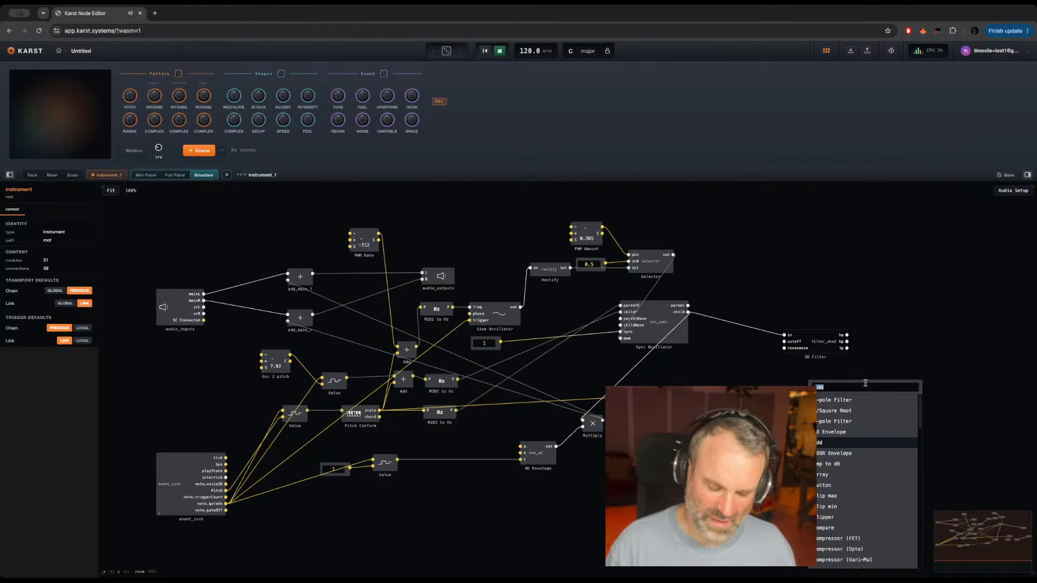
pyautogui.write('midi')
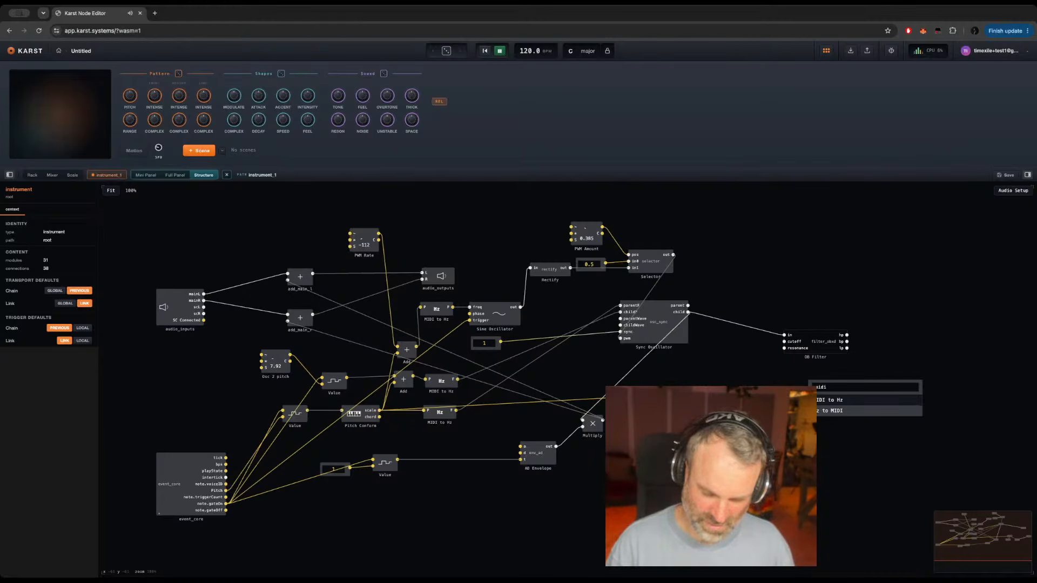
pyautogui.press('Return')
pyautogui.moveTo(845, 395); pyautogui.dragTo(787, 342)
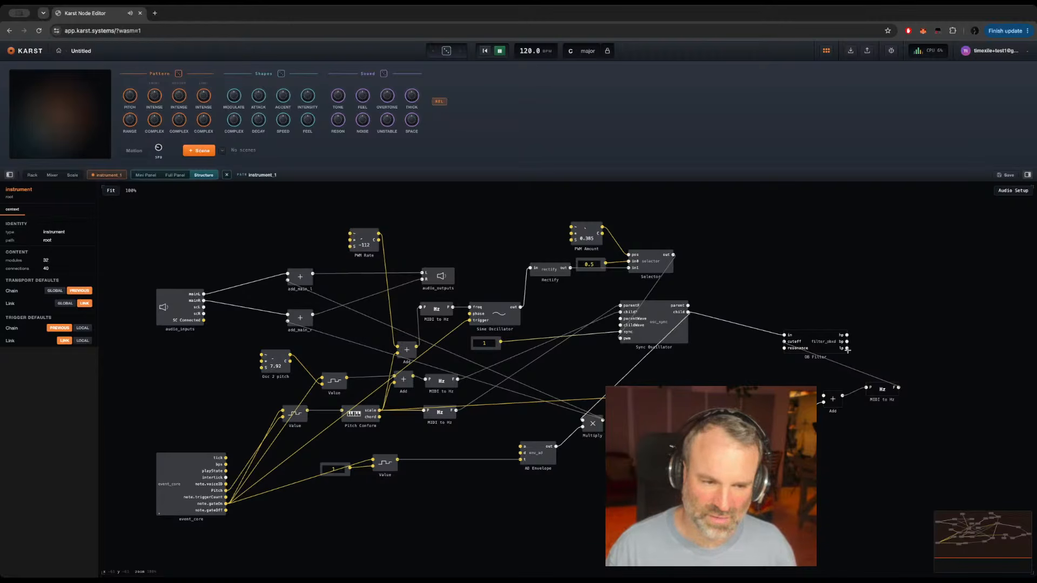
# Step: Connect the OB Filter's lp output to the Multiply module's upper input in place of the direct oscillator feed
pyautogui.moveTo(847, 348); pyautogui.dragTo(582, 420)
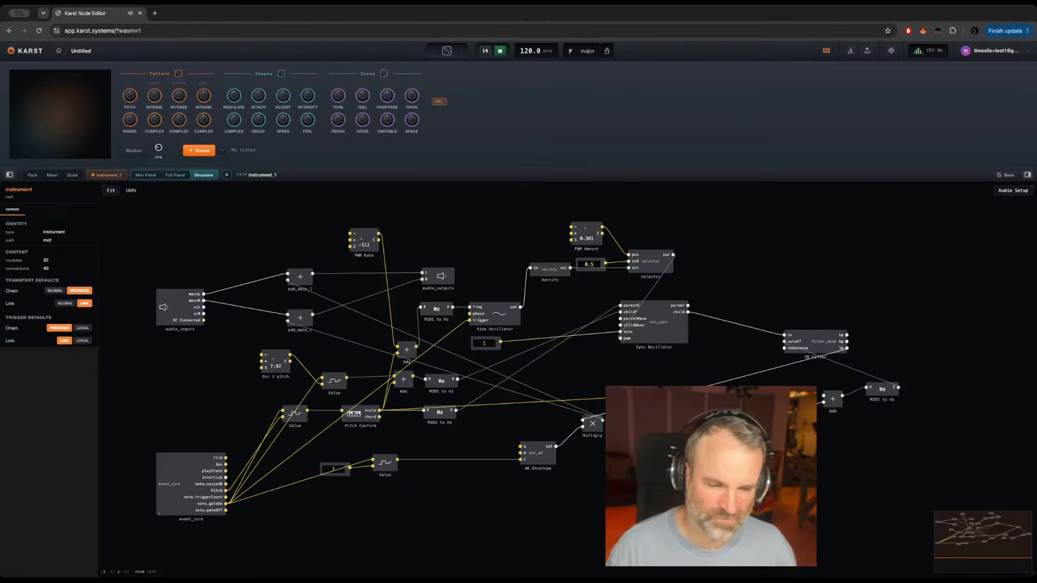
pyautogui.click(695, 422)
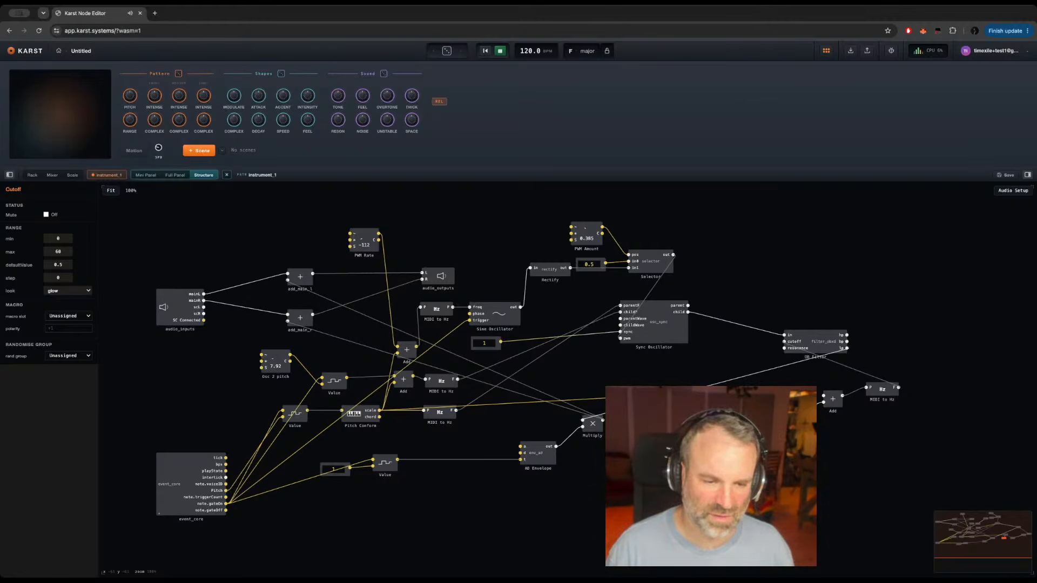
pyautogui.press('Escape')
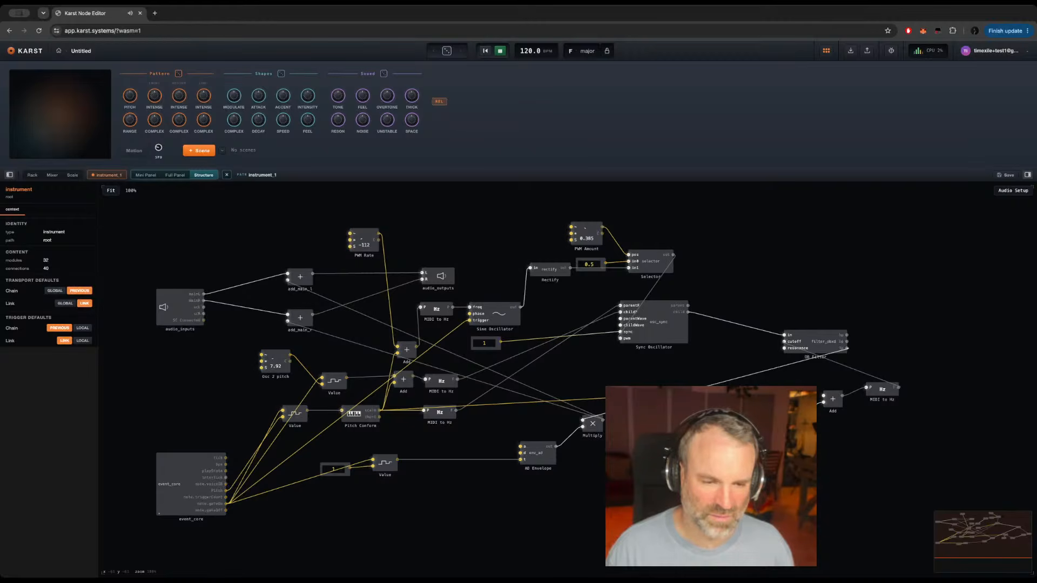
# Step: Set the input count of the Add module below the OB Filter to 3
pyautogui.click(778, 402)
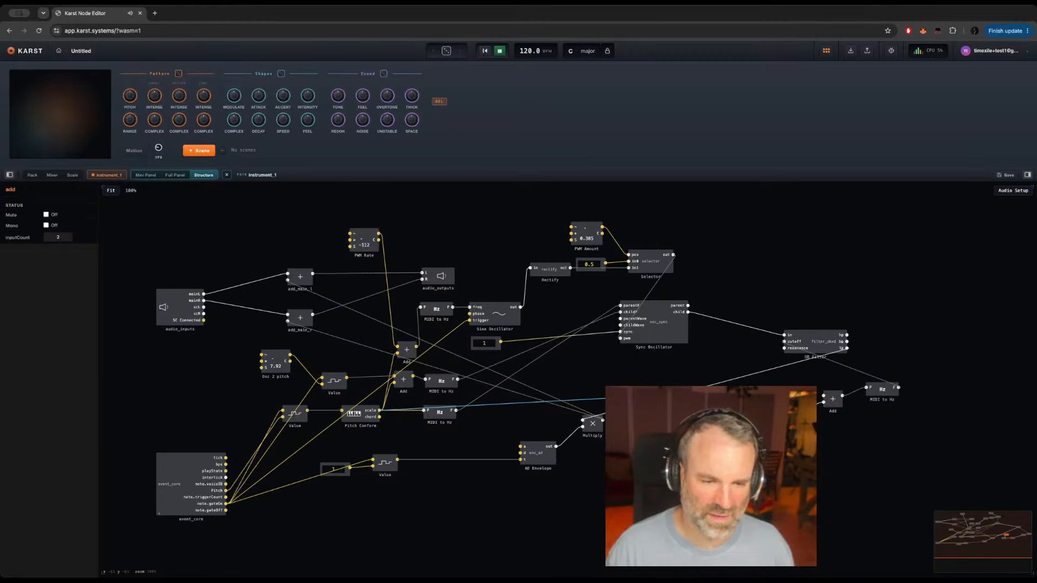
pyautogui.rightClick(777, 417)
pyautogui.click(829, 439)
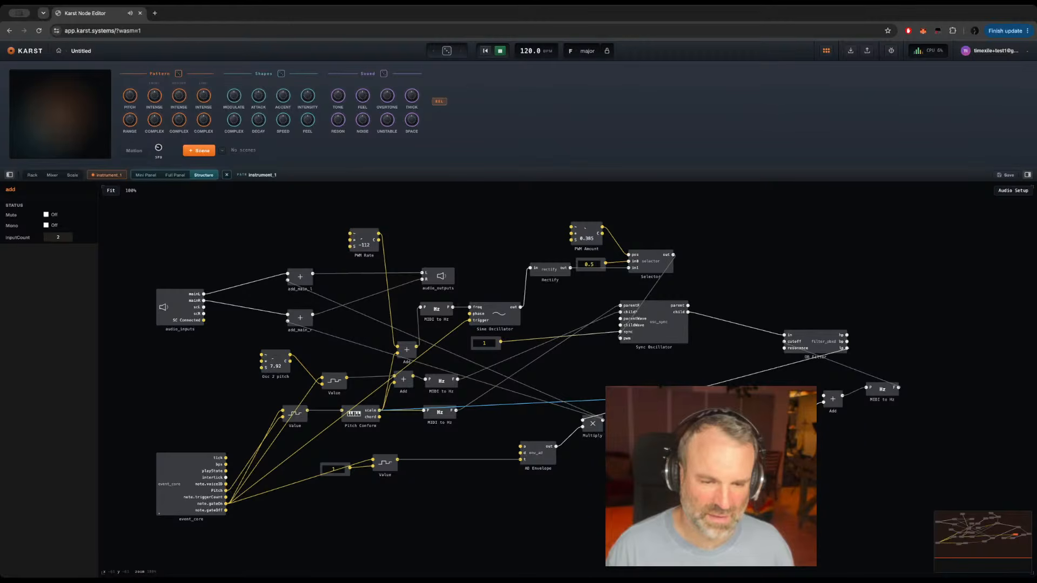
pyautogui.click(832, 402)
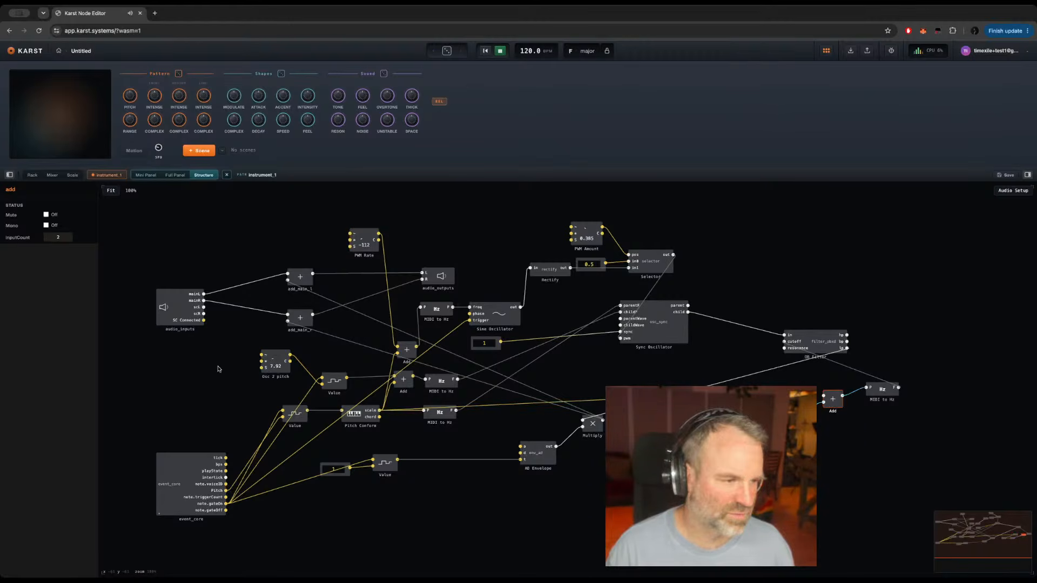
pyautogui.doubleClick(58, 238)
pyautogui.write('3')
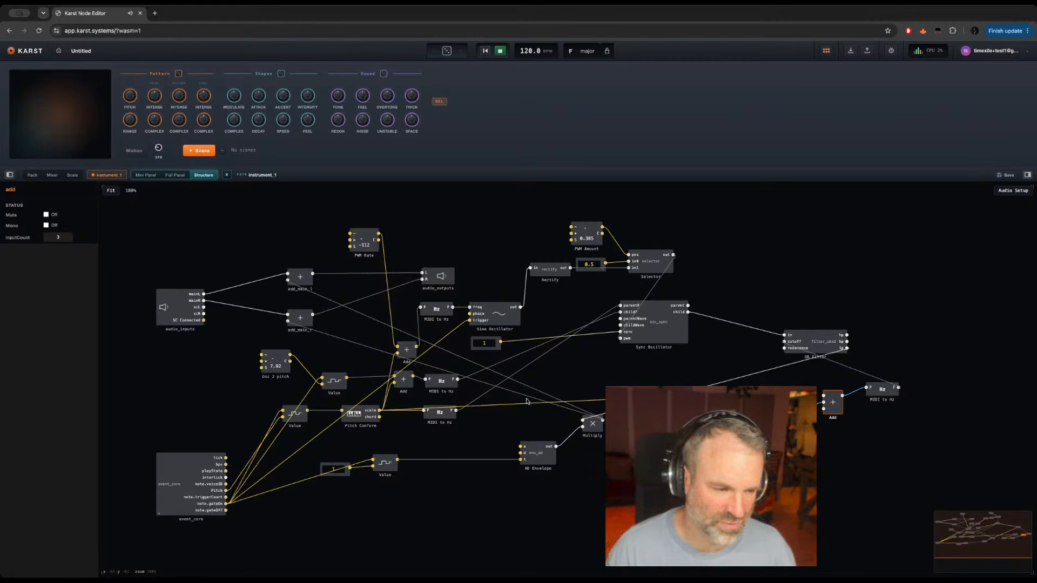
# Step: Connect Pitch Conform's scale output to the three-input Add and delete the redundant Add module near the Cutoff knob
pyautogui.moveTo(387, 410); pyautogui.dragTo(823, 397)
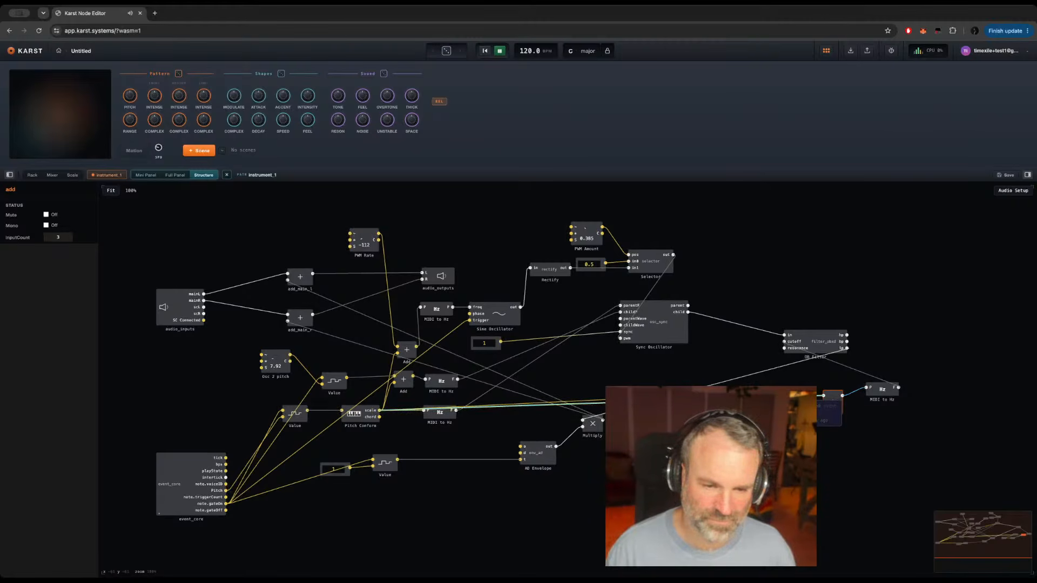
pyautogui.press('Delete')
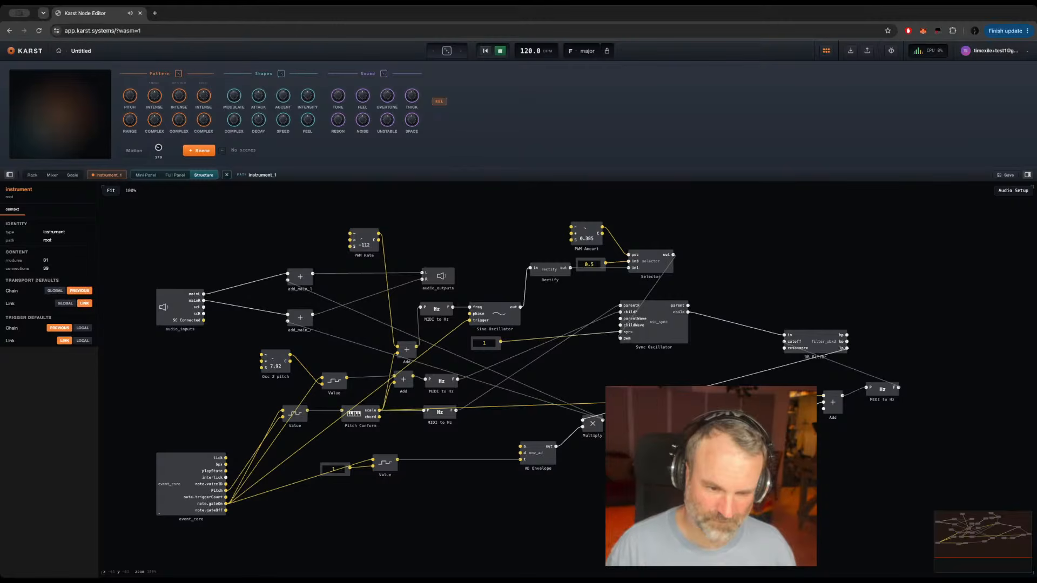
pyautogui.click(696, 427)
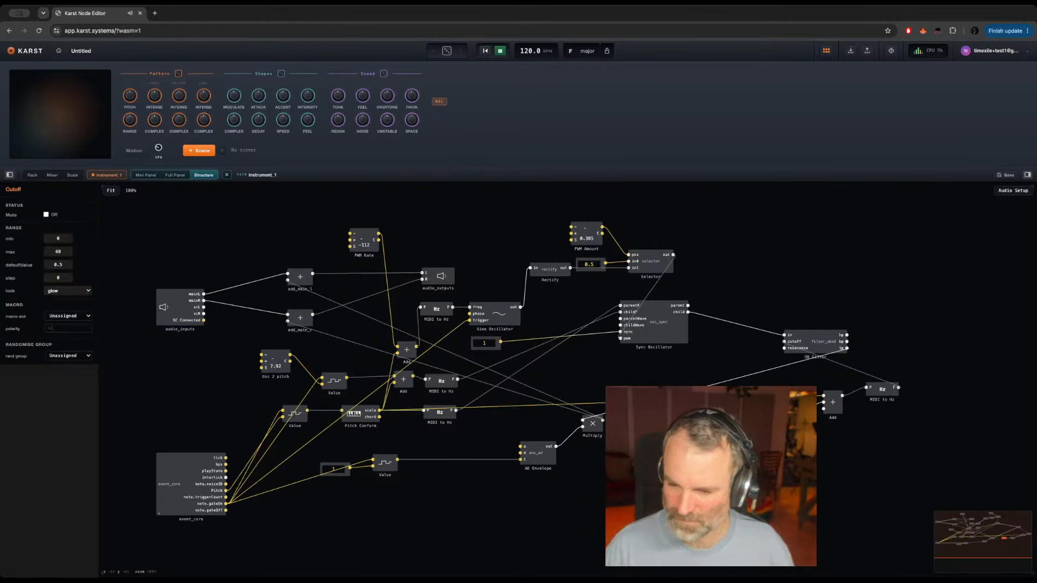
# Step: Shift the AD Envelope slightly left and attach a knob to its a input
pyautogui.click(538, 456)
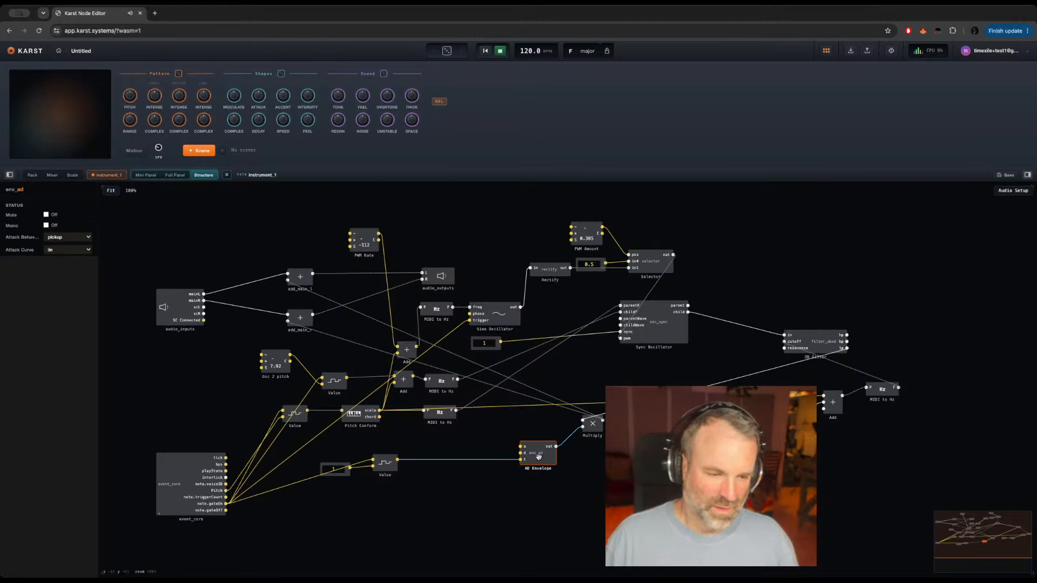
pyautogui.moveTo(538, 457); pyautogui.dragTo(512, 457)
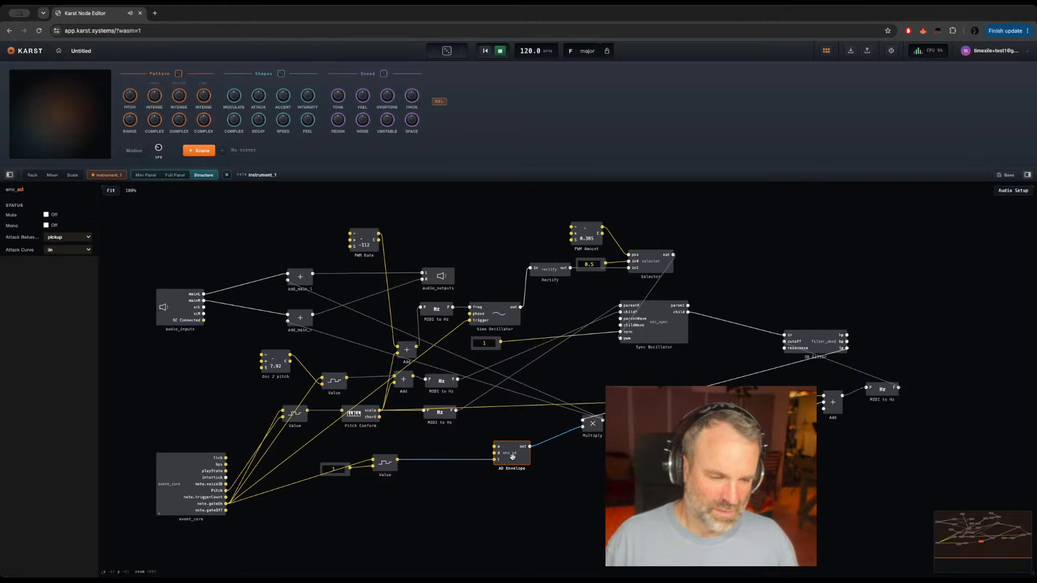
pyautogui.rightClick(493, 446)
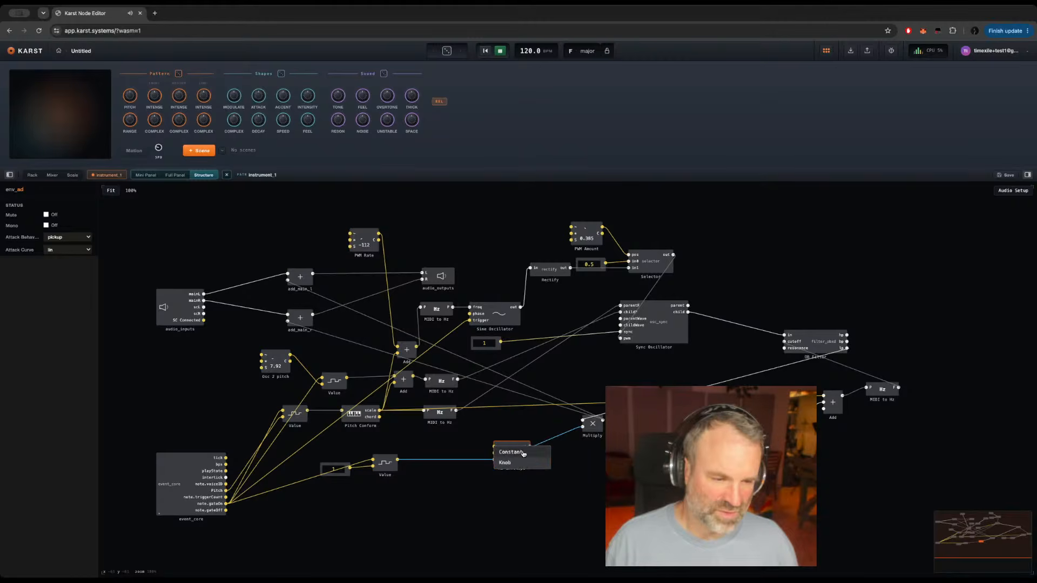
pyautogui.click(511, 461)
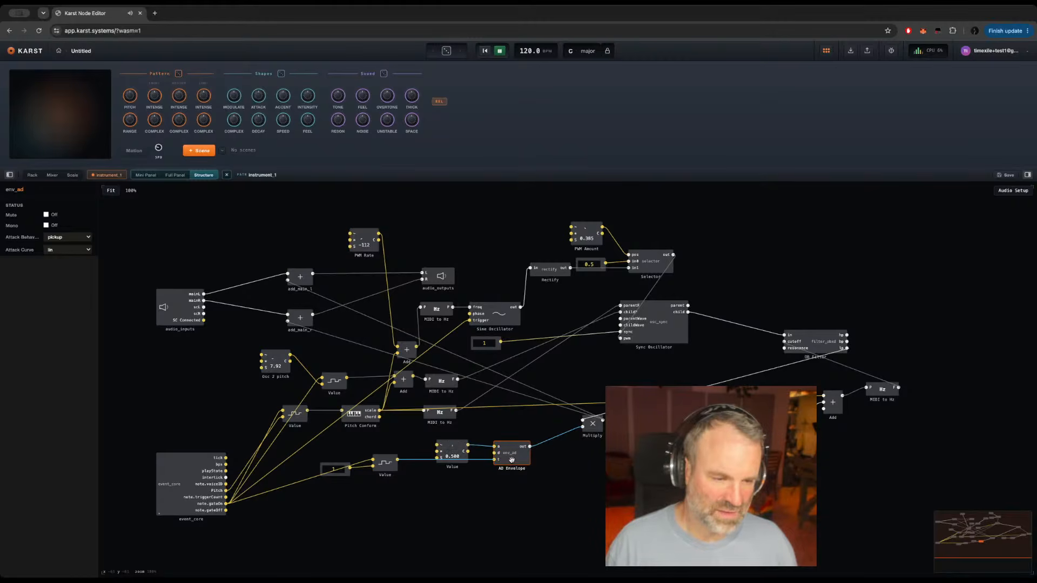
pyautogui.click(461, 459)
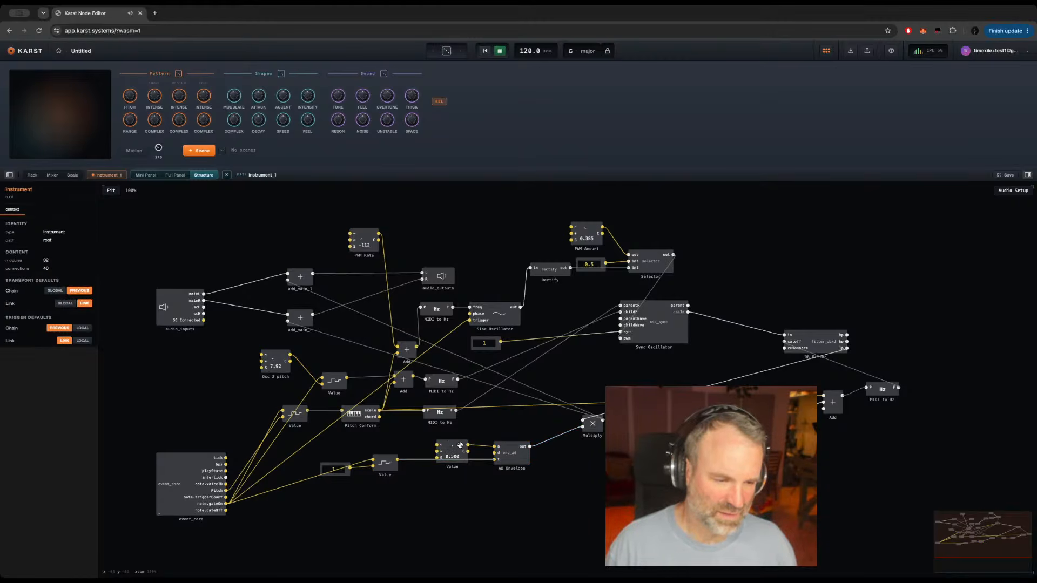
pyautogui.moveTo(458, 439); pyautogui.dragTo(469, 429)
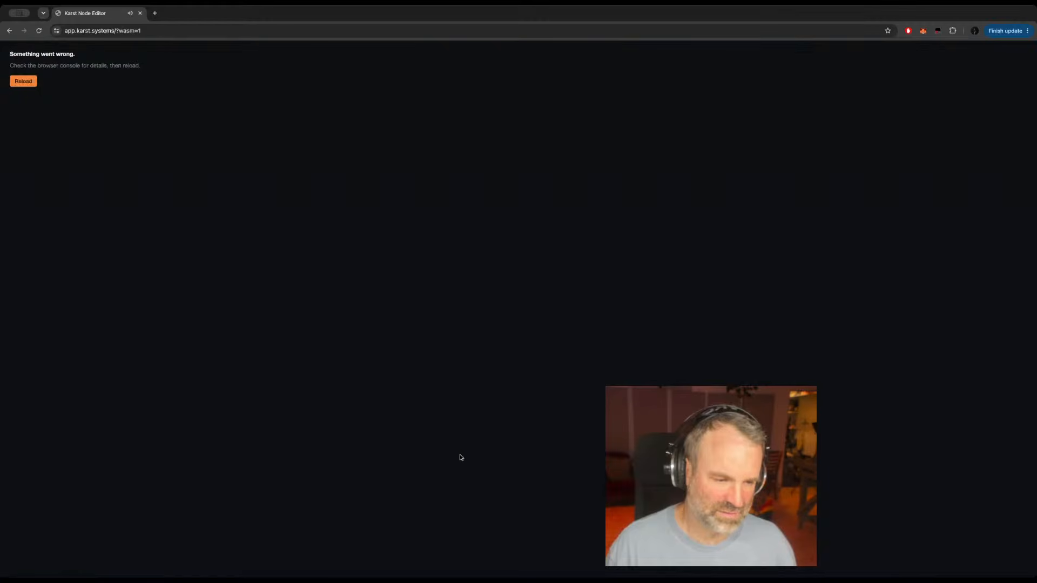
# Step: Reload the project keeping the local version as a copy, and reopen instrument_1's structure with playback running
pyautogui.click(23, 83)
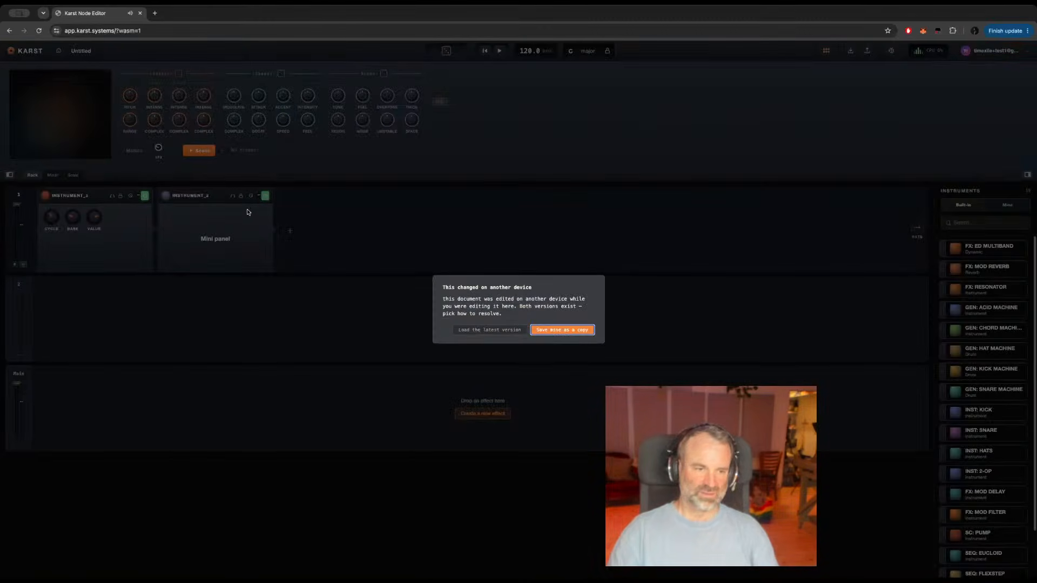
pyautogui.click(557, 331)
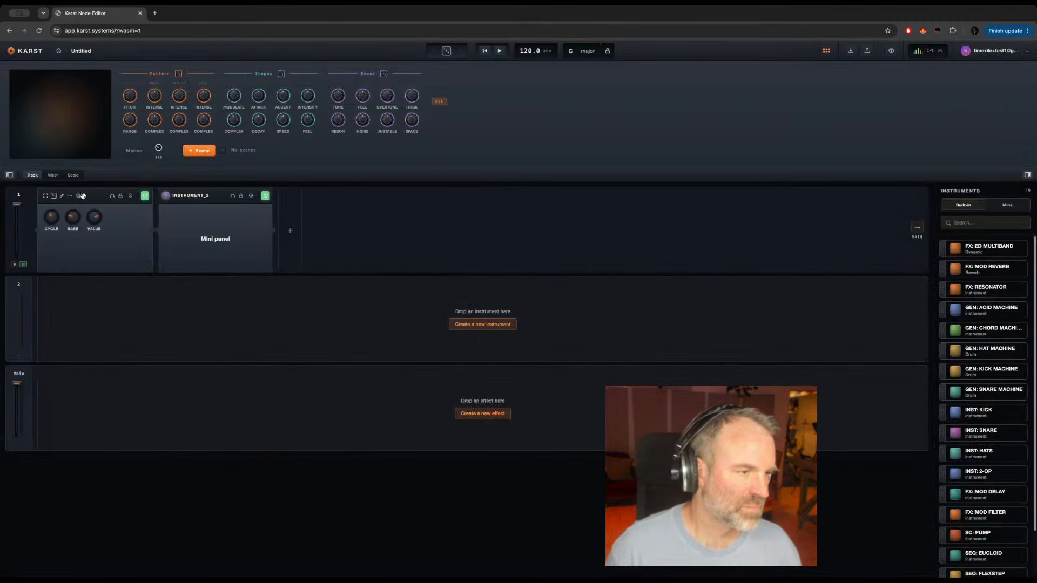
pyautogui.click(62, 196)
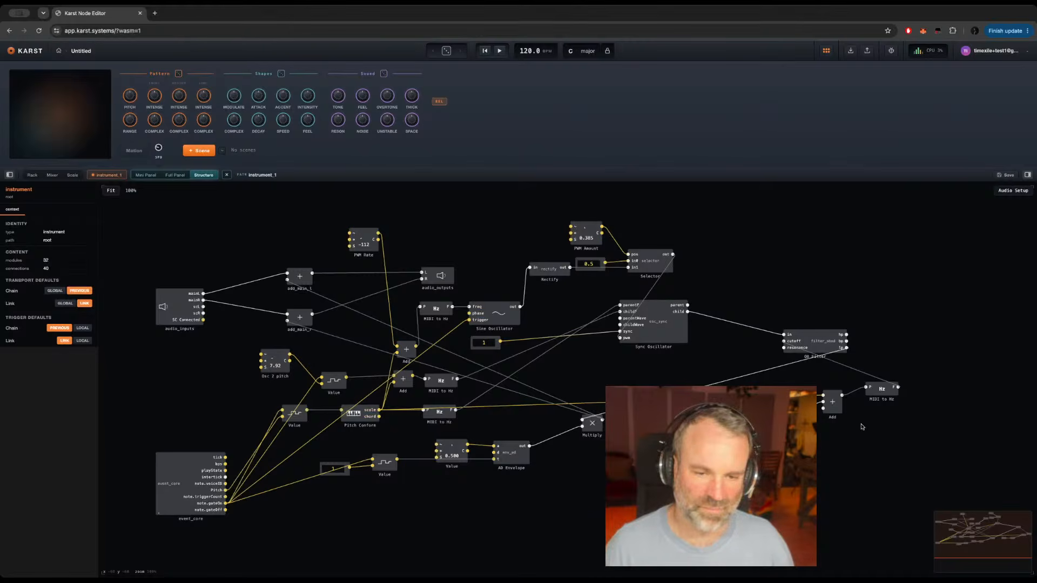
pyautogui.press('space')
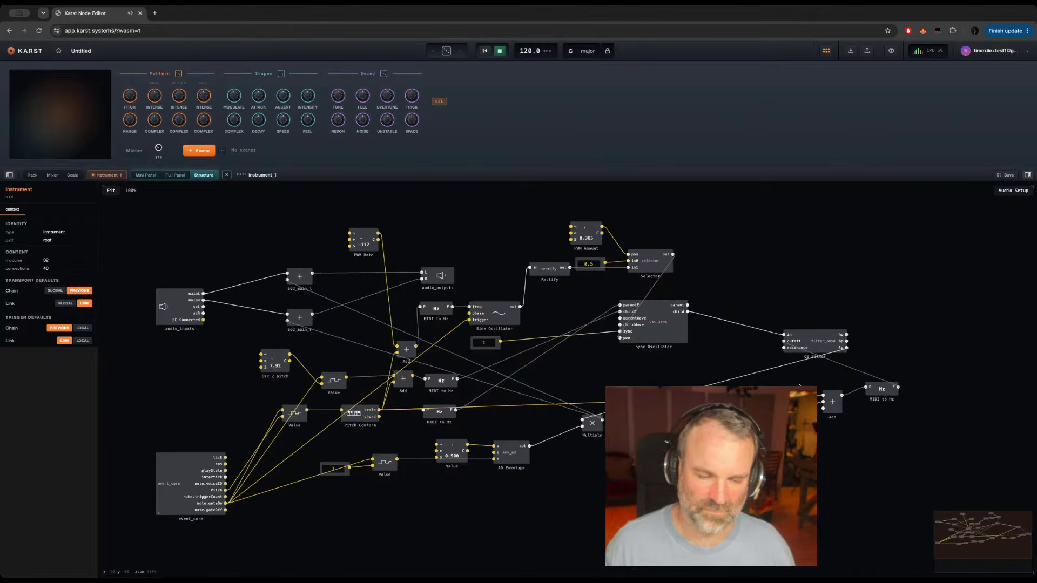
# Step: Rename the knob feeding the AD Envelope's a input to Attack
pyautogui.click(687, 421)
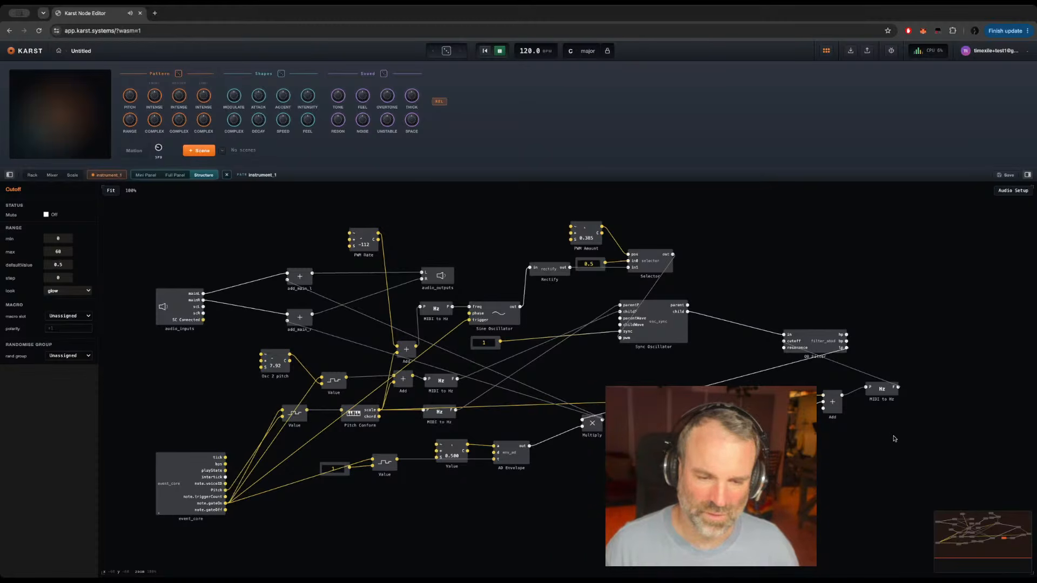
pyautogui.doubleClick(452, 466)
pyautogui.write('Att')
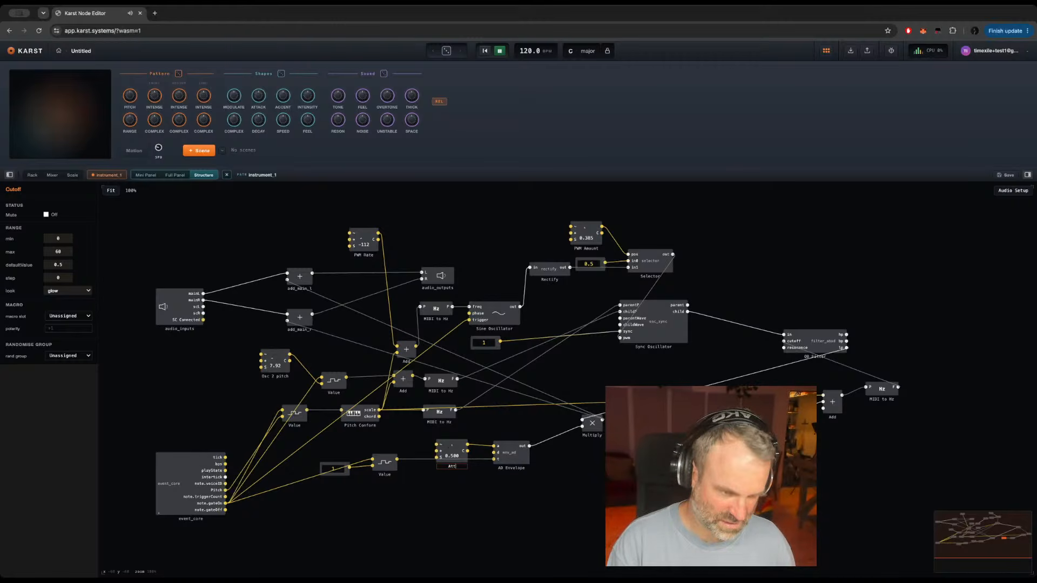
pyautogui.write('ack')
pyautogui.press('Return')
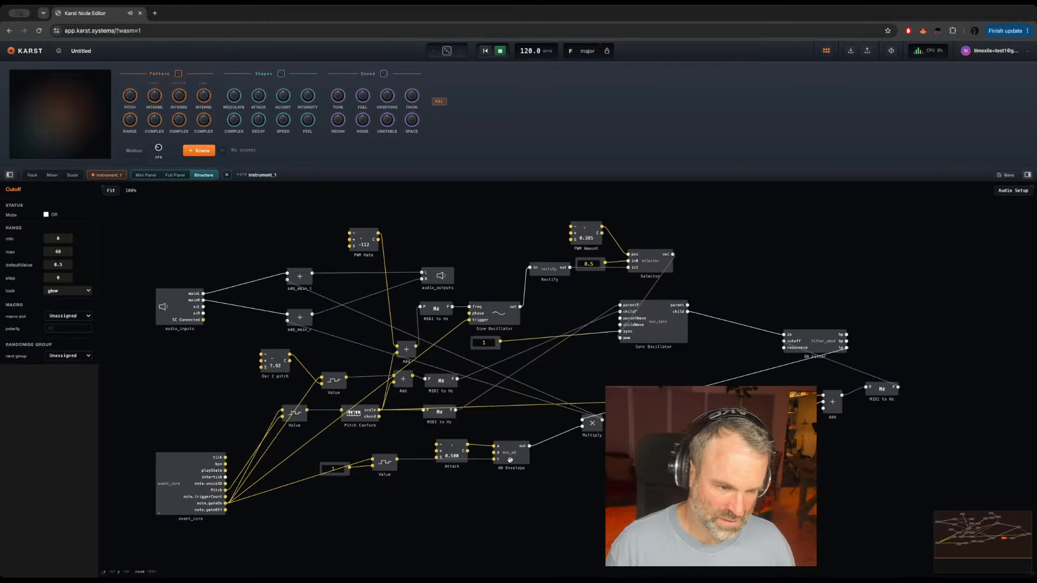
# Step: Attach a knob to the AD Envelope's d input, place it below the Attack knob and name it Decay
pyautogui.rightClick(493, 452)
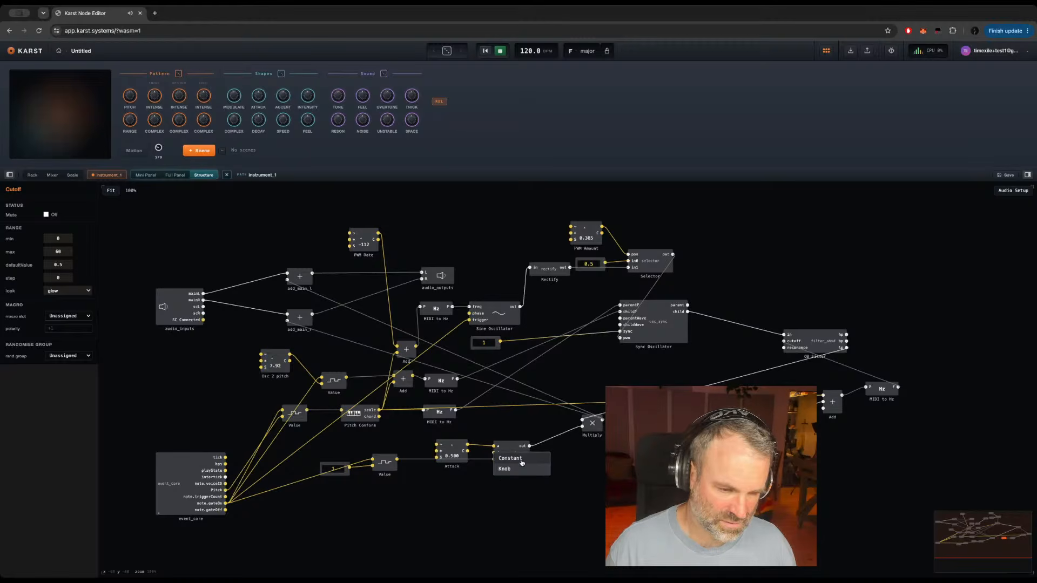
pyautogui.click(507, 469)
pyautogui.click(459, 468)
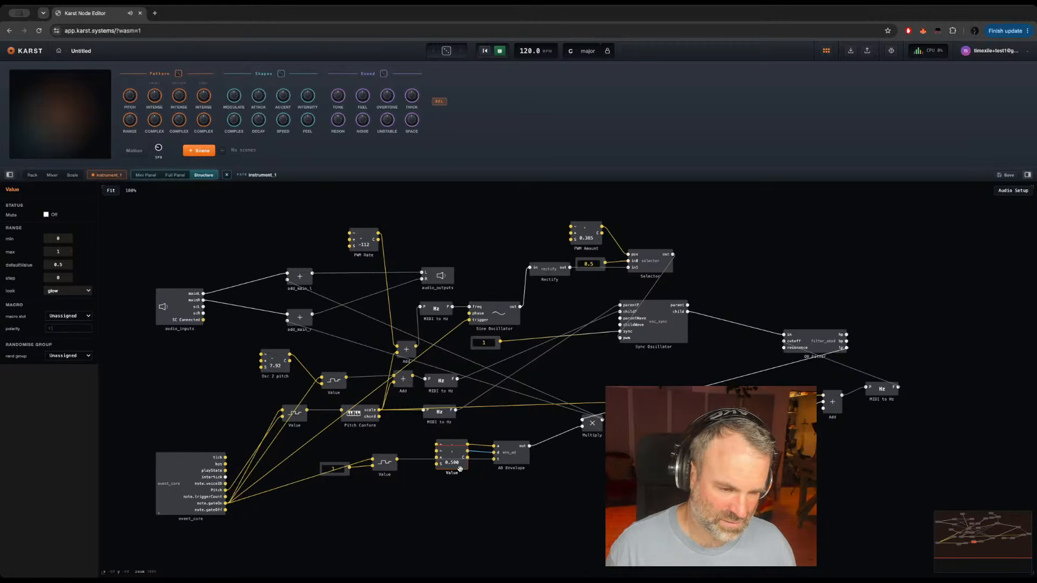
pyautogui.moveTo(452, 474); pyautogui.dragTo(453, 497)
pyautogui.doubleClick(453, 496)
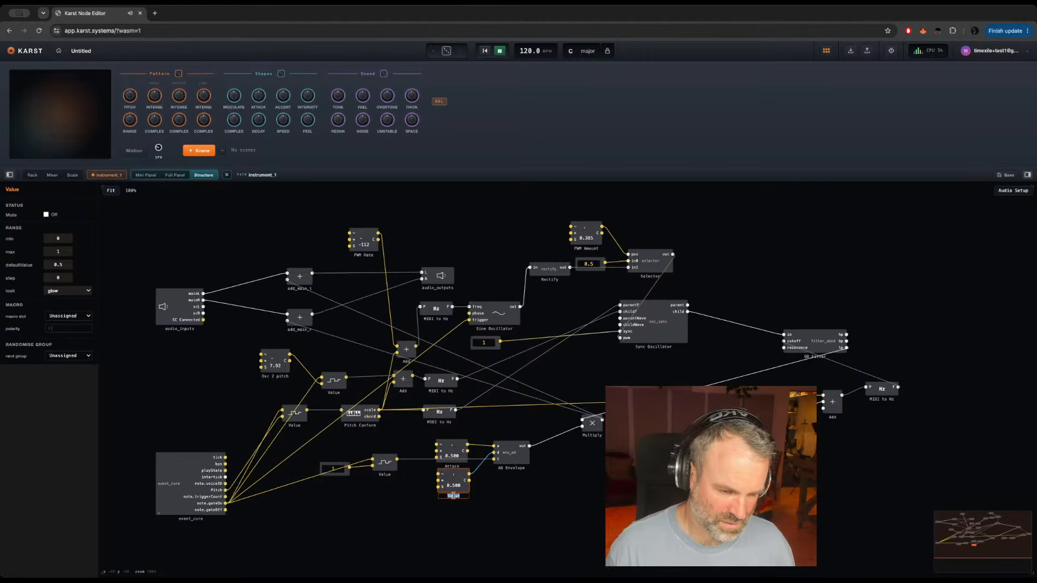
pyautogui.write('Decay')
pyautogui.press('Return')
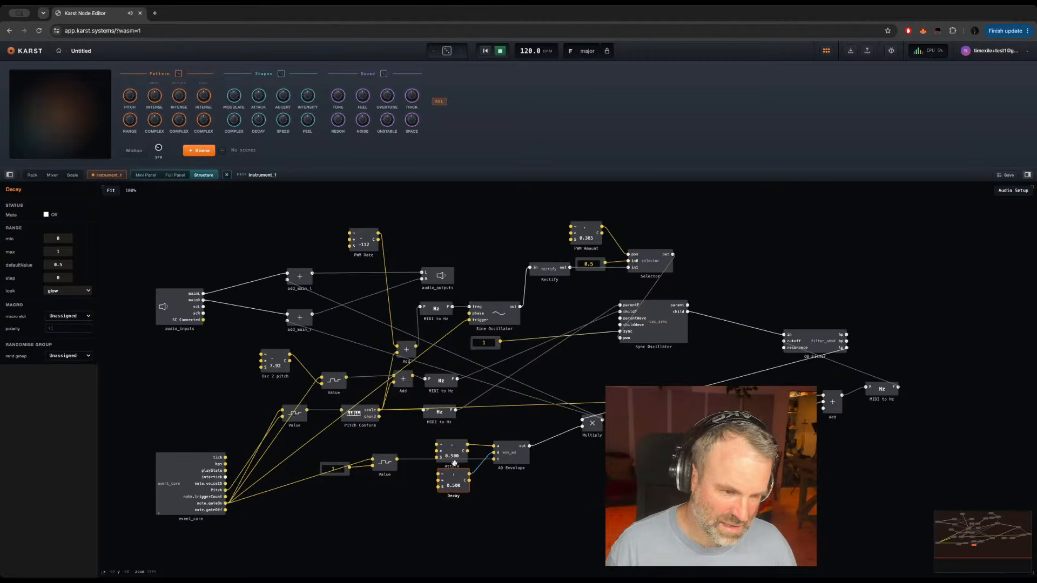
# Step: Set the maximum of the Attack knob to 60 and of the Decay knob to 70
pyautogui.click(455, 451)
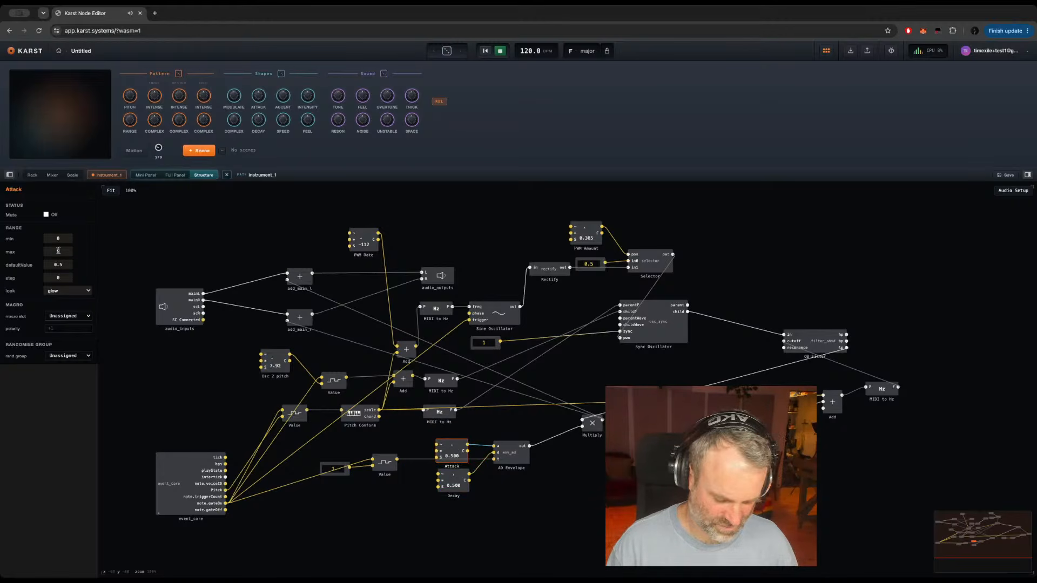
pyautogui.write('60')
pyautogui.press('Return')
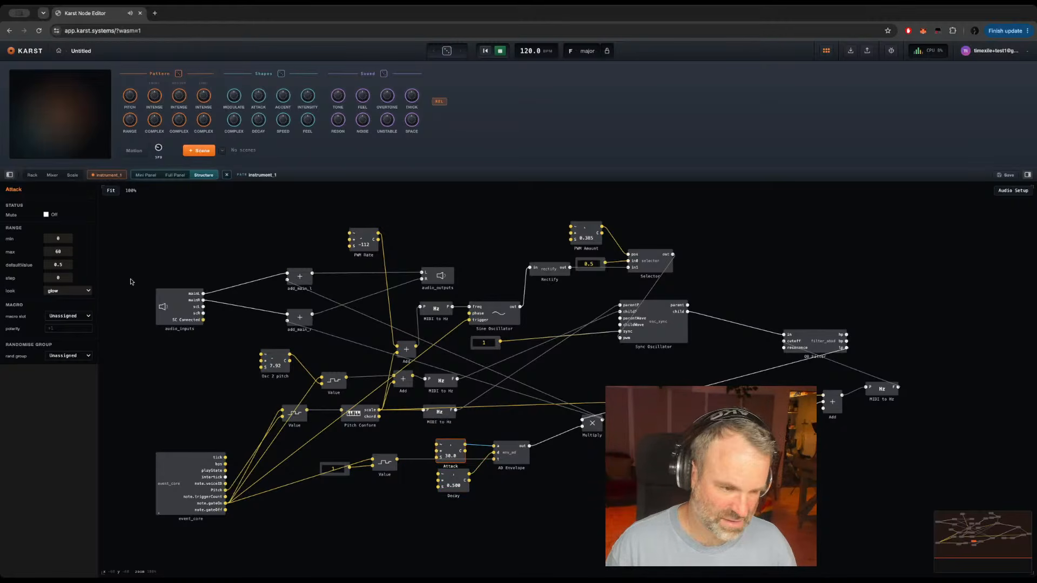
pyautogui.click(459, 488)
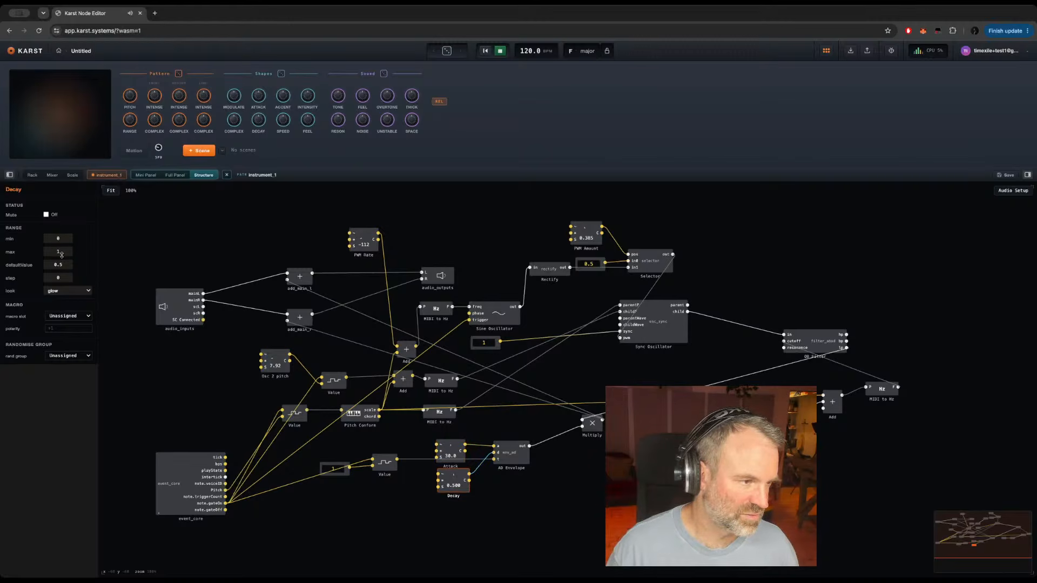
pyautogui.write('70')
pyautogui.press('Return')
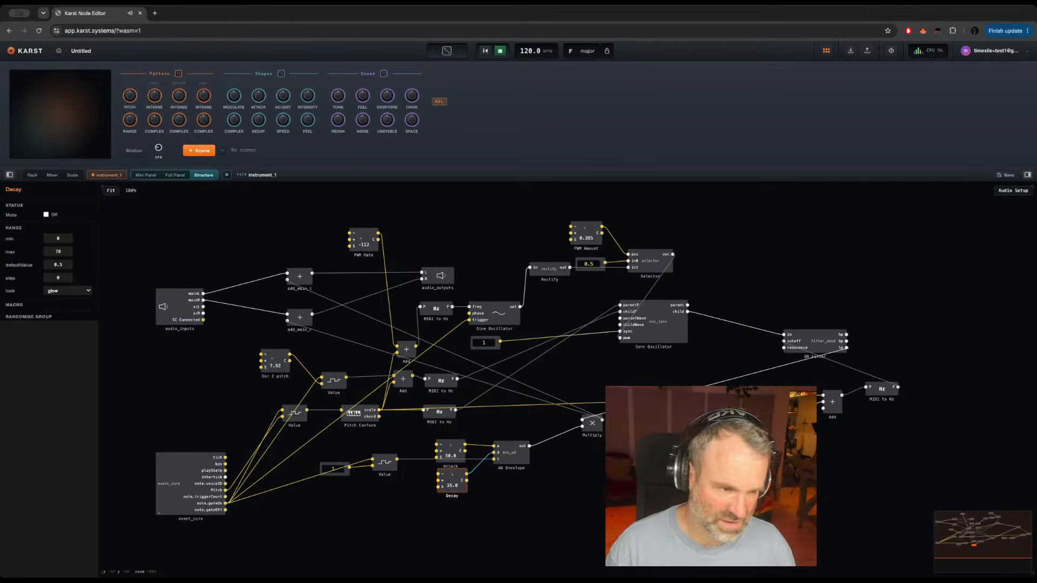
# Step: Turn the Attack knob down to about 0.6 and the Decay knob up to 42, and clear the selection
pyautogui.click(451, 447)
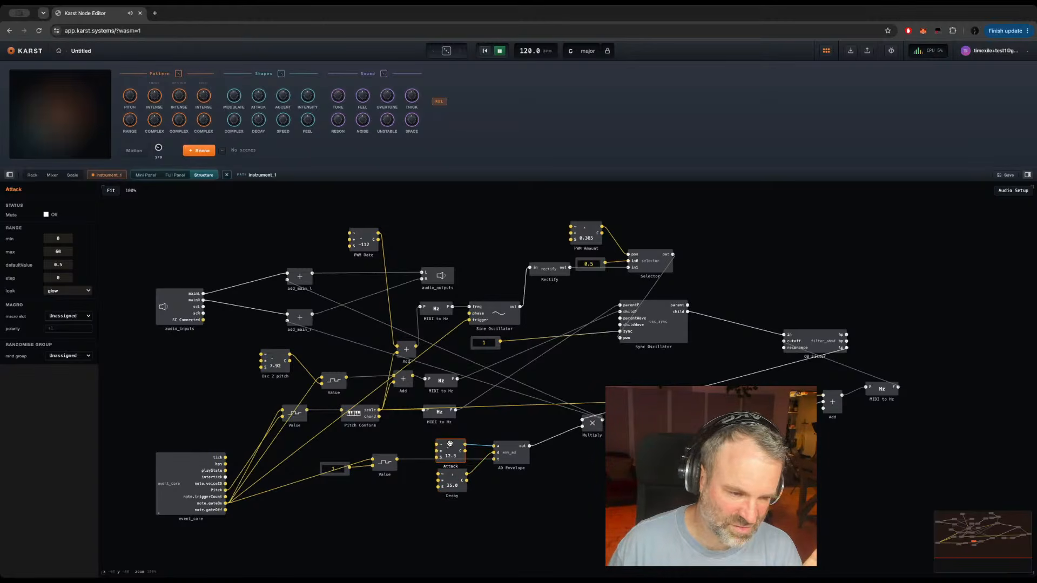
pyautogui.moveTo(450, 444); pyautogui.dragTo(446, 467)
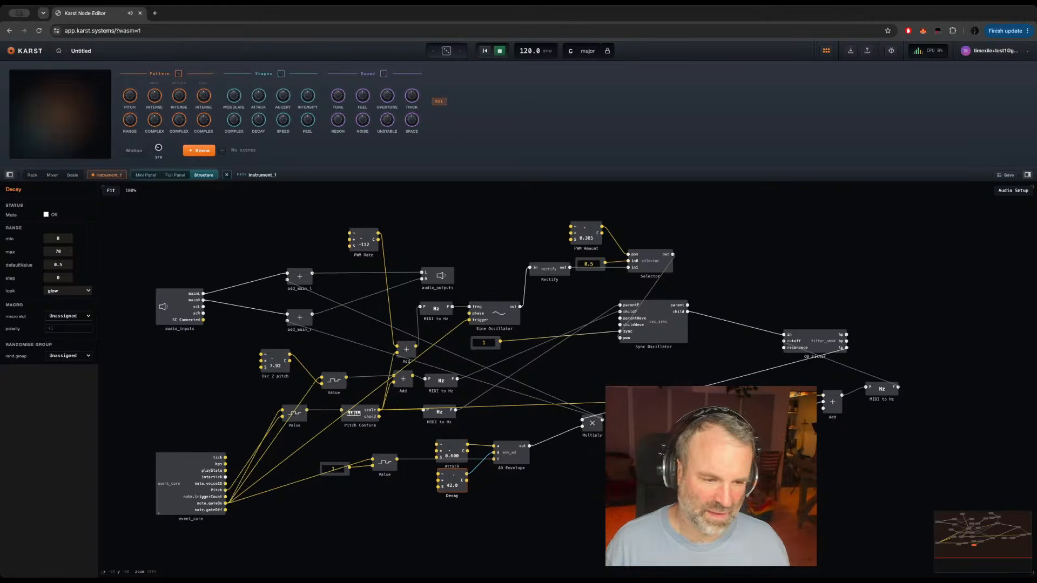
pyautogui.press('Escape')
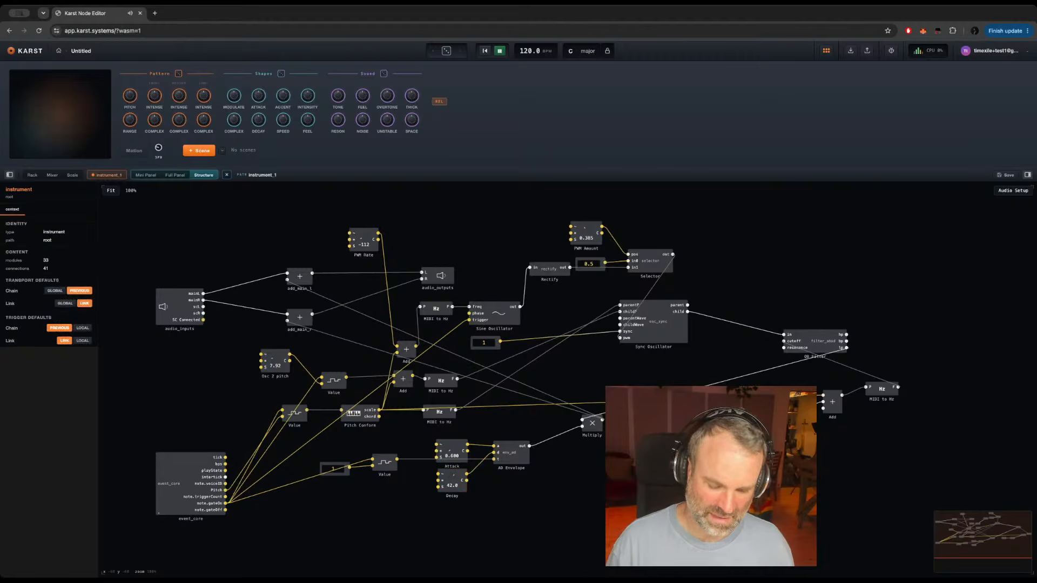
# Step: Add a Multiply module and open the module search in the empty area below the AD Envelope
pyautogui.press('super+v')
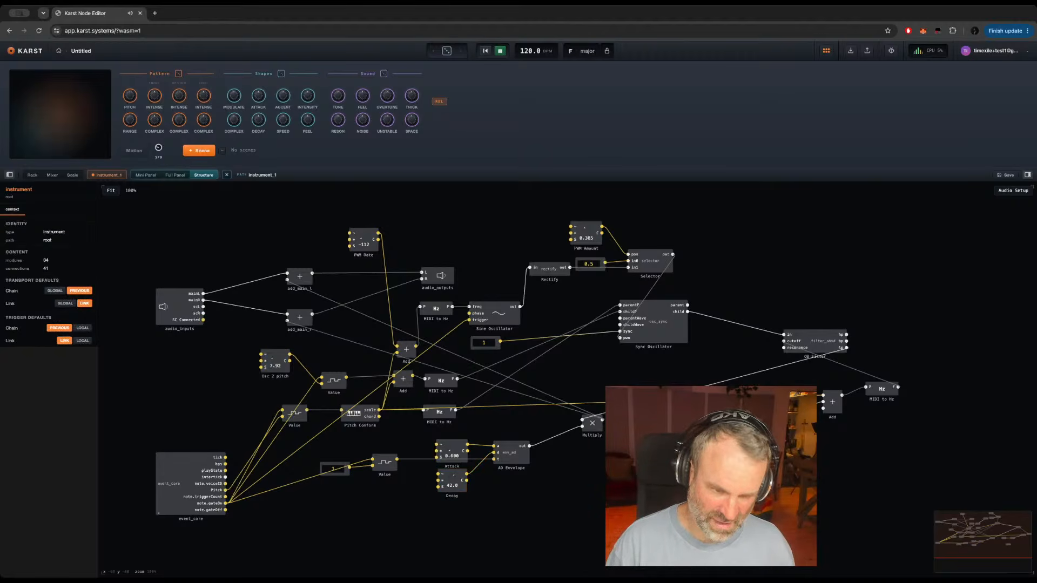
pyautogui.doubleClick(554, 496)
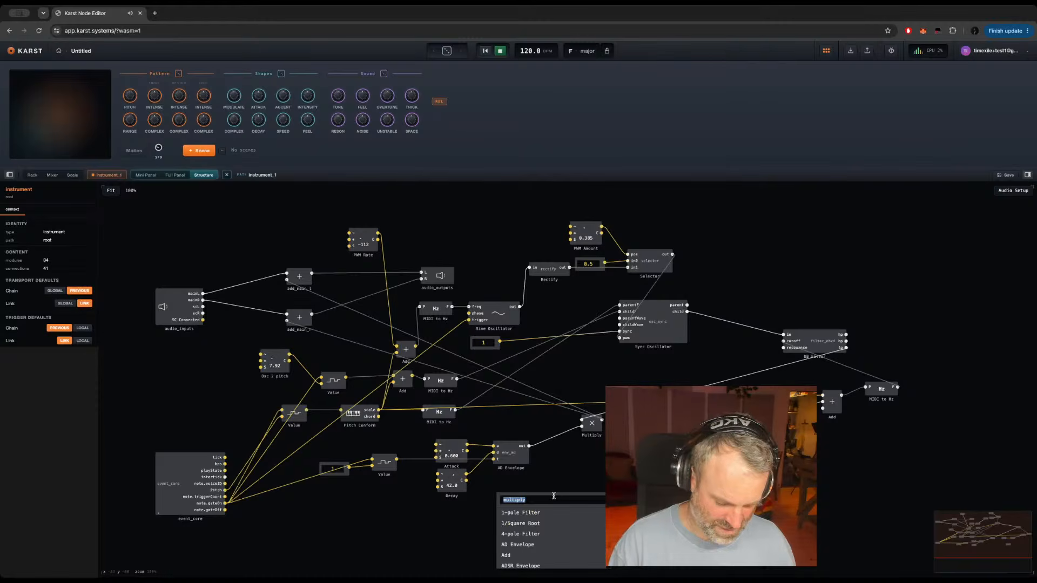
pyautogui.write('env')
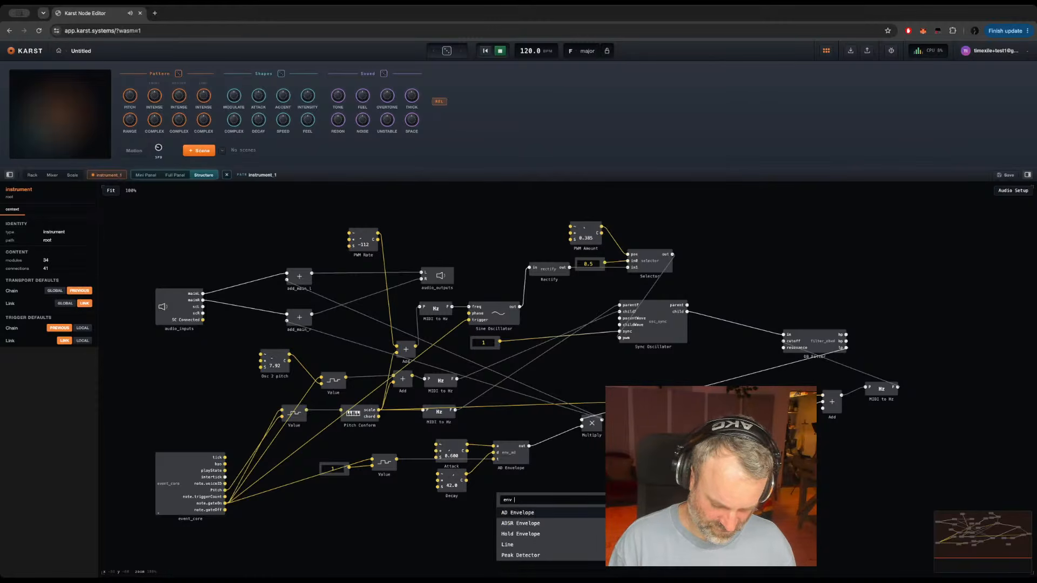
pyautogui.write(' > filter')
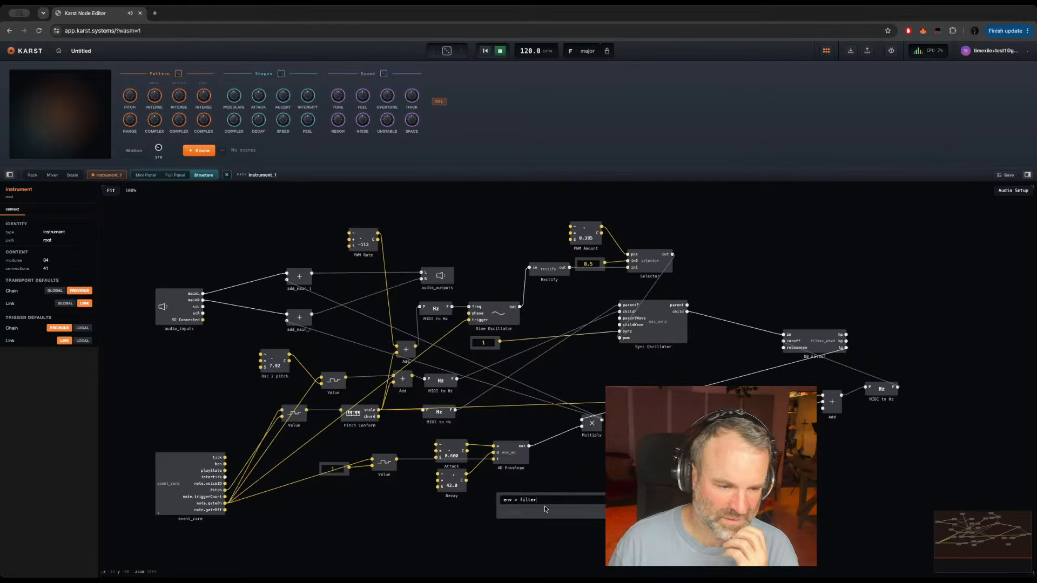
pyautogui.press('BackSpace')
pyautogui.press('BackSpace')
pyautogui.press('BackSpace')
pyautogui.press('BackSpace')
pyautogui.press('BackSpace')
pyautogui.press('BackSpace')
pyautogui.press('BackSpace')
pyautogui.press('BackSpace')
pyautogui.press('BackSpace')
pyautogui.press('BackSpace')
pyautogui.press('BackSpace')
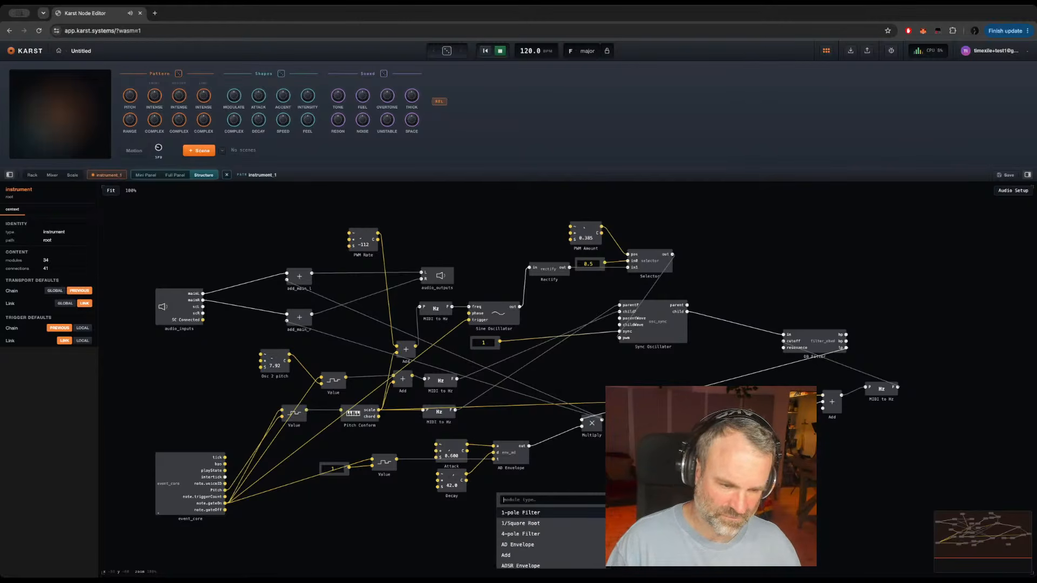
# Step: Add a Knob module below the AD Envelope, name it Env > Filter and set its maximum to 60
pyautogui.write('knon')
pyautogui.press('BackSpace')
pyautogui.press('BackSpace')
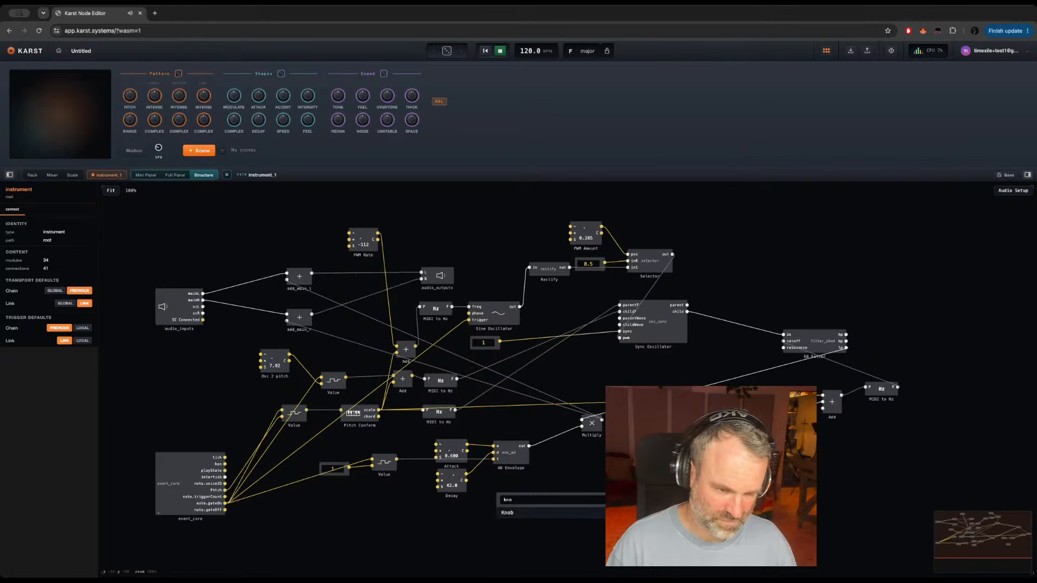
pyautogui.press('Return')
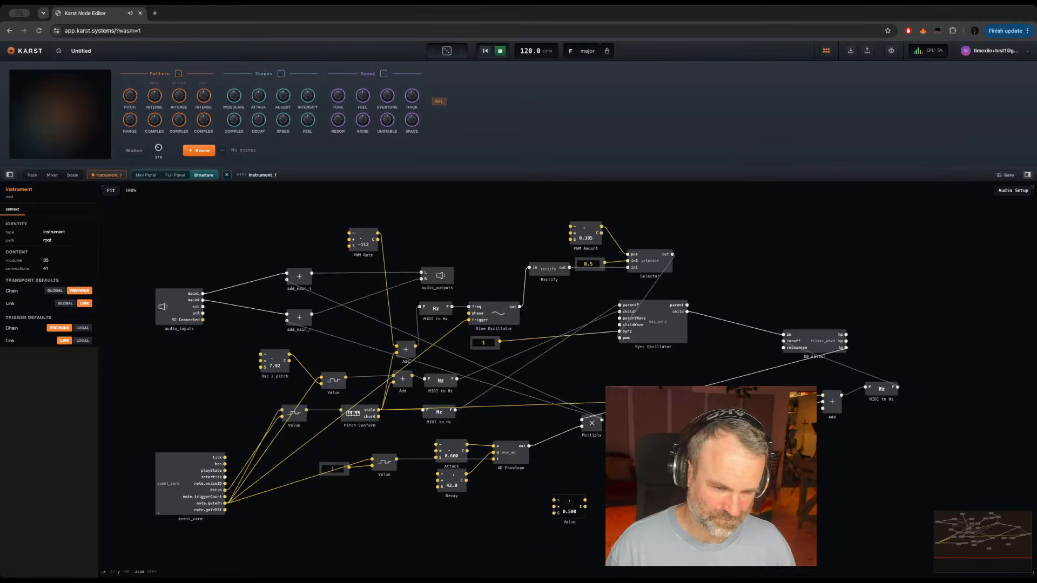
pyautogui.doubleClick(569, 522)
pyautogui.write('Env')
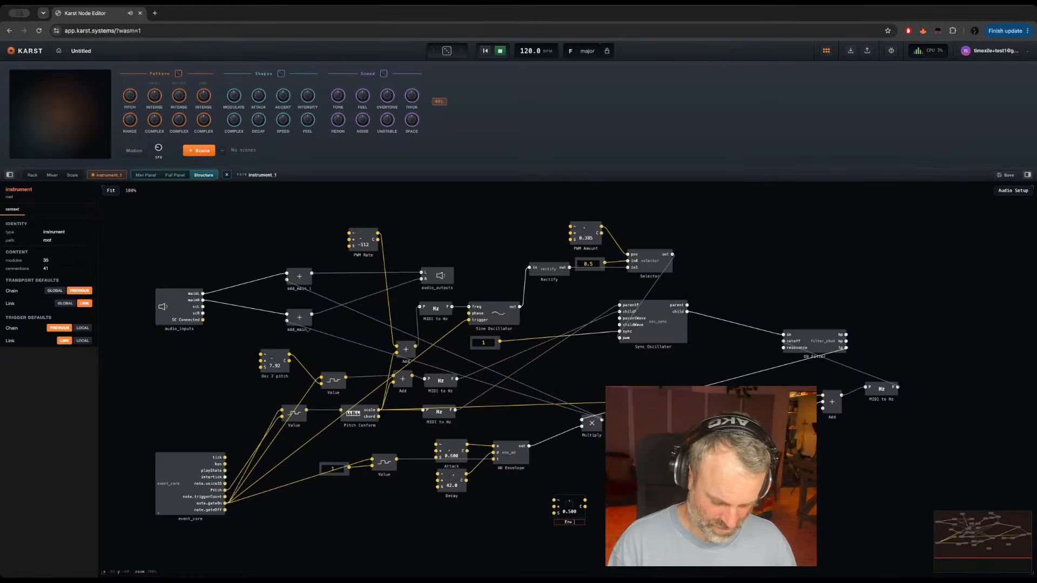
pyautogui.write(' > Filter')
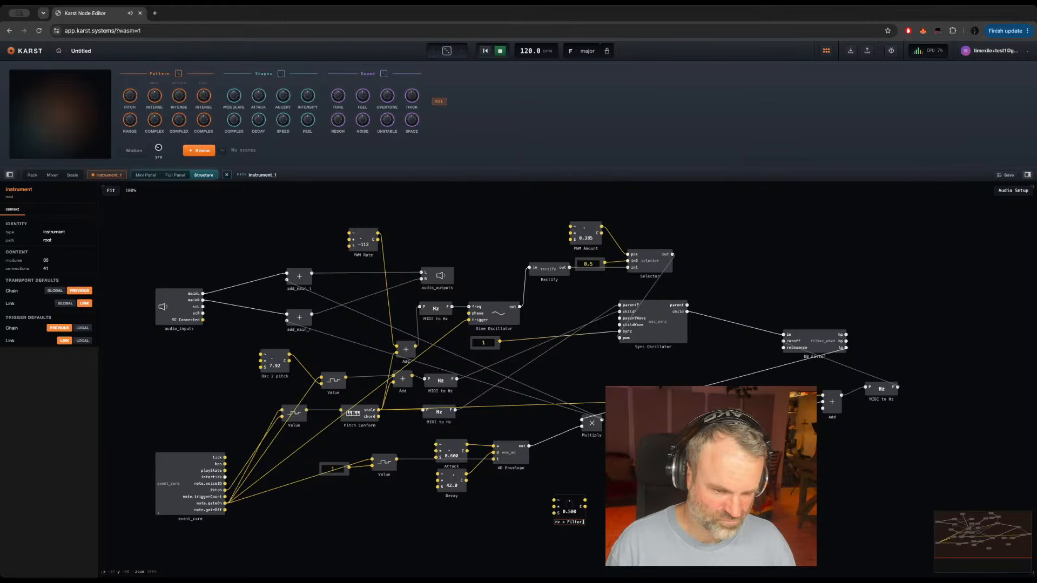
pyautogui.press('Return')
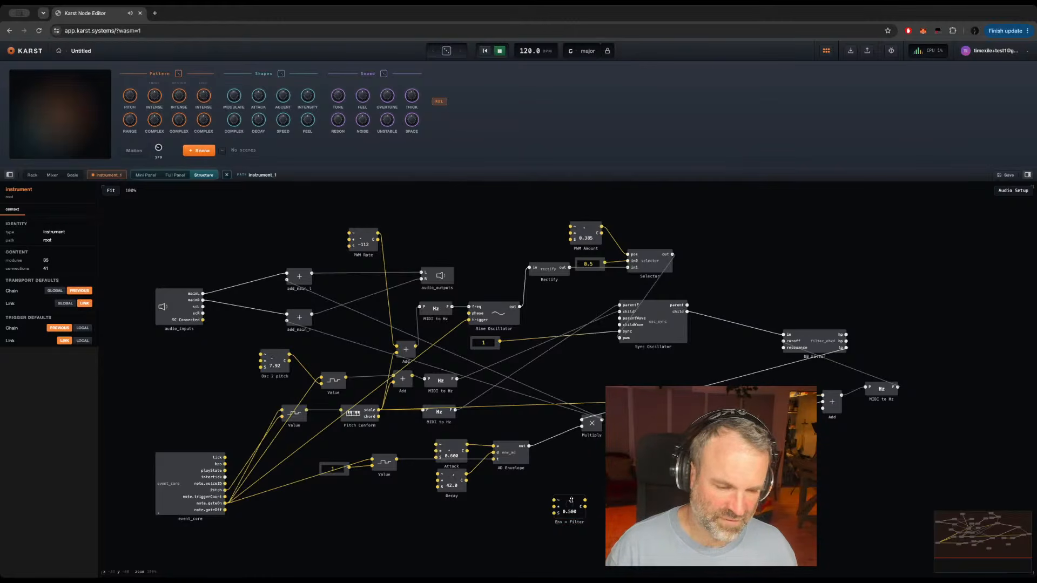
pyautogui.click(568, 510)
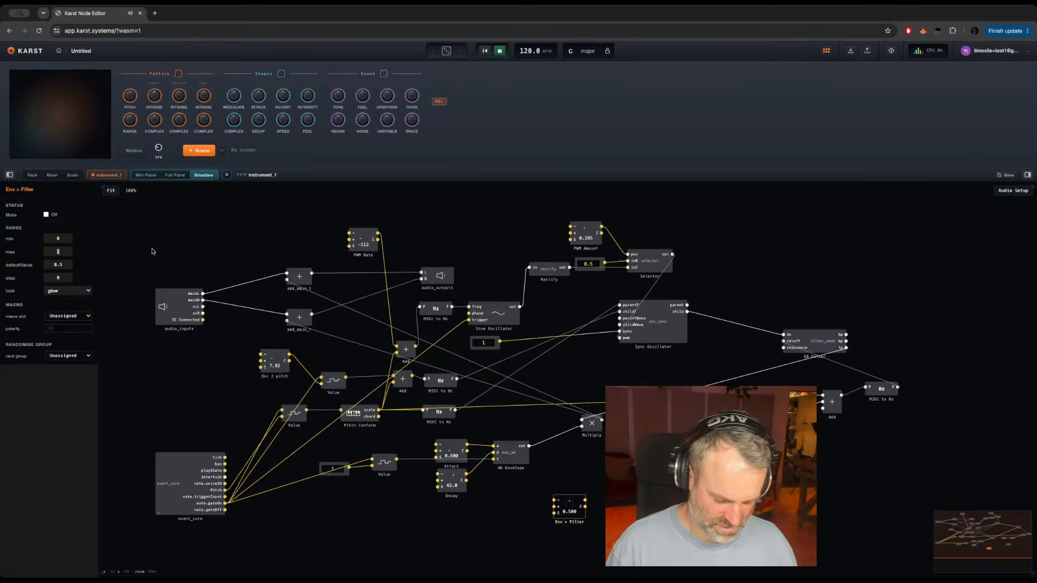
pyautogui.write('60')
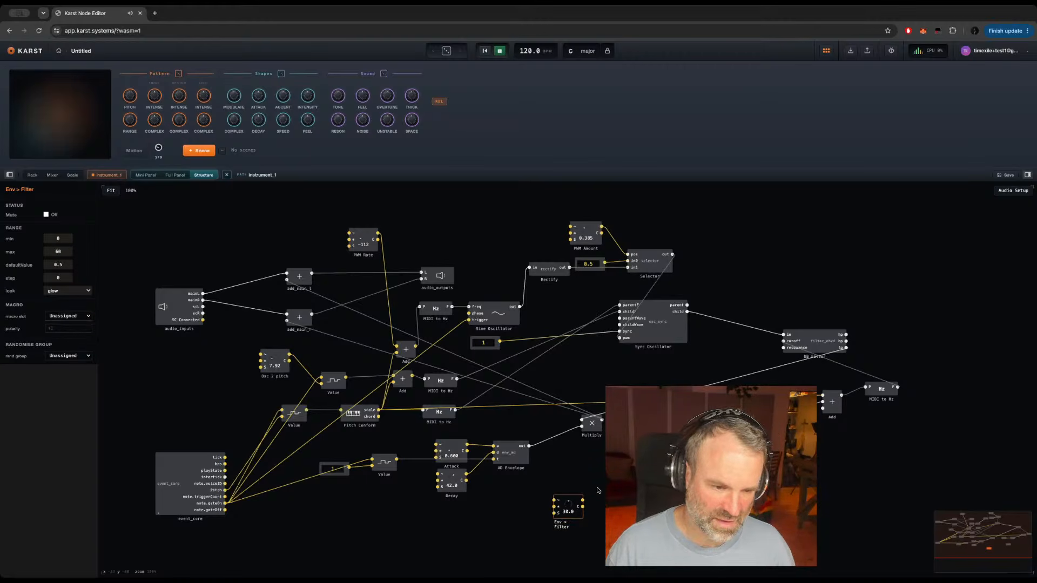
# Step: Add a Smoother module and connect the Env > Filter knob's output to its input
pyautogui.rightClick(546, 493)
pyautogui.write('smoot')
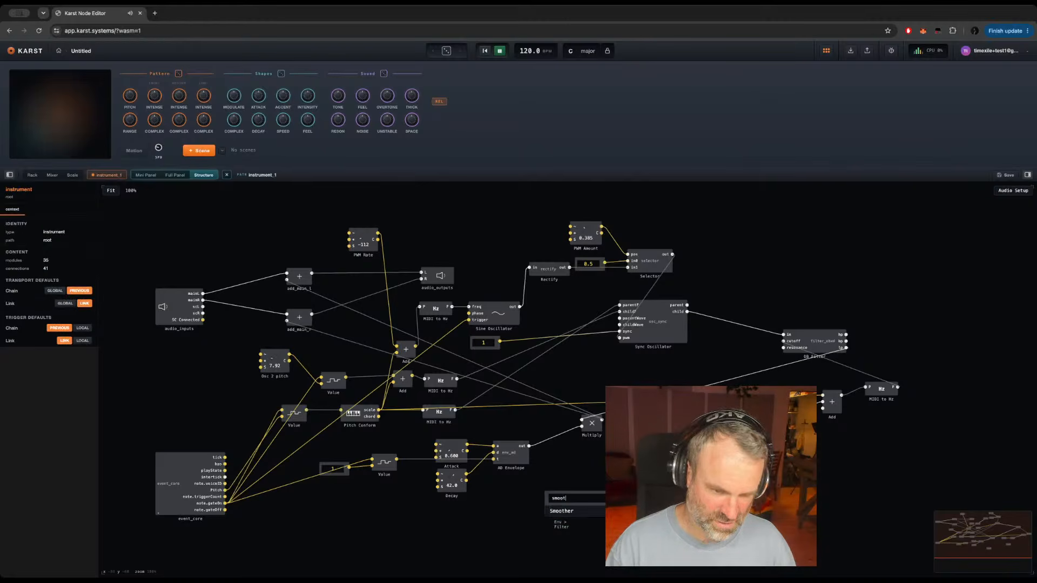
pyautogui.press('Return')
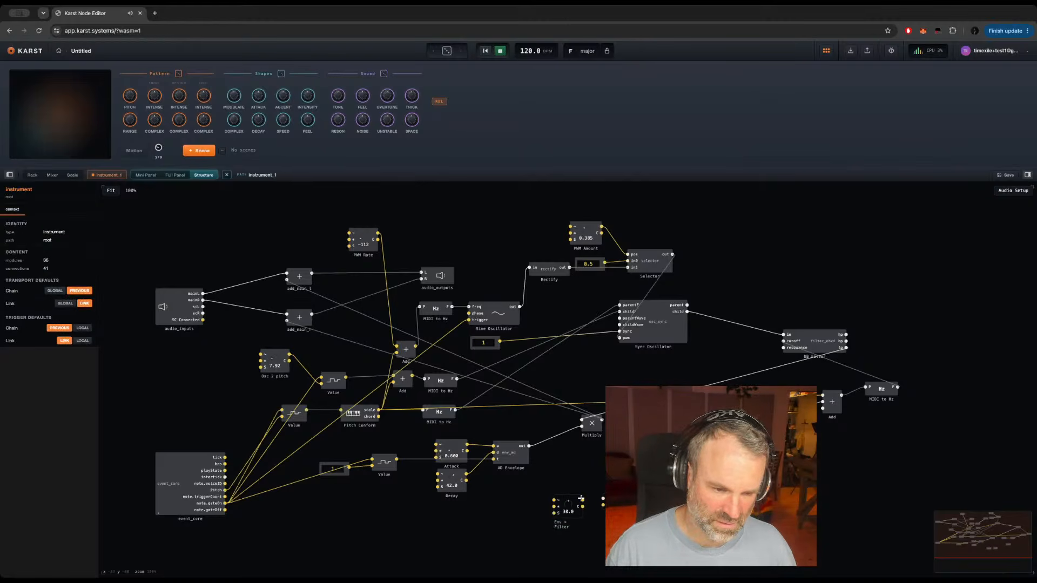
pyautogui.moveTo(582, 499); pyautogui.dragTo(602, 498)
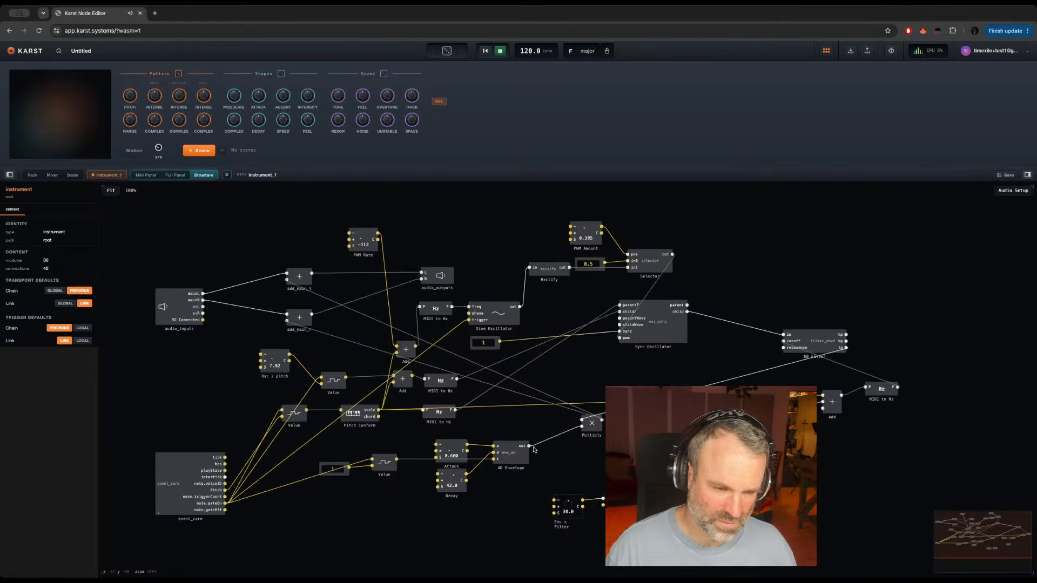
# Step: Route the AD Envelope and the Smoother through the new Multiply into the cutoff Add, and set the Env > Filter knob to 33
pyautogui.moveTo(530, 445); pyautogui.dragTo(667, 464)
pyautogui.moveTo(631, 499); pyautogui.dragTo(824, 408)
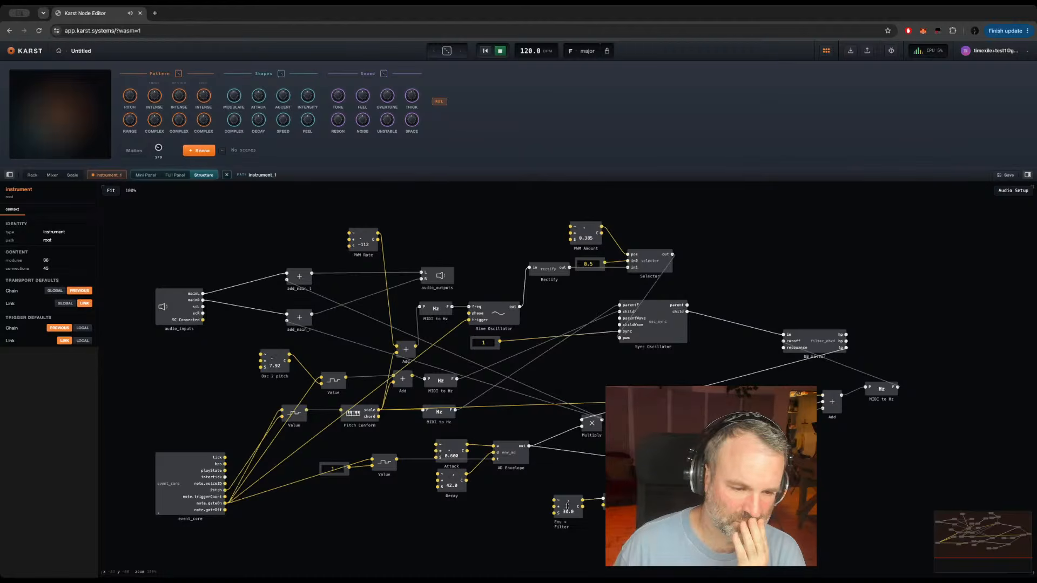
pyautogui.moveTo(567, 506); pyautogui.dragTo(567, 503)
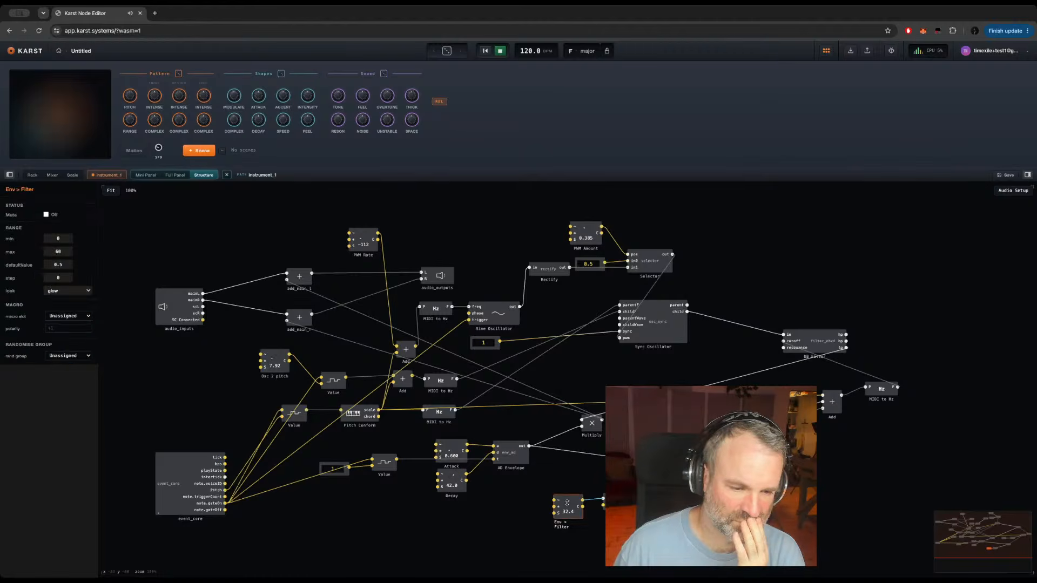
# Step: Attach a knob to the OB Filter's resonance input and name it Resonance
pyautogui.click(783, 348)
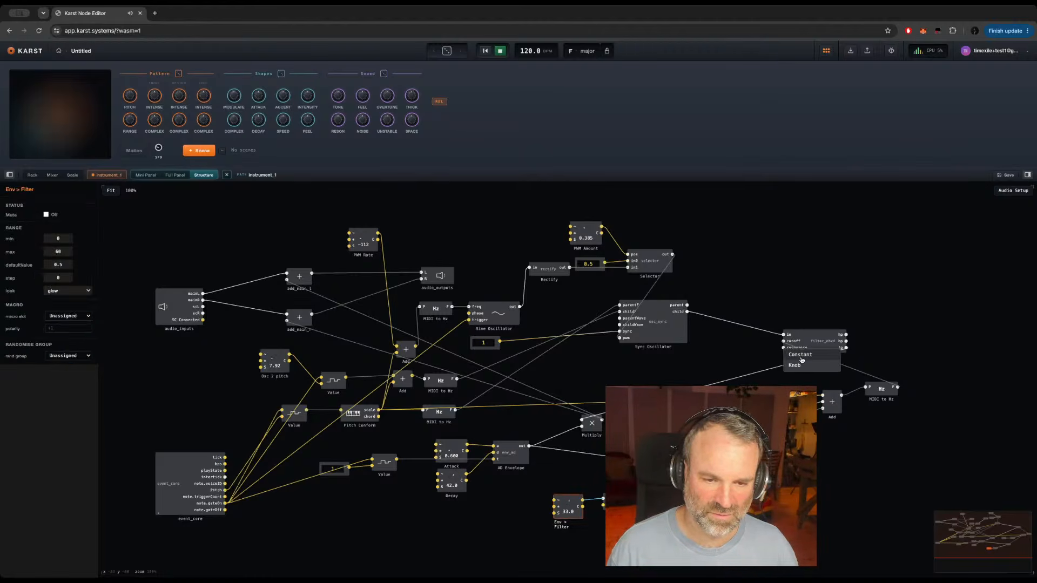
pyautogui.click(801, 356)
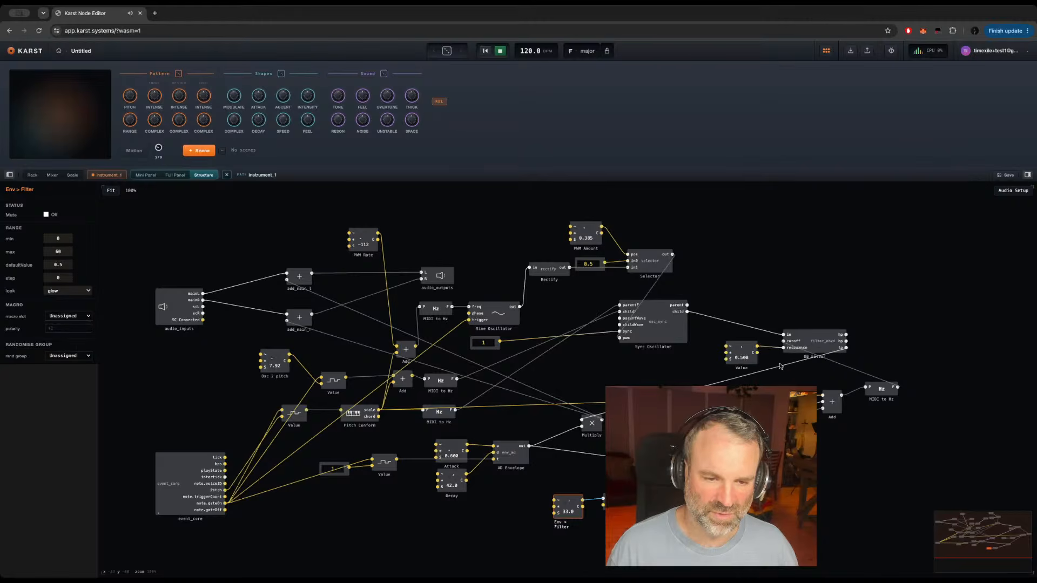
pyautogui.doubleClick(741, 368)
pyautogui.press('BackSpace')
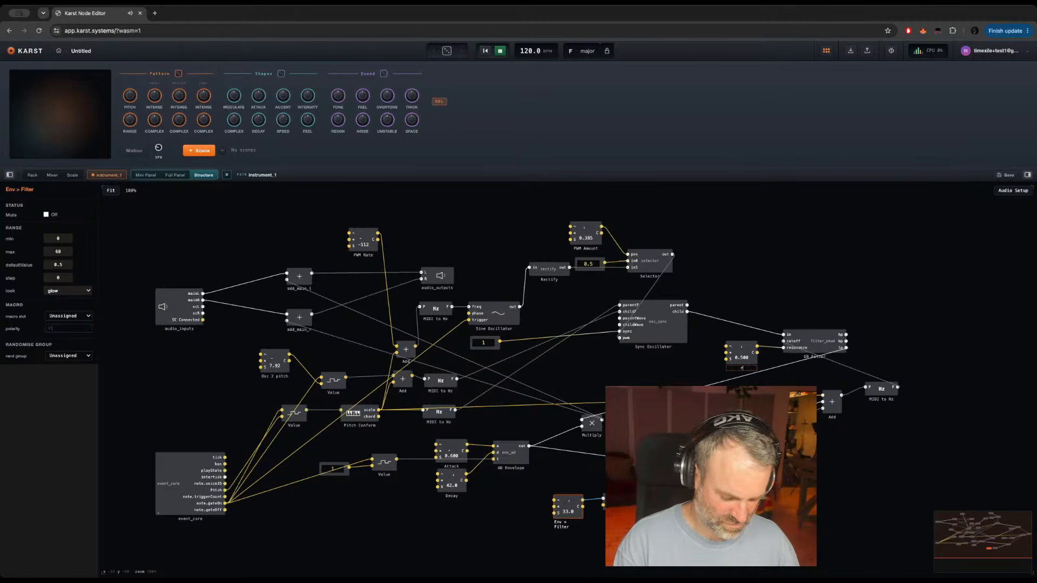
pyautogui.write('Resonance')
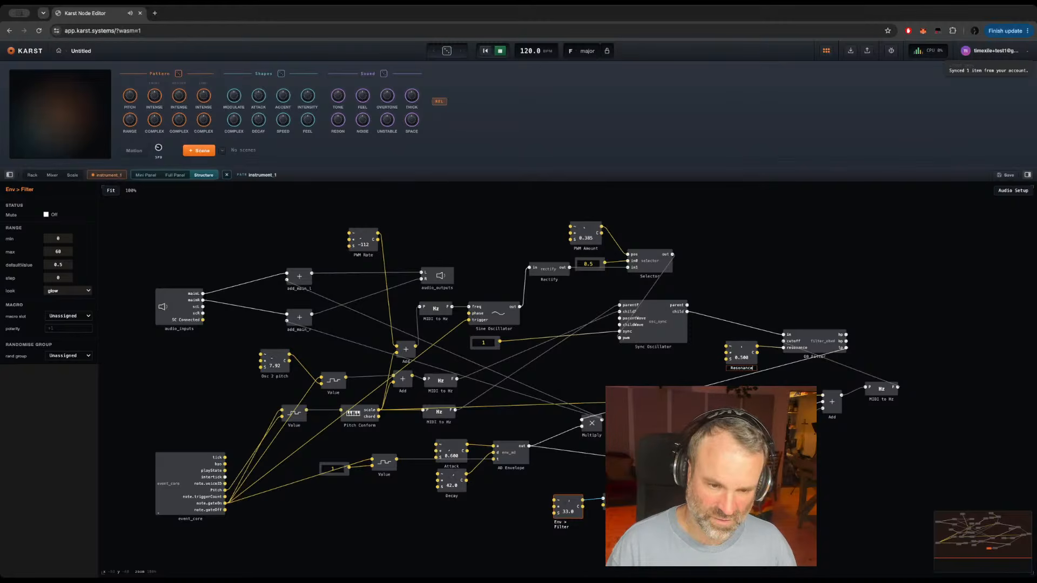
pyautogui.press('Return')
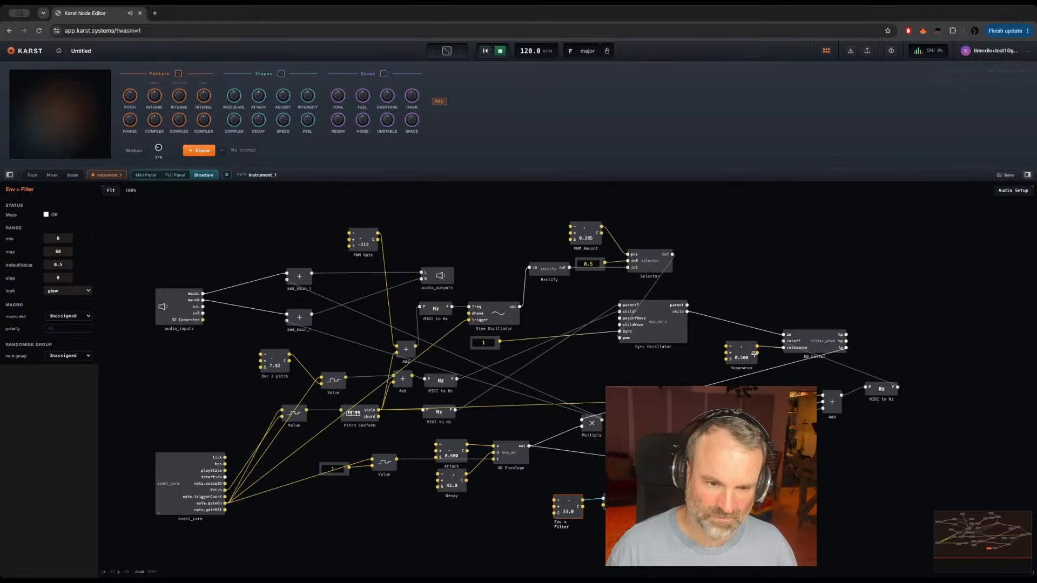
# Step: Set the Resonance knob to about 0.78 and move it farther left of the OB Filter
pyautogui.moveTo(742, 350); pyautogui.dragTo(738, 360)
pyautogui.moveTo(736, 335)
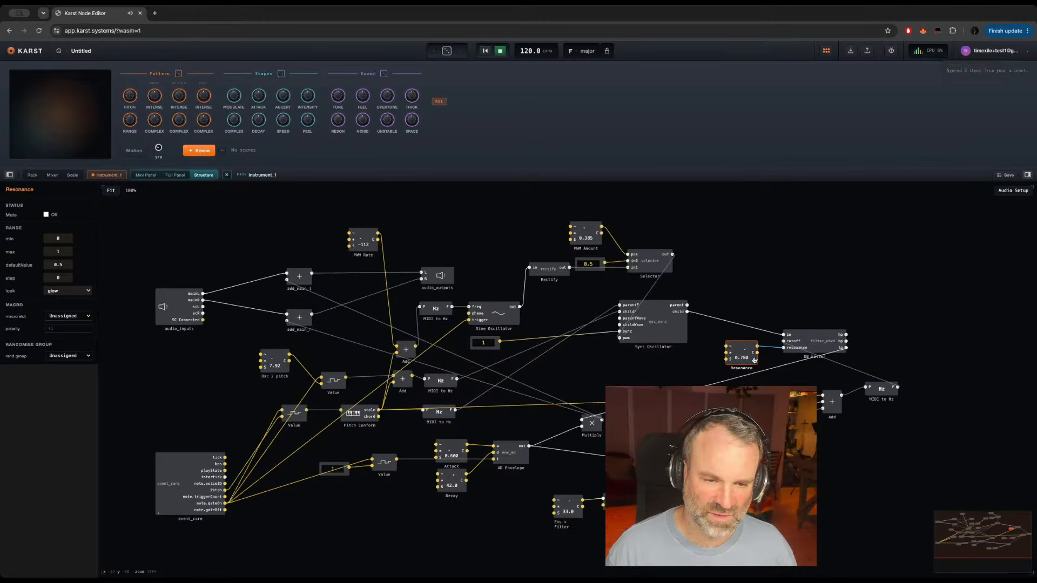
pyautogui.moveTo(753, 362); pyautogui.dragTo(712, 370)
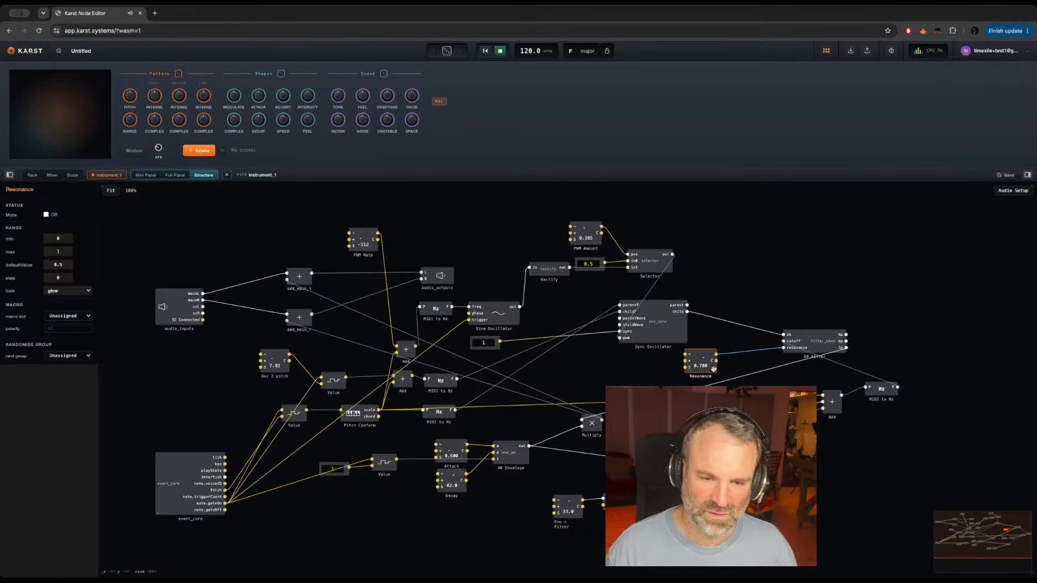
# Step: Add a Clipper module to the right of the OB Filter and connect the filter's lp output to its in0 input
pyautogui.click(866, 339)
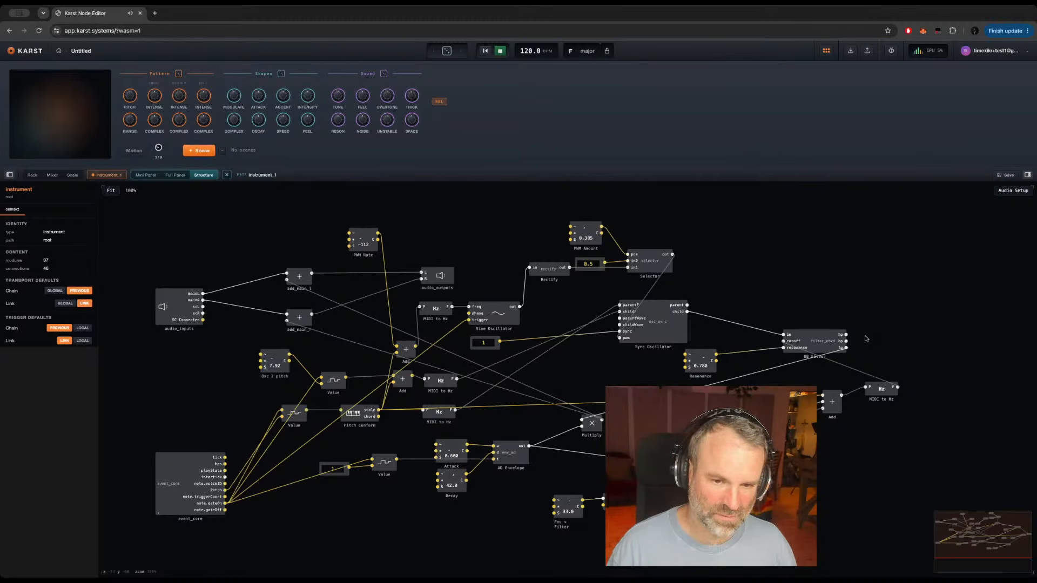
pyautogui.press('Return')
pyautogui.write('clipp')
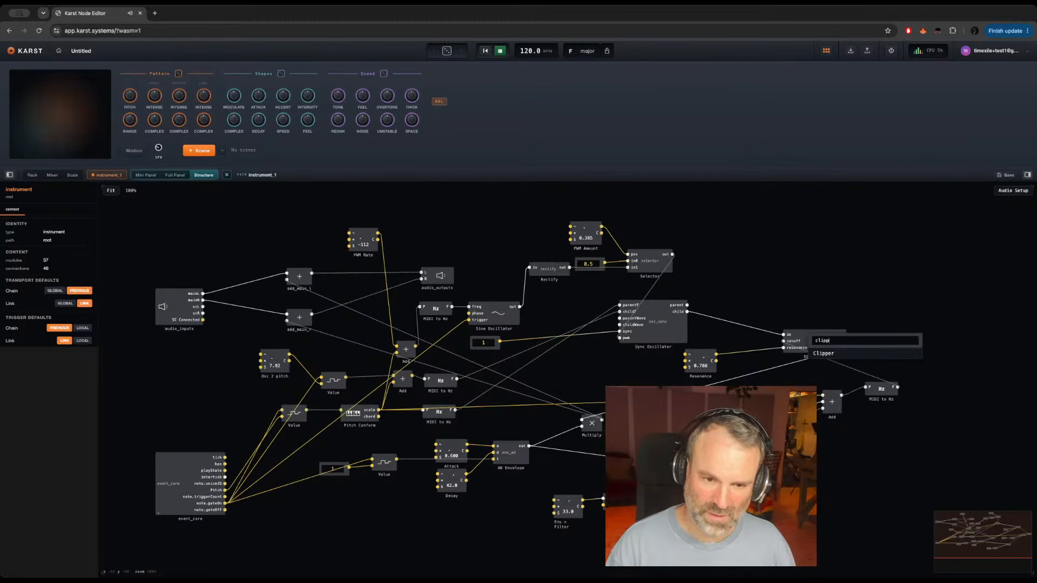
pyautogui.press('Return')
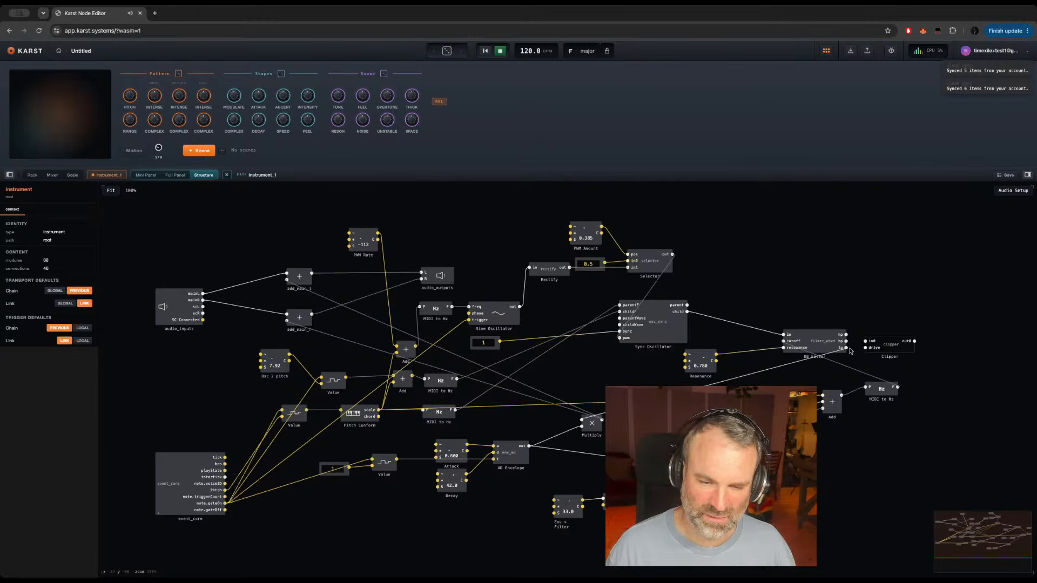
pyautogui.moveTo(845, 348); pyautogui.dragTo(865, 341)
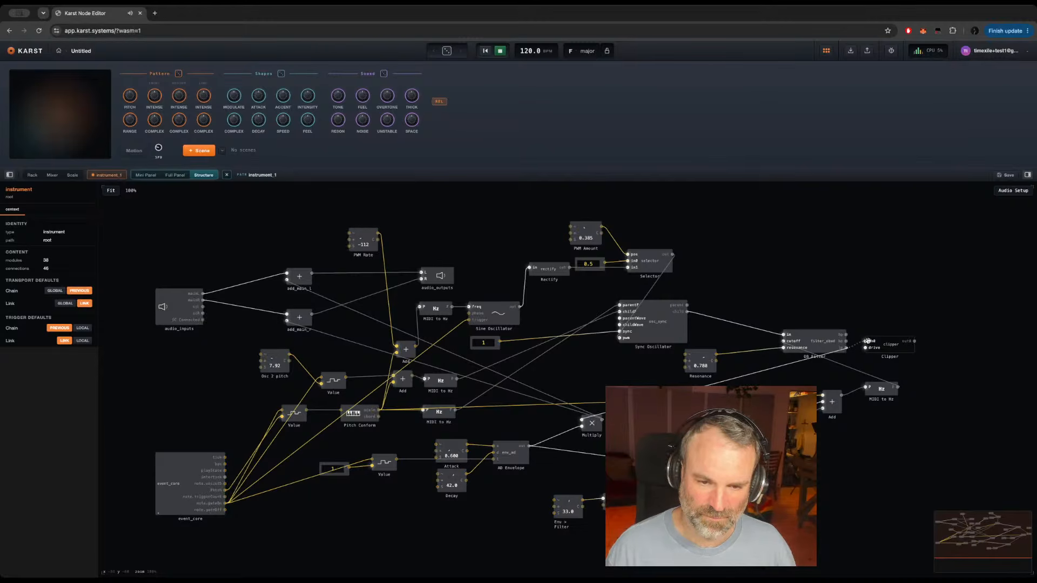
# Step: Set the Clipper's mode to soft and connect its output to the Multiply near the AD Envelope
pyautogui.click(889, 347)
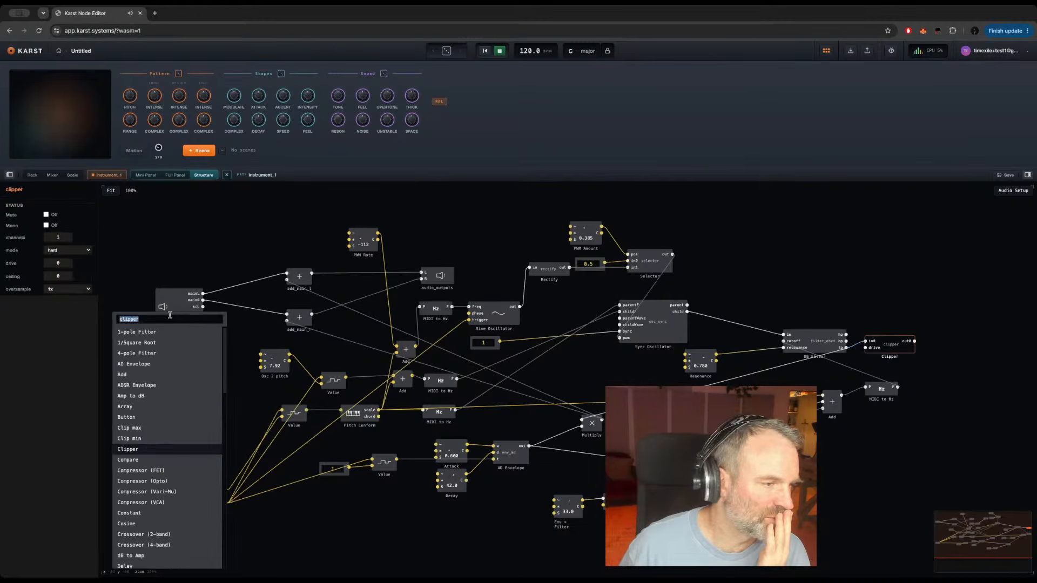
pyautogui.click(76, 249)
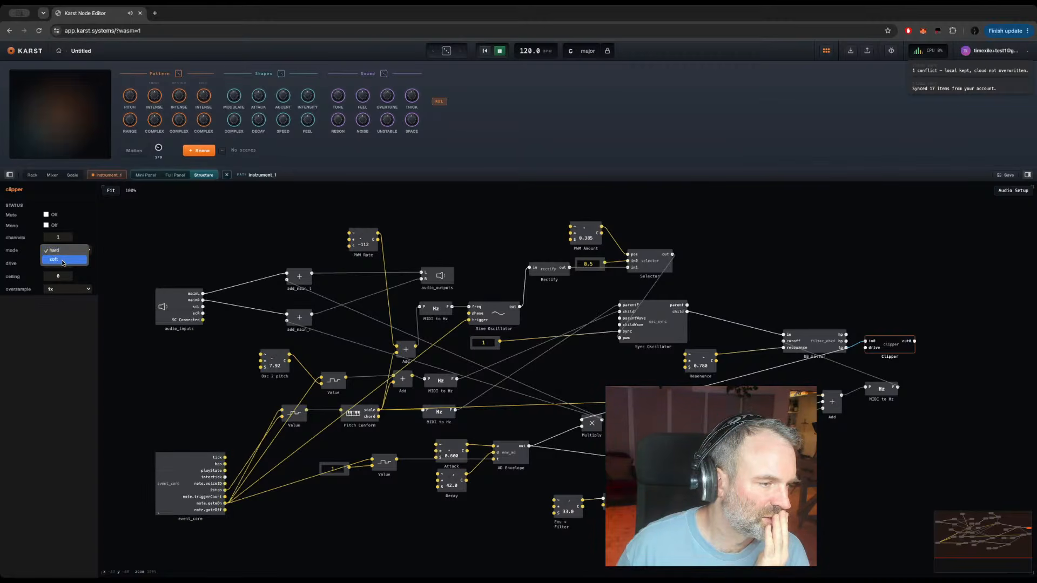
pyautogui.click(65, 260)
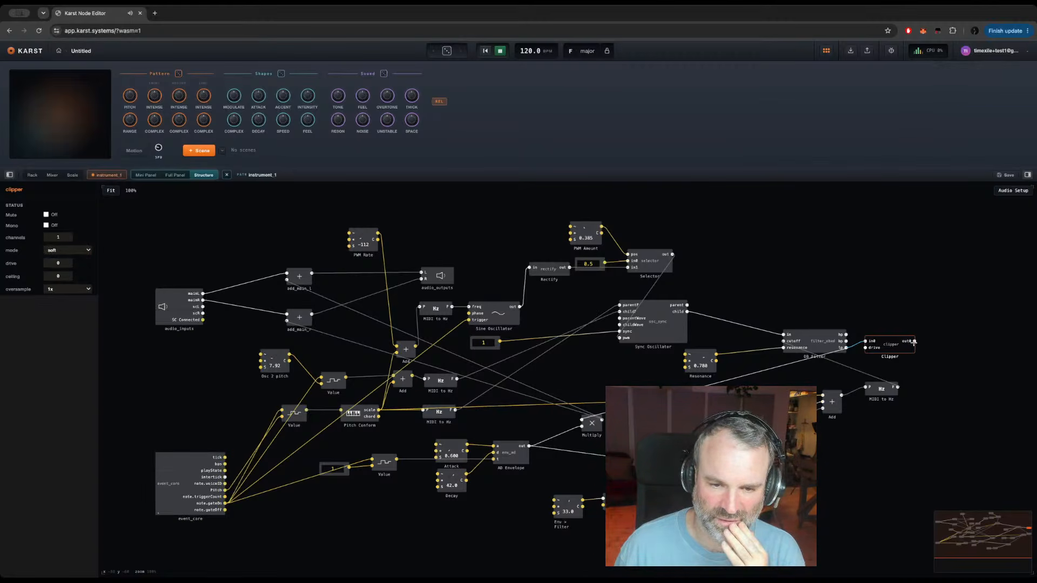
pyautogui.moveTo(914, 341); pyautogui.dragTo(584, 420)
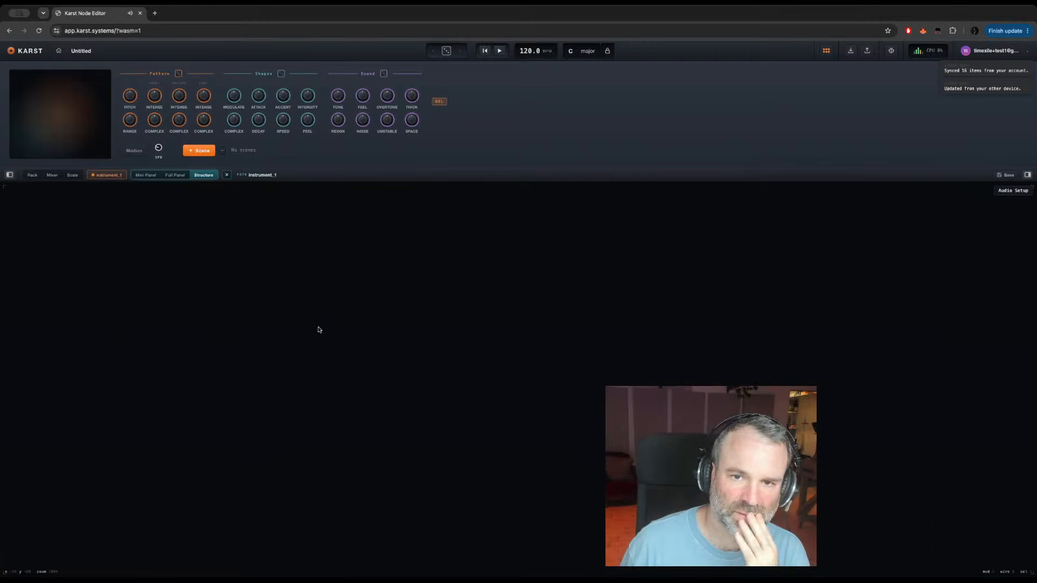
# Step: Start playback of the instrument and open the Structure module nested inside event_core
pyautogui.click(203, 175)
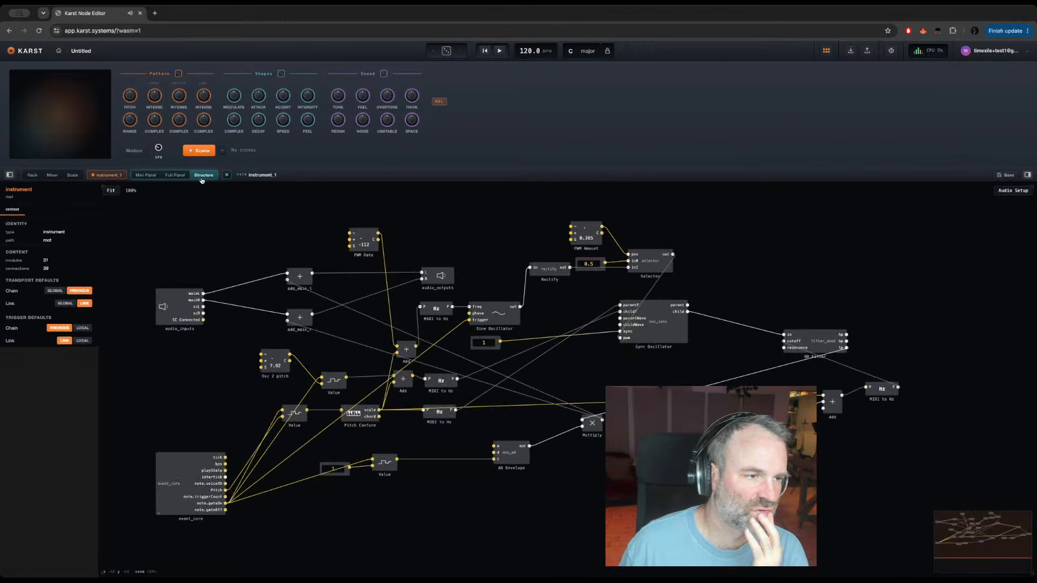
pyautogui.press('space')
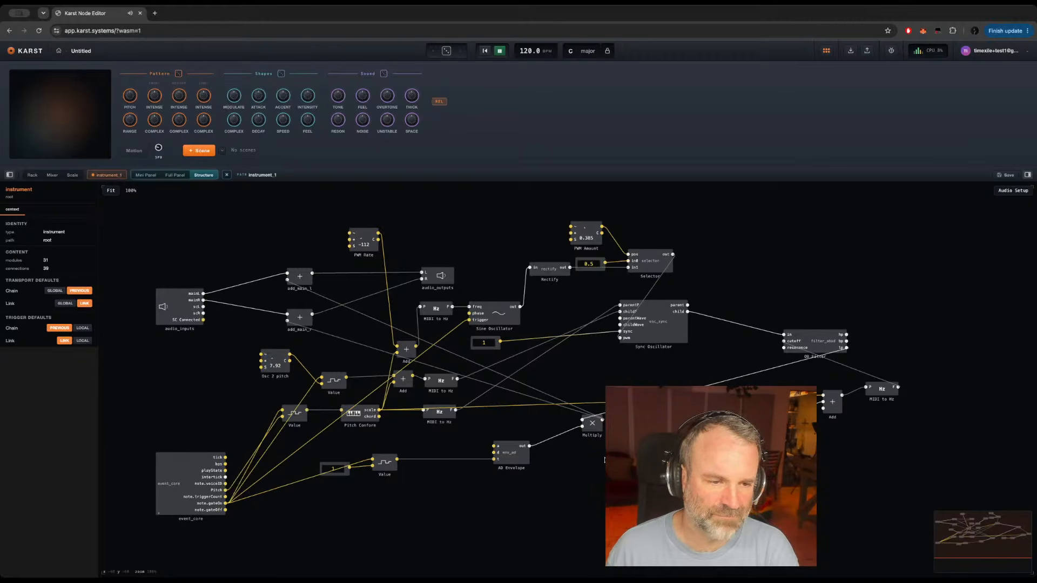
pyautogui.doubleClick(167, 480)
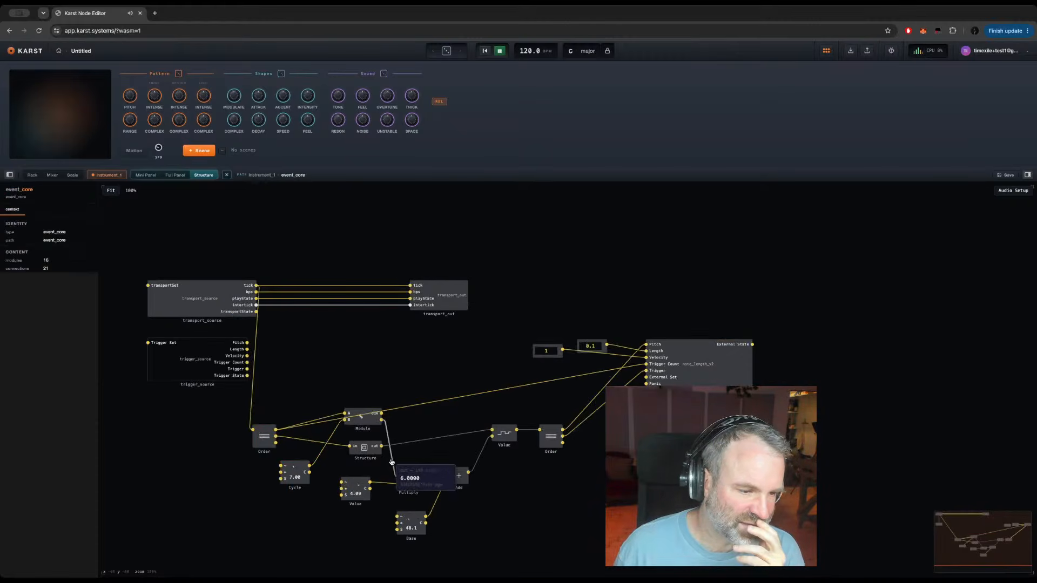
pyautogui.doubleClick(365, 448)
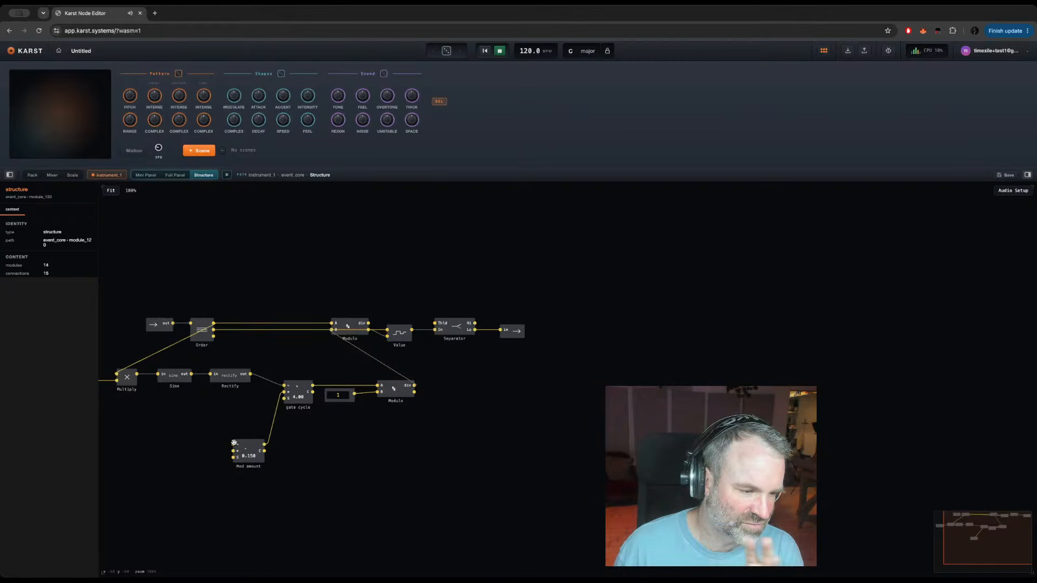
# Step: Set the gate cycle knob to 3 and the Mod amount knob to 0.345
pyautogui.moveTo(204, 437); pyautogui.dragTo(324, 494)
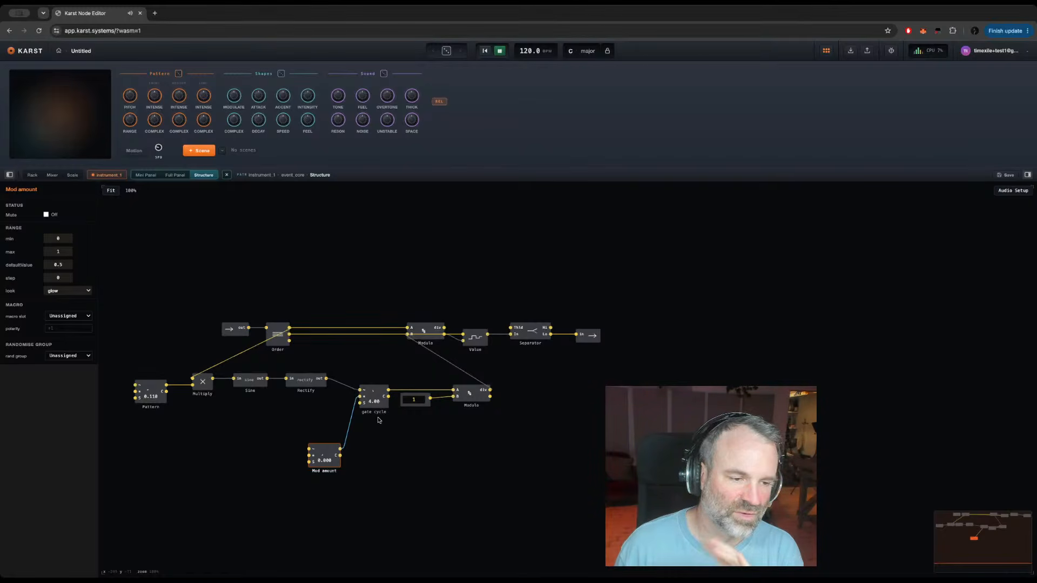
pyautogui.click(374, 393)
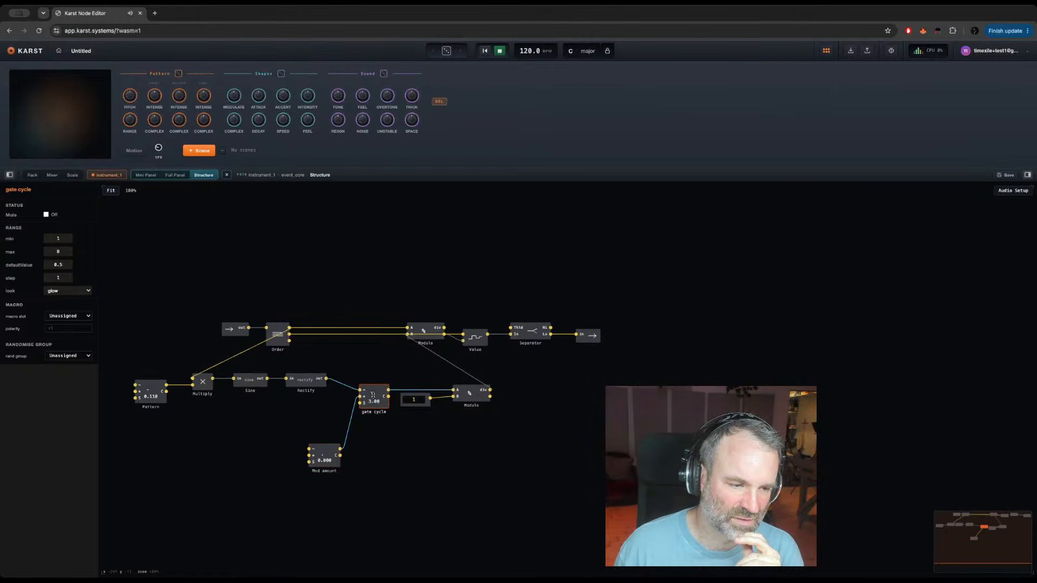
pyautogui.moveTo(372, 395); pyautogui.dragTo(366, 432)
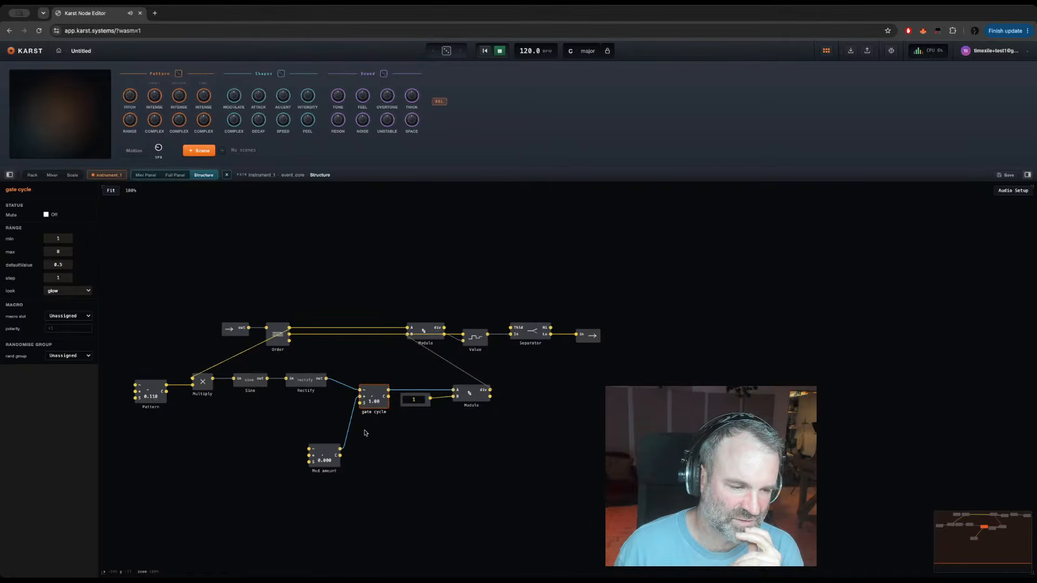
pyautogui.moveTo(354, 412)
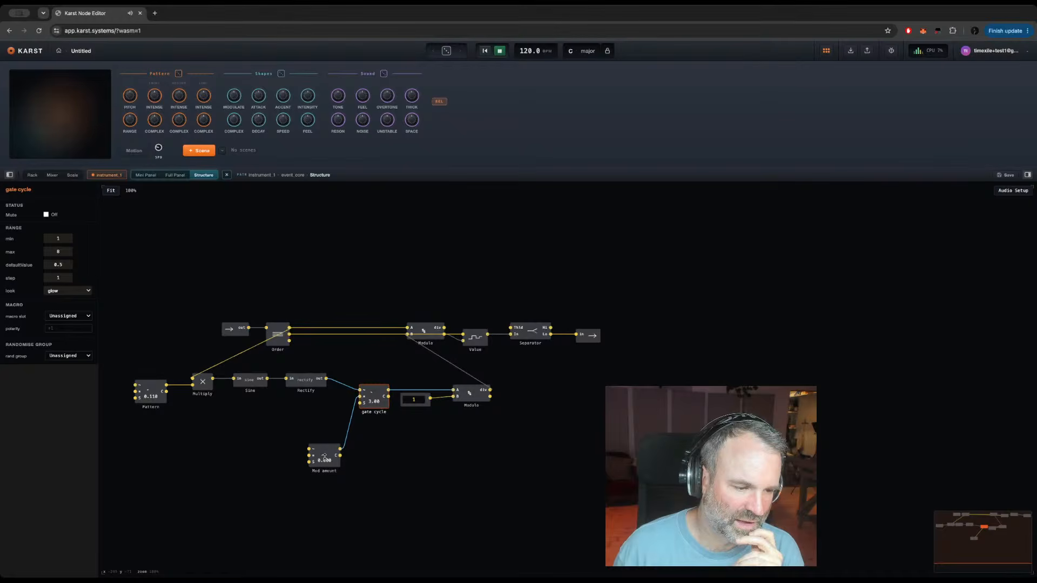
pyautogui.moveTo(324, 458); pyautogui.dragTo(320, 442)
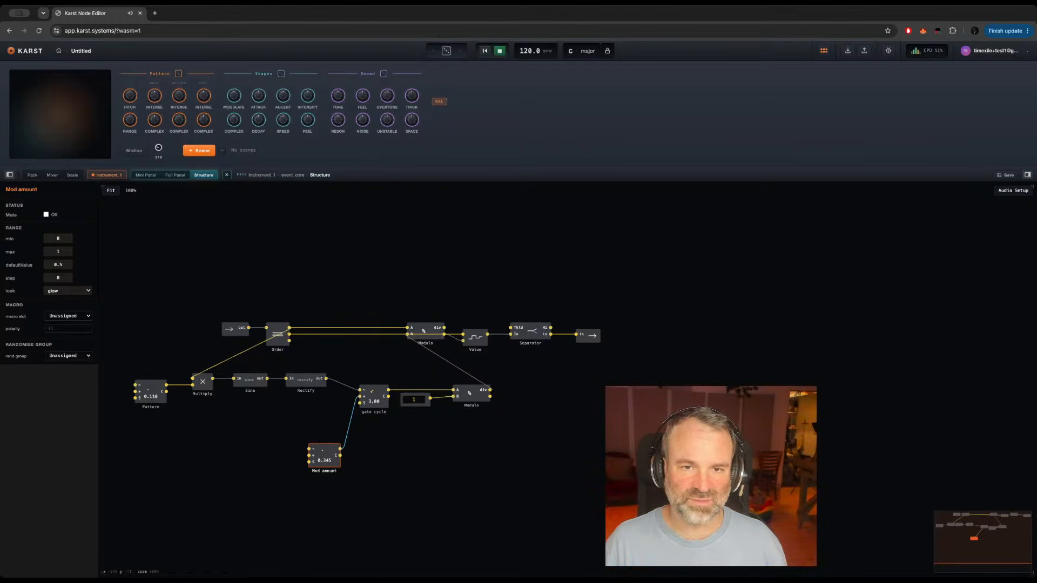
# Step: Open and dismiss the bug report form, and return from the nested Structure to the instrument's top level
pyautogui.click(889, 51)
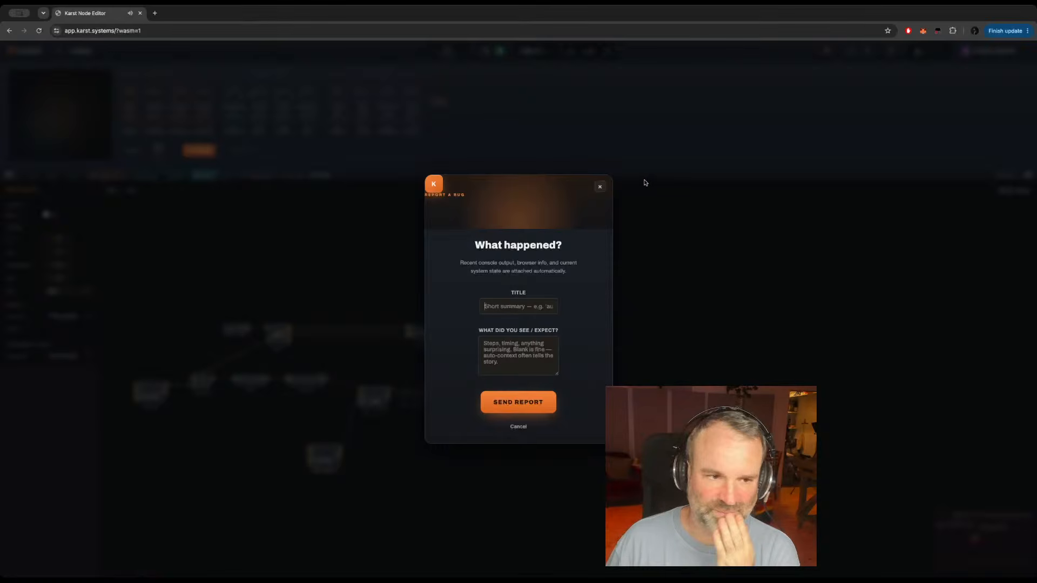
pyautogui.click(600, 188)
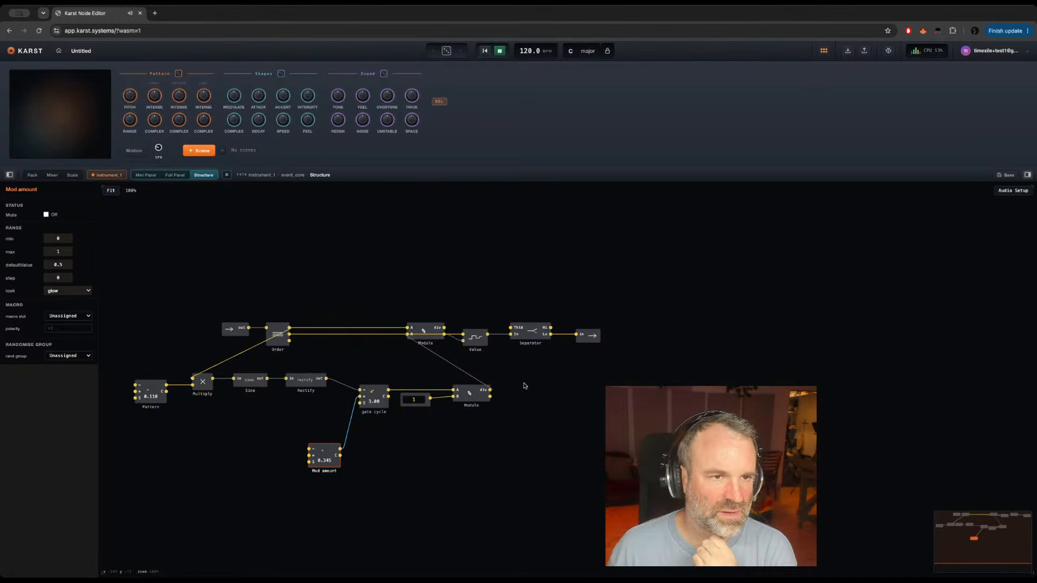
pyautogui.click(524, 257)
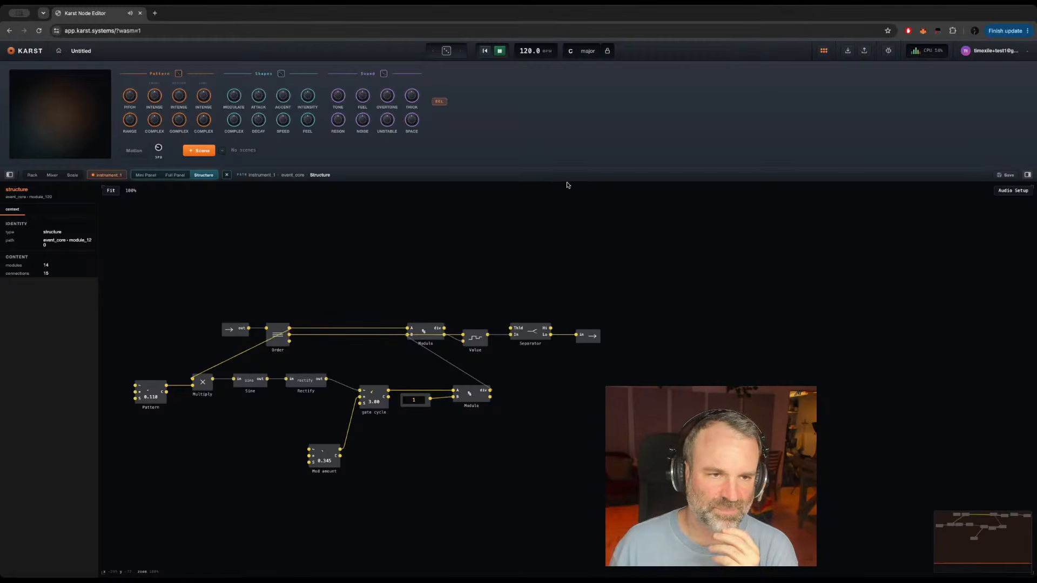
pyautogui.doubleClick(558, 401)
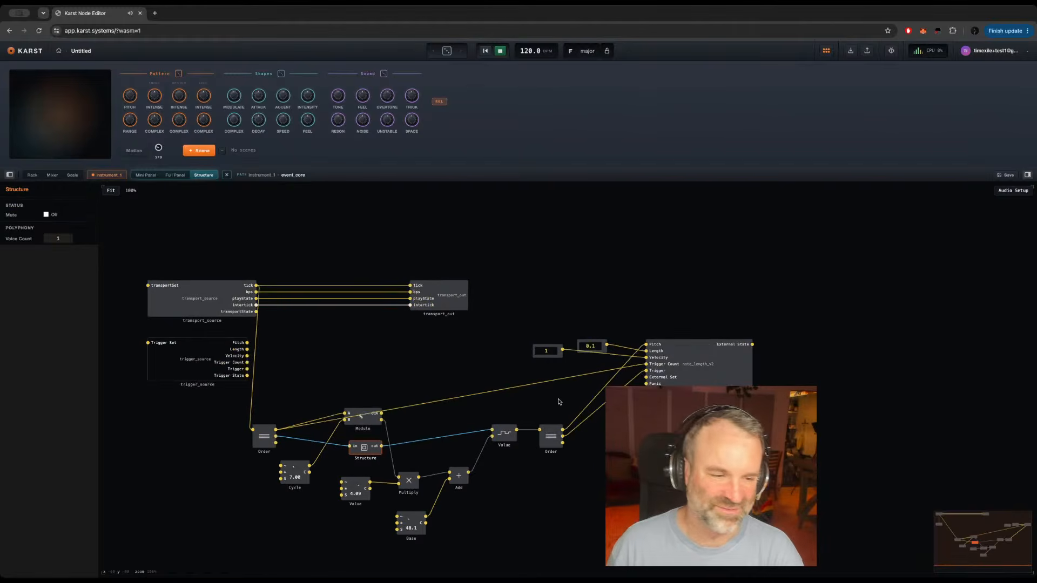
pyautogui.doubleClick(486, 475)
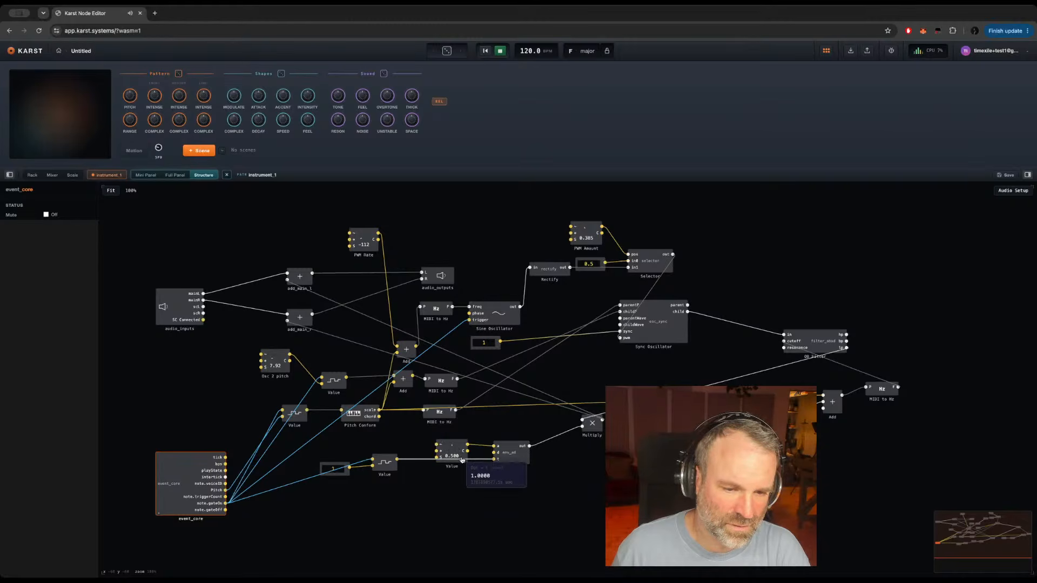
# Step: Move the knob on the AD Envelope's attack input slightly up, name it Attack and set its maximum to 60
pyautogui.press('Escape')
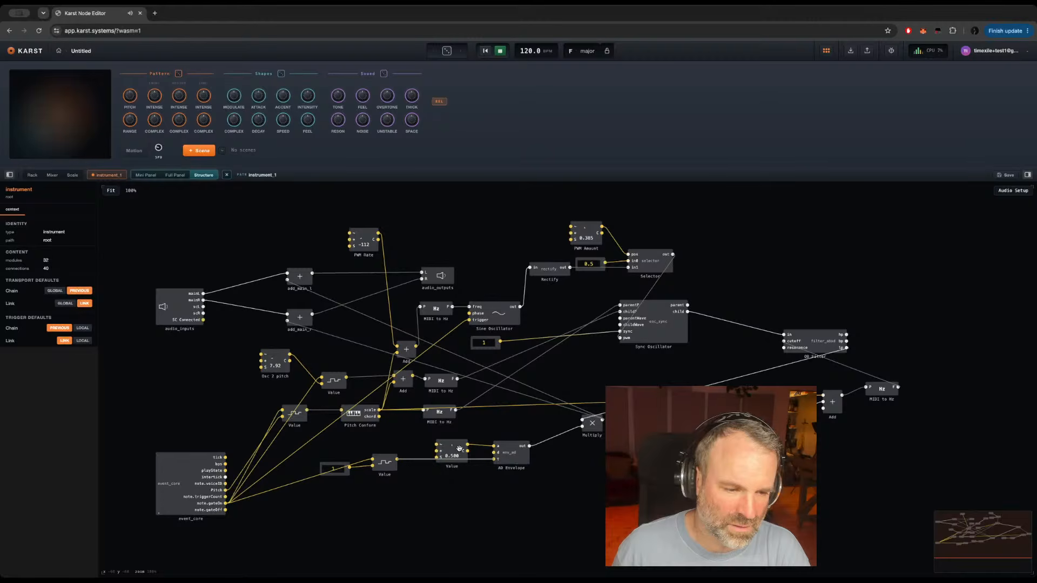
pyautogui.click(461, 443)
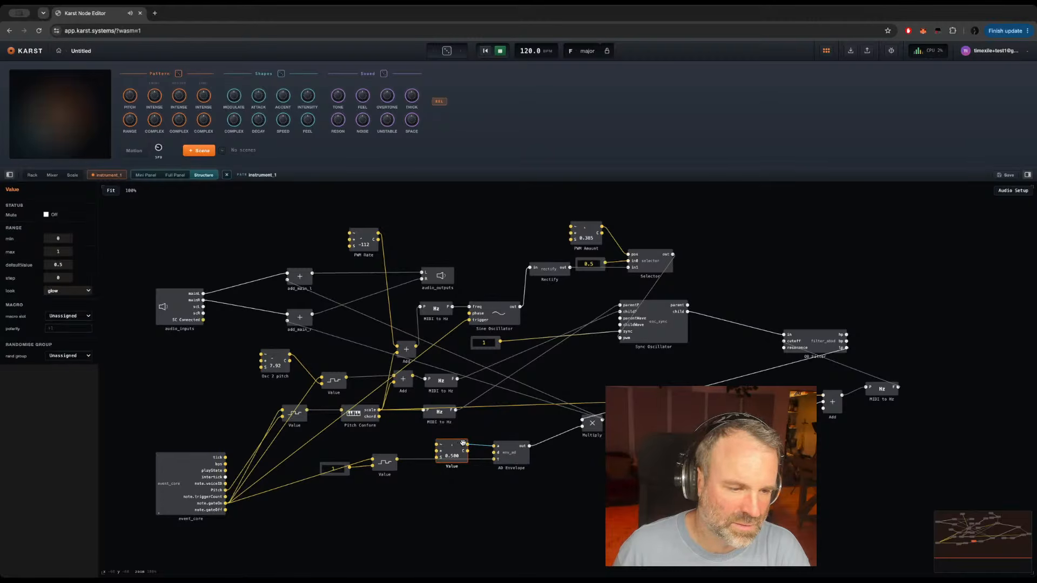
pyautogui.moveTo(461, 443); pyautogui.dragTo(458, 431)
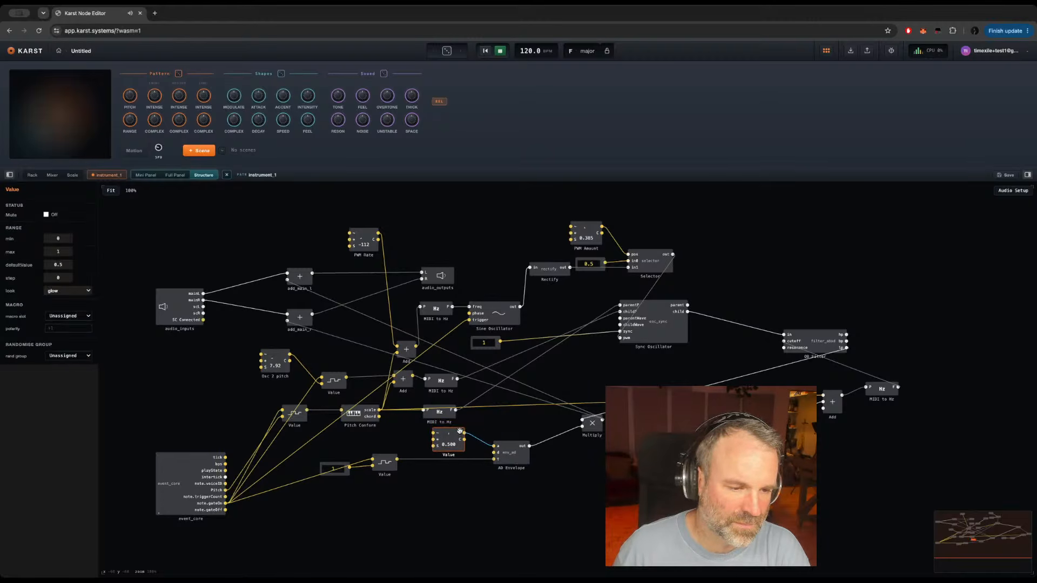
pyautogui.doubleClick(448, 454)
pyautogui.write('Attack')
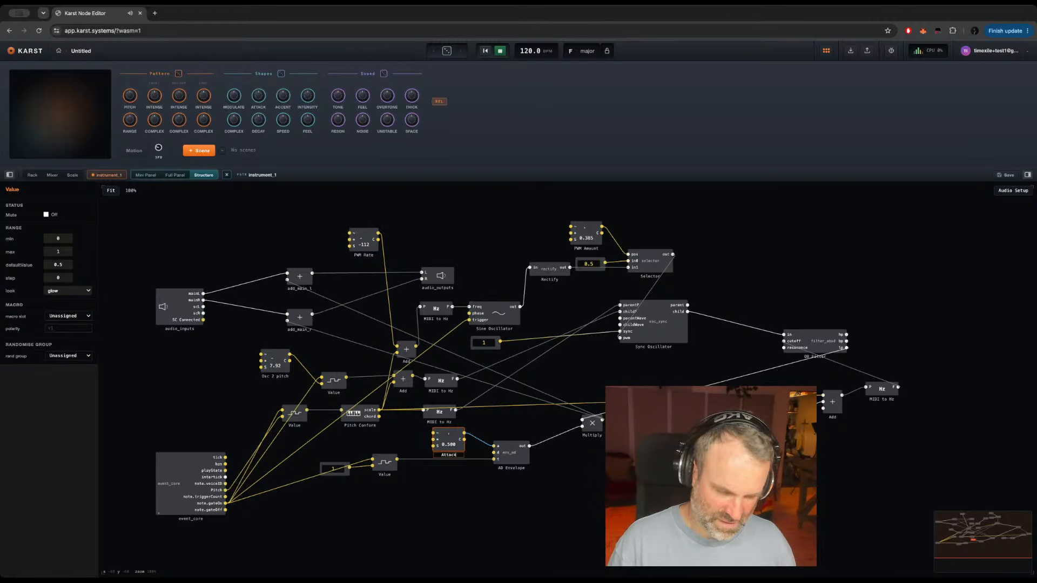
pyautogui.press('Return')
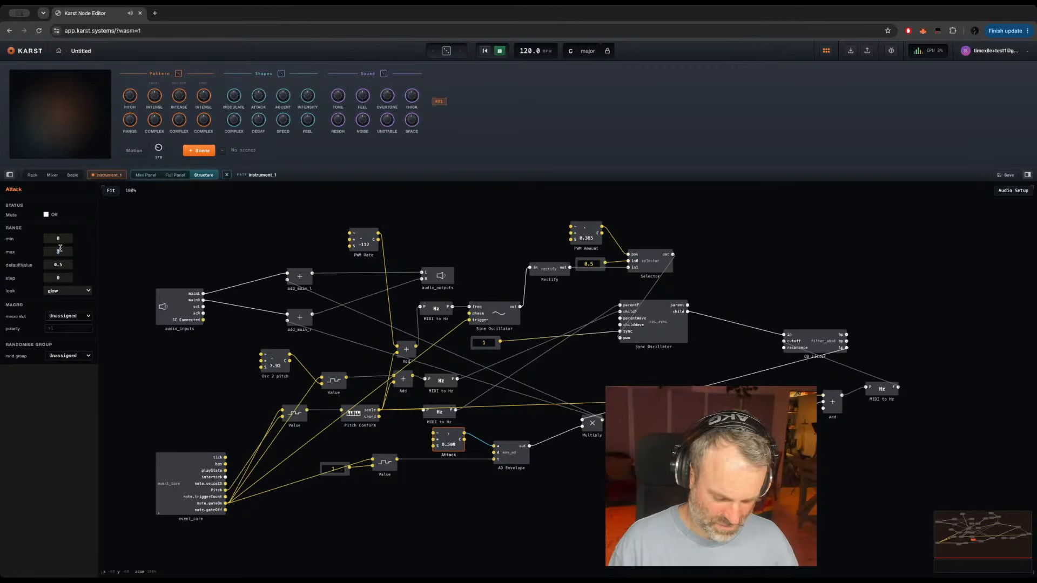
pyautogui.write('60')
pyautogui.press('Return')
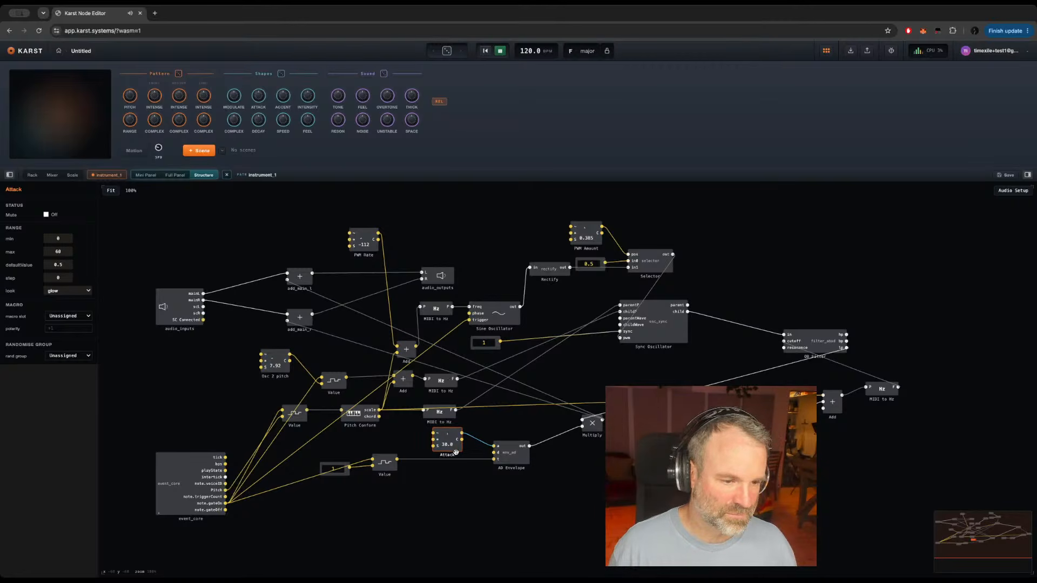
# Step: Duplicate the Attack knob as Decay below the original and connect it to the AD Envelope's d input
pyautogui.hotkey('ctrl', 'c')
pyautogui.hotkey('ctrl', 'v')
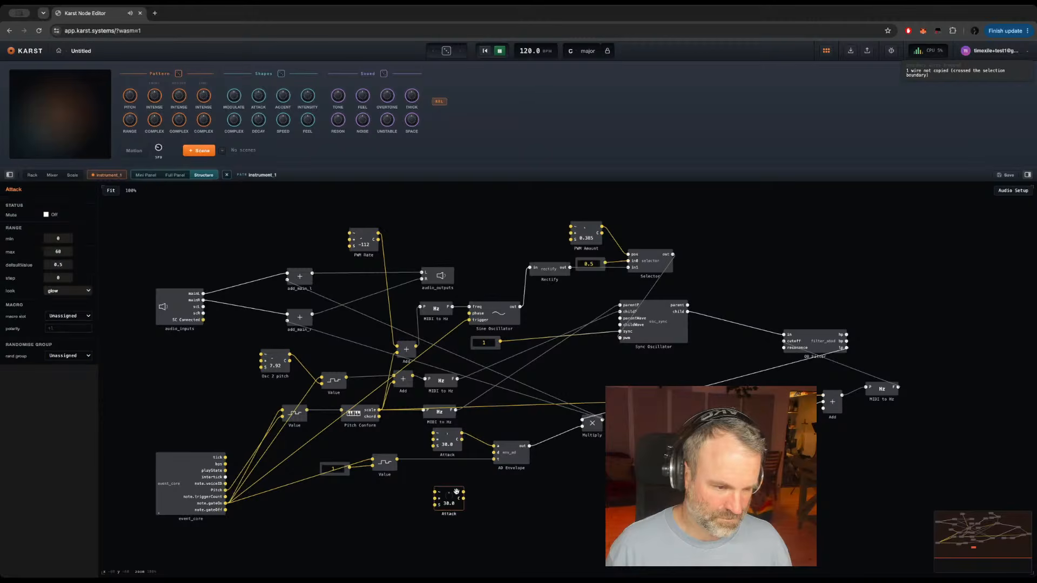
pyautogui.doubleClick(449, 514)
pyautogui.write('De')
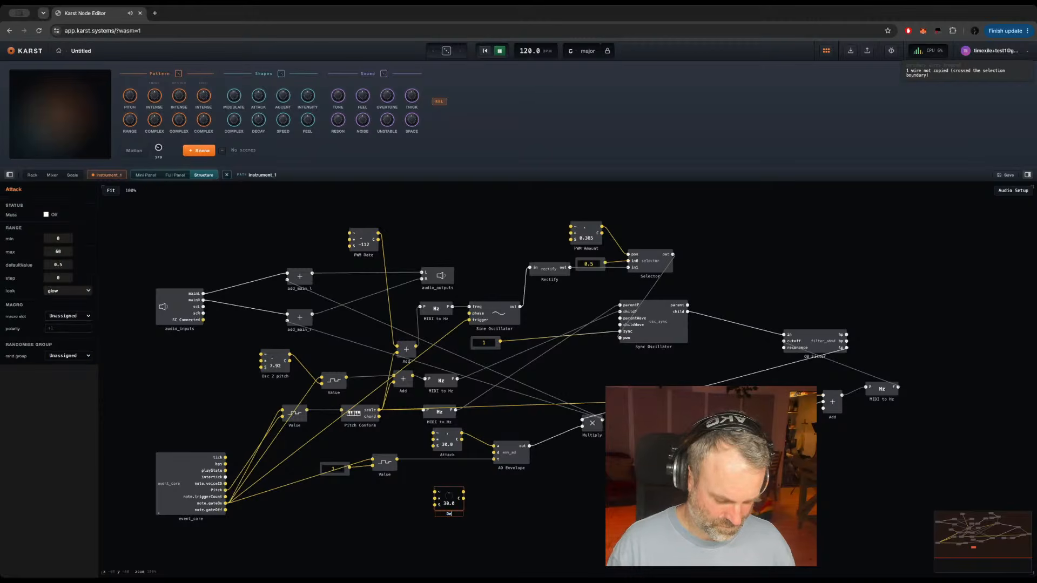
pyautogui.write('cay')
pyautogui.press('Return')
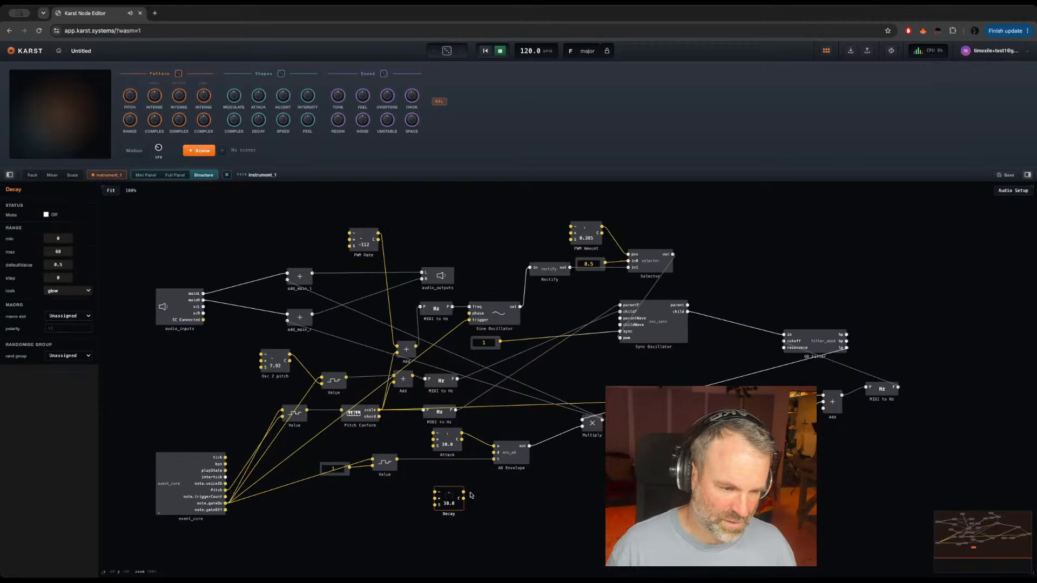
pyautogui.moveTo(463, 492); pyautogui.dragTo(495, 453)
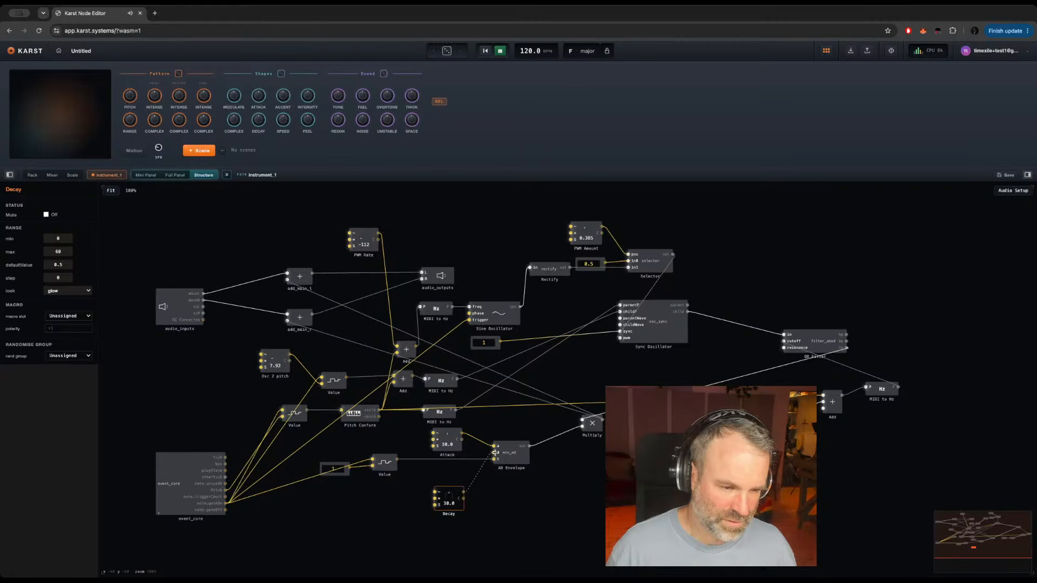
pyautogui.moveTo(460, 508); pyautogui.dragTo(460, 491)
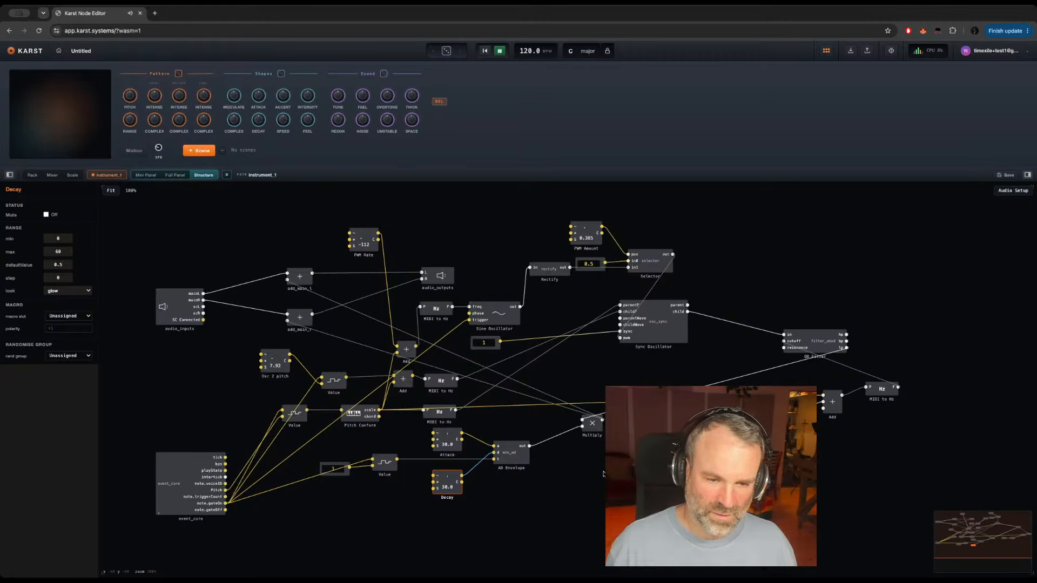
# Step: Add a Multiply module below and to the right of the AD Envelope
pyautogui.click(585, 471)
pyautogui.write('n*')
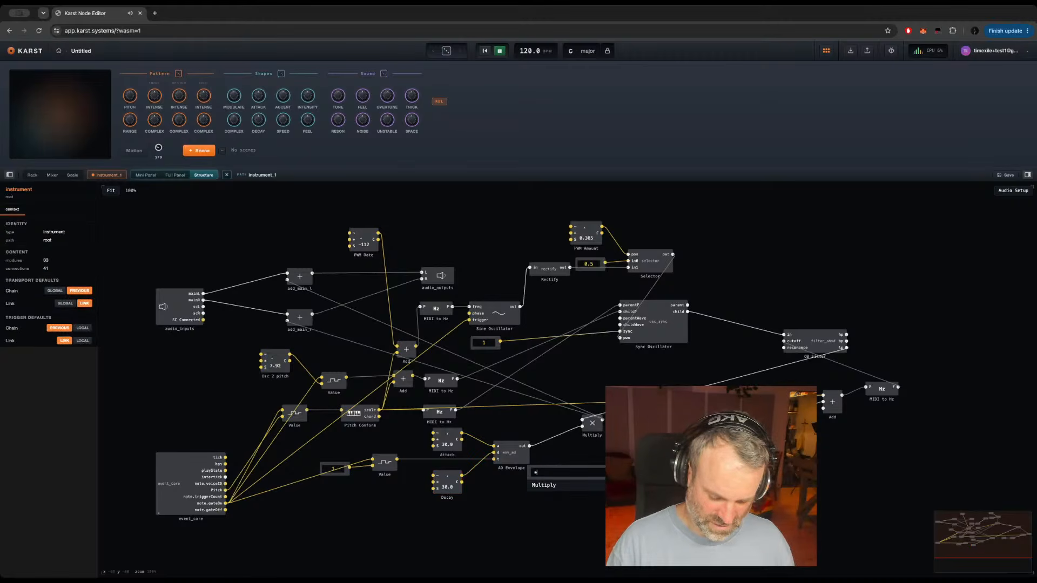
pyautogui.press('Return')
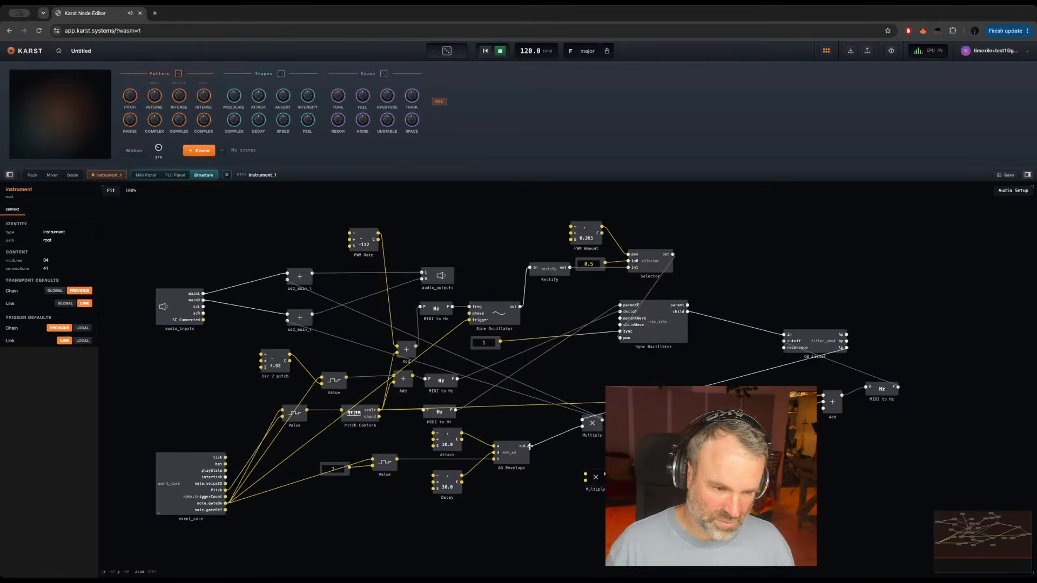
# Step: Connect the AD Envelope's output to the lower Multiply and add a knob named Env > Filt below the envelope
pyautogui.moveTo(529, 446); pyautogui.dragTo(587, 474)
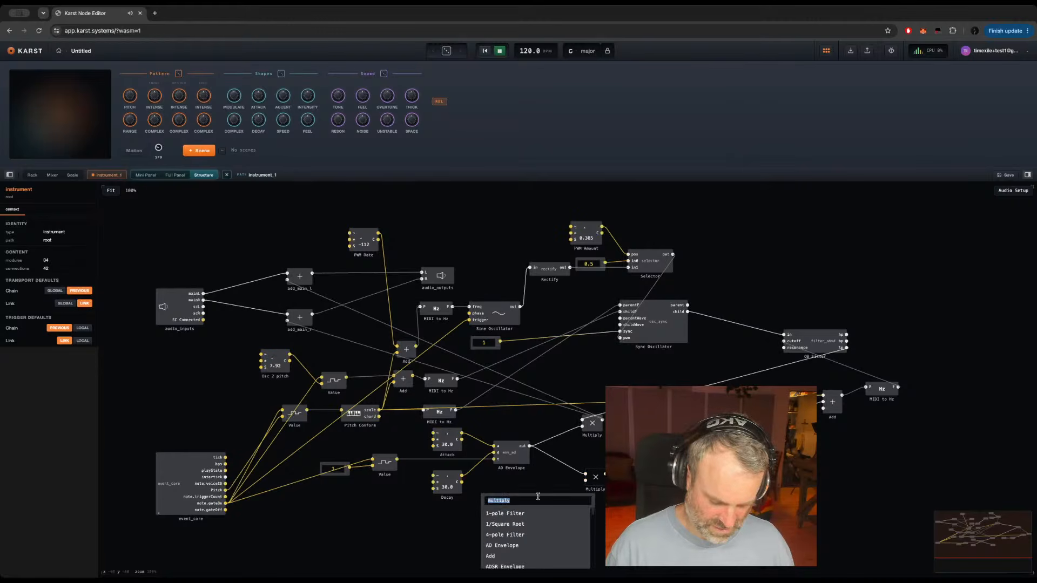
pyautogui.doubleClick(539, 498)
pyautogui.write('knob')
pyautogui.press('Return')
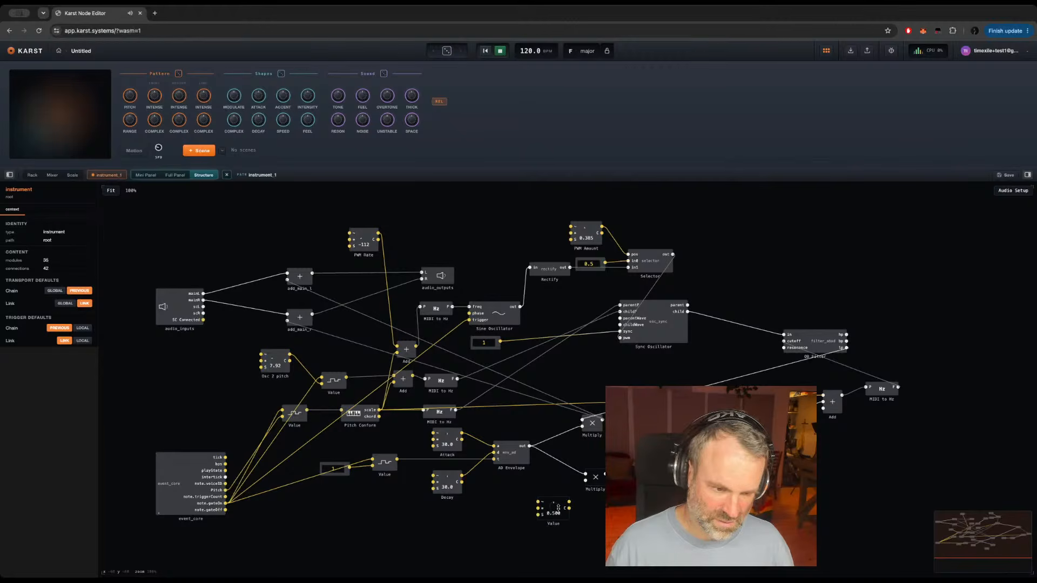
pyautogui.doubleClick(551, 523)
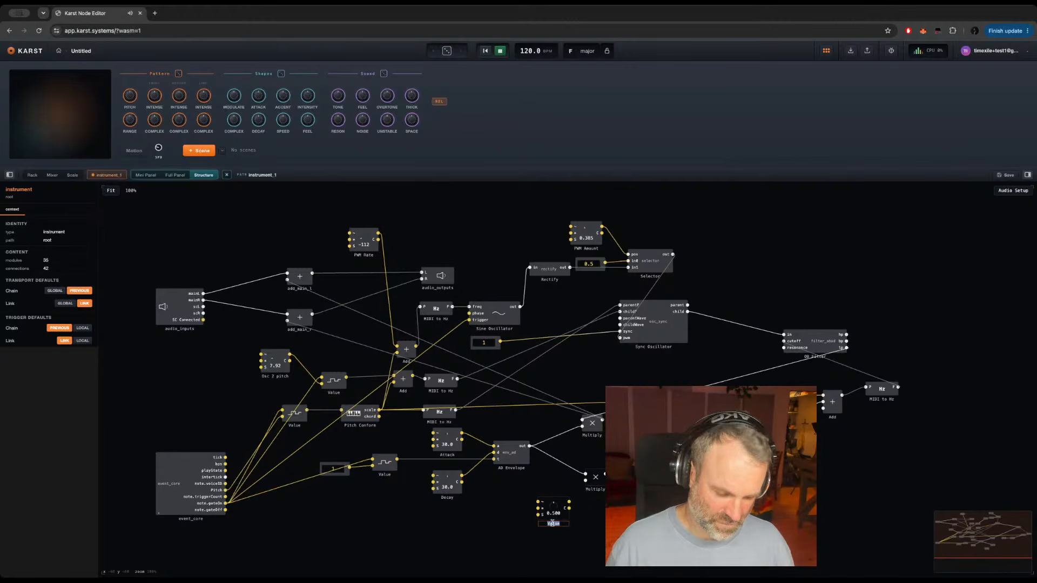
pyautogui.write('Envc')
pyautogui.press('BackSpace')
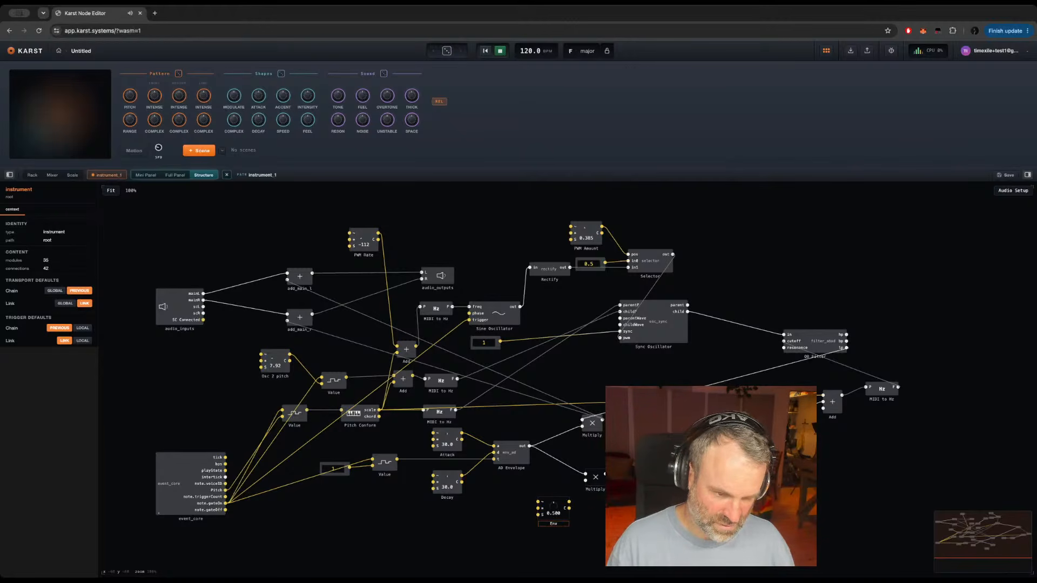
pyautogui.write('> Filt')
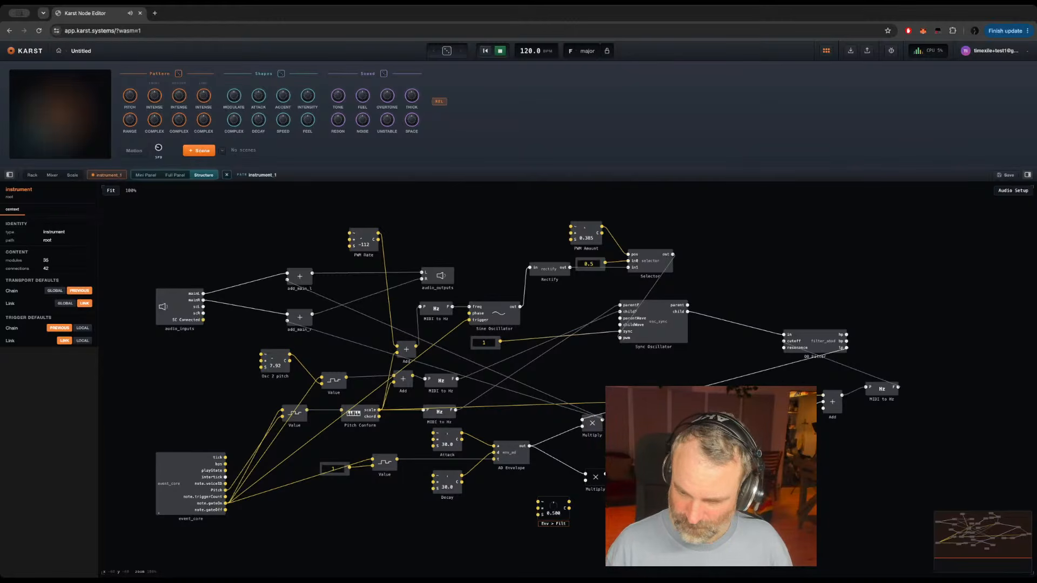
pyautogui.press('Return')
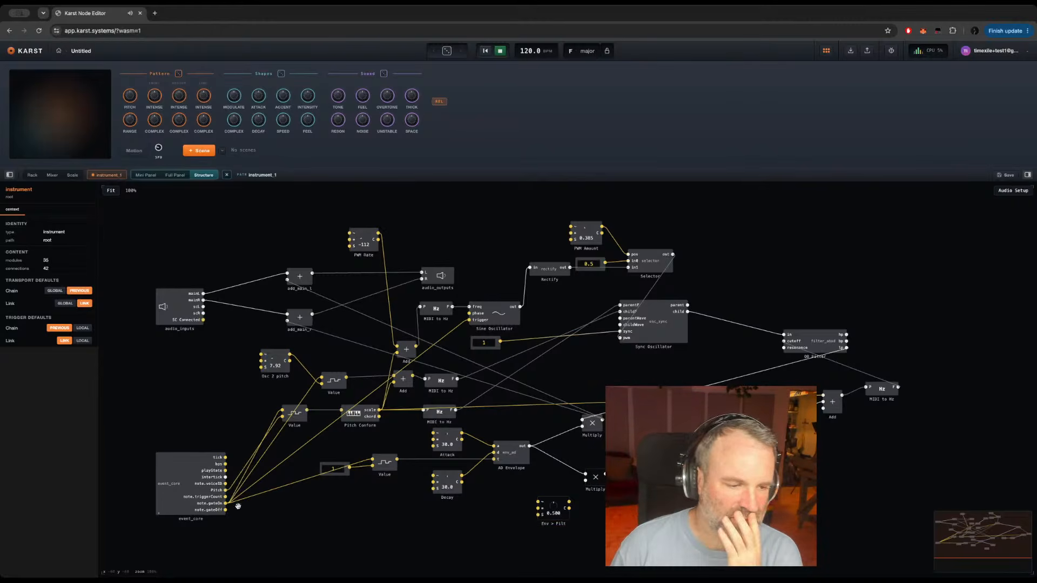
pyautogui.click(383, 462)
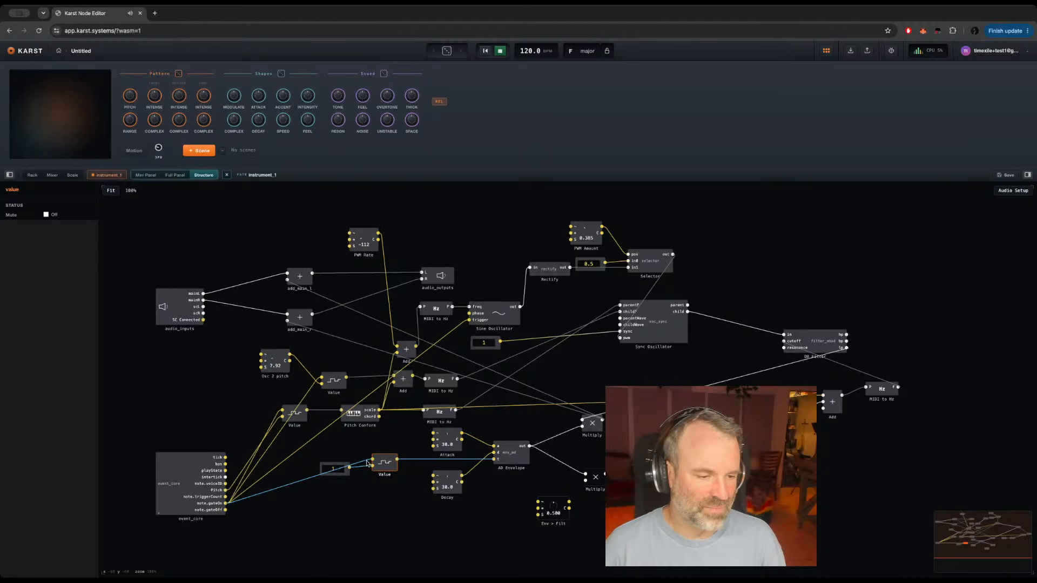
pyautogui.moveTo(364, 470)
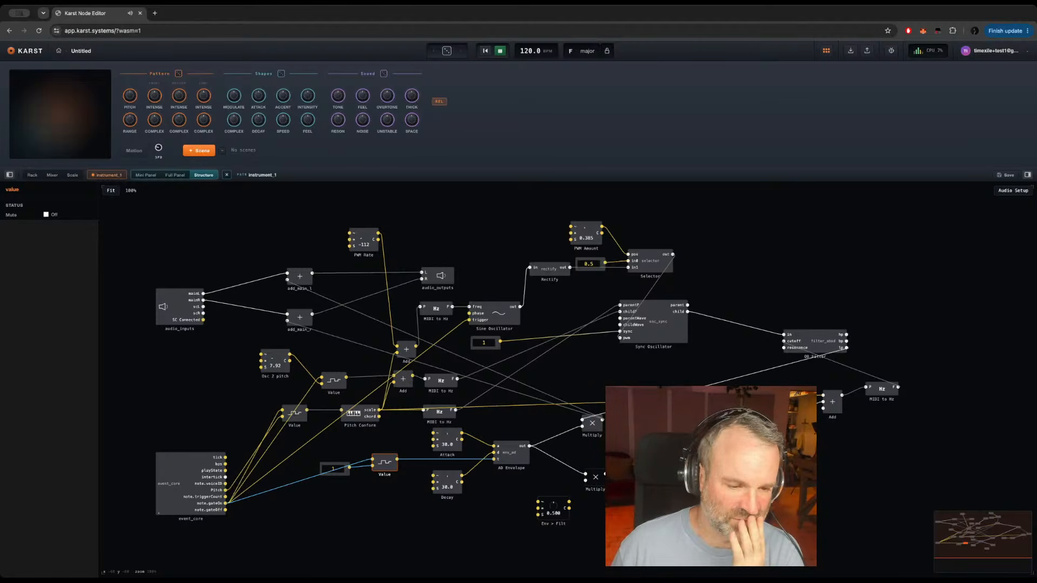
# Step: Set the Env > Filt knob's maximum to 60 and move the knob directly below the AD Envelope
pyautogui.click(555, 513)
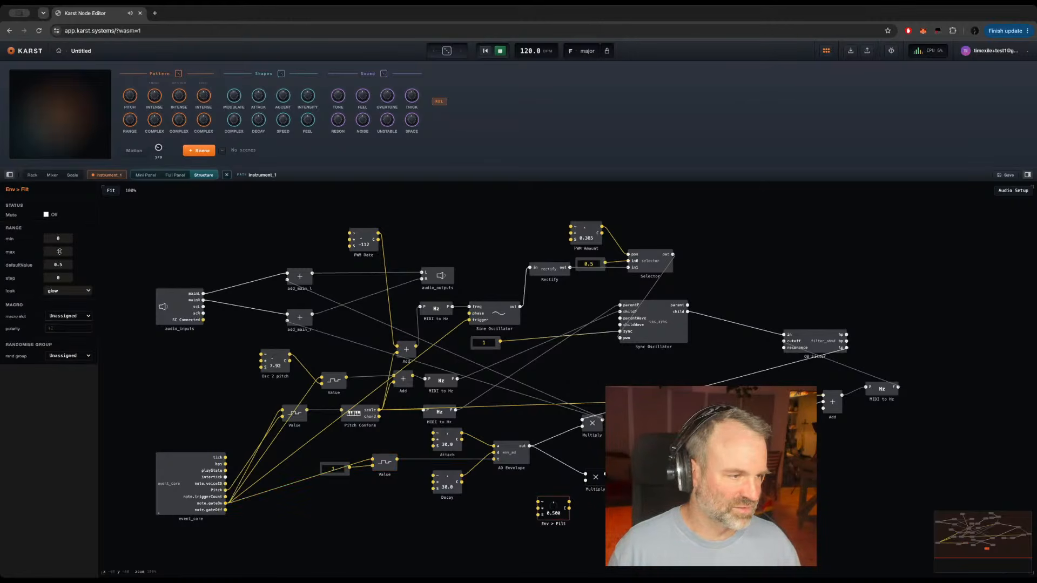
pyautogui.write('60')
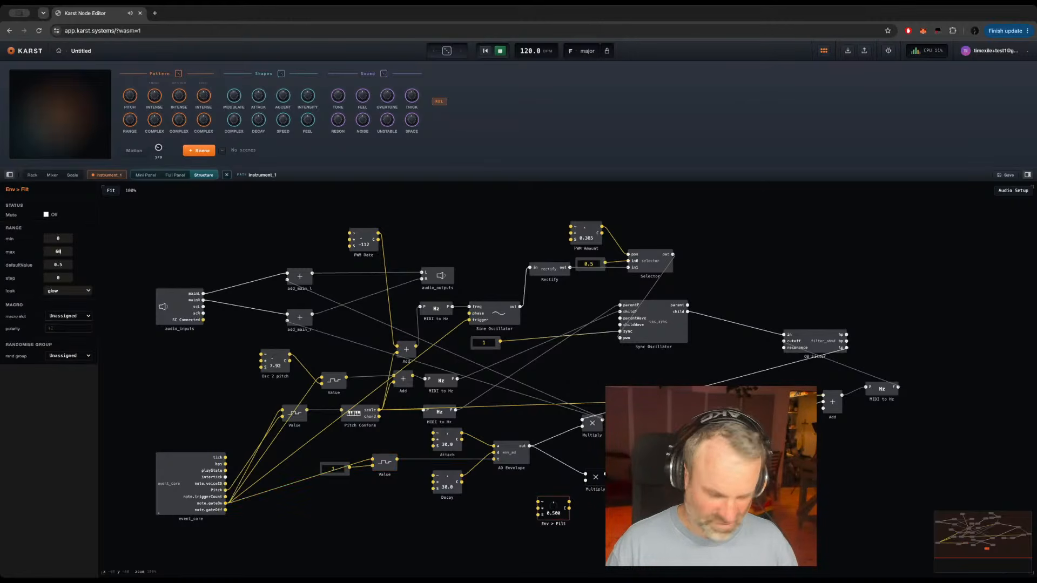
pyautogui.press('Return')
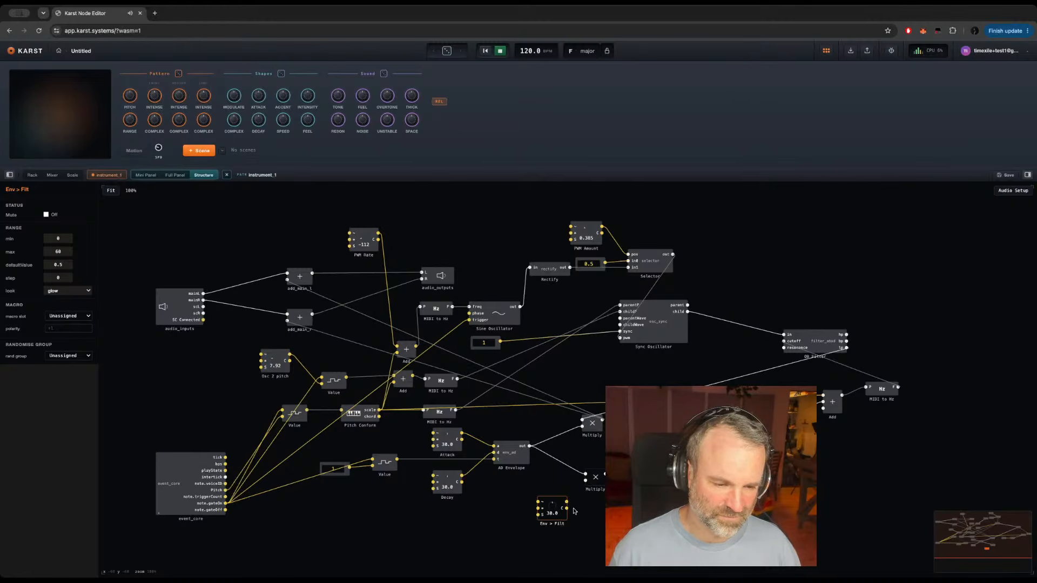
pyautogui.moveTo(556, 517); pyautogui.dragTo(514, 517)
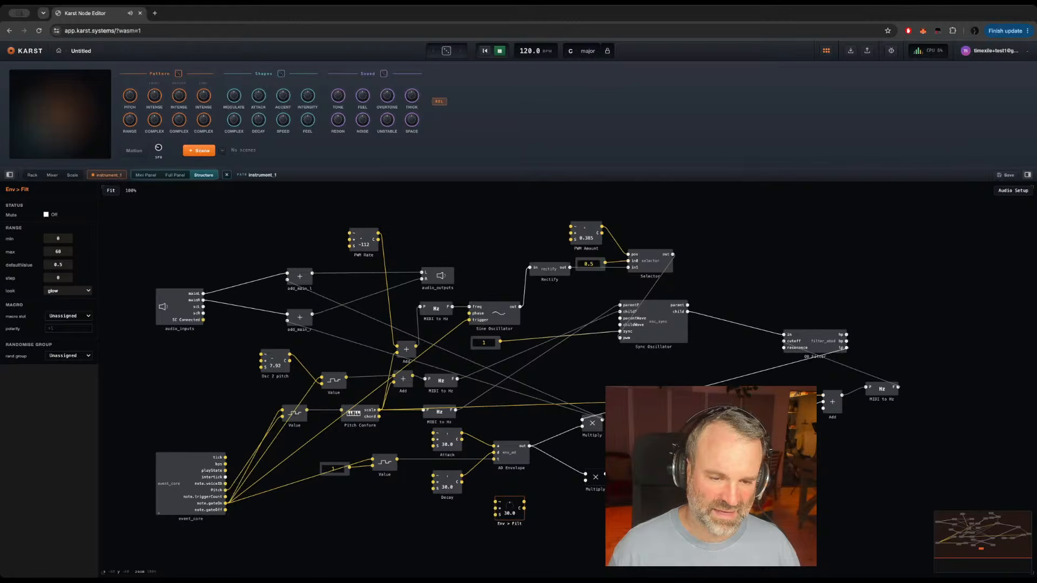
# Step: Duplicate the Smoother beside the Env > Filt knob and wire the knob through it and the lower Multiply into the filter cutoff's Add module
pyautogui.click(729, 427)
pyautogui.press('super+c')
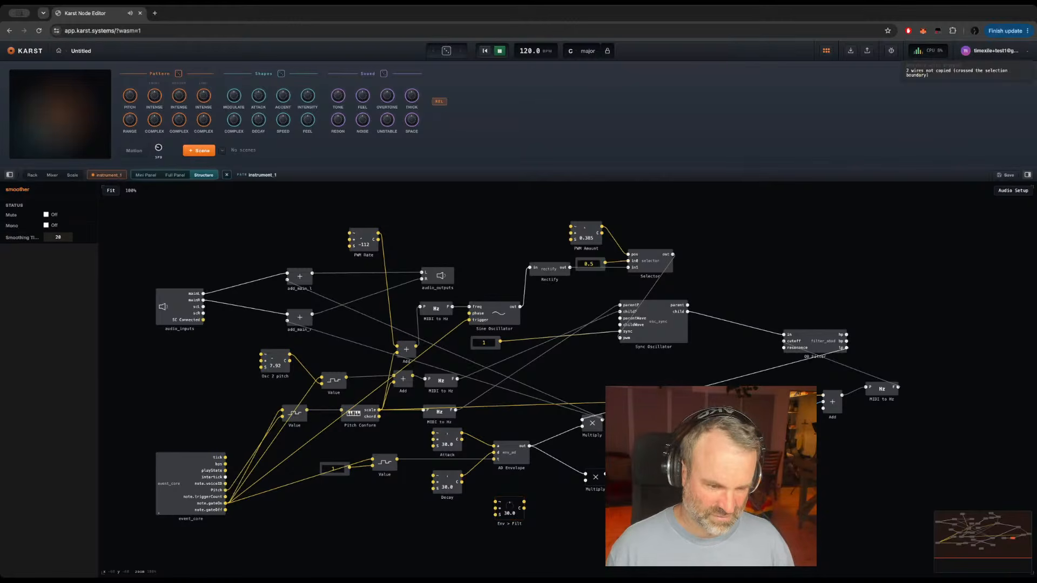
pyautogui.click(530, 496)
pyautogui.press('super+v')
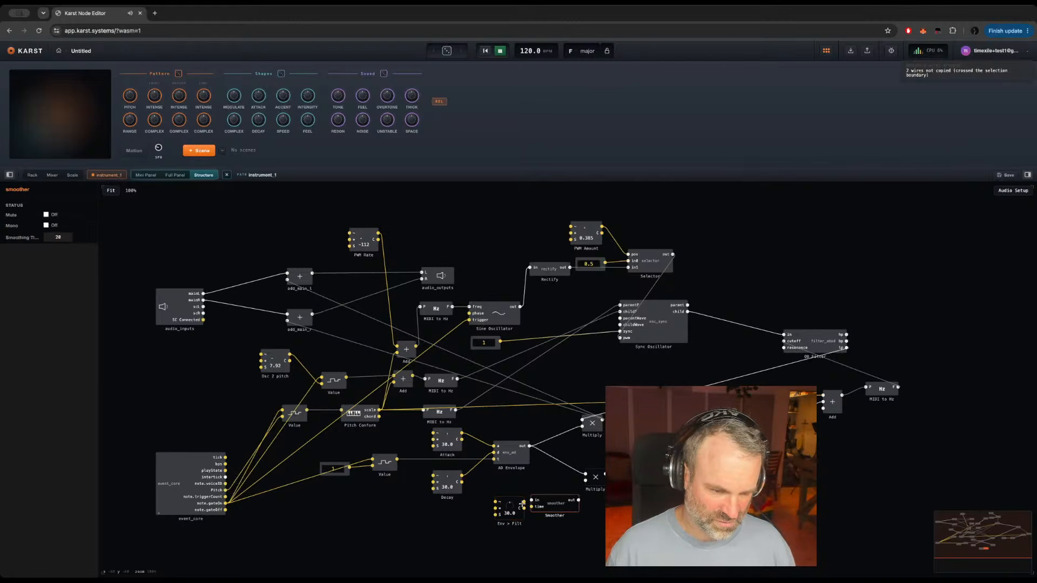
pyautogui.moveTo(532, 501); pyautogui.dragTo(588, 481)
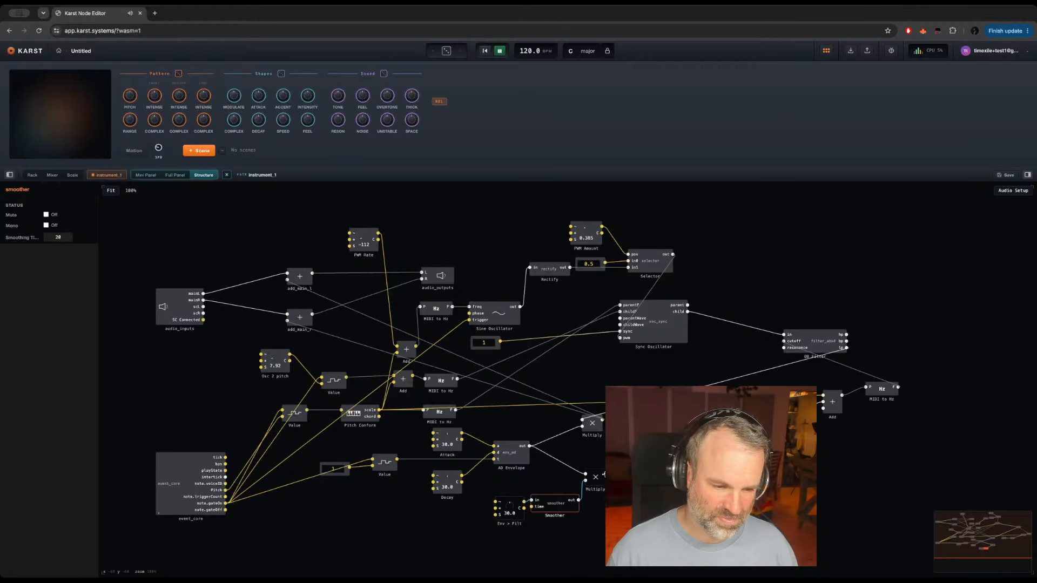
pyautogui.moveTo(604, 474); pyautogui.dragTo(828, 409)
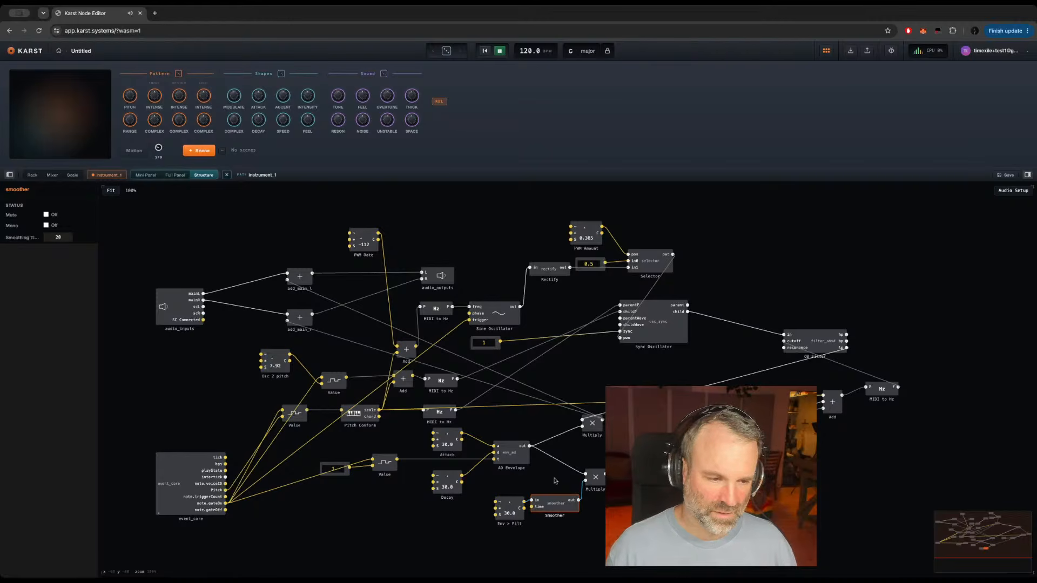
# Step: Turn the Attack knob down to 0 and the Decay knob to about 26.3
pyautogui.click(446, 446)
pyautogui.moveTo(445, 446); pyautogui.dragTo(441, 469)
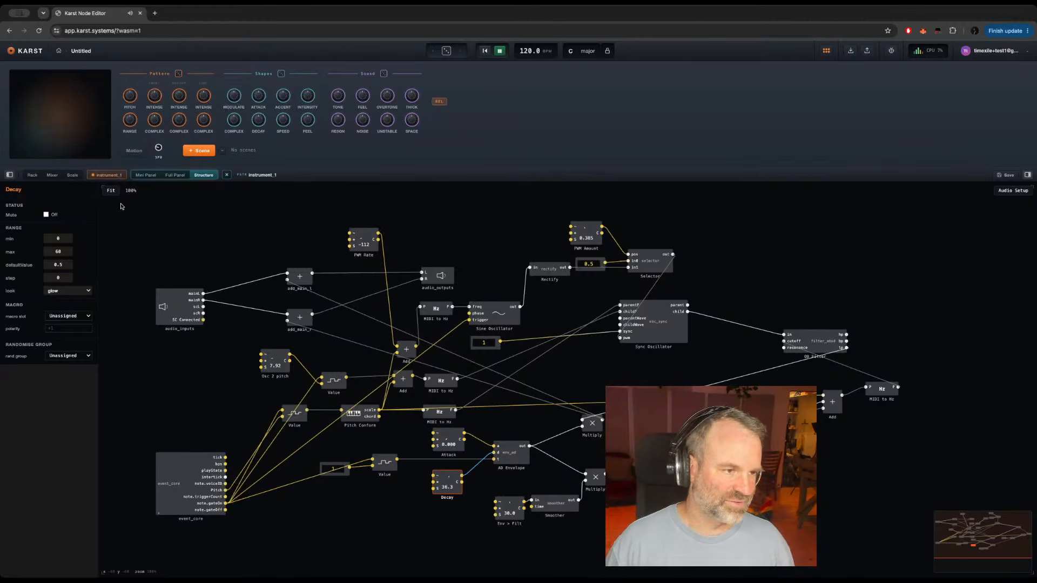
pyautogui.moveTo(121, 205); pyautogui.dragTo(762, 540)
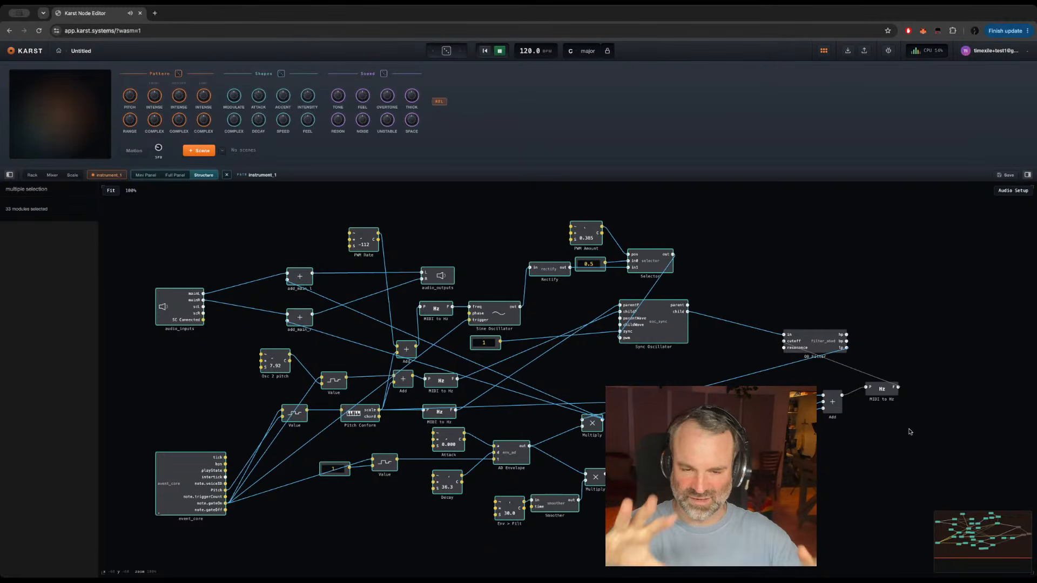
pyautogui.click(821, 439)
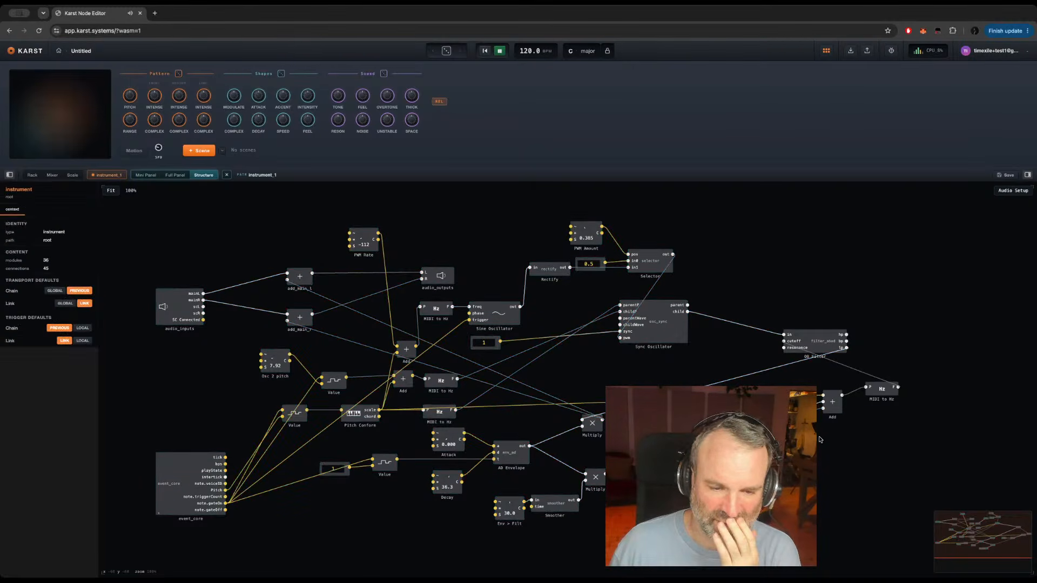
pyautogui.click(761, 420)
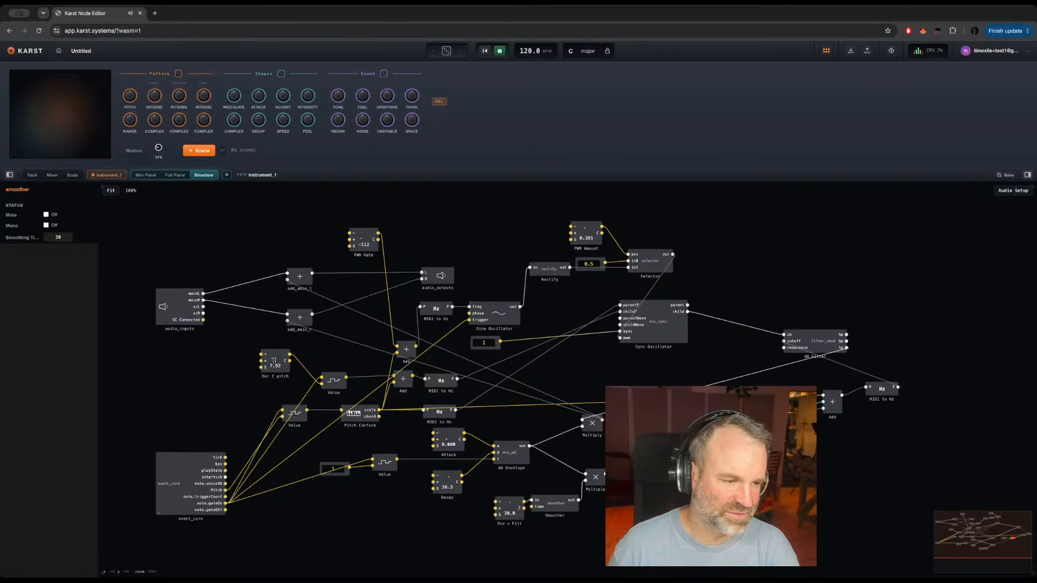
# Step: Raise the Osc 2 pitch knob to about 20.9
pyautogui.moveTo(274, 360)
pyautogui.mouseDown()
pyautogui.moveTo(273, 338)
pyautogui.moveTo(275, 357)
pyautogui.mouseUp()
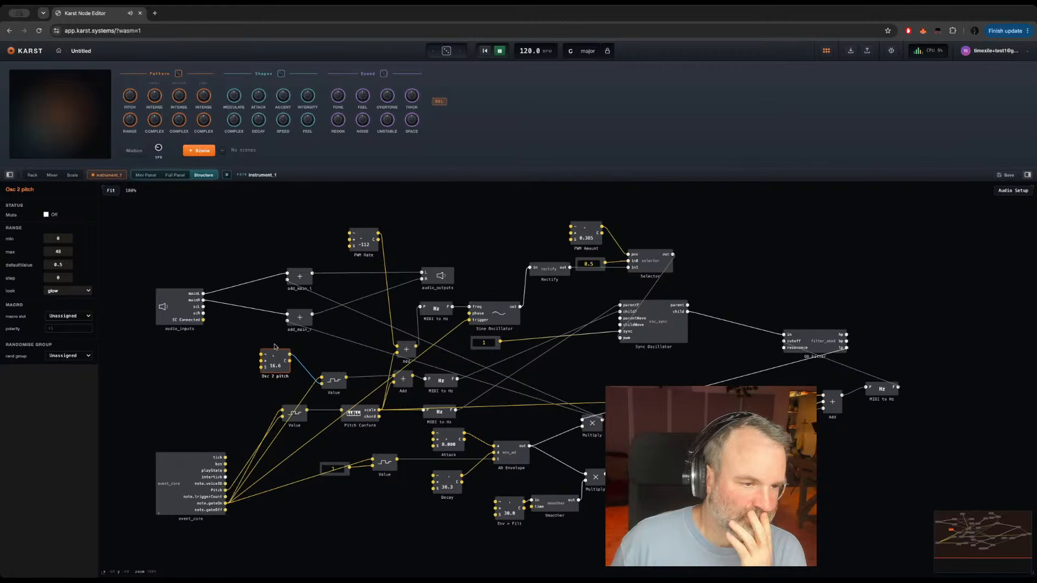
pyautogui.moveTo(275, 347); pyautogui.dragTo(270, 339)
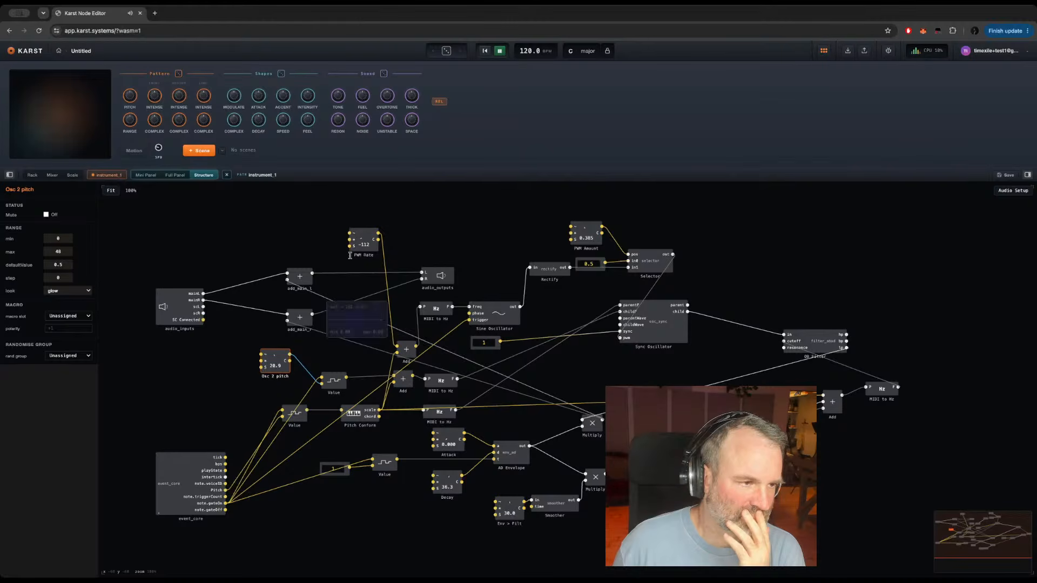
pyautogui.click(145, 176)
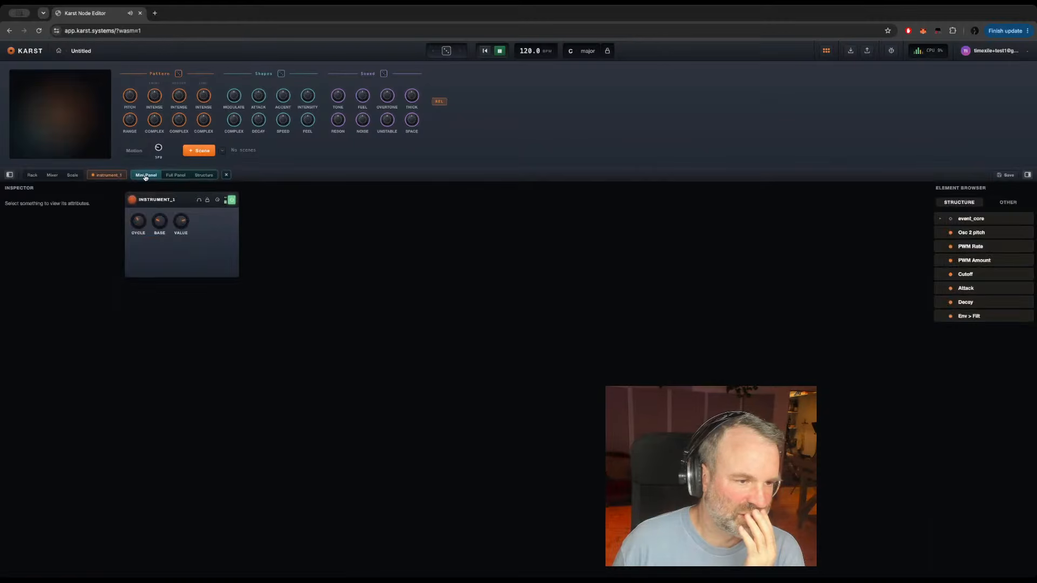
pyautogui.click(940, 219)
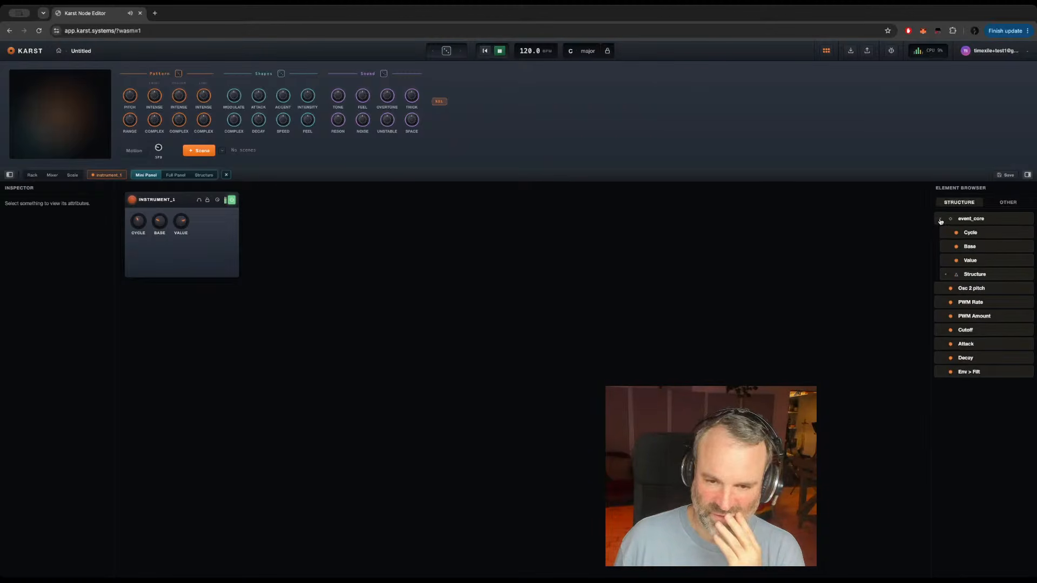
pyautogui.click(946, 275)
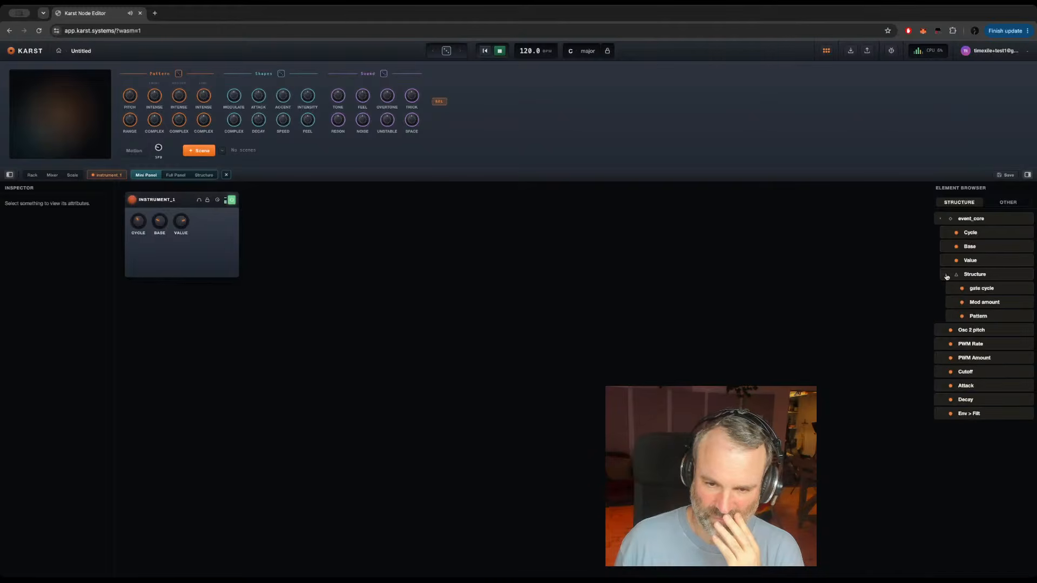
pyautogui.moveTo(982, 290); pyautogui.dragTo(216, 216)
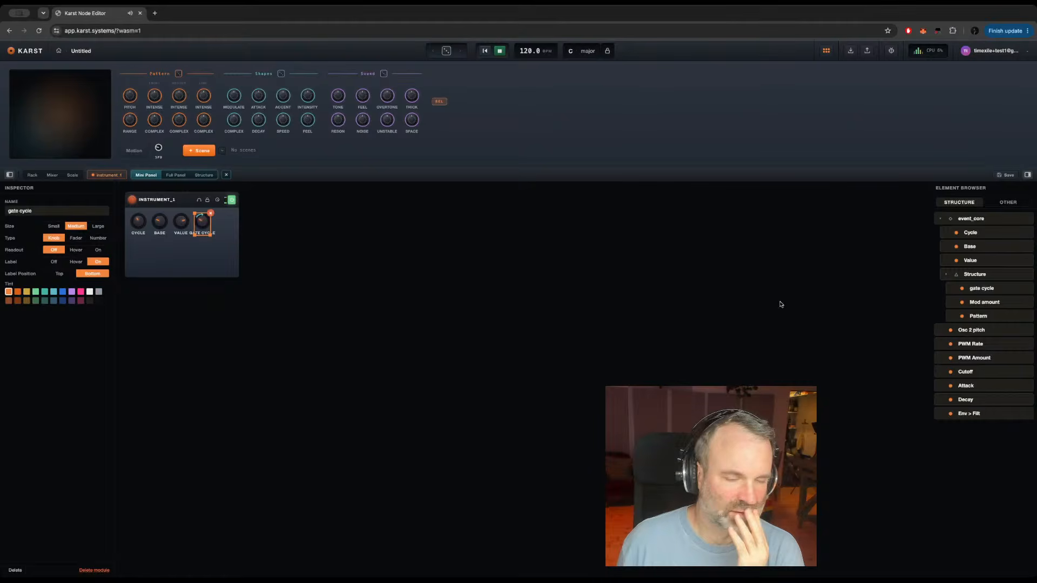
pyautogui.moveTo(986, 302); pyautogui.dragTo(196, 244)
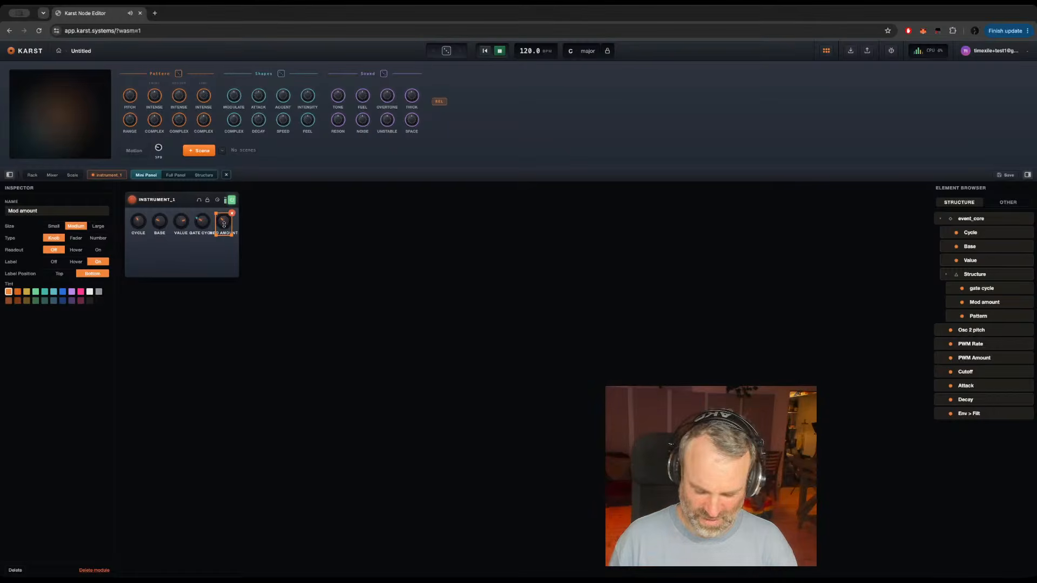
pyautogui.press('Delete')
pyautogui.click(202, 221)
pyautogui.press('Delete')
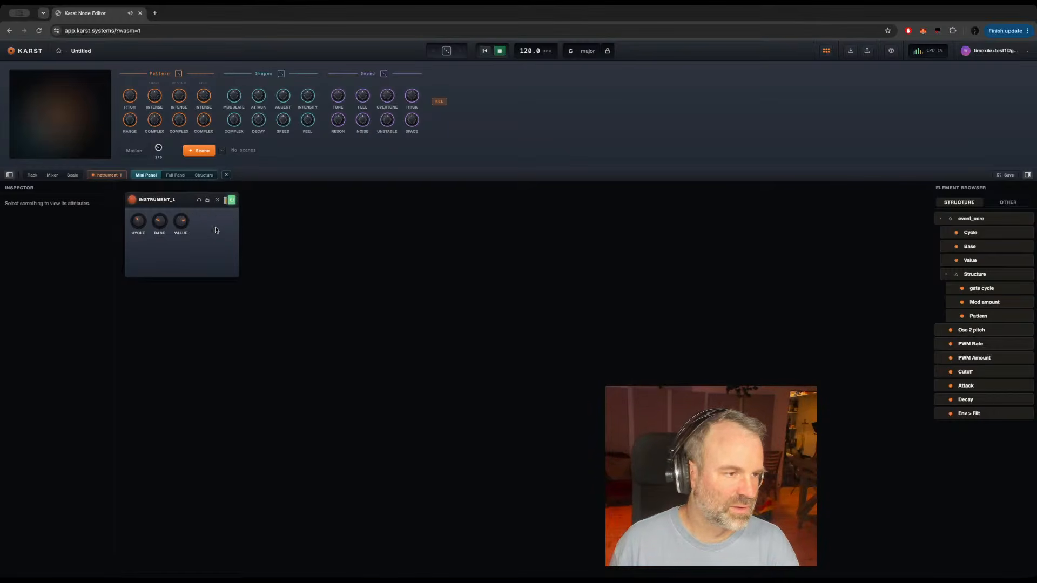
# Step: Open the instrument's empty Full Panel with the event_core controls listed in the element browser
pyautogui.click(175, 176)
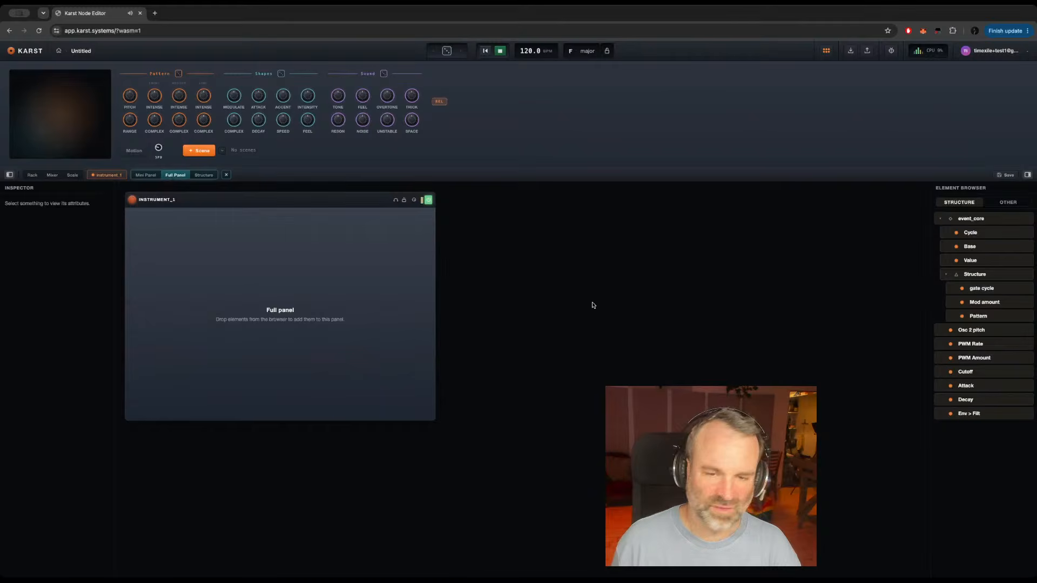
pyautogui.click(246, 254)
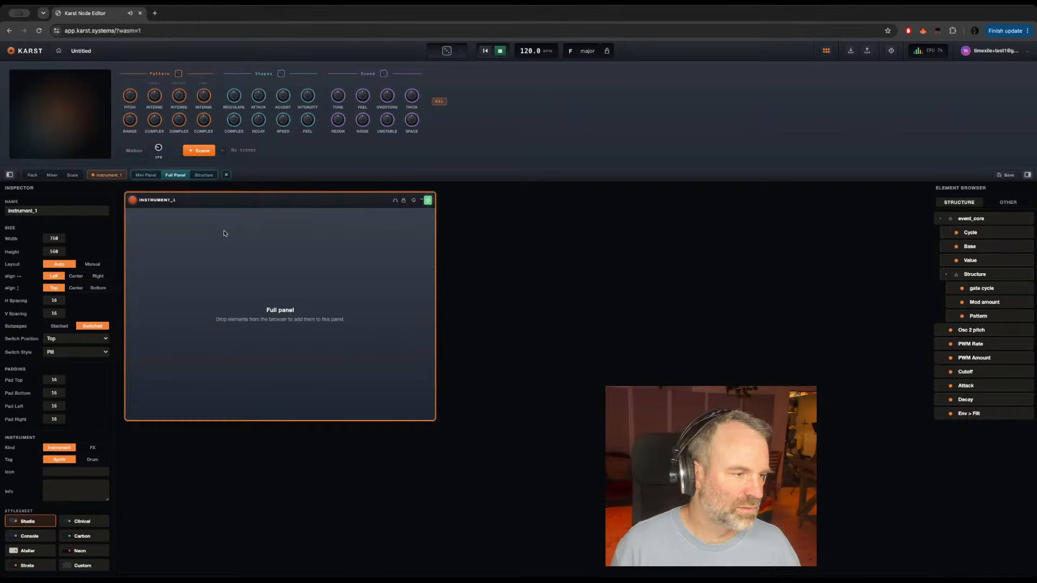
pyautogui.click(941, 220)
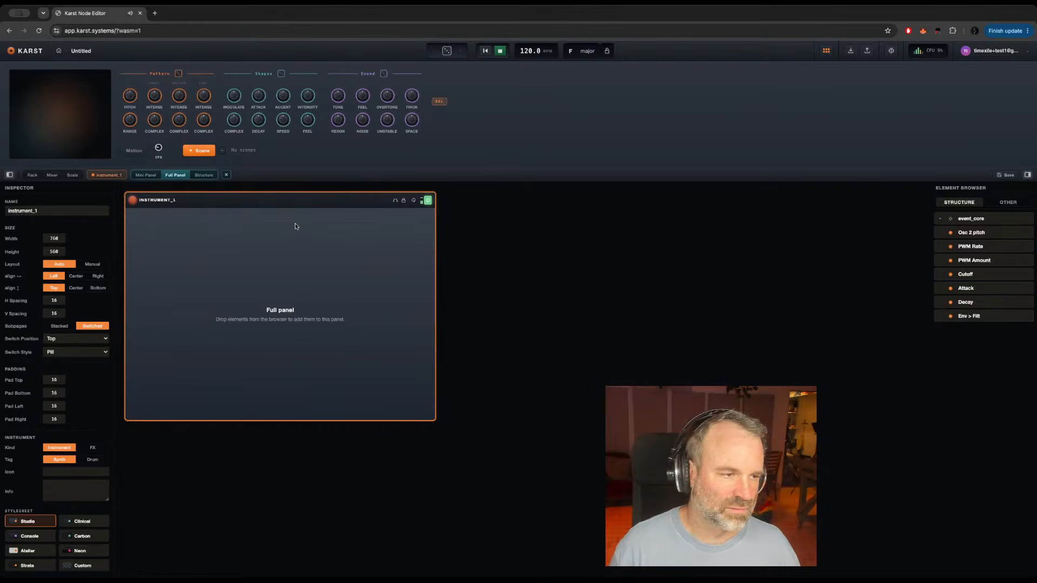
pyautogui.click(277, 203)
pyautogui.click(221, 217)
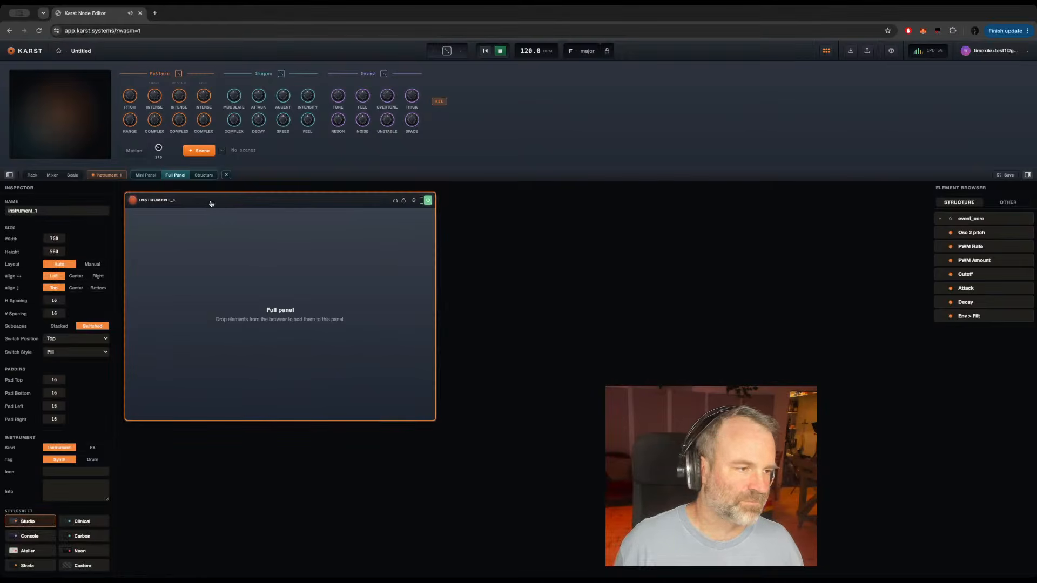
pyautogui.click(940, 220)
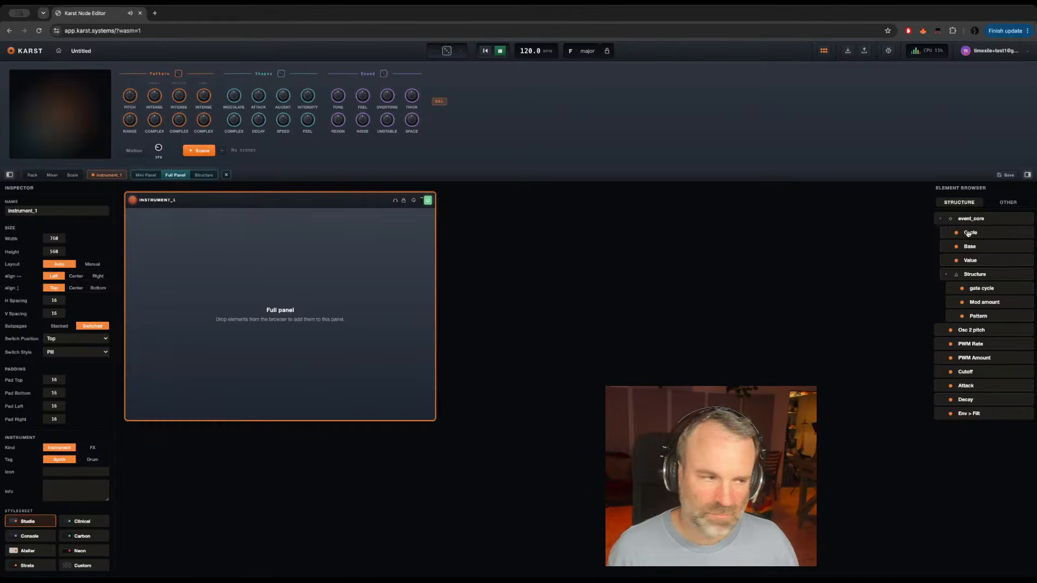
pyautogui.moveTo(969, 233); pyautogui.dragTo(319, 250)
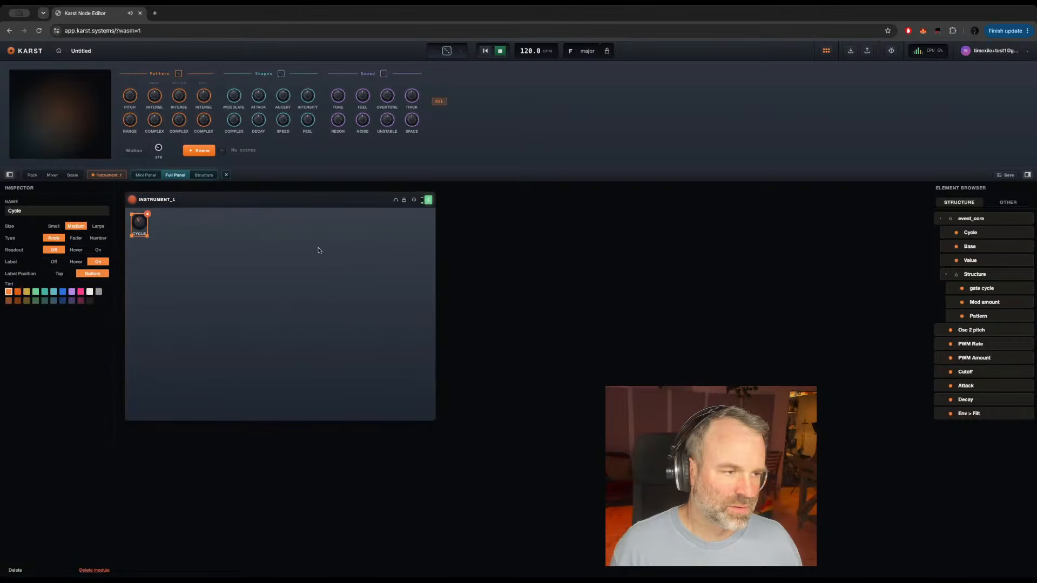
pyautogui.moveTo(966, 246); pyautogui.dragTo(259, 254)
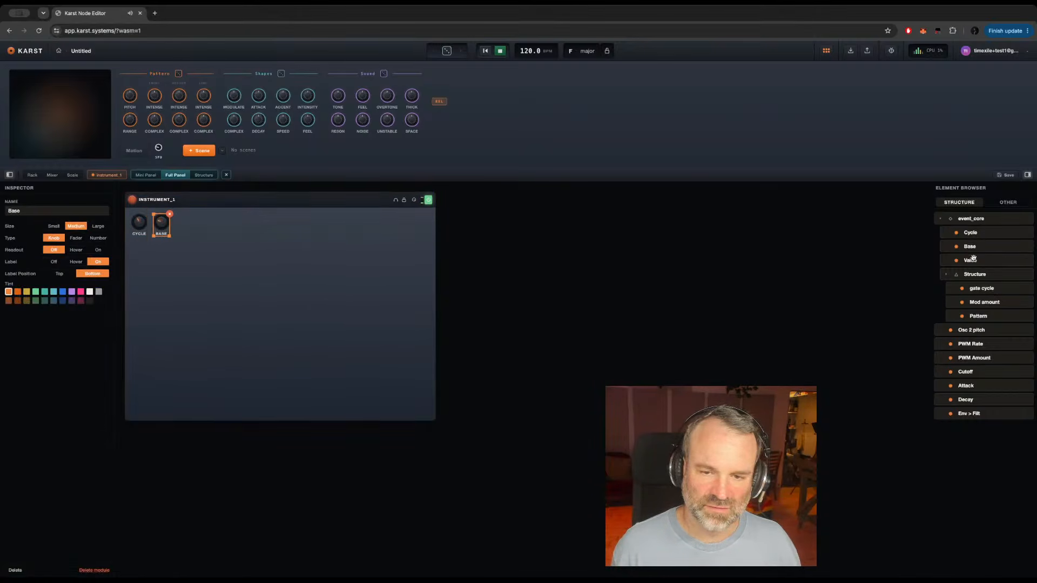
pyautogui.moveTo(971, 260); pyautogui.dragTo(351, 255)
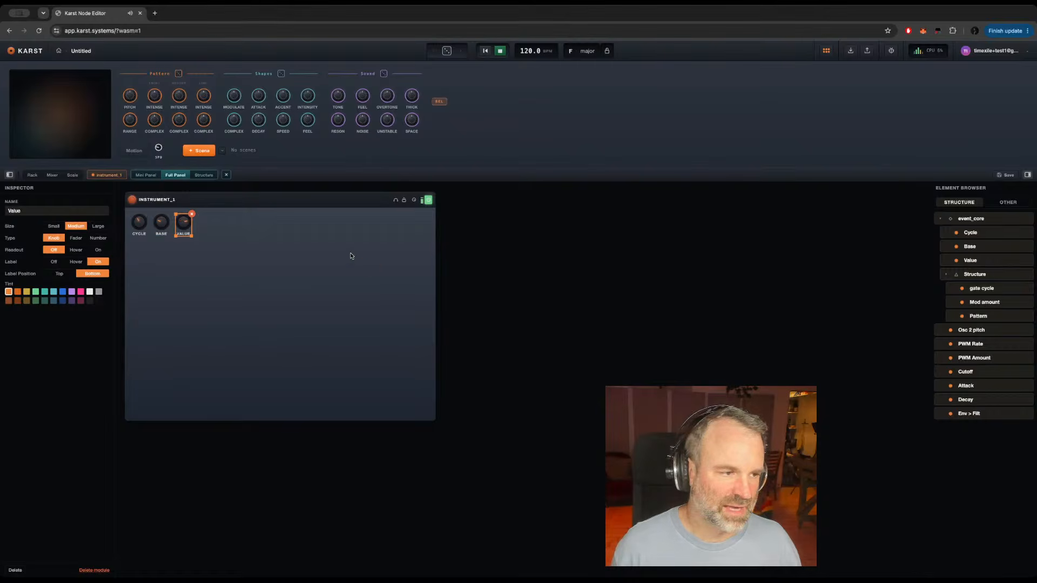
pyautogui.click(191, 214)
pyautogui.click(160, 224)
pyautogui.press('Delete')
pyautogui.click(136, 223)
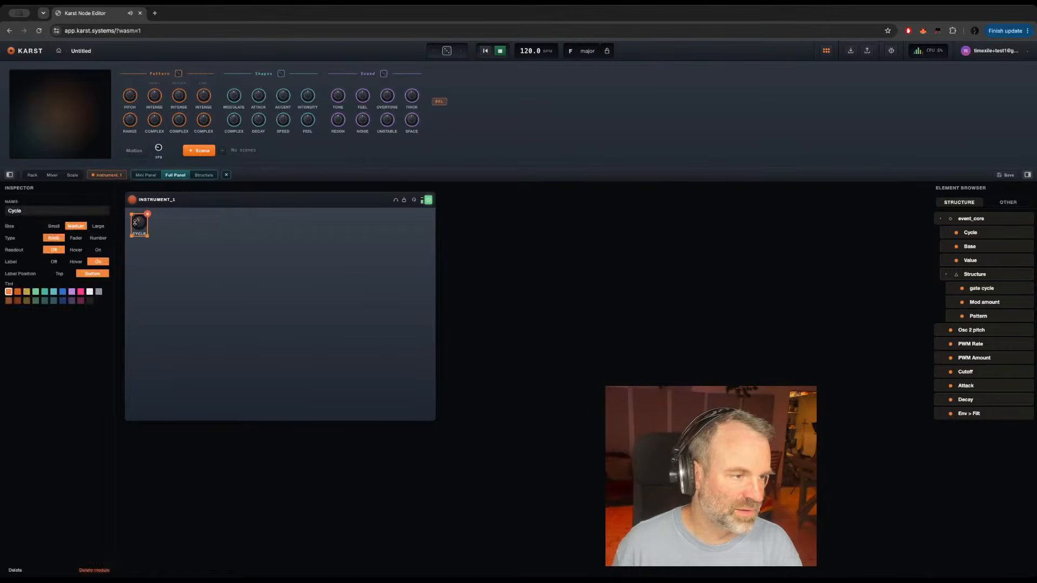
pyautogui.press('Delete')
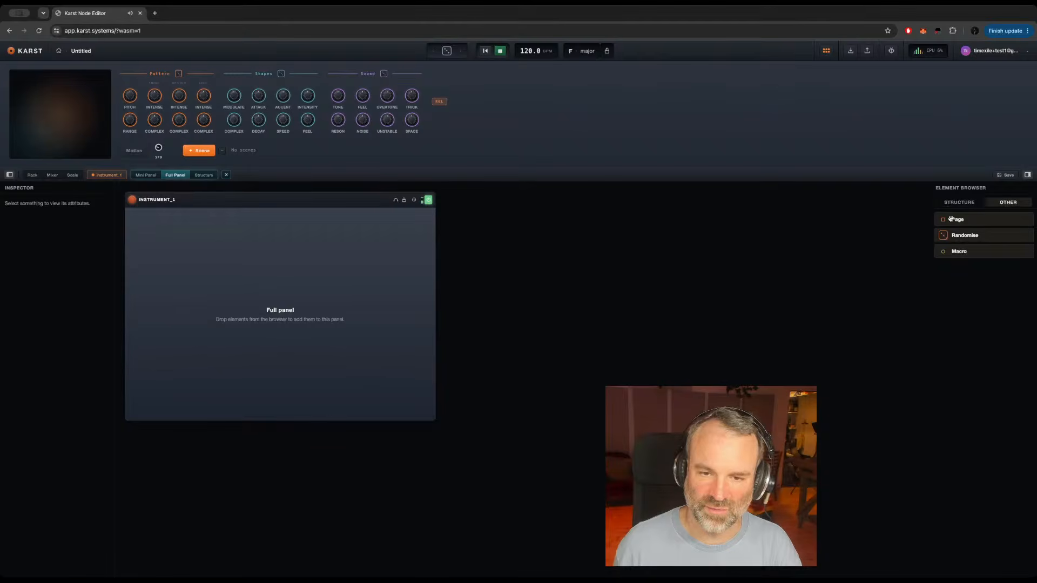
# Step: Add a Page to the Full Panel and place the Cycle, Base and Value controls inside it
pyautogui.moveTo(956, 220); pyautogui.dragTo(290, 230)
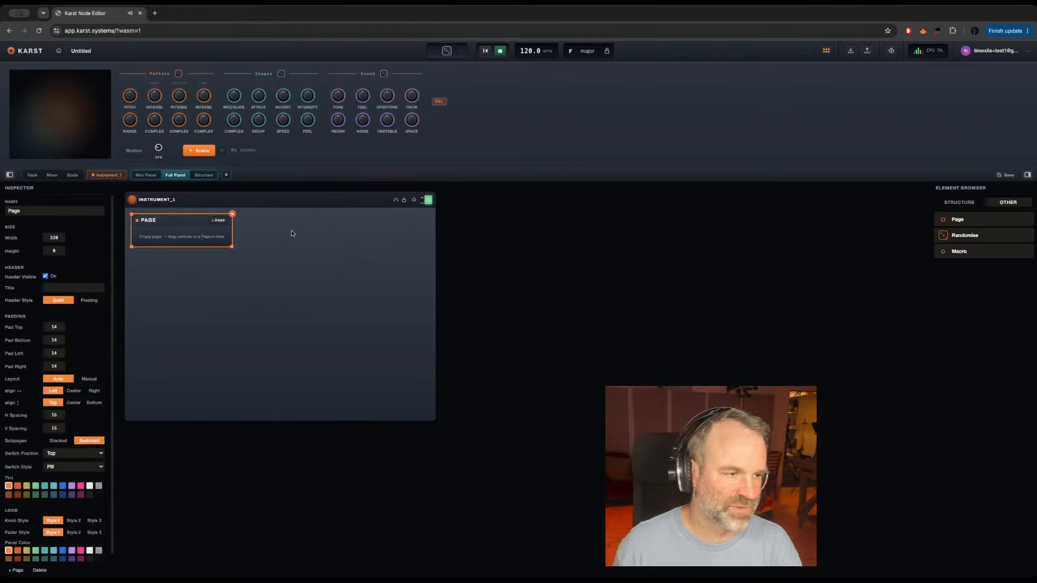
pyautogui.click(960, 205)
pyautogui.moveTo(976, 236); pyautogui.dragTo(192, 232)
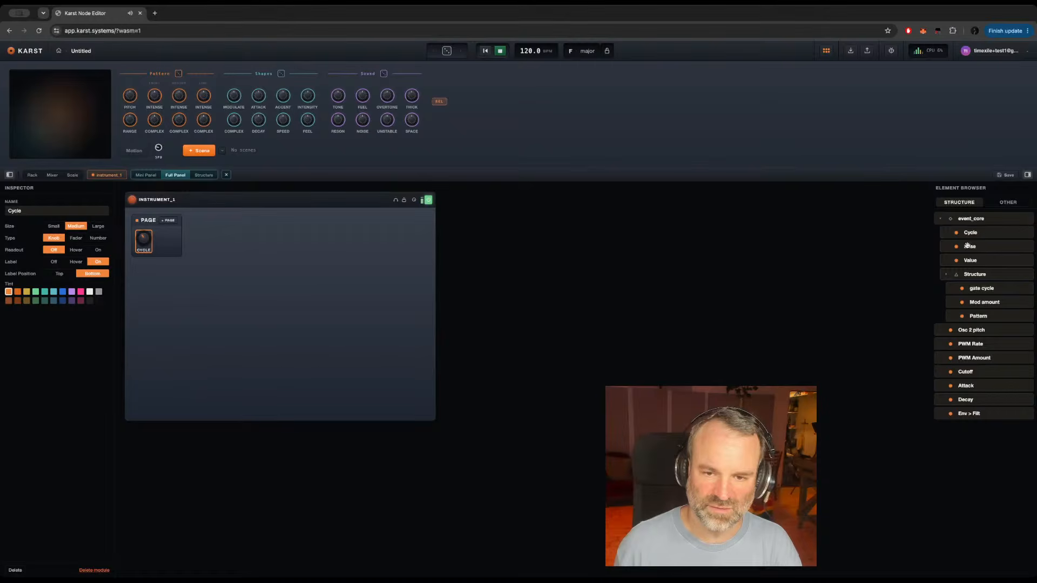
pyautogui.moveTo(966, 247); pyautogui.dragTo(183, 236)
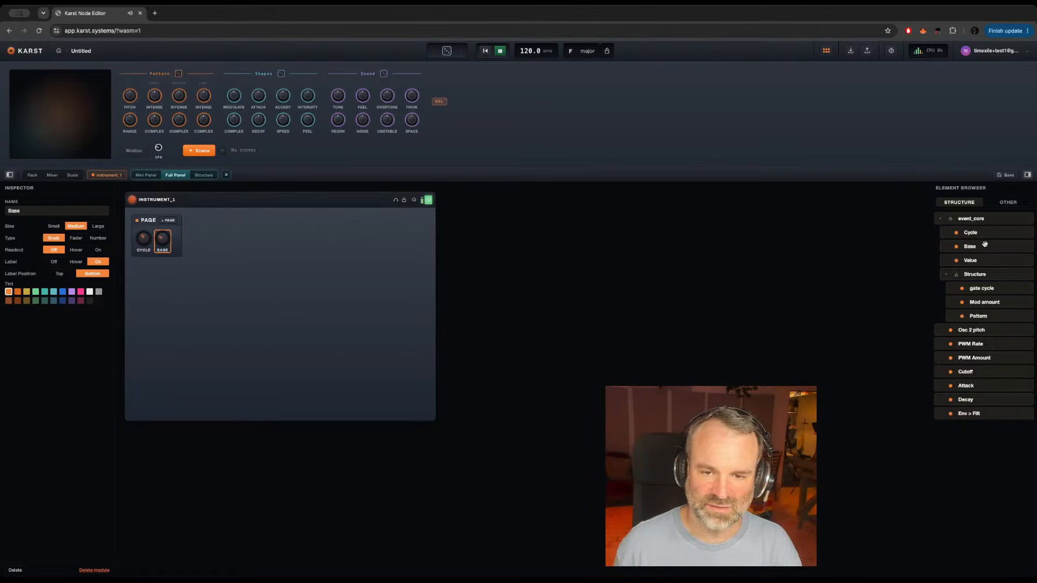
pyautogui.moveTo(971, 261); pyautogui.dragTo(187, 236)
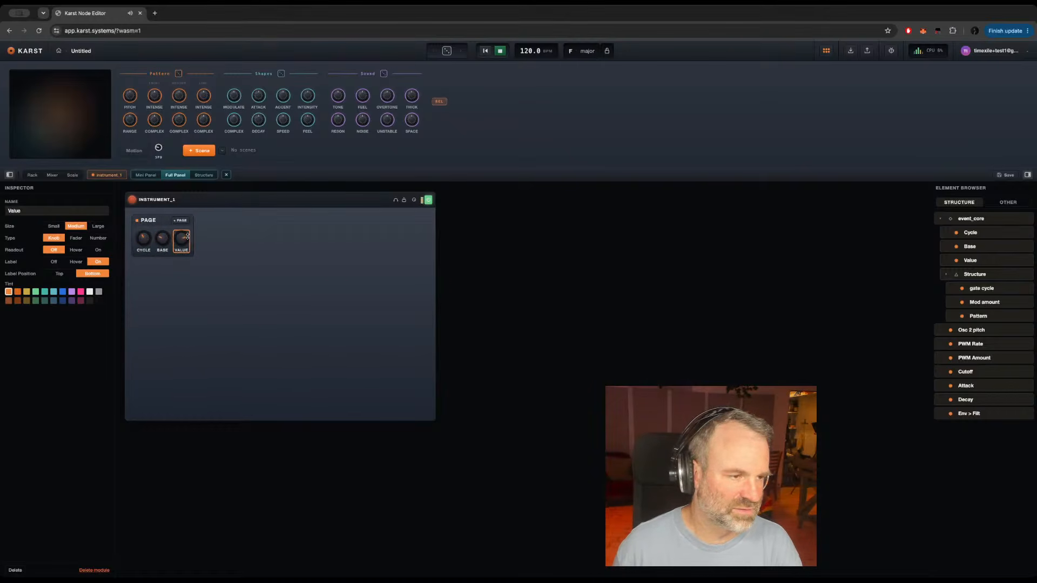
# Step: Switch the instrument panel to Manual layout and place the Structure group beside the page
pyautogui.click(161, 220)
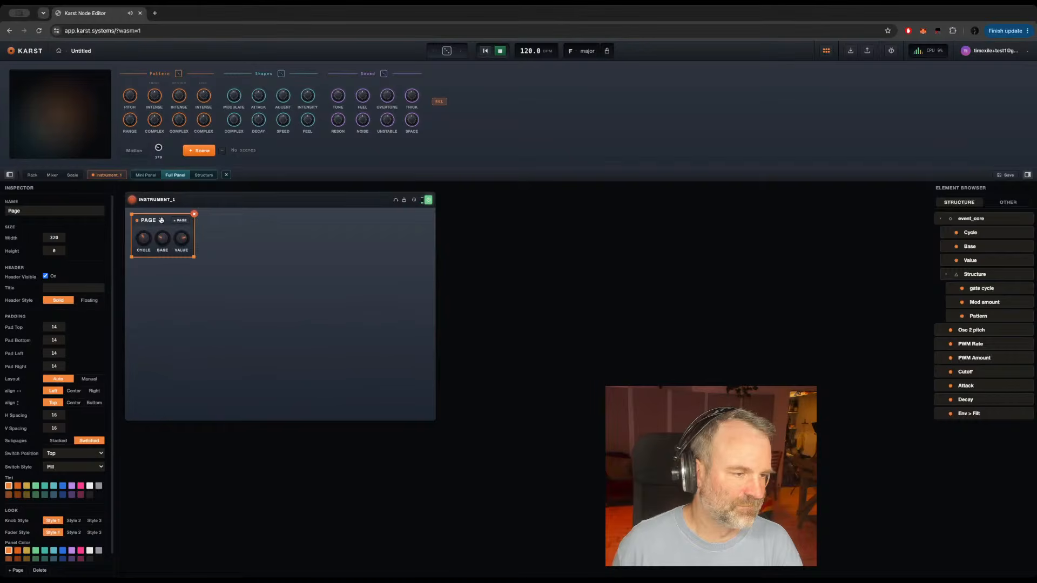
pyautogui.click(300, 285)
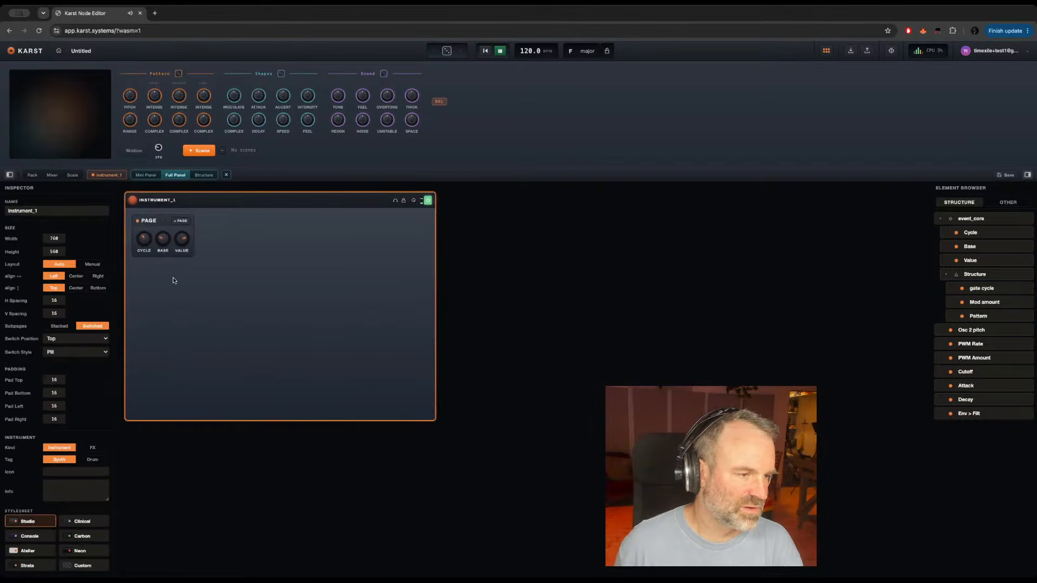
pyautogui.click(91, 268)
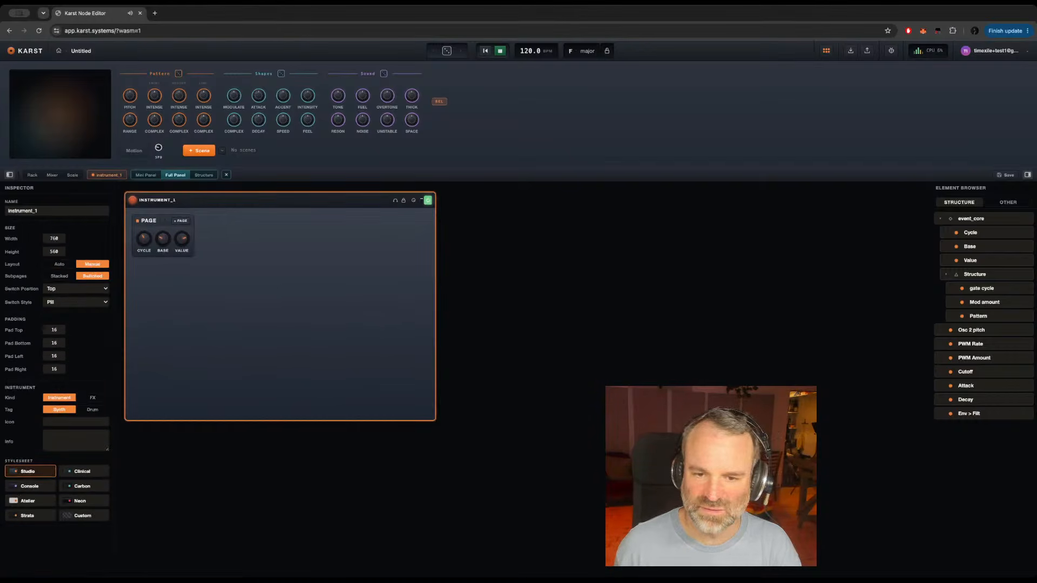
pyautogui.moveTo(980, 275); pyautogui.dragTo(266, 222)
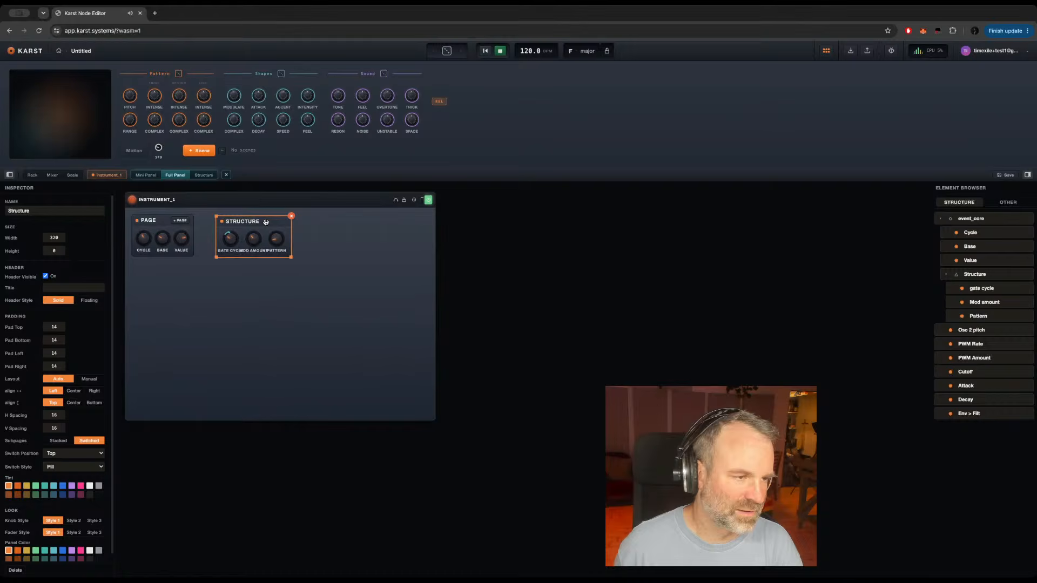
# Step: Set the page's horizontal spacing to 16 and nudge the Structure group level with the page
pyautogui.click(154, 219)
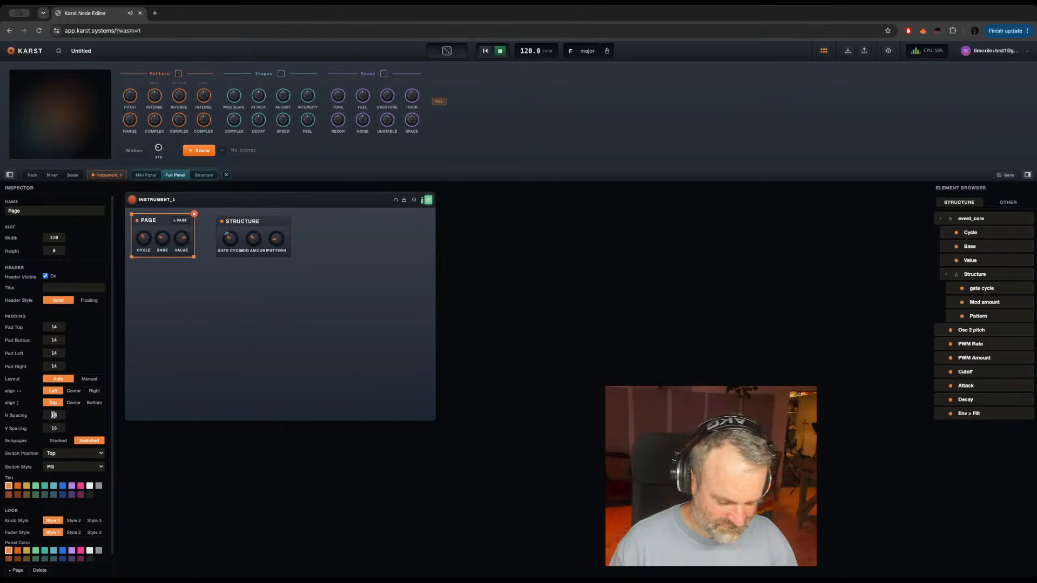
pyautogui.write('16')
pyautogui.press('Return')
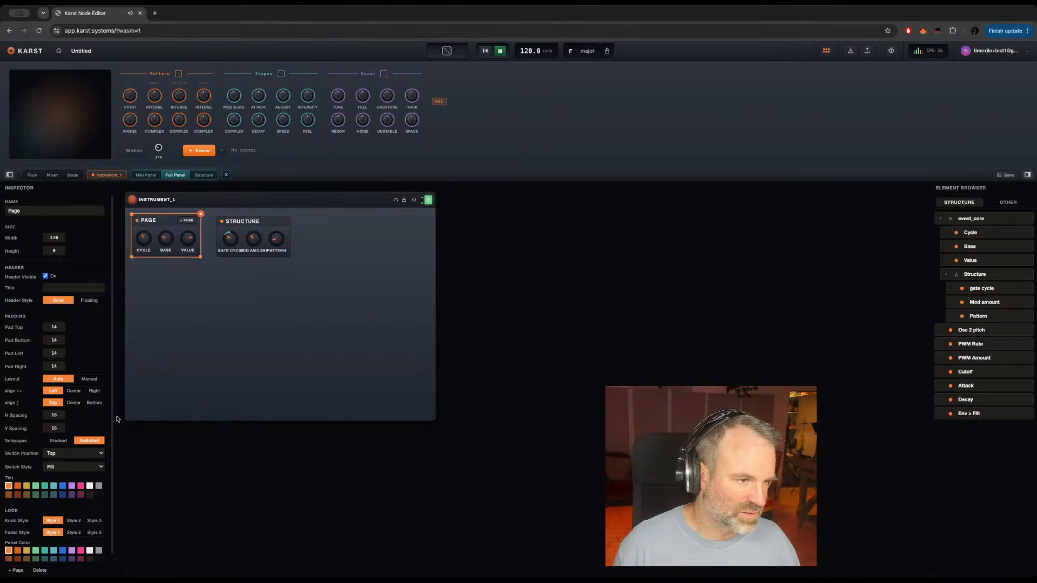
pyautogui.click(268, 222)
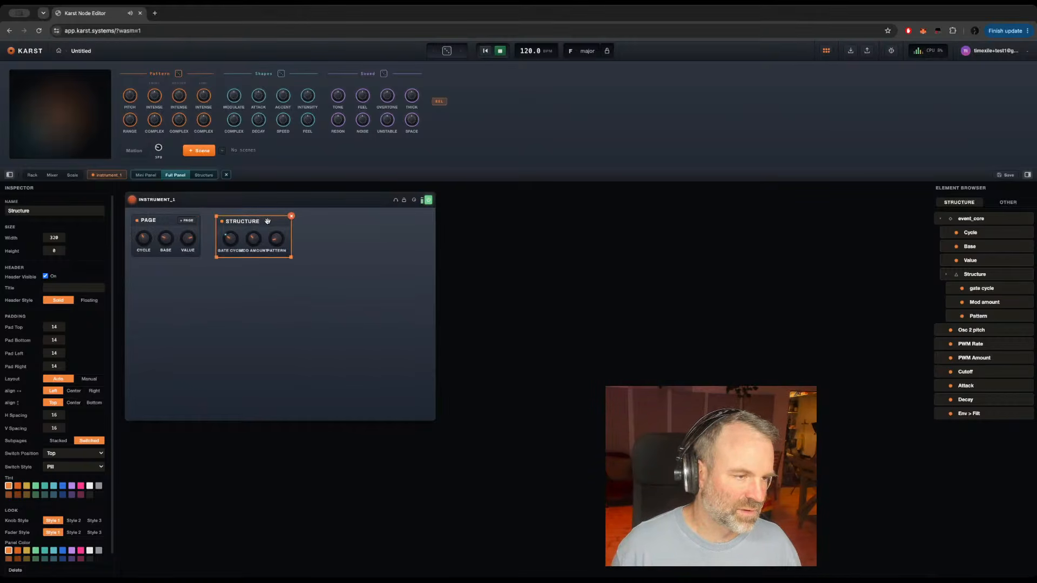
# Step: Rename the page to Pitch and the Structure group to Gate
pyautogui.click(147, 221)
pyautogui.doubleClick(13, 211)
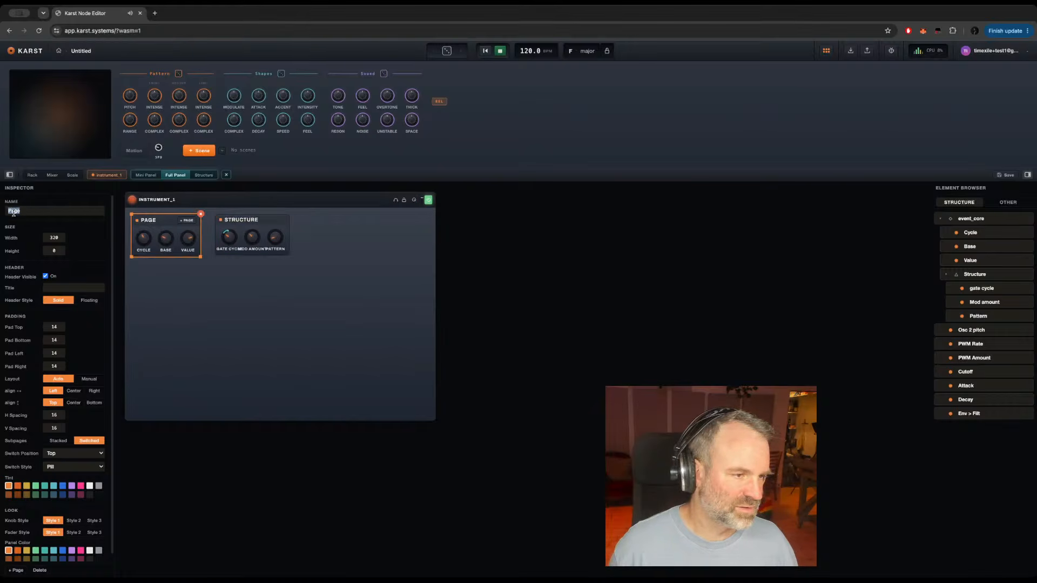
pyautogui.write('Pitch')
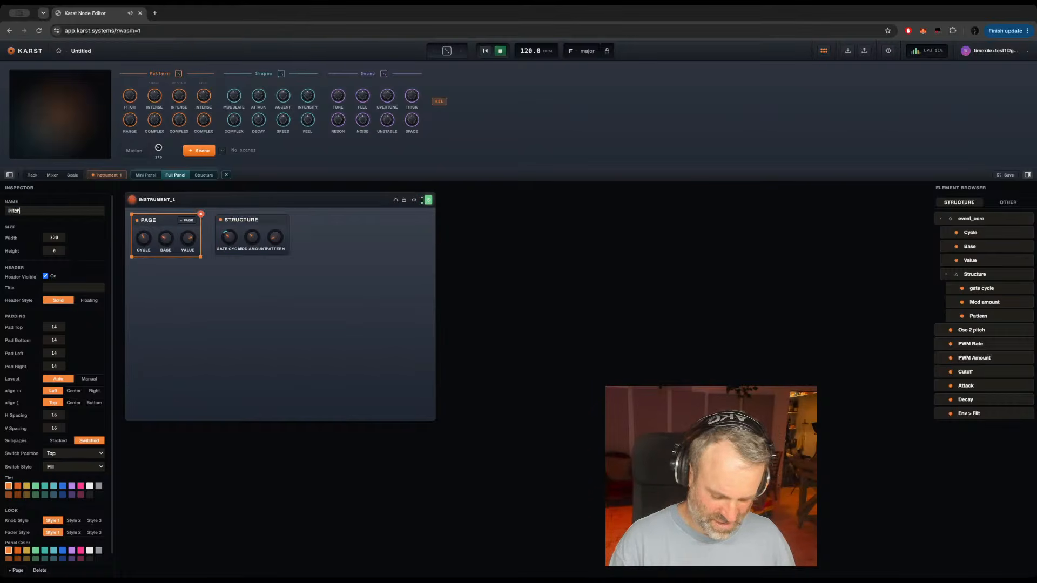
pyautogui.doubleClick(232, 219)
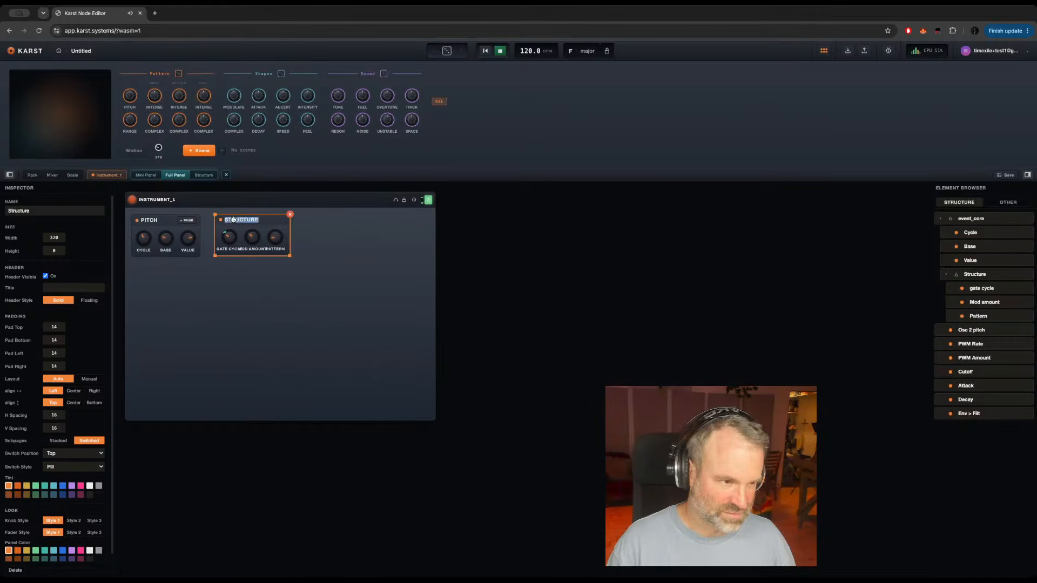
pyautogui.doubleClick(25, 211)
pyautogui.write('Gat')
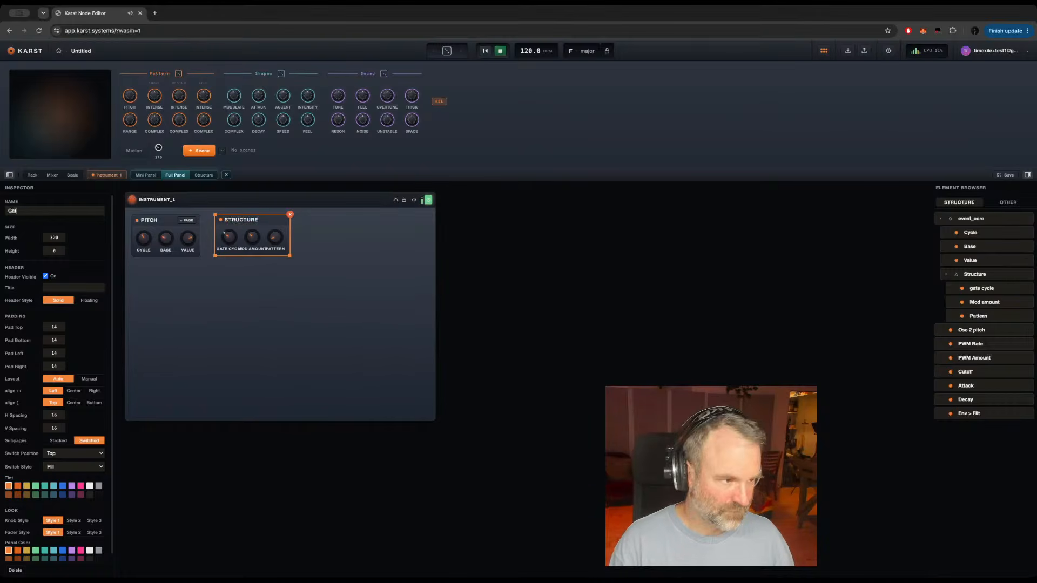
pyautogui.write('e')
pyautogui.press('Return')
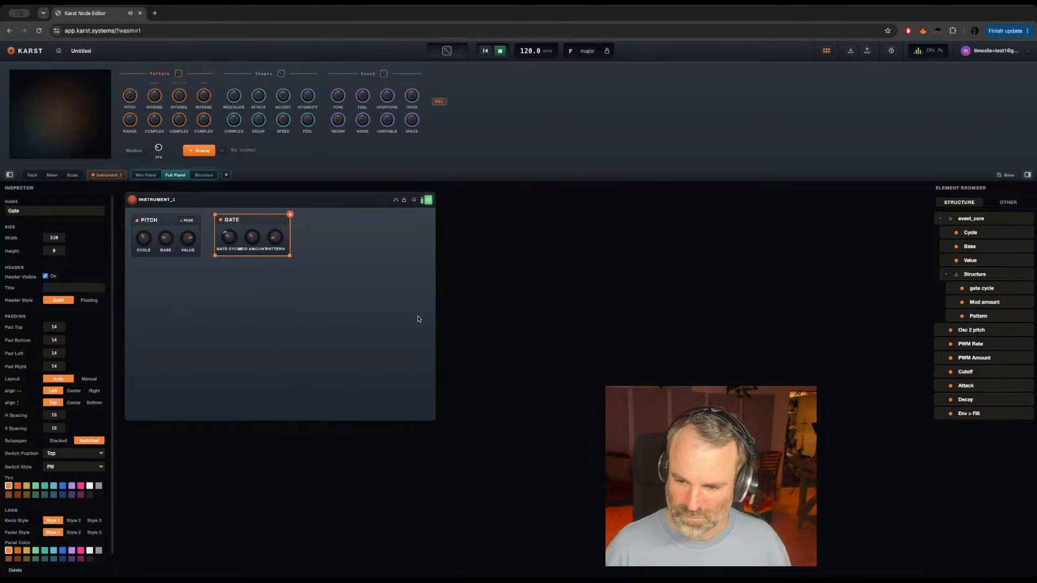
pyautogui.click(196, 311)
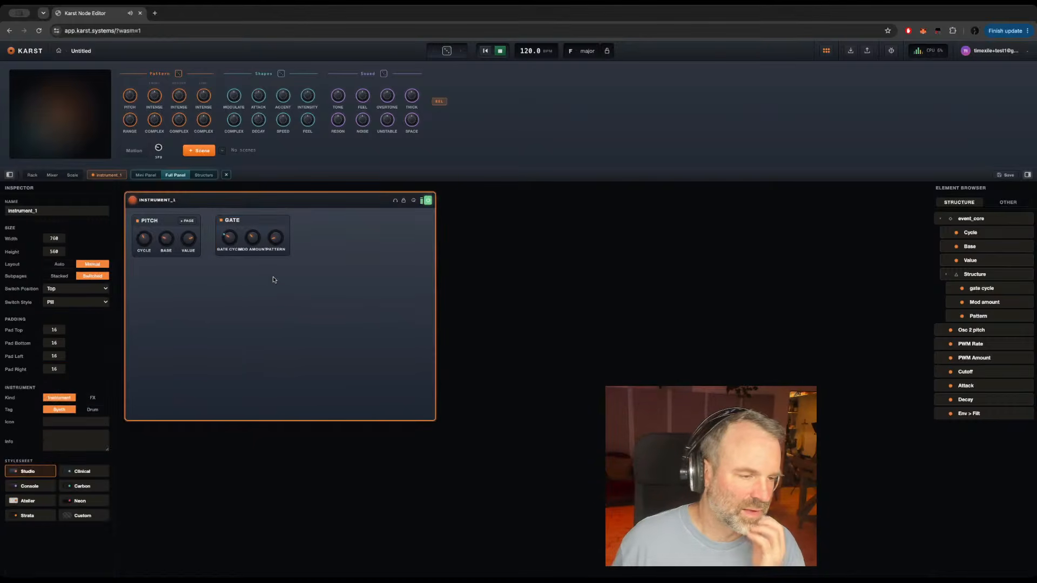
# Step: Rename the Gate group's gate cycle knob to Cycle and its Mod amount knob to Mod
pyautogui.click(230, 238)
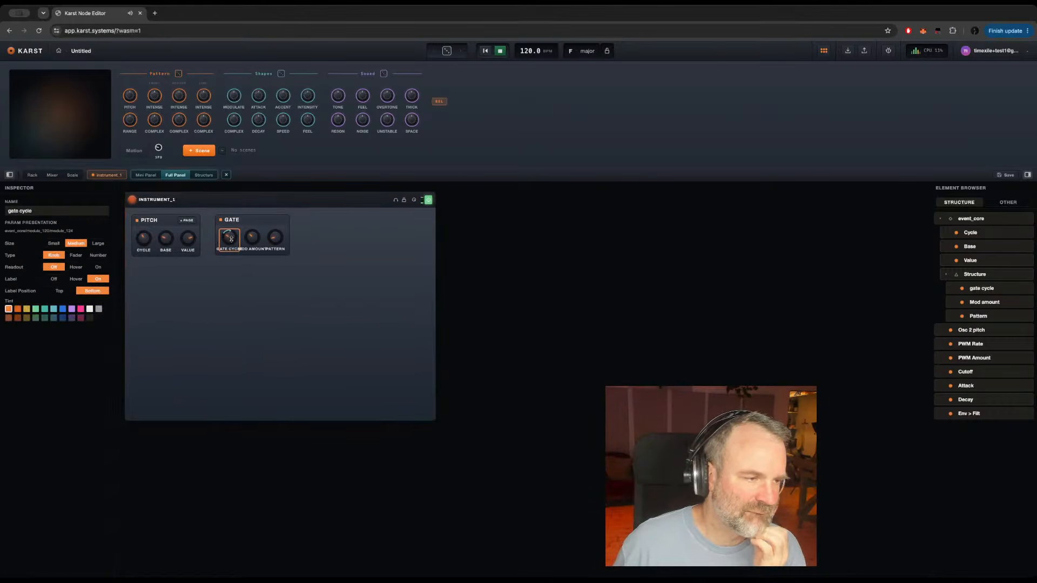
pyautogui.tripleClick(21, 211)
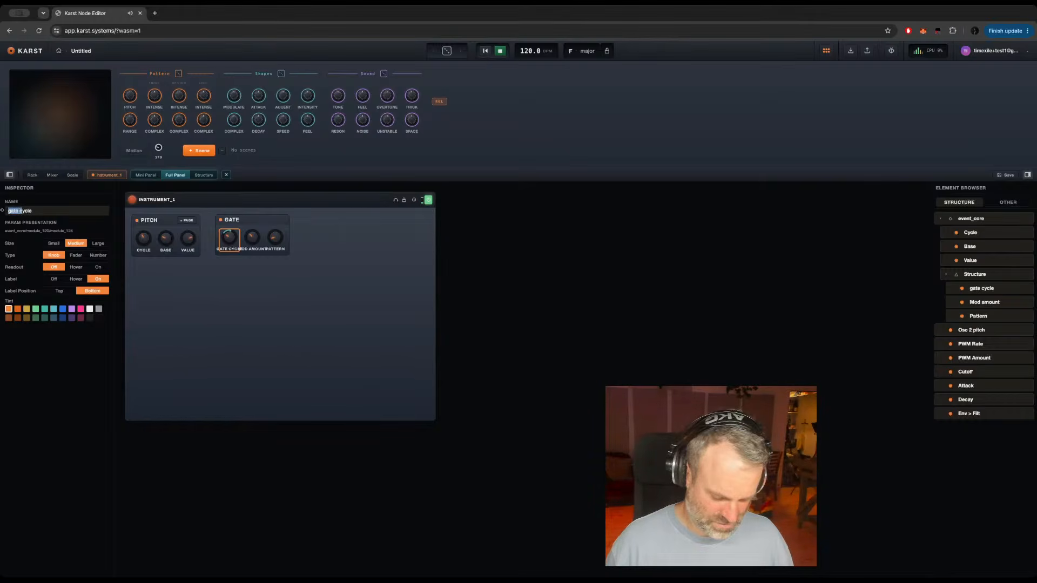
pyautogui.write('Cycle')
pyautogui.click(251, 241)
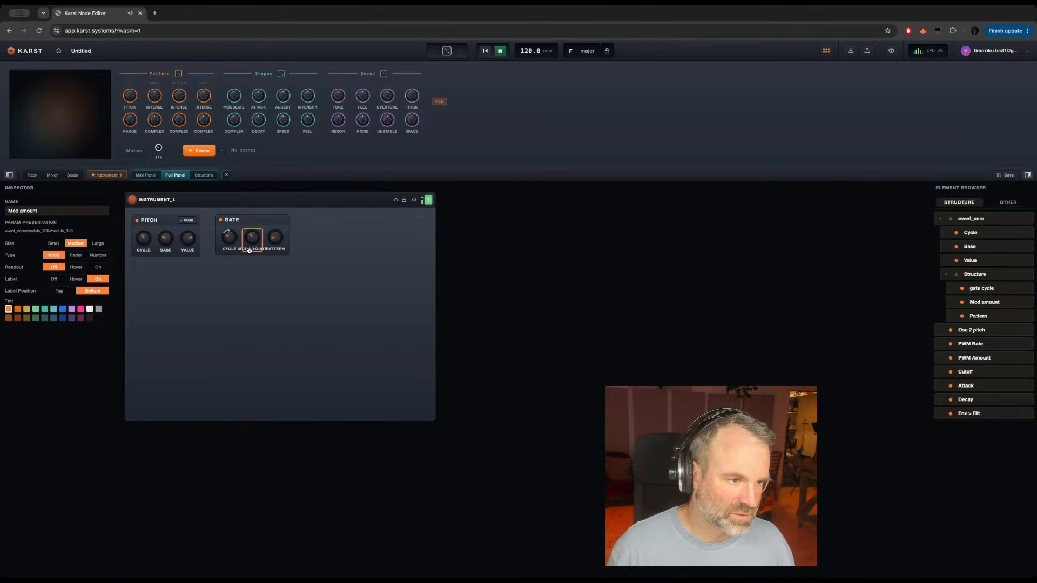
pyautogui.click(45, 210)
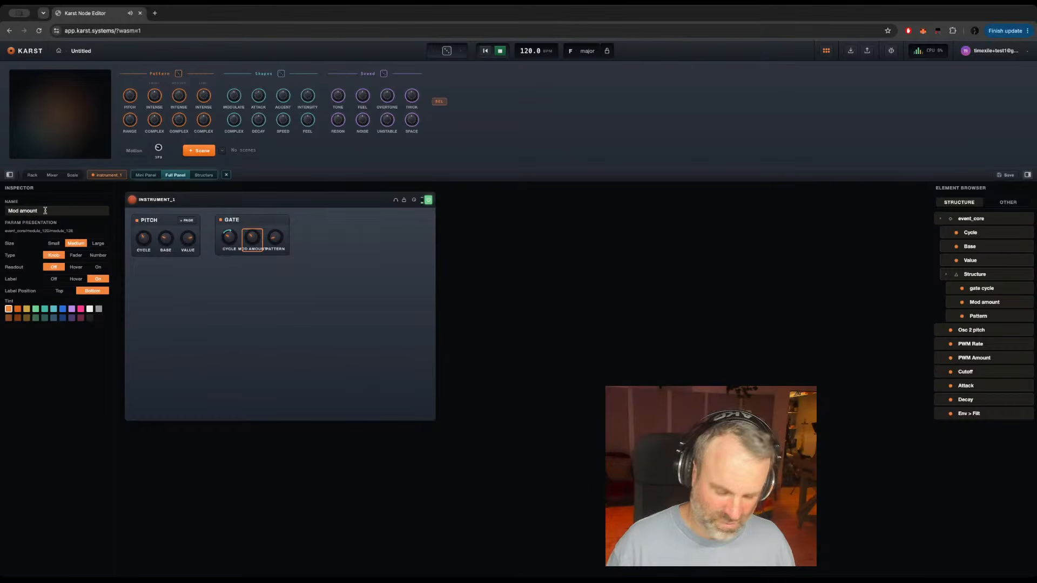
pyautogui.press('BackSpace')
pyautogui.press('BackSpace')
pyautogui.press('BackSpace')
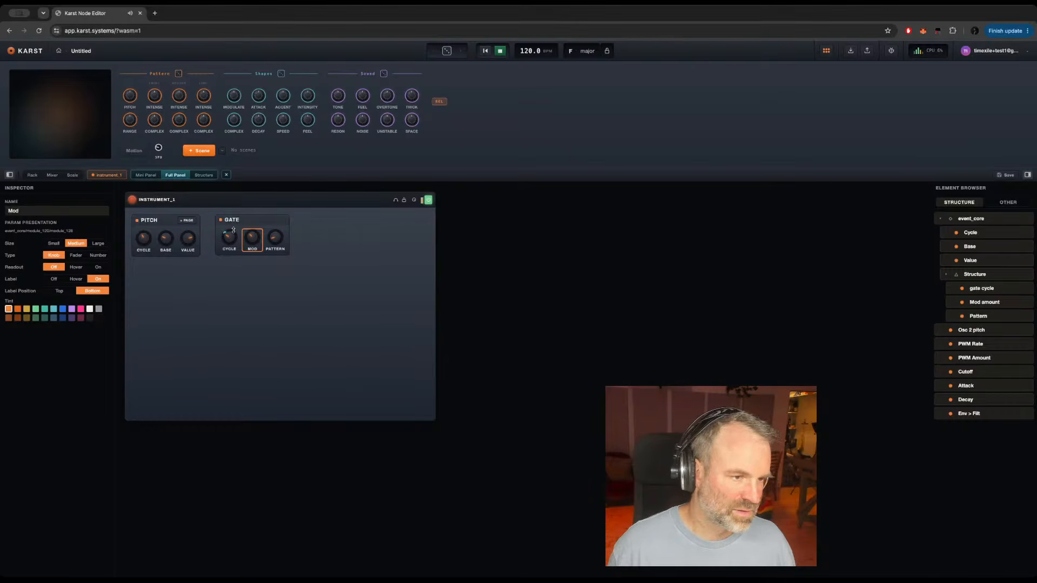
pyautogui.click(333, 253)
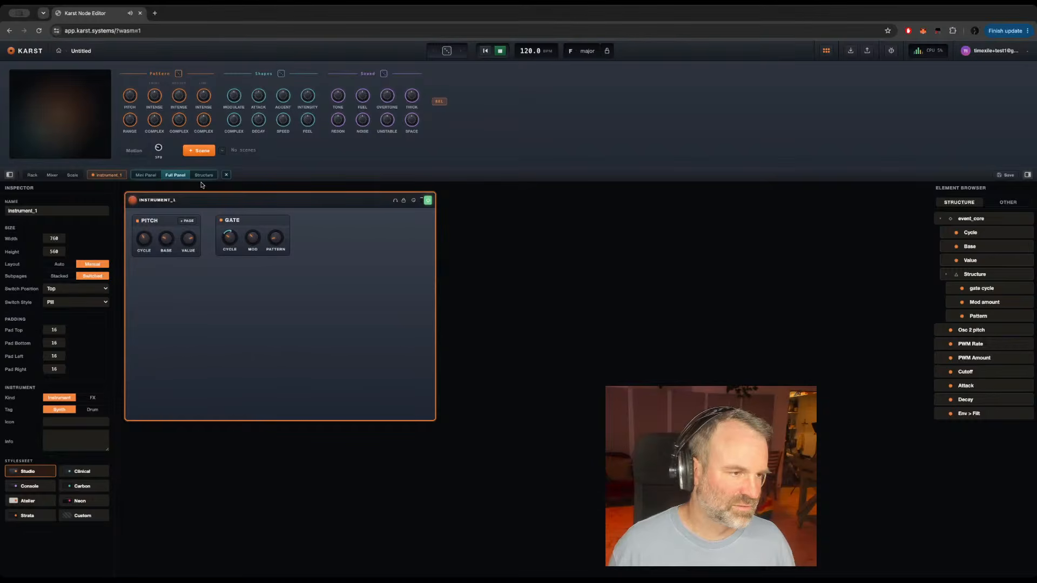
# Step: Open the instrument's playable view and turn up the Gate group's Mod knob slightly
pyautogui.click(107, 175)
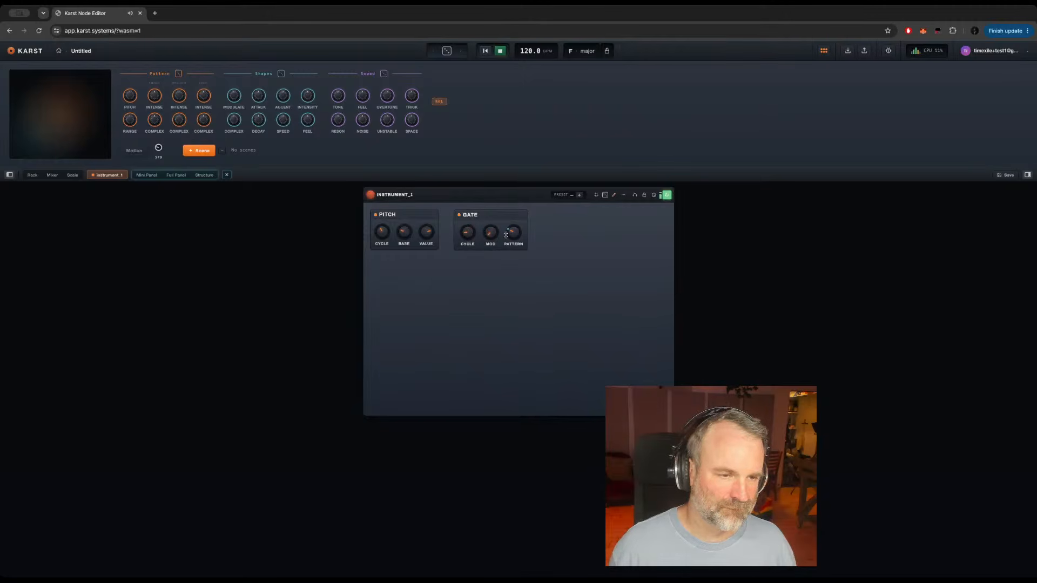
pyautogui.moveTo(493, 232); pyautogui.dragTo(489, 220)
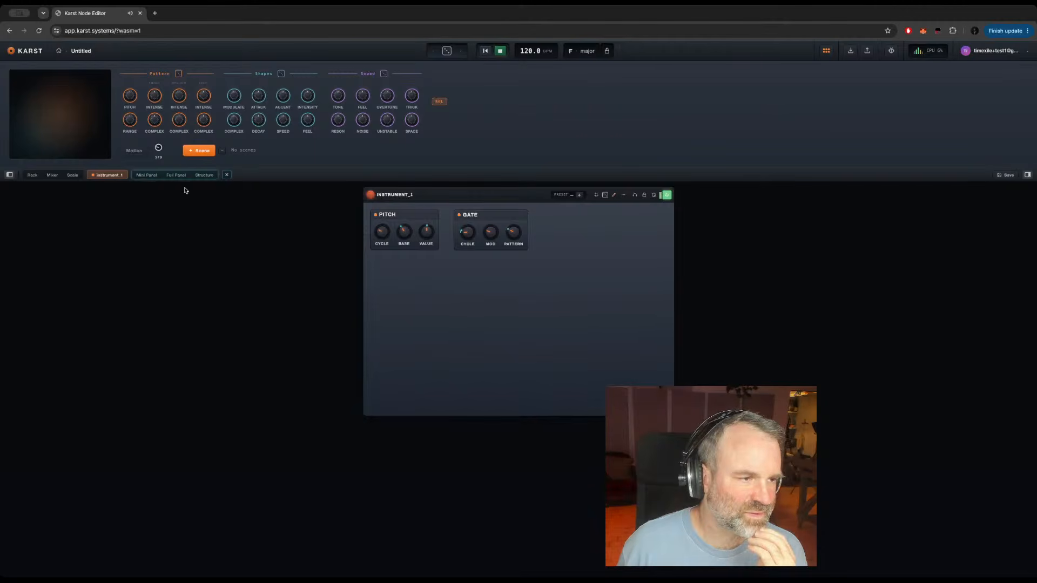
# Step: Copy the input, Order, Pattern, Multiply, Sine and Rectify modules from the Structure nested inside event_core
pyautogui.click(204, 175)
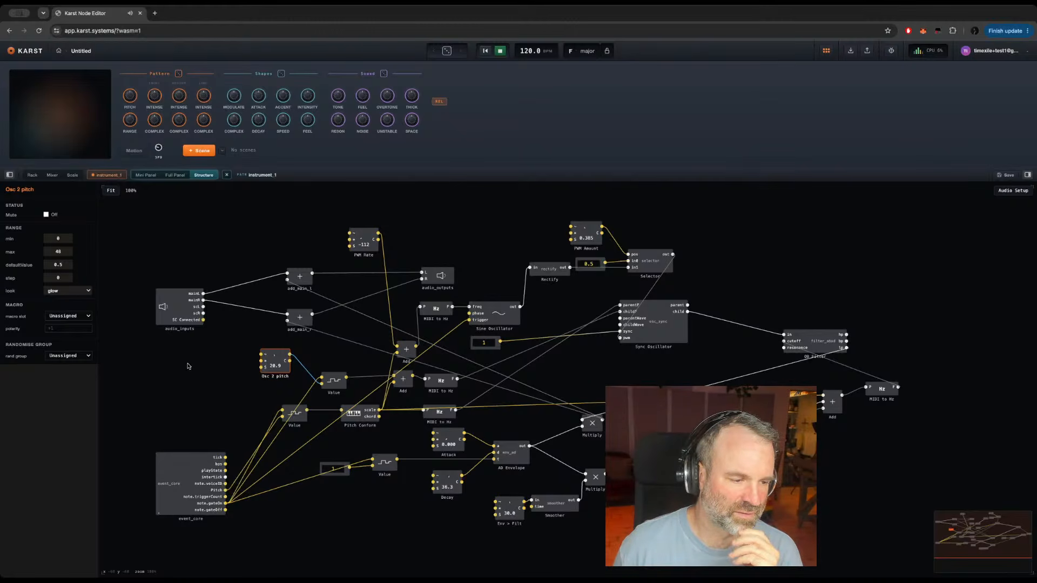
pyautogui.doubleClick(168, 497)
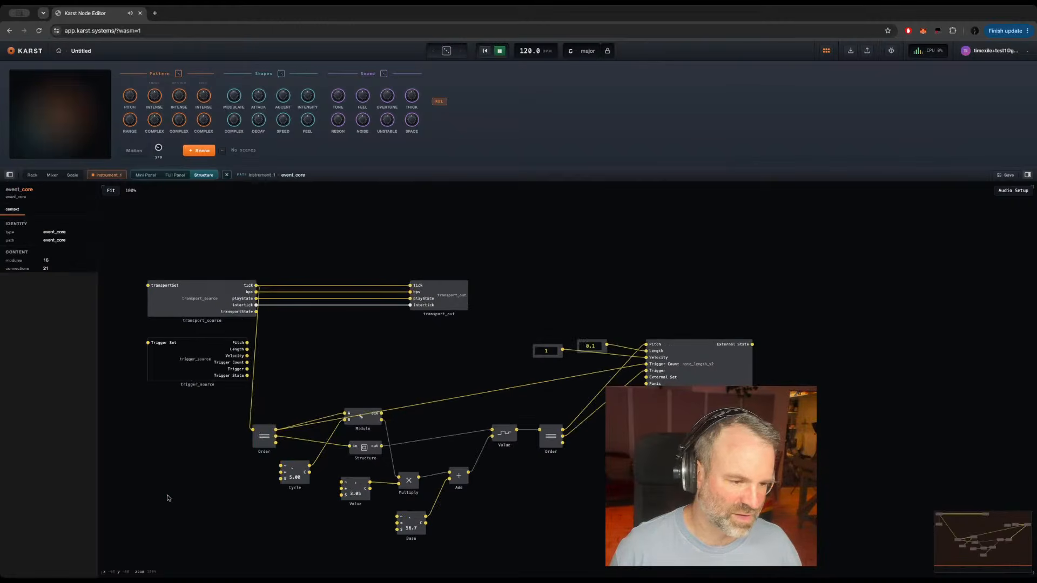
pyautogui.doubleClick(365, 448)
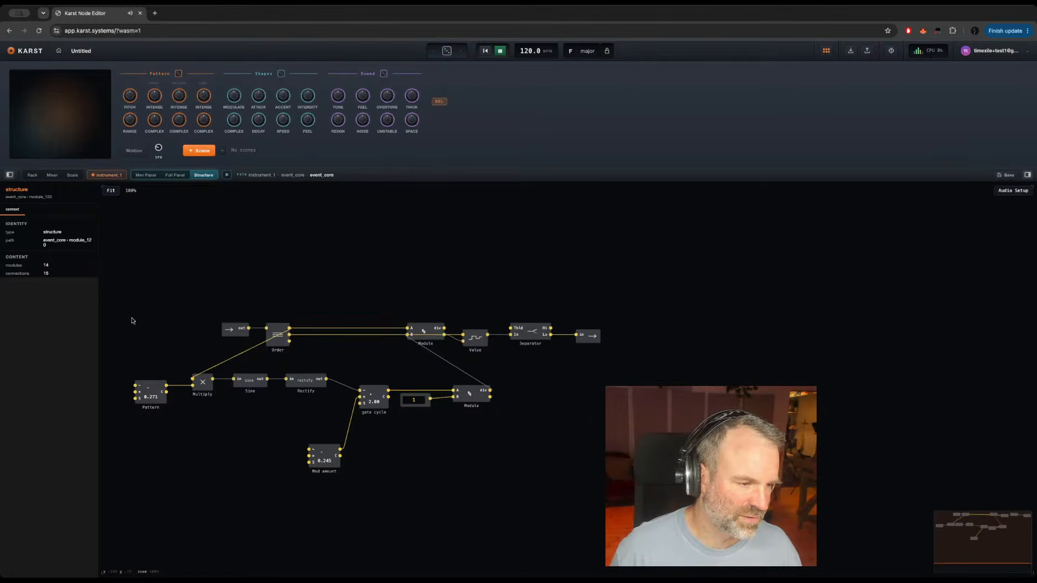
pyautogui.moveTo(115, 311); pyautogui.dragTo(320, 414)
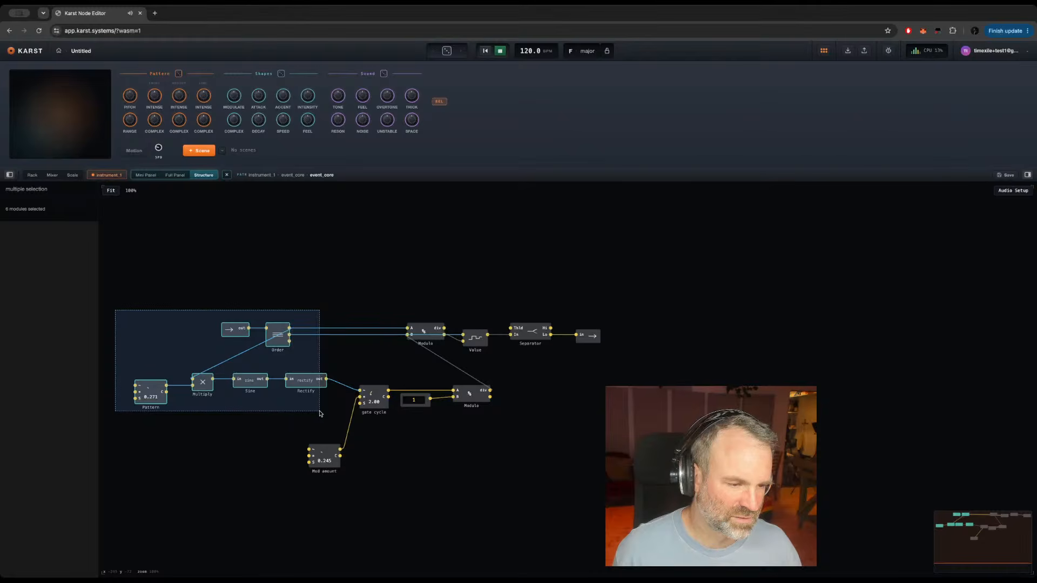
pyautogui.moveTo(320, 413); pyautogui.dragTo(319, 412)
pyautogui.hotkey('ctrl', 'c')
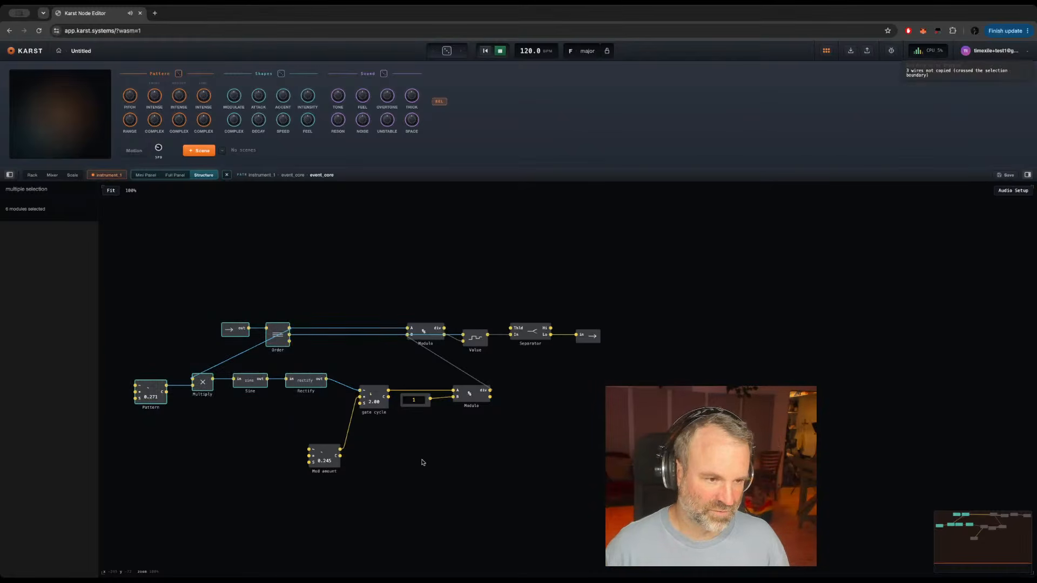
pyautogui.press('super+c')
# Step: Return to the instrument's top level, create a structure named Mod there, and paste the copied modules inside it
pyautogui.doubleClick(423, 462)
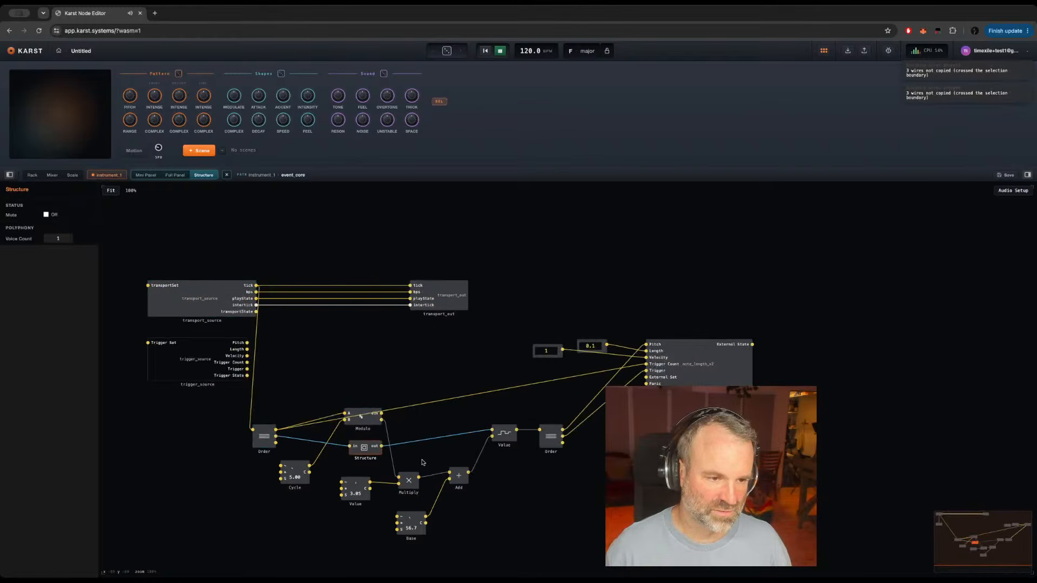
pyautogui.doubleClick(416, 351)
pyautogui.click(399, 348)
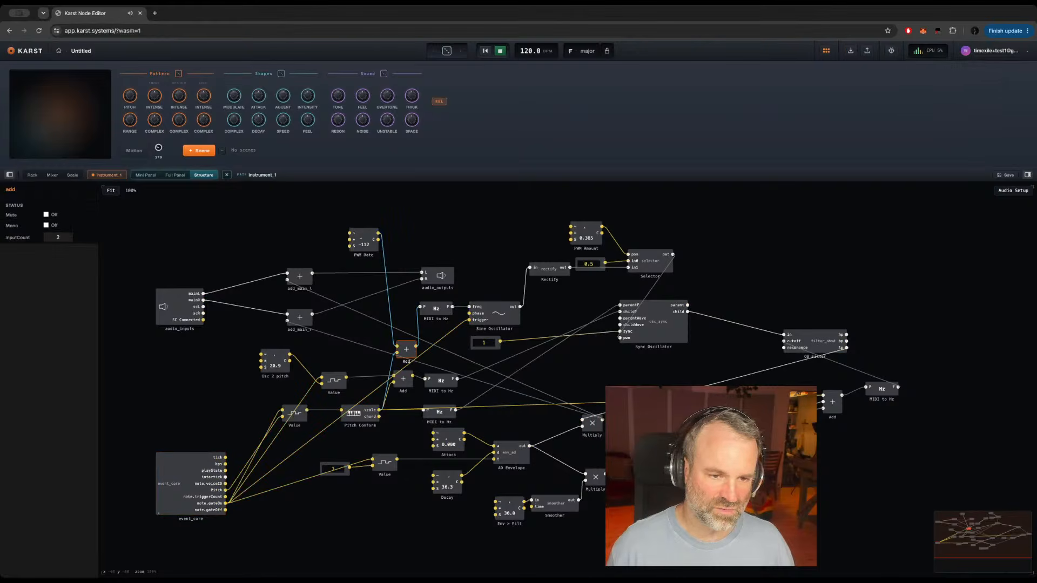
pyautogui.click(363, 323)
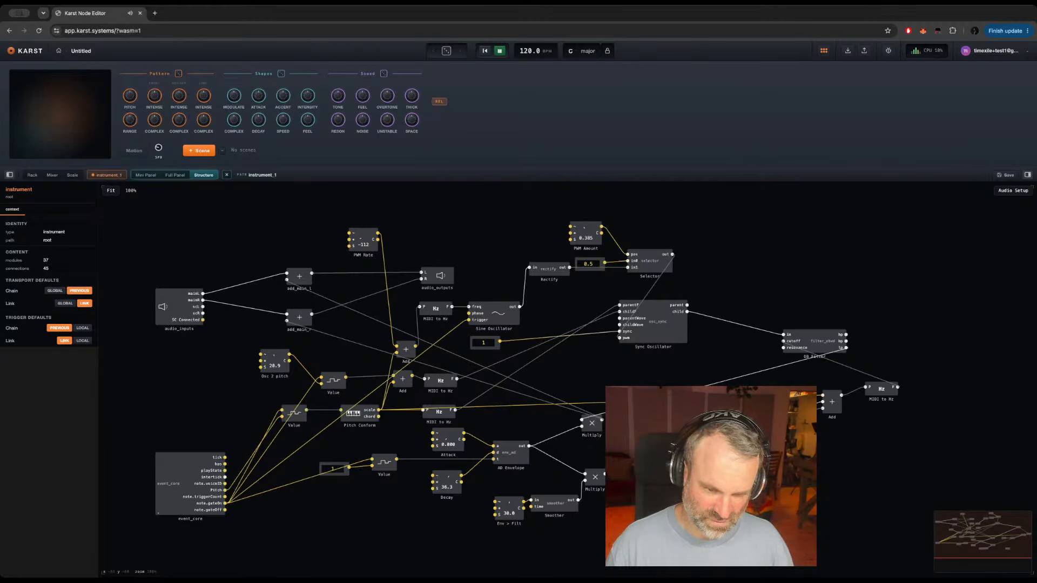
pyautogui.doubleClick(186, 485)
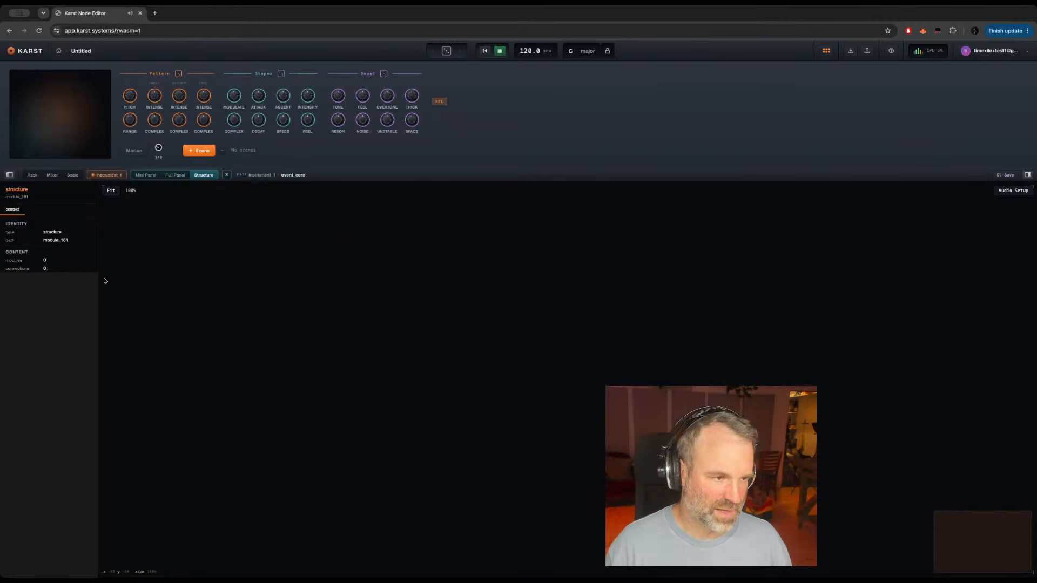
pyautogui.hotkey('ctrl', 'v')
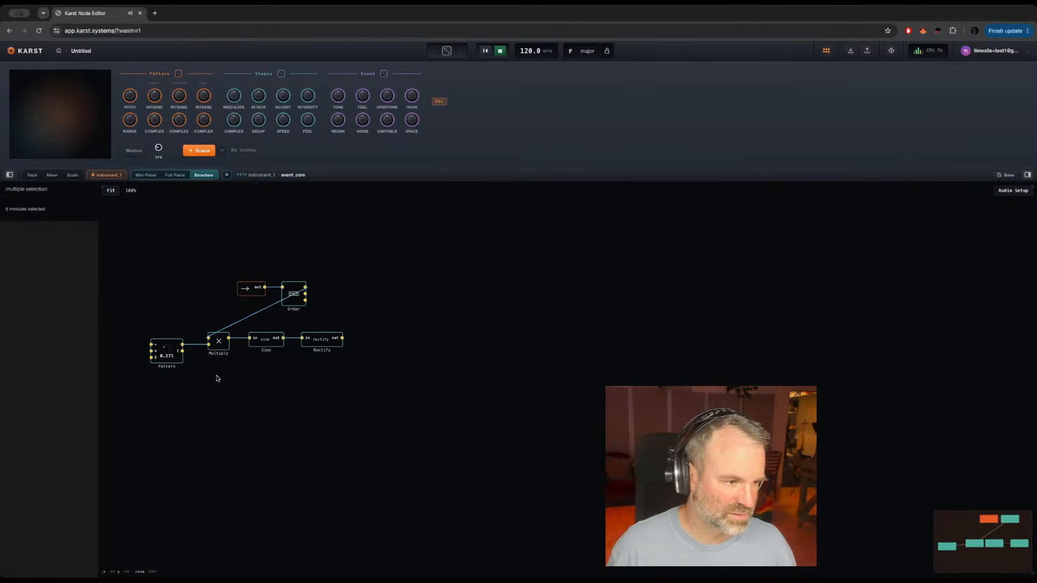
# Step: Add a Value knob below the pasted chain and name it Amount
pyautogui.click(384, 342)
pyautogui.press('Return')
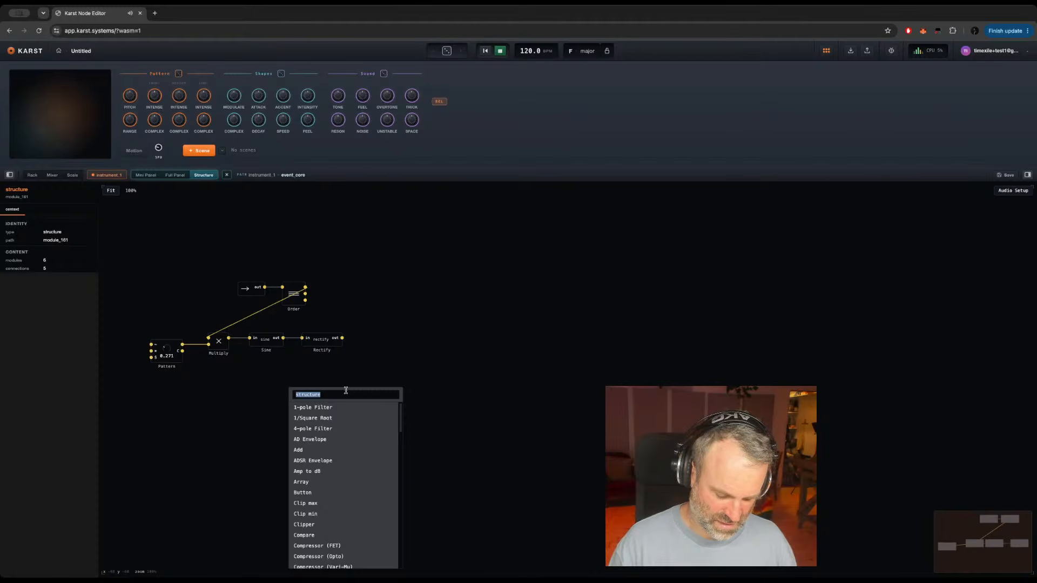
pyautogui.write('value')
pyautogui.press('Return')
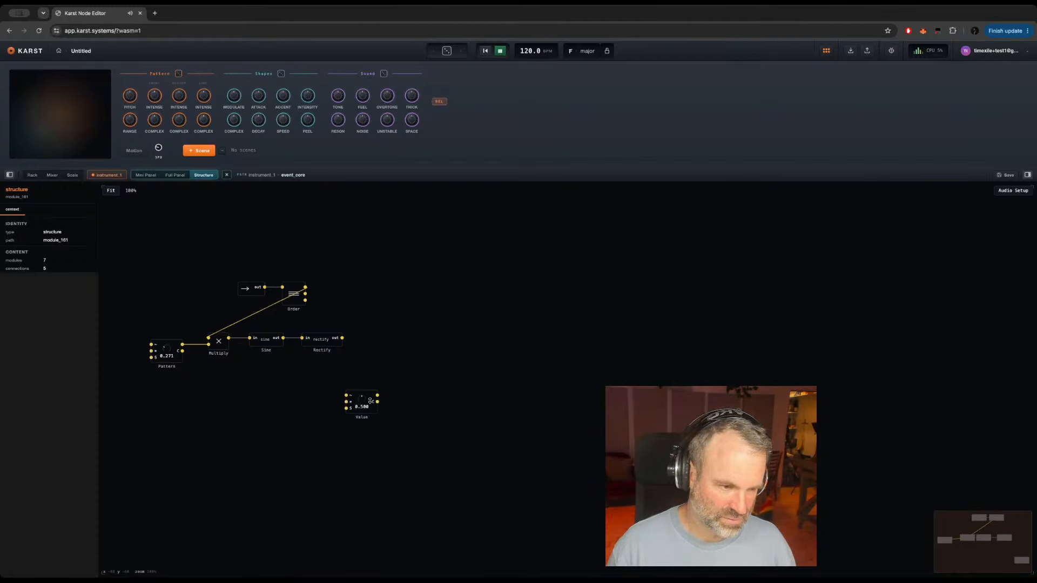
pyautogui.doubleClick(361, 418)
pyautogui.write('Amount')
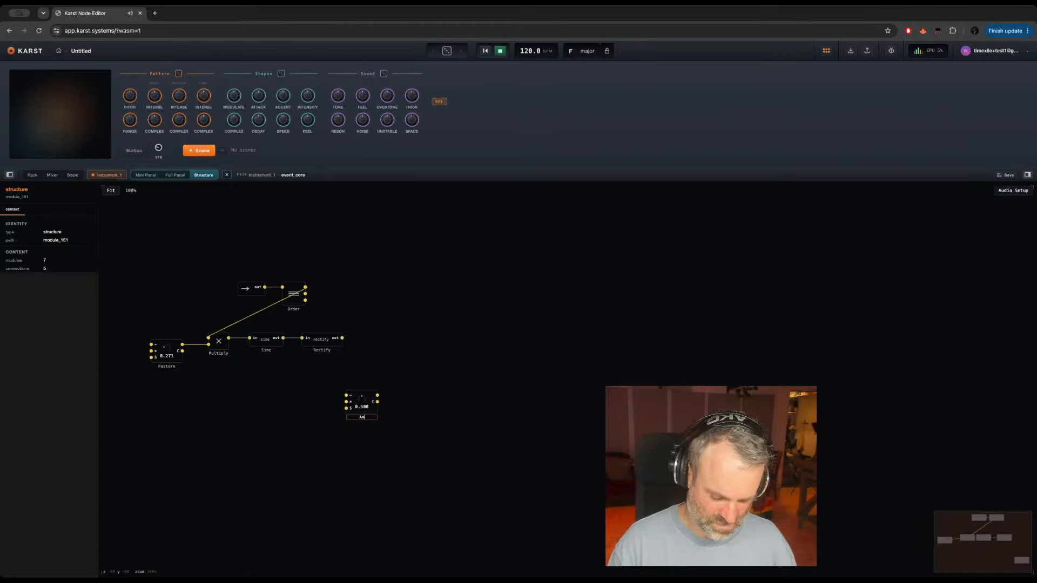
pyautogui.press('Return')
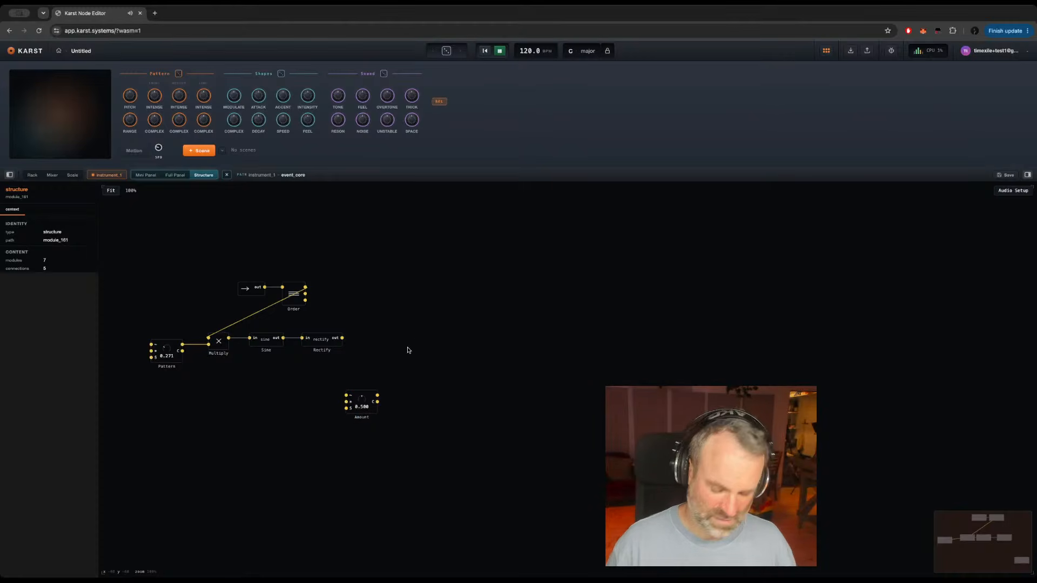
# Step: Add two structure output ports beyond the Rectify module, one above the other
pyautogui.press('Return')
pyautogui.write('mul')
pyautogui.press('Return')
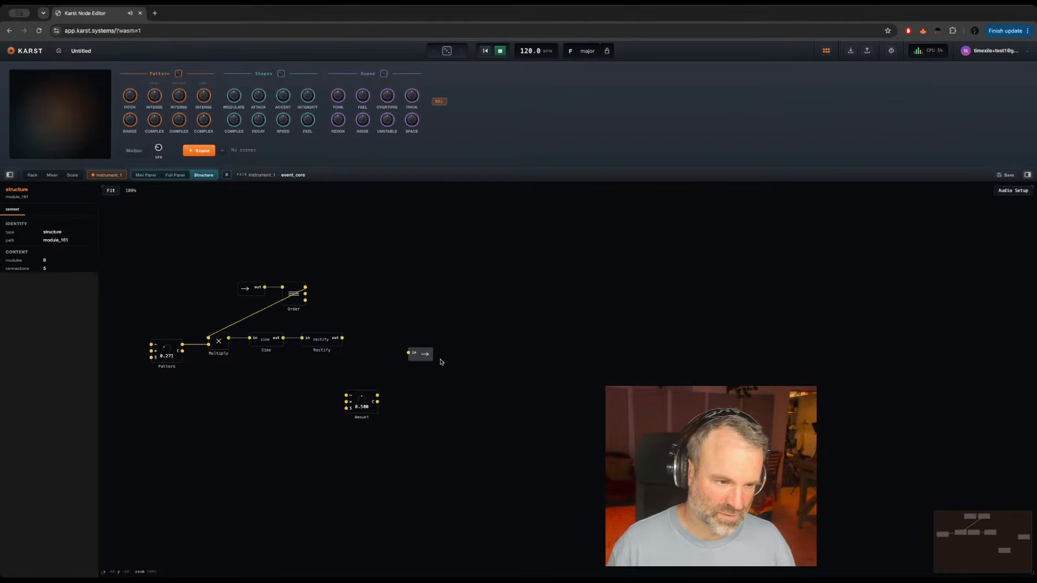
pyautogui.moveTo(422, 355); pyautogui.dragTo(477, 311)
pyautogui.click(443, 347)
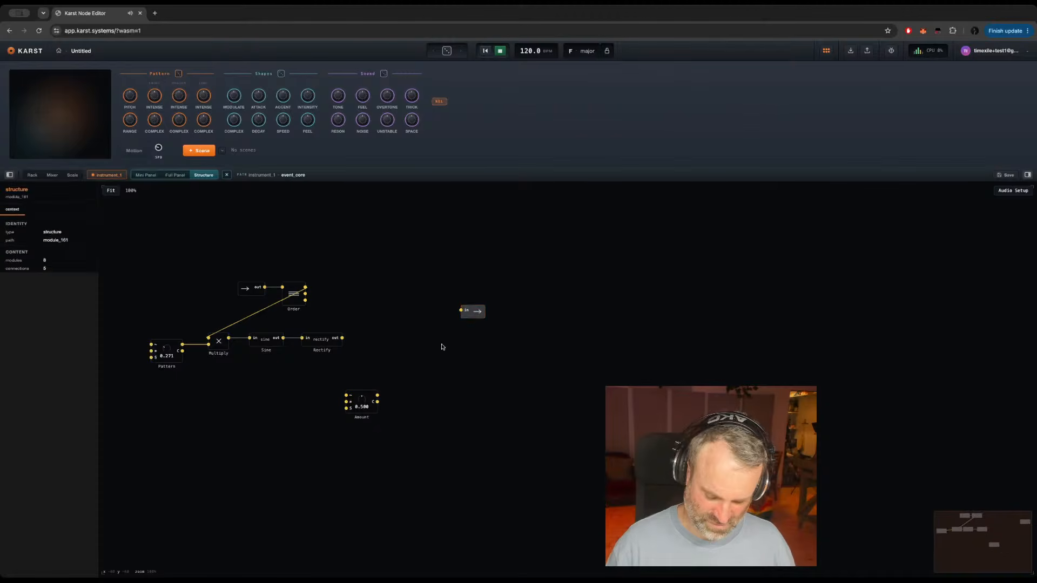
pyautogui.press('Return')
pyautogui.write('out')
pyautogui.press('Return')
pyautogui.moveTo(458, 350); pyautogui.dragTo(483, 358)
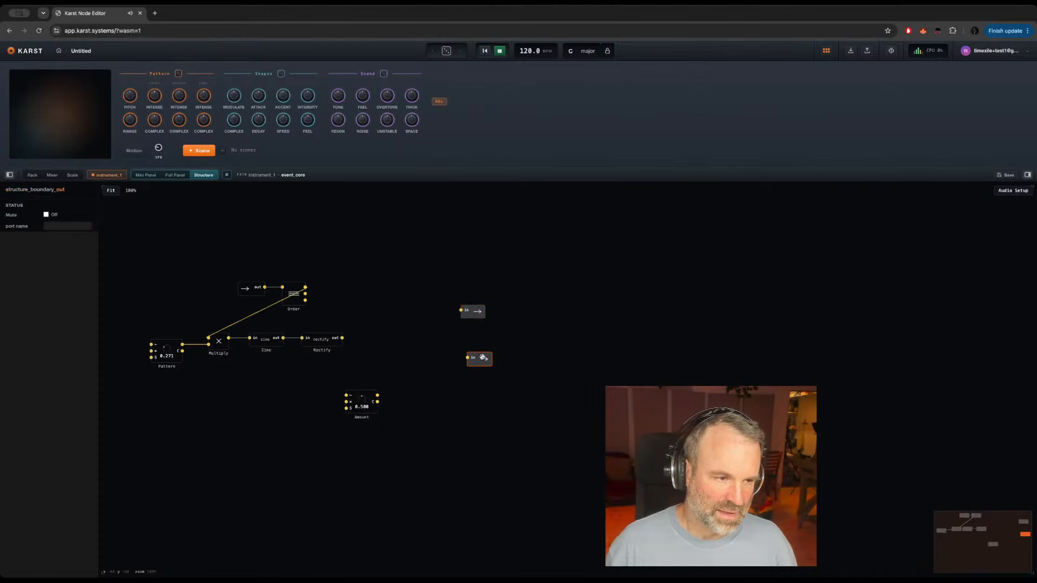
# Step: Add a Value latch module beside Order, and wire Order's second output and Rectify's output into it
pyautogui.doubleClick(358, 310)
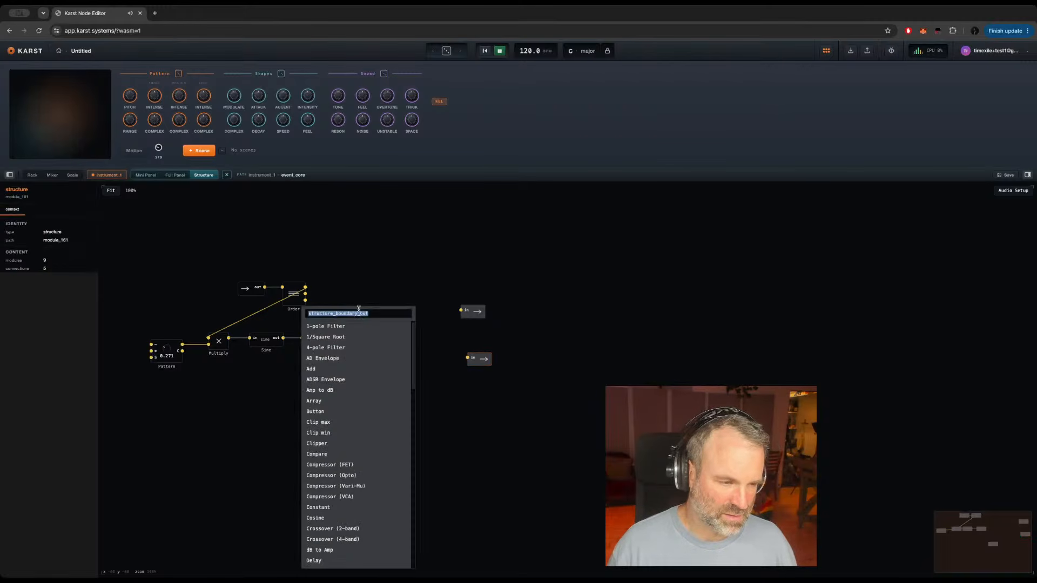
pyautogui.click(344, 283)
pyautogui.doubleClick(344, 281)
pyautogui.write('val')
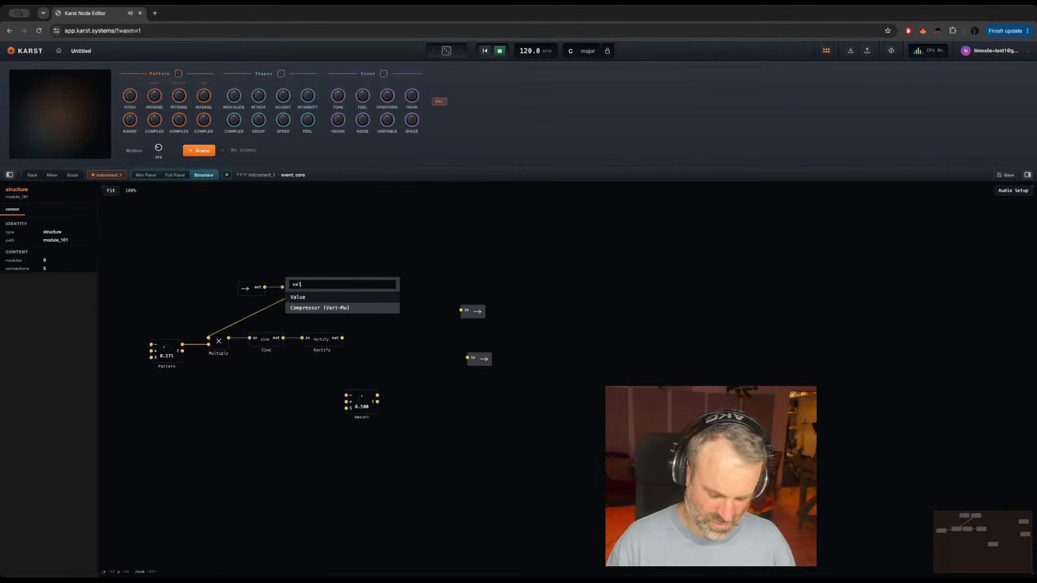
pyautogui.press('Return')
pyautogui.moveTo(306, 294); pyautogui.dragTo(342, 292)
pyautogui.moveTo(343, 338); pyautogui.dragTo(372, 299)
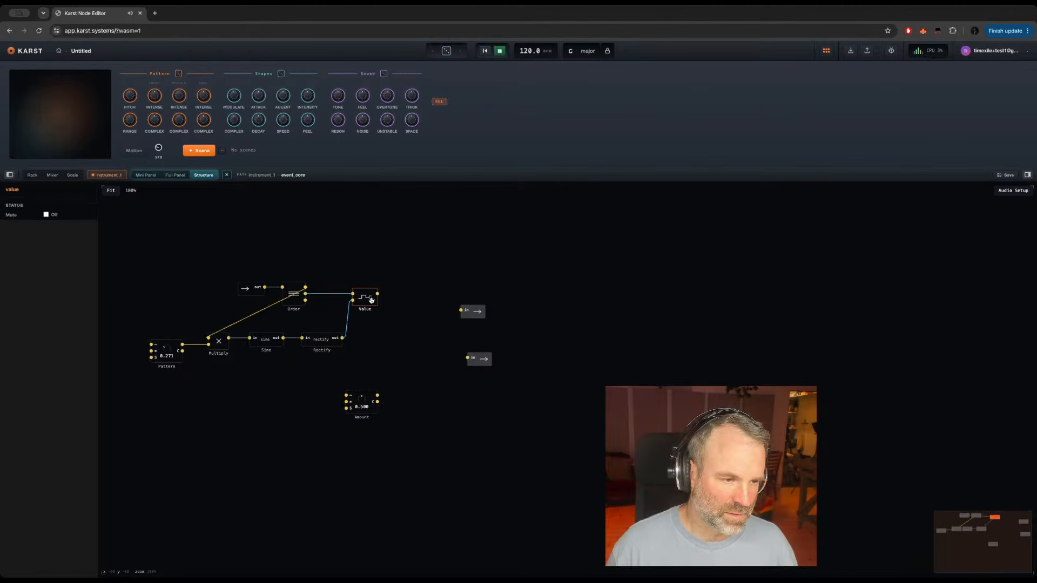
# Step: Name the upper output port ~ and the lower output port *
pyautogui.doubleClick(466, 311)
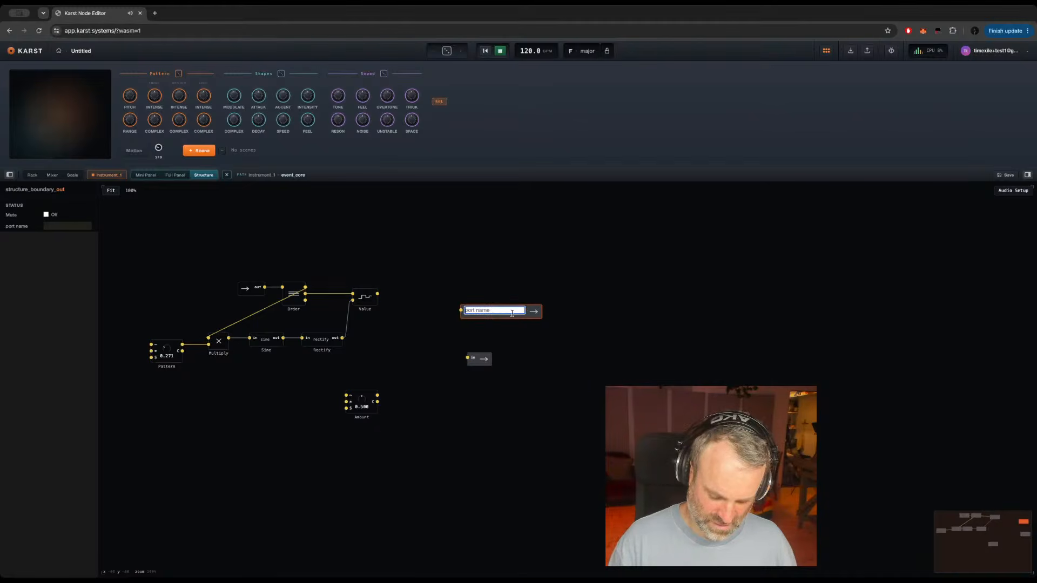
pyautogui.write('*')
pyautogui.press('Return')
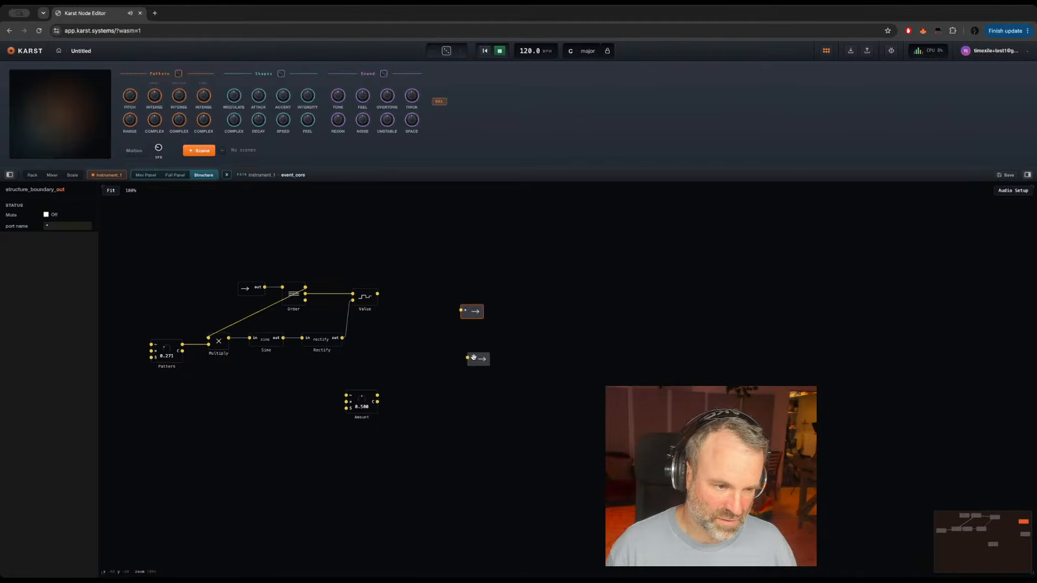
pyautogui.doubleClick(466, 311)
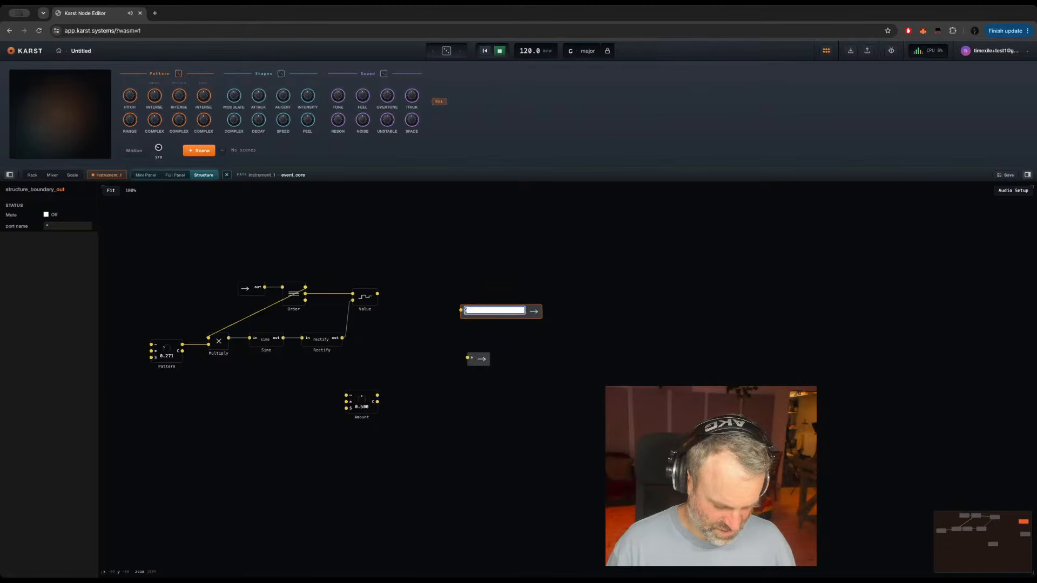
pyautogui.write('~')
pyautogui.press('Return')
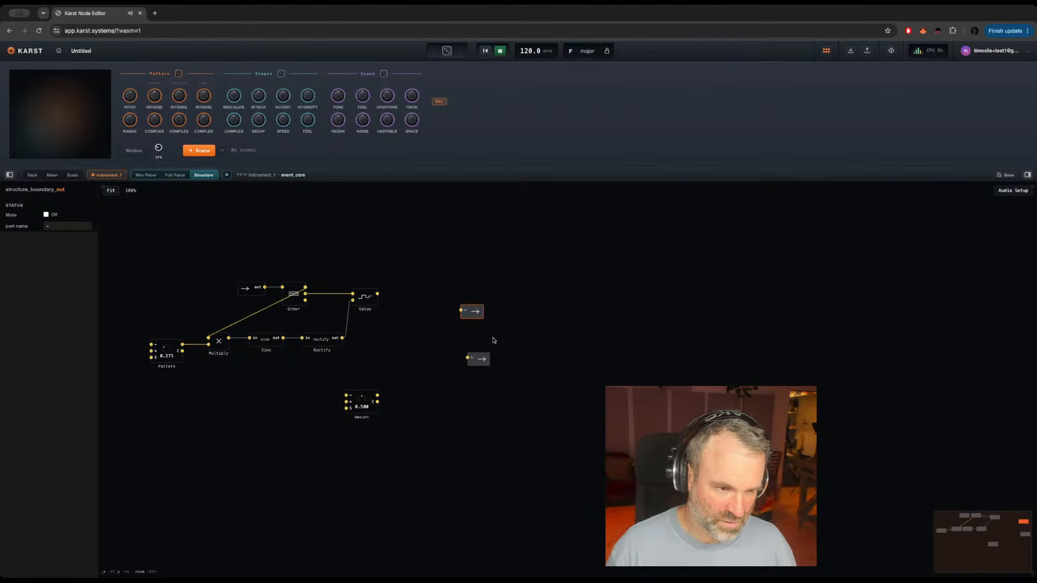
pyautogui.doubleClick(471, 358)
pyautogui.write('*')
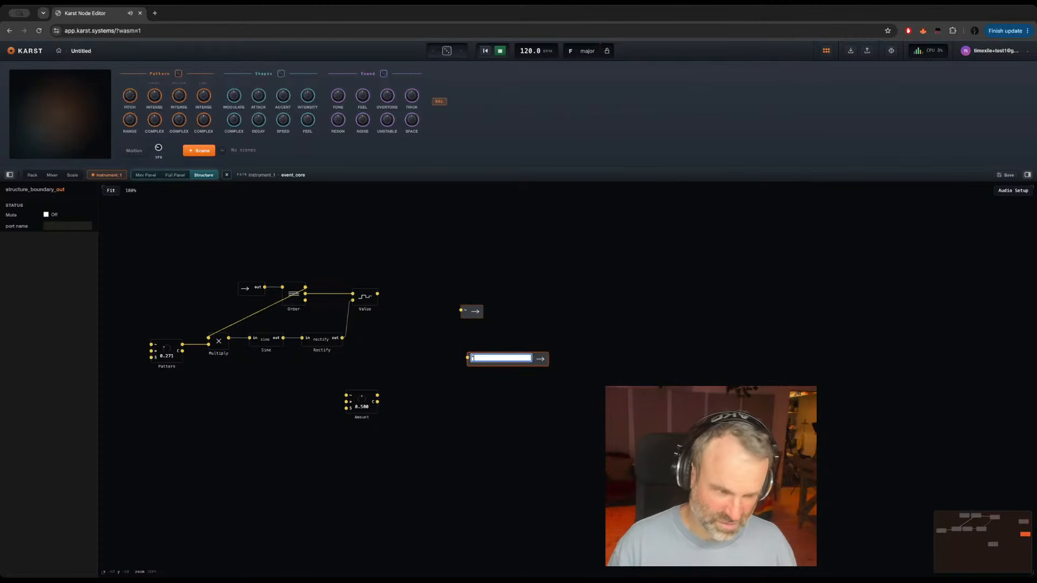
pyautogui.press('Return')
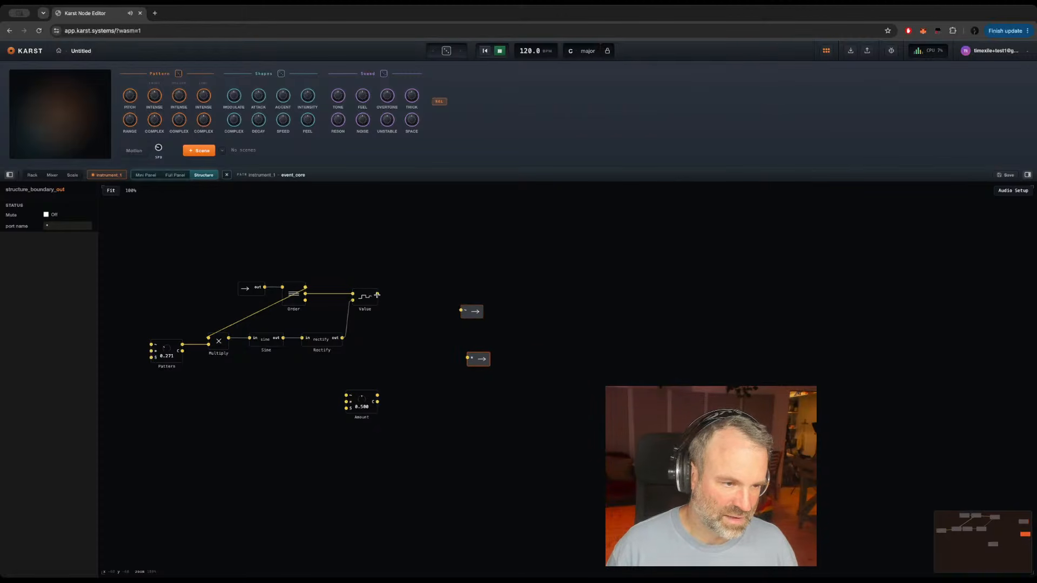
# Step: Wire the Value latch to the ~ port and Amount to the * port, placing each pair close together
pyautogui.moveTo(377, 294); pyautogui.dragTo(462, 309)
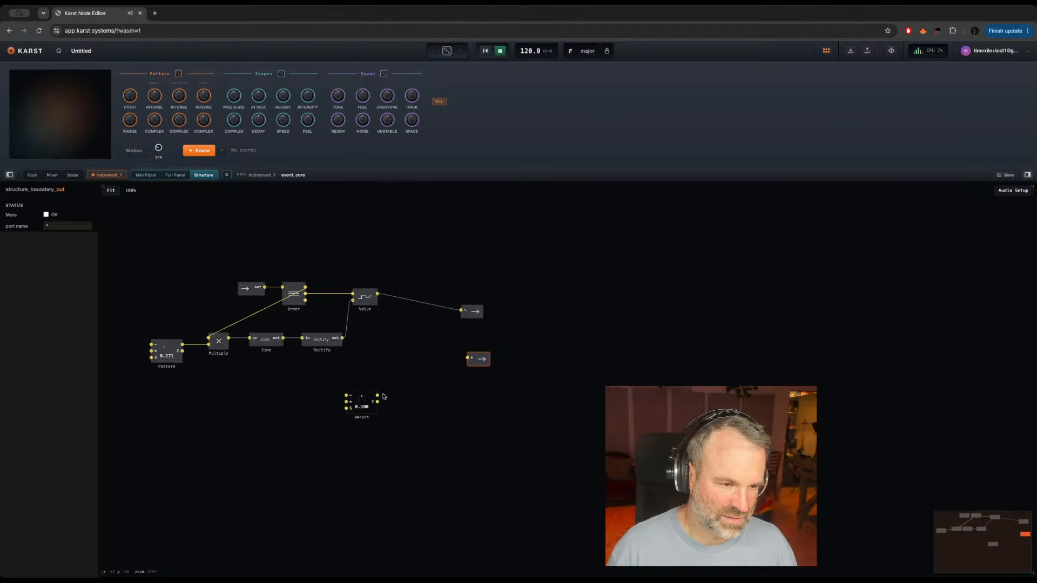
pyautogui.moveTo(378, 396); pyautogui.dragTo(468, 359)
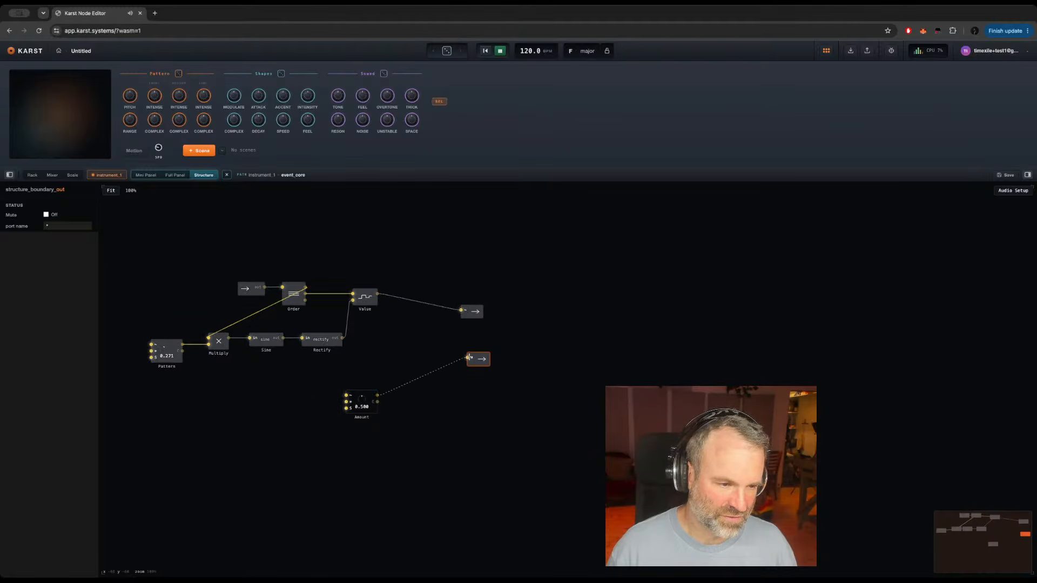
pyautogui.moveTo(374, 411); pyautogui.dragTo(434, 373)
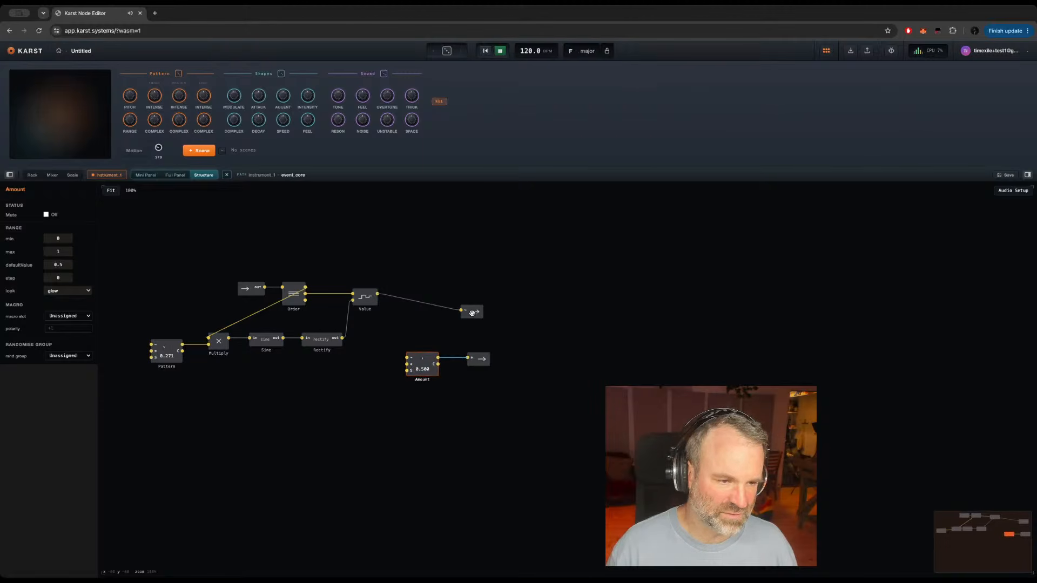
pyautogui.moveTo(471, 311); pyautogui.dragTo(426, 296)
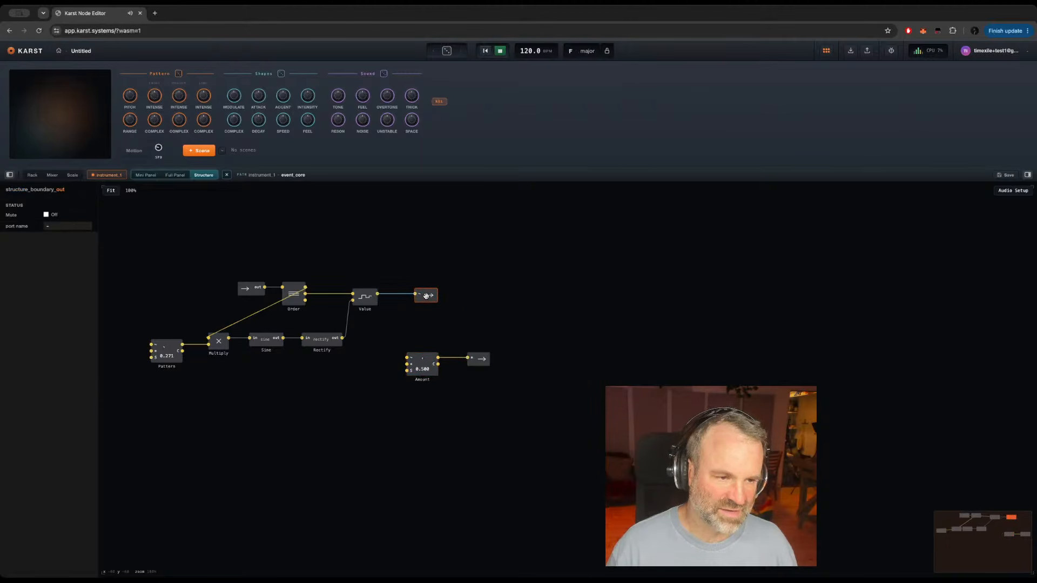
# Step: Check the instrument's top level, reopen the Mod structure, and name its input port Trigger Count
pyautogui.doubleClick(516, 422)
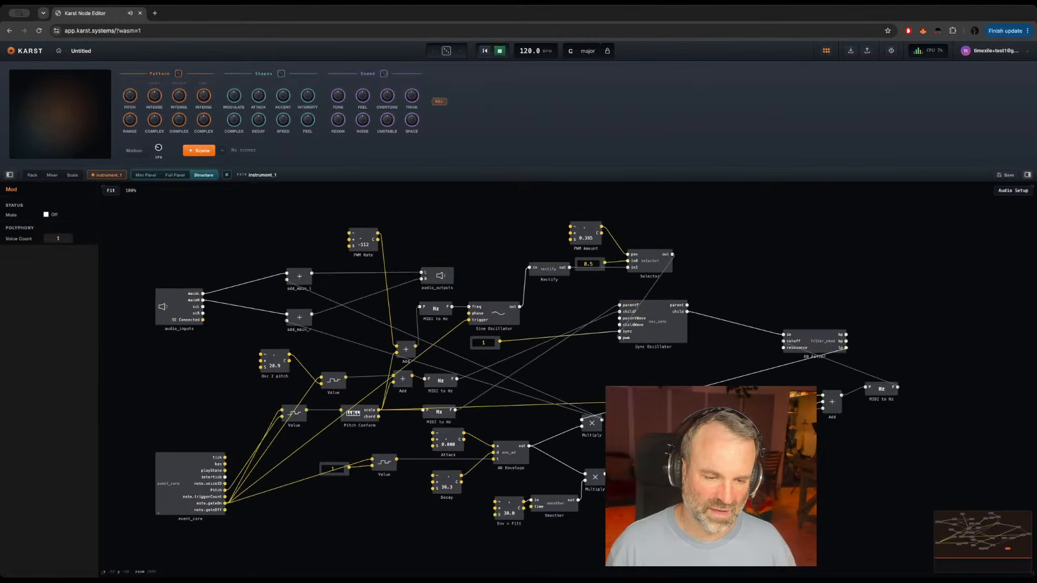
pyautogui.doubleClick(720, 508)
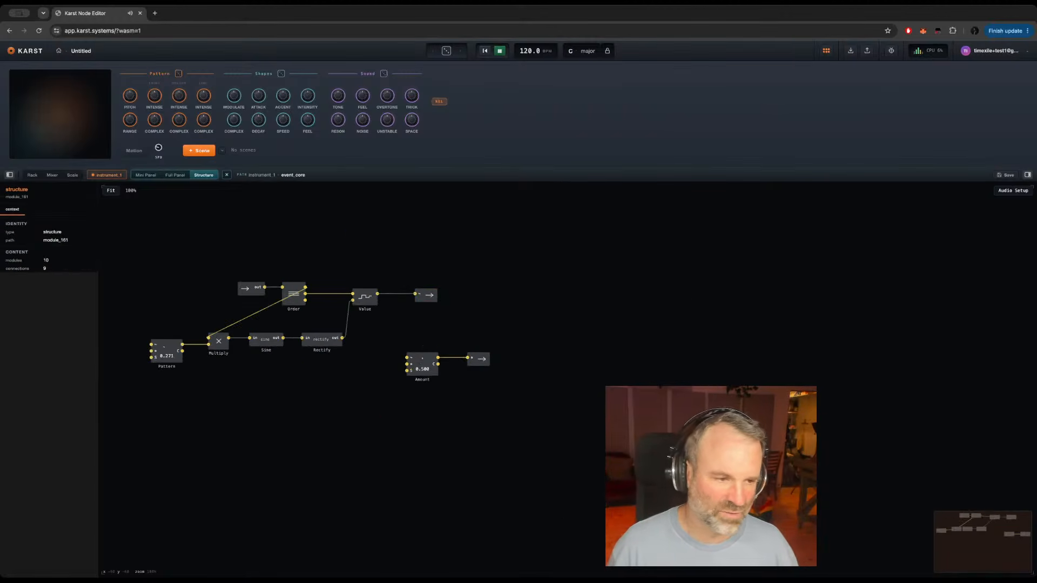
pyautogui.doubleClick(257, 288)
pyautogui.write('Trigger')
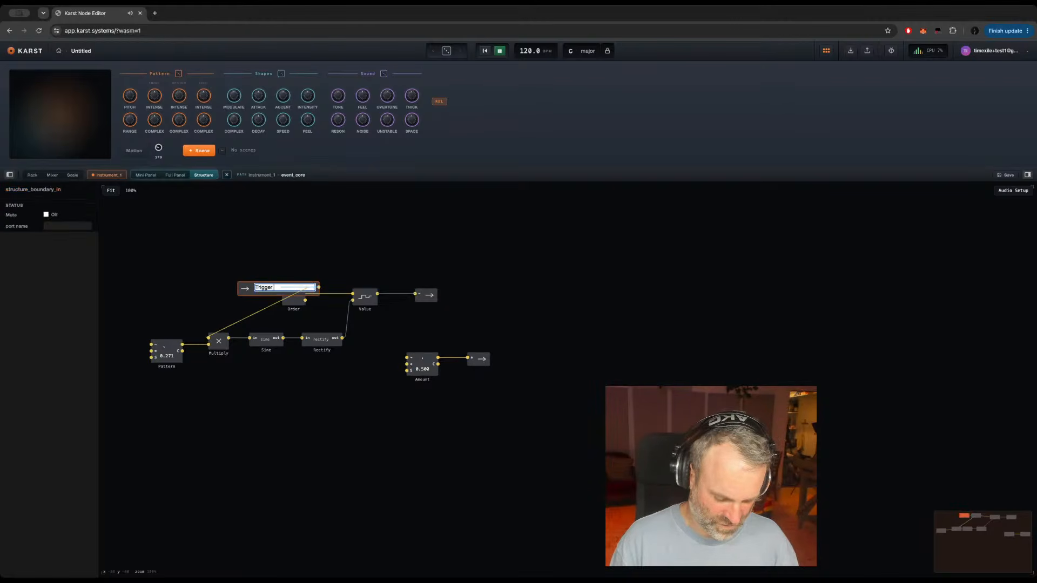
pyautogui.write(' Co')
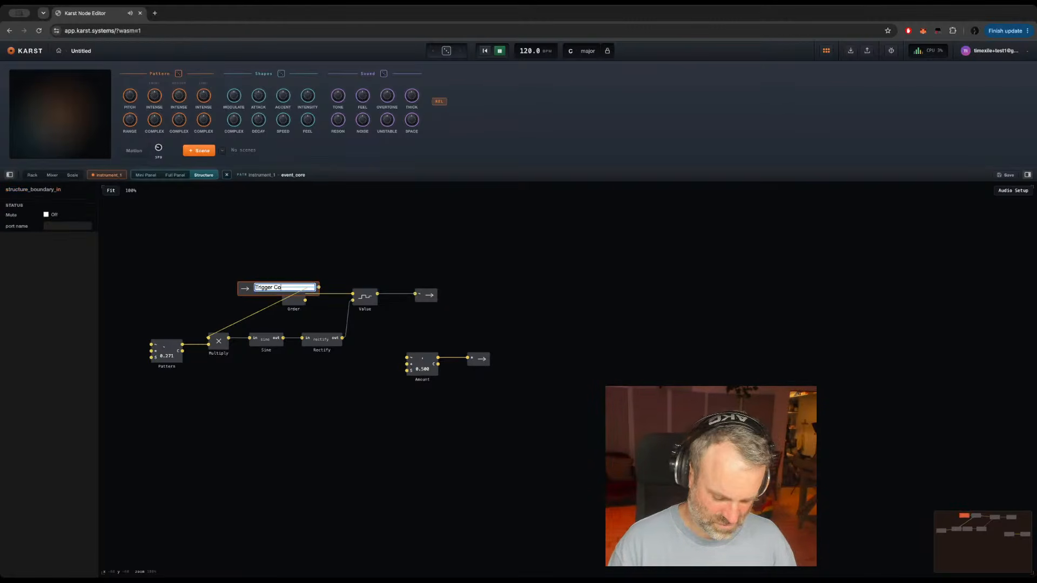
pyautogui.write('nunt')
pyautogui.press('Return')
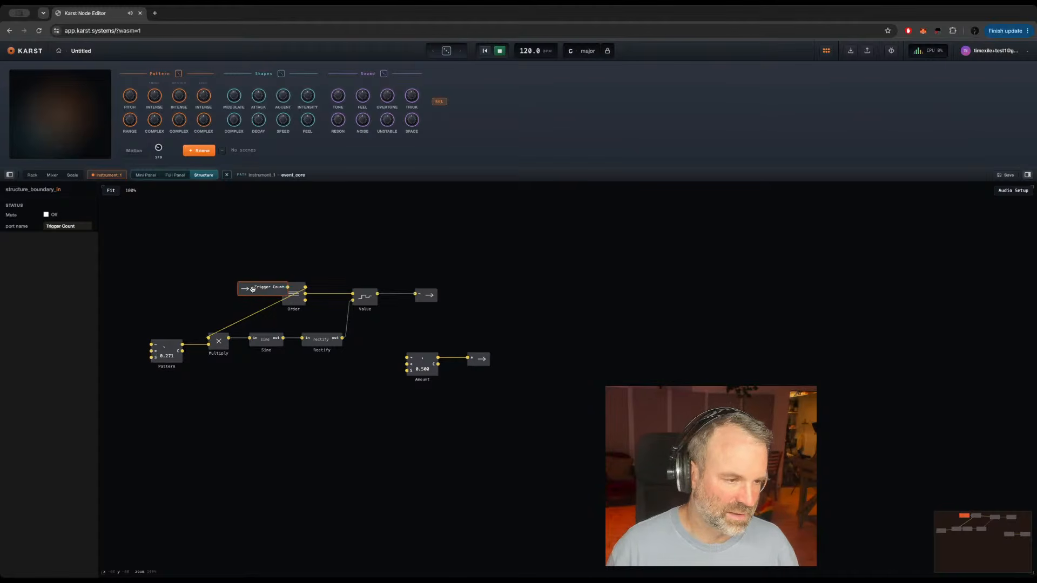
# Step: Move the Mod structure's input port clear of Order and rename it TC
pyautogui.moveTo(252, 289); pyautogui.dragTo(218, 290)
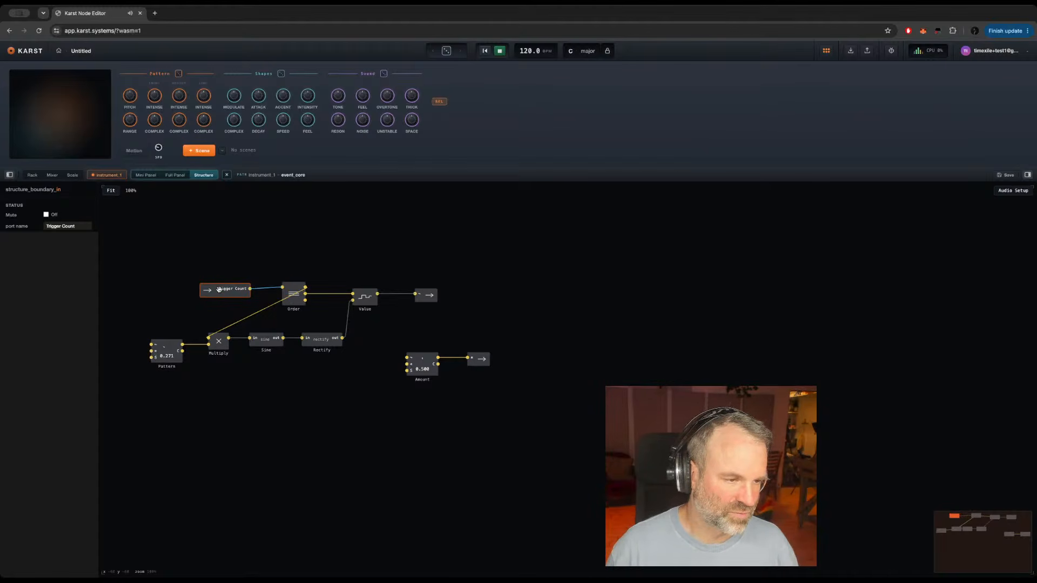
pyautogui.doubleClick(218, 290)
pyautogui.write('TC')
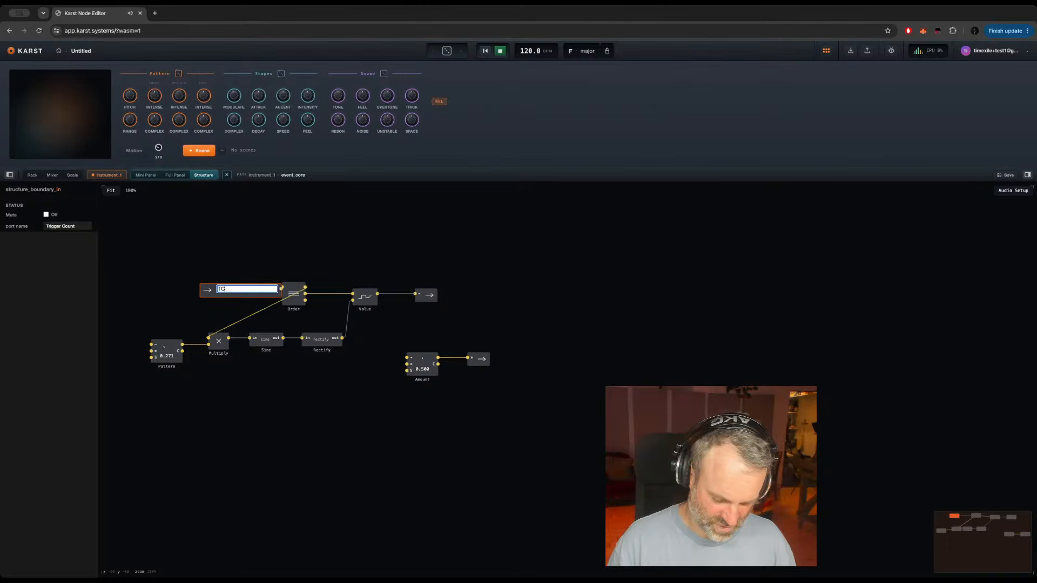
pyautogui.press('Return')
# Step: At the instrument's top level, place Mod above event_core and add a Value latch fed by note.gateOn and note.triggerCount
pyautogui.doubleClick(314, 415)
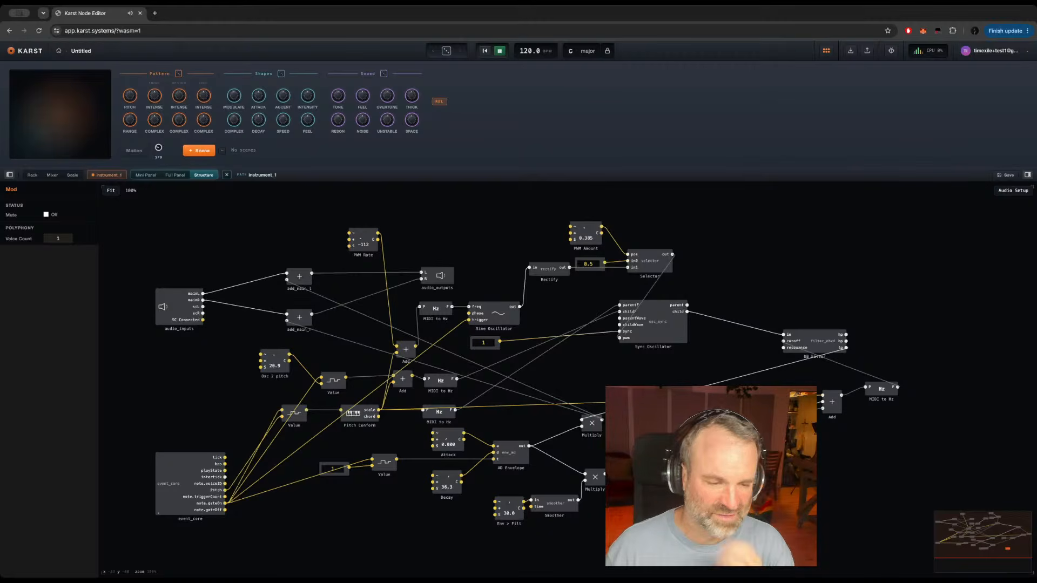
pyautogui.moveTo(702, 502); pyautogui.dragTo(207, 383)
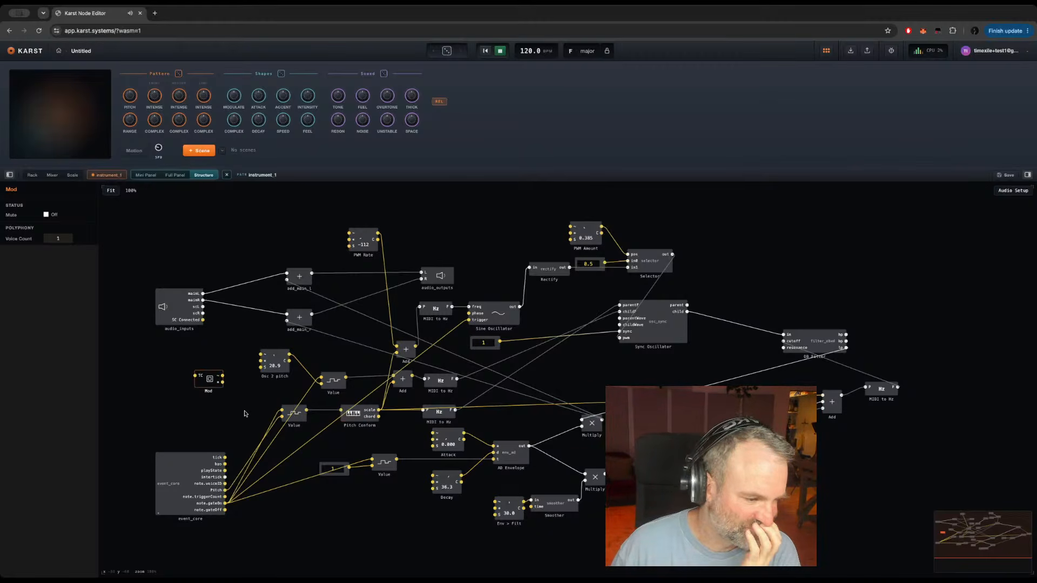
pyautogui.doubleClick(270, 527)
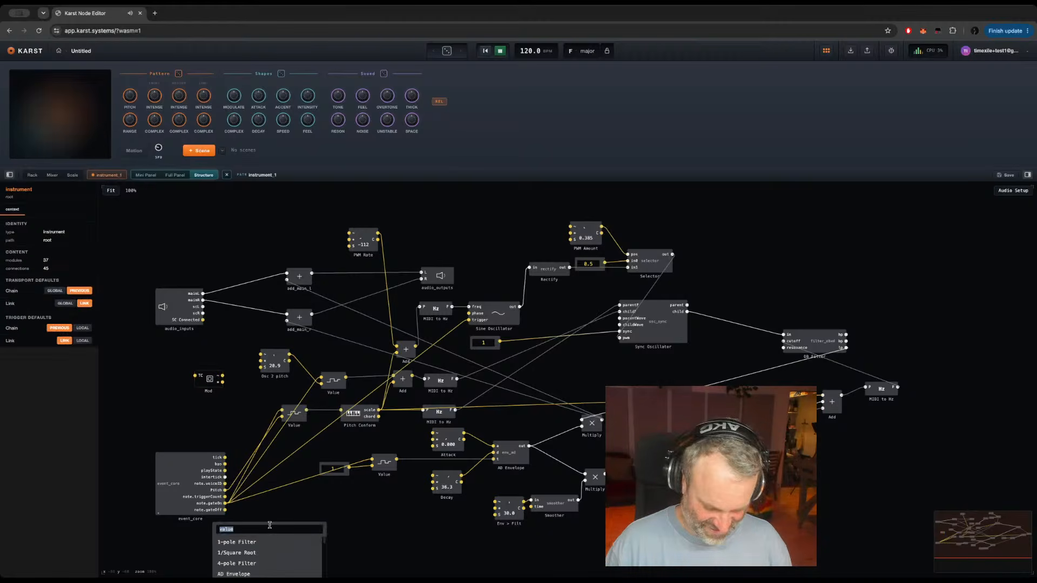
pyautogui.write('val')
pyautogui.press('Return')
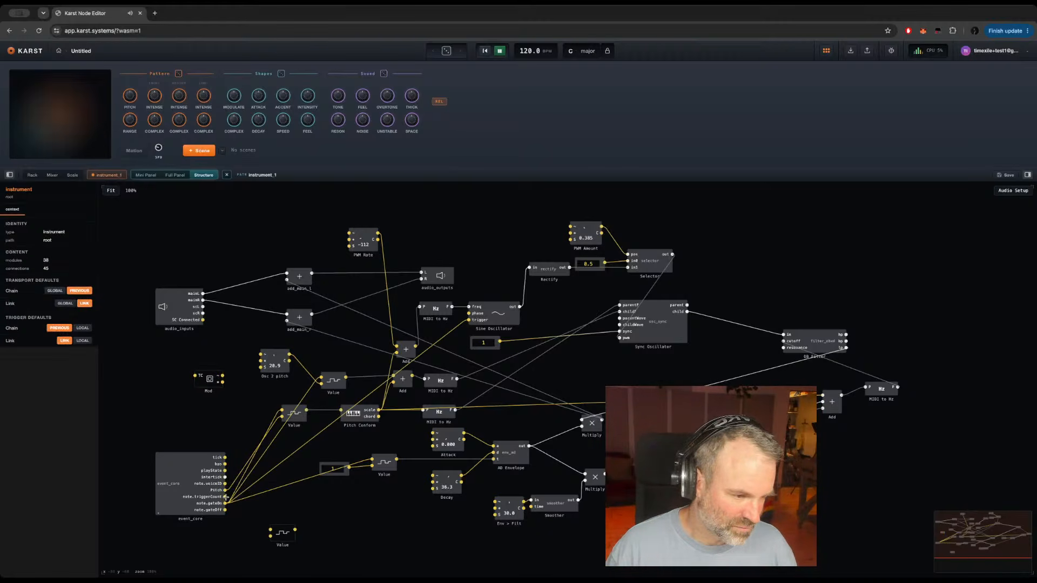
pyautogui.moveTo(225, 503); pyautogui.dragTo(270, 530)
pyautogui.moveTo(225, 496); pyautogui.dragTo(270, 536)
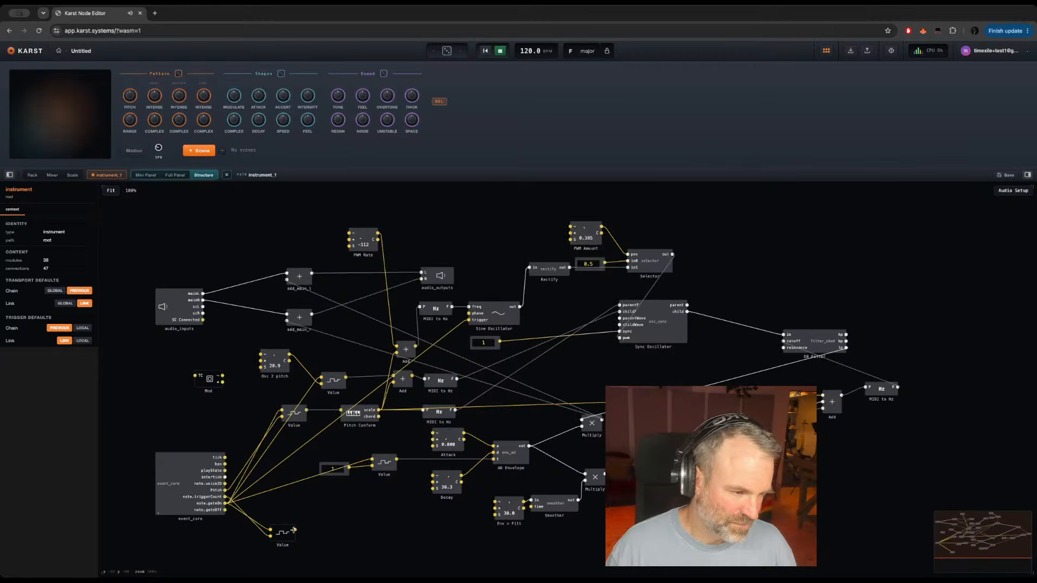
# Step: Move the Mod structure further away from Osc 2 pitch and rename it Mod algo
pyautogui.click(211, 383)
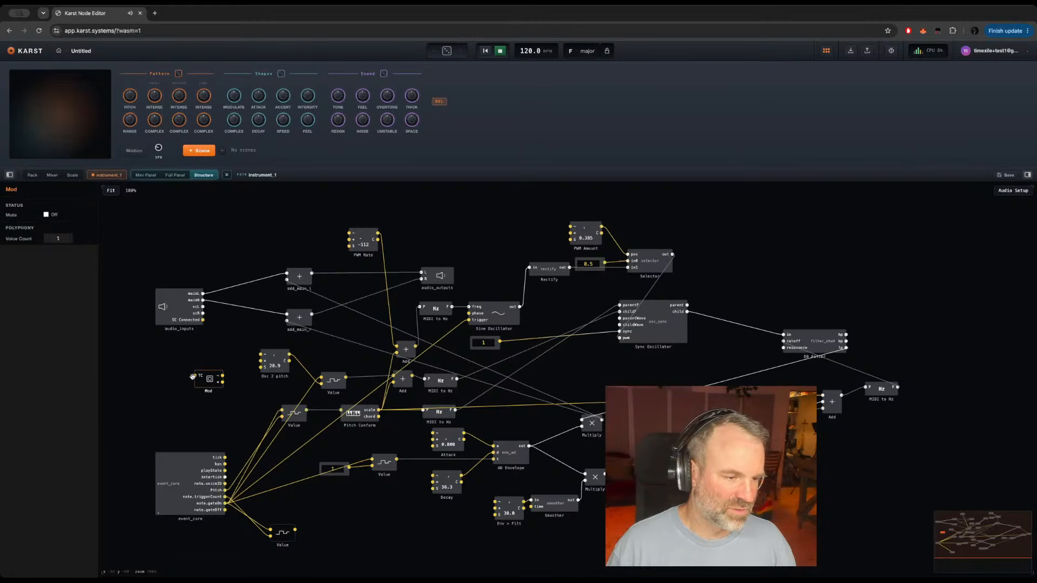
pyautogui.moveTo(192, 376); pyautogui.dragTo(168, 371)
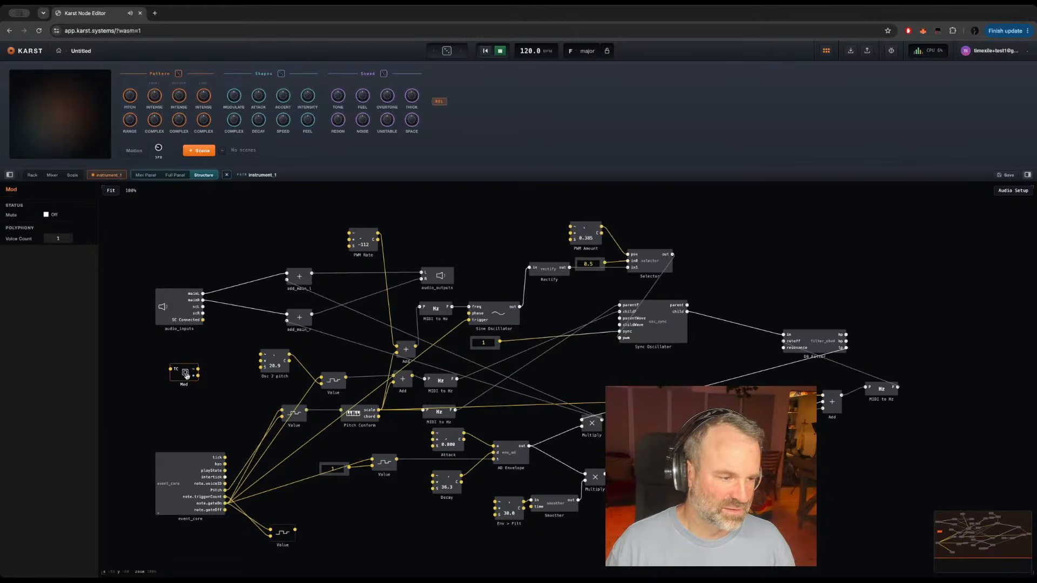
pyautogui.doubleClick(184, 384)
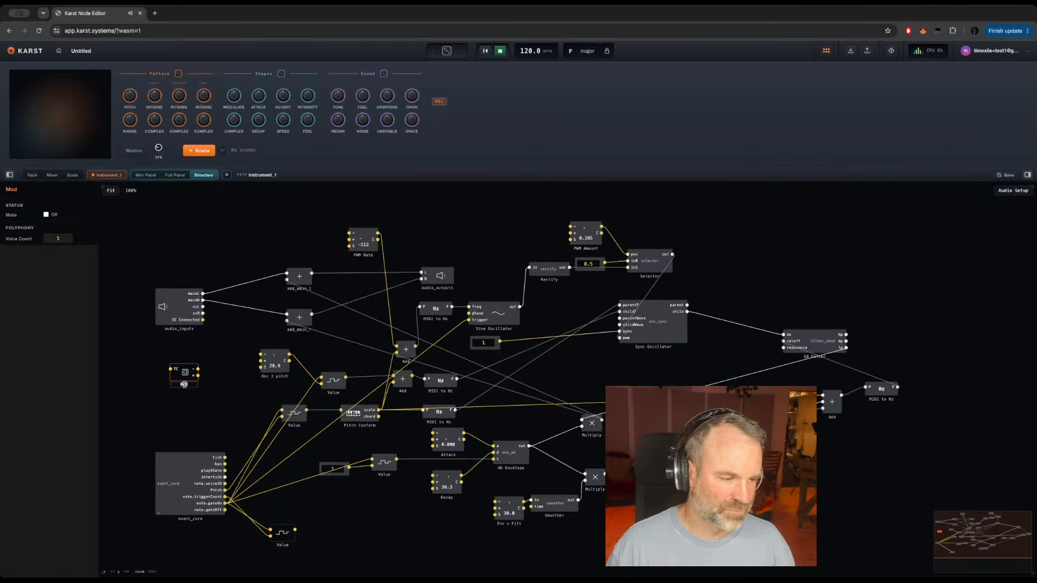
pyautogui.write('Mod algo')
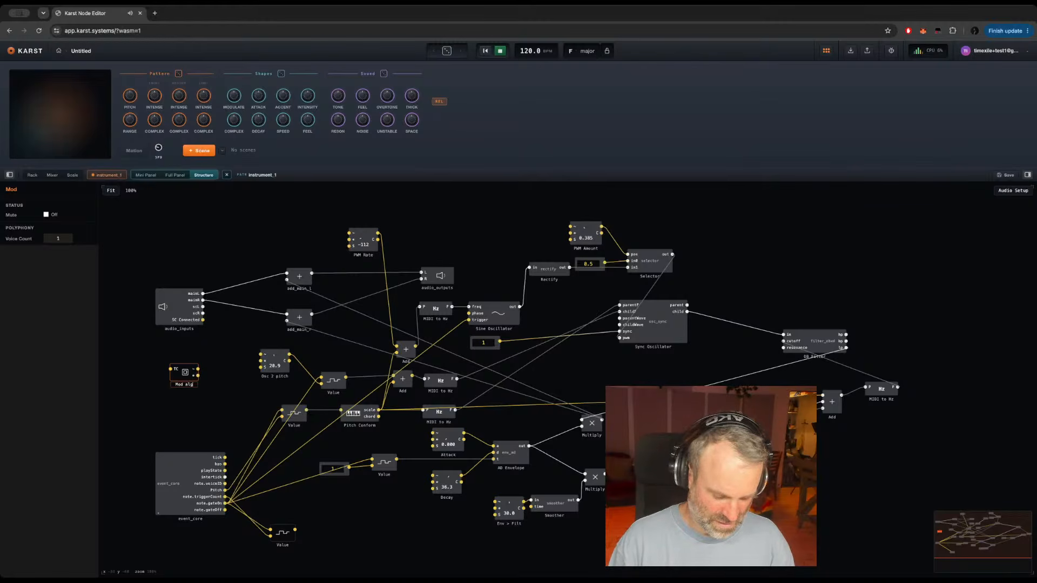
pyautogui.doubleClick(188, 385)
pyautogui.click(197, 385)
pyautogui.press('BackSpace')
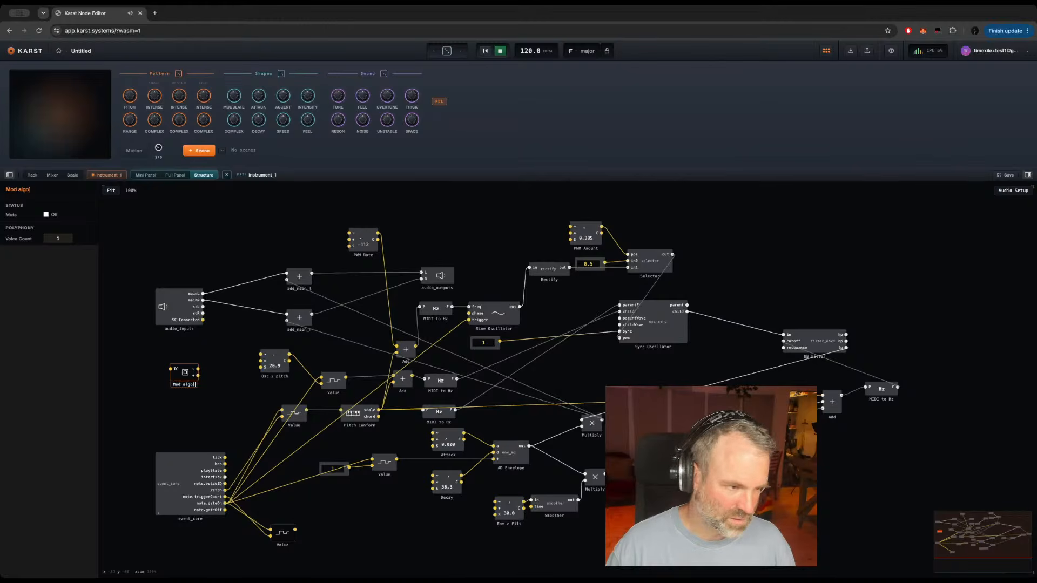
pyautogui.press('Return')
# Step: Create a template from the Mod algo structure and shift it up level with Osc 2 pitch
pyautogui.rightClick(183, 374)
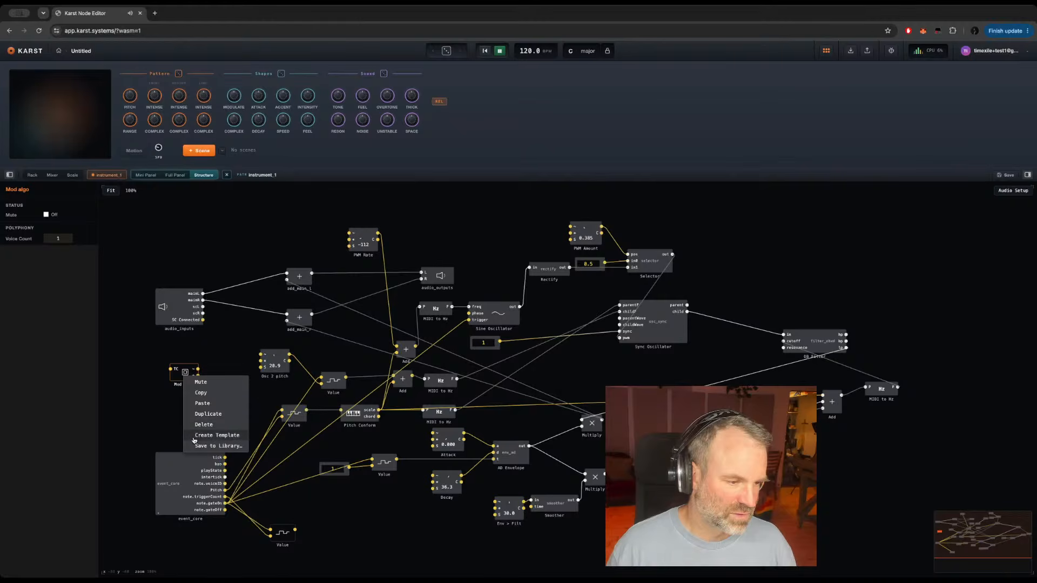
pyautogui.click(218, 435)
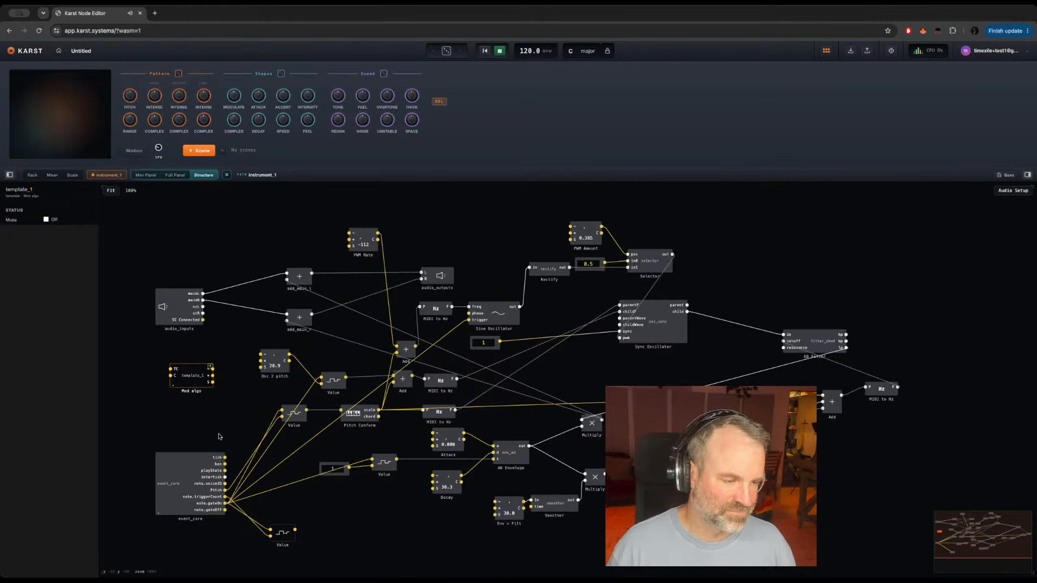
pyautogui.moveTo(187, 378); pyautogui.dragTo(184, 368)
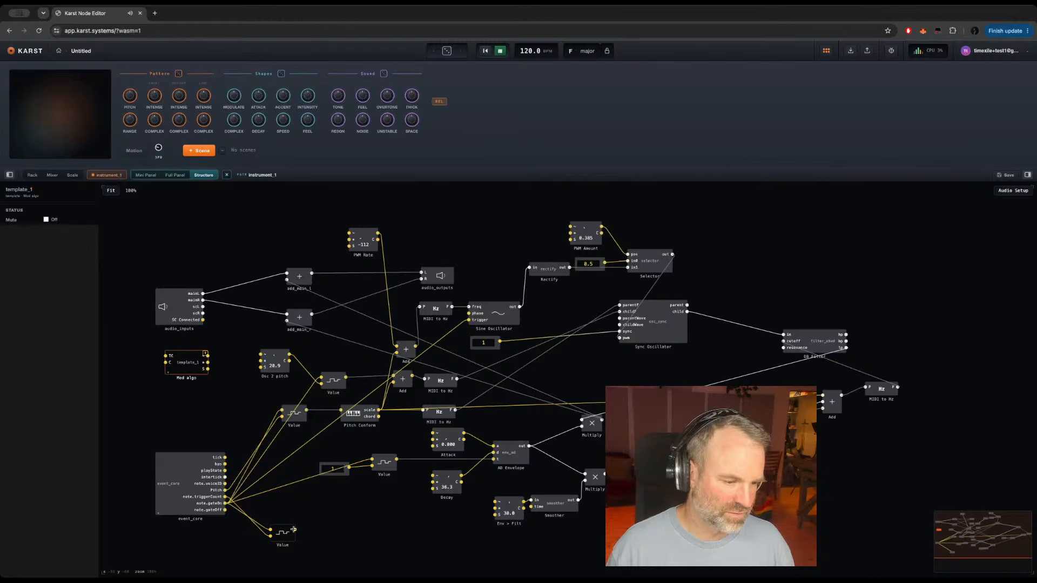
# Step: Wire the new Value latch to Mod algo's TC port, and connect Mod algo's three outputs and C input to Osc 2 pitch
pyautogui.moveTo(294, 530); pyautogui.dragTo(170, 356)
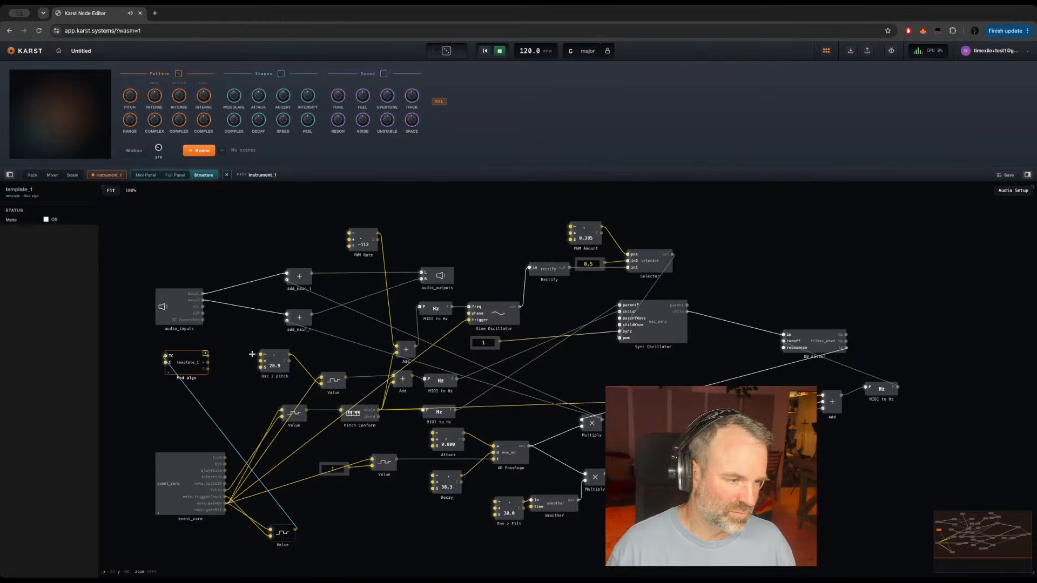
pyautogui.moveTo(265, 352); pyautogui.dragTo(262, 355)
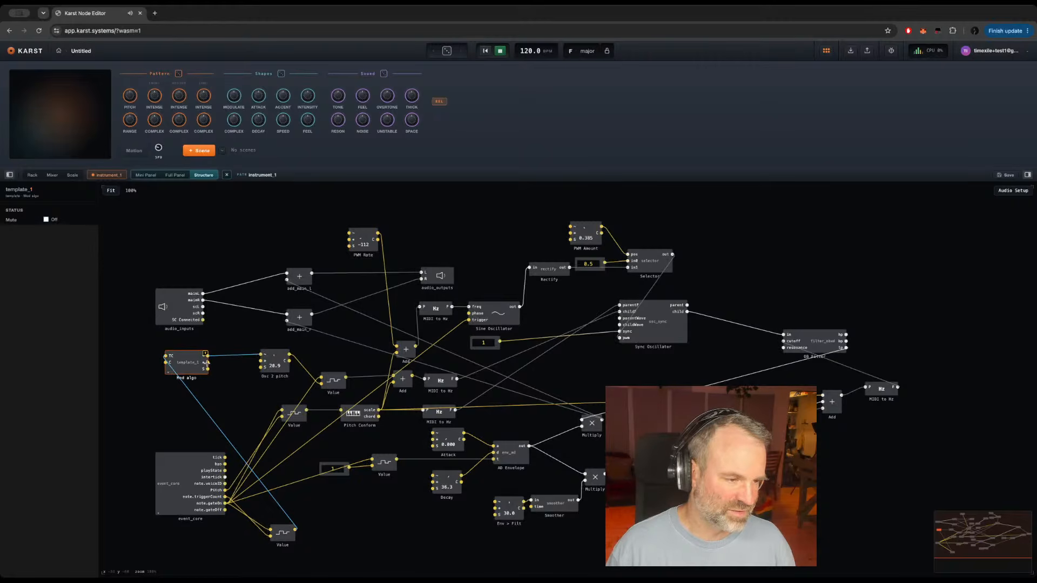
pyautogui.moveTo(261, 362); pyautogui.dragTo(167, 363)
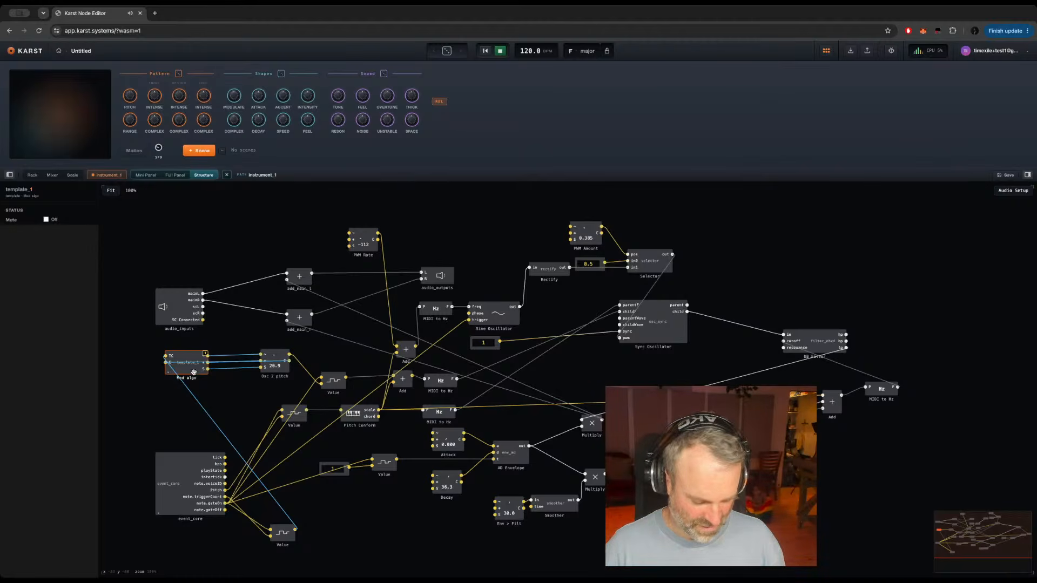
# Step: Paste a copy of Mod algo beside PWM Rate, feed its TC port from the Value latch, and connect it to PWM Rate
pyautogui.hotkey('ctrl', 'c')
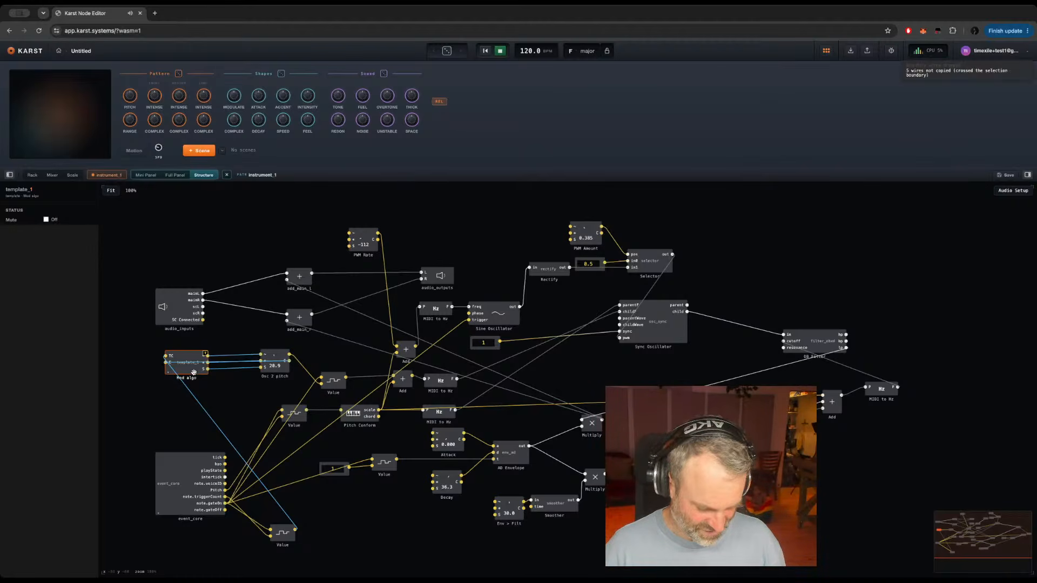
pyautogui.click(270, 219)
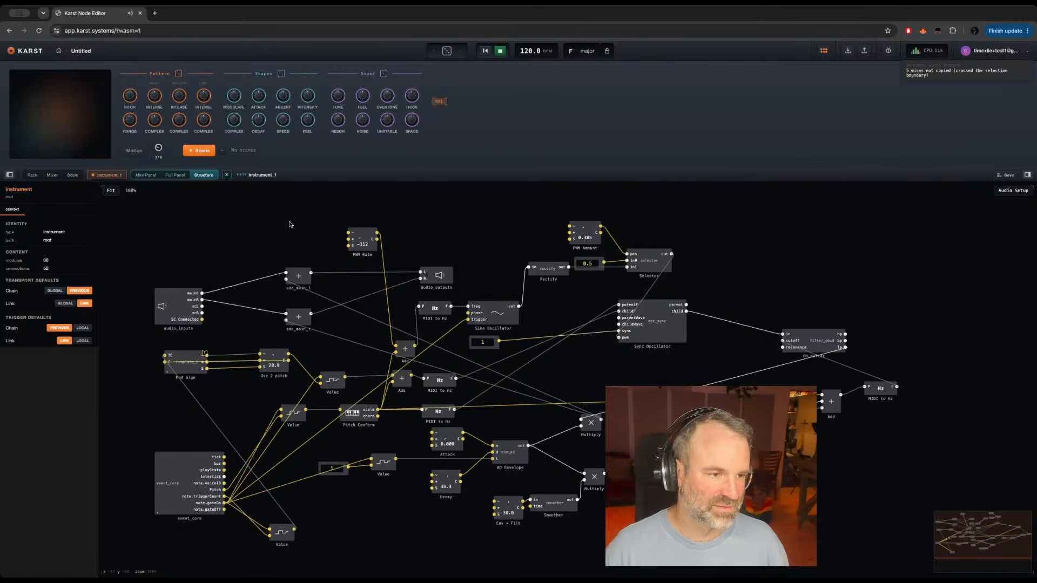
pyautogui.hotkey('ctrl', 'v')
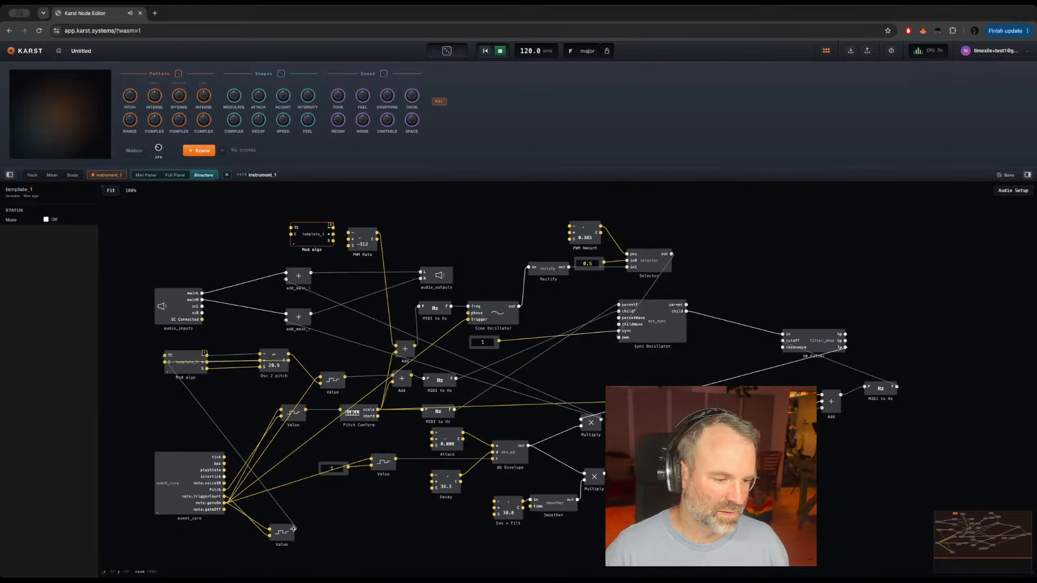
pyautogui.moveTo(293, 529); pyautogui.dragTo(291, 228)
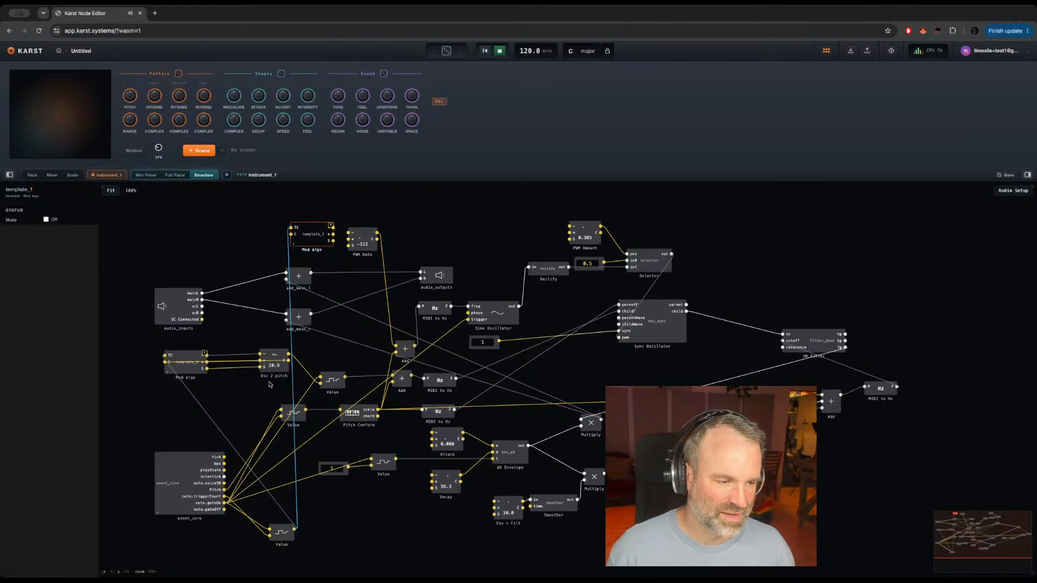
pyautogui.click(275, 356)
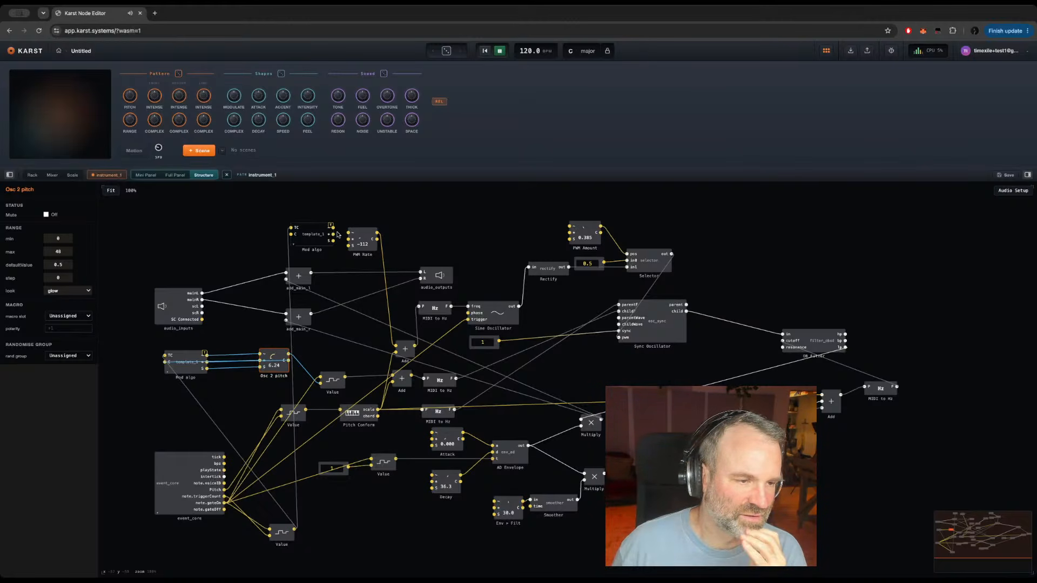
pyautogui.moveTo(333, 228); pyautogui.dragTo(350, 232)
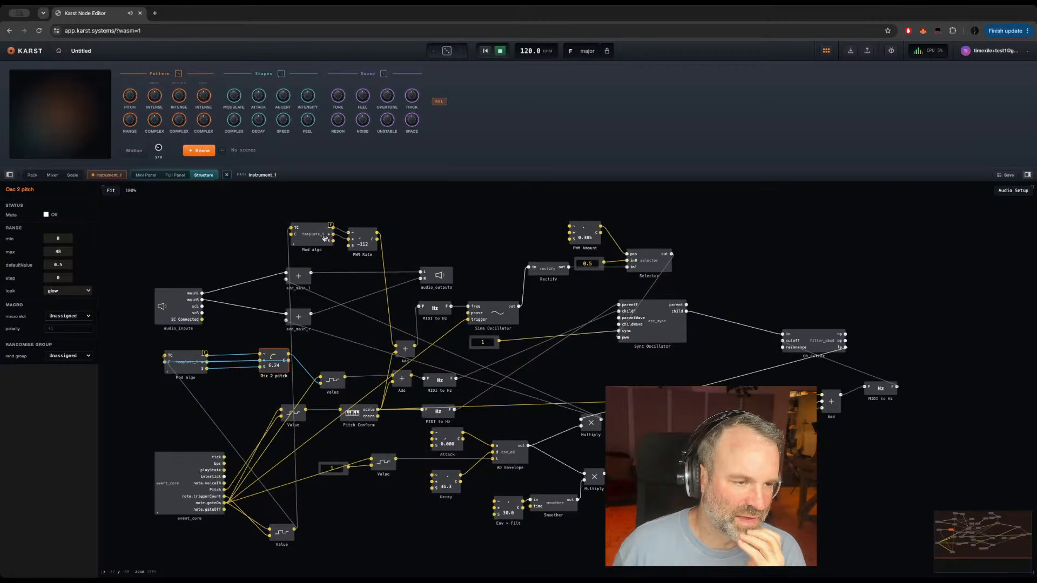
pyautogui.moveTo(332, 239)
pyautogui.mouseDown()
pyautogui.moveTo(349, 246)
pyautogui.moveTo(291, 234)
pyautogui.moveTo(315, 247)
pyautogui.mouseUp()
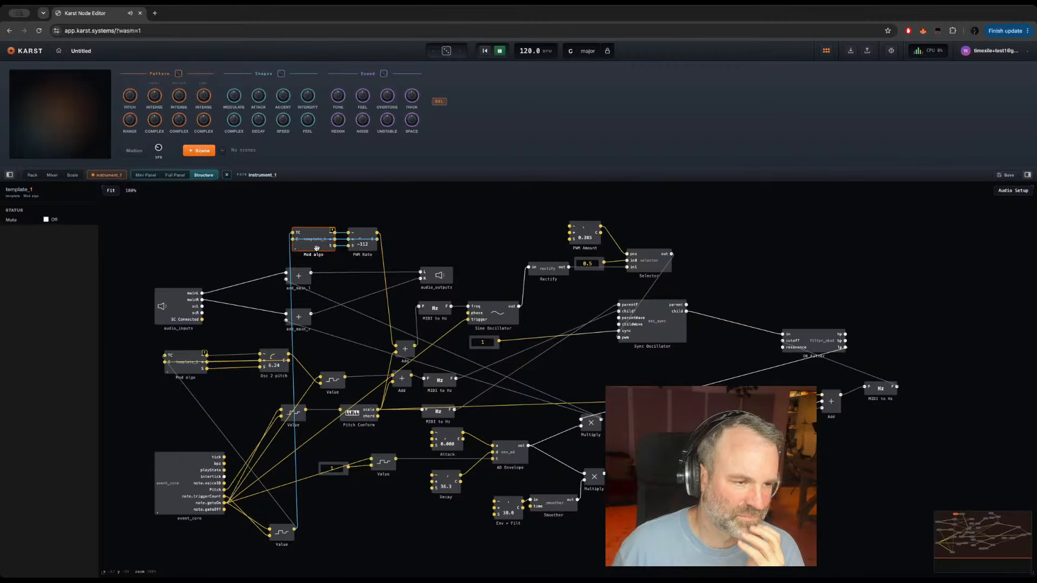
# Step: Paste a copy of Mod algo near Attack, feed its TC port from the Value latch, and connect it to Attack
pyautogui.hotkey('ctrl', 'c')
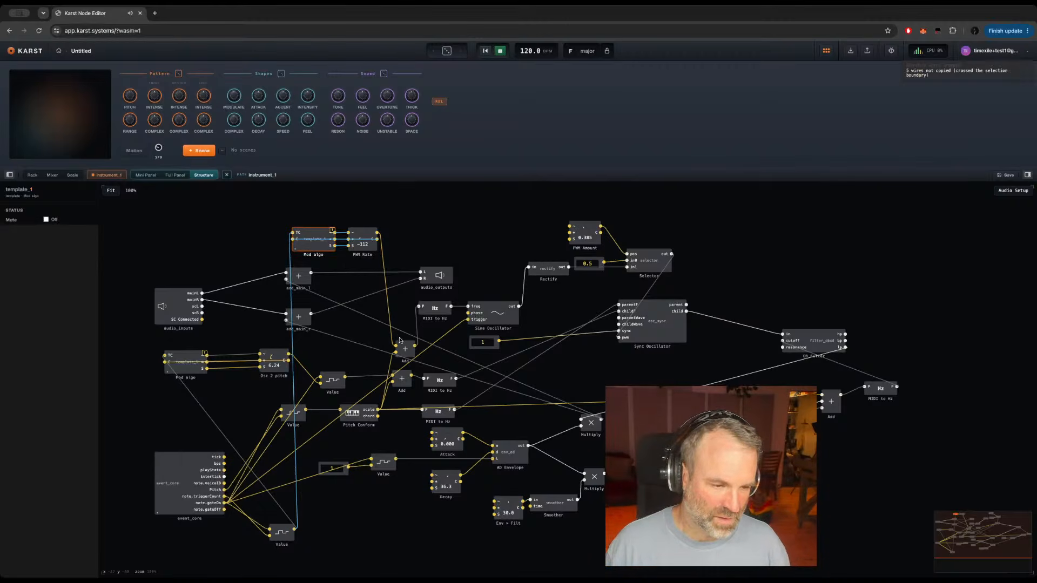
pyautogui.hotkey('ctrl', 'c')
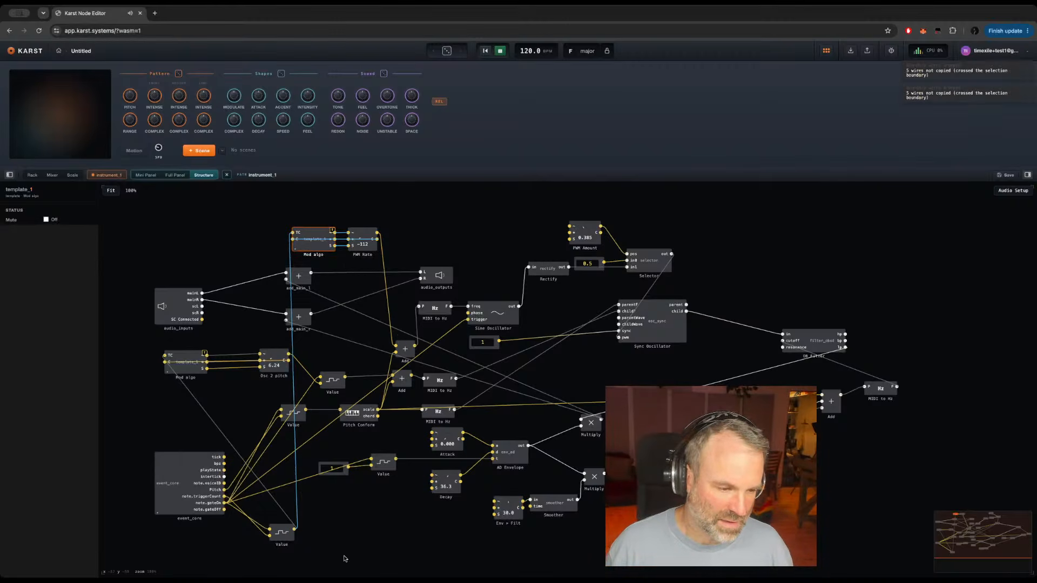
pyautogui.click(361, 502)
pyautogui.press('super+v')
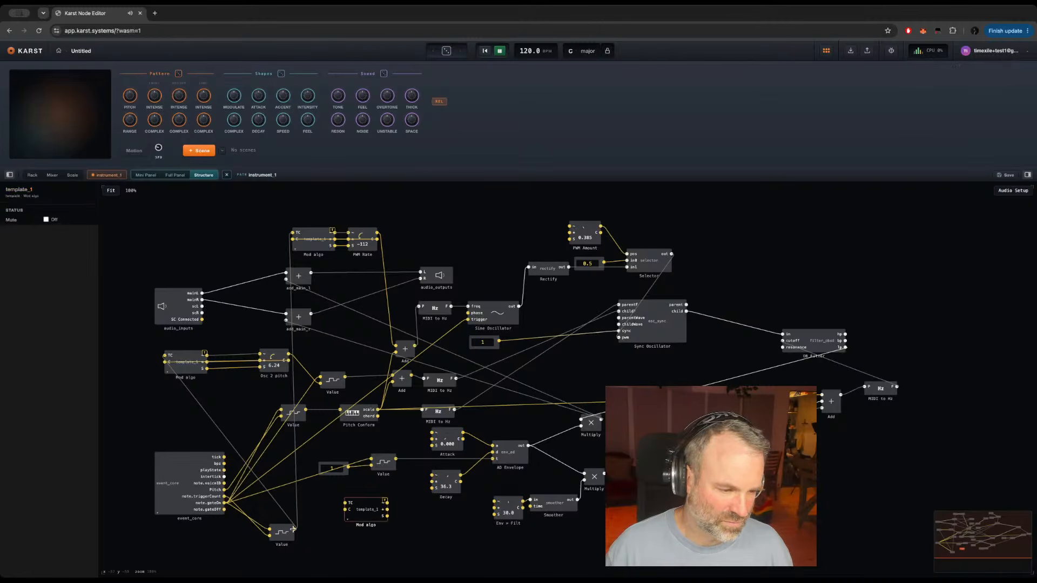
pyautogui.moveTo(293, 529); pyautogui.dragTo(432, 432)
pyautogui.moveTo(387, 509); pyautogui.dragTo(432, 439)
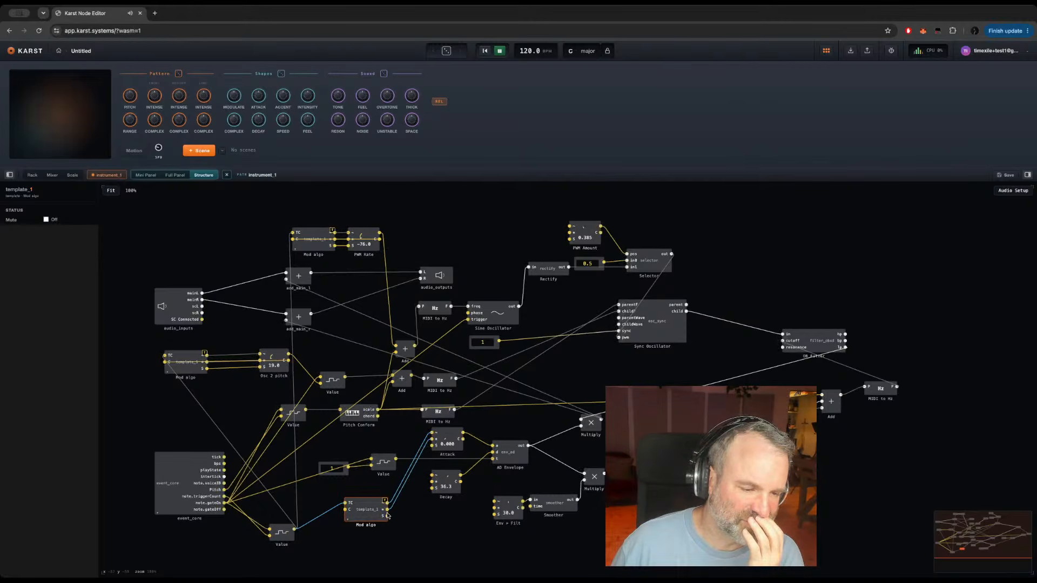
pyautogui.moveTo(423, 487); pyautogui.dragTo(434, 445)
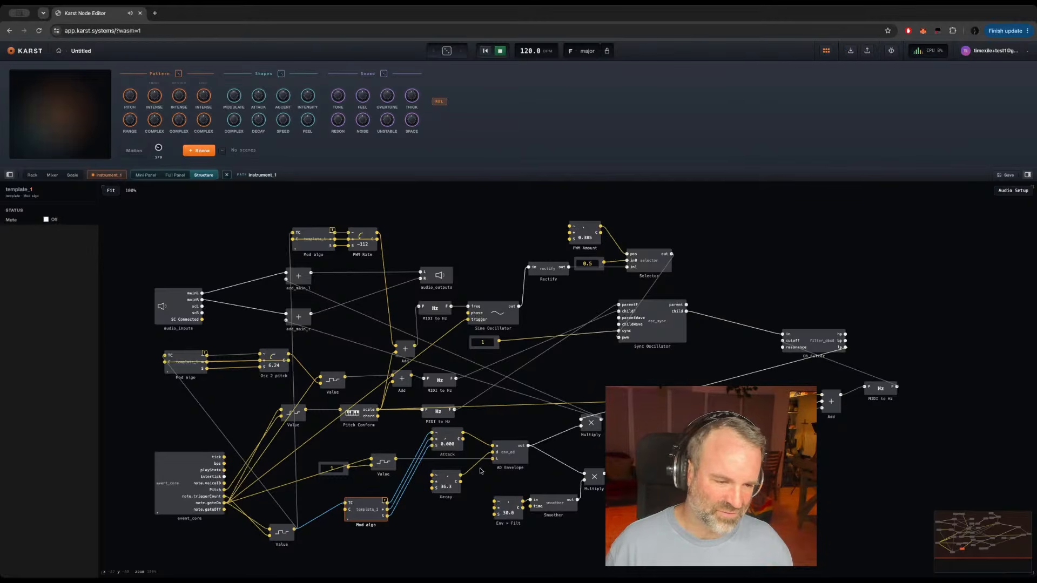
pyautogui.moveTo(463, 433); pyautogui.dragTo(341, 487)
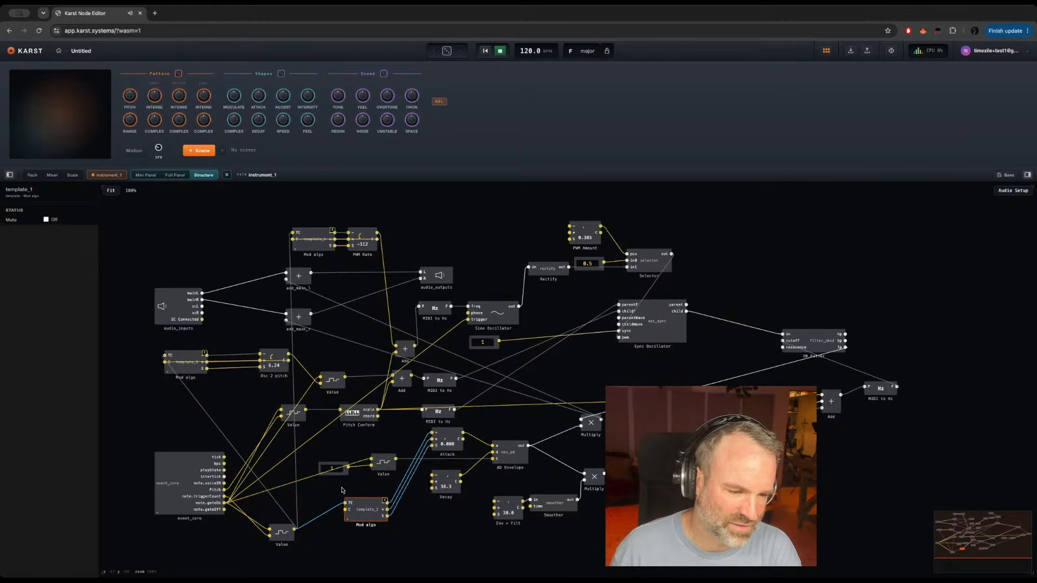
pyautogui.moveTo(462, 438); pyautogui.dragTo(347, 508)
# Step: Paste a copy of Mod algo below Decay, feed its TC port from the Value latch, and connect it to Decay
pyautogui.press('super+c')
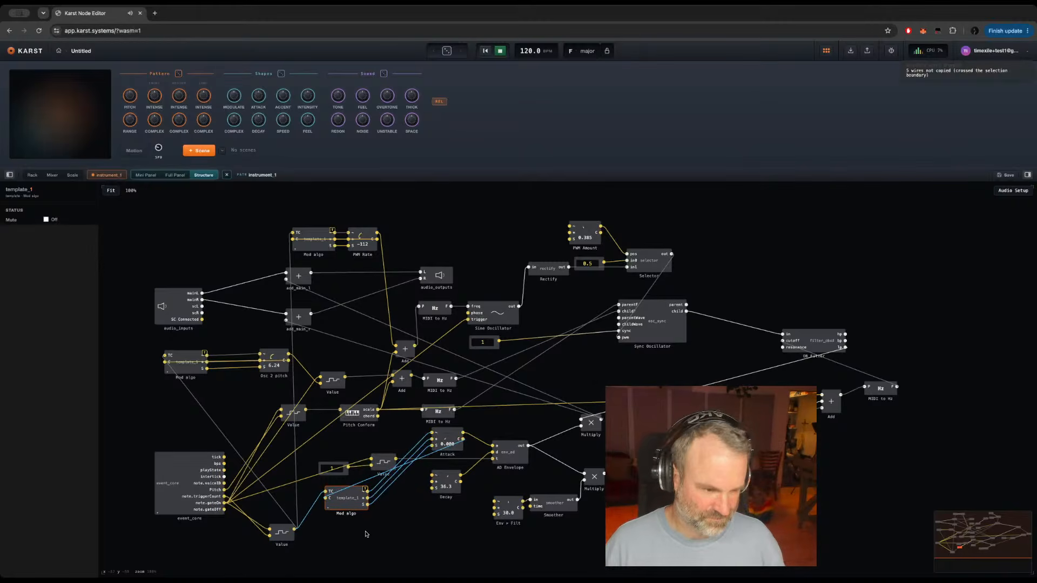
pyautogui.press('super+v')
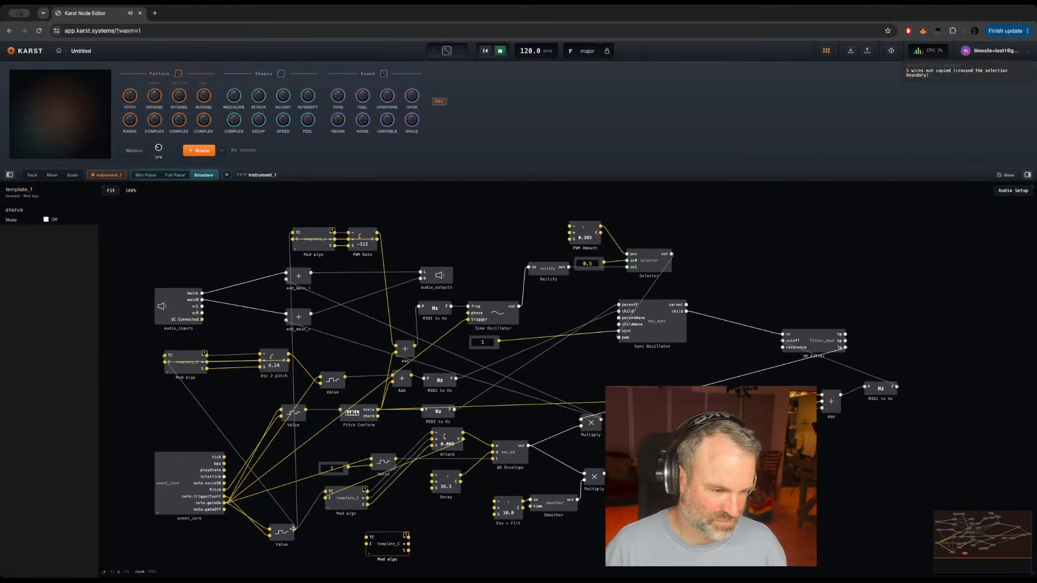
pyautogui.moveTo(292, 528); pyautogui.dragTo(432, 475)
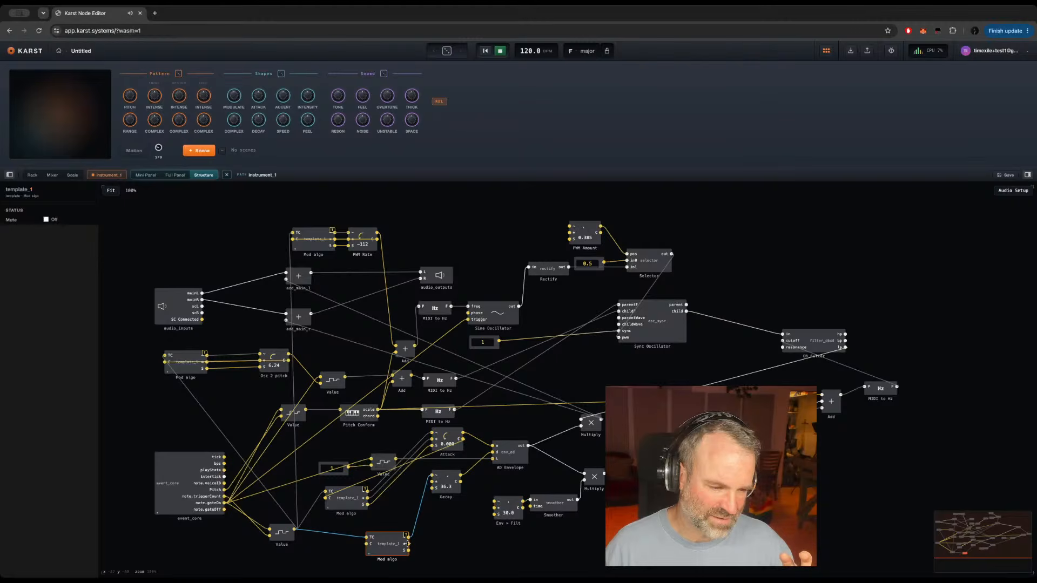
pyautogui.moveTo(408, 543); pyautogui.dragTo(380, 534)
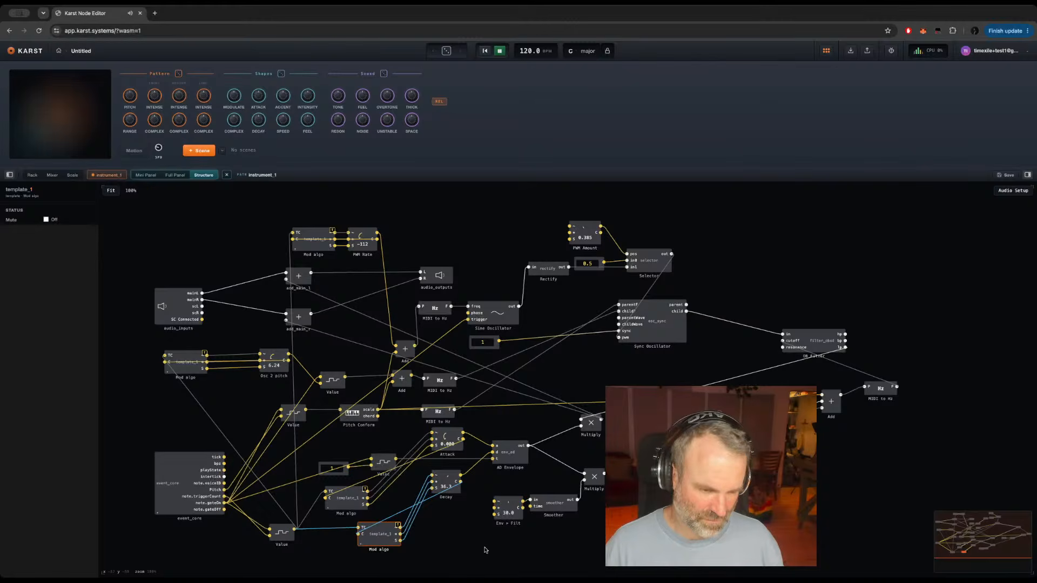
# Step: Paste a copy of Mod algo beside PWM Amount, feed its TC port from the Value latch, and connect it to PWM Amount
pyautogui.hotkey('ctrl', 'c')
pyautogui.click(437, 532)
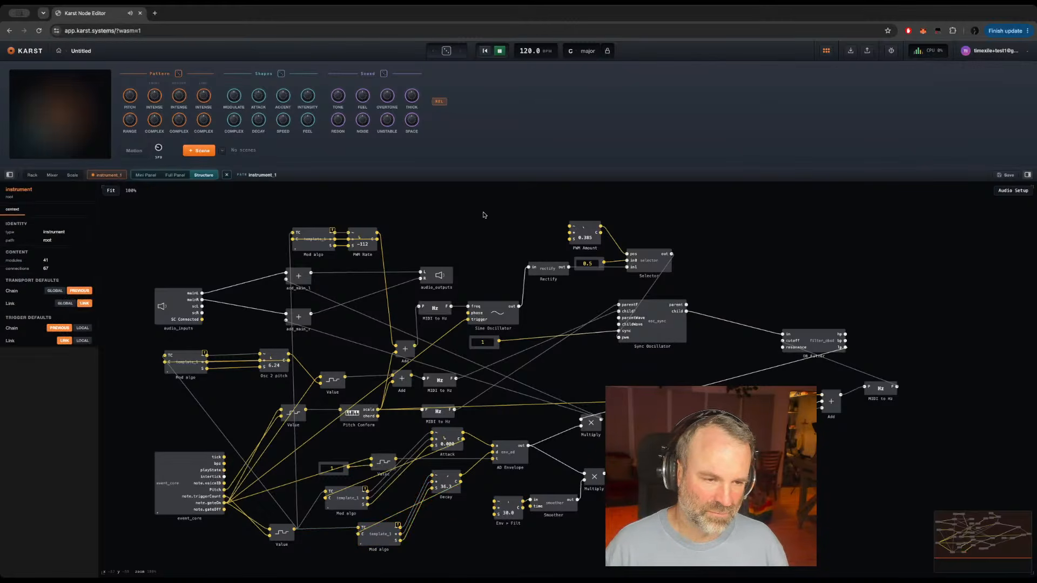
pyautogui.hotkey('ctrl', 'v')
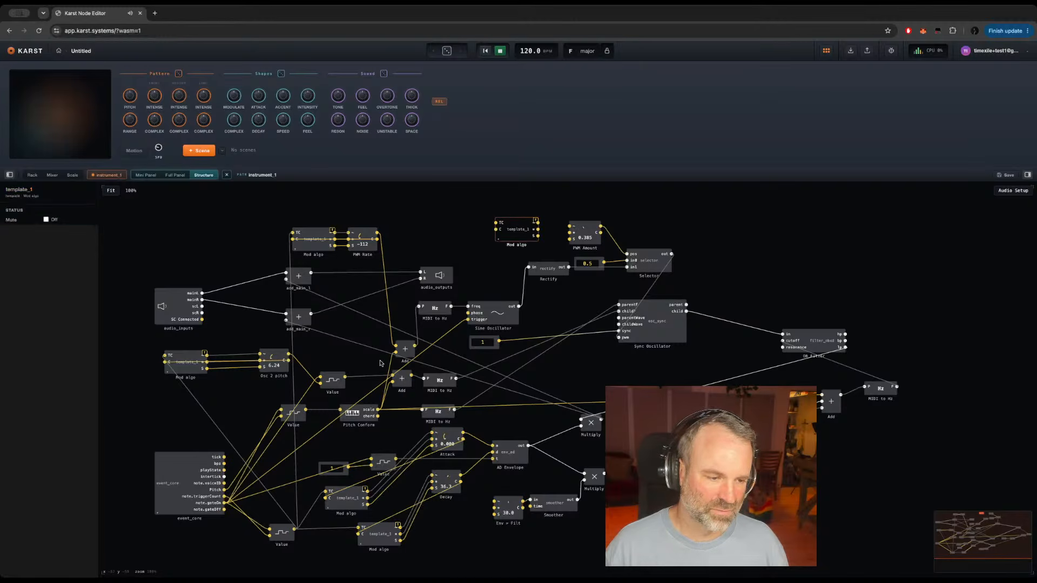
pyautogui.moveTo(294, 529); pyautogui.dragTo(571, 232)
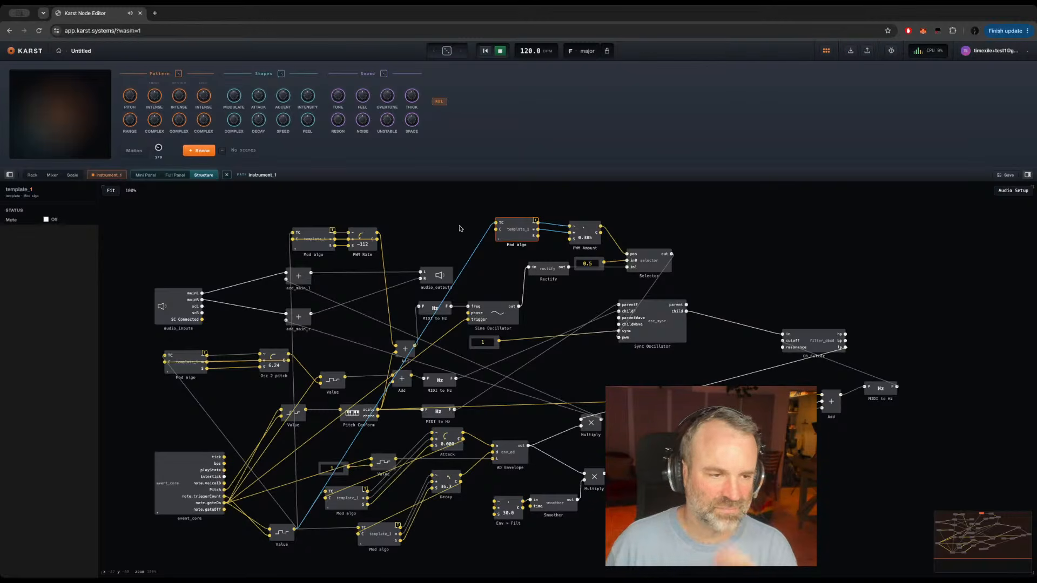
# Step: Replace instrument_2 in the rack's first track with the built-in FX: Mod Delay, placed after instrument_1
pyautogui.click(33, 176)
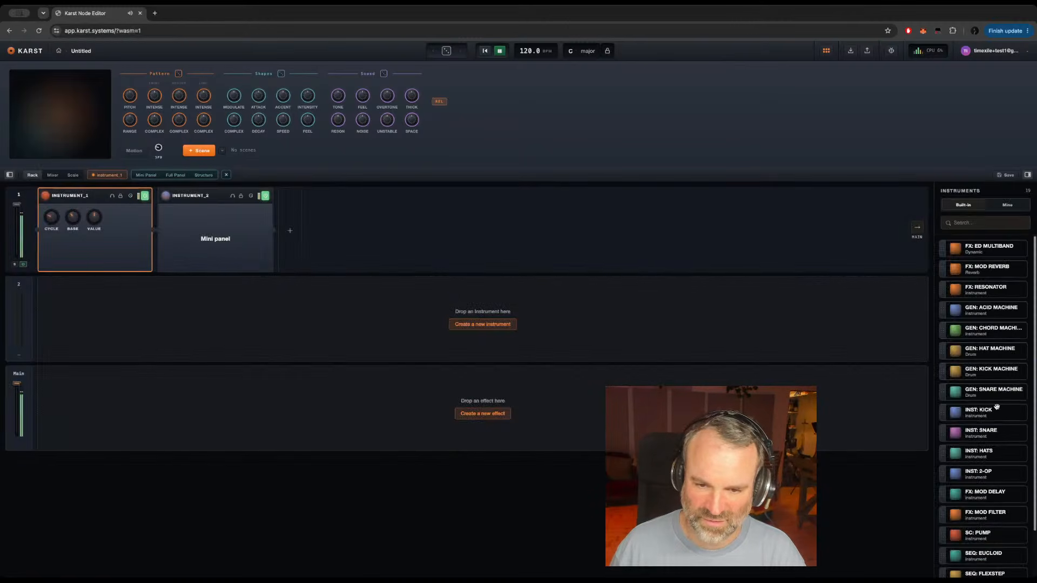
pyautogui.scroll(-2, 997, 406)
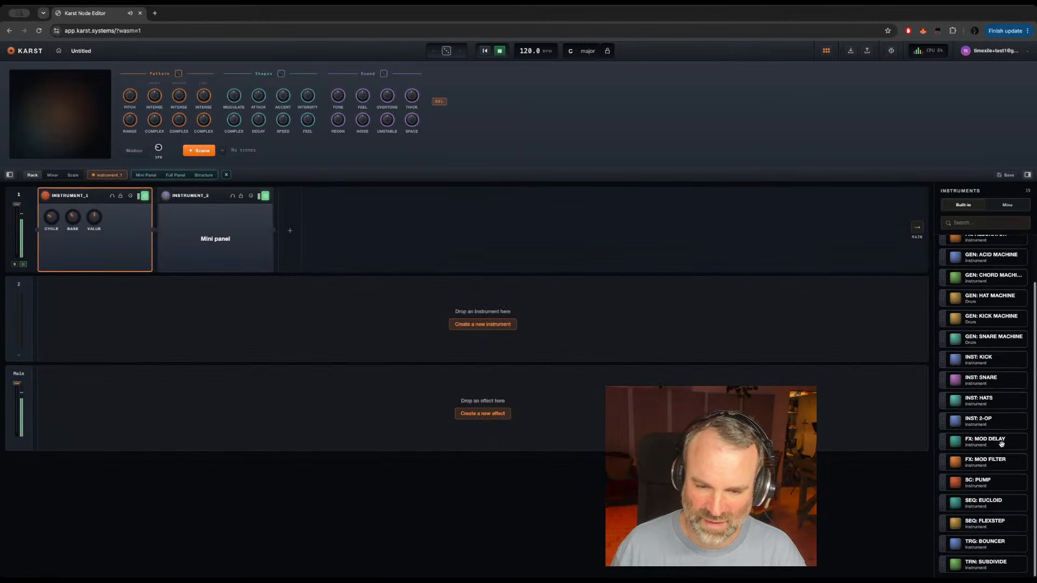
pyautogui.moveTo(1002, 443); pyautogui.dragTo(414, 223)
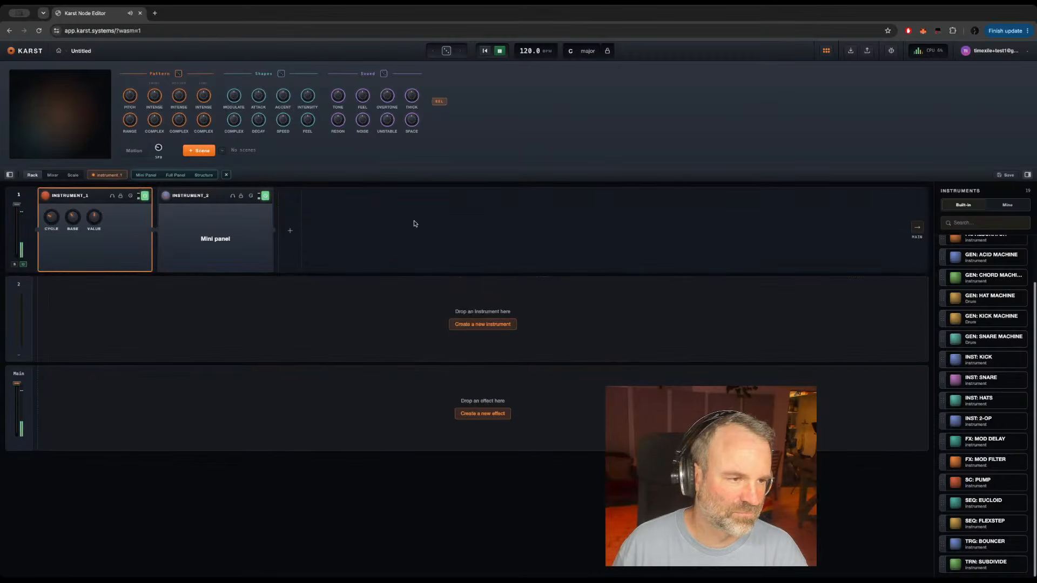
pyautogui.click(216, 197)
pyautogui.press('Delete')
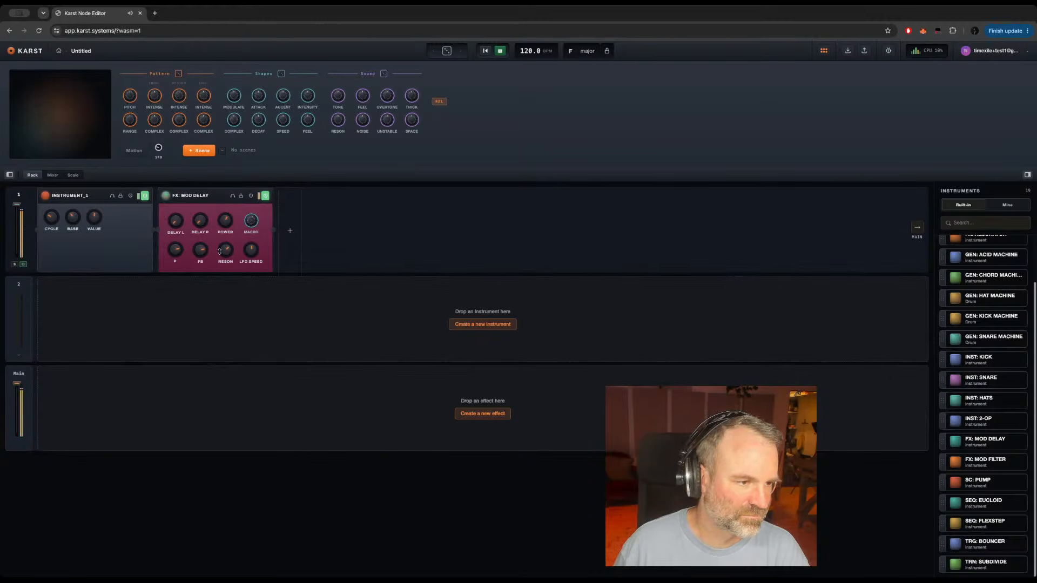
# Step: Lower the Mod Delay's Reson and adjust its Power, Delay R, Delay L, P and FB knobs
pyautogui.moveTo(225, 250); pyautogui.dragTo(223, 280)
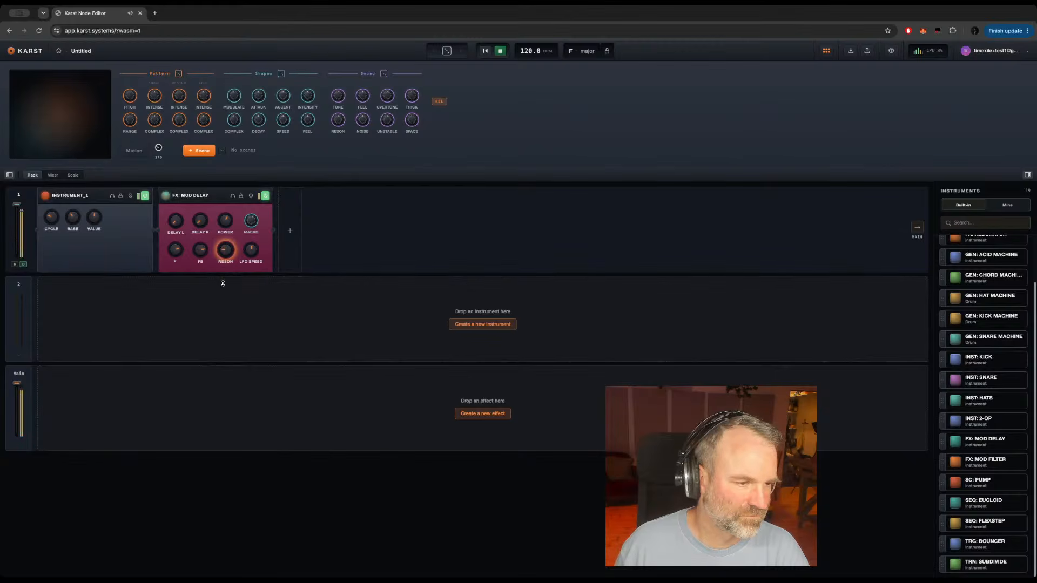
pyautogui.click(226, 222)
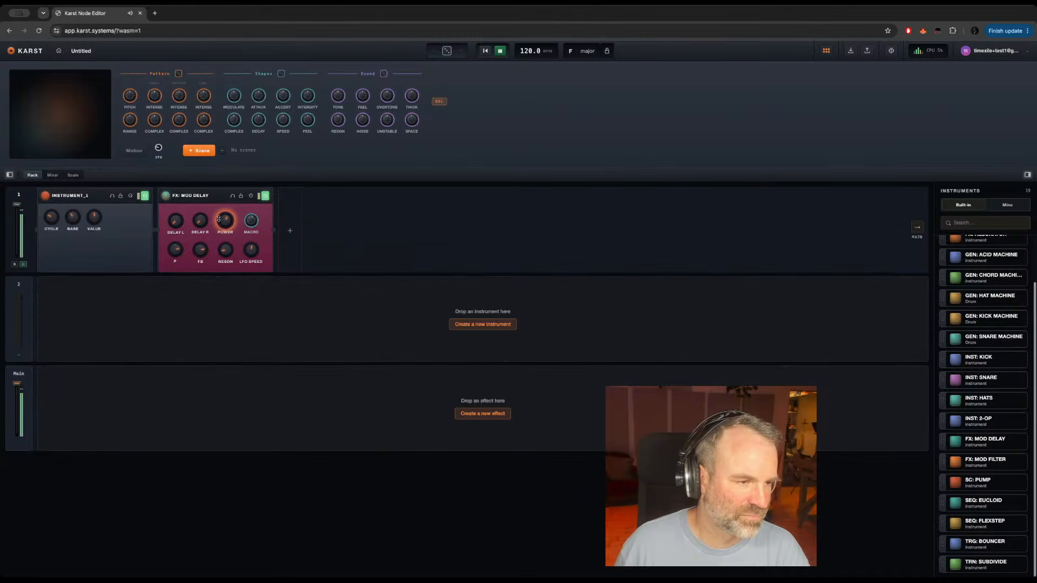
pyautogui.click(199, 217)
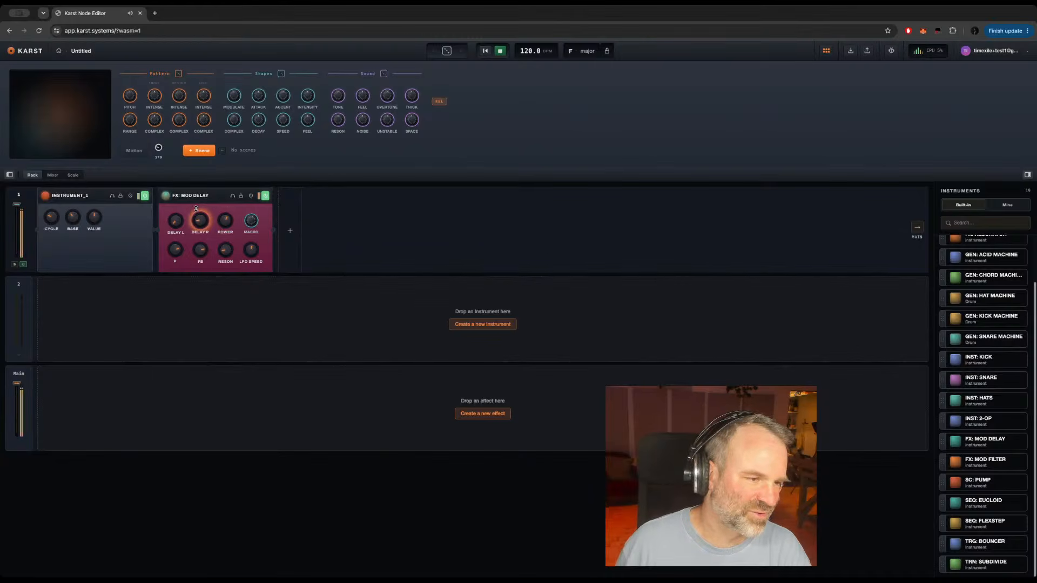
pyautogui.click(175, 222)
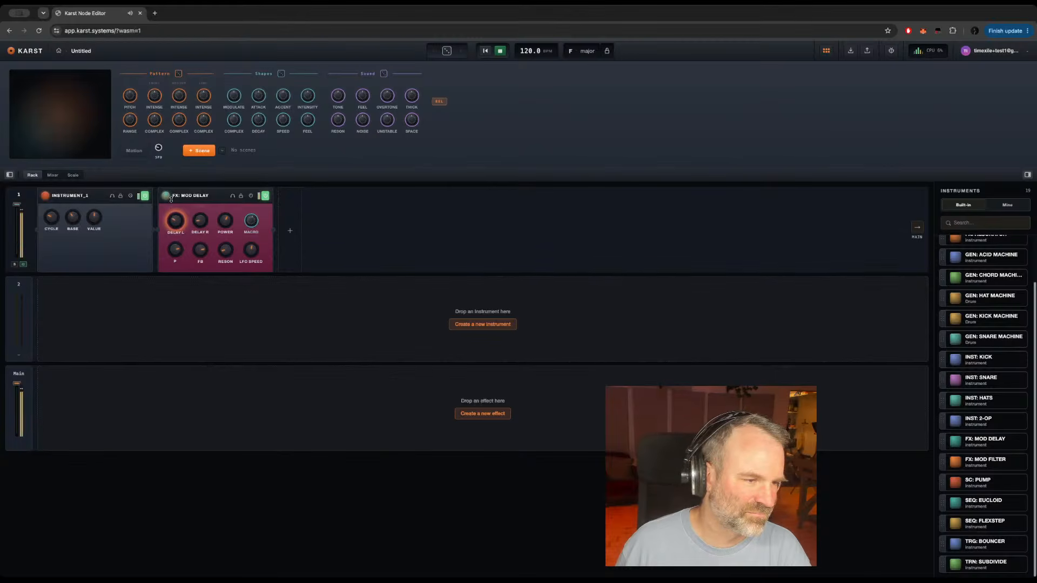
pyautogui.click(175, 250)
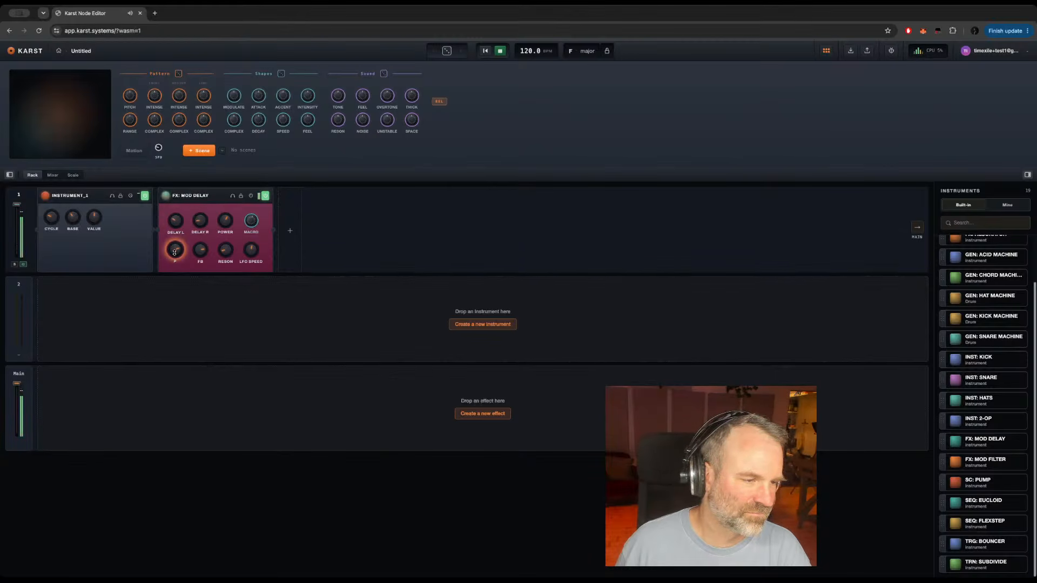
pyautogui.click(199, 250)
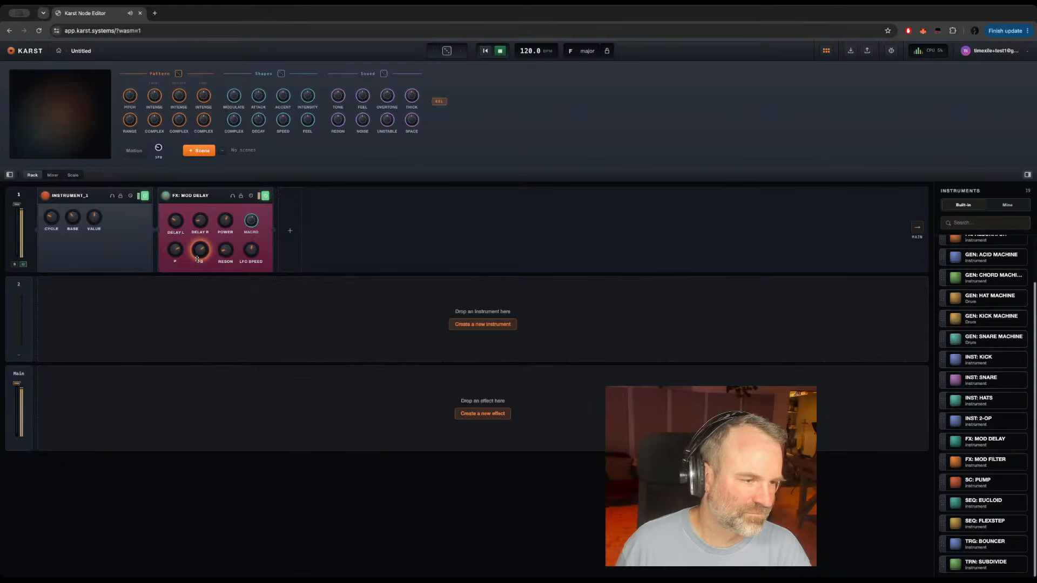
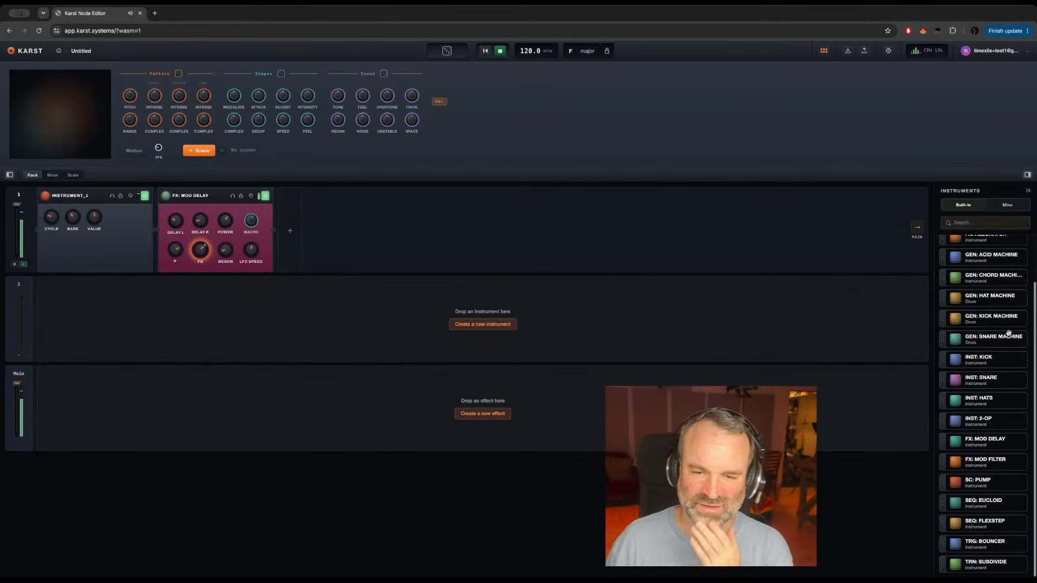
# Step: Add the GEN: KICK MACHINE, GEN: HAT MACHINE and GEN: ACID MACHINE instruments to tracks 2, 3 and 4 of the rack
pyautogui.moveTo(994, 317); pyautogui.dragTo(371, 317)
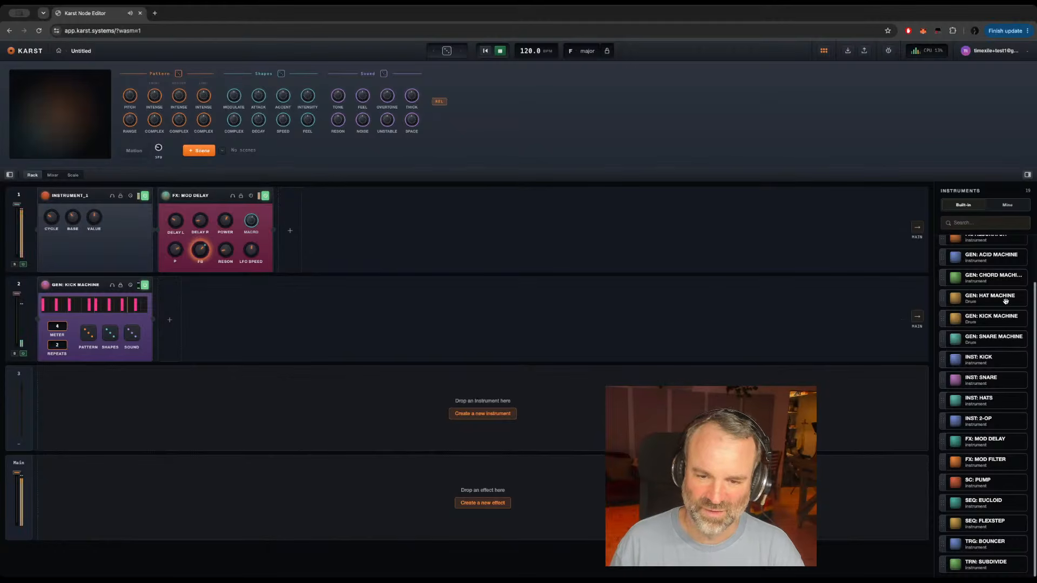
pyautogui.moveTo(1005, 301); pyautogui.dragTo(553, 378)
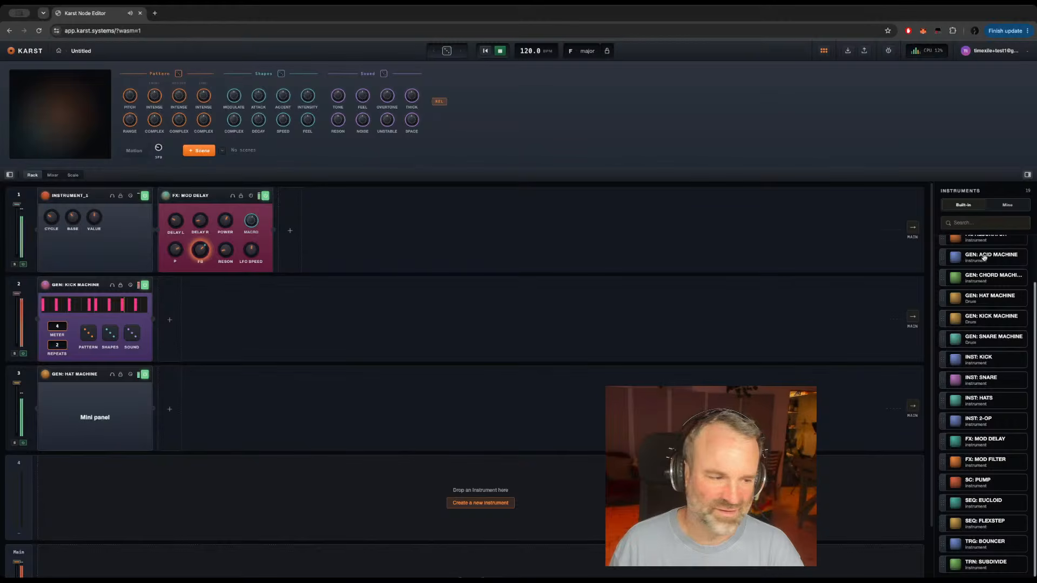
pyautogui.moveTo(984, 257); pyautogui.dragTo(206, 478)
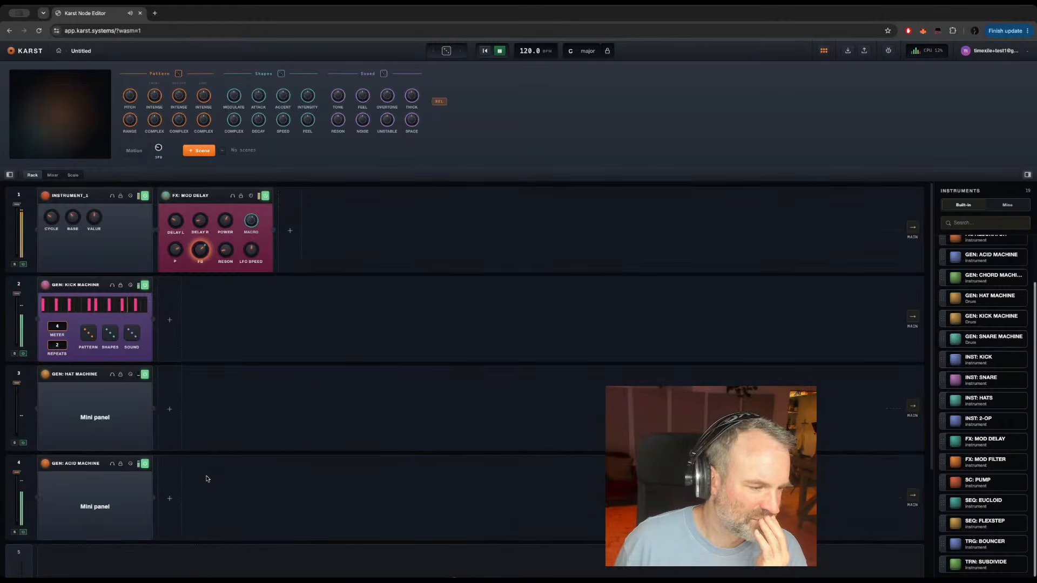
# Step: In the Acid Machine's full panel, set the pitch to 30 and adjust the amp release and filter cutoff, and return to the rack
pyautogui.doubleClick(95, 466)
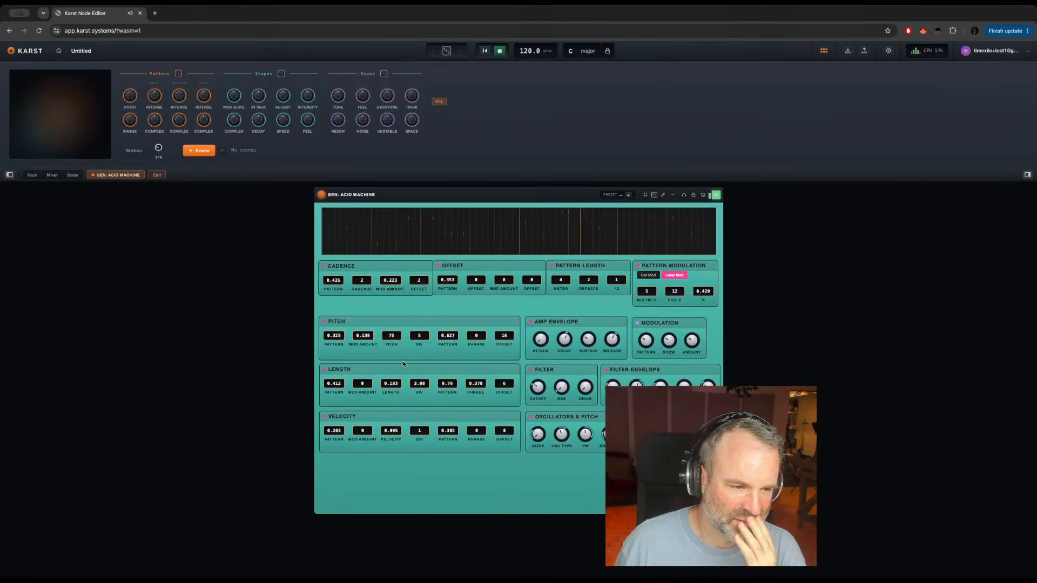
pyautogui.click(392, 335)
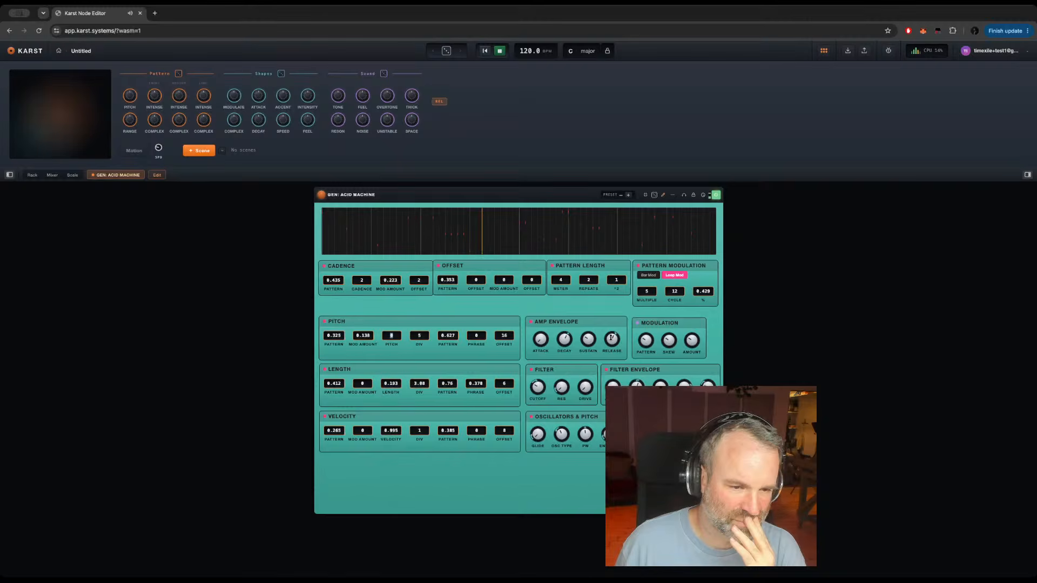
pyautogui.moveTo(608, 335); pyautogui.dragTo(605, 324)
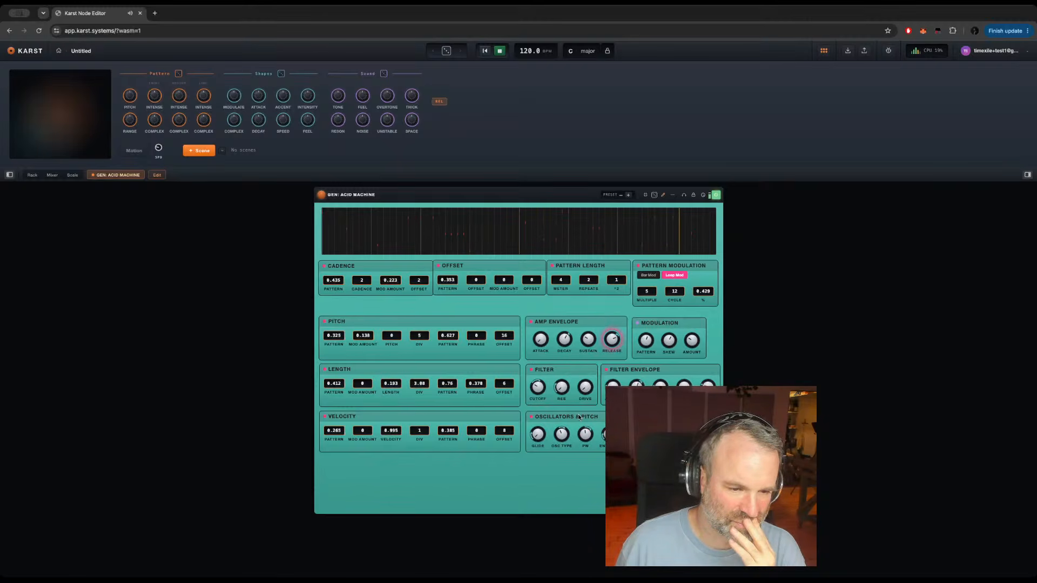
pyautogui.click(538, 386)
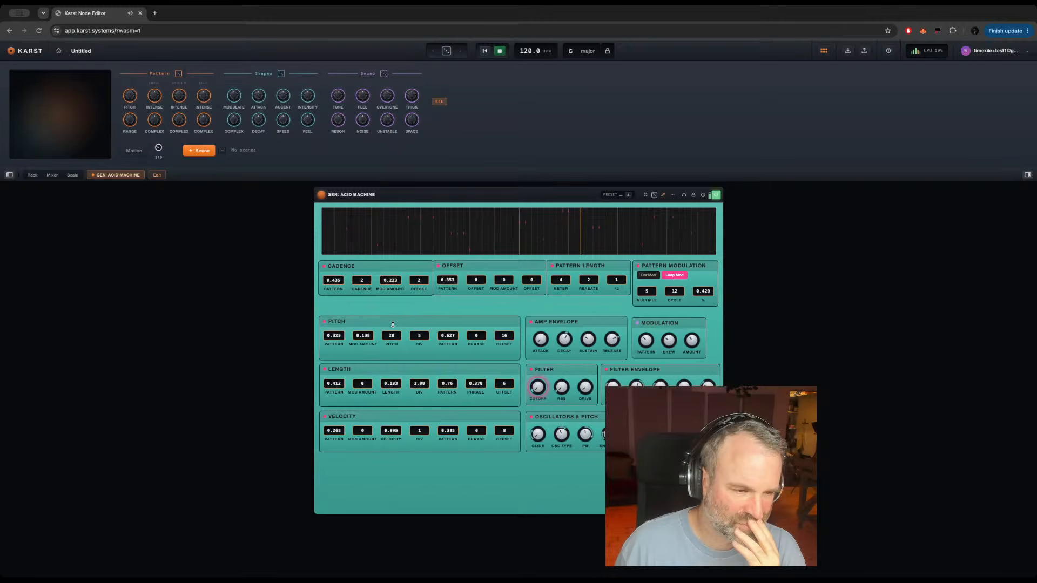
pyautogui.moveTo(393, 325); pyautogui.dragTo(392, 327)
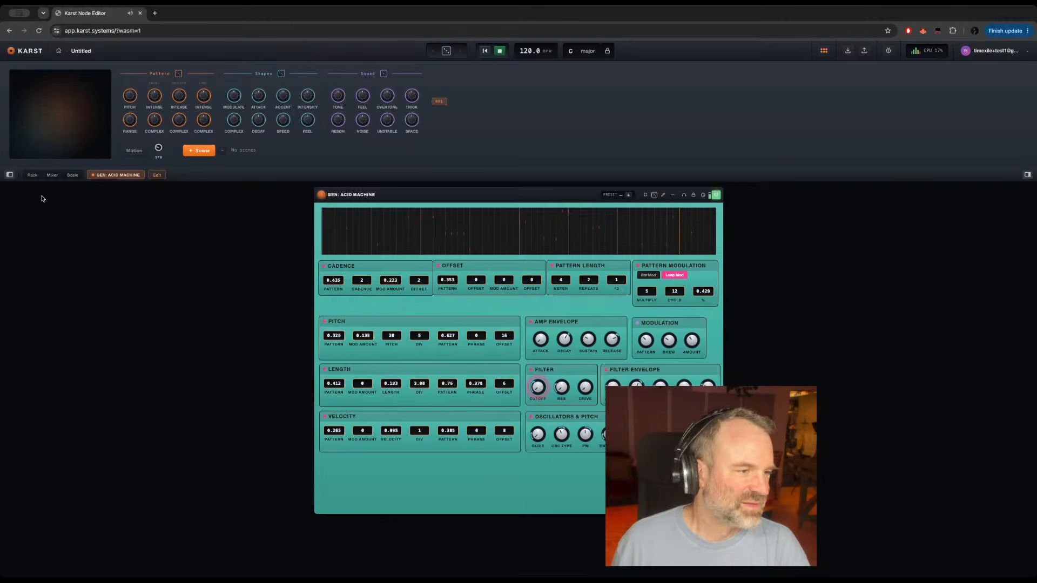
pyautogui.click(31, 175)
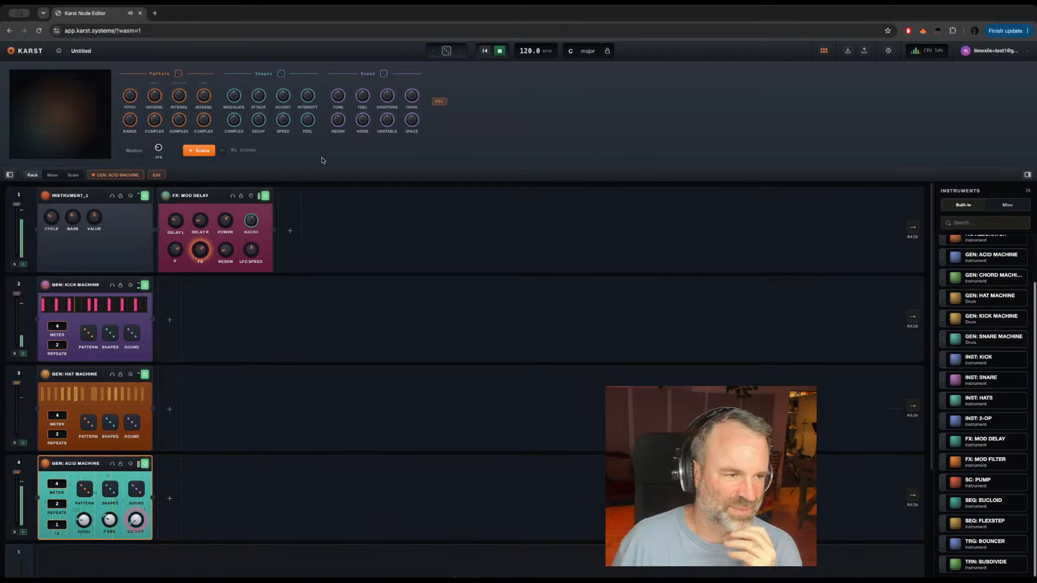
# Step: Store the full rack as a scene and delete the Acid, Hat and Kick Machine instruments
pyautogui.click(197, 151)
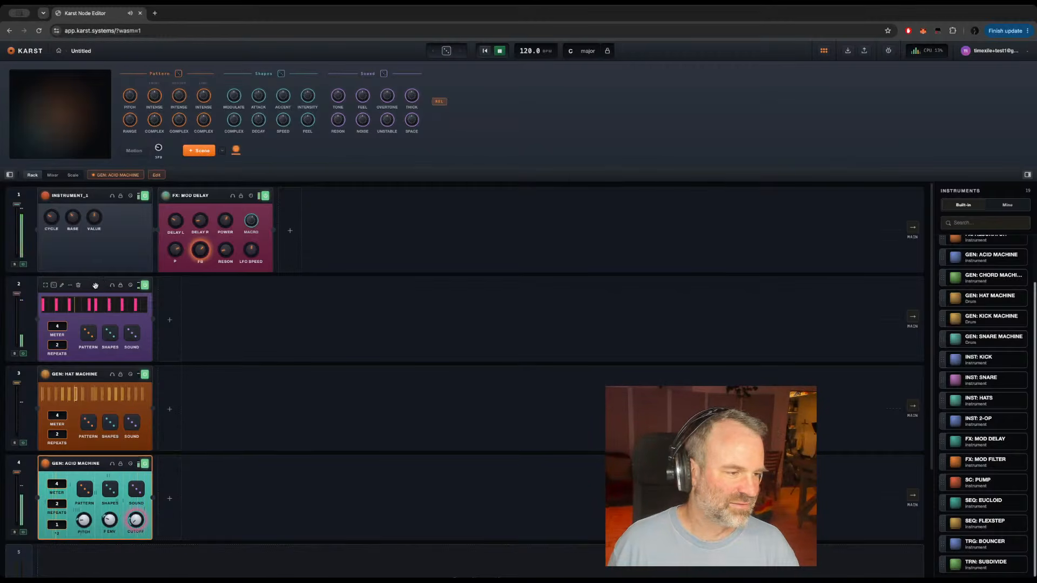
pyautogui.moveTo(98, 463)
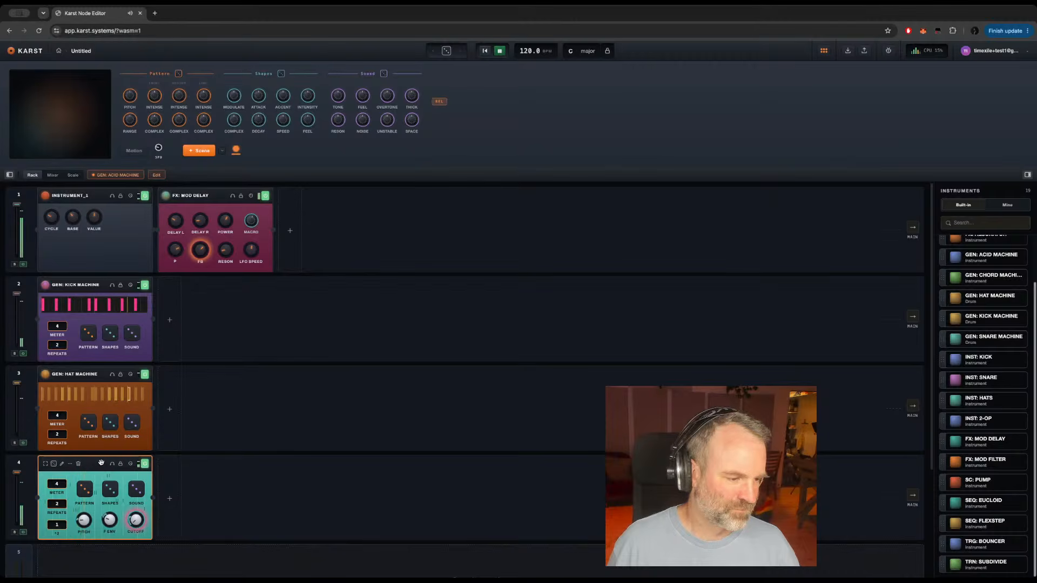
pyautogui.click(78, 464)
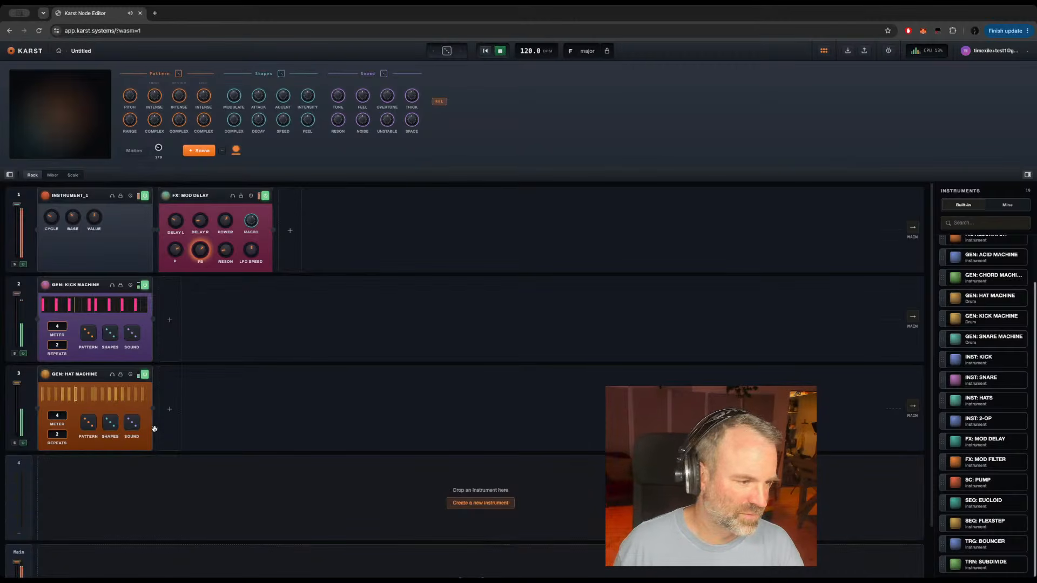
pyautogui.click(98, 374)
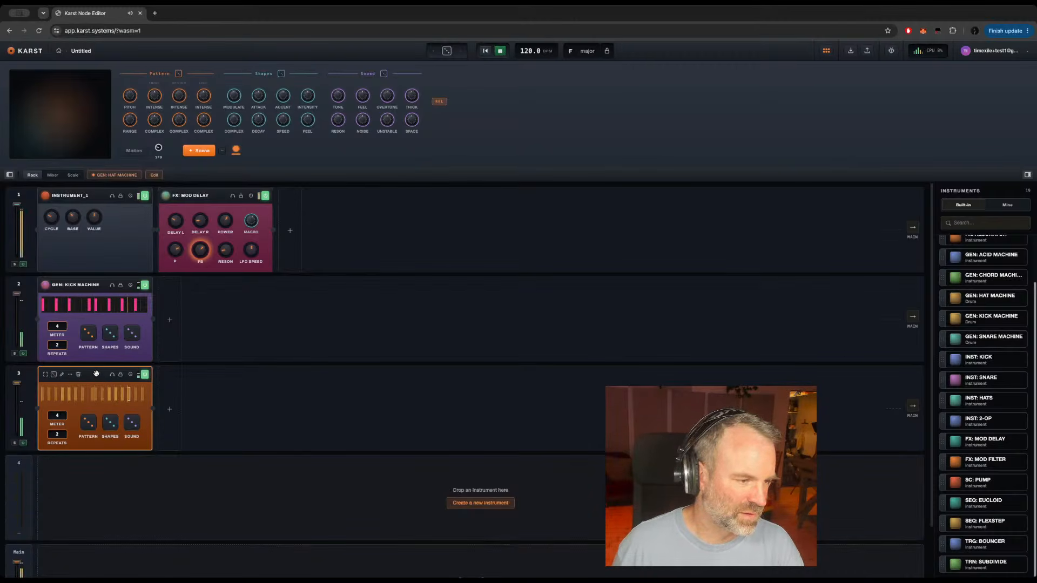
pyautogui.press('Delete')
pyautogui.click(97, 285)
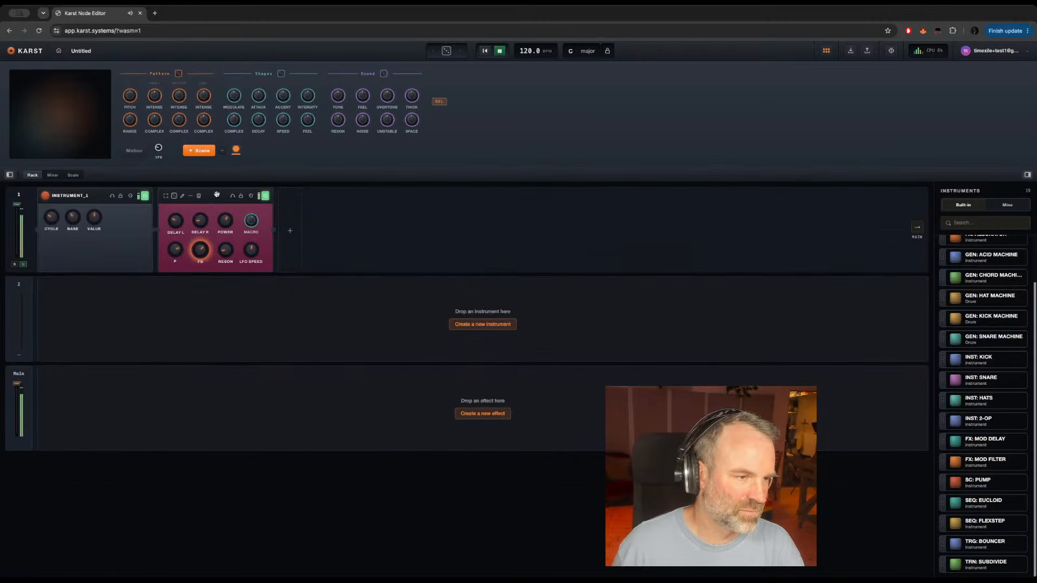
# Step: Store a changed P setting of FX: MOD DELAY as a second scene and switch to the first scene and back
pyautogui.click(216, 195)
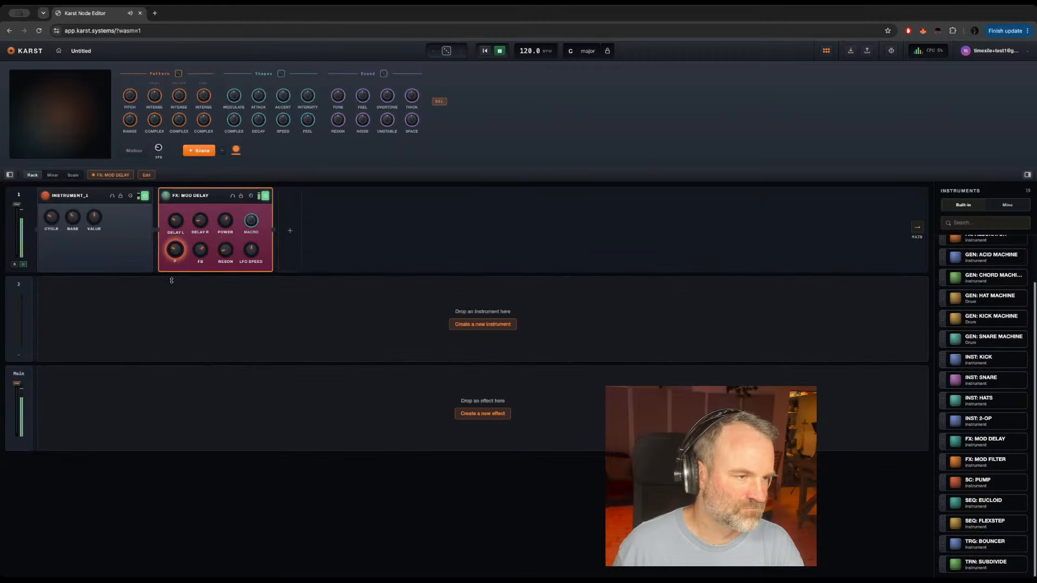
pyautogui.click(198, 152)
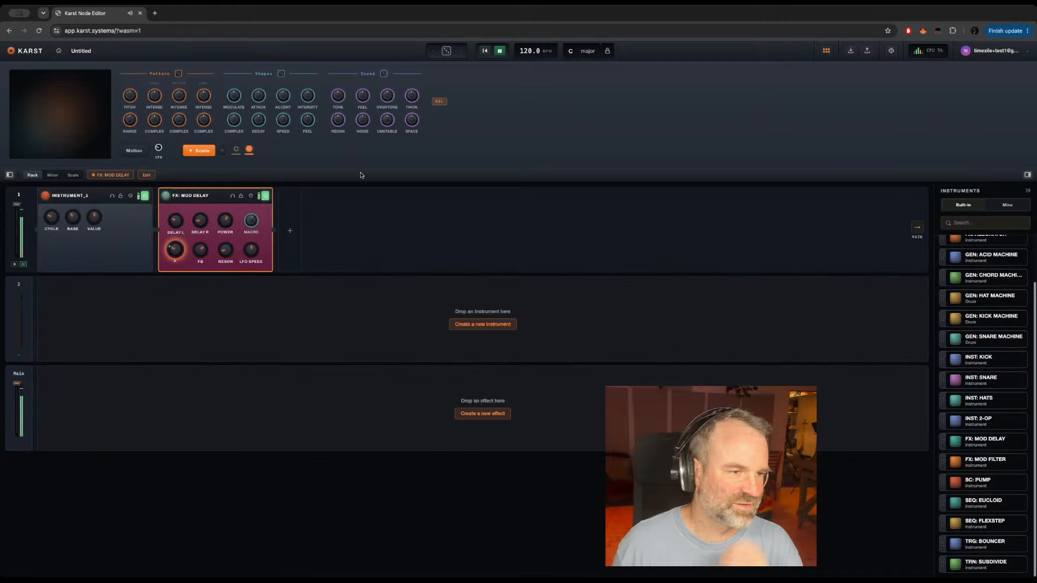
pyautogui.click(236, 150)
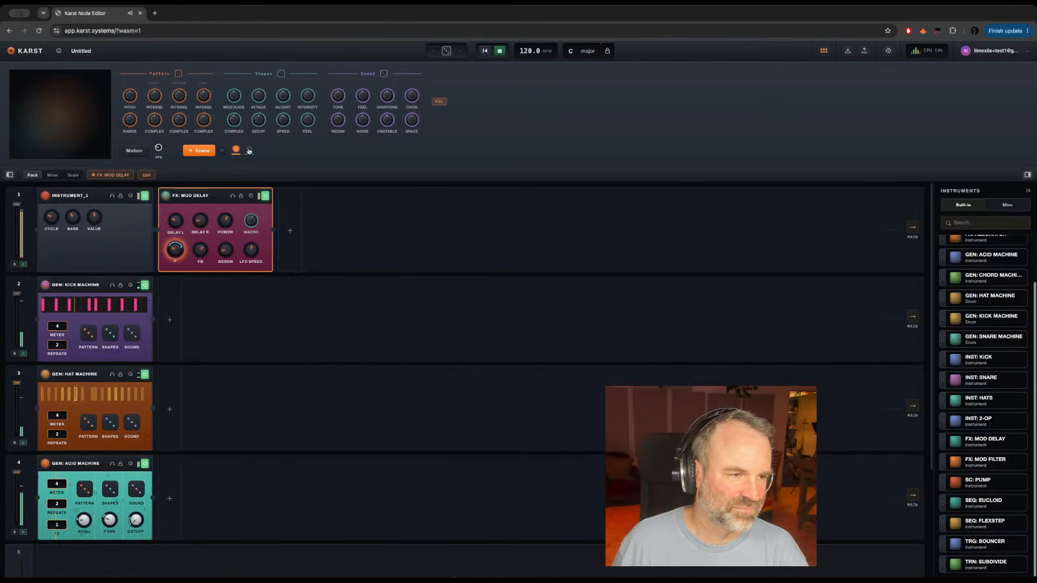
pyautogui.click(249, 150)
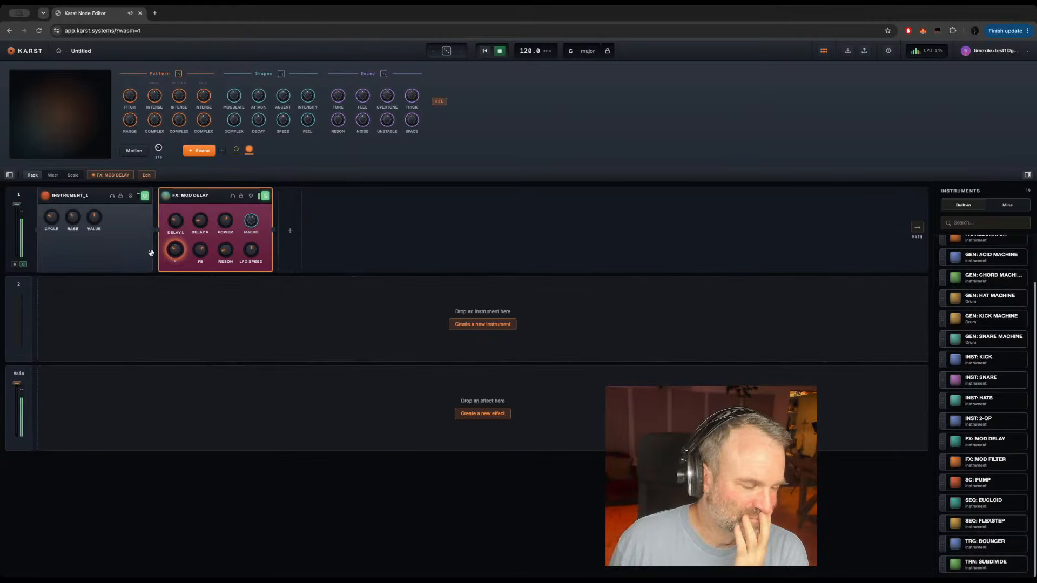
# Step: View the node structure of INSTRUMENT_1, return to the rack and switch off the FX: MOD DELAY effect
pyautogui.moveTo(61, 197)
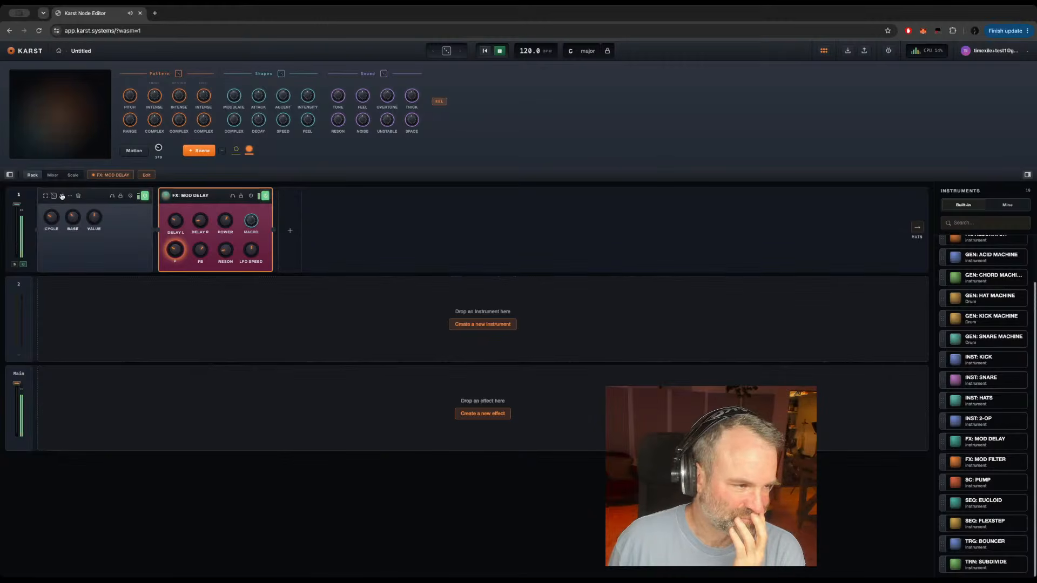
pyautogui.click(62, 196)
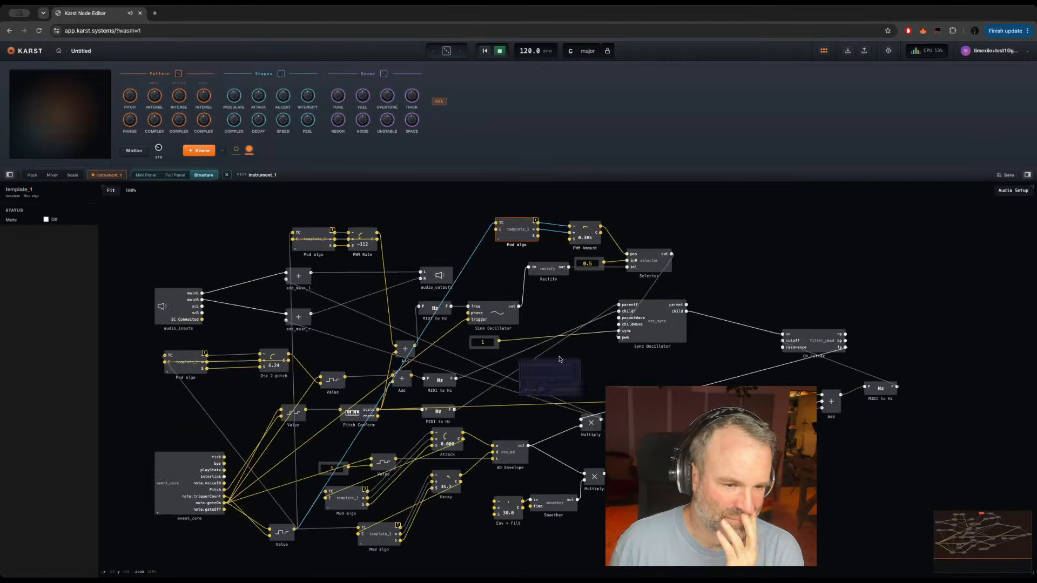
pyautogui.click(624, 366)
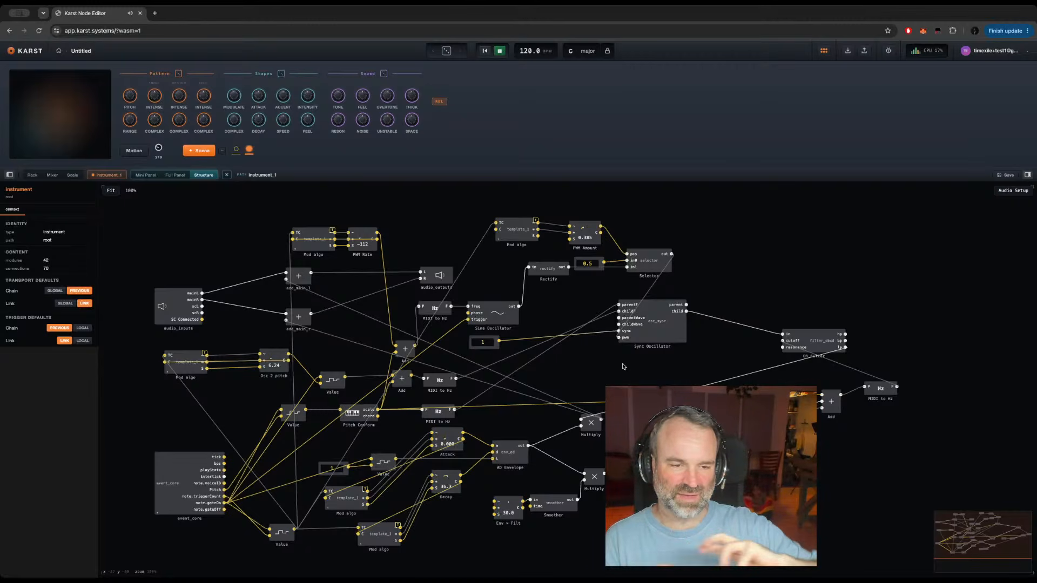
pyautogui.click(32, 175)
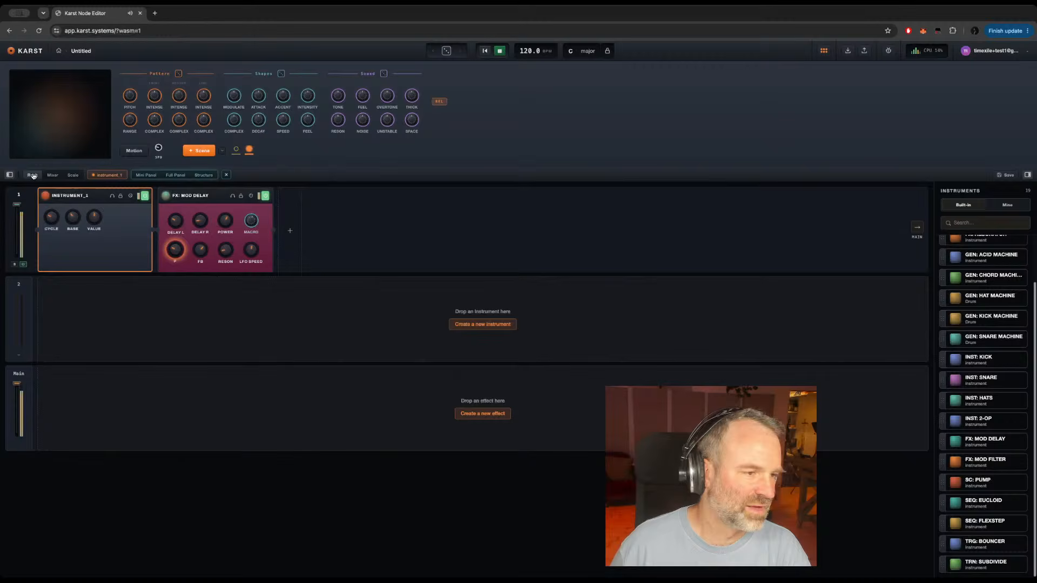
pyautogui.click(266, 197)
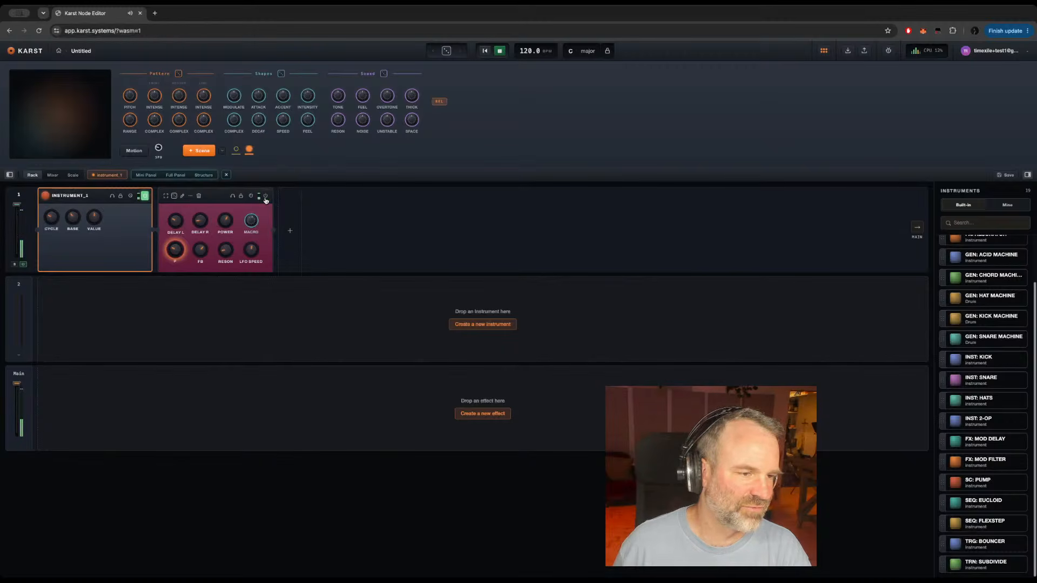
# Step: In INSTRUMENT_1's structure, wire the S output of the Mod algo beside PWM Amount into PWM Amount, and align the two modules
pyautogui.click(204, 175)
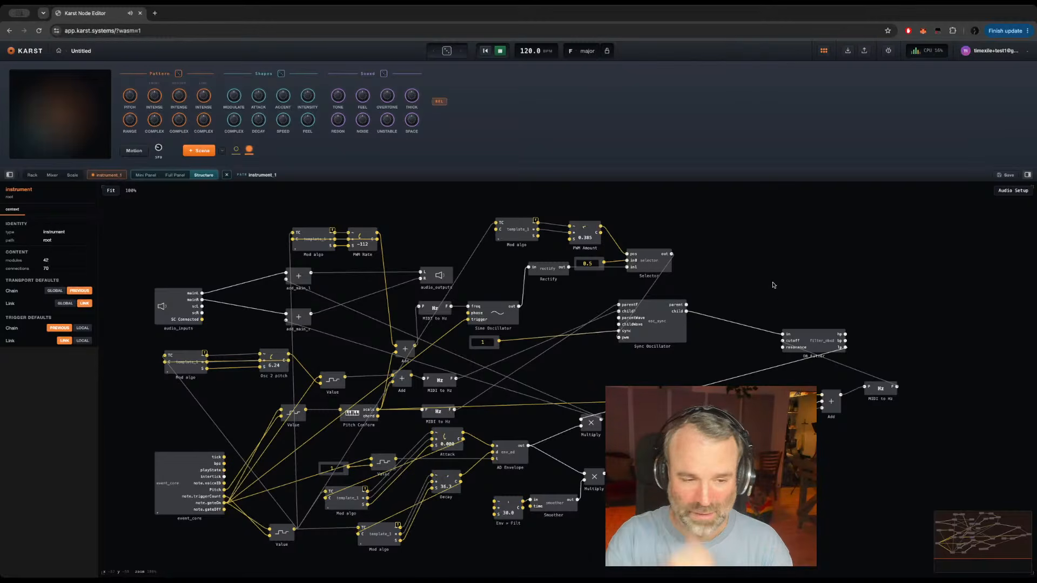
pyautogui.click(515, 231)
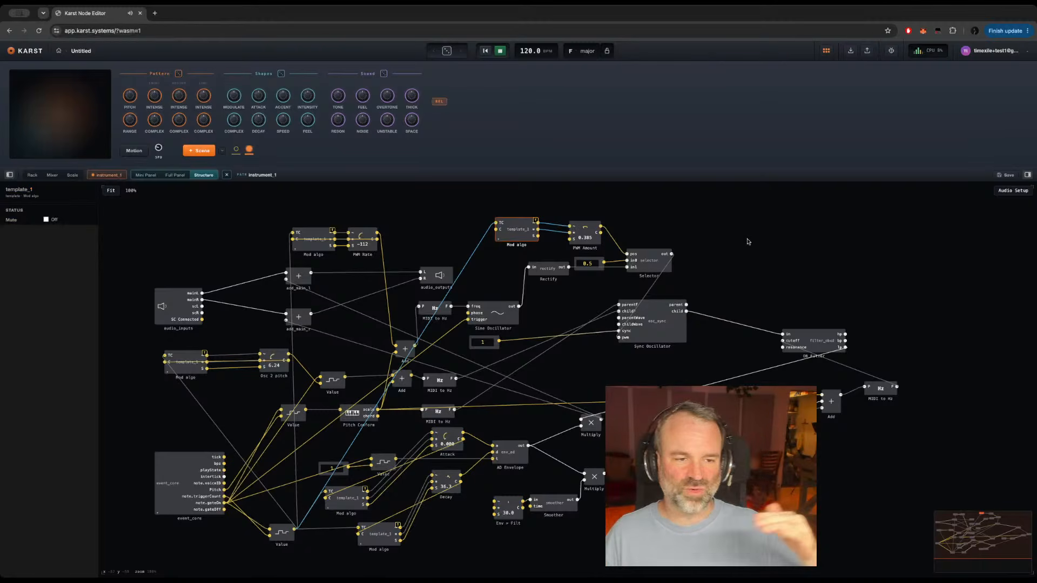
pyautogui.moveTo(538, 236); pyautogui.dragTo(500, 231)
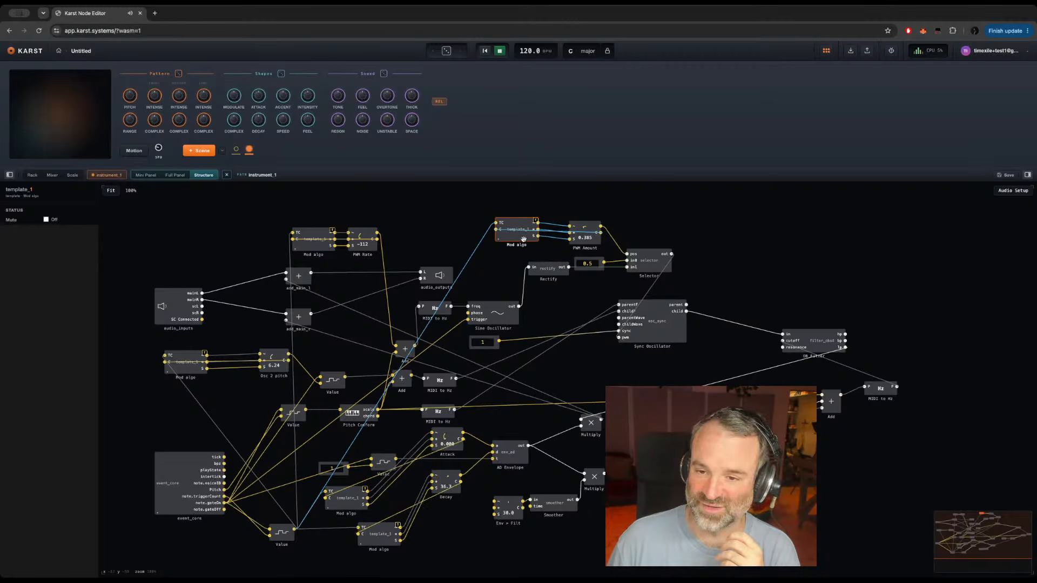
pyautogui.moveTo(524, 236); pyautogui.dragTo(524, 243)
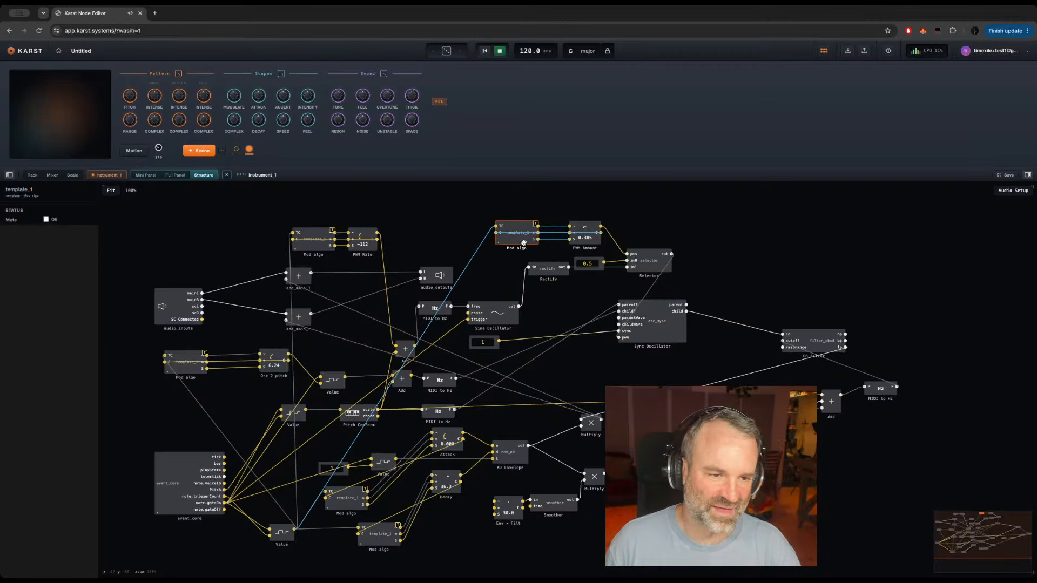
# Step: Paste a copy of the Mod algo beside Env > Filt, feed it from the lowest Value module and wire its outputs into Env > Filt
pyautogui.hotkey('ctrl', 'c')
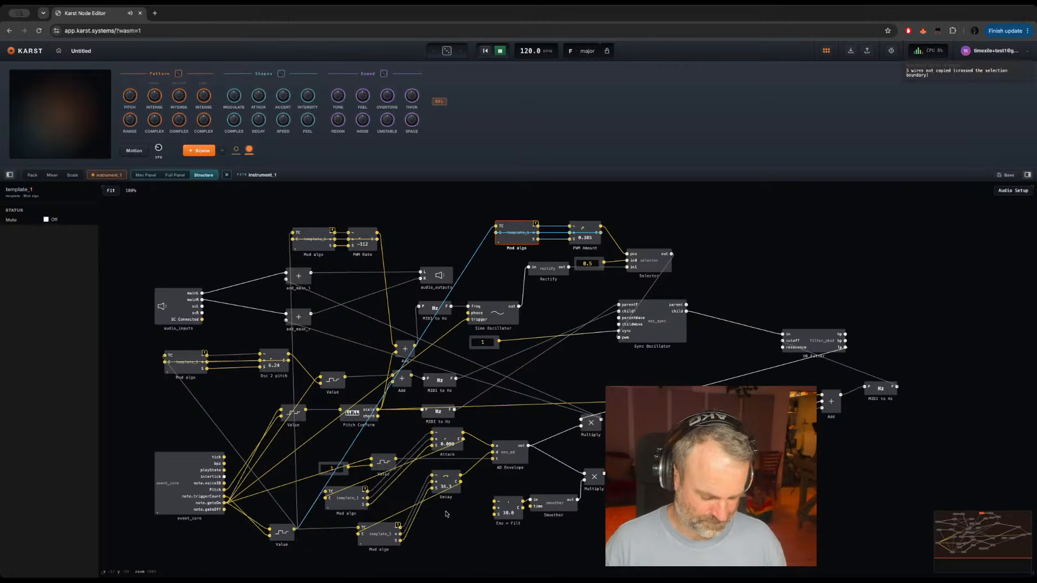
pyautogui.hotkey('ctrl', 'c')
pyautogui.hotkey('ctrl', 'v')
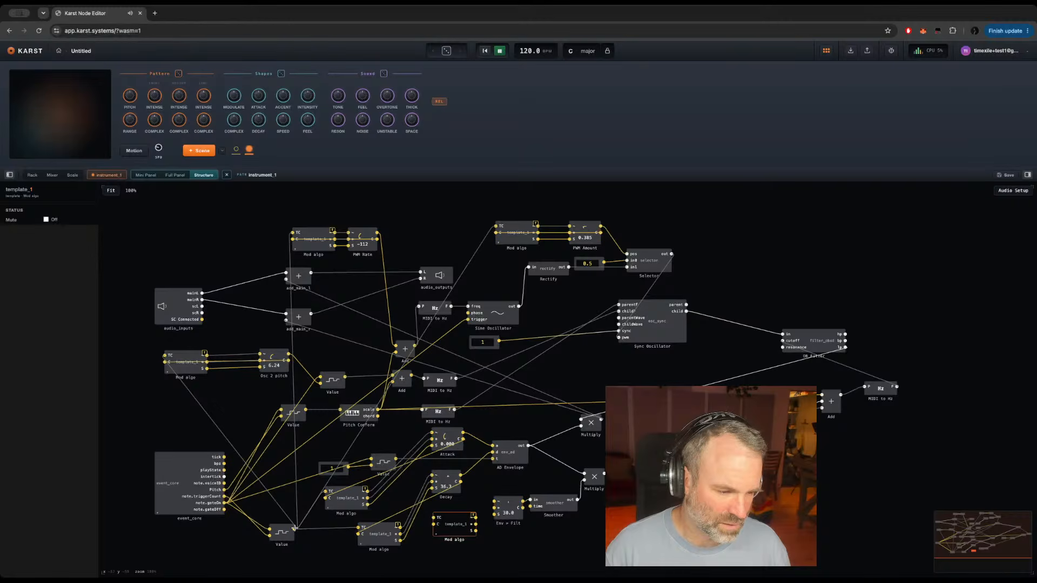
pyautogui.moveTo(294, 529); pyautogui.dragTo(494, 501)
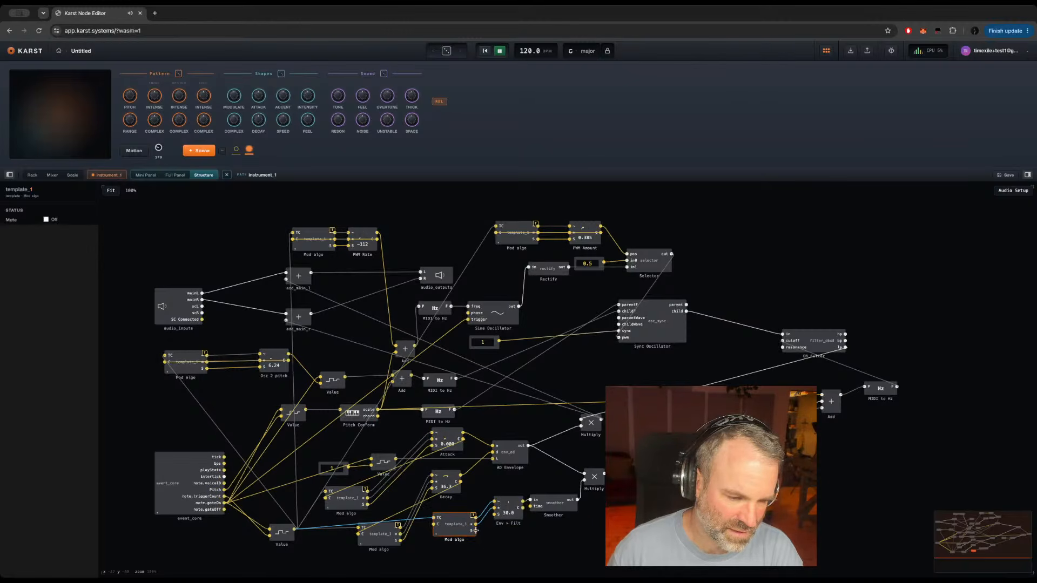
pyautogui.moveTo(475, 531); pyautogui.dragTo(494, 514)
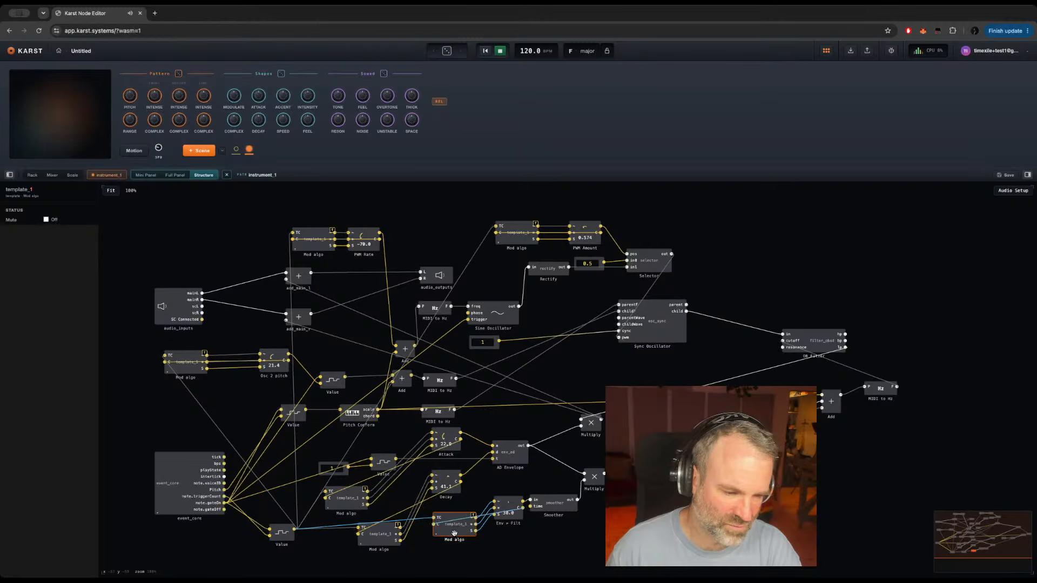
# Step: Paste another copy of the Mod algo right of the Multiply modules and connect the lowest Value module's output to it
pyautogui.hotkey('ctrl', 'c')
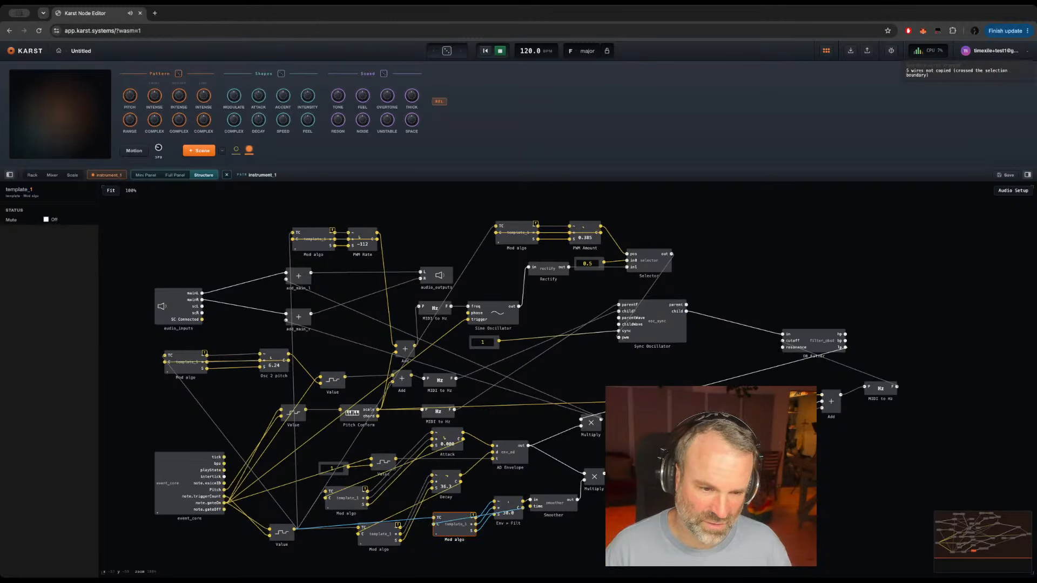
pyautogui.click(626, 424)
pyautogui.press('super+v')
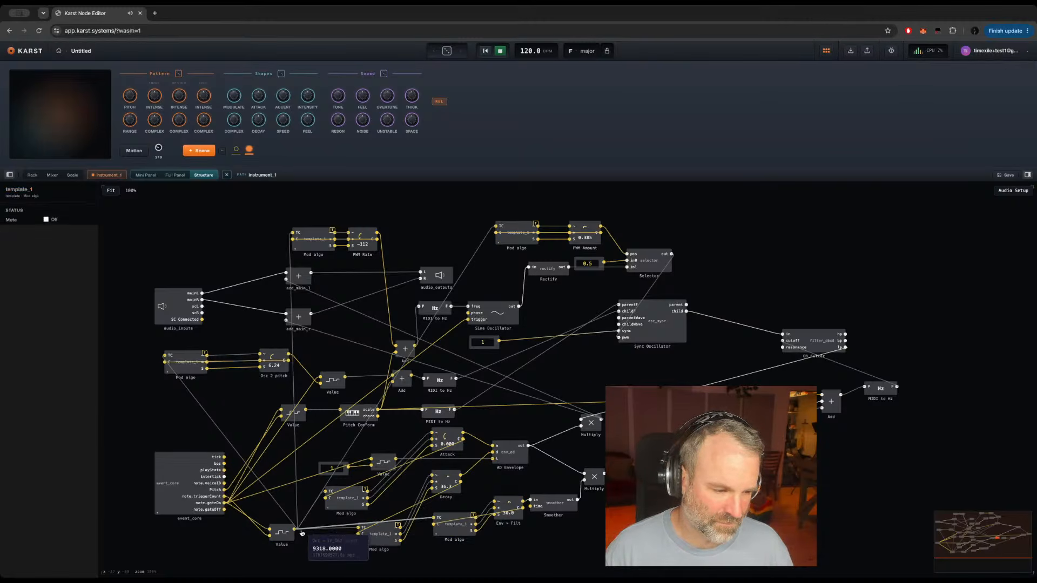
pyautogui.moveTo(294, 529); pyautogui.dragTo(295, 529)
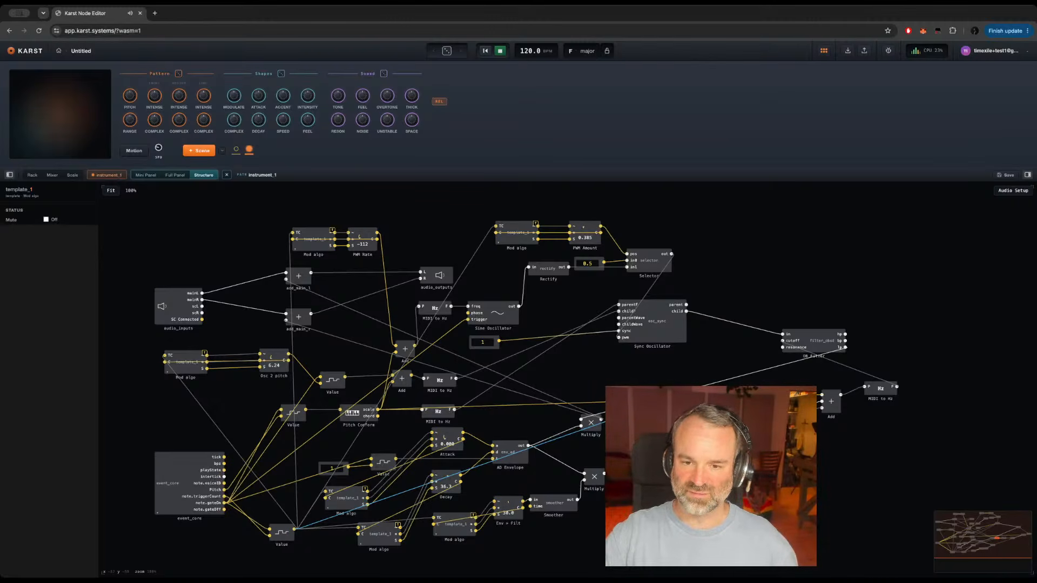
pyautogui.click(583, 365)
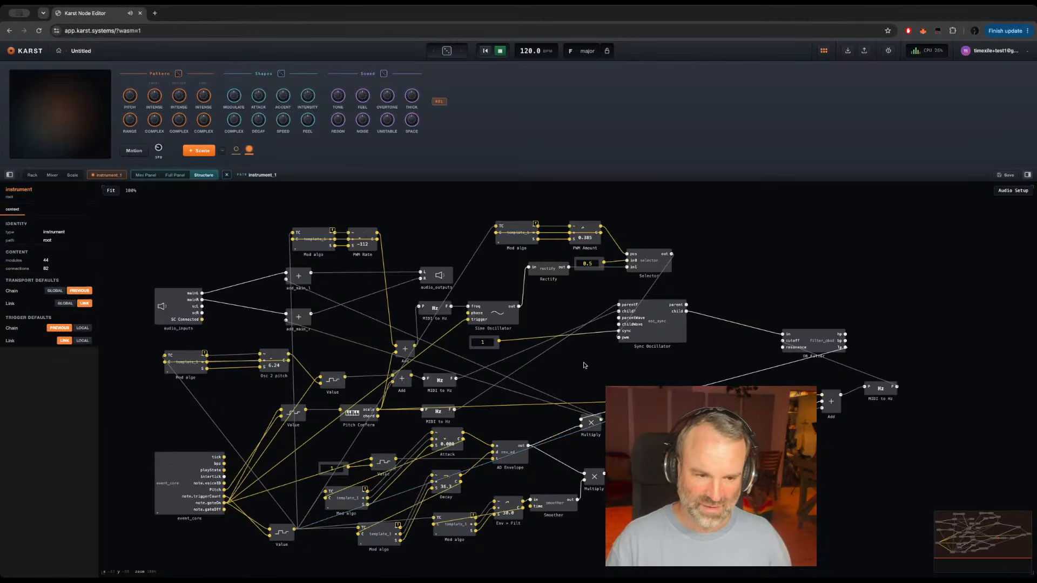
pyautogui.doubleClick(584, 366)
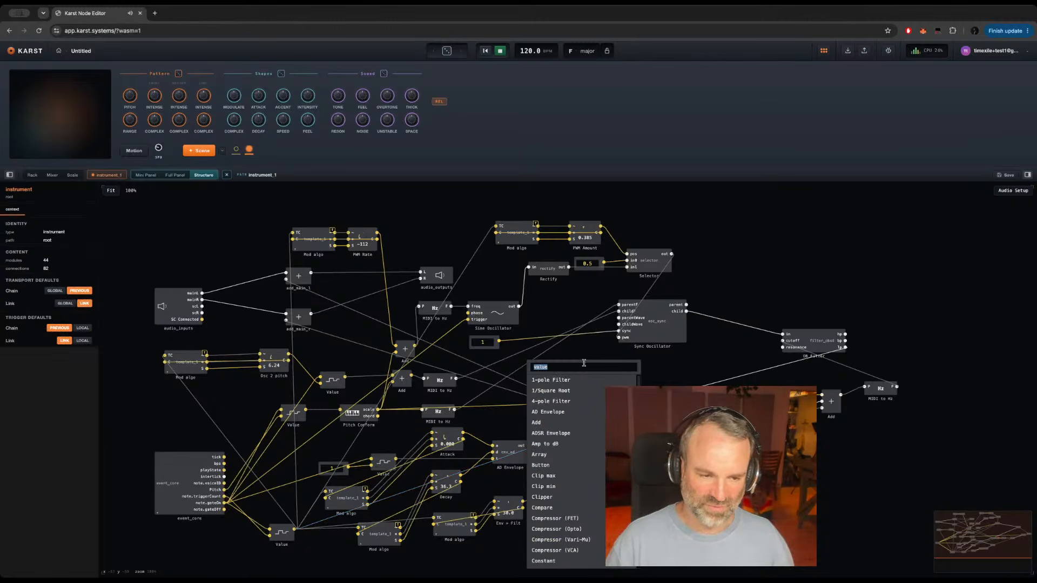
pyautogui.write('ma')
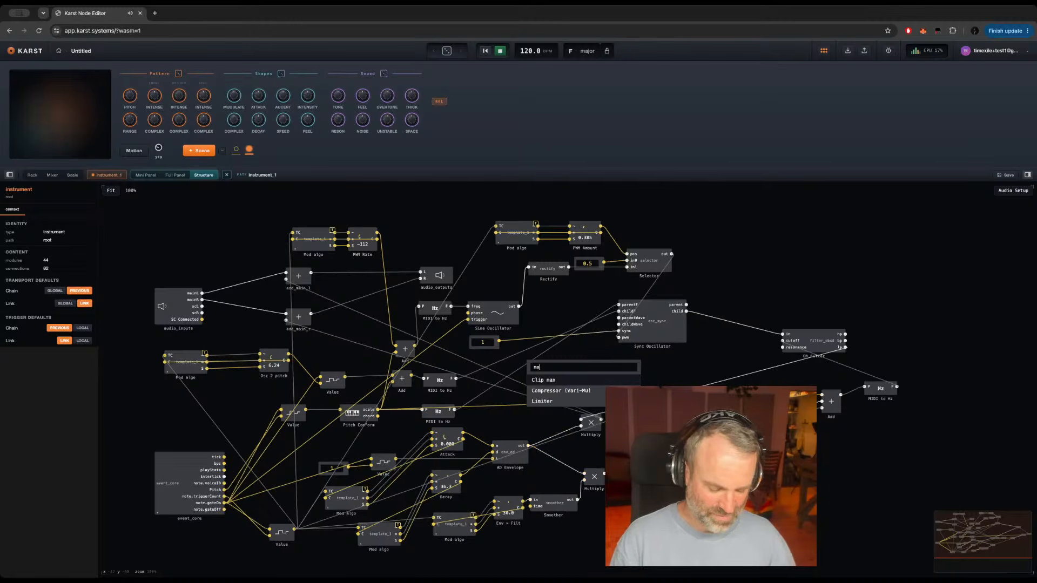
pyautogui.write('ke me a synt')
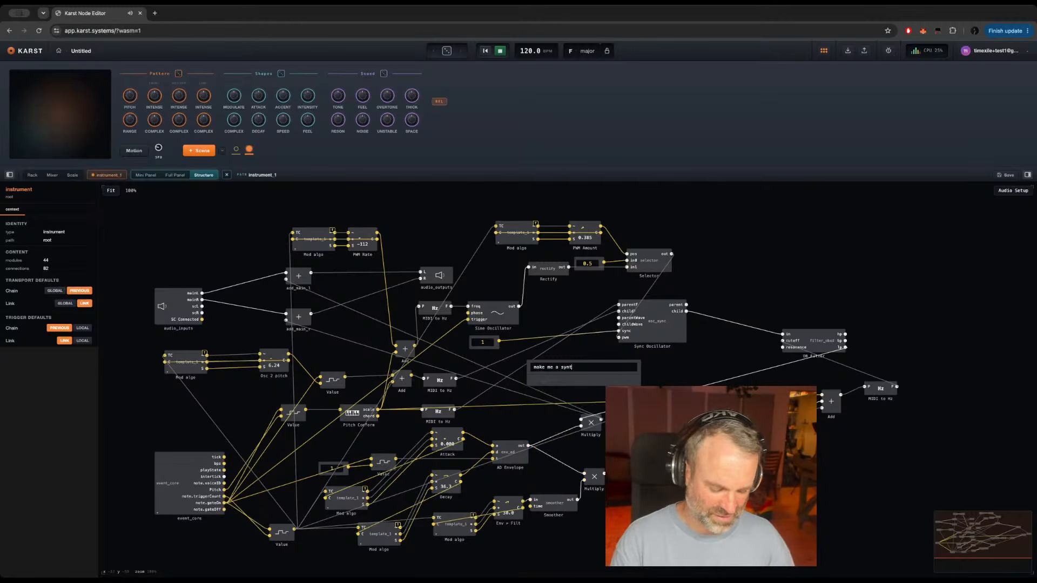
pyautogui.write('h with ')
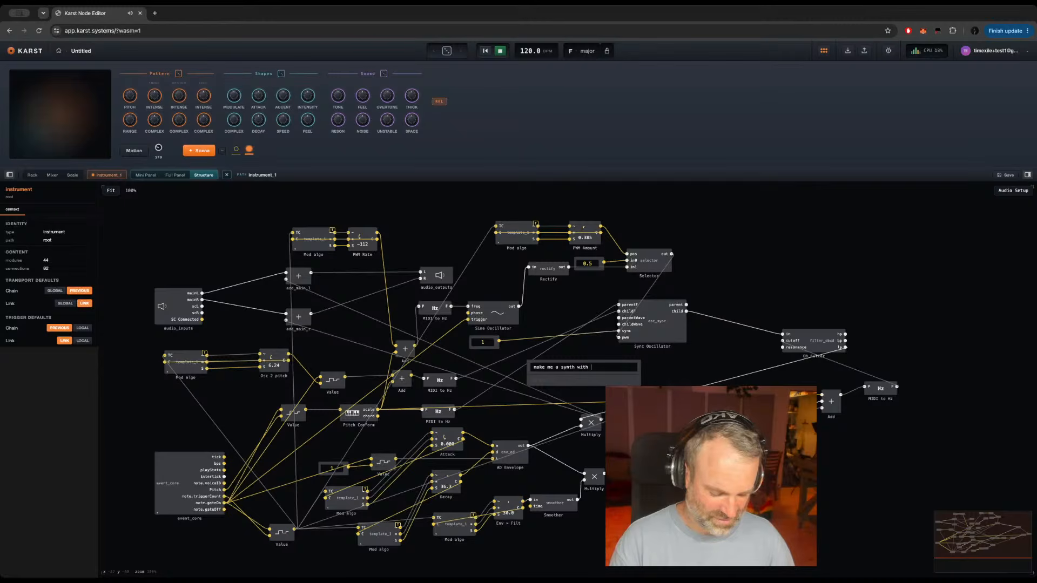
pyautogui.write('50 oscillator')
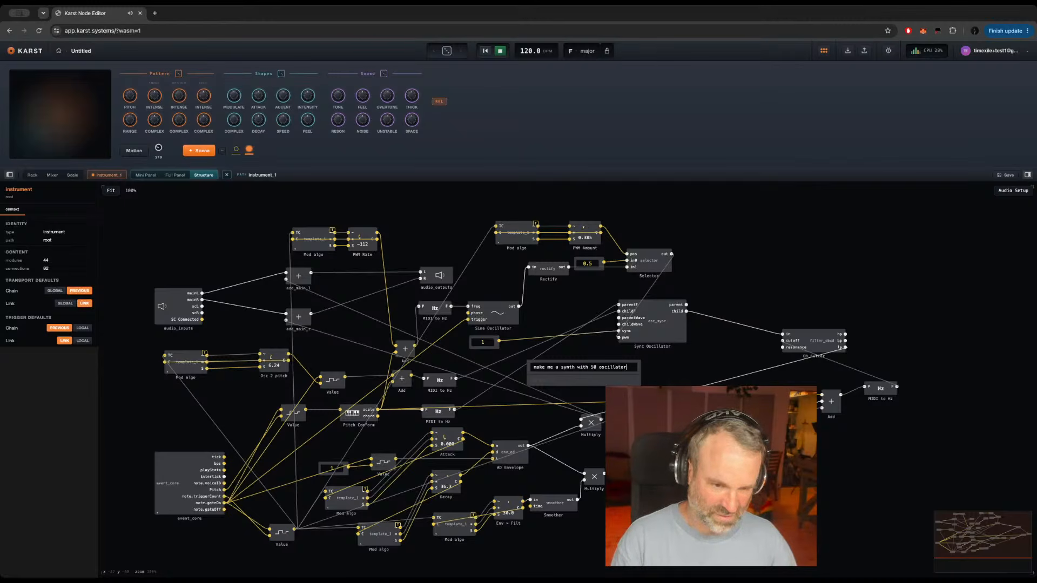
pyautogui.write('s and a toil')
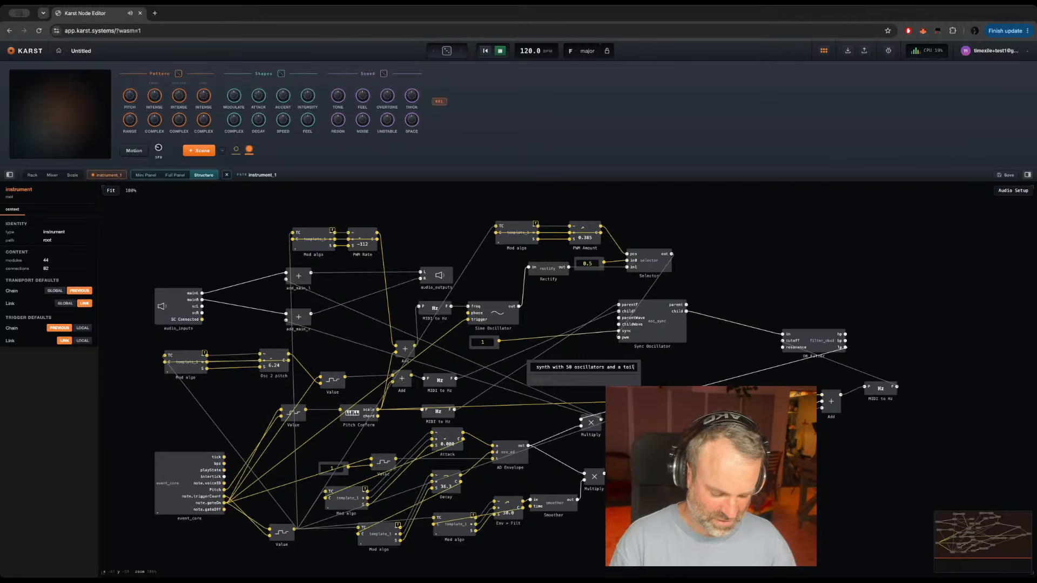
pyautogui.write('et')
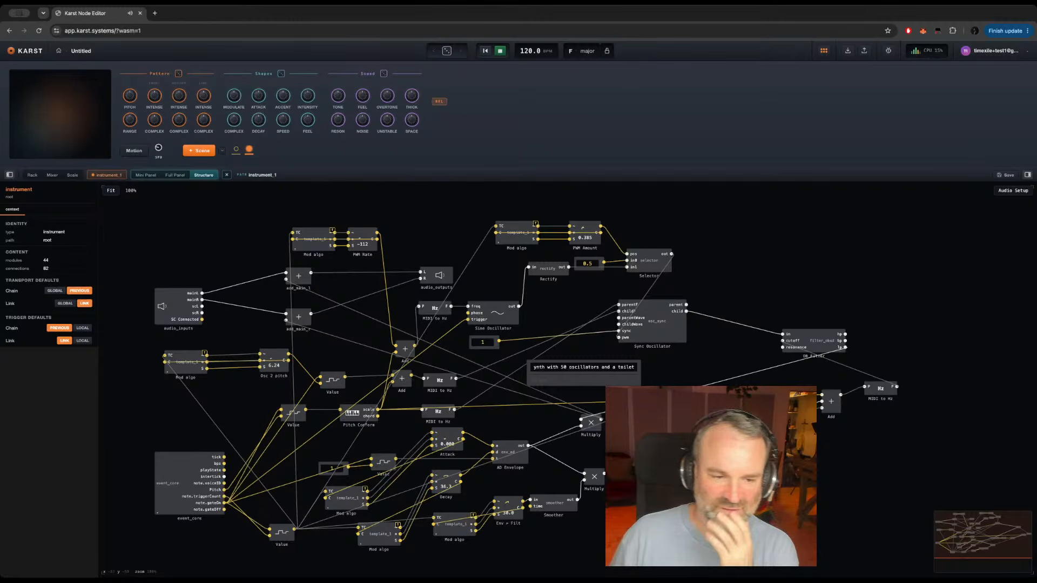
pyautogui.click(672, 373)
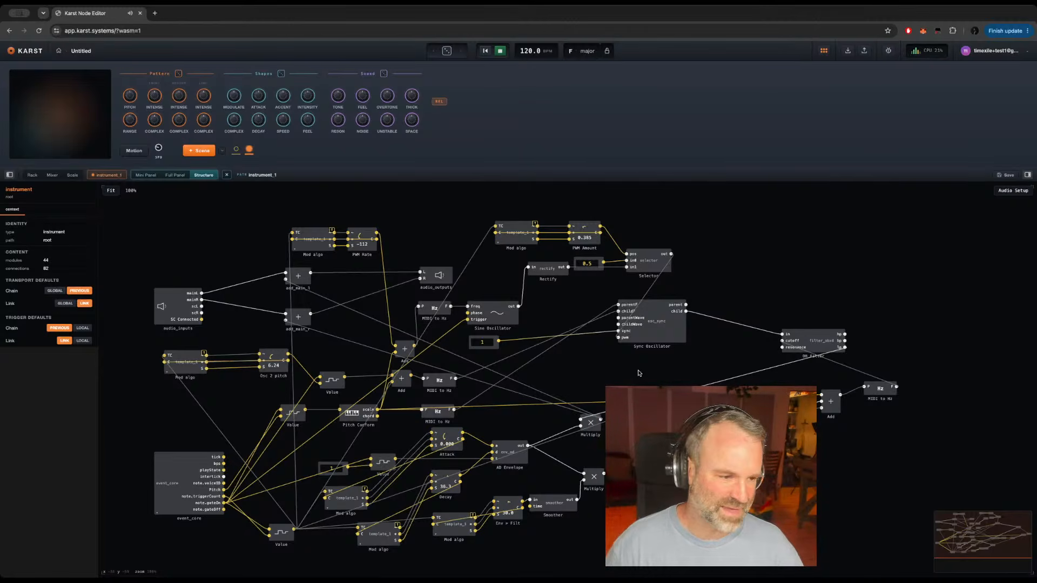
# Step: Check the Cutoff module's settings and raise the Attack value to about 29 in INSTRUMENT_1's structure
pyautogui.moveTo(570, 470)
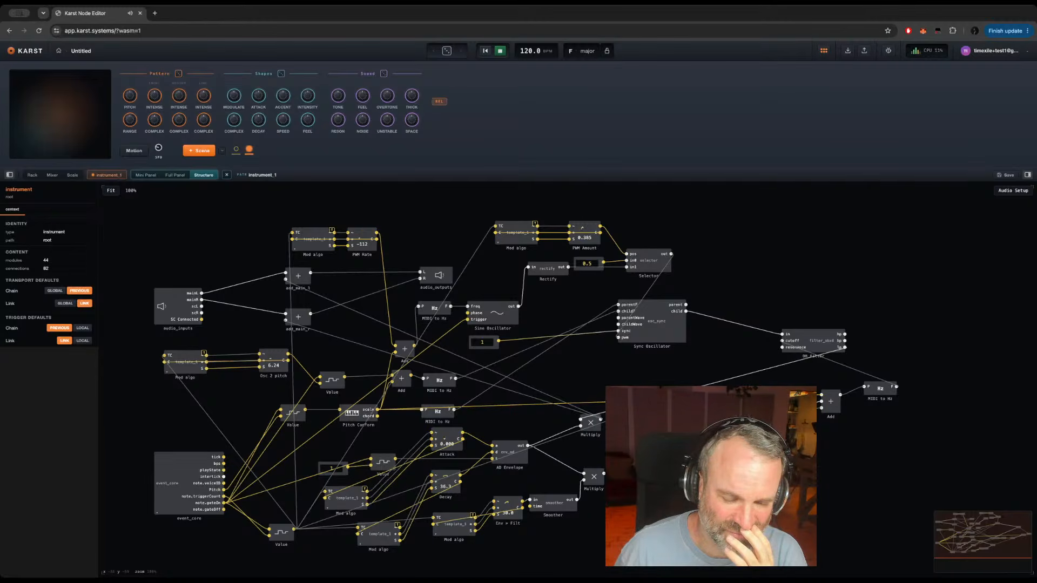
pyautogui.click(687, 418)
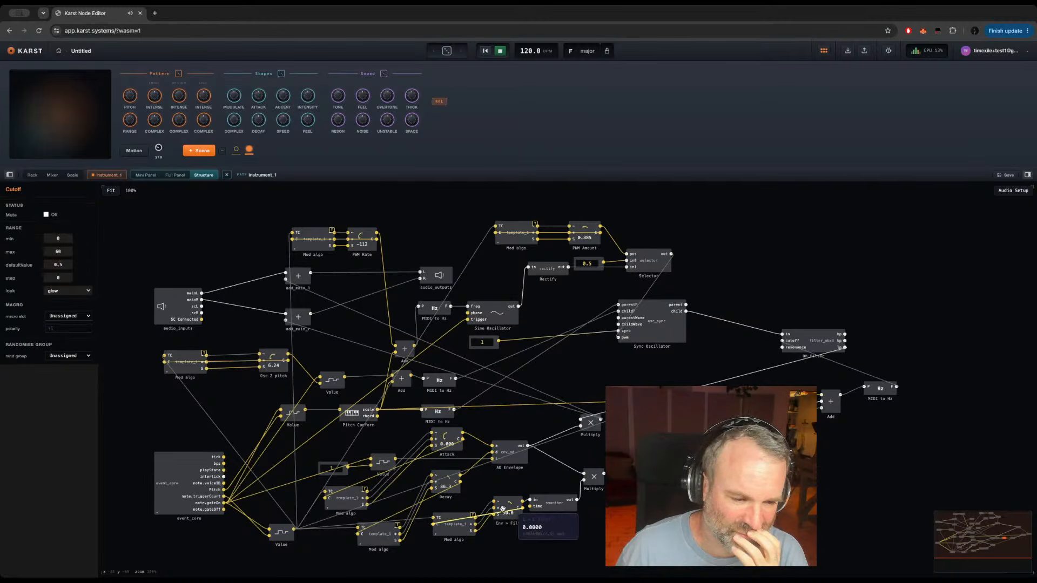
pyautogui.click(447, 439)
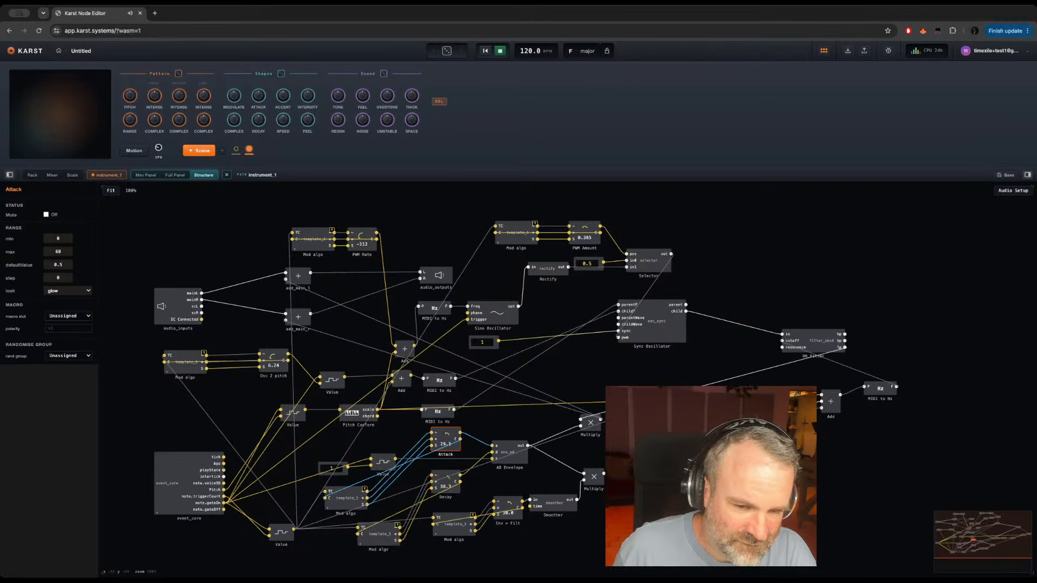
pyautogui.click(762, 279)
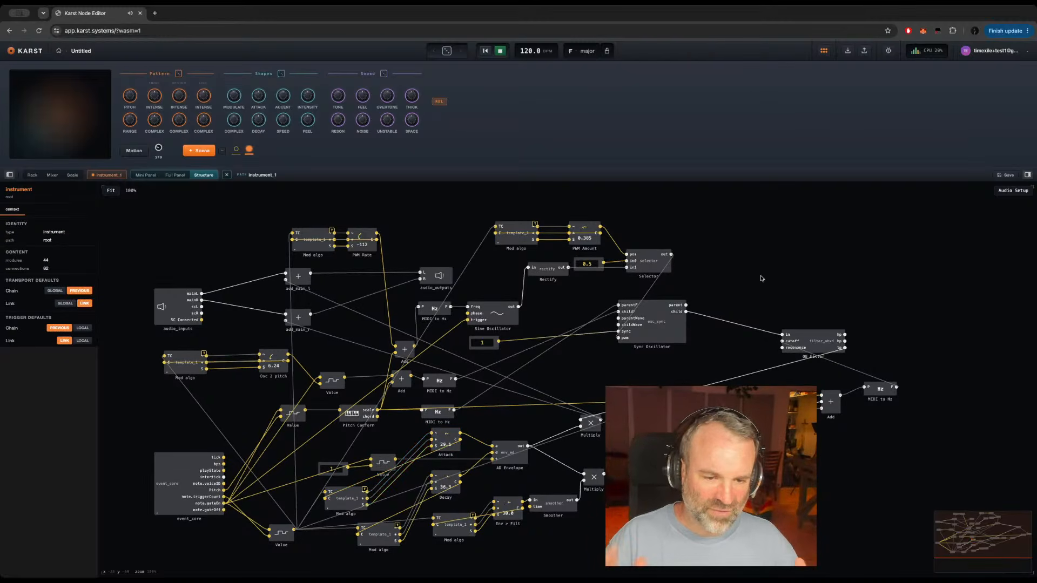
# Step: Open INSTRUMENT_1's full panel for editing and place an Osc 2 pitch knob below the Pitch section
pyautogui.click(172, 176)
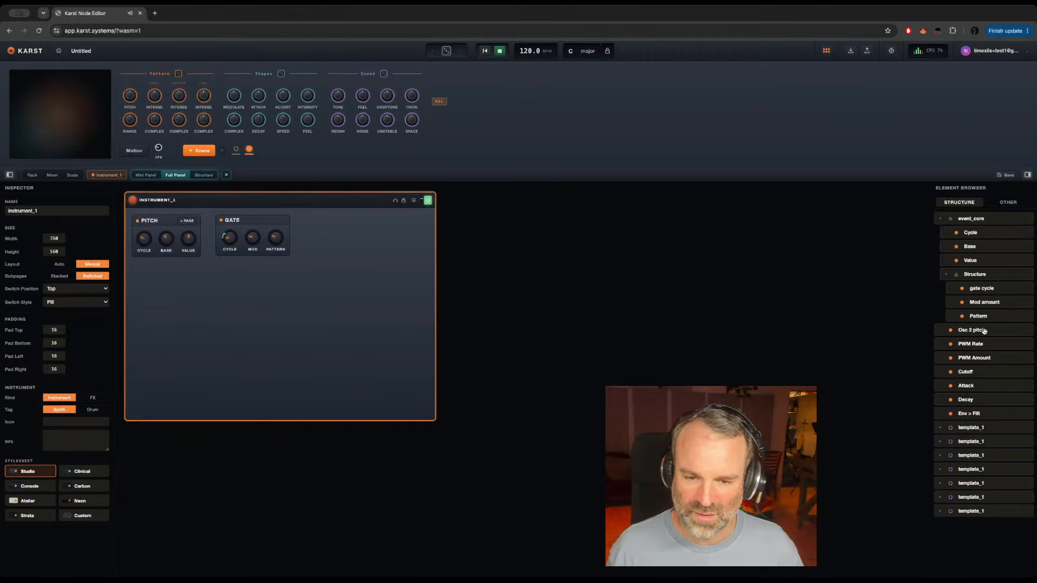
pyautogui.moveTo(984, 331); pyautogui.dragTo(183, 286)
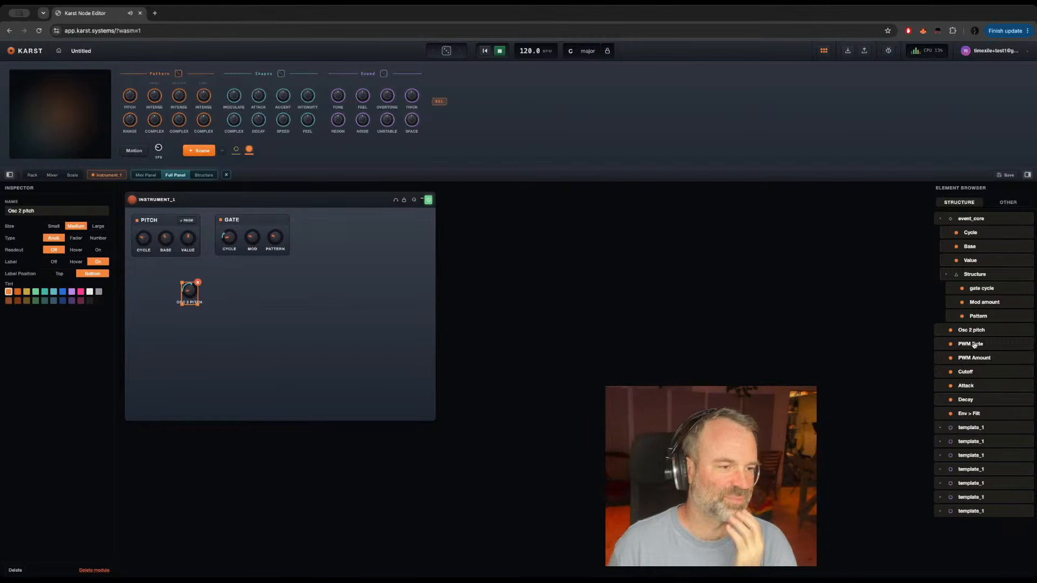
# Step: Examine the Sync Oscillator's settings and the inner structure of event_core in INSTRUMENT_1's node graph
pyautogui.click(203, 175)
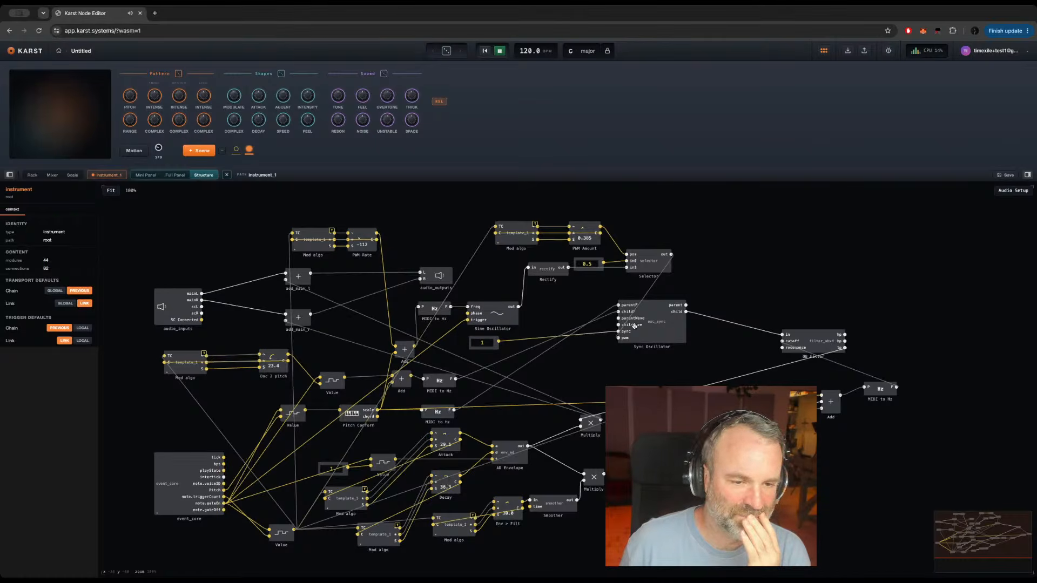
pyautogui.click(653, 329)
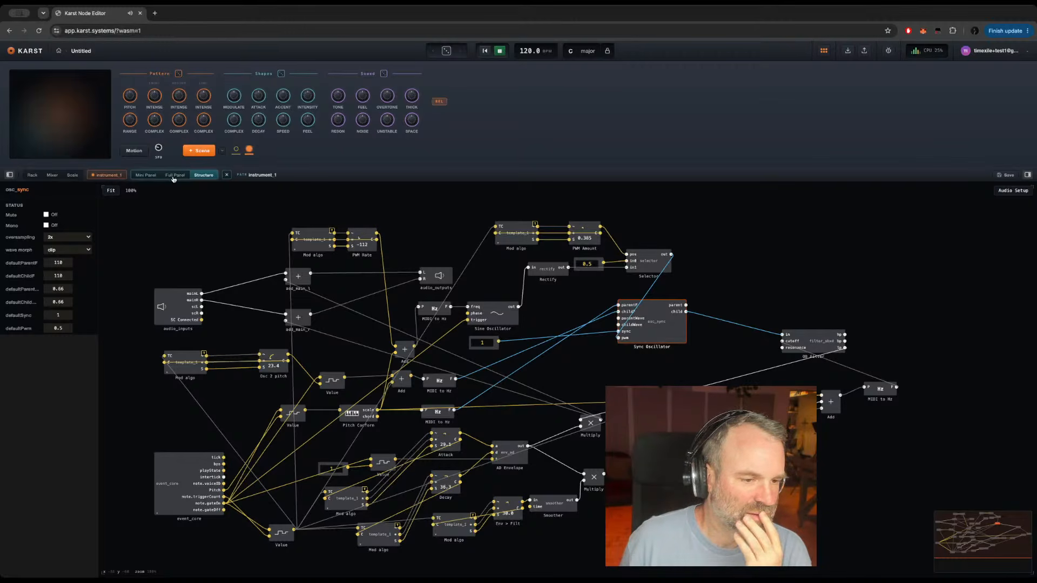
pyautogui.click(228, 250)
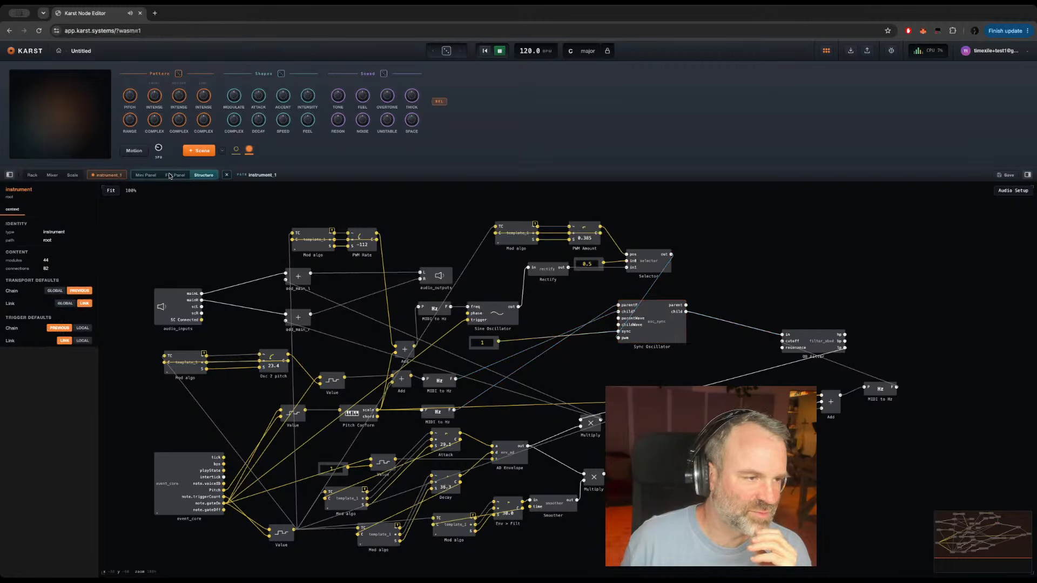
pyautogui.doubleClick(162, 468)
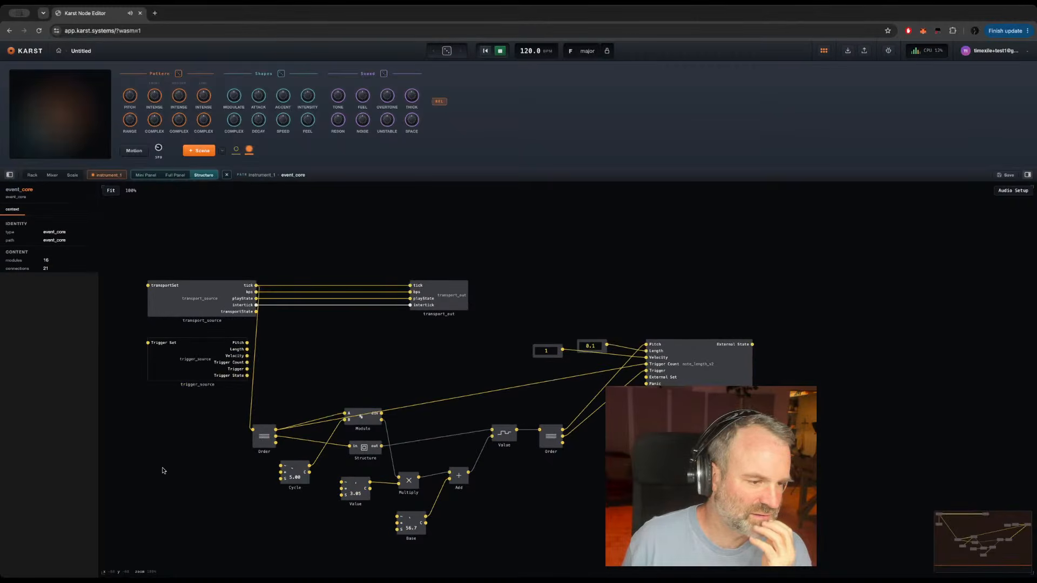
pyautogui.doubleClick(381, 367)
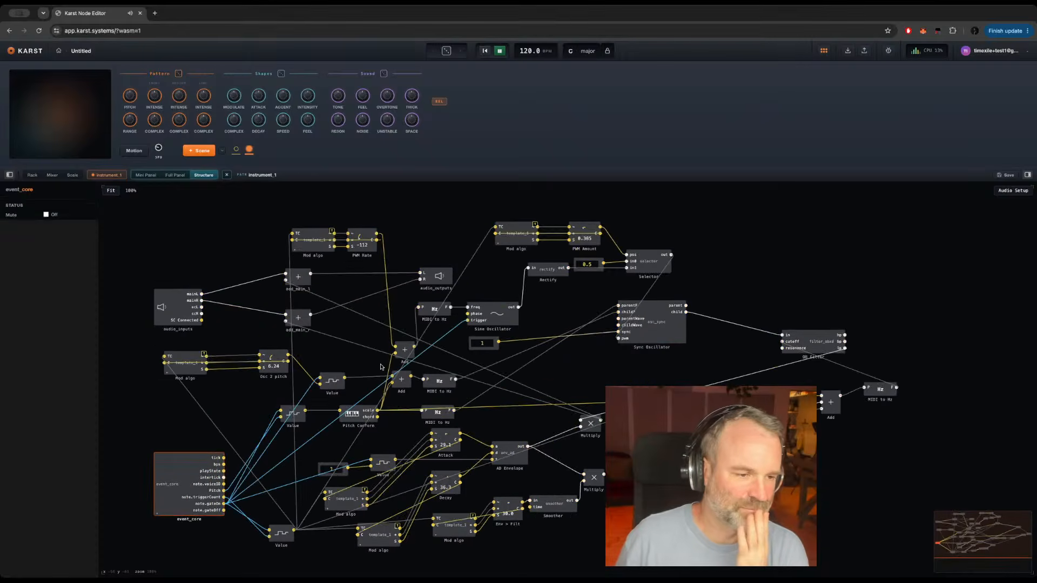
pyautogui.click(583, 366)
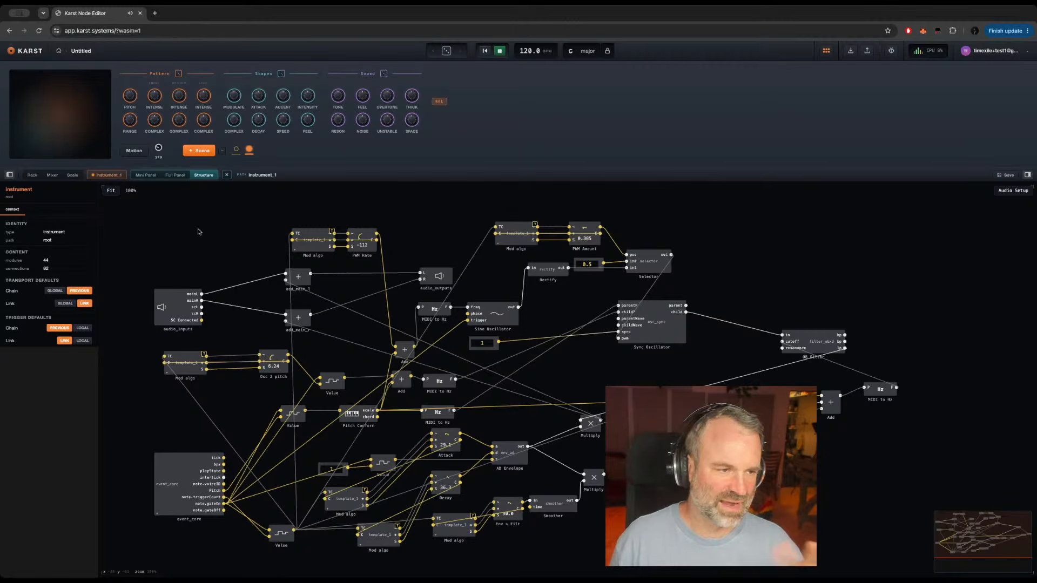
# Step: In the full panel, line up Osc 2 pitch and PWM Rate knobs below the Pitch section and add PWM Amount beside them
pyautogui.click(175, 175)
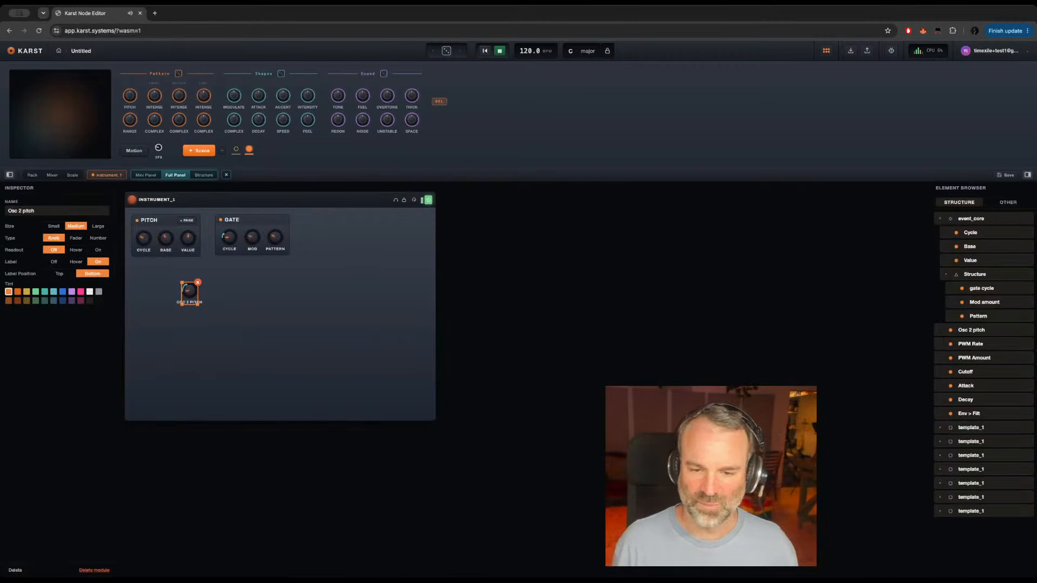
pyautogui.moveTo(981, 342); pyautogui.dragTo(149, 276)
pyautogui.moveTo(214, 292); pyautogui.dragTo(177, 277)
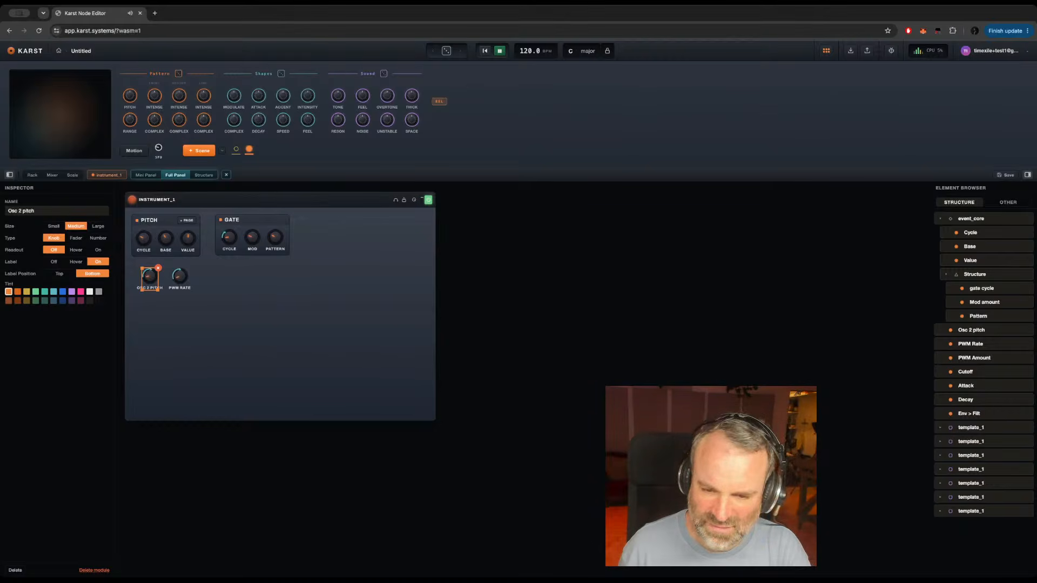
pyautogui.moveTo(974, 359); pyautogui.dragTo(202, 274)
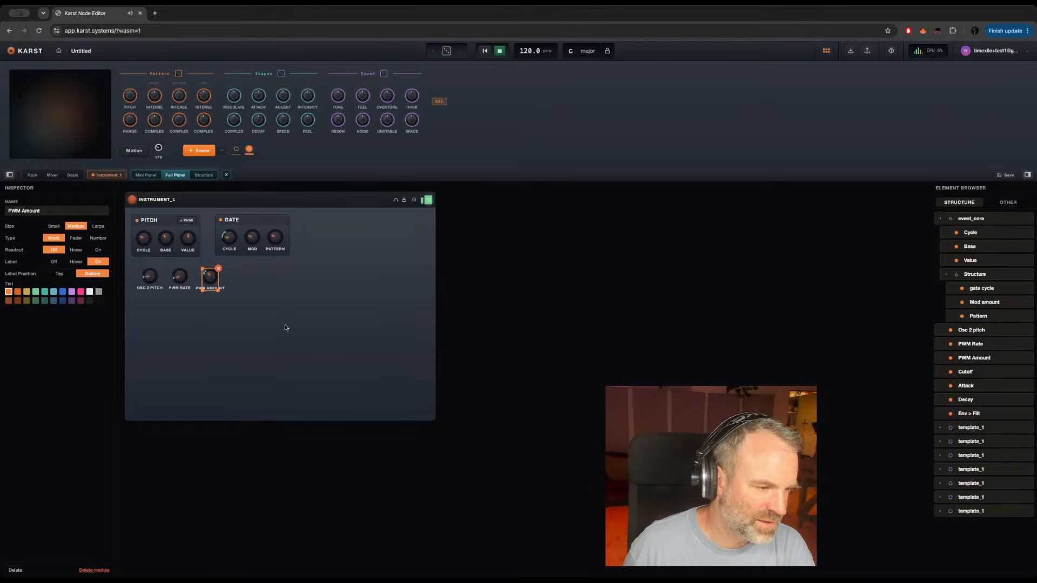
pyautogui.click(178, 278)
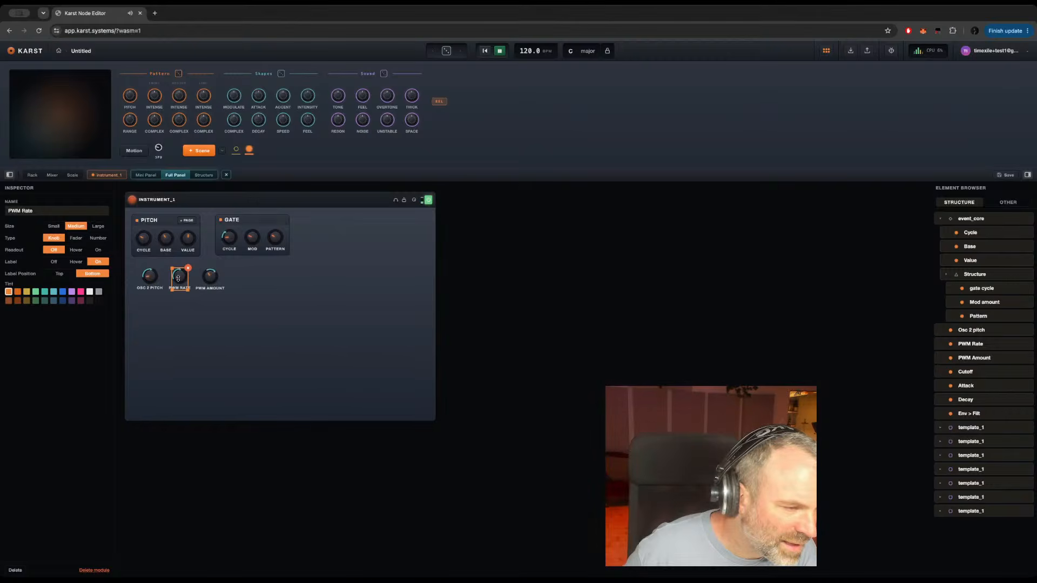
pyautogui.click(260, 312)
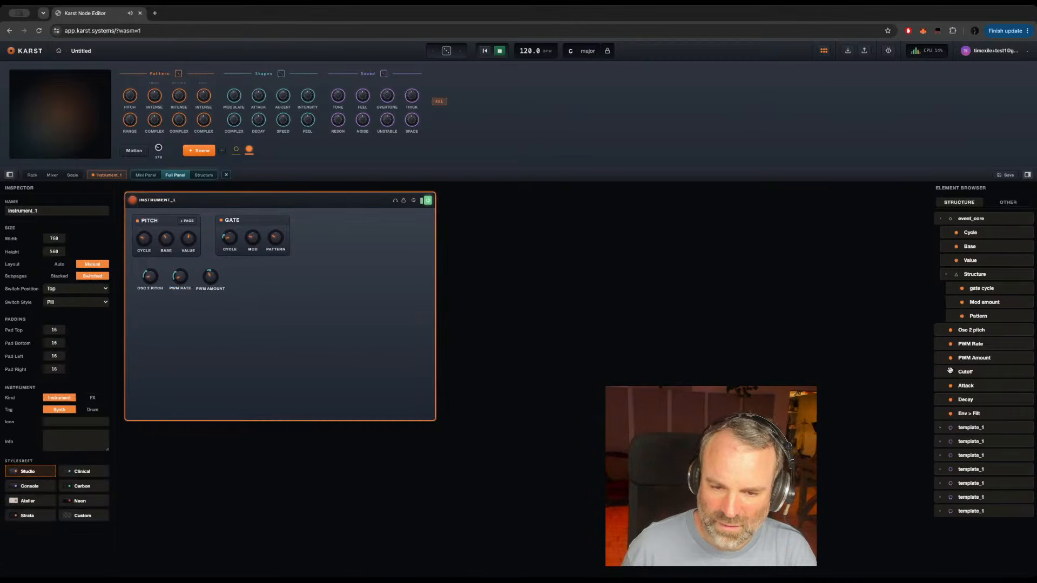
# Step: Extend the knob row after PWM Amount with a Cutoff knob, two Attack knobs and an Env > Filt knob
pyautogui.moveTo(965, 372); pyautogui.dragTo(241, 270)
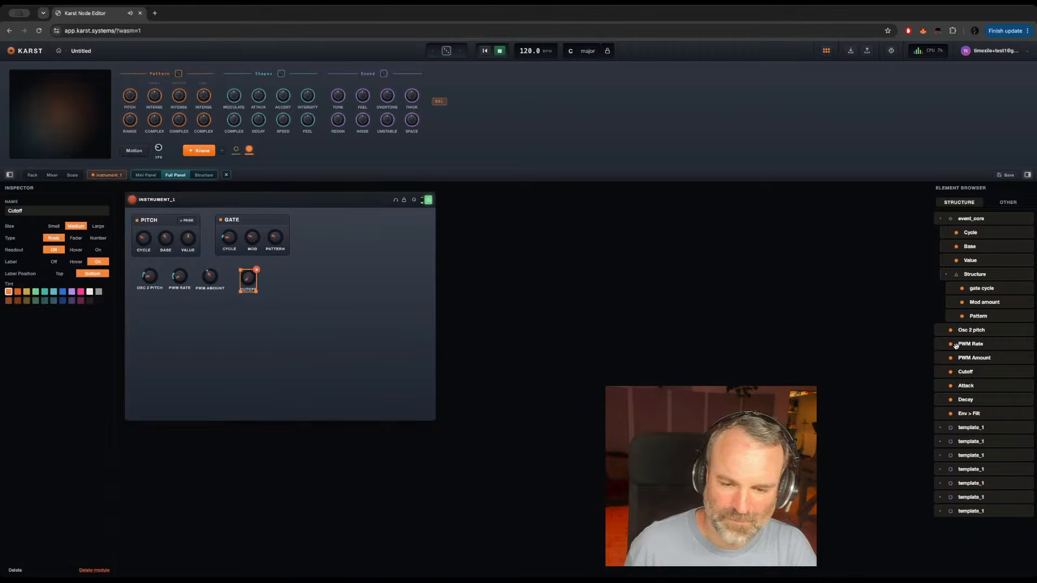
pyautogui.moveTo(729, 349); pyautogui.dragTo(281, 273)
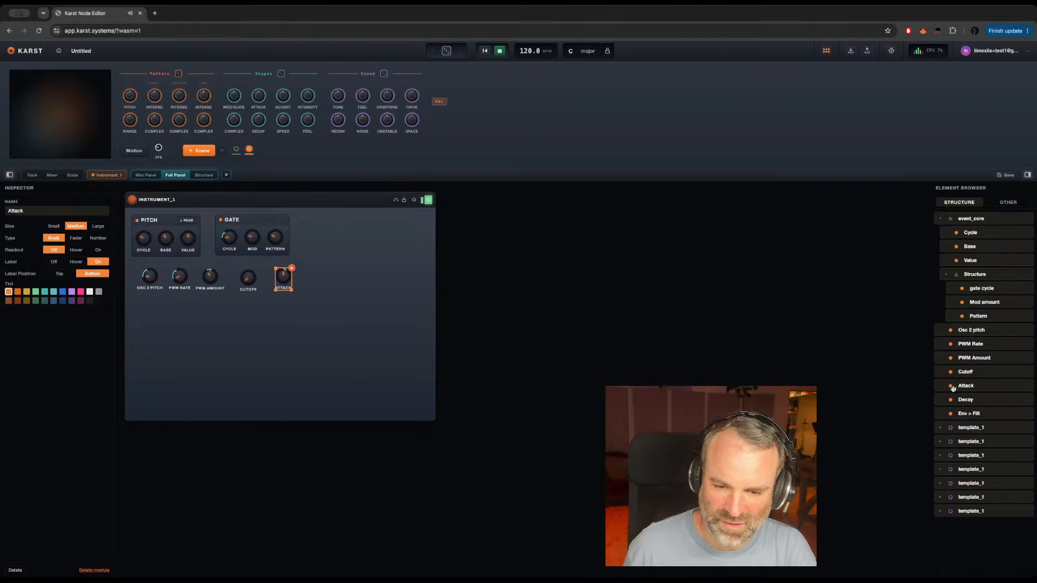
pyautogui.moveTo(966, 386); pyautogui.dragTo(316, 274)
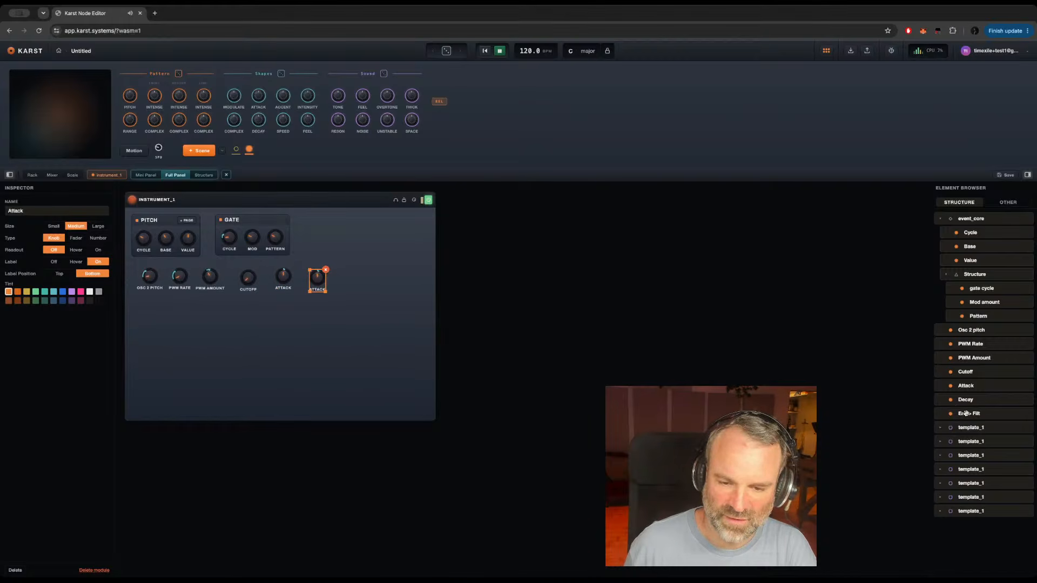
pyautogui.moveTo(967, 413); pyautogui.dragTo(349, 275)
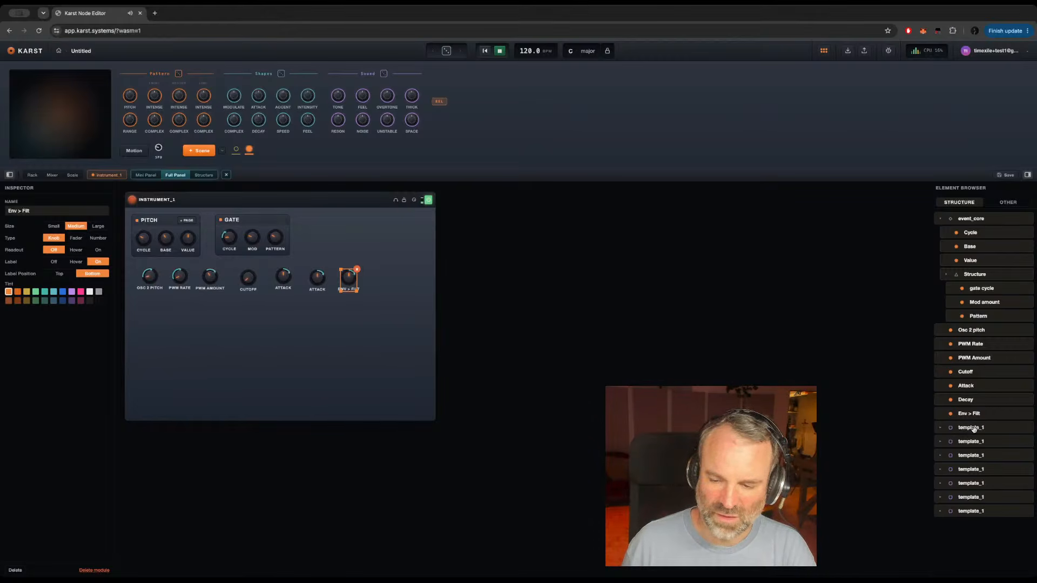
# Step: Place the first template_1 group below the knob row and set its switch position to Off
pyautogui.moveTo(974, 429); pyautogui.dragTo(196, 322)
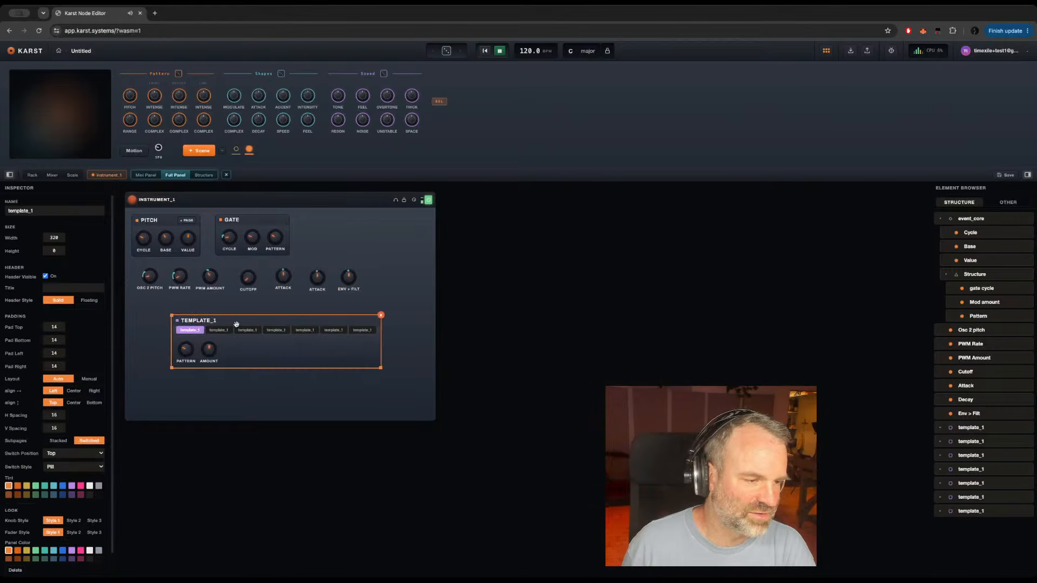
pyautogui.click(88, 454)
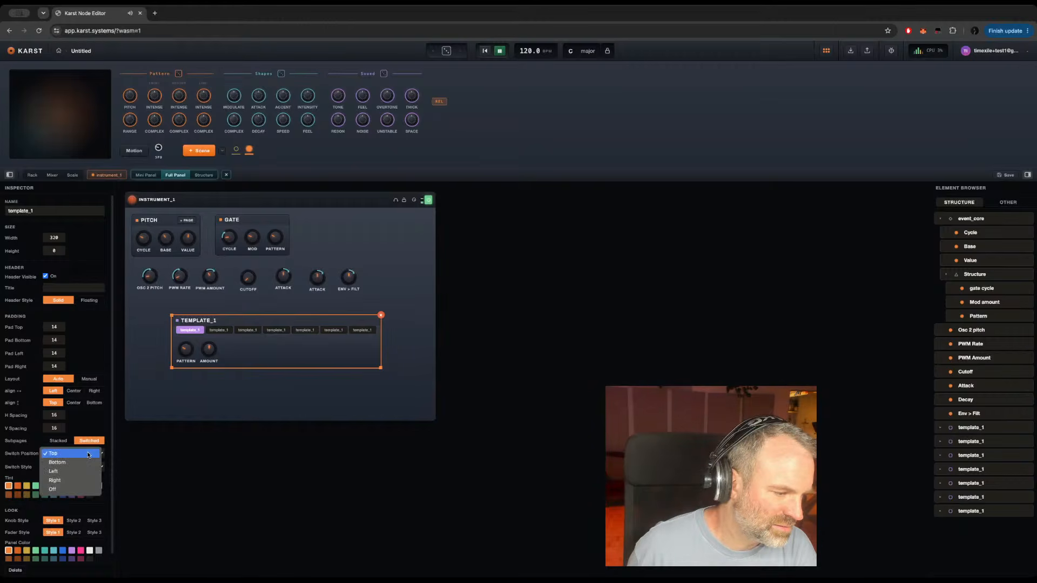
pyautogui.click(55, 490)
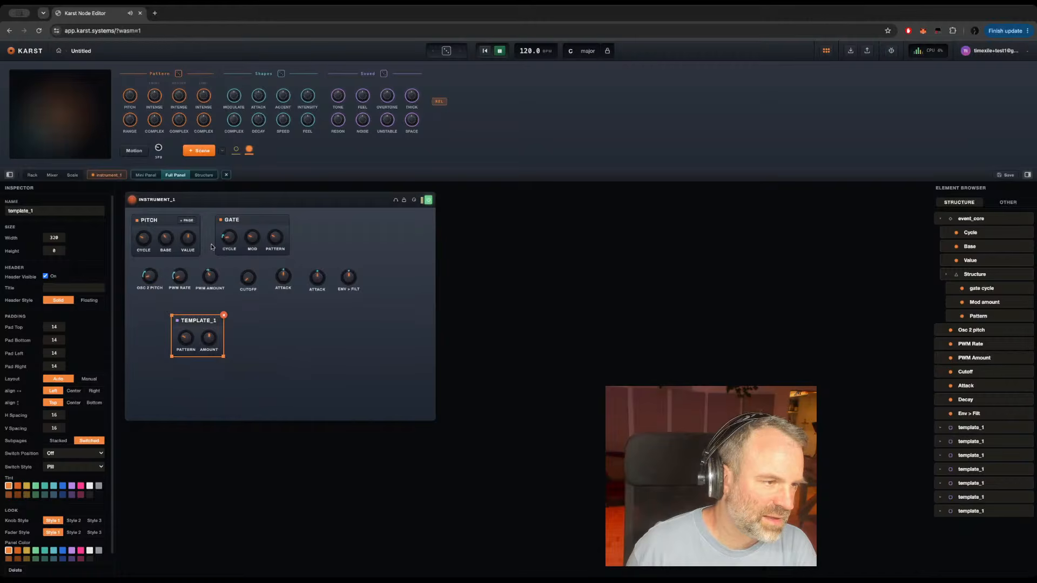
# Step: Show INSTRUMENT_1's playable panel and select the PWM Rate and PWM Amount knobs in turn to test the template_1 section
pyautogui.click(102, 176)
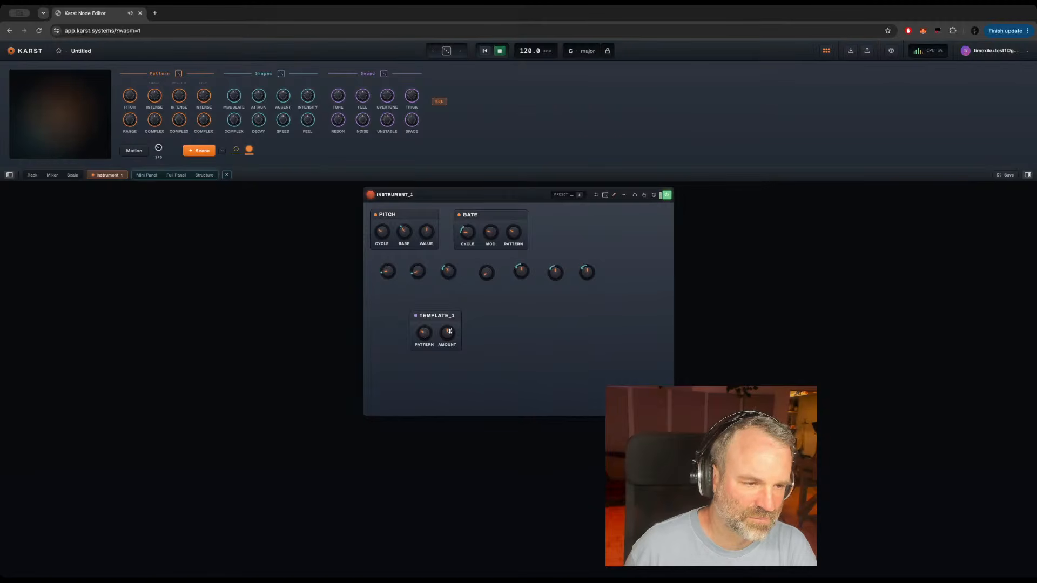
pyautogui.click(418, 270)
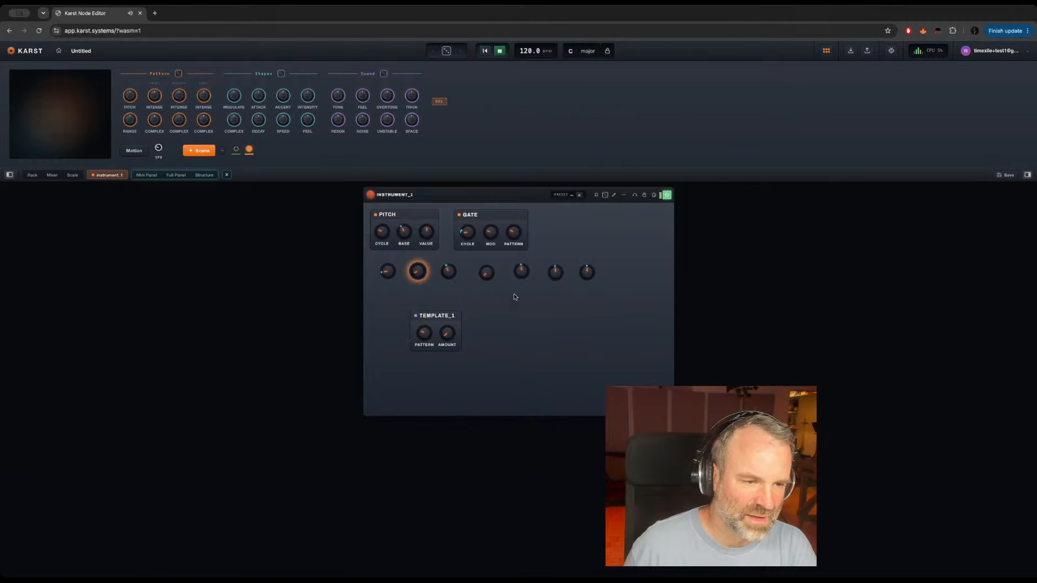
pyautogui.click(448, 272)
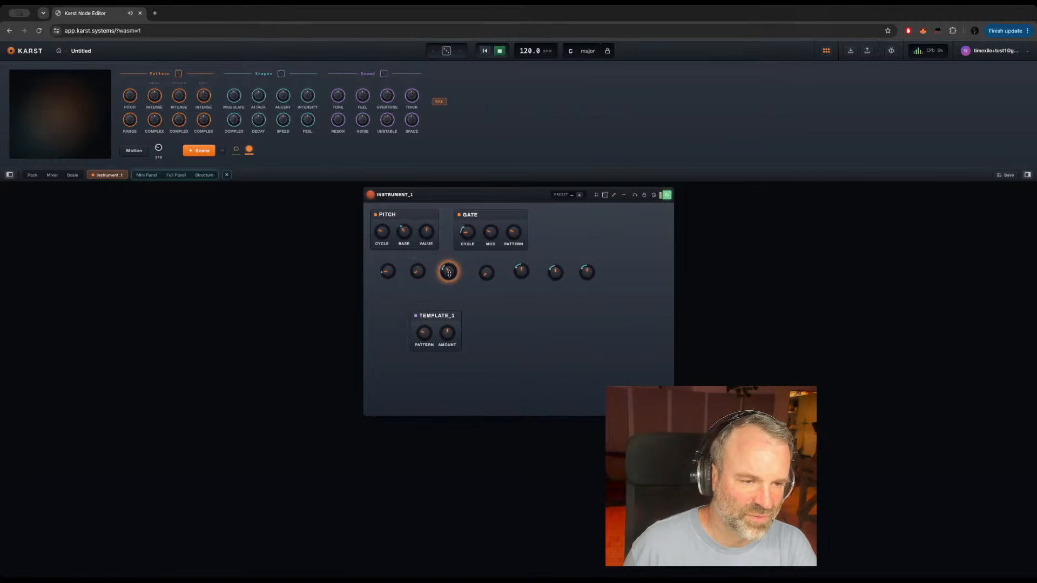
# Step: Turn down the template_1 Amount for the PWM Amount knob, and select the Cutoff and first Attack knobs in turn
pyautogui.moveTo(447, 332); pyautogui.dragTo(452, 389)
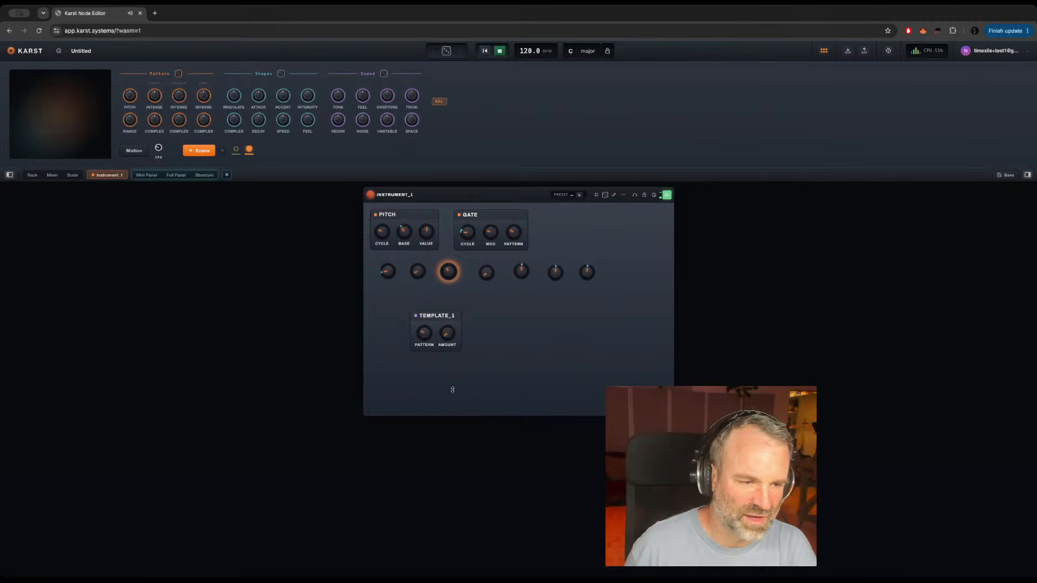
pyautogui.click(486, 269)
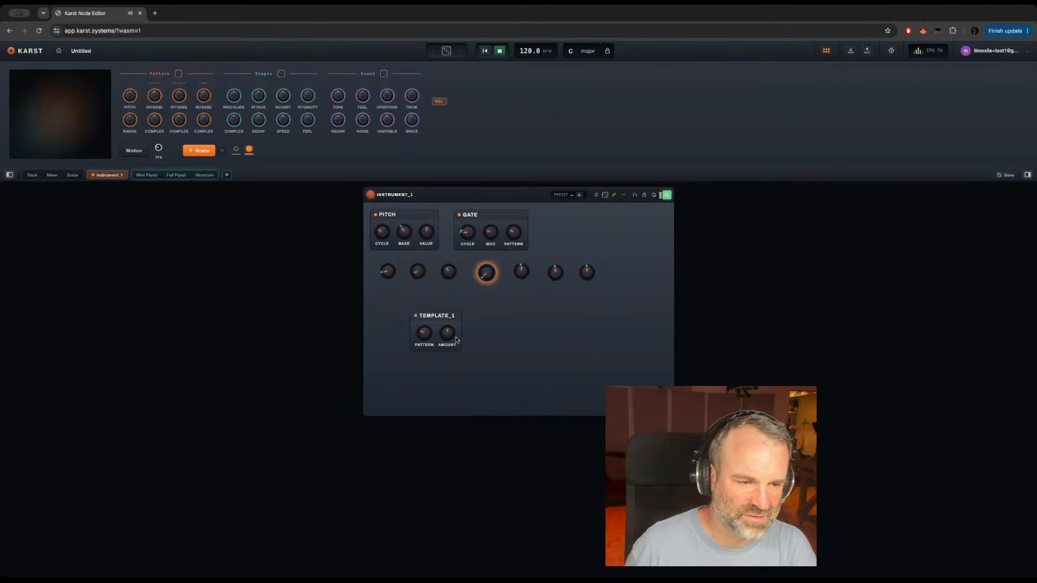
pyautogui.click(521, 271)
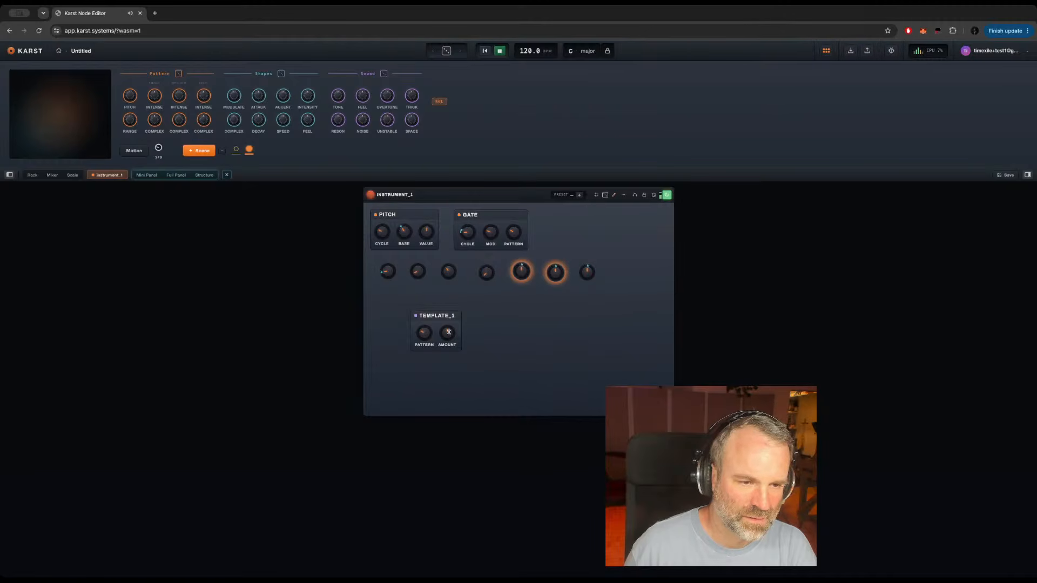
# Step: Examine the Attack and Decay modules in INSTRUMENT_1's structure, select Attack's Mod algo module, and return to the playable panel
pyautogui.click(204, 175)
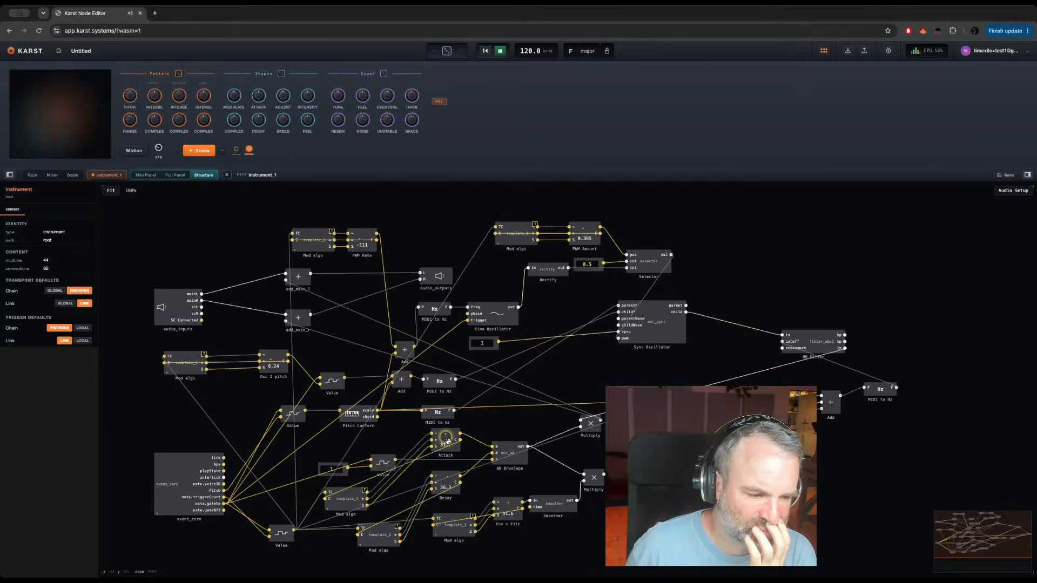
pyautogui.moveTo(452, 450)
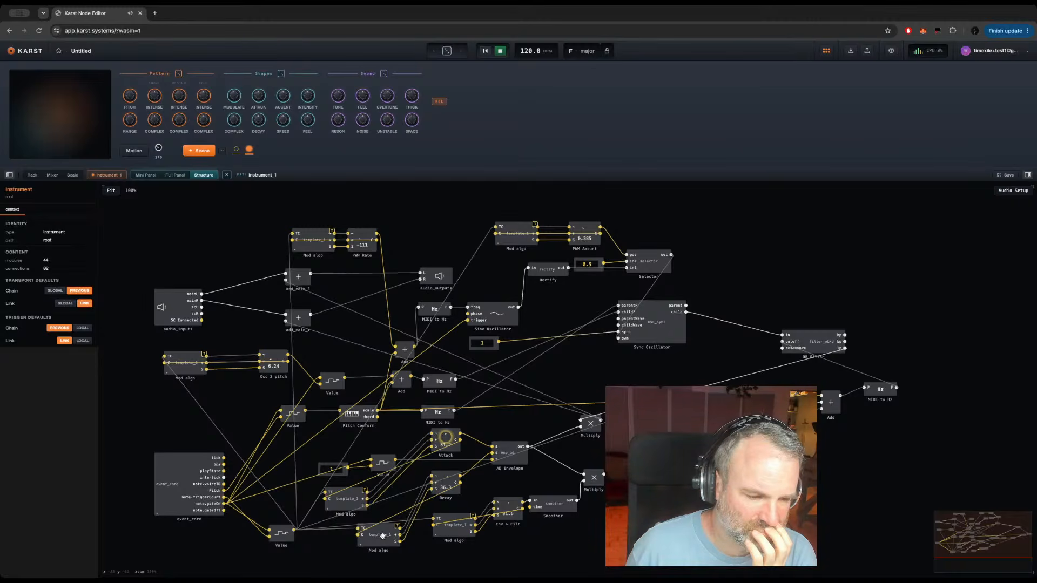
pyautogui.click(352, 498)
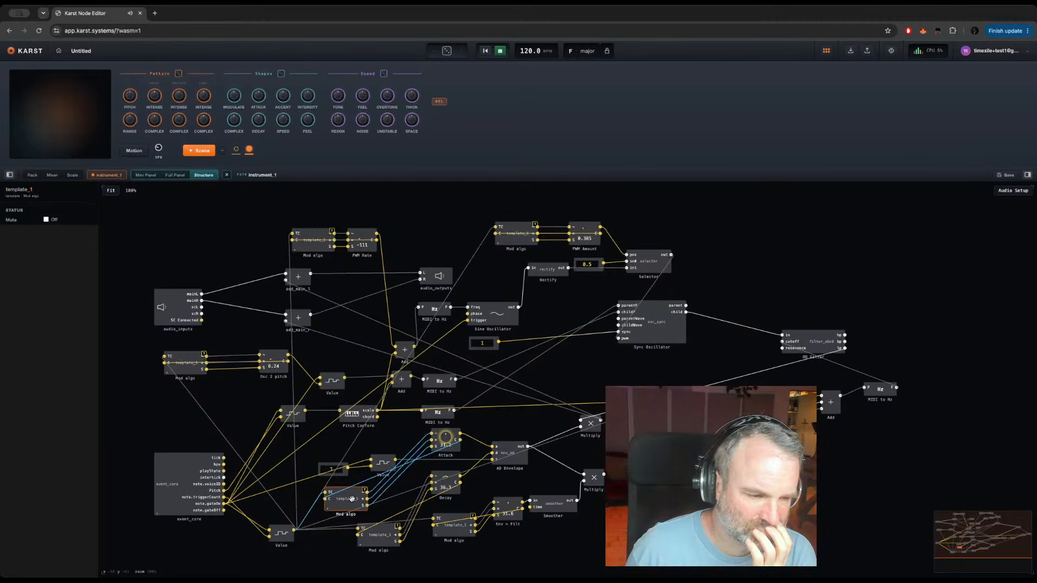
pyautogui.click(107, 175)
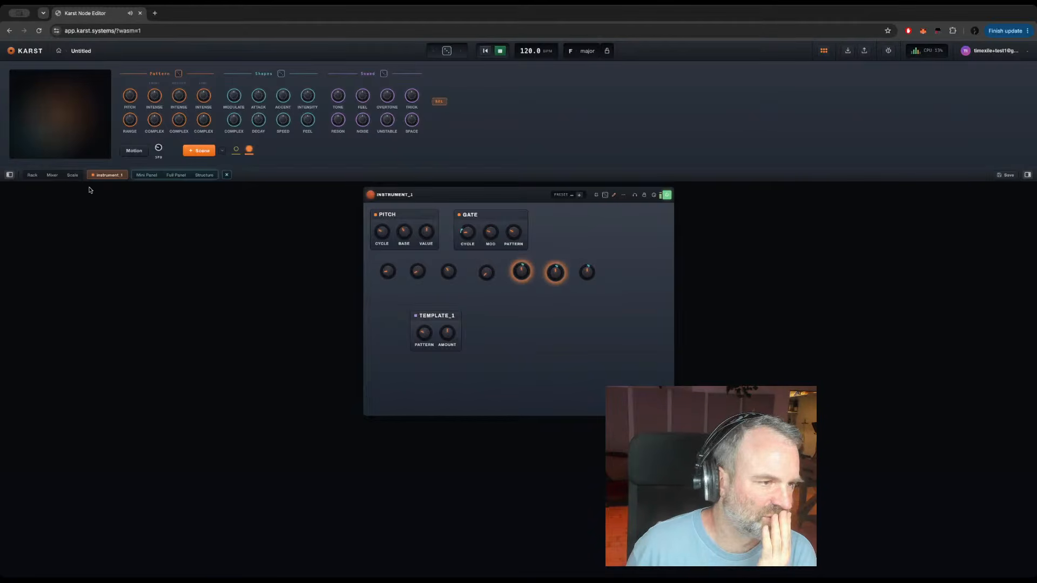
# Step: In the full panel, replace the second Attack knob with a Decay knob placed beside the first Attack knob
pyautogui.click(176, 175)
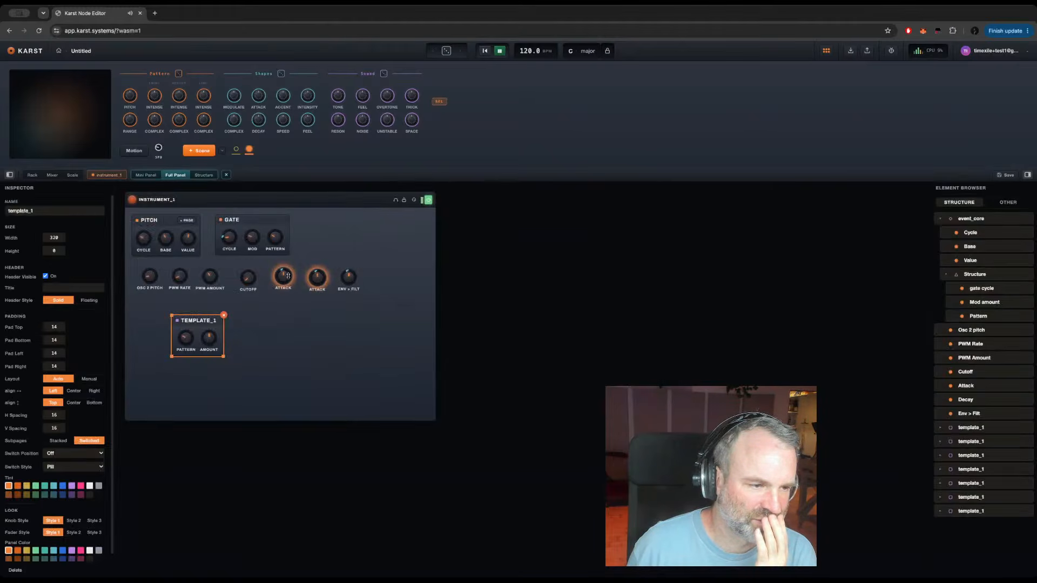
pyautogui.click(355, 248)
pyautogui.click(313, 281)
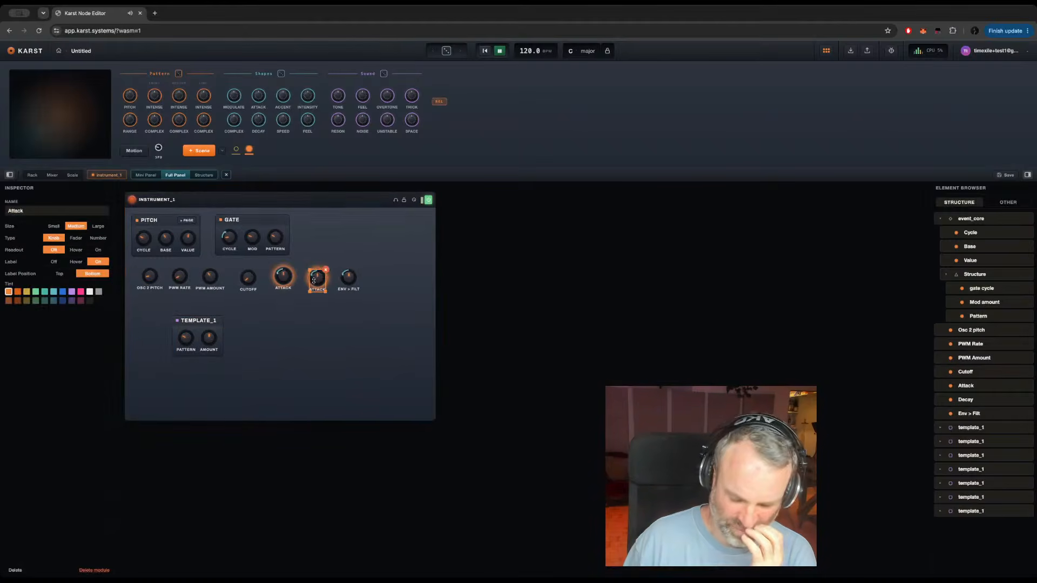
pyautogui.press('Delete')
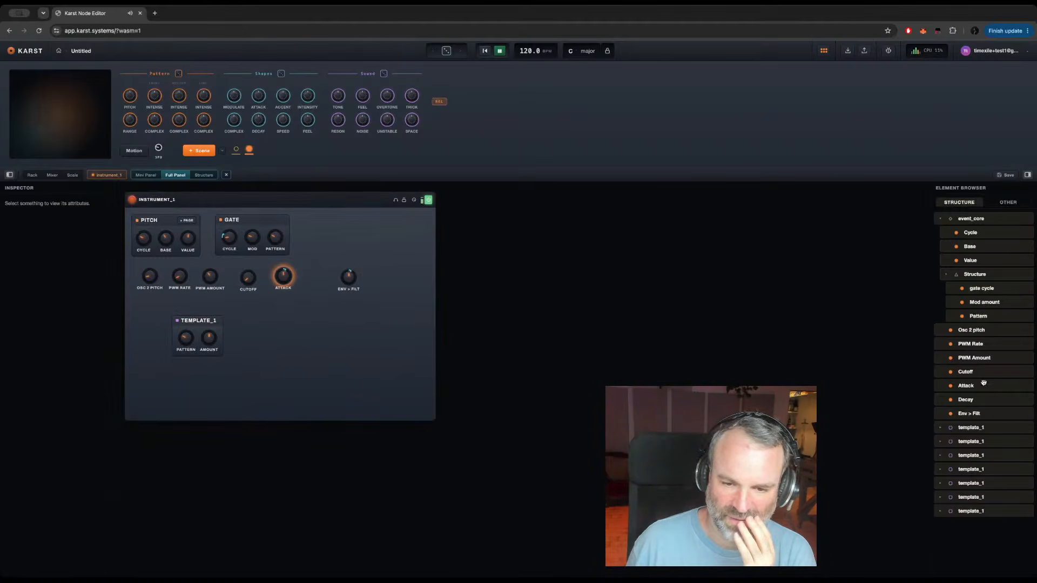
pyautogui.moveTo(967, 398); pyautogui.dragTo(306, 273)
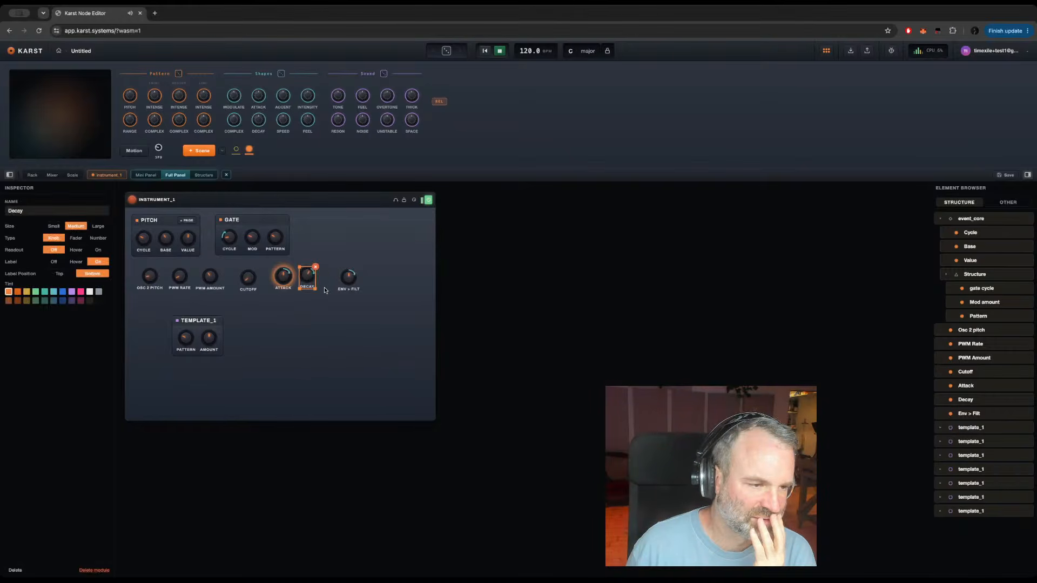
# Step: Switch the labels of the Osc 2 pitch, PWM Rate and PWM Amount knobs off and back on
pyautogui.click(149, 276)
pyautogui.click(54, 262)
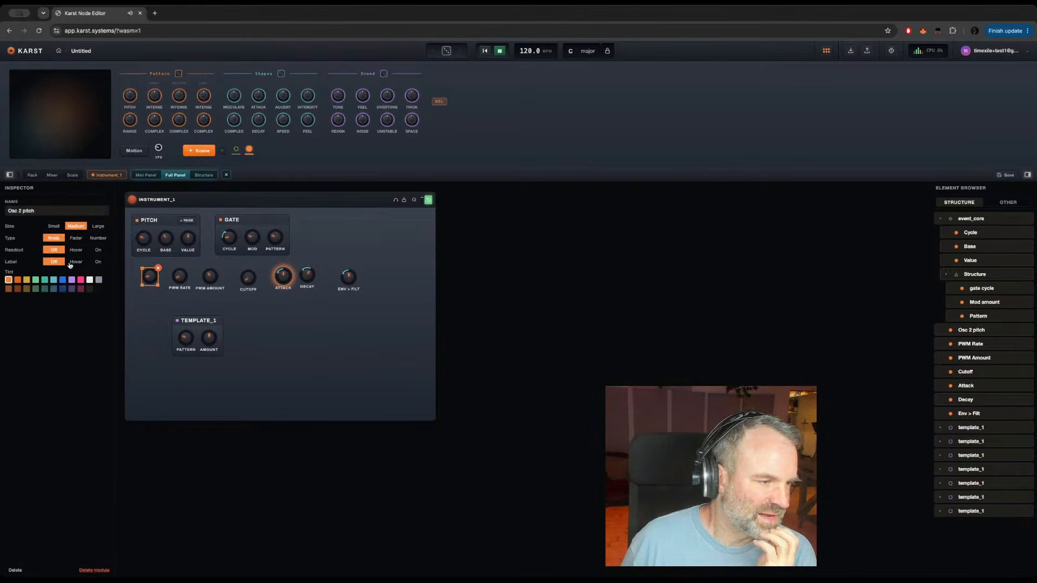
pyautogui.click(99, 263)
pyautogui.click(180, 277)
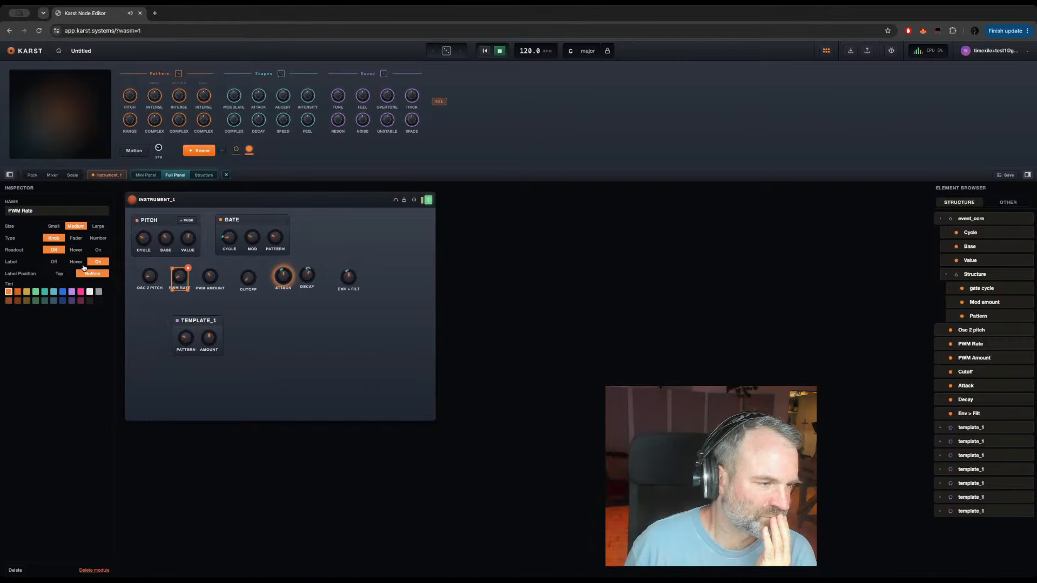
pyautogui.click(54, 262)
pyautogui.click(97, 263)
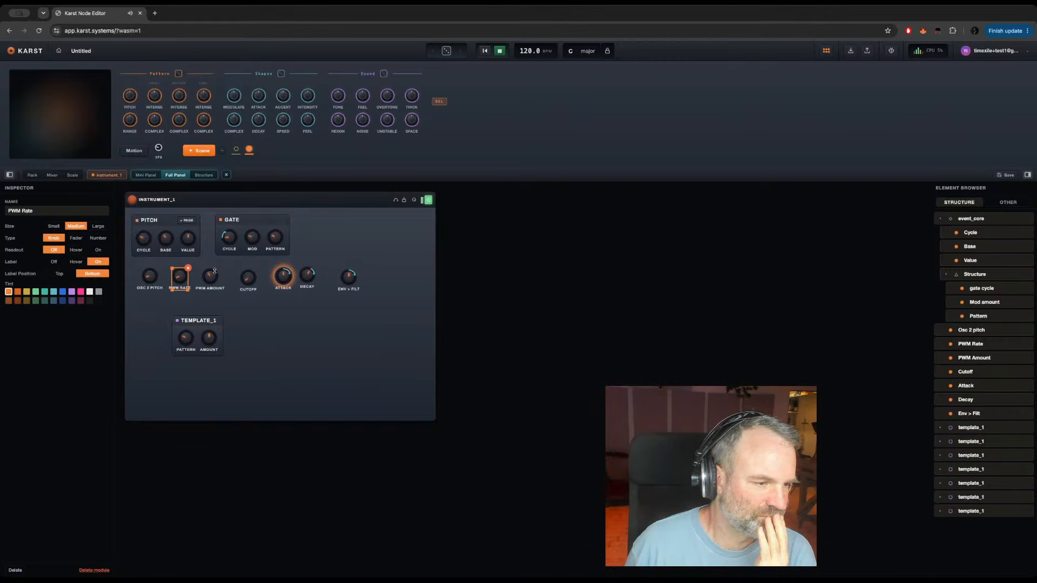
pyautogui.click(210, 278)
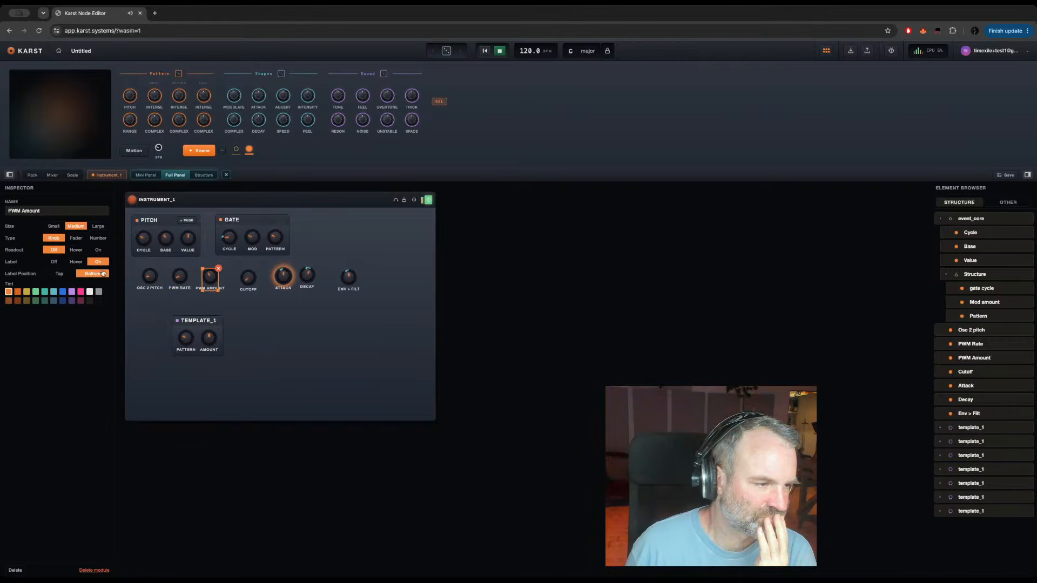
pyautogui.click(54, 262)
pyautogui.click(98, 262)
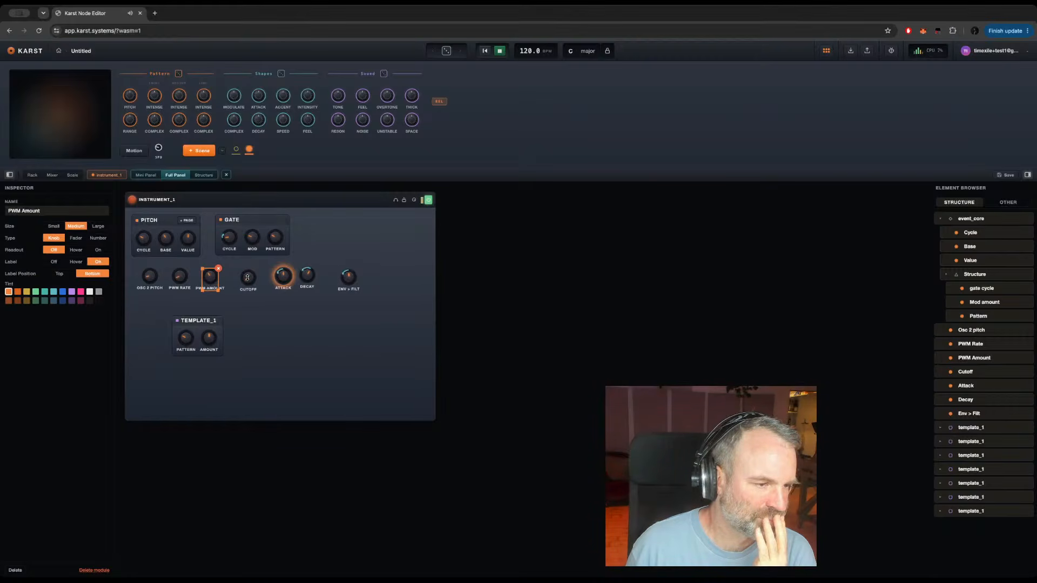
# Step: Switch the labels of the Cutoff and Attack knobs off and back on
pyautogui.click(248, 278)
pyautogui.click(54, 263)
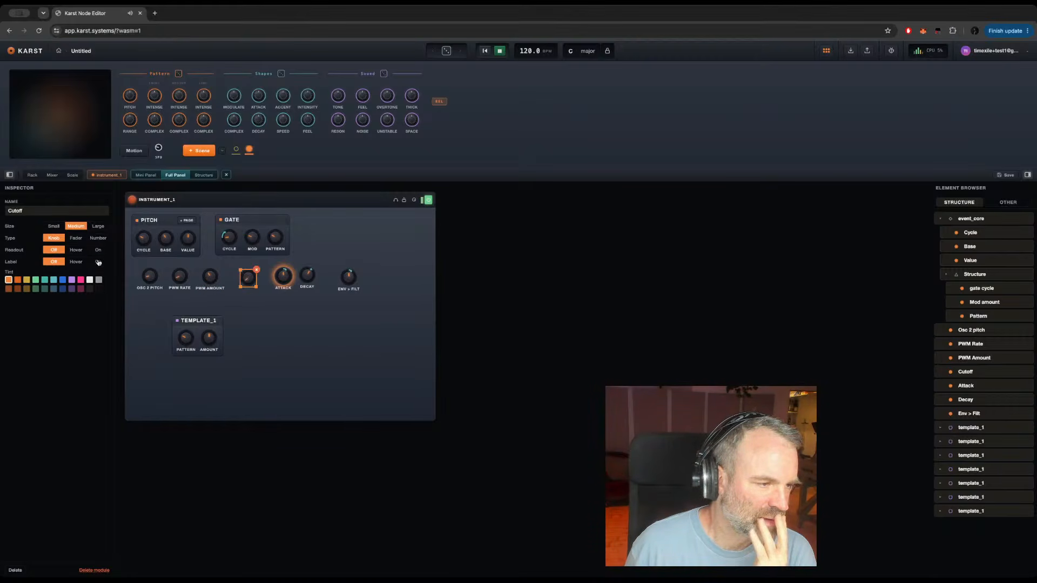
pyautogui.click(97, 263)
pyautogui.click(283, 277)
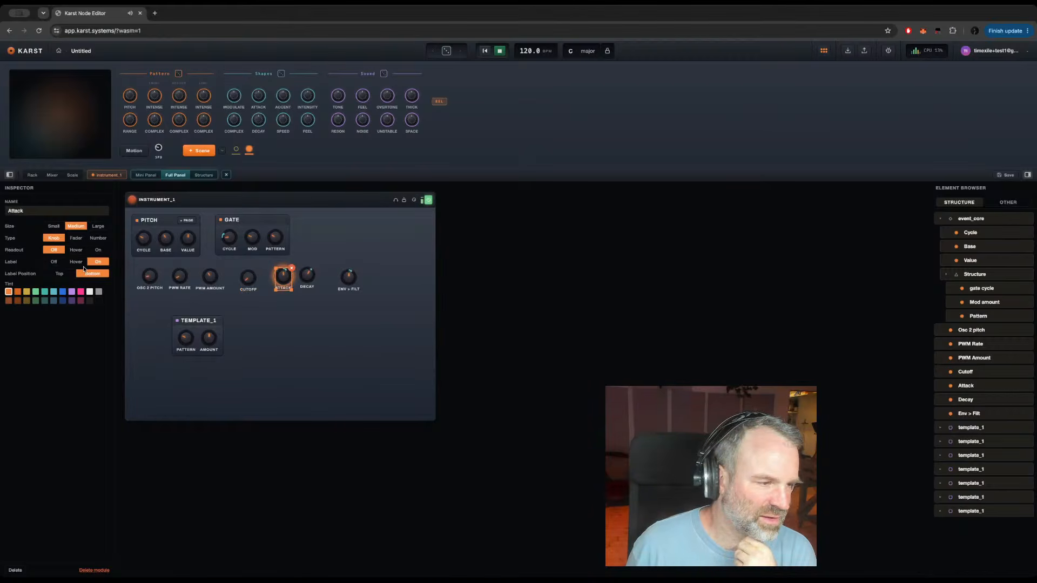
pyautogui.click(54, 262)
pyautogui.click(98, 263)
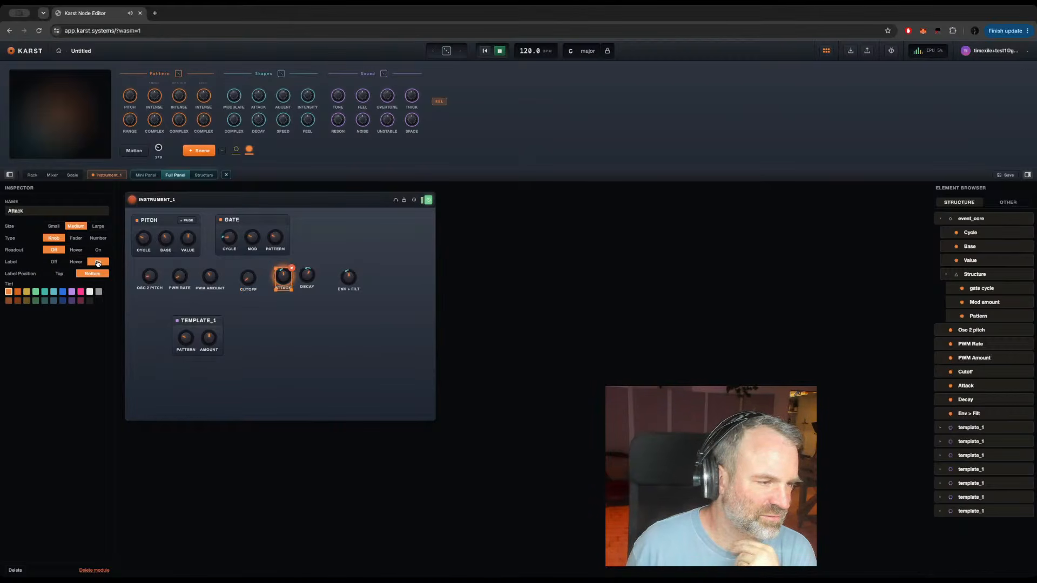
# Step: Switch the Decay and Env > Filt knobs' labels off and back on, and move the Cutoff knob closer to PWM Amount
pyautogui.click(307, 275)
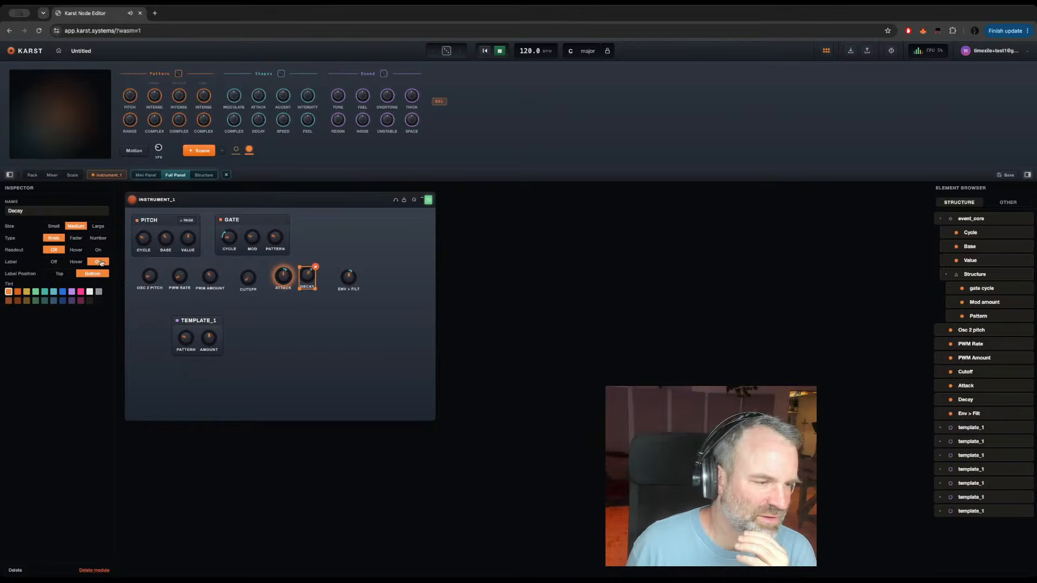
pyautogui.click(54, 262)
pyautogui.click(97, 262)
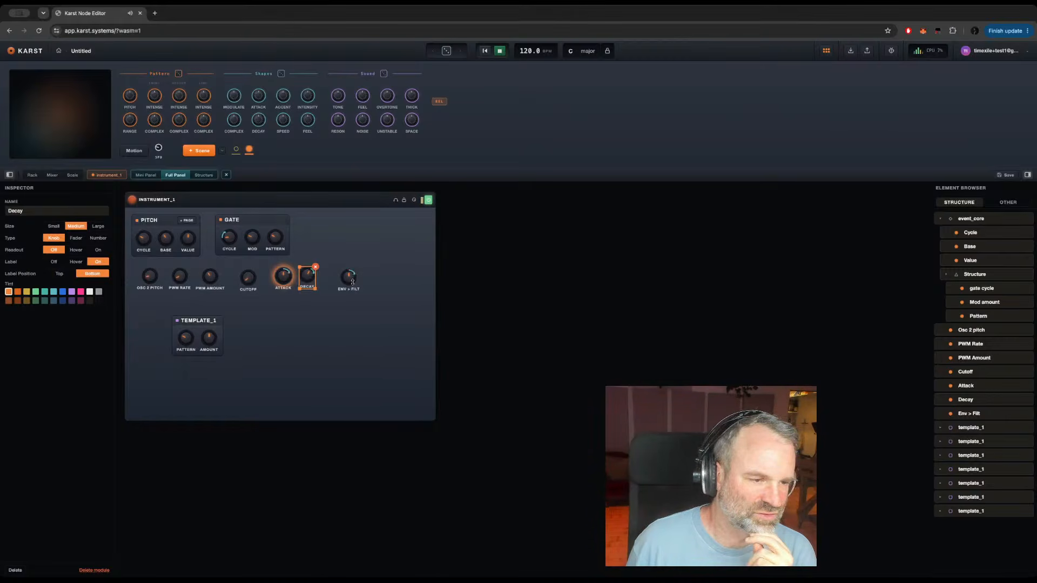
pyautogui.click(346, 278)
pyautogui.click(53, 262)
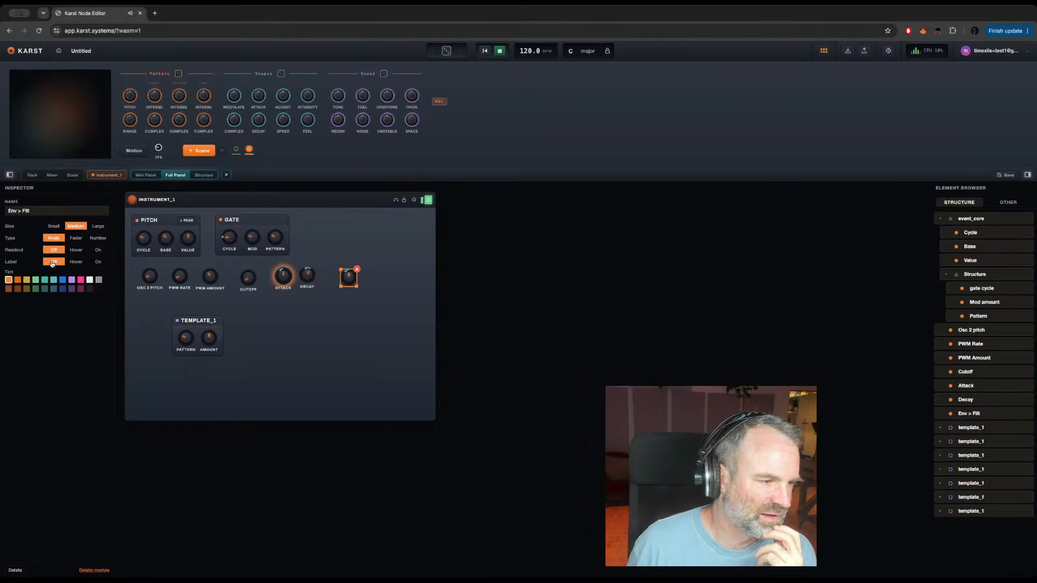
pyautogui.click(98, 262)
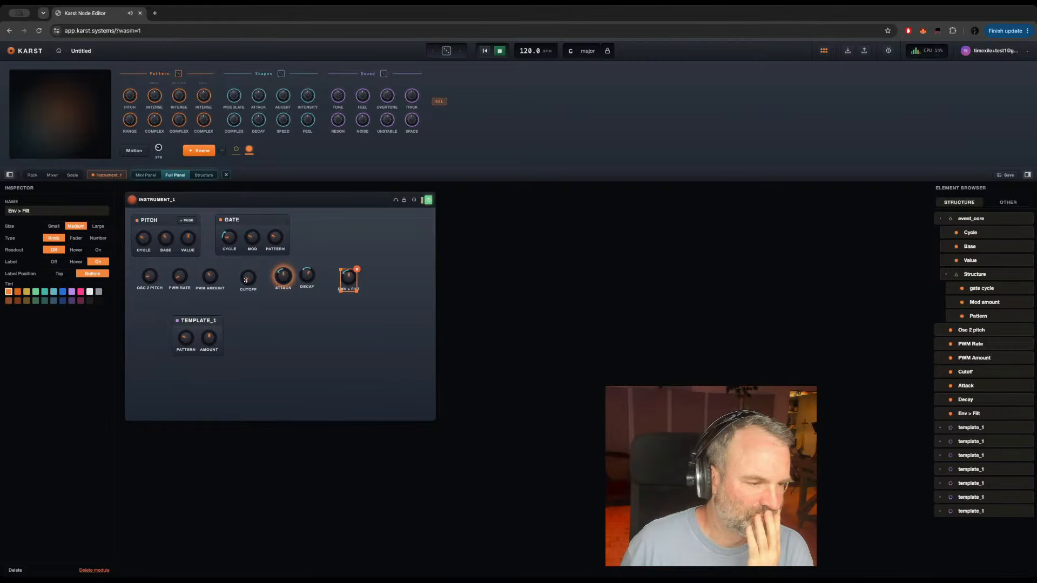
pyautogui.moveTo(245, 279); pyautogui.dragTo(236, 278)
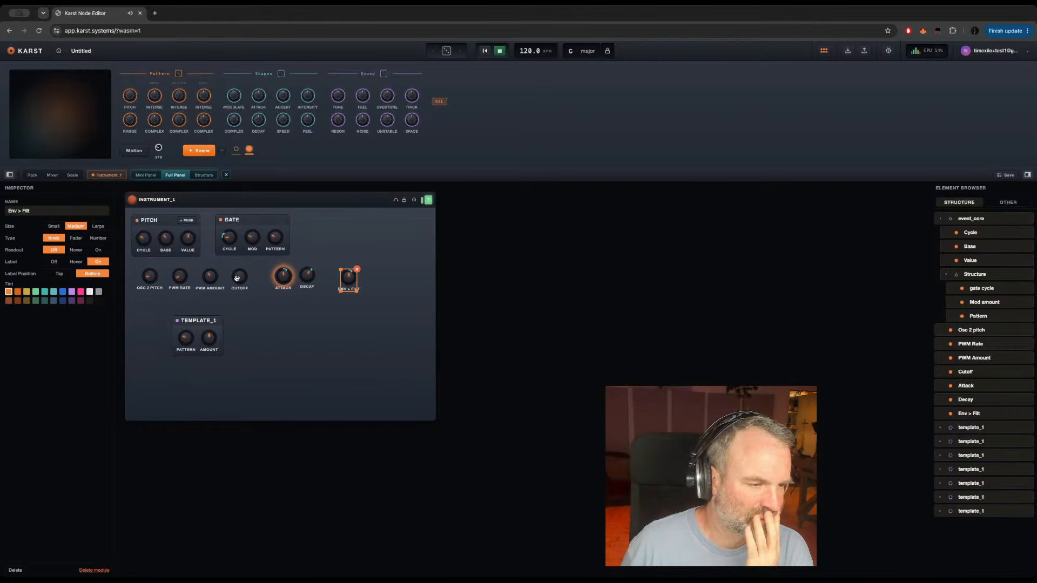
# Step: Rename the template_1 group as Modulation and place it in the upper row beside the Gate section
pyautogui.click(199, 321)
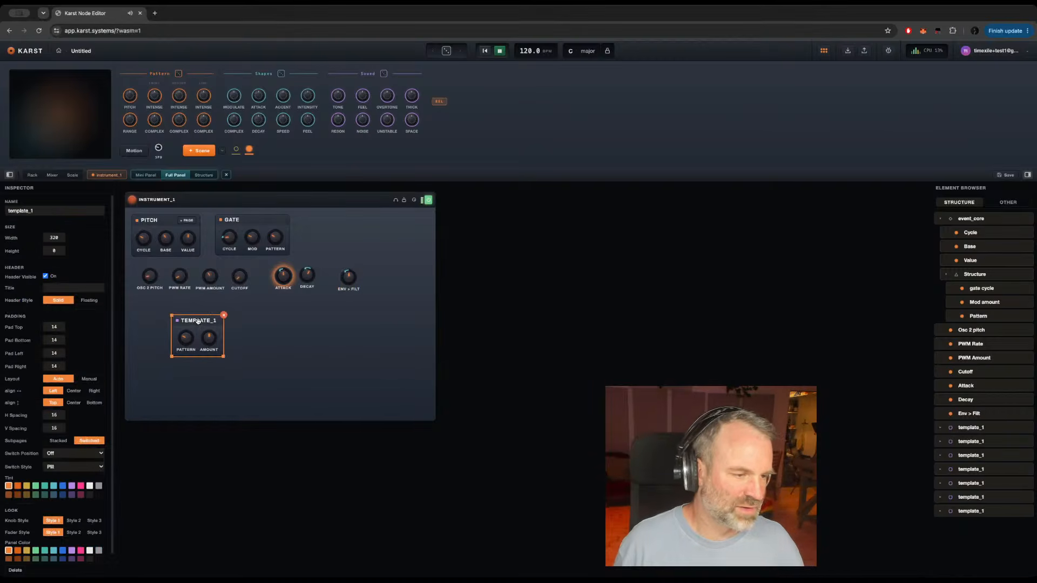
pyautogui.doubleClick(14, 211)
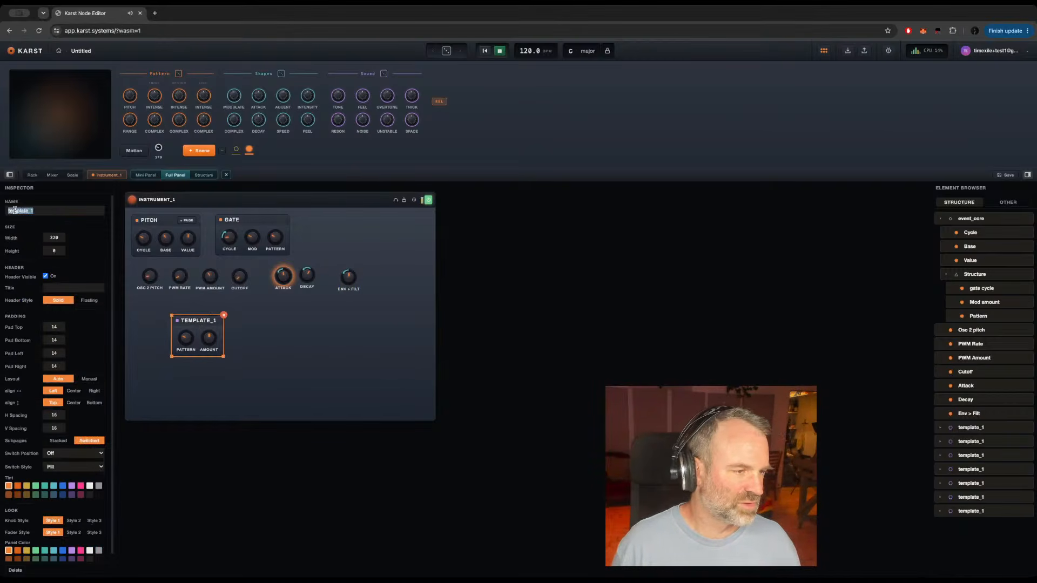
pyautogui.write('Modulation')
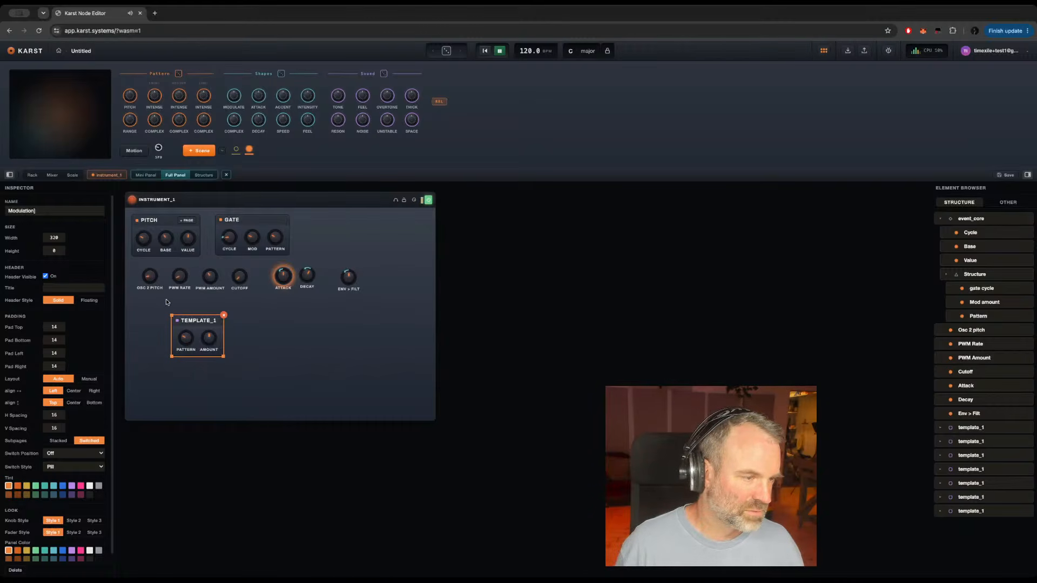
pyautogui.press('Return')
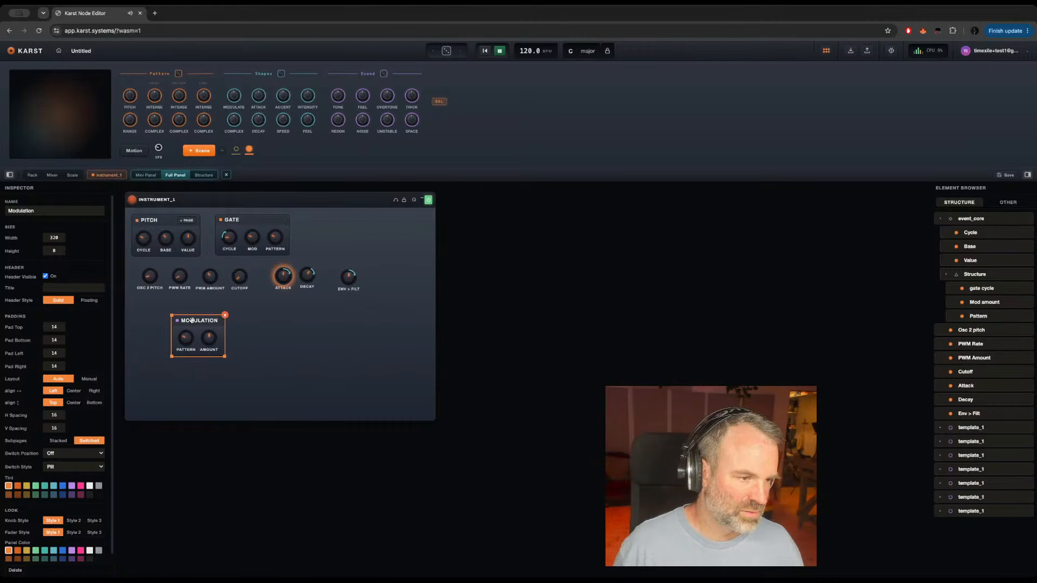
pyautogui.moveTo(192, 320); pyautogui.dragTo(327, 220)
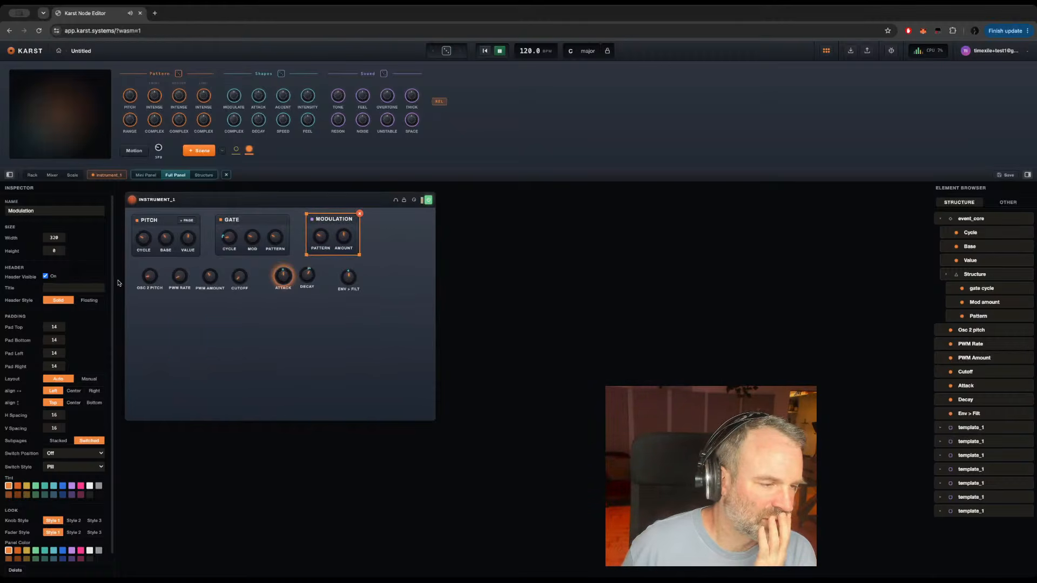
# Step: Move the Cutoff knob slightly away from PWM Amount and bring the Attack knob closer to Cutoff
pyautogui.click(151, 277)
pyautogui.click(180, 279)
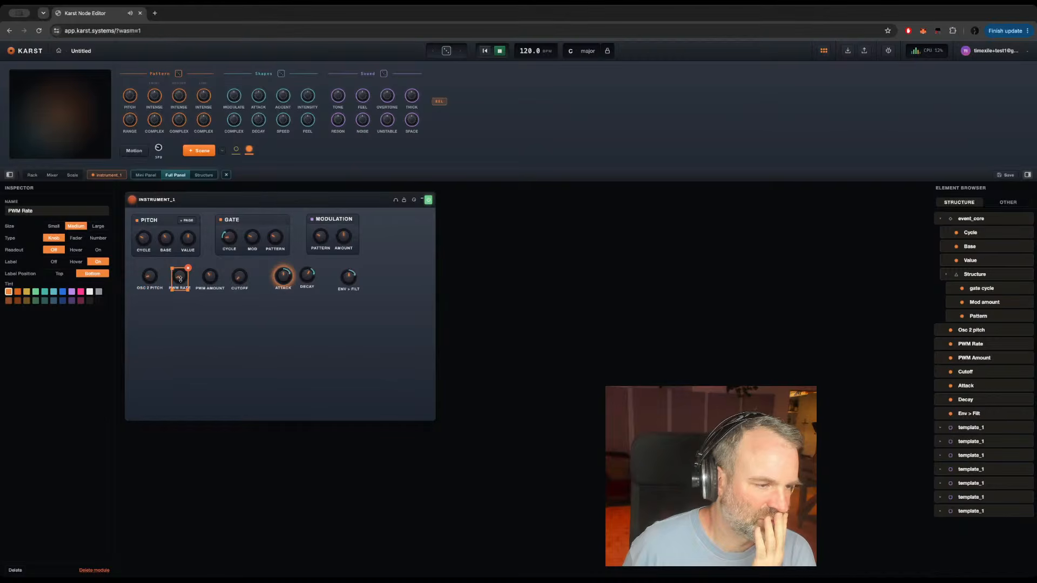
pyautogui.moveTo(240, 279); pyautogui.dragTo(248, 279)
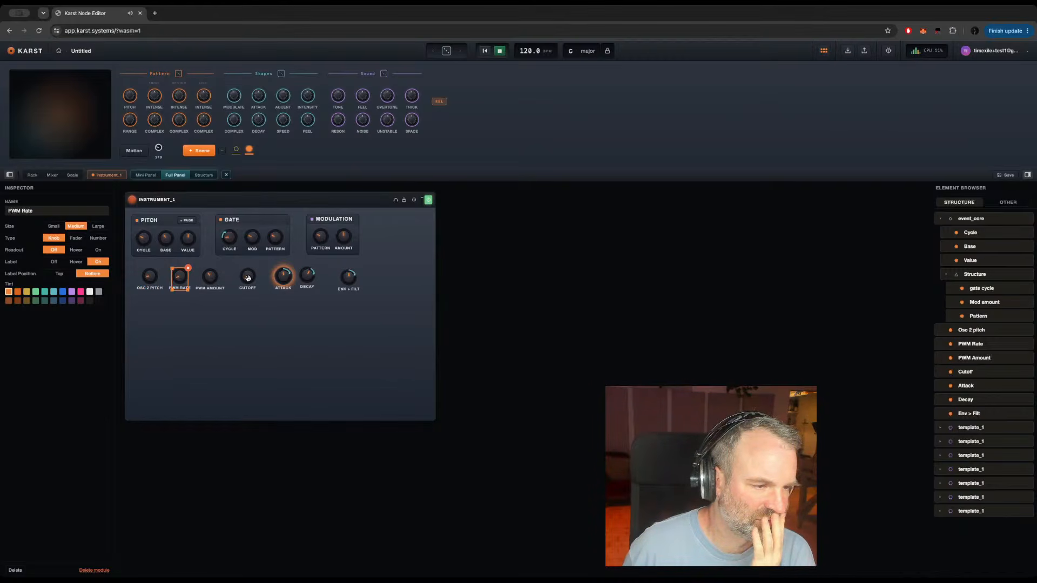
pyautogui.click(283, 277)
pyautogui.moveTo(282, 278); pyautogui.dragTo(272, 276)
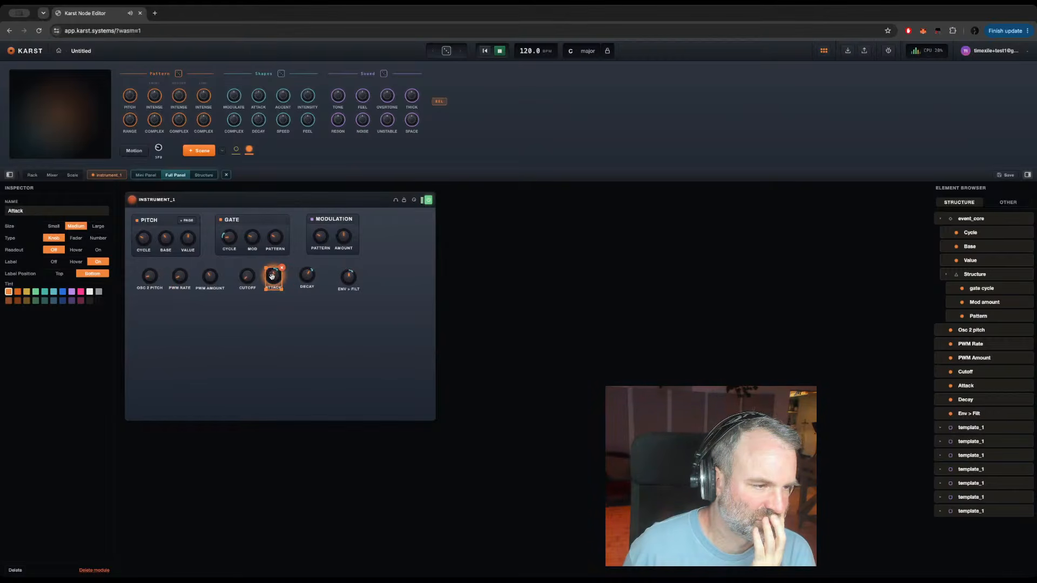
# Step: Add a Knob module to the instrument's structure and place it just below the Sync Oscillator
pyautogui.click(203, 175)
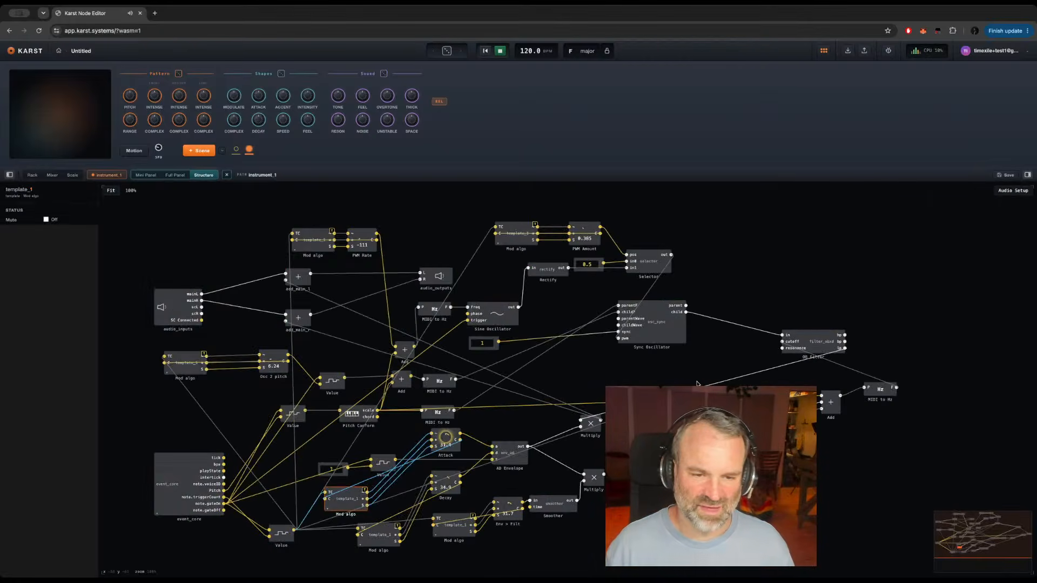
pyautogui.click(696, 358)
pyautogui.doubleClick(698, 357)
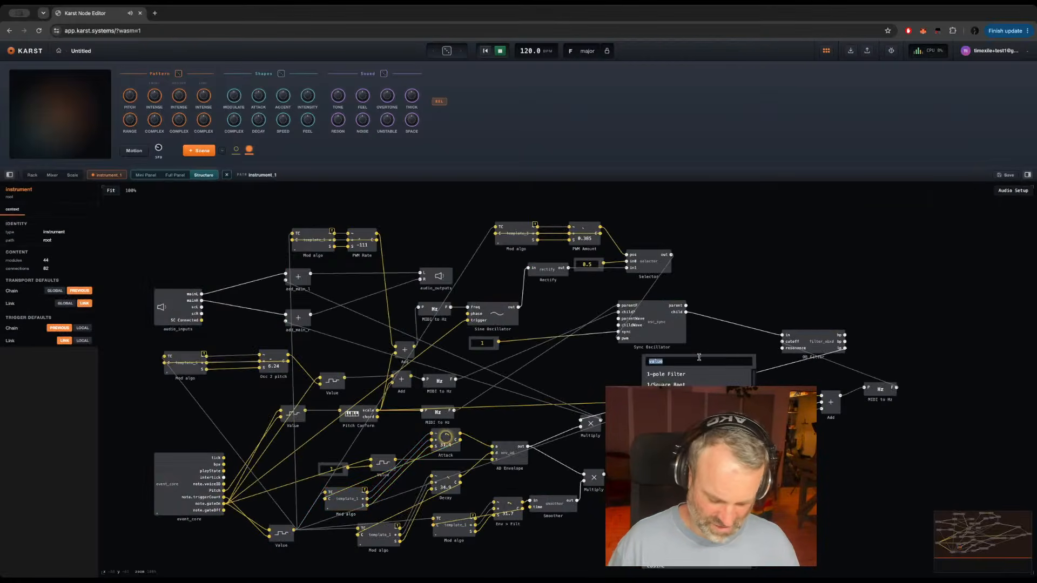
pyautogui.write('knob')
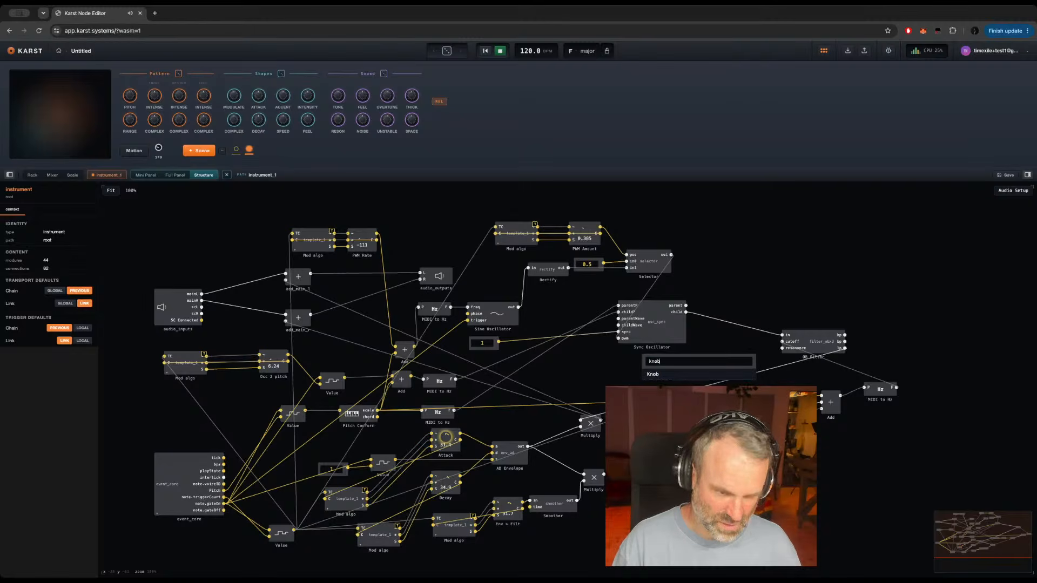
pyautogui.press('Return')
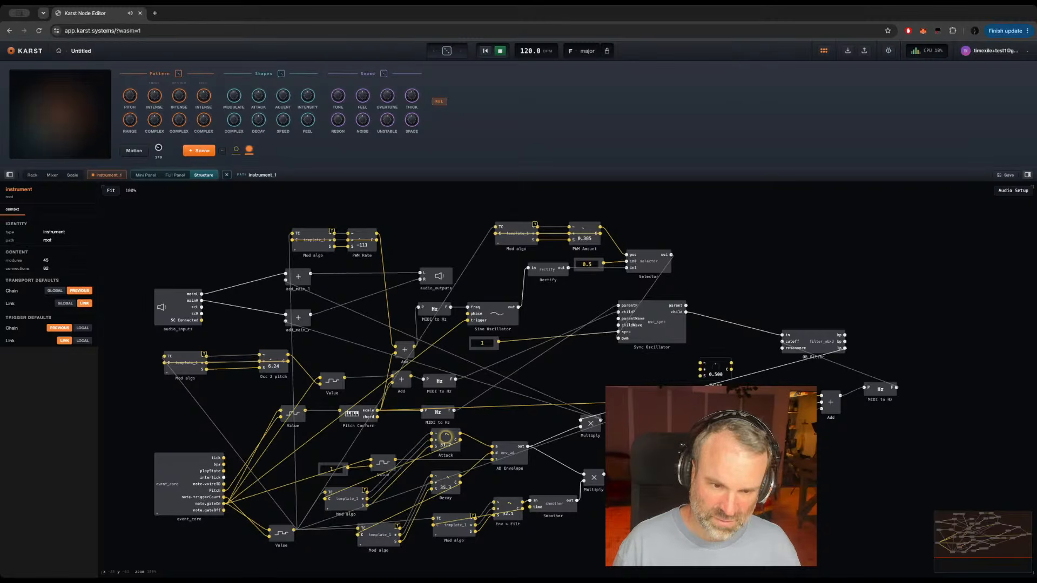
pyautogui.click(725, 371)
pyautogui.moveTo(727, 361); pyautogui.dragTo(686, 356)
pyautogui.click(734, 354)
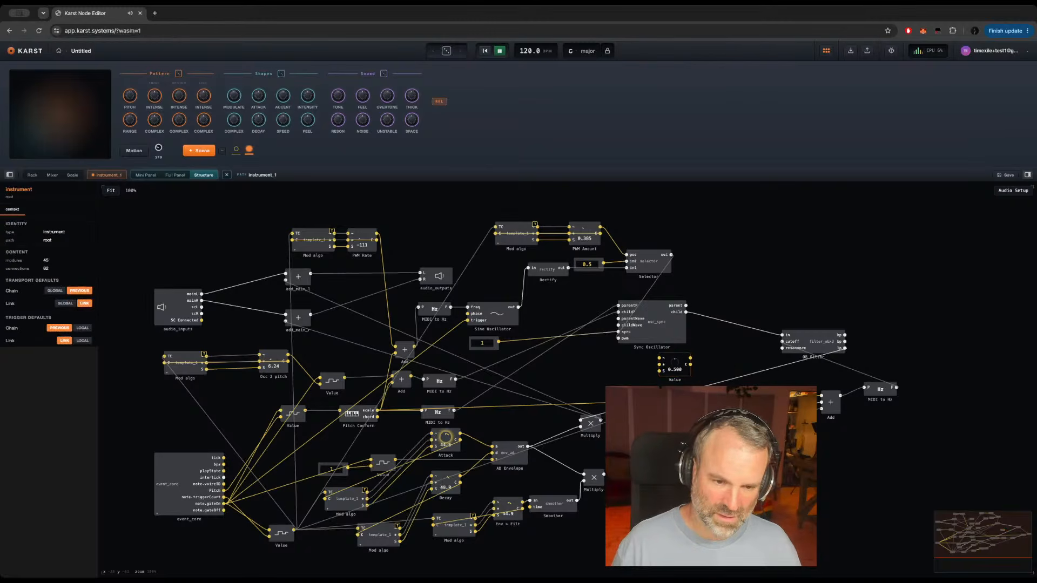
# Step: Duplicate the Smoother beside Env > Filt, placing it after the new knob, and wire it into the filter's resonance input
pyautogui.click(553, 503)
pyautogui.press('super+c')
pyautogui.click(704, 356)
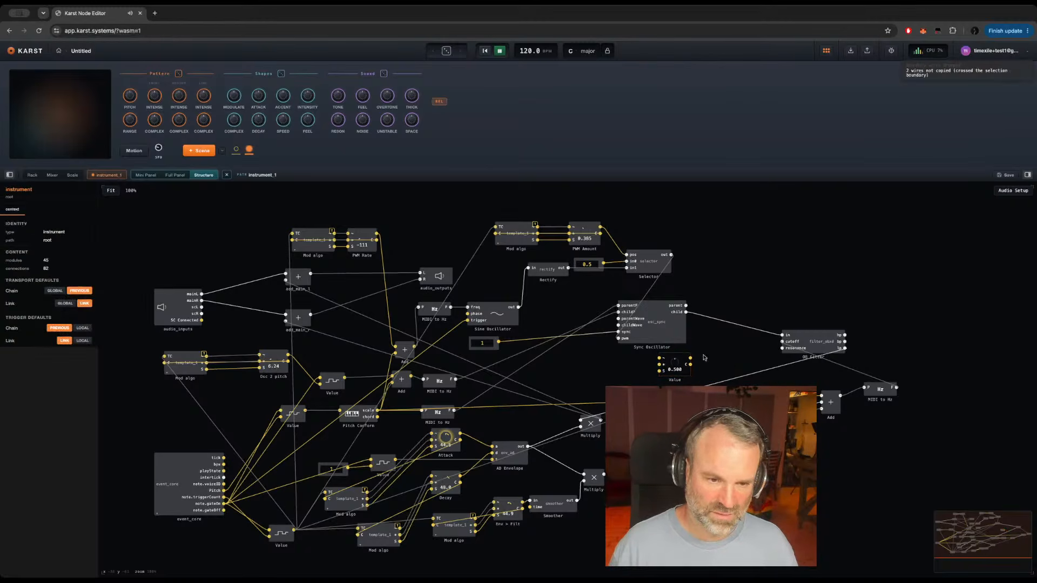
pyautogui.press('super+v')
pyautogui.moveTo(689, 358); pyautogui.dragTo(782, 341)
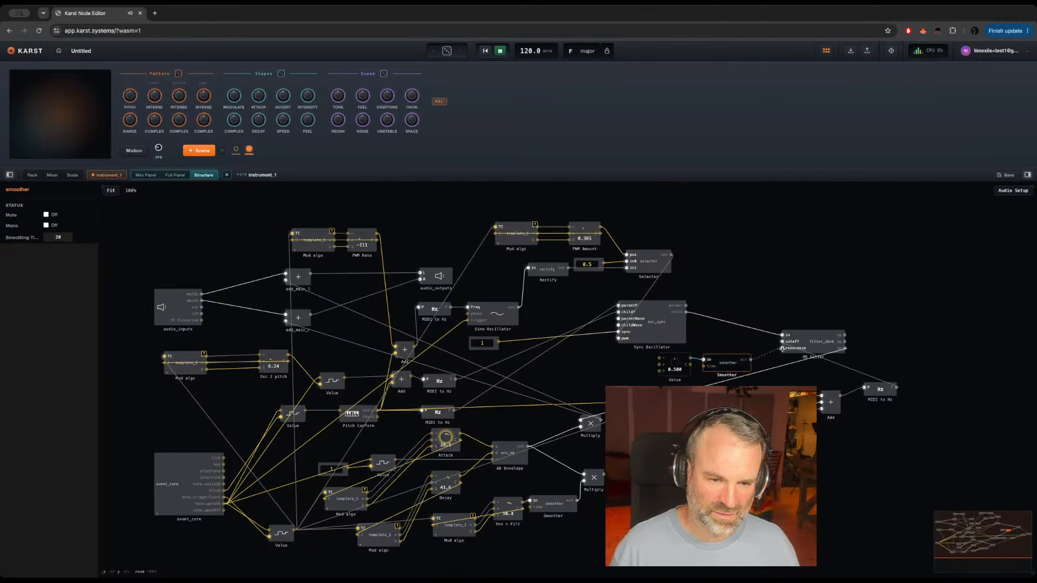
# Step: Duplicate PWM Amount's Mod algo module in front of the new knob and wire it to the lower Value module and the knob
pyautogui.click(513, 244)
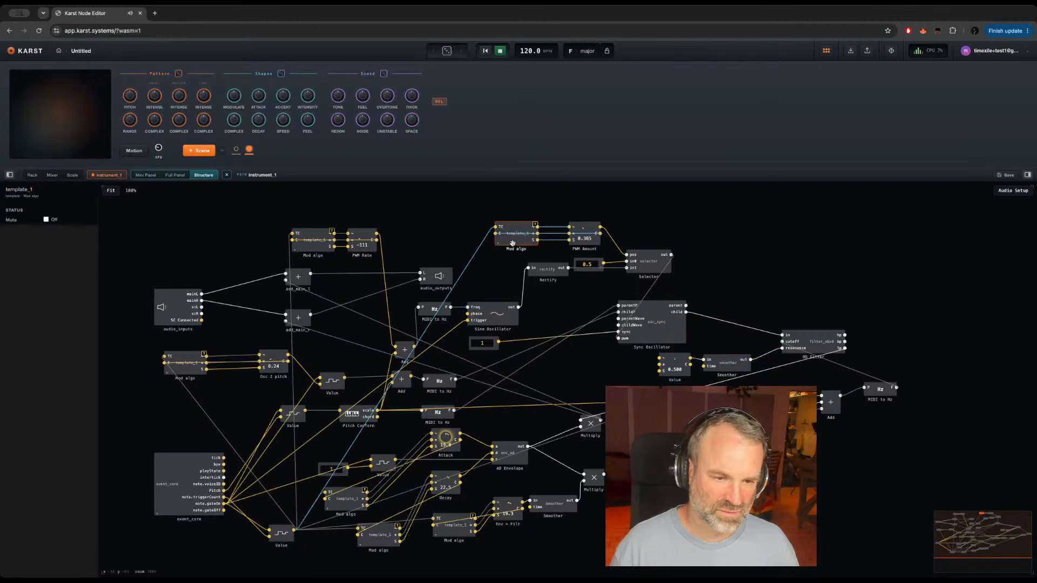
pyautogui.press('super+c')
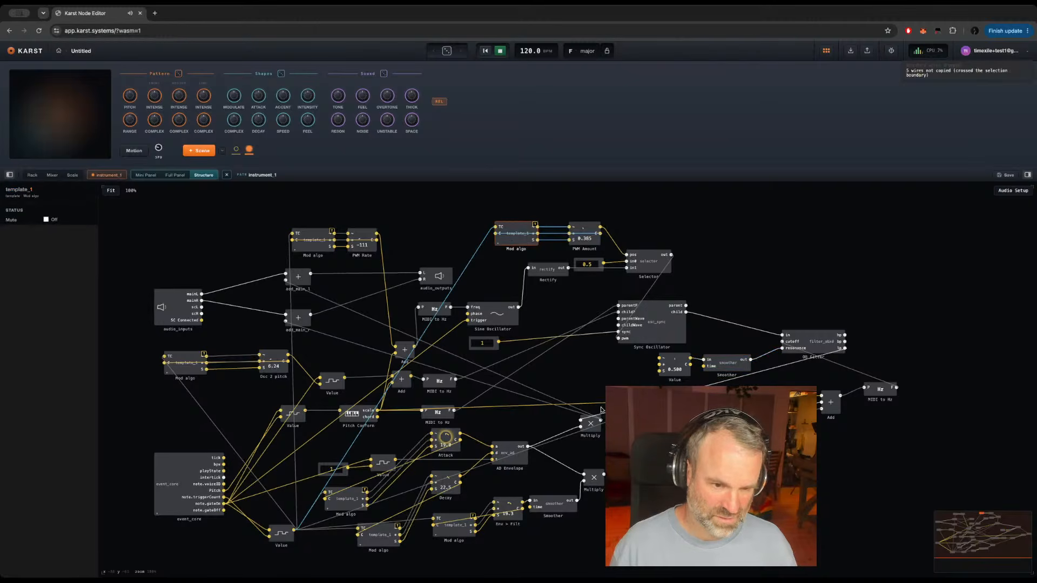
pyautogui.click(608, 362)
pyautogui.press('super+v')
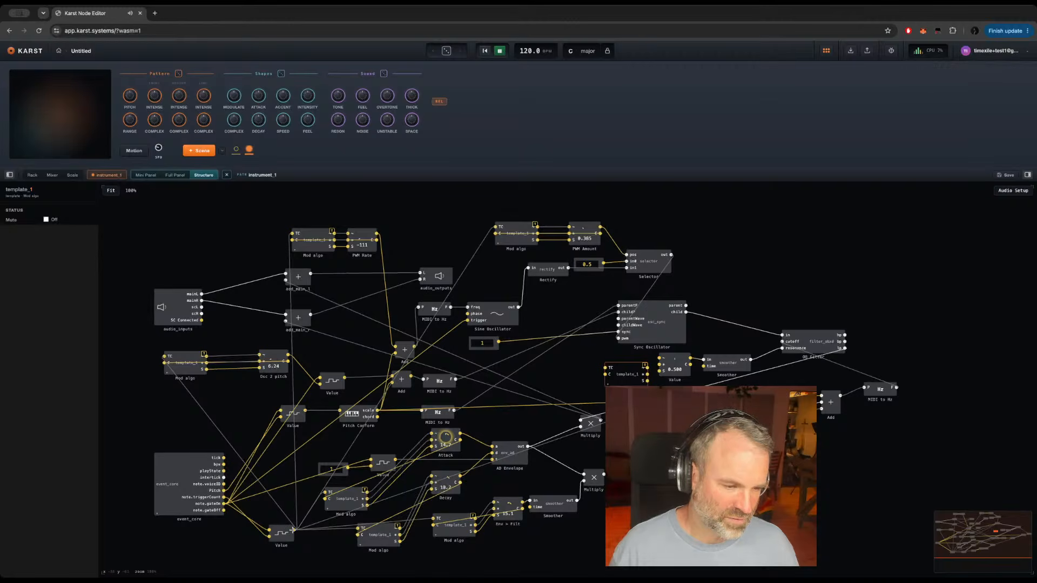
pyautogui.moveTo(292, 530); pyautogui.dragTo(659, 358)
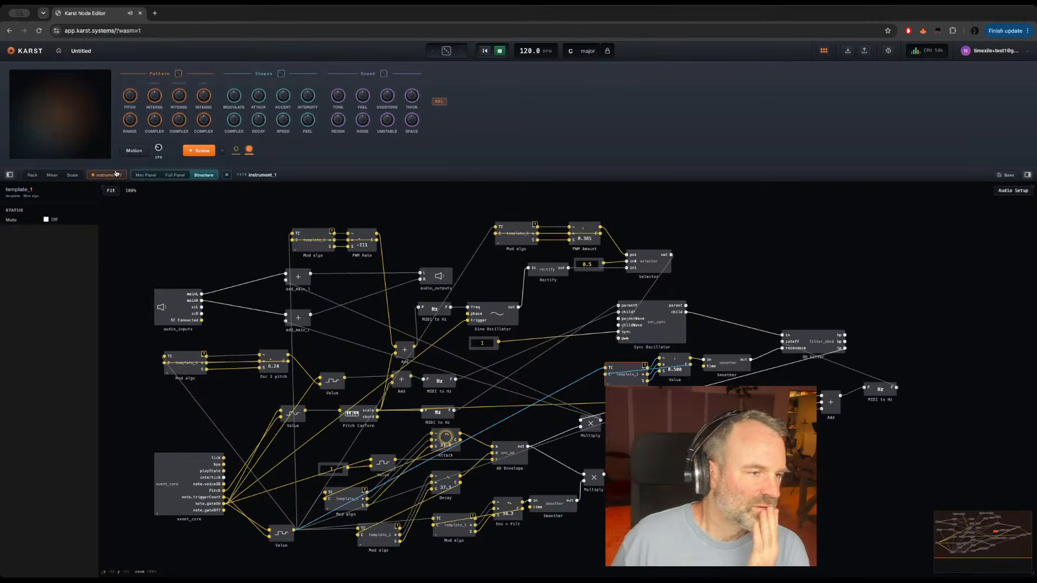
# Step: Rename the new Value knob in the structure as Resonance
pyautogui.click(174, 175)
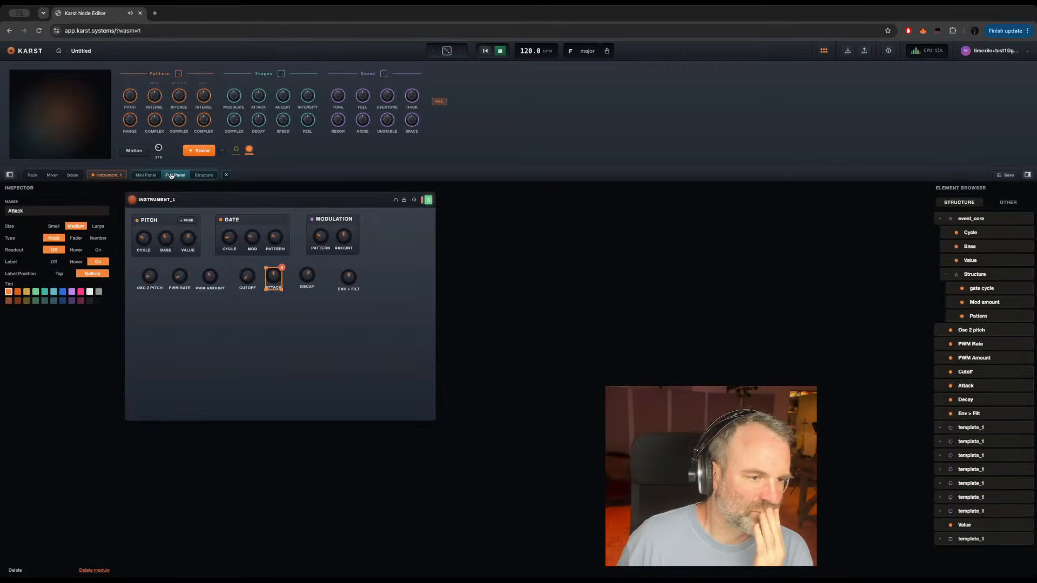
pyautogui.click(203, 175)
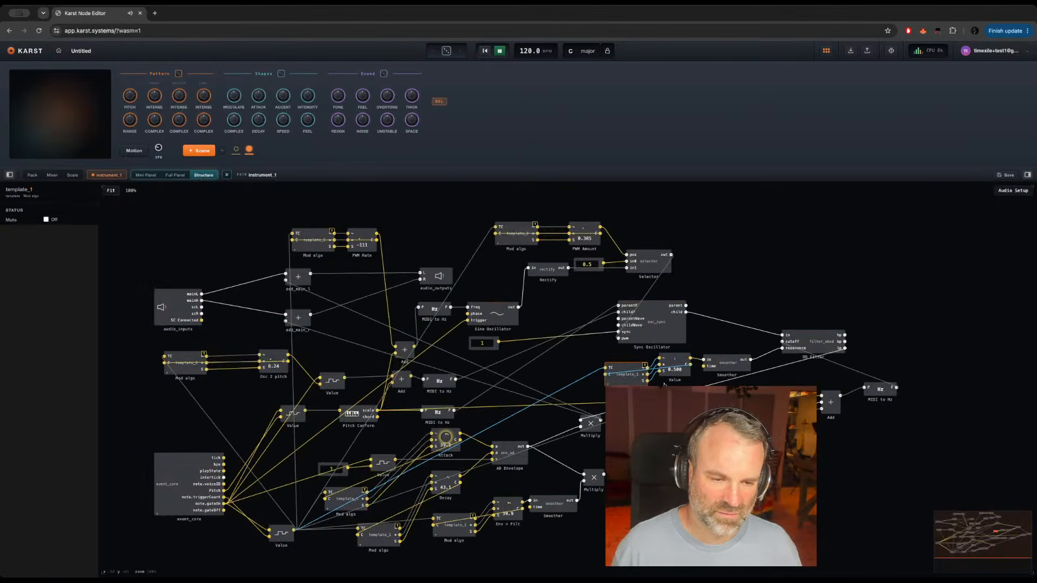
pyautogui.write('R')
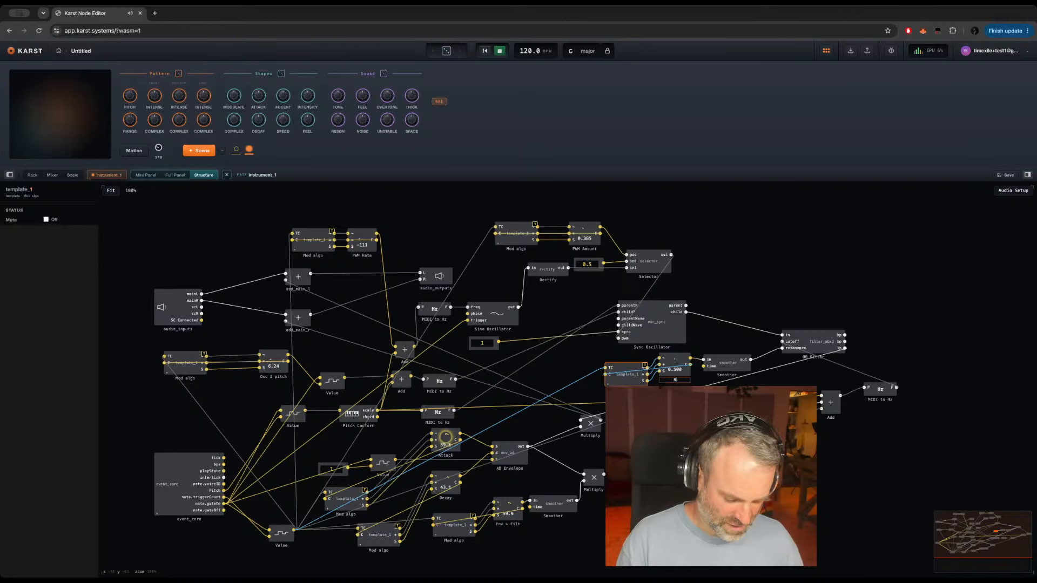
pyautogui.write('esonna')
pyautogui.press('BackSpace')
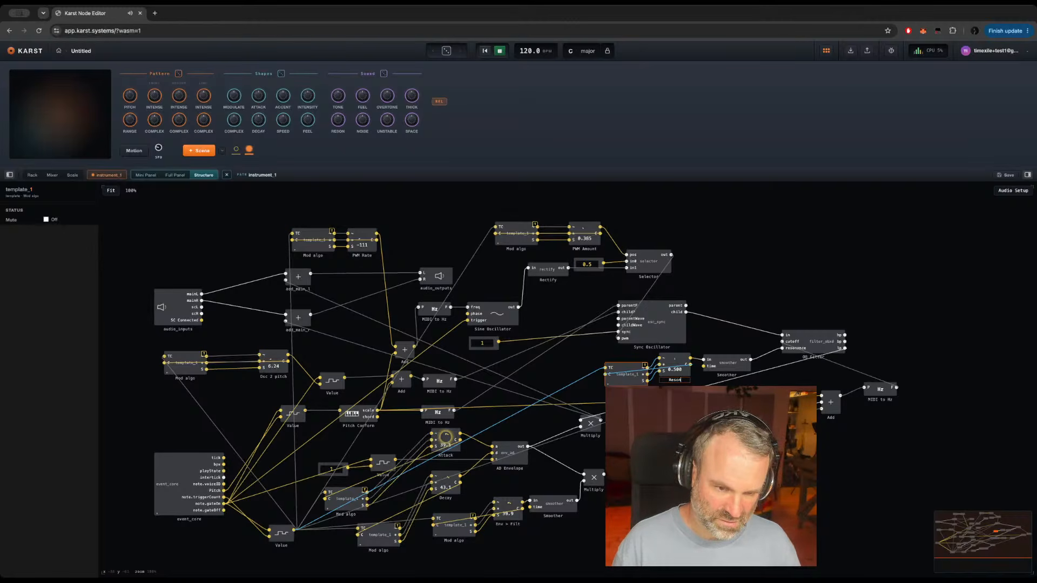
pyautogui.write('nce')
pyautogui.press('Return')
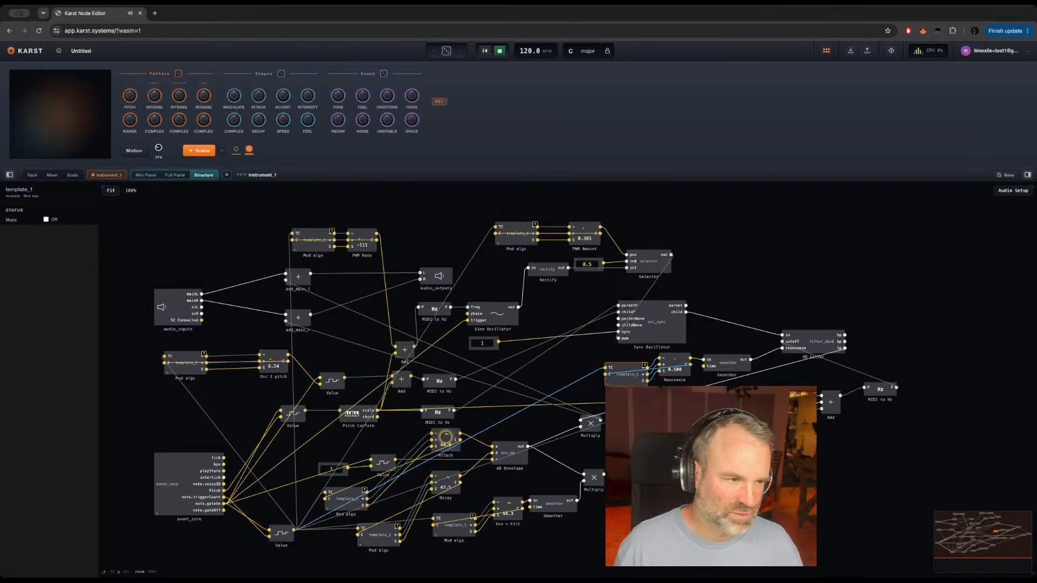
# Step: Add the Resonance knob to the full panel and move Decay and Env > Filt closer to the Attack knob
pyautogui.click(175, 176)
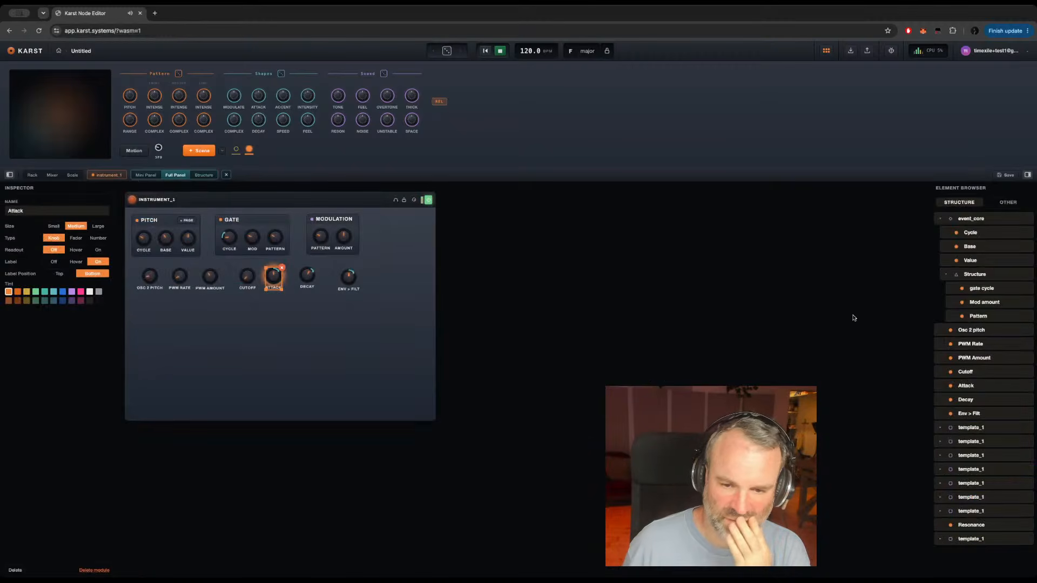
pyautogui.moveTo(982, 523); pyautogui.dragTo(382, 284)
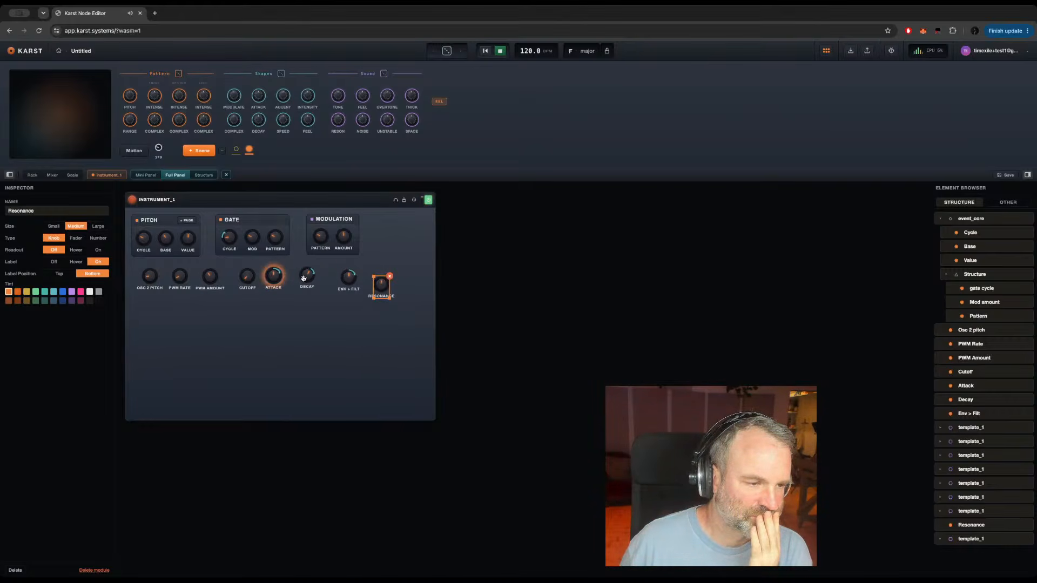
pyautogui.moveTo(312, 273); pyautogui.dragTo(298, 278)
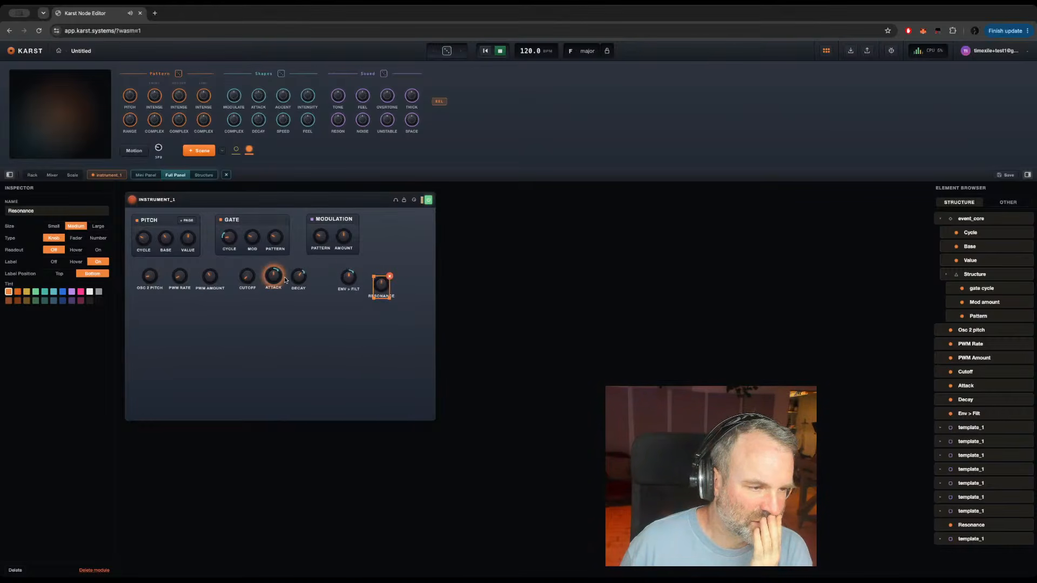
pyautogui.click(275, 277)
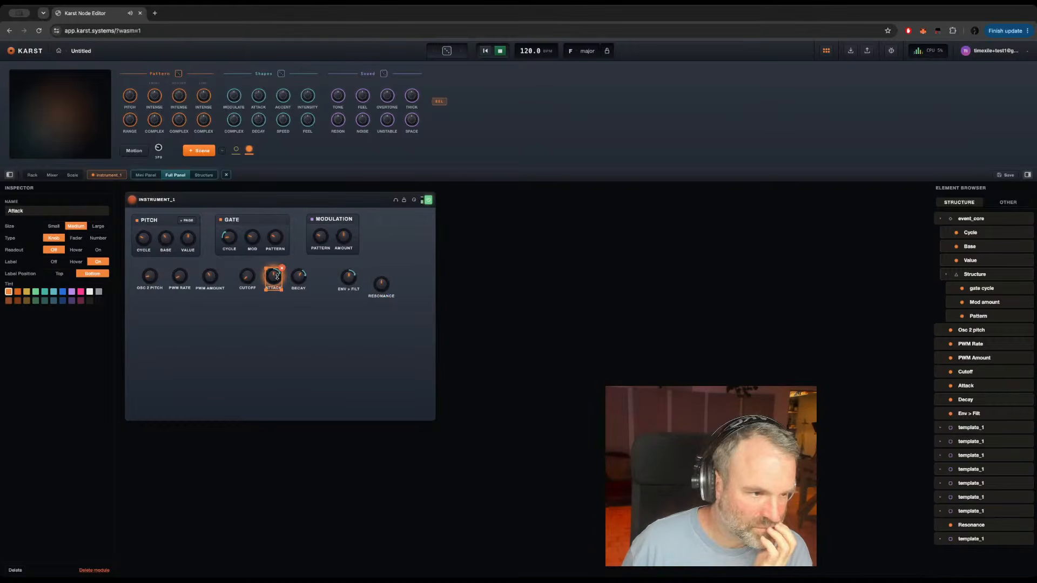
pyautogui.click(247, 278)
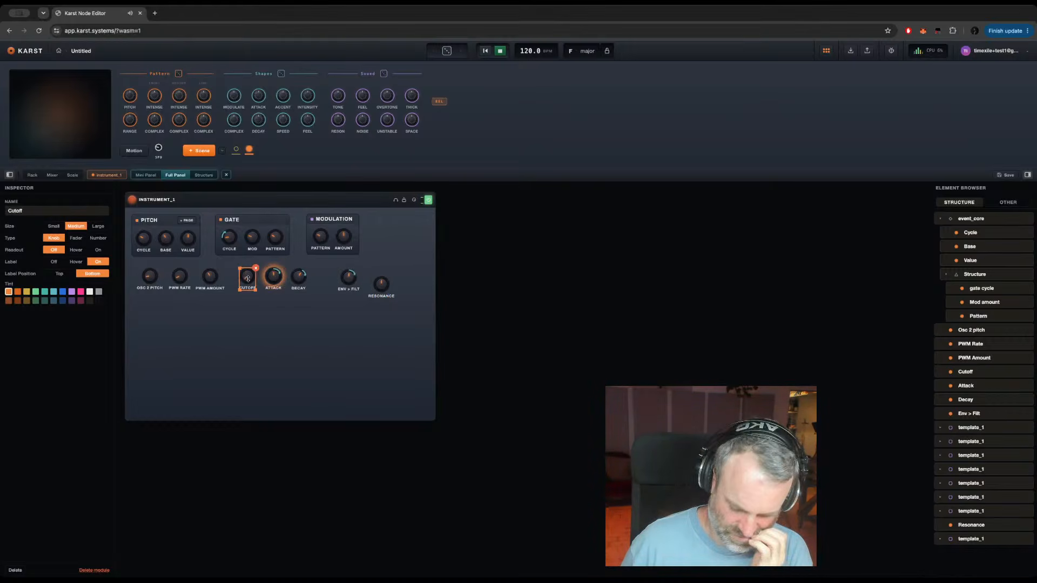
pyautogui.moveTo(349, 278); pyautogui.dragTo(324, 277)
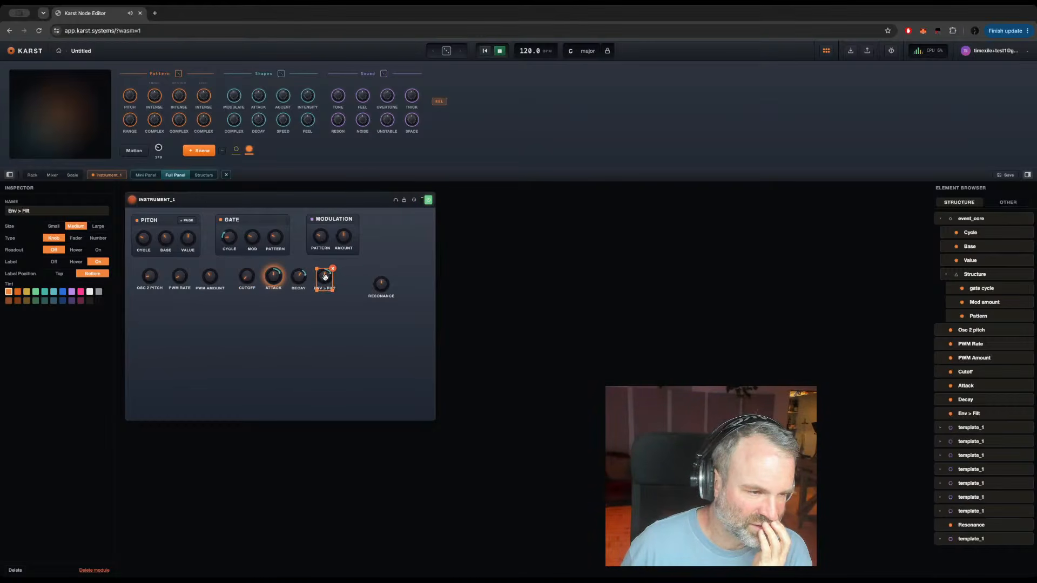
# Step: Shorten the Resonance knob's panel name to Reson and switch its label off and back on
pyautogui.click(382, 285)
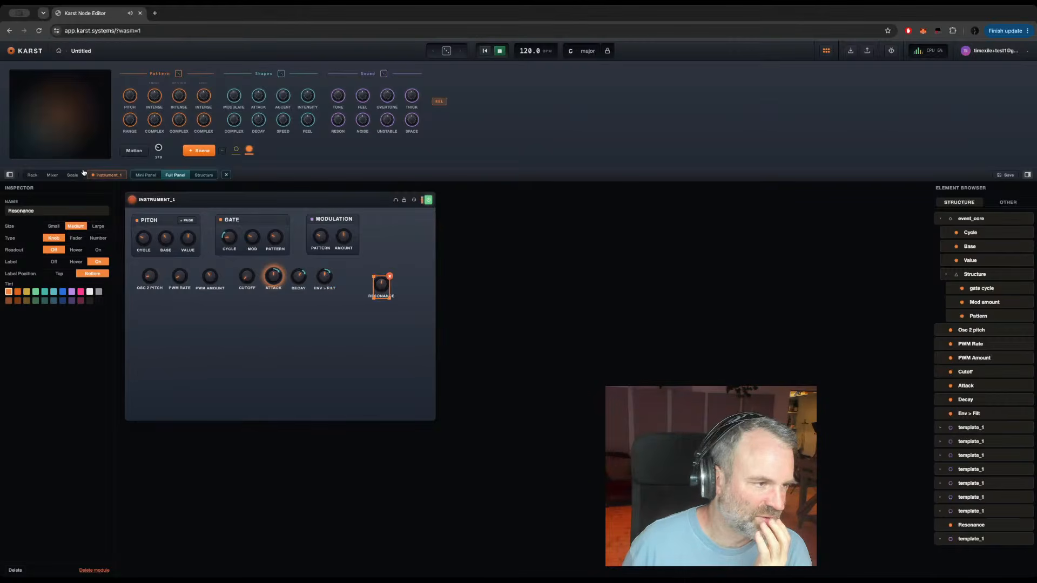
pyautogui.click(40, 210)
pyautogui.press('BackSpace')
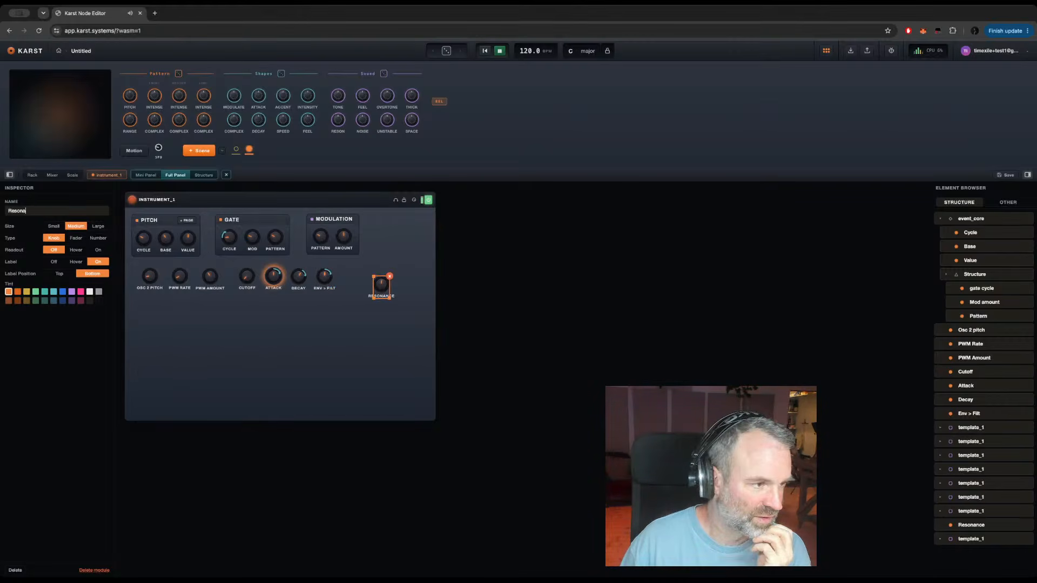
pyautogui.press('BackSpace')
pyautogui.press('BackSpace')
pyautogui.press('BackSpace')
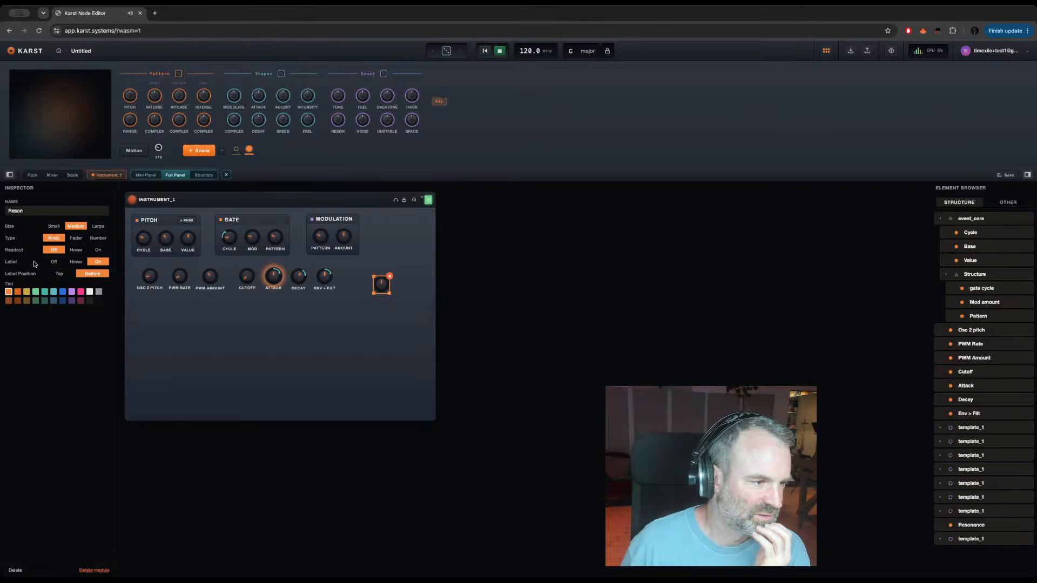
pyautogui.click(54, 263)
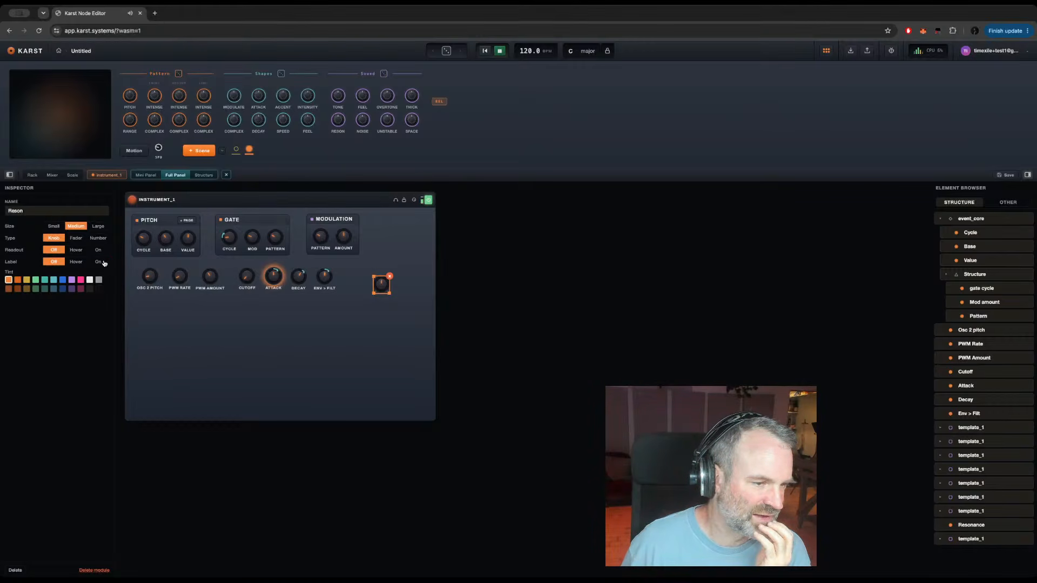
pyautogui.click(103, 262)
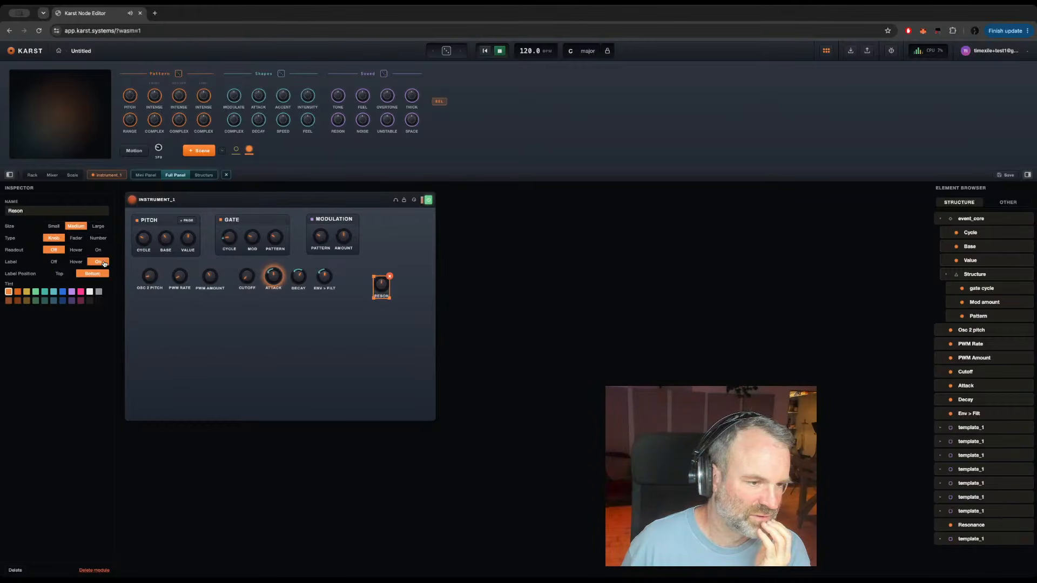
# Step: Align the Reson knob in the lower row directly beside Env > Filt
pyautogui.moveTo(384, 295); pyautogui.dragTo(352, 289)
pyautogui.click(388, 283)
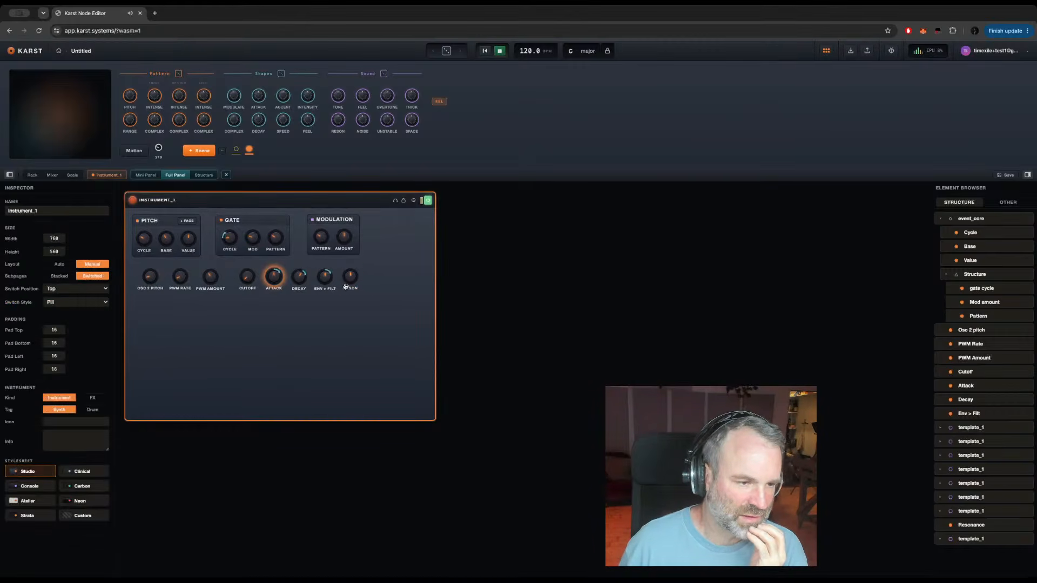
pyautogui.click(349, 287)
pyautogui.click(400, 287)
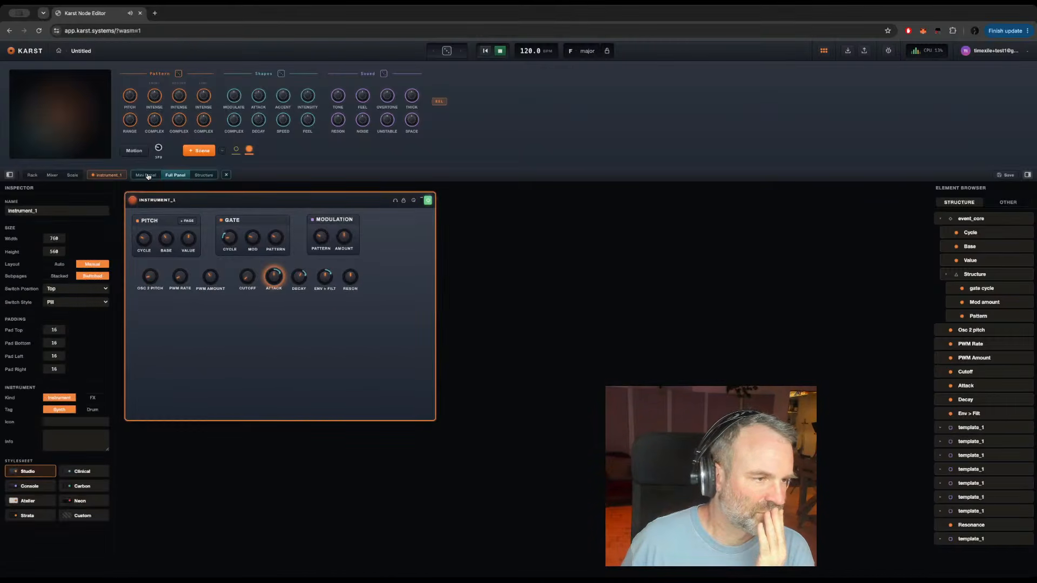
# Step: Turn down the Modulation section's Amount knob on the playable instrument panel
pyautogui.click(107, 175)
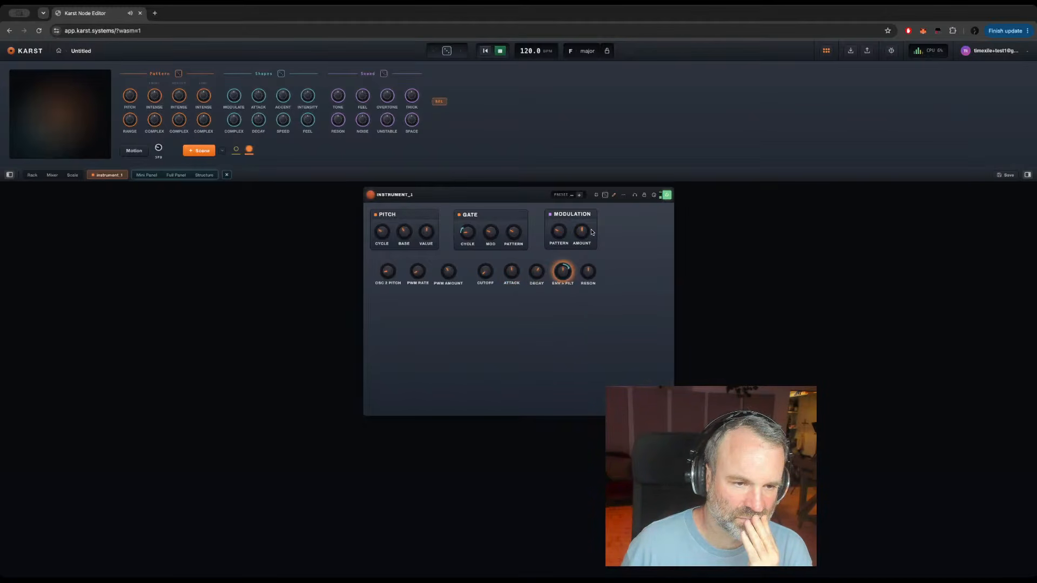
pyautogui.moveTo(577, 239); pyautogui.dragTo(569, 343)
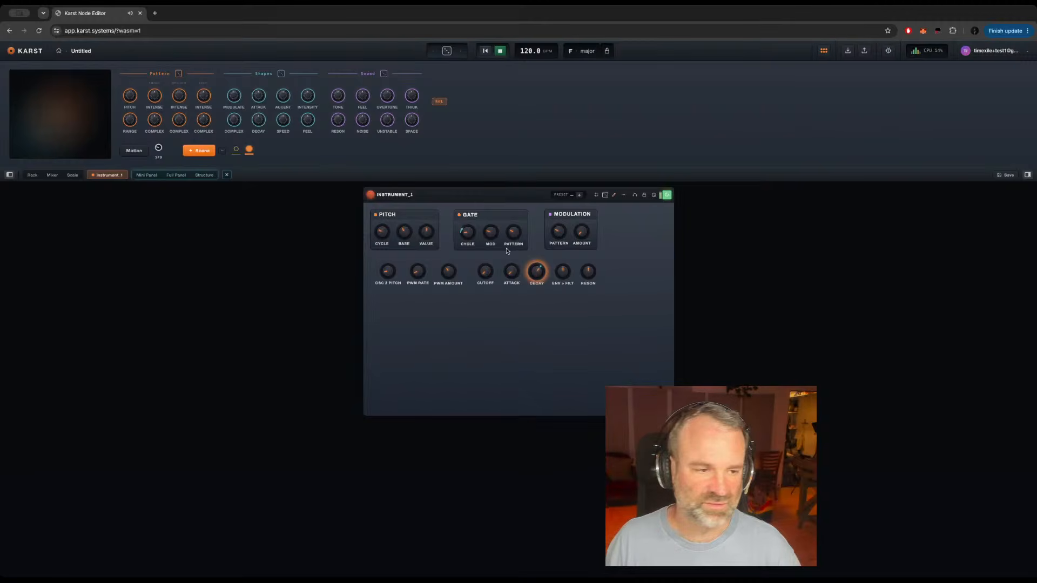
# Step: Open the event_core module's structure and set its Cycle knob to 3
pyautogui.click(204, 175)
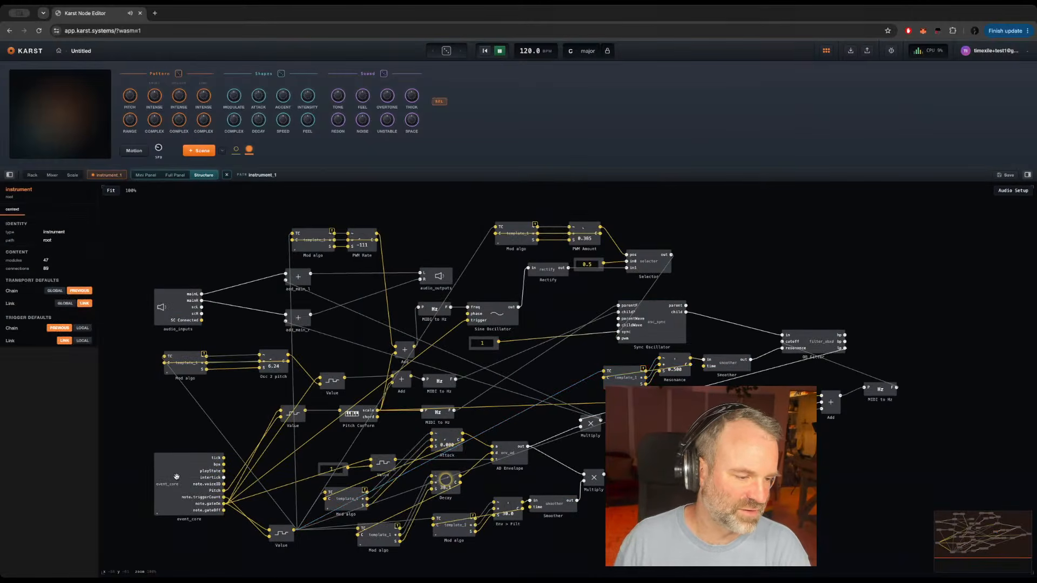
pyautogui.doubleClick(159, 482)
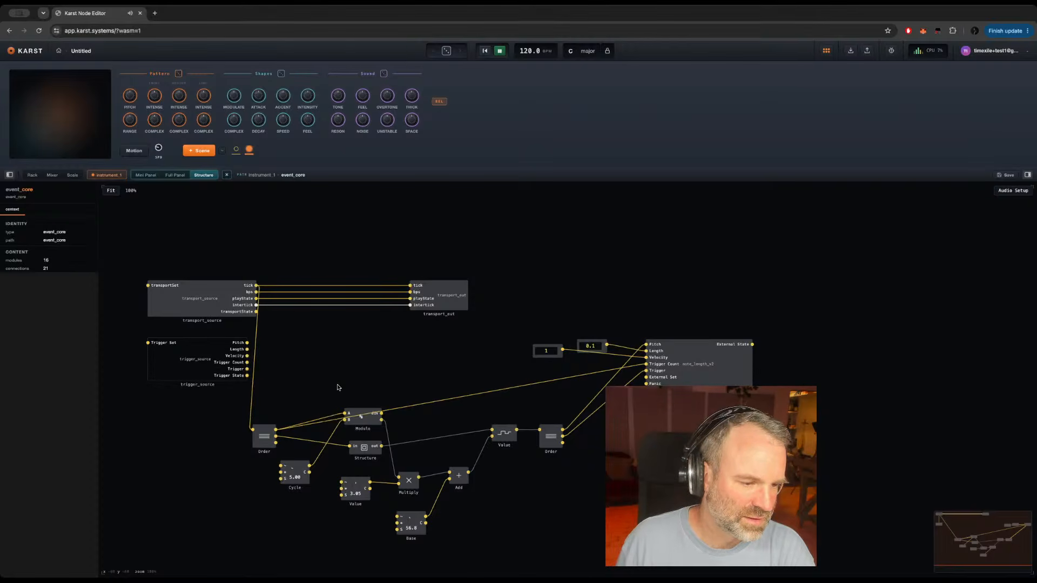
pyautogui.click(304, 483)
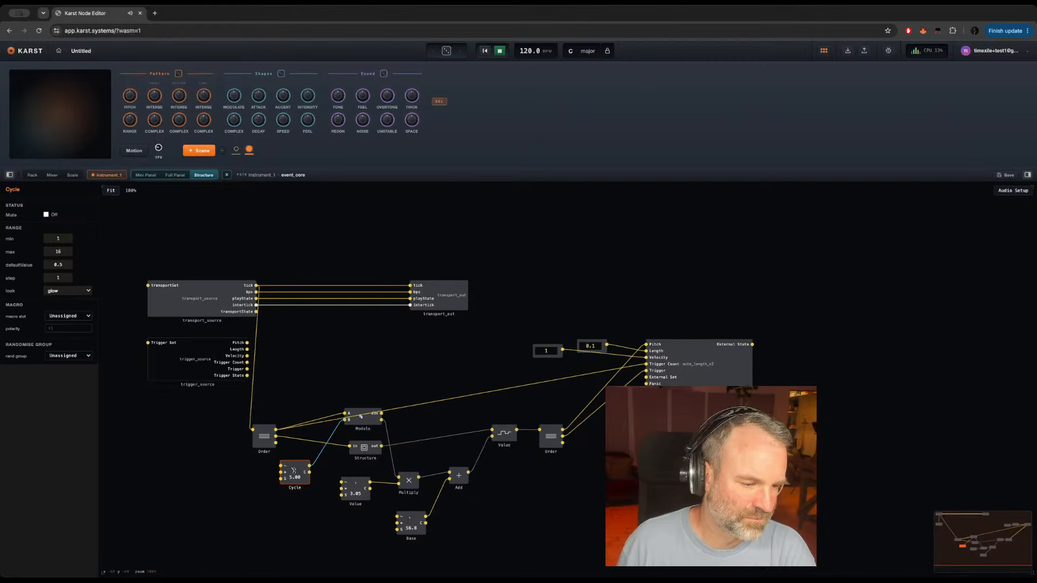
pyautogui.moveTo(293, 471); pyautogui.dragTo(291, 487)
pyautogui.moveTo(291, 488); pyautogui.dragTo(289, 483)
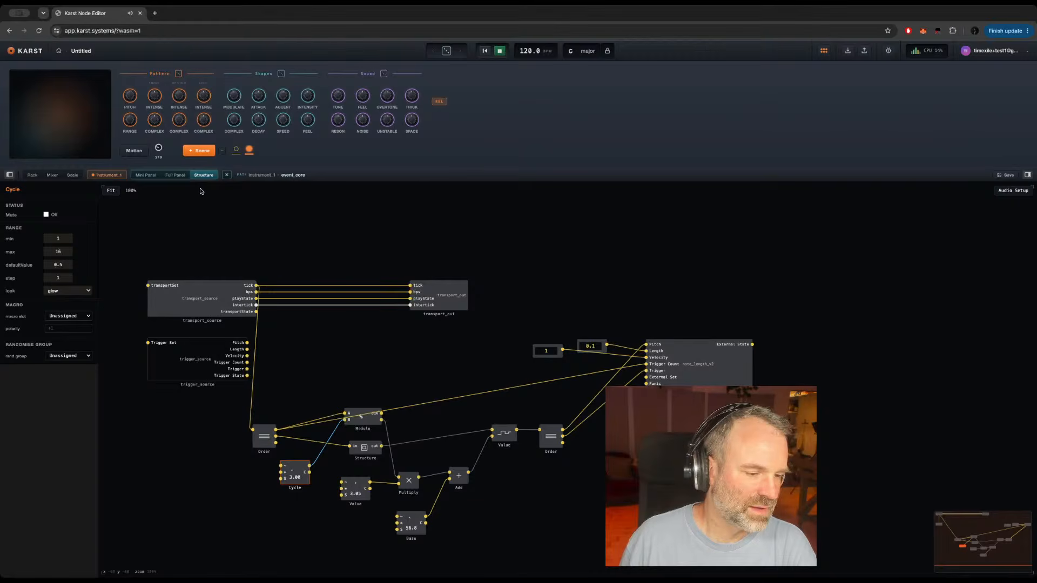
# Step: Assign the Cycle knob to the Range macro slot and the Pattern randomise group
pyautogui.click(78, 317)
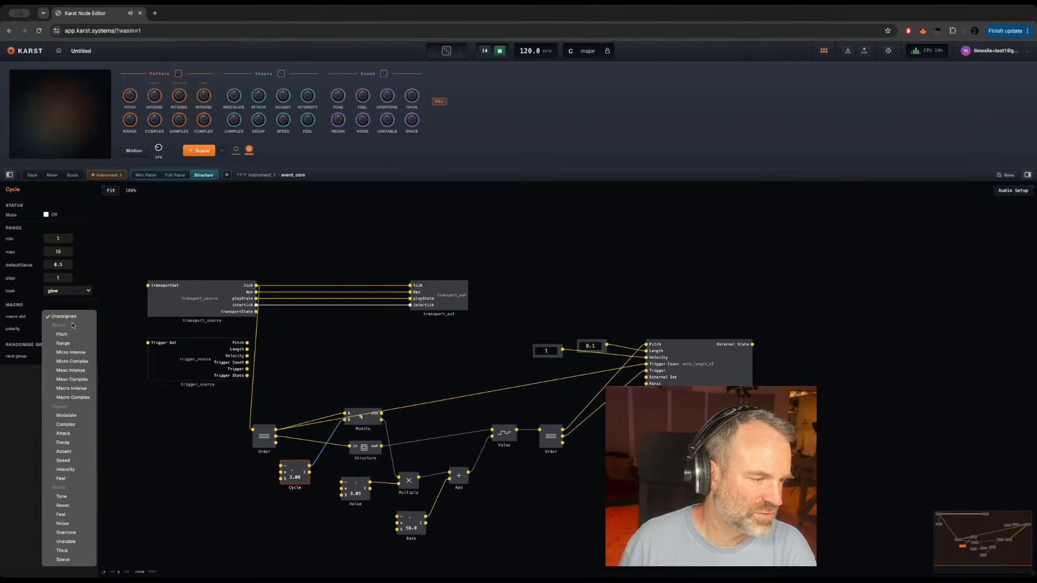
pyautogui.click(69, 345)
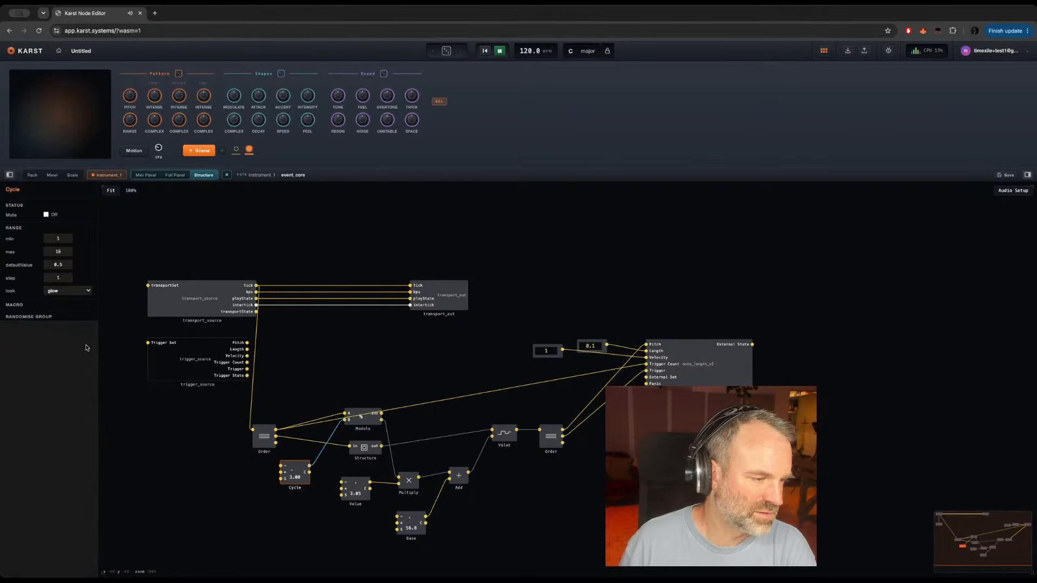
pyautogui.click(67, 357)
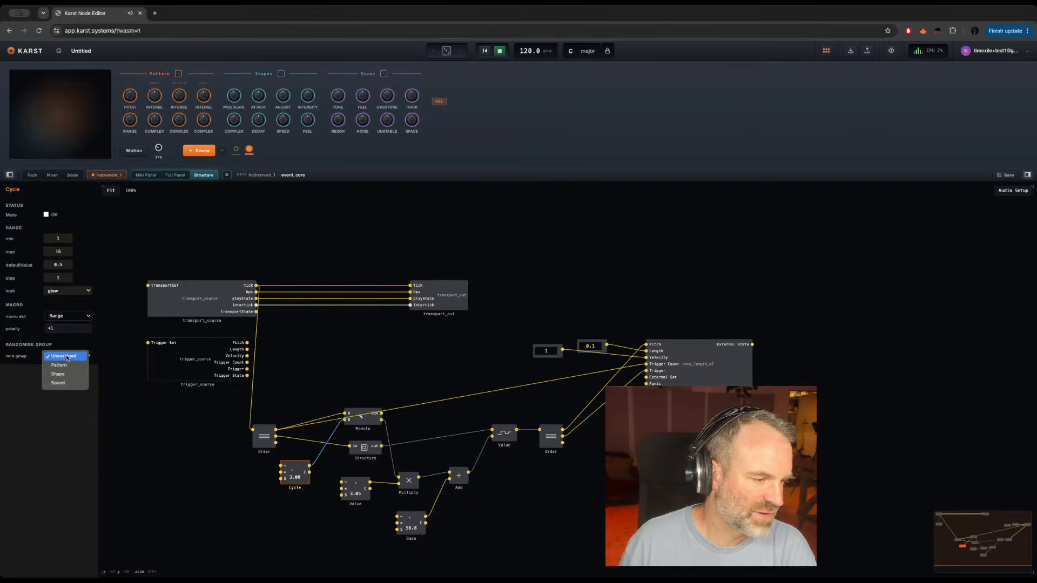
pyautogui.click(64, 369)
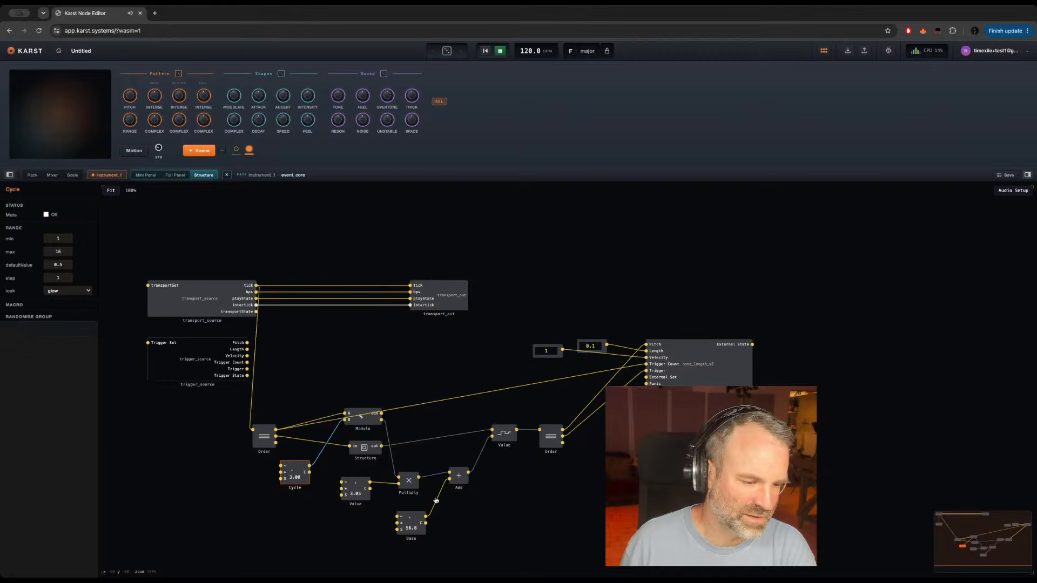
# Step: Rename the Value knob that feeds the Multiply module as Range
pyautogui.click(355, 503)
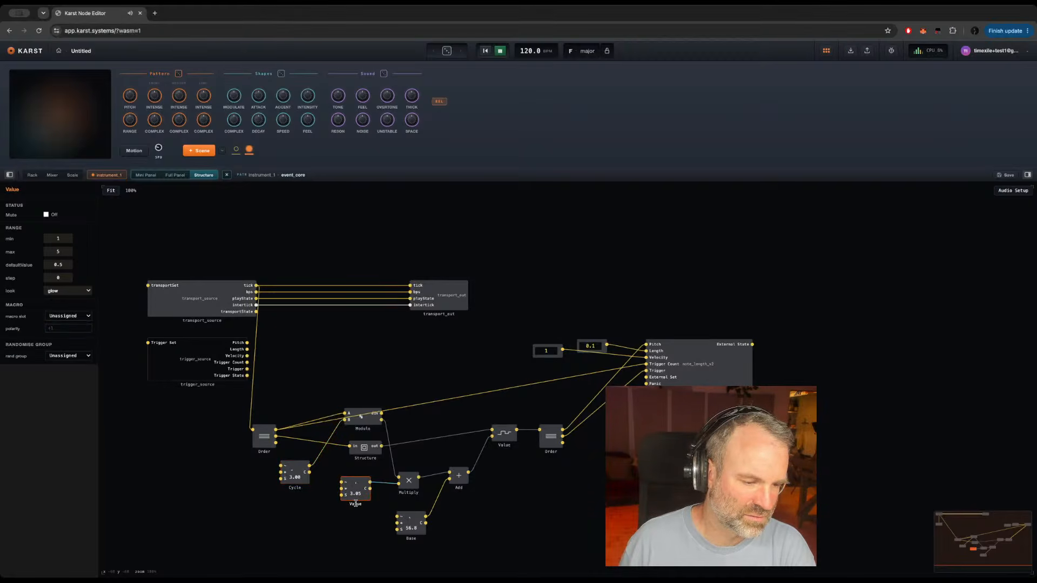
pyautogui.doubleClick(355, 504)
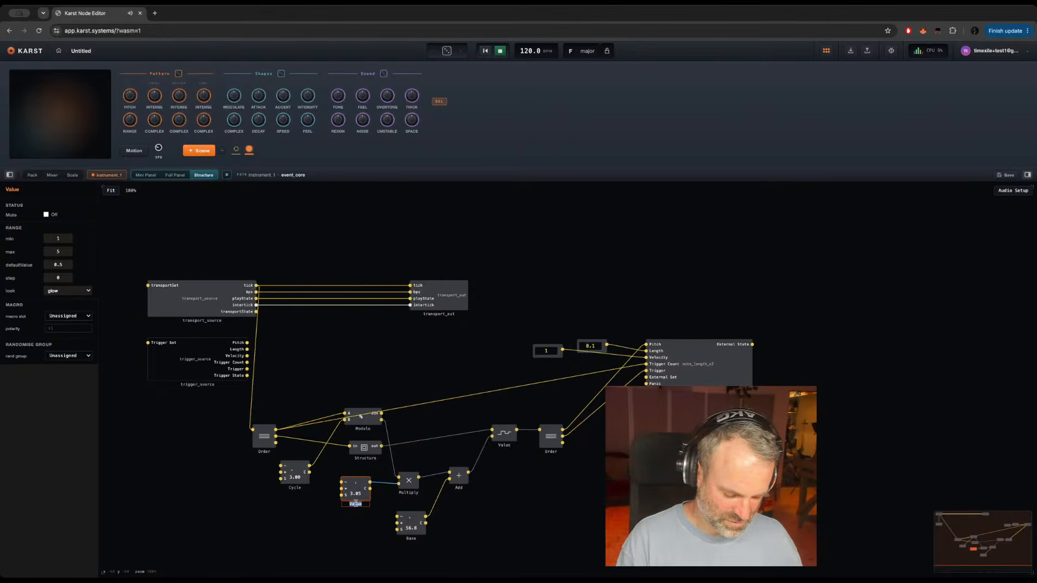
pyautogui.write('Range')
pyautogui.press('Return')
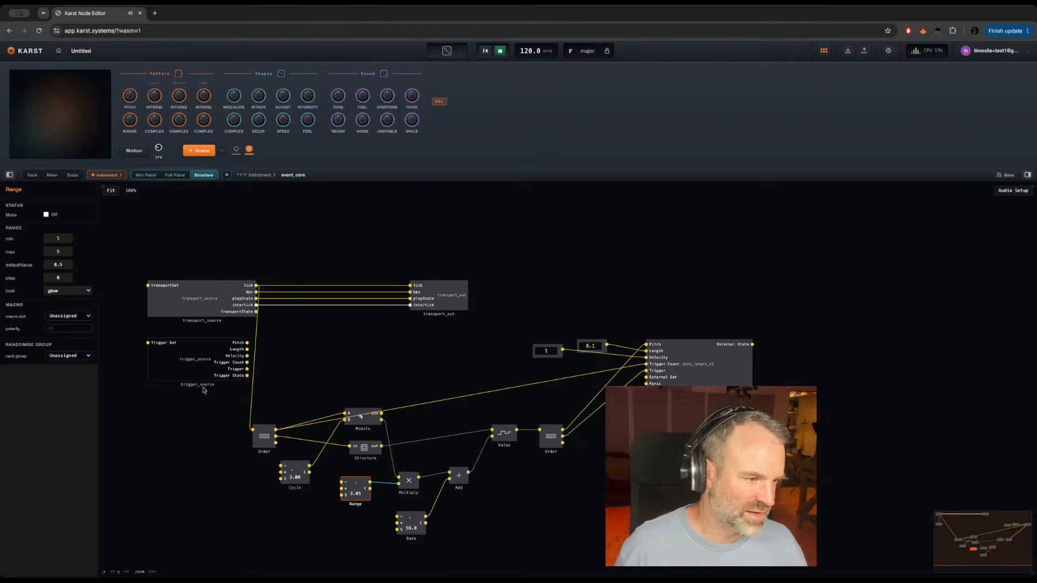
# Step: Assign the Range knob to the Range macro slot and the Pattern randomise group
pyautogui.click(51, 317)
pyautogui.click(62, 343)
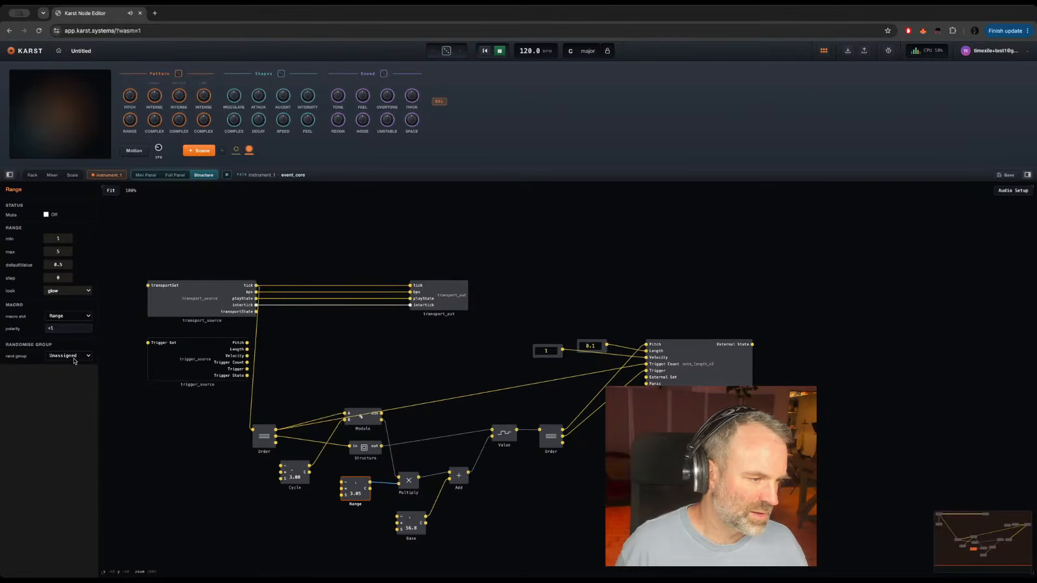
pyautogui.click(68, 357)
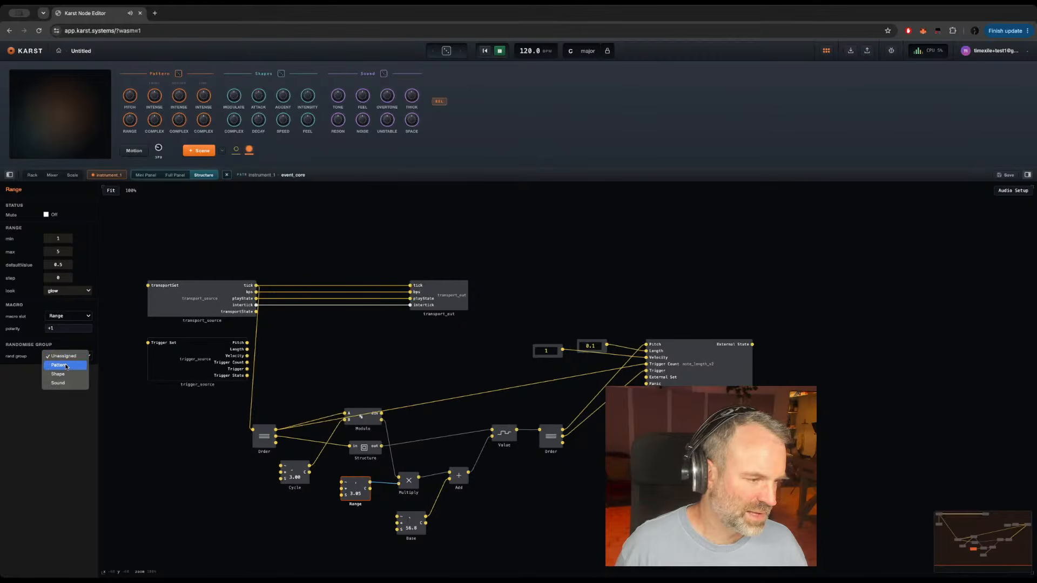
pyautogui.click(66, 367)
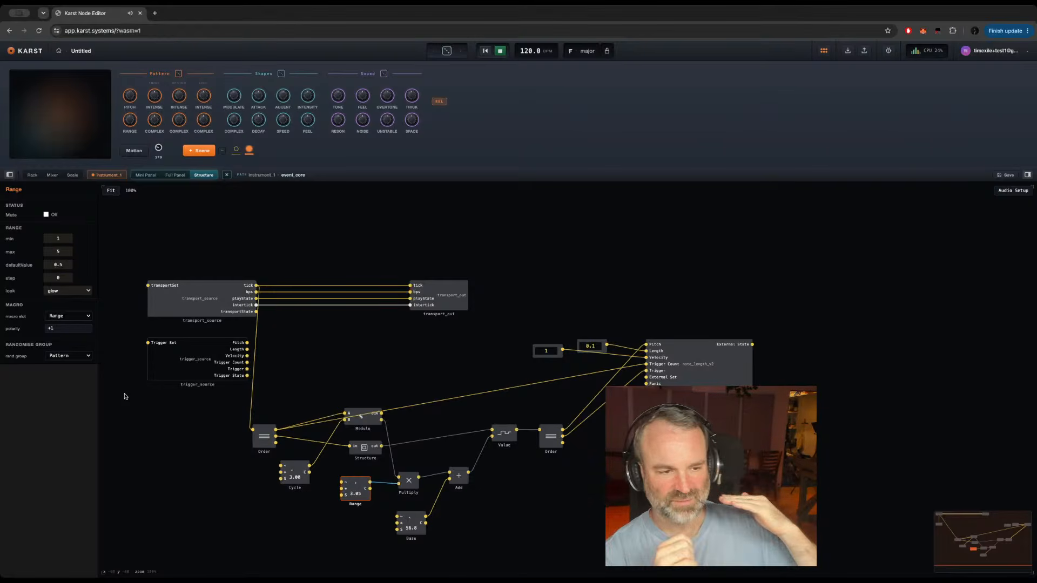
# Step: Return to the rack and add the built-in GEN: KICK MACHINE instrument on track 2
pyautogui.doubleClick(354, 365)
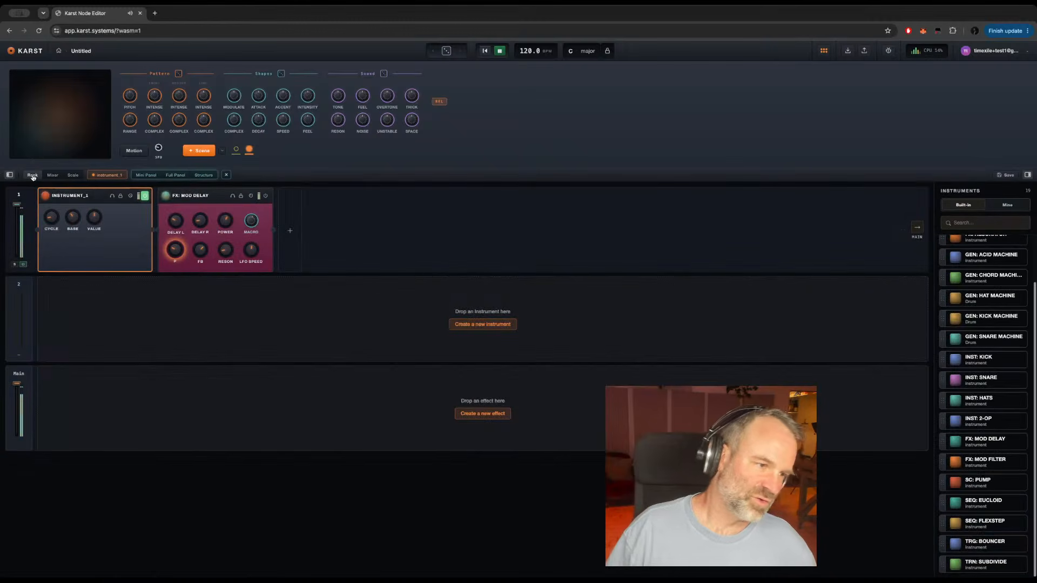
pyautogui.click(33, 175)
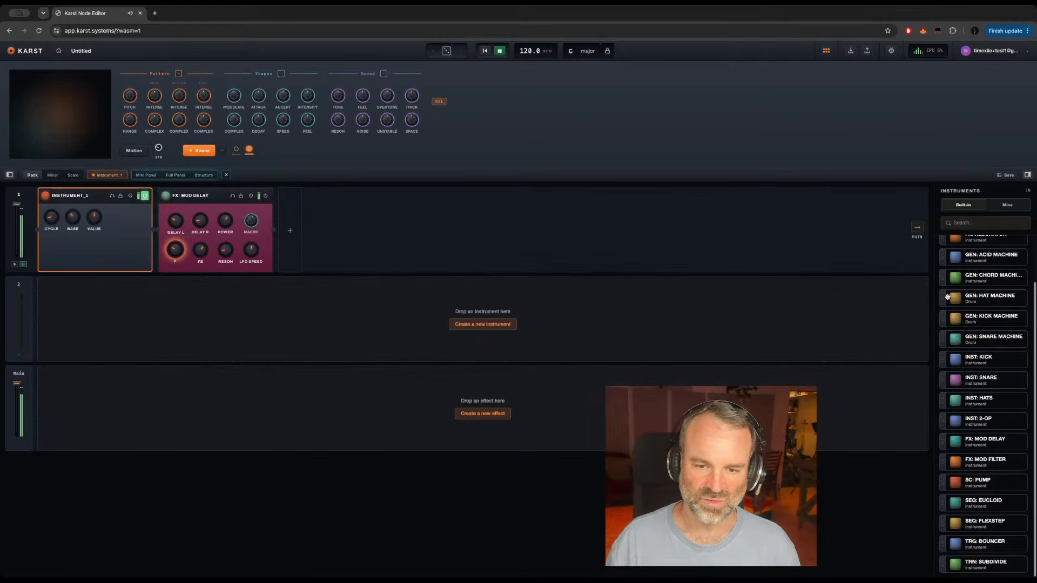
pyautogui.moveTo(1000, 320); pyautogui.dragTo(463, 297)
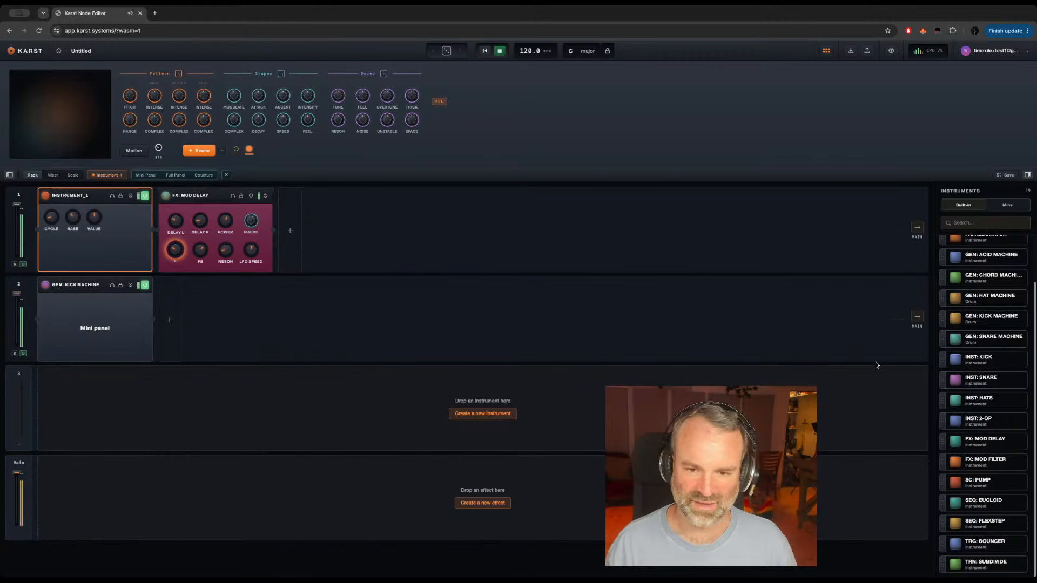
# Step: Add the FX: ED MULTIBAND effect to the Main track and lower track 1's volume fader to about halfway
pyautogui.scroll(3, 990, 325)
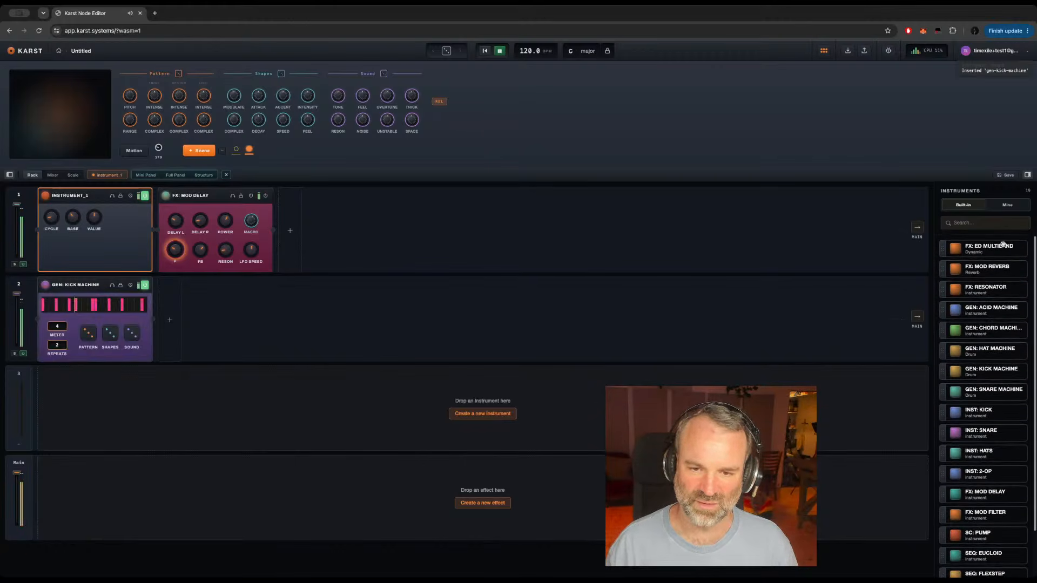
pyautogui.moveTo(988, 249); pyautogui.dragTo(269, 482)
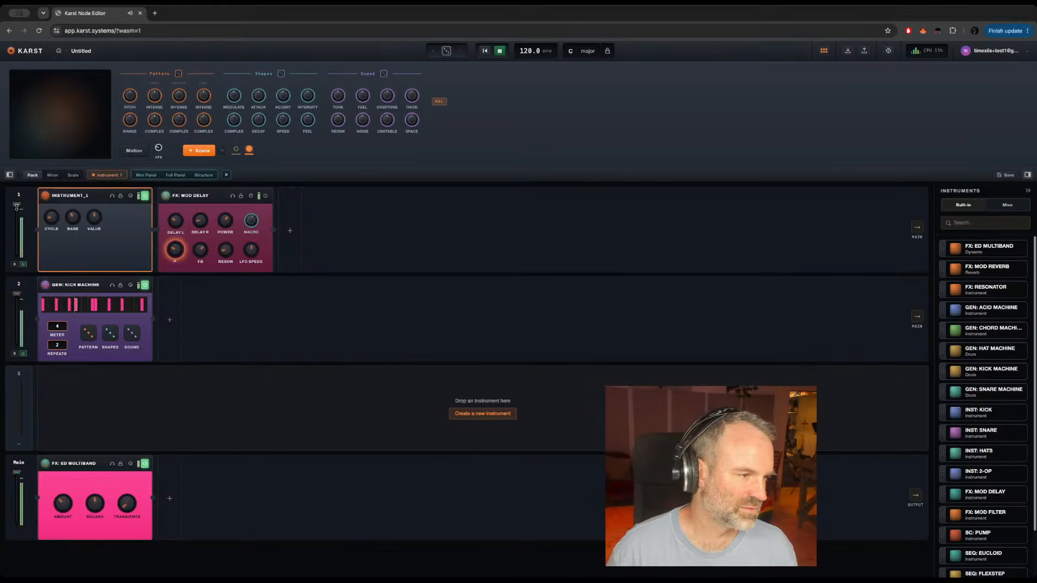
pyautogui.moveTo(18, 205); pyautogui.dragTo(16, 232)
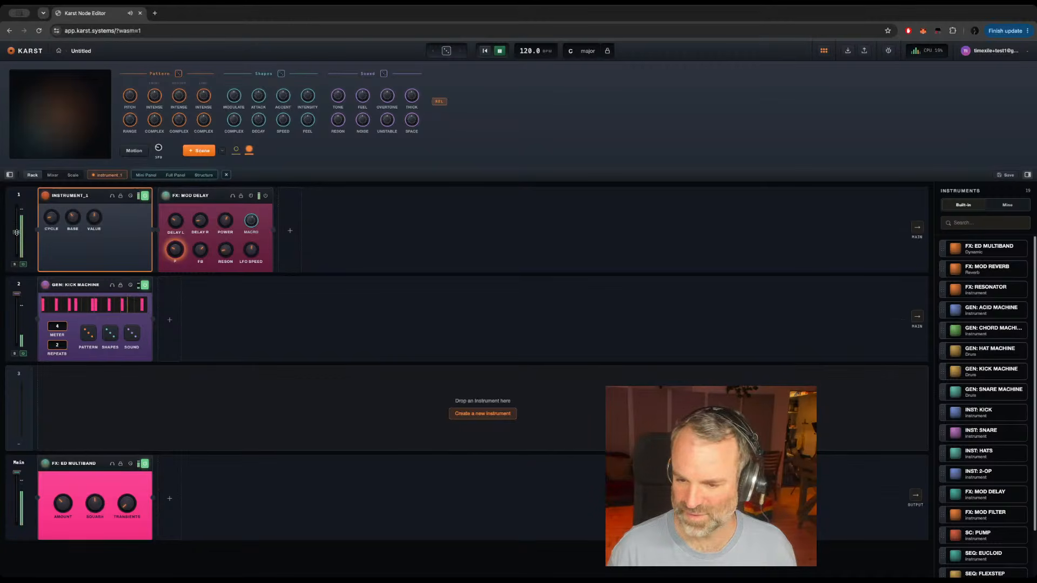
pyautogui.moveTo(17, 232); pyautogui.dragTo(17, 228)
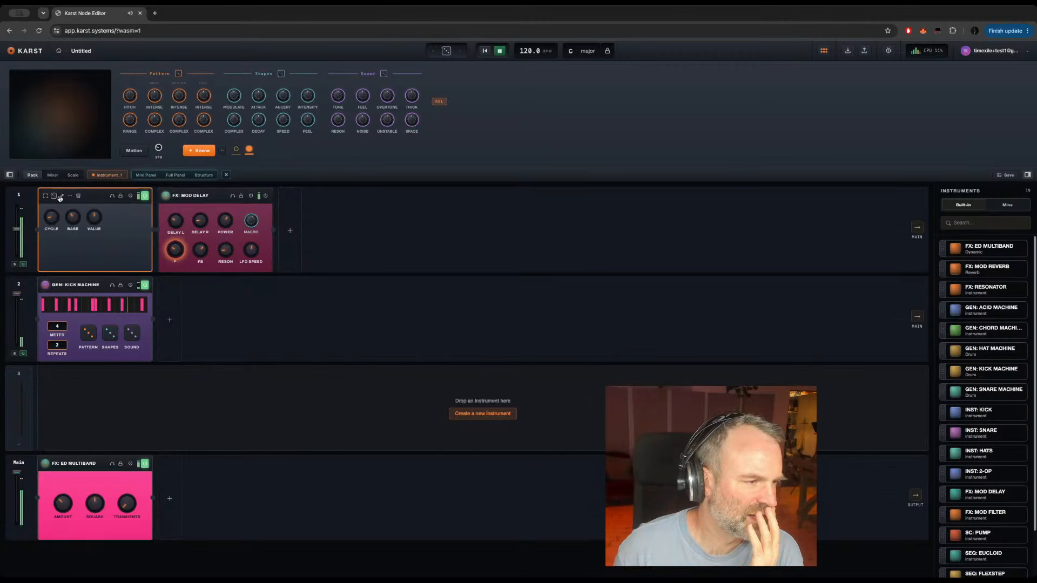
pyautogui.click(62, 195)
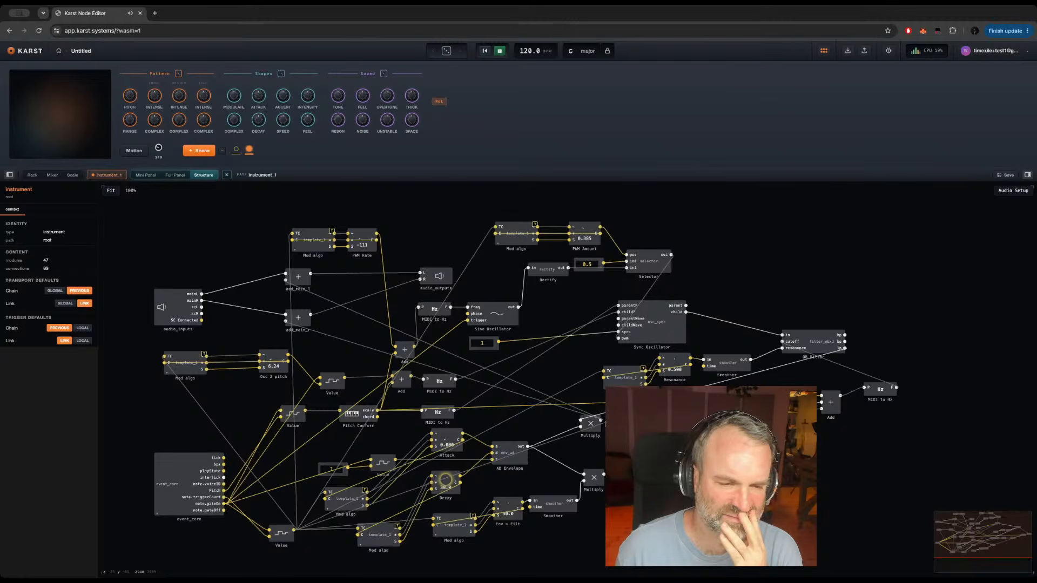
pyautogui.click(172, 176)
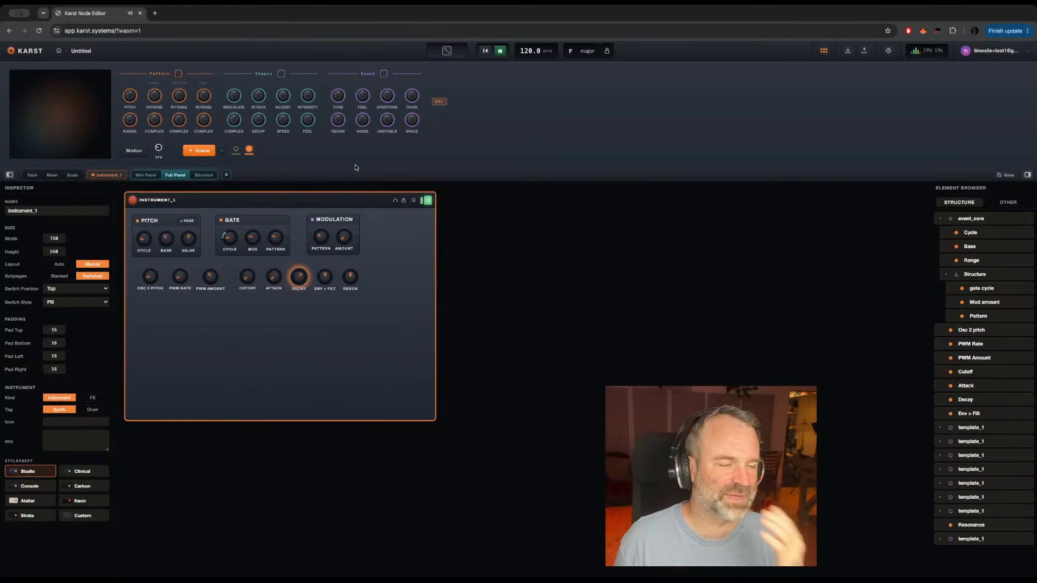
pyautogui.click(203, 175)
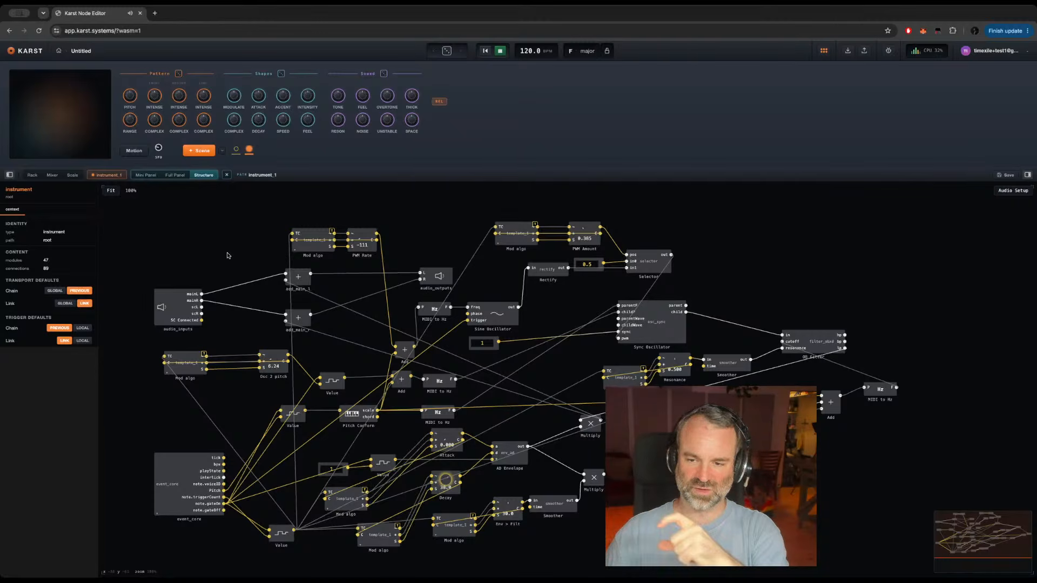
pyautogui.click(33, 175)
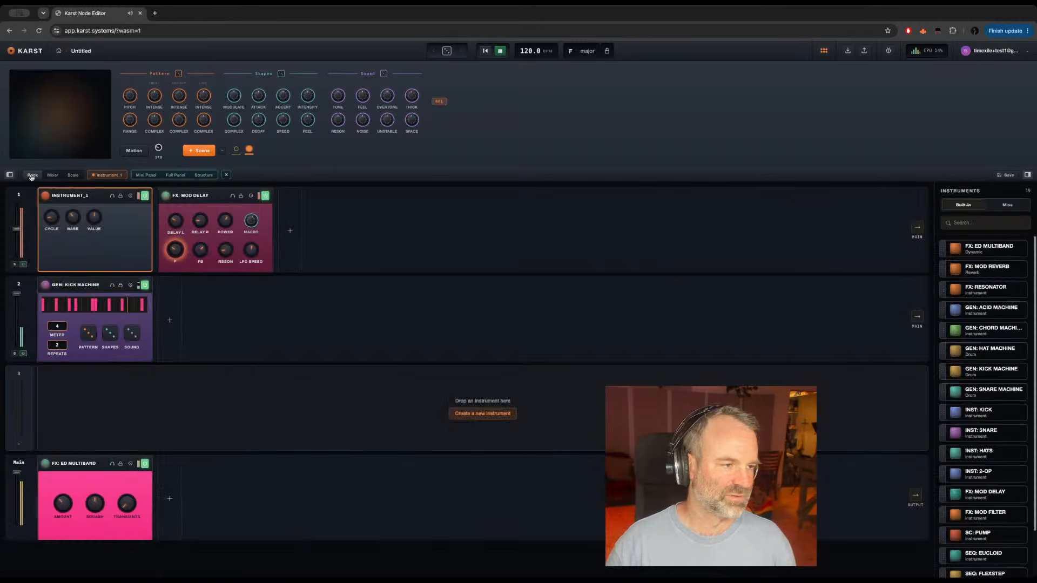
pyautogui.scroll(-2, 982, 495)
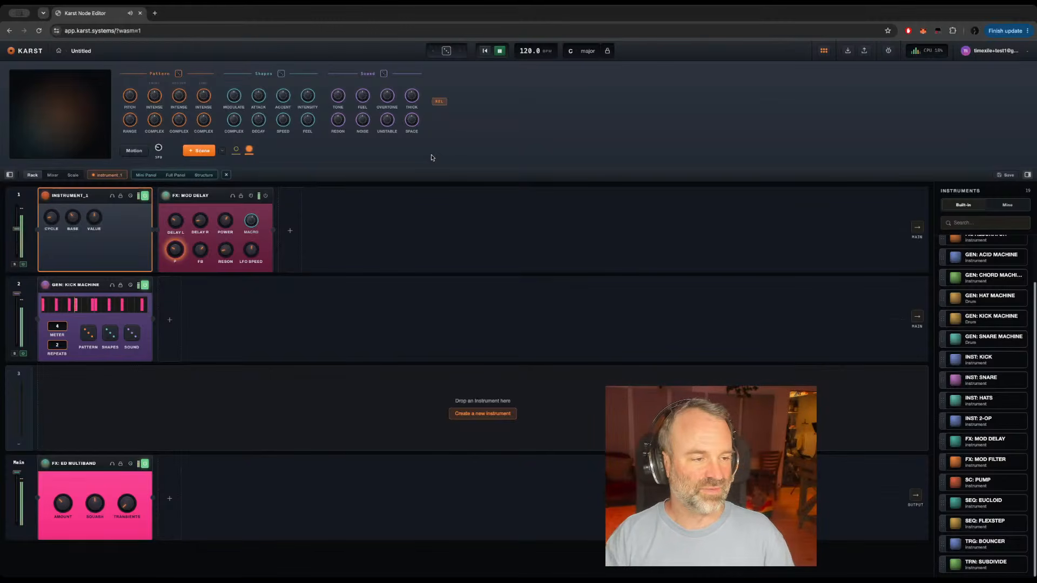
pyautogui.click(203, 175)
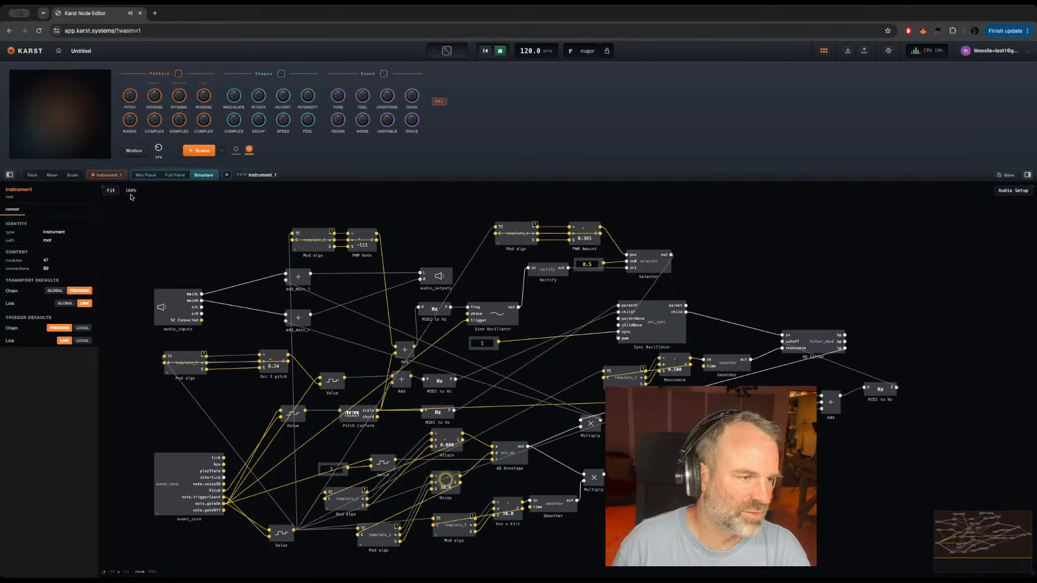
pyautogui.click(33, 175)
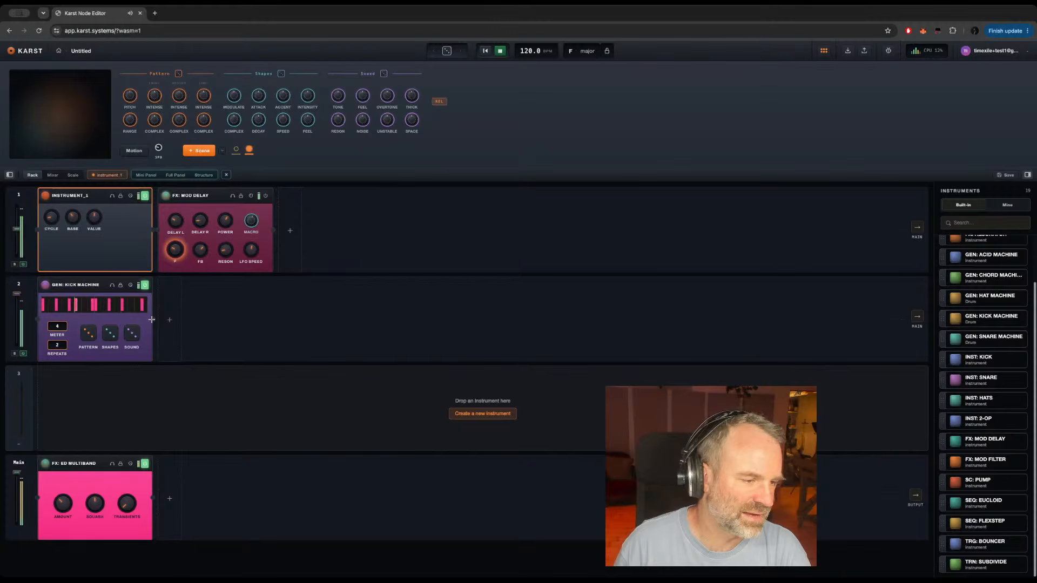
# Step: Wire the GEN: KICK MACHINE output into INSTRUMENT_1's sidechain input and open INSTRUMENT_1's structure
pyautogui.moveTo(153, 319); pyautogui.dragTo(42, 232)
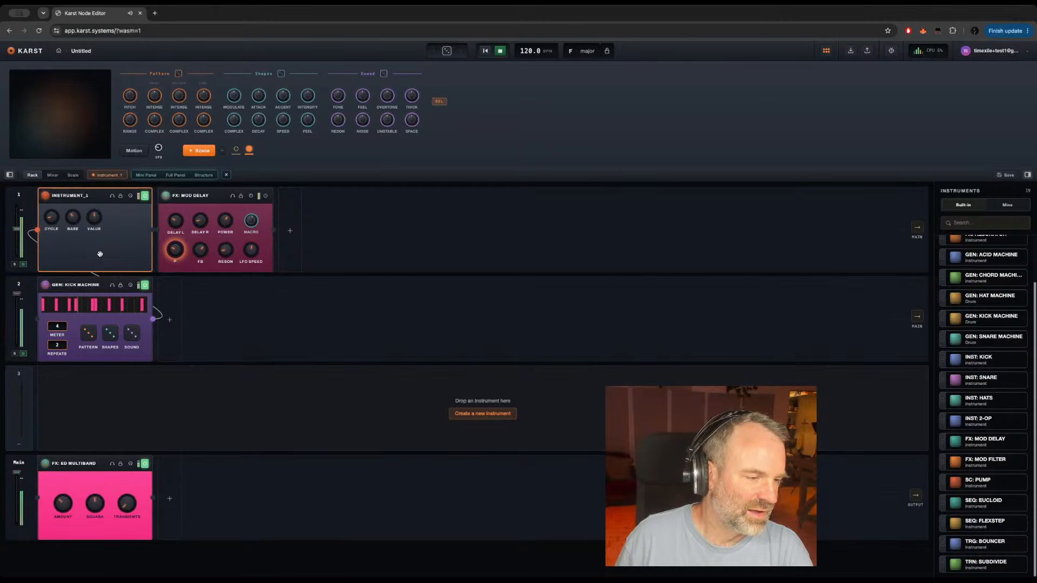
pyautogui.moveTo(62, 197)
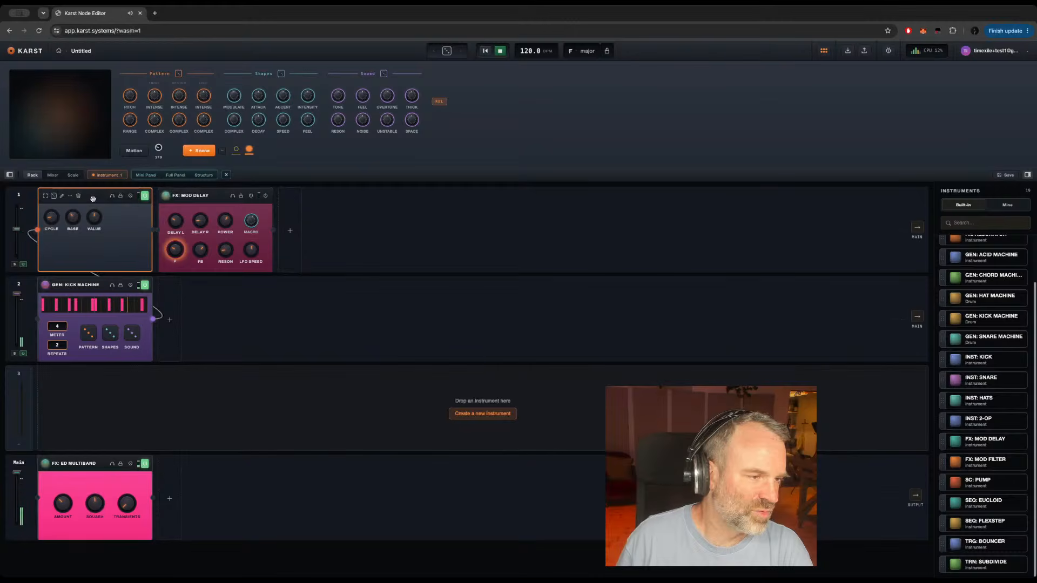
pyautogui.click(62, 196)
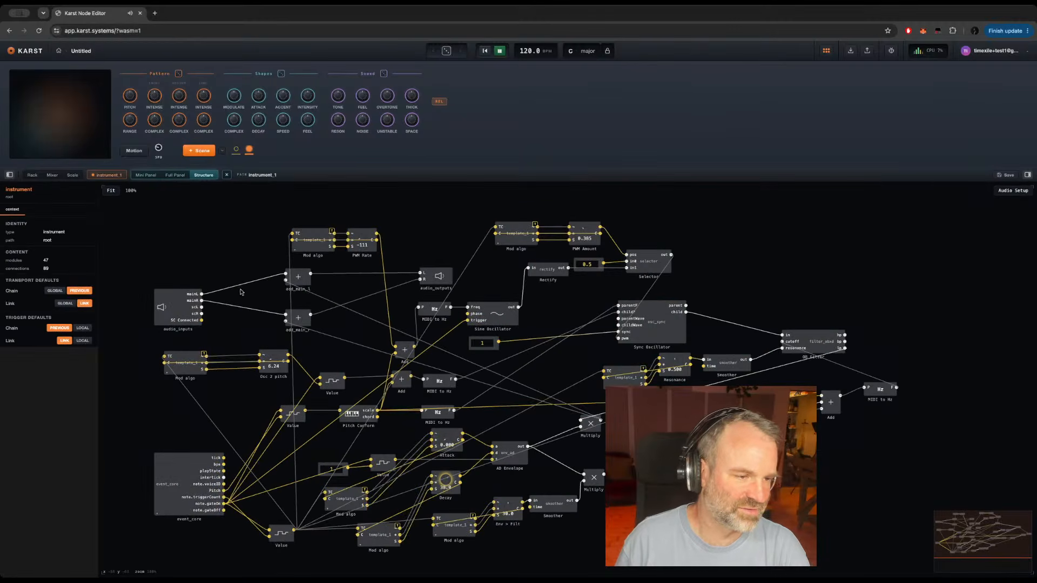
# Step: Add a Multiply module near the audio inputs and feed it from the left add_main output and the scL input
pyautogui.doubleClick(239, 324)
pyautogui.write('mul')
pyautogui.press('Return')
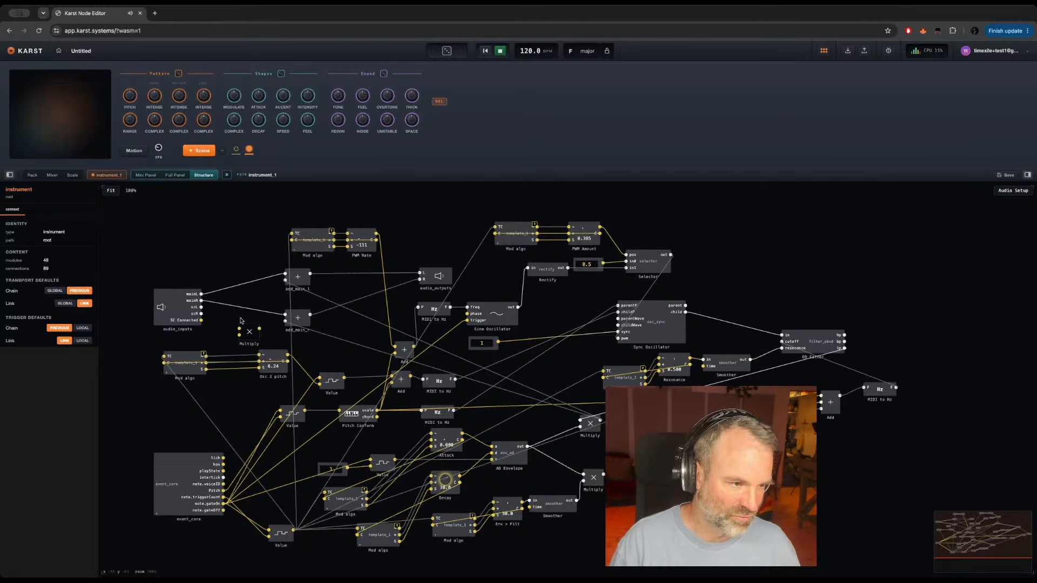
pyautogui.moveTo(200, 294); pyautogui.dragTo(349, 288)
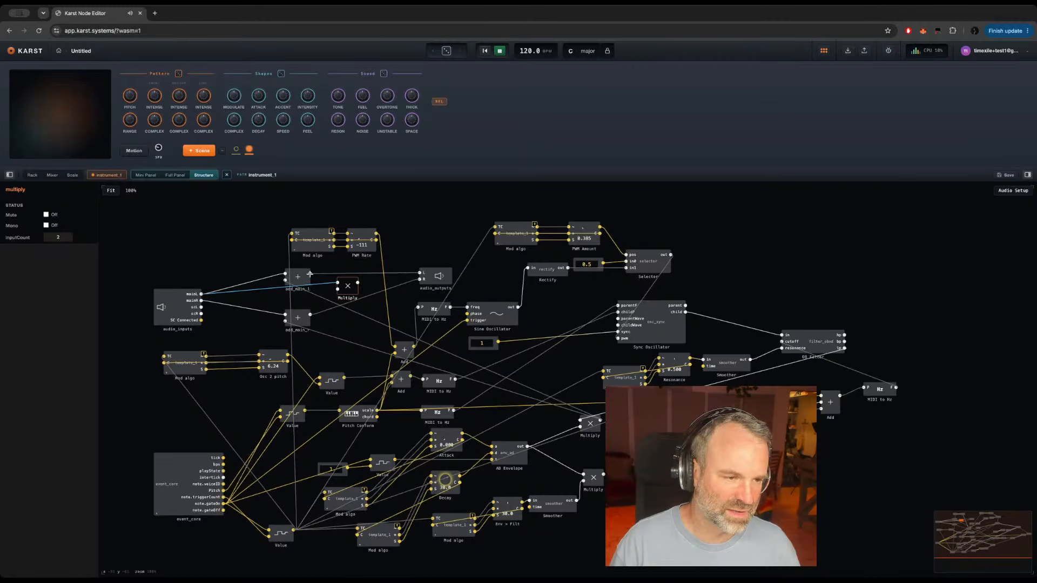
pyautogui.moveTo(310, 274); pyautogui.dragTo(338, 282)
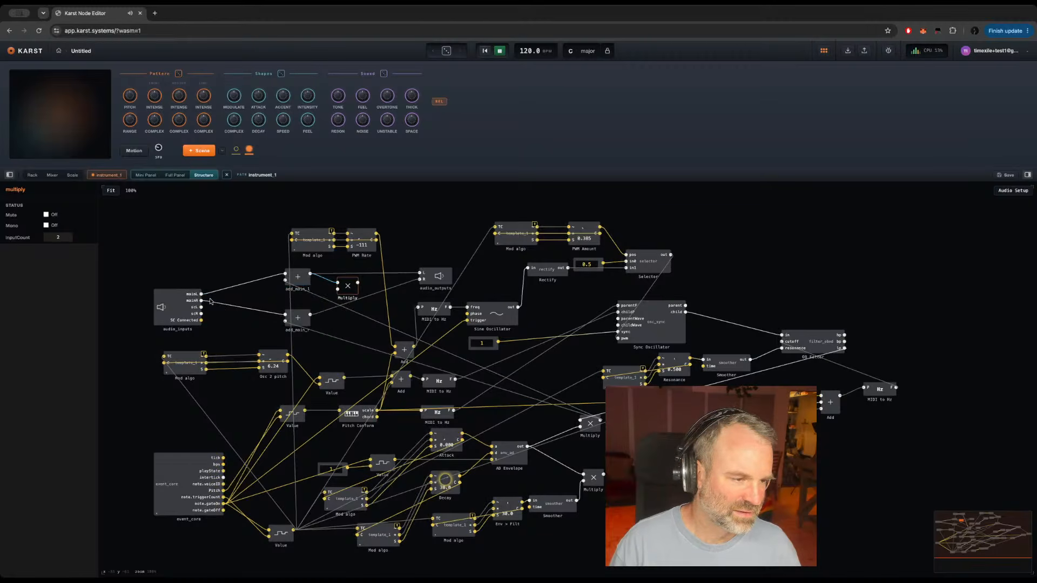
pyautogui.moveTo(201, 308); pyautogui.dragTo(338, 289)
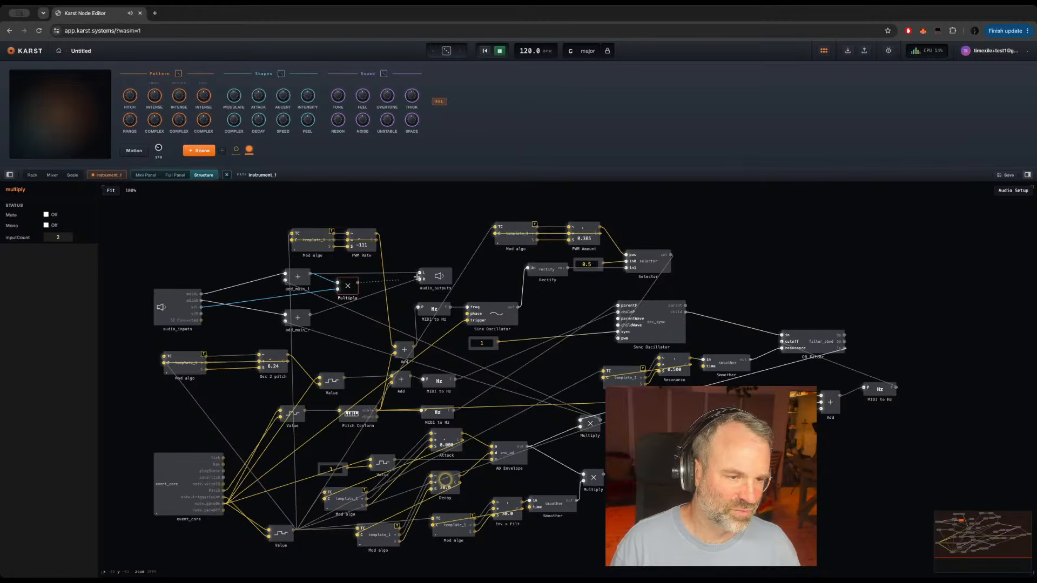
# Step: Route the Multiply to the left audio output and duplicate it for the right channel, combining the right add_main with scR
pyautogui.moveTo(420, 273); pyautogui.dragTo(349, 277)
pyautogui.hotkey('ctrl', 'c')
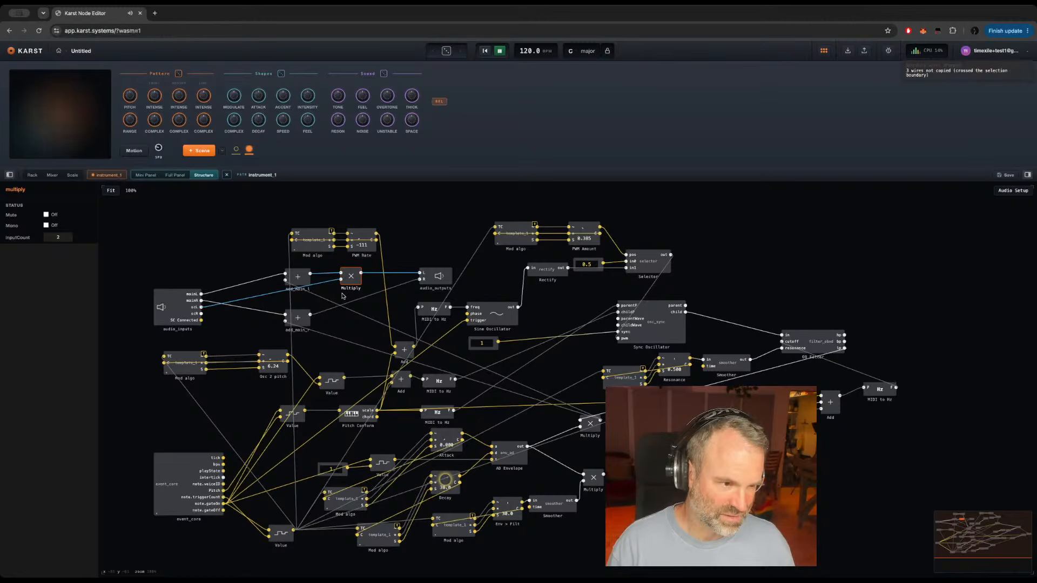
pyautogui.hotkey('ctrl', 'v')
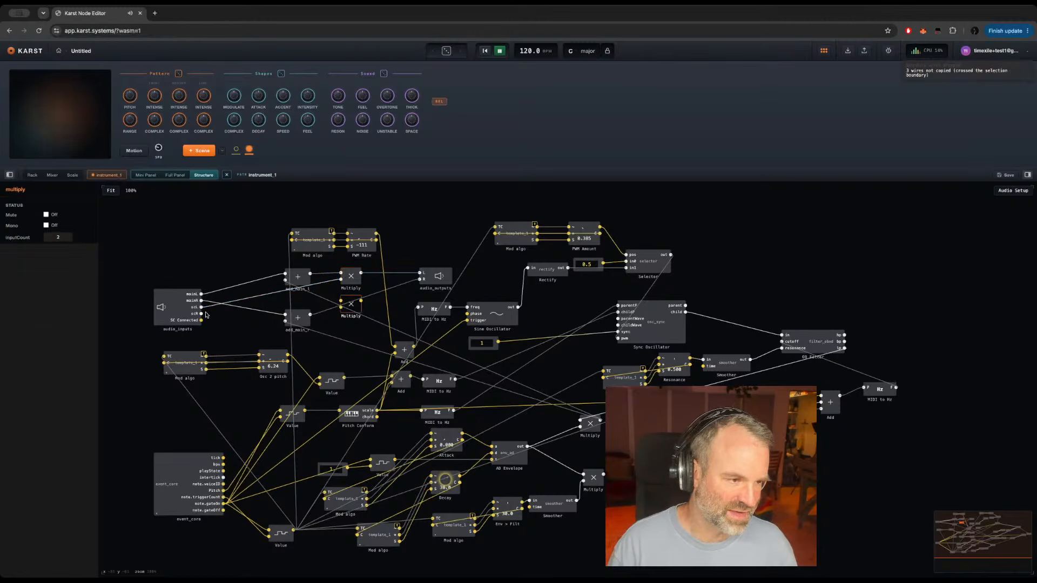
pyautogui.moveTo(201, 313); pyautogui.dragTo(341, 300)
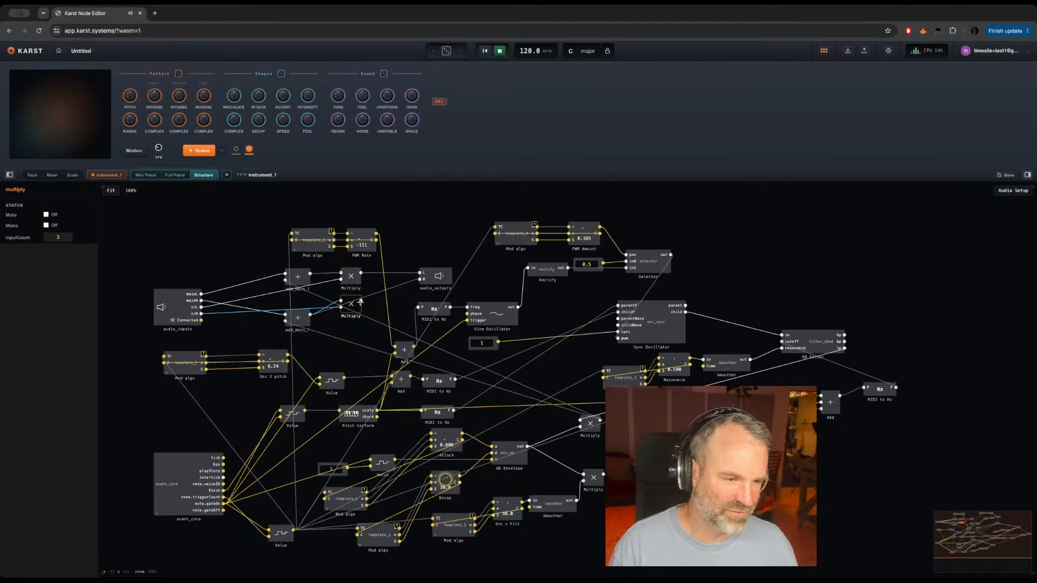
pyautogui.moveTo(360, 302); pyautogui.dragTo(420, 279)
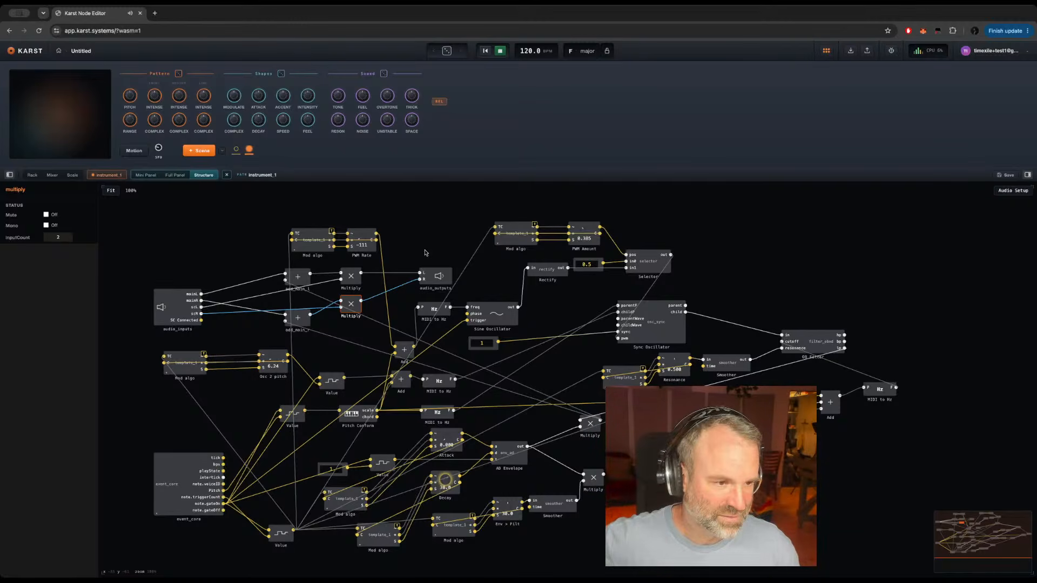
# Step: Undo the duplicated Multiply, its wiring and the first Multiply's output connection, and select the remaining Multiply
pyautogui.press('super+z')
pyautogui.press('super+z')
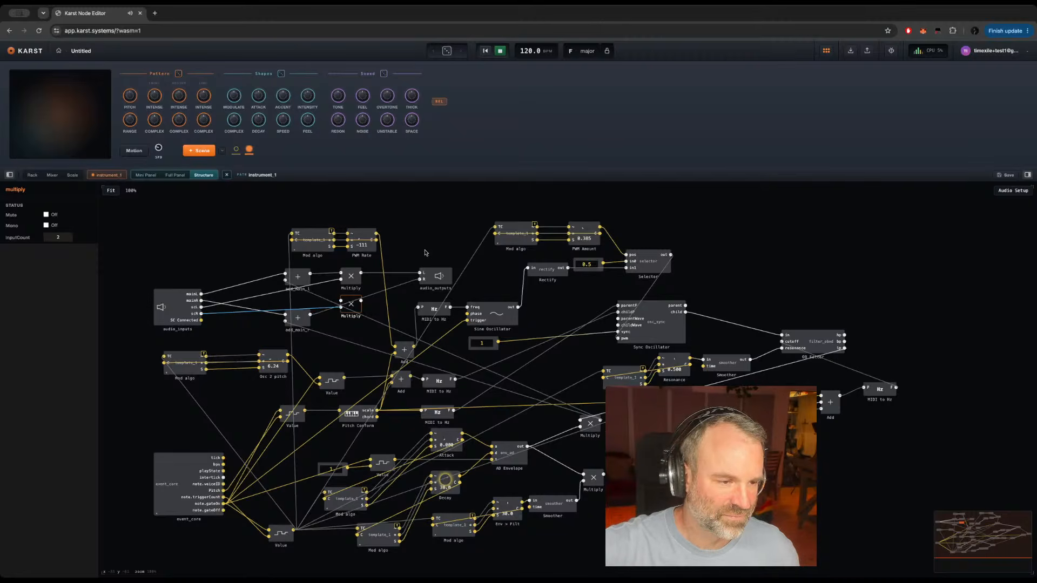
pyautogui.press('super+z')
pyautogui.press('super+z')
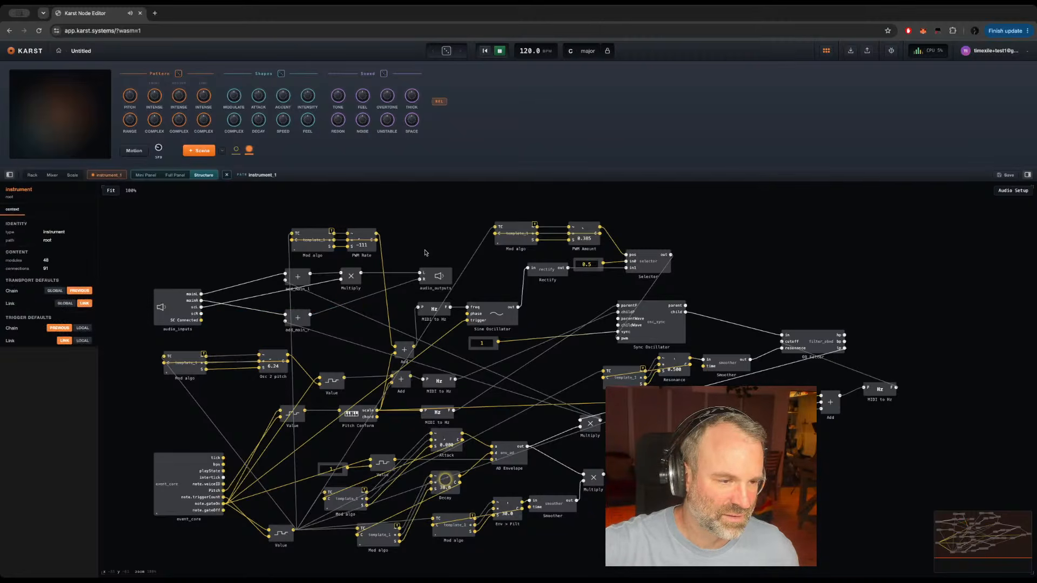
pyautogui.press('super+z')
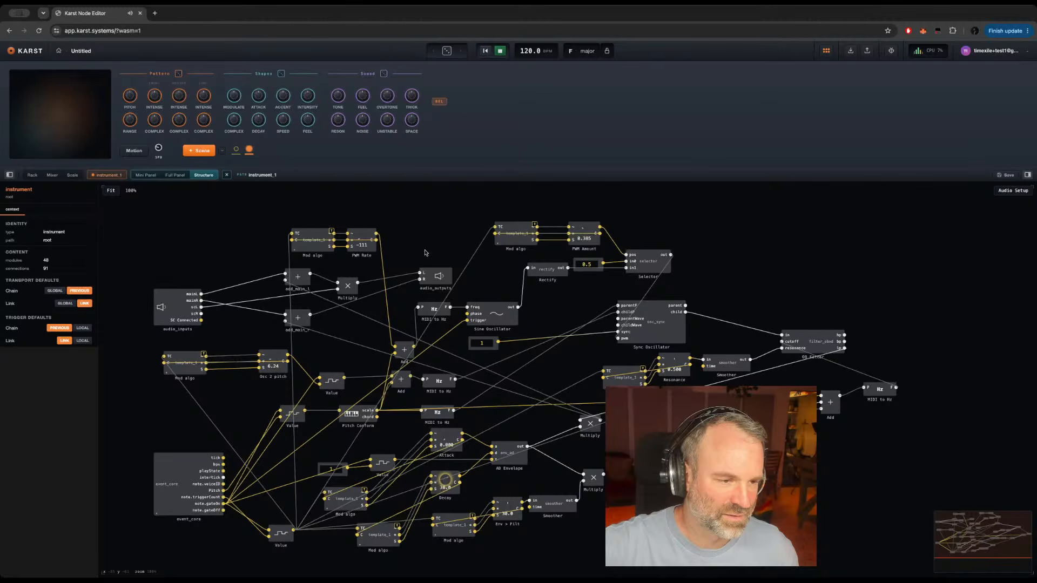
pyautogui.press('super+z')
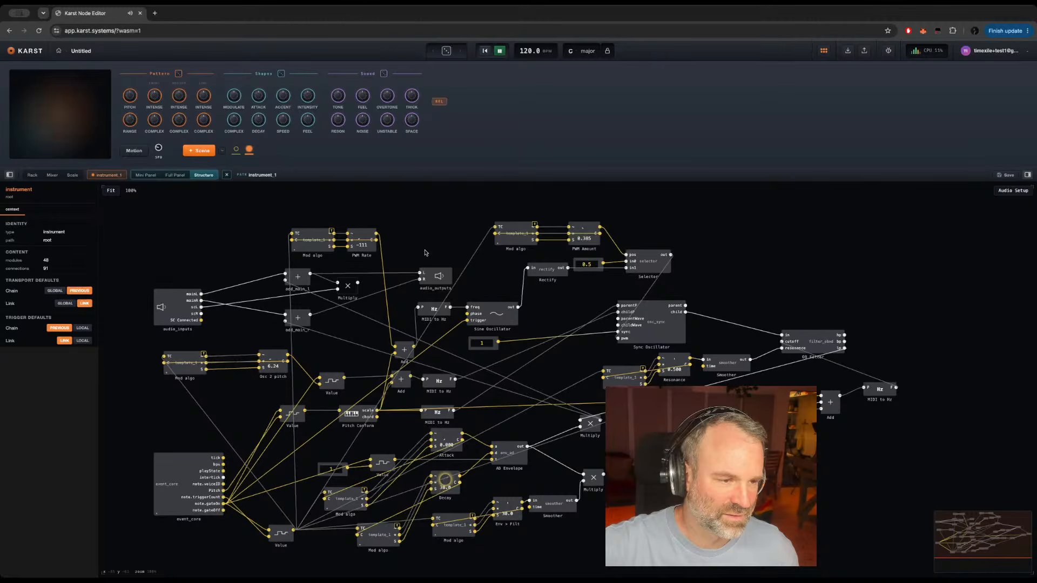
pyautogui.click(346, 287)
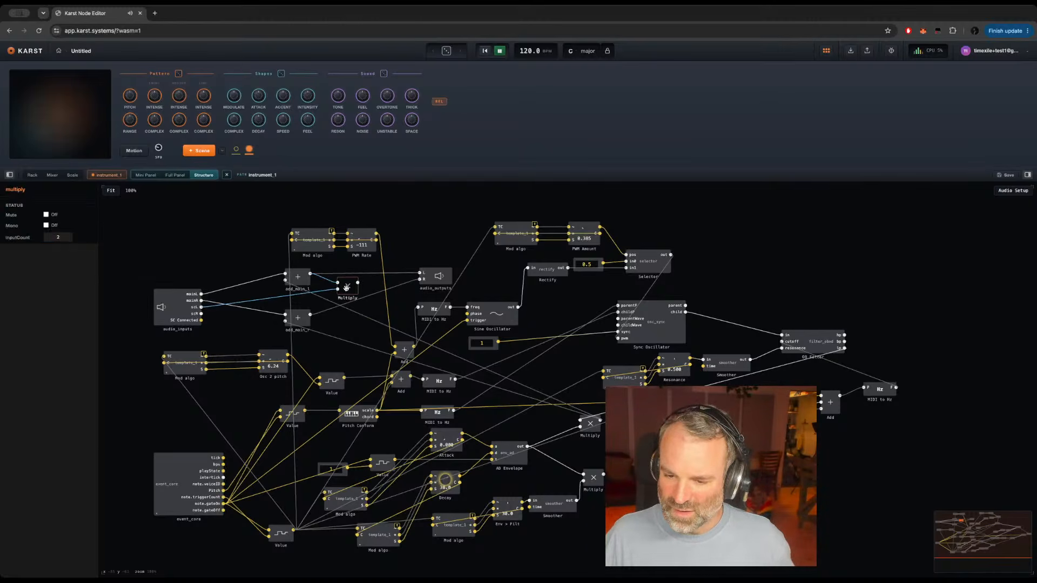
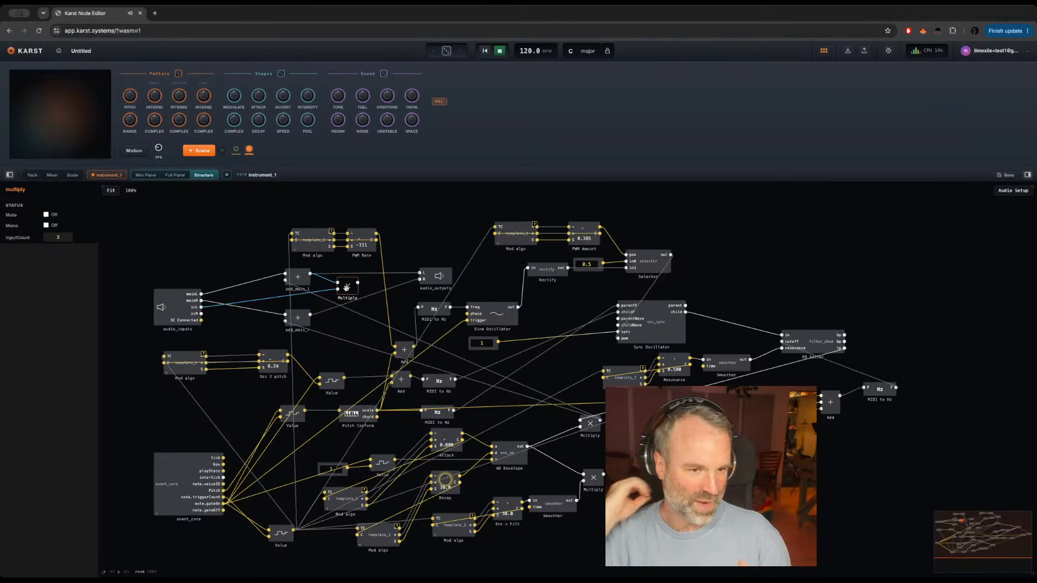
# Step: Check INSTRUMENT_1's input wiring in the rack and reopen its structure with no module selected
pyautogui.click(31, 175)
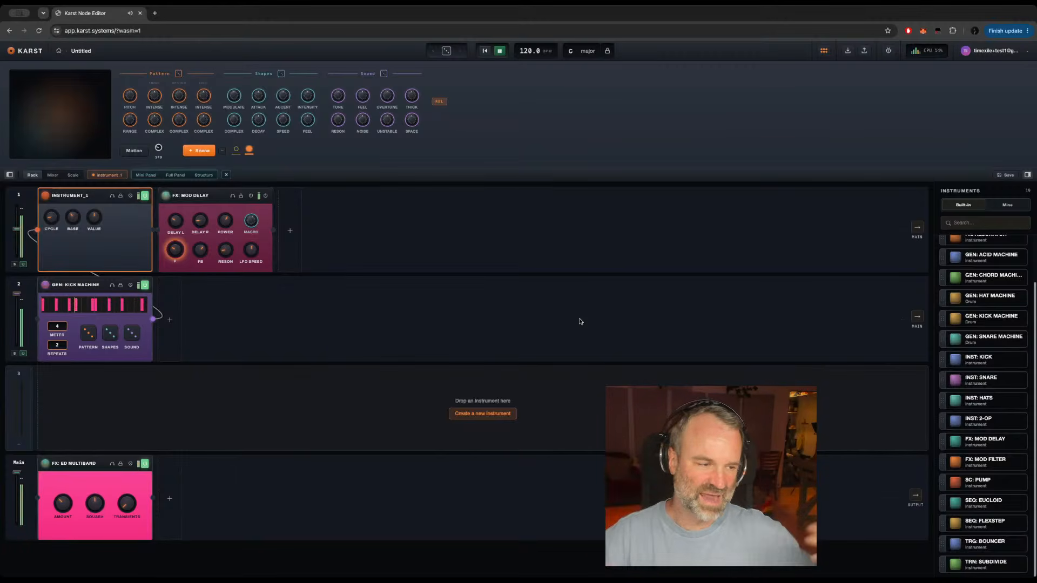
pyautogui.click(32, 233)
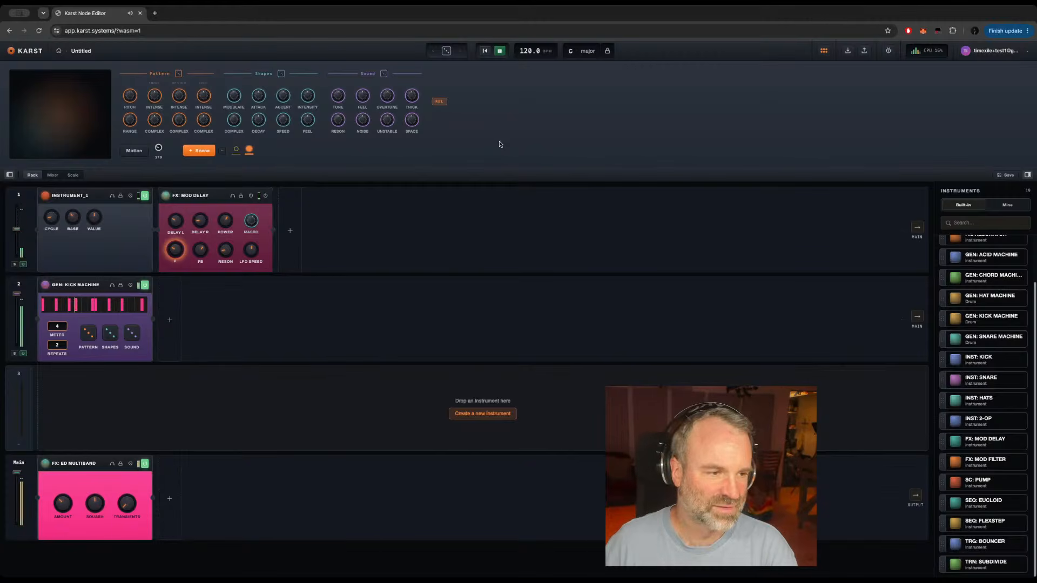
pyautogui.moveTo(64, 198)
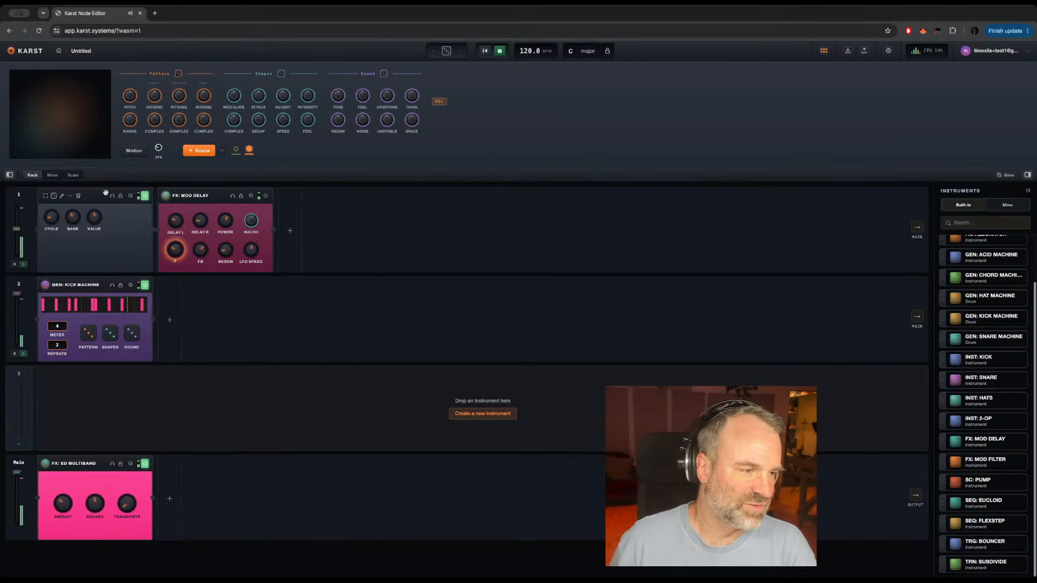
pyautogui.click(63, 196)
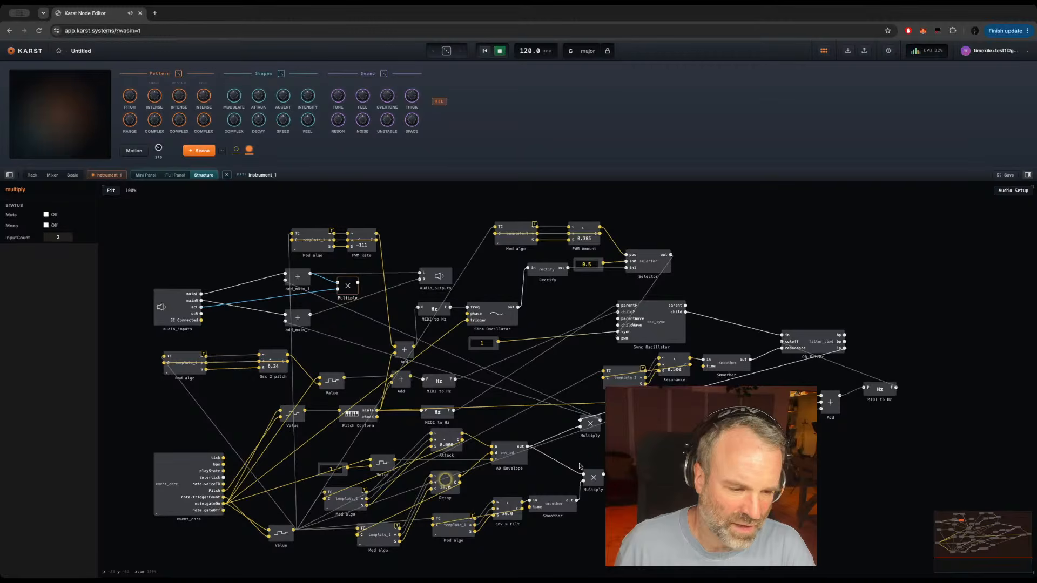
pyautogui.click(168, 432)
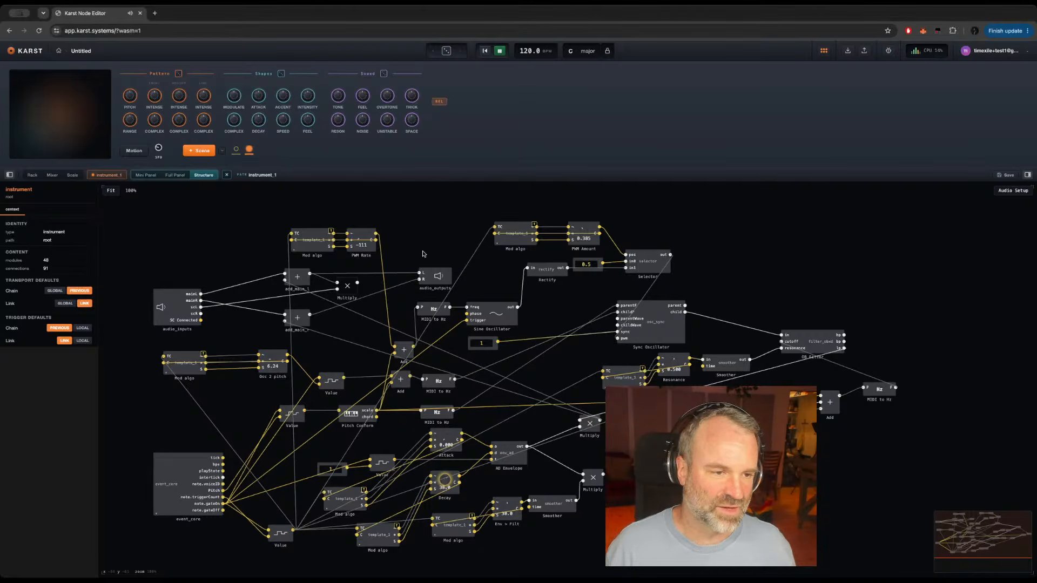
# Step: Switch INSTRUMENT_1 off and back on in the rack to compare its effect
pyautogui.click(32, 176)
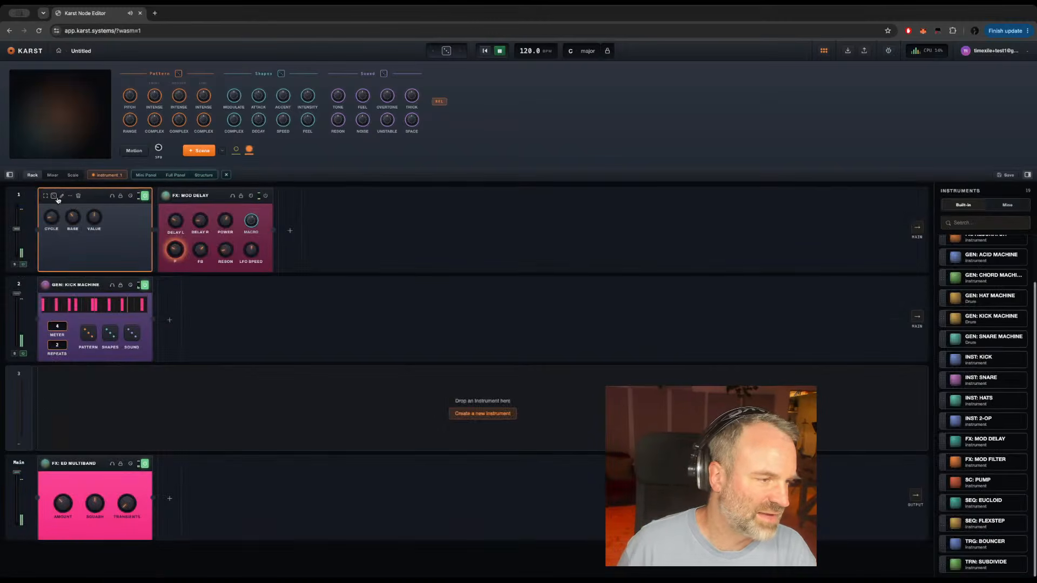
pyautogui.click(145, 196)
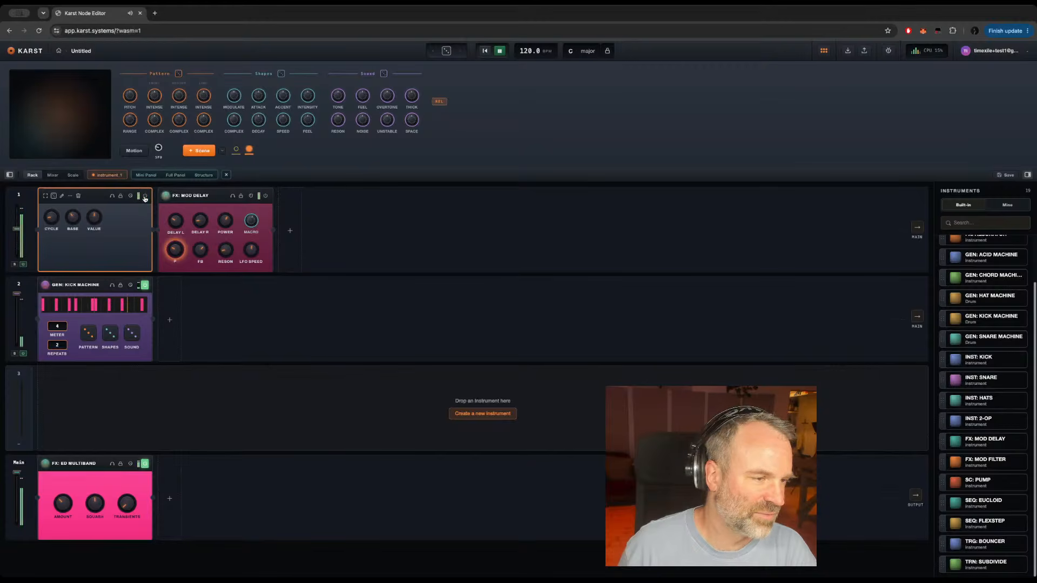
pyautogui.click(145, 196)
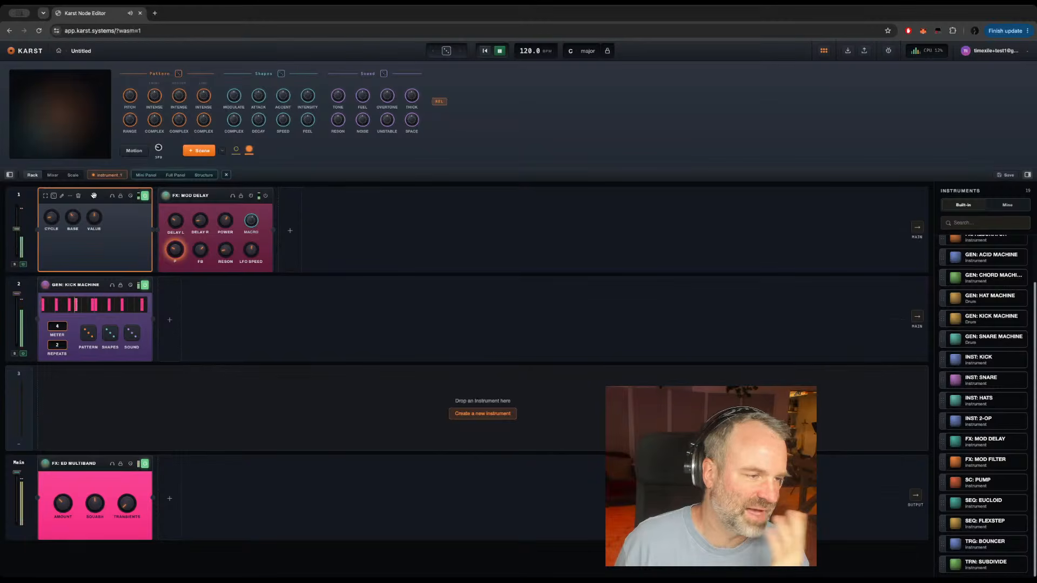
# Step: Add a Header module to INSTRUMENT_1's structure and place it above the audio inputs
pyautogui.click(202, 175)
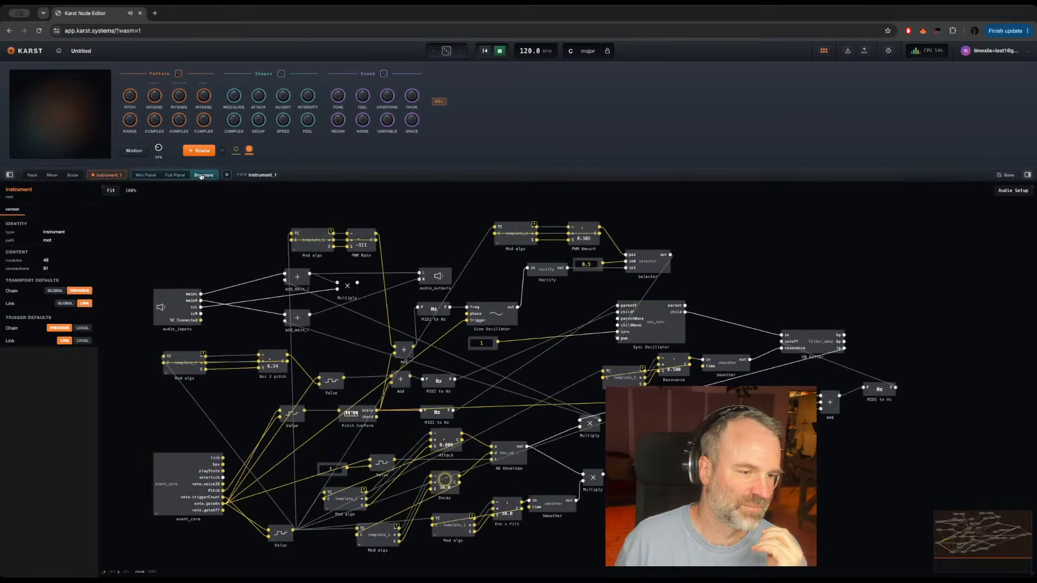
pyautogui.doubleClick(412, 234)
pyautogui.write('header')
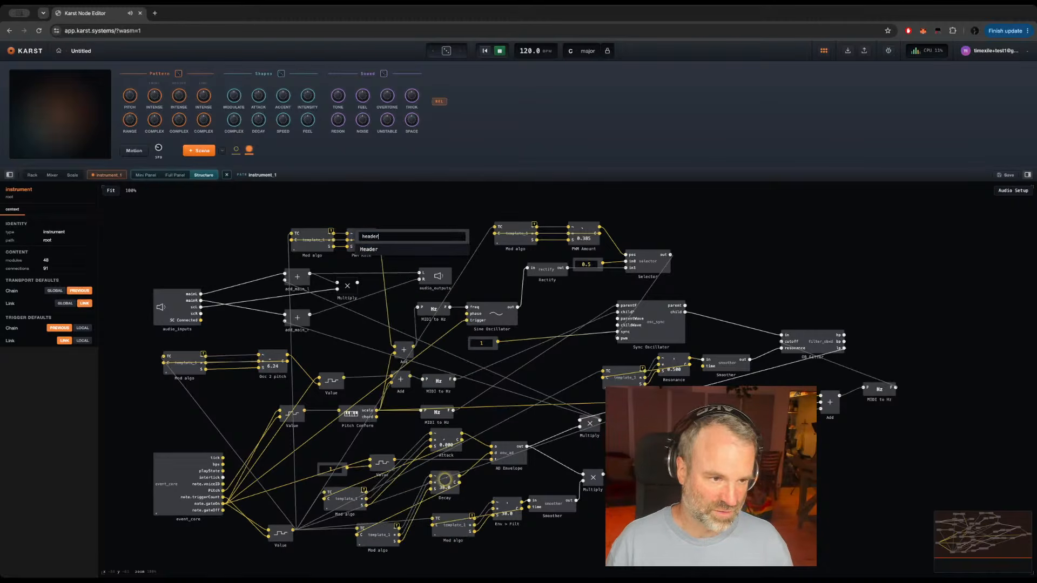
pyautogui.press('Return')
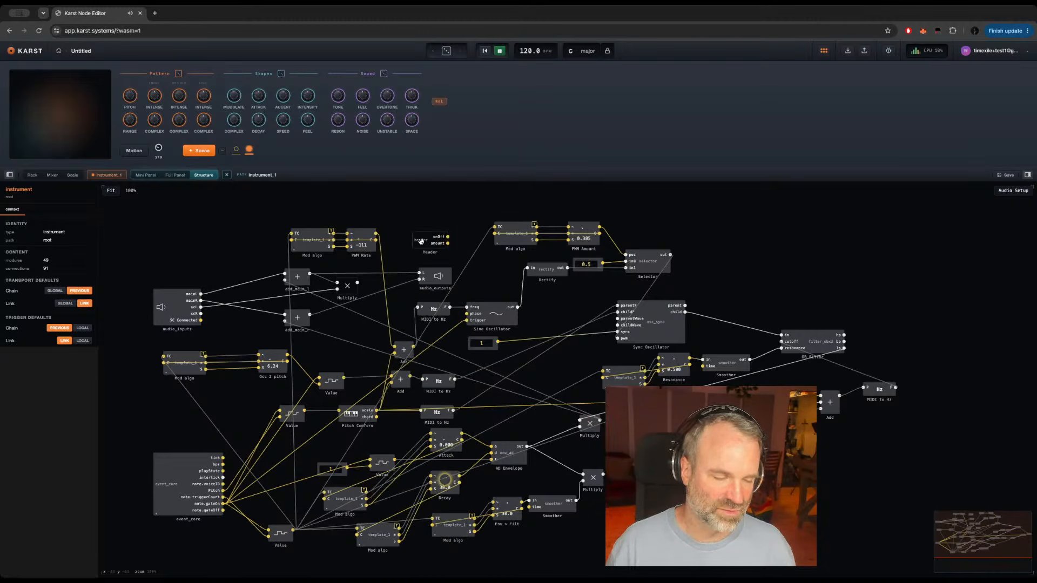
pyautogui.moveTo(416, 239); pyautogui.dragTo(183, 230)
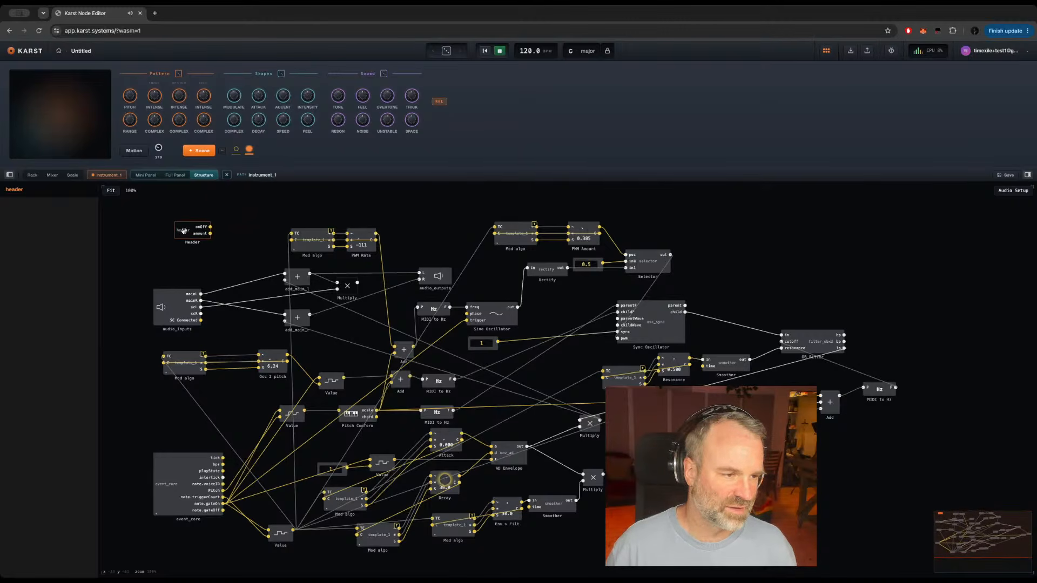
# Step: Add a Multiply beside the Header, feed it from onOff and amount, and shift both modules over to make room
pyautogui.click(231, 229)
pyautogui.press('Return')
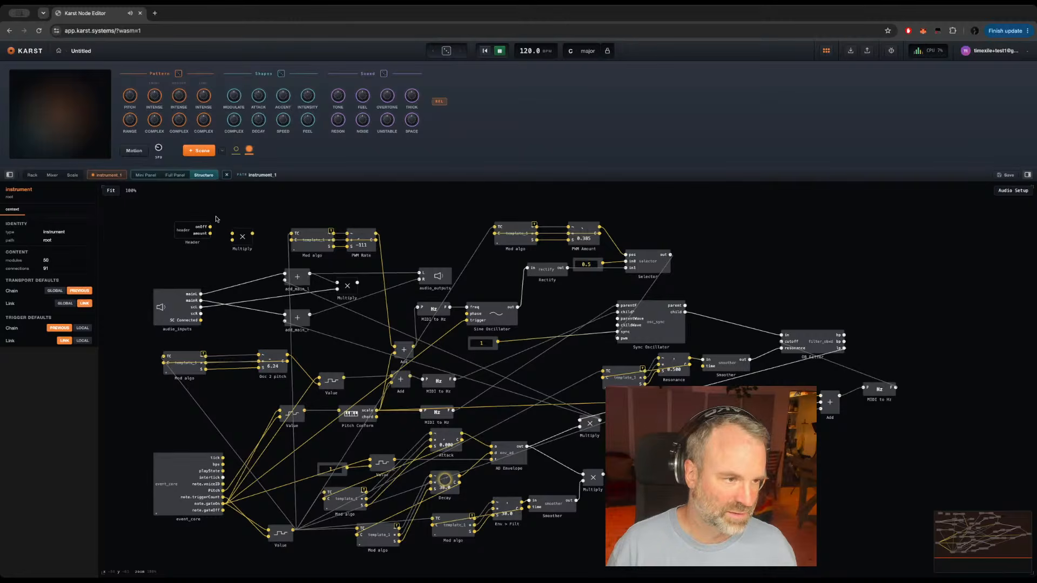
pyautogui.moveTo(210, 227); pyautogui.dragTo(233, 240)
pyautogui.moveTo(216, 229)
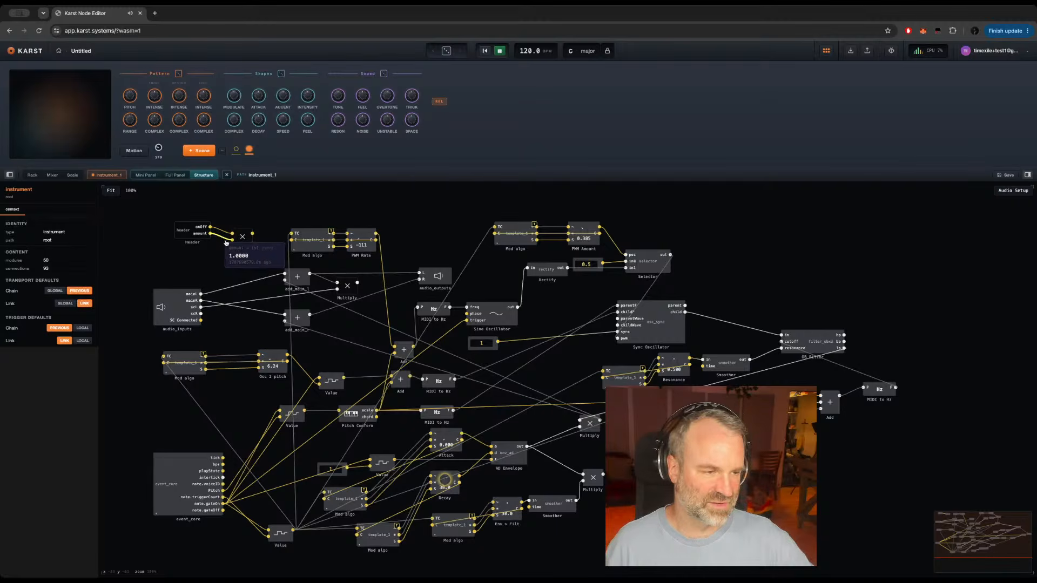
pyautogui.moveTo(240, 239); pyautogui.dragTo(240, 229)
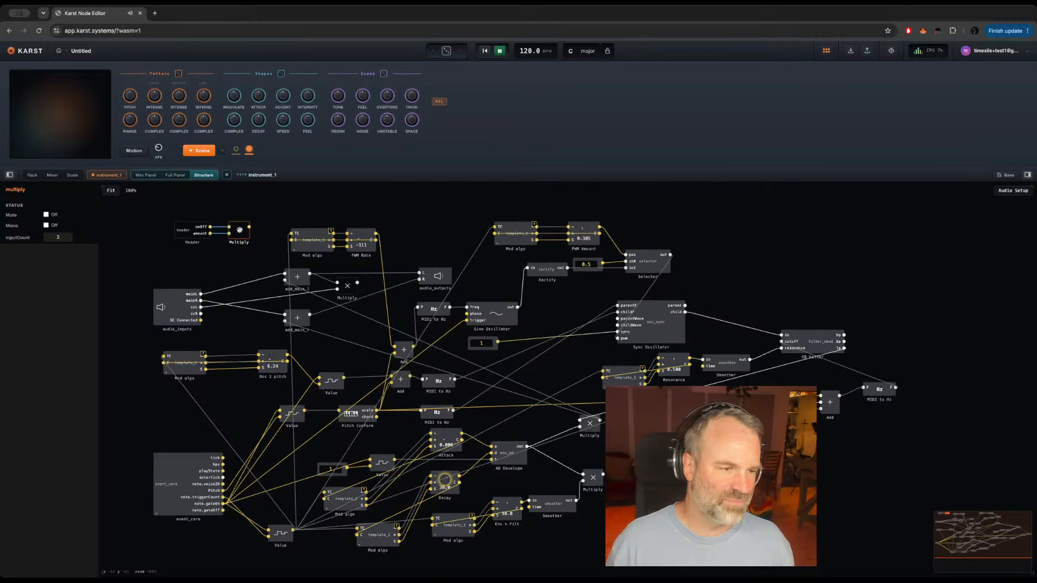
pyautogui.click(175, 216)
pyautogui.moveTo(156, 216); pyautogui.dragTo(206, 244)
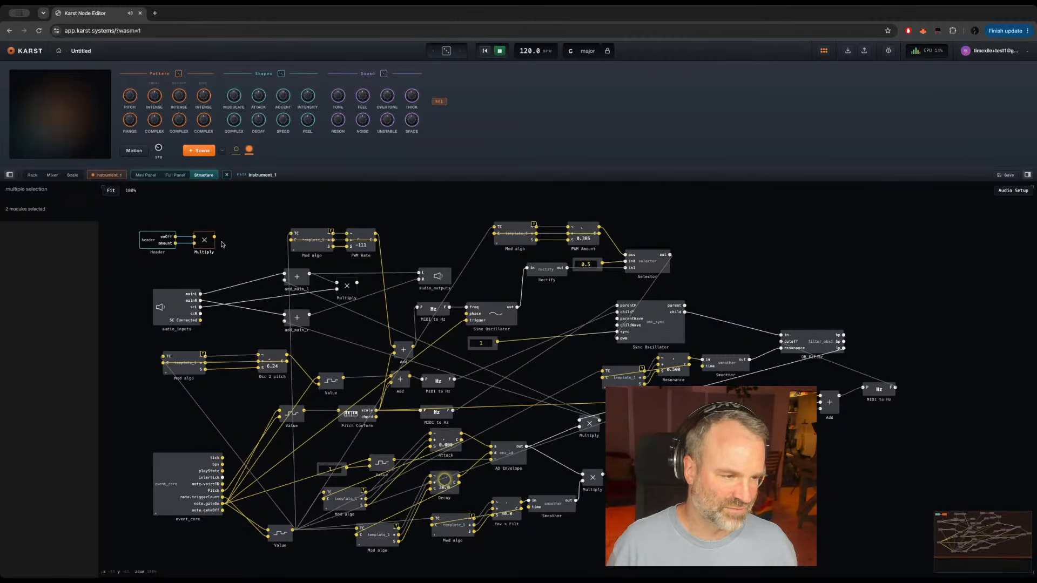
# Step: Add a Smoother after the Header's Multiply, feed it from that Multiply's output, and reposition the chain
pyautogui.doubleClick(222, 244)
pyautogui.write('sm')
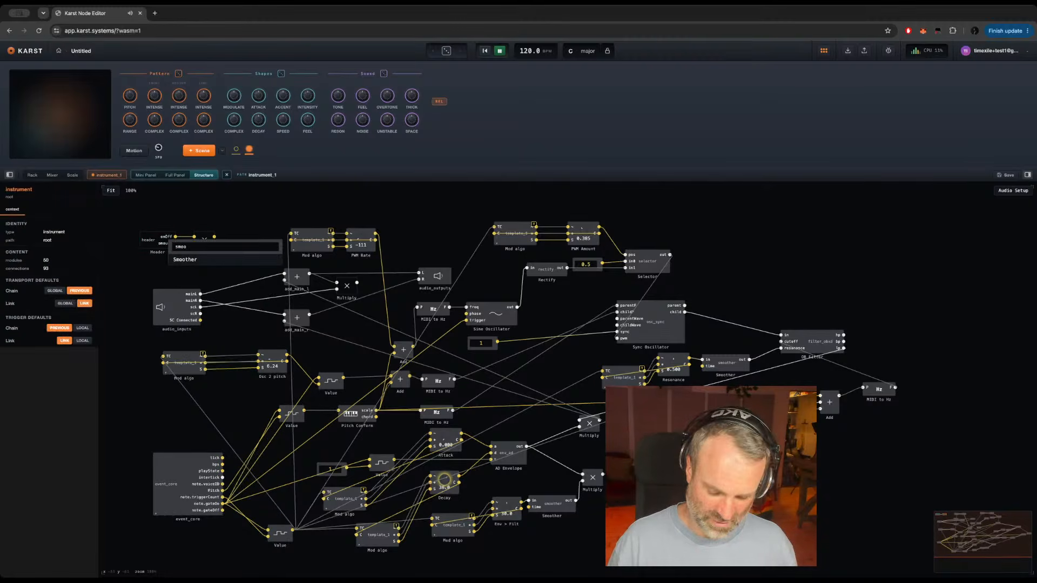
pyautogui.write('oo')
pyautogui.press('Return')
pyautogui.moveTo(214, 236); pyautogui.dragTo(247, 242)
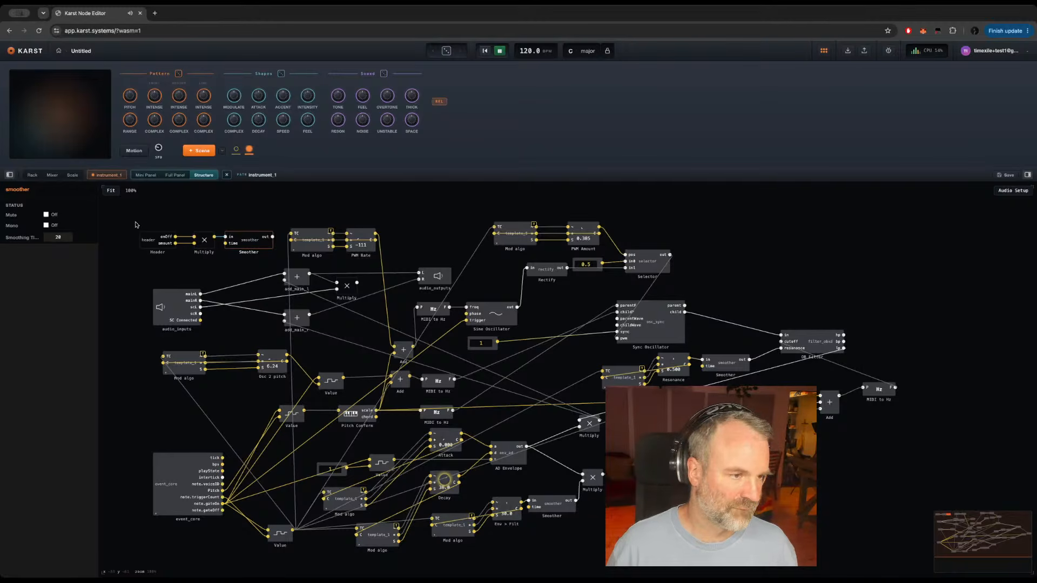
pyautogui.moveTo(136, 223); pyautogui.dragTo(227, 244)
# Step: Add a Multiply below the Smoother that combines its output with the voice Multiply's signal, and route it to both add_main modules
pyautogui.click(230, 263)
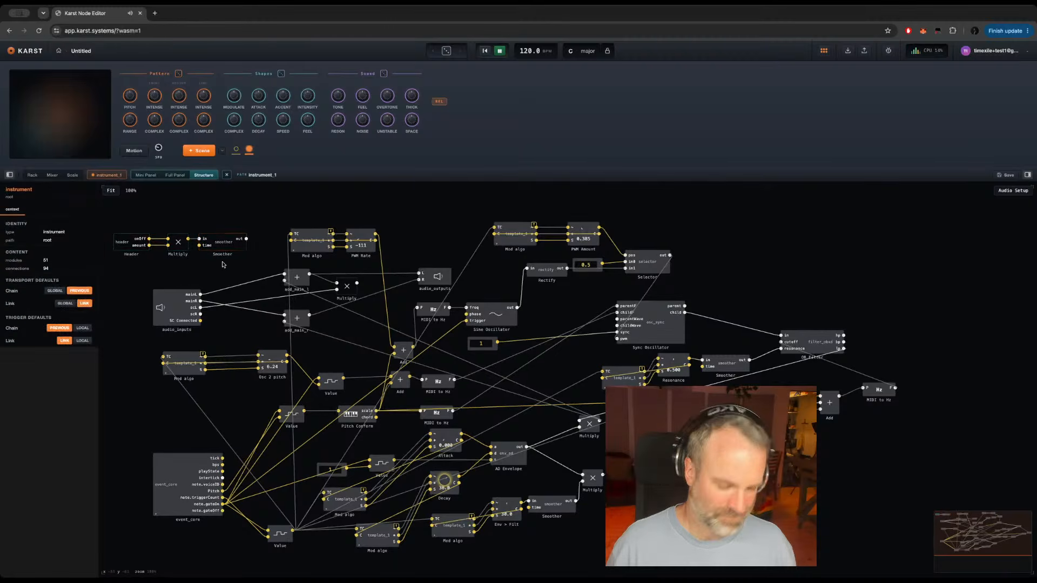
pyautogui.press('Return')
pyautogui.write('*')
pyautogui.press('Return')
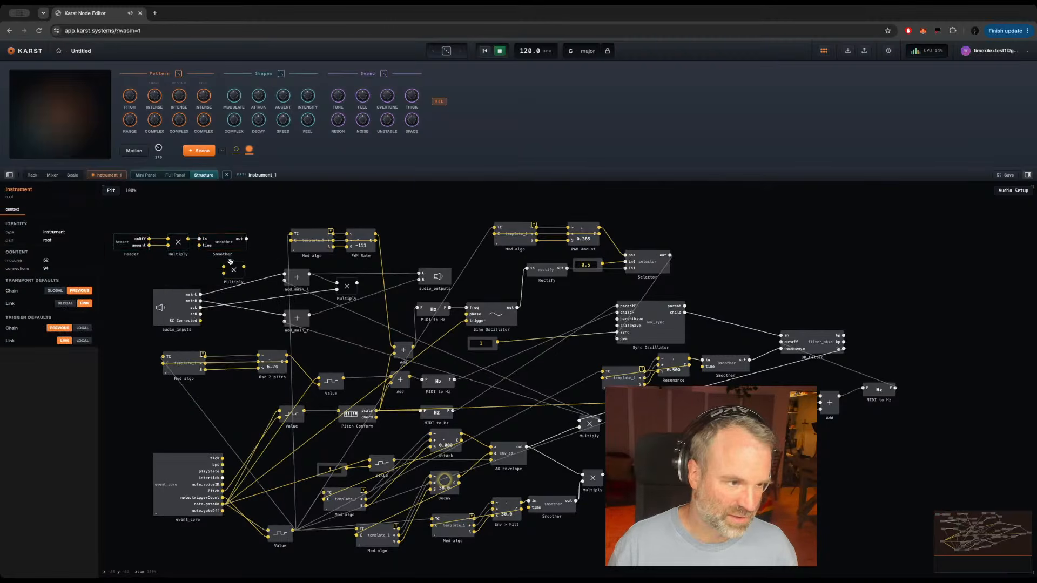
pyautogui.moveTo(245, 238); pyautogui.dragTo(223, 267)
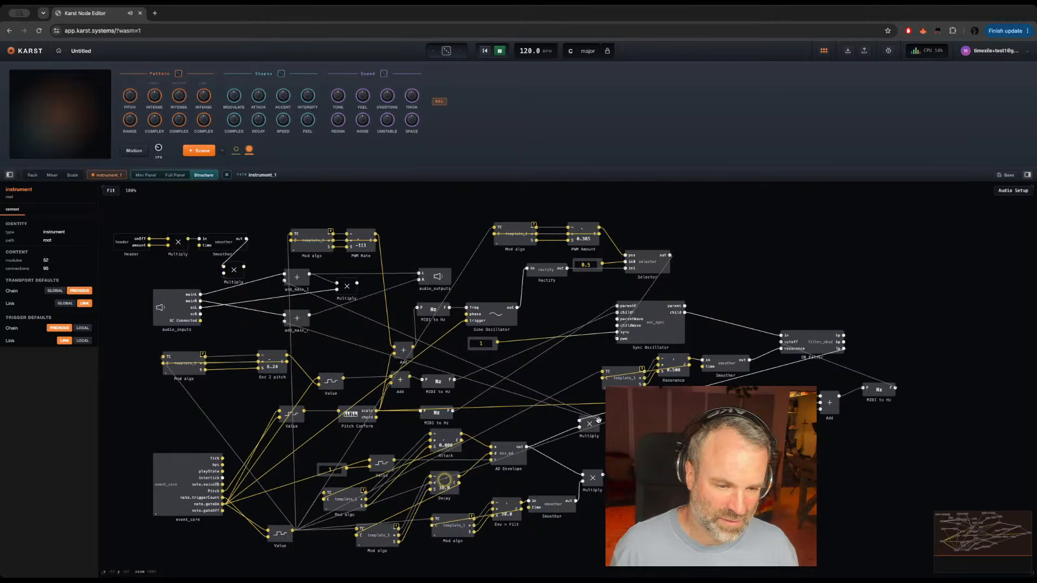
pyautogui.moveTo(597, 420); pyautogui.dragTo(224, 273)
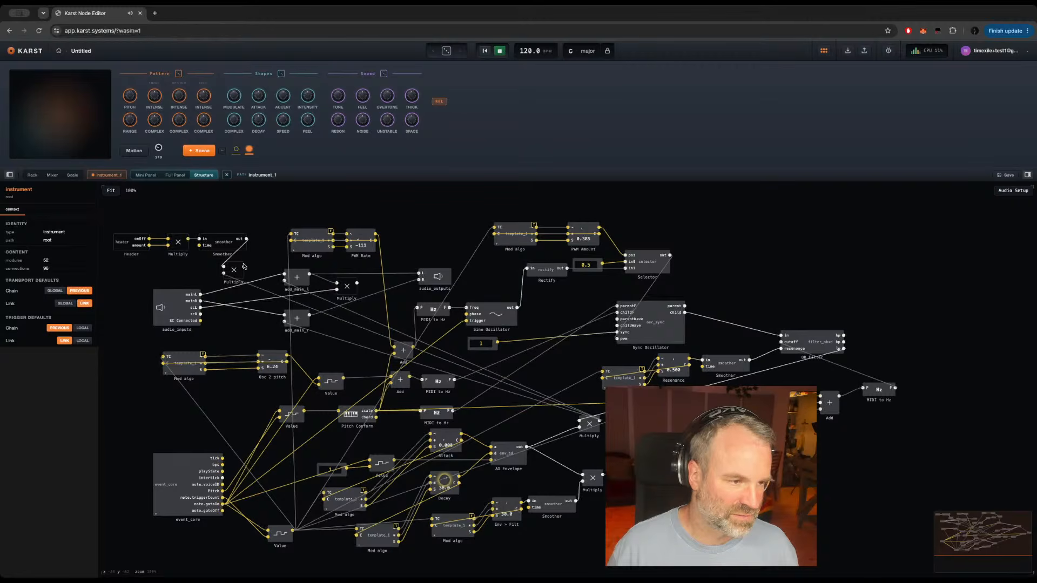
pyautogui.moveTo(282, 288); pyautogui.dragTo(285, 322)
pyautogui.click(312, 300)
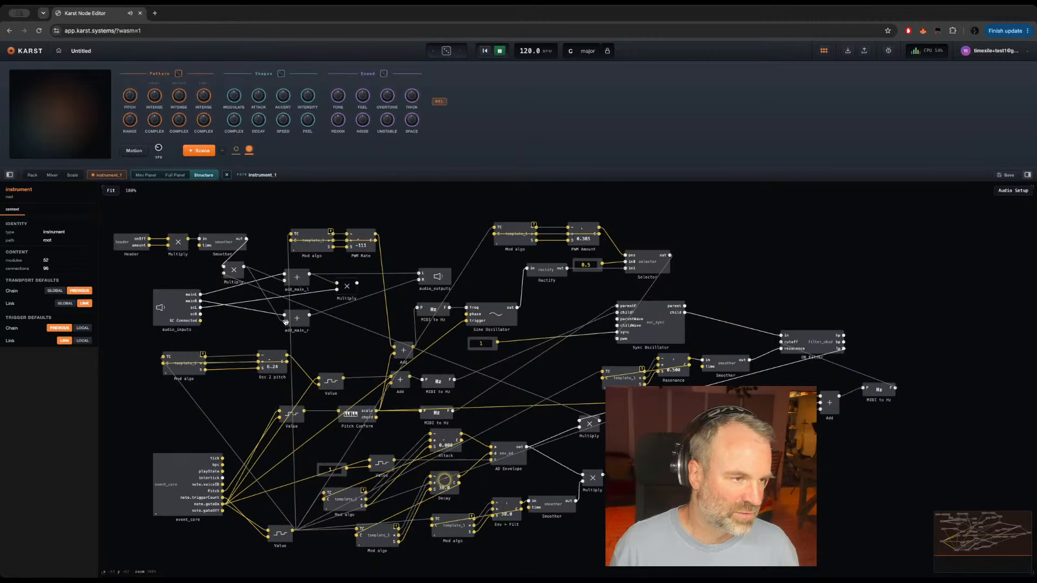
# Step: Test INSTRUMENT_1's on/off switch in the rack, leaving the instrument enabled
pyautogui.click(32, 175)
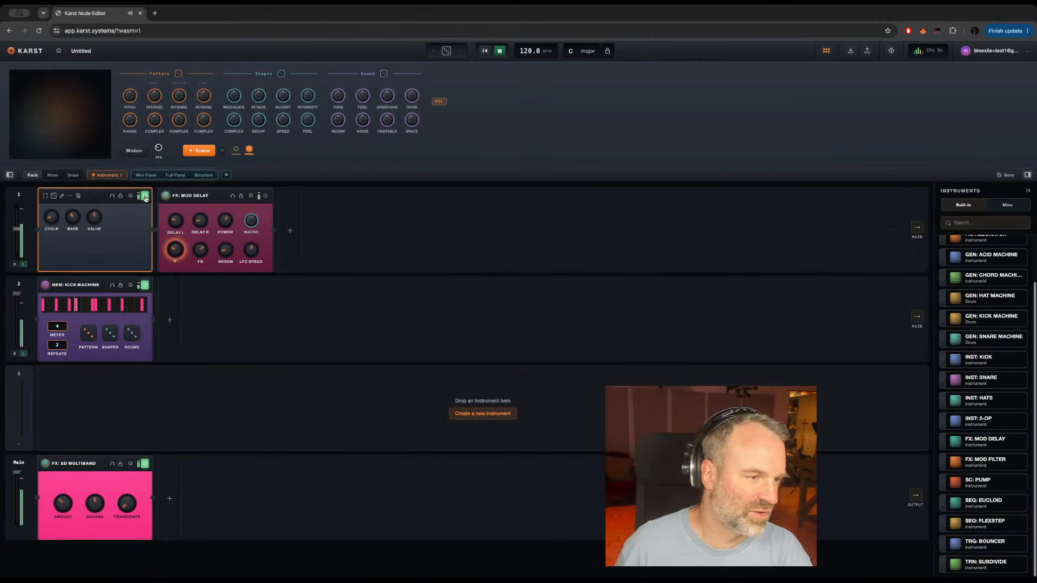
pyautogui.click(144, 196)
pyautogui.click(145, 197)
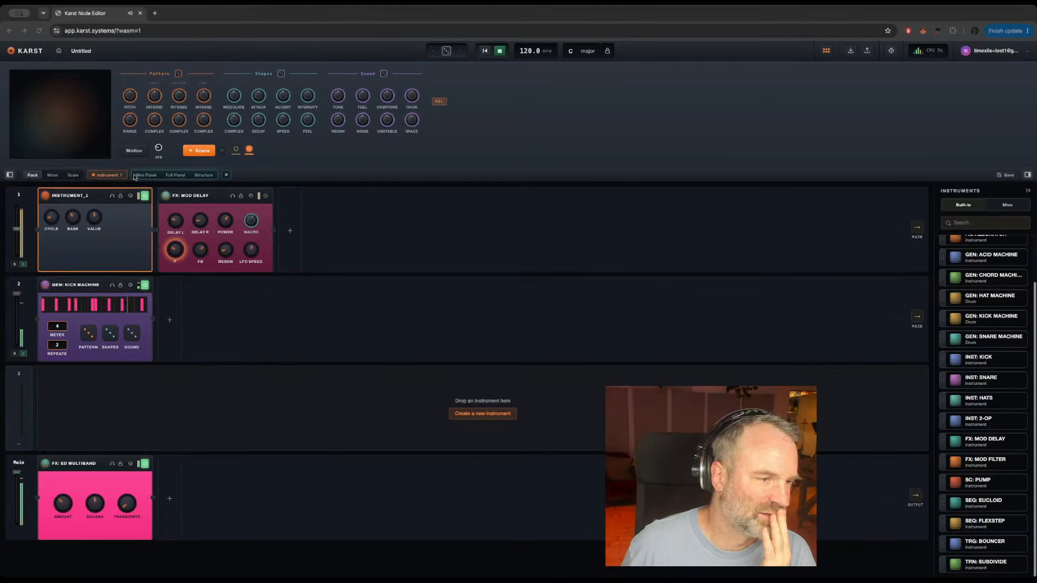
# Step: Apply the Custom stylesheet to INSTRUMENT_1's full panel and colour the main panel's gradient dark teal
pyautogui.click(174, 176)
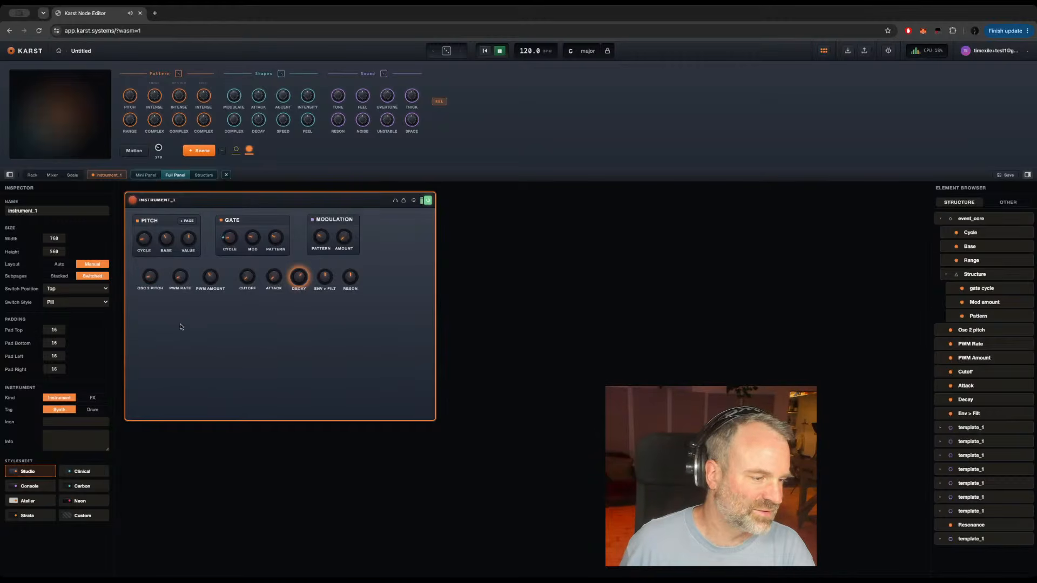
pyautogui.click(79, 517)
pyautogui.scroll(-6, 81, 486)
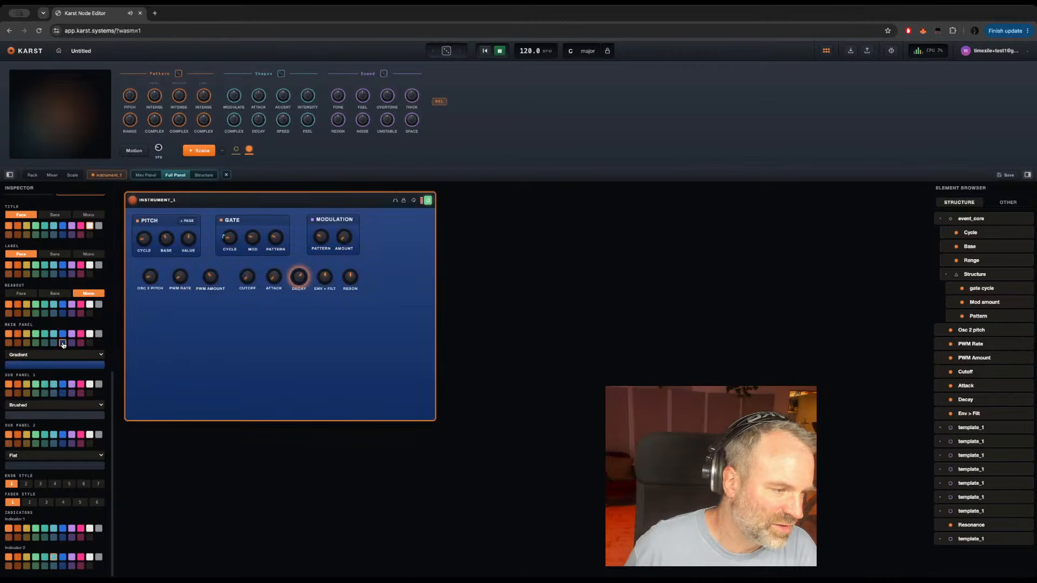
pyautogui.click(81, 344)
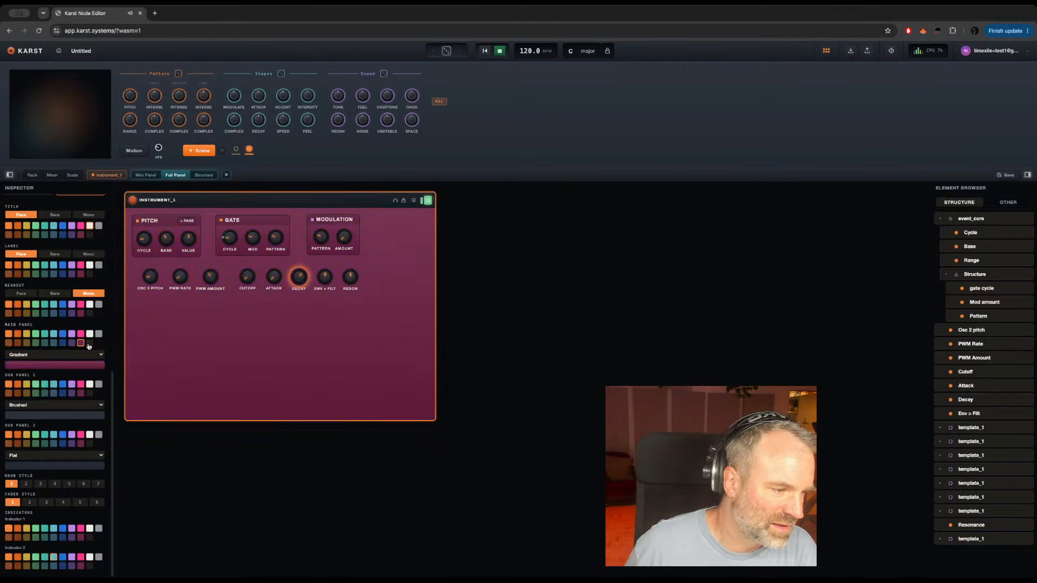
pyautogui.click(89, 344)
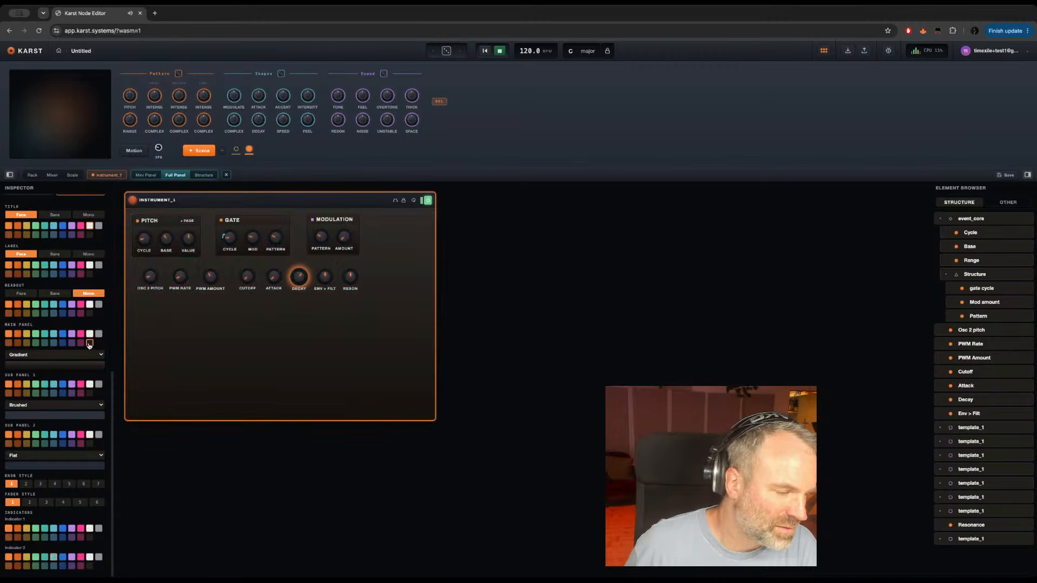
pyautogui.click(18, 343)
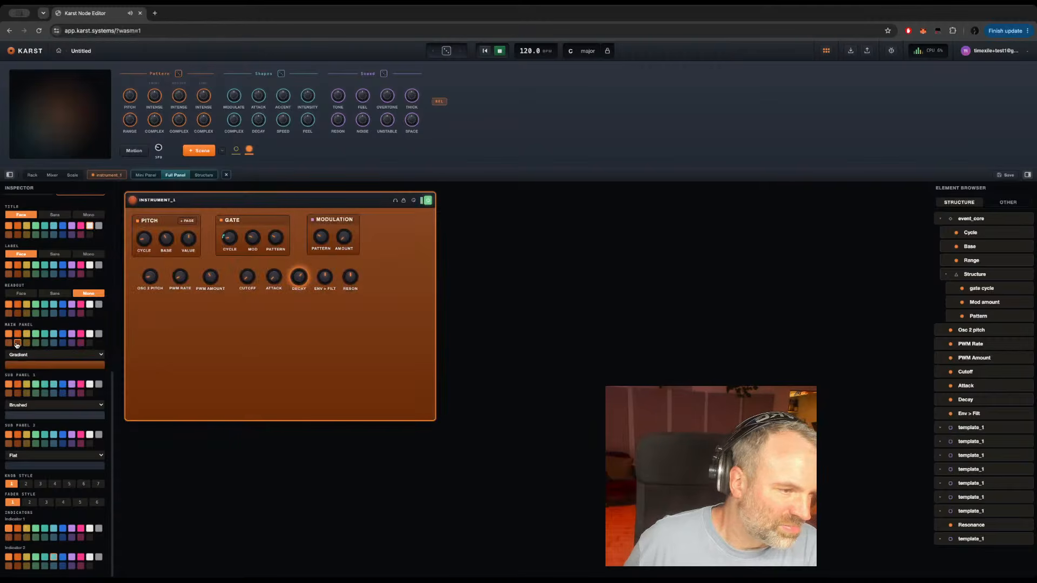
pyautogui.click(8, 343)
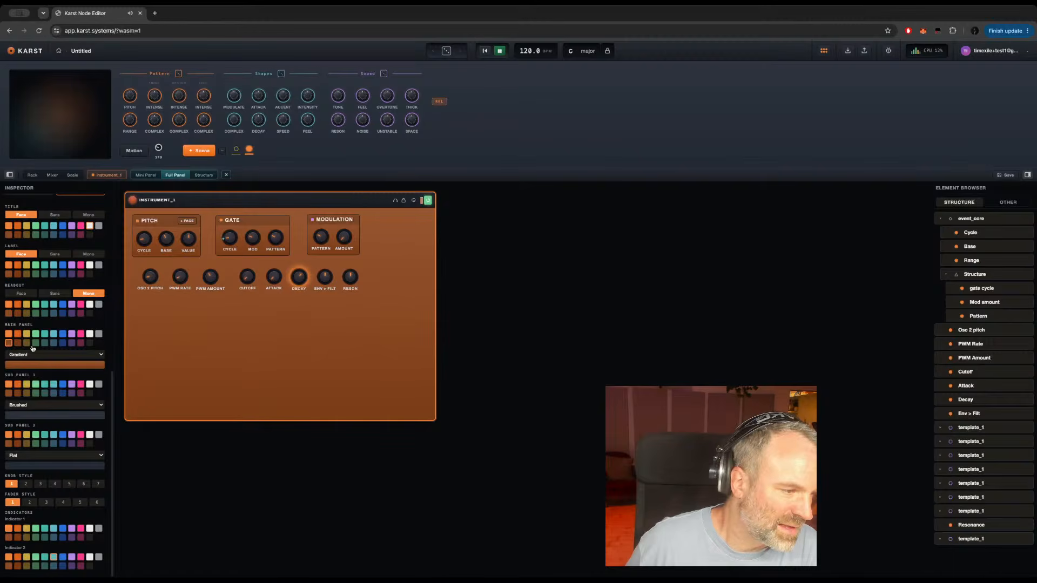
pyautogui.click(30, 344)
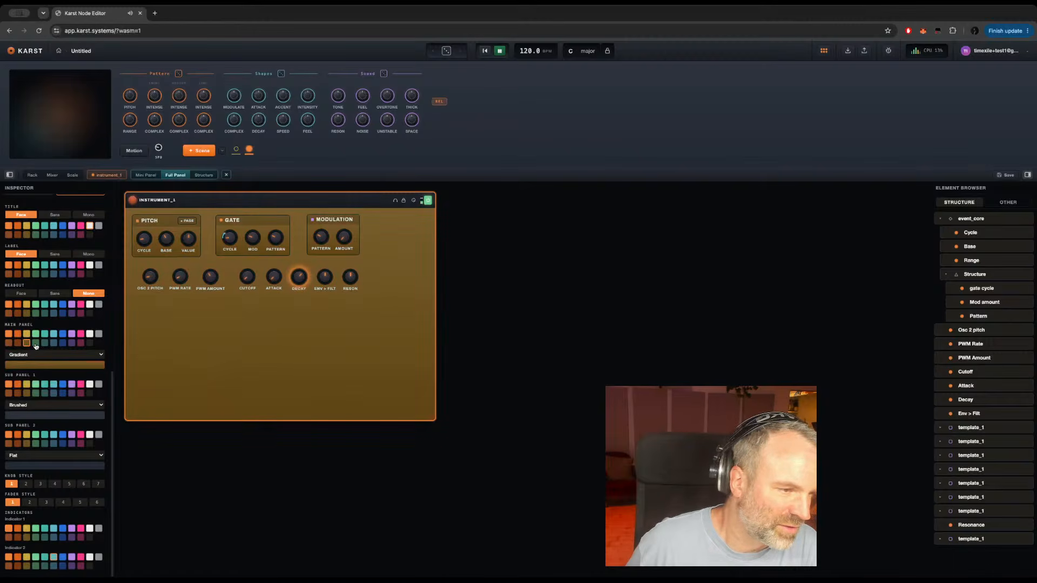
pyautogui.click(35, 343)
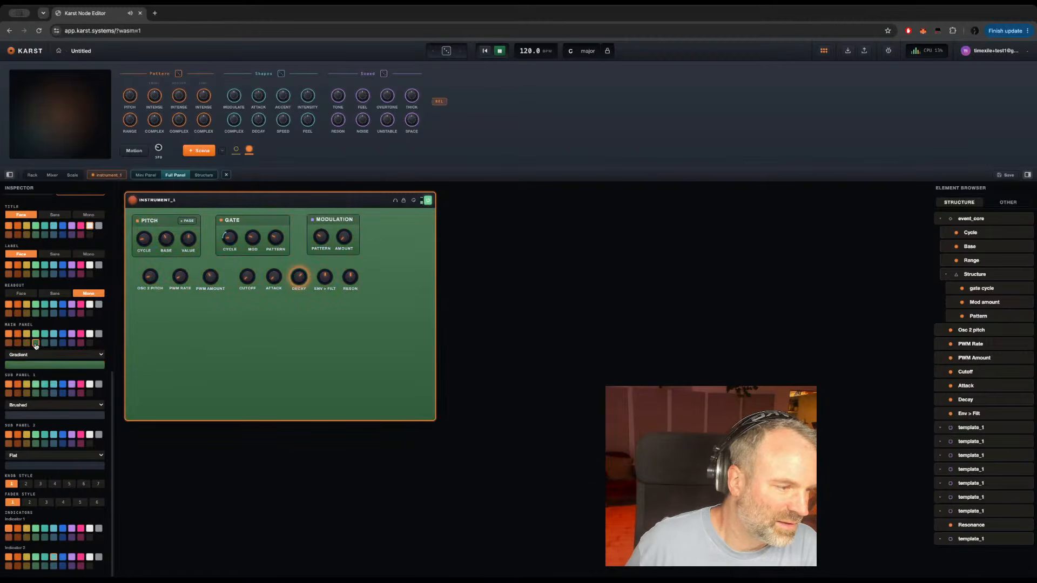
pyautogui.click(44, 343)
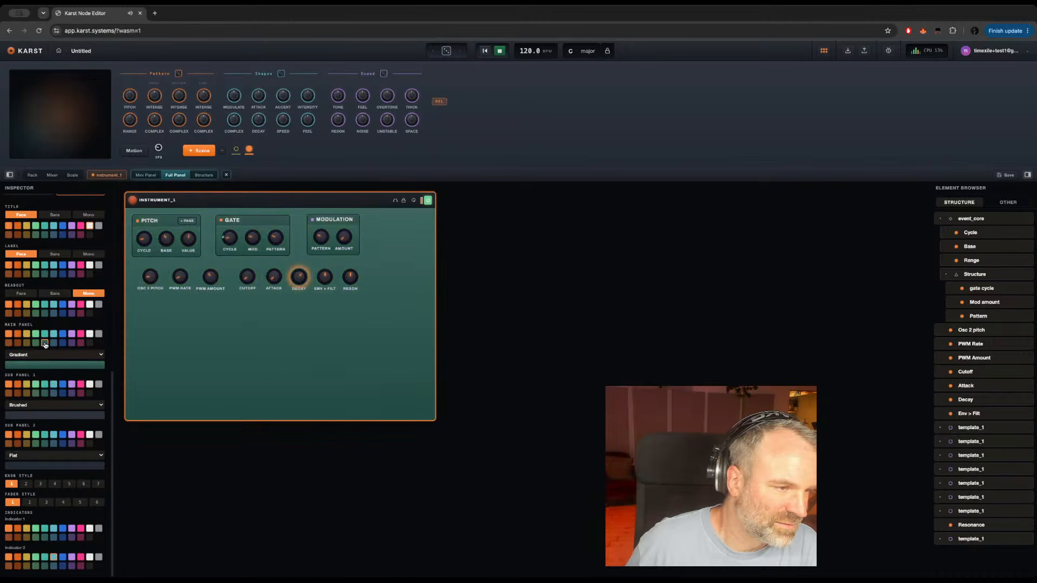
# Step: Rename INSTRUMENT_1 to Plonker
pyautogui.doubleClick(155, 200)
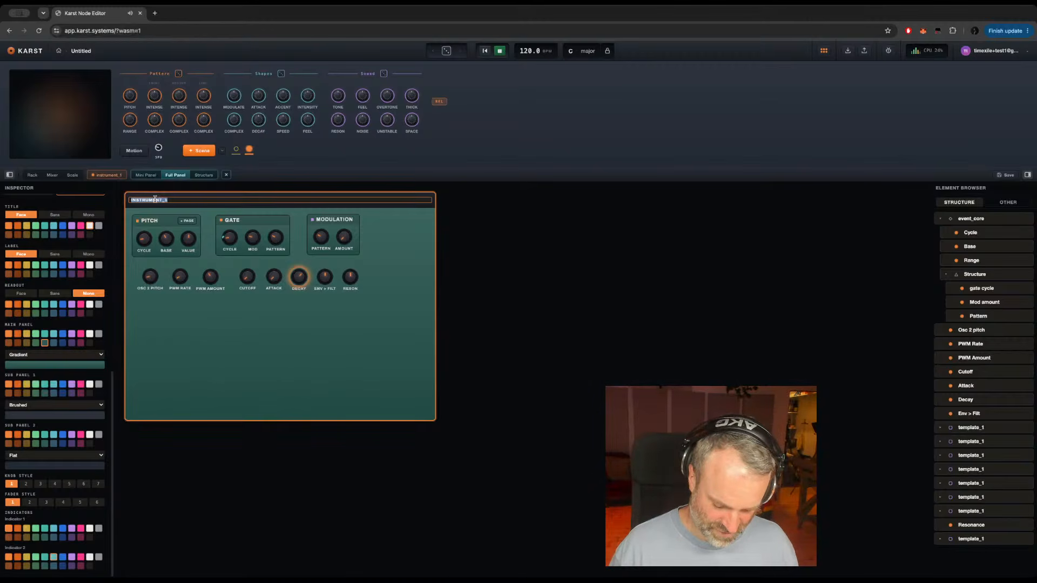
pyautogui.write('PLONKER')
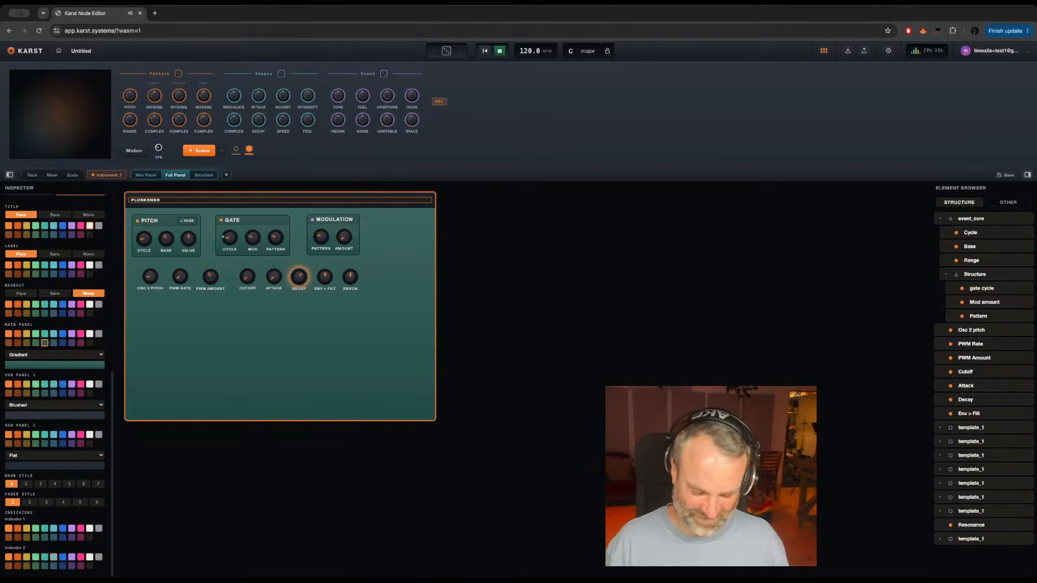
pyautogui.press('Return')
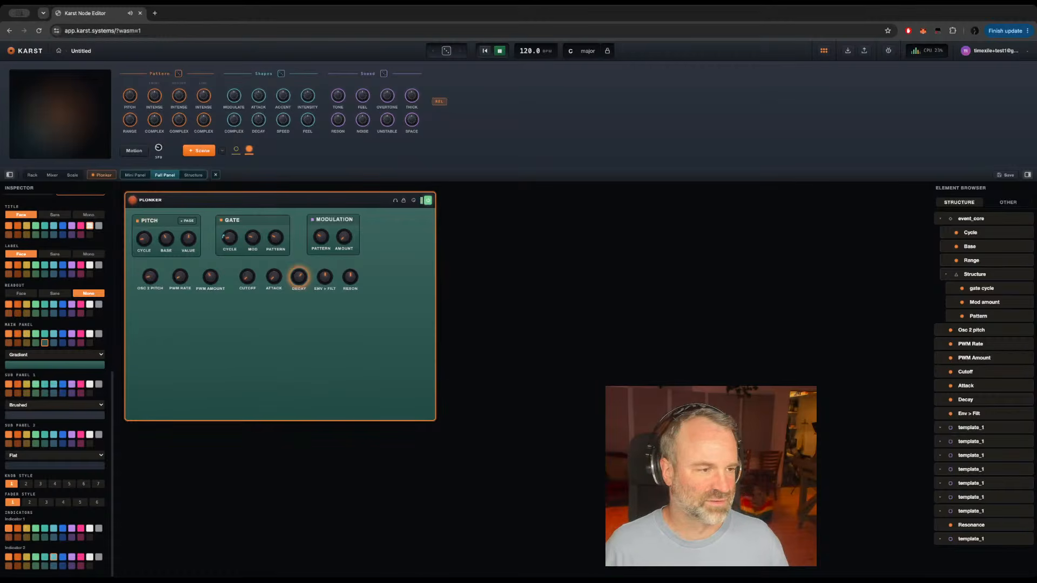
# Step: Rename the instrument to GEN: Corvette
pyautogui.doubleClick(147, 200)
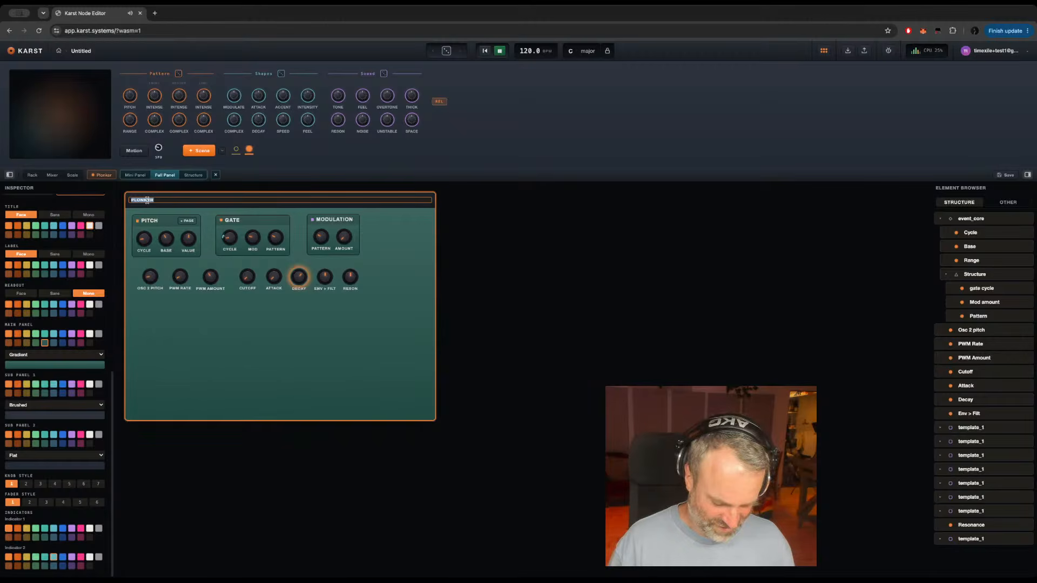
pyautogui.write('CORVETTE')
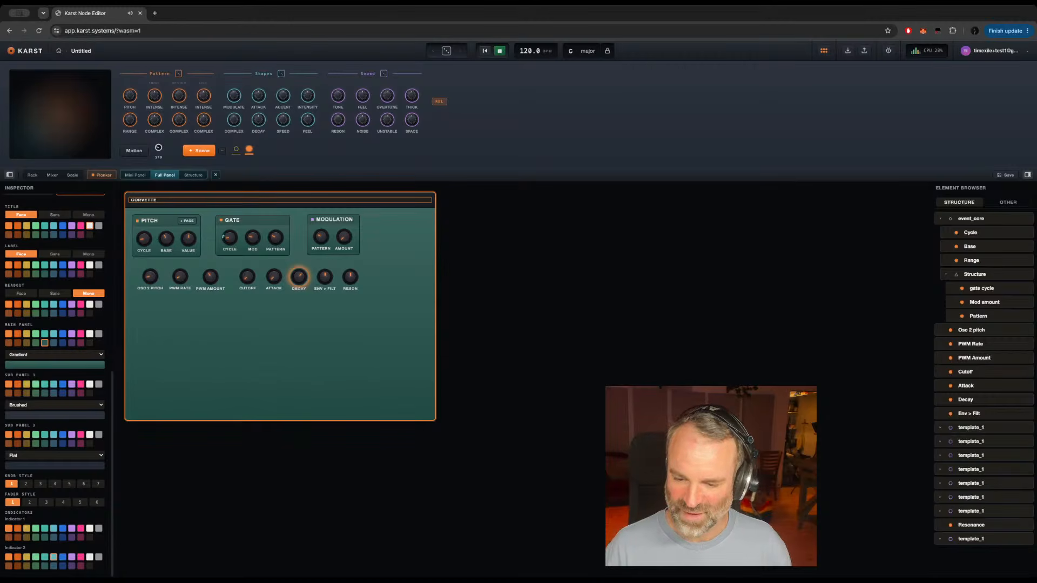
pyautogui.press('Return')
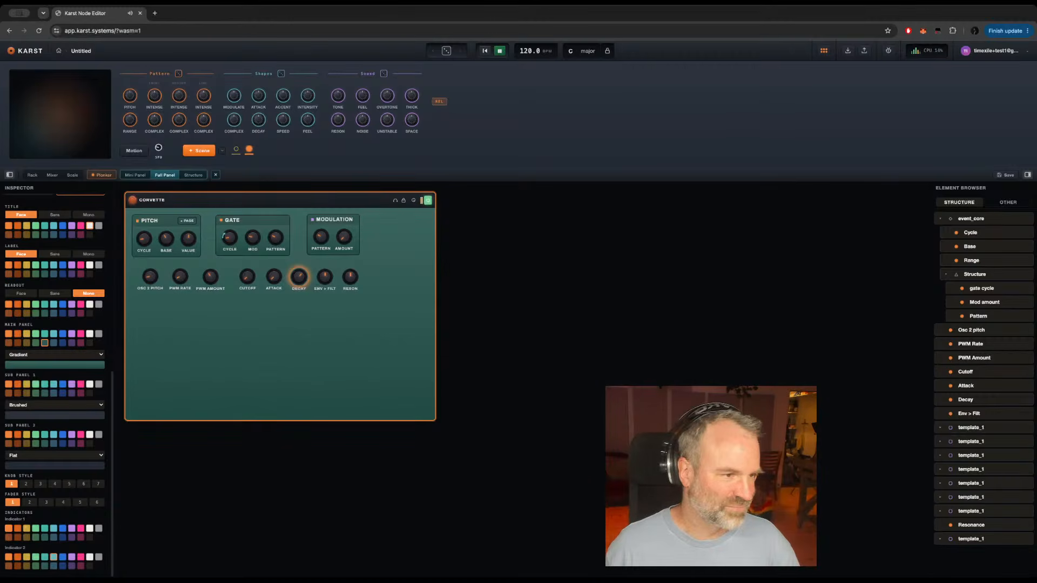
pyautogui.doubleClick(141, 199)
pyautogui.click(132, 199)
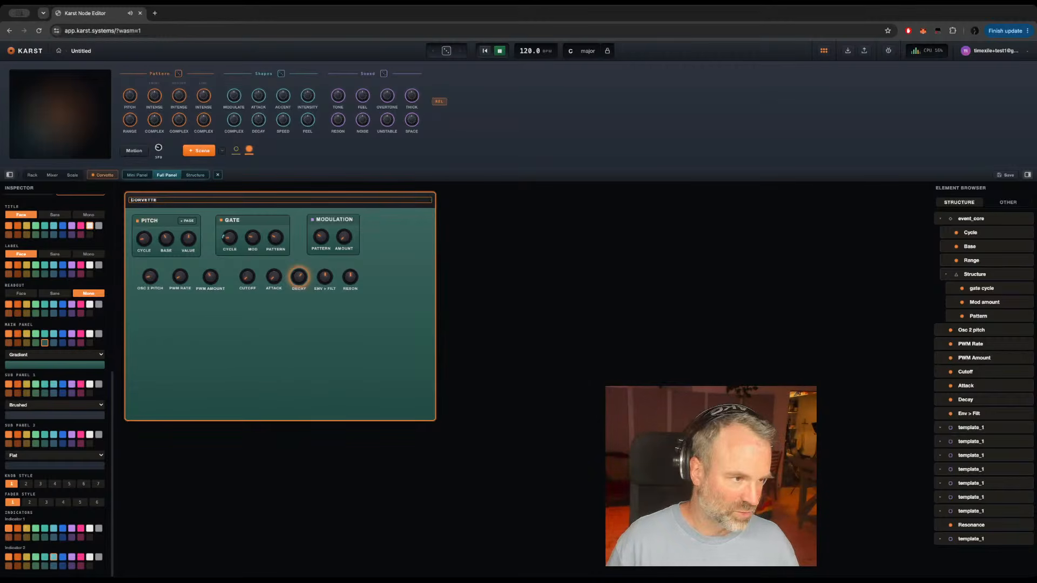
pyautogui.write('GENE')
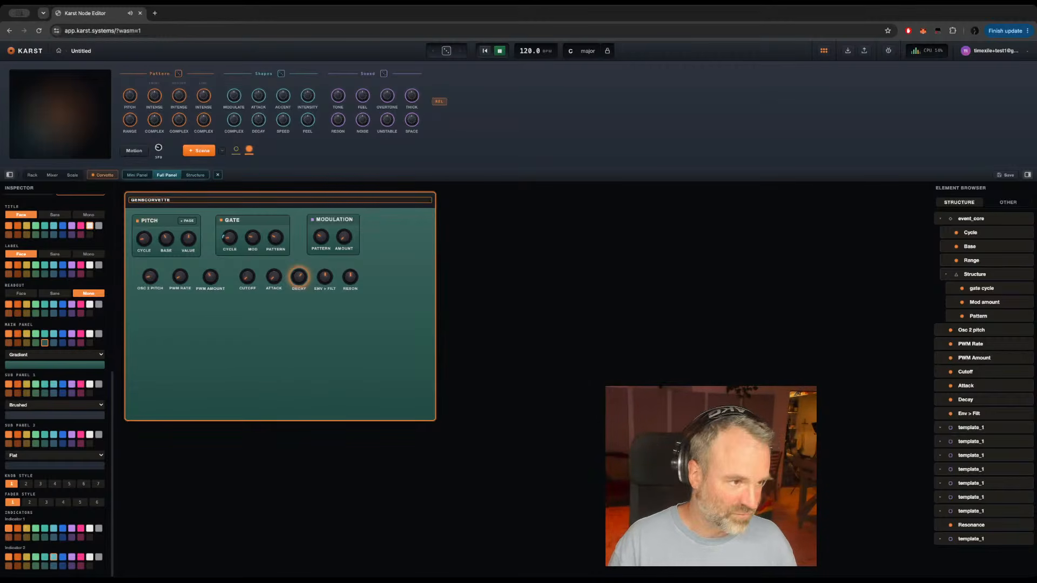
pyautogui.press('BackSpace')
pyautogui.write(':')
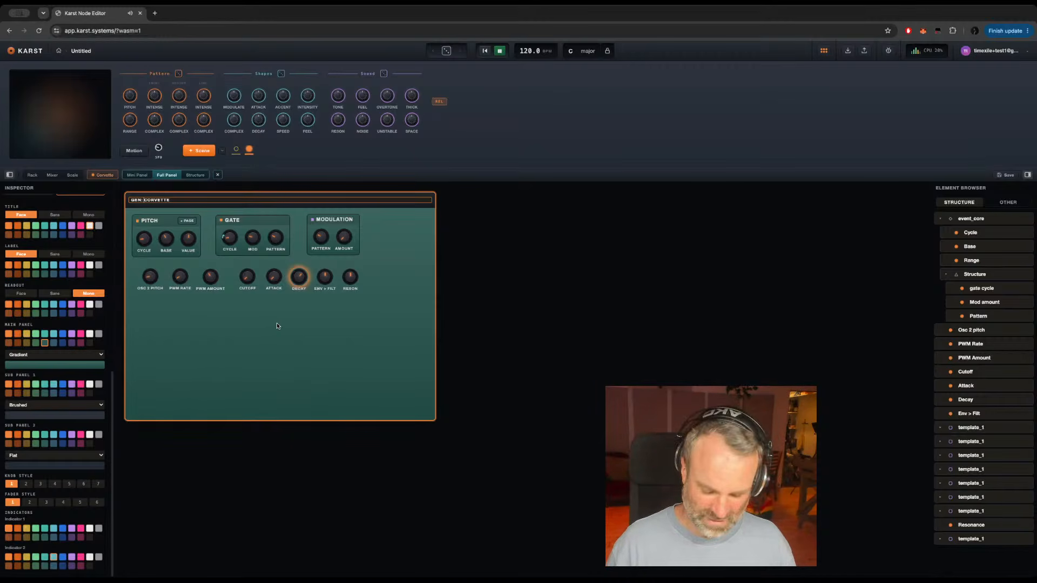
pyautogui.press('Return')
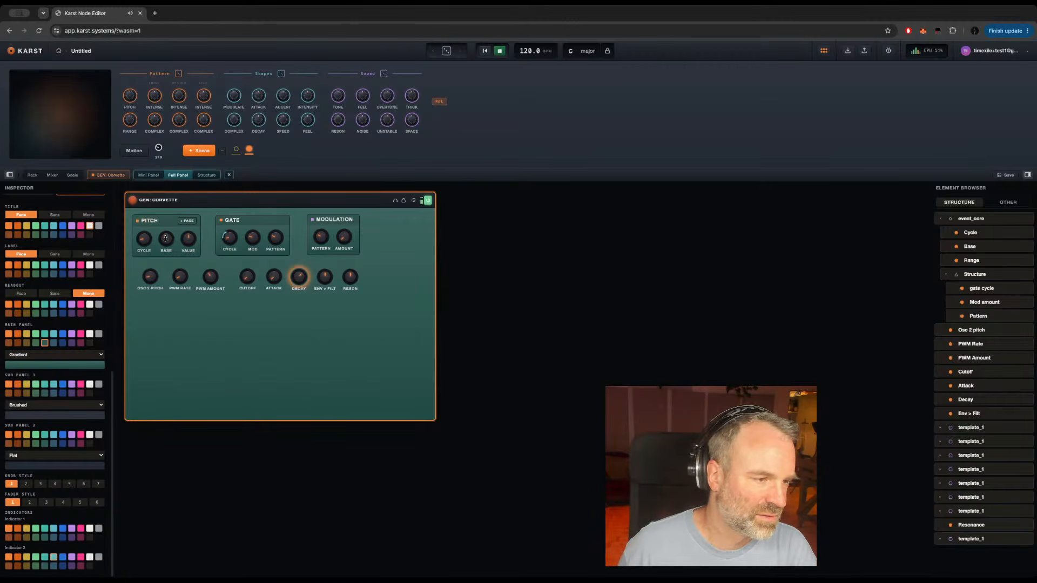
# Step: Change the Base, Cycle and Value controls in the Pitch section from knobs to the Number type
pyautogui.moveTo(166, 238); pyautogui.dragTo(161, 260)
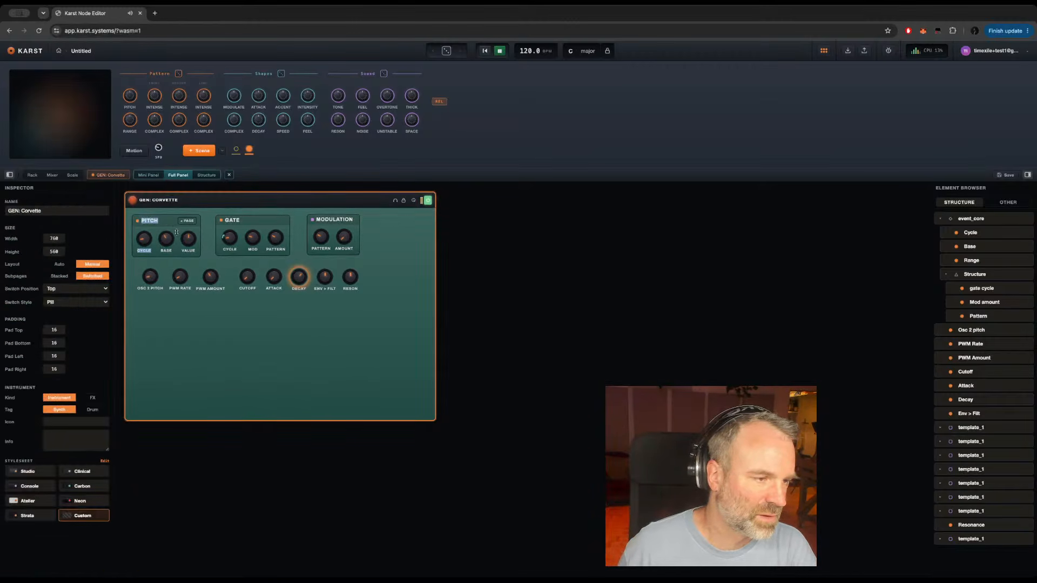
pyautogui.click(167, 239)
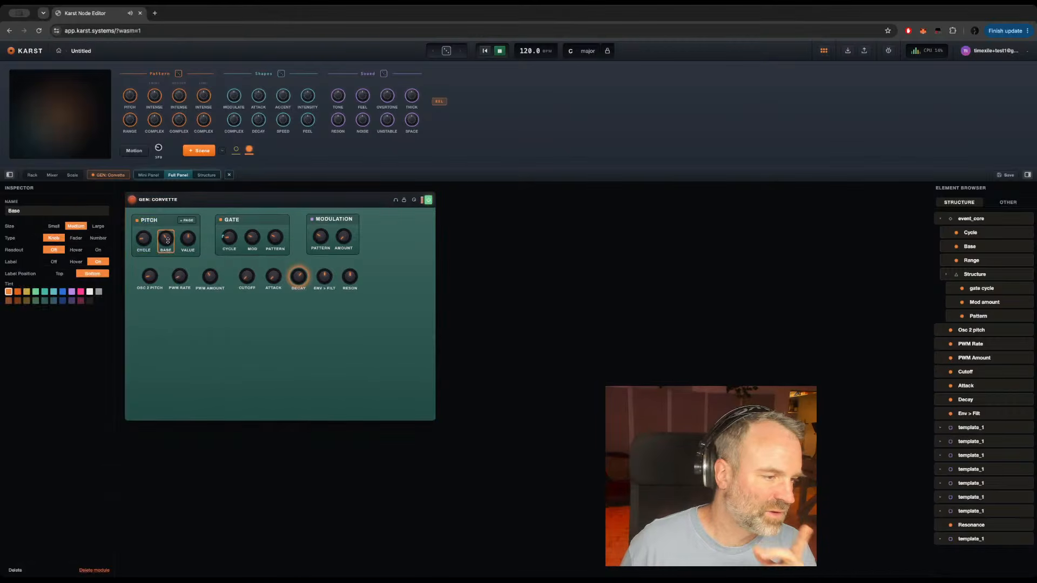
pyautogui.click(98, 239)
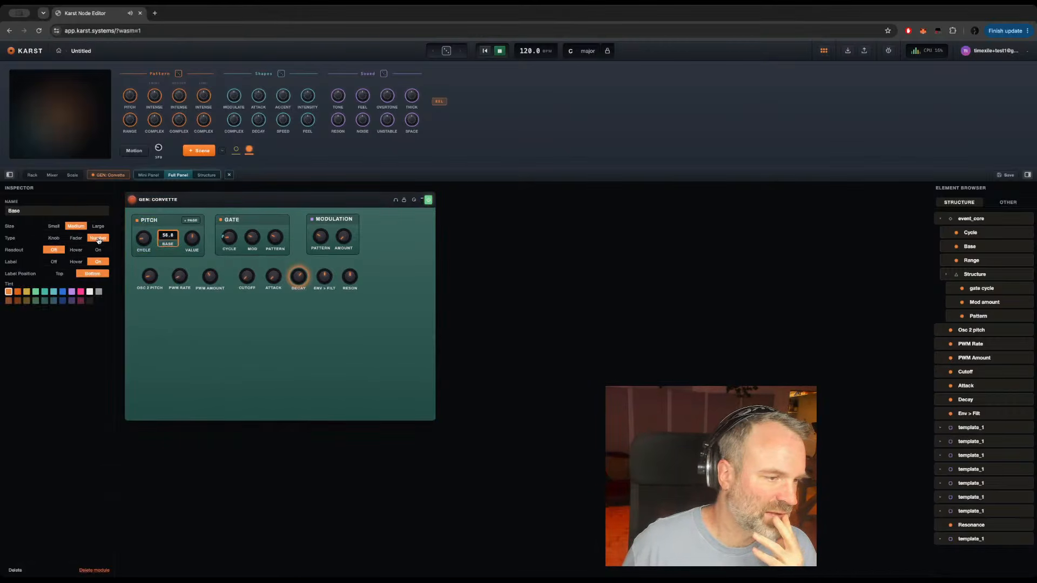
pyautogui.click(143, 242)
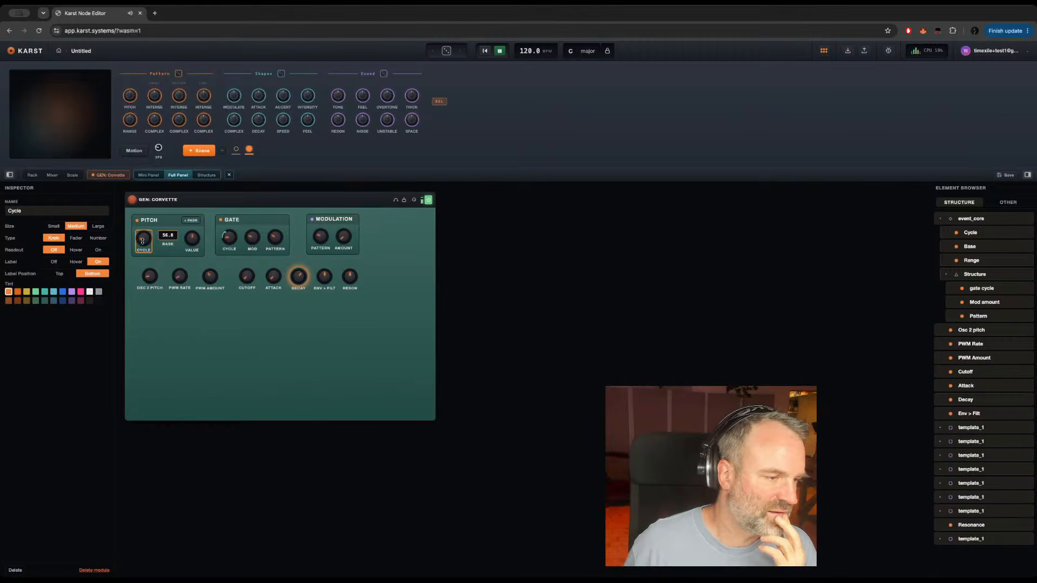
pyautogui.click(97, 239)
pyautogui.click(197, 240)
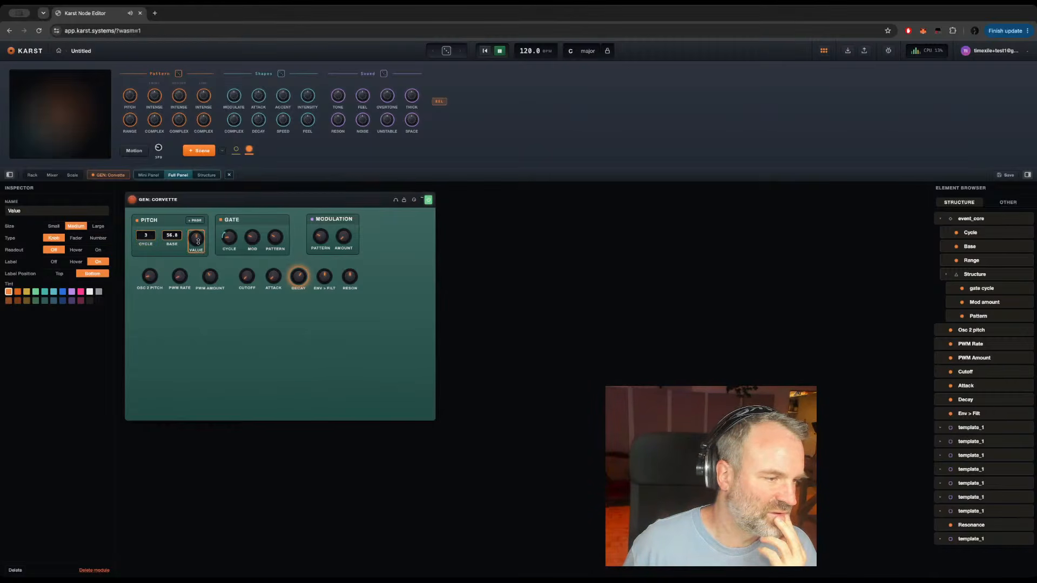
pyautogui.click(98, 238)
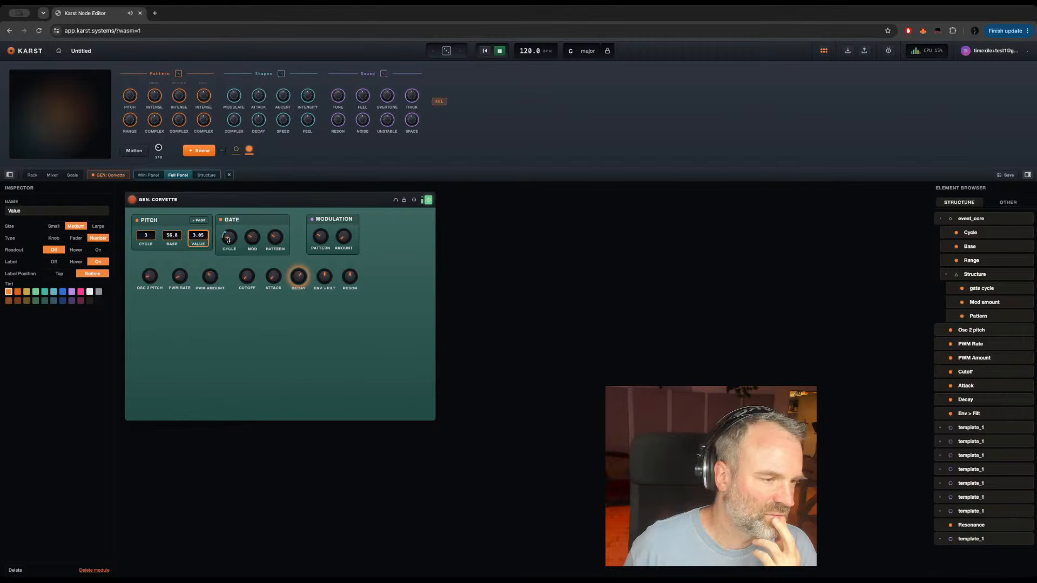
# Step: Rename the Pitch section's Value control to Range and refresh its label by switching it off and on again
pyautogui.doubleClick(12, 209)
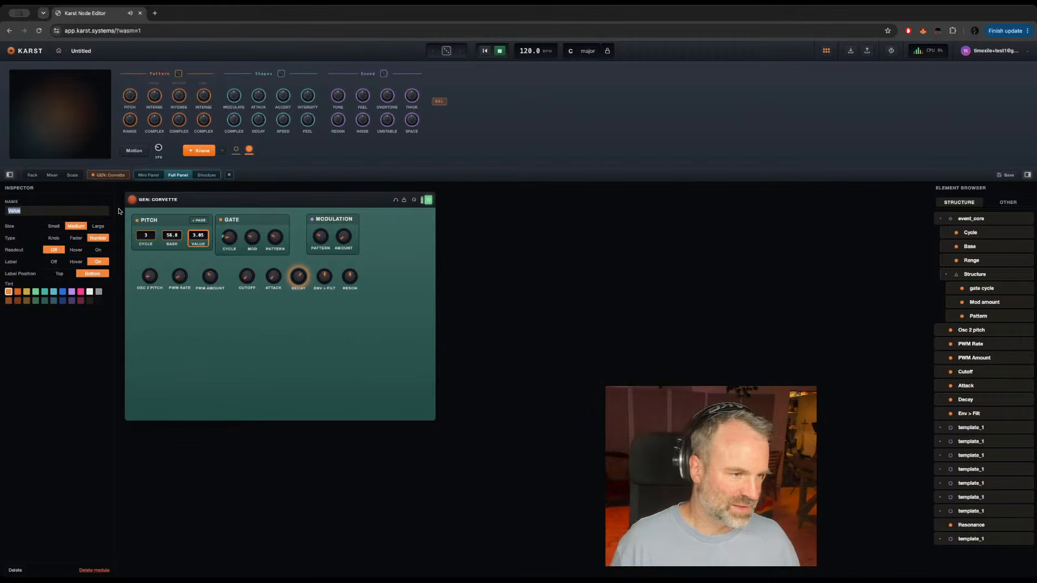
pyautogui.write('Ranm')
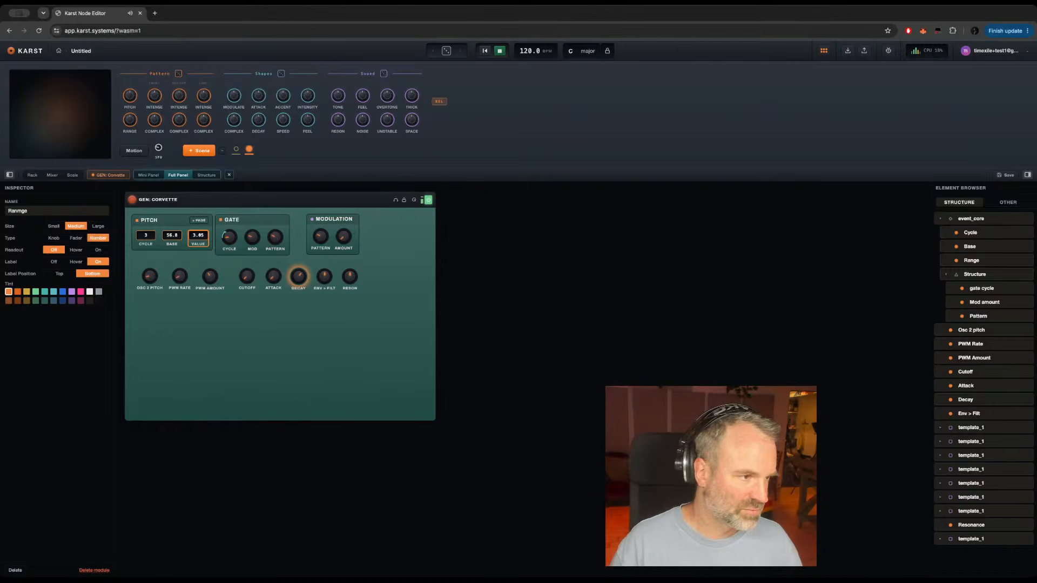
pyautogui.write('ge')
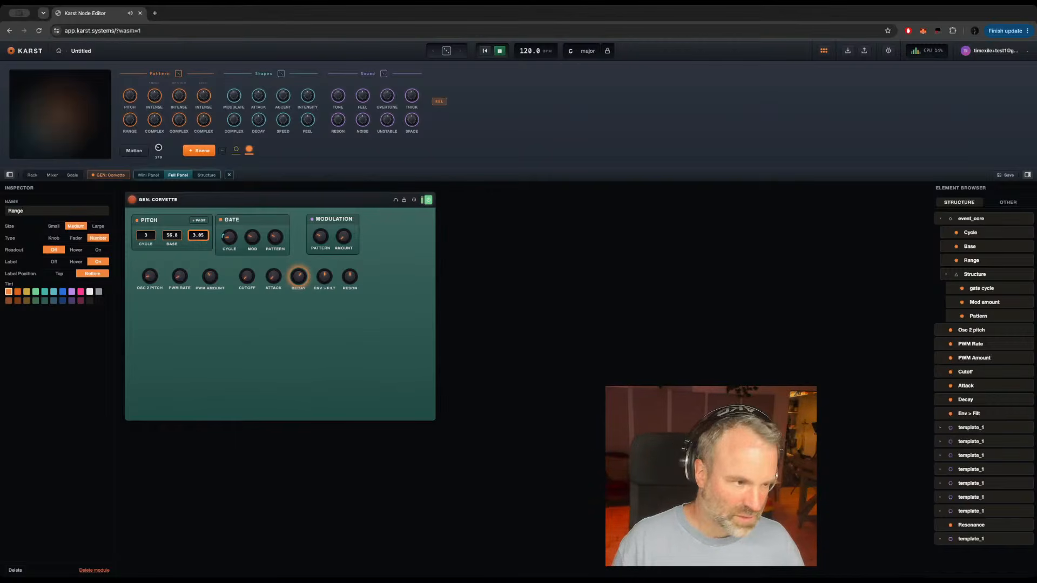
pyautogui.click(53, 261)
pyautogui.click(97, 262)
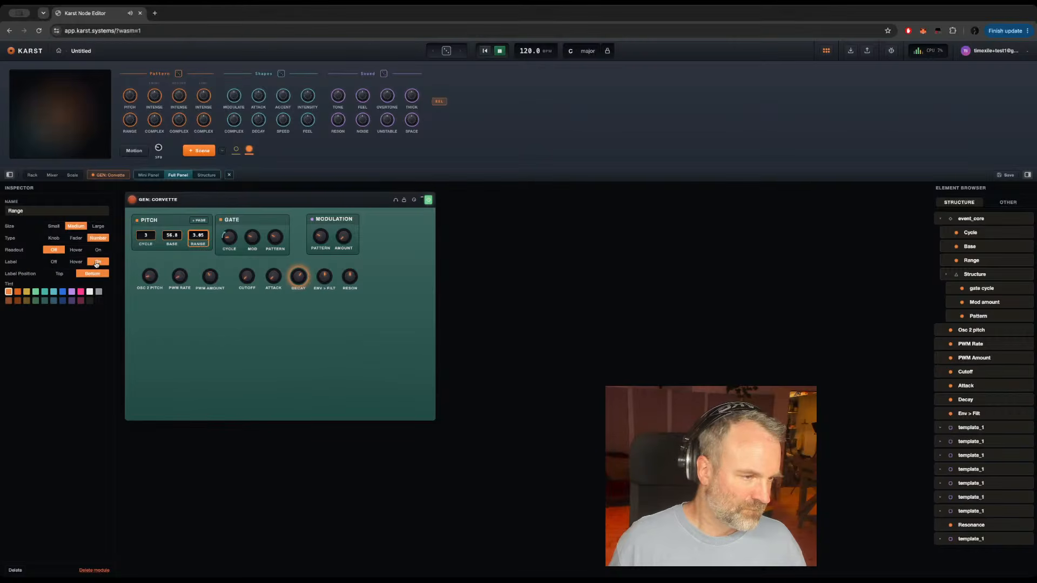
# Step: Switch the labels of the Pitch section's Base and Cycle controls off and back on
pyautogui.click(169, 240)
pyautogui.click(57, 262)
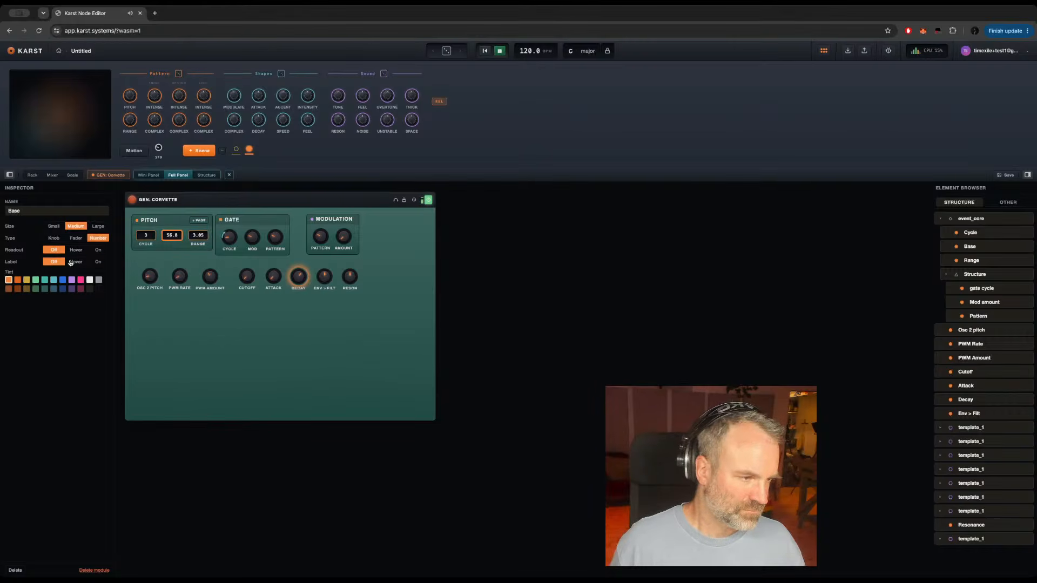
pyautogui.click(97, 262)
pyautogui.click(147, 236)
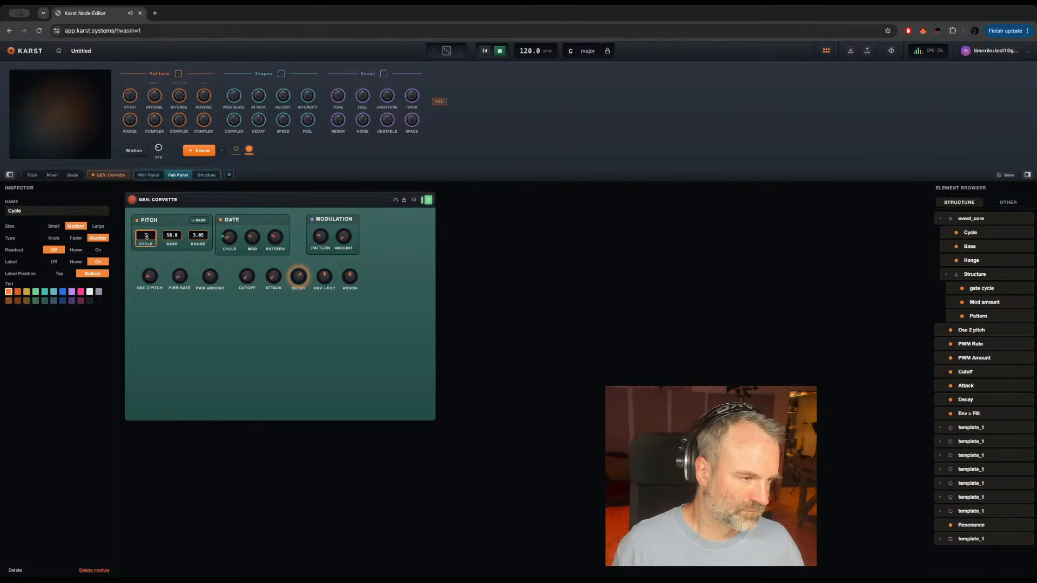
pyautogui.click(54, 261)
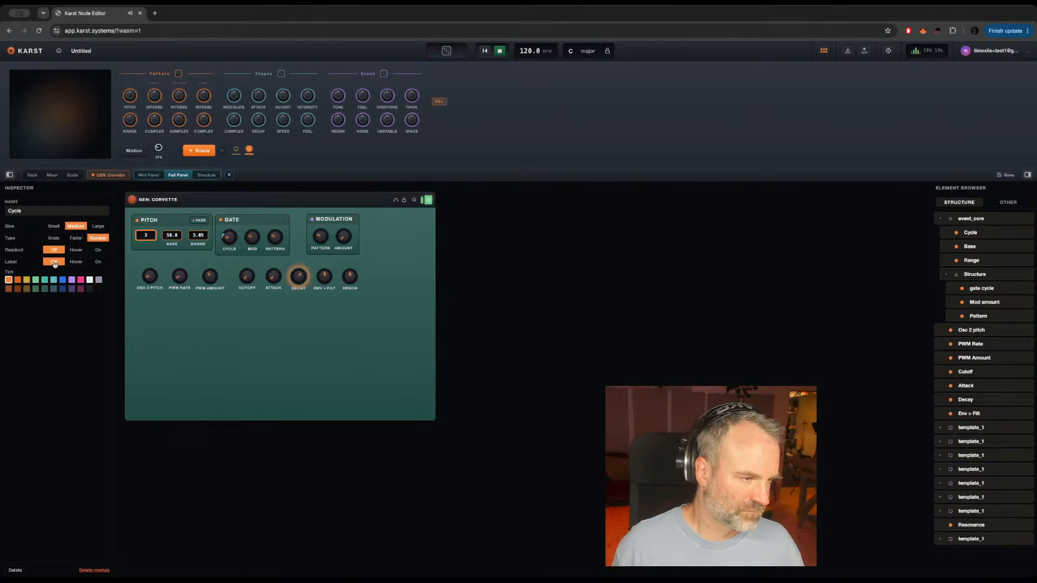
pyautogui.click(98, 261)
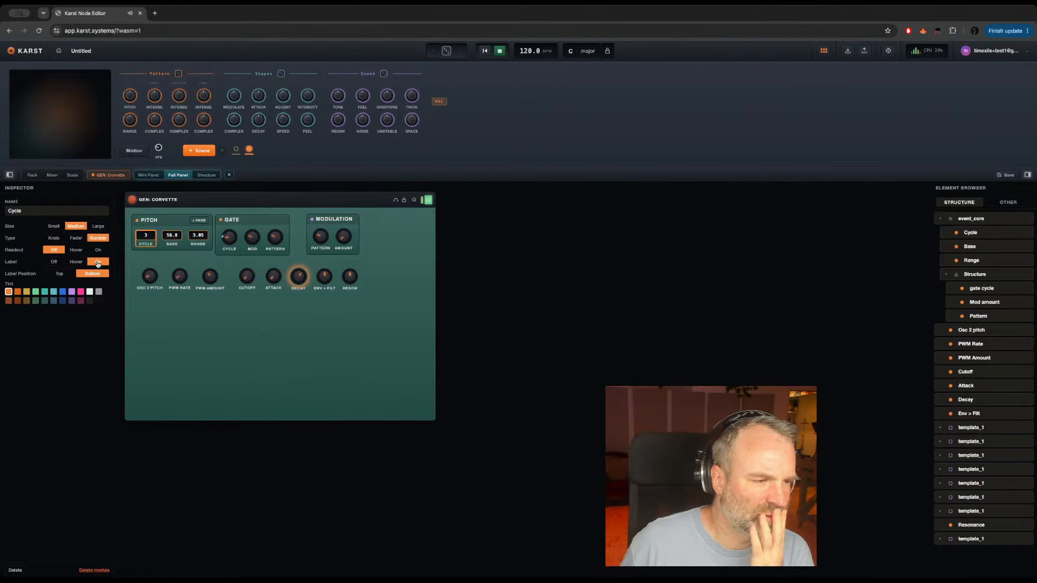
# Step: Switch the labels of the Gate section's Cycle, Mod and Pattern knobs off and back on
pyautogui.click(232, 238)
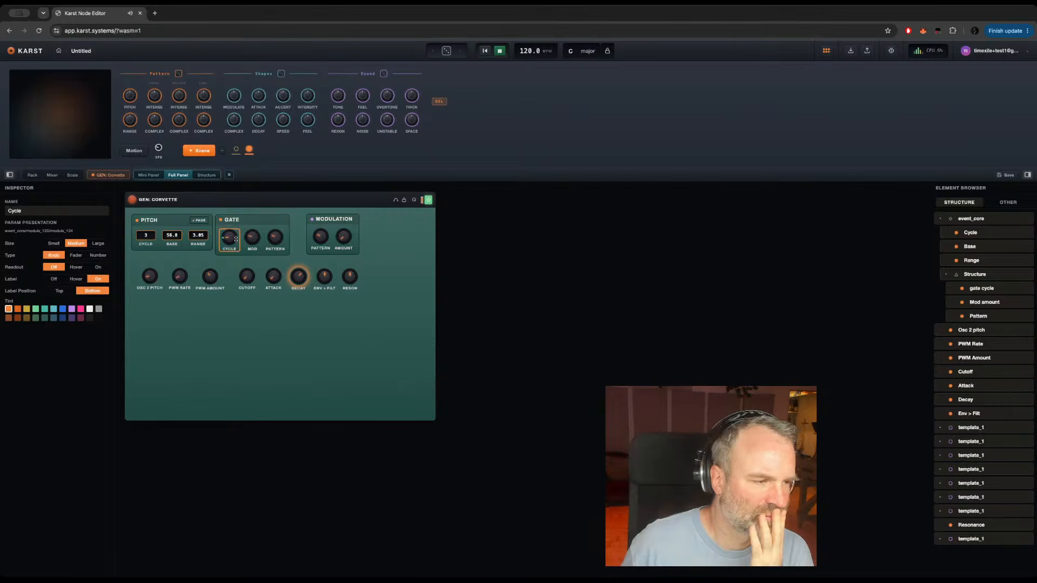
pyautogui.click(54, 279)
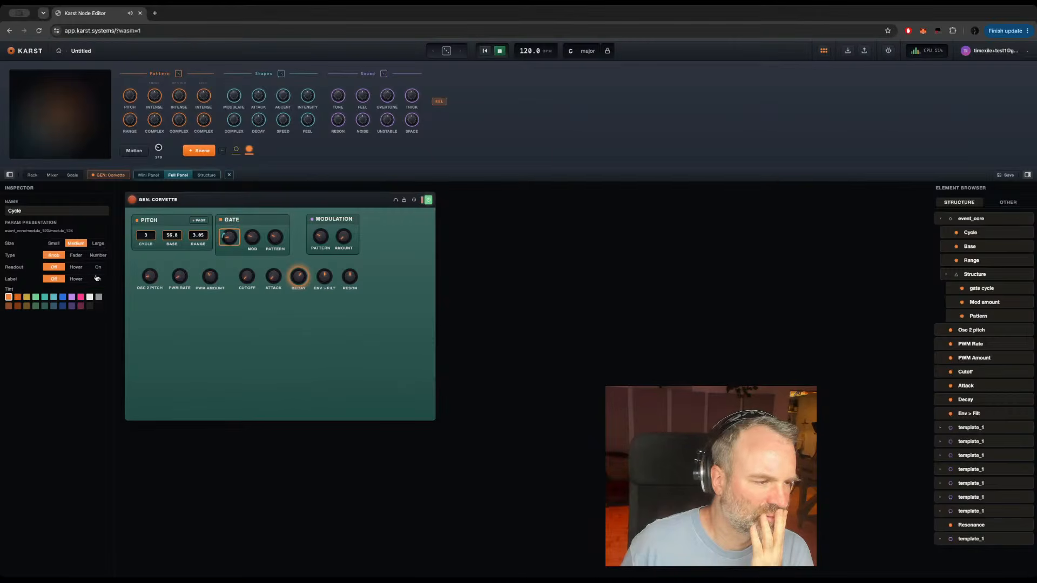
pyautogui.click(98, 278)
pyautogui.click(252, 243)
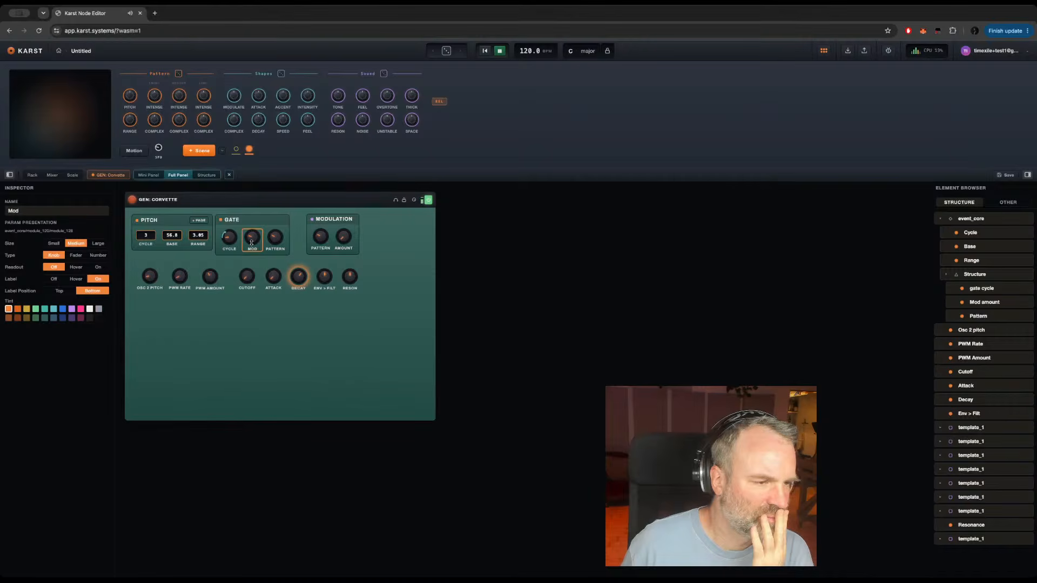
pyautogui.click(54, 279)
pyautogui.click(98, 279)
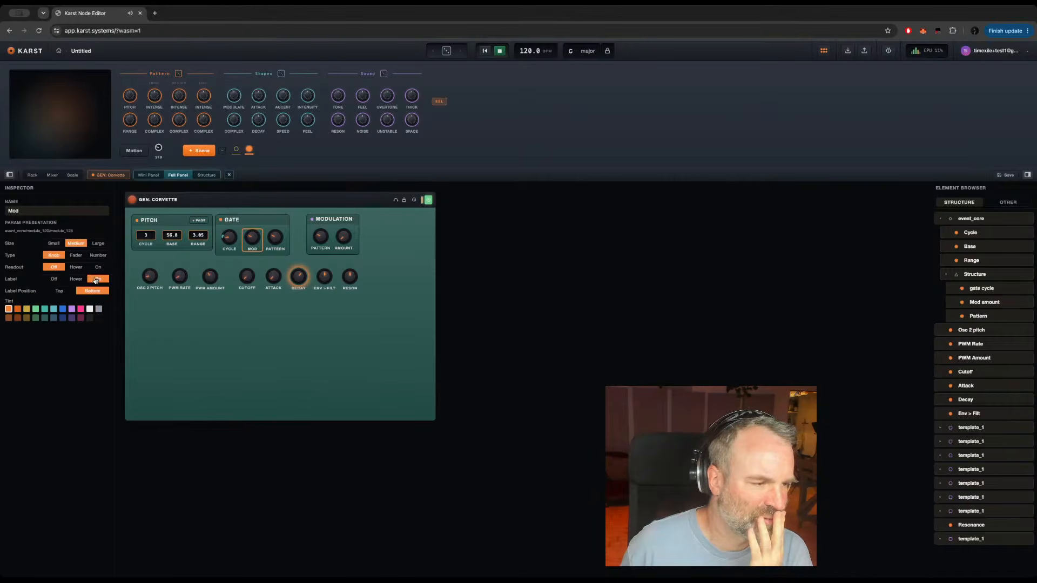
pyautogui.click(275, 238)
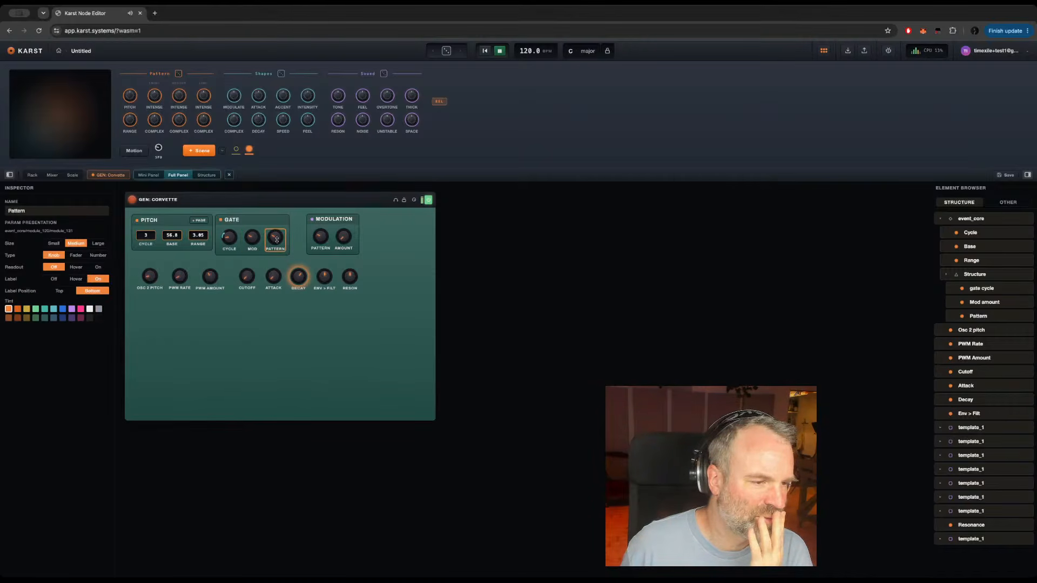
pyautogui.click(52, 279)
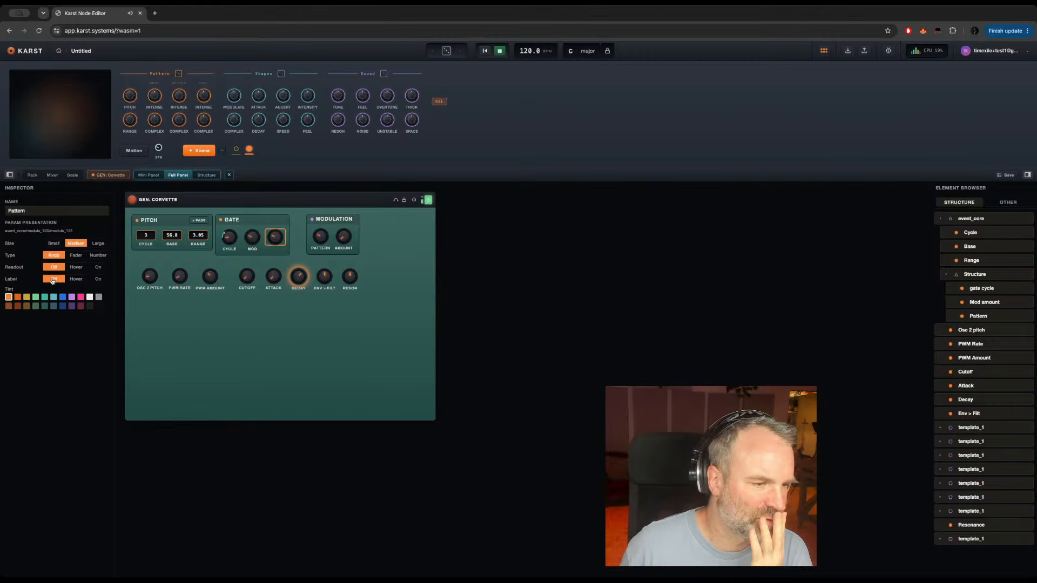
pyautogui.click(96, 279)
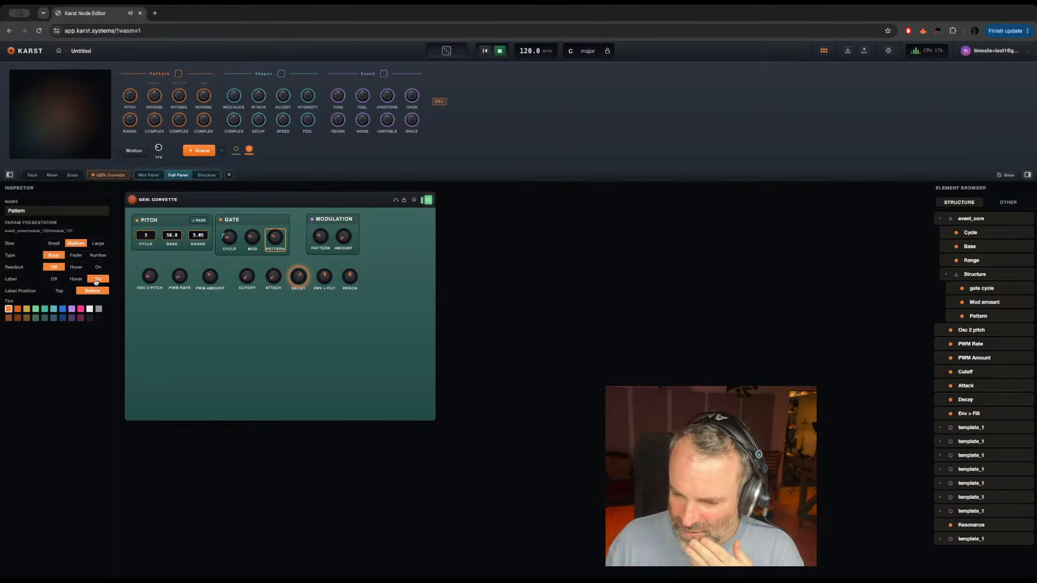
# Step: In the instrument's Custom stylesheet, try pink and dark title colours, restore white titles, and set the main panel colour to pink
pyautogui.click(241, 200)
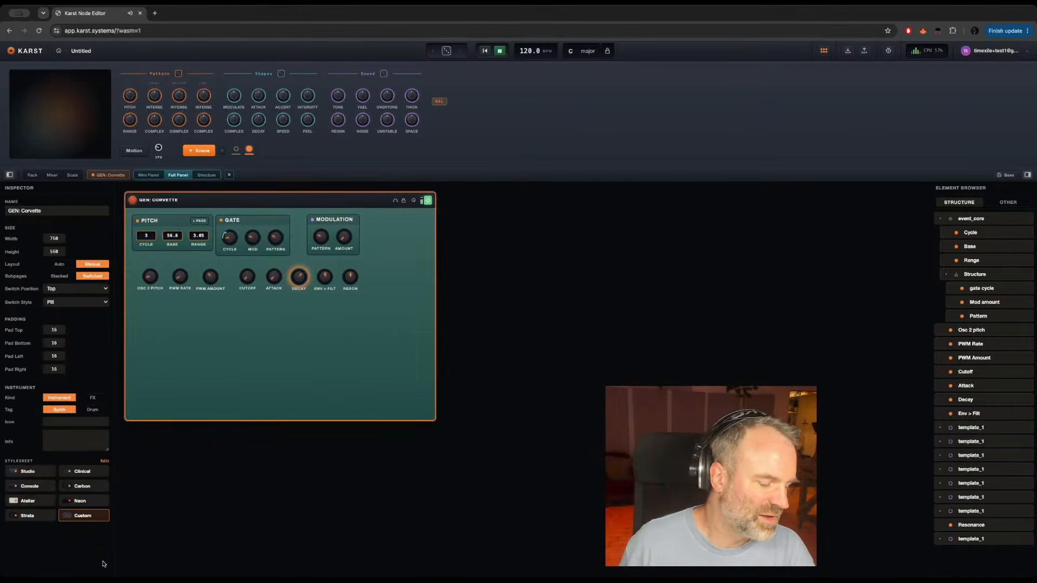
pyautogui.click(73, 515)
pyautogui.scroll(-5, 70, 510)
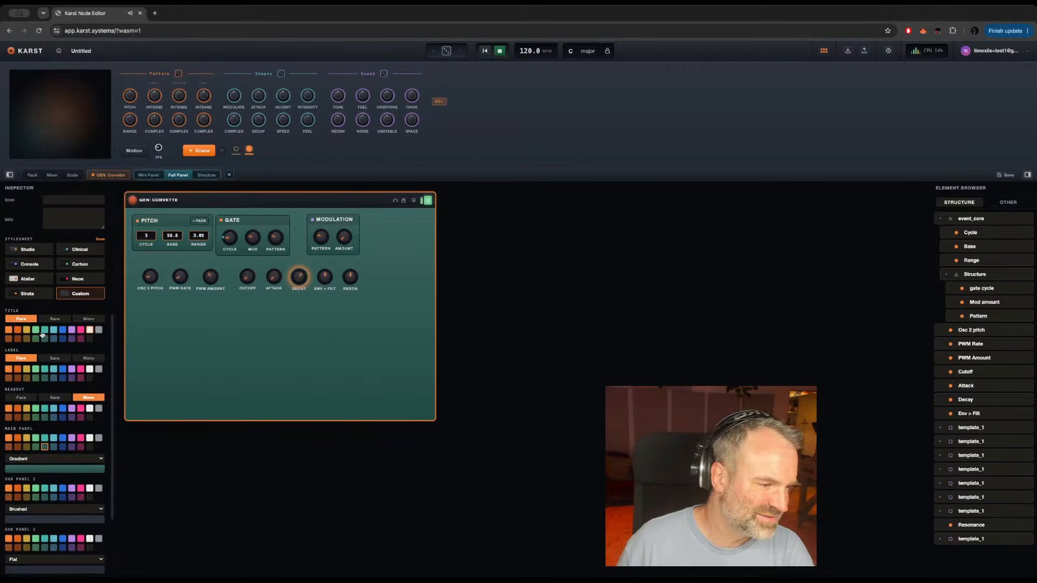
pyautogui.click(79, 331)
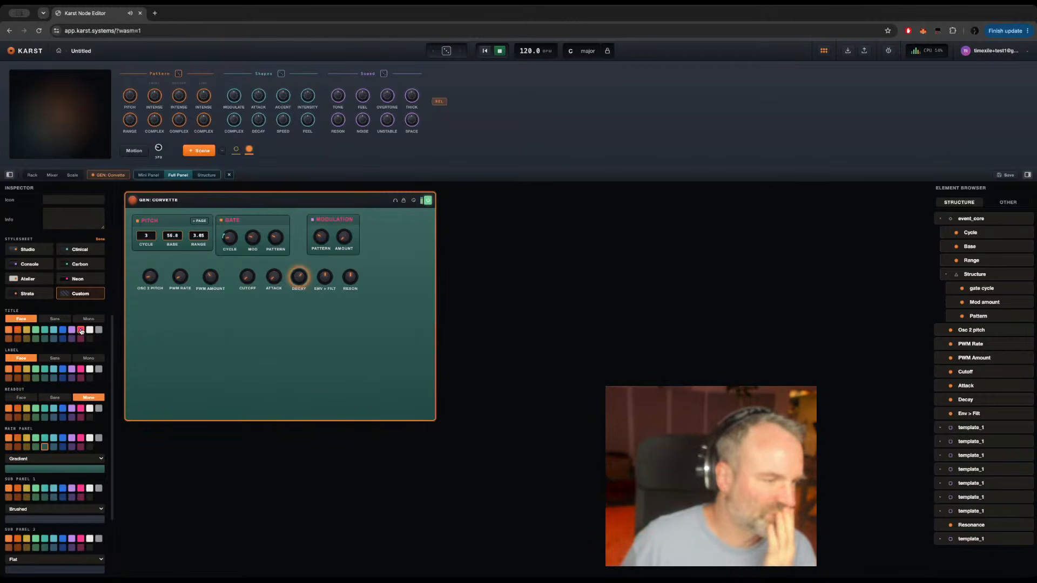
pyautogui.click(98, 339)
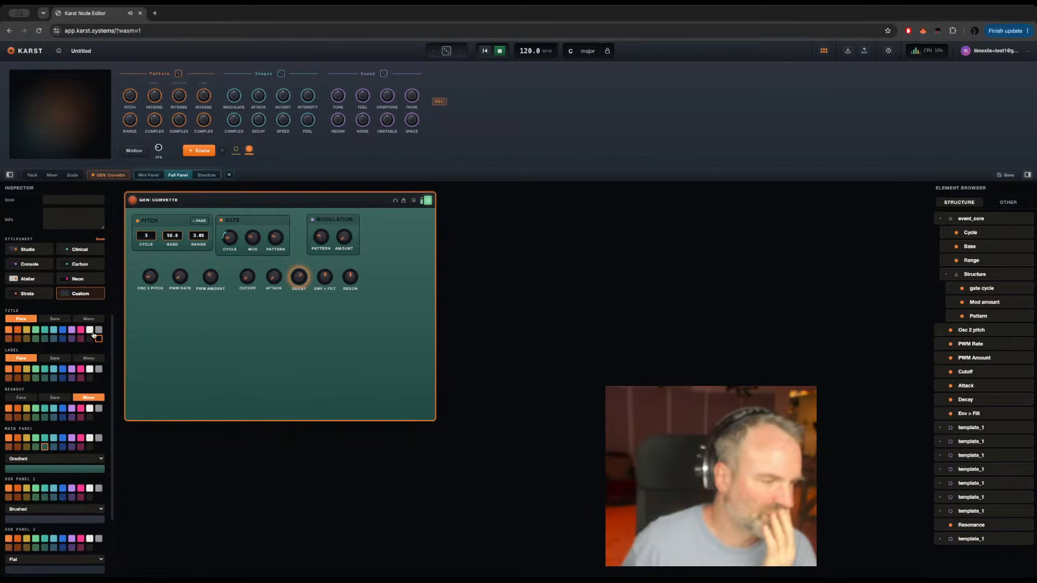
pyautogui.click(89, 330)
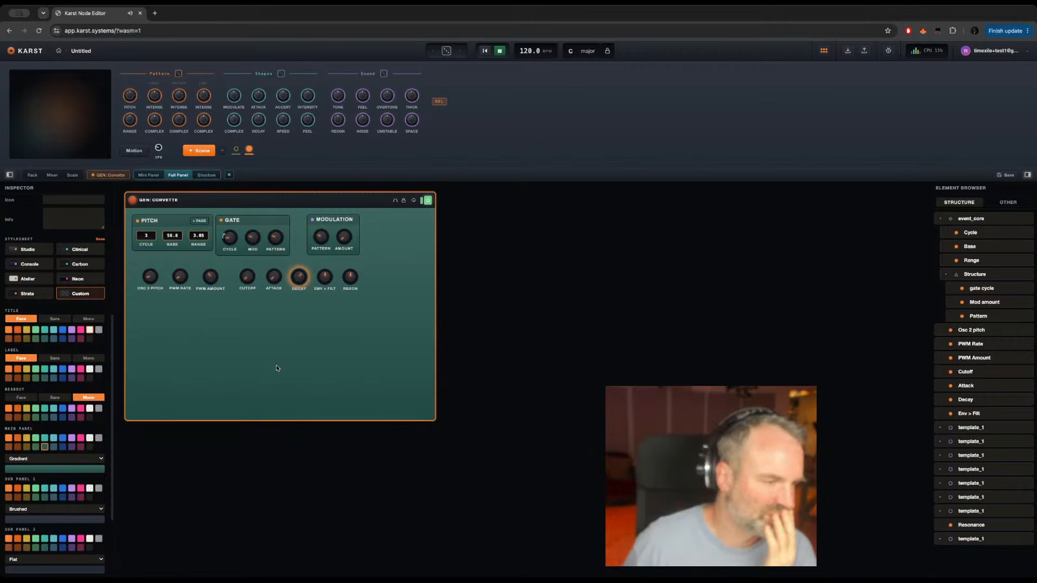
pyautogui.click(81, 438)
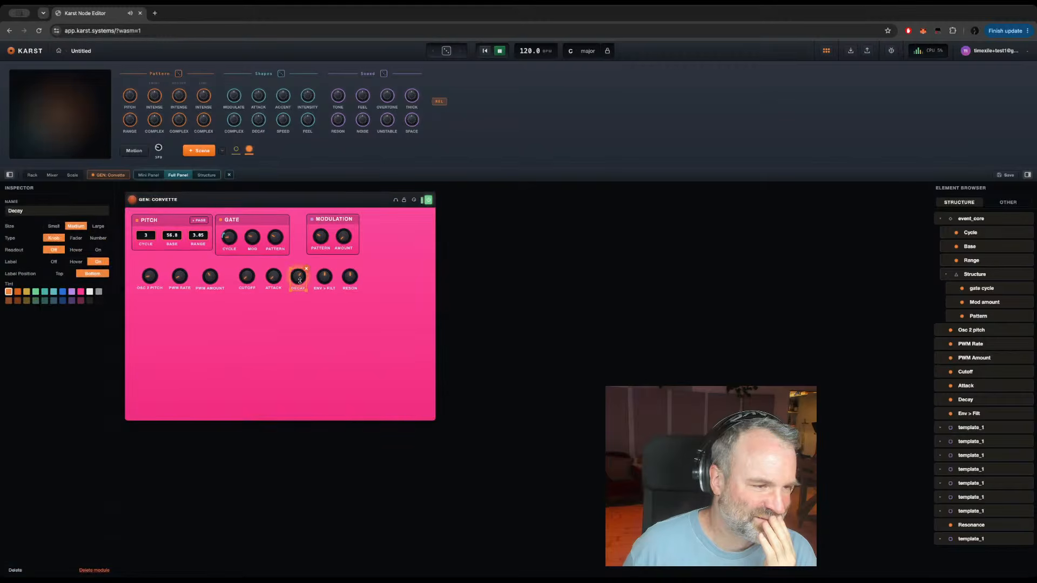
# Step: Change the Gate section's Cycle, Mod and Pattern controls from knobs to the Number type
pyautogui.click(229, 239)
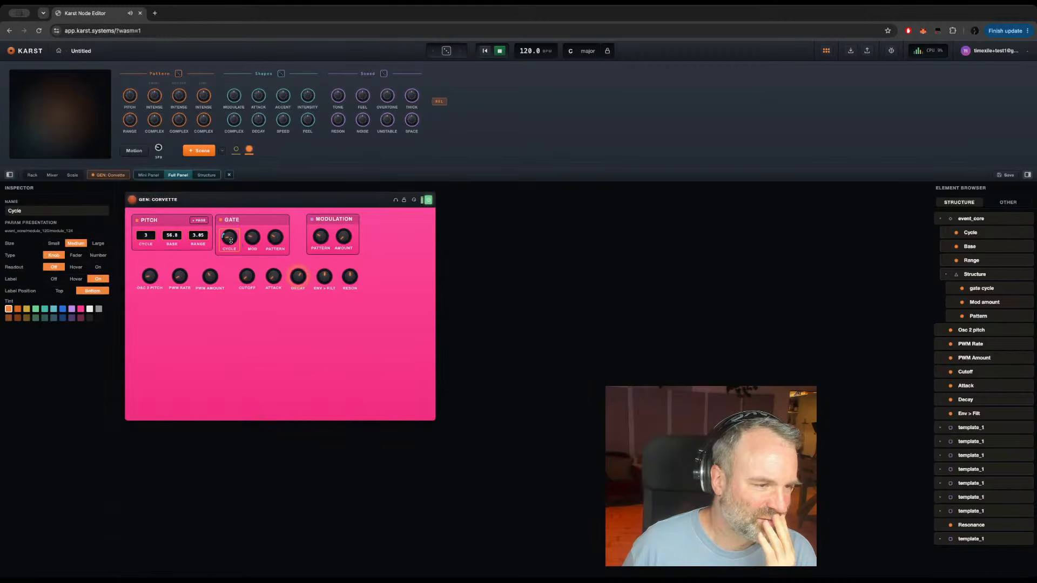
pyautogui.click(98, 255)
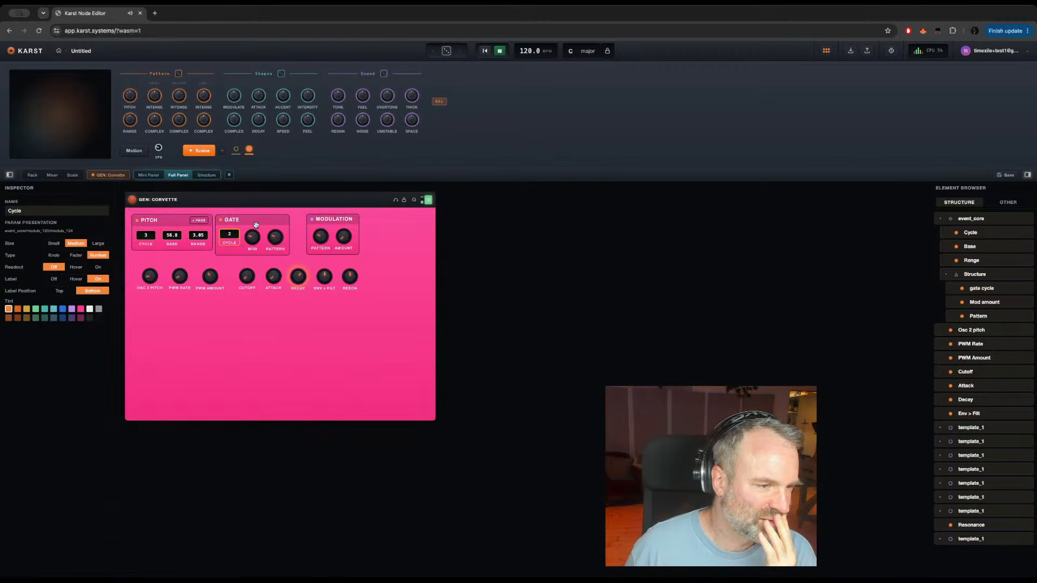
pyautogui.click(252, 238)
pyautogui.click(101, 256)
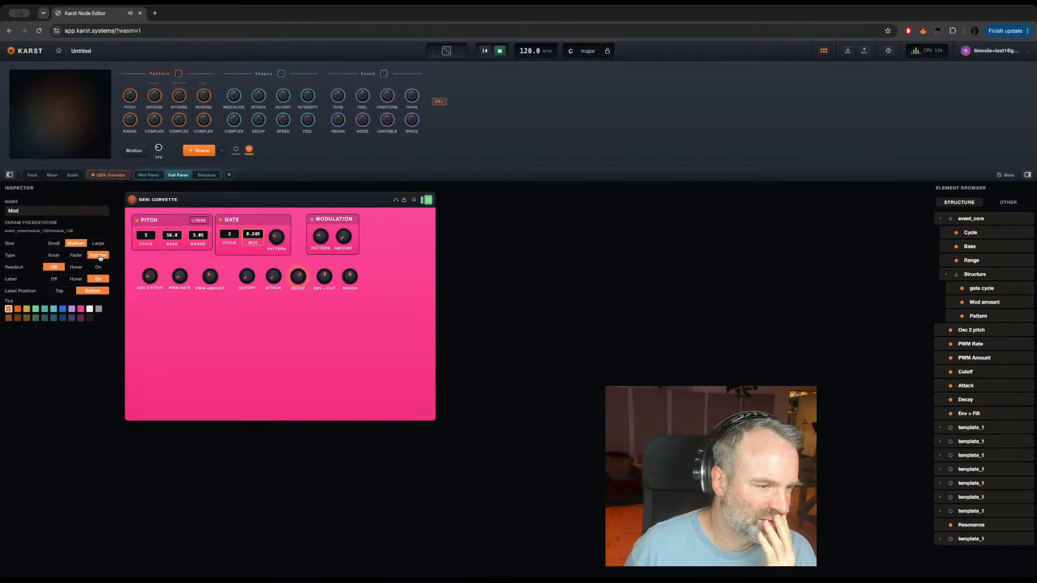
pyautogui.click(275, 237)
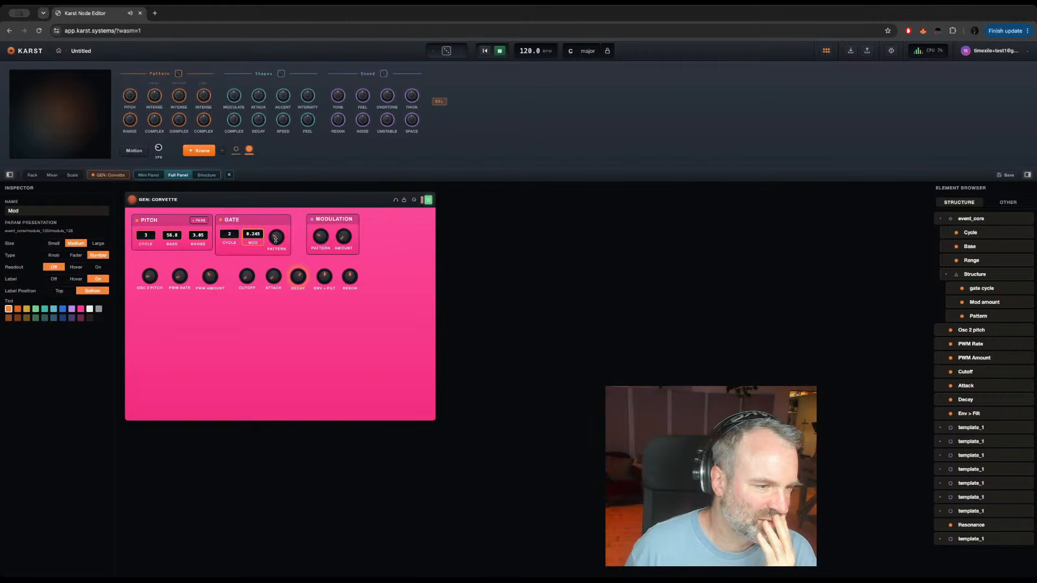
pyautogui.click(98, 256)
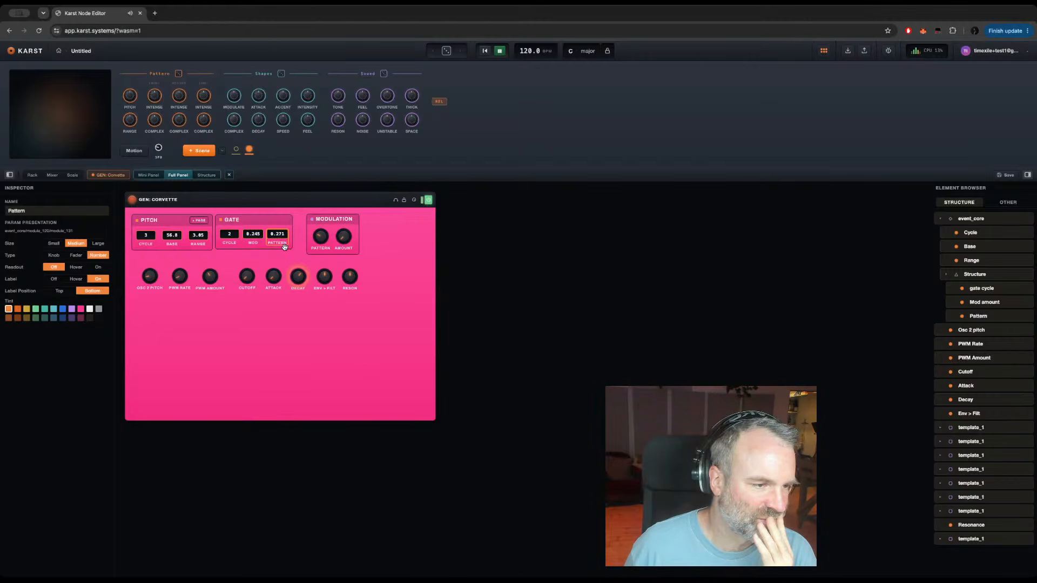
# Step: Show the GEN: Corvette instrument in use and set Pitch Base to 37.9 and Cycle to 4, raising Decay as well
pyautogui.click(147, 278)
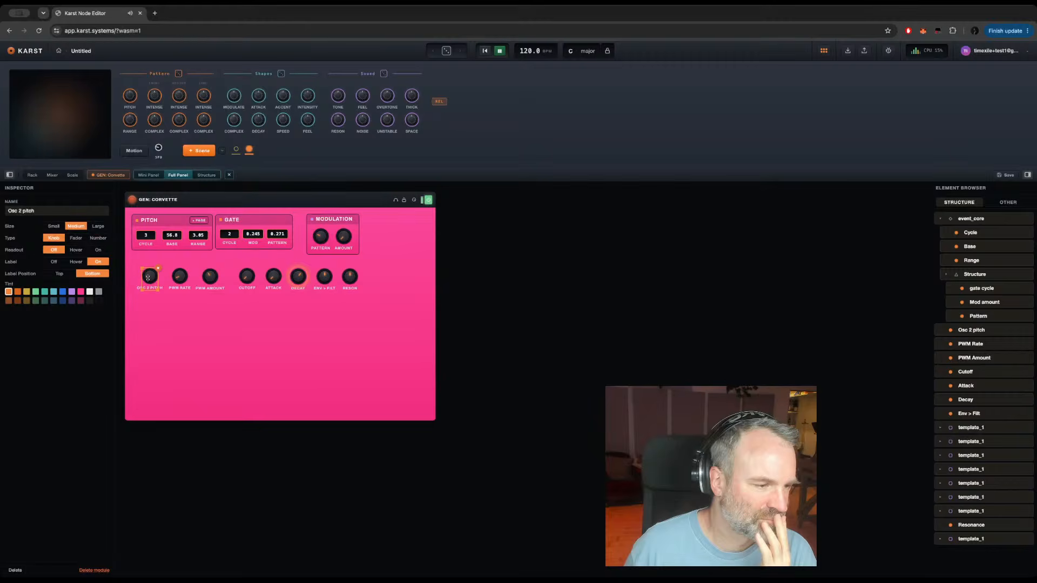
pyautogui.click(111, 175)
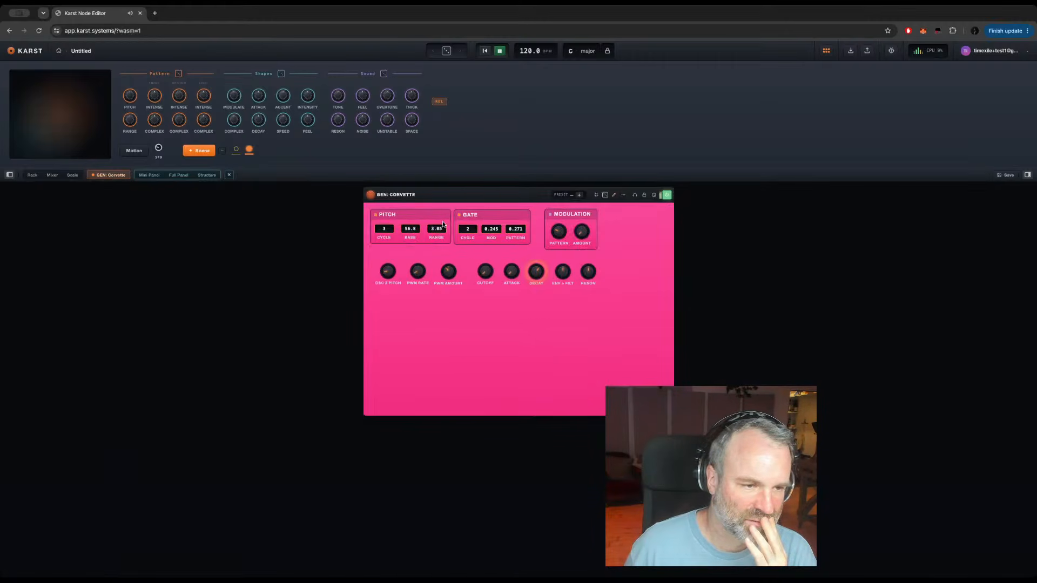
pyautogui.moveTo(412, 230); pyautogui.dragTo(411, 247)
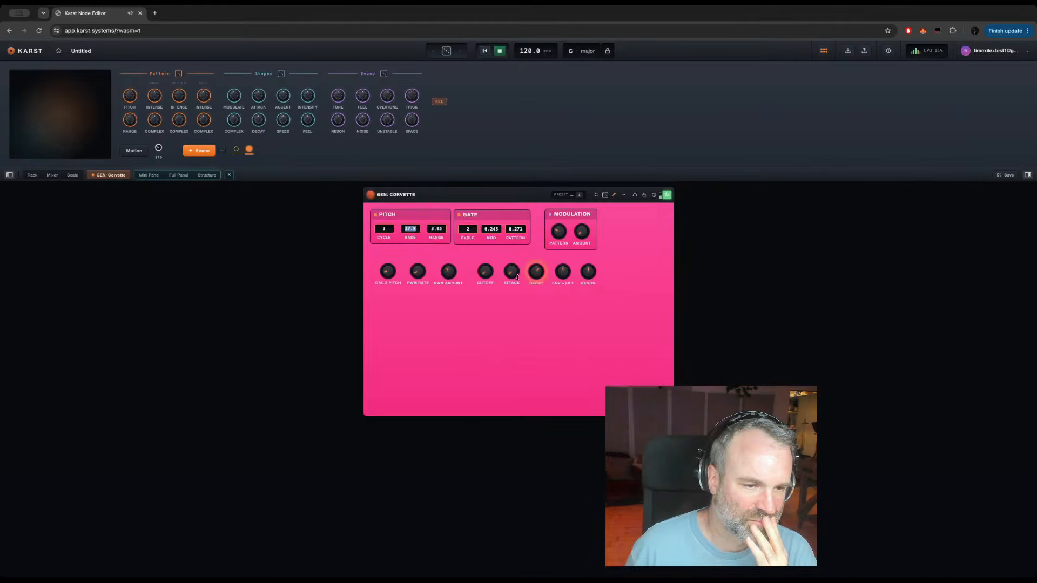
pyautogui.moveTo(536, 274); pyautogui.dragTo(531, 264)
pyautogui.moveTo(386, 229); pyautogui.dragTo(387, 216)
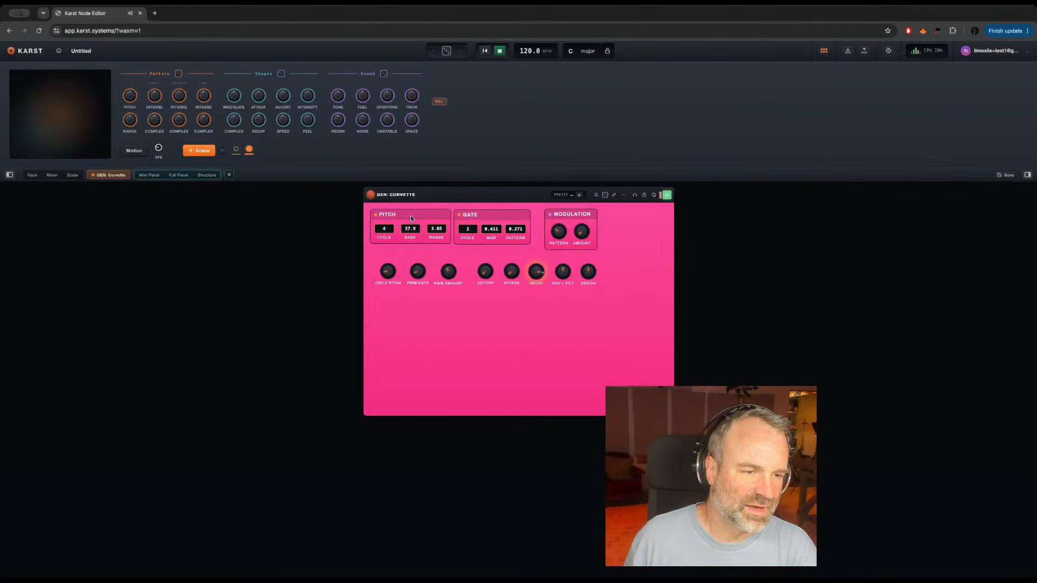
# Step: Open the nested Structure inside event_core and copy its input, Order, Pattern, Multiply, Sine, Rectify and Mod amount modules
pyautogui.click(209, 175)
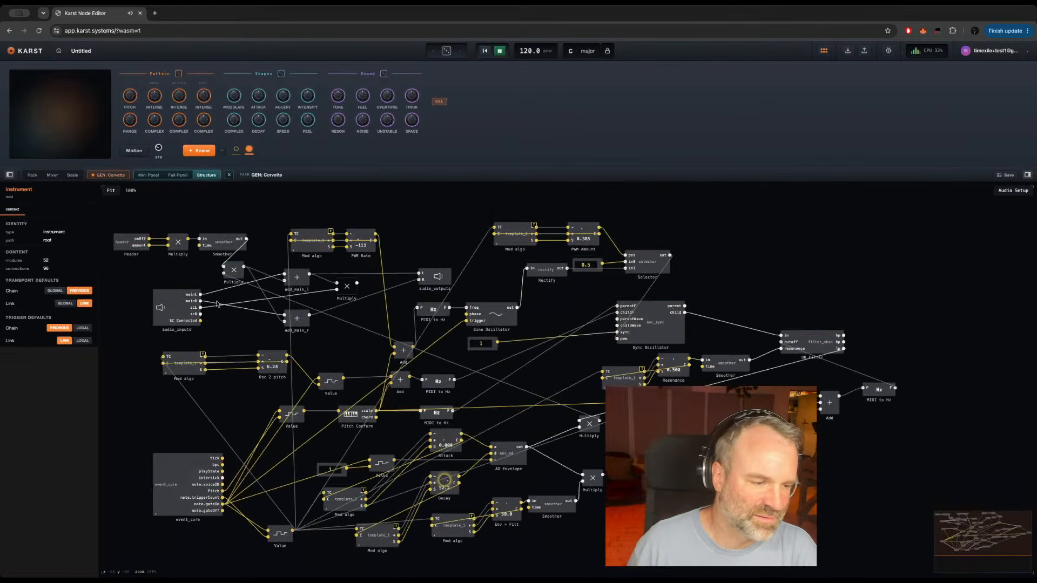
pyautogui.doubleClick(163, 490)
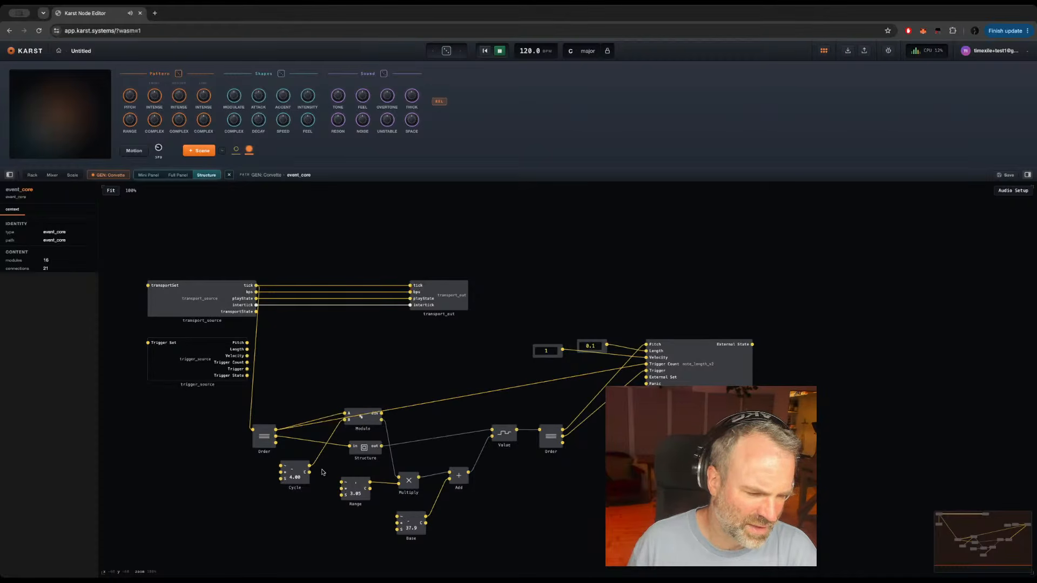
pyautogui.click(301, 479)
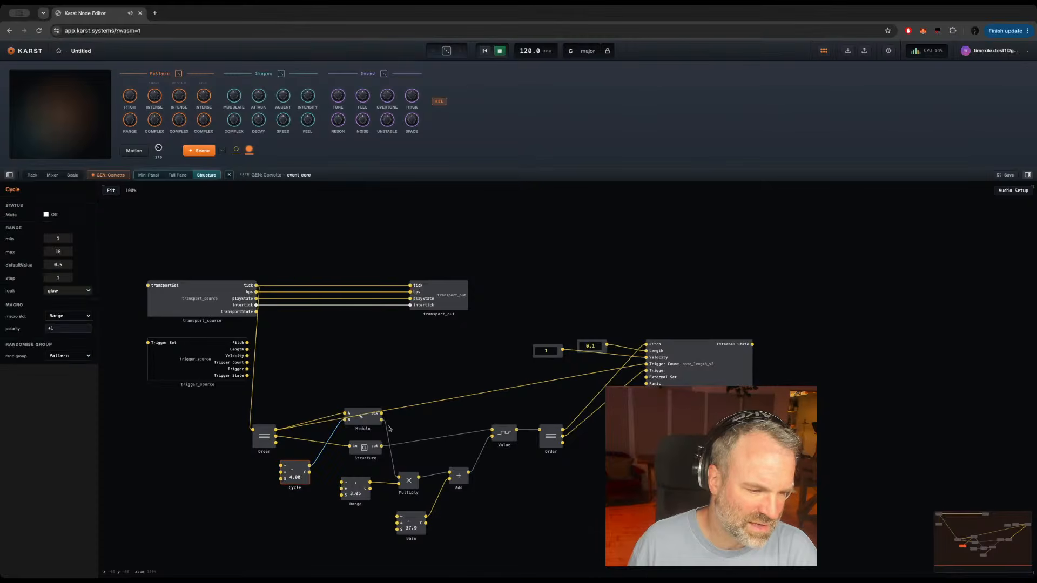
pyautogui.doubleClick(365, 447)
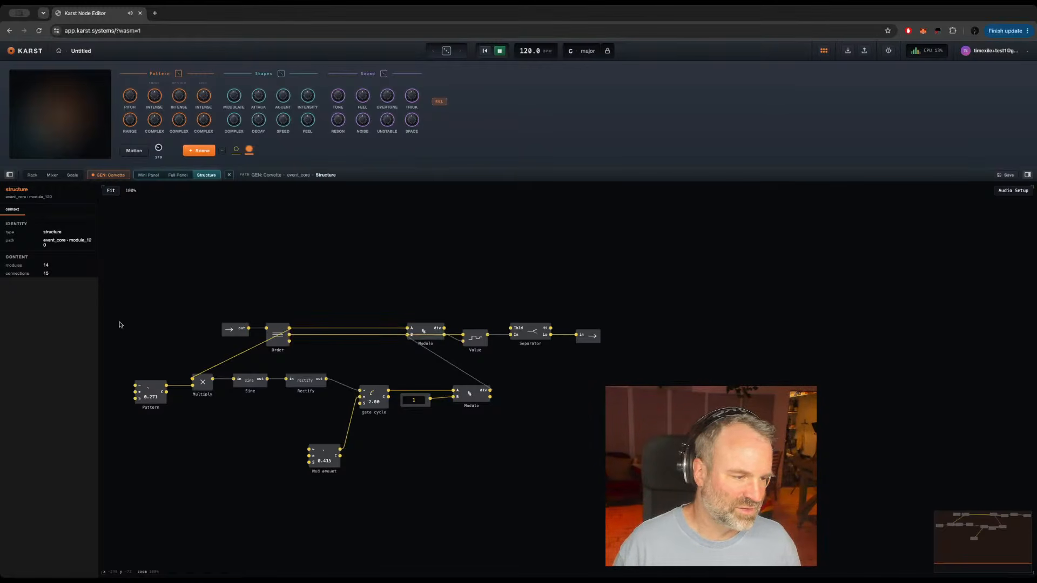
pyautogui.moveTo(119, 310); pyautogui.dragTo(328, 420)
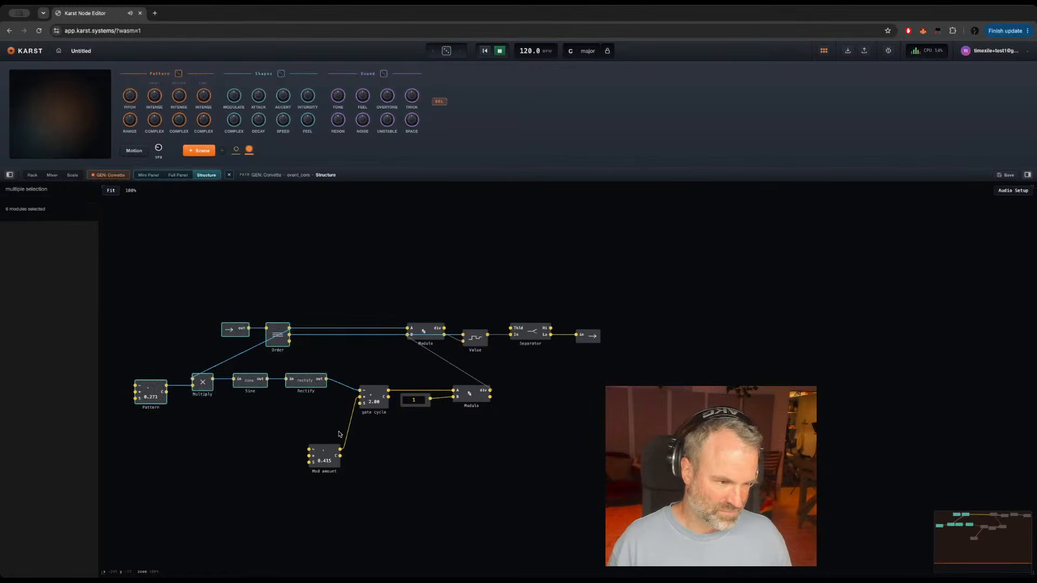
pyautogui.keyDown('shift'); pyautogui.click(335, 465); pyautogui.keyUp('shift')
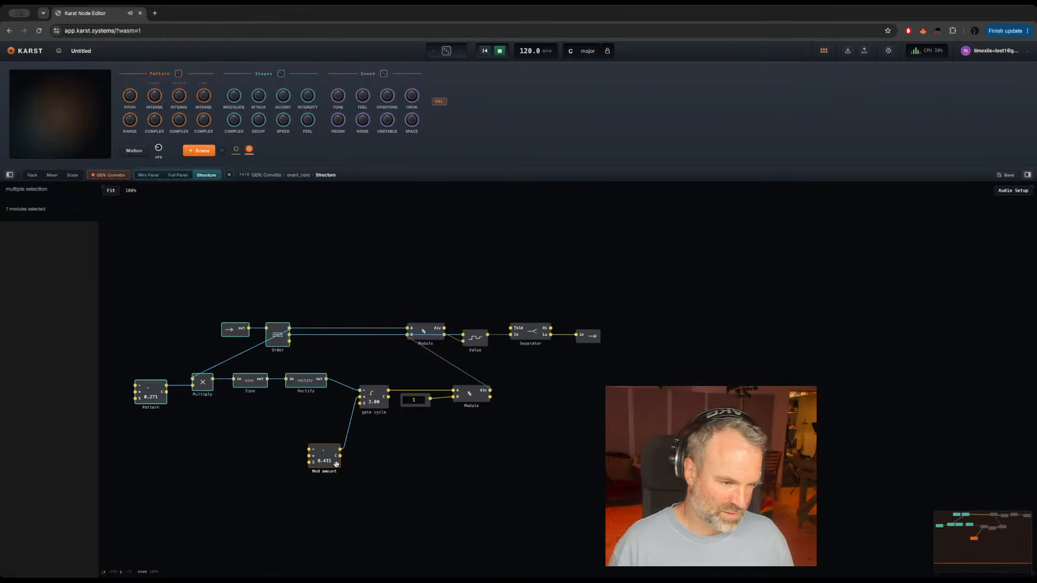
pyautogui.hotkey('ctrl', 'c')
pyautogui.hotkey('ctrl', 'c')
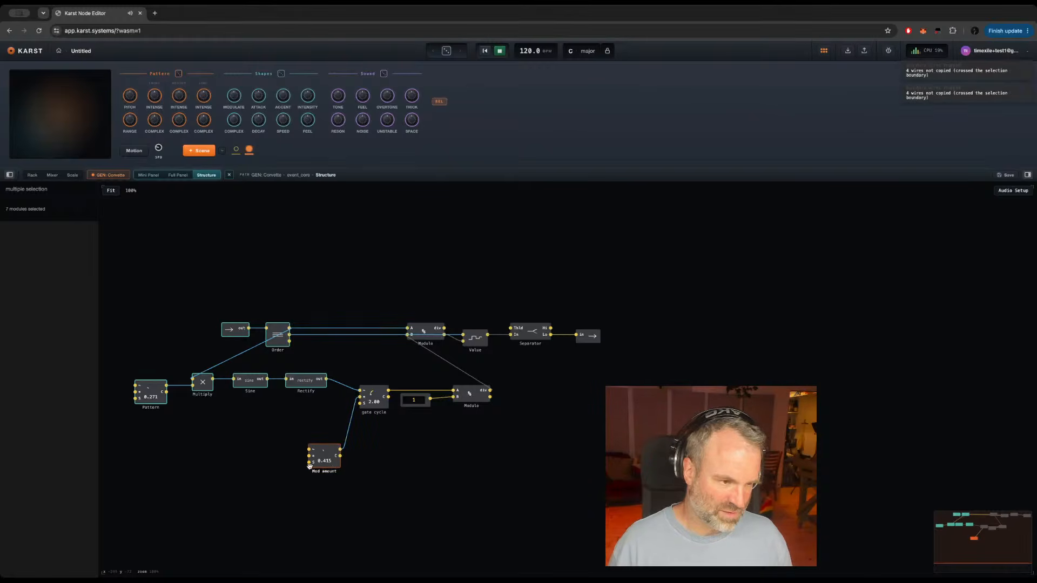
# Step: Return to event_core, paste the copied modules, and place them beside the existing Order and Cycle modules
pyautogui.doubleClick(259, 473)
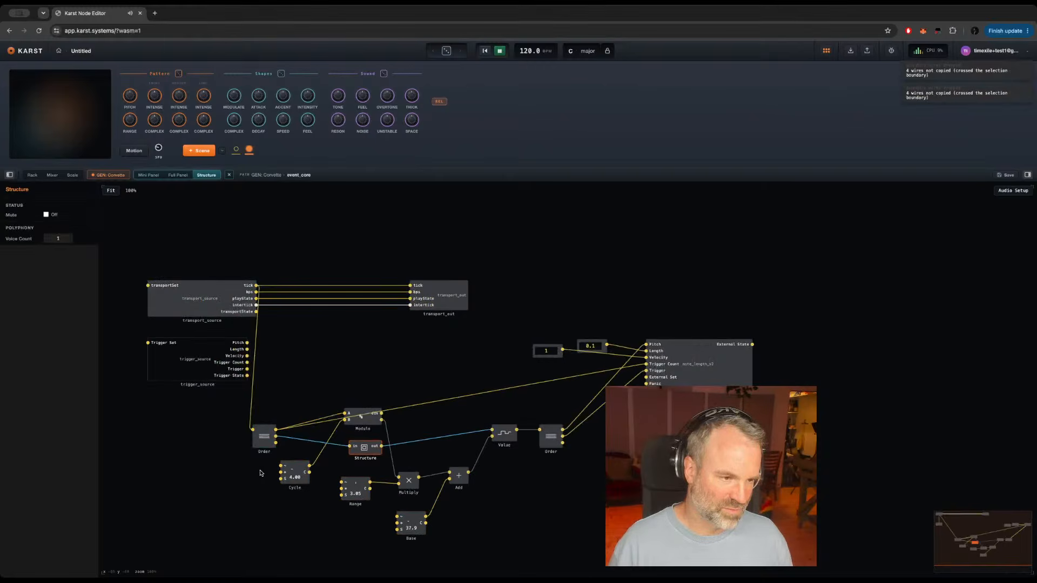
pyautogui.click(133, 483)
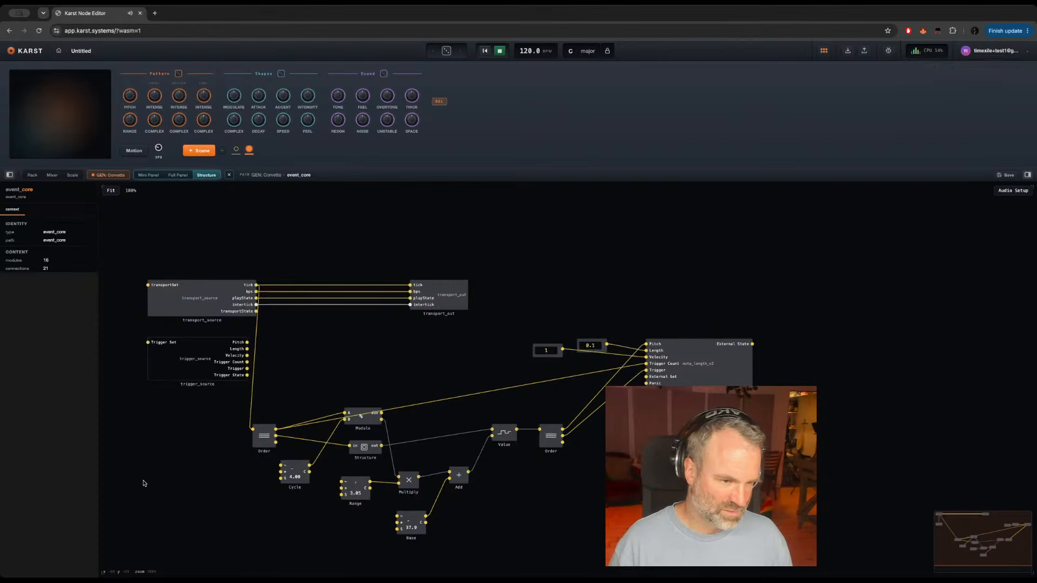
pyautogui.moveTo(144, 483); pyautogui.dragTo(421, 458)
pyautogui.hotkey('ctrl', 'v')
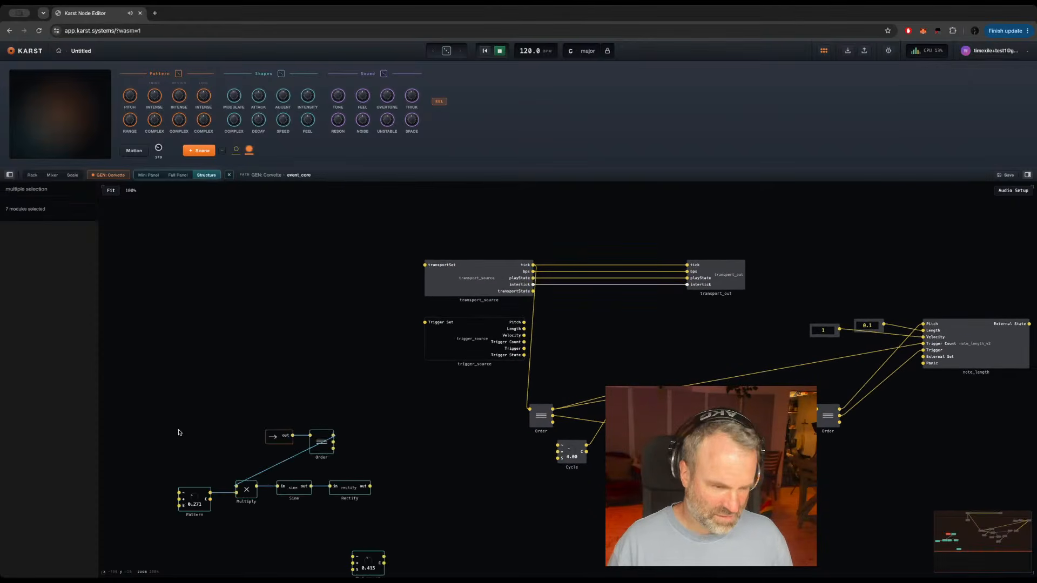
pyautogui.moveTo(320, 452); pyautogui.dragTo(415, 427)
pyautogui.click(458, 421)
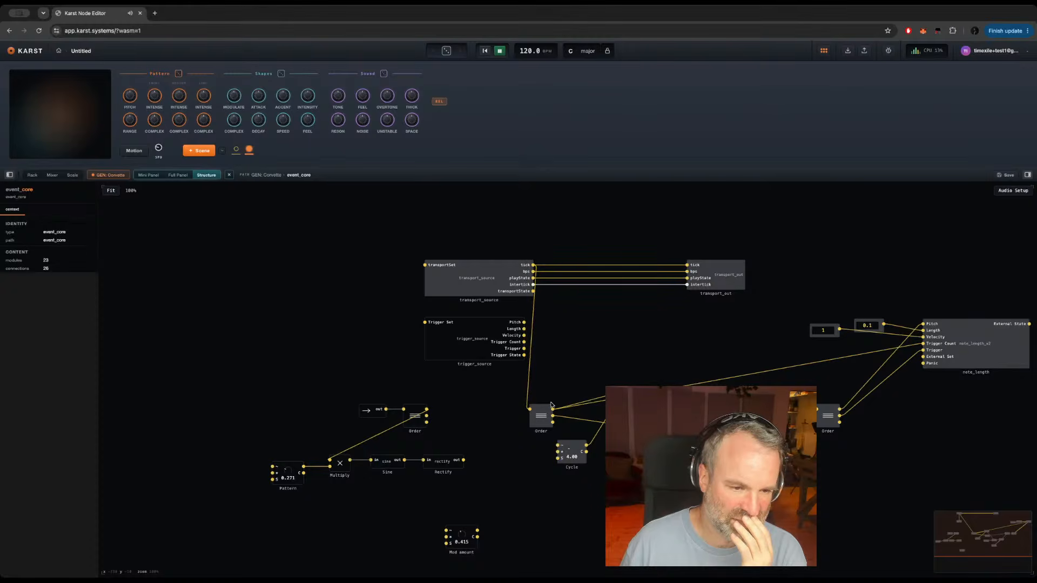
# Step: Connect the existing Order module's first output to the pasted Multiply and move the Cycle module closer to Rectify
pyautogui.moveTo(552, 410); pyautogui.dragTo(330, 458)
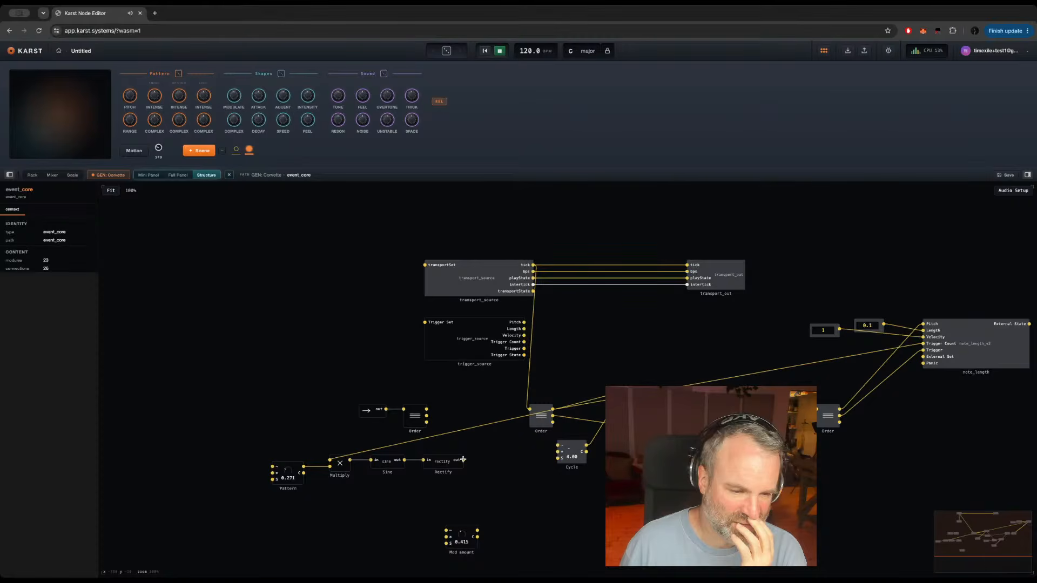
pyautogui.moveTo(463, 460); pyautogui.dragTo(558, 445)
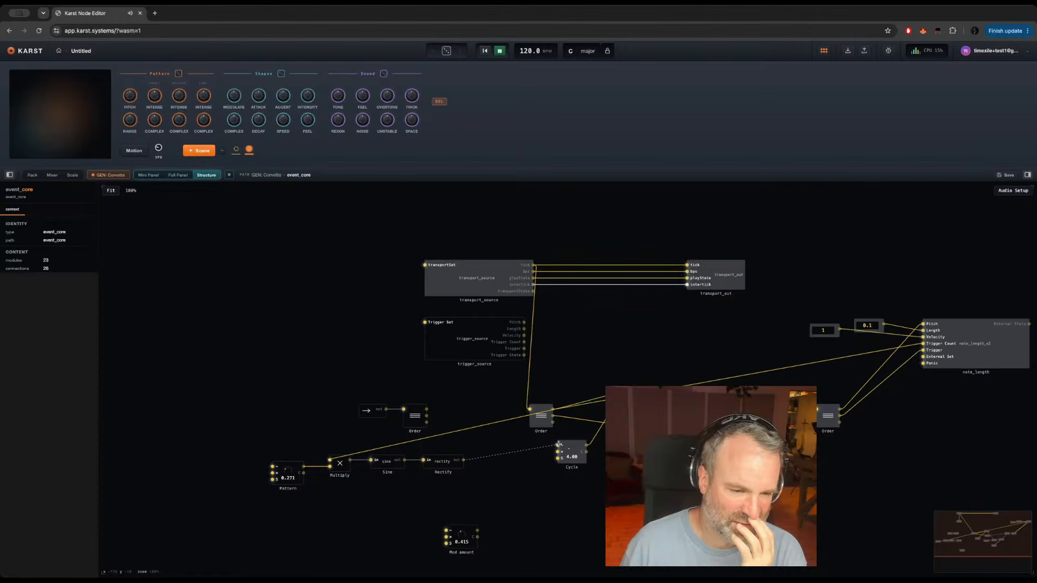
pyautogui.click(575, 462)
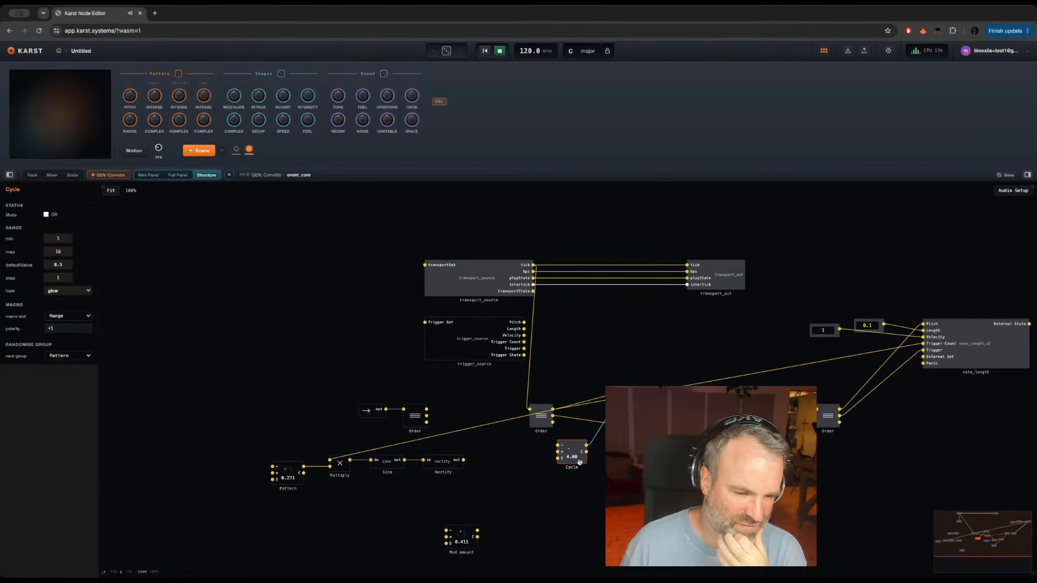
pyautogui.moveTo(582, 462); pyautogui.dragTo(523, 469)
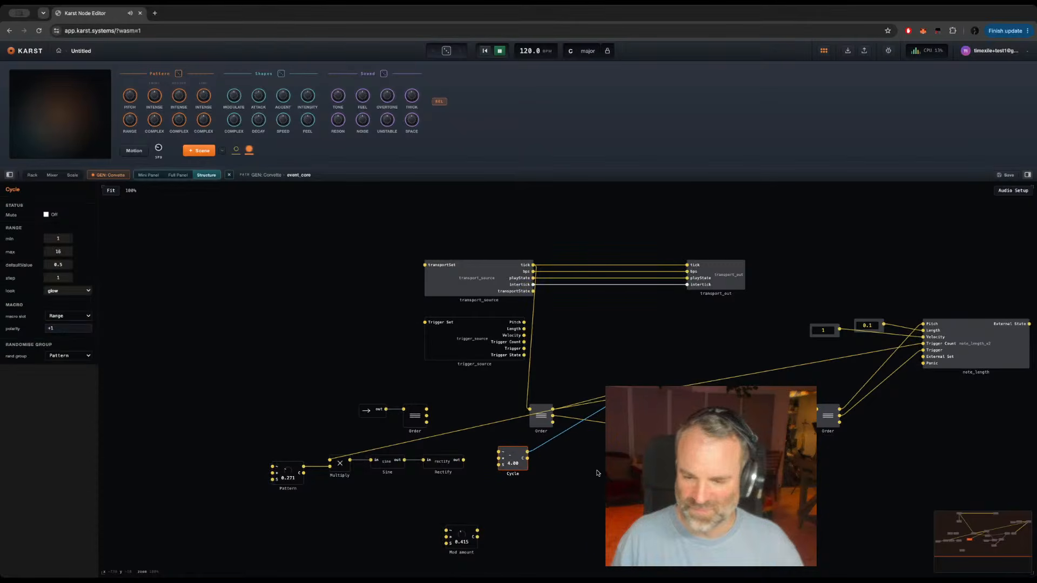
# Step: Add a Modulo module beside Cycle with Cycle's output wired to input A and a constant of 1 for input B
pyautogui.click(579, 464)
pyautogui.press('Return')
pyautogui.write('modulo')
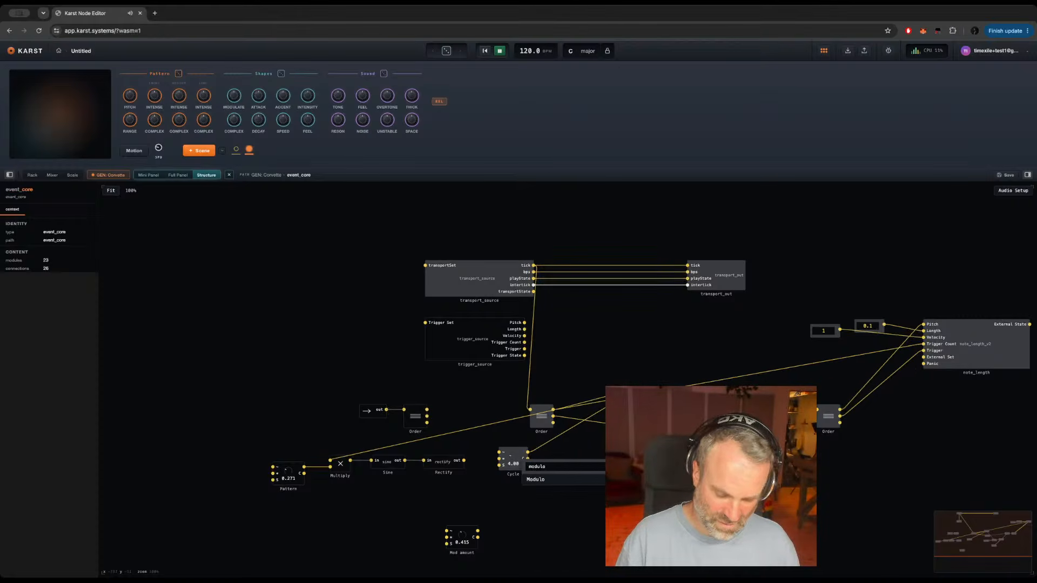
pyautogui.press('Return')
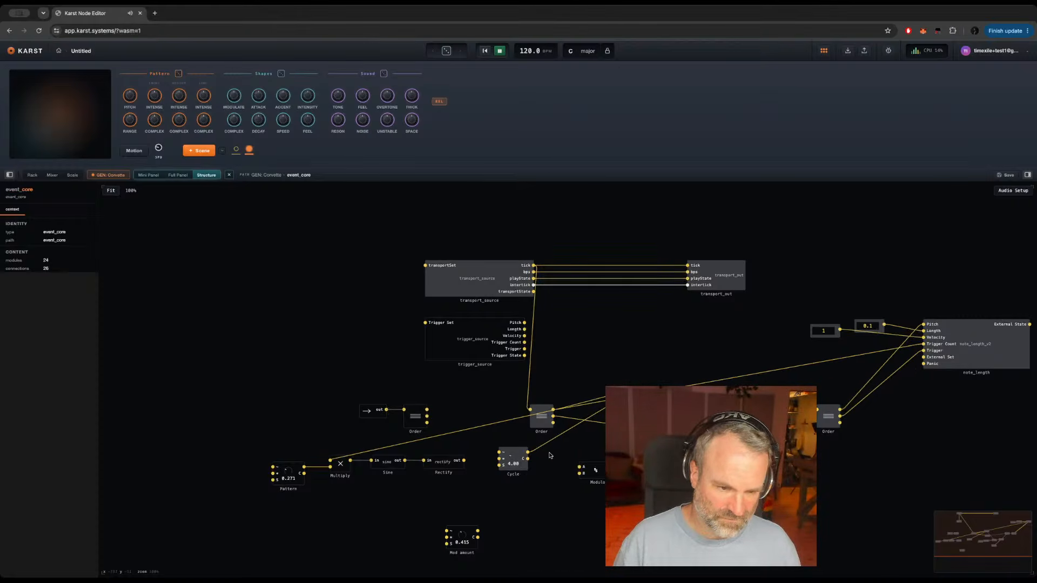
pyautogui.moveTo(527, 452); pyautogui.dragTo(596, 457)
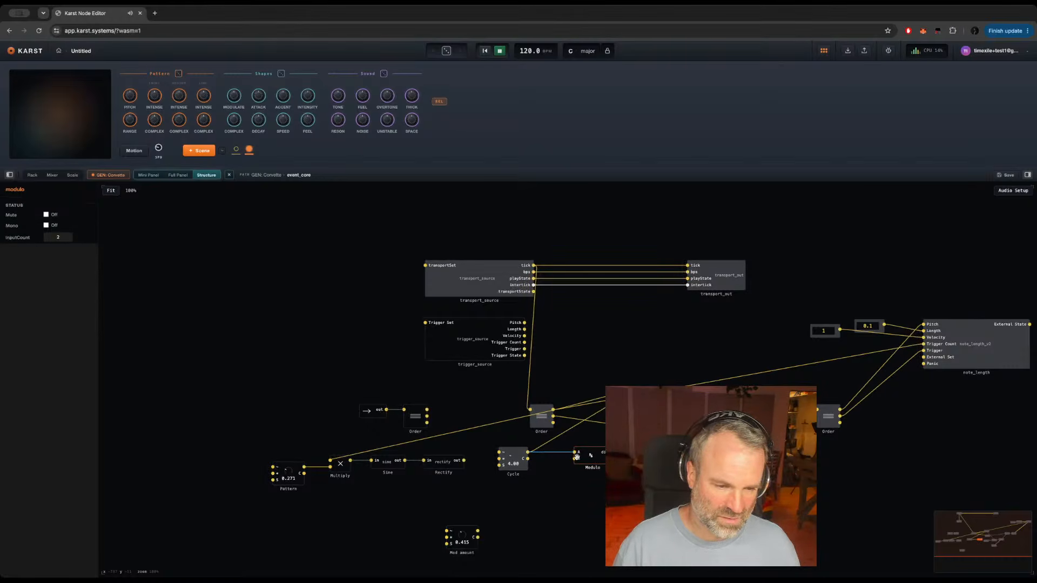
pyautogui.click(576, 458)
pyautogui.click(592, 465)
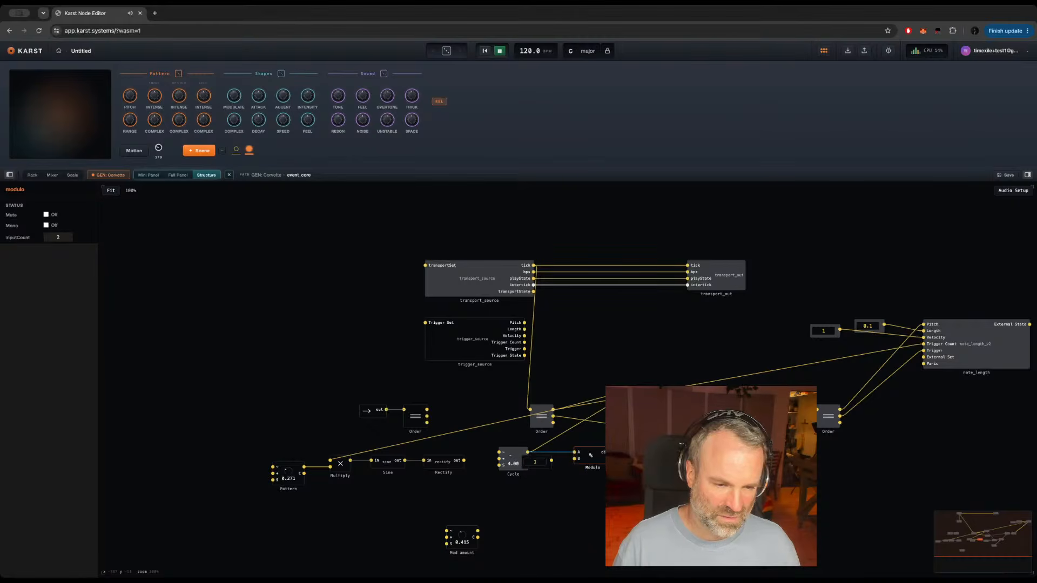
# Step: Route the new Modulo's output to the pitch chain's original Modulo, and move Cycle further towards Rectify with Rectify's output wired into it
pyautogui.moveTo(611, 452); pyautogui.dragTo(621, 400)
pyautogui.moveTo(523, 452); pyautogui.dragTo(486, 450)
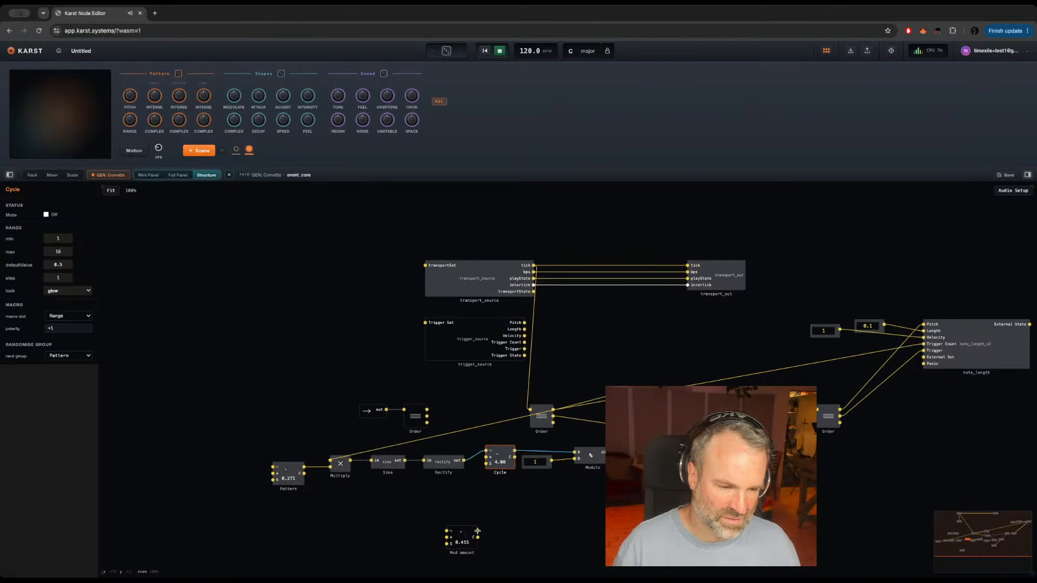
# Step: Wire Mod amount's output into the pitch Cycle module, place it just below Rectify, and set its value to about 0.38
pyautogui.moveTo(478, 531); pyautogui.dragTo(486, 459)
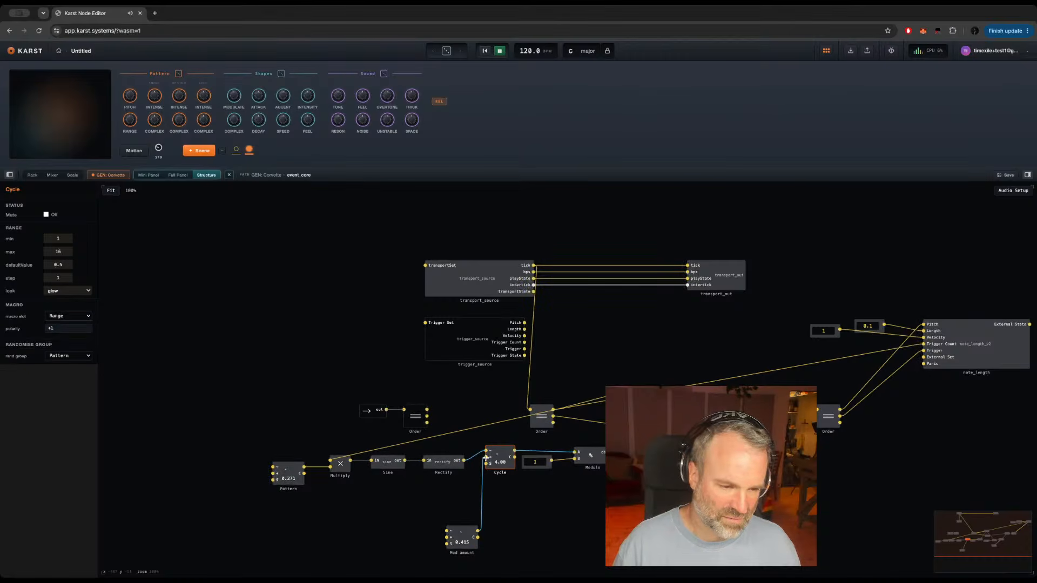
pyautogui.click(473, 549)
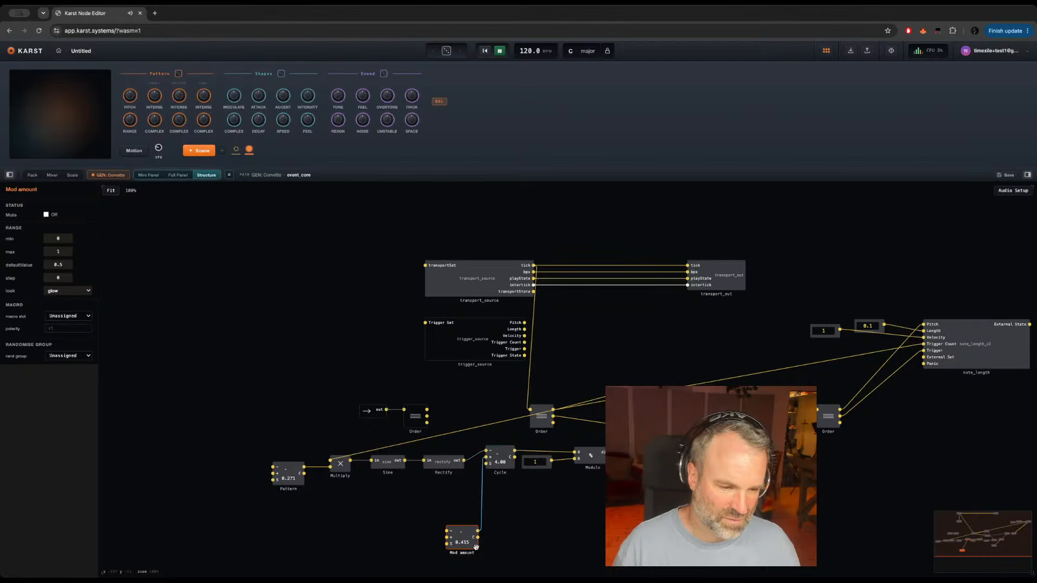
pyautogui.moveTo(476, 547); pyautogui.dragTo(455, 525)
pyautogui.moveTo(527, 451)
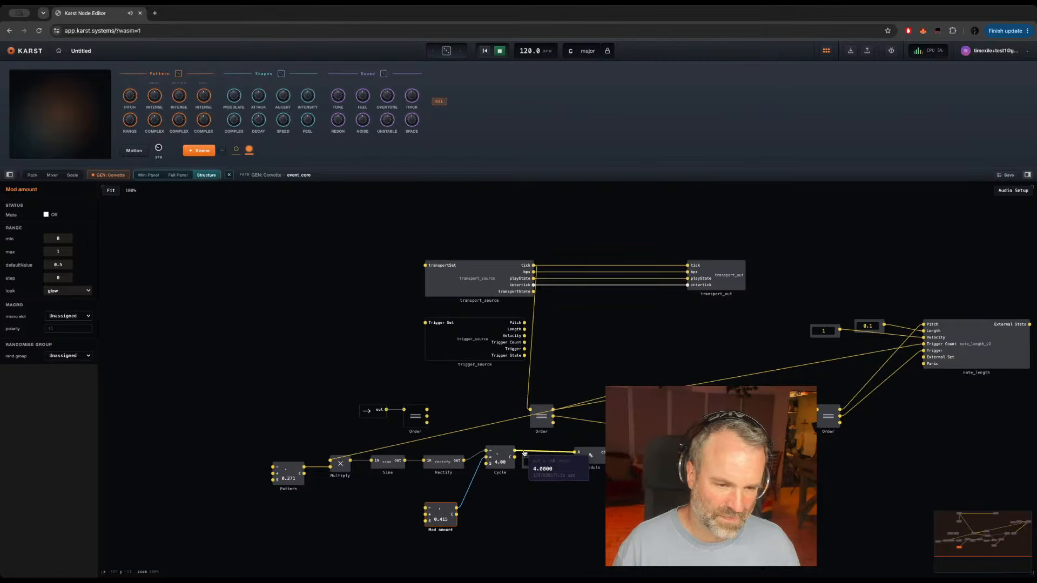
pyautogui.moveTo(458, 434)
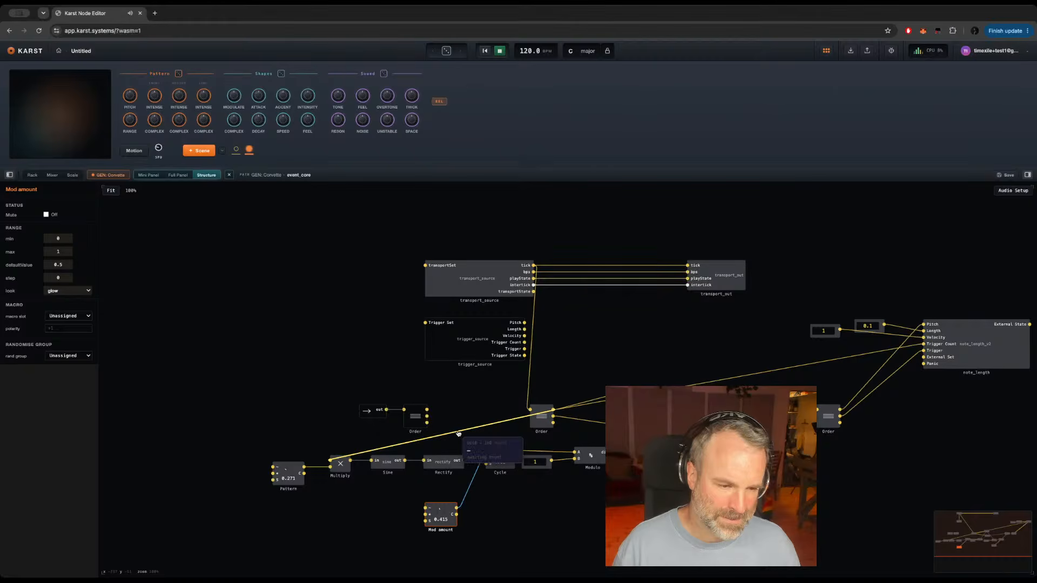
pyautogui.moveTo(416, 462)
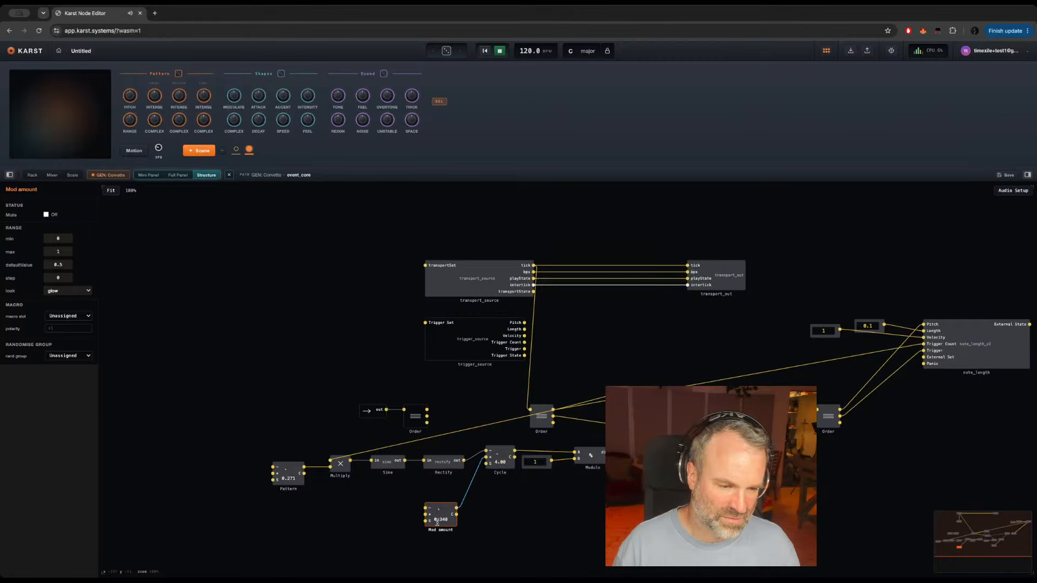
pyautogui.moveTo(438, 509); pyautogui.dragTo(434, 514)
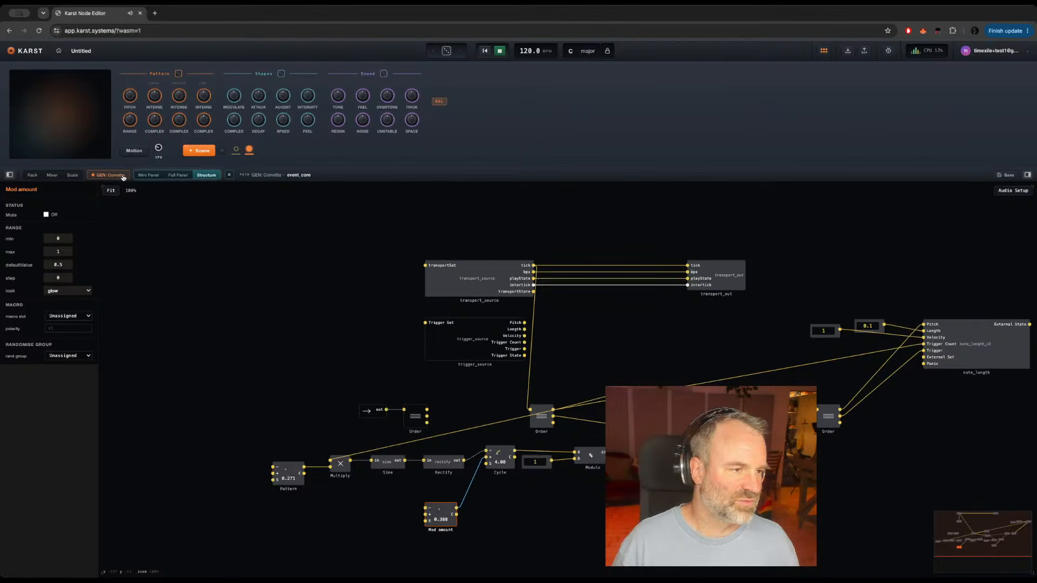
# Step: Shift the Modulation and Gate groups aside on the full panel and add event_core's new Pattern and Mod amount controls to the Pitch group
pyautogui.click(176, 175)
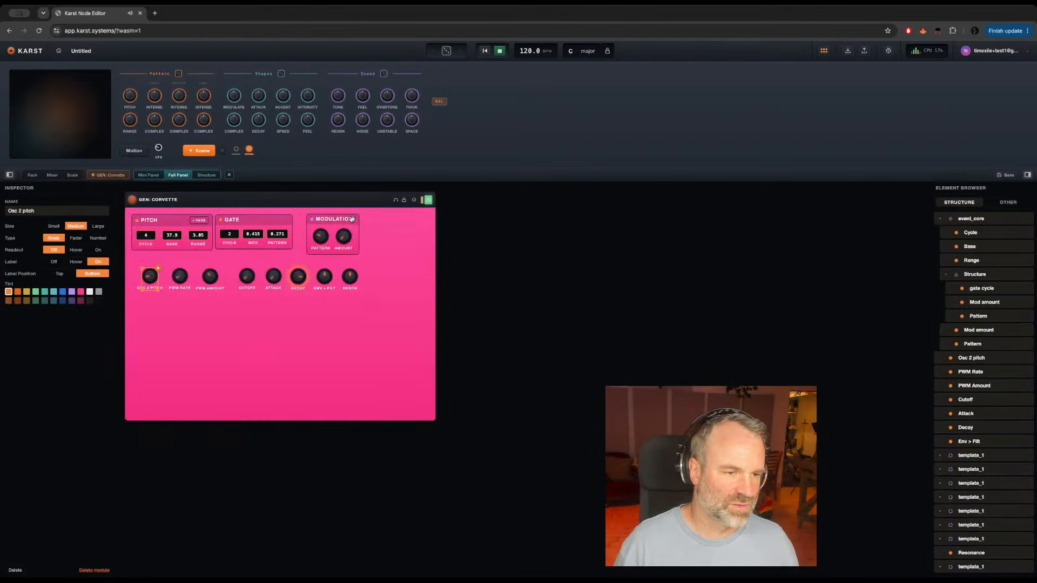
pyautogui.moveTo(354, 218); pyautogui.dragTo(383, 219)
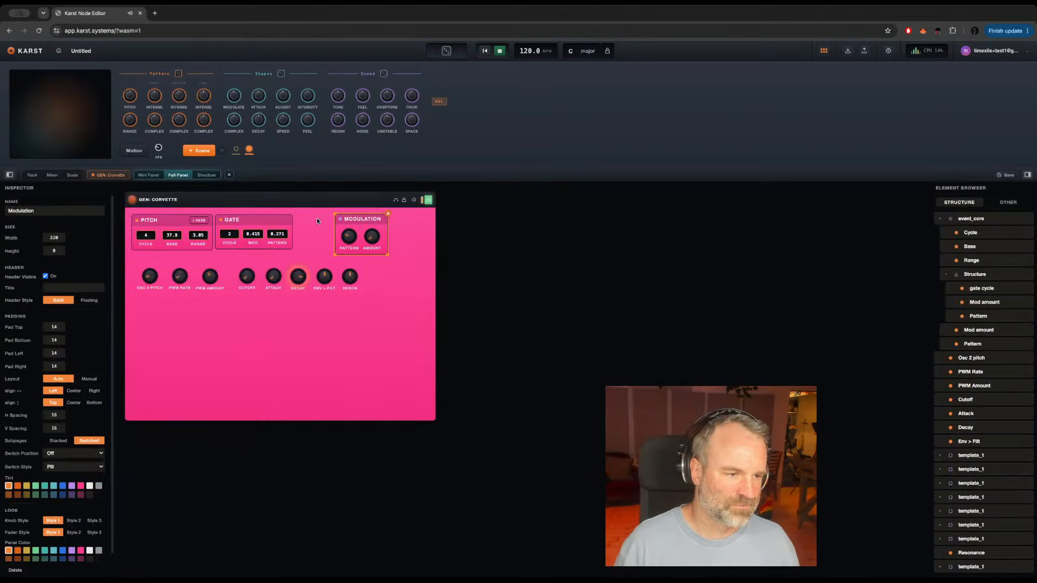
pyautogui.moveTo(280, 222); pyautogui.dragTo(310, 222)
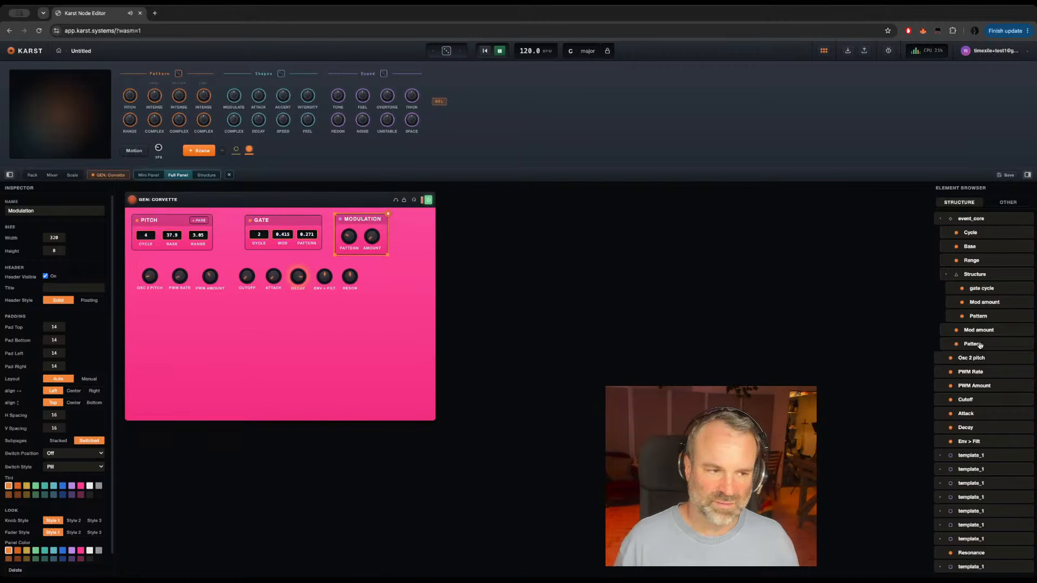
pyautogui.moveTo(980, 345); pyautogui.dragTo(186, 228)
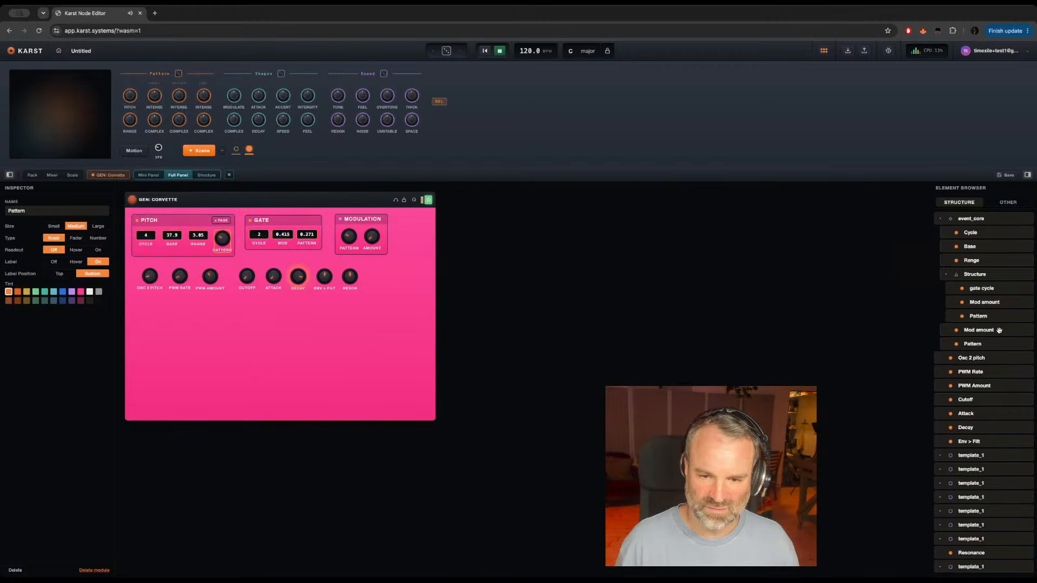
pyautogui.moveTo(999, 331); pyautogui.dragTo(238, 238)
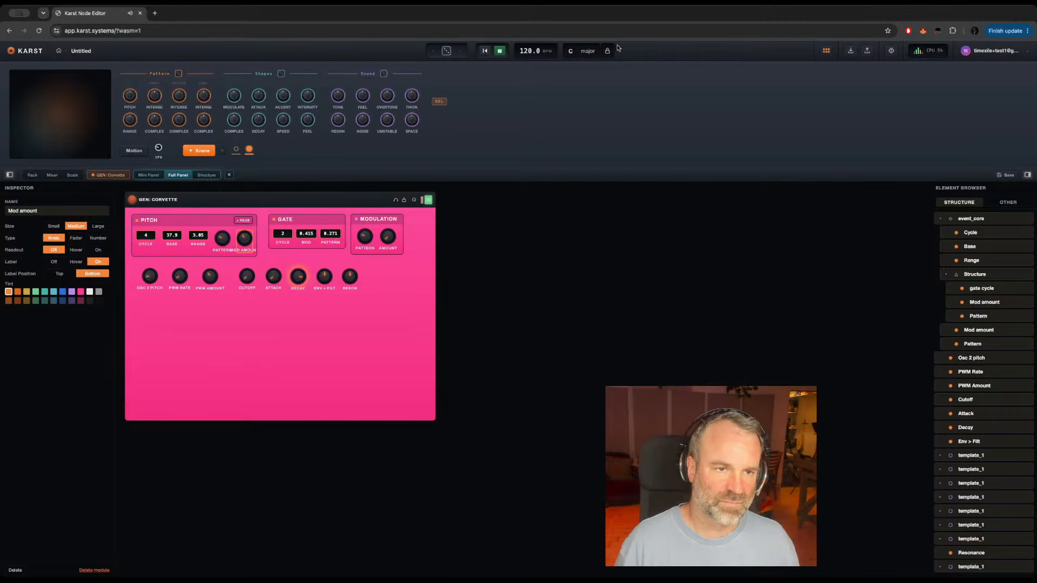
# Step: Replace the second chord block in the scale sequence with a new one and regenerate it until it is D# maj A#sus2
pyautogui.click(581, 51)
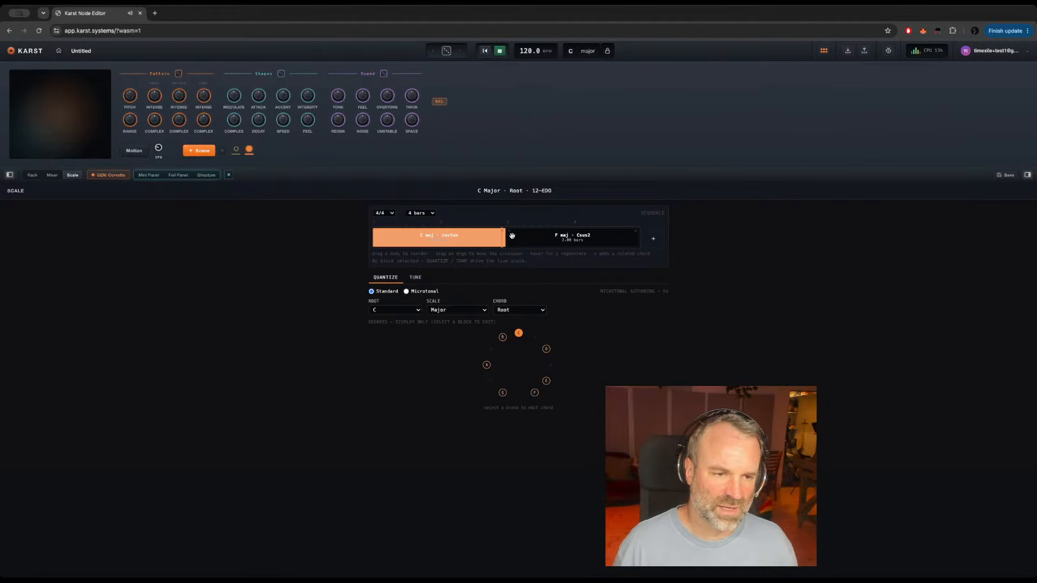
pyautogui.click(637, 231)
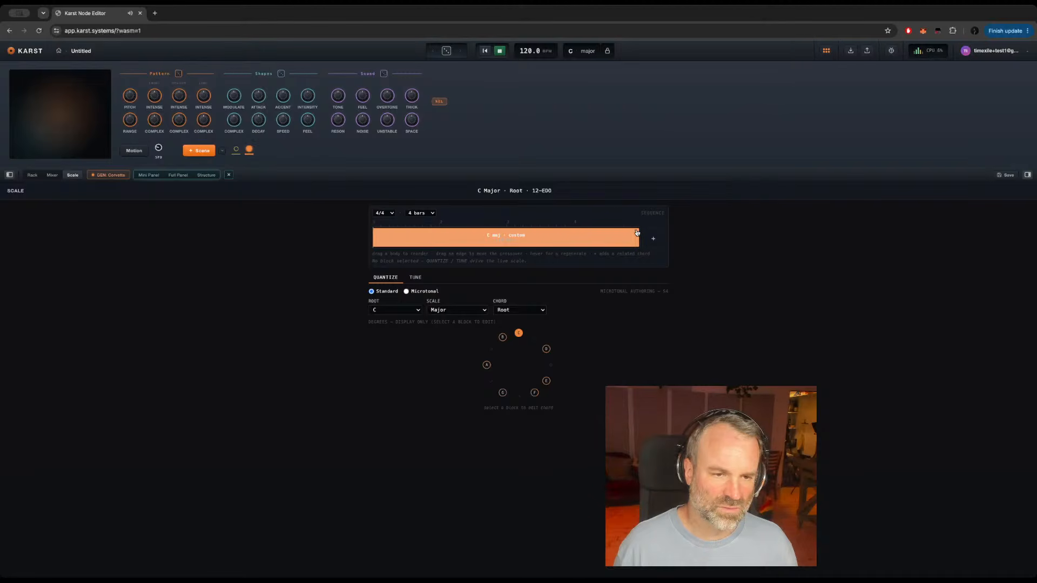
pyautogui.click(654, 240)
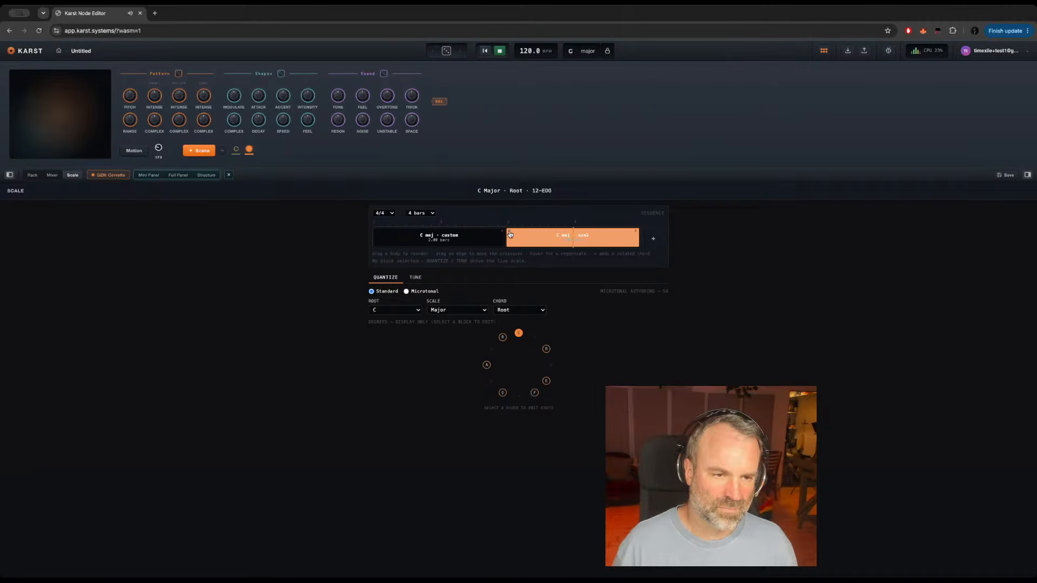
pyautogui.click(509, 233)
pyautogui.click(509, 233)
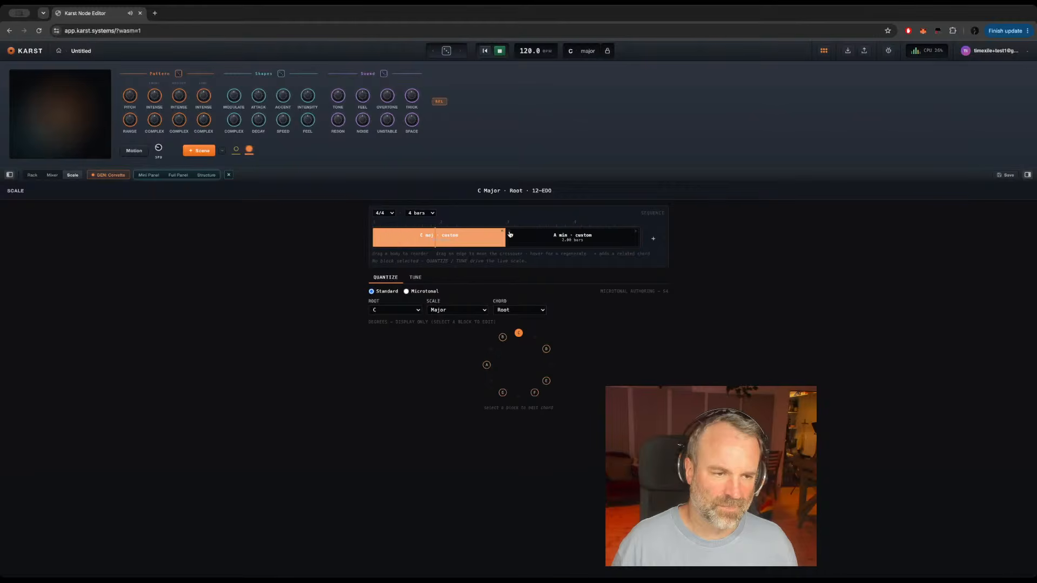
pyautogui.click(509, 234)
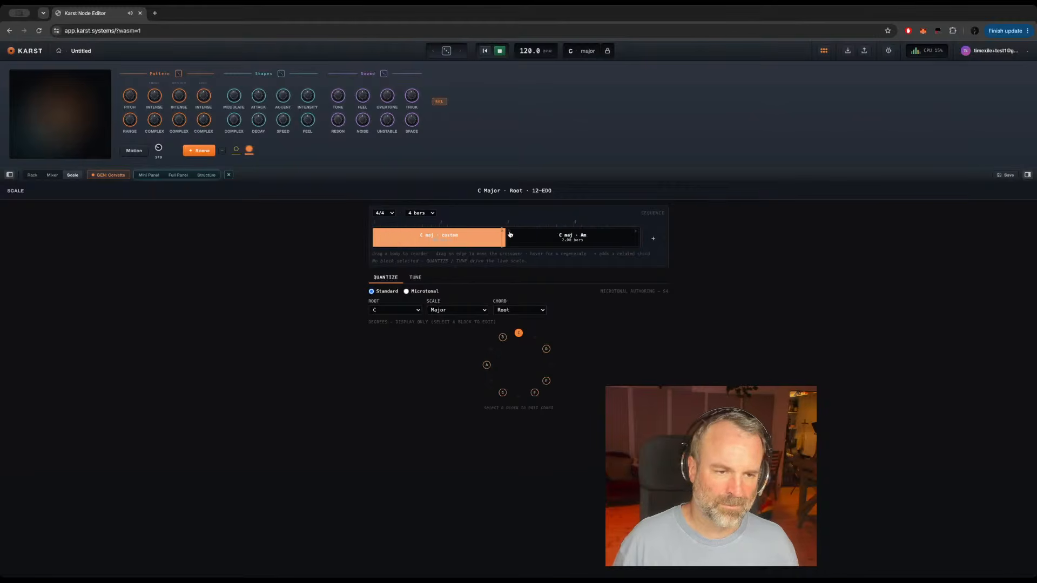
pyautogui.click(509, 234)
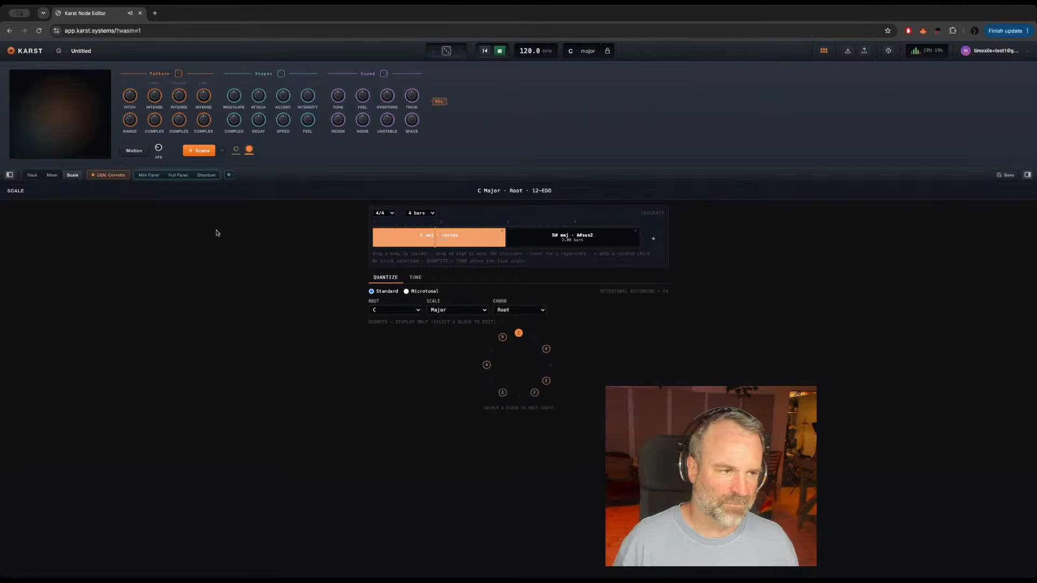
# Step: Return to the instrument's full panel and switch the Pitch group's Pattern control to the Number type
pyautogui.click(204, 176)
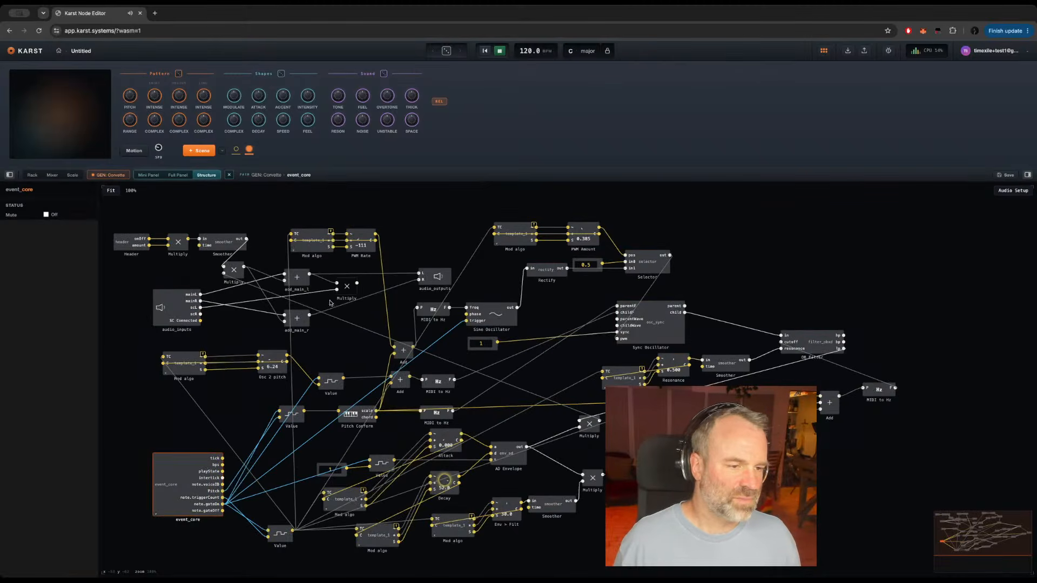
pyautogui.click(178, 176)
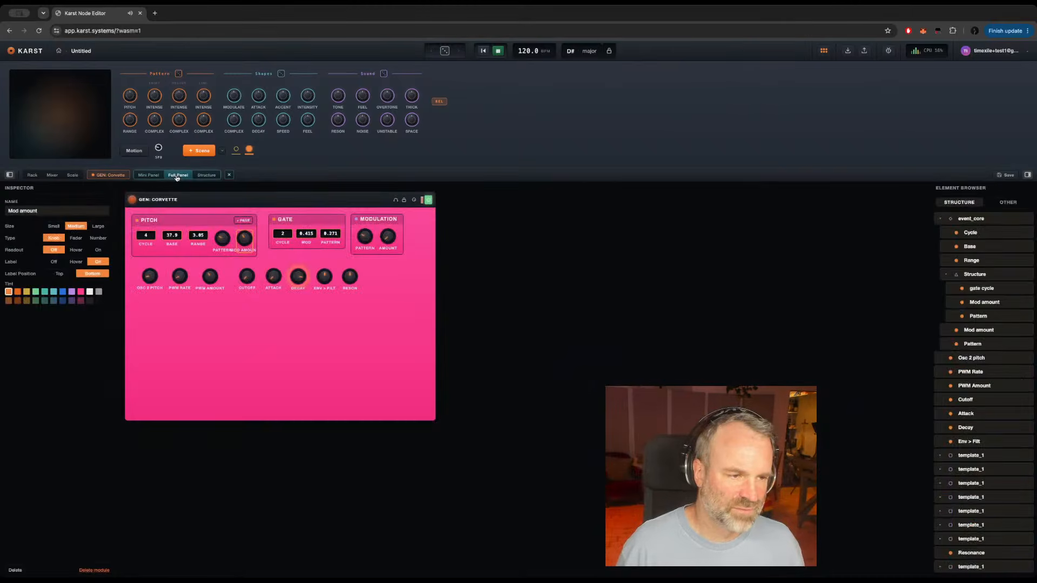
pyautogui.click(221, 240)
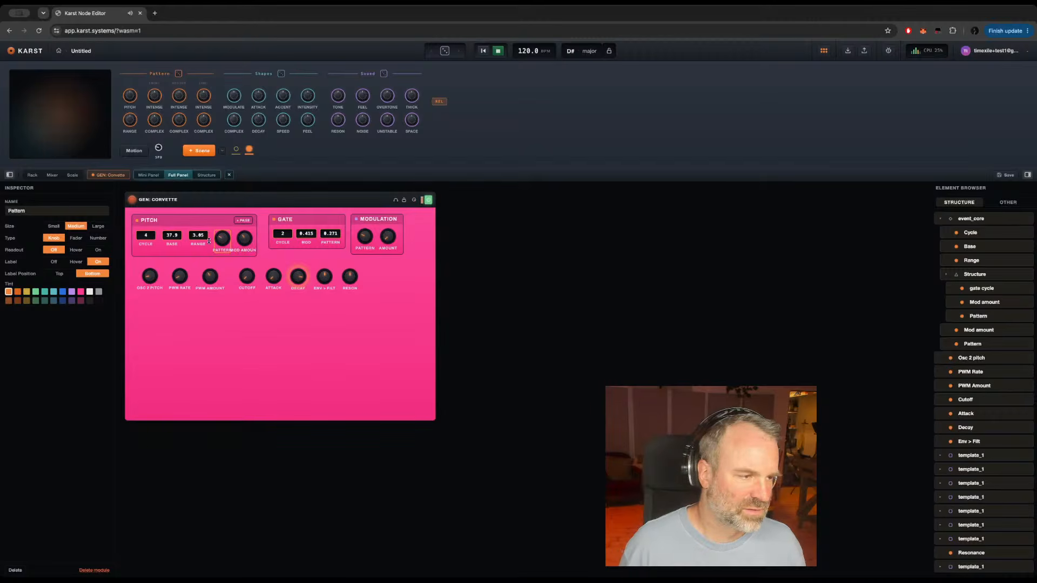
pyautogui.click(97, 238)
# Step: Rename the Pitch group's Mod amount control to Mod and switch it to the Number type with its label on
pyautogui.click(250, 238)
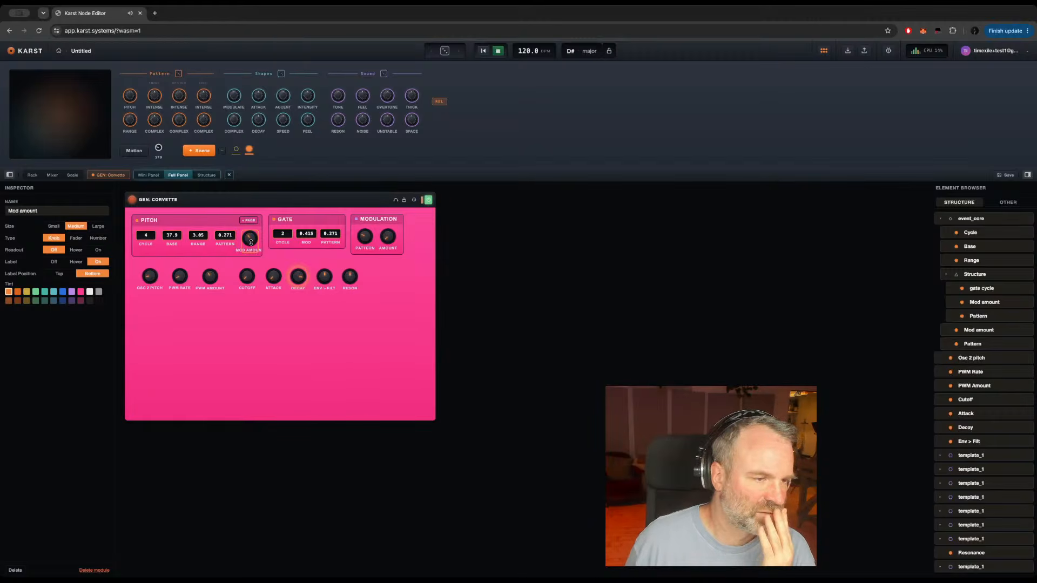
pyautogui.doubleClick(28, 211)
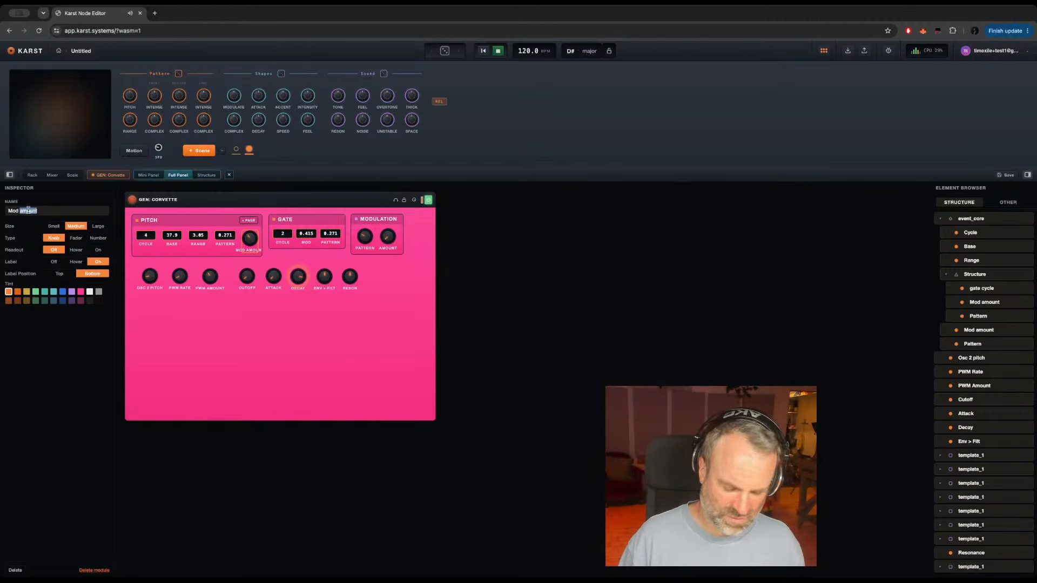
pyautogui.press('BackSpace')
pyautogui.press('BackSpace')
pyautogui.press('BackSpace')
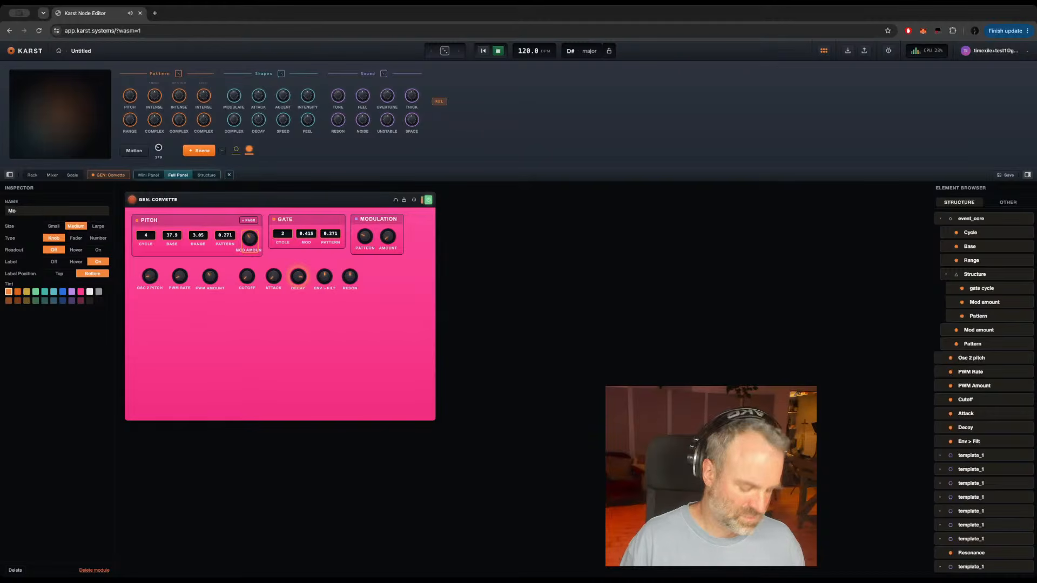
pyautogui.click(98, 238)
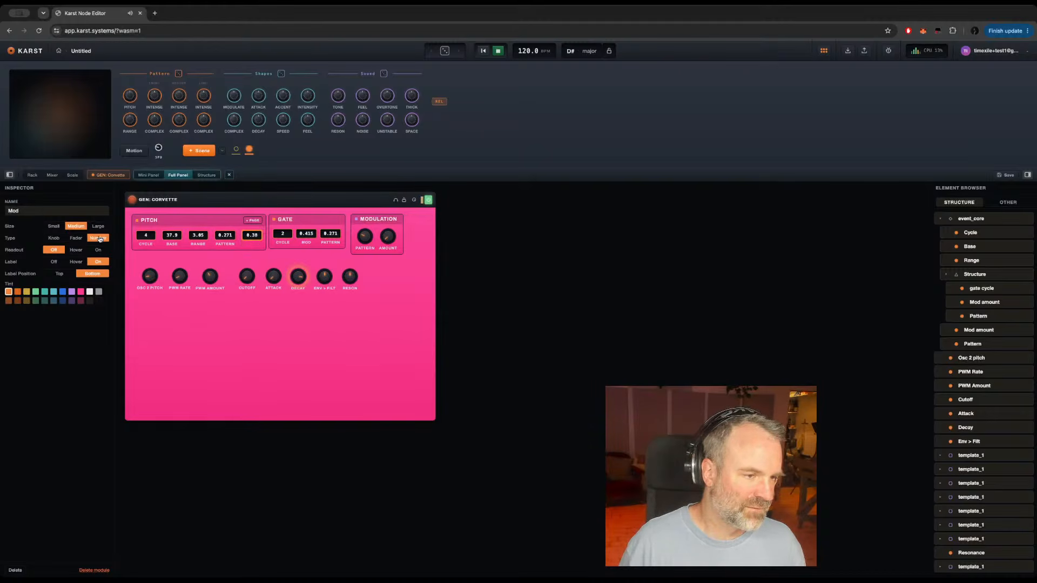
pyautogui.click(54, 263)
pyautogui.click(98, 264)
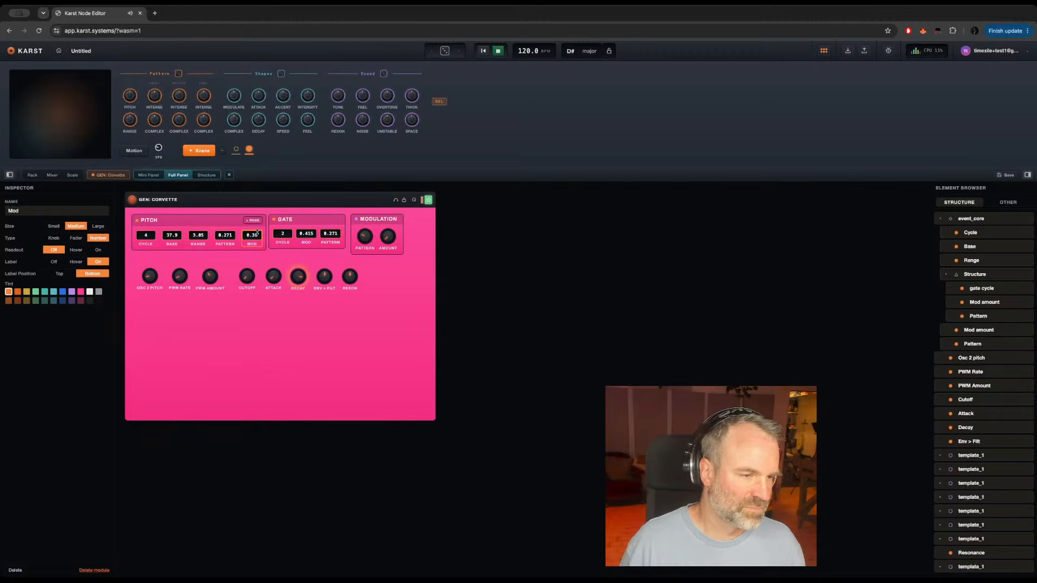
pyautogui.moveTo(254, 235); pyautogui.dragTo(254, 209)
pyautogui.click(254, 209)
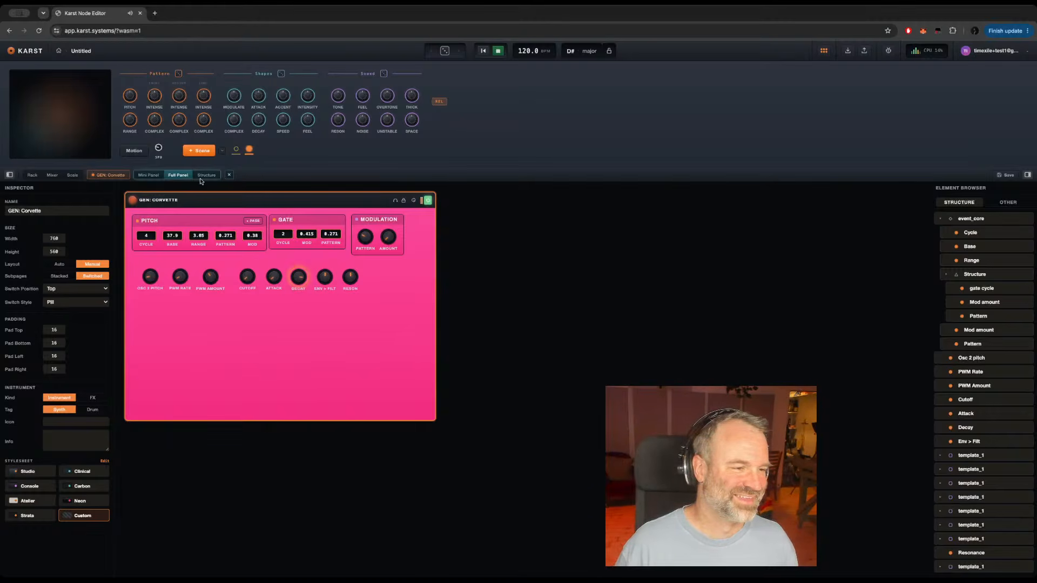
# Step: Open GEN: Corvette's playable panel, raise the Gate group's Mod value, and turn Osc 2 pitch up to about 23.4
pyautogui.click(323, 278)
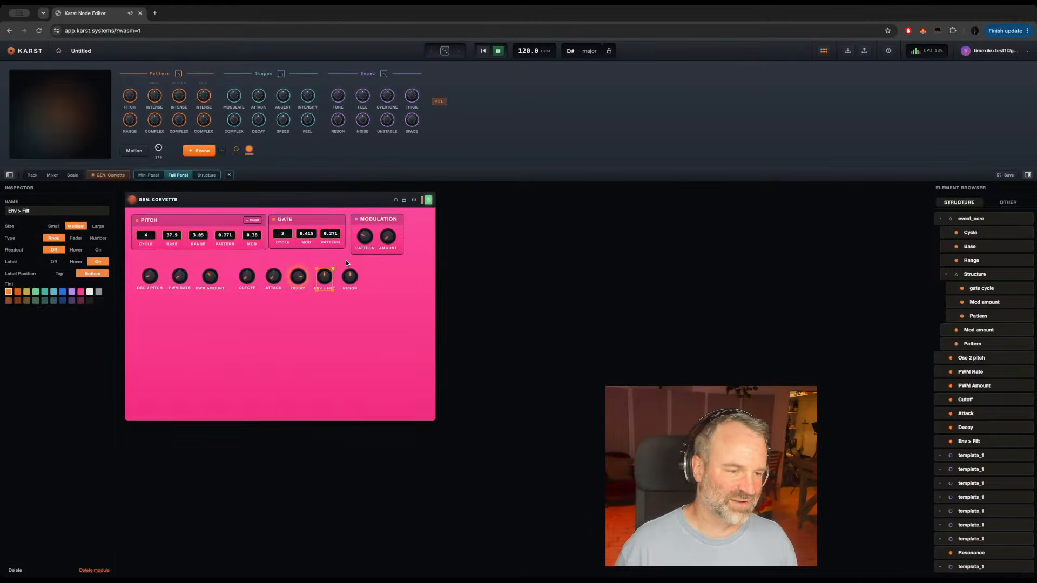
pyautogui.click(100, 176)
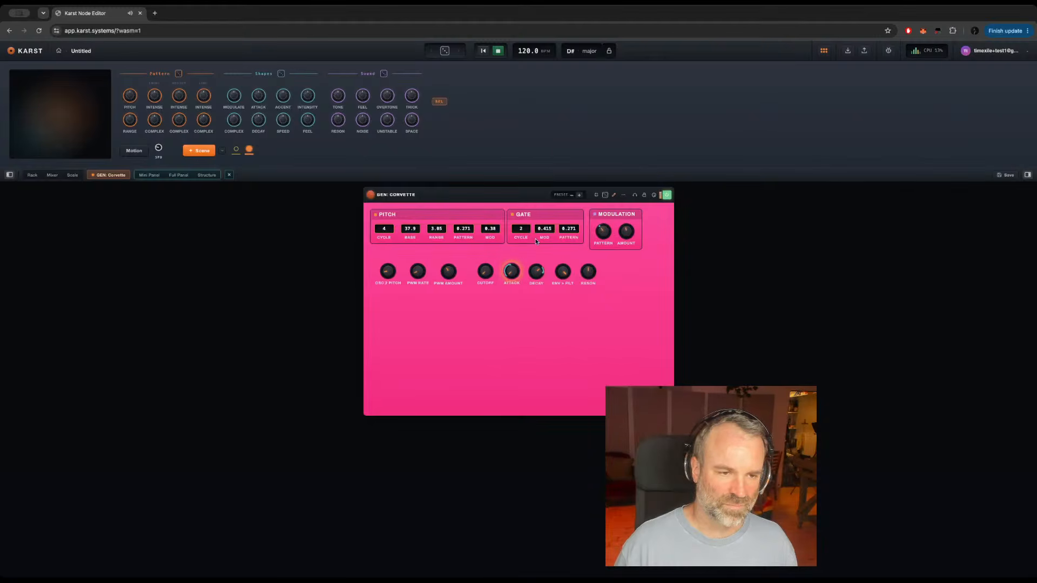
pyautogui.moveTo(536, 241); pyautogui.dragTo(547, 203)
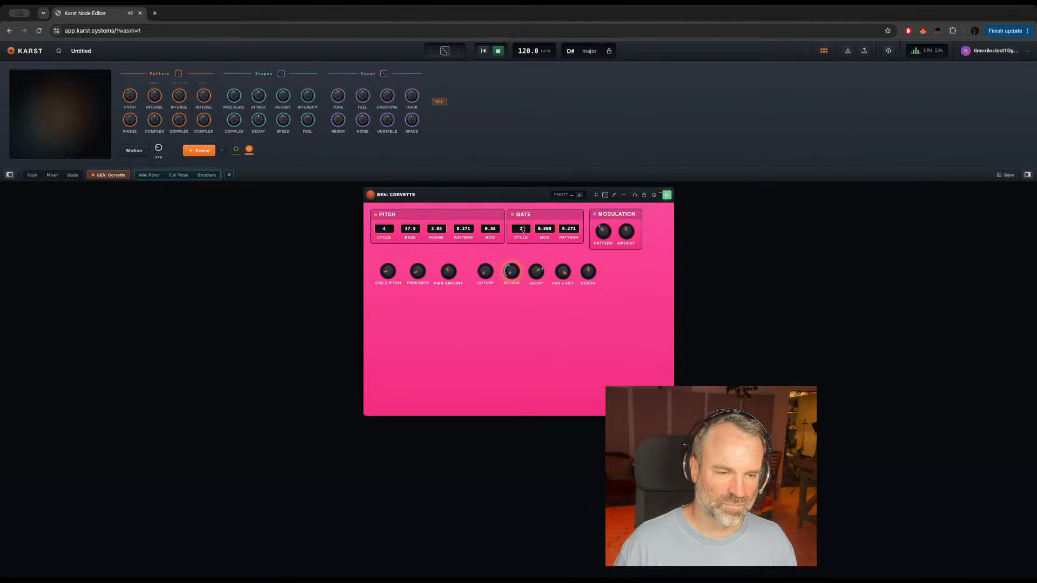
pyautogui.moveTo(525, 229); pyautogui.dragTo(525, 227)
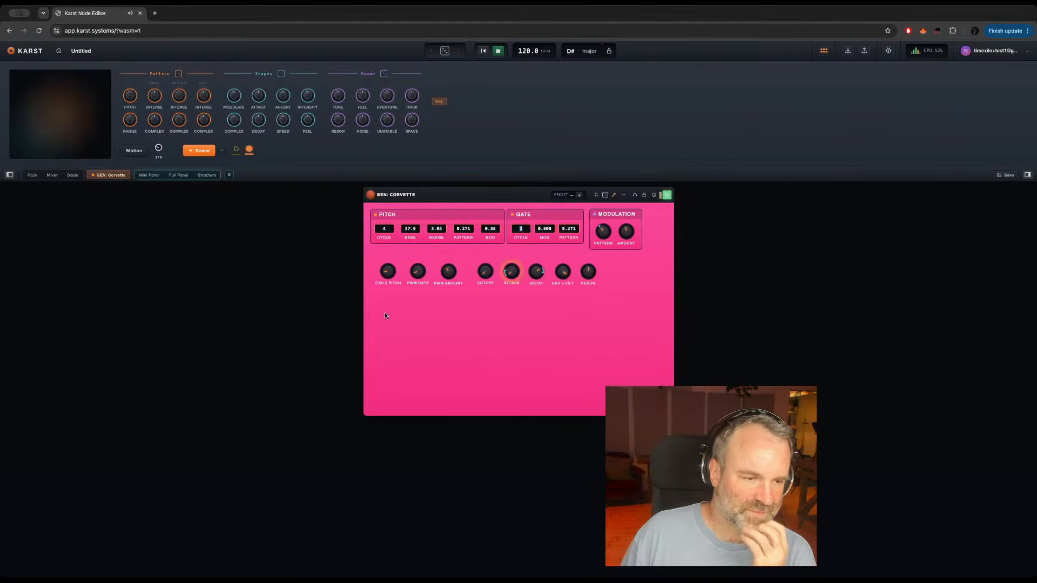
pyautogui.click(390, 273)
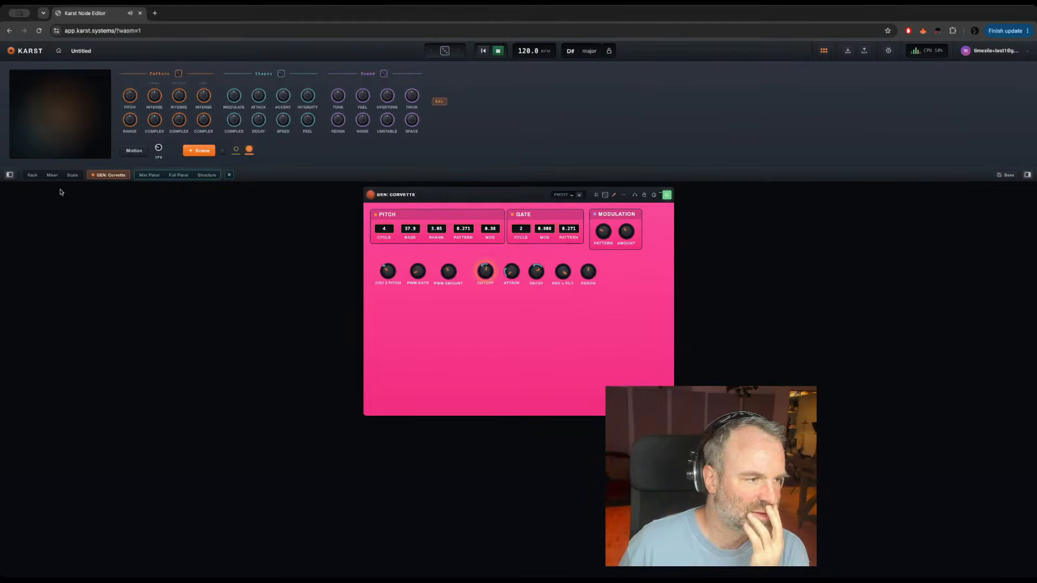
# Step: Check GEN: Corvette in the rack and on its full panel, and open its structure
pyautogui.click(32, 175)
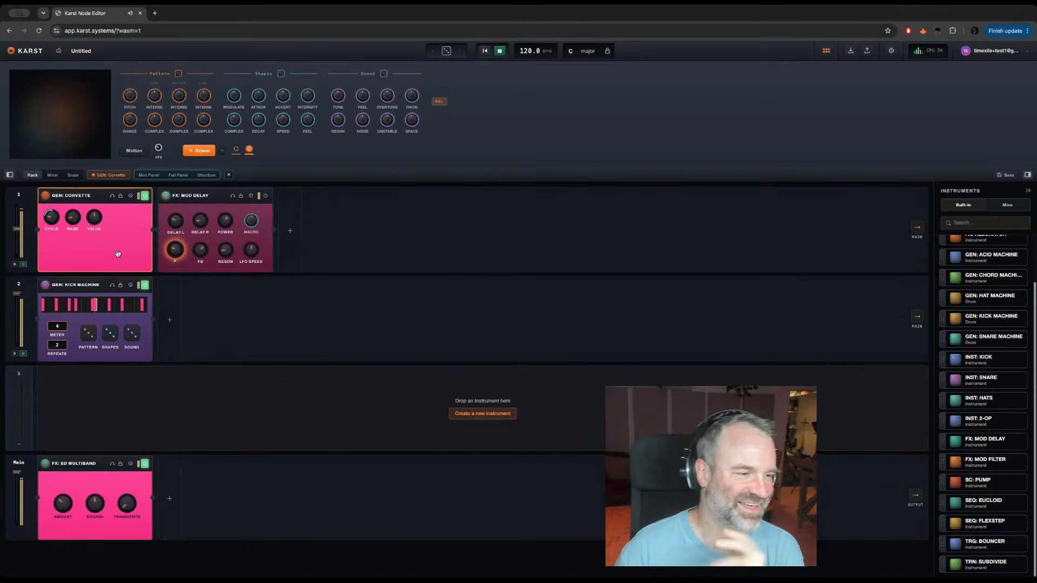
pyautogui.click(177, 175)
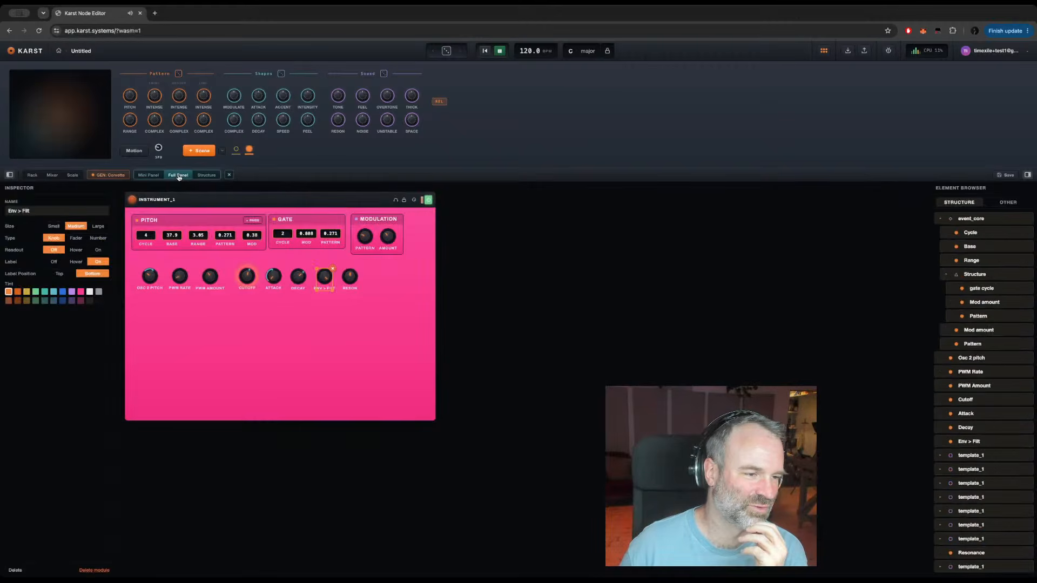
pyautogui.click(297, 330)
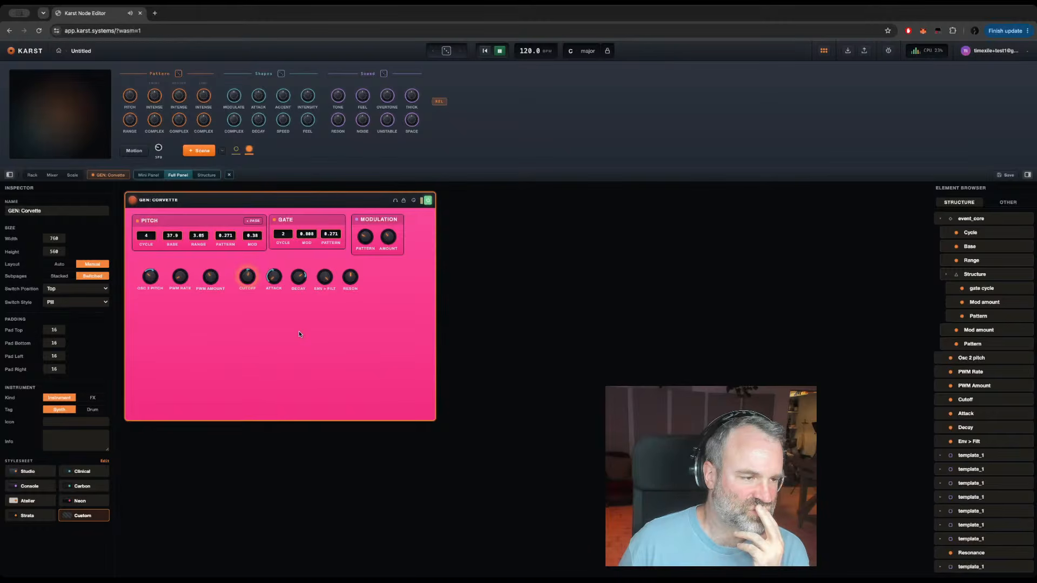
pyautogui.click(205, 175)
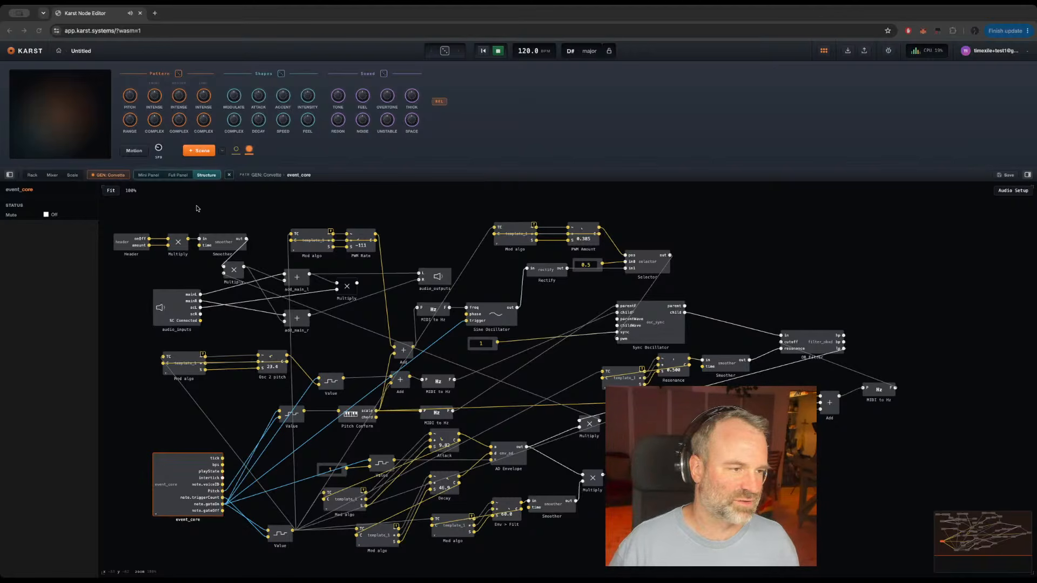
# Step: Open GEN: Corvette's mini panel and switch its Cycle and Base controls to the Number type
pyautogui.click(148, 176)
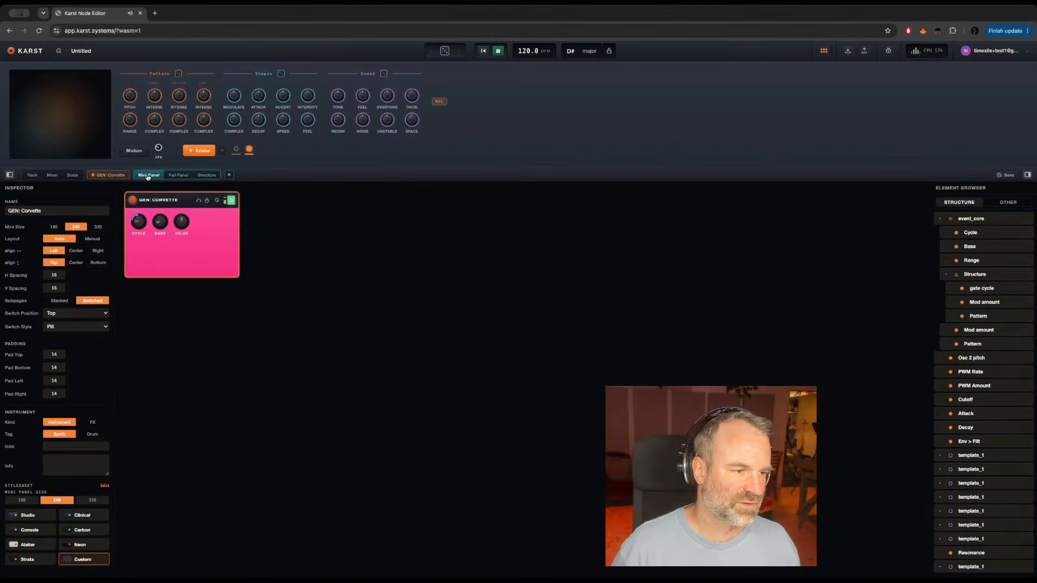
pyautogui.moveTo(139, 222); pyautogui.dragTo(139, 222)
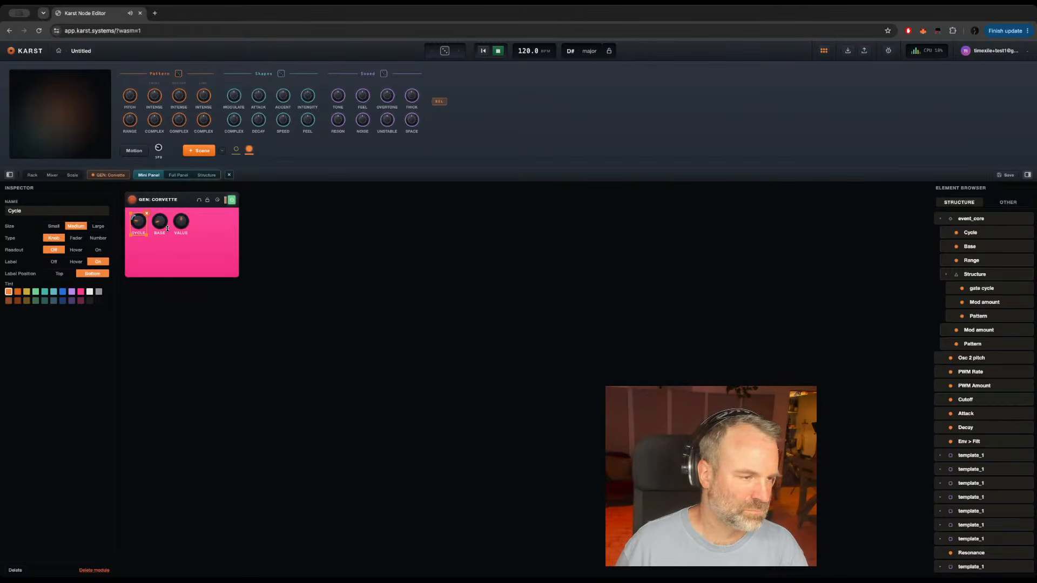
pyautogui.click(97, 238)
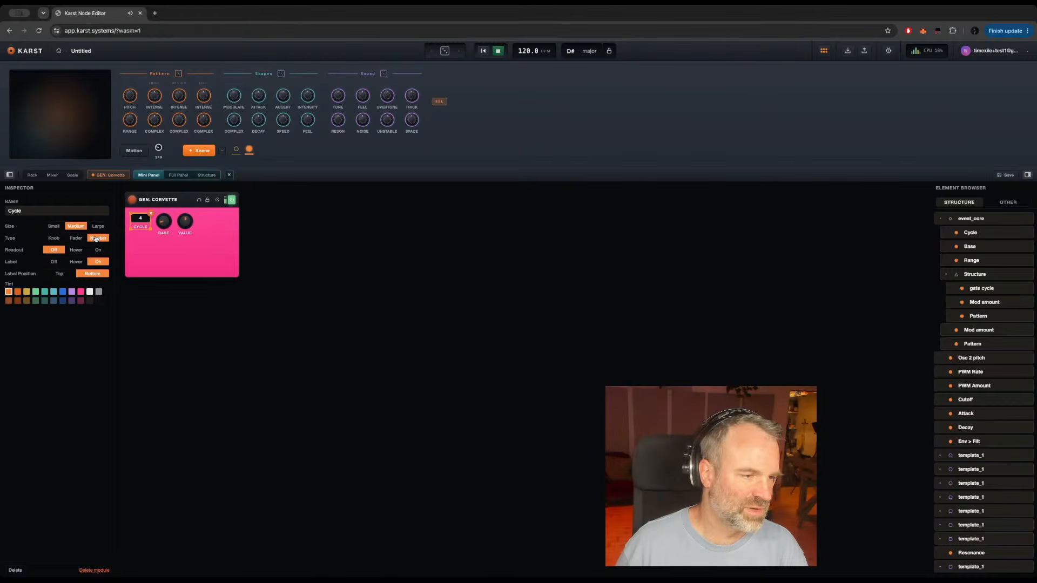
pyautogui.click(162, 223)
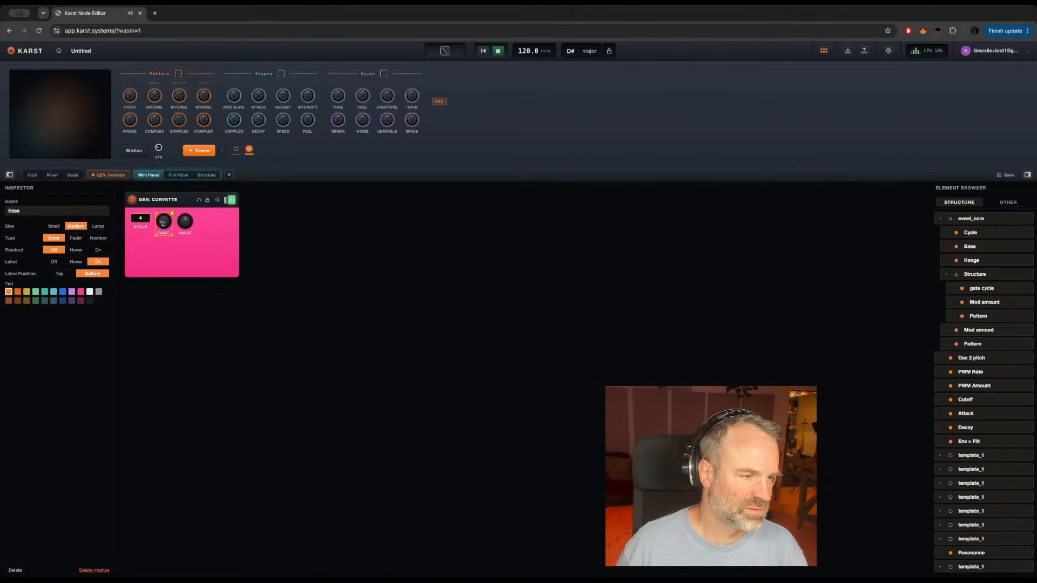
pyautogui.click(97, 239)
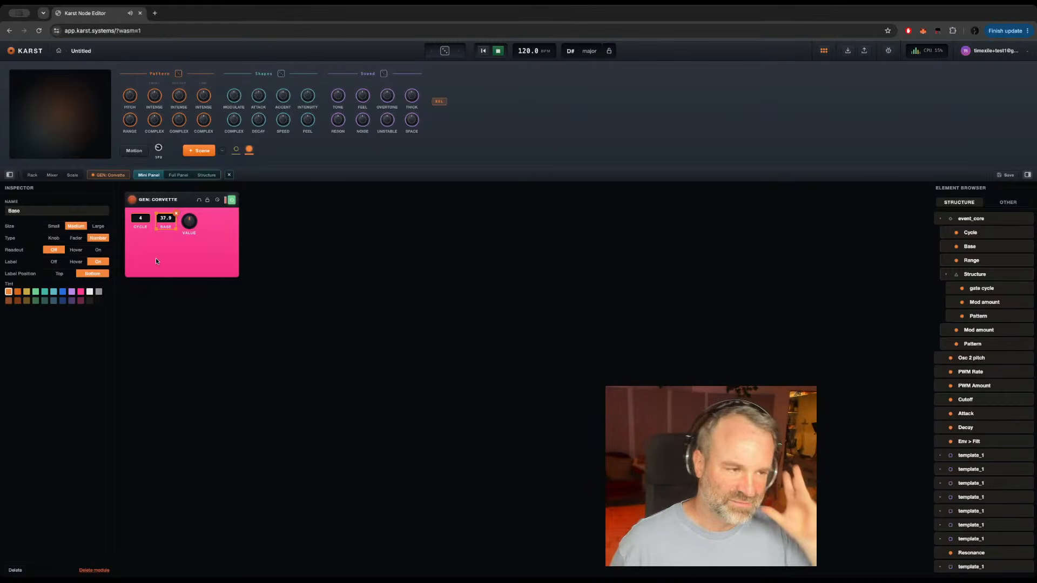
pyautogui.click(190, 225)
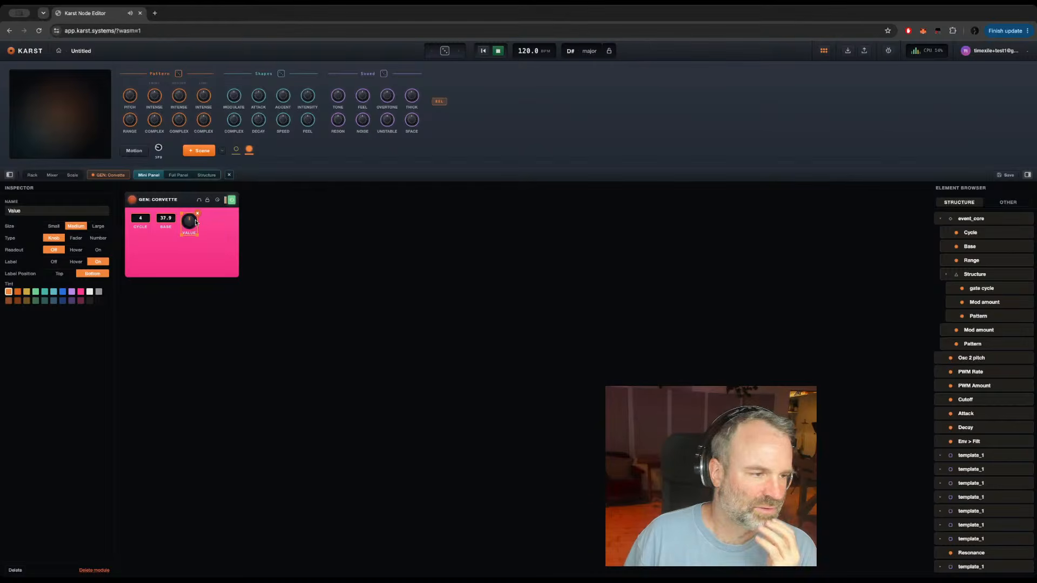
pyautogui.click(142, 223)
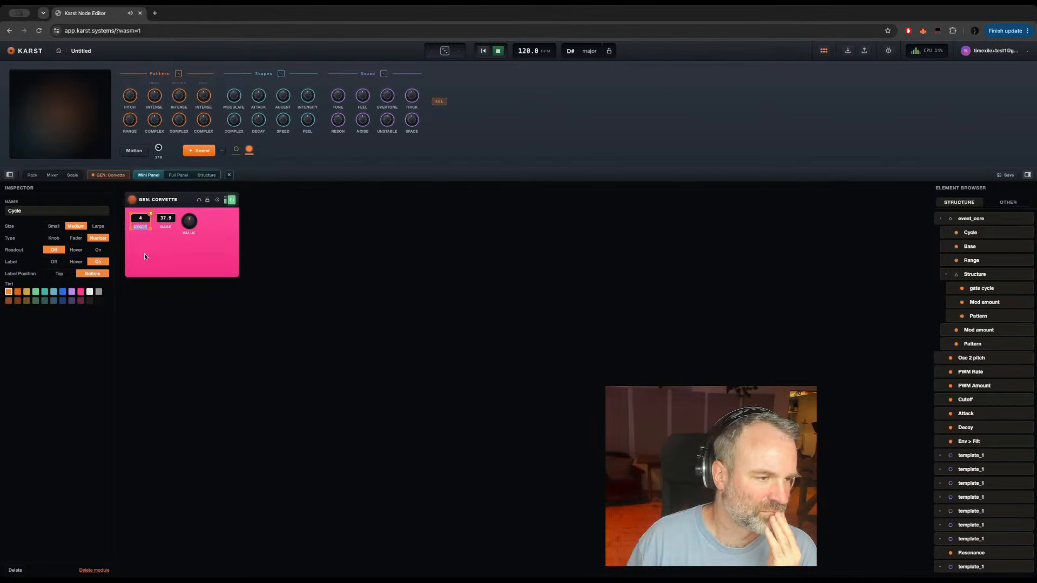
pyautogui.click(144, 254)
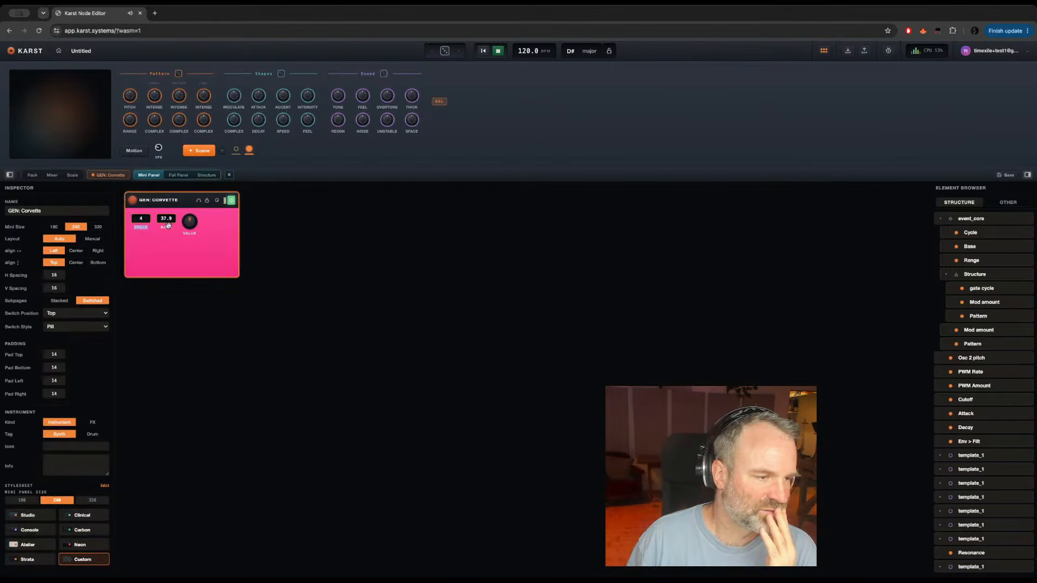
pyautogui.click(168, 225)
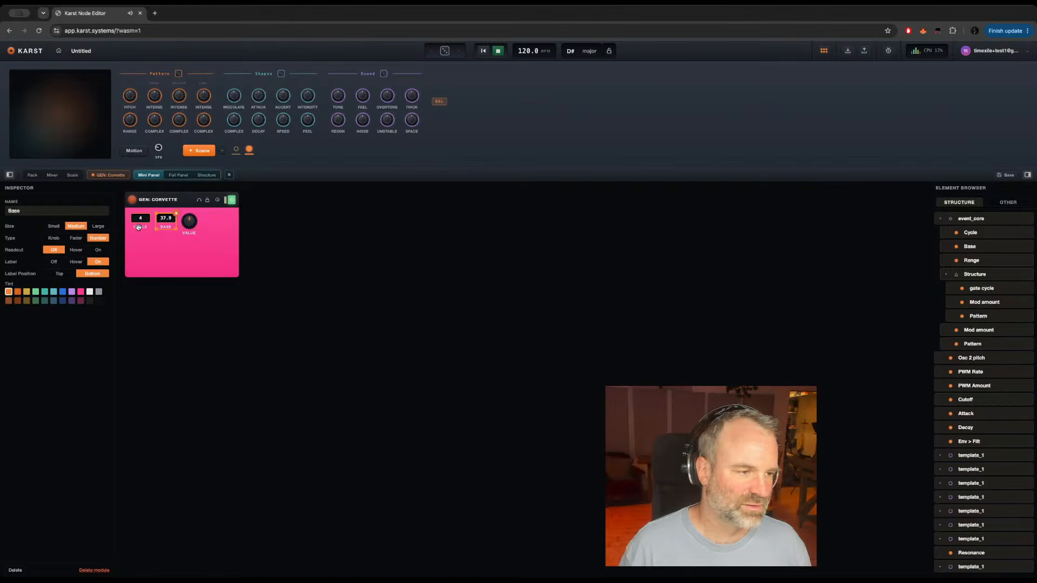
# Step: Replace the mini panel's Value knob with event_core's Range control, set to the Number type
pyautogui.moveTo(189, 225); pyautogui.dragTo(200, 234)
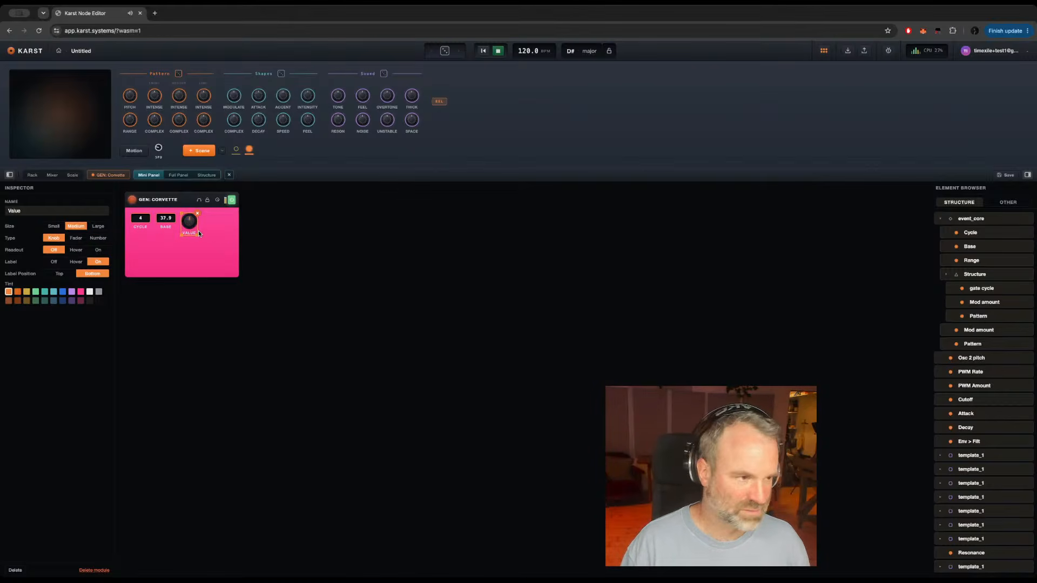
pyautogui.press('Delete')
pyautogui.moveTo(977, 262); pyautogui.dragTo(184, 218)
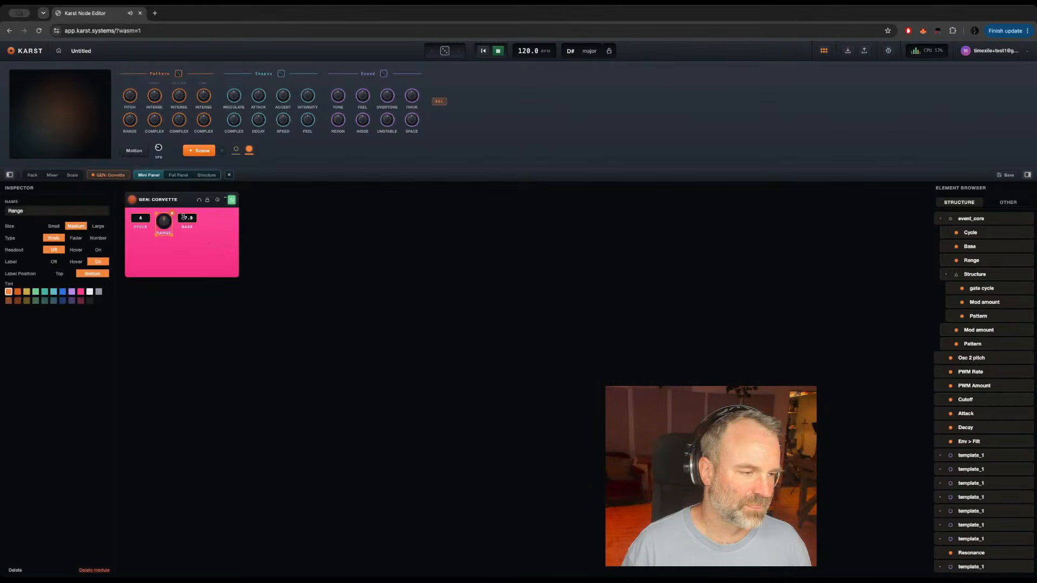
pyautogui.click(98, 238)
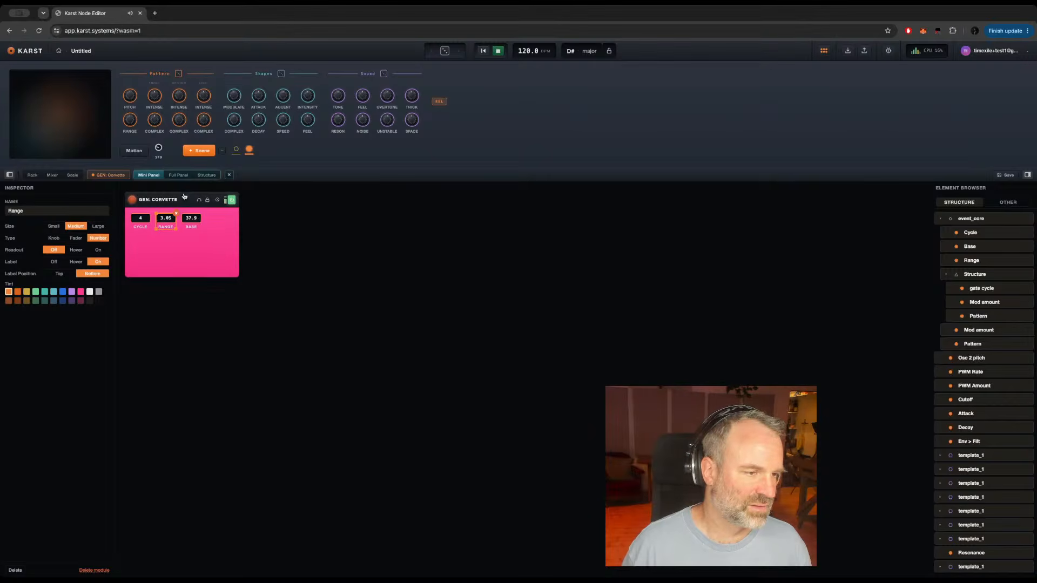
# Step: Set the mini panel's layout to Manual and stack Range and Base in a column beneath Cycle
pyautogui.click(184, 196)
pyautogui.click(95, 238)
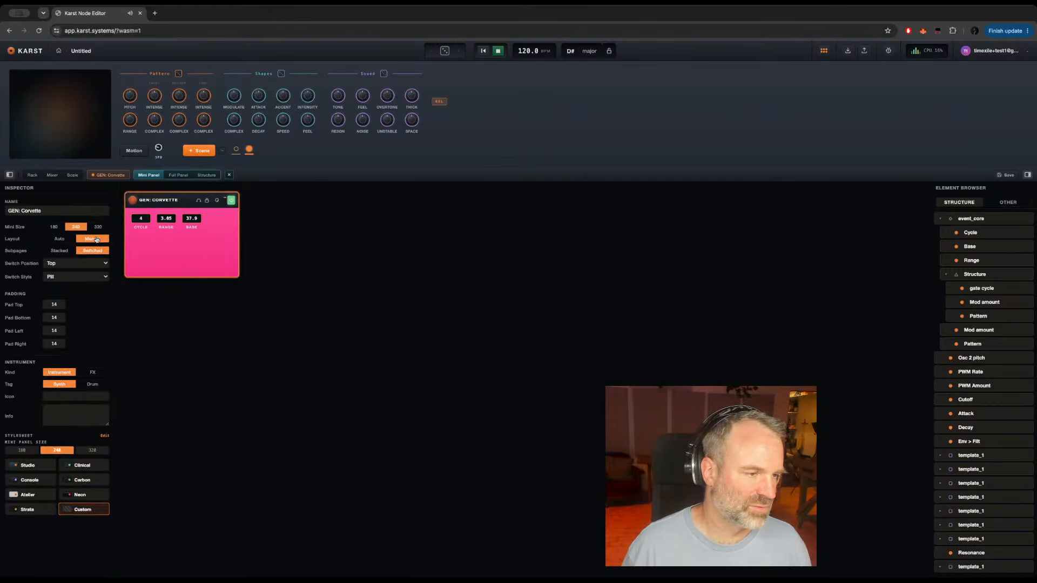
pyautogui.click(136, 221)
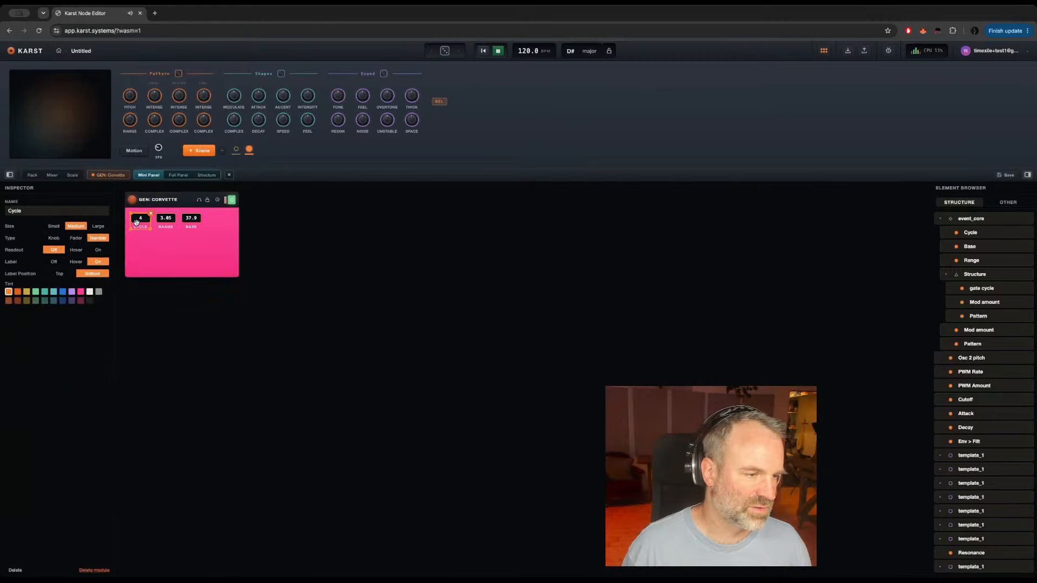
pyautogui.click(169, 219)
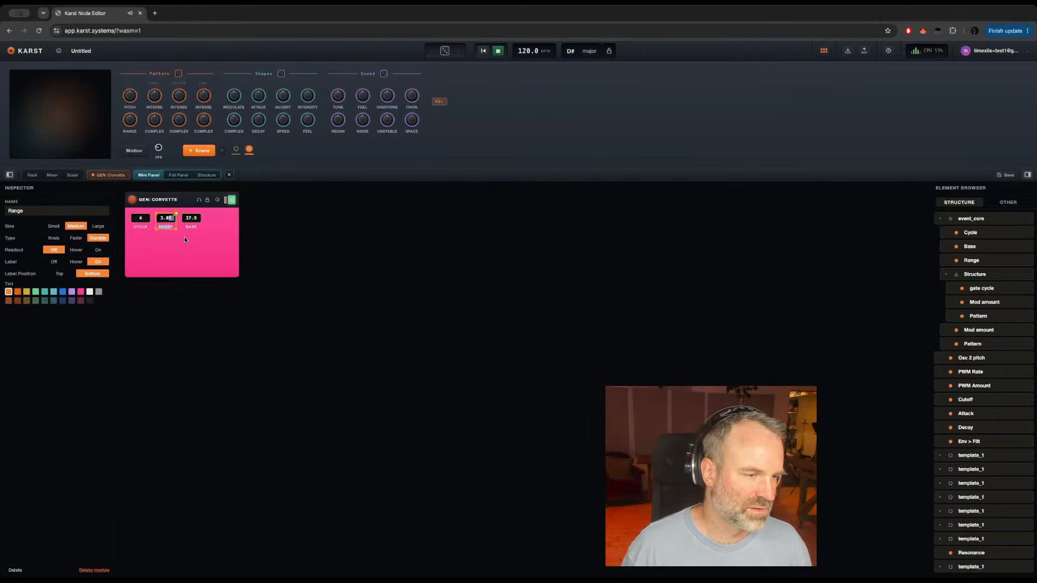
pyautogui.click(184, 237)
pyautogui.moveTo(166, 227); pyautogui.dragTo(140, 264)
pyautogui.click(190, 226)
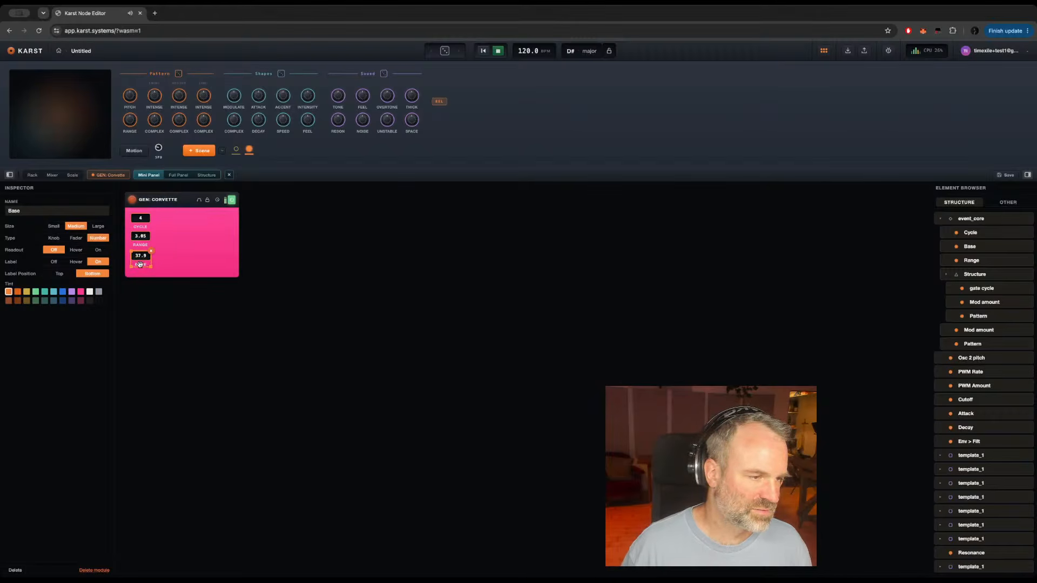
pyautogui.click(140, 265)
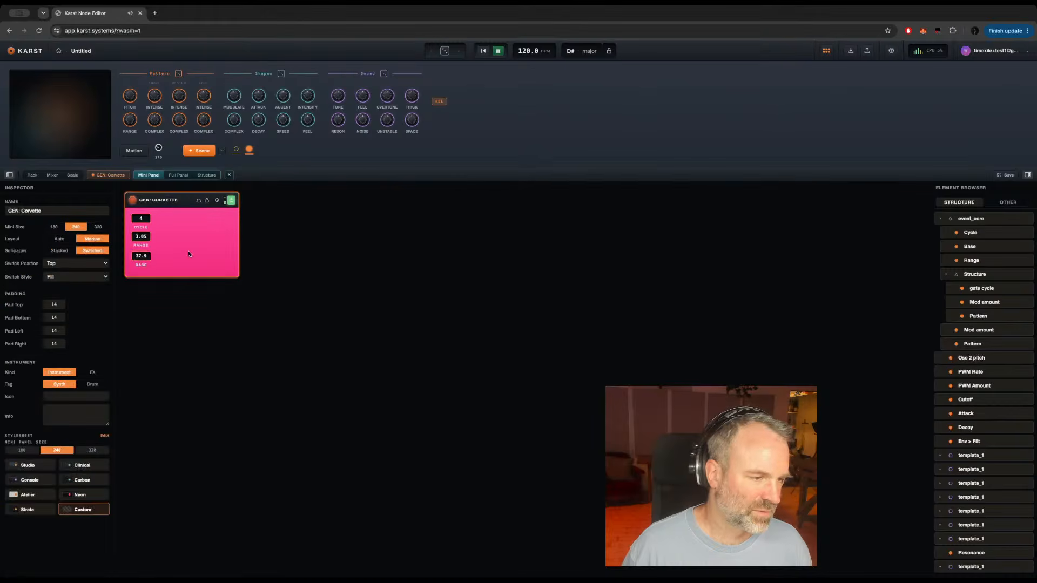
pyautogui.click(139, 264)
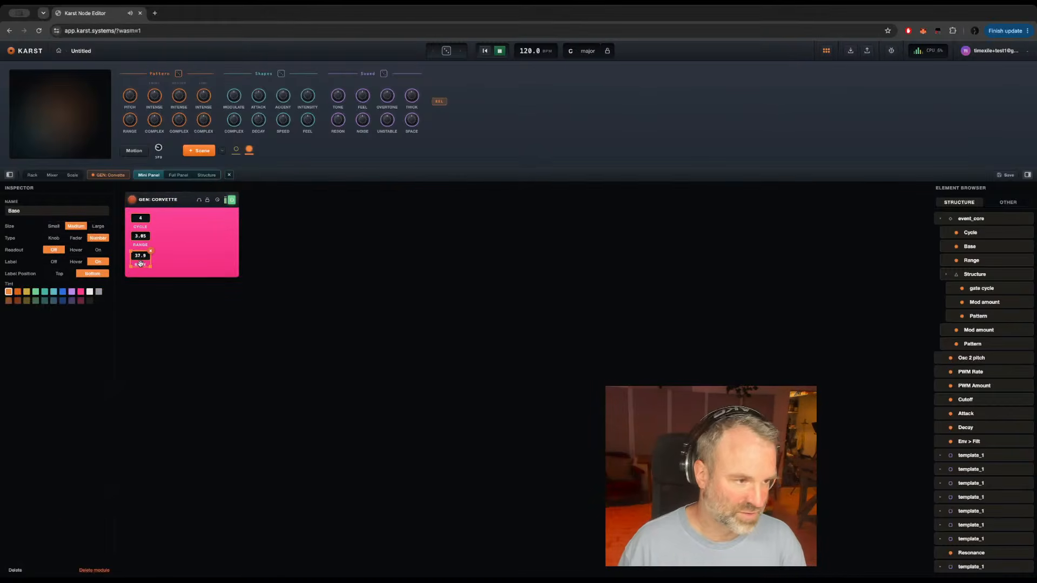
pyautogui.click(209, 251)
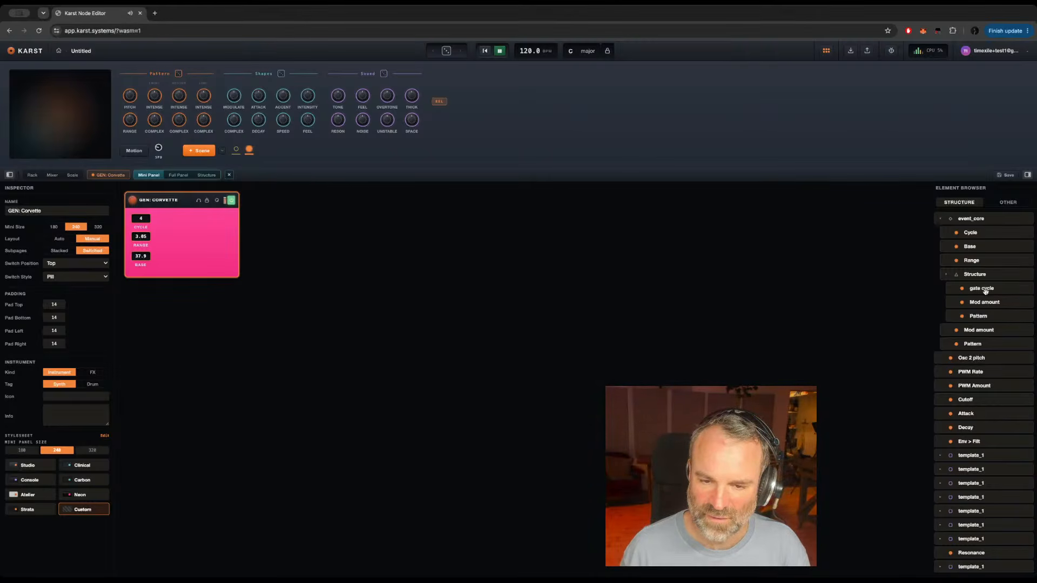
# Step: Add the gate cycle control beside Cycle, rename it gate, and make it a Number type with its label on
pyautogui.moveTo(985, 288); pyautogui.dragTo(170, 227)
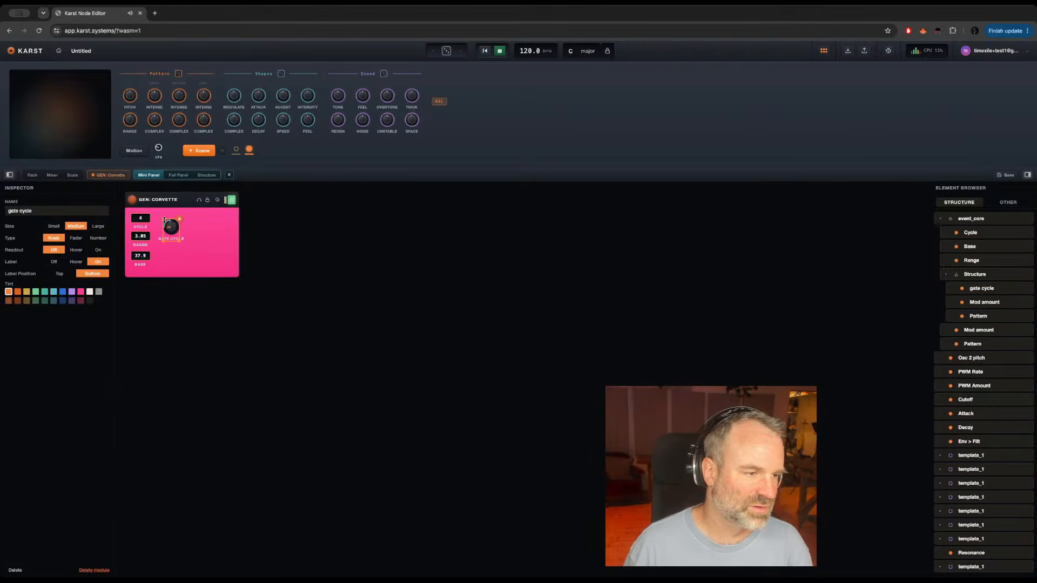
pyautogui.tripleClick(26, 213)
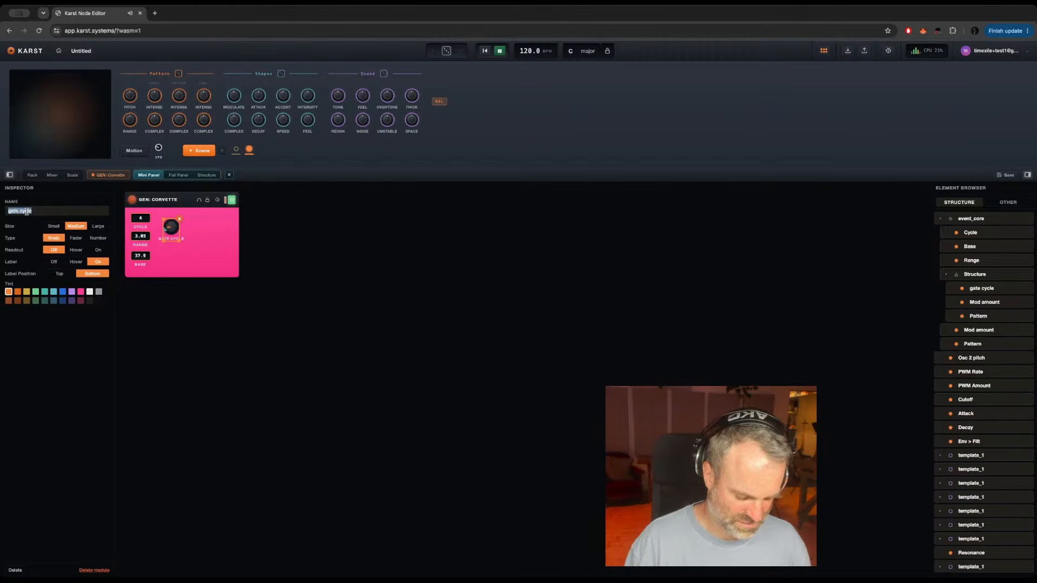
pyautogui.write('gate')
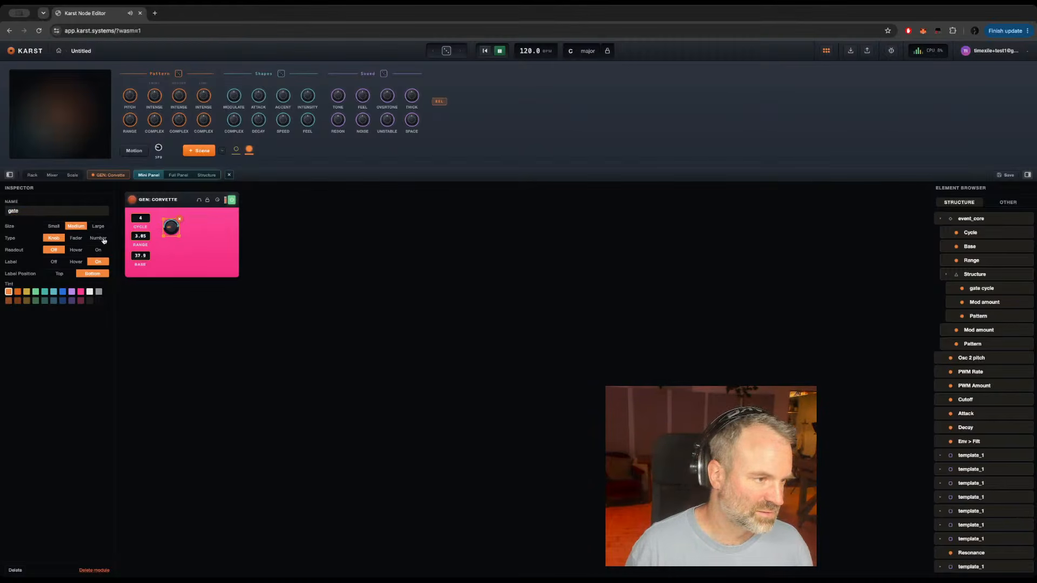
pyautogui.click(102, 240)
pyautogui.click(54, 261)
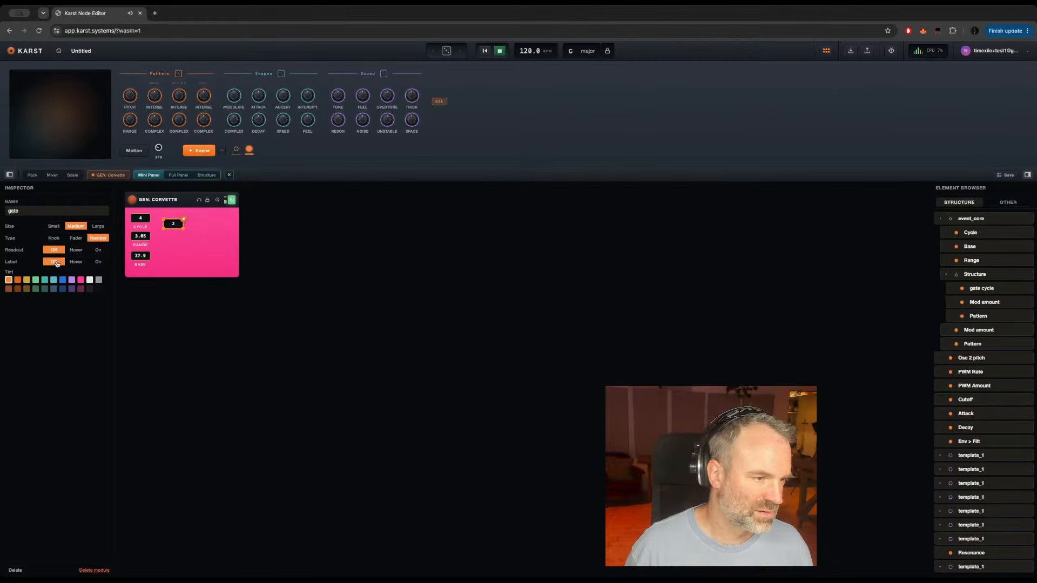
pyautogui.click(99, 262)
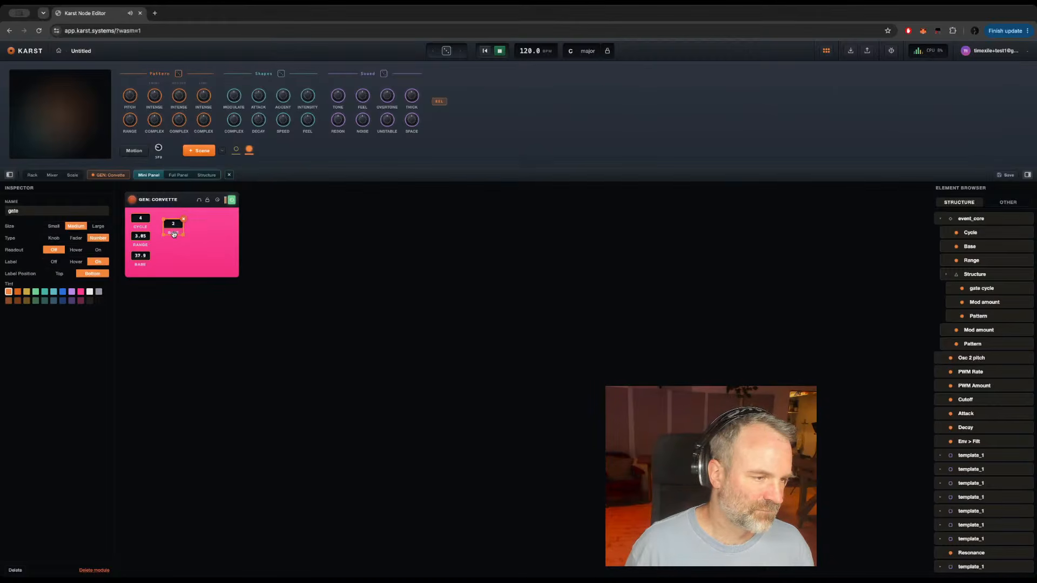
pyautogui.moveTo(173, 227); pyautogui.dragTo(164, 226)
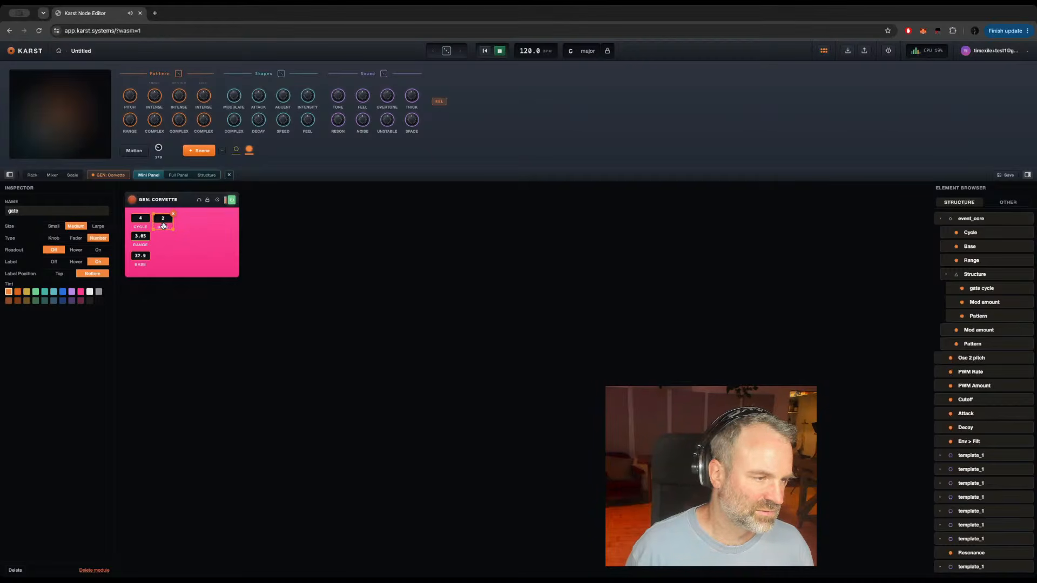
# Step: Rename the mini panel's Cycle control to Pitch
pyautogui.click(139, 226)
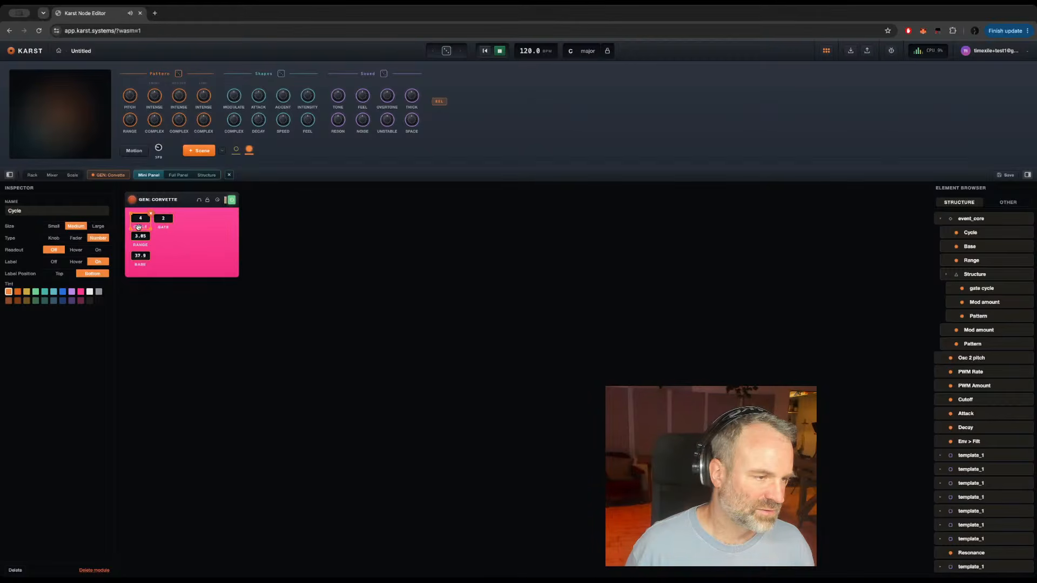
pyautogui.doubleClick(12, 211)
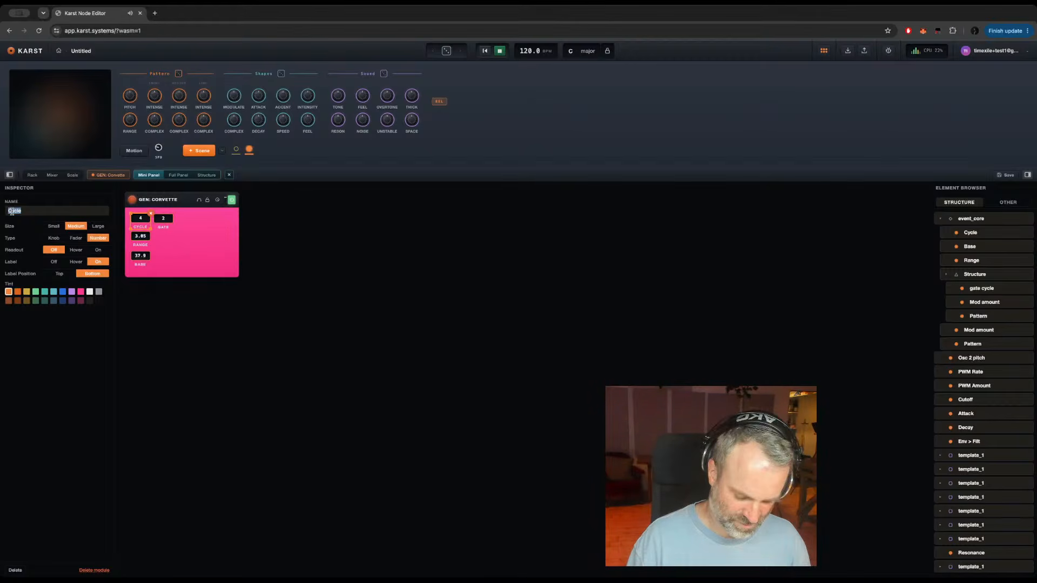
pyautogui.write('Pitch')
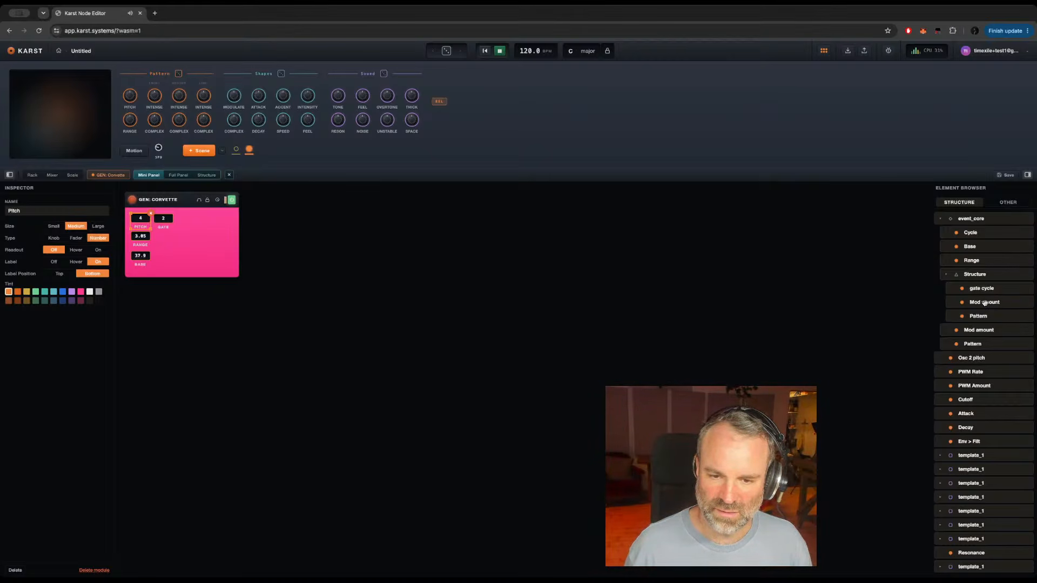
# Step: Add Structure's Mod amount beneath the gate control, rename it Mod, and make it a Number type with its label on
pyautogui.moveTo(984, 303); pyautogui.dragTo(160, 236)
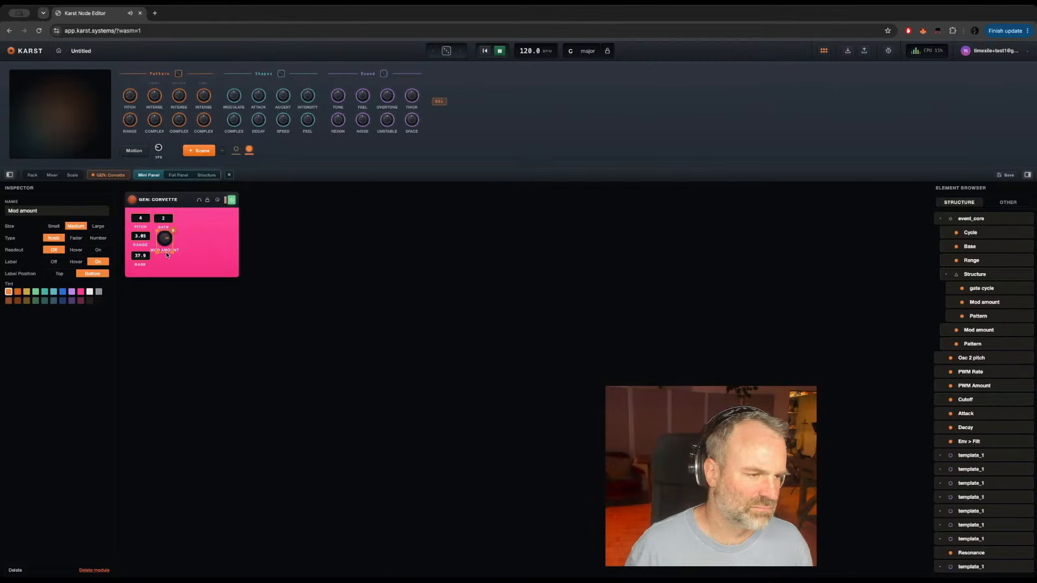
pyautogui.tripleClick(24, 211)
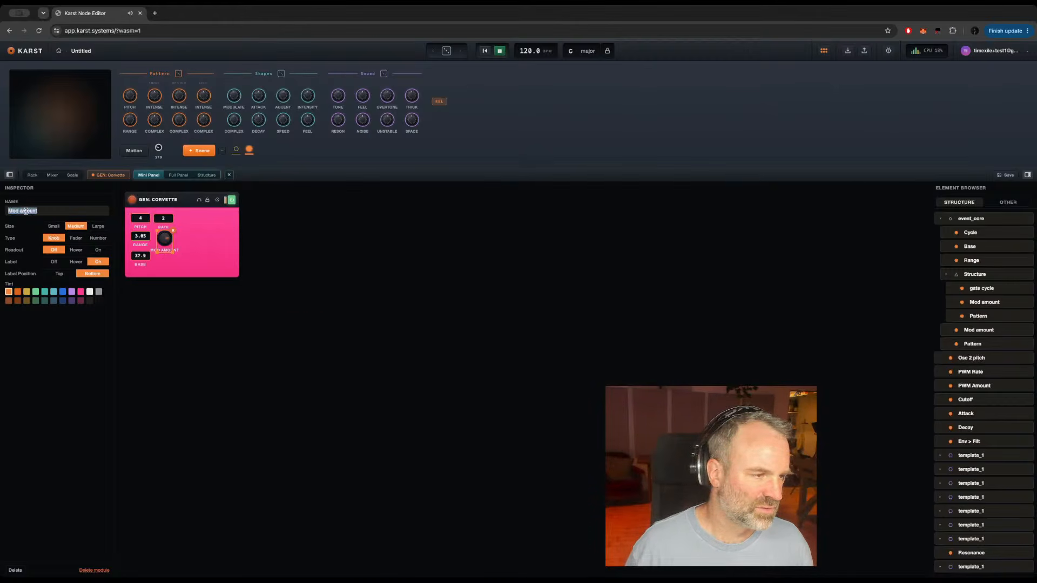
pyautogui.write('Mod')
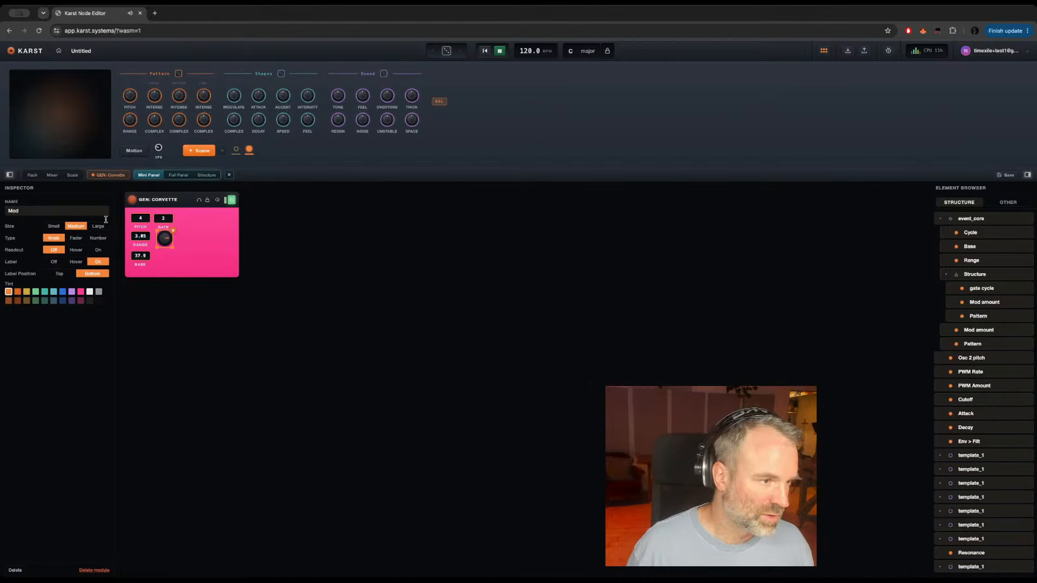
pyautogui.click(95, 238)
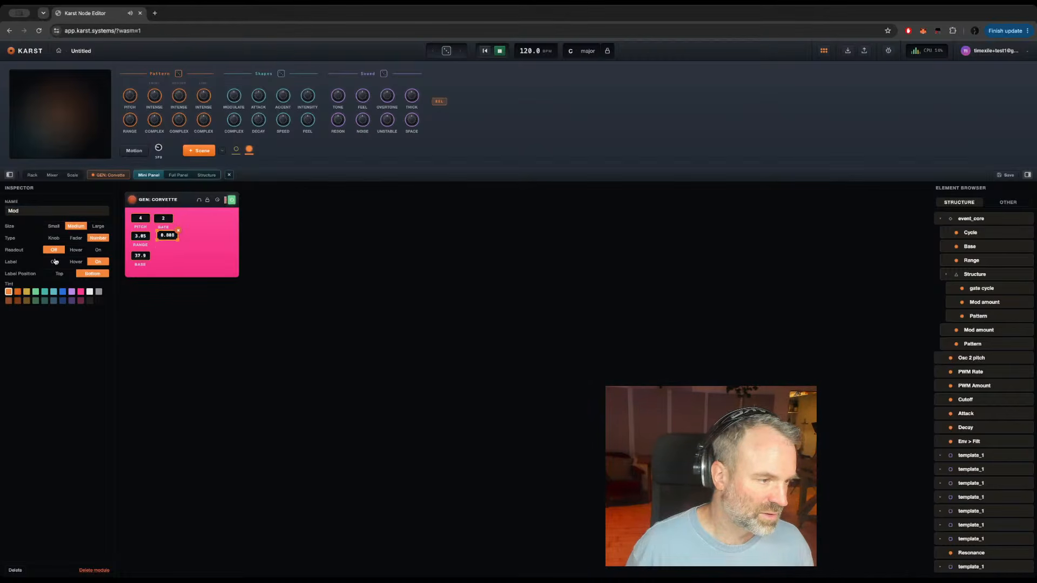
pyautogui.click(54, 261)
pyautogui.click(99, 261)
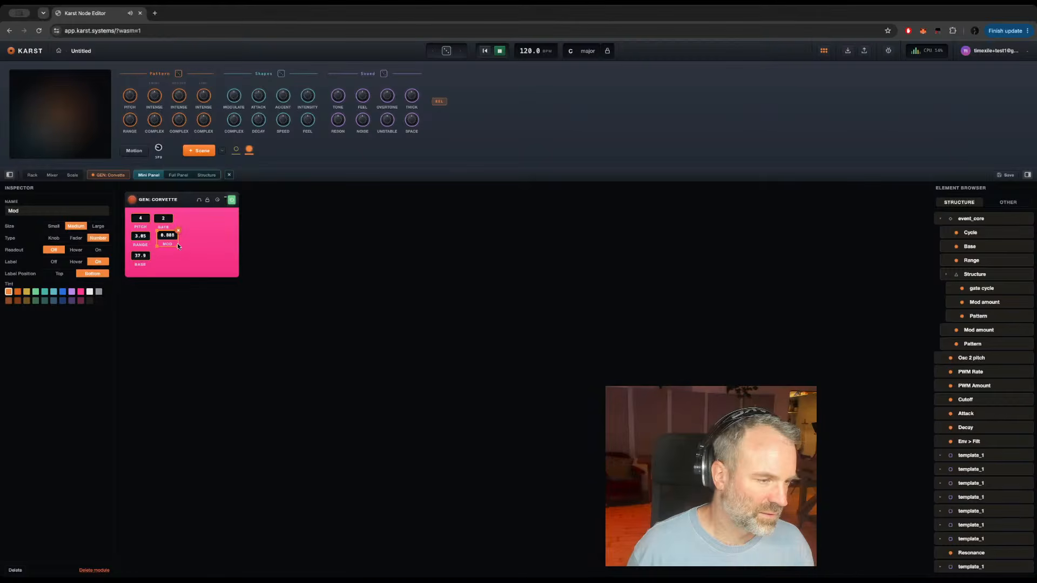
pyautogui.moveTo(168, 244); pyautogui.dragTo(165, 246)
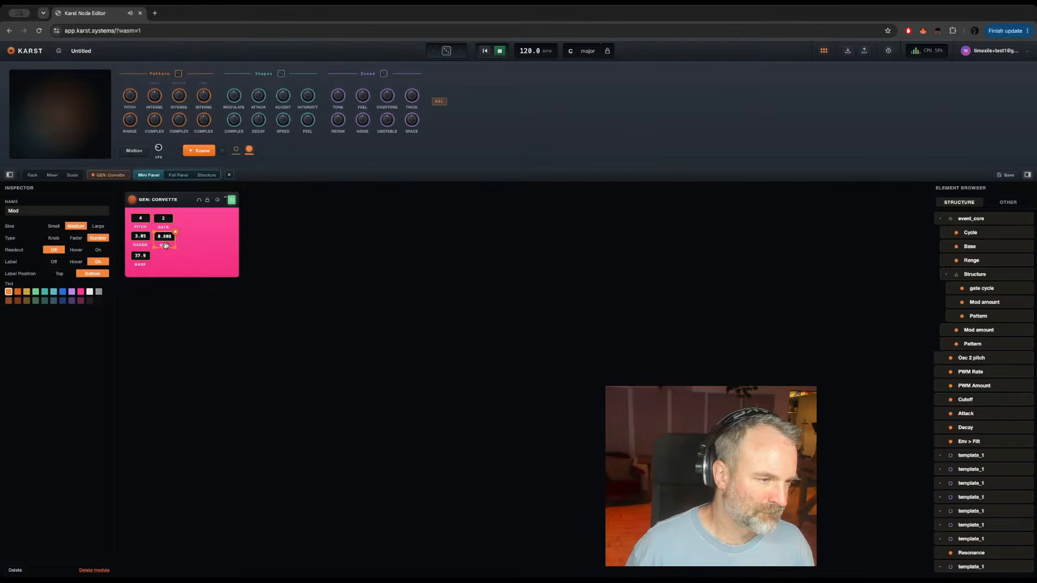
pyautogui.click(198, 250)
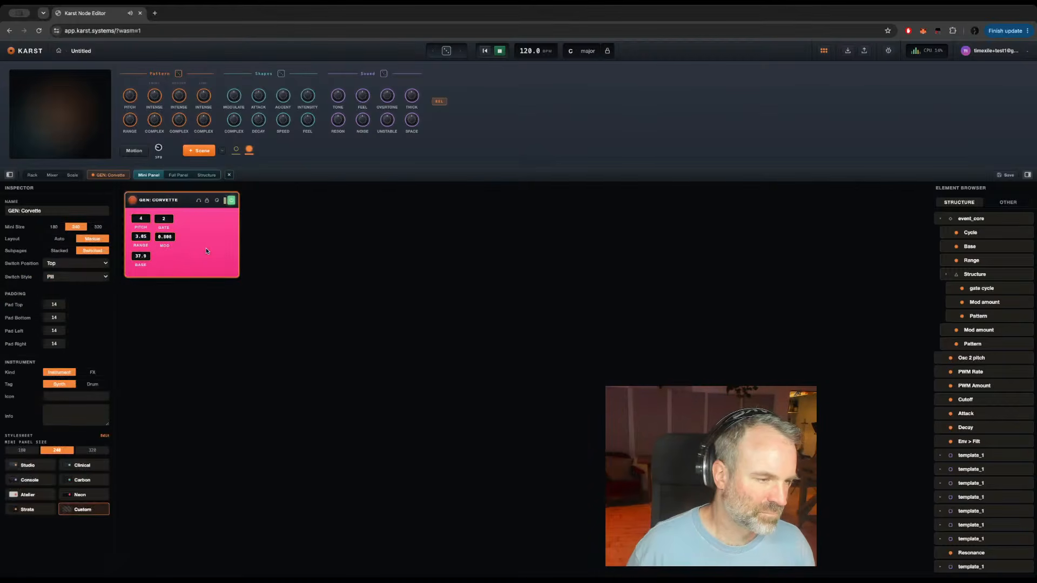
# Step: Fine-tune the Mod control's horizontal position beneath the gate control on the mini panel
pyautogui.click(163, 246)
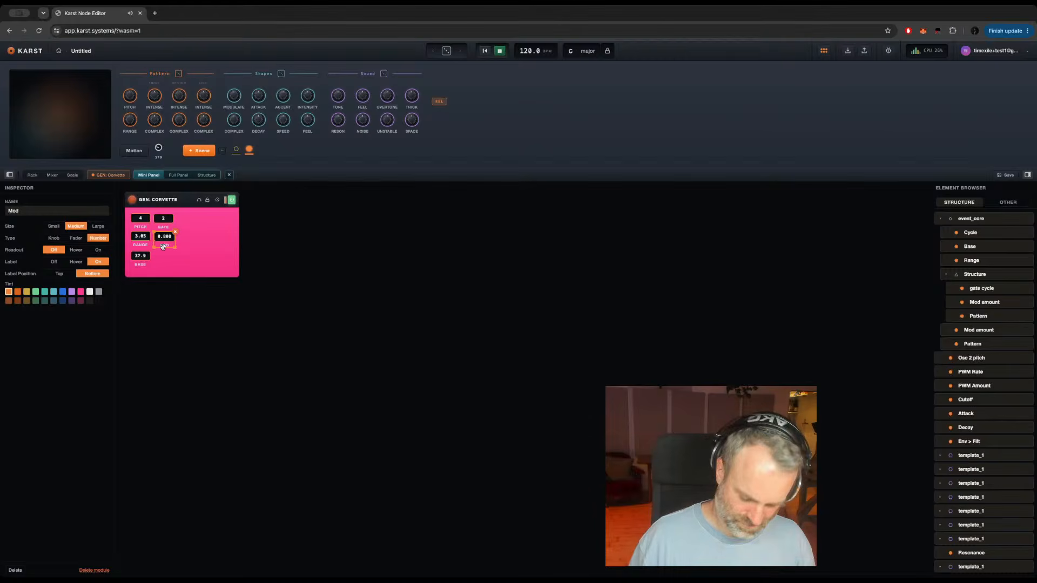
pyautogui.click(199, 242)
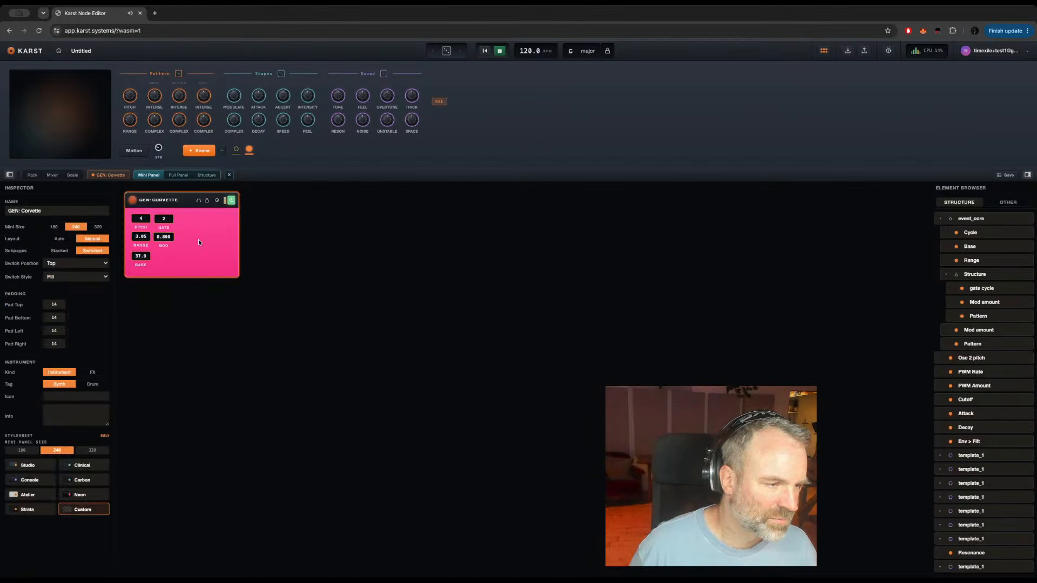
pyautogui.click(162, 245)
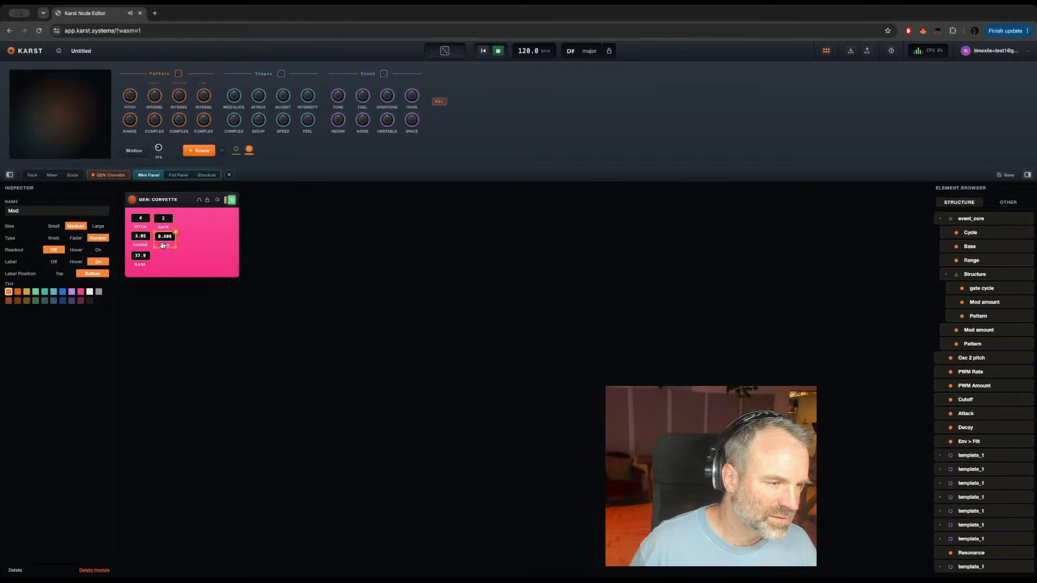
pyautogui.click(190, 244)
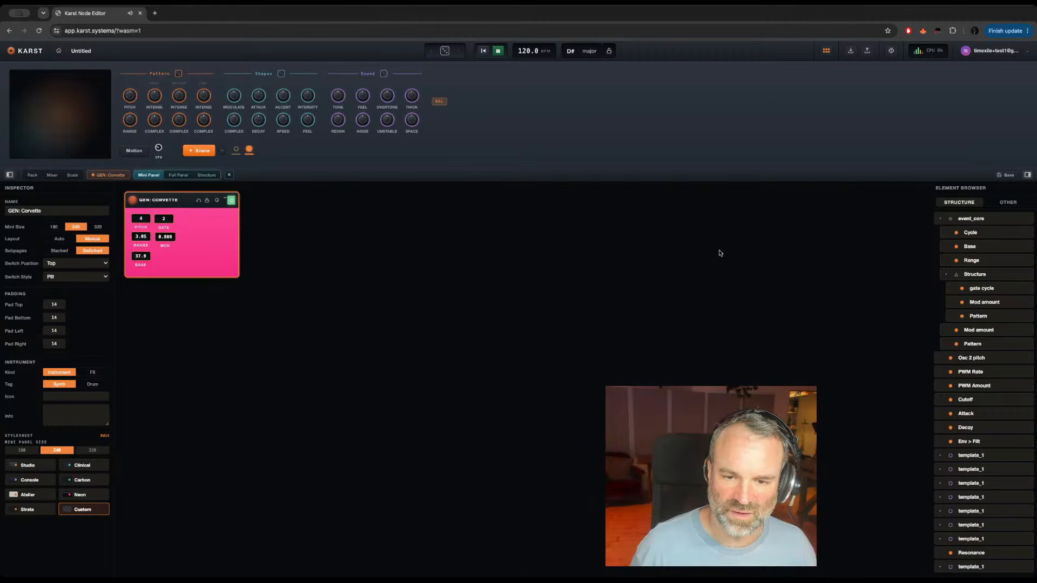
# Step: Add Structure's Pattern control beneath Mod on the mini panel as a Number type with its label on
pyautogui.moveTo(978, 316); pyautogui.dragTo(179, 254)
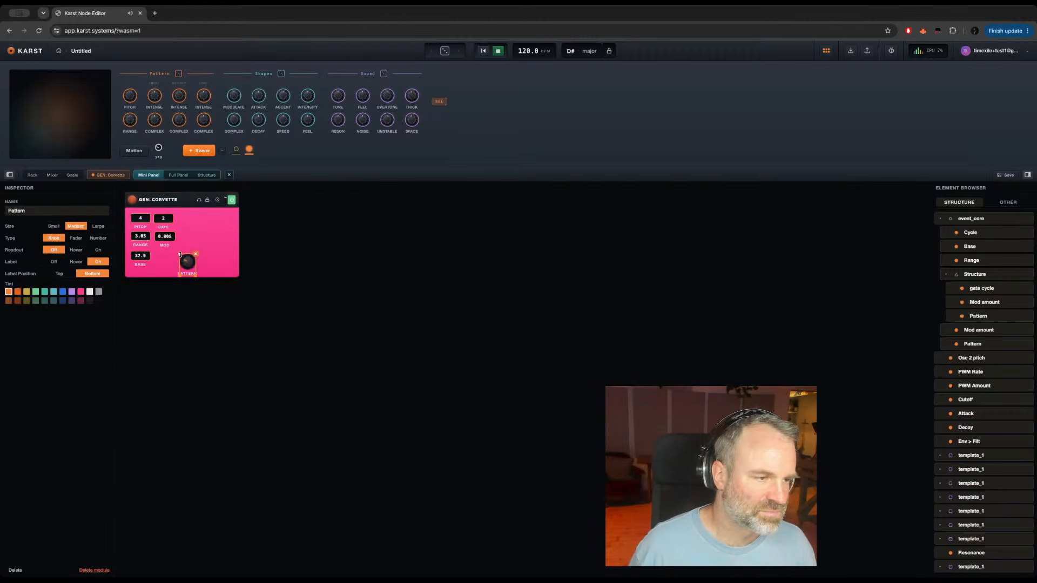
pyautogui.click(98, 237)
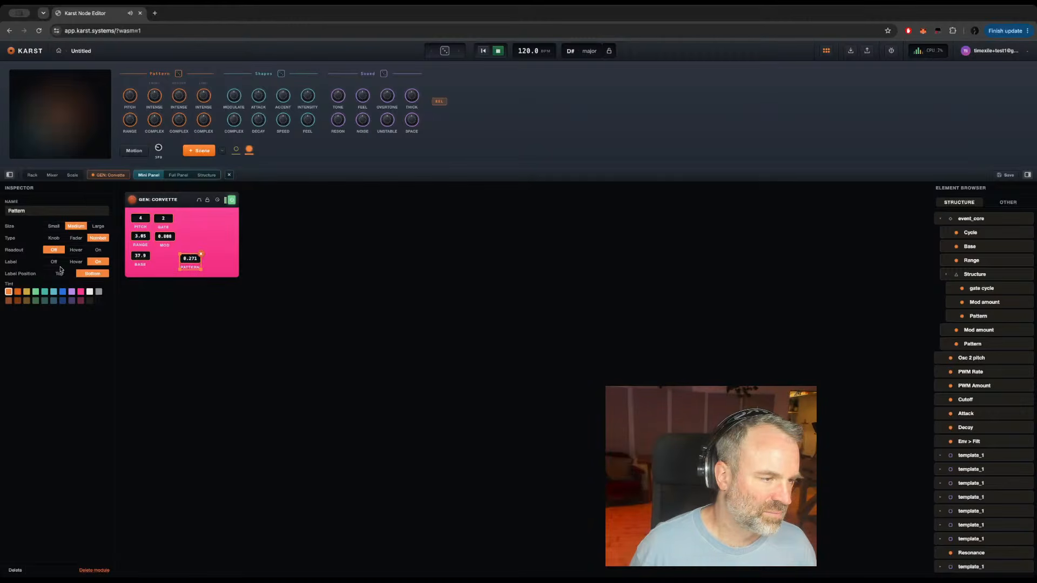
pyautogui.click(54, 264)
pyautogui.click(100, 263)
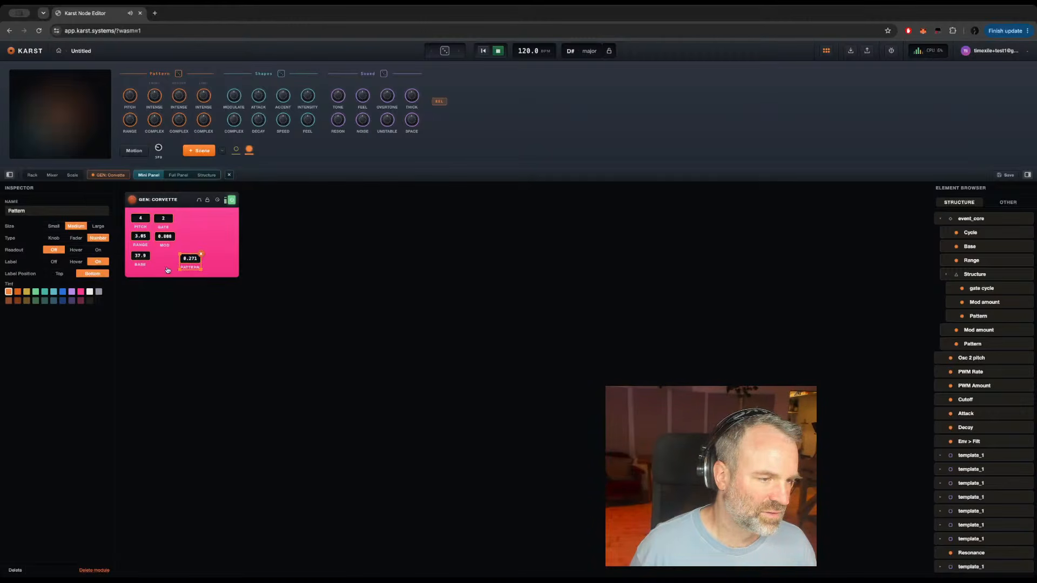
pyautogui.moveTo(189, 263); pyautogui.dragTo(166, 263)
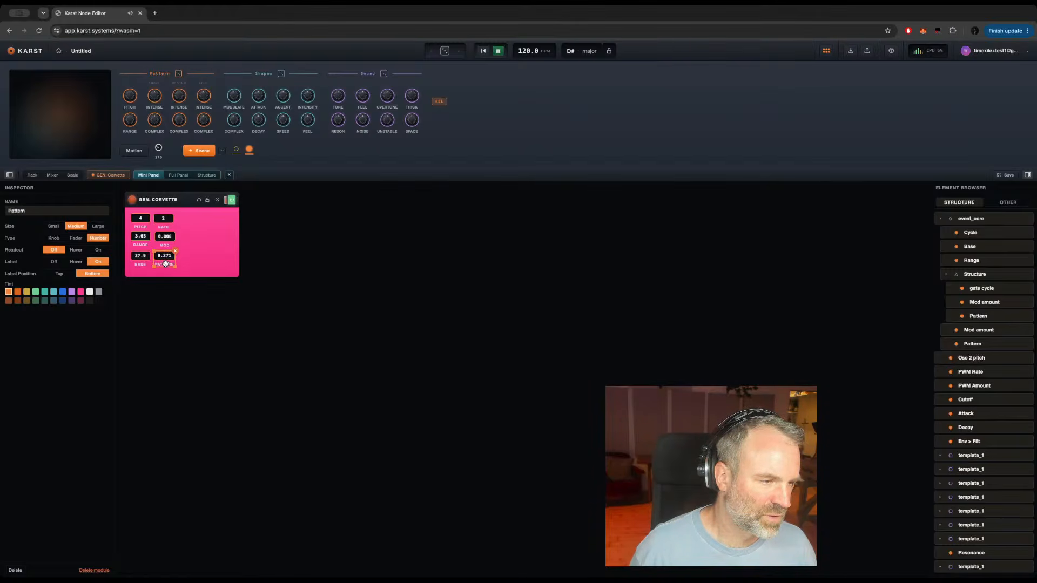
pyautogui.click(199, 244)
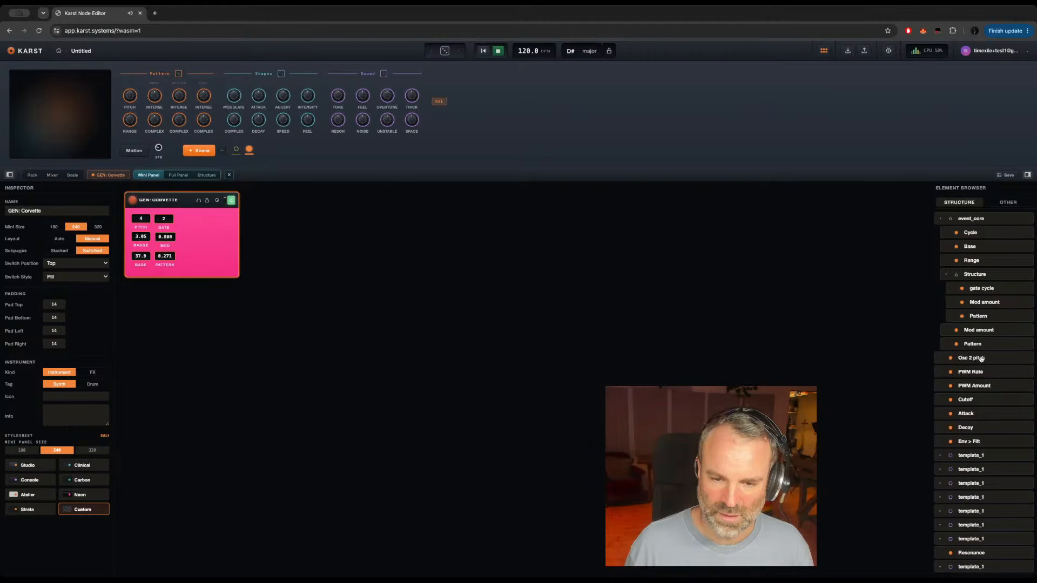
# Step: Add the Osc 2 pitch knob beside the gate control at Small size, rename it Osc pitch, and keep its label on
pyautogui.moveTo(974, 359); pyautogui.dragTo(182, 216)
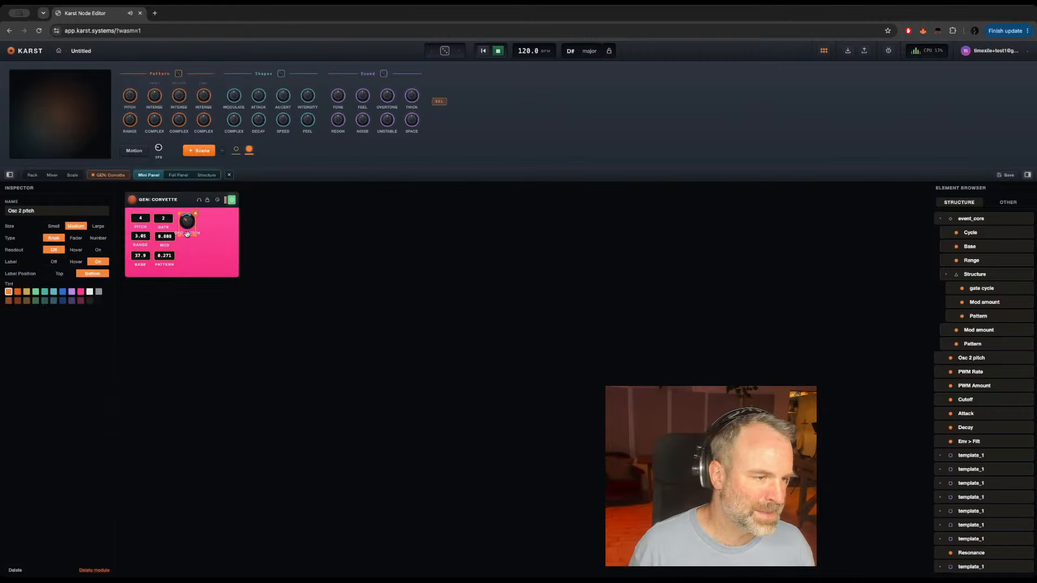
pyautogui.click(54, 227)
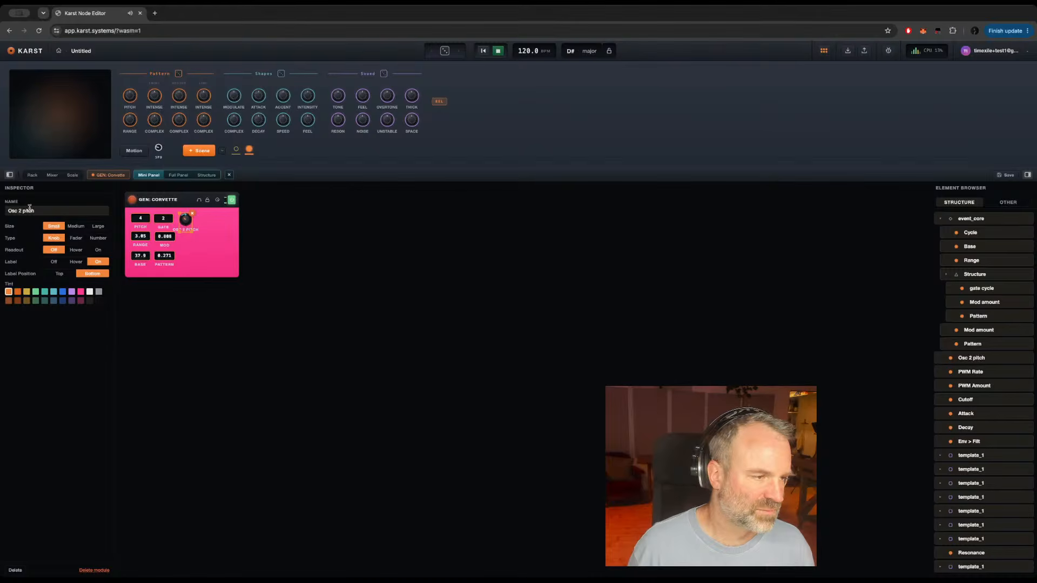
pyautogui.doubleClick(38, 211)
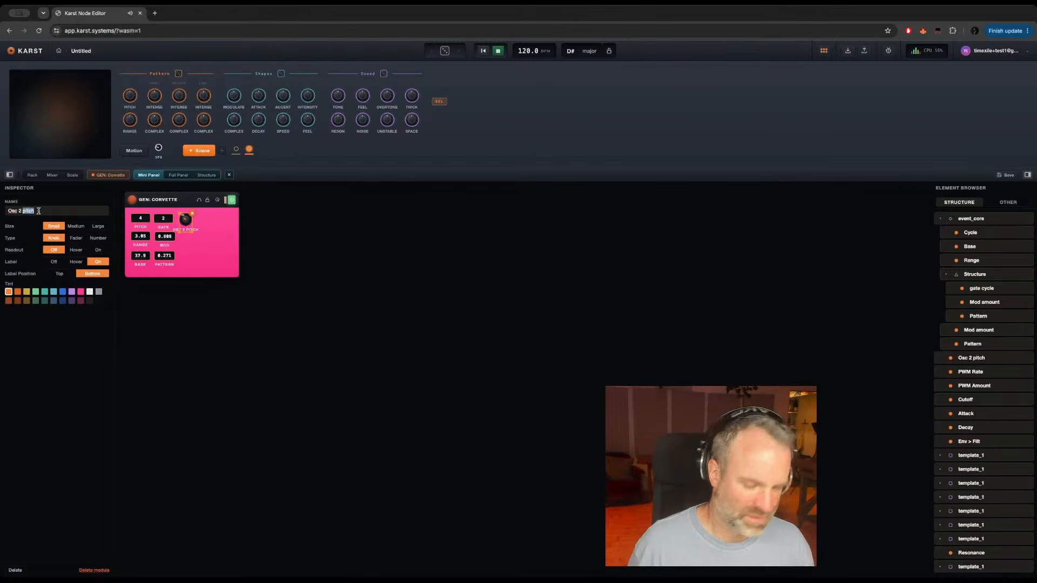
pyautogui.press('BackSpace')
pyautogui.press('BackSpace')
pyautogui.press('BackSpace')
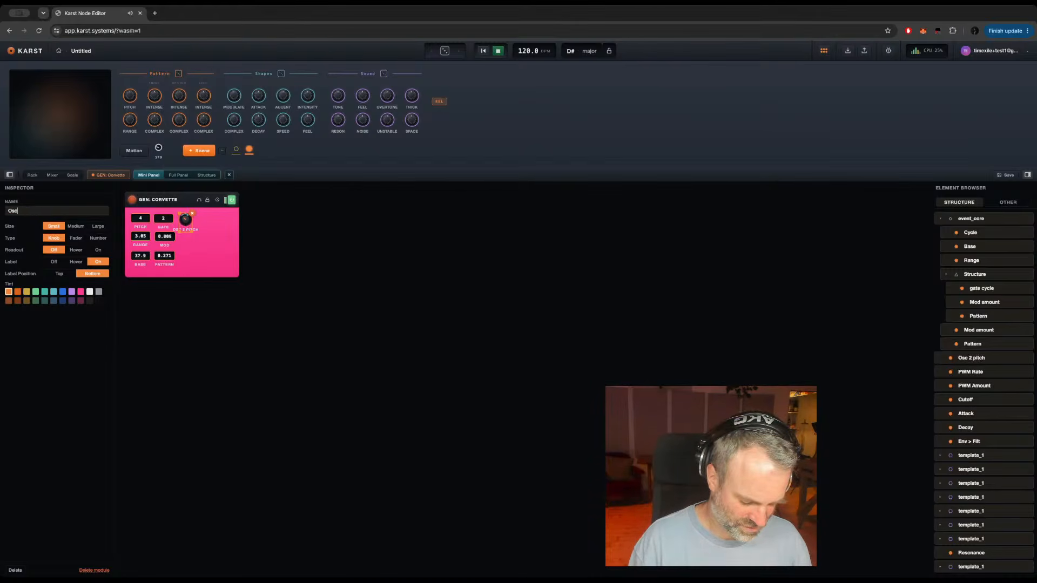
pyautogui.write('pitch')
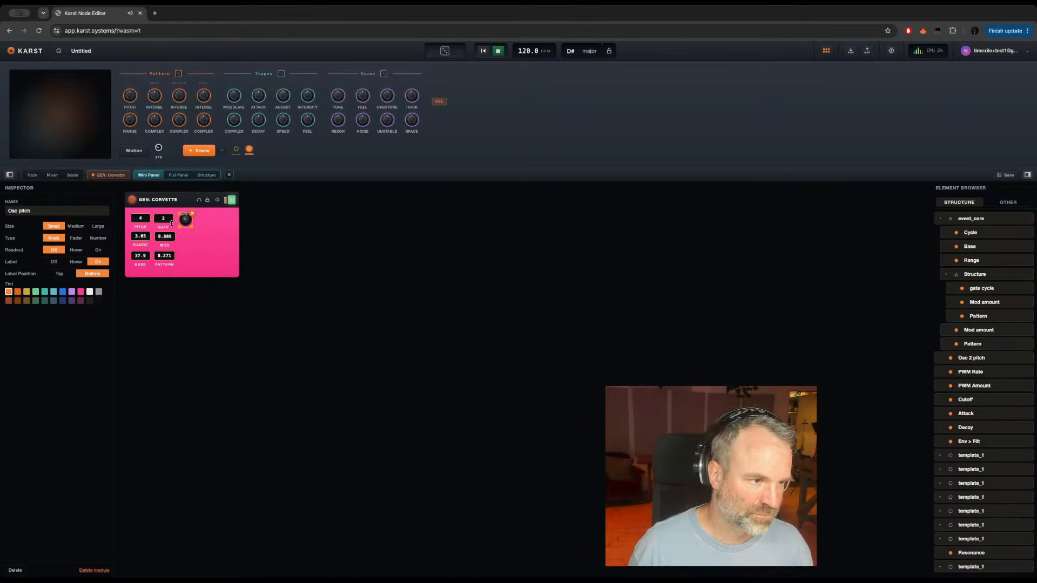
pyautogui.click(54, 262)
pyautogui.click(98, 262)
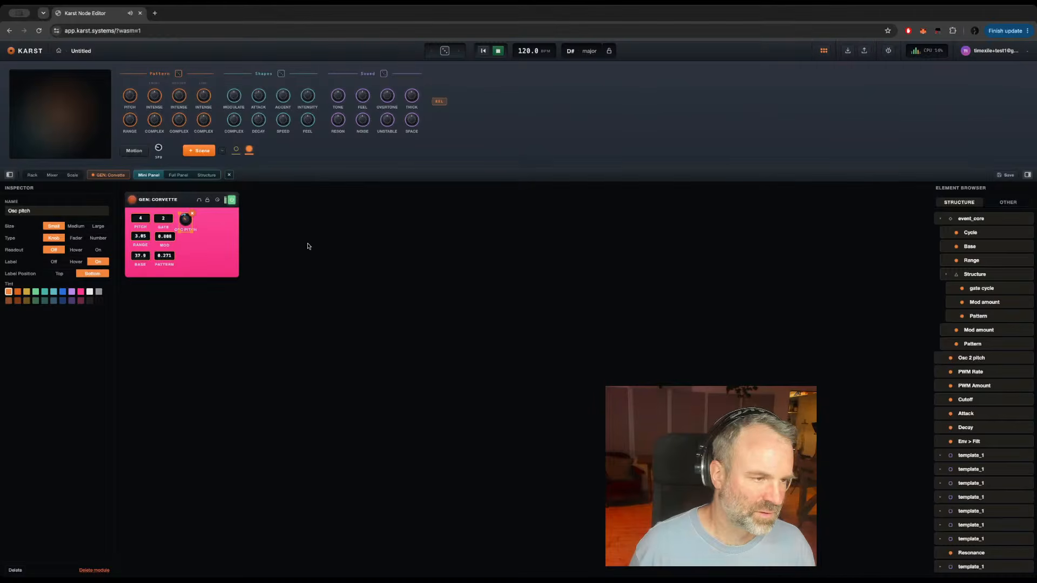
pyautogui.moveTo(186, 230); pyautogui.dragTo(191, 229)
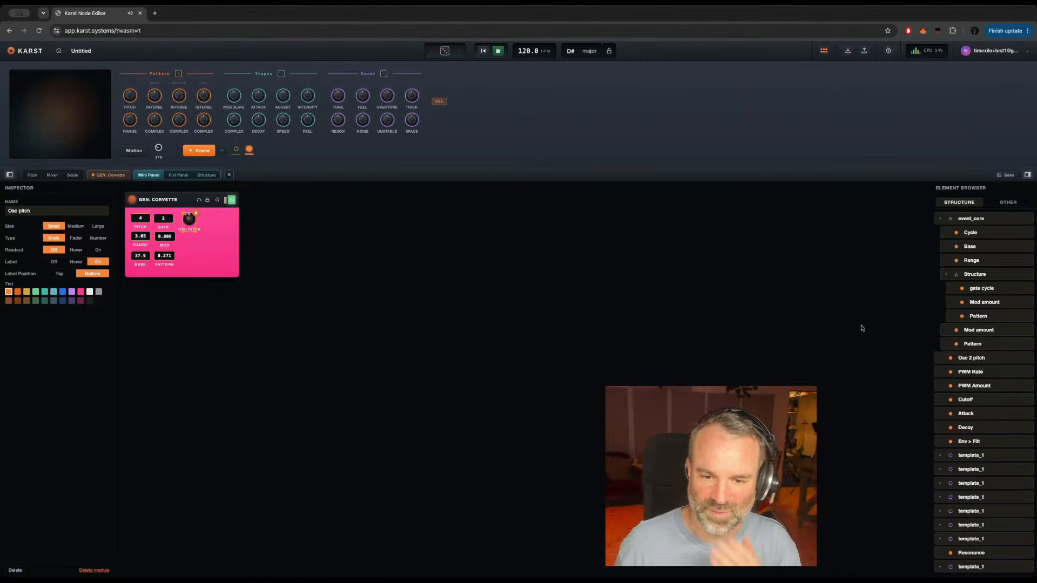
pyautogui.moveTo(962, 373); pyautogui.dragTo(202, 210)
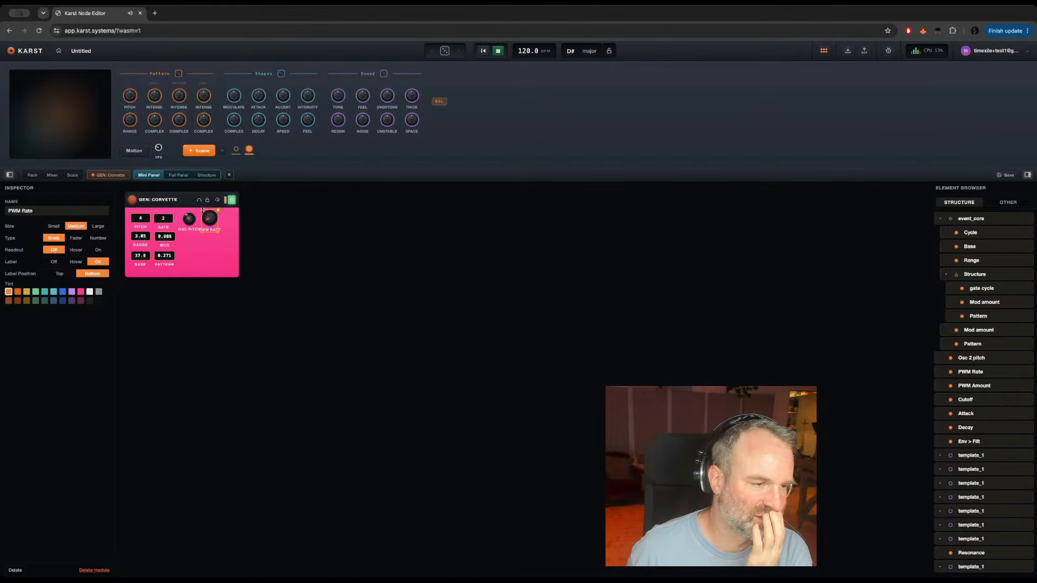
pyautogui.doubleClick(26, 211)
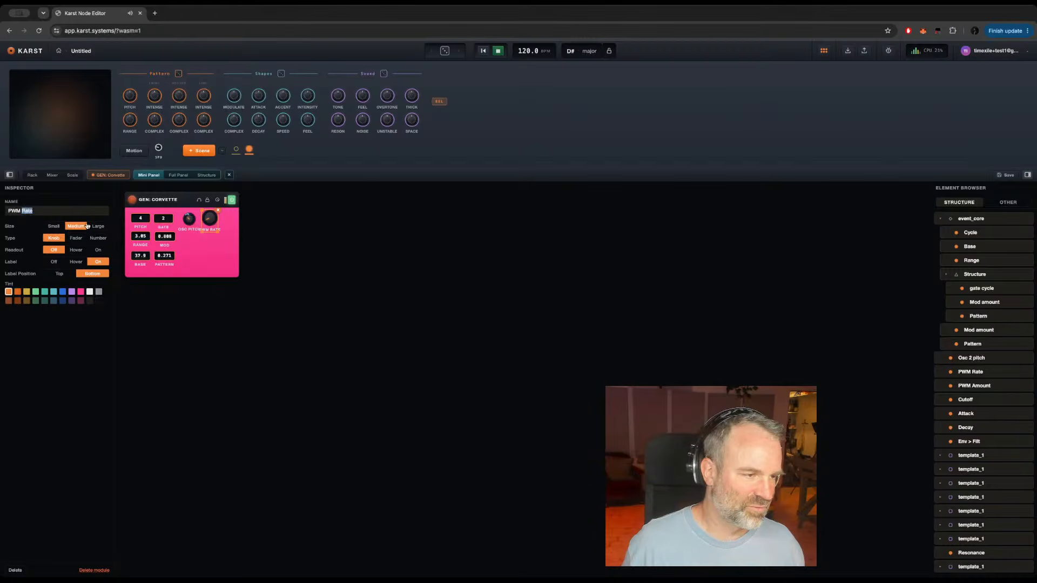
pyautogui.click(51, 227)
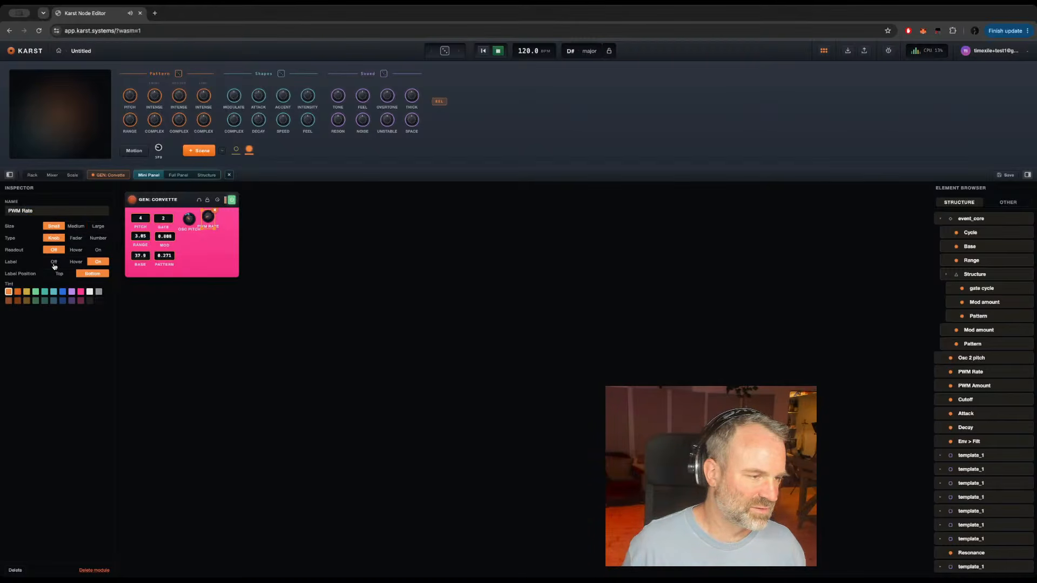
pyautogui.click(54, 262)
pyautogui.click(101, 263)
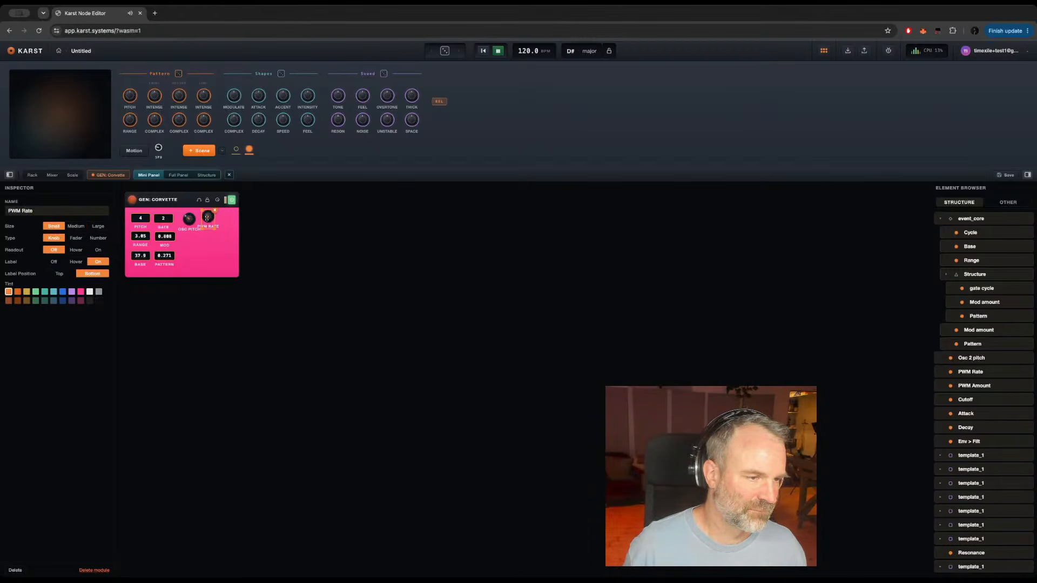
pyautogui.moveTo(206, 227); pyautogui.dragTo(216, 229)
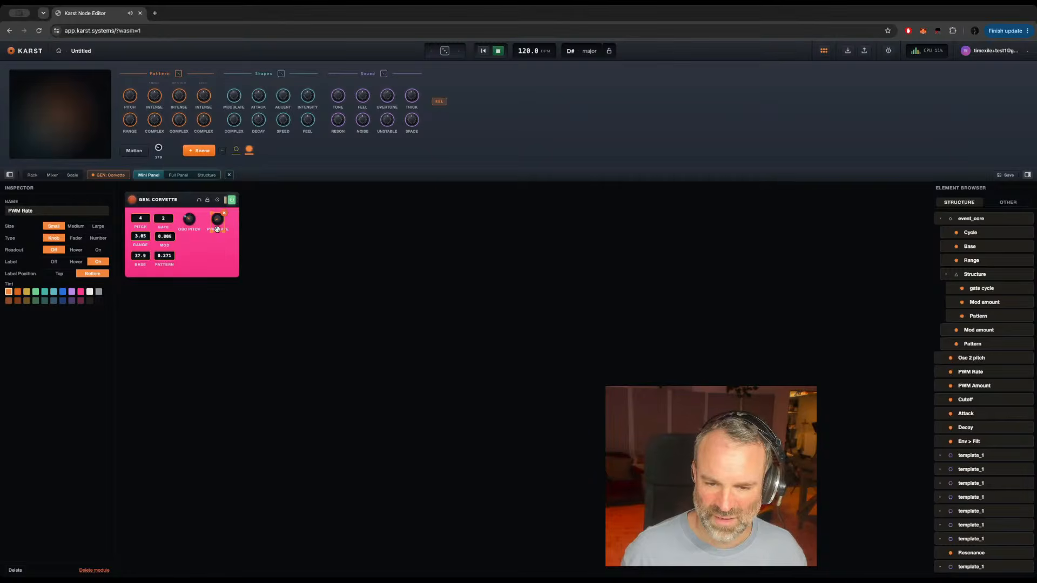
pyautogui.press('Delete')
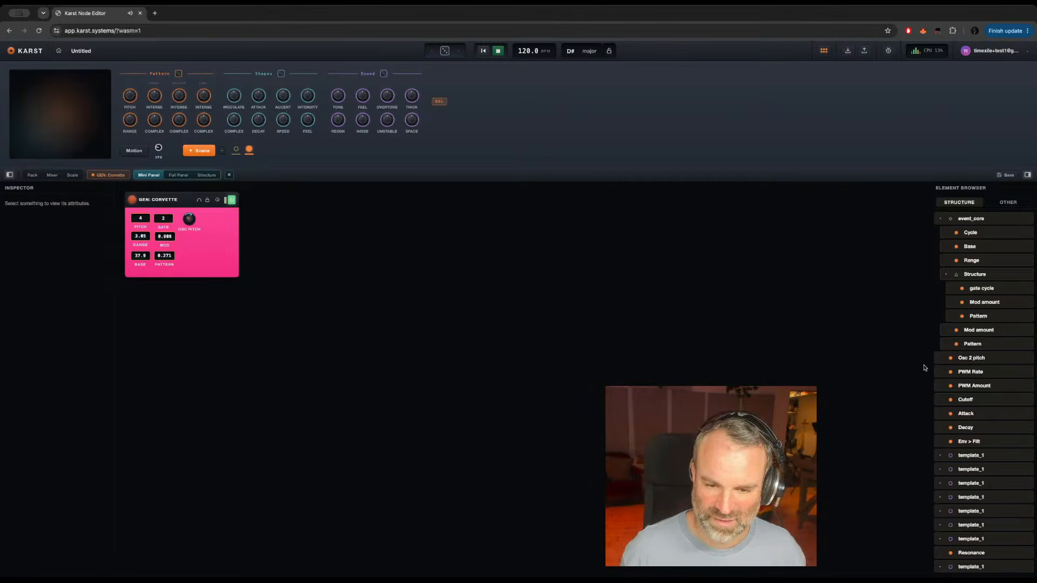
# Step: Add the PWM Amount knob beside the oscillator pitch knob, rename it PWM, and make it Small with its label on
pyautogui.moveTo(986, 387); pyautogui.dragTo(203, 214)
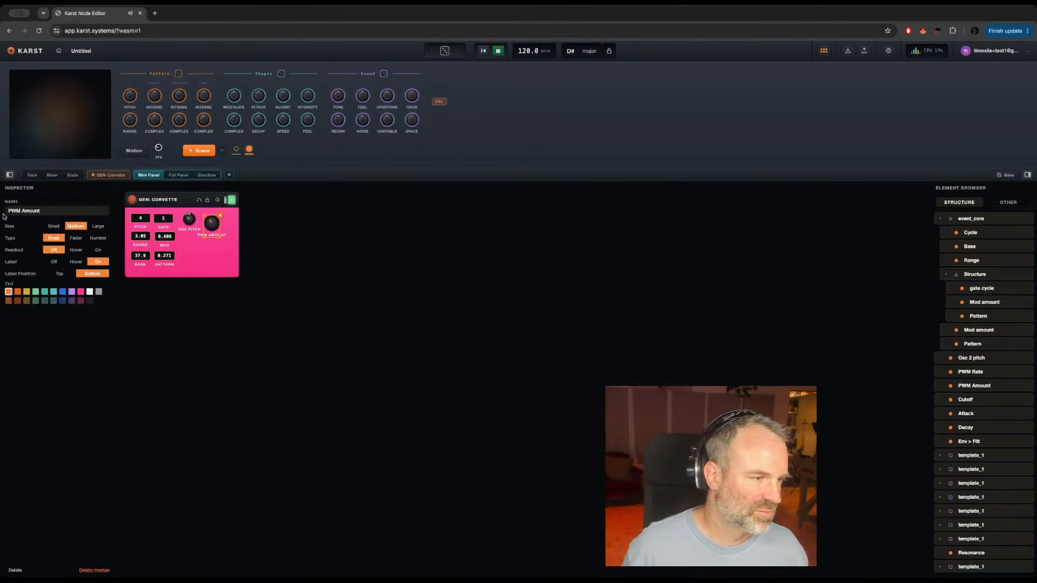
pyautogui.doubleClick(33, 211)
pyautogui.press('BackSpace')
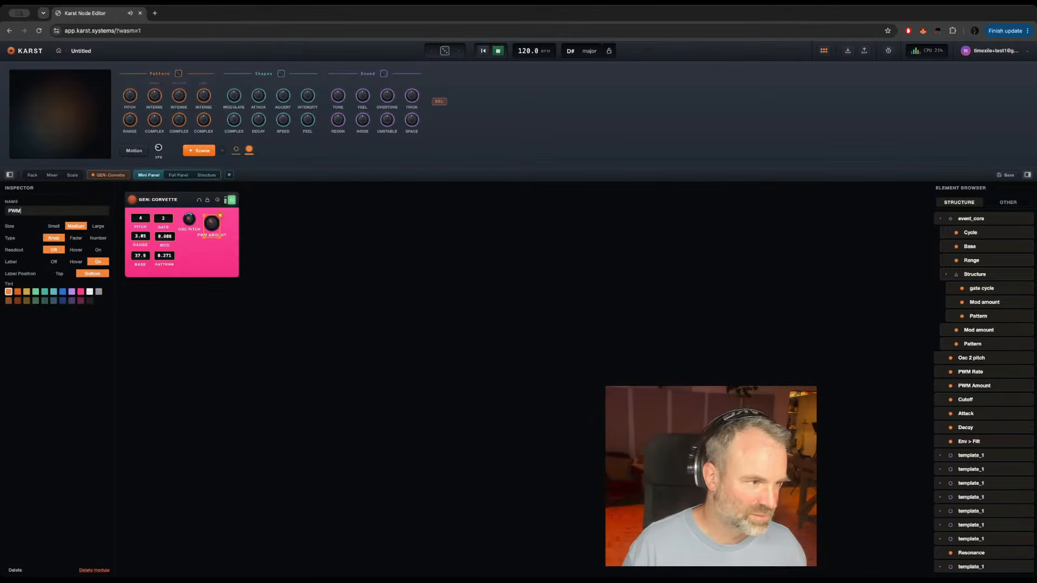
pyautogui.click(53, 227)
pyautogui.click(53, 263)
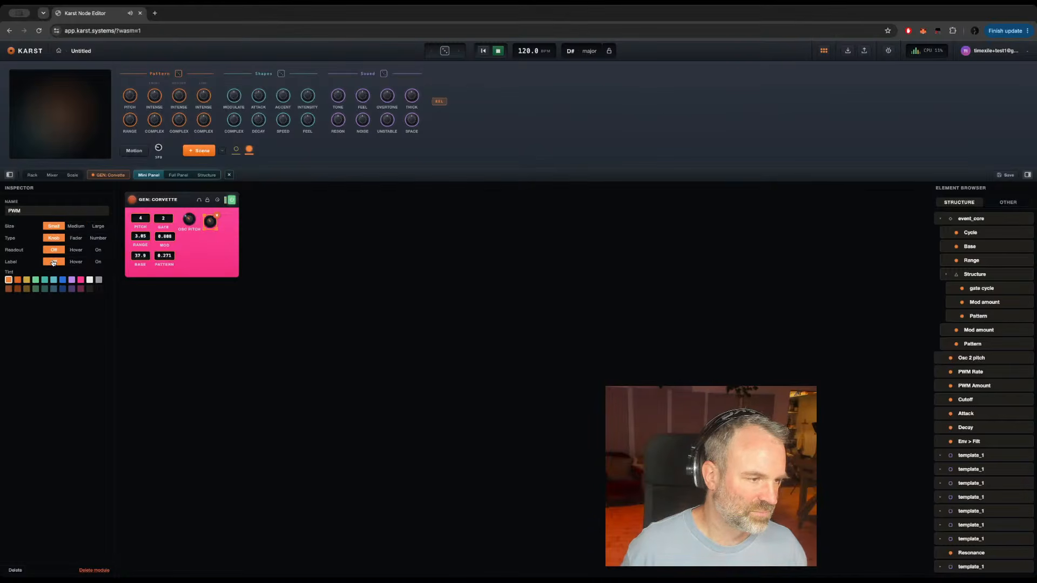
pyautogui.click(100, 263)
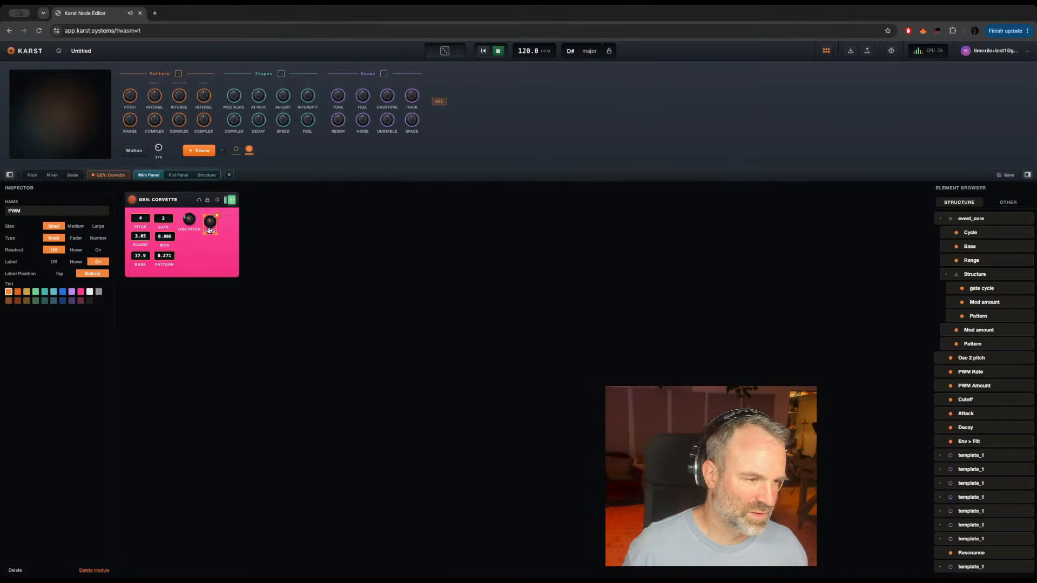
pyautogui.moveTo(214, 230); pyautogui.dragTo(217, 227)
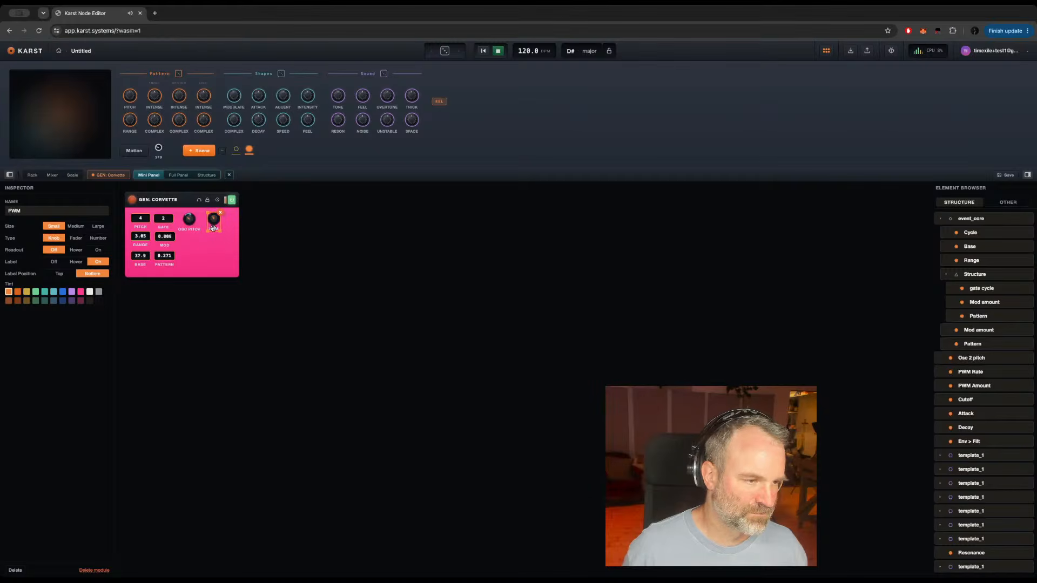
# Step: Shorten the oscillator pitch knob's name to Osc P and move the PWM knob closer to it
pyautogui.click(188, 231)
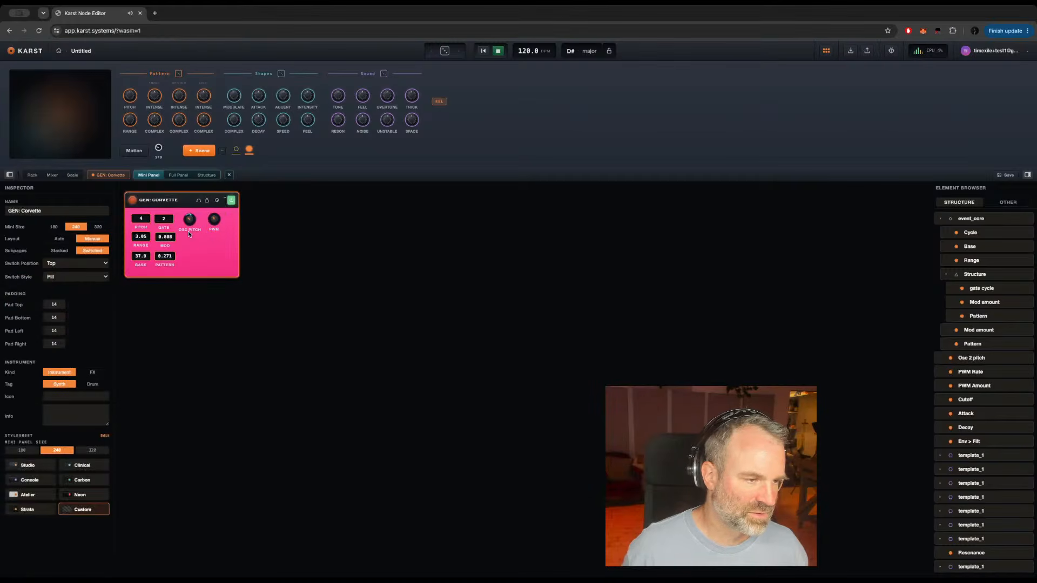
pyautogui.click(188, 225)
pyautogui.doubleClick(25, 212)
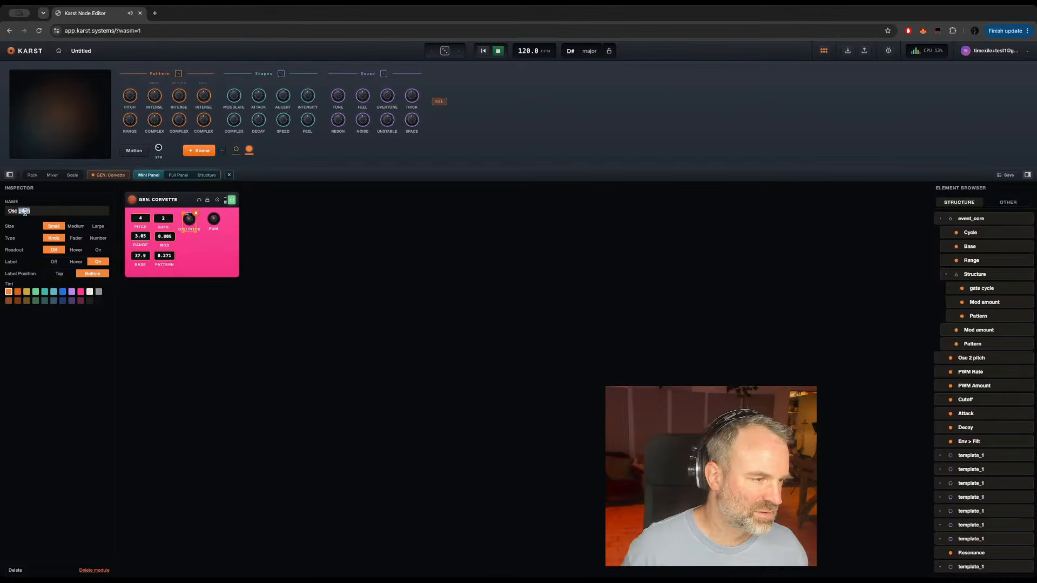
pyautogui.write('P')
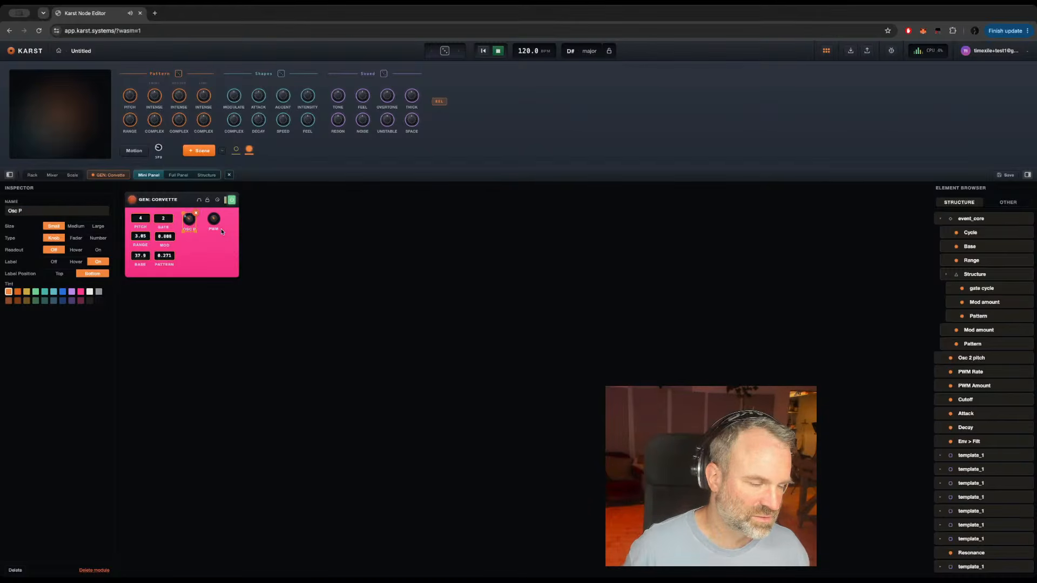
pyautogui.moveTo(211, 228); pyautogui.dragTo(208, 229)
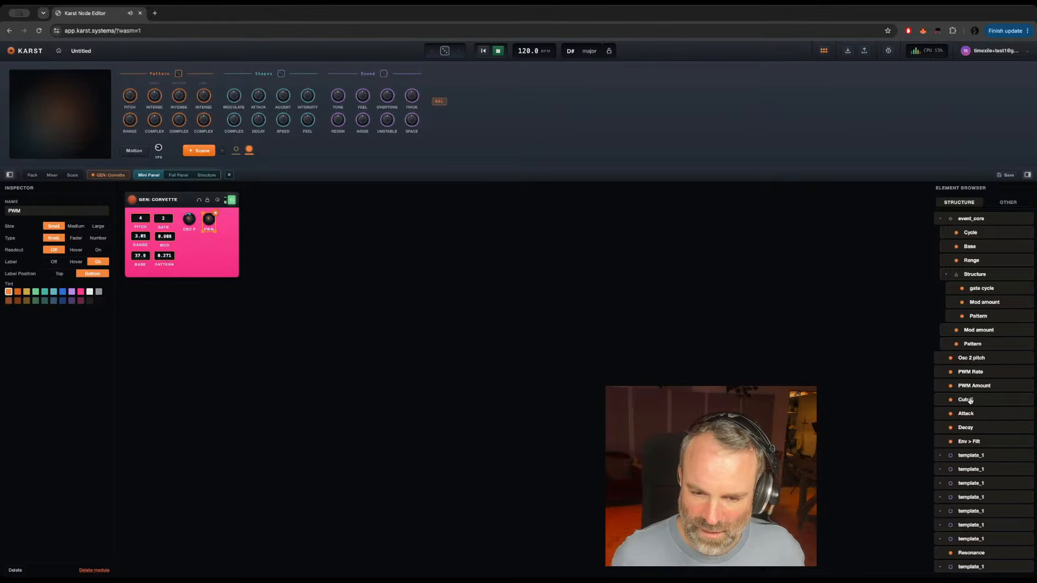
# Step: Add a Medium Cutoff knob beneath the Osc P knob and a Small Attack knob beside it, both with their labels on
pyautogui.moveTo(970, 400); pyautogui.dragTo(223, 218)
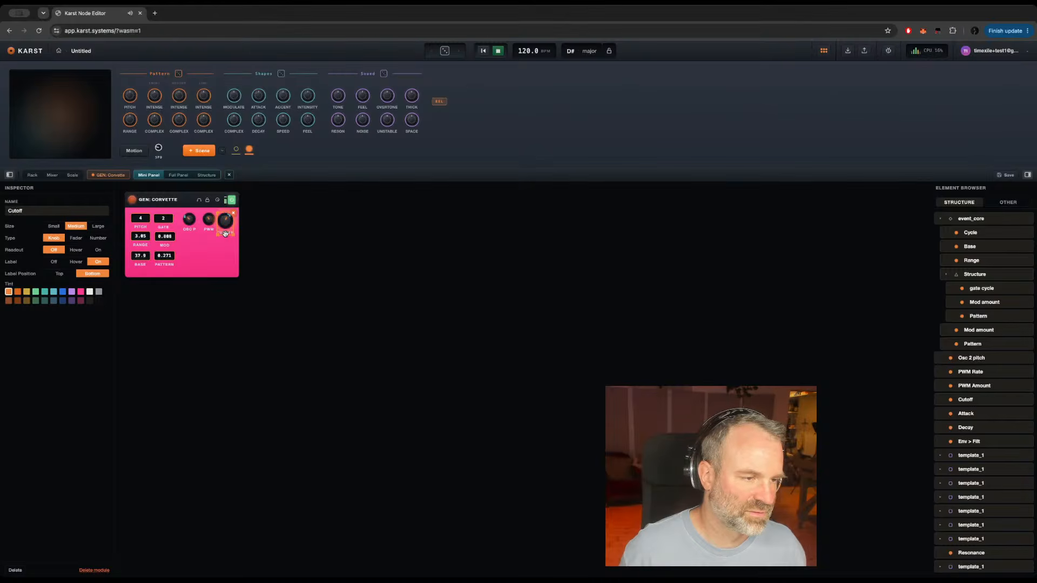
pyautogui.moveTo(226, 229); pyautogui.dragTo(191, 258)
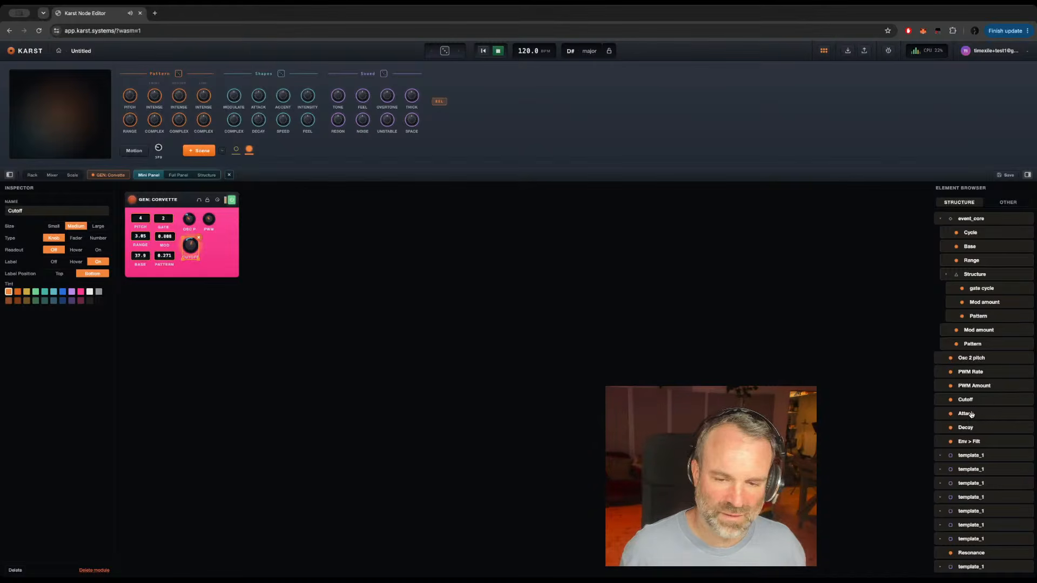
pyautogui.moveTo(976, 416); pyautogui.dragTo(212, 239)
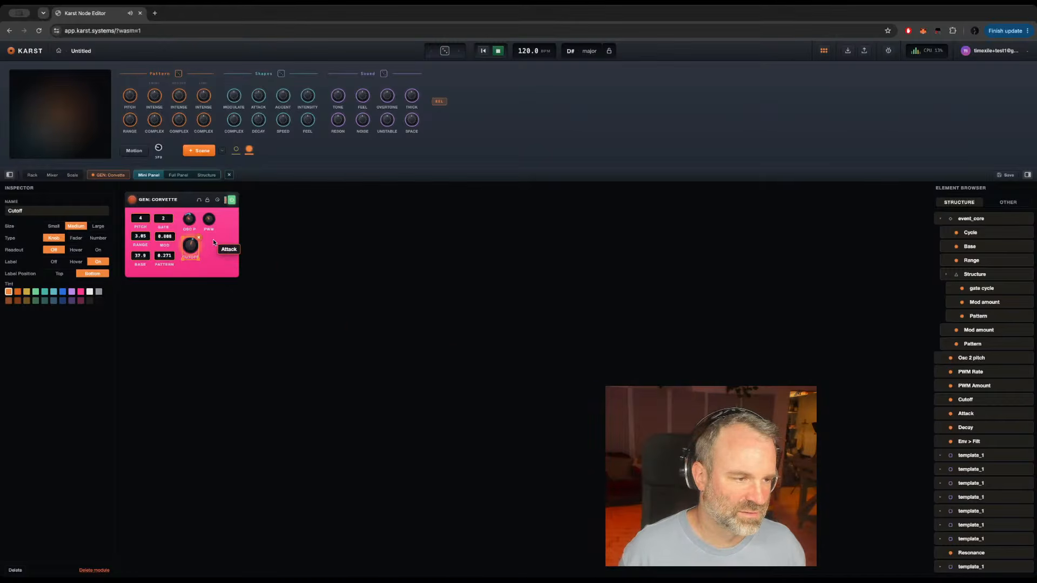
pyautogui.click(50, 226)
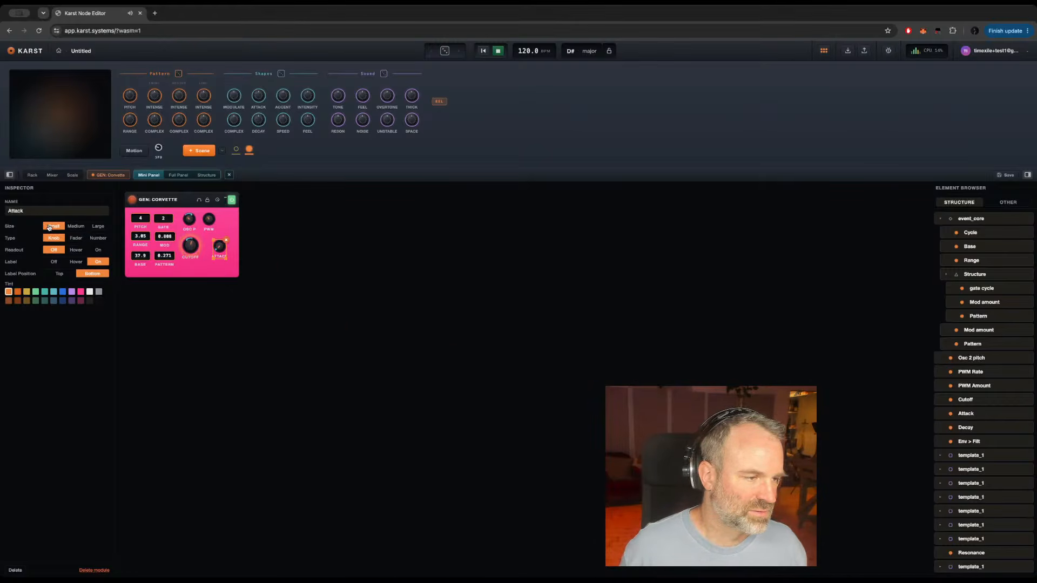
pyautogui.click(55, 263)
pyautogui.click(97, 261)
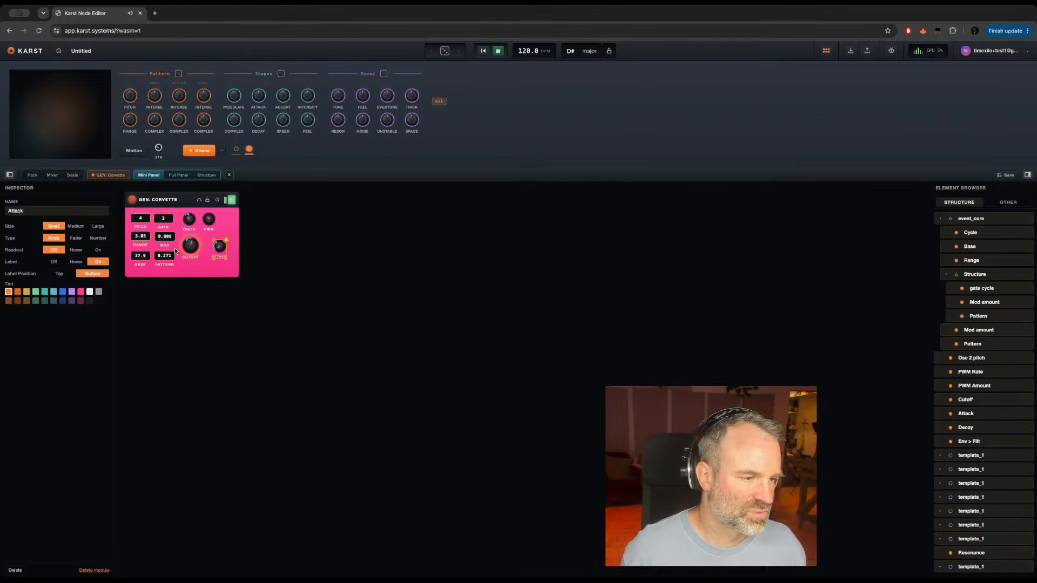
pyautogui.click(190, 245)
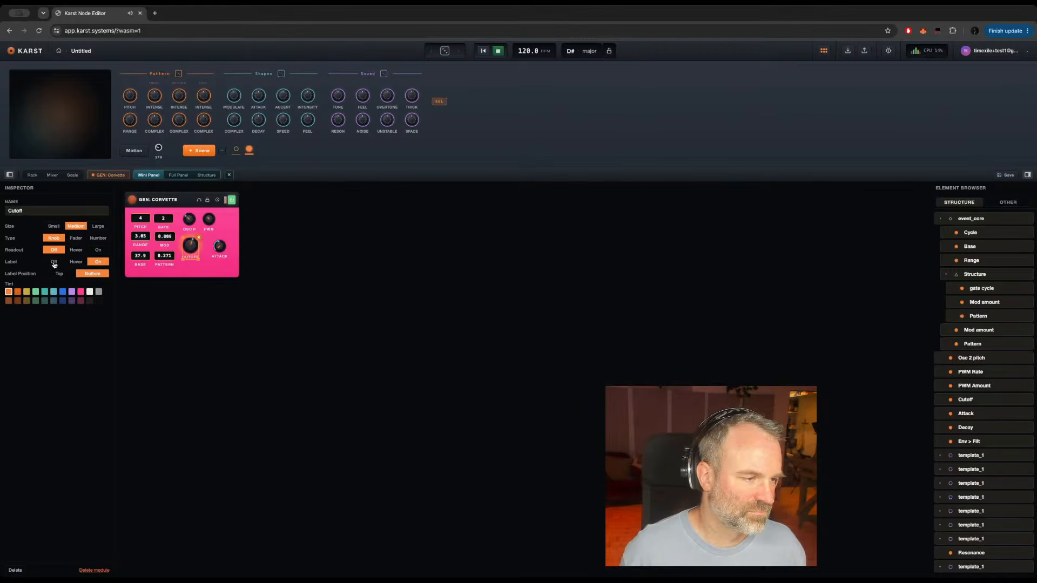
pyautogui.click(53, 262)
pyautogui.click(98, 263)
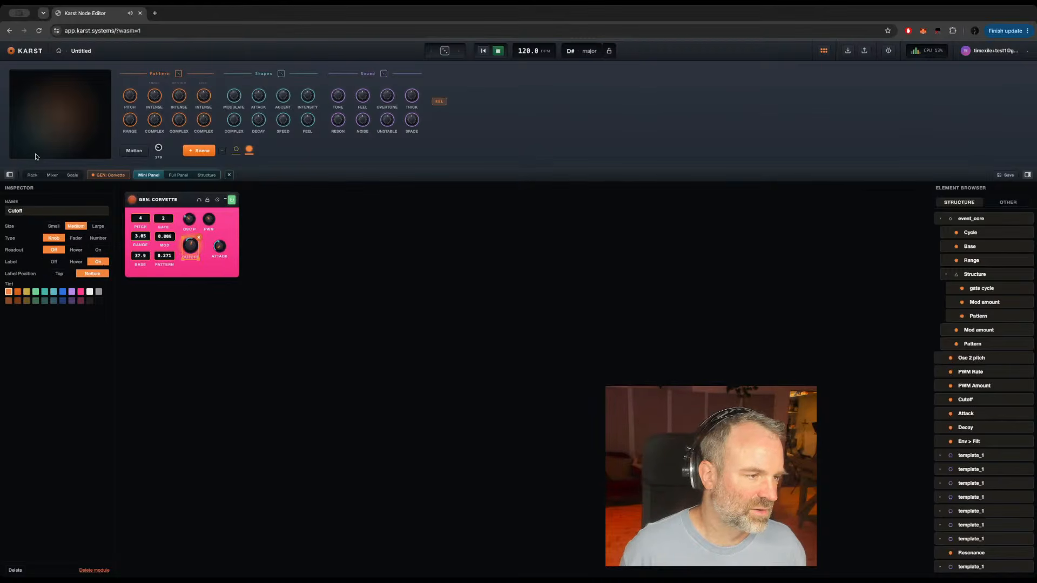
# Step: Switch on the FX: Mod Delay module that follows GEN: Corvette in the rack
pyautogui.click(32, 175)
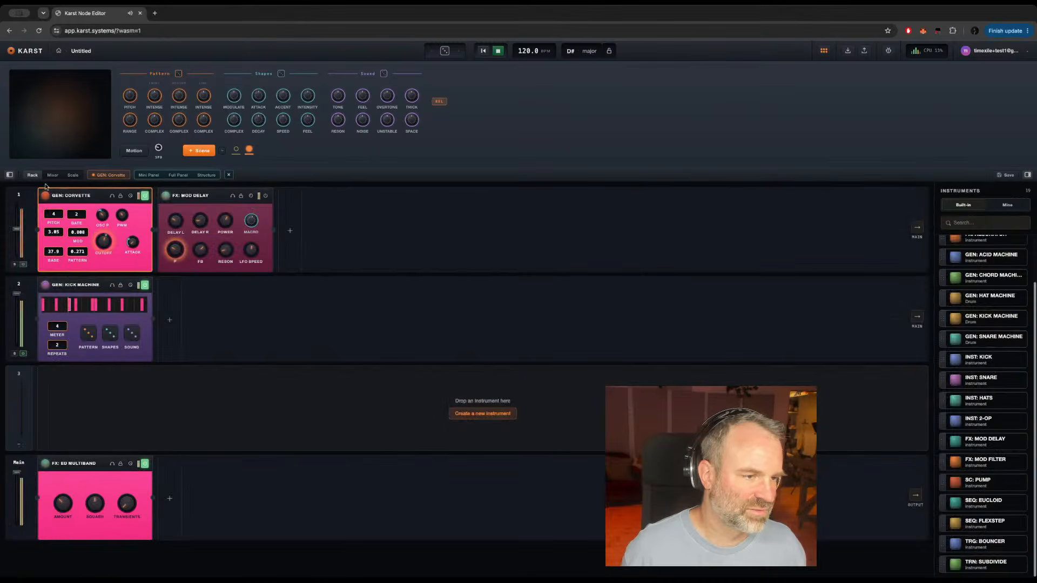
pyautogui.click(265, 196)
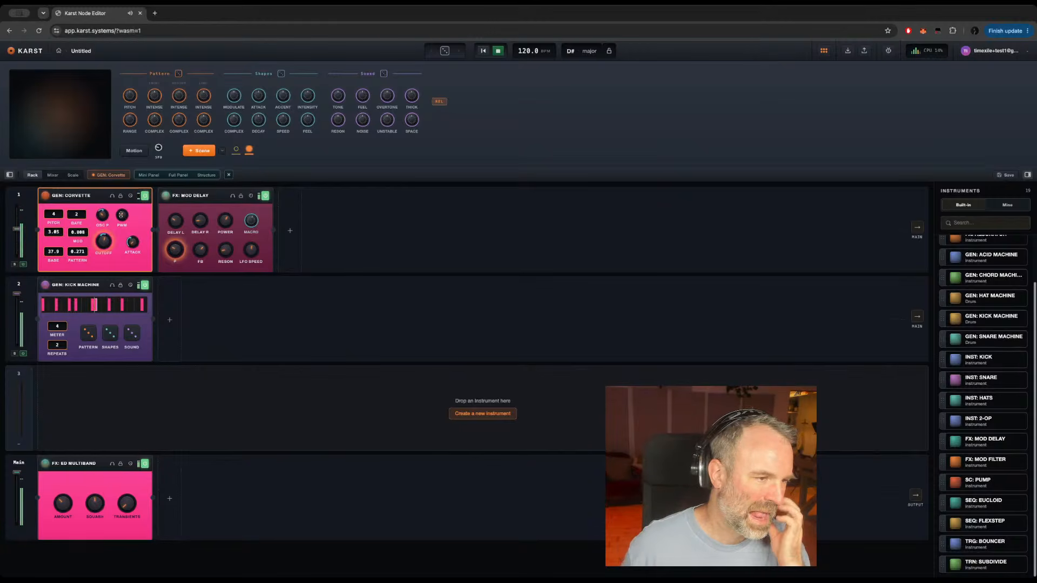
# Step: Adjust the Osc 2 Pitch, Cutoff, Attack and Decay knobs on GEN: Corvette's full panel to shape the sound
pyautogui.click(110, 175)
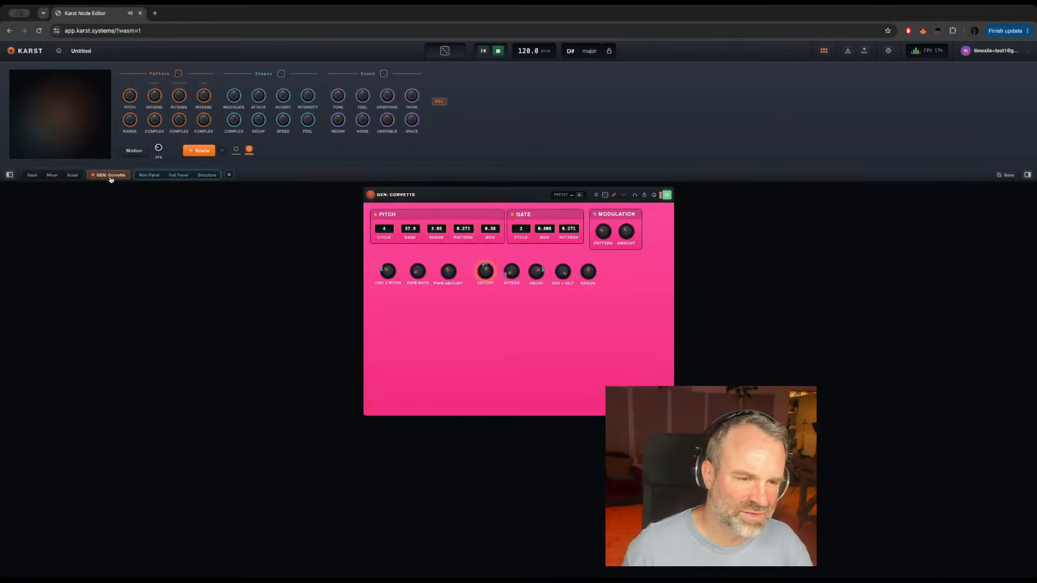
pyautogui.click(389, 270)
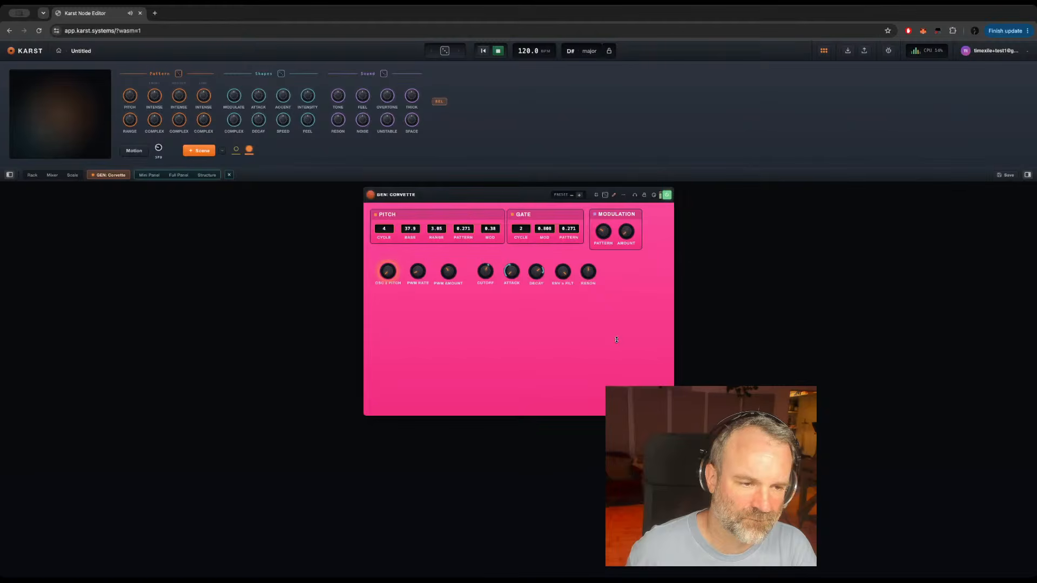
pyautogui.click(486, 273)
pyautogui.click(516, 272)
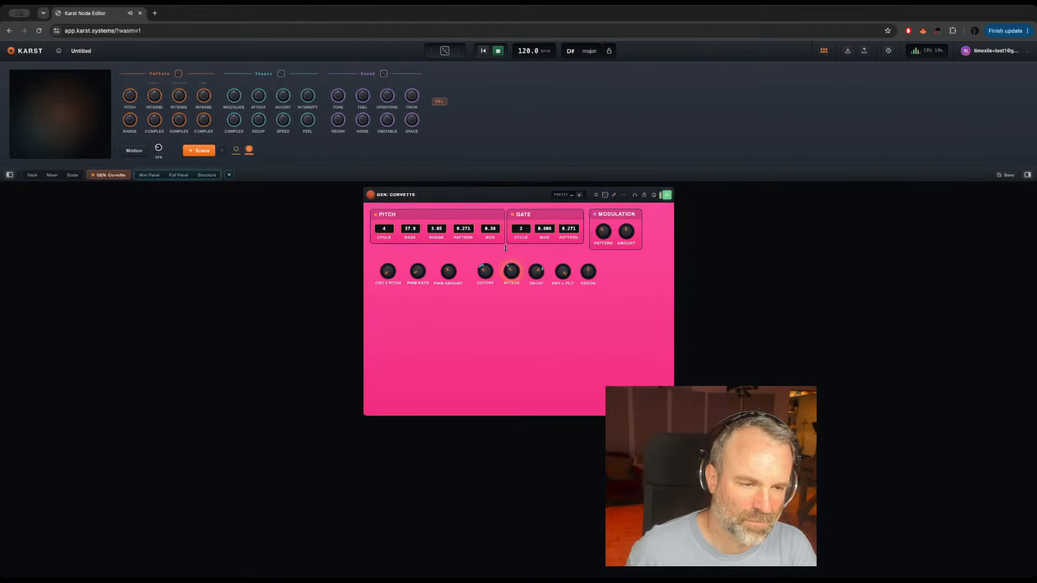
pyautogui.moveTo(536, 272); pyautogui.dragTo(535, 290)
pyautogui.click(510, 277)
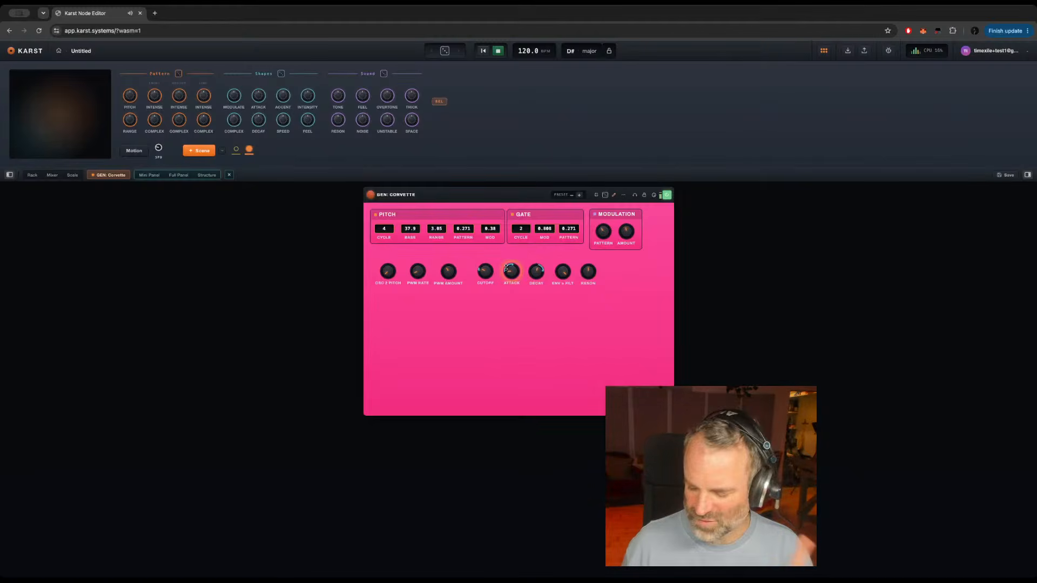
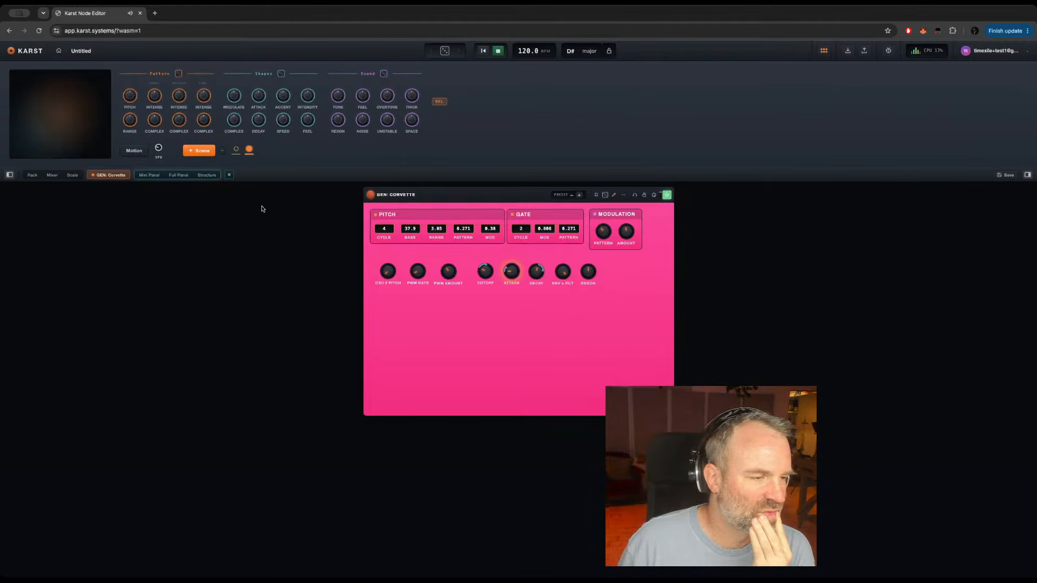
pyautogui.click(207, 175)
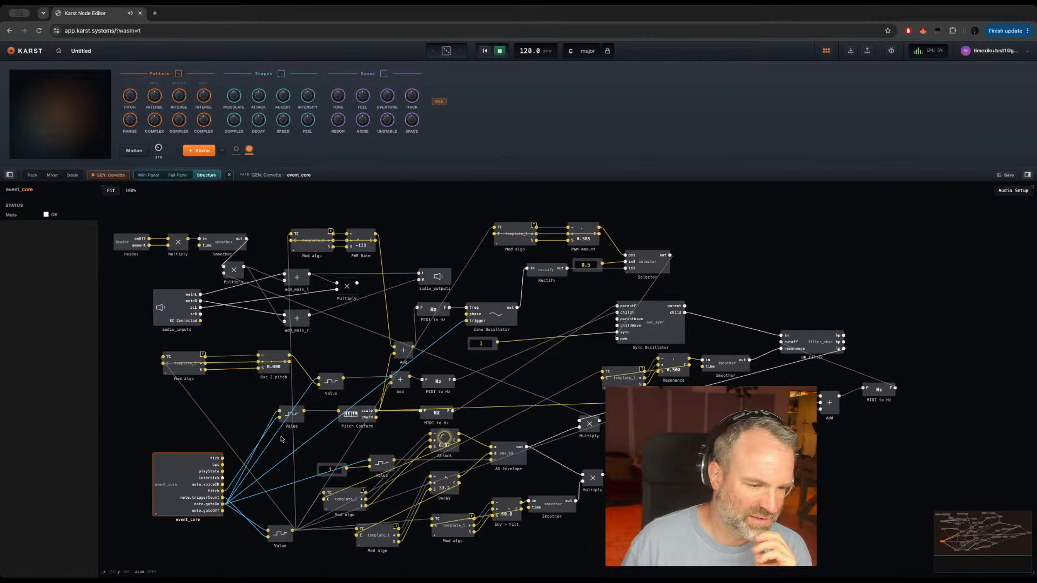
pyautogui.click(354, 349)
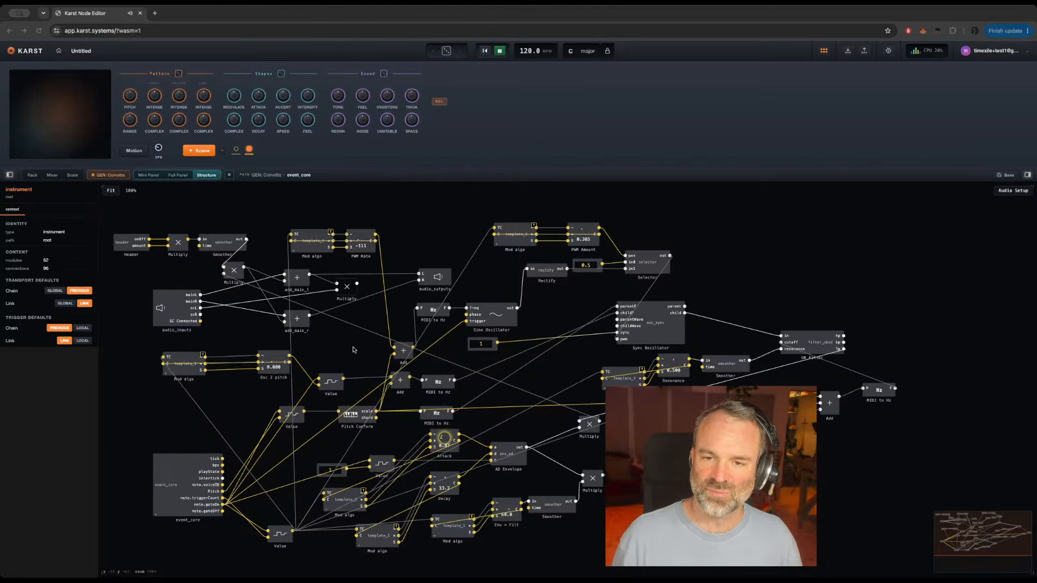
# Step: On the mini panel, move the Attack knob closer to Cutoff and shorten its name to Att
pyautogui.click(147, 175)
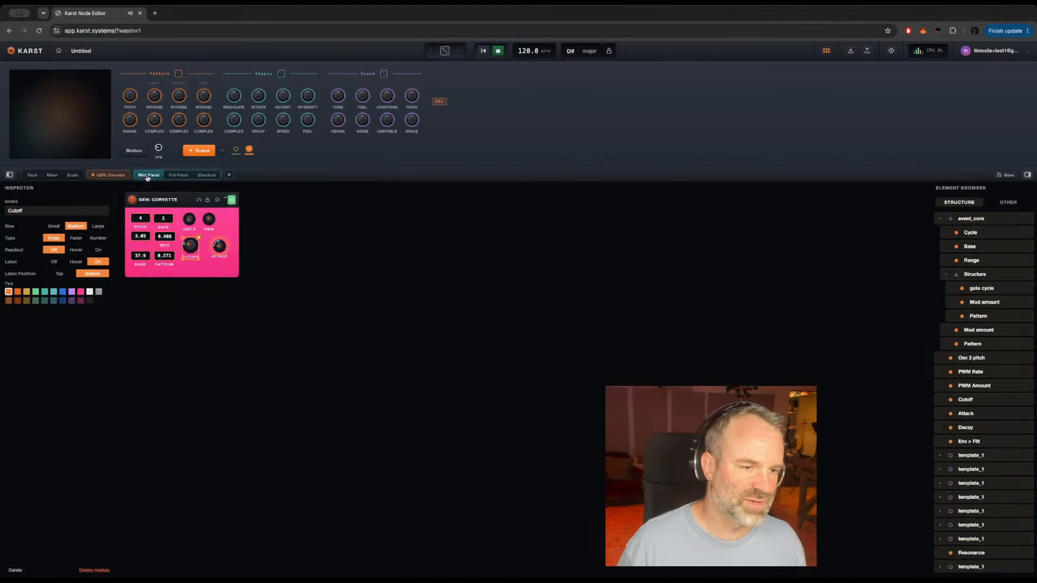
pyautogui.click(220, 247)
pyautogui.moveTo(221, 256); pyautogui.dragTo(214, 256)
pyautogui.click(30, 209)
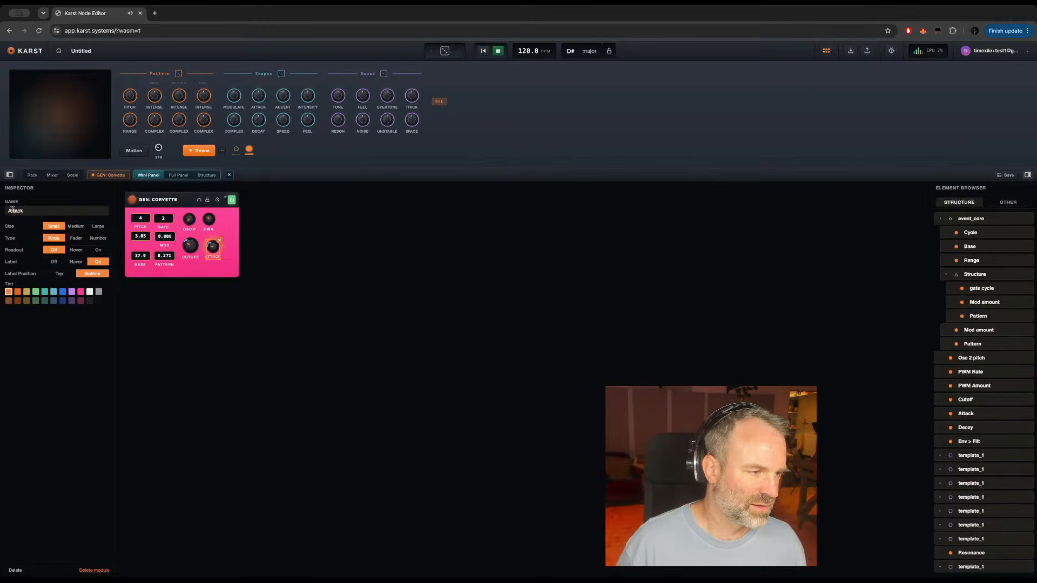
pyautogui.hotkey('ctrl', 'a')
pyautogui.write('Att')
pyautogui.press('Return')
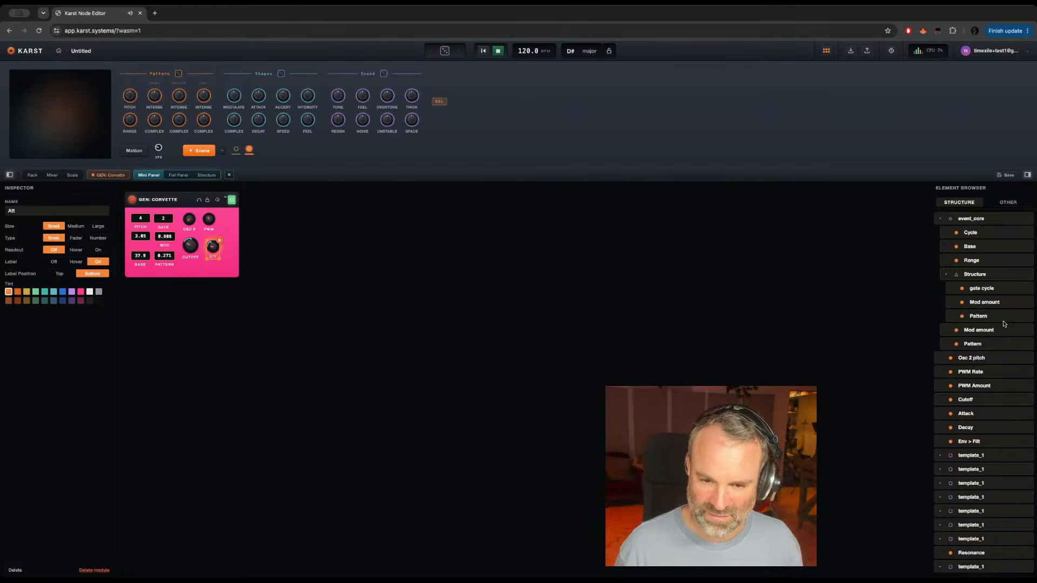
# Step: Add a small Decay knob beside Att with its label on, name it Dec, and line up the two knobs
pyautogui.moveTo(923, 427); pyautogui.dragTo(224, 242)
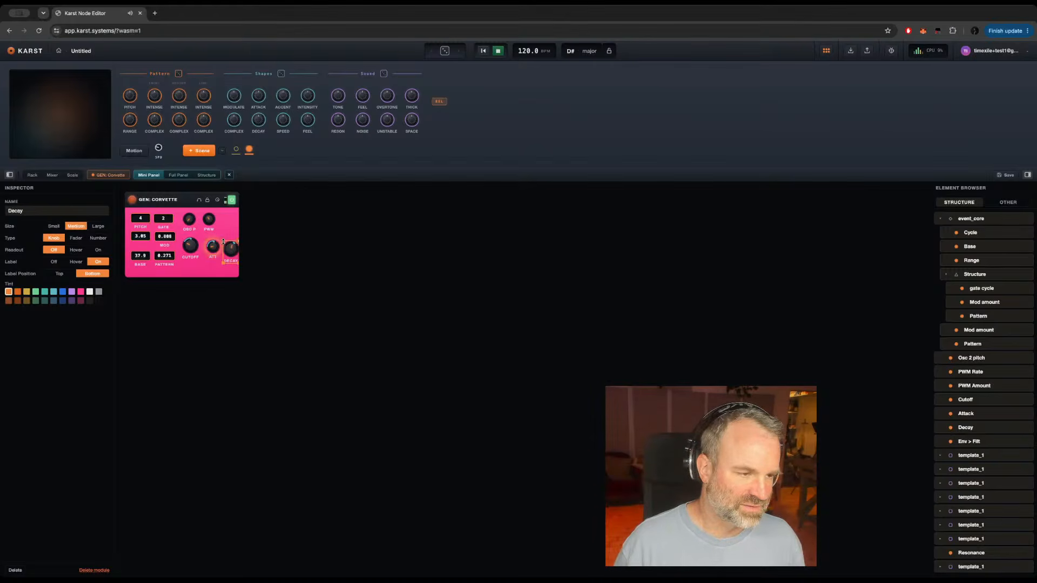
pyautogui.click(54, 227)
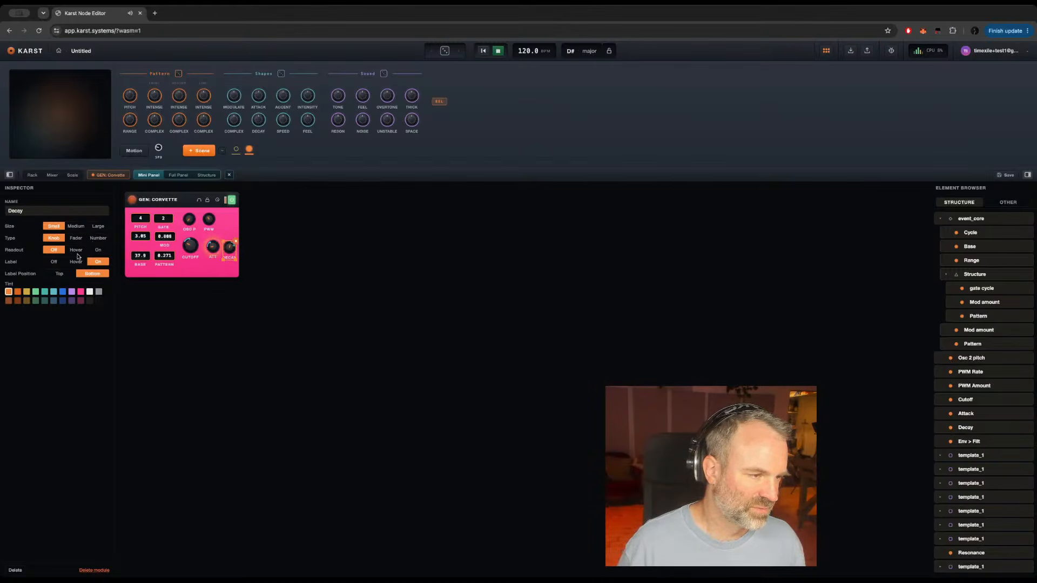
pyautogui.click(54, 262)
pyautogui.click(96, 261)
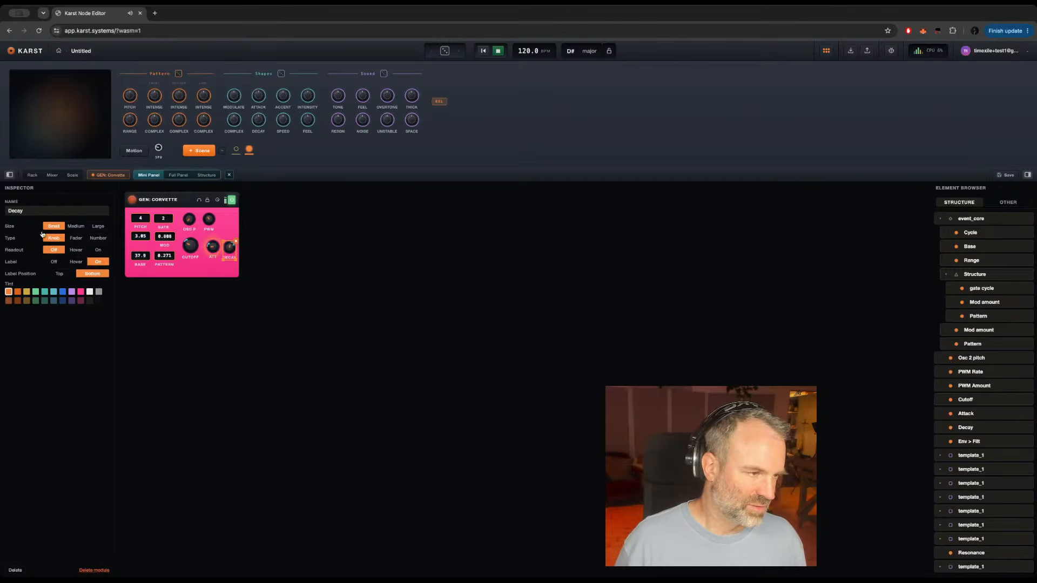
pyautogui.click(28, 211)
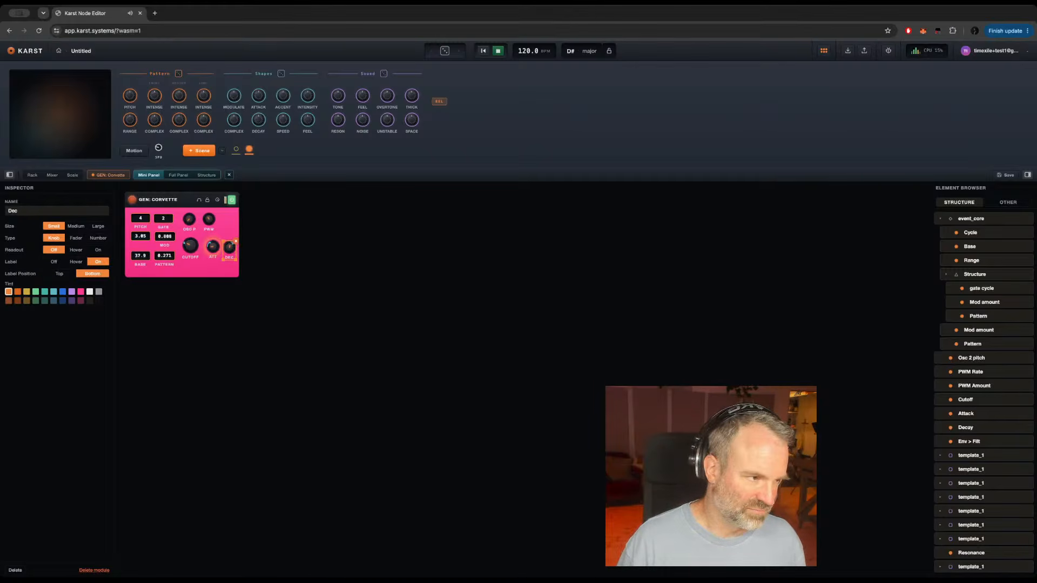
pyautogui.press('BackSpace')
pyautogui.click(212, 254)
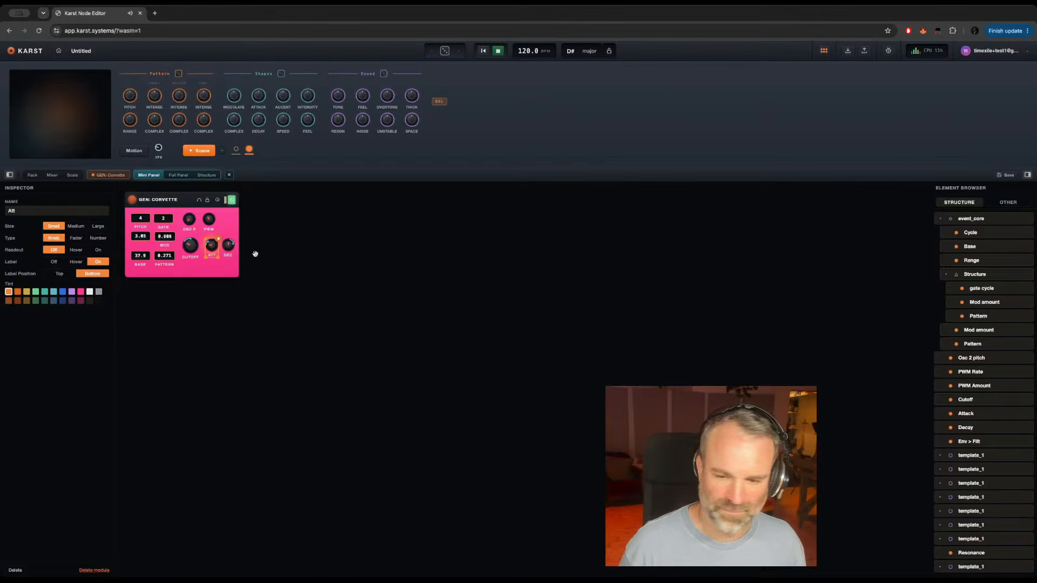
# Step: Add a small Env > Filt knob beneath Att and Dec, shorten its name to > Filt and keep its label on
pyautogui.moveTo(976, 442); pyautogui.dragTo(190, 265)
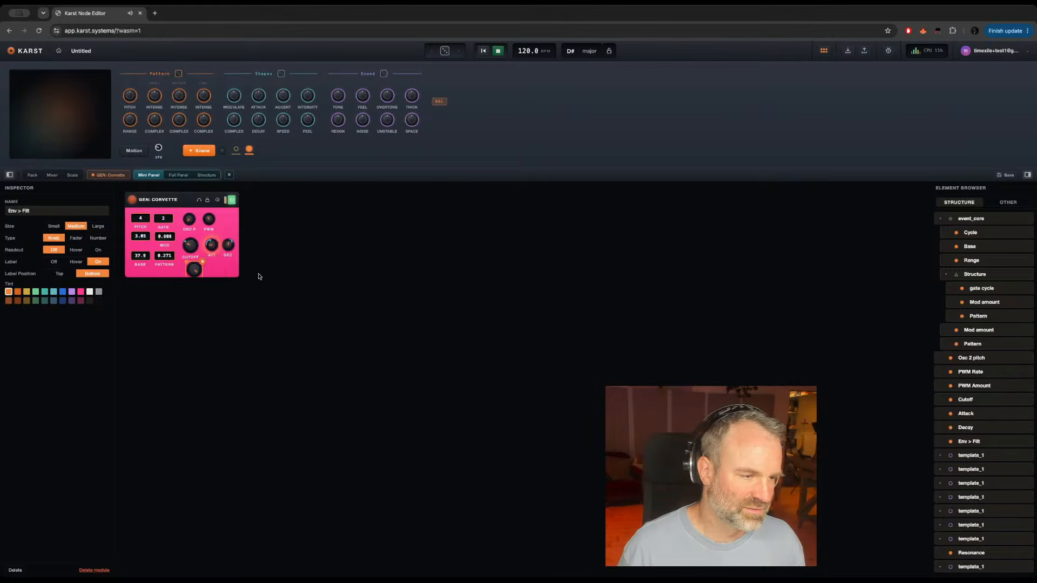
pyautogui.doubleClick(17, 211)
pyautogui.press('BackSpace')
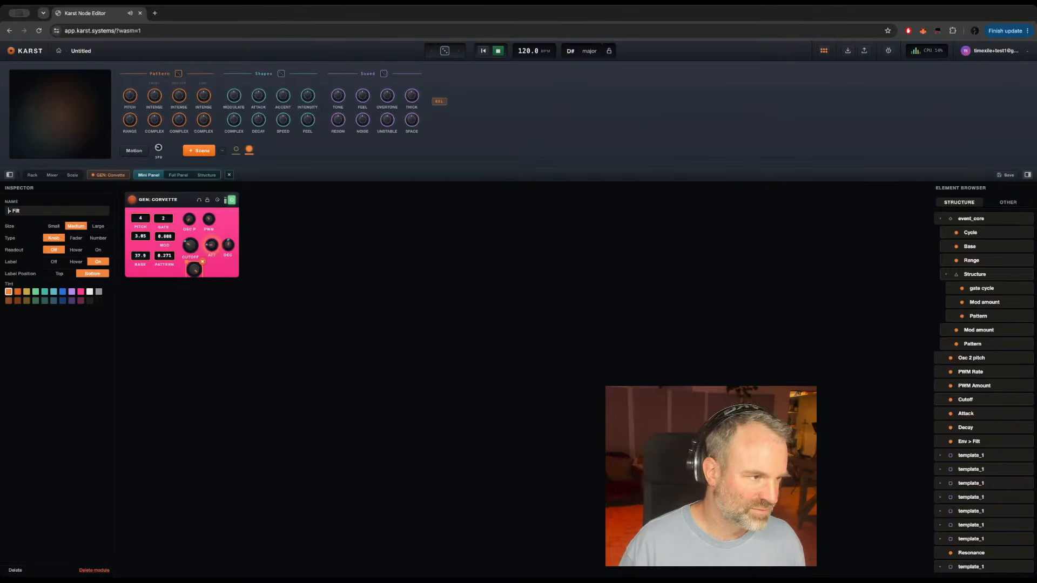
pyautogui.click(53, 226)
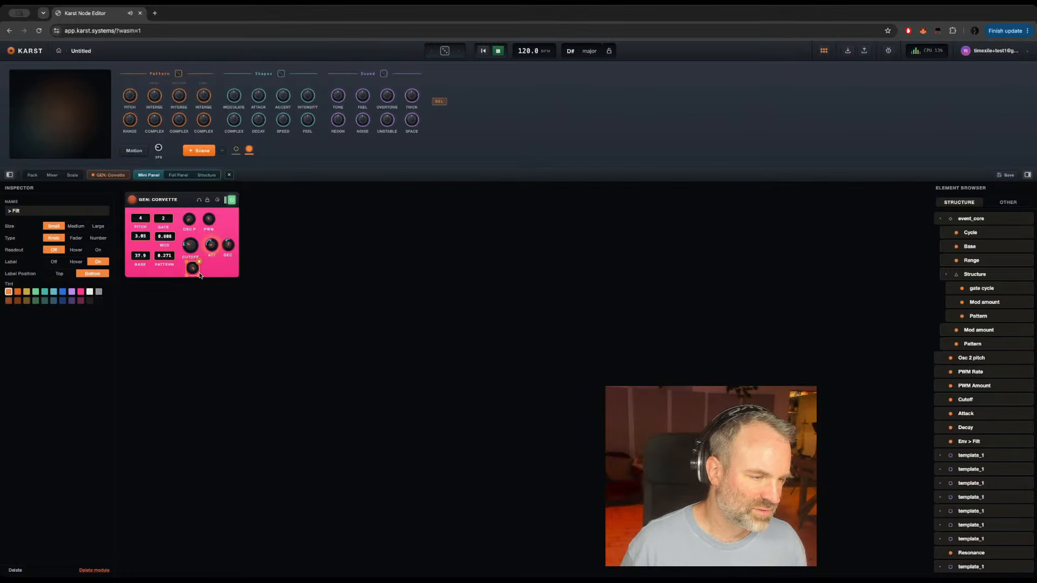
pyautogui.moveTo(194, 270); pyautogui.dragTo(216, 268)
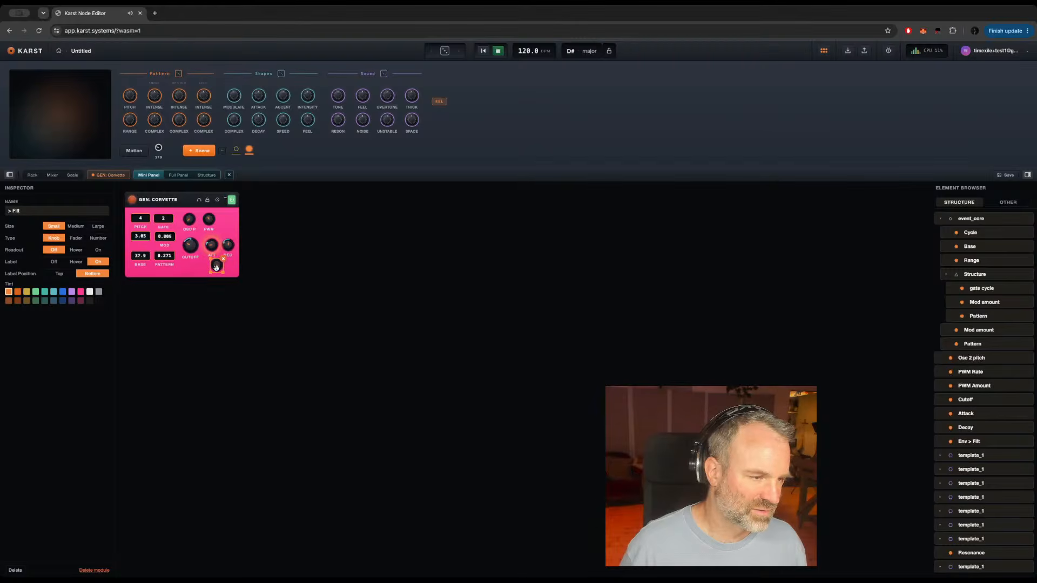
pyautogui.click(56, 262)
pyautogui.click(97, 262)
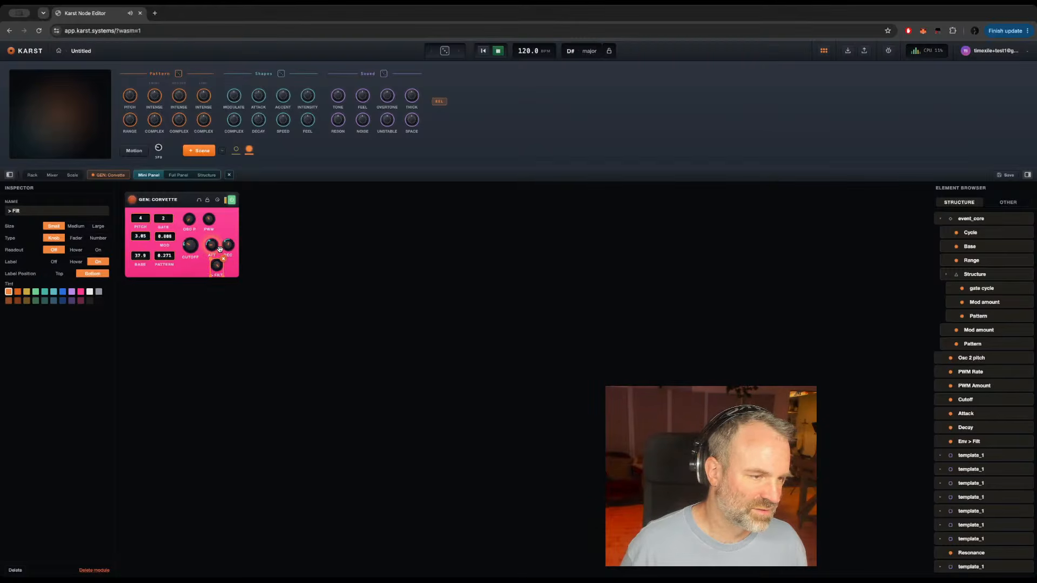
# Step: Move the Att, Dec and > Filt knobs slightly up so the > Filt label fits inside the mini panel
pyautogui.click(211, 246)
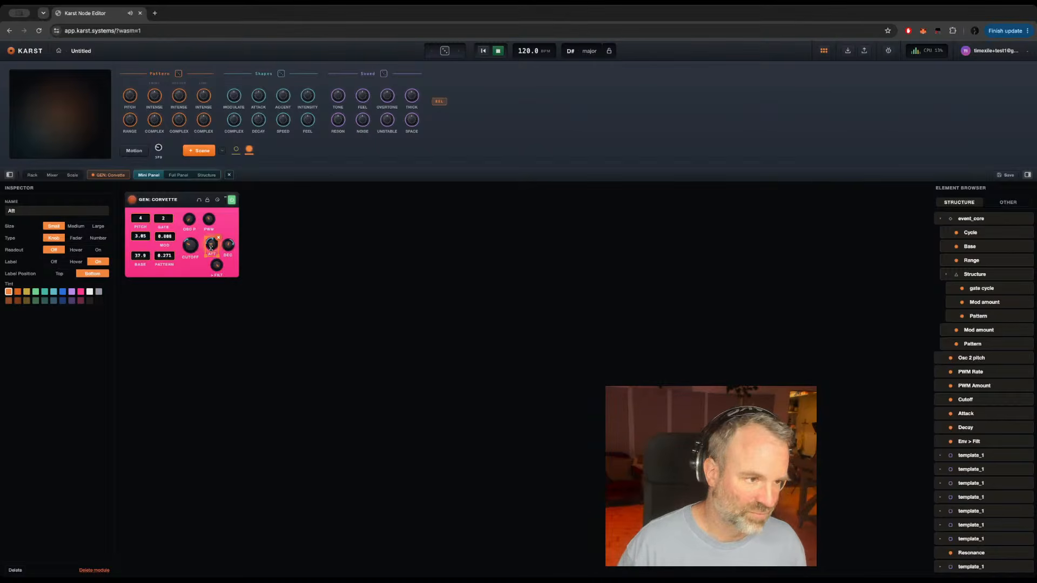
pyautogui.moveTo(210, 248); pyautogui.dragTo(227, 248)
pyautogui.click(227, 248)
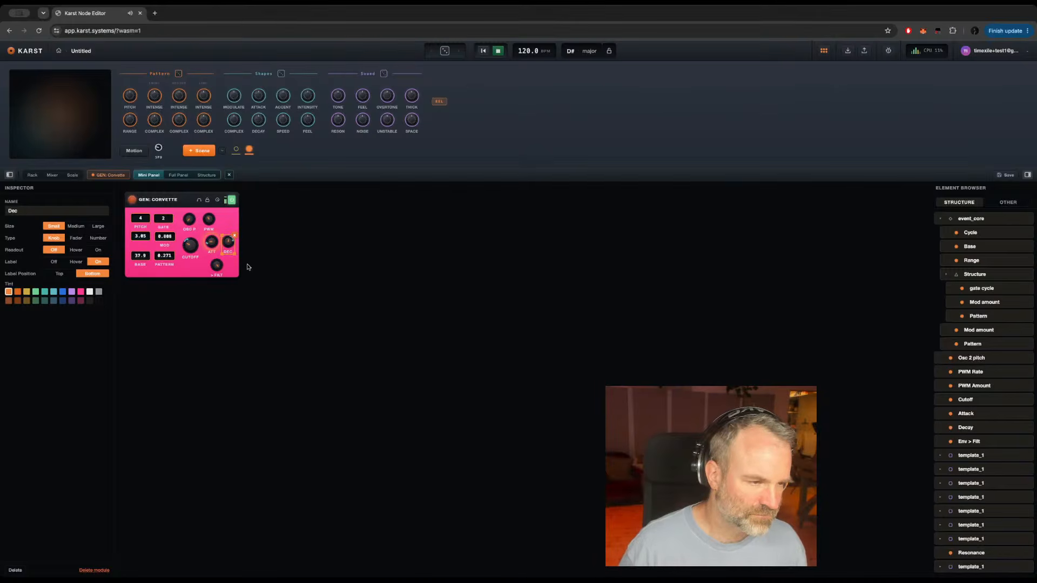
pyautogui.click(216, 268)
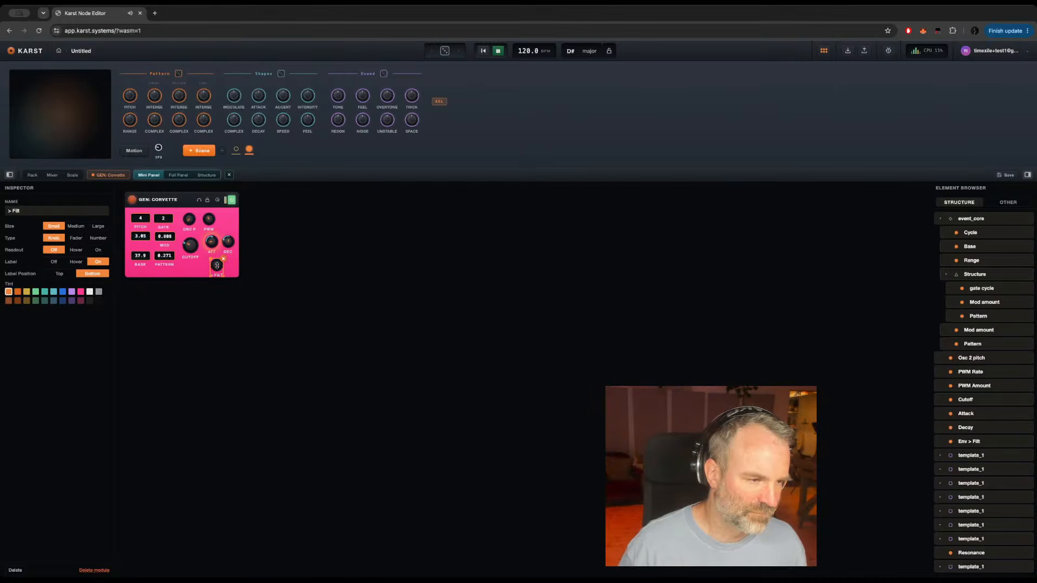
pyautogui.moveTo(216, 273); pyautogui.dragTo(218, 269)
pyautogui.click(236, 272)
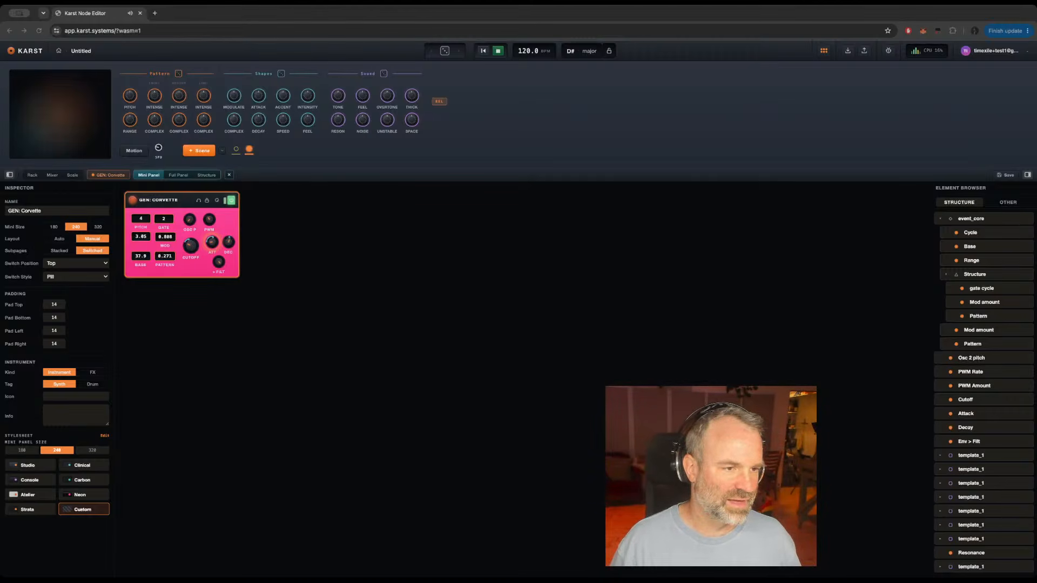
# Step: Move the Cutoff knob slightly down on the mini panel
pyautogui.click(409, 306)
pyautogui.click(189, 252)
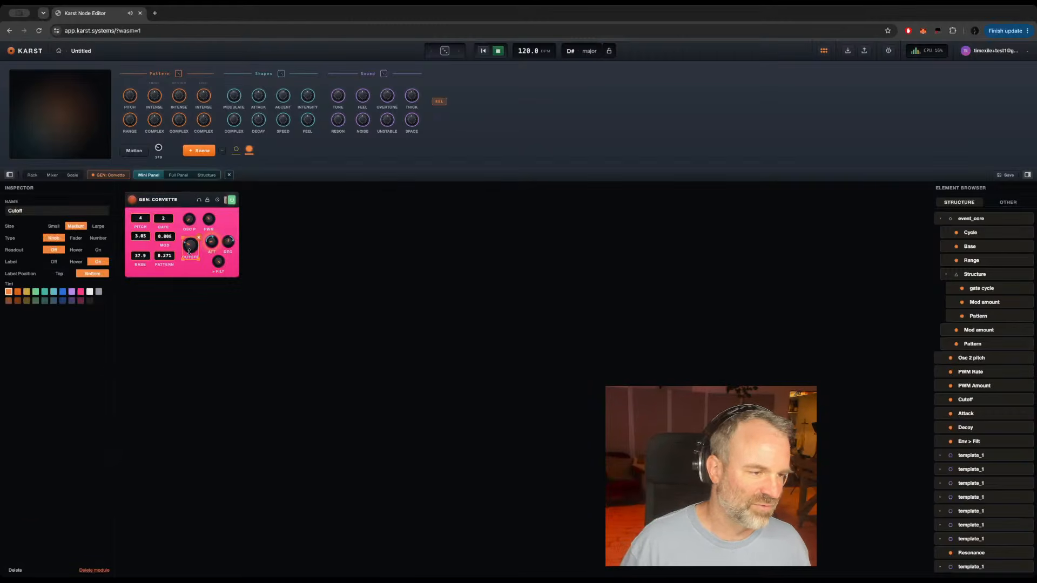
pyautogui.moveTo(189, 257); pyautogui.dragTo(189, 266)
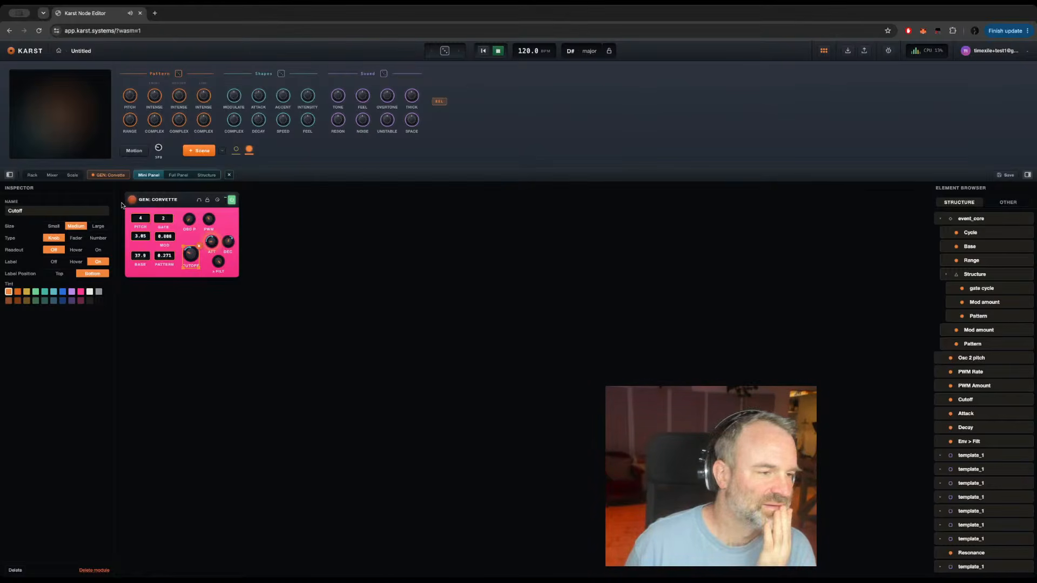
# Step: Examine the Sync Oscillator in the instrument's structure and check the full panel, mini panel and rack views
pyautogui.click(207, 174)
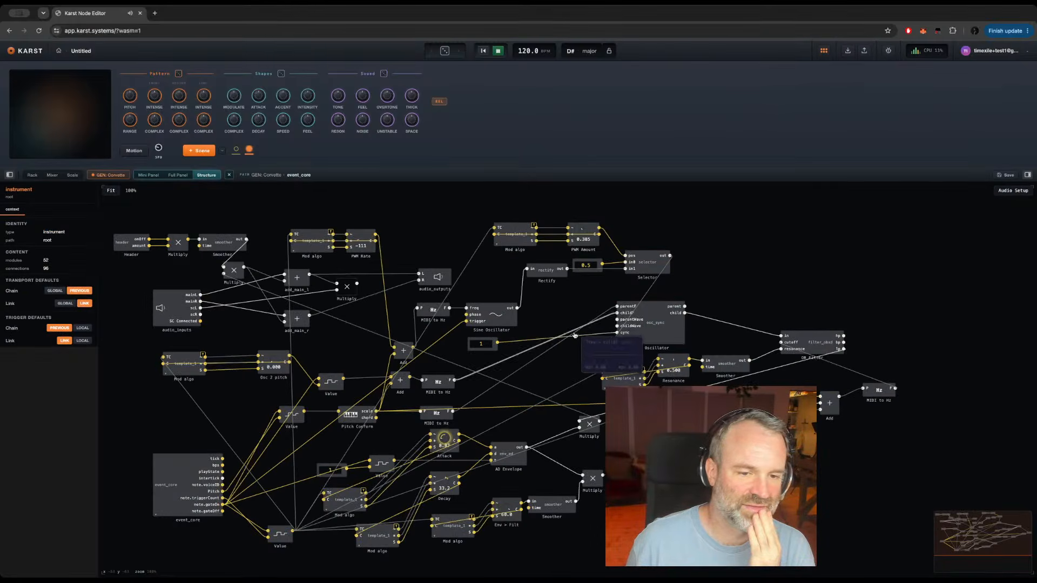
pyautogui.click(650, 336)
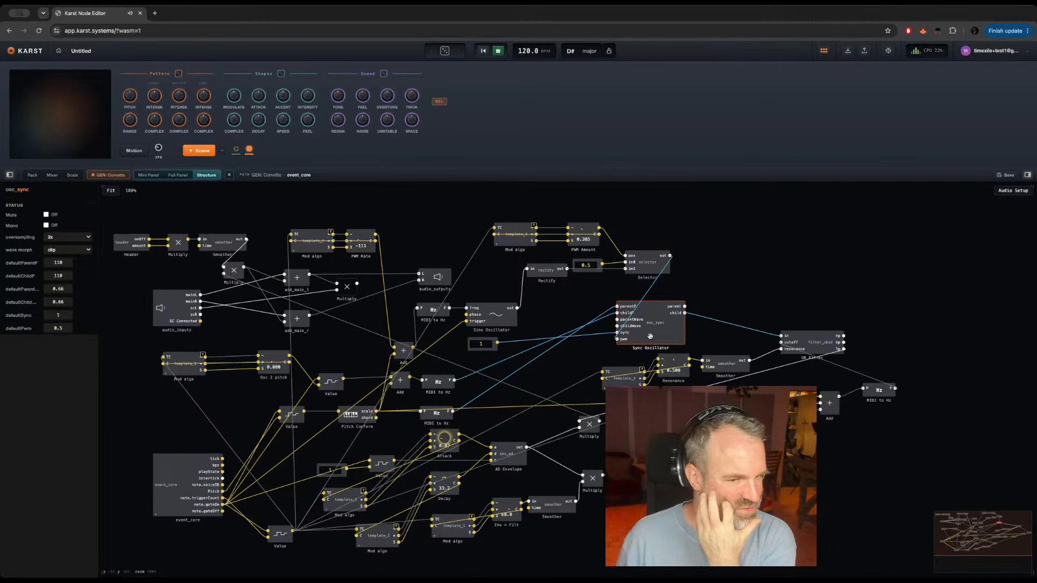
pyautogui.click(98, 177)
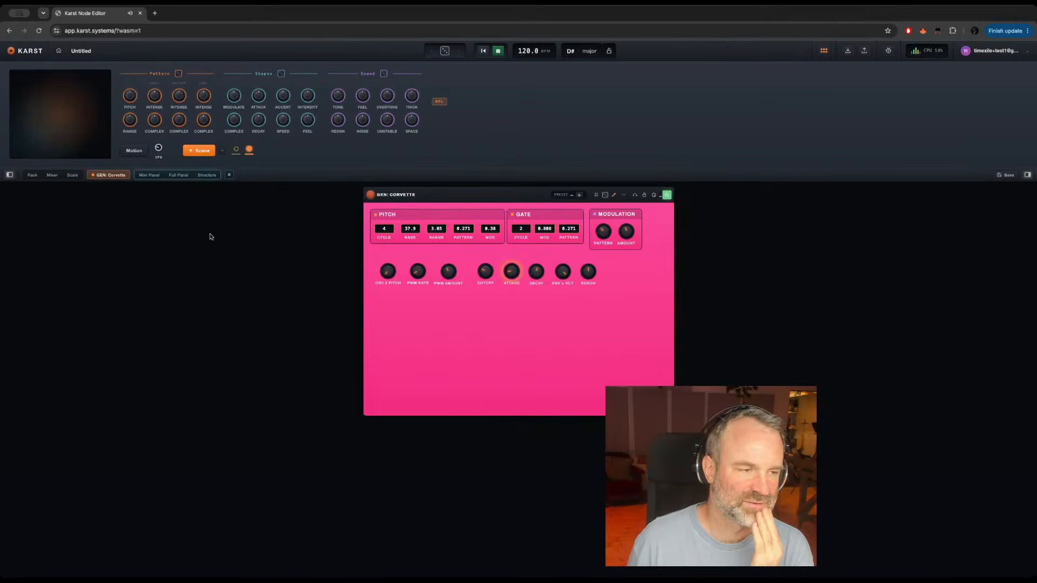
pyautogui.click(145, 176)
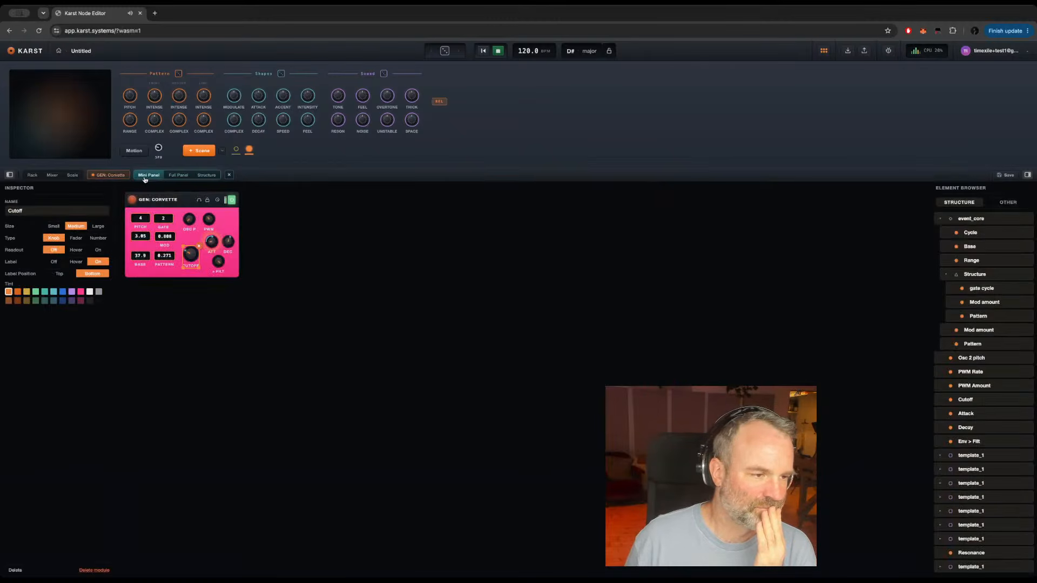
pyautogui.click(205, 176)
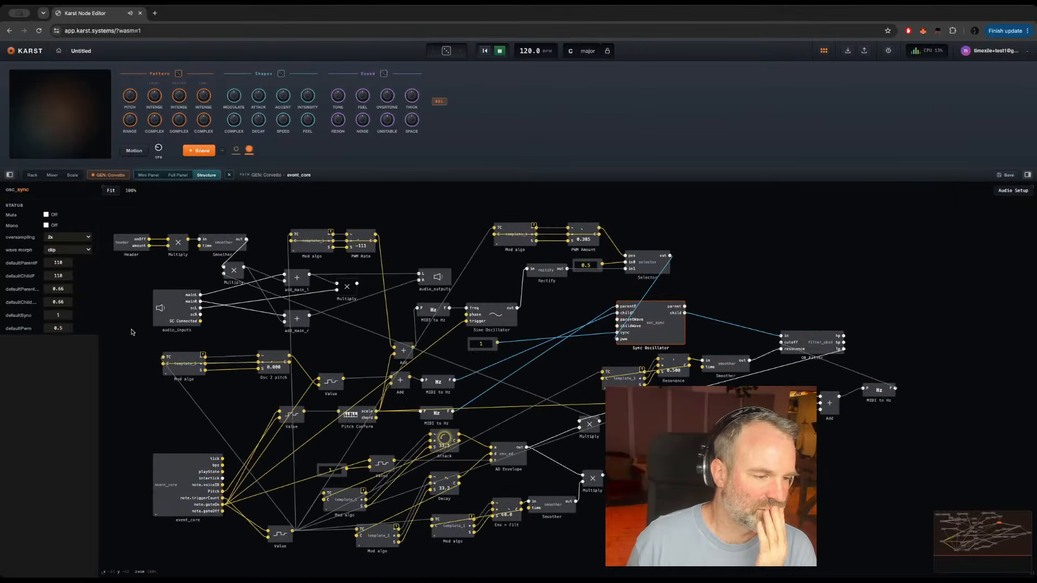
pyautogui.click(130, 346)
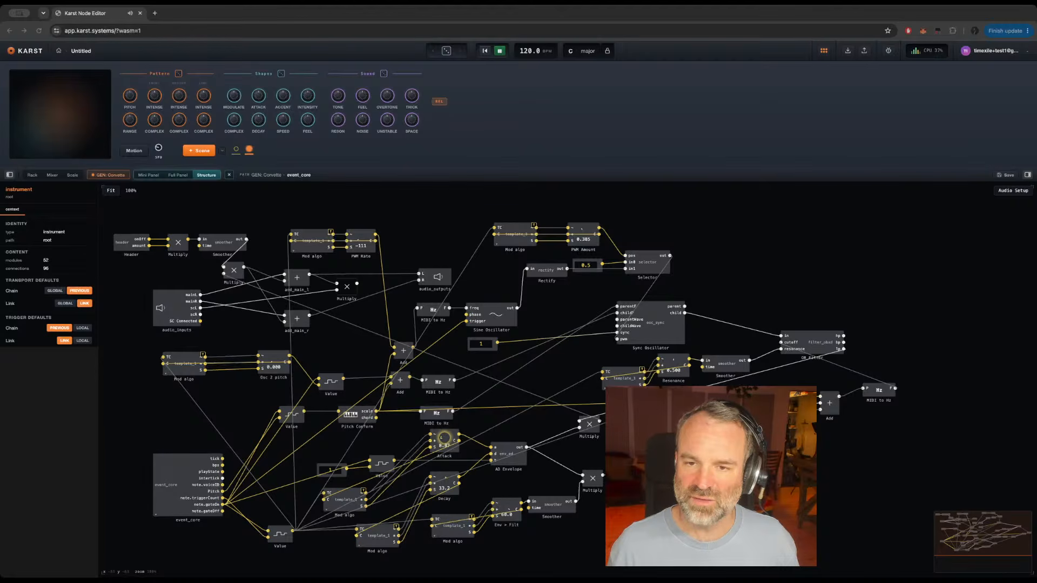
pyautogui.click(142, 176)
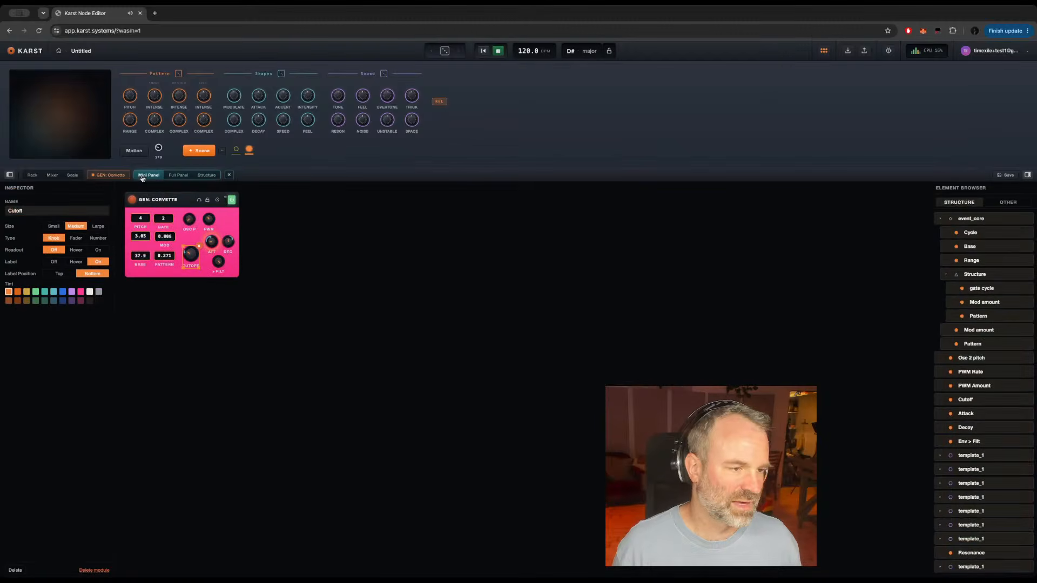
pyautogui.click(32, 175)
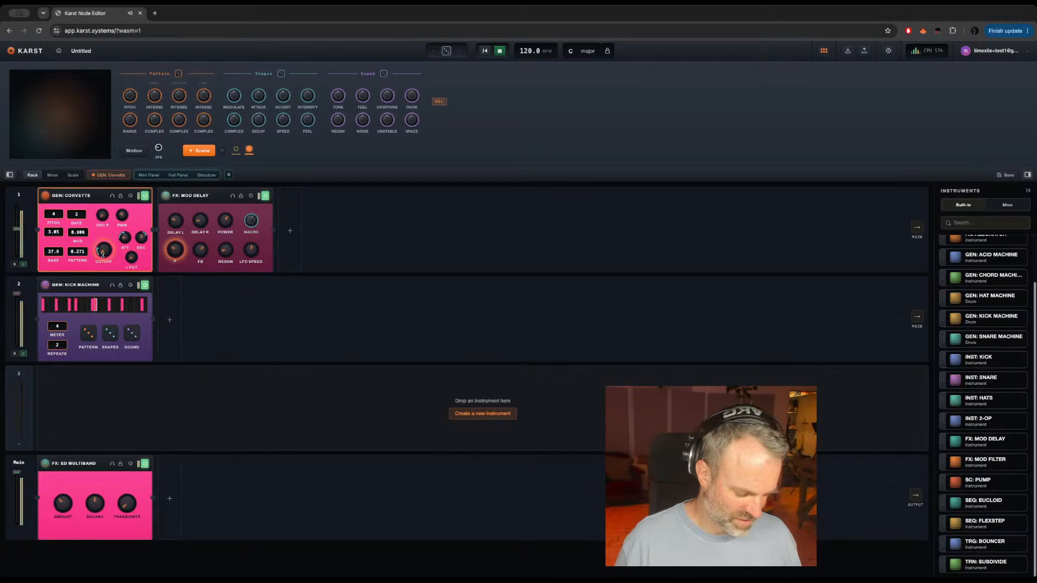
# Step: Move the Cutoff knob up on the mini panel, close beneath Osc P
pyautogui.click(149, 174)
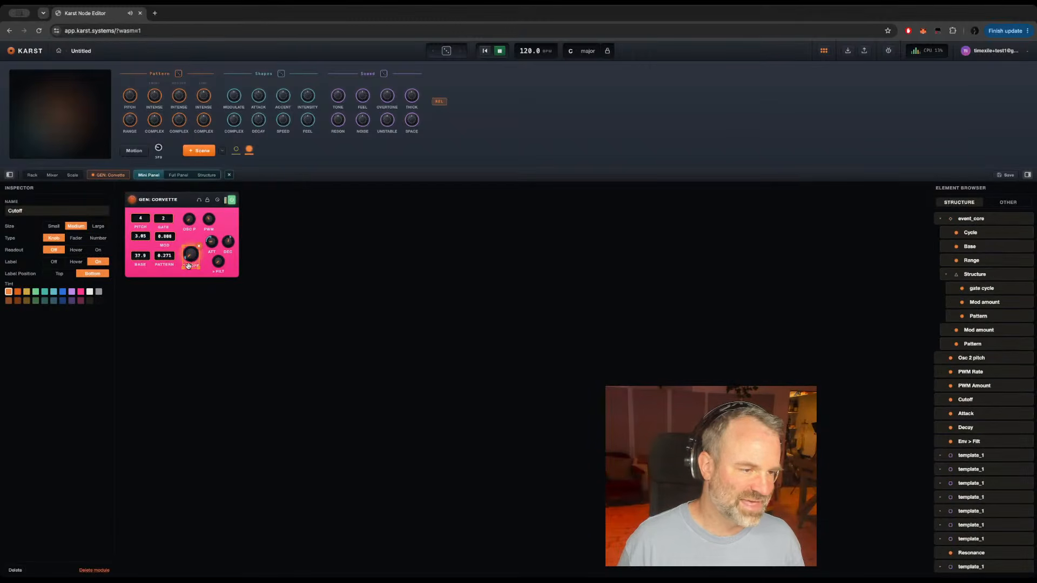
pyautogui.moveTo(190, 265); pyautogui.dragTo(188, 254)
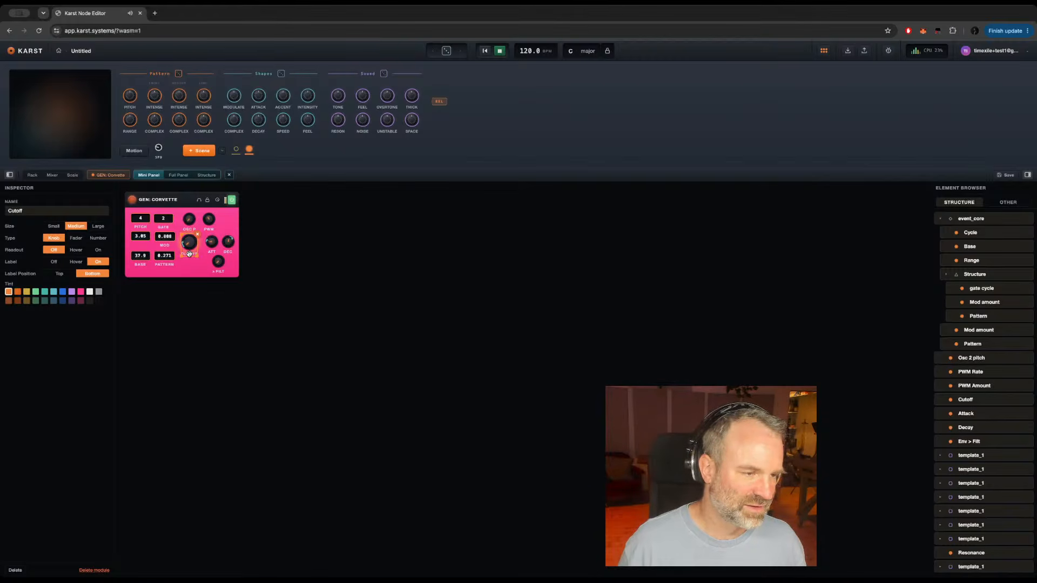
pyautogui.click(198, 269)
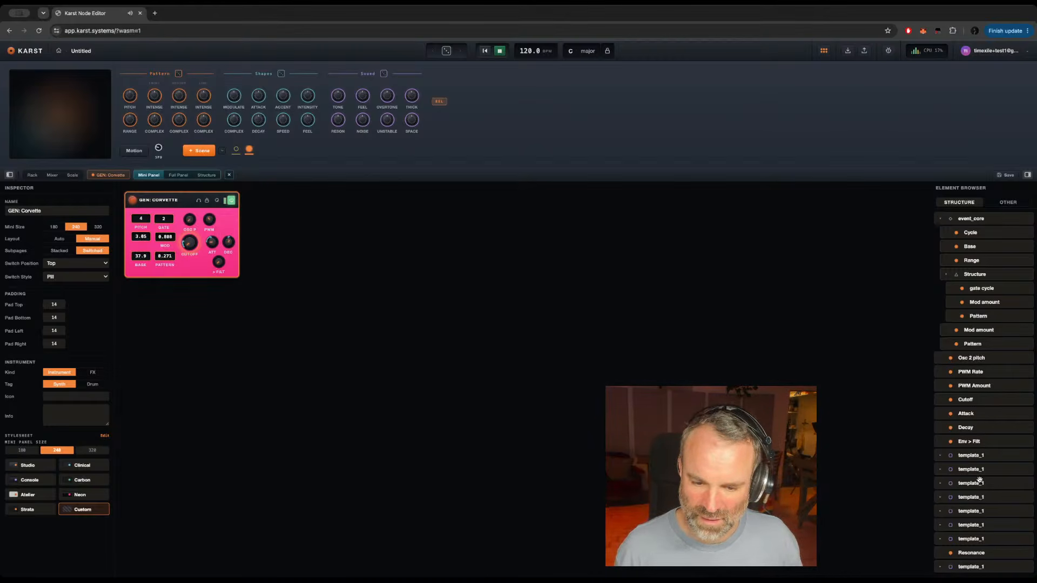
# Step: Add the Resonance control near the mini panel's lower edge as a small knob and shorten its label to Reson
pyautogui.moveTo(968, 554); pyautogui.dragTo(178, 262)
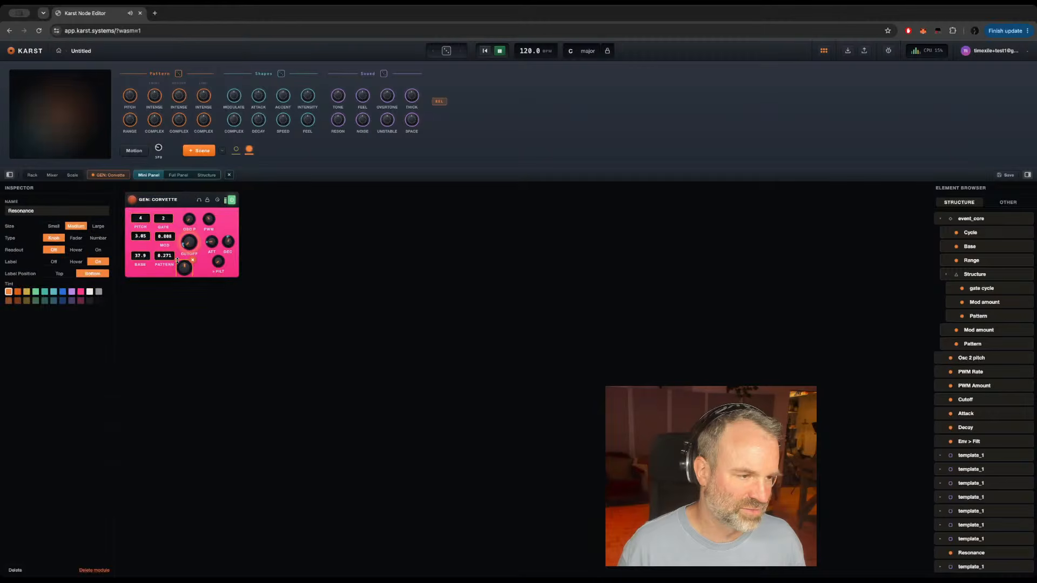
pyautogui.click(53, 226)
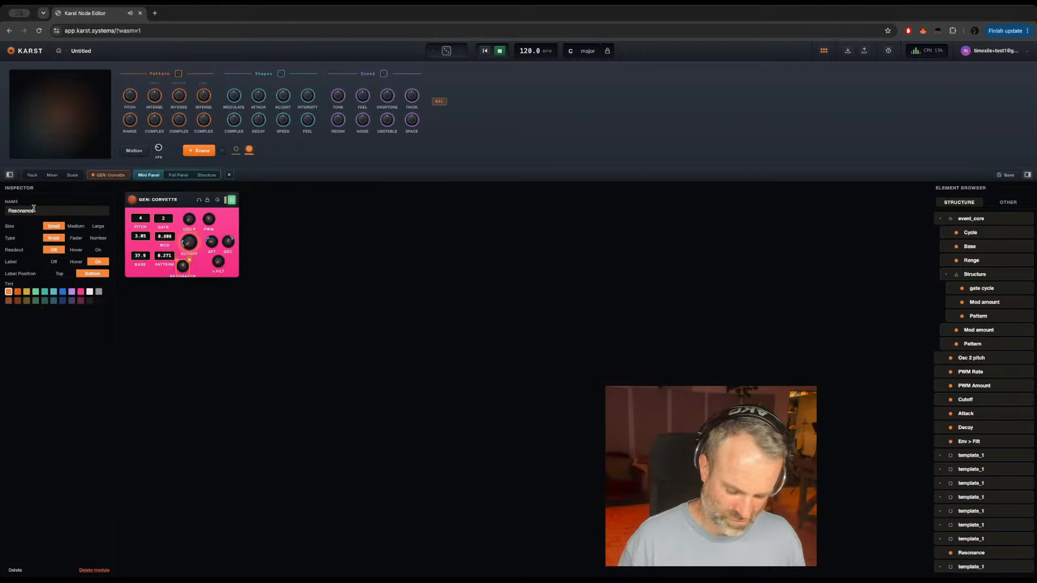
pyautogui.click(33, 209)
pyautogui.press('BackSpace')
pyautogui.press('BackSpace')
pyautogui.press('BackSpace')
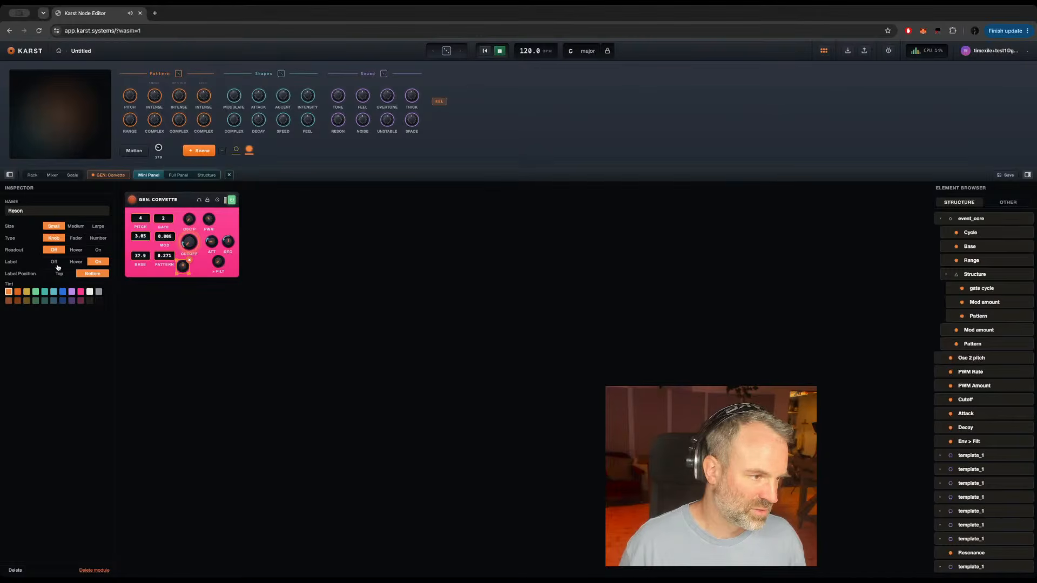
pyautogui.click(53, 261)
pyautogui.click(98, 261)
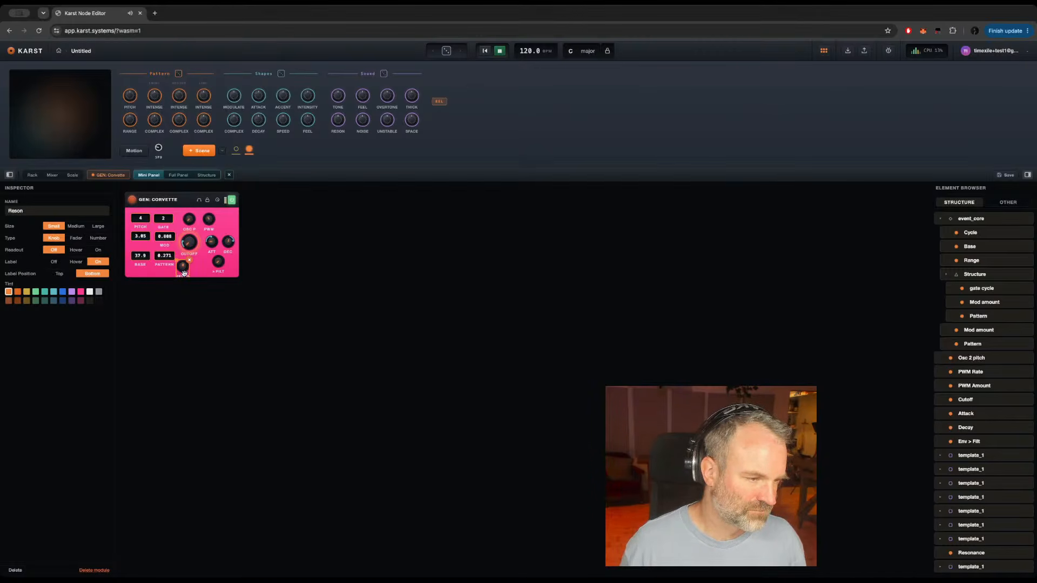
# Step: Try the Reson knob directly below Cutoff, check it in the rack, and try it beside PWM instead
pyautogui.moveTo(184, 273); pyautogui.dragTo(190, 271)
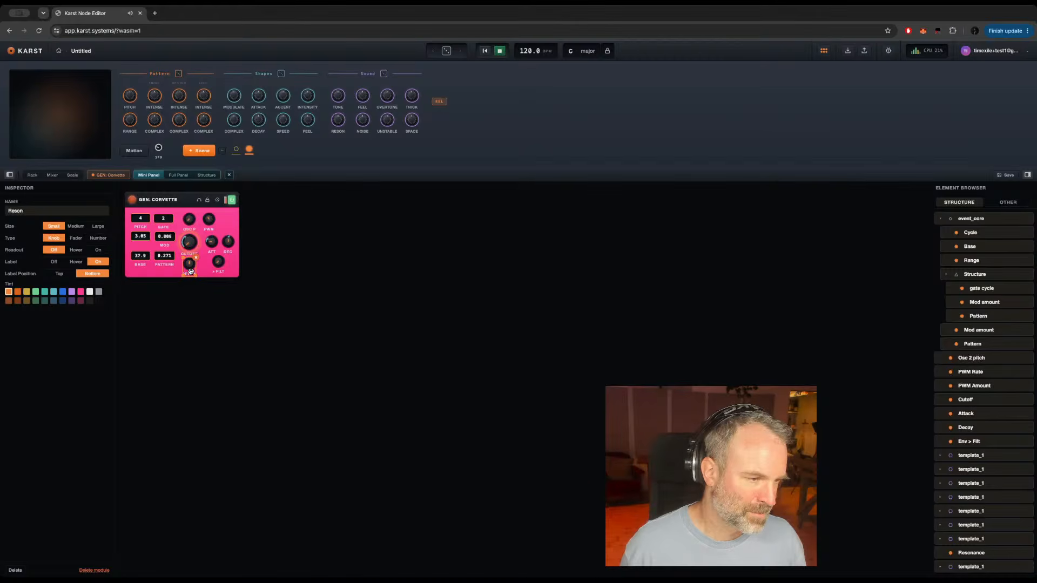
pyautogui.click(28, 176)
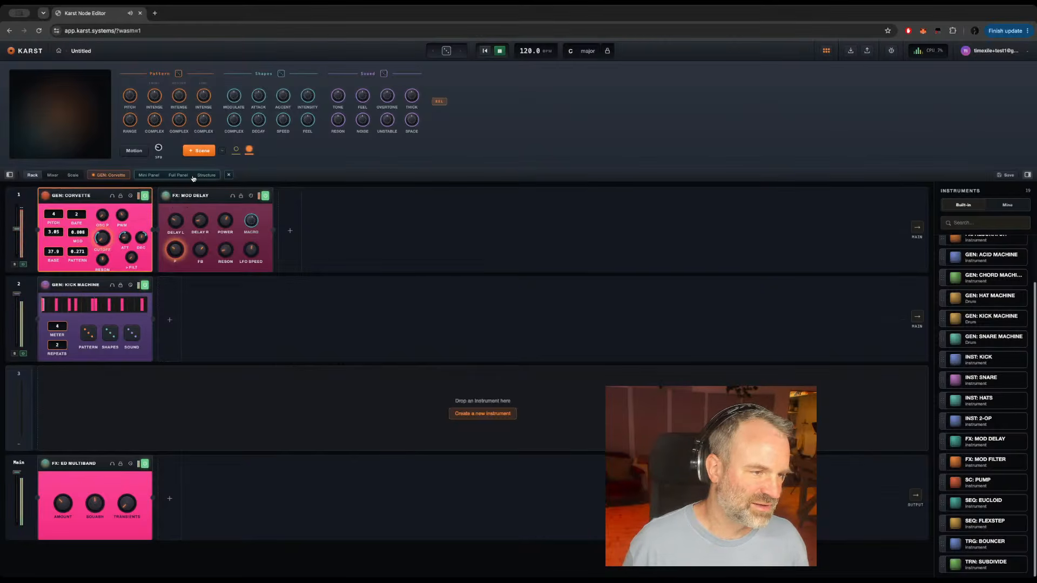
pyautogui.click(148, 175)
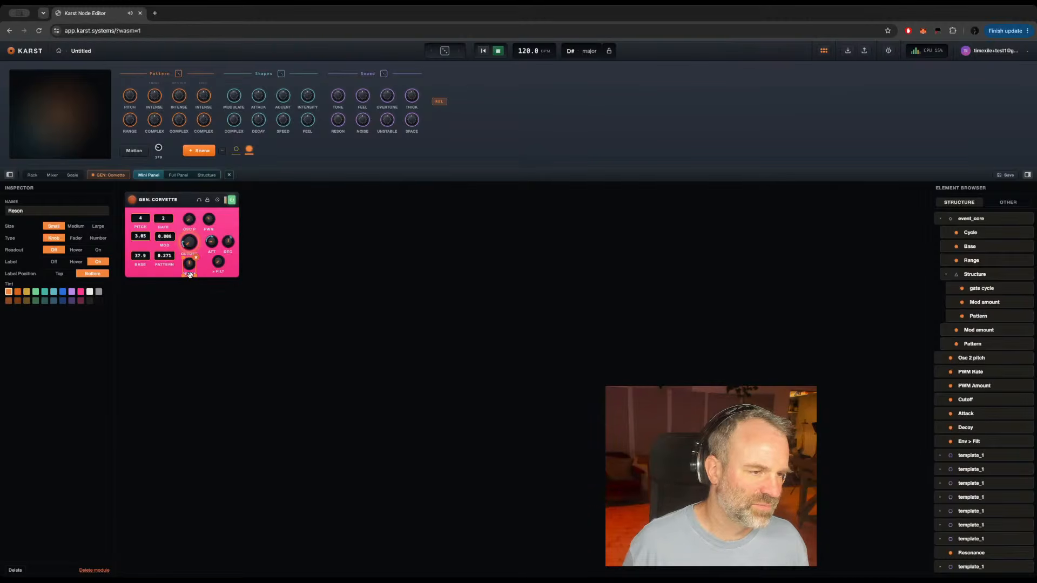
pyautogui.moveTo(190, 275); pyautogui.dragTo(225, 230)
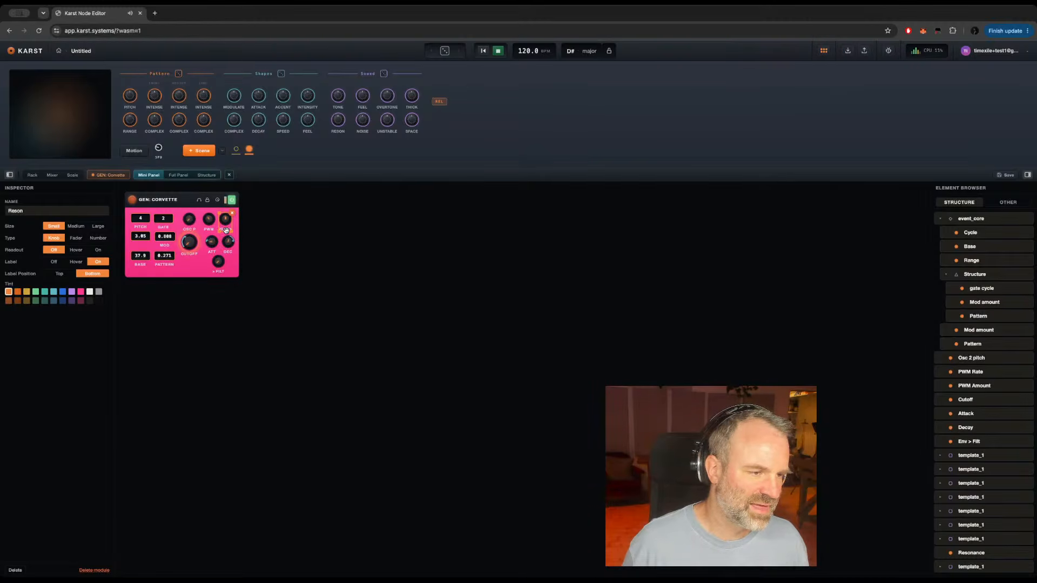
# Step: Make the Cutoff knob small on the mini panel and realign it beneath Osc P with its label on
pyautogui.click(188, 244)
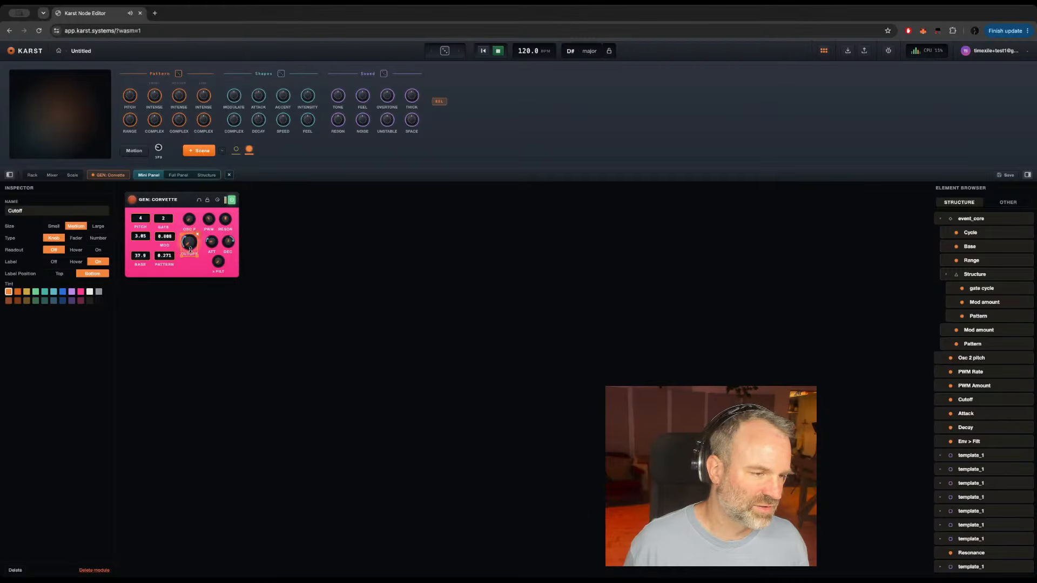
pyautogui.click(53, 225)
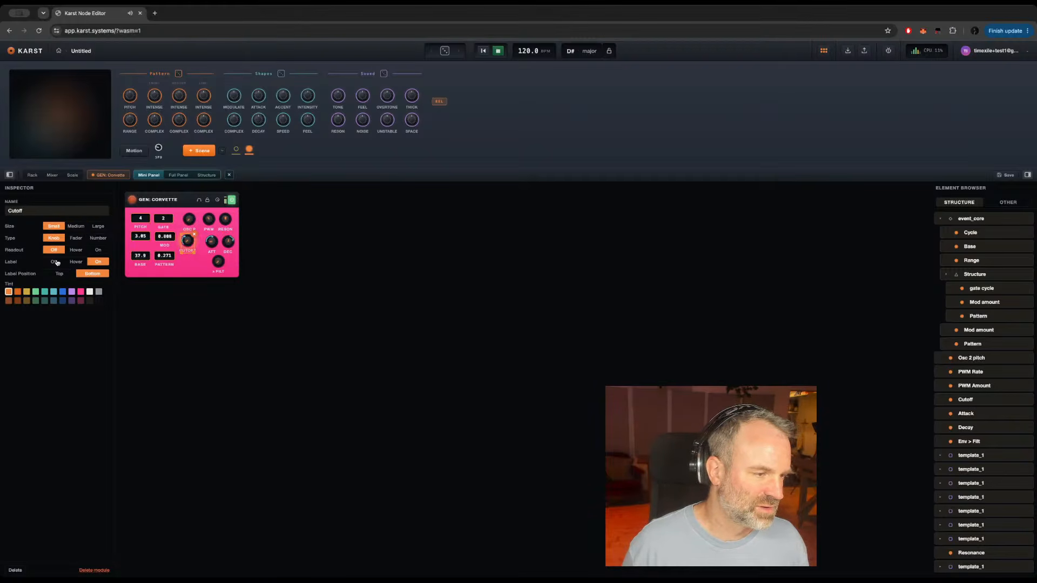
pyautogui.click(54, 261)
pyautogui.click(98, 263)
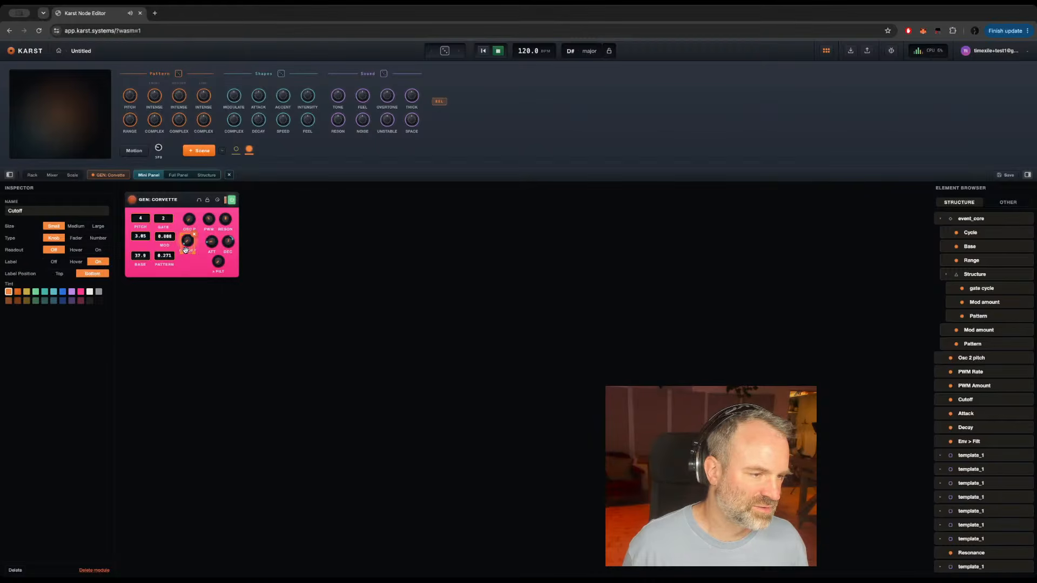
pyautogui.moveTo(185, 251); pyautogui.dragTo(188, 253)
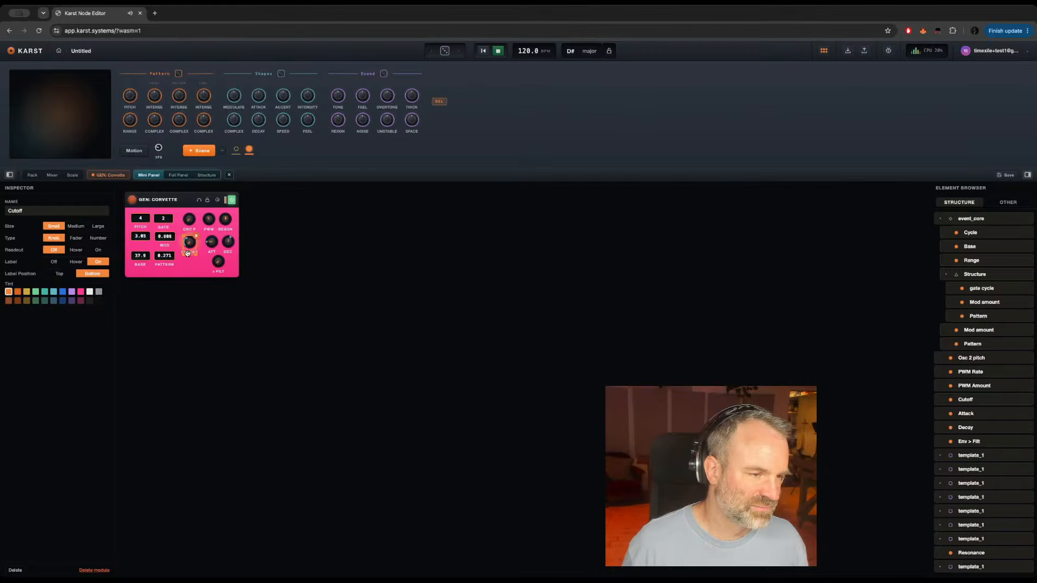
# Step: Shift the Att knob slightly to line up under PWM and place the Reson knob directly beneath Cutoff
pyautogui.click(210, 248)
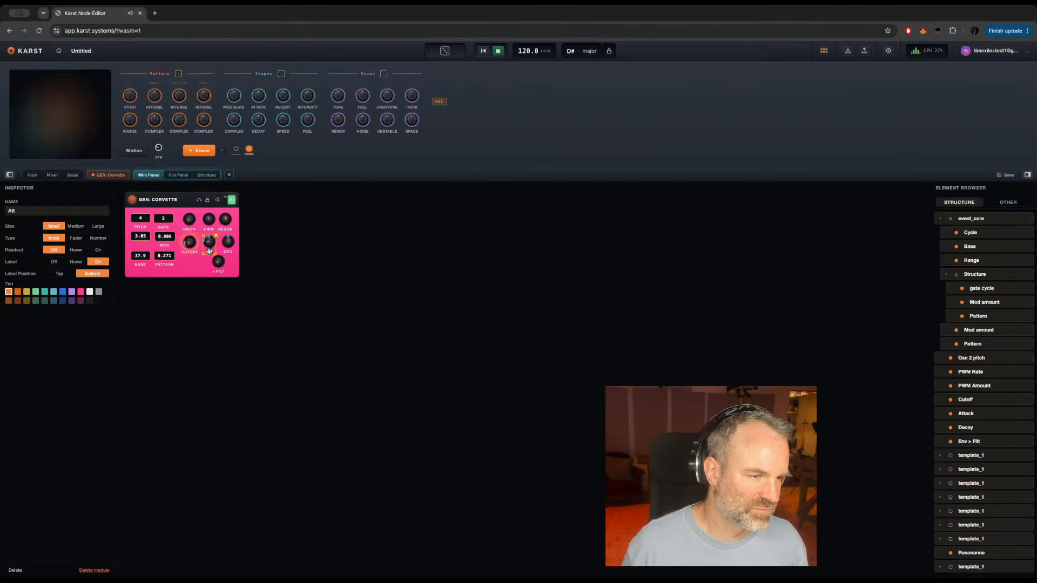
pyautogui.moveTo(225, 219); pyautogui.dragTo(189, 273)
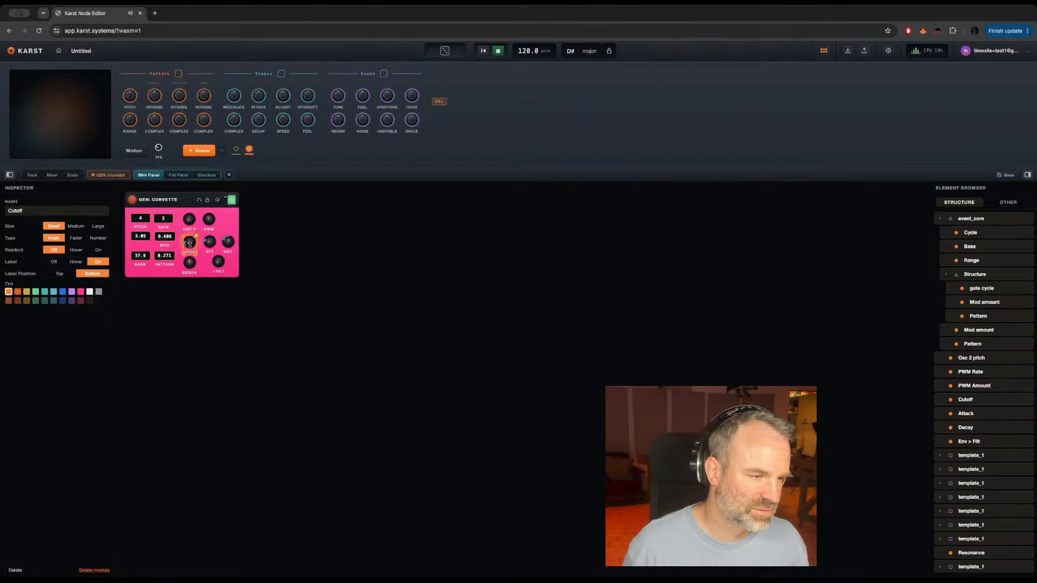
pyautogui.click(189, 243)
pyautogui.moveTo(190, 243); pyautogui.dragTo(190, 245)
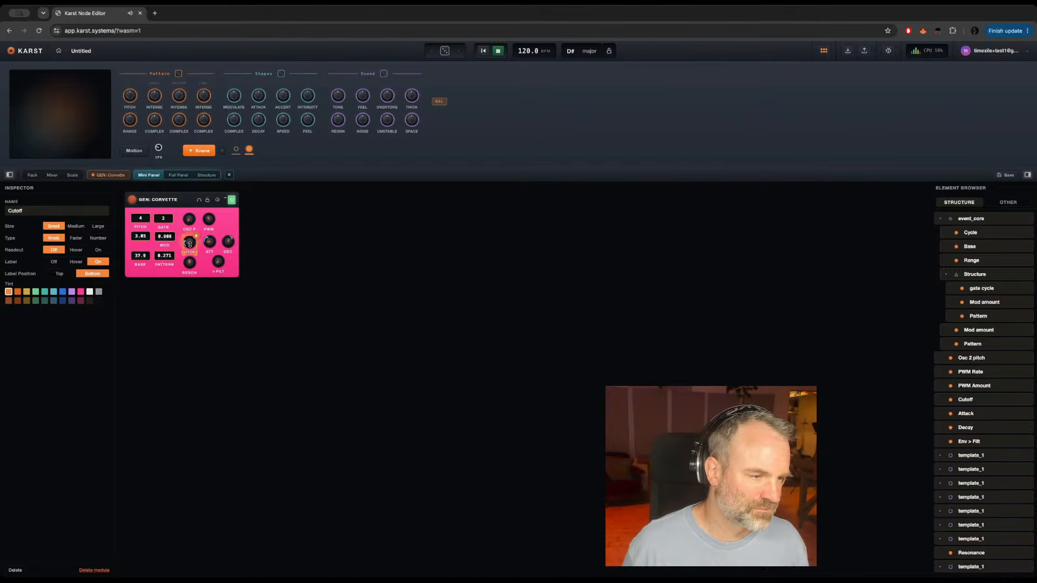
# Step: Move the > Filt knob slightly down on the mini panel to sit level with Reson
pyautogui.click(219, 267)
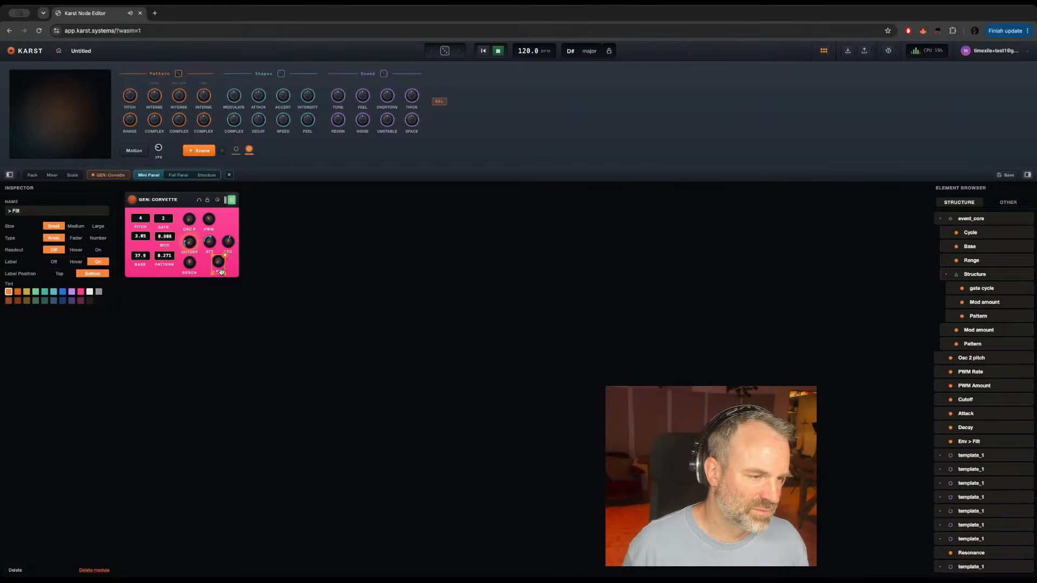
pyautogui.moveTo(221, 272); pyautogui.dragTo(221, 273)
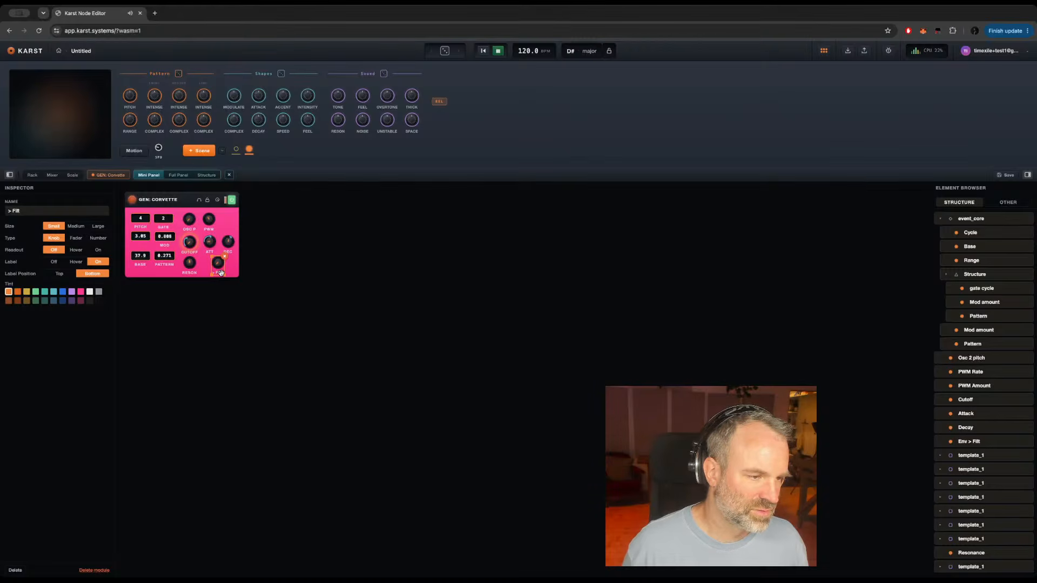
pyautogui.click(234, 271)
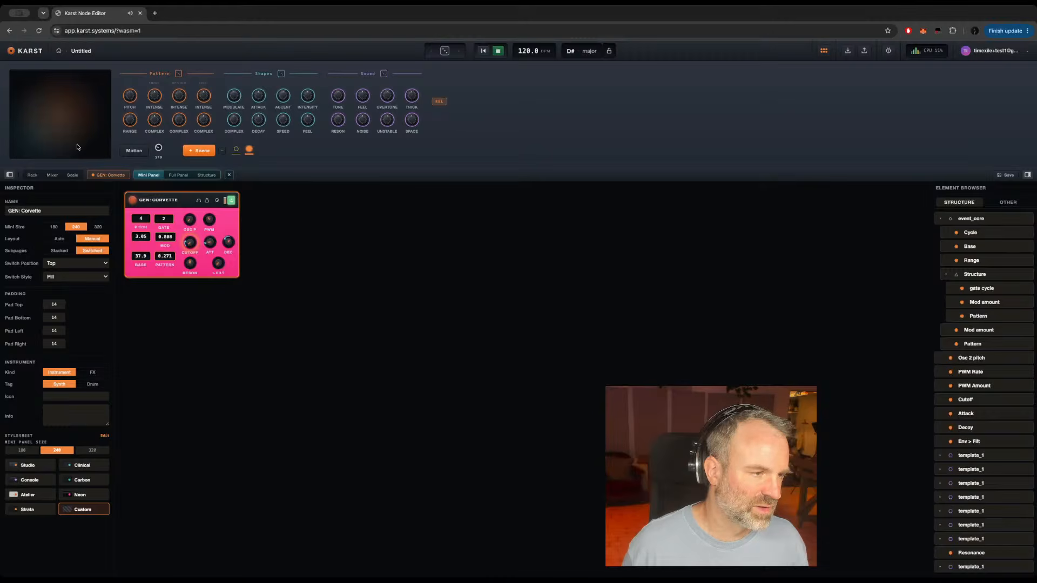
# Step: In the rack, set GEN: Corvette's Base to 30, its Gate cycle to 5 and the gate Mod to 0
pyautogui.click(33, 175)
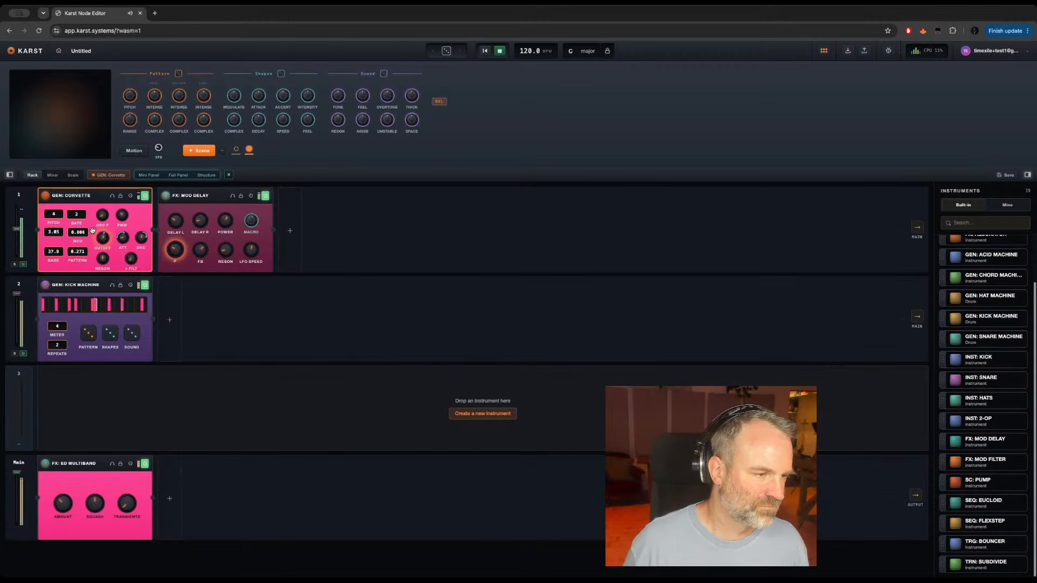
pyautogui.moveTo(51, 252); pyautogui.dragTo(48, 321)
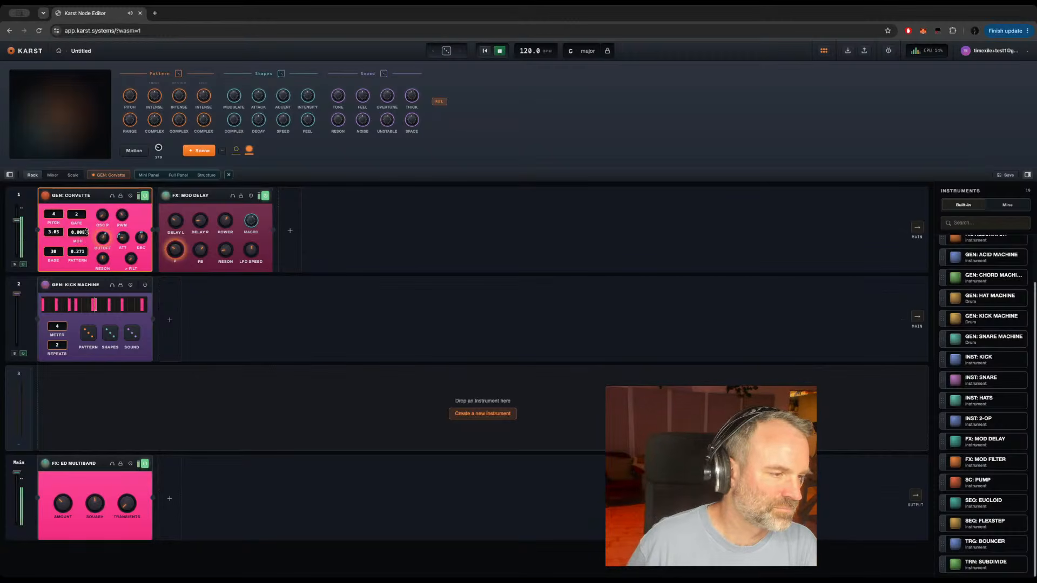
pyautogui.moveTo(77, 214); pyautogui.dragTo(78, 188)
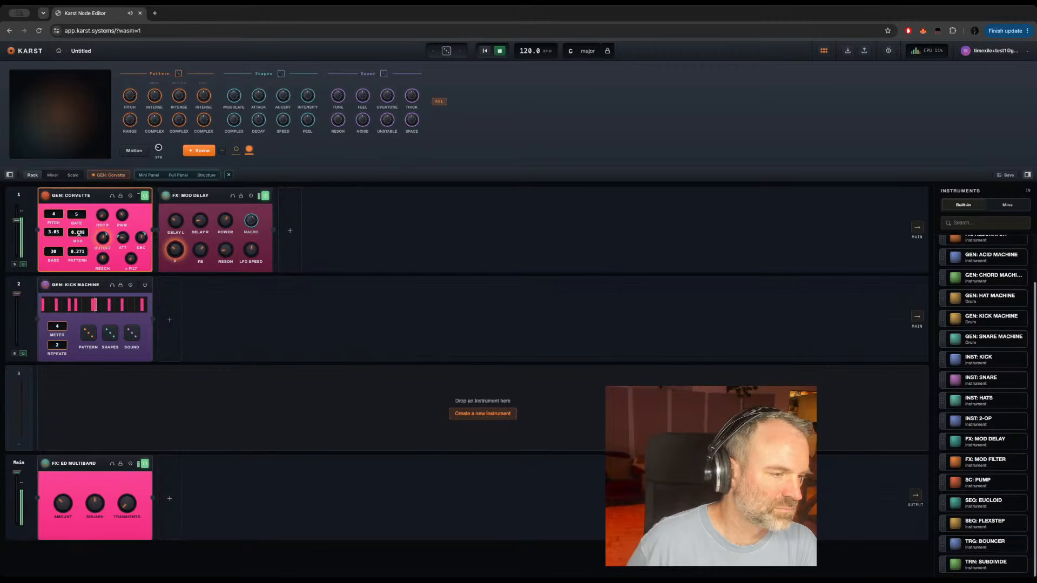
pyautogui.moveTo(79, 234); pyautogui.dragTo(79, 336)
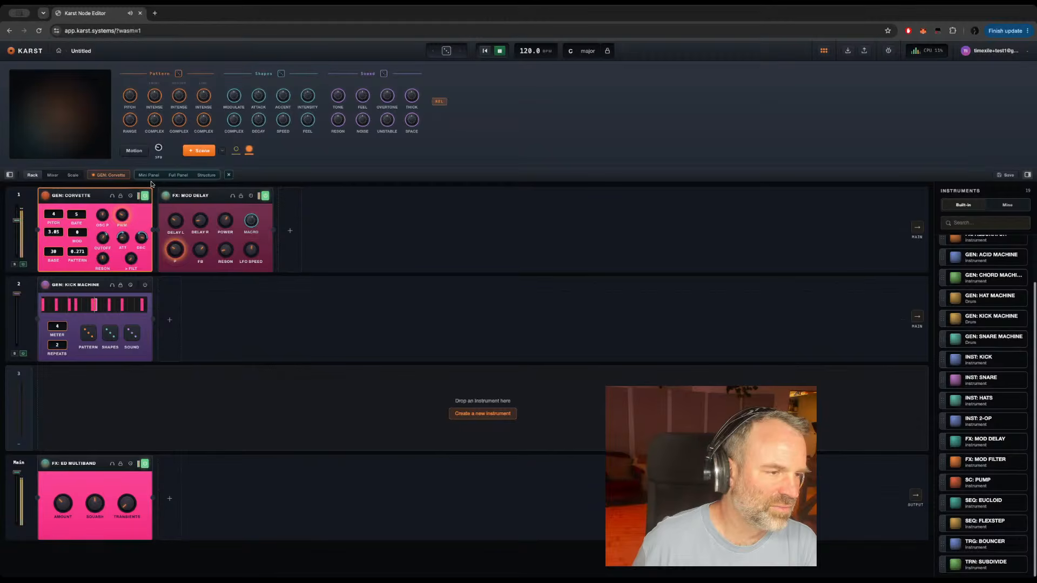
# Step: Set the minimum of the Base control inside GEN: Corvette's event_core to 20
pyautogui.moveTo(96, 199)
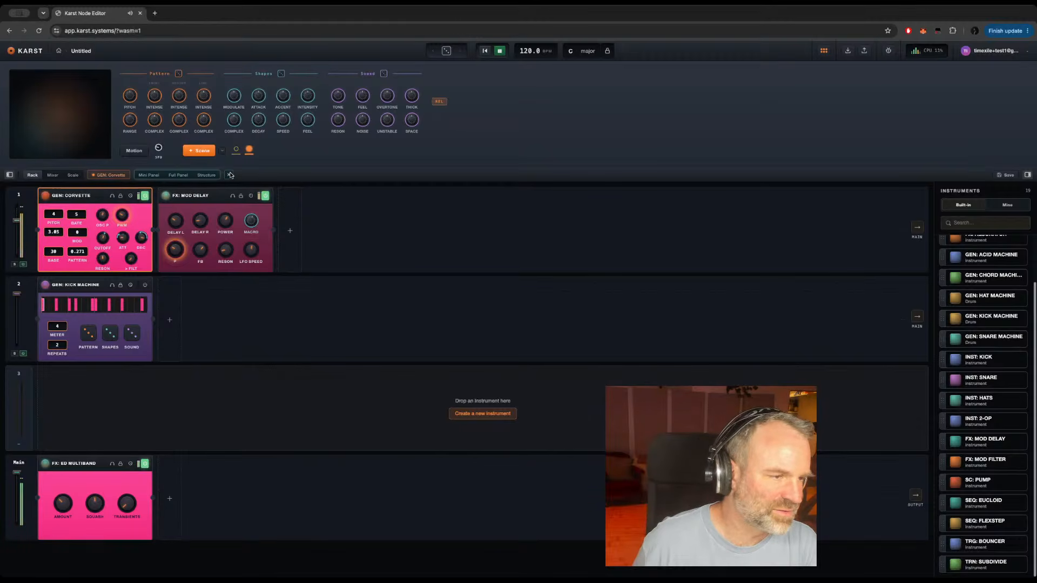
pyautogui.click(105, 176)
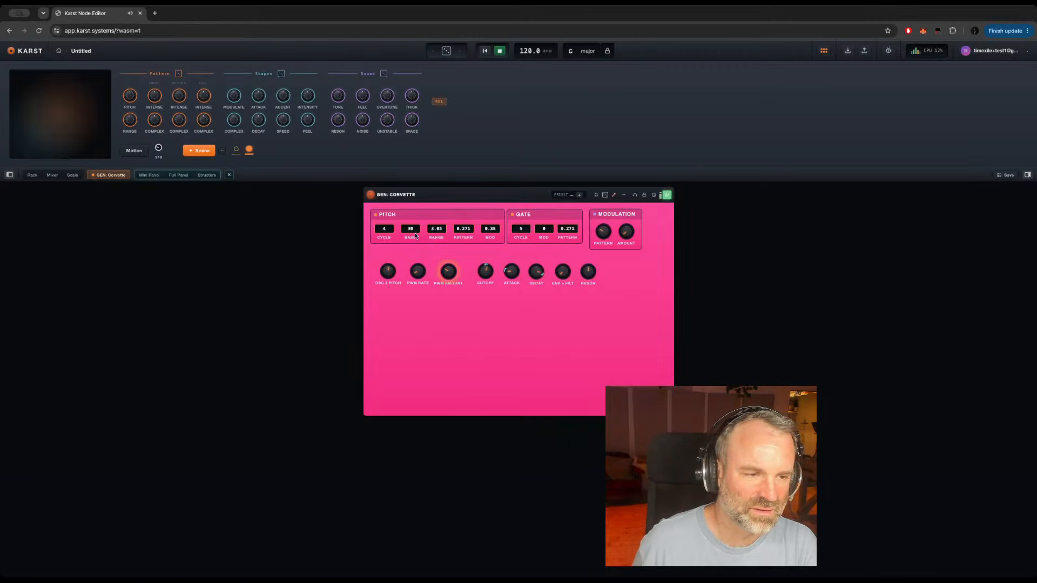
pyautogui.click(208, 176)
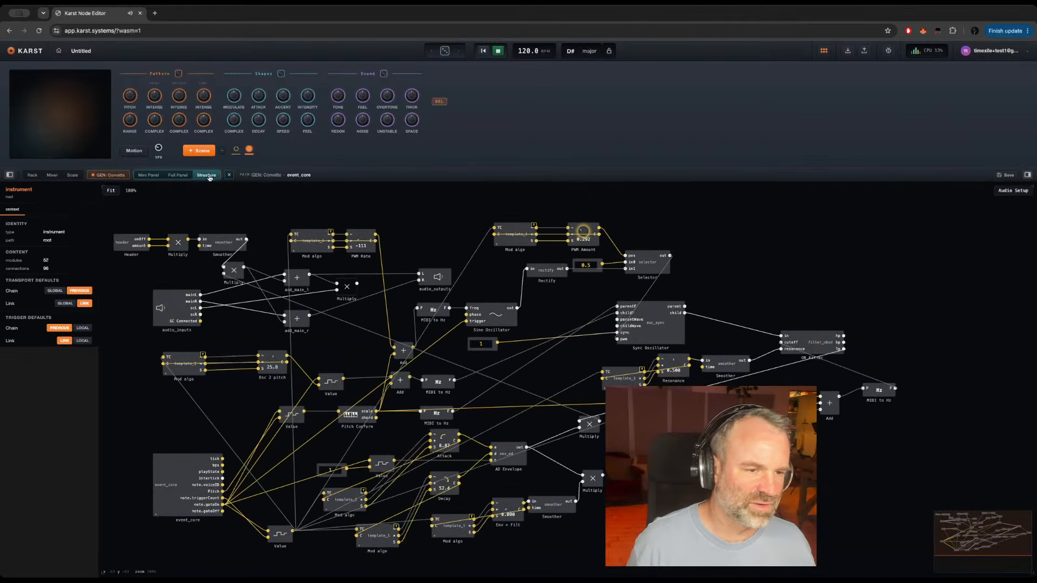
pyautogui.doubleClick(170, 492)
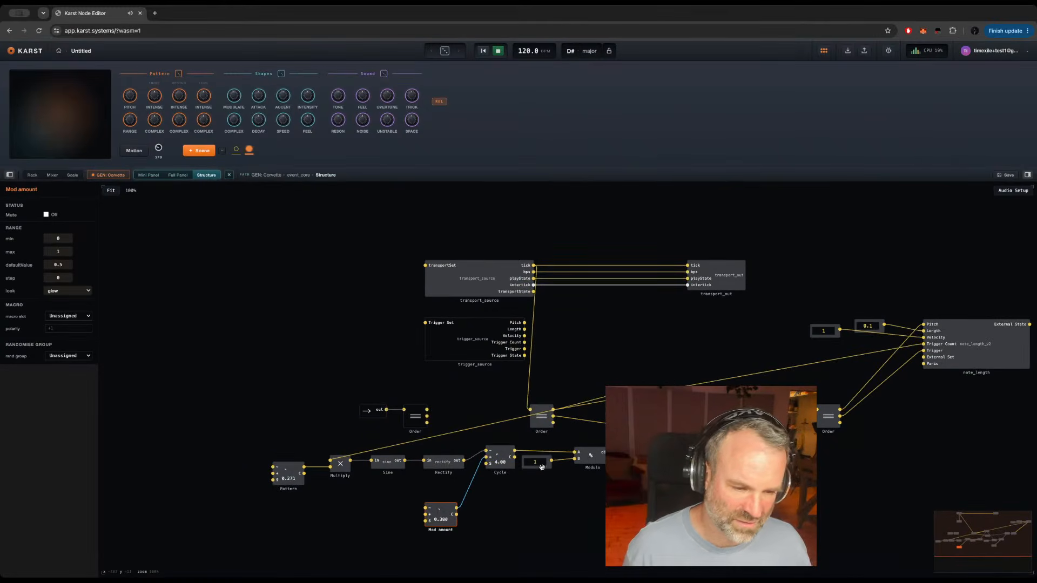
pyautogui.click(688, 504)
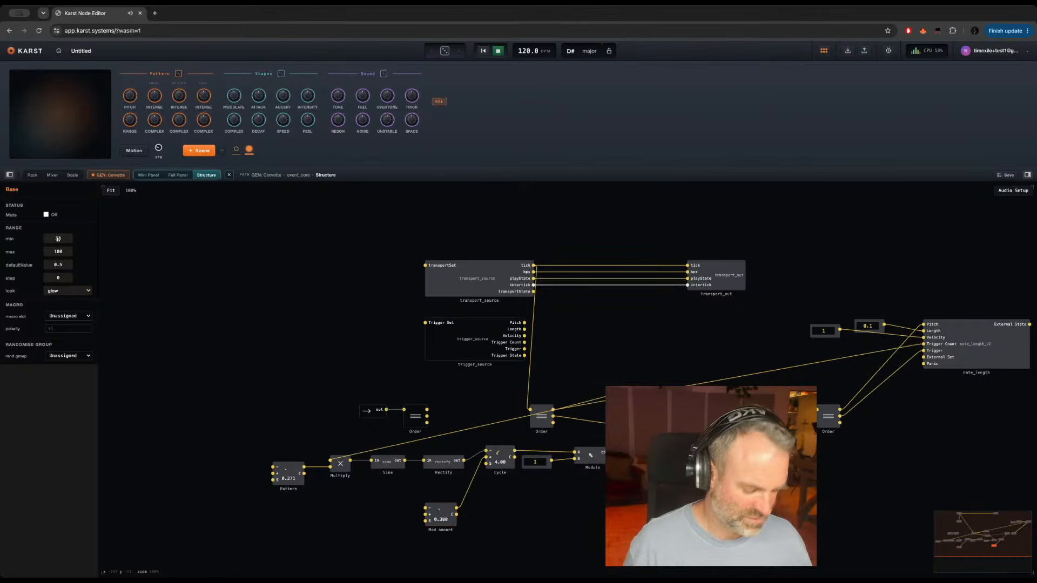
pyautogui.write('20')
pyautogui.press('Return')
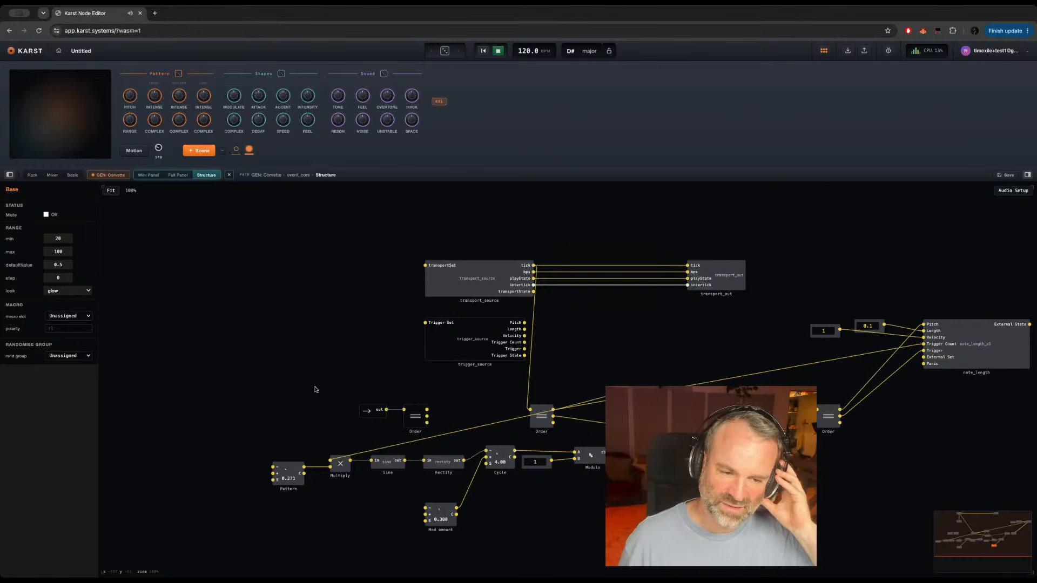
# Step: In the rack, switch off FX: Mod Delay and lower track 1's volume slightly
pyautogui.click(32, 176)
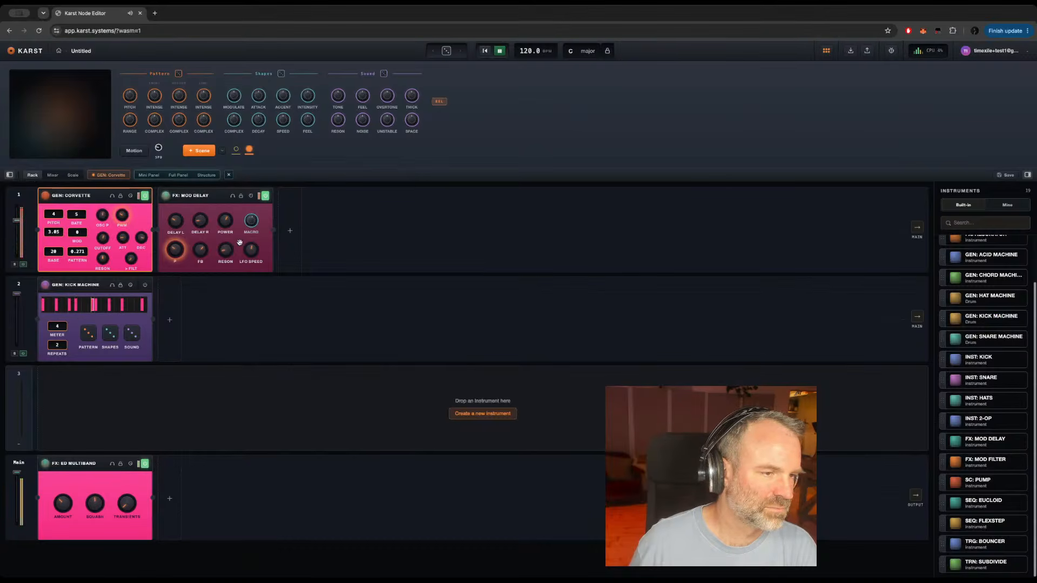
pyautogui.click(265, 197)
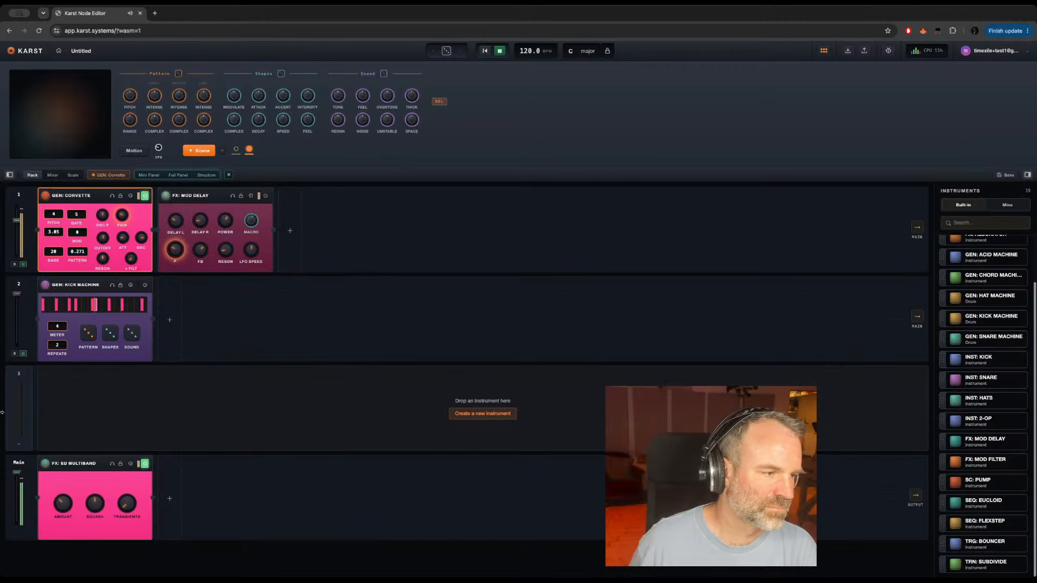
pyautogui.moveTo(17, 220); pyautogui.dragTo(17, 227)
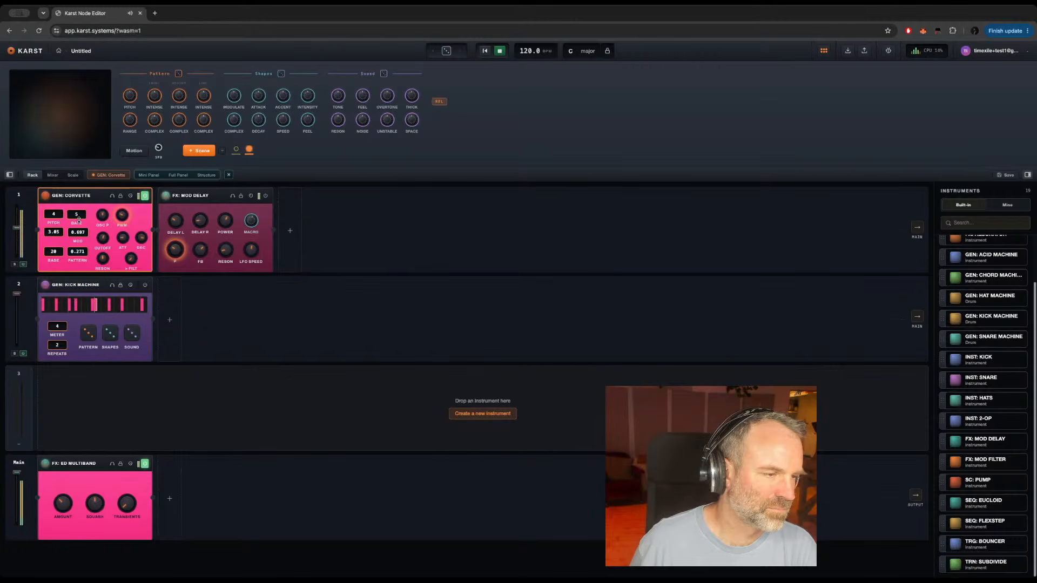
pyautogui.click(119, 174)
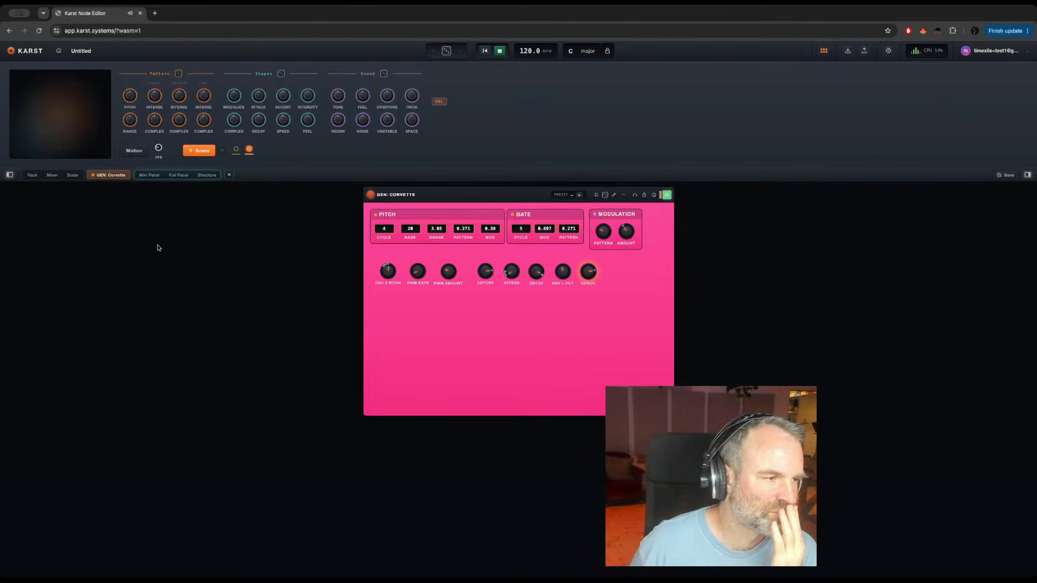
pyautogui.click(32, 176)
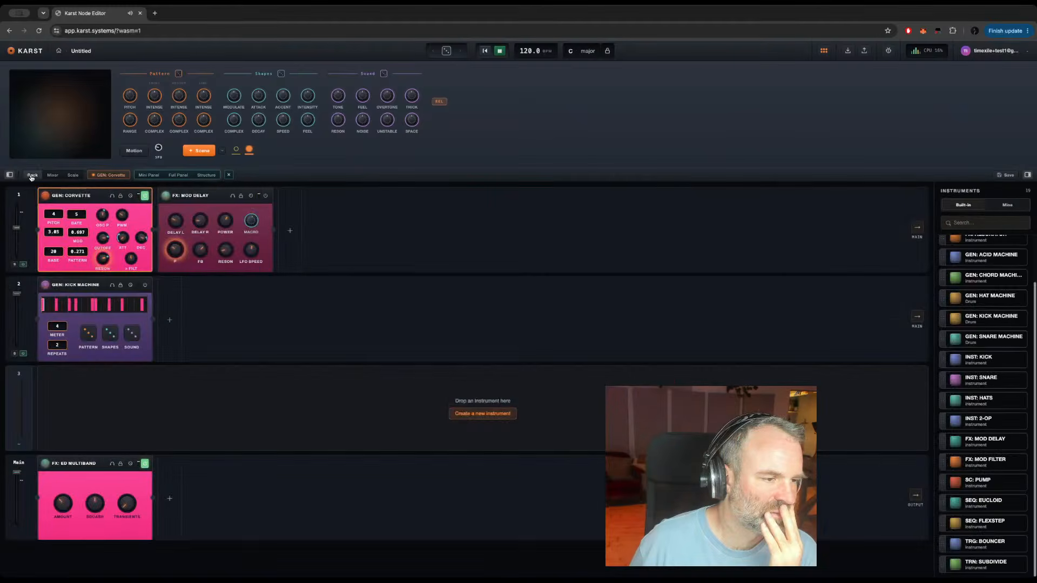
# Step: Inside GEN: Corvette's event_core, assign the pitch section's Pattern control to the Pattern randomise group
pyautogui.click(206, 175)
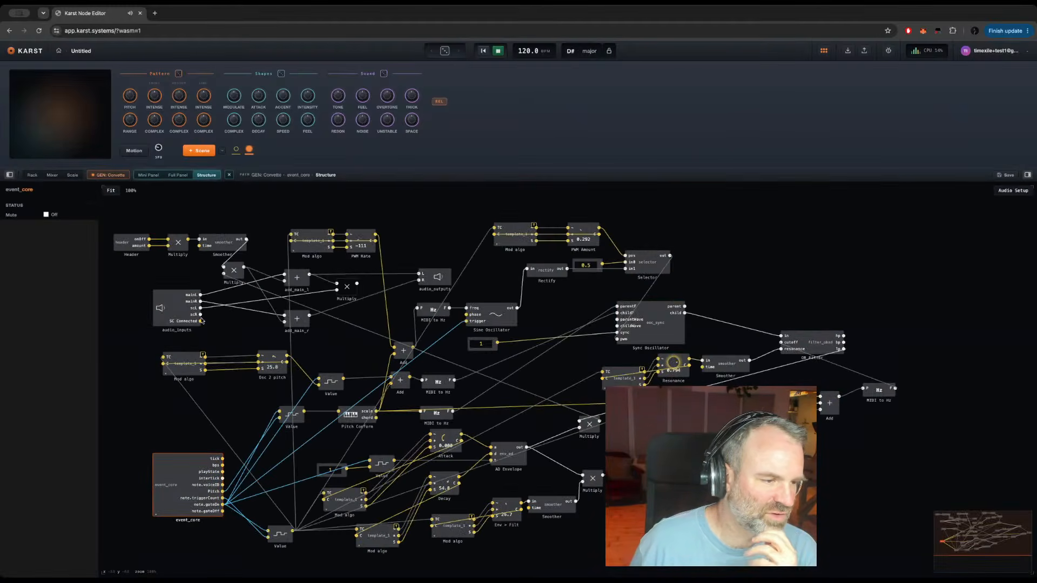
pyautogui.doubleClick(167, 477)
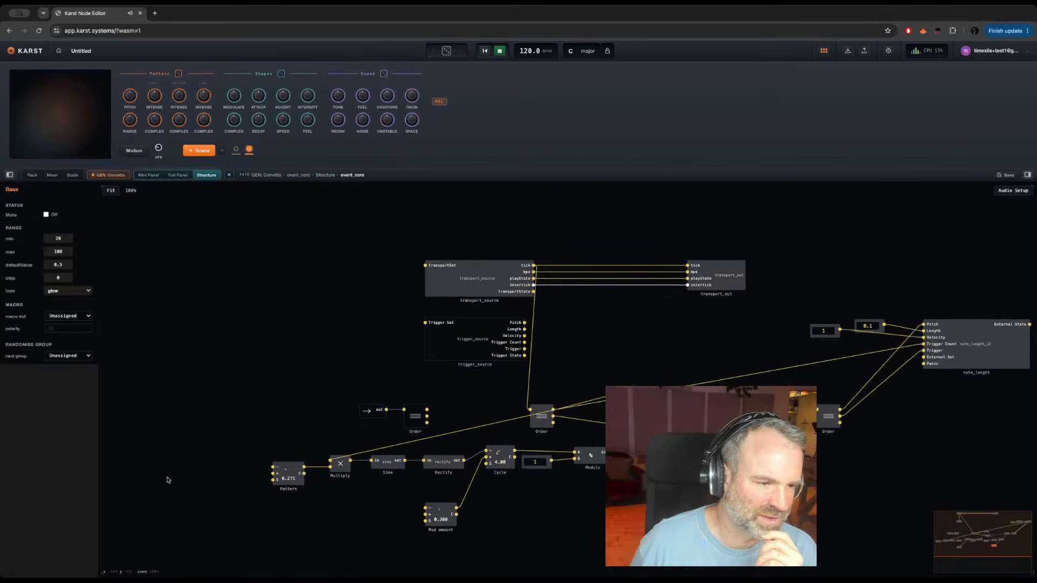
pyautogui.click(290, 478)
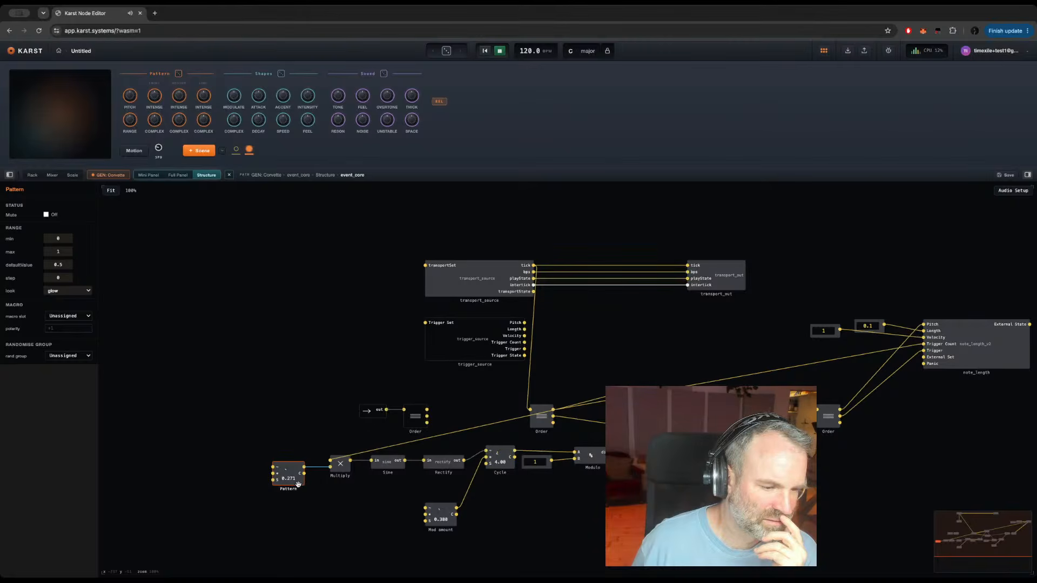
pyautogui.click(72, 315)
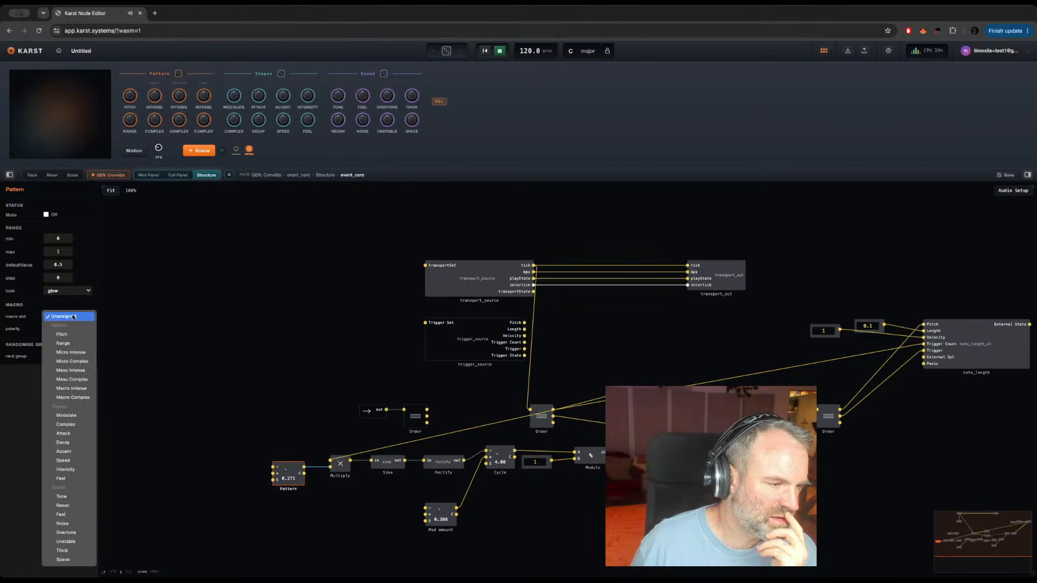
pyautogui.click(136, 322)
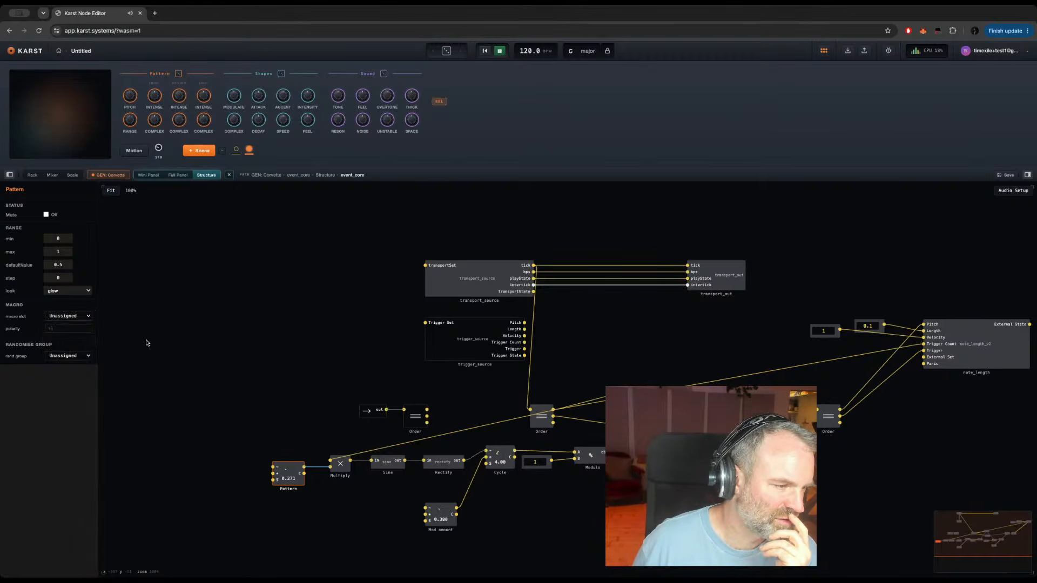
pyautogui.click(78, 356)
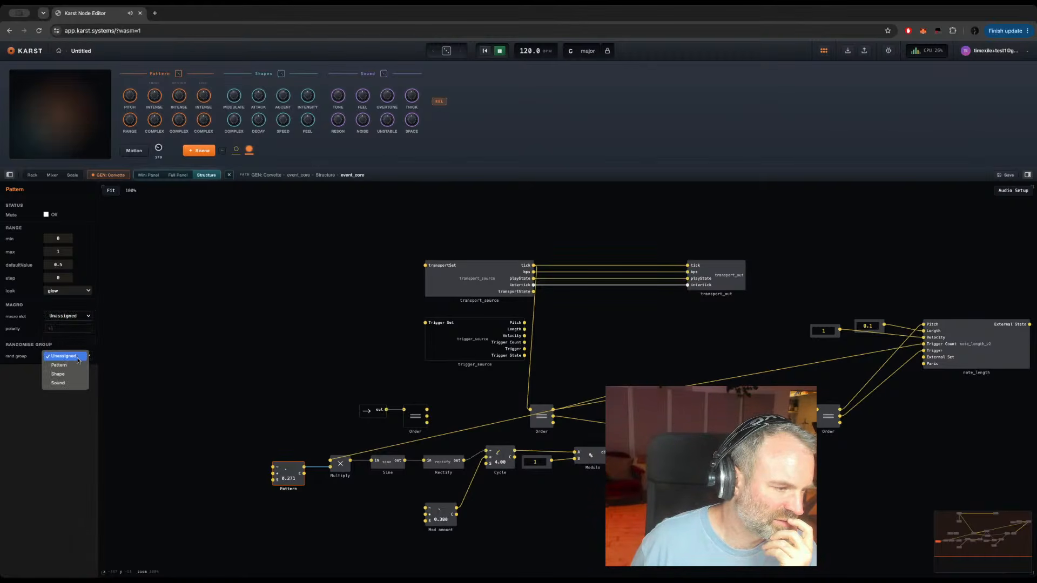
pyautogui.click(66, 366)
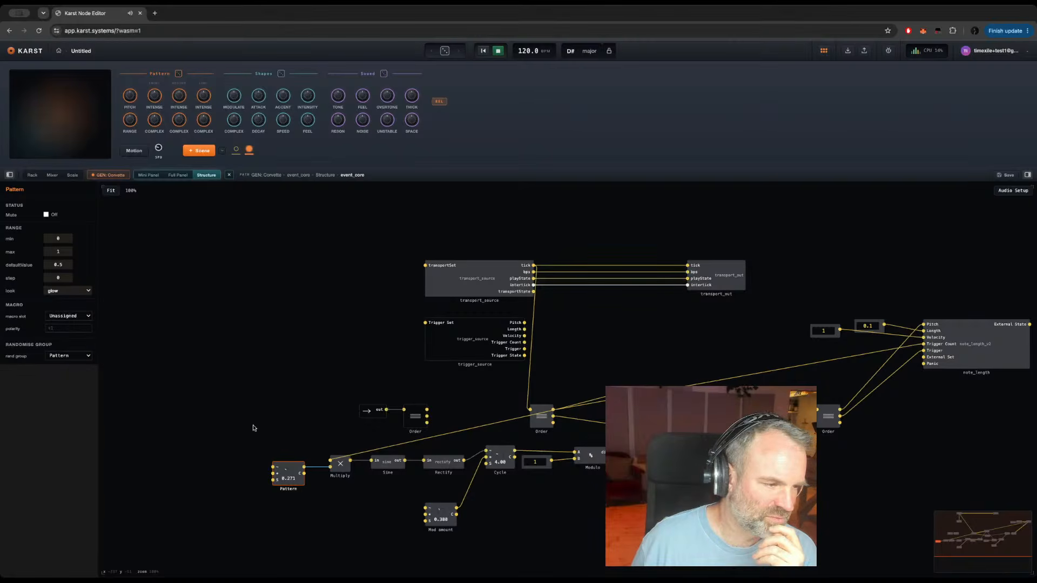
# Step: Assign event_core's Mod amount control to the Micro Complex macro slot and the Pattern randomise group
pyautogui.click(451, 522)
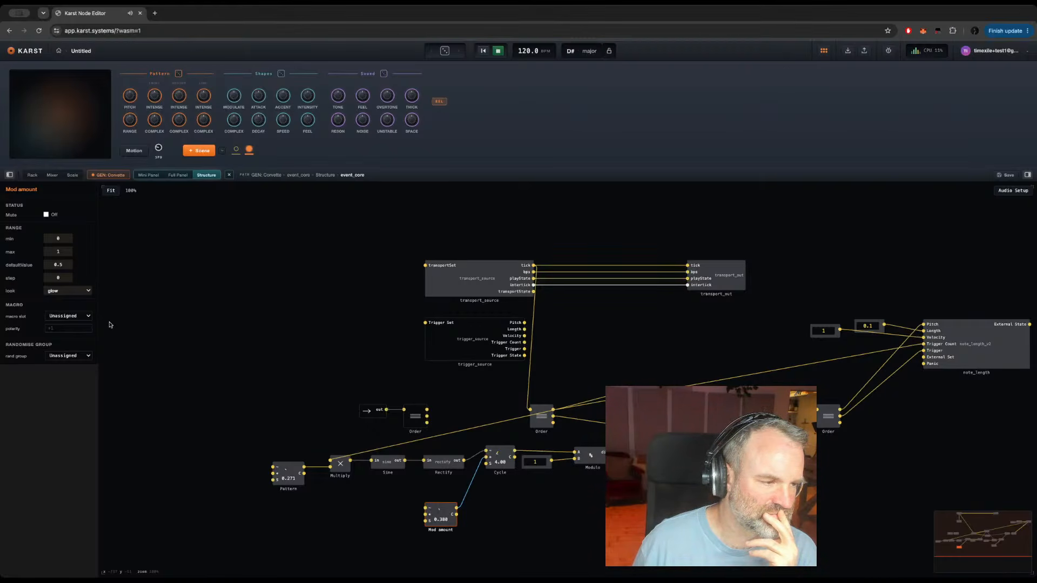
pyautogui.click(75, 316)
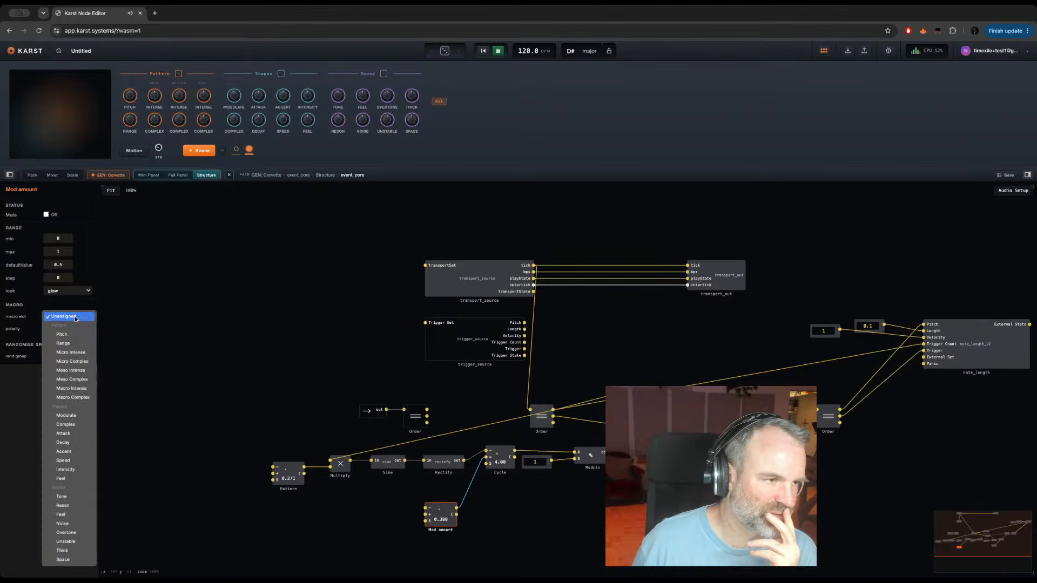
pyautogui.click(80, 363)
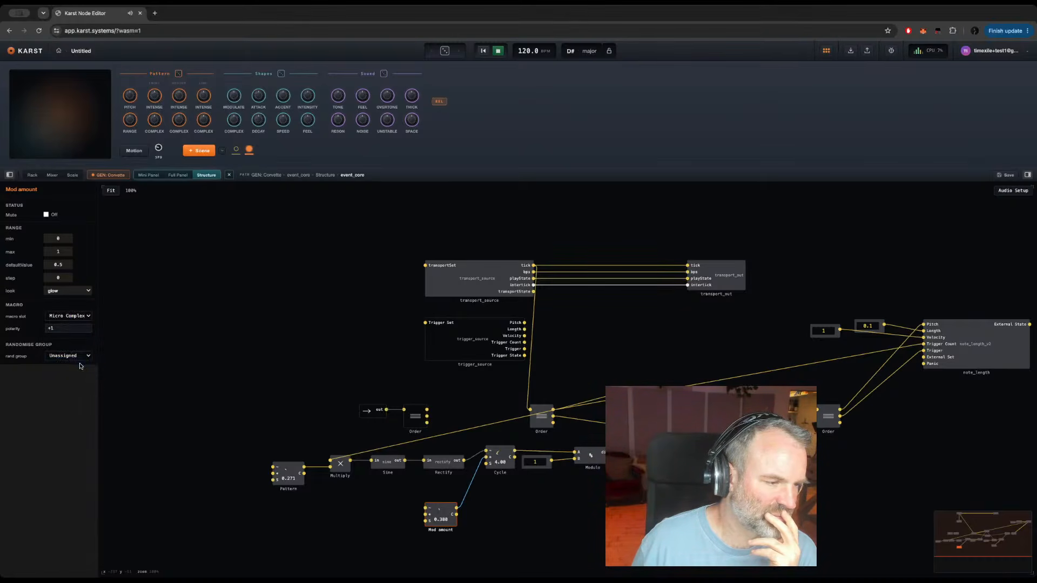
pyautogui.click(74, 357)
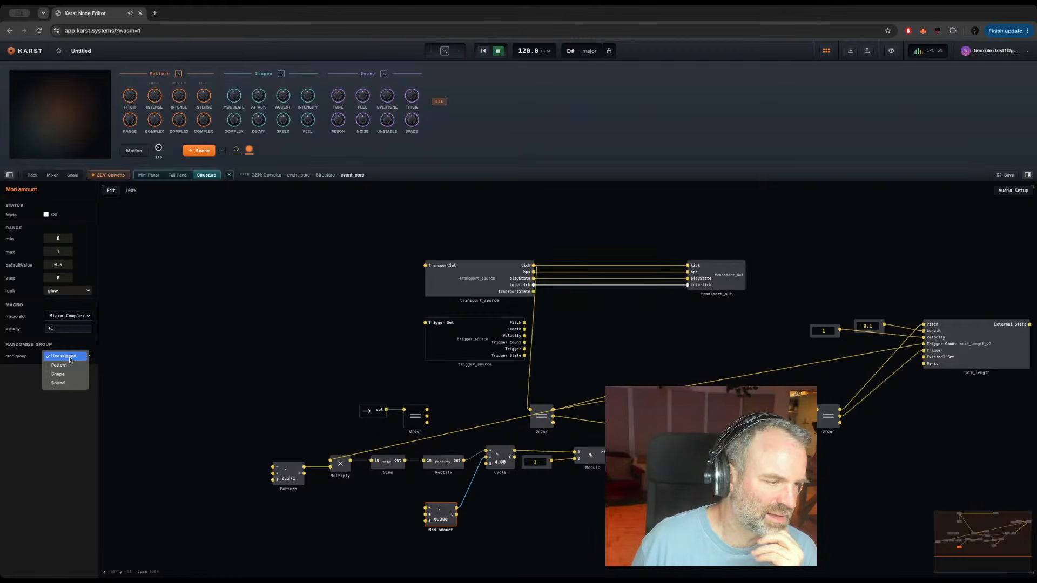
pyautogui.click(64, 367)
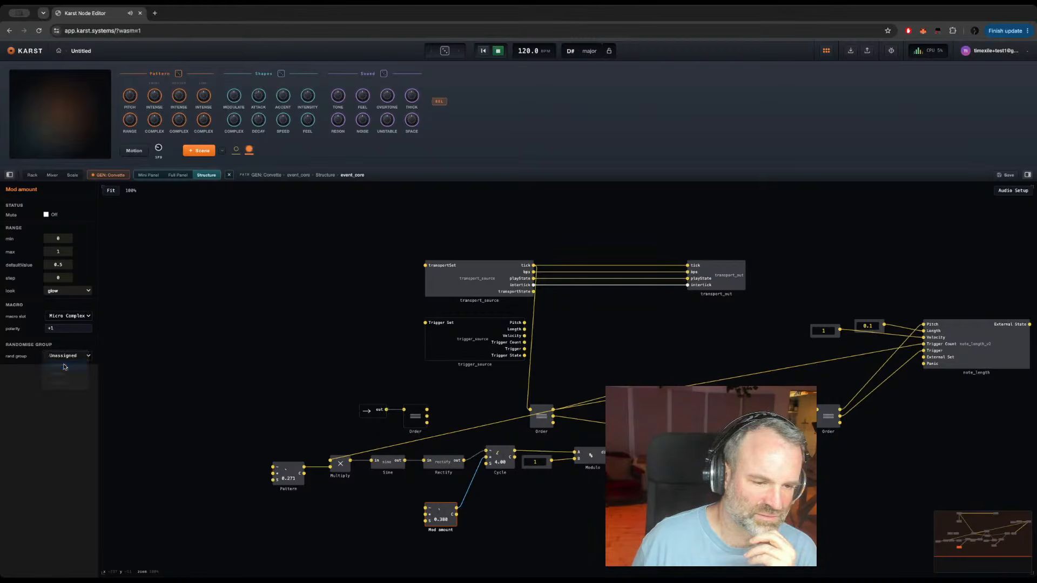
# Step: Set the macro slot of event_core's pitch Cycle control to Unassigned
pyautogui.click(509, 468)
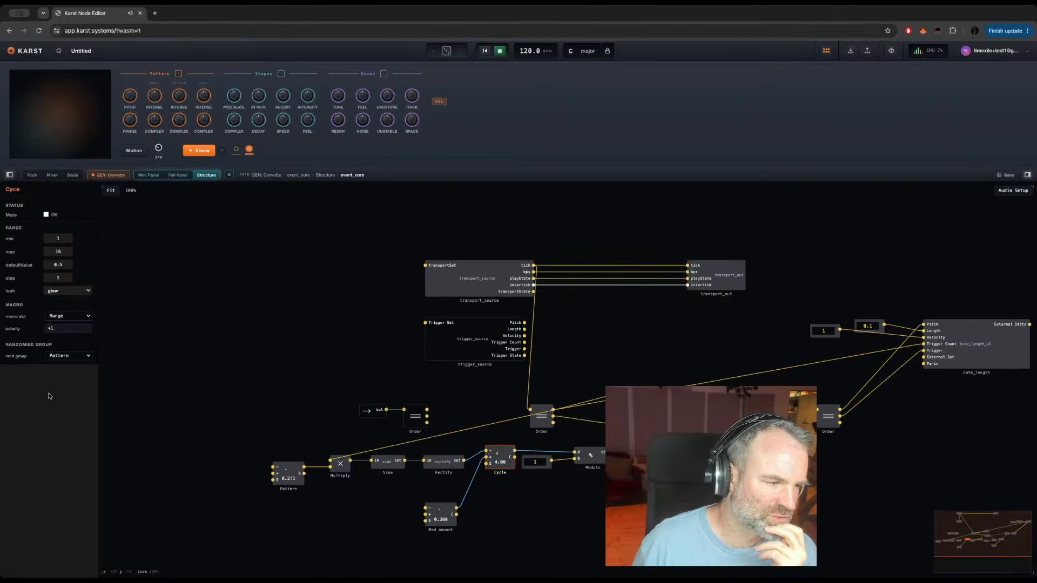
pyautogui.click(61, 317)
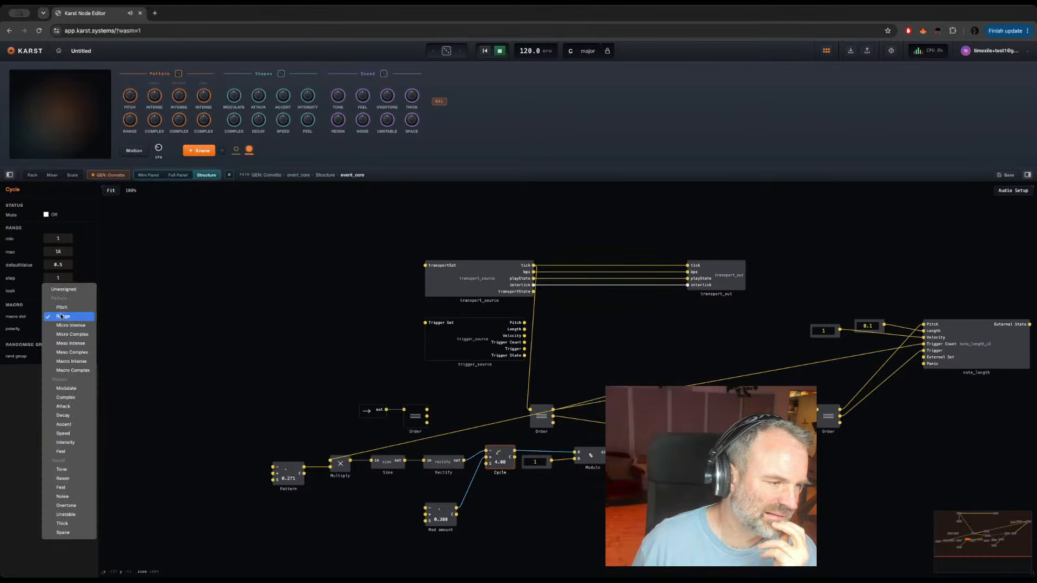
pyautogui.click(61, 289)
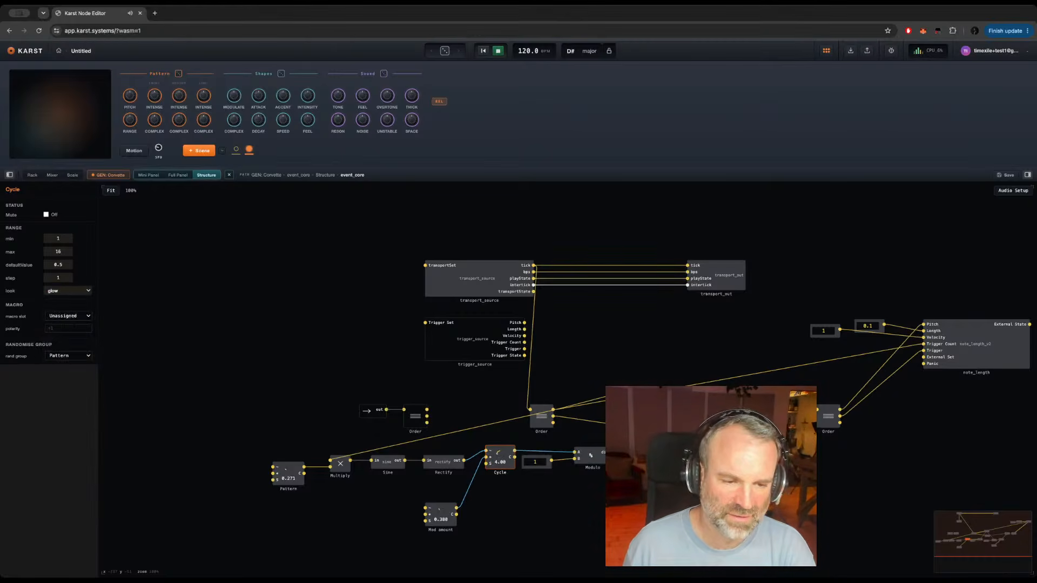
# Step: Assign event_core's Base control to the Pitch macro slot and the Pattern randomise group, and return to the parent structure
pyautogui.click(643, 469)
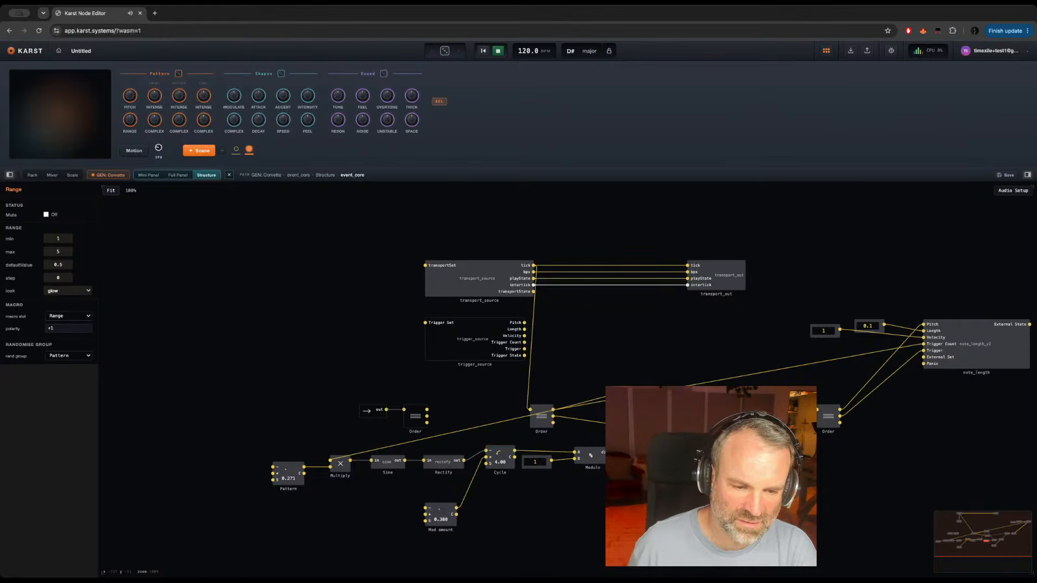
pyautogui.click(687, 500)
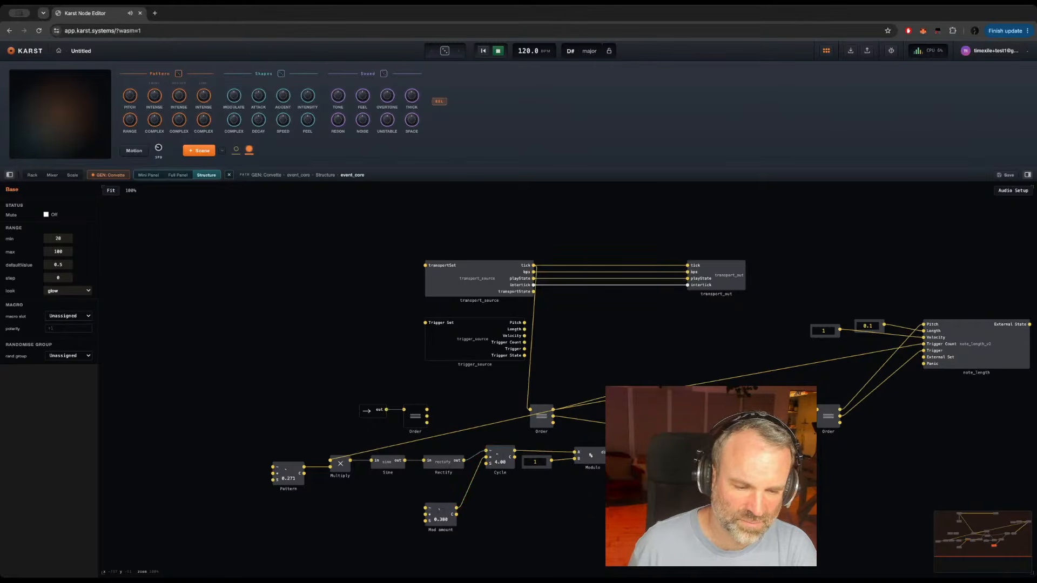
pyautogui.click(65, 317)
pyautogui.click(71, 336)
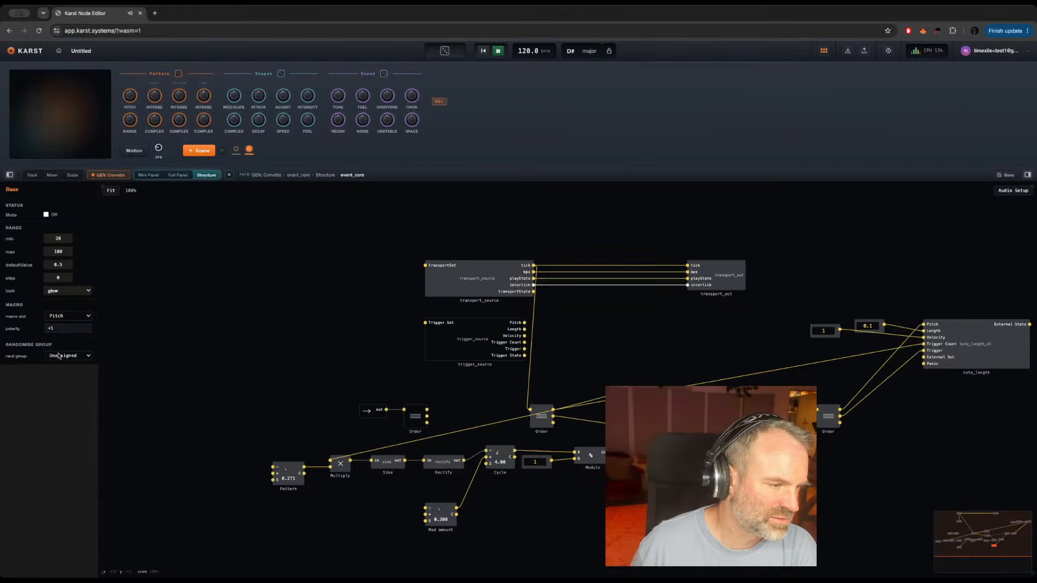
pyautogui.click(63, 356)
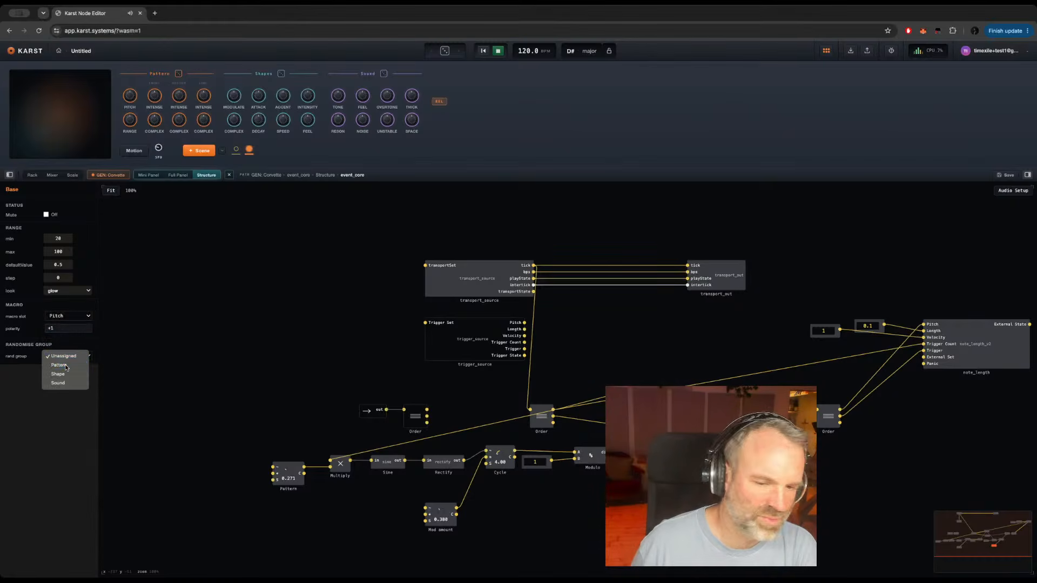
pyautogui.click(59, 365)
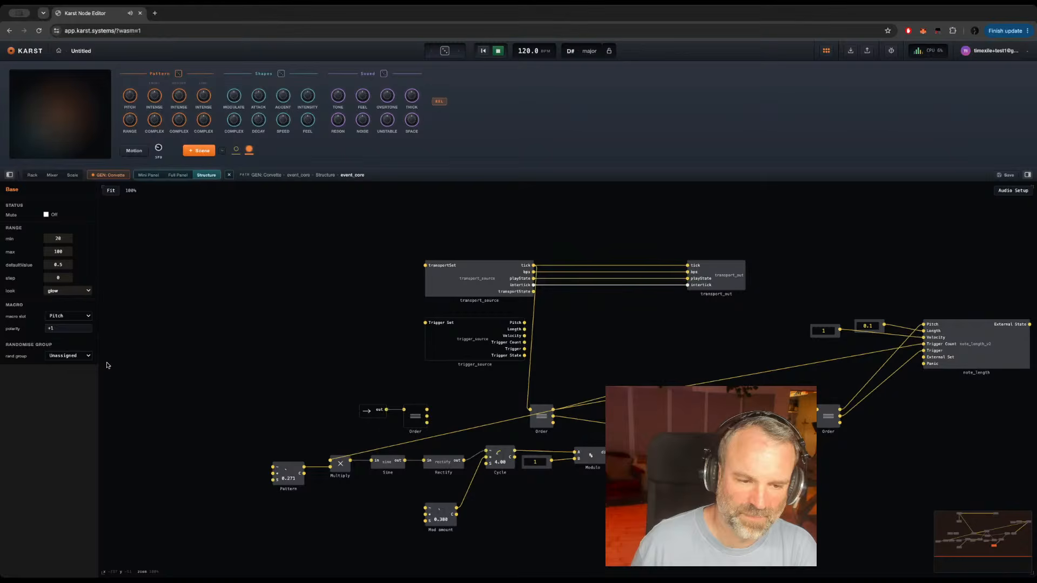
pyautogui.doubleClick(707, 341)
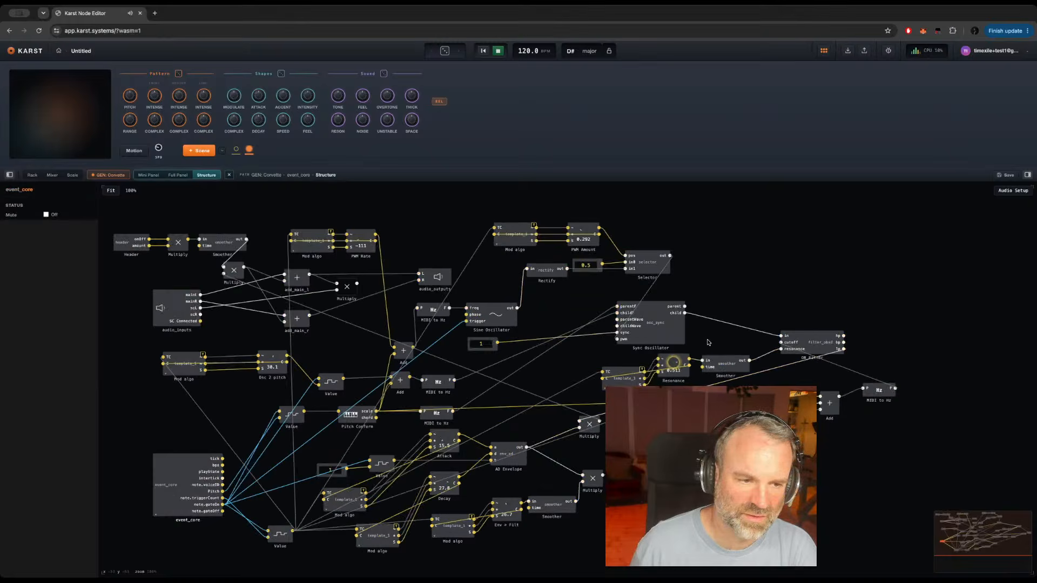
# Step: Edit the Mod algo template so its Amount control uses the Modulate macro slot and the Shape randomise group
pyautogui.doubleClick(182, 359)
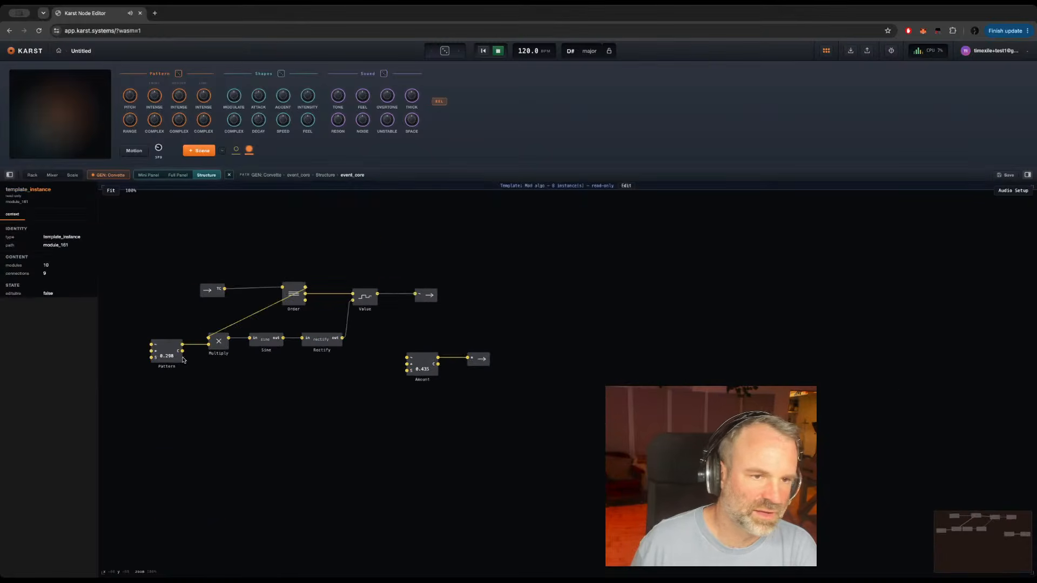
pyautogui.click(626, 186)
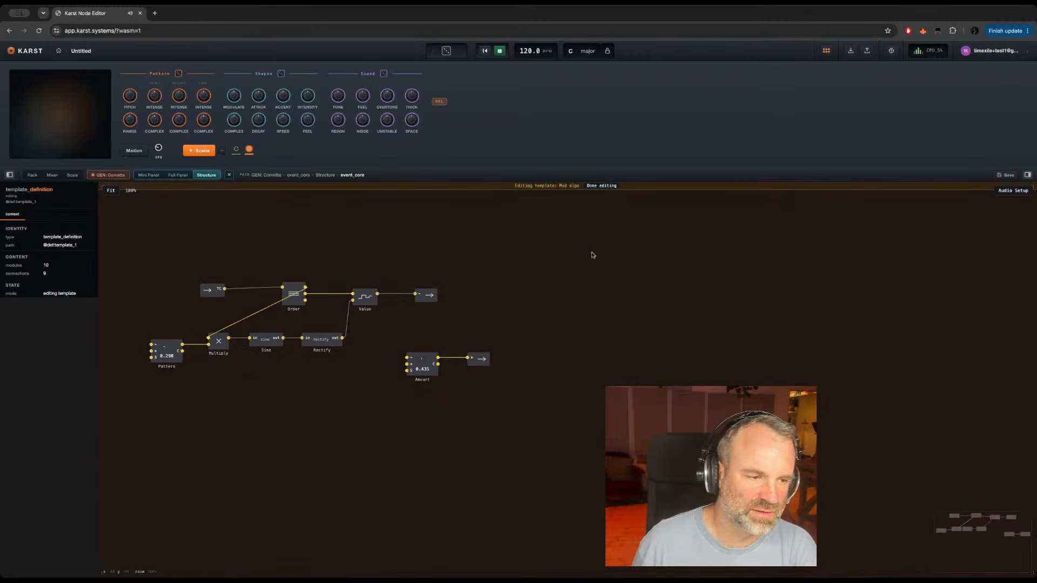
pyautogui.click(176, 361)
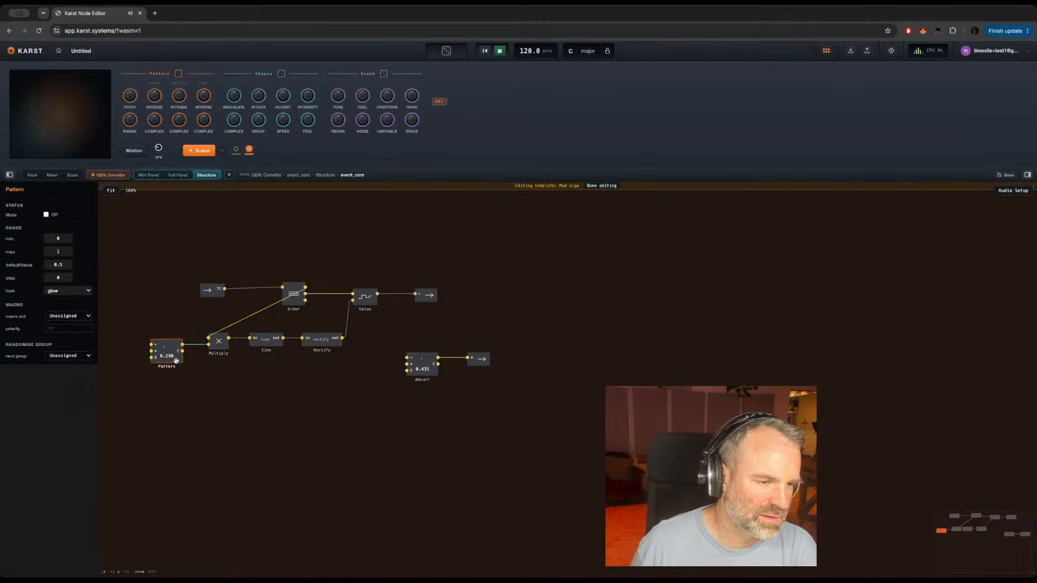
pyautogui.click(429, 373)
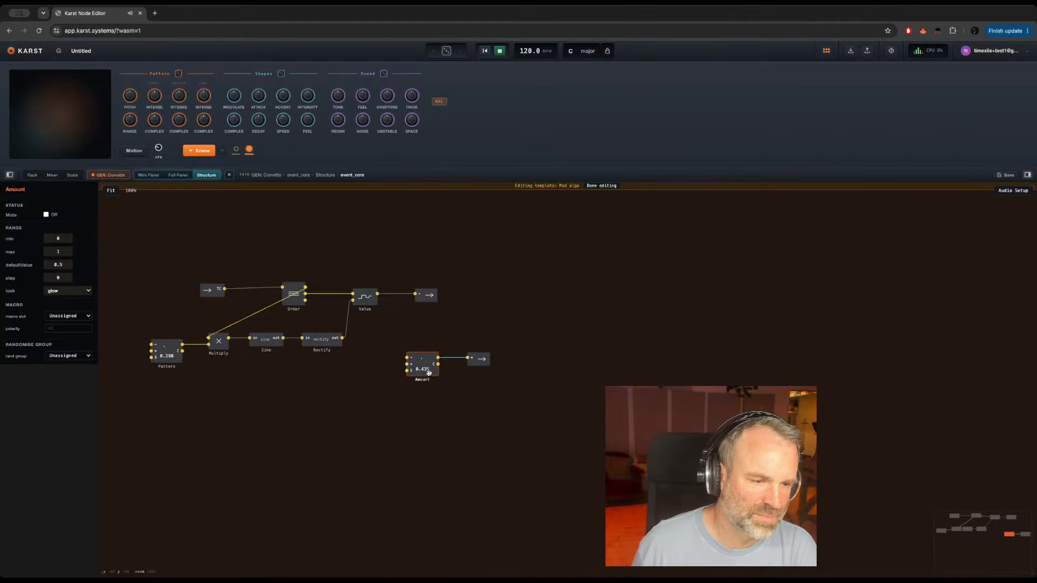
pyautogui.click(81, 316)
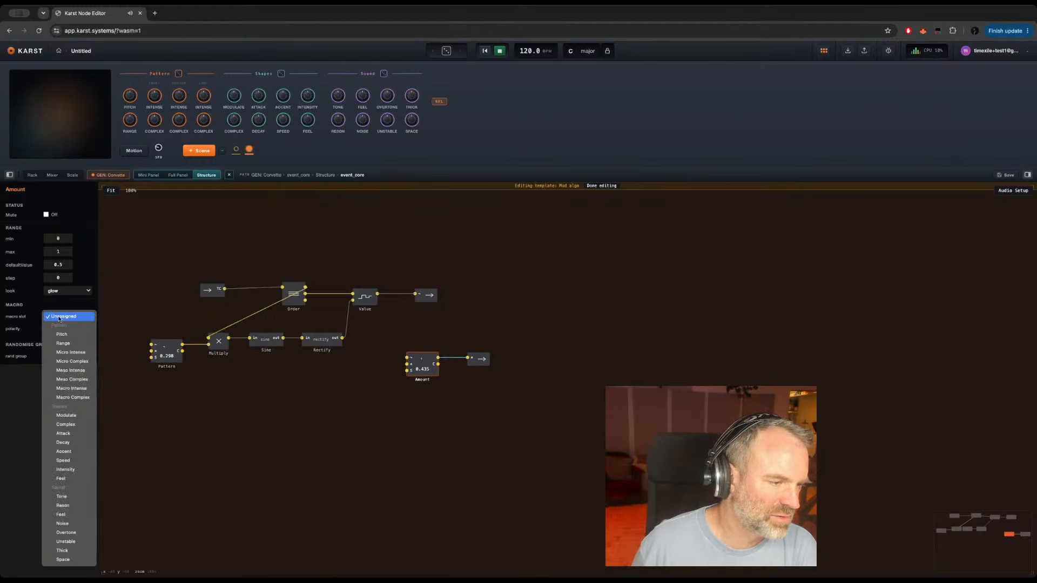
pyautogui.click(66, 415)
pyautogui.click(65, 356)
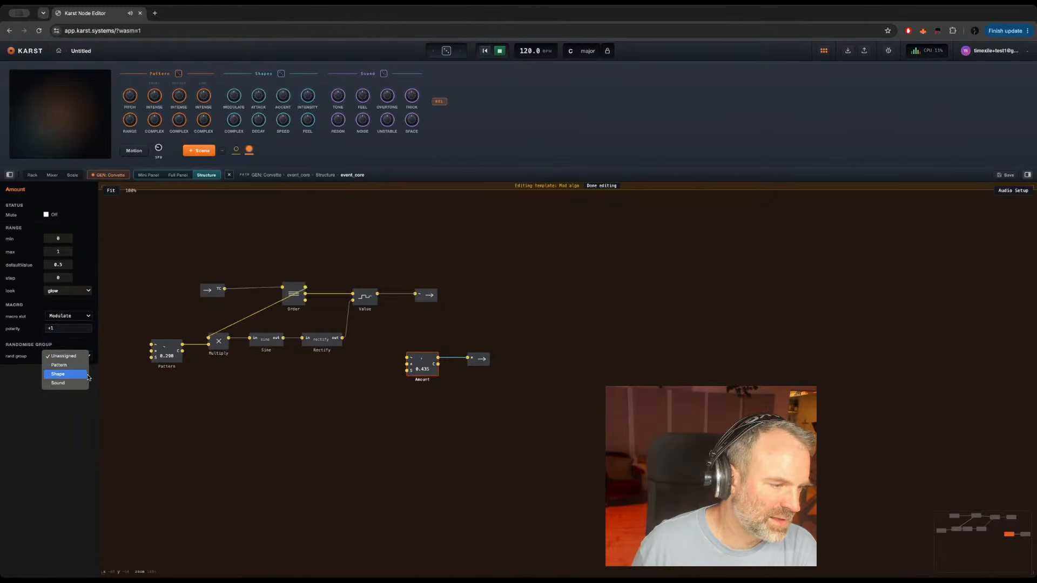
pyautogui.click(69, 375)
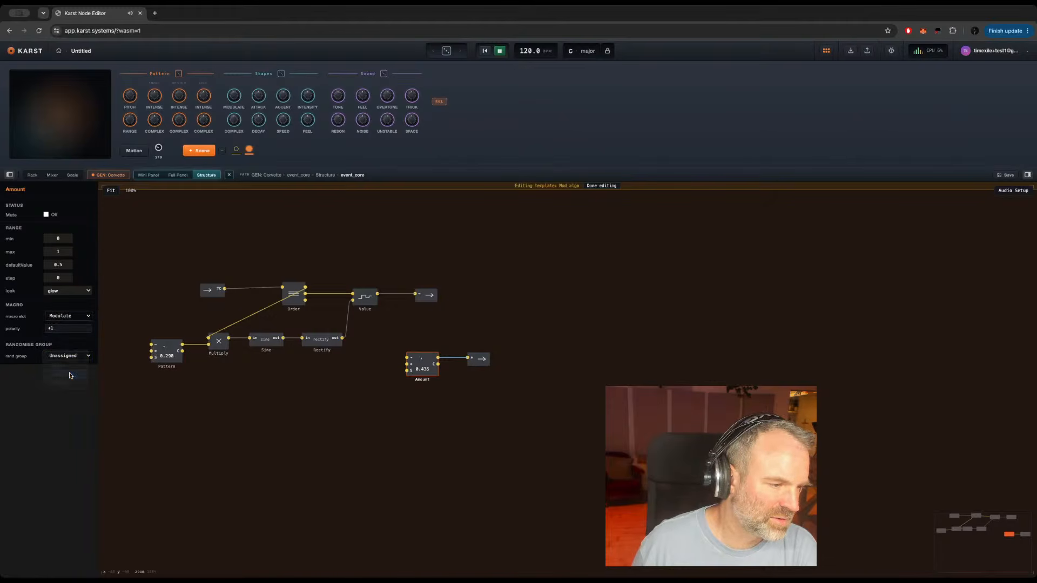
pyautogui.doubleClick(600, 370)
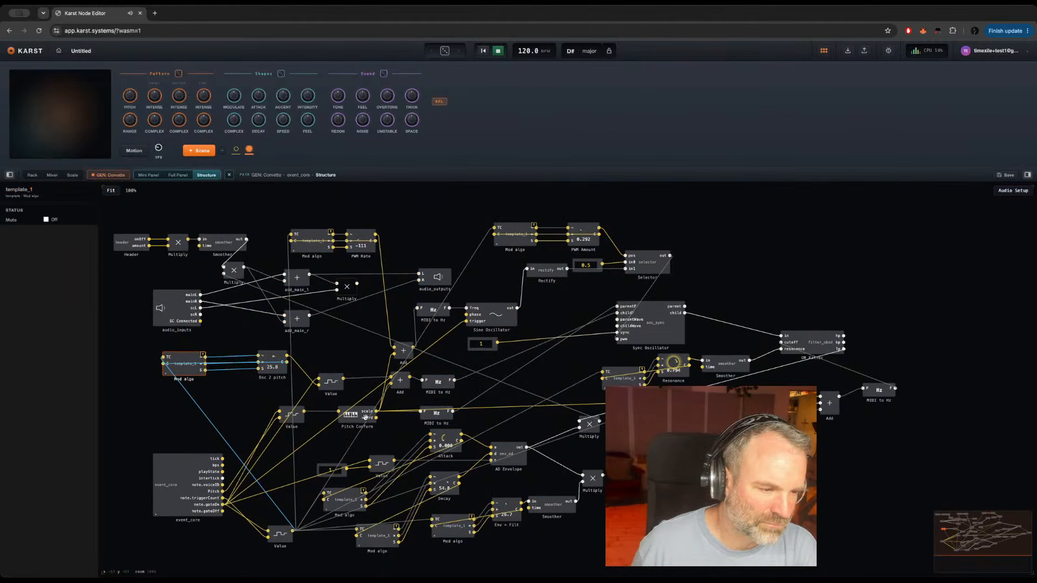
pyautogui.click(279, 371)
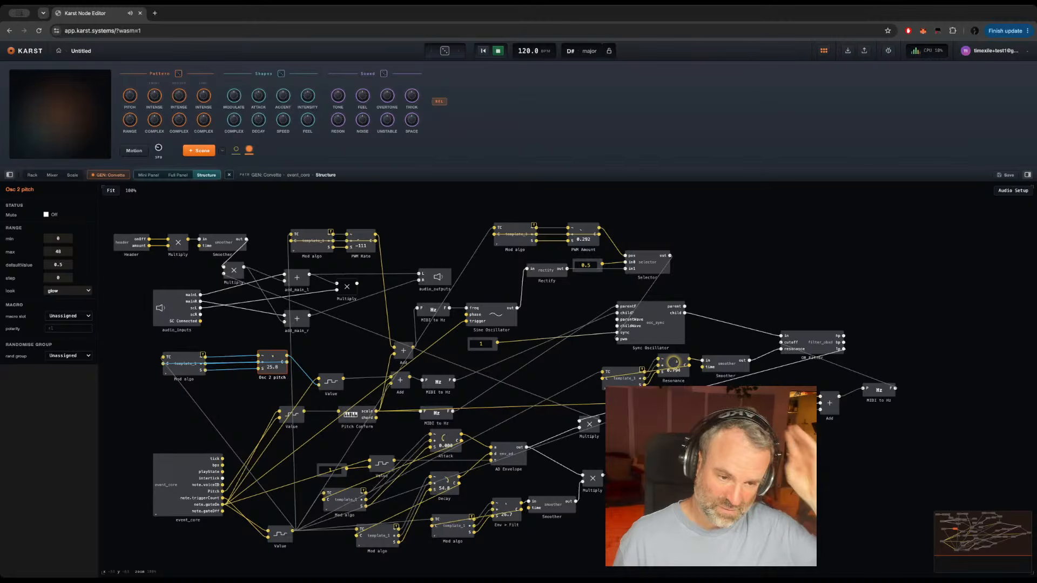
pyautogui.press('Escape')
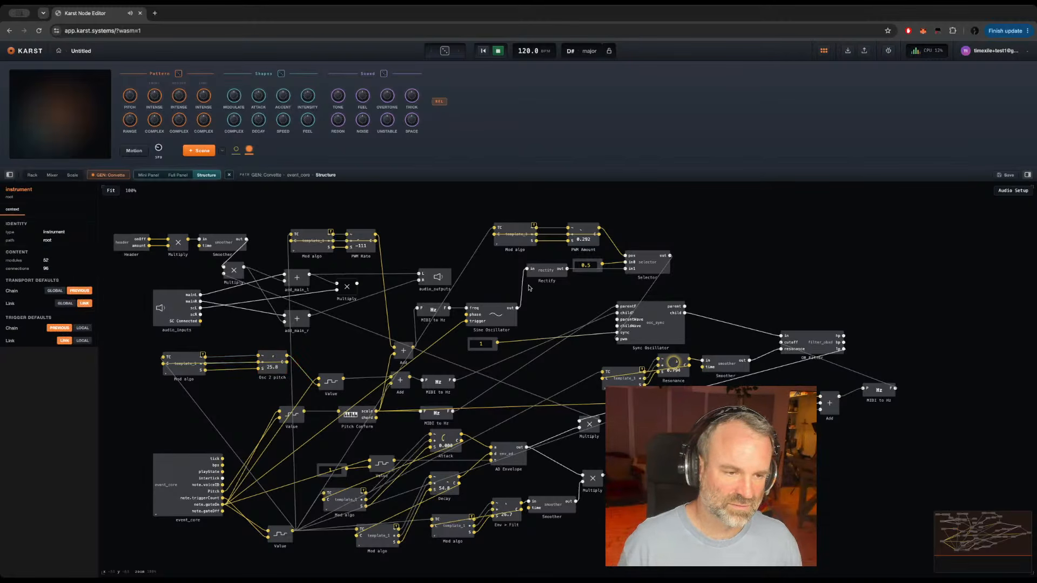
# Step: Duplicate the Sine Oscillator into the free area below the Sync Oscillator and connect Pitch Conform's MIDI to Hz output to its frequency input
pyautogui.click(498, 319)
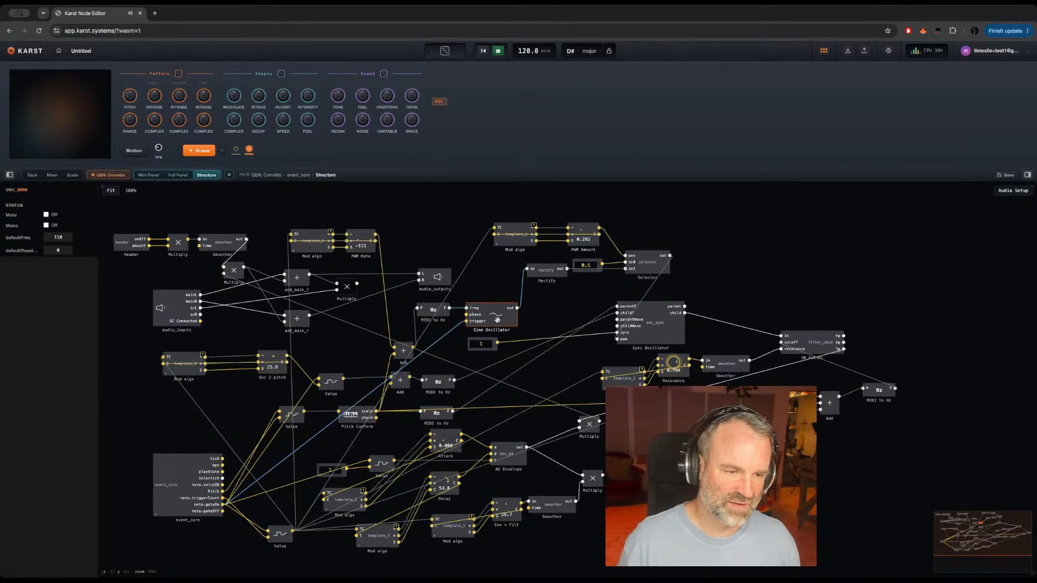
pyautogui.hotkey('ctrl', 'c')
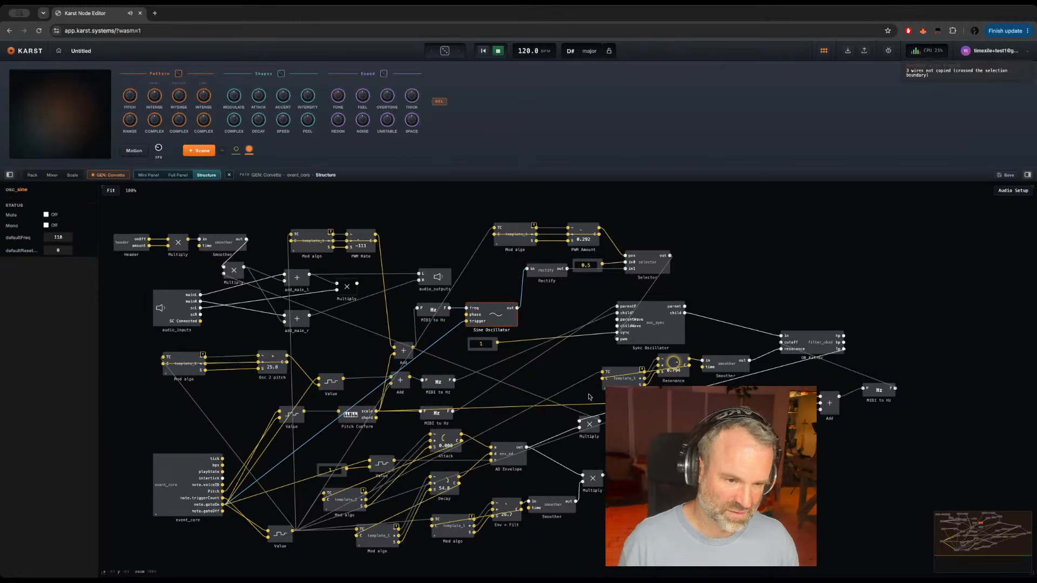
pyautogui.click(694, 516)
pyautogui.press('super+v')
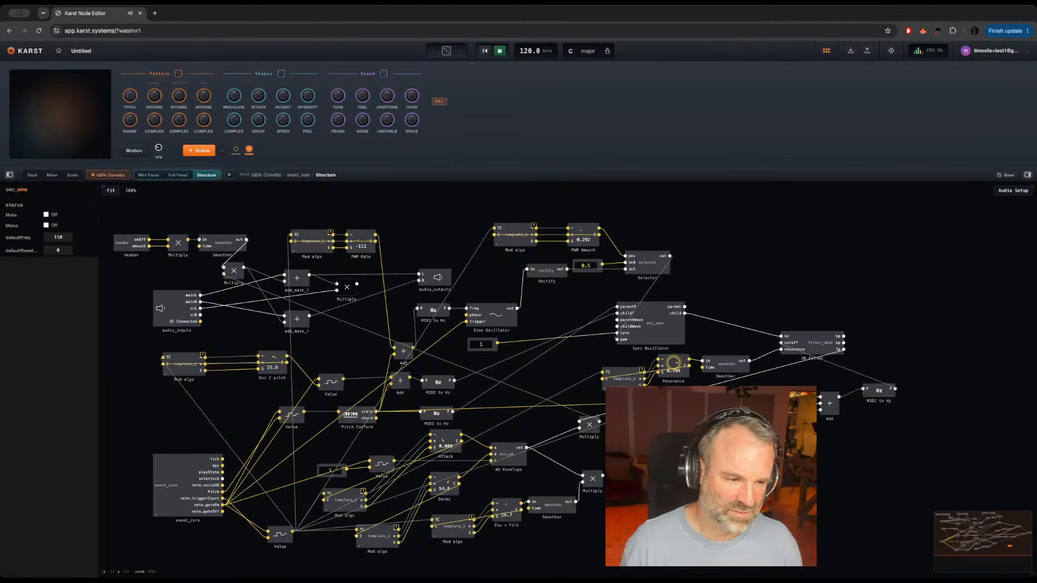
pyautogui.click(448, 415)
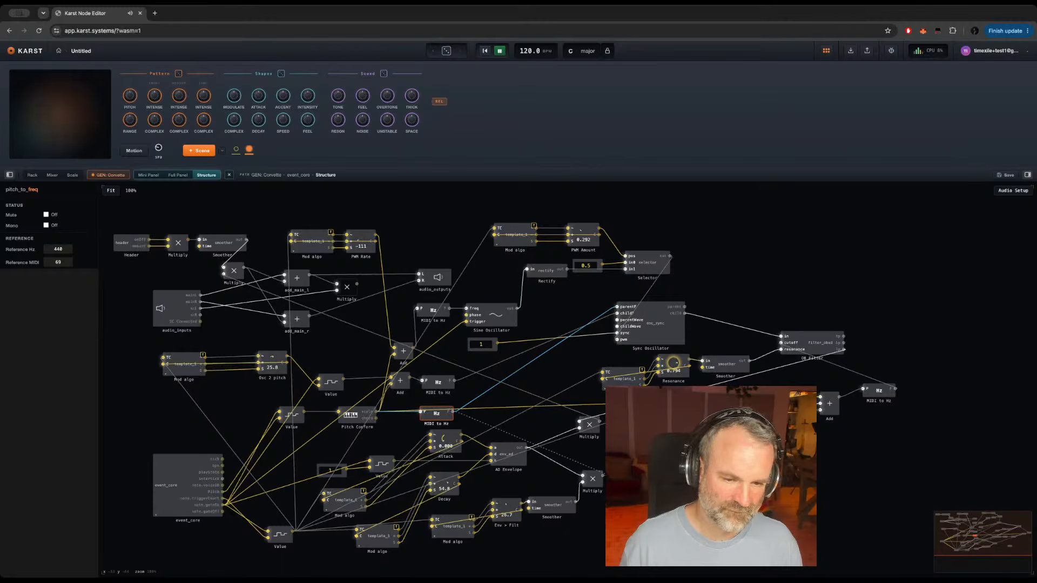
pyautogui.moveTo(453, 412); pyautogui.dragTo(707, 497)
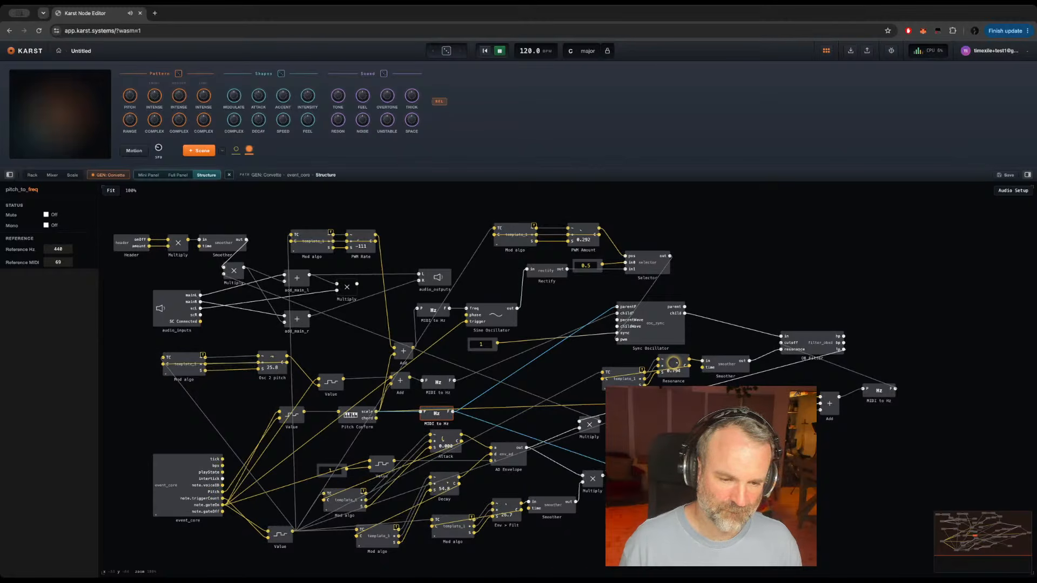
pyautogui.moveTo(724, 498); pyautogui.dragTo(692, 497)
# Step: Add a Multiply module beside the duplicated sine oscillator and wire the oscillator's output into it
pyautogui.doubleClick(758, 501)
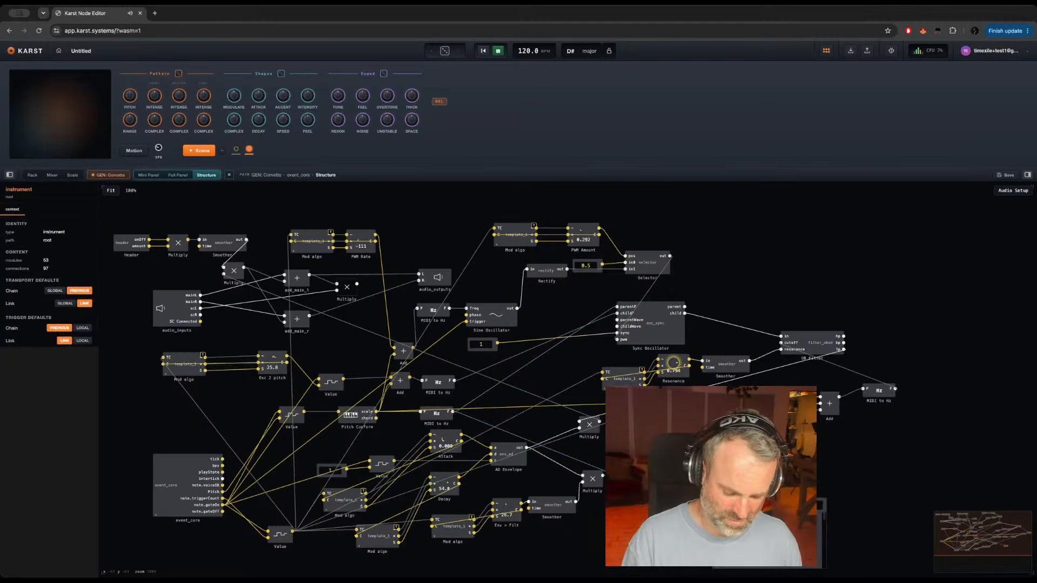
pyautogui.press('Return')
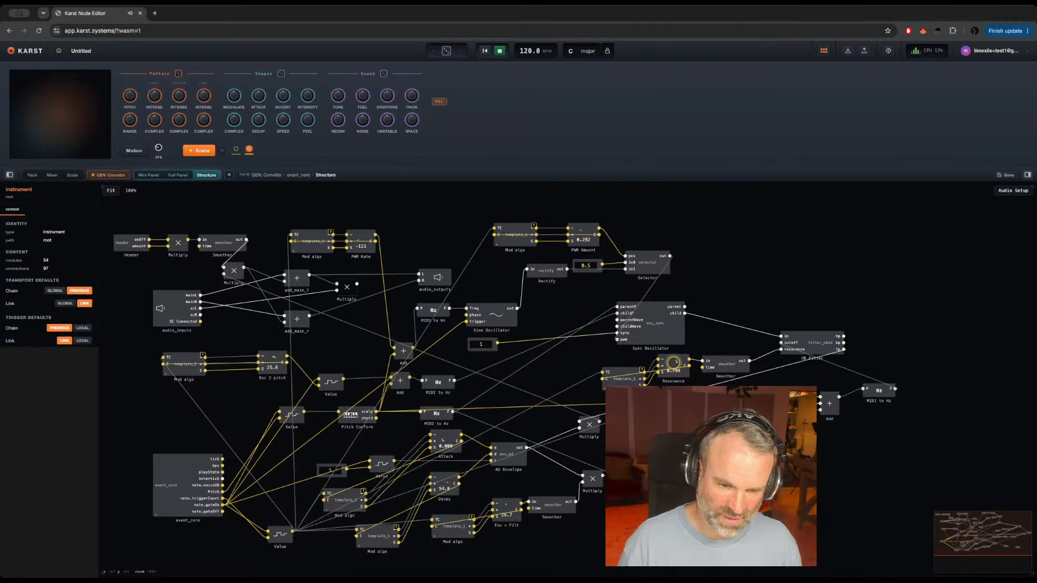
pyautogui.moveTo(708, 499); pyautogui.dragTo(812, 500)
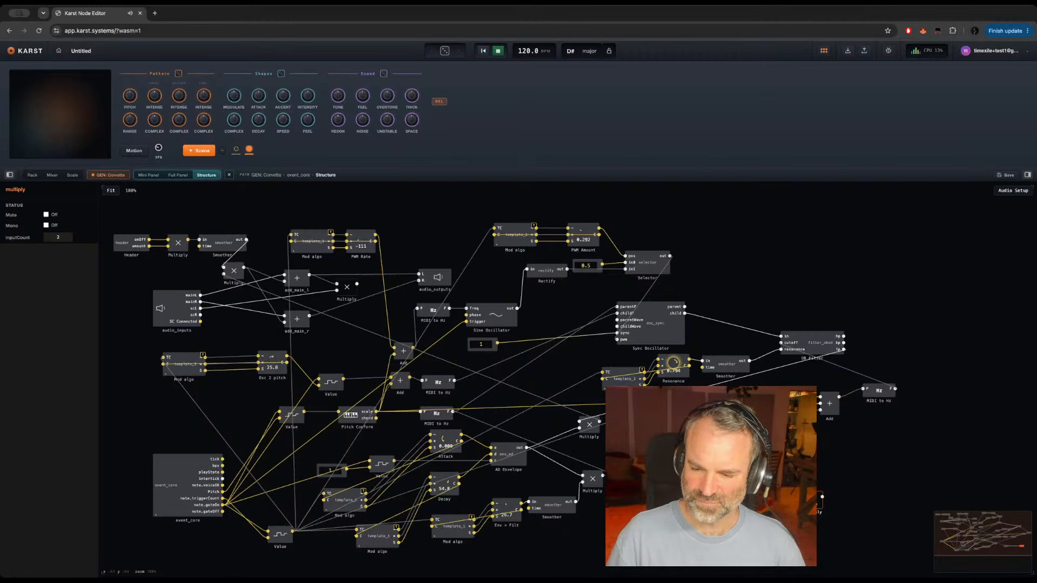
pyautogui.click(666, 499)
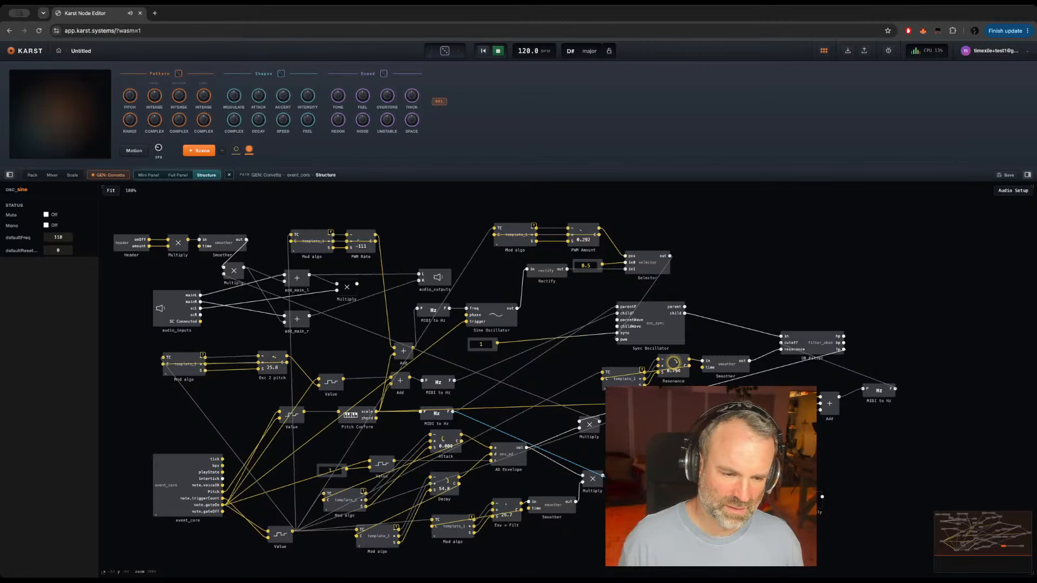
# Step: Add a second Multiply ahead of the duplicated oscillator, feed it from MIDI to Hz, and give it a constant of 0.5
pyautogui.doubleClick(626, 536)
pyautogui.press('Return')
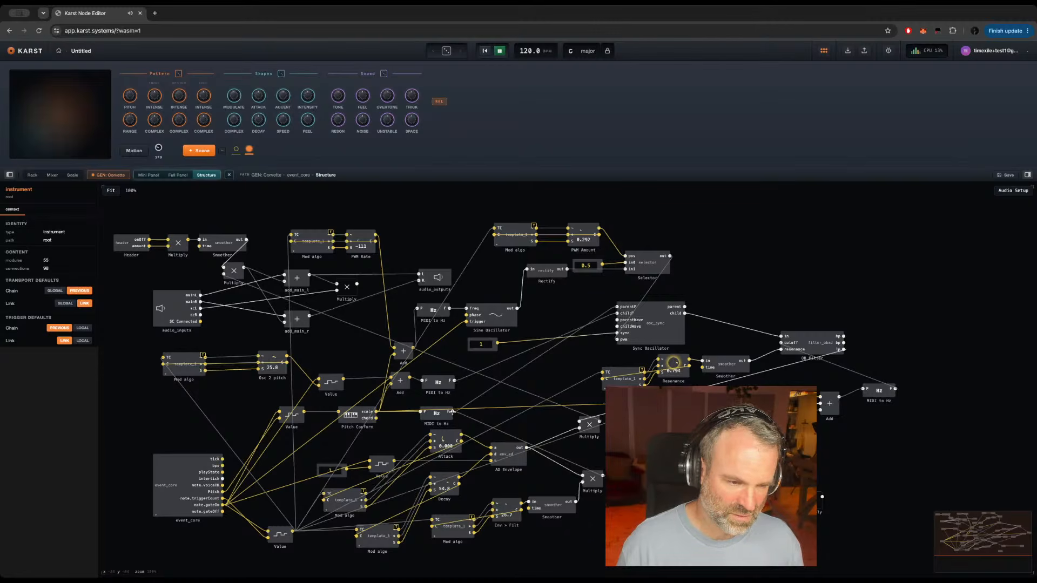
pyautogui.moveTo(452, 412); pyautogui.dragTo(627, 539)
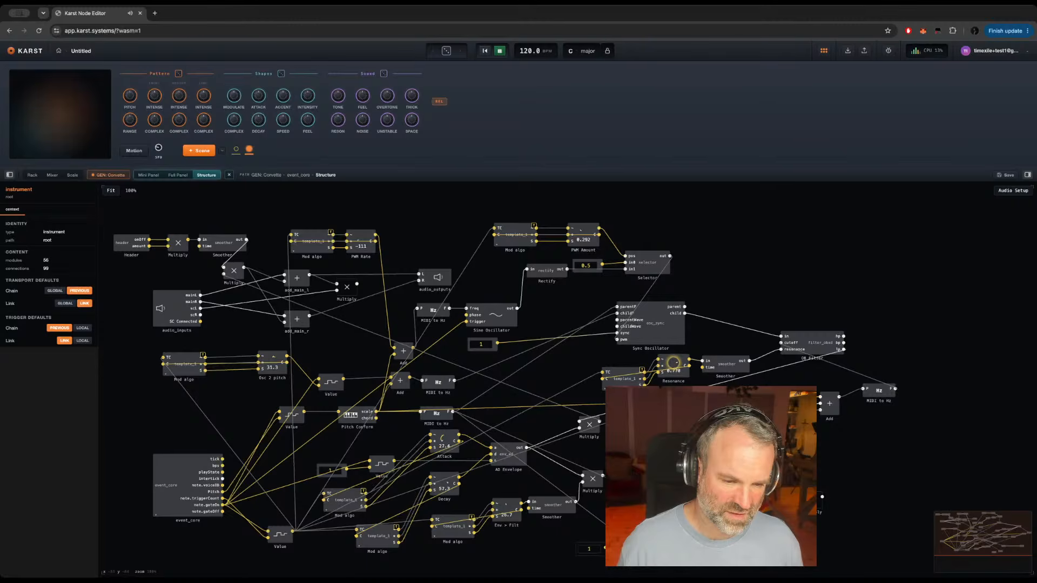
pyautogui.doubleClick(628, 546)
pyautogui.click(593, 548)
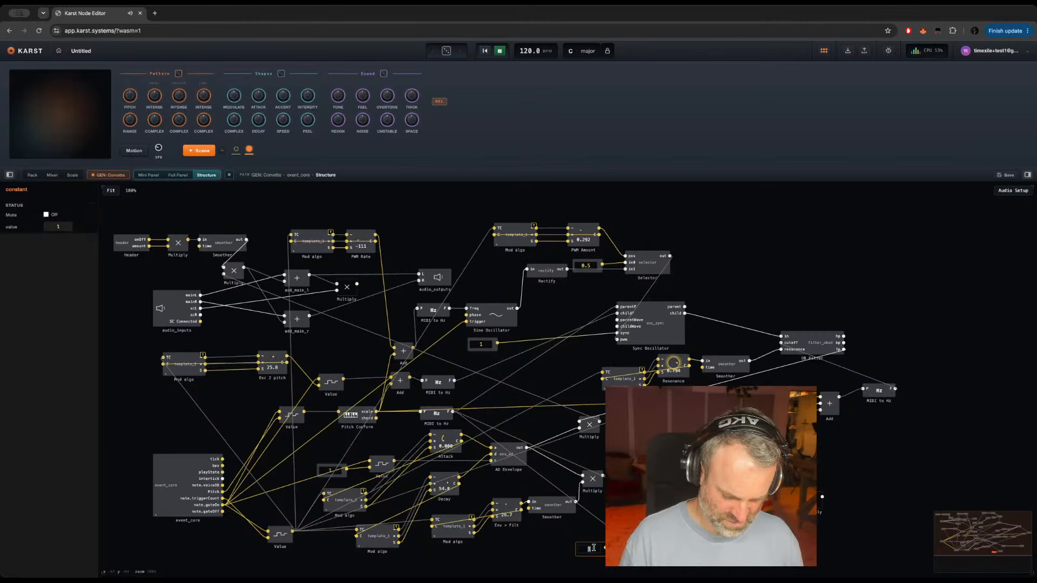
pyautogui.press('Return')
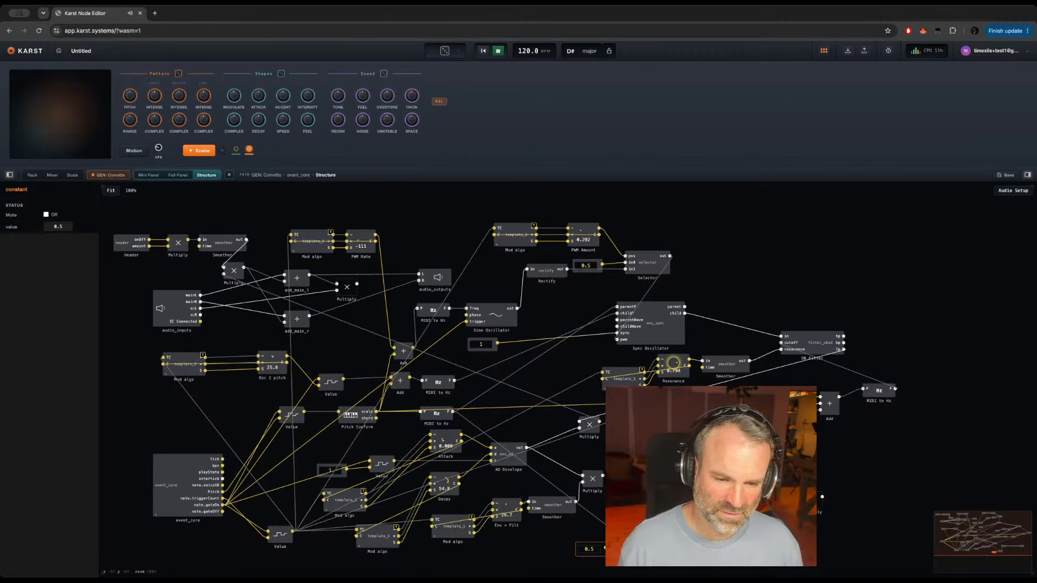
pyautogui.doubleClick(838, 481)
pyautogui.write('+')
pyautogui.press('Return')
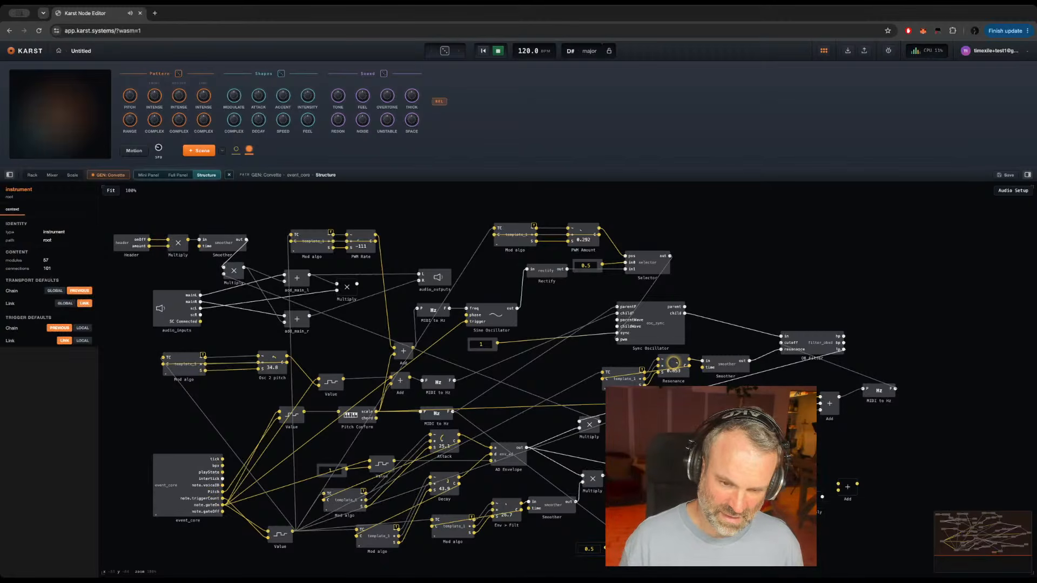
pyautogui.click(844, 491)
pyautogui.press('Delete')
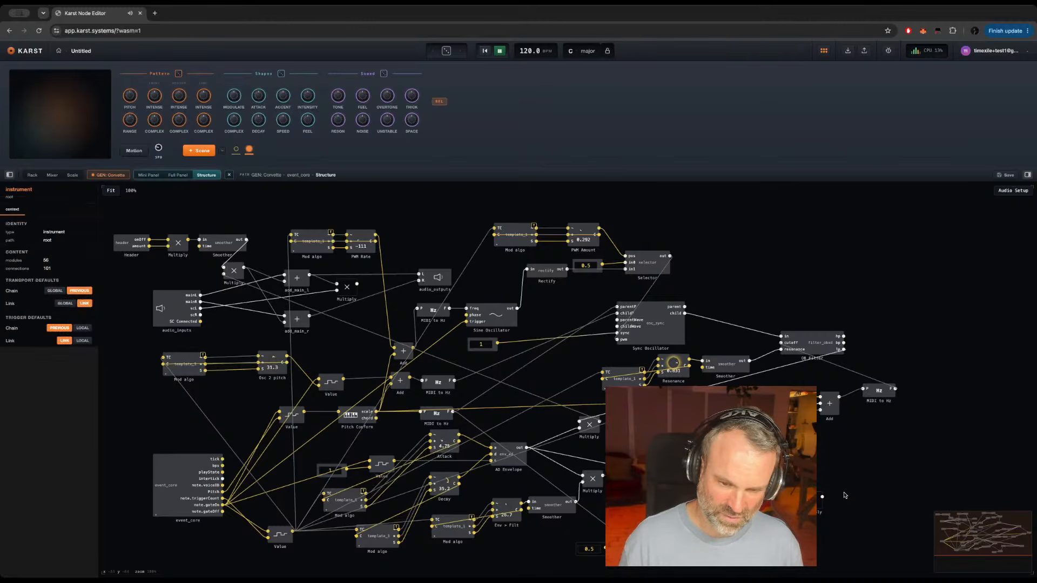
# Step: Add a Sub Amount control and a Smoother below the duplicated oscillator and wire the control into the Smoother
pyautogui.click(813, 500)
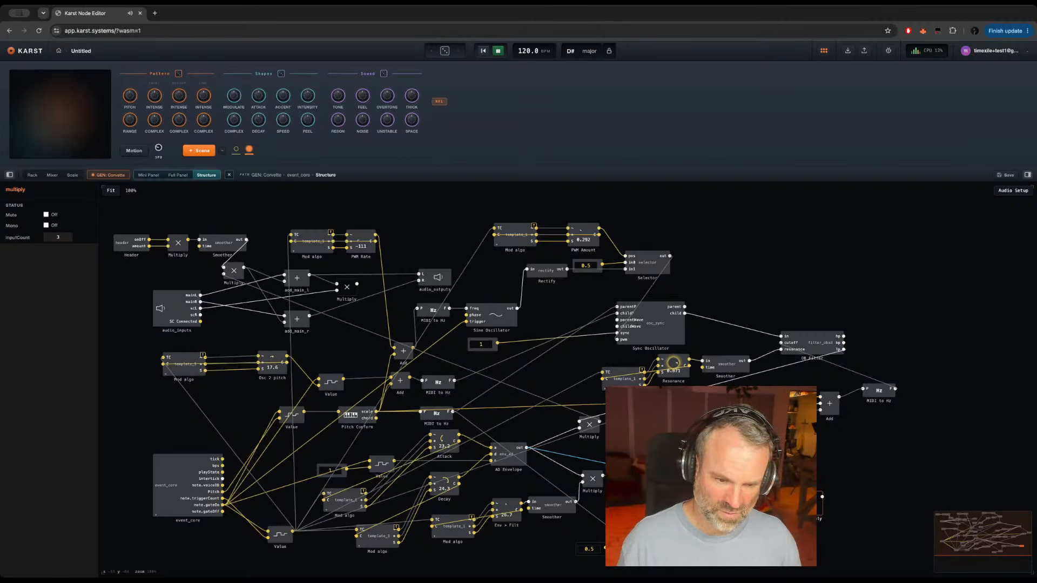
pyautogui.doubleClick(691, 546)
pyautogui.press('Return')
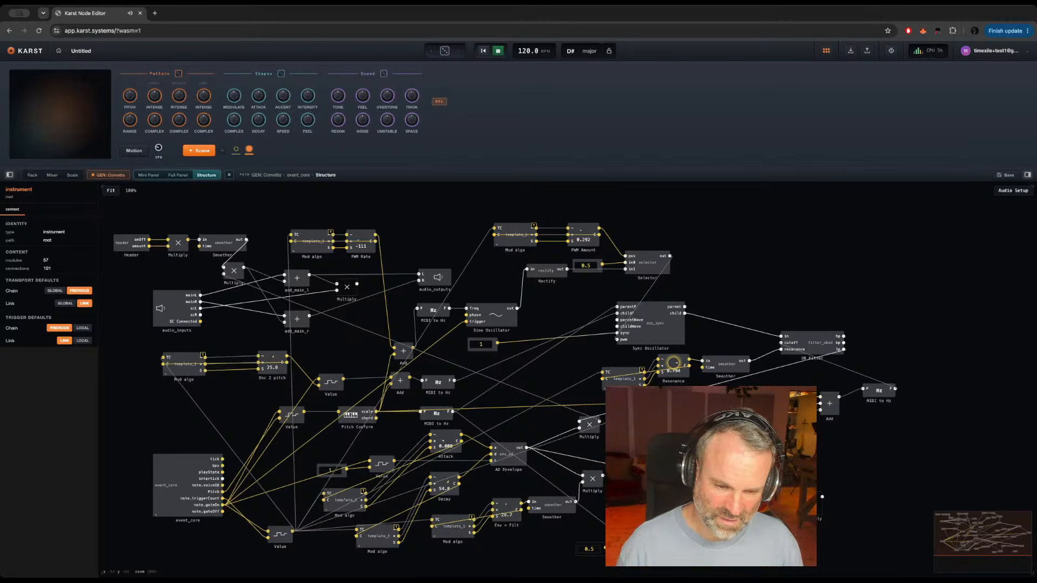
pyautogui.click(765, 547)
pyautogui.click(787, 543)
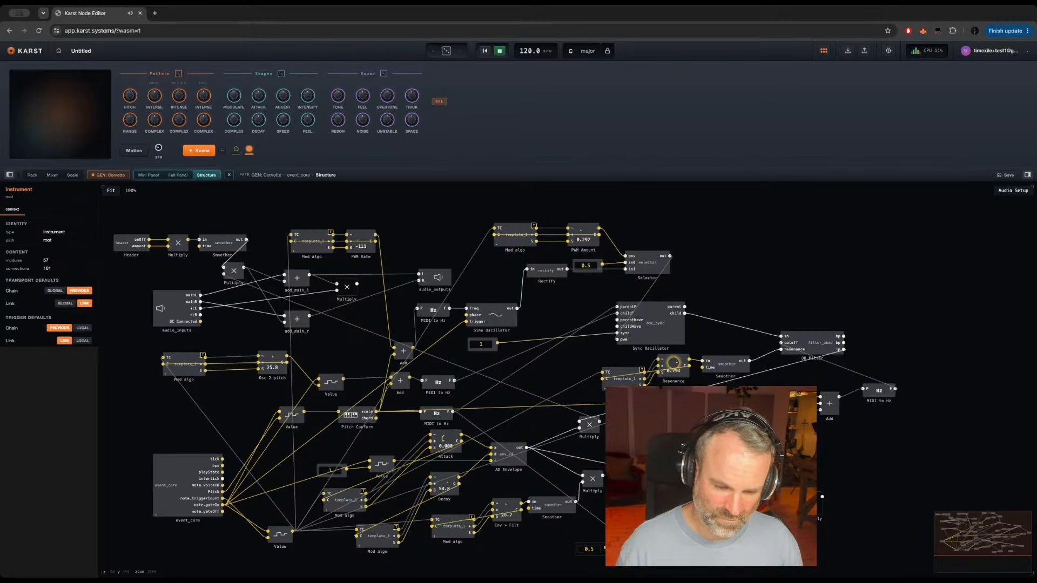
pyautogui.press('Return')
pyautogui.write('smo')
pyautogui.press('Return')
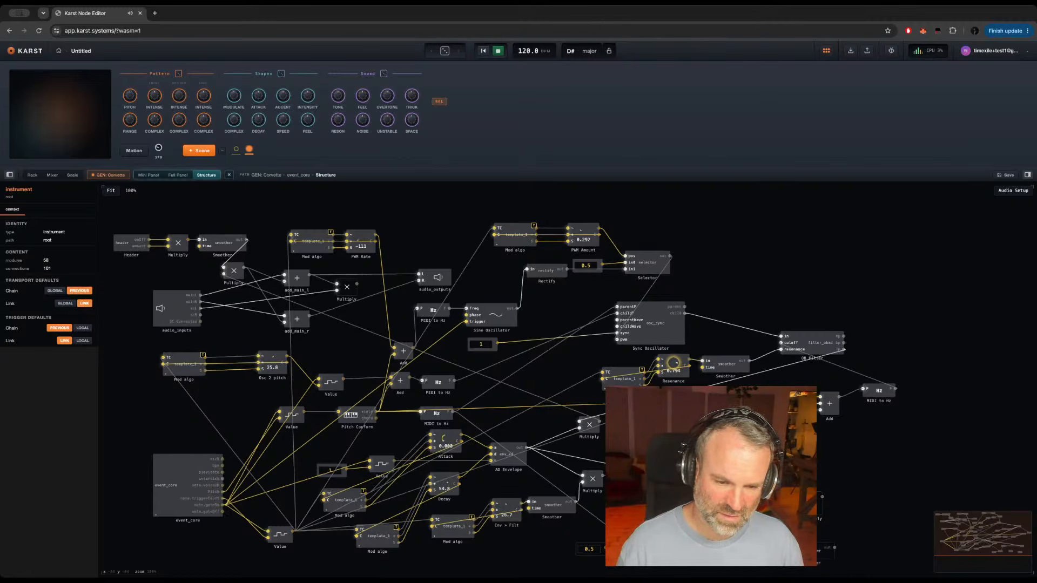
pyautogui.moveTo(809, 552); pyautogui.dragTo(782, 548)
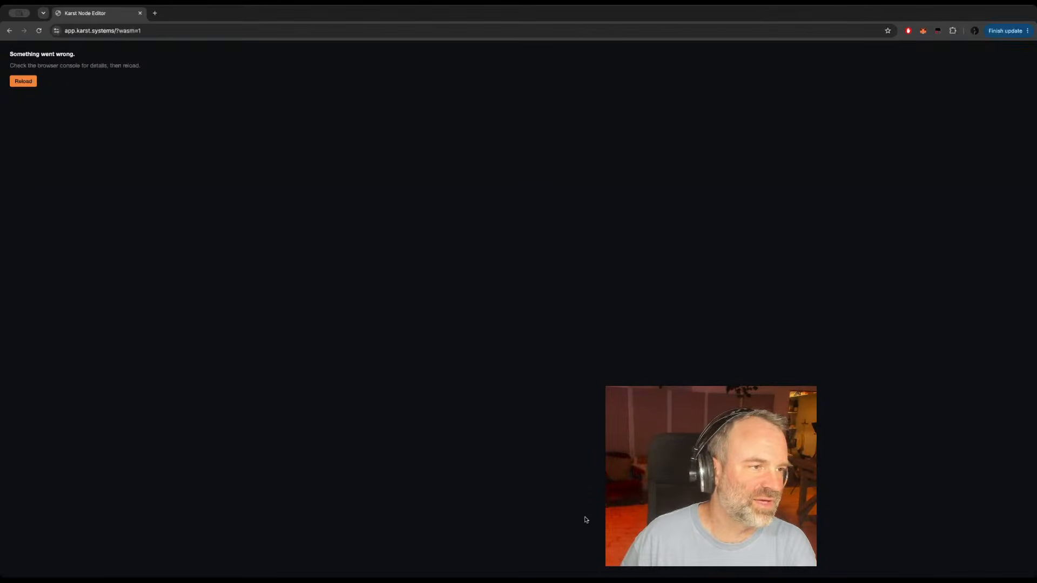
# Step: Reload the app, reopen GEN: Corvette's structure, and connect the new Smoother to the sub oscillator's output Multiply
pyautogui.click(24, 82)
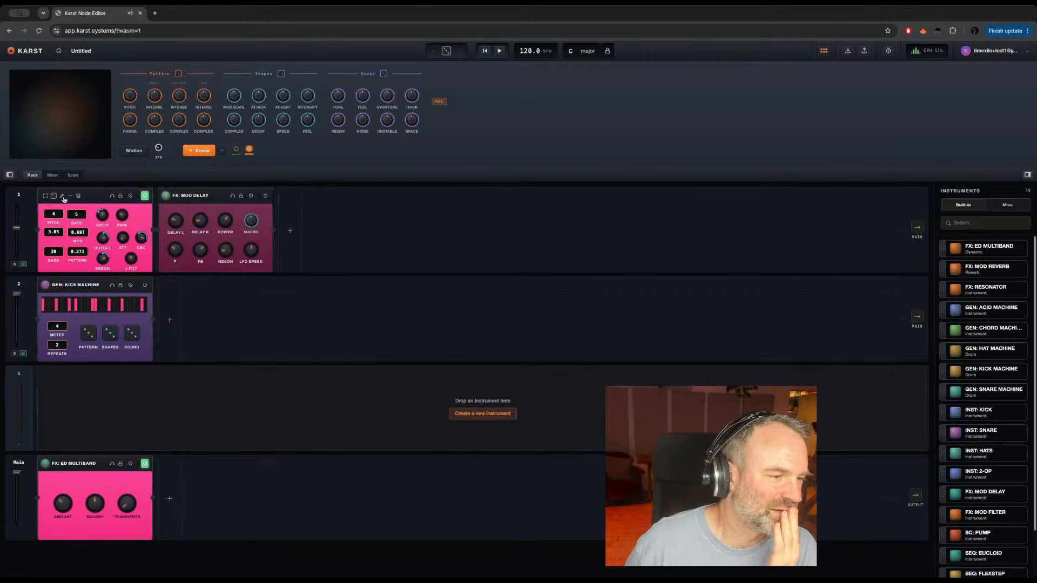
pyautogui.doubleClick(64, 199)
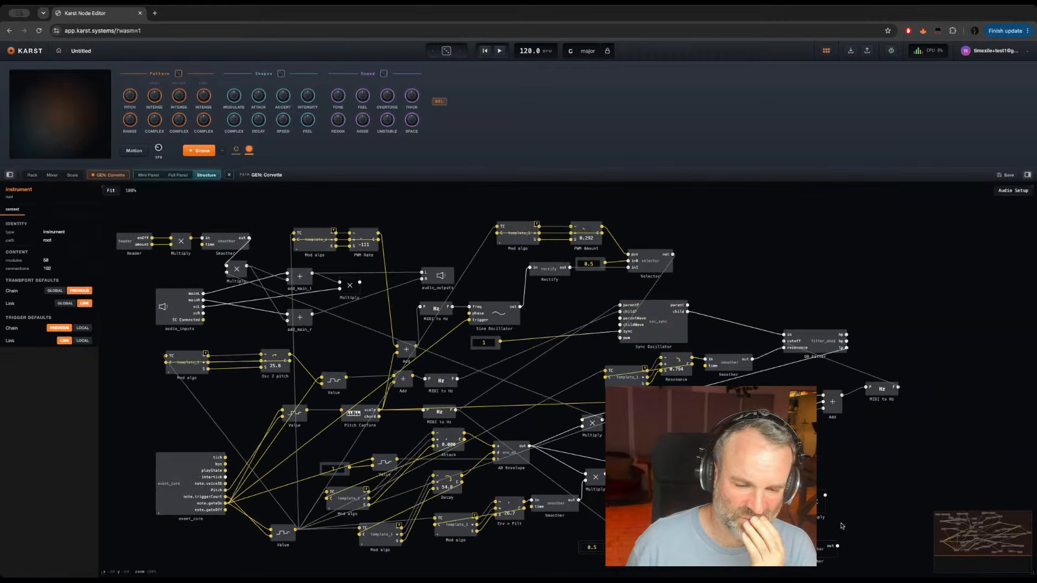
pyautogui.click(817, 552)
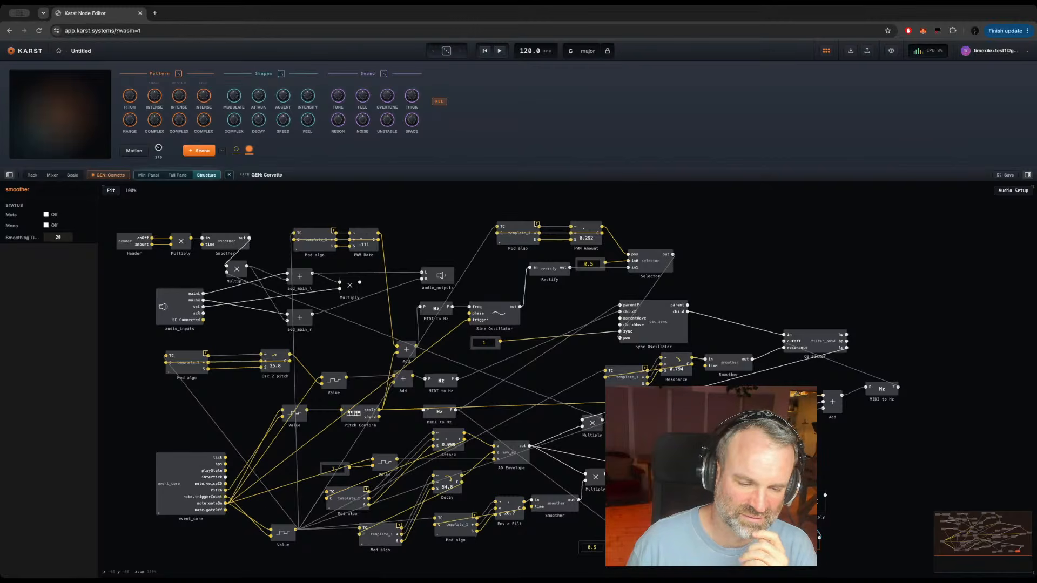
# Step: Add an Add module mixing the sub oscillator with the filtered voice, send it to the Multiply below the header Smoother, and start playback
pyautogui.click(852, 464)
pyautogui.write('n+')
pyautogui.press('Return')
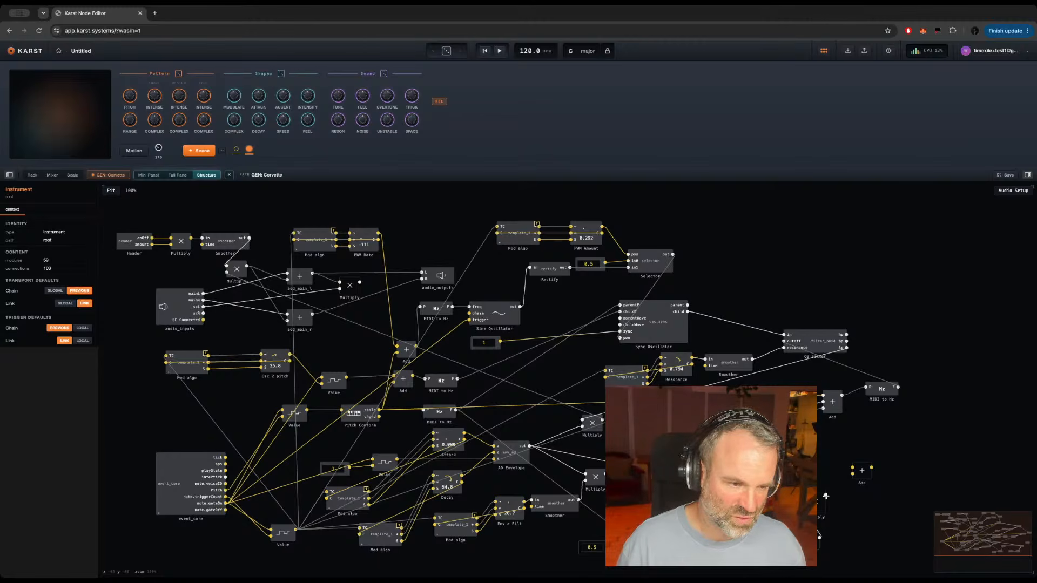
pyautogui.moveTo(825, 496); pyautogui.dragTo(852, 474)
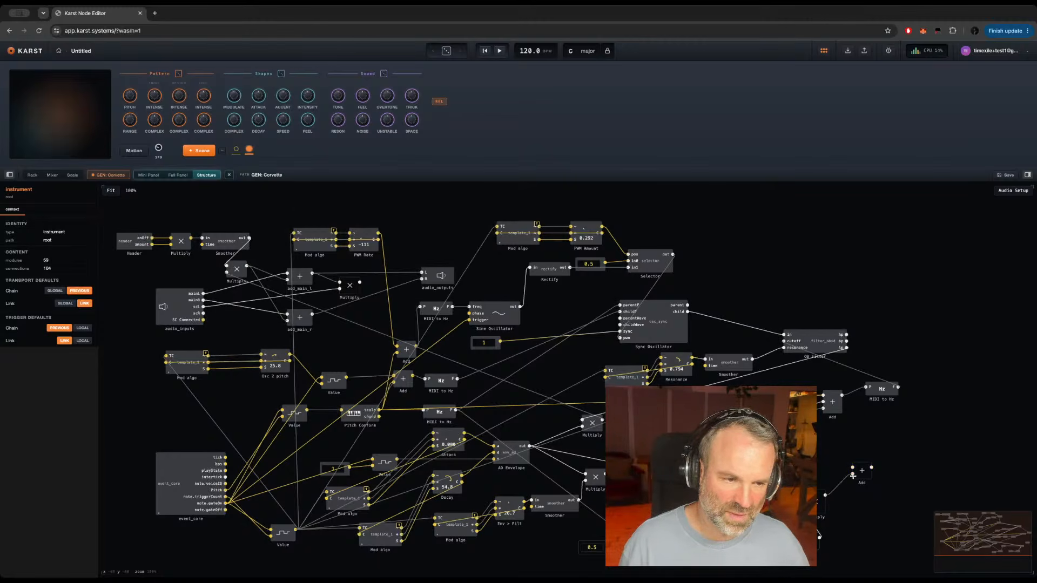
pyautogui.click(235, 269)
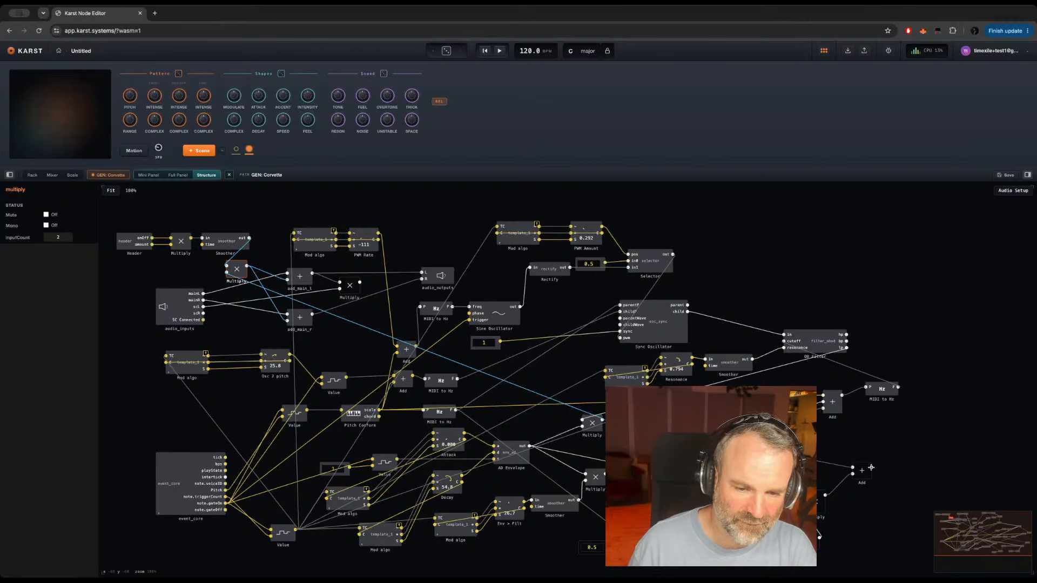
pyautogui.moveTo(870, 468); pyautogui.dragTo(225, 272)
pyautogui.moveTo(397, 290)
pyautogui.press('space')
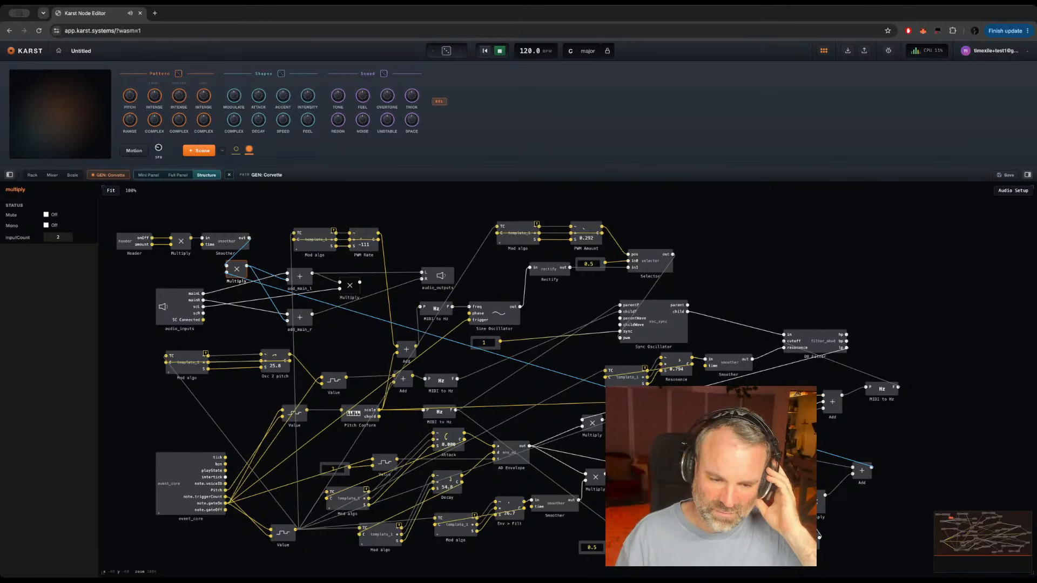
# Step: Wire MIDI to Hz directly to the sub oscillator and delete the 0.5 constant together with its Multiply
pyautogui.click(736, 547)
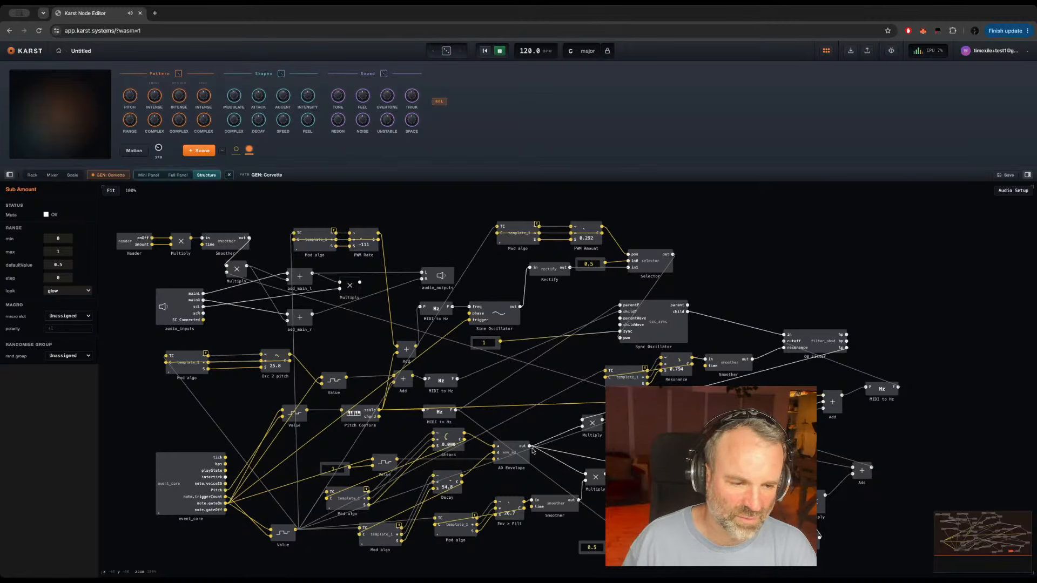
pyautogui.moveTo(454, 410); pyautogui.dragTo(590, 531)
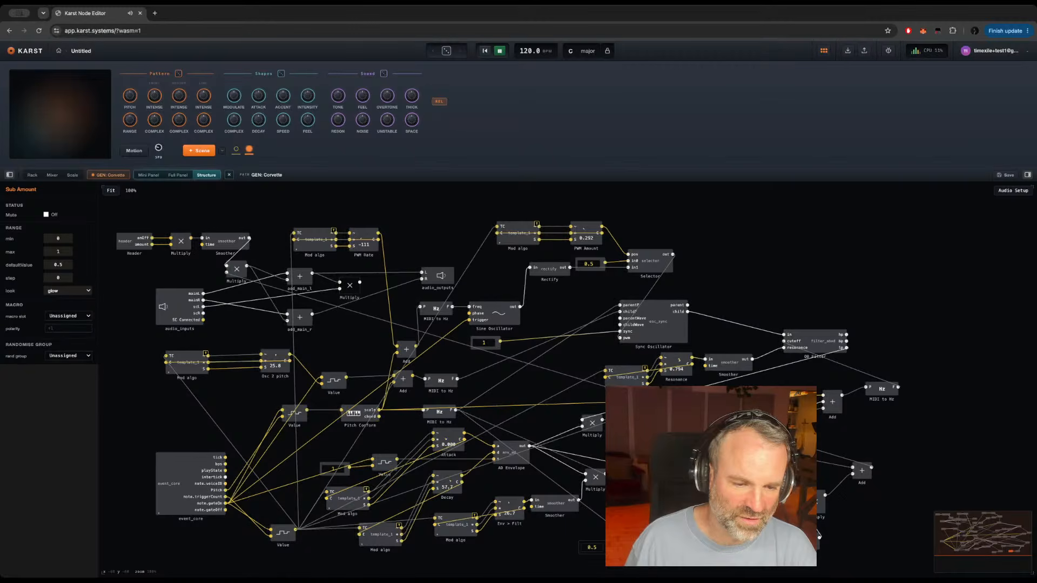
pyautogui.click(571, 532)
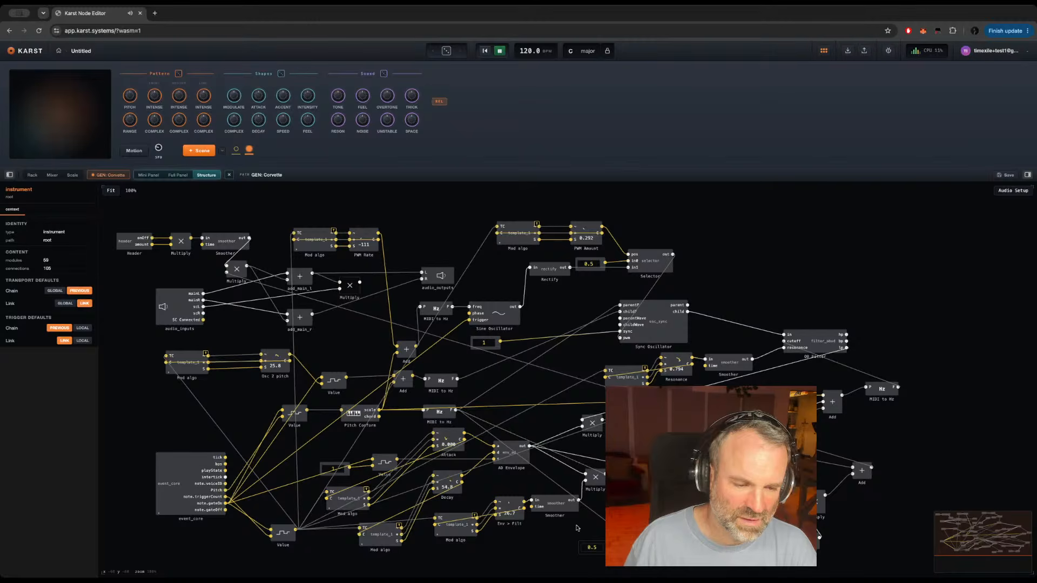
pyautogui.moveTo(568, 531); pyautogui.dragTo(621, 542)
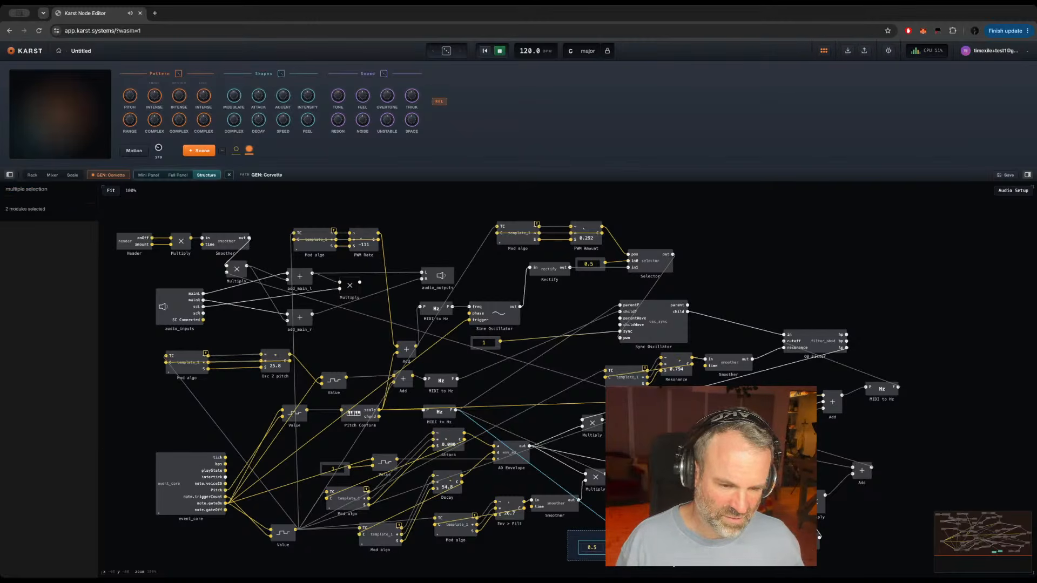
pyautogui.press('Delete')
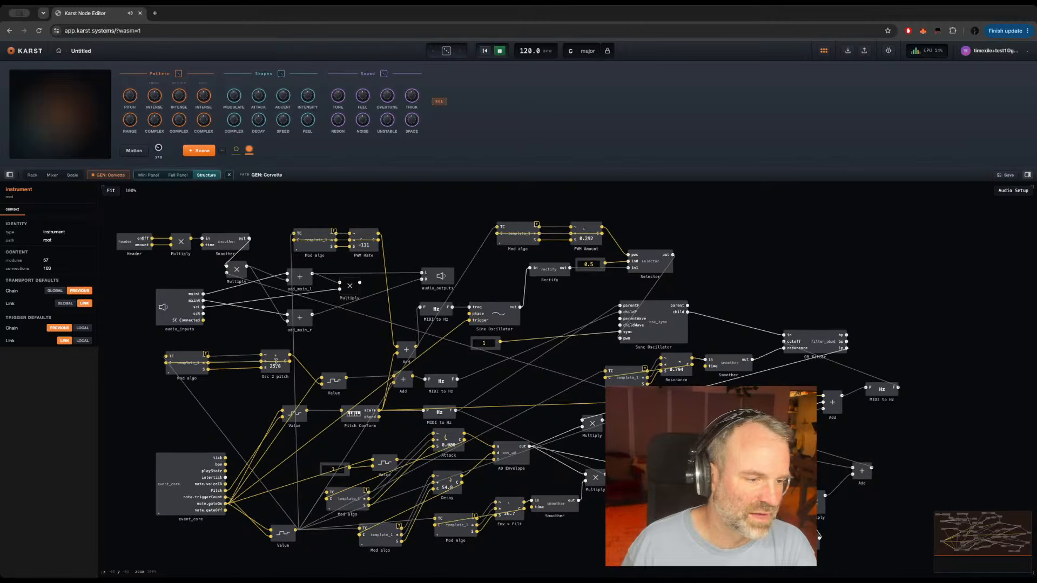
# Step: On GEN: Corvette's full panel, set the Gate Cycle to 1 and Gate Mod to 0.003, and lower Decay
pyautogui.click(109, 175)
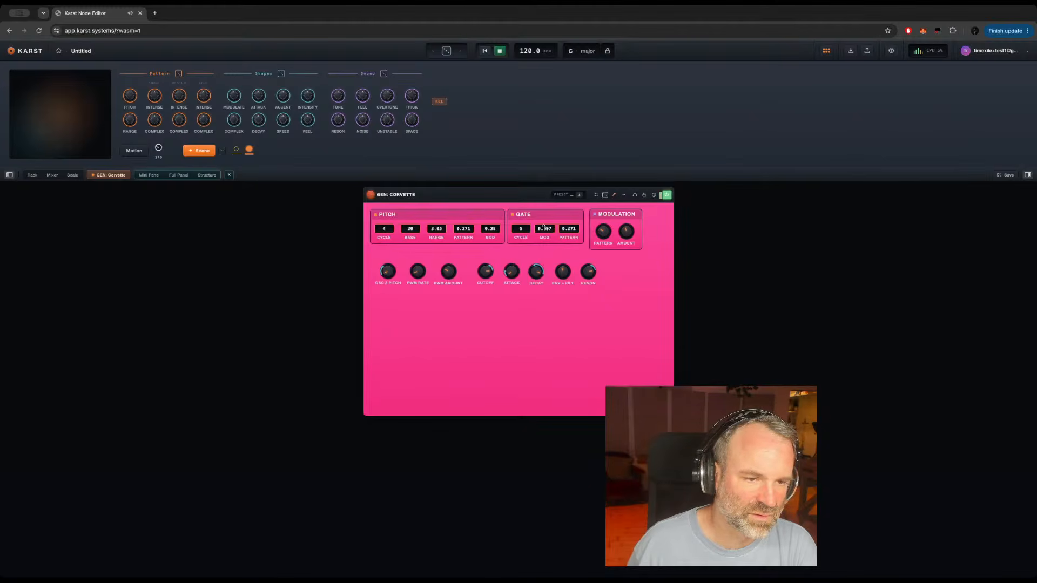
pyautogui.moveTo(521, 228); pyautogui.dragTo(520, 272)
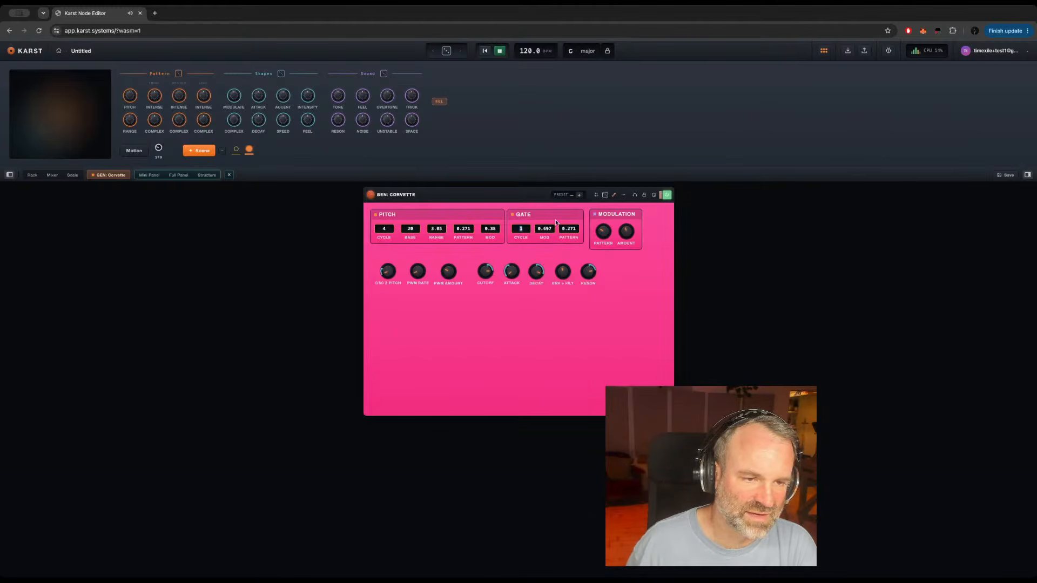
pyautogui.moveTo(546, 229); pyautogui.dragTo(547, 356)
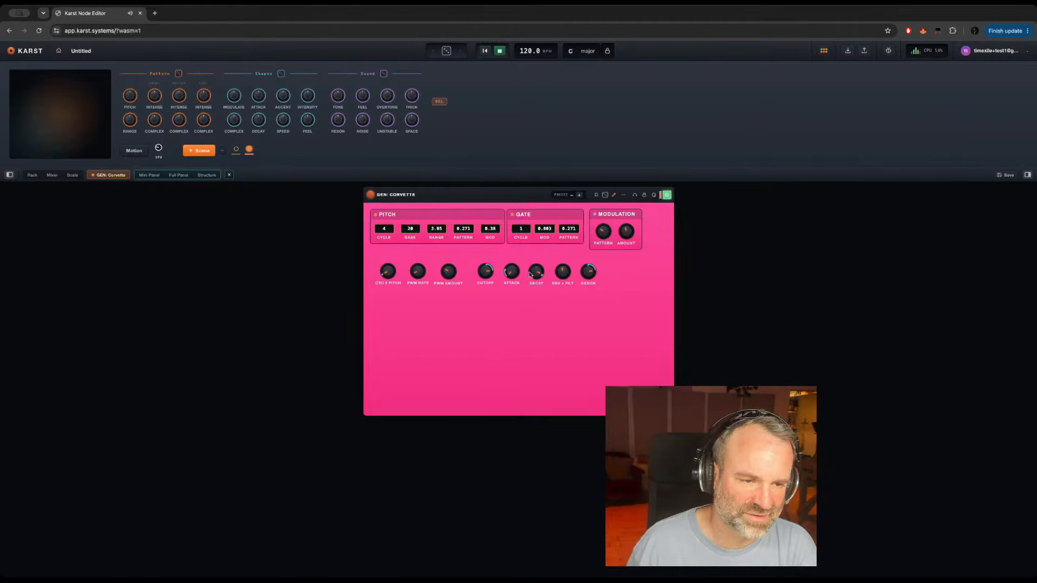
pyautogui.moveTo(530, 273); pyautogui.dragTo(529, 299)
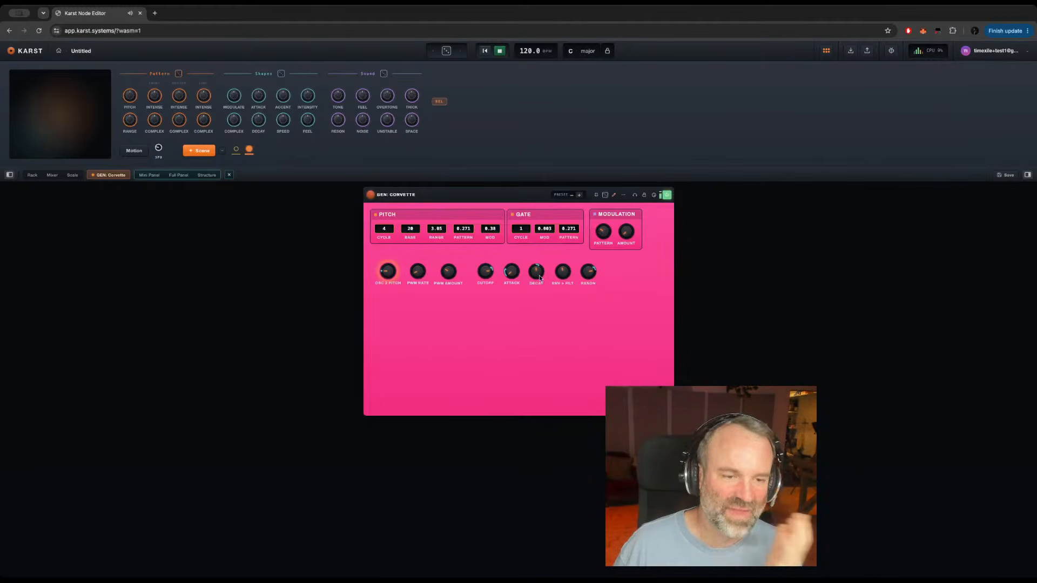
# Step: Lower GEN: Corvette's Reson and Cutoff and adjust its Attack
pyautogui.moveTo(588, 272); pyautogui.dragTo(586, 287)
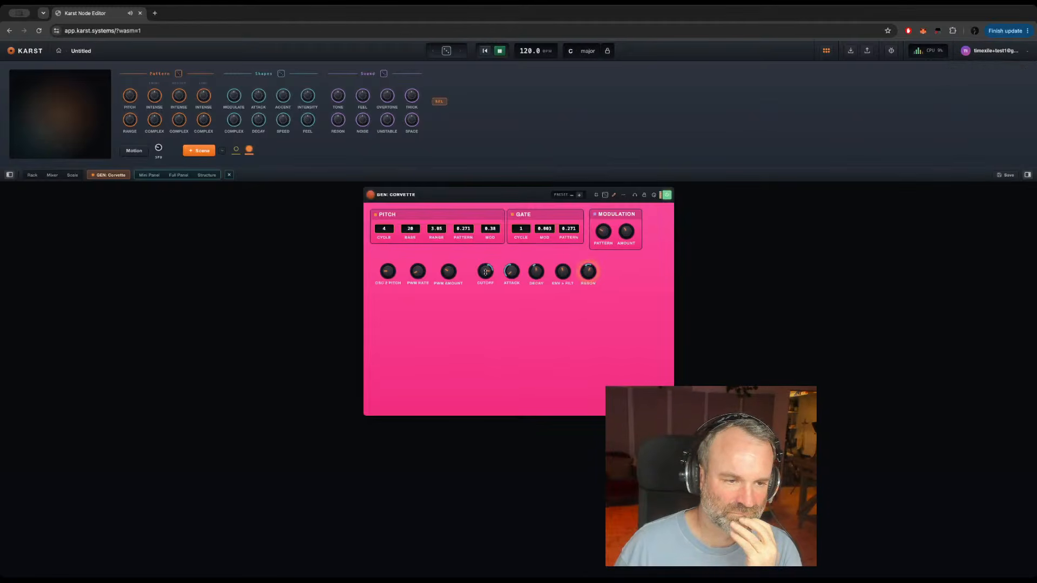
pyautogui.moveTo(485, 271); pyautogui.dragTo(483, 306)
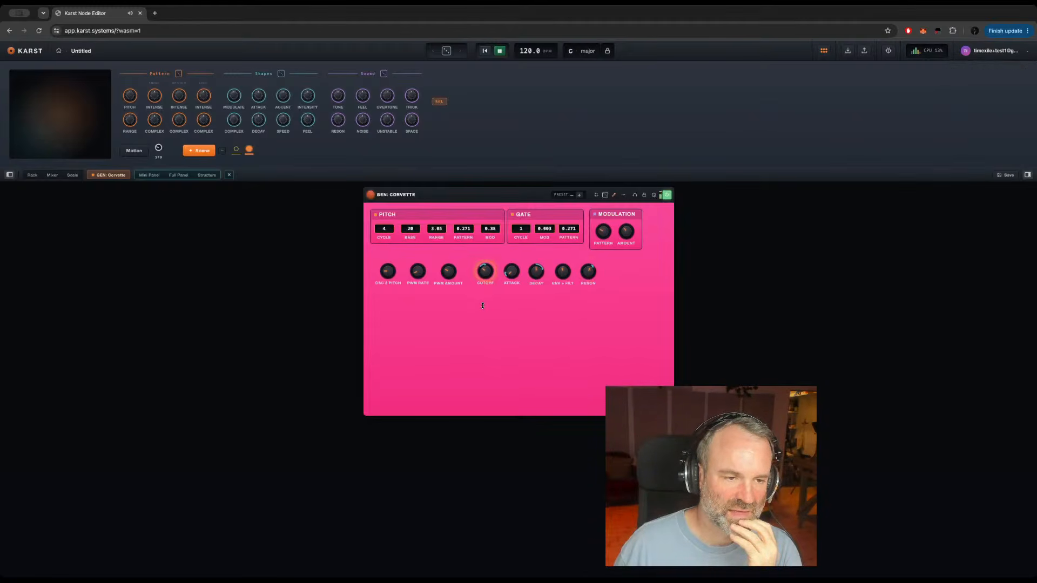
pyautogui.click(511, 272)
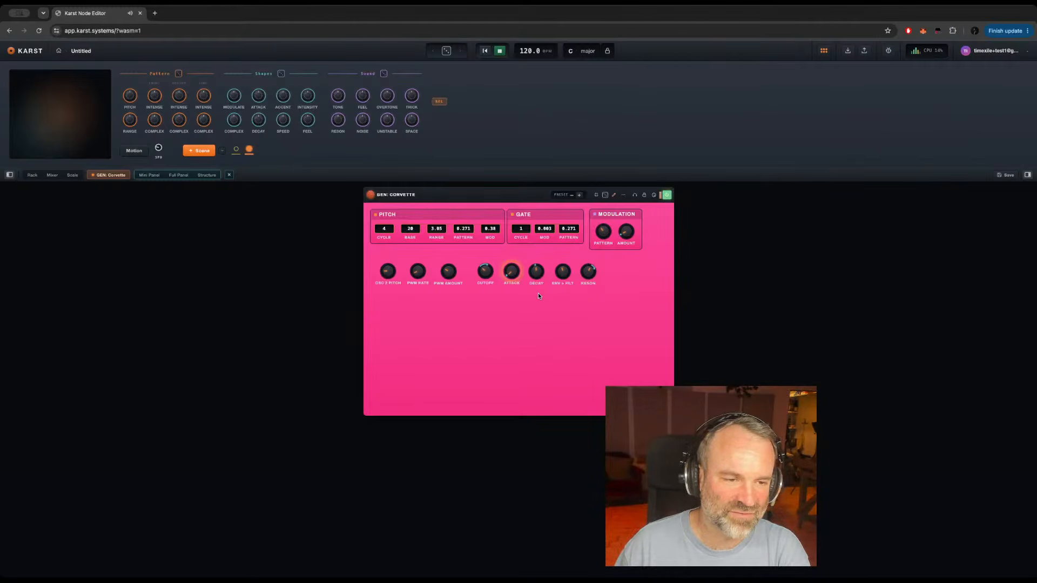
# Step: Set GEN: Corvette's Gate Mod to 0.373 and its Gate Pattern to about 0.49
pyautogui.moveTo(547, 231); pyautogui.dragTo(546, 217)
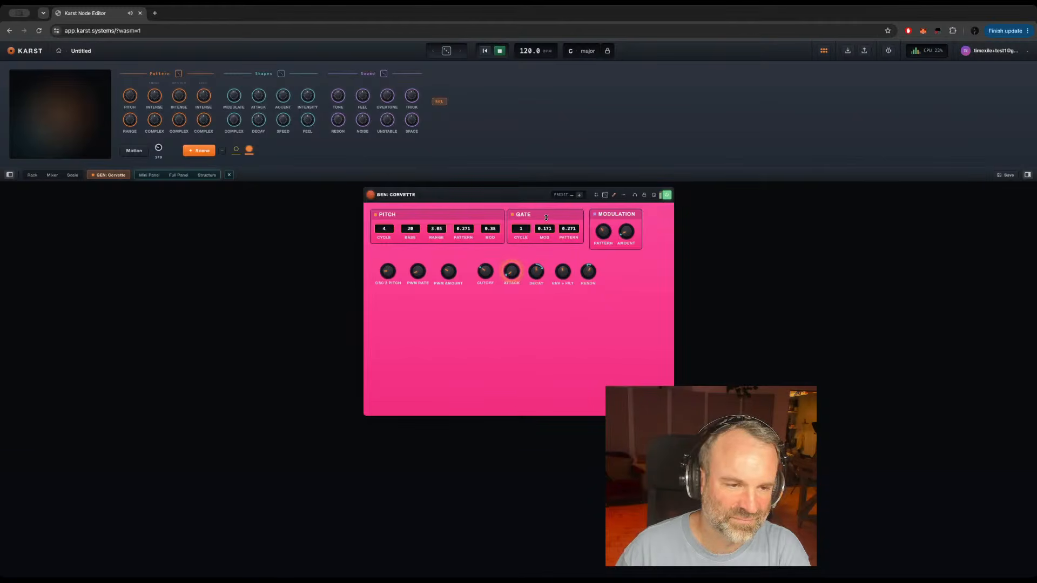
pyautogui.doubleClick(571, 229)
pyautogui.moveTo(571, 227); pyautogui.dragTo(571, 230)
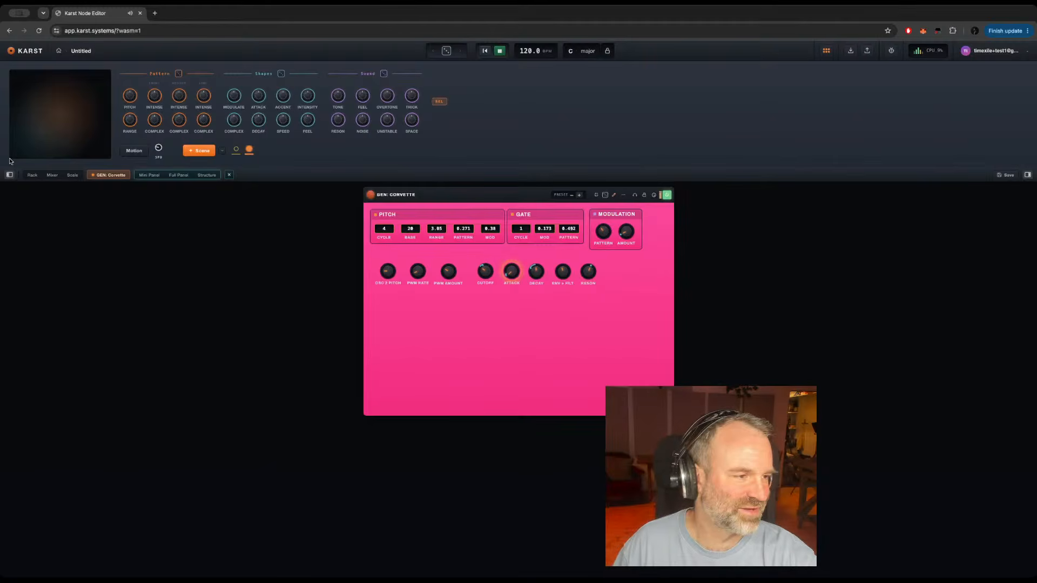
# Step: In the rack, try FX: Mod Delay switched on and off, and add FX: Resonator after it on track 1
pyautogui.click(30, 176)
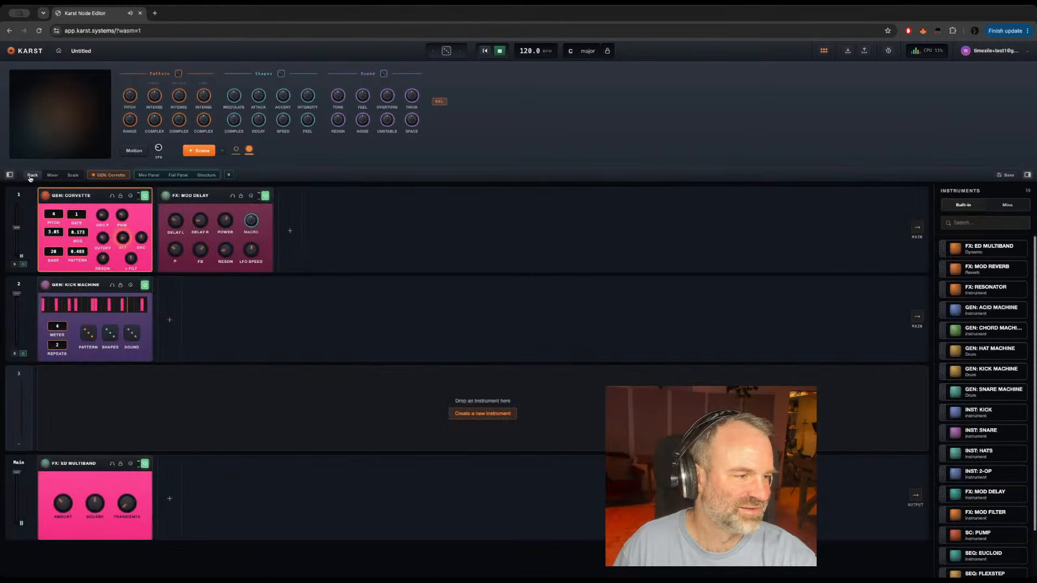
pyautogui.click(265, 197)
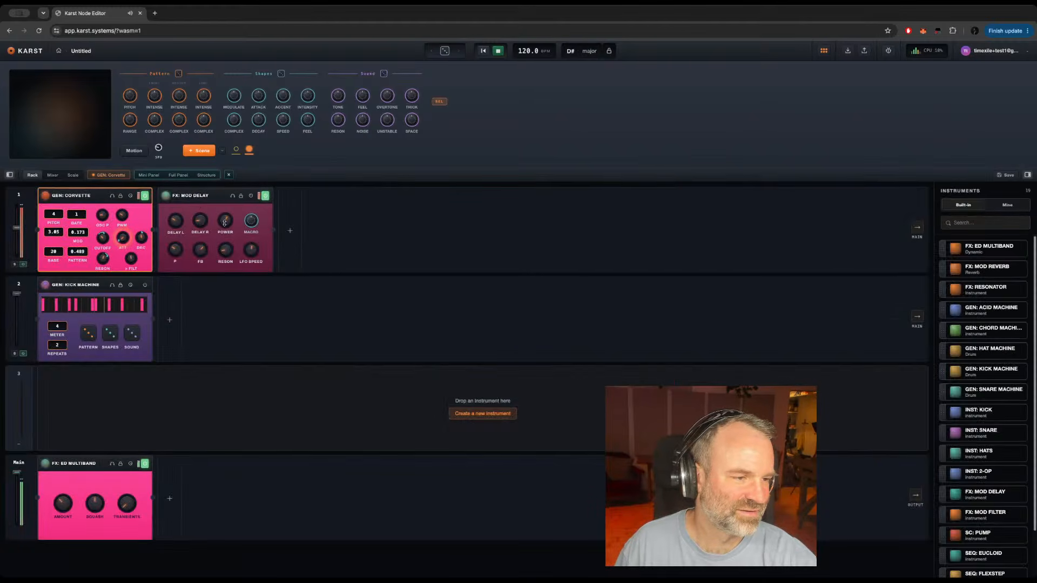
pyautogui.click(266, 197)
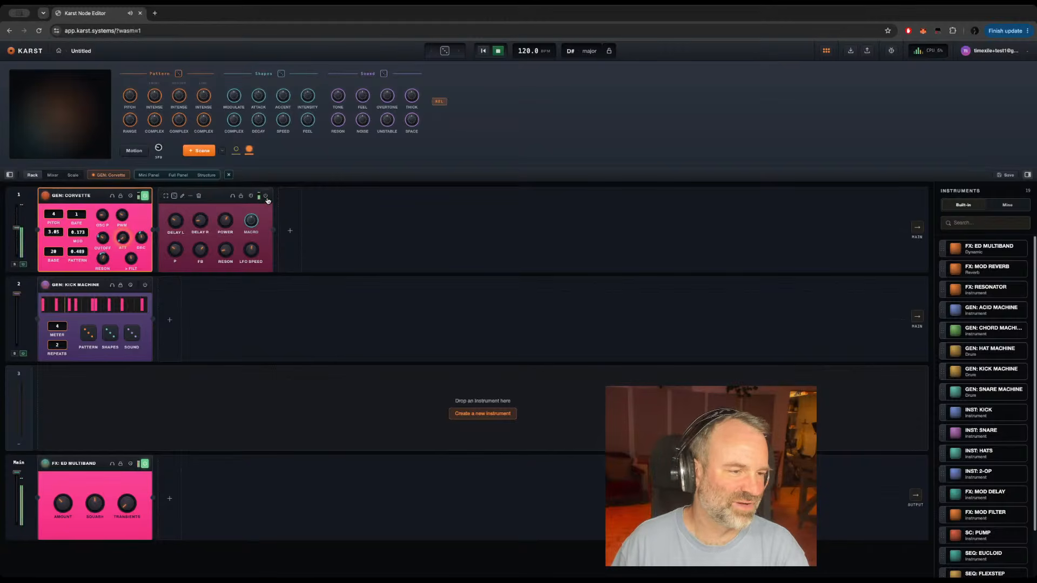
pyautogui.click(211, 197)
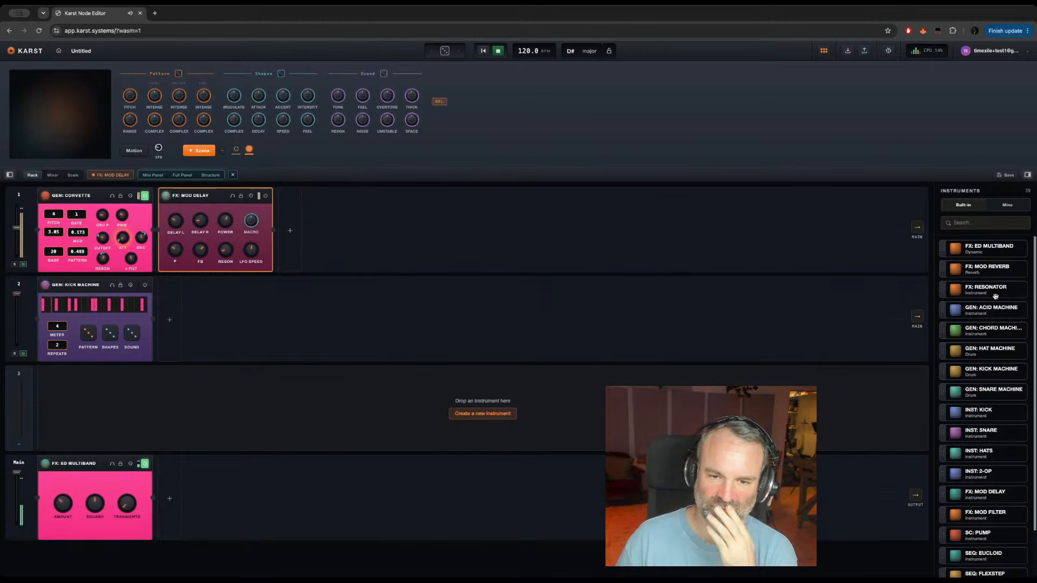
pyautogui.moveTo(995, 296); pyautogui.dragTo(472, 222)
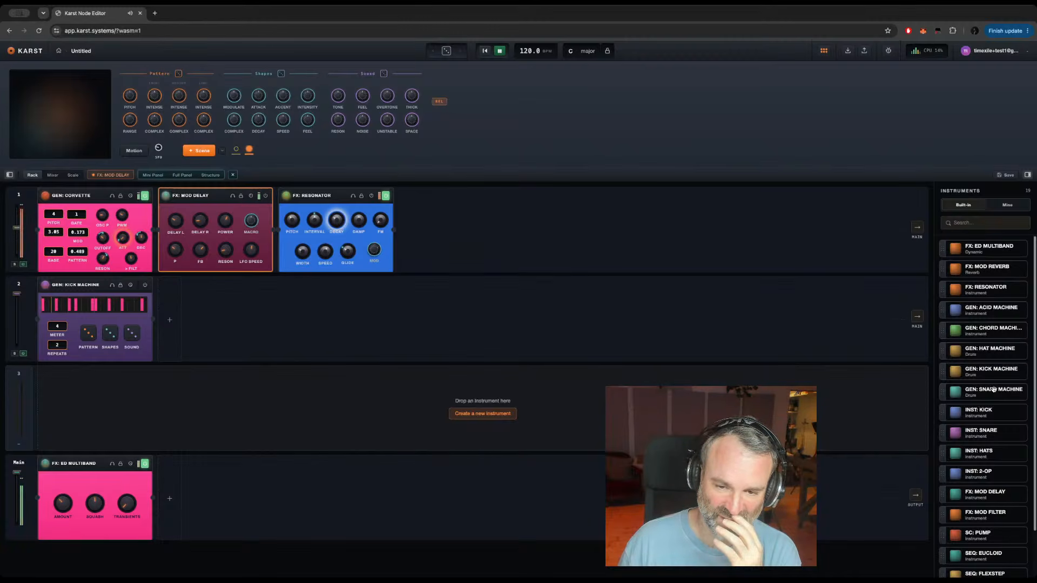
pyautogui.moveTo(996, 391); pyautogui.dragTo(454, 213)
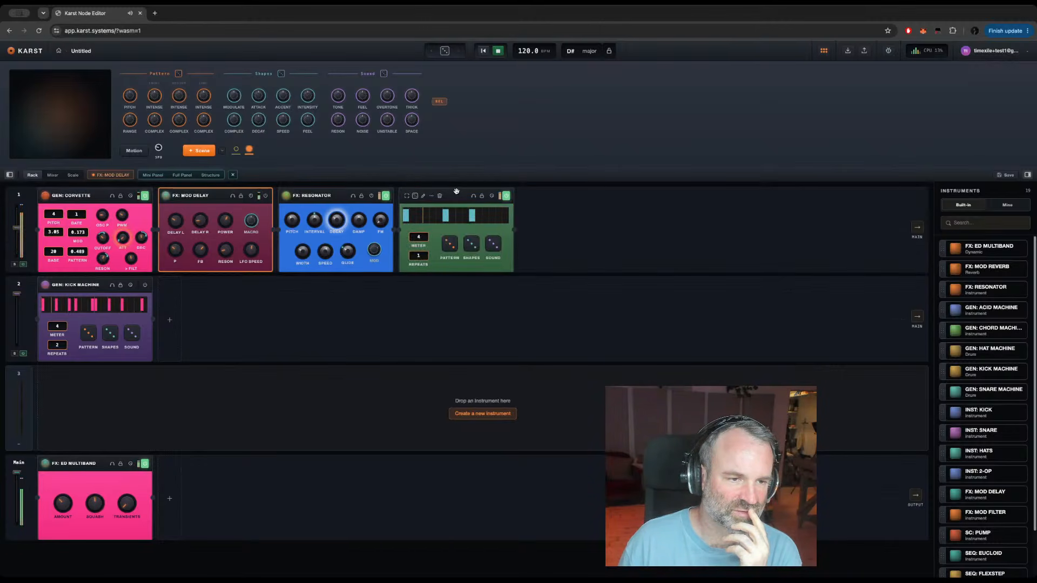
pyautogui.click(456, 192)
pyautogui.press('Delete')
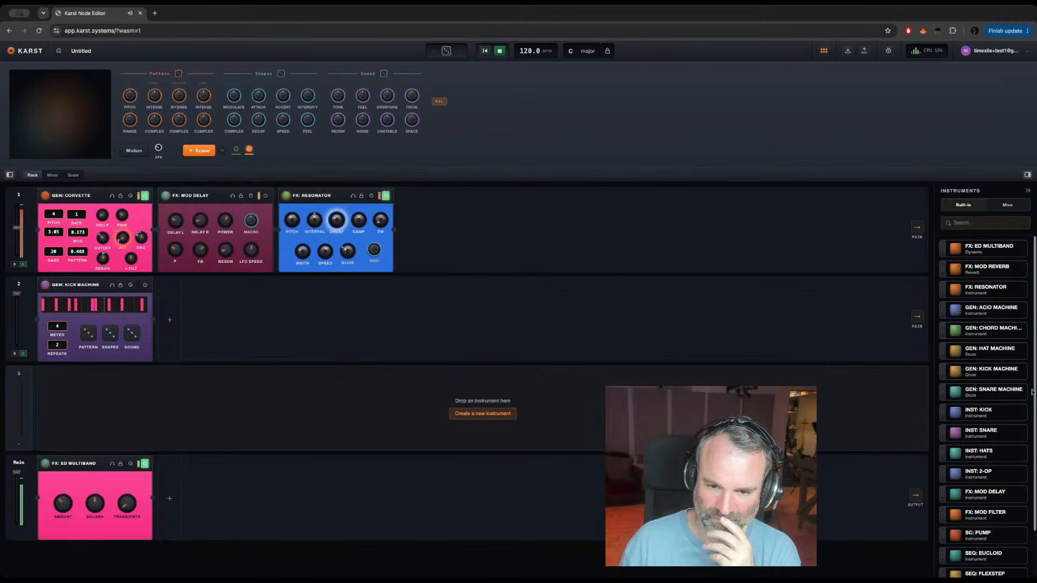
# Step: Add INST: Snare to track 1 and place it between FX: Mod Delay and FX: Resonator
pyautogui.moveTo(991, 432); pyautogui.dragTo(454, 216)
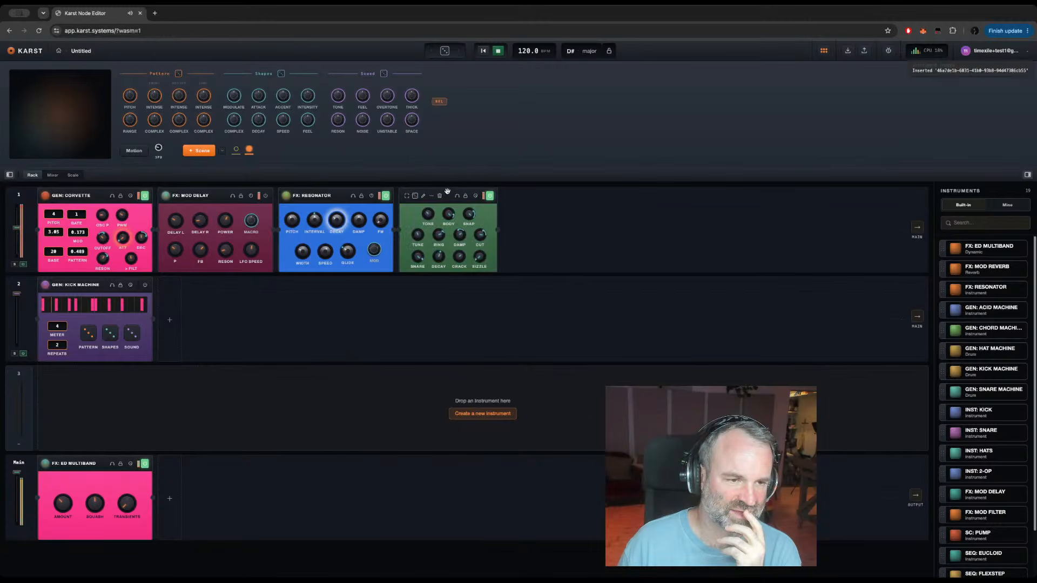
pyautogui.click(451, 194)
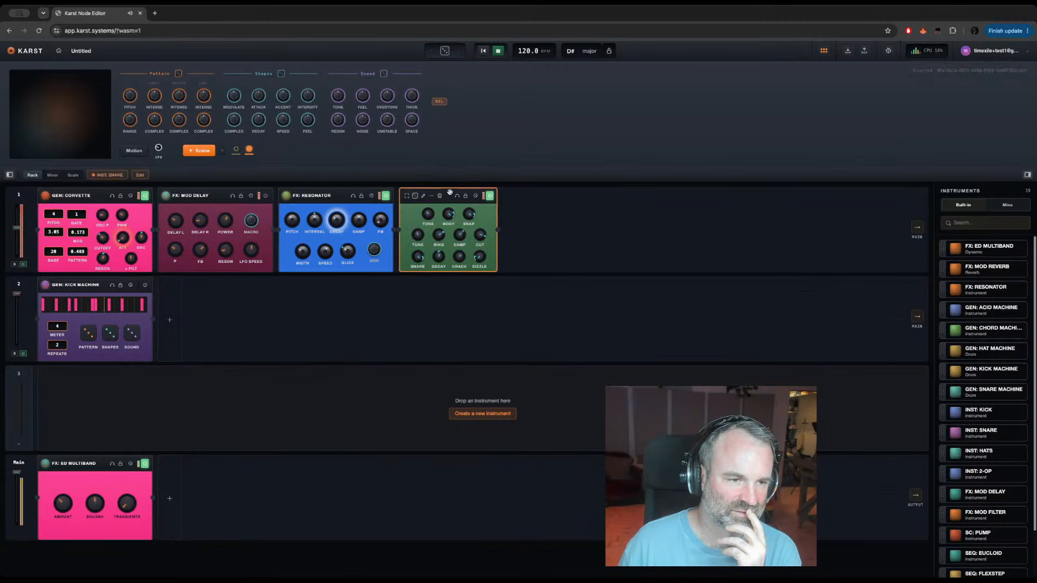
pyautogui.moveTo(450, 192); pyautogui.dragTo(280, 195)
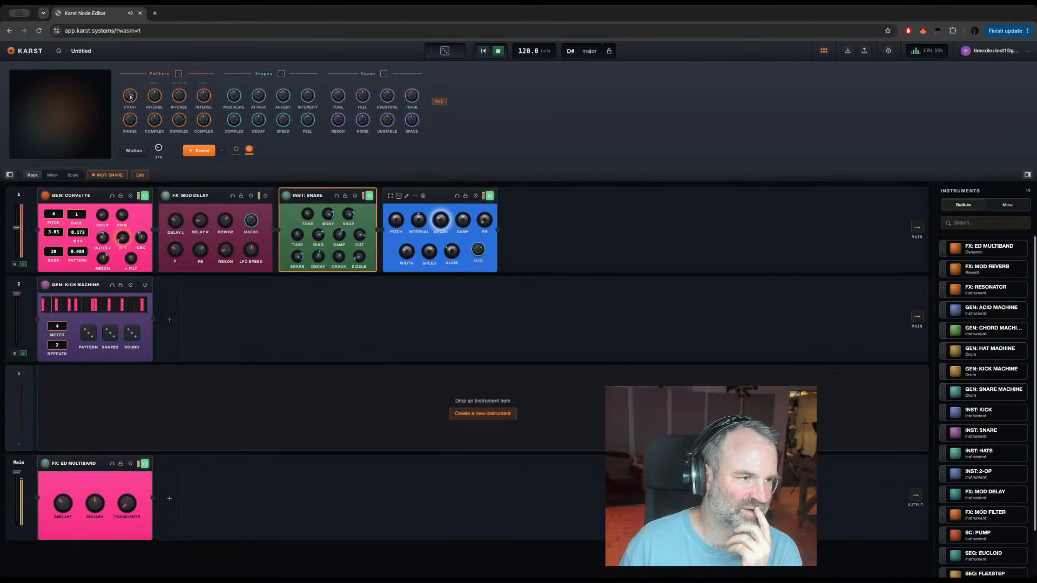
# Step: Raise the Pitch macro until GEN: Corvette's Base is about 45, and vary the Modulate macro
pyautogui.moveTo(127, 96); pyautogui.dragTo(123, 96)
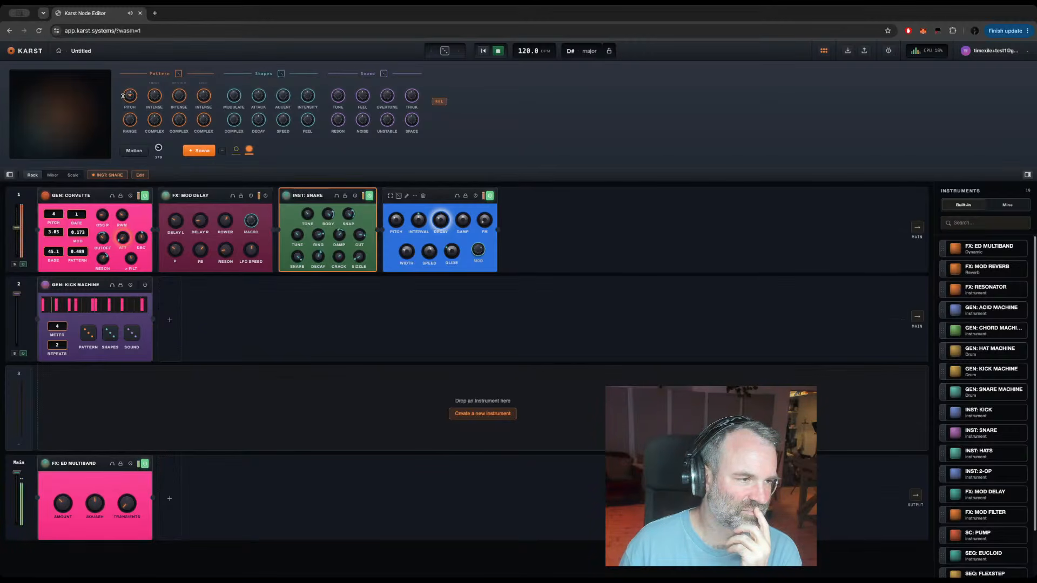
pyautogui.moveTo(232, 99); pyautogui.dragTo(228, 78)
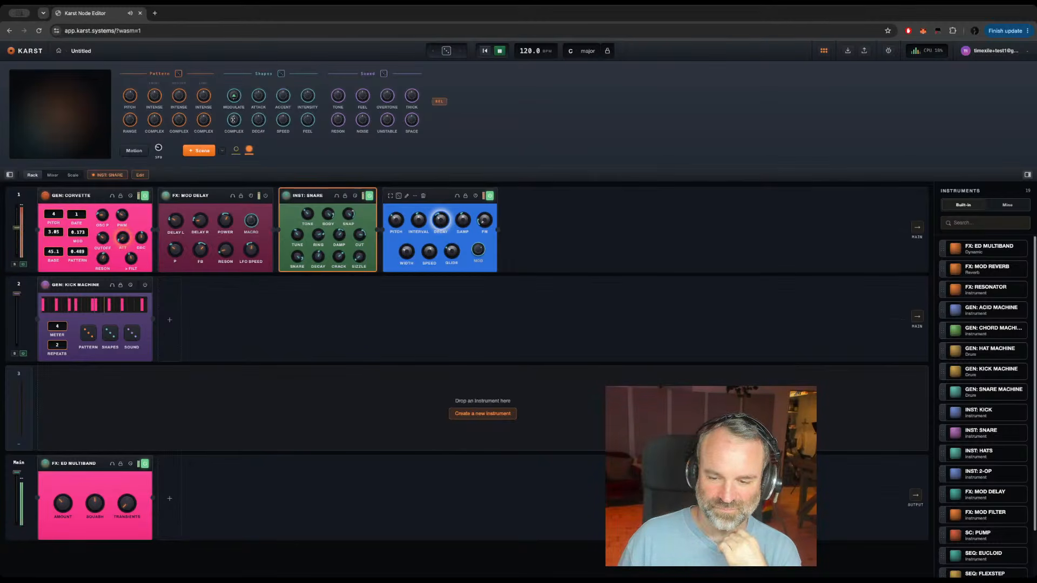
pyautogui.moveTo(237, 61); pyautogui.dragTo(231, 101)
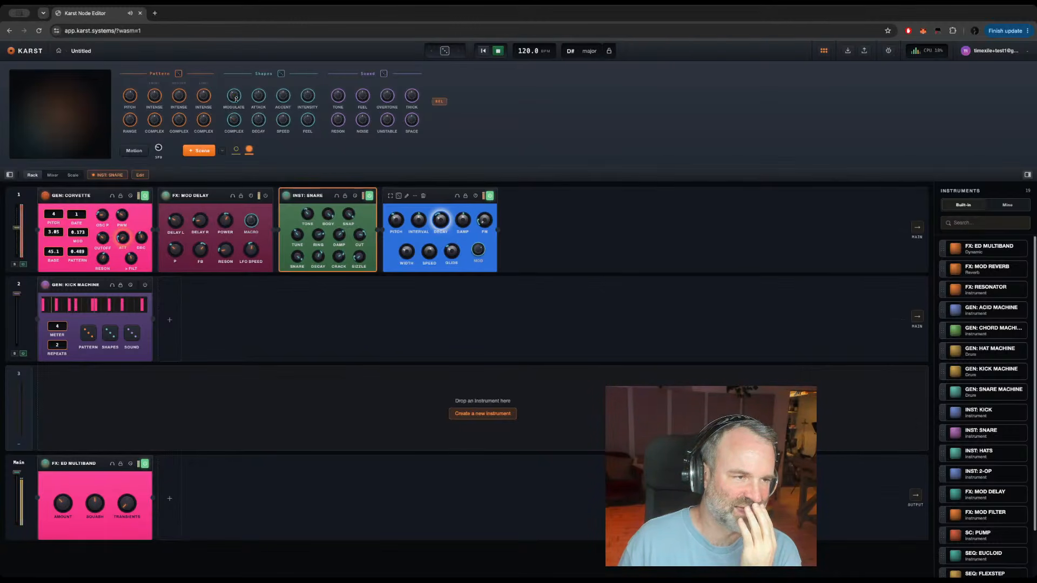
pyautogui.moveTo(236, 99); pyautogui.dragTo(226, 84)
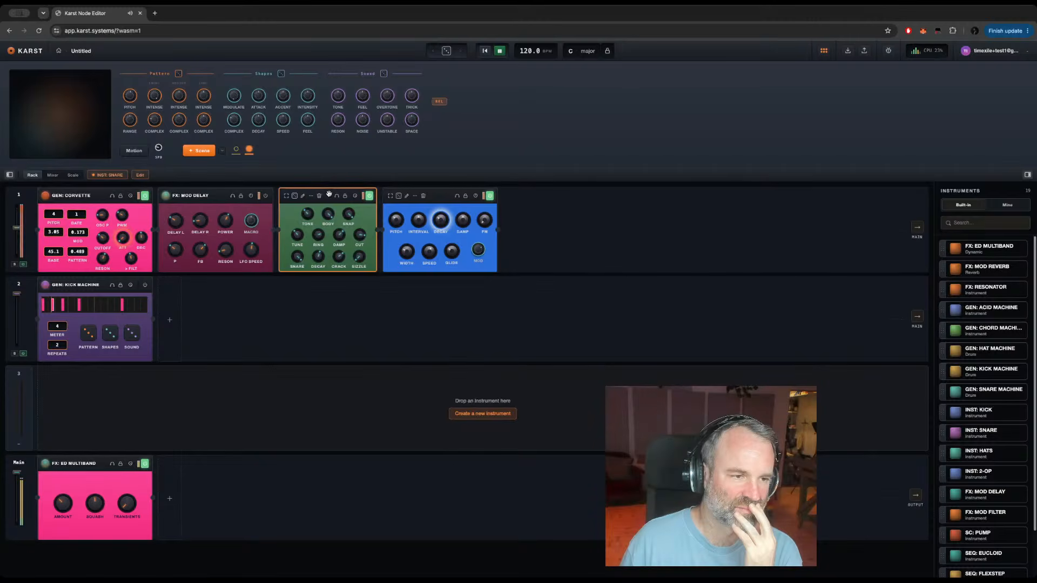
# Step: Delete INST: Snare from track 1 and remove the second chord block from the scale sequence, leaving only C major
pyautogui.click(319, 196)
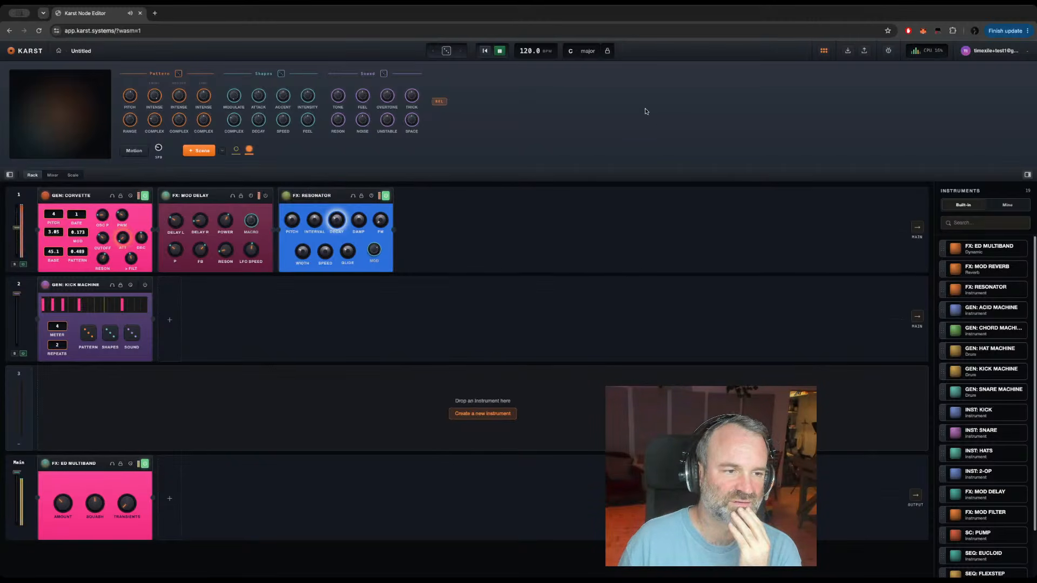
pyautogui.click(587, 52)
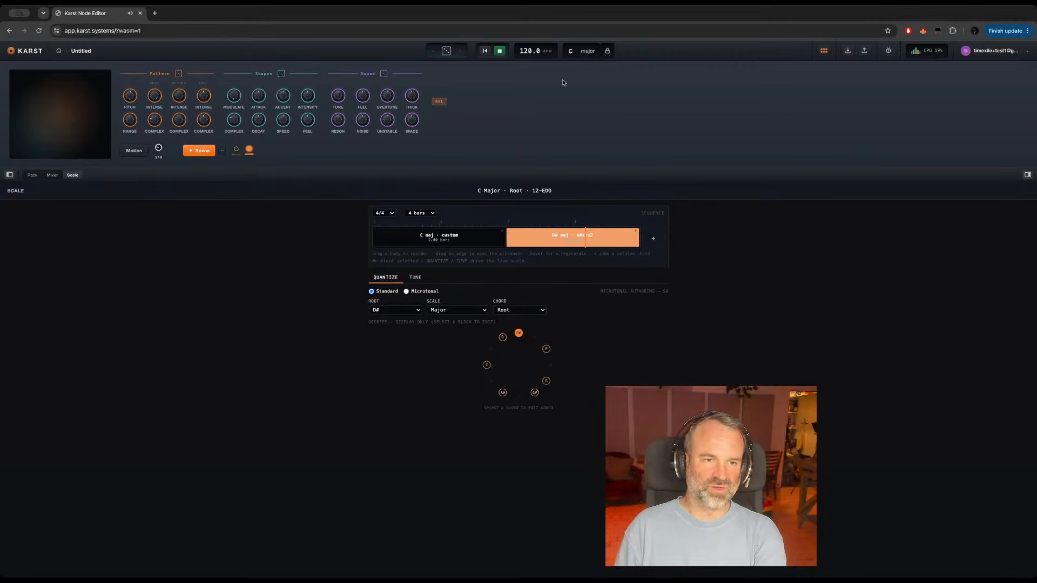
pyautogui.click(636, 232)
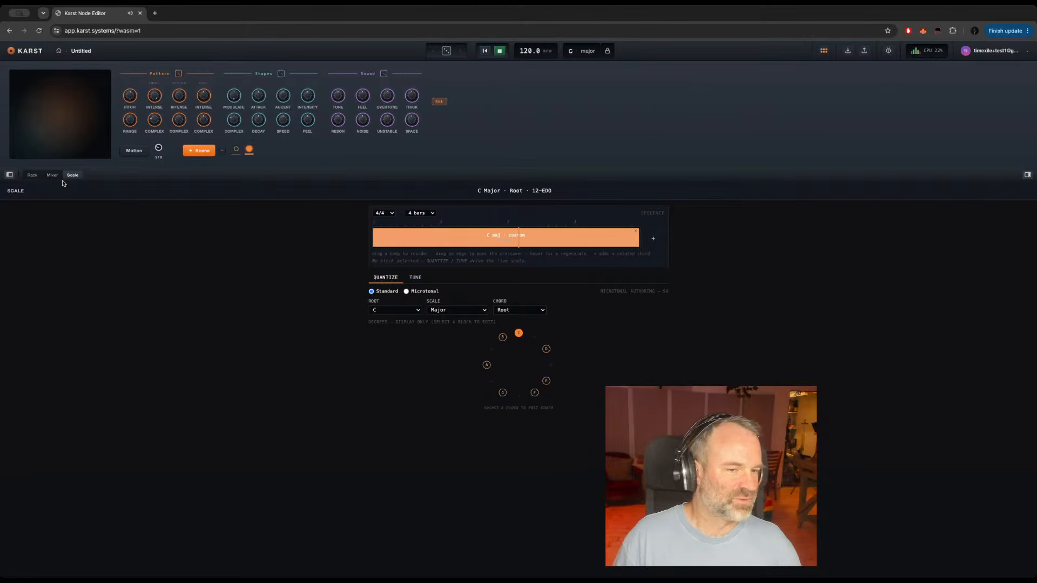
# Step: In GEN: Corvette's structure, assign PWM Rate to the Speed macro slot and the Shape randomise group
pyautogui.click(33, 174)
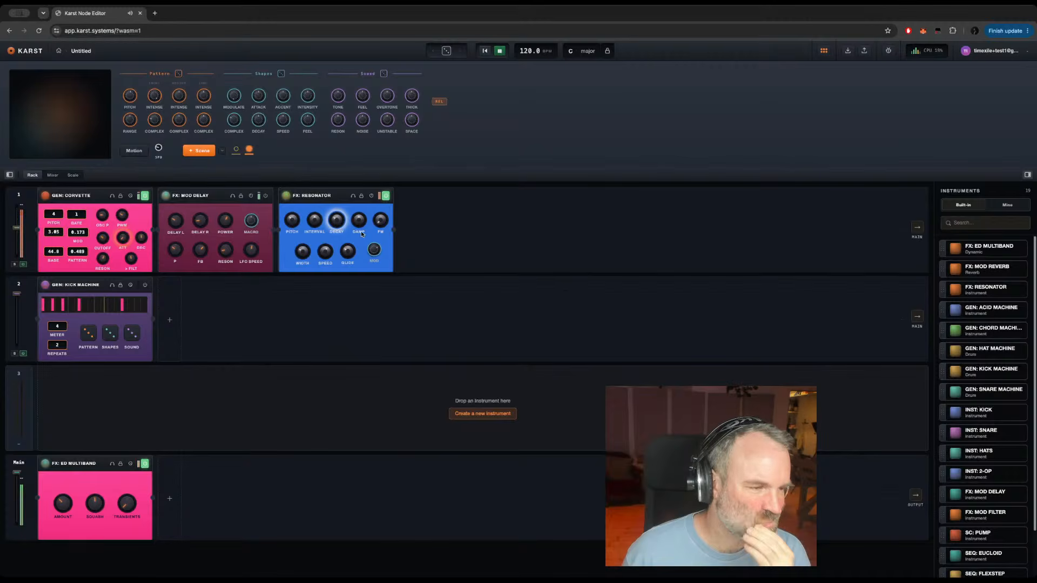
pyautogui.click(94, 194)
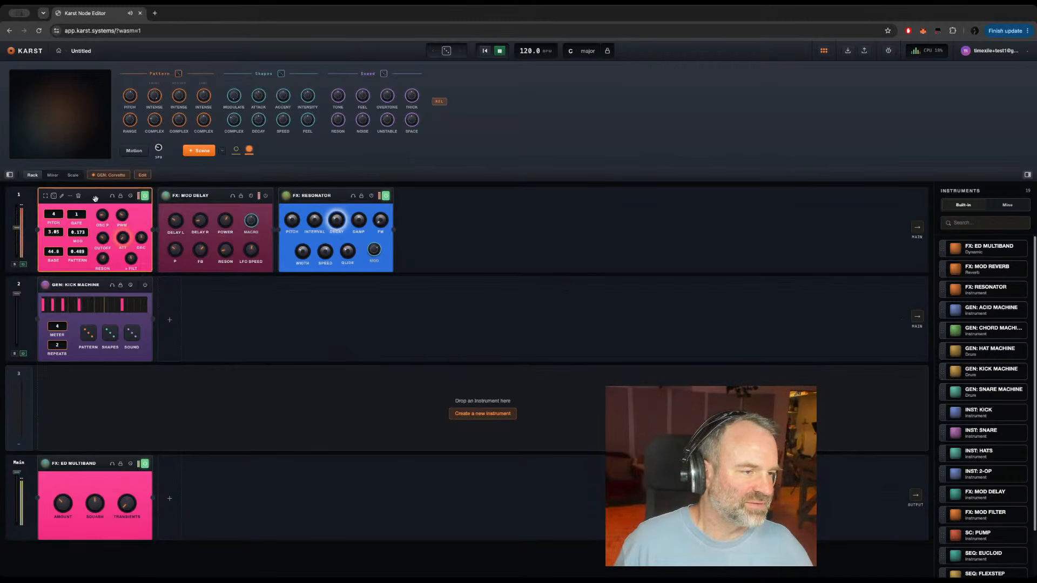
pyautogui.click(62, 196)
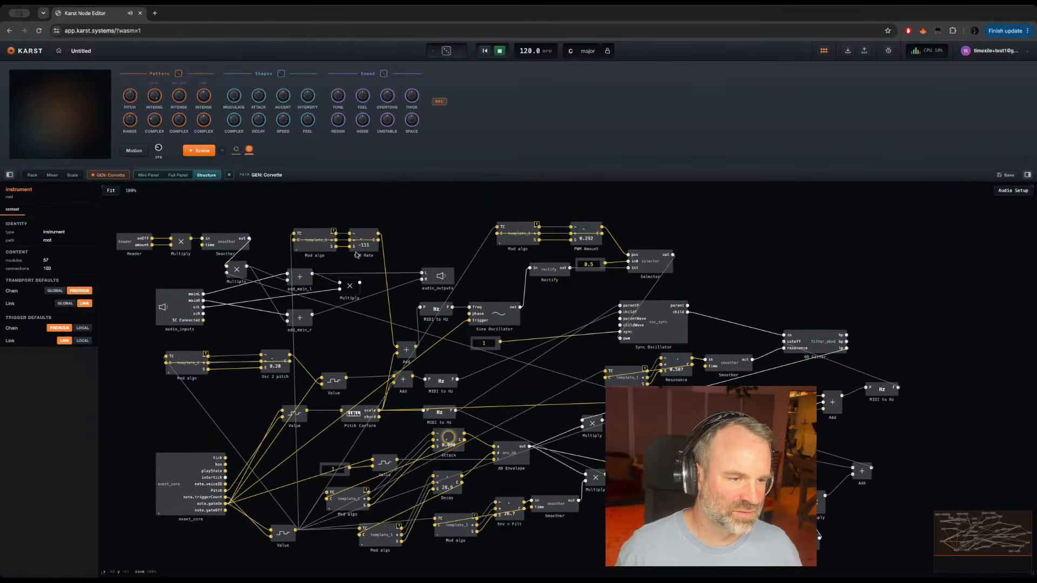
pyautogui.click(373, 250)
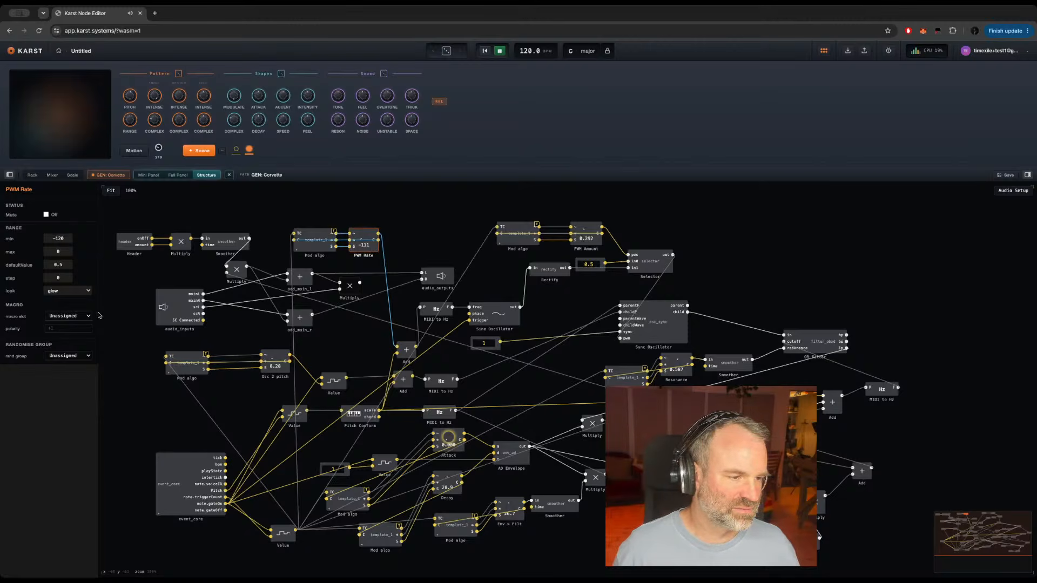
pyautogui.click(63, 317)
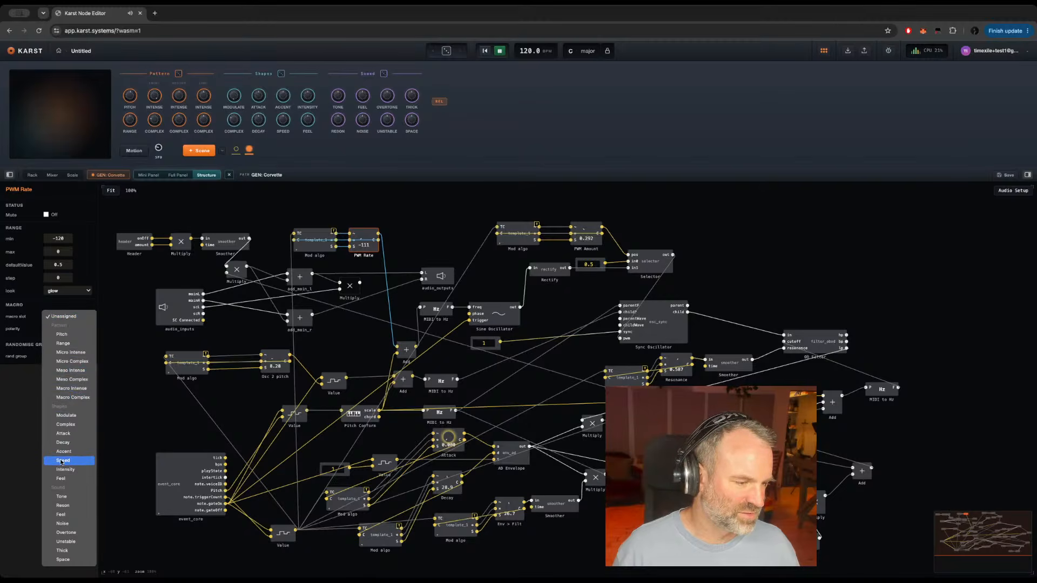
pyautogui.click(62, 461)
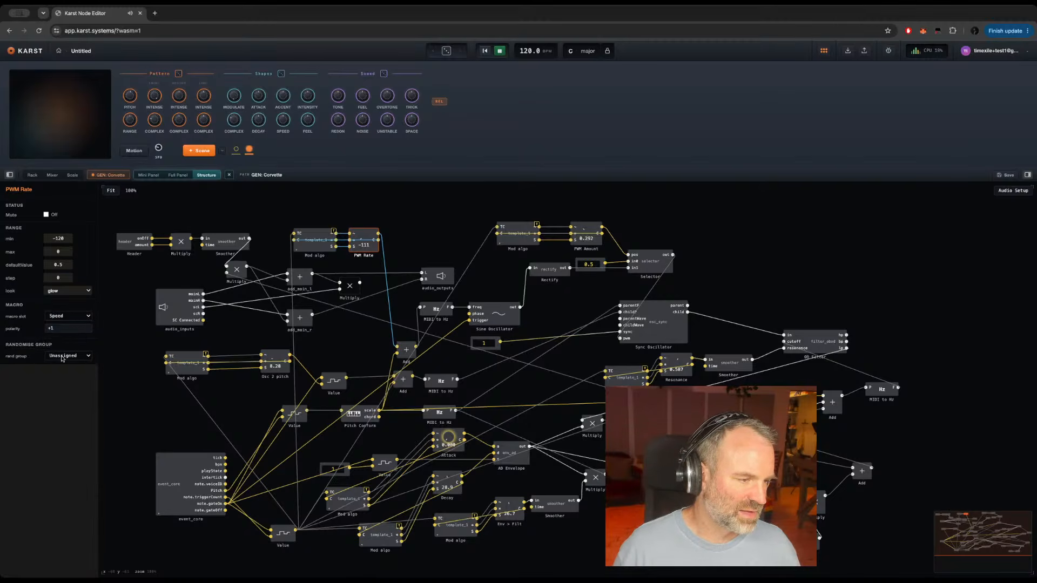
pyautogui.click(63, 357)
pyautogui.click(78, 375)
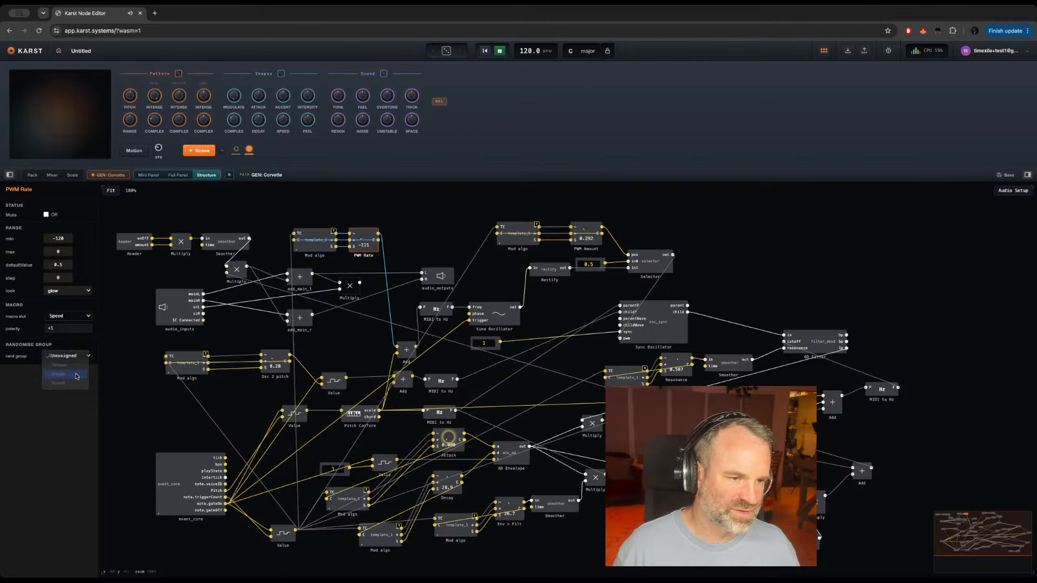
# Step: Assign Osc 2 pitch to the Overtone macro slot and the Sound randomise group
pyautogui.click(286, 369)
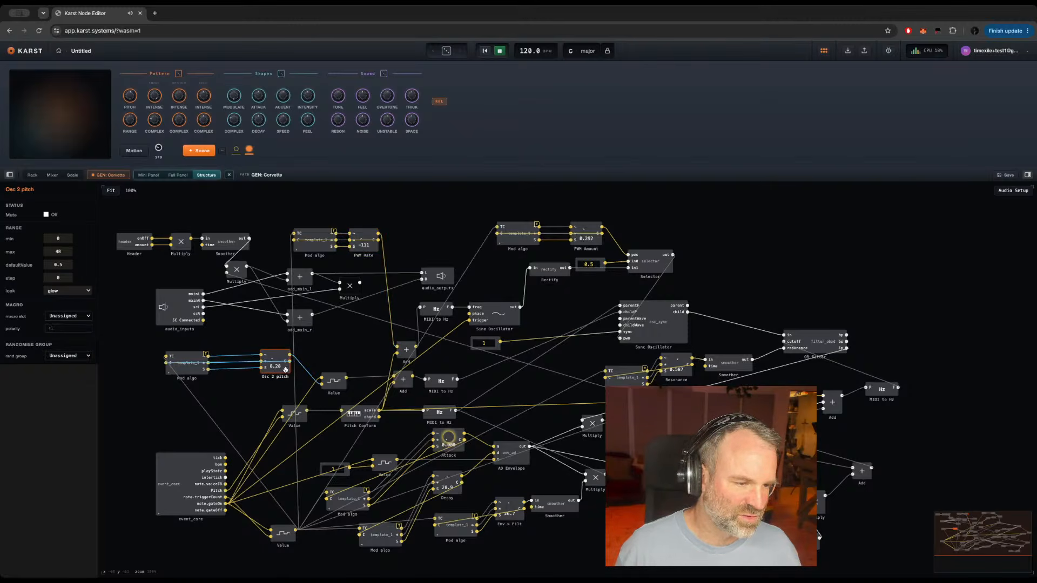
pyautogui.click(64, 317)
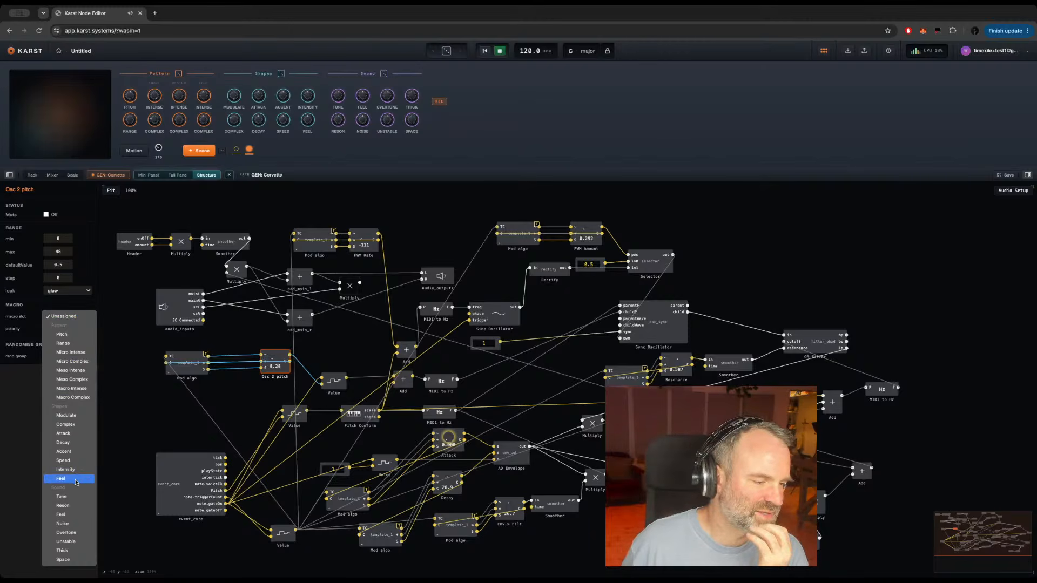
pyautogui.click(63, 533)
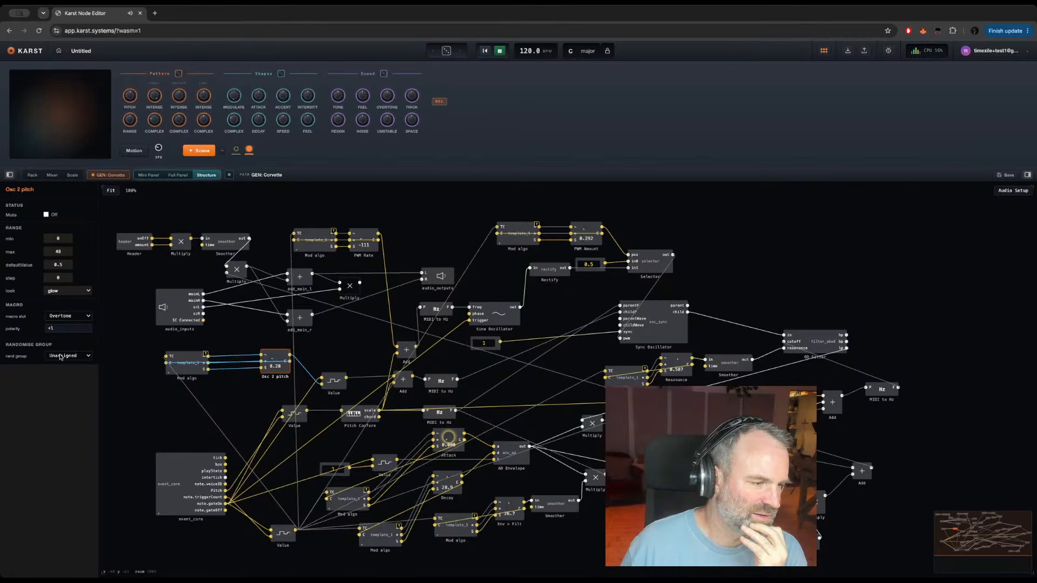
pyautogui.click(60, 357)
pyautogui.click(61, 383)
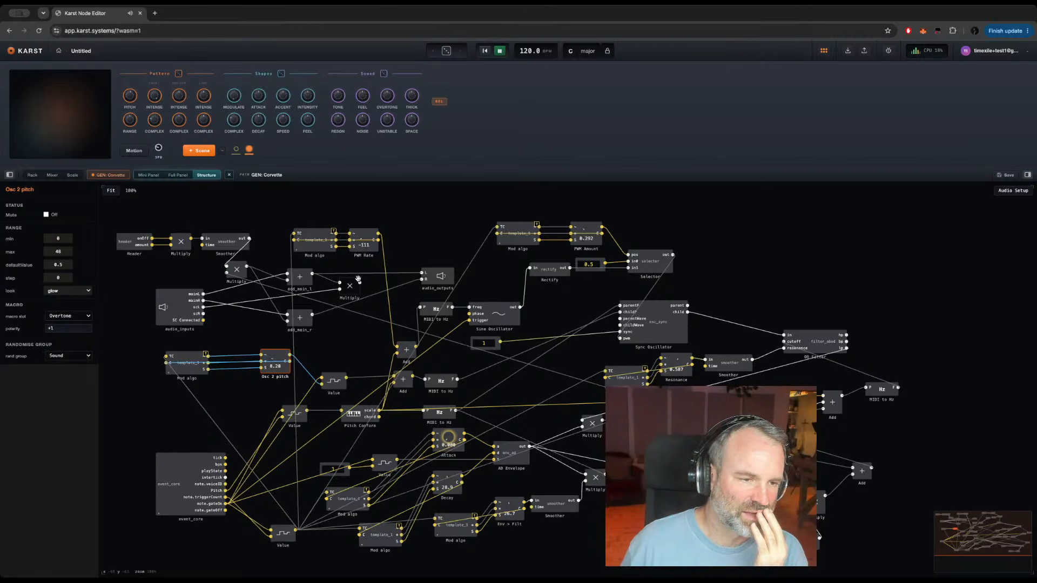
# Step: Assign PWM Amount to the Unstable macro slot and the Sound randomise group
pyautogui.click(597, 241)
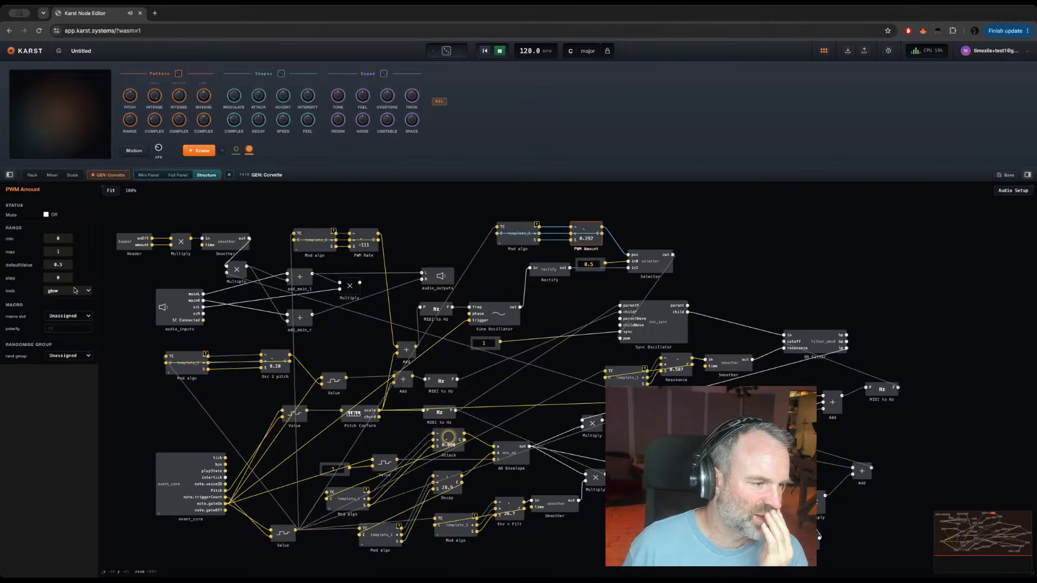
pyautogui.click(58, 317)
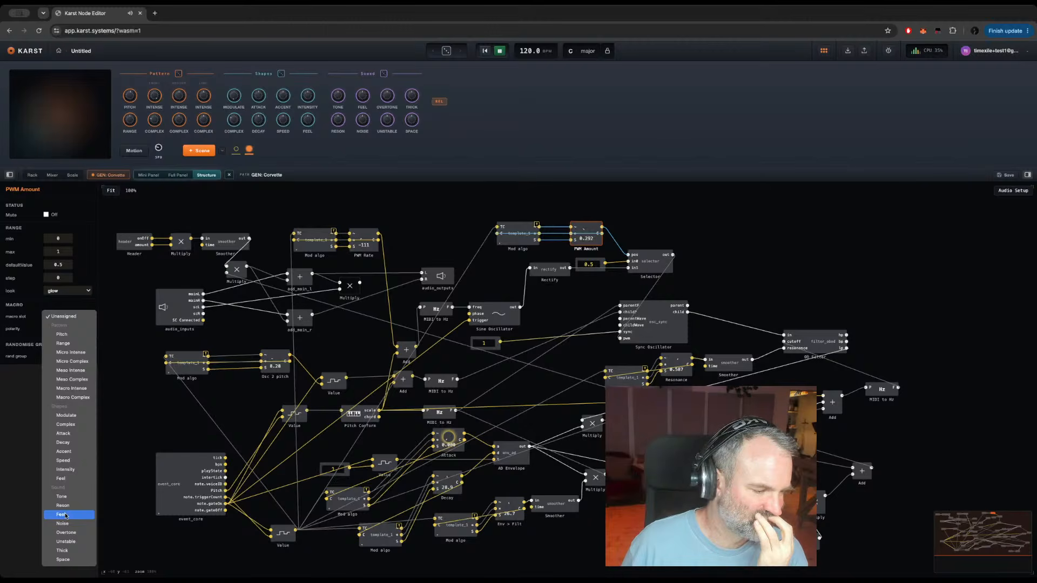
pyautogui.click(71, 543)
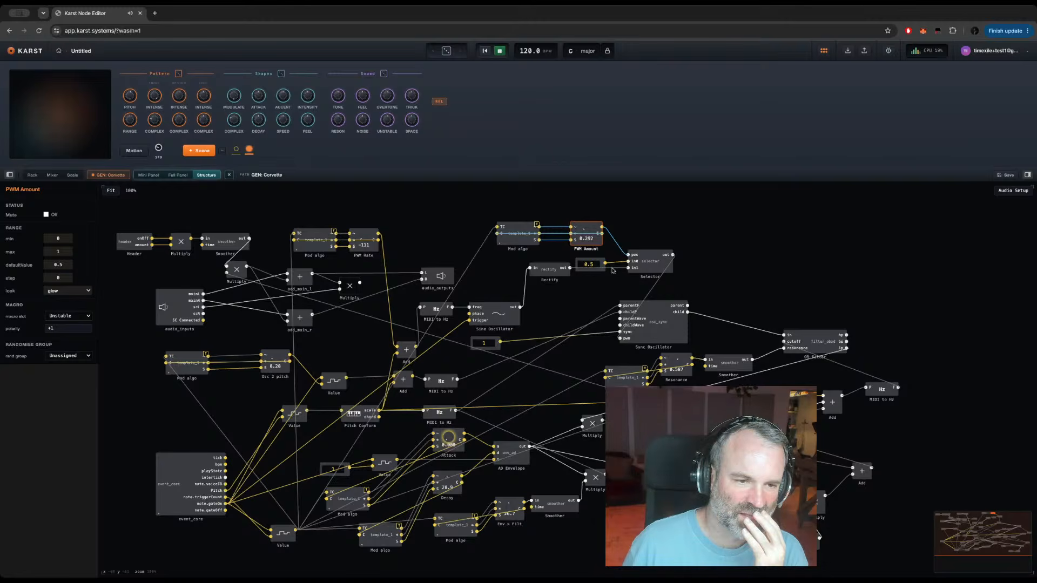
pyautogui.click(61, 357)
pyautogui.click(58, 384)
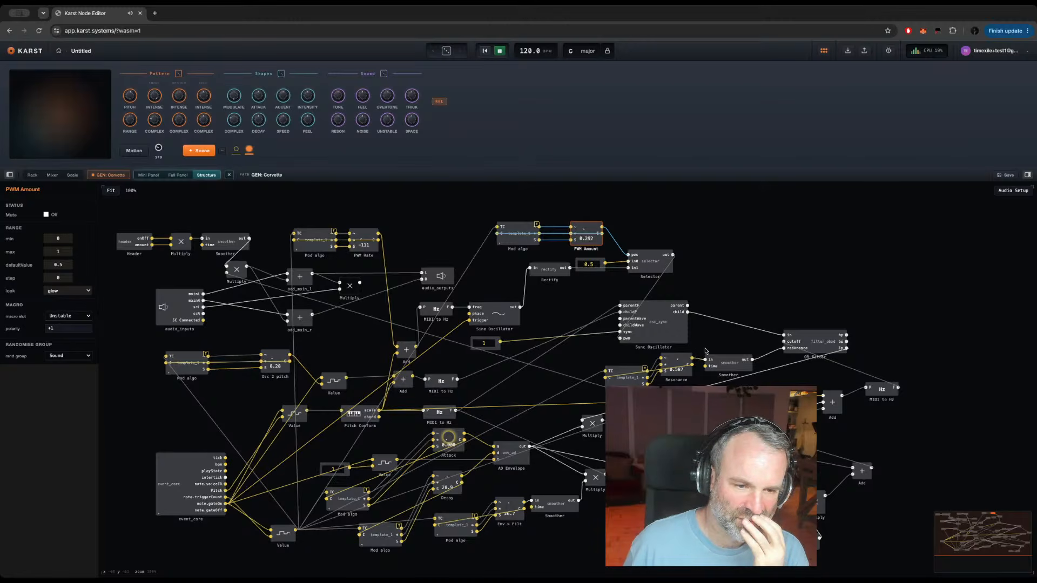
# Step: Assign the filter's Resonance control to the Reson macro slot and the Sound randomise group
pyautogui.click(687, 373)
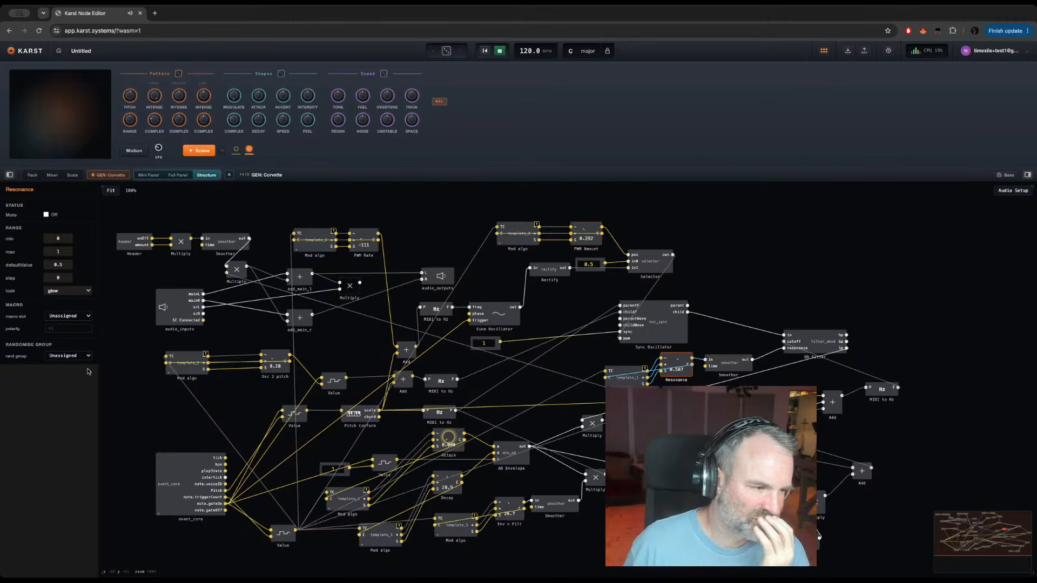
pyautogui.click(67, 318)
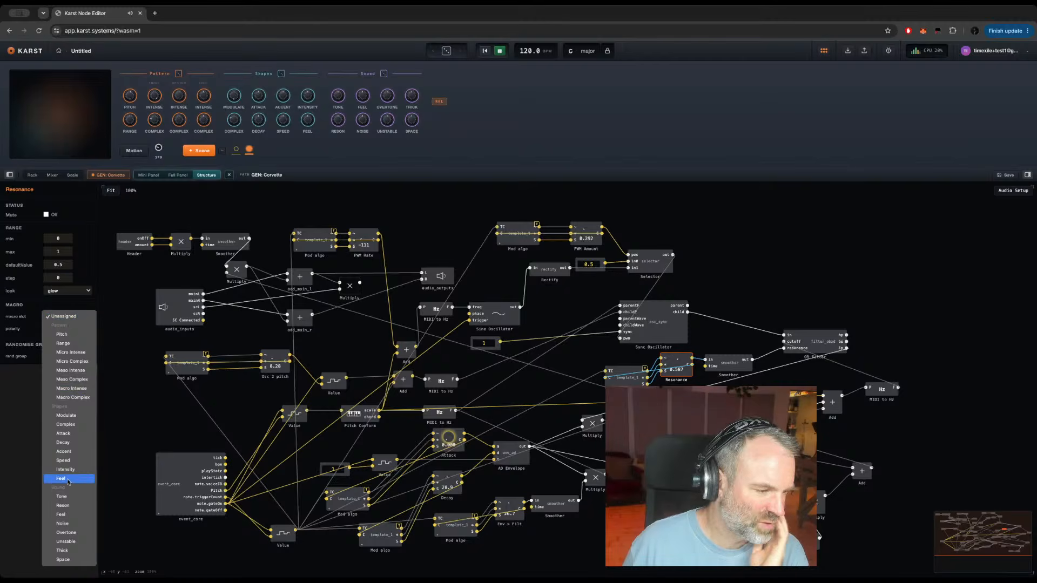
pyautogui.click(58, 508)
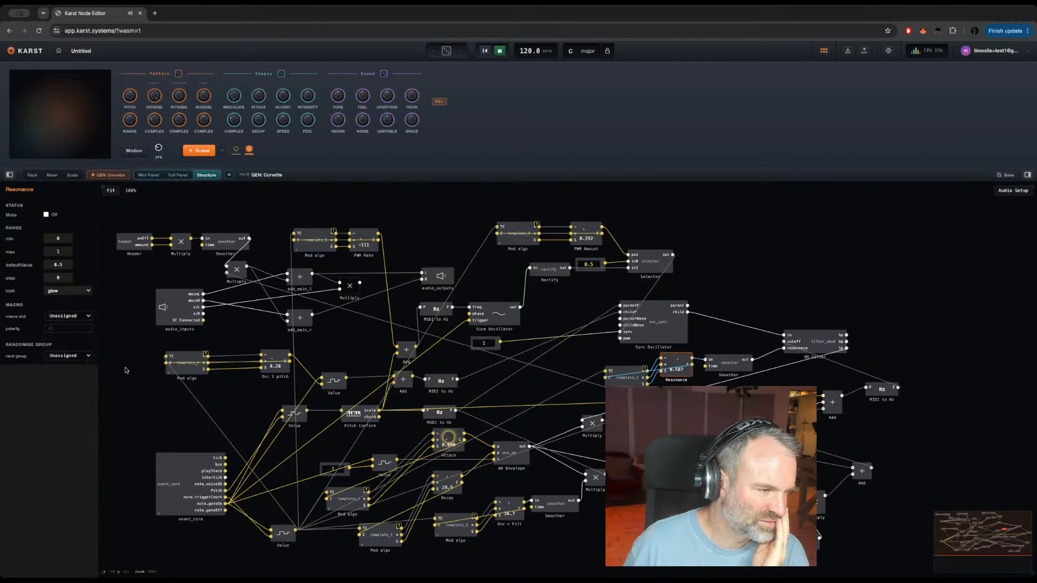
pyautogui.click(56, 356)
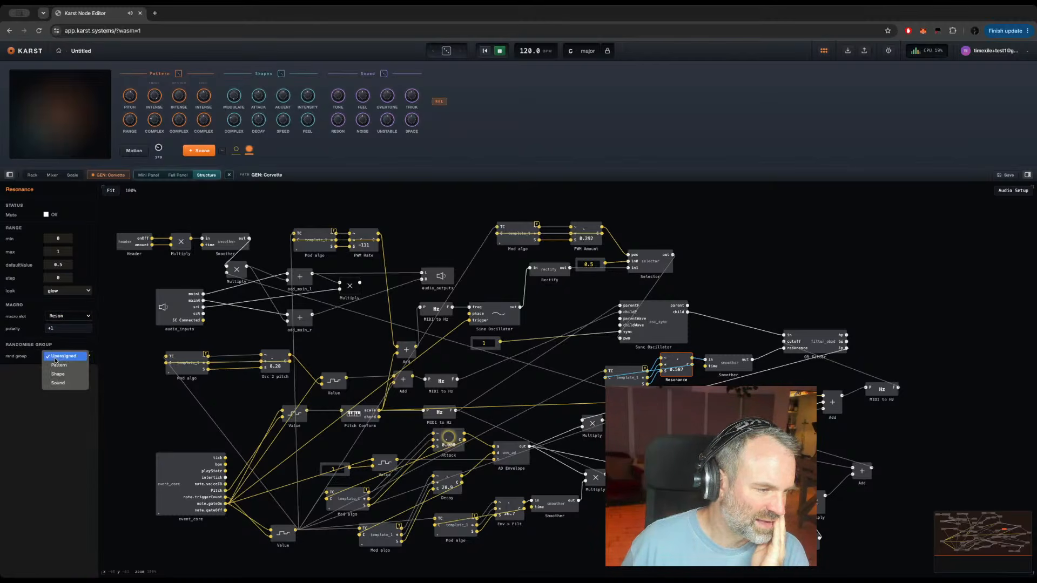
pyautogui.click(73, 384)
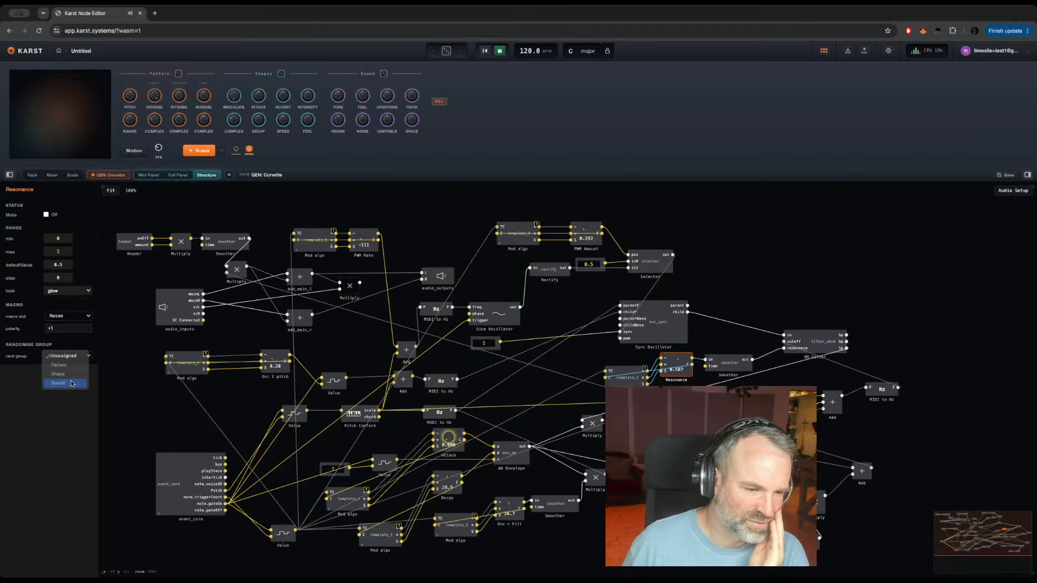
# Step: Assign the envelope's Attack control to the Attack macro slot and the Shape randomise group
pyautogui.click(455, 431)
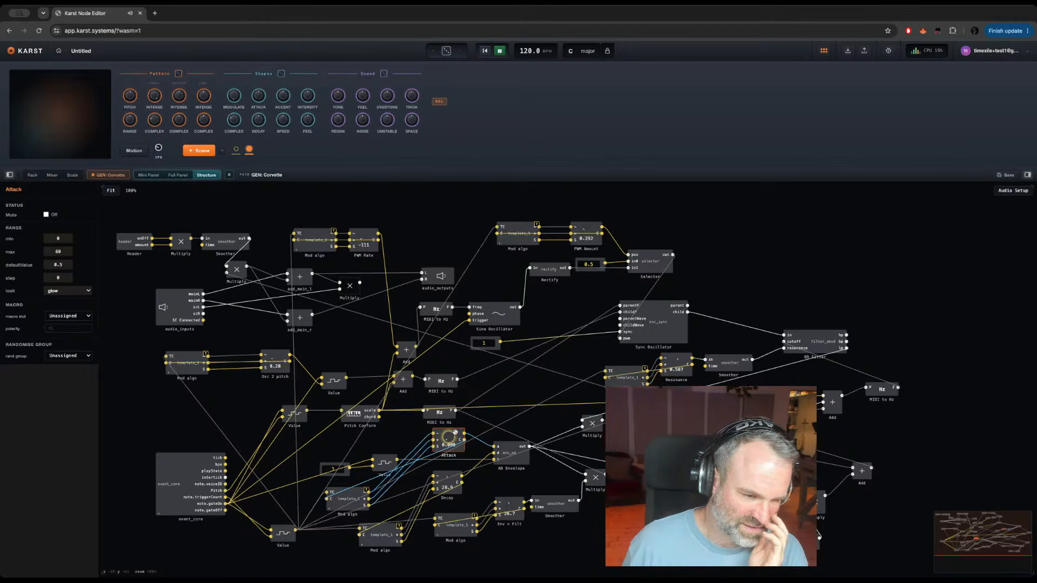
pyautogui.click(74, 316)
pyautogui.click(69, 438)
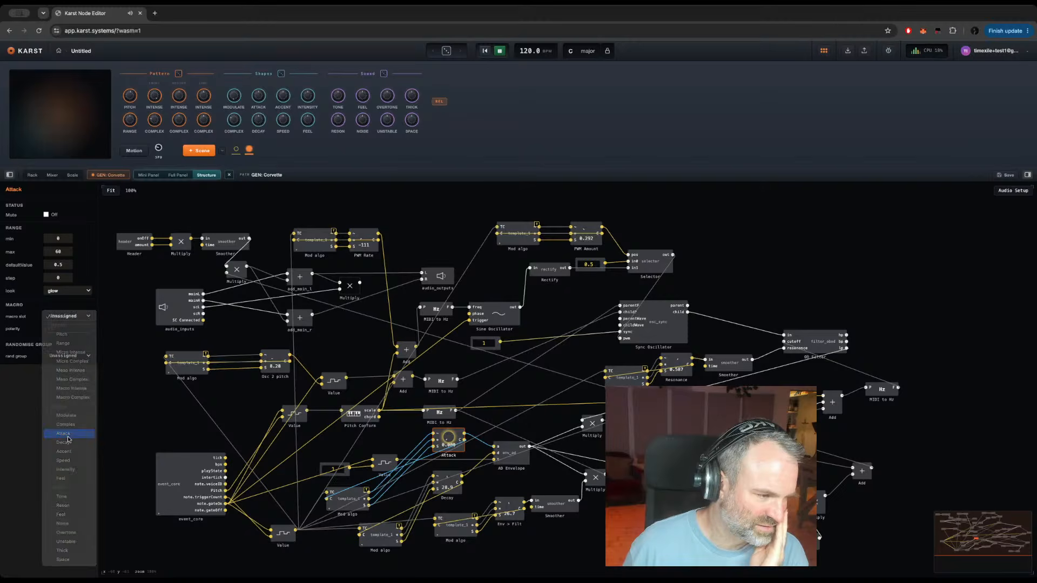
pyautogui.click(70, 357)
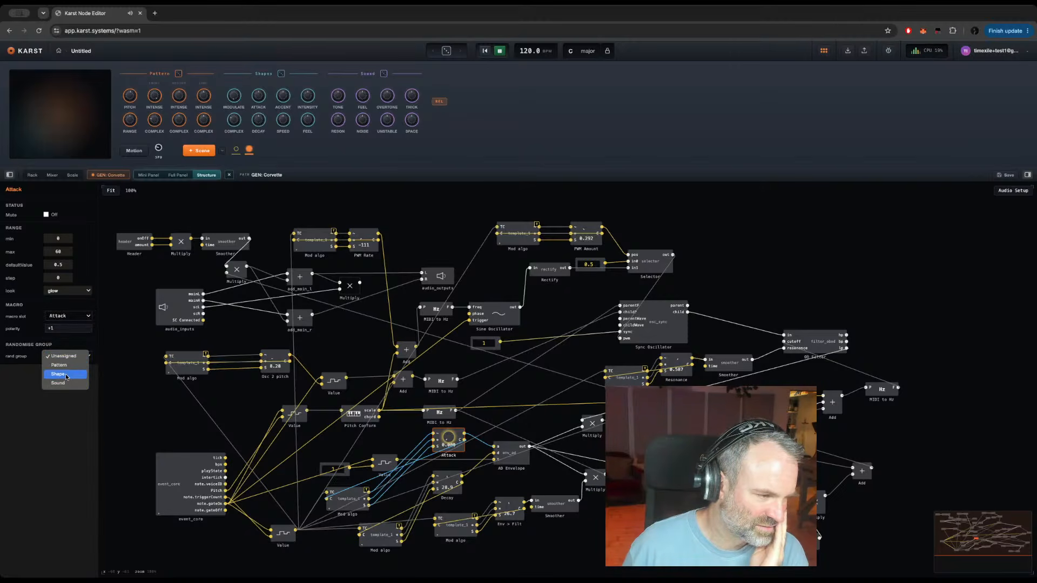
pyautogui.click(65, 375)
# Step: Assign the envelope's Decay control to the Decay macro slot and the Shape randomise group
pyautogui.click(427, 483)
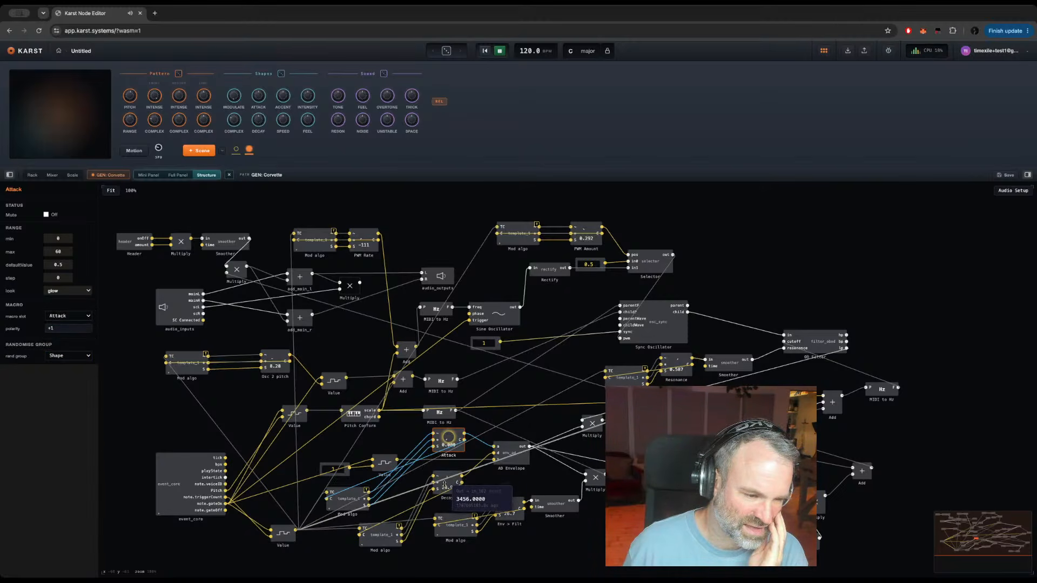
pyautogui.click(64, 318)
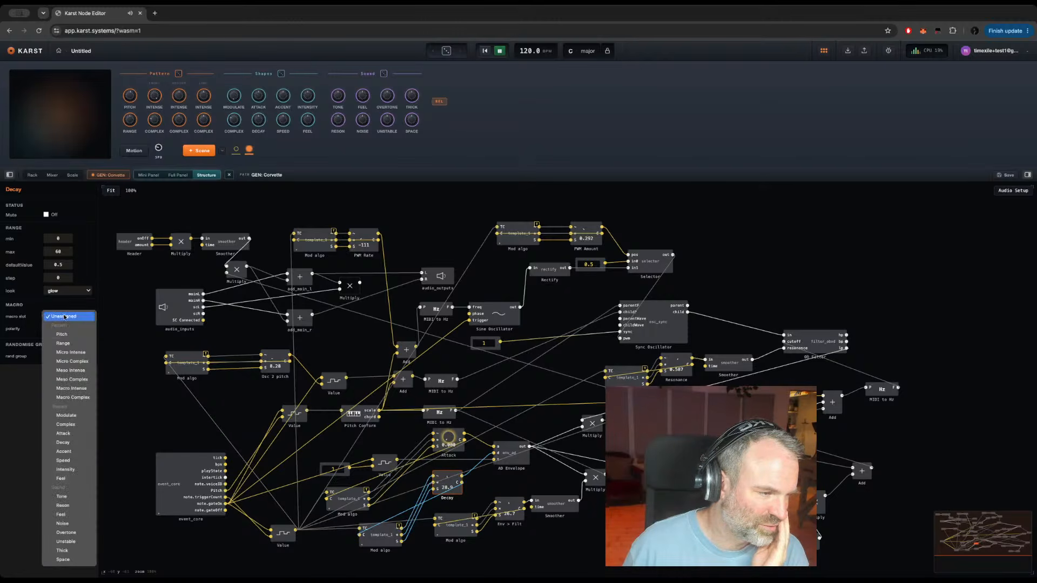
pyautogui.click(68, 443)
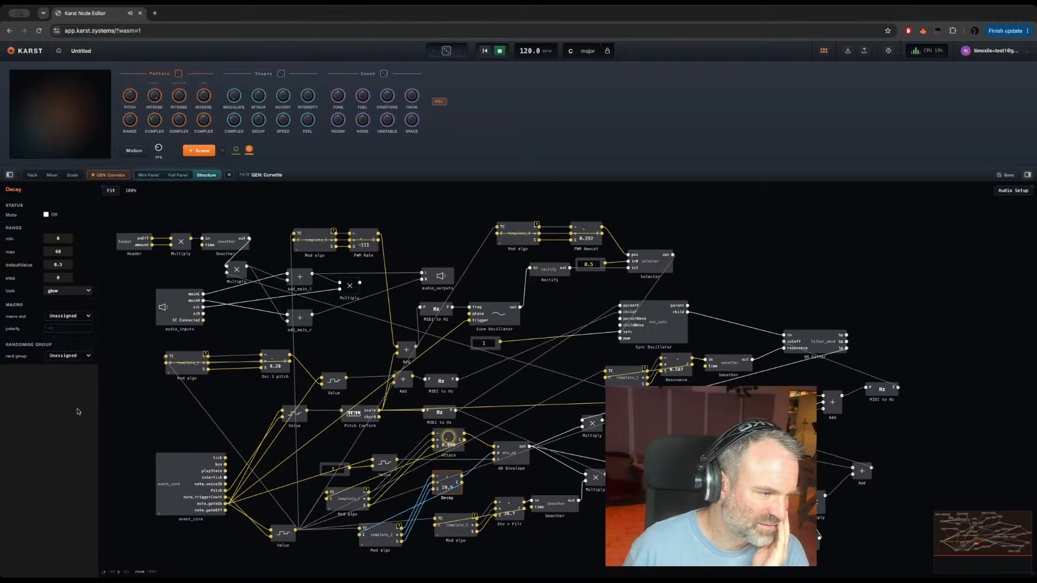
pyautogui.click(58, 357)
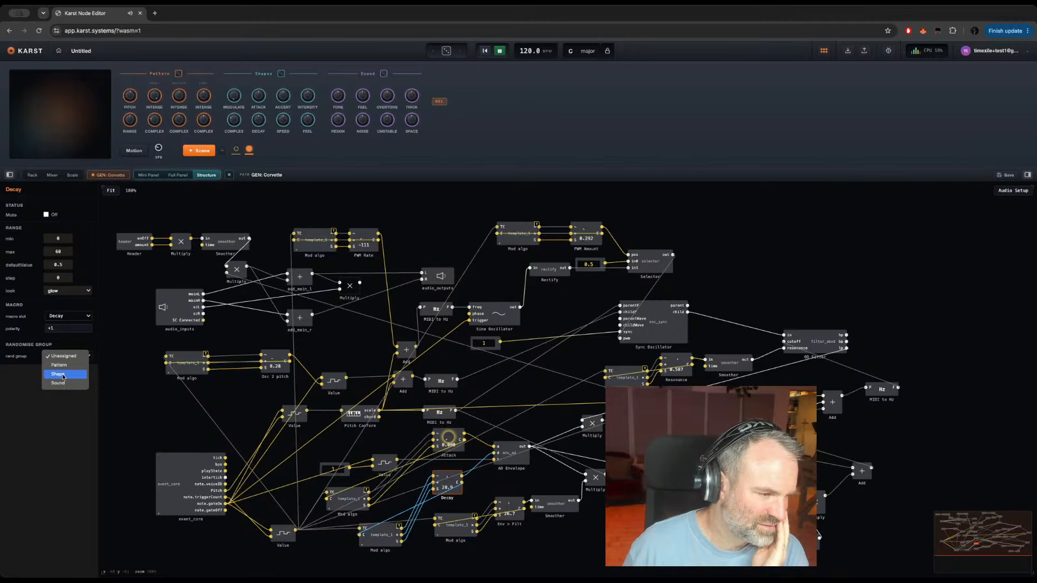
pyautogui.click(63, 375)
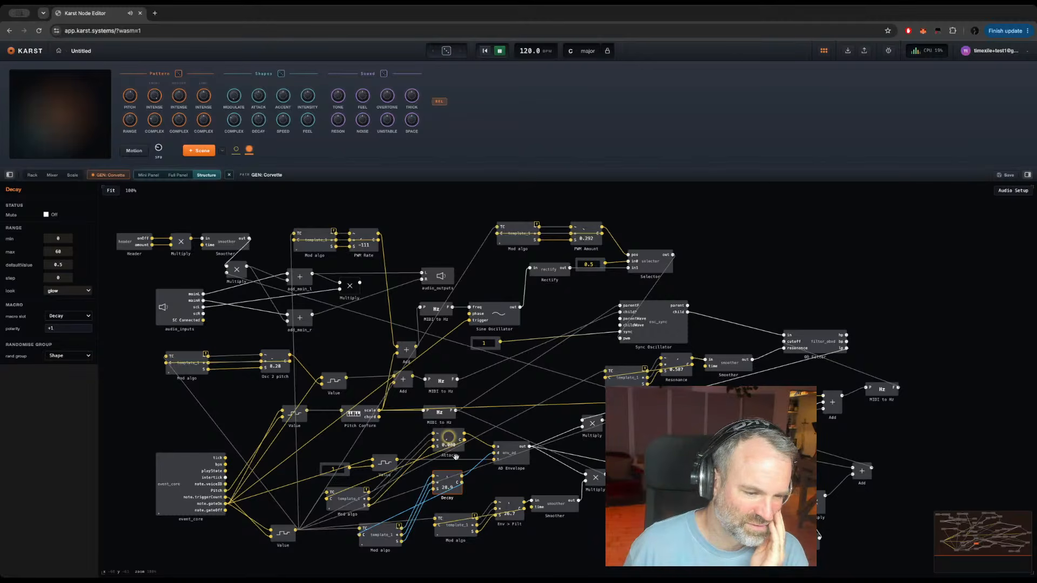
# Step: Assign Env > Filt to the Accent macro slot and the Shape randomise group
pyautogui.click(520, 519)
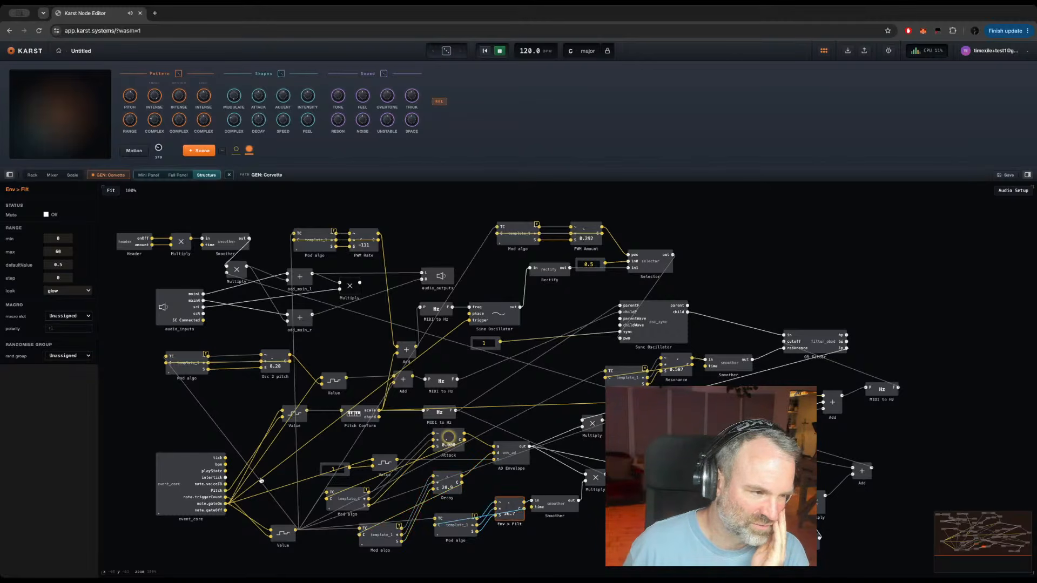
pyautogui.click(65, 317)
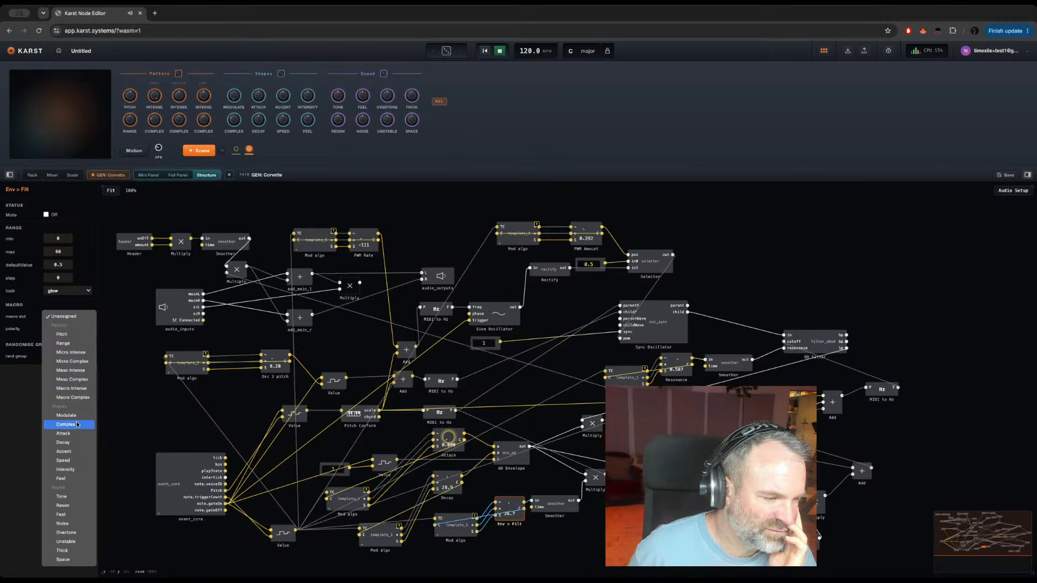
pyautogui.click(70, 451)
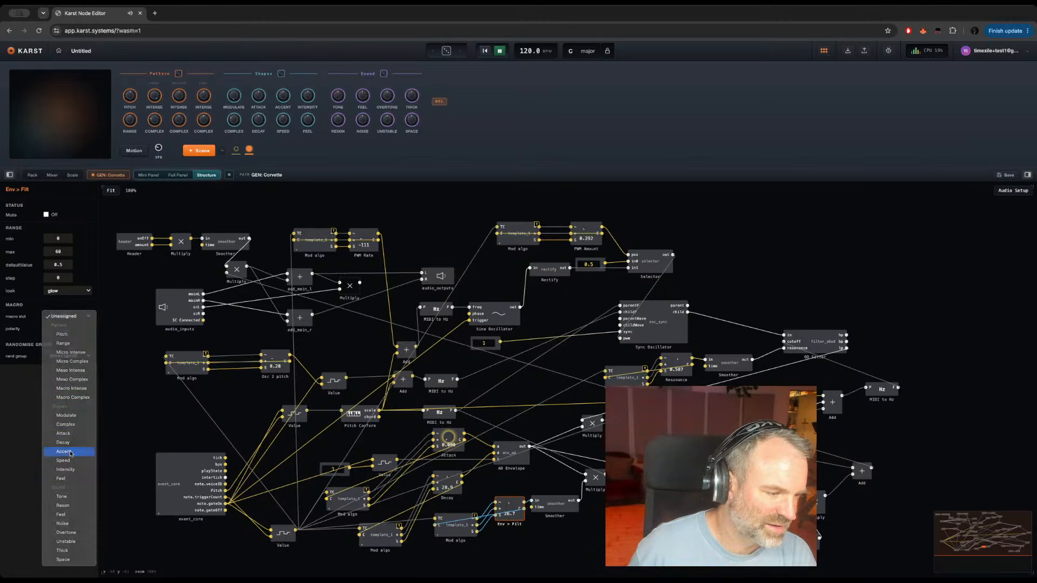
pyautogui.click(68, 357)
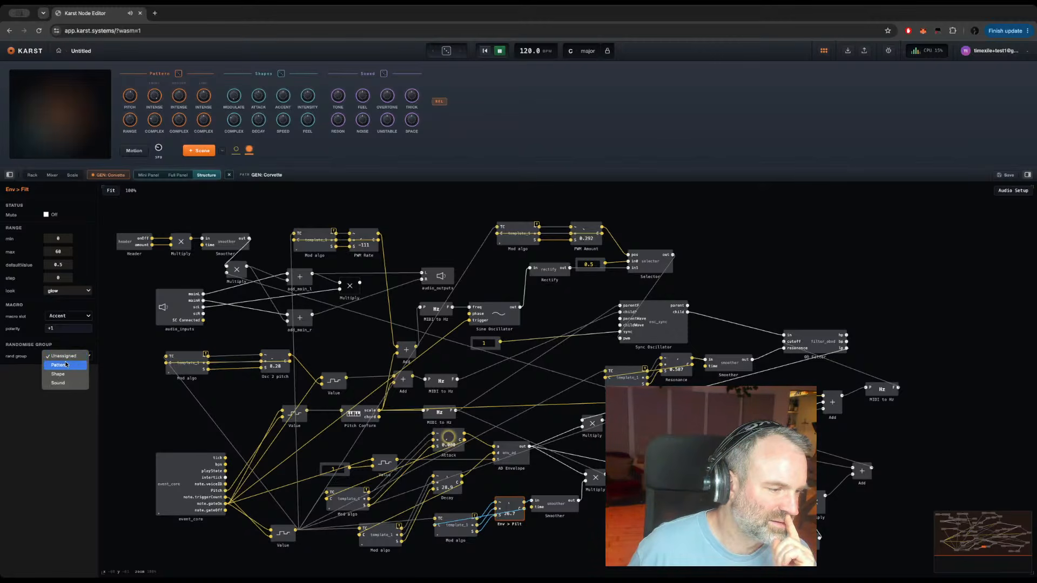
pyautogui.click(66, 374)
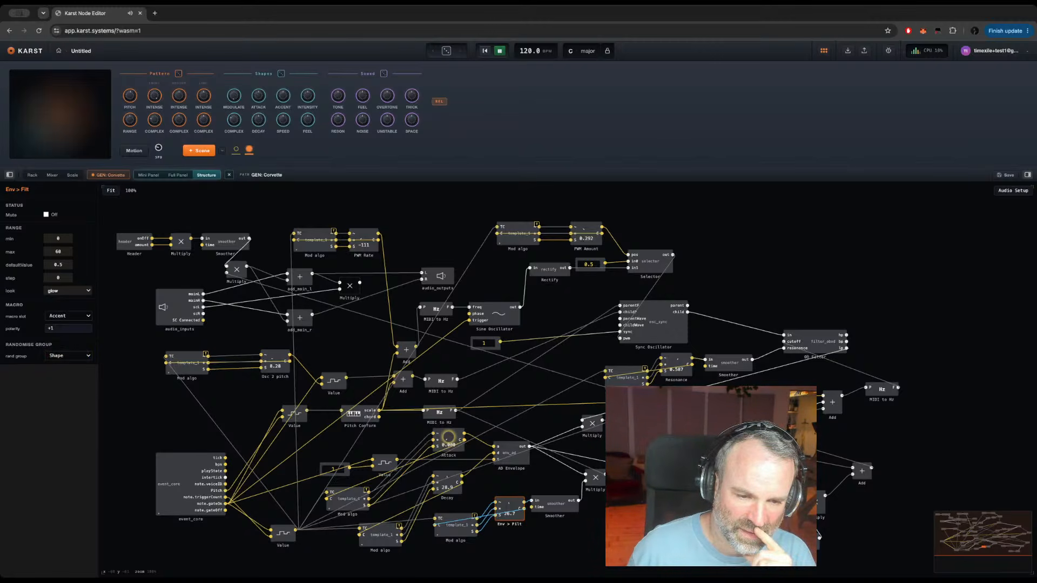
# Step: Assign the filter's Cutoff control to the Tone macro slot and the Sound randomise group
pyautogui.click(479, 416)
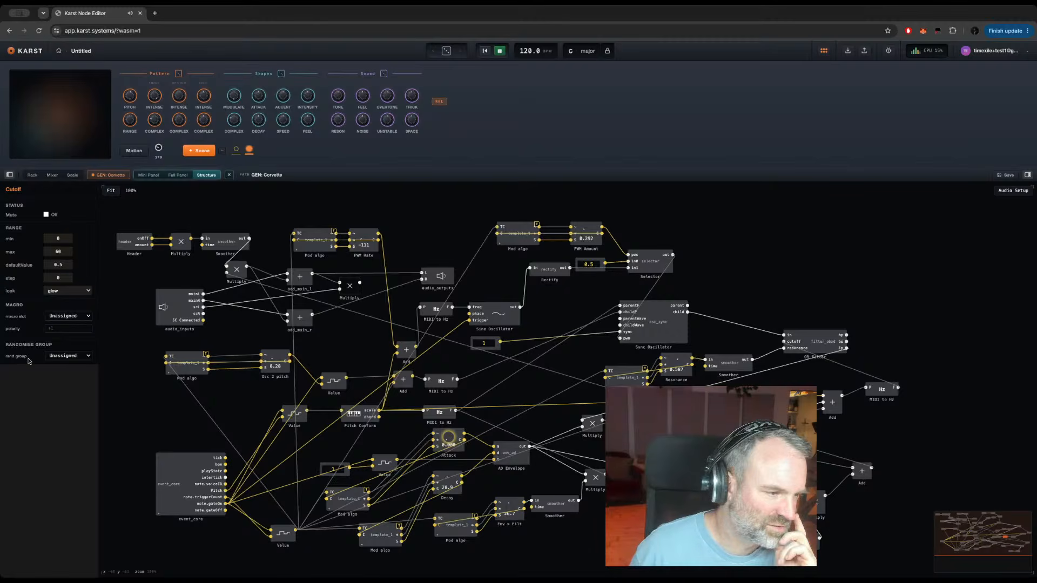
pyautogui.click(64, 318)
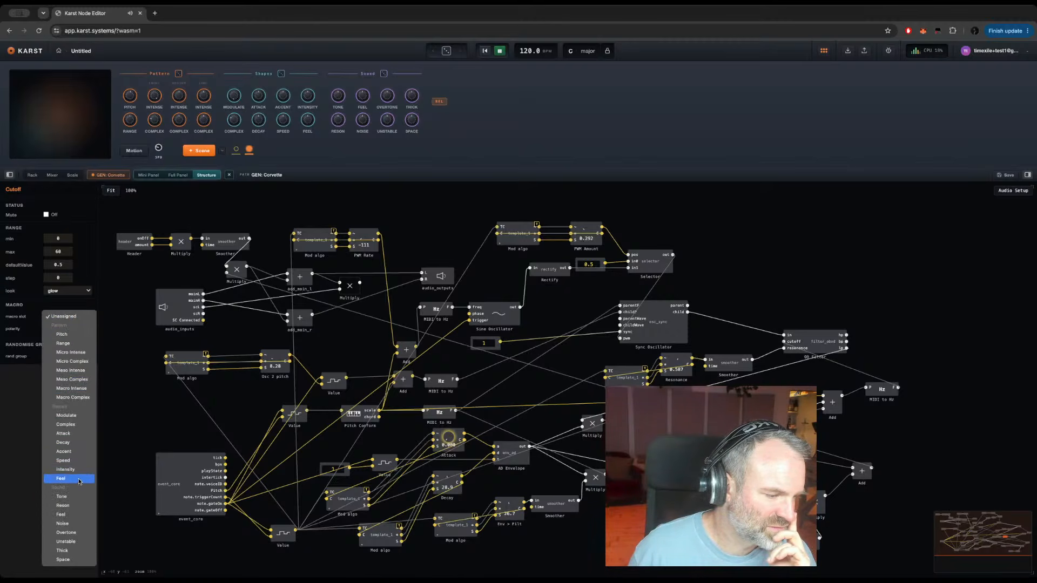
pyautogui.click(71, 498)
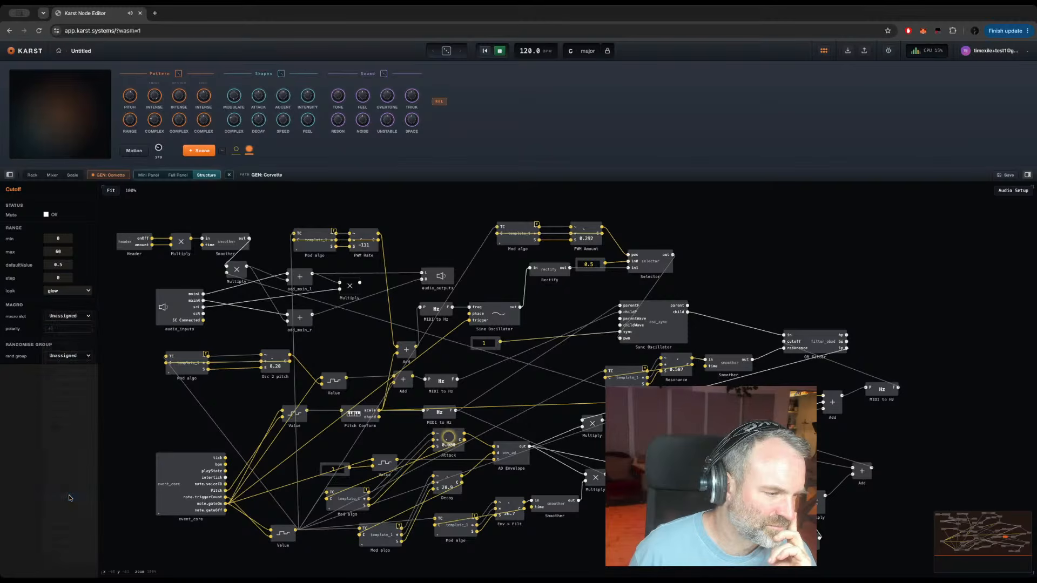
pyautogui.click(63, 359)
pyautogui.click(64, 383)
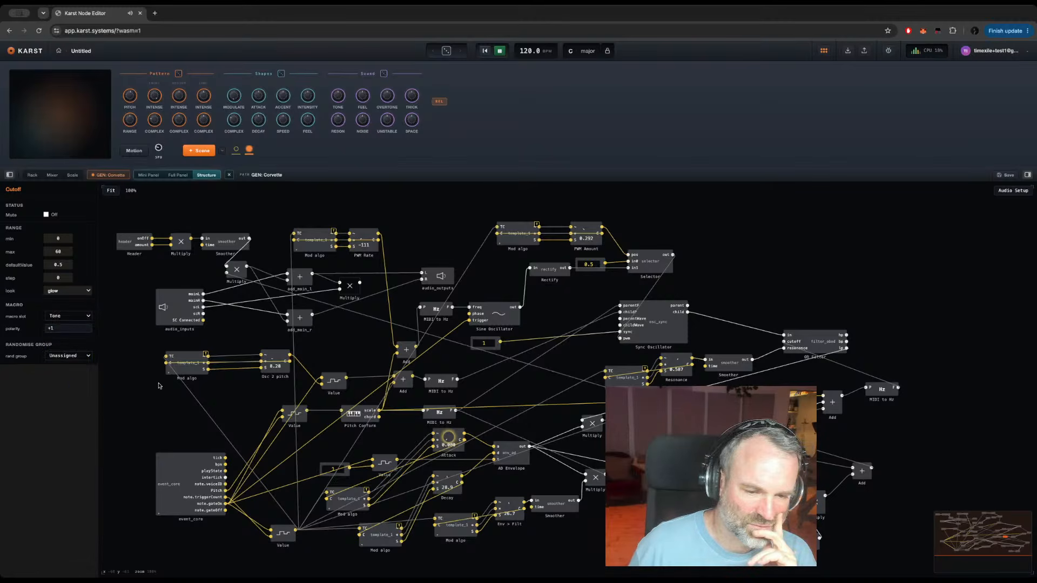
# Step: Assign Sub Amount to the Thick macro slot and the Sound randomise group
pyautogui.click(746, 543)
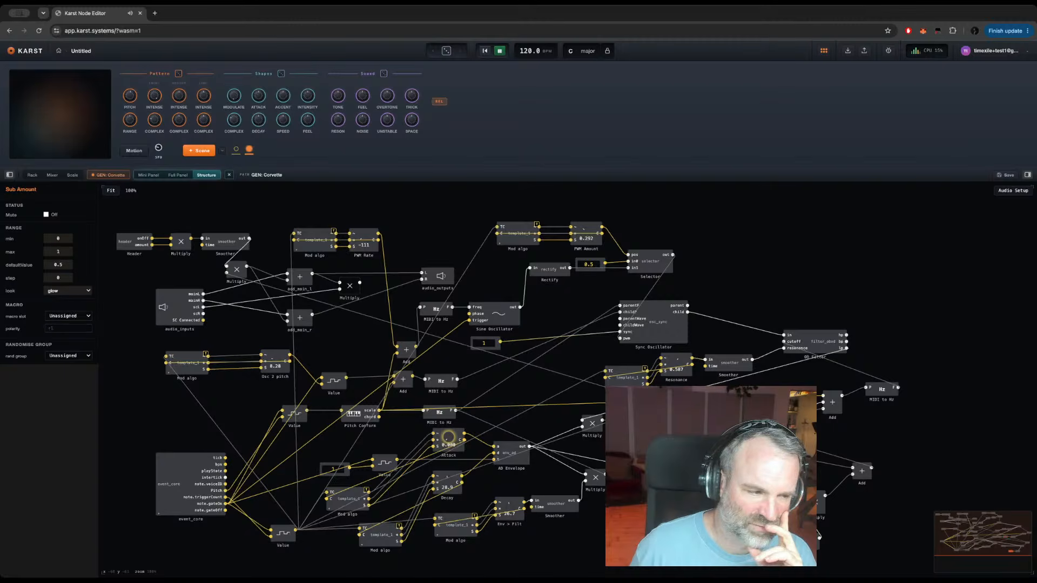
pyautogui.click(58, 316)
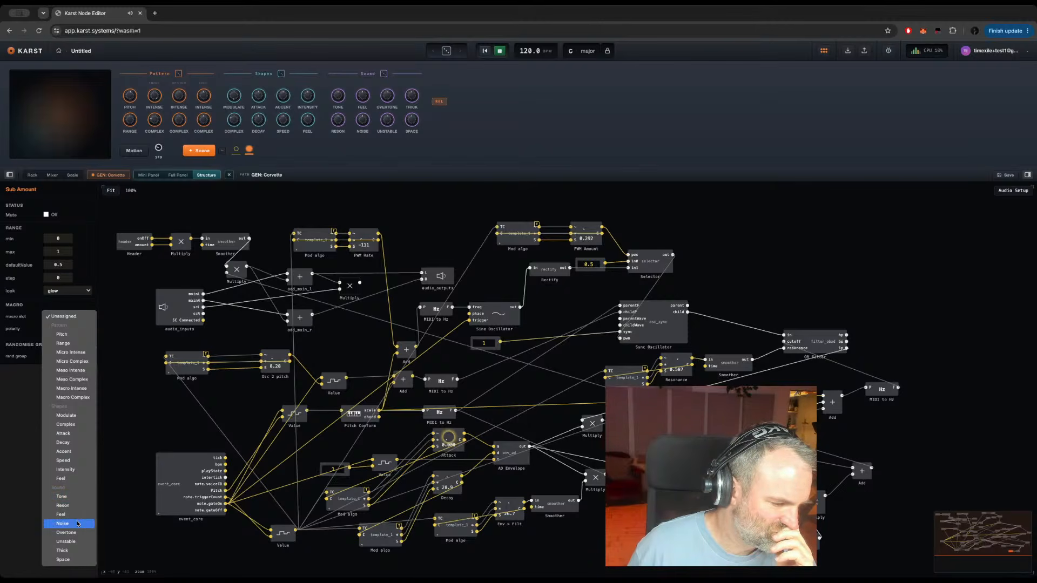
pyautogui.click(65, 552)
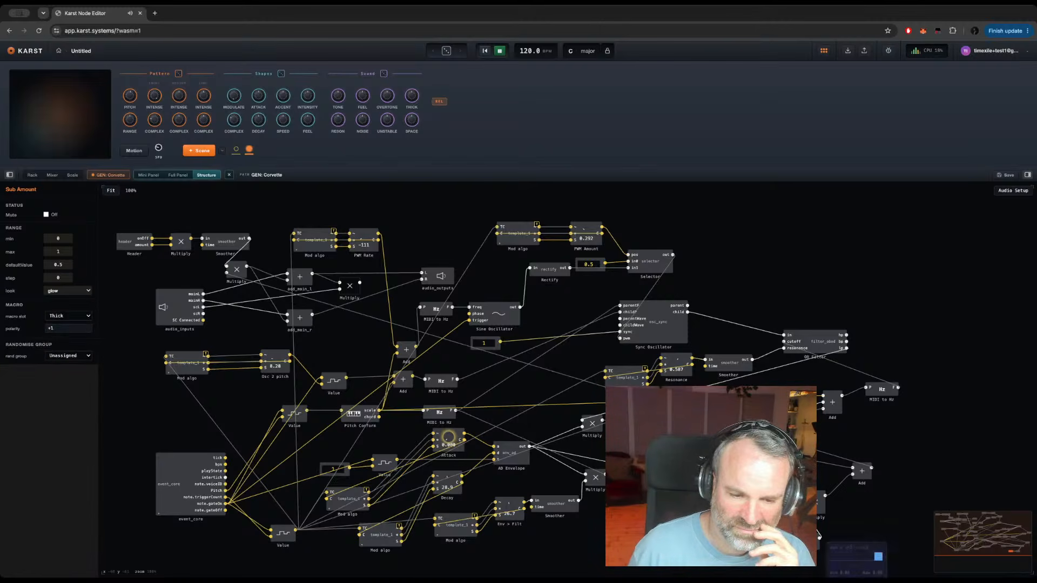
pyautogui.click(60, 358)
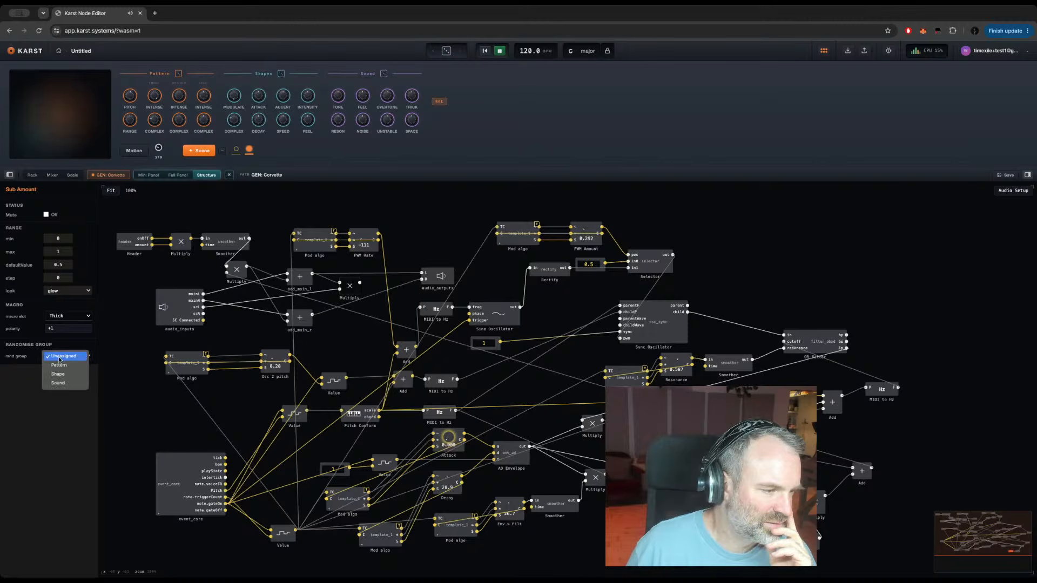
pyautogui.click(59, 385)
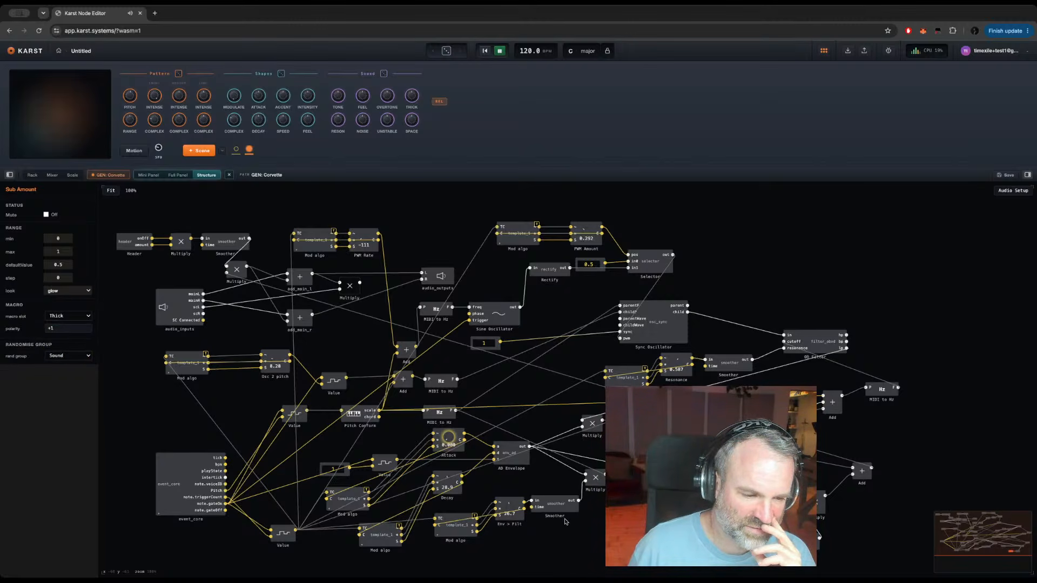
# Step: Return to the rack and move FX: MOD DELAY behind FX: RESONATOR on the first track
pyautogui.click(31, 176)
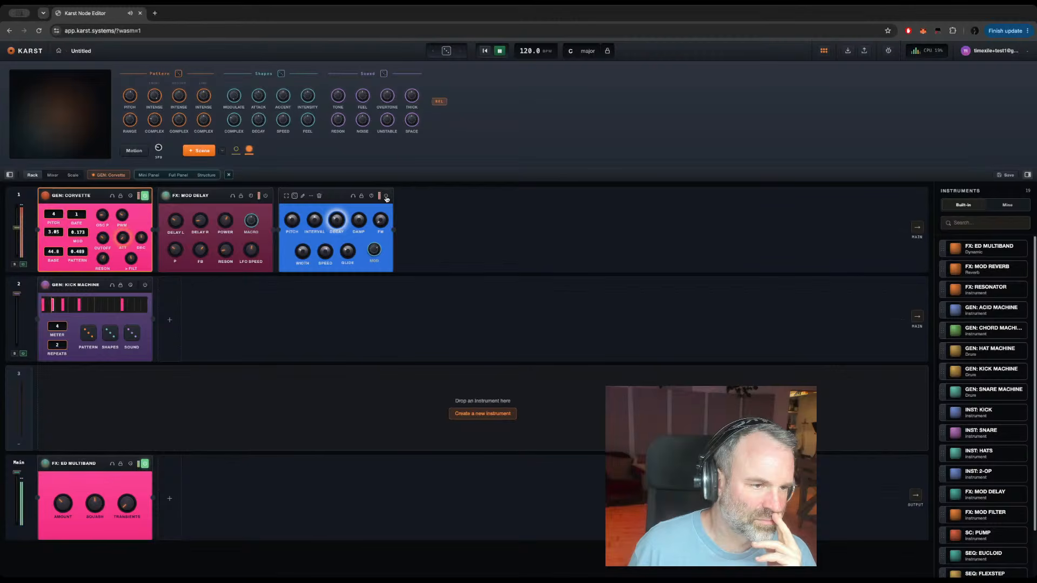
pyautogui.moveTo(264, 198); pyautogui.dragTo(470, 205)
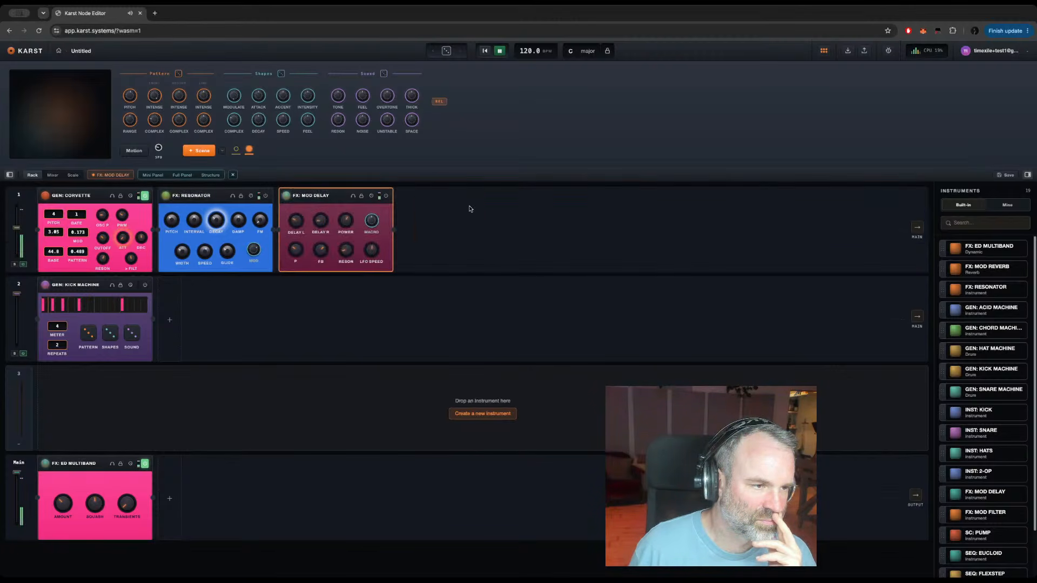
# Step: In the gate structure nested inside GEN: Corvette's event_core, assign the Pattern control to the Pattern randomise group
pyautogui.click(92, 194)
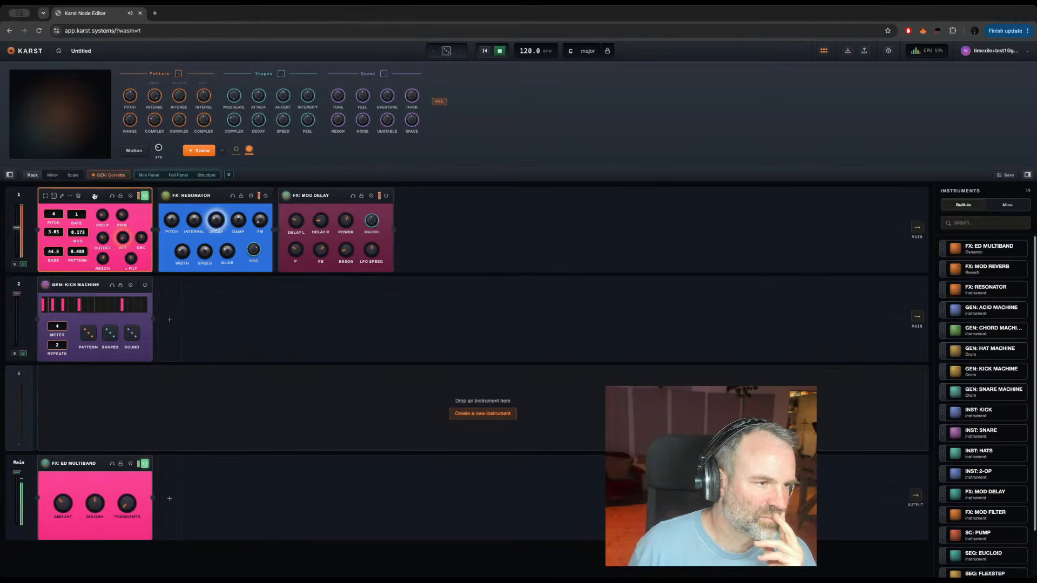
pyautogui.doubleClick(92, 194)
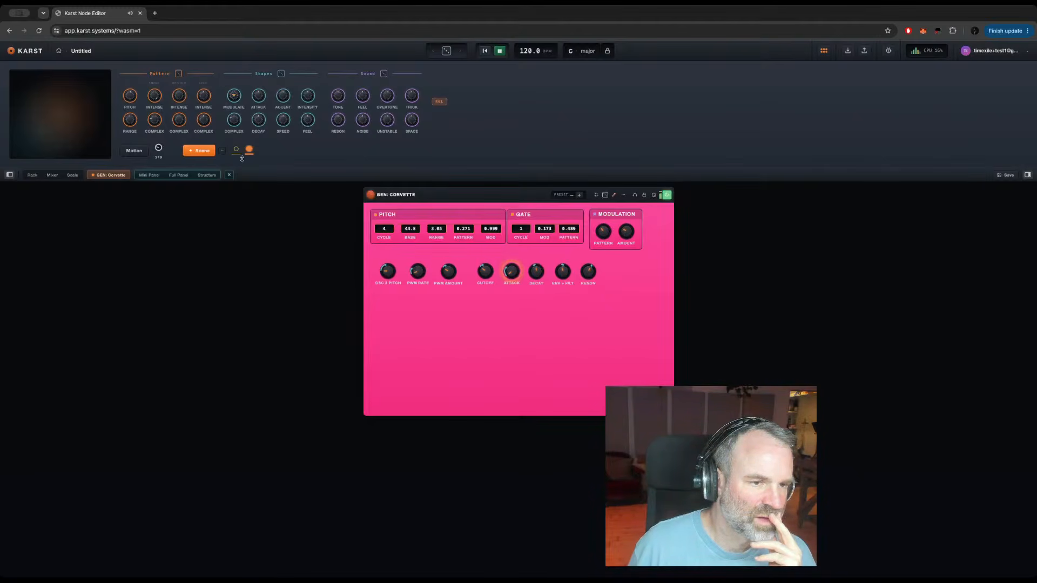
pyautogui.click(204, 176)
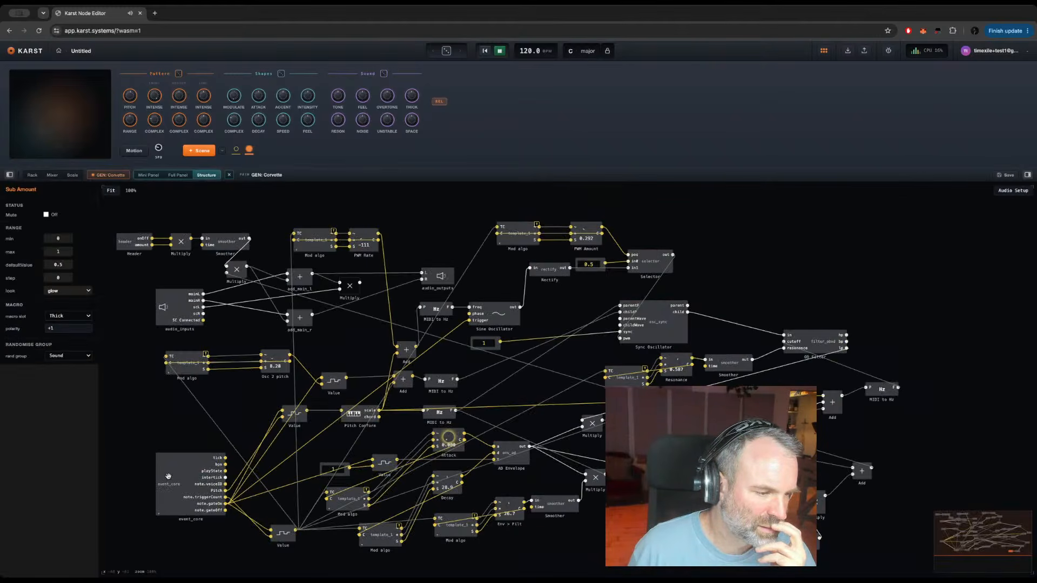
pyautogui.doubleClick(168, 476)
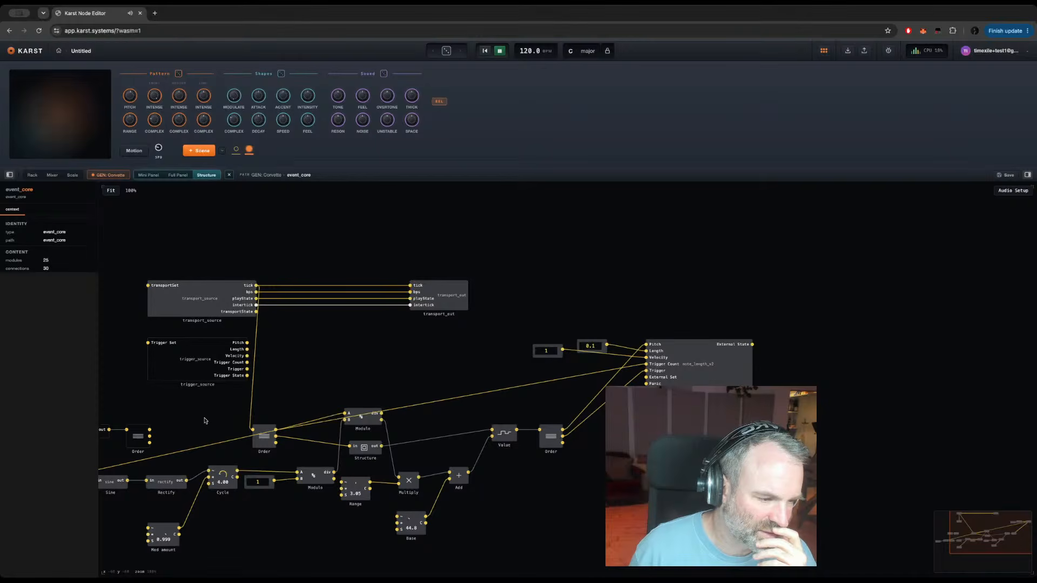
pyautogui.moveTo(204, 420); pyautogui.dragTo(352, 406)
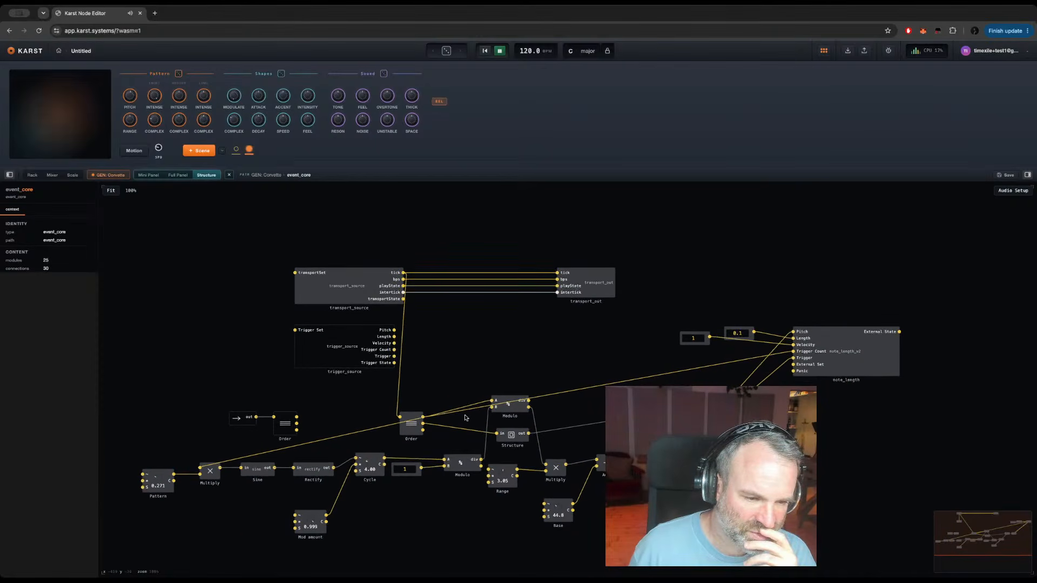
pyautogui.doubleClick(514, 437)
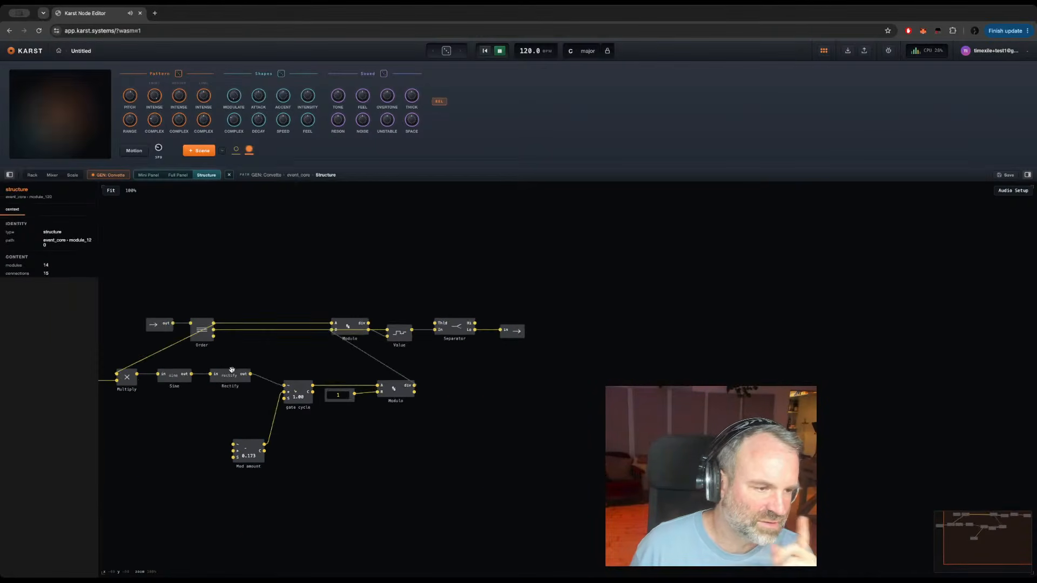
pyautogui.moveTo(276, 363); pyautogui.dragTo(433, 360)
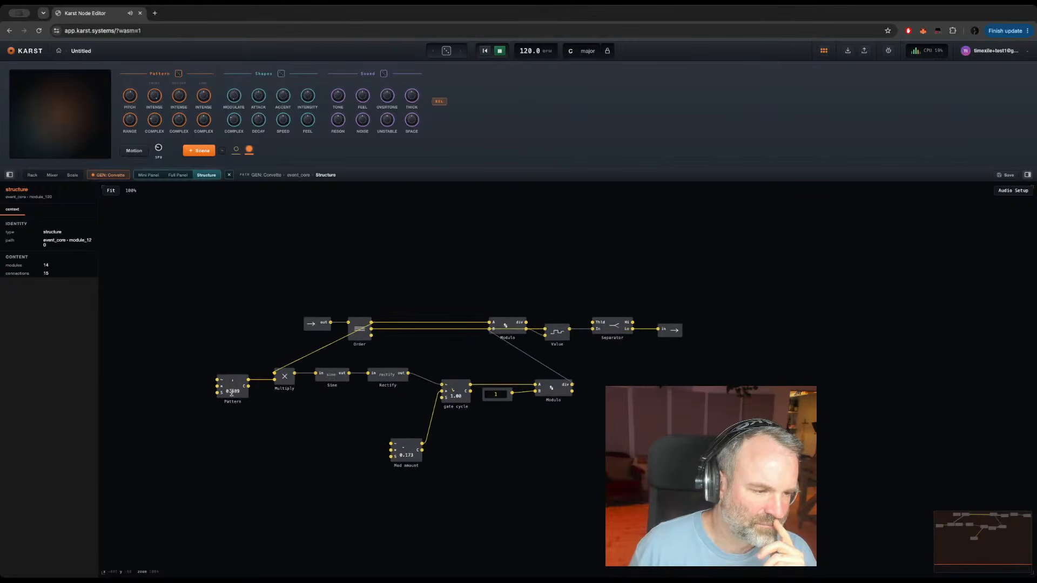
pyautogui.click(463, 399)
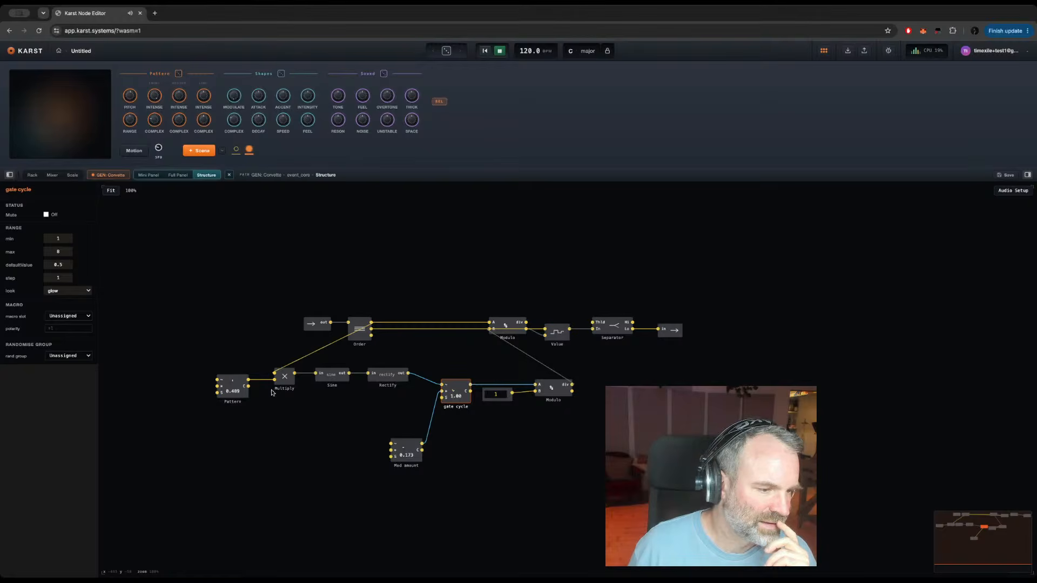
pyautogui.click(242, 393)
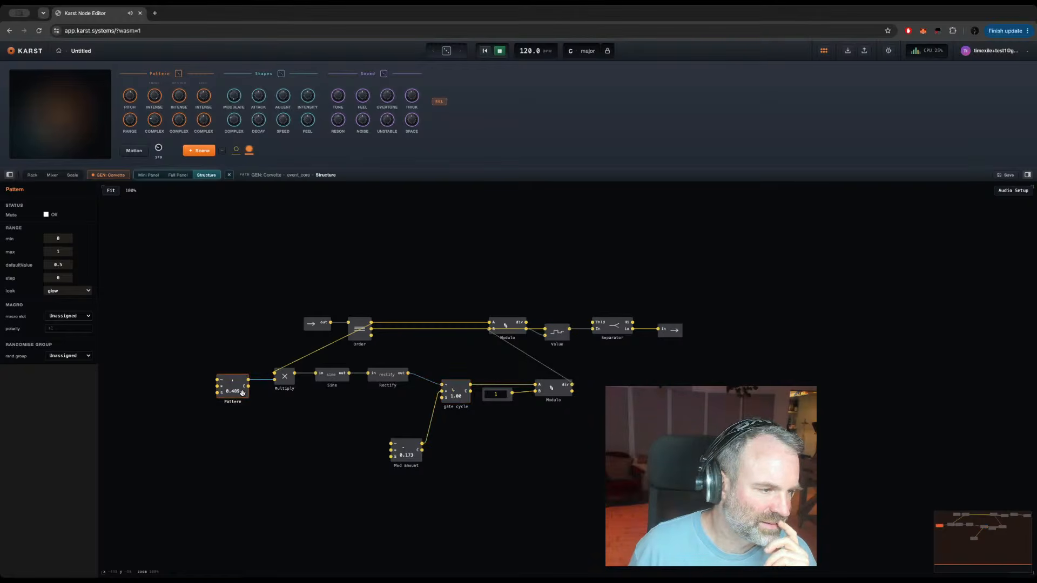
pyautogui.click(69, 355)
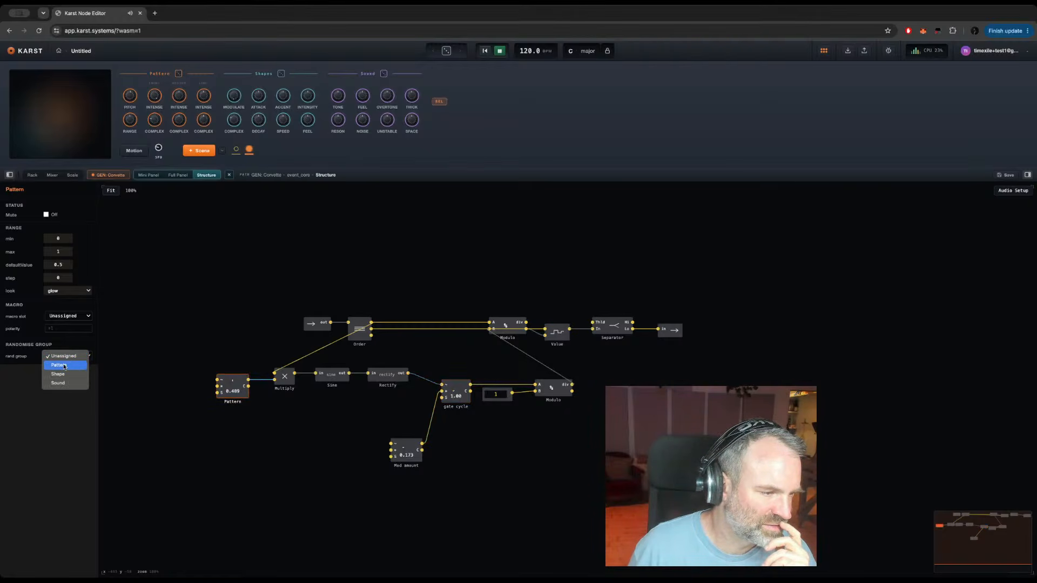
pyautogui.click(64, 367)
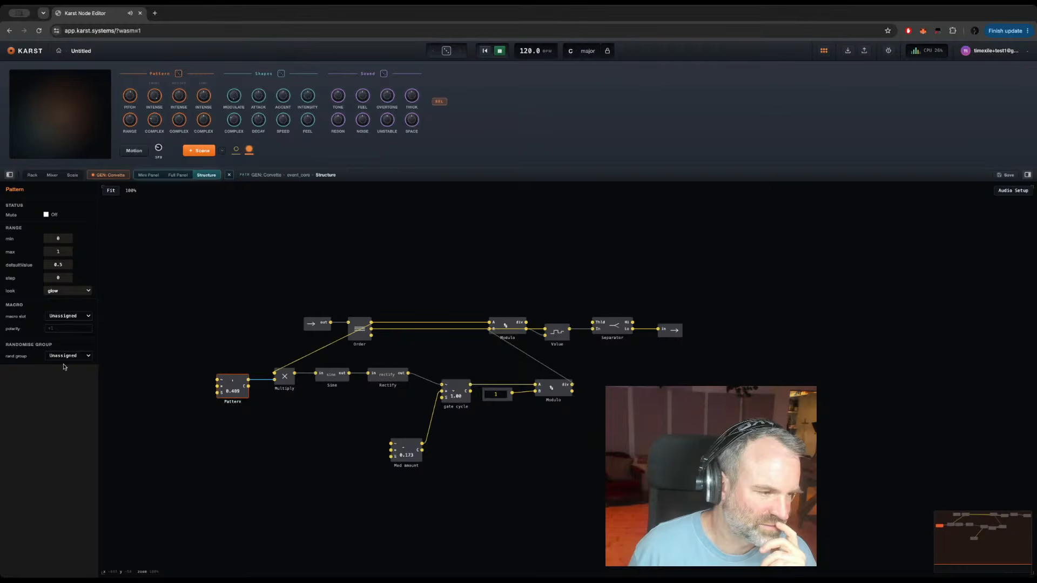
# Step: Assign the gate structure's Mod amount to the Micro Complex macro slot and the Pattern randomise group
pyautogui.click(414, 458)
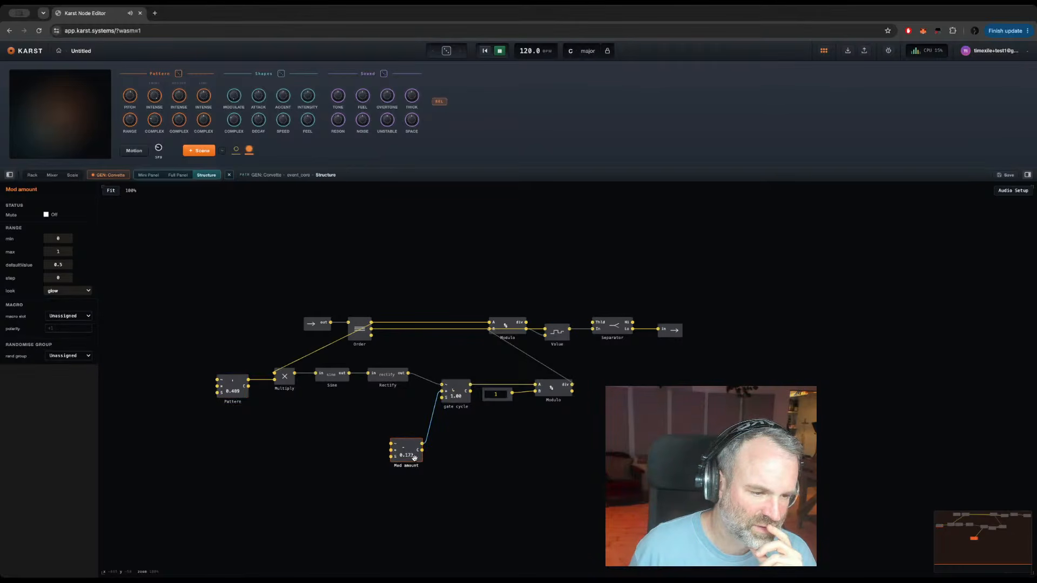
pyautogui.click(77, 317)
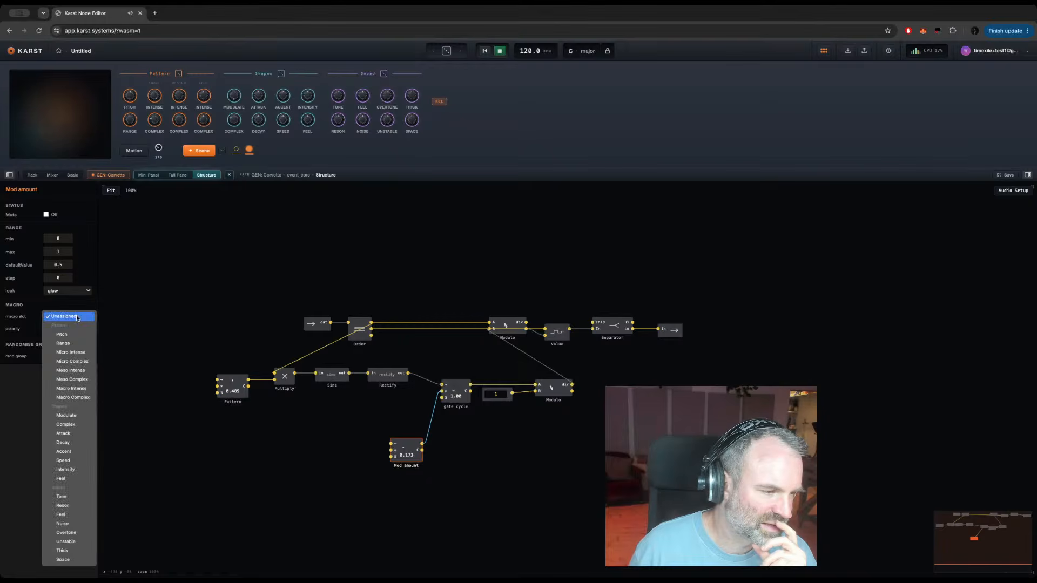
pyautogui.click(85, 361)
pyautogui.click(57, 356)
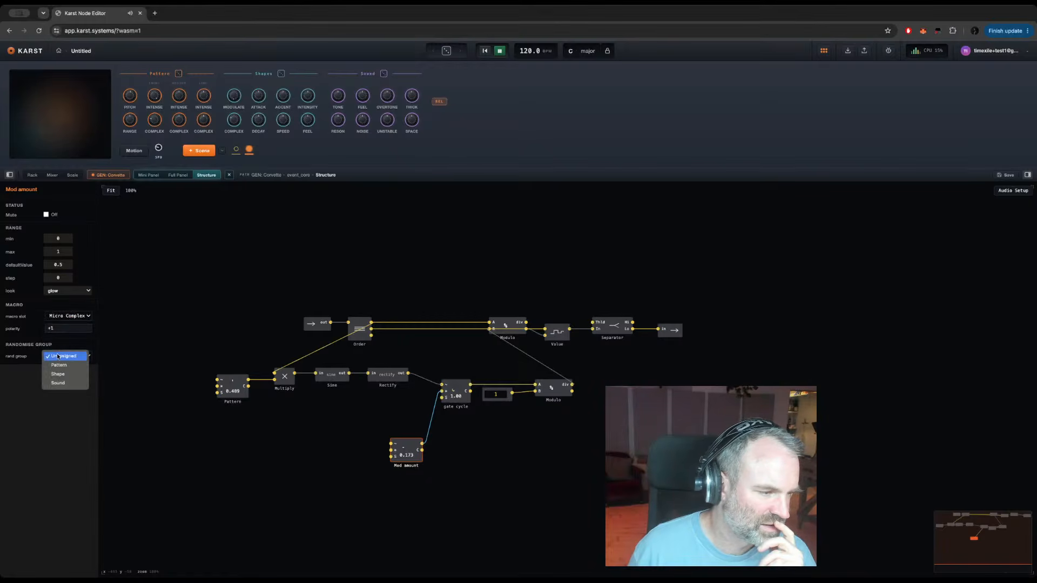
pyautogui.click(65, 367)
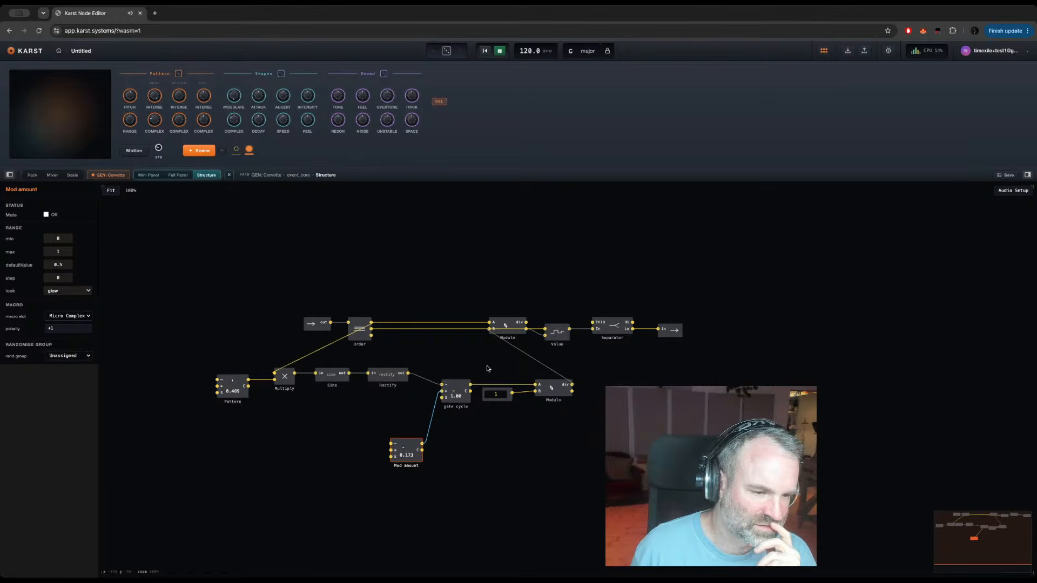
# Step: Assign gate cycle to the Micro Intense macro slot with inverted polarity (-1) and to the Pattern randomise group
pyautogui.click(461, 401)
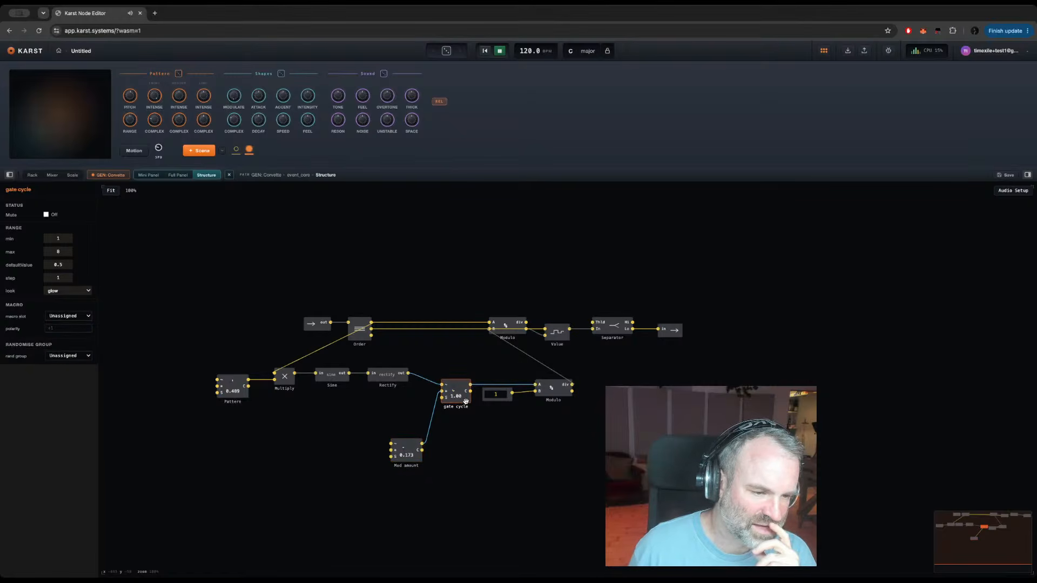
pyautogui.click(66, 317)
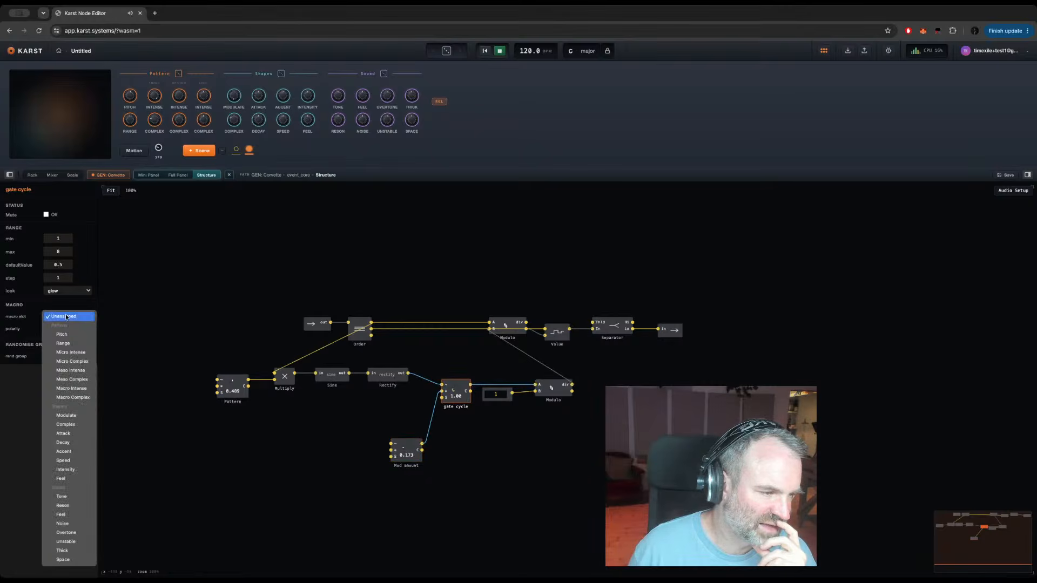
pyautogui.click(77, 356)
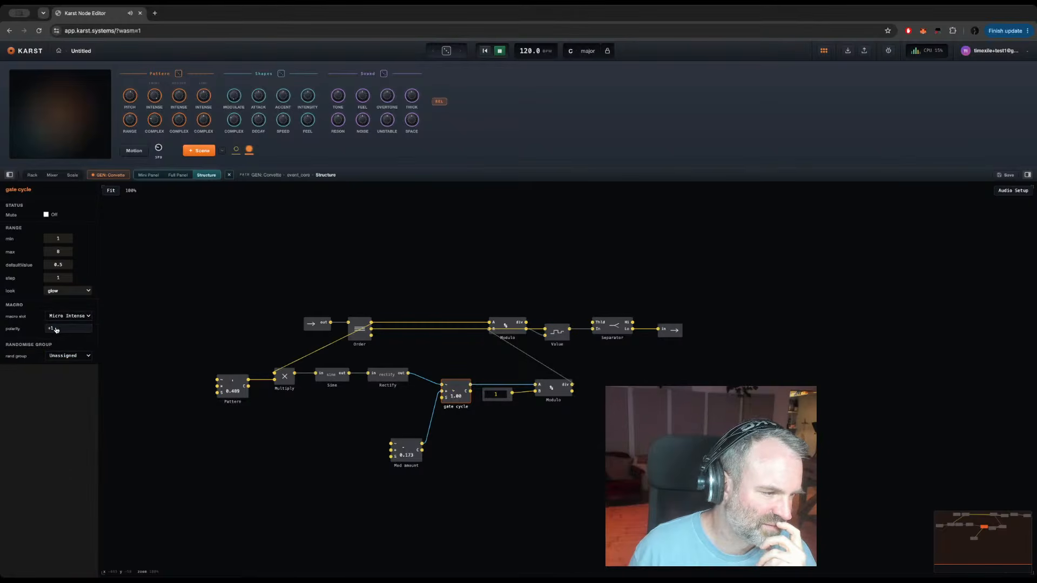
pyautogui.click(56, 329)
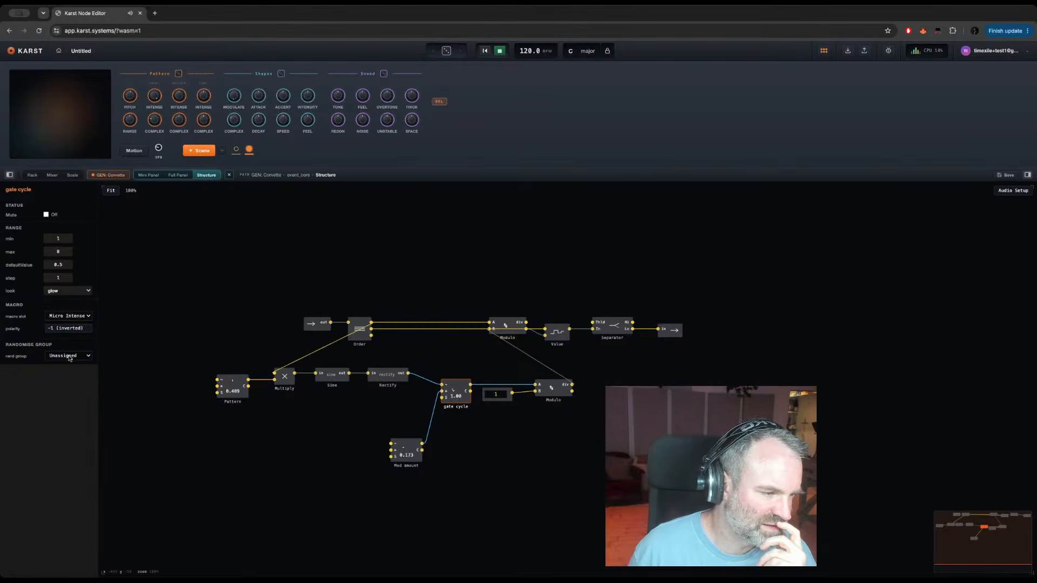
pyautogui.click(70, 357)
pyautogui.click(62, 367)
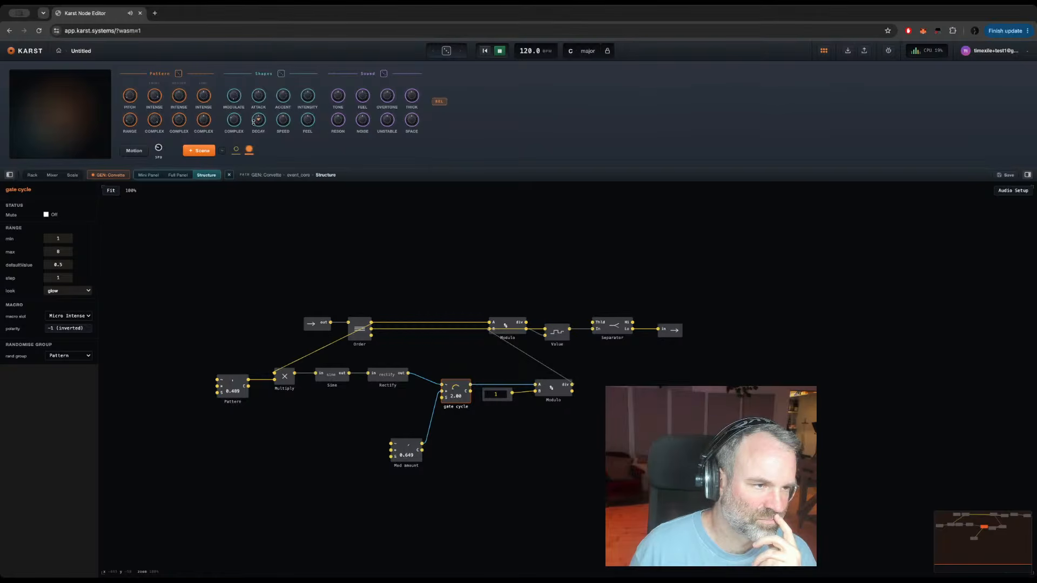
# Step: In the rack, enable GEN: KICK MACHINE, then move FX: RESONATOR onto its track and enable it
pyautogui.click(31, 175)
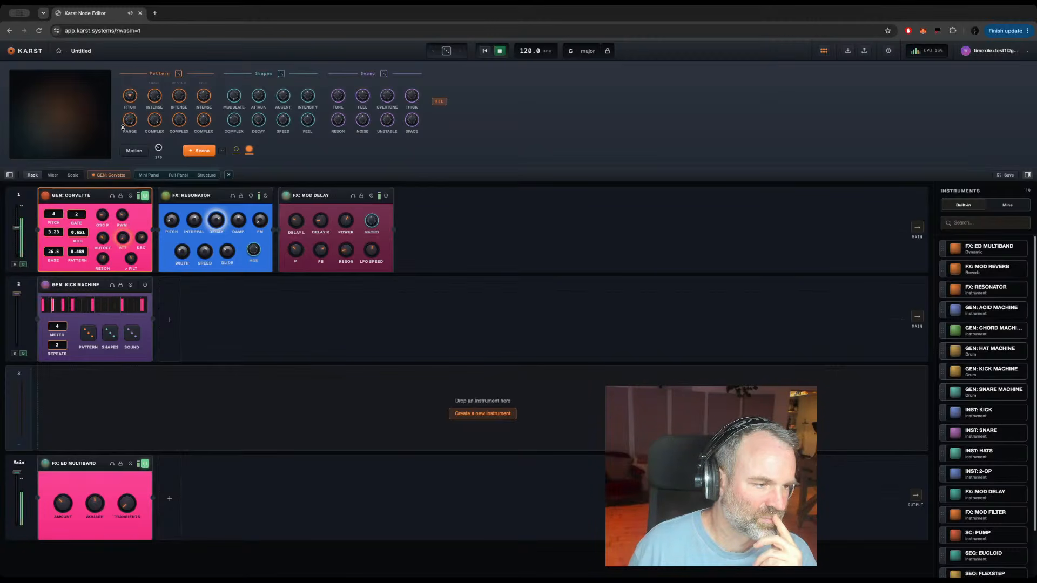
pyautogui.moveTo(161, 196)
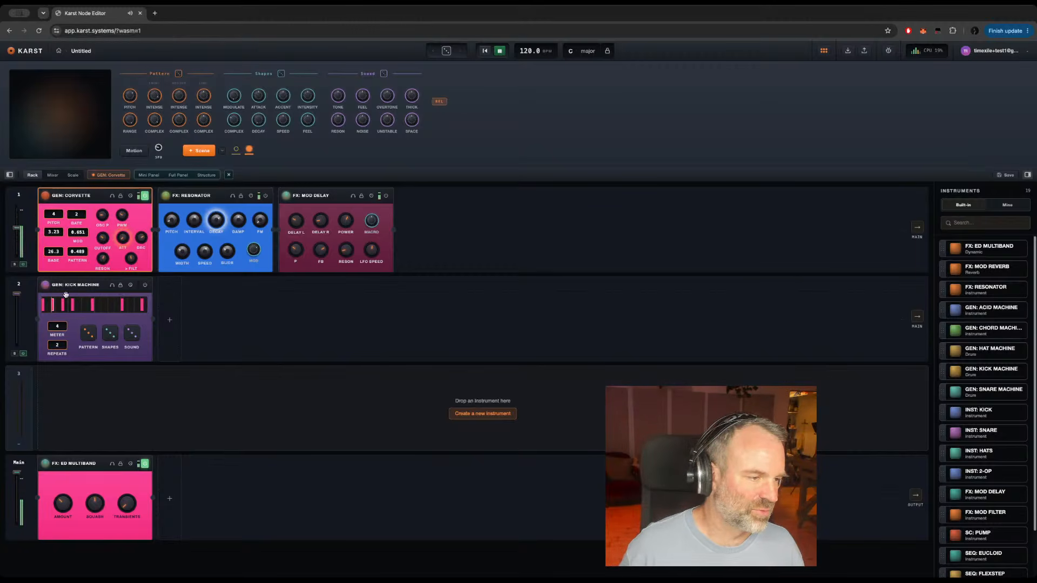
pyautogui.click(146, 286)
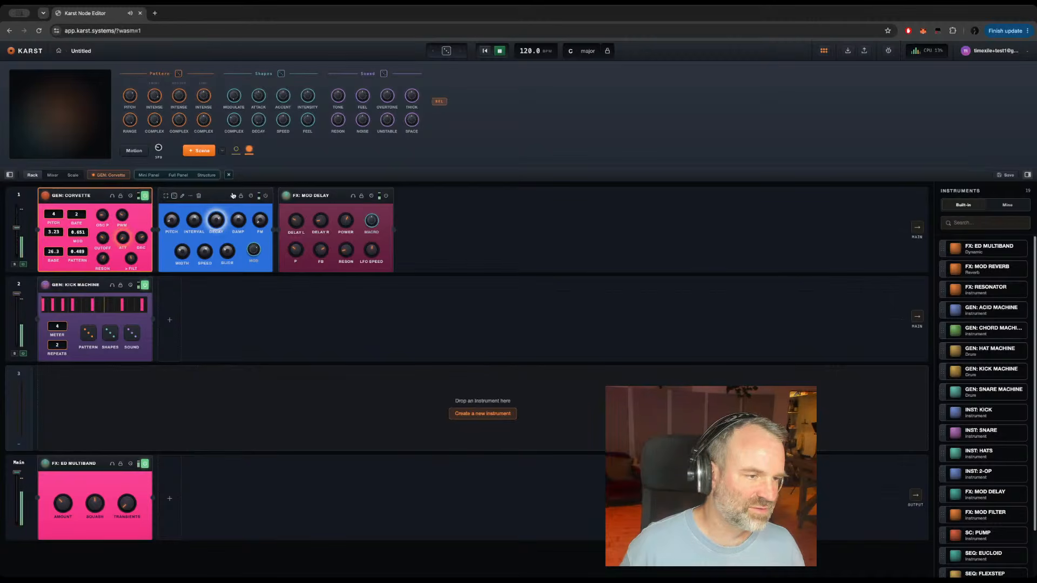
pyautogui.moveTo(211, 210); pyautogui.dragTo(226, 305)
pyautogui.click(266, 286)
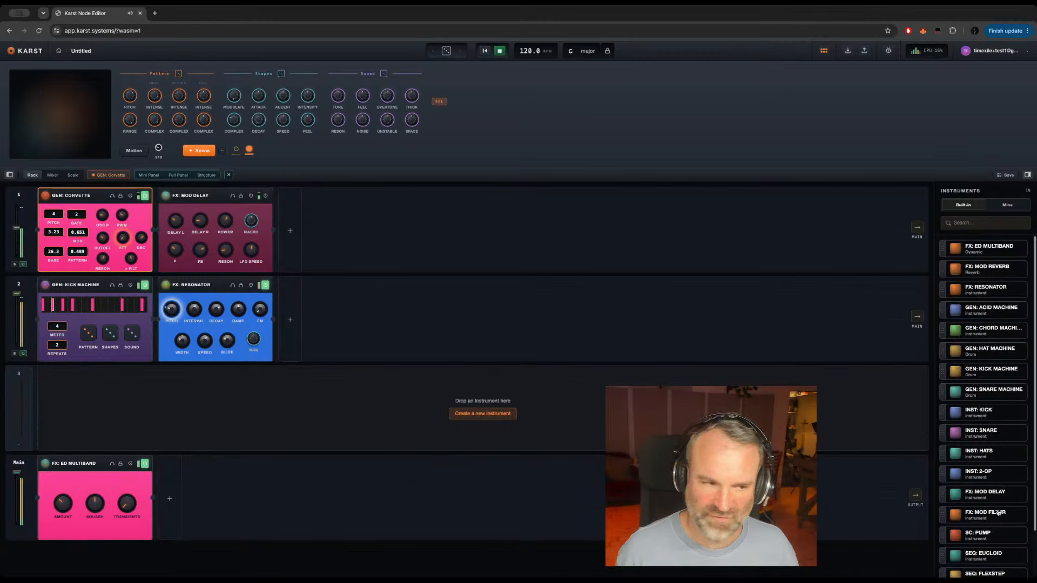
# Step: Add FX: MOD FILTER after FX: RESONATOR on the kick track and select it
pyautogui.moveTo(999, 513); pyautogui.dragTo(481, 317)
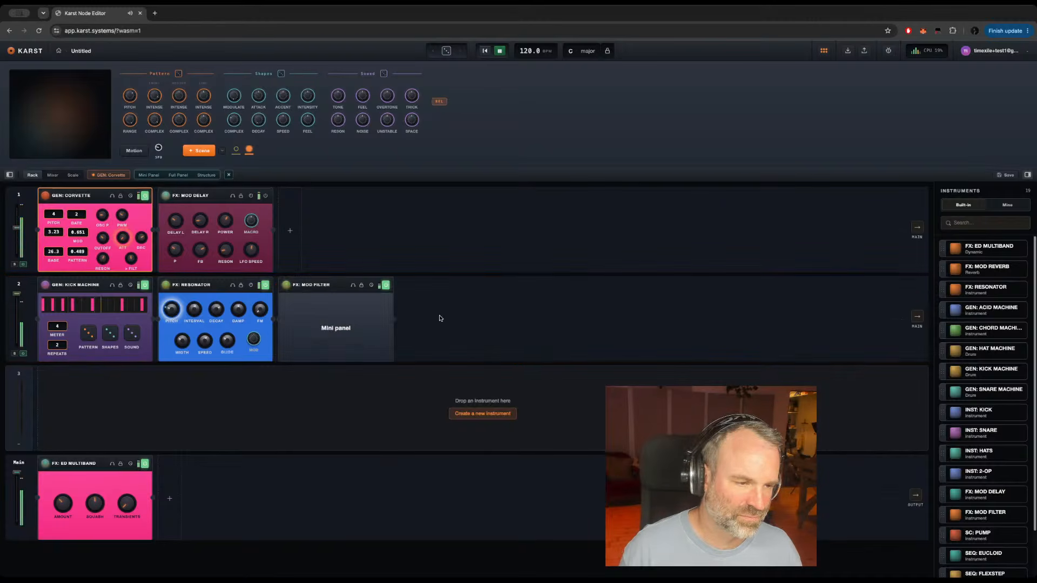
pyautogui.click(341, 285)
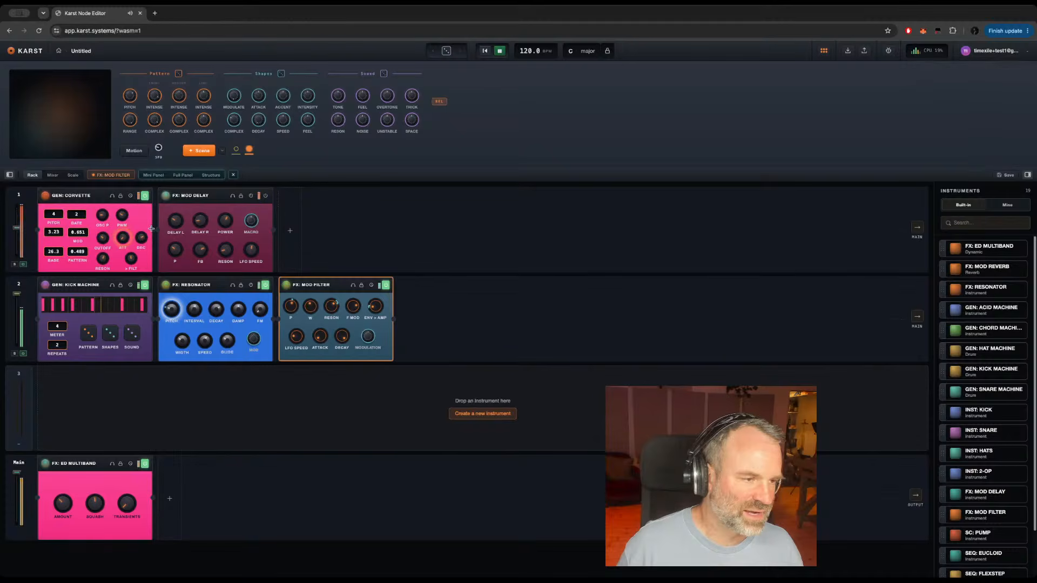
# Step: Connect GEN: CORVETTE's output to FX: MOD FILTER's input and raise the first track's volume
pyautogui.moveTo(165, 237); pyautogui.dragTo(279, 319)
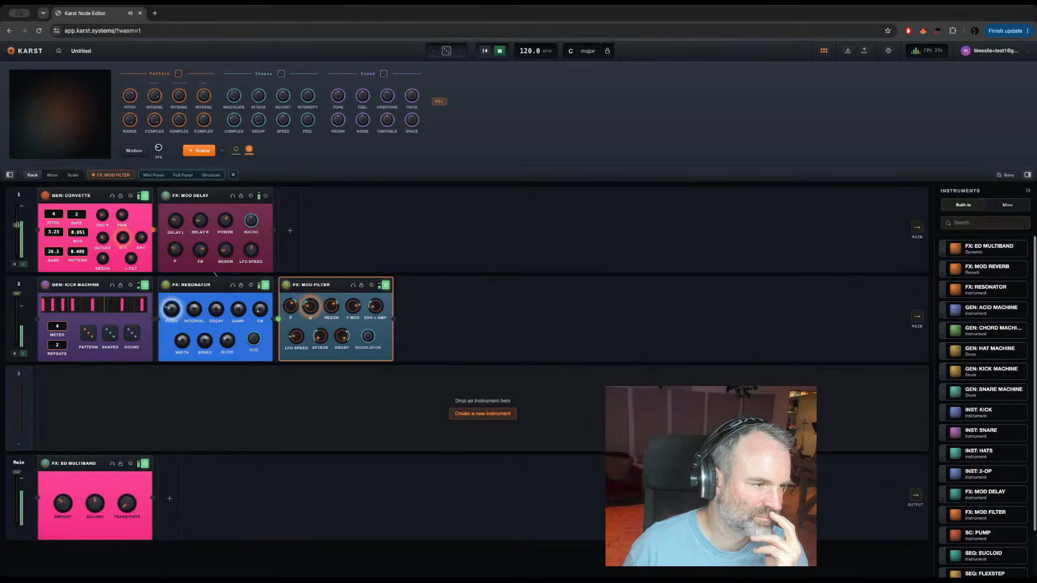
pyautogui.moveTo(16, 223); pyautogui.dragTo(10, 213)
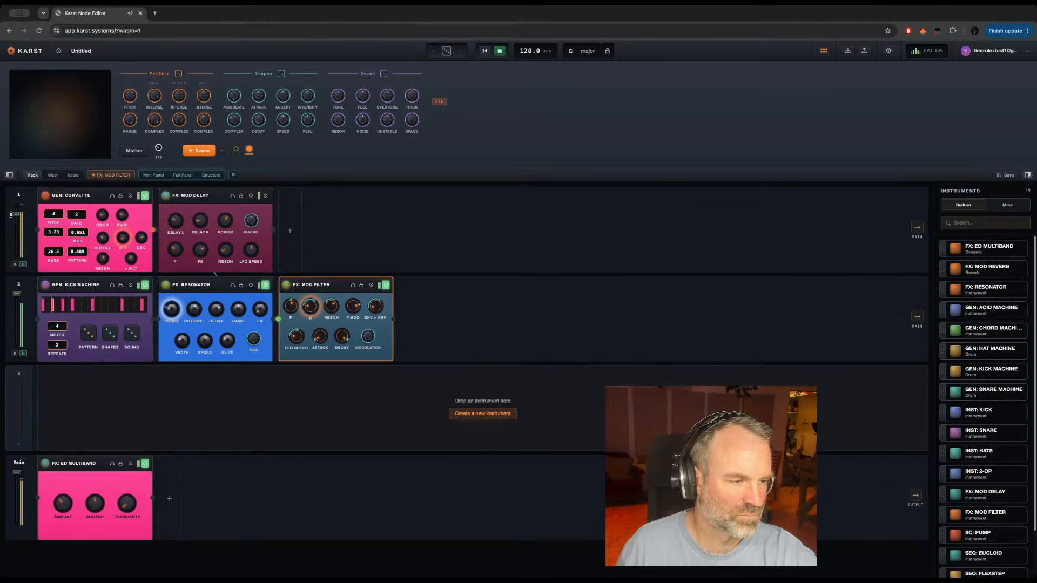
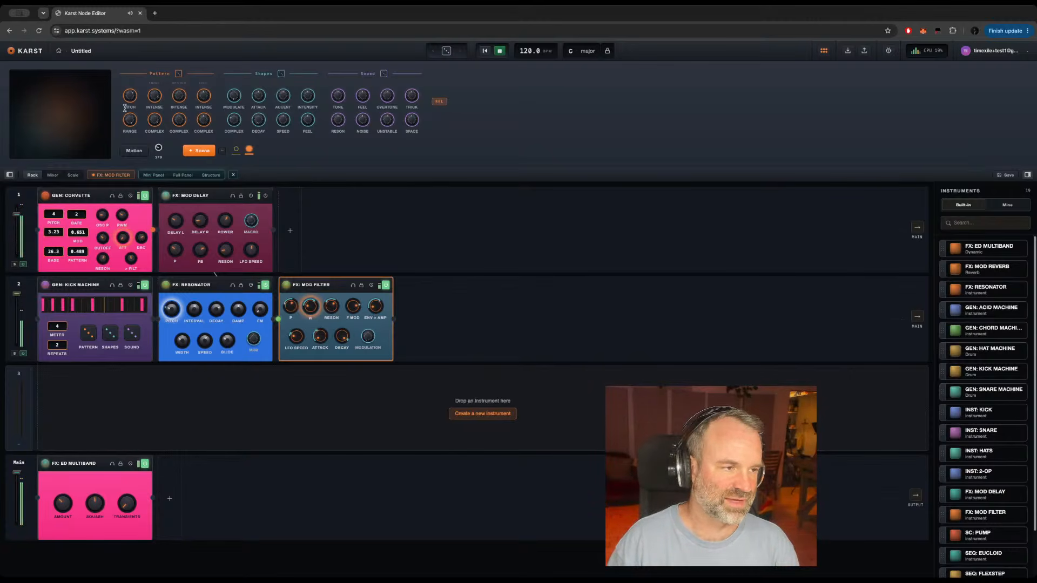
# Step: Adjust the Pattern Pitch macro until GEN: CORVETTE's base reads 38.2, then select GEN: CORVETTE and restart playback
pyautogui.moveTo(130, 101); pyautogui.dragTo(129, 97)
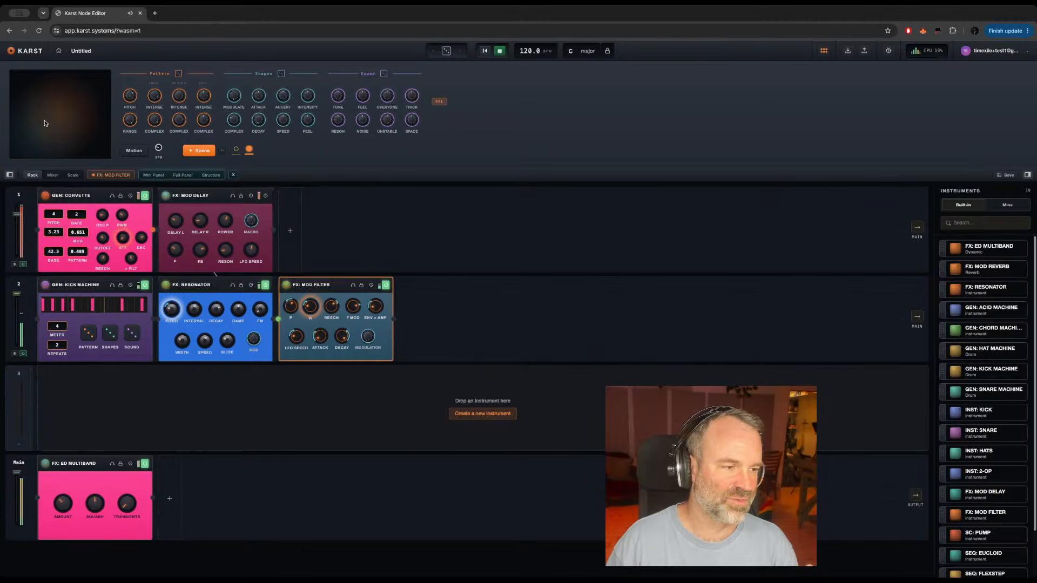
pyautogui.moveTo(129, 96); pyautogui.dragTo(126, 105)
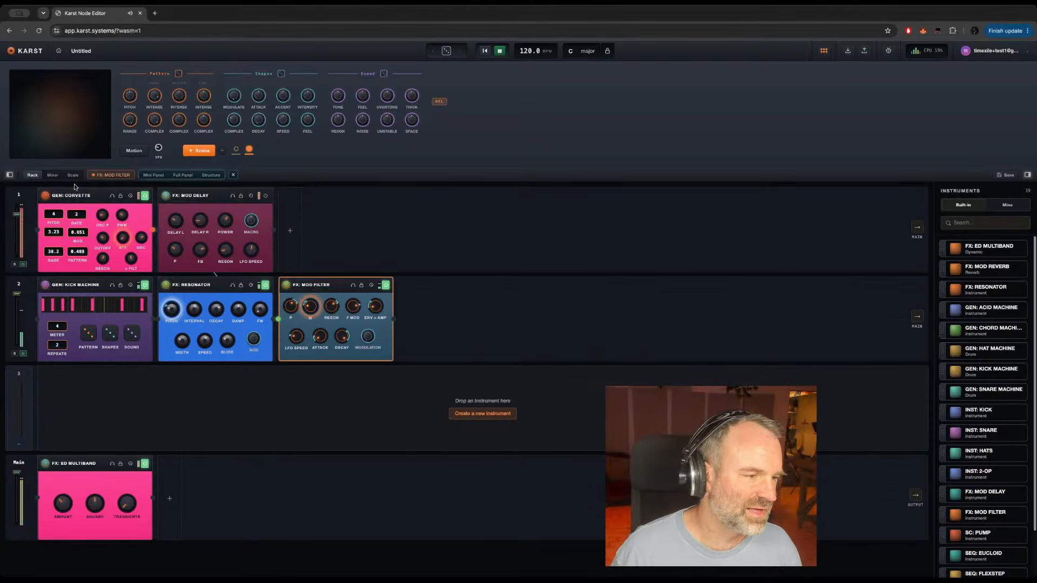
pyautogui.click(93, 195)
pyautogui.press('space')
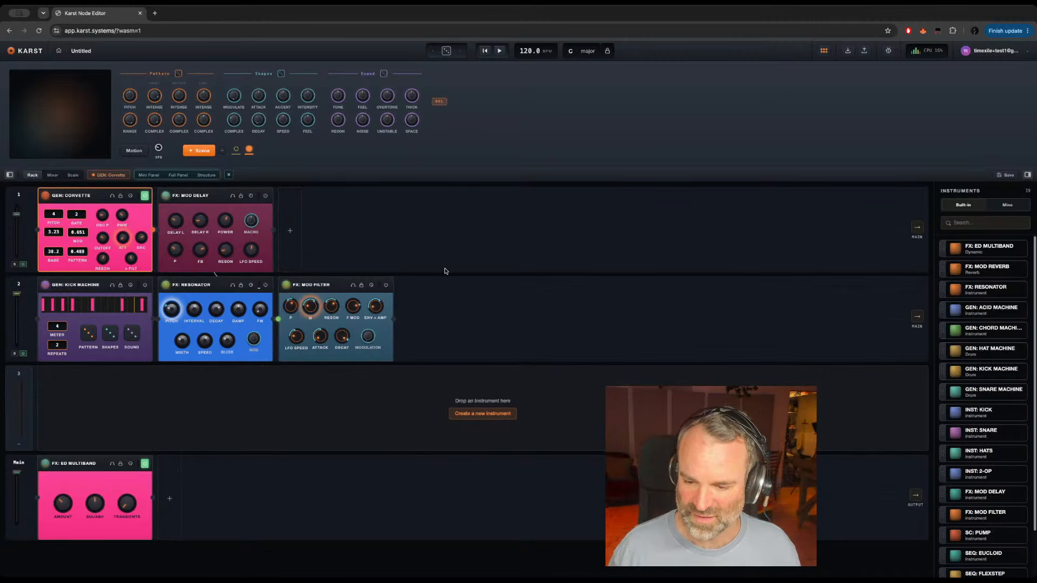
pyautogui.press('space')
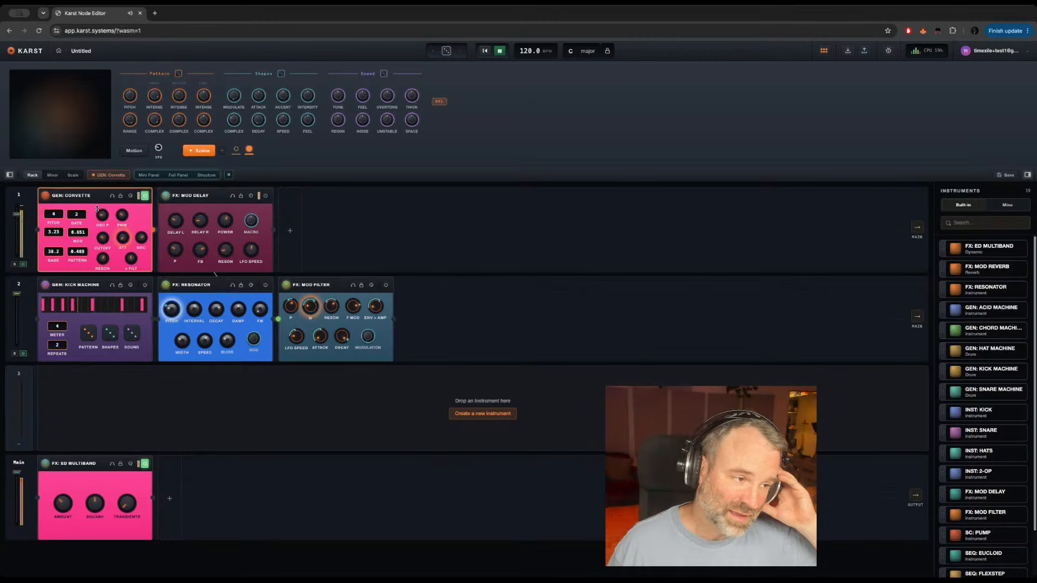
# Step: Open the full panel of GEN: CORVETTE and save the current settings as its first preset
pyautogui.moveTo(92, 197)
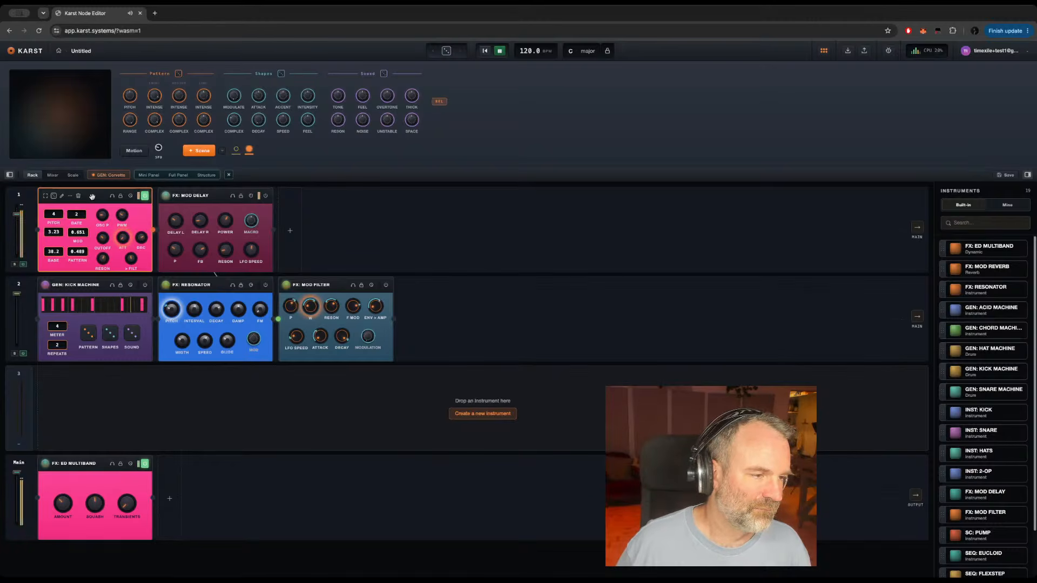
pyautogui.doubleClick(92, 197)
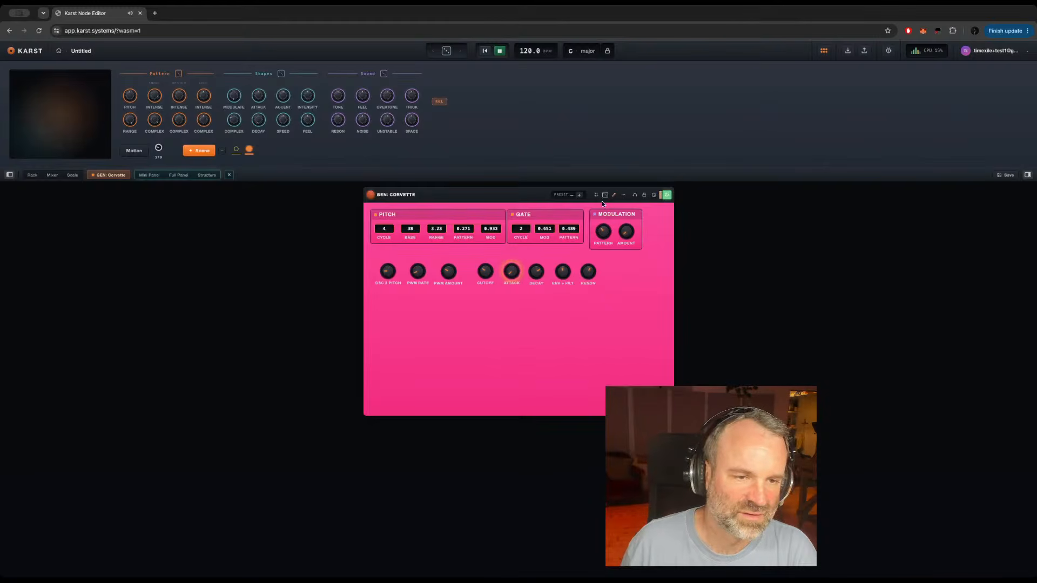
pyautogui.click(579, 195)
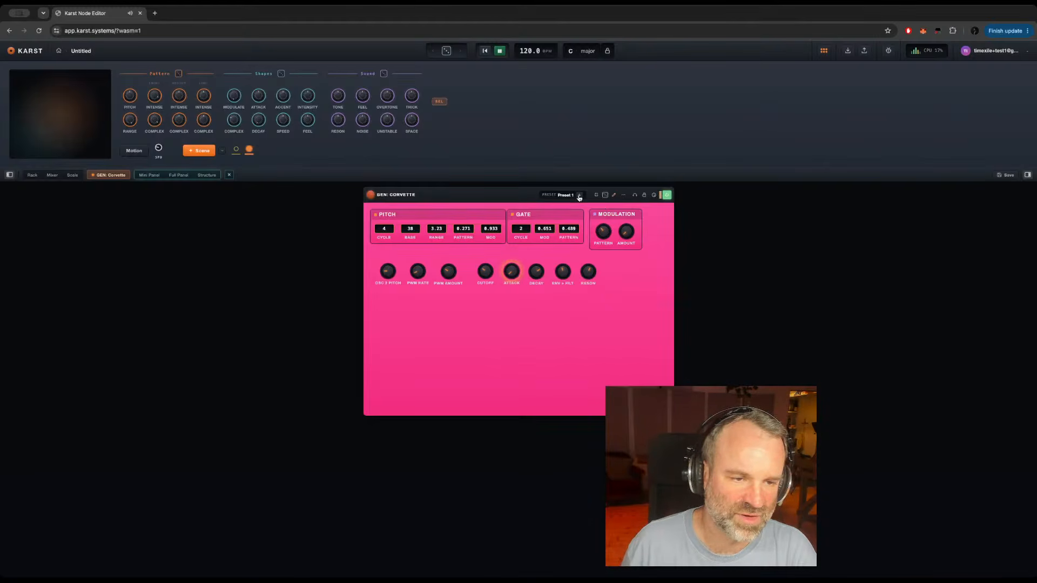
# Step: Adjust decay, lower the envelope-to-filter amount, and set both the pitch mod and the gate mod to 0
pyautogui.moveTo(536, 273); pyautogui.dragTo(529, 301)
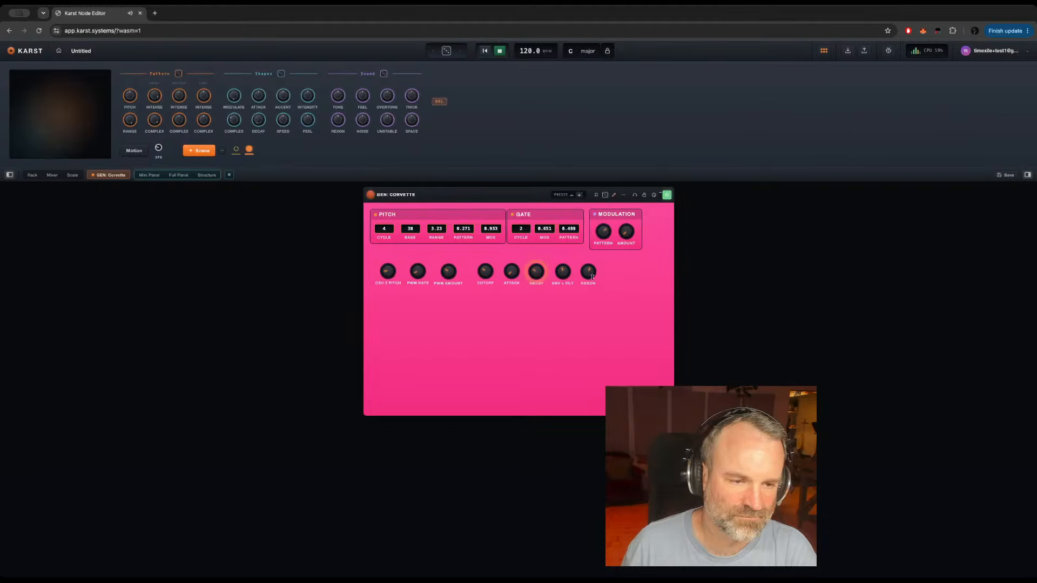
pyautogui.moveTo(560, 268); pyautogui.dragTo(566, 356)
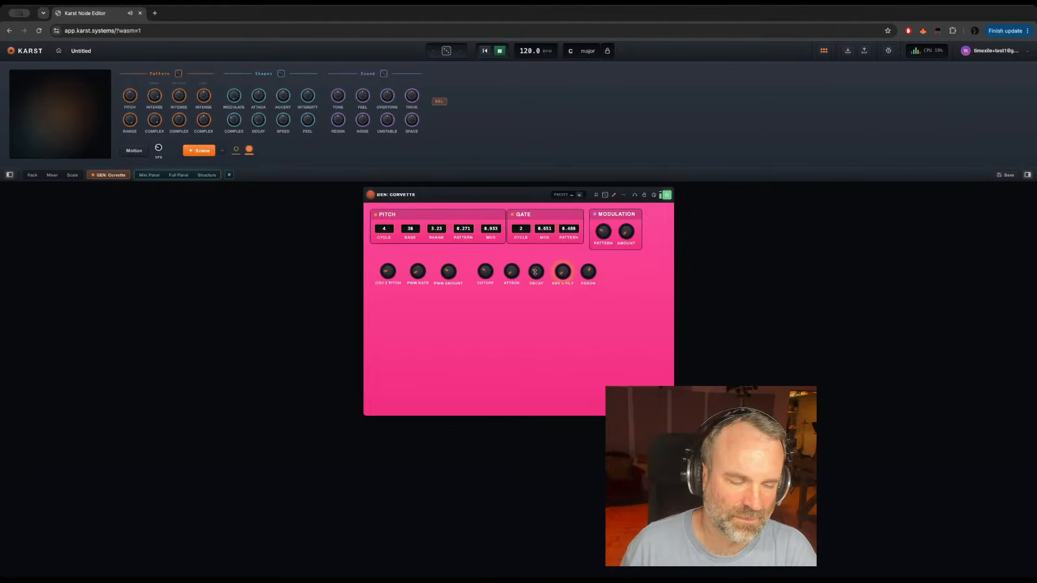
pyautogui.moveTo(535, 272); pyautogui.dragTo(533, 263)
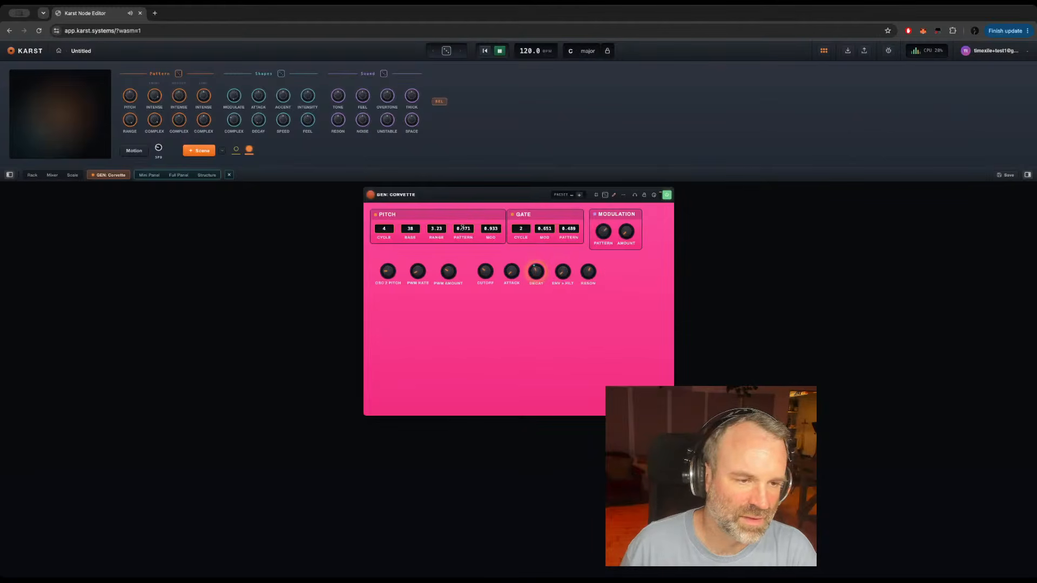
pyautogui.moveTo(496, 230); pyautogui.dragTo(555, 325)
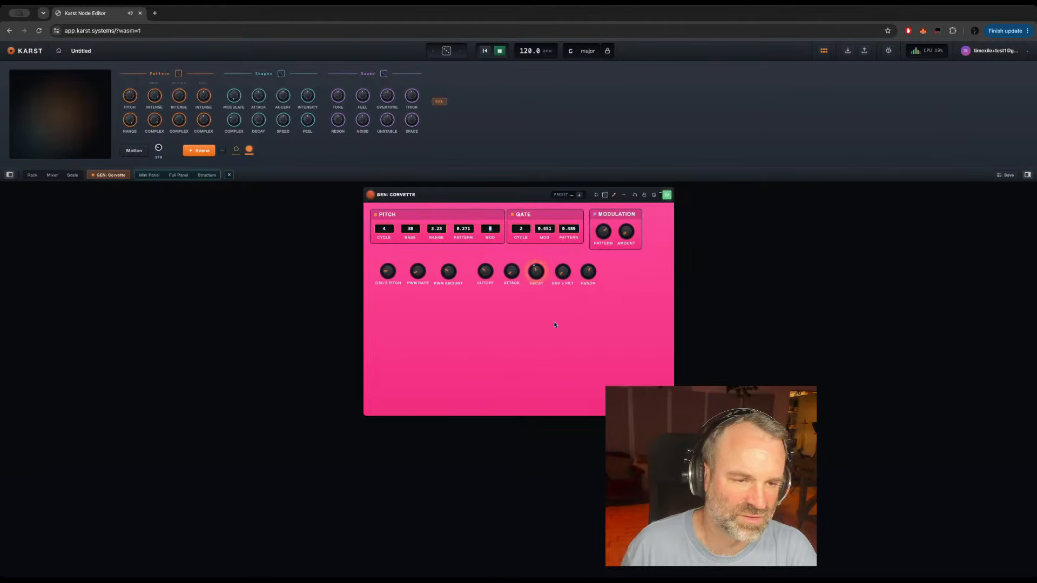
pyautogui.moveTo(547, 228); pyautogui.dragTo(534, 321)
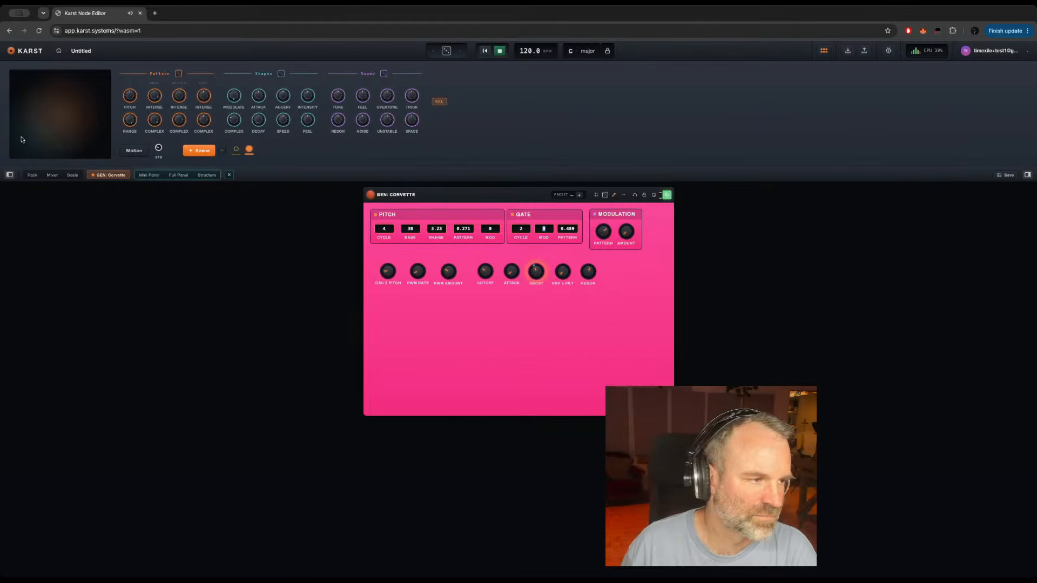
# Step: Return to the rack and lower the first track's volume
pyautogui.click(32, 175)
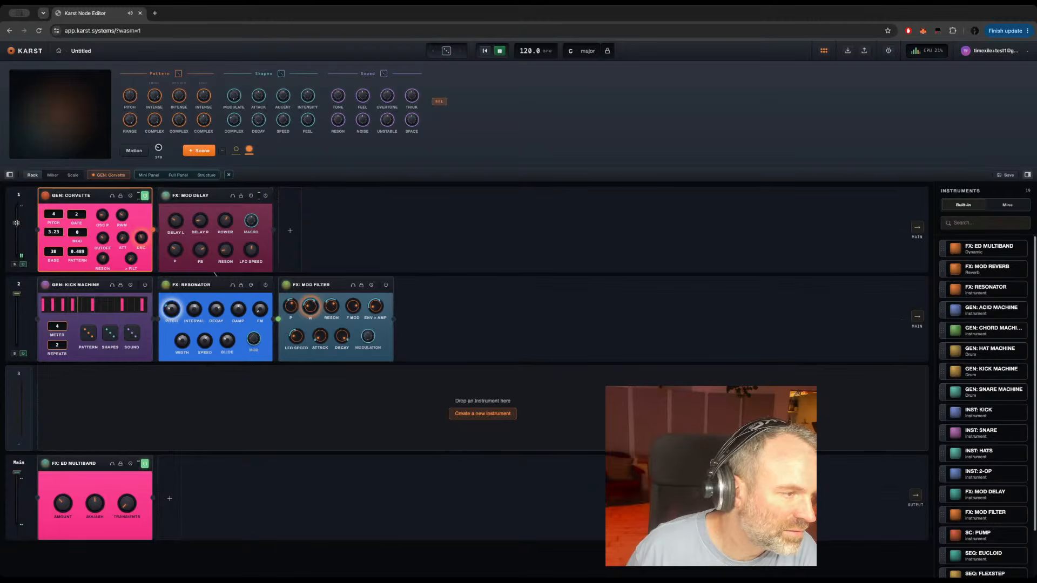
pyautogui.moveTo(17, 223); pyautogui.dragTo(15, 233)
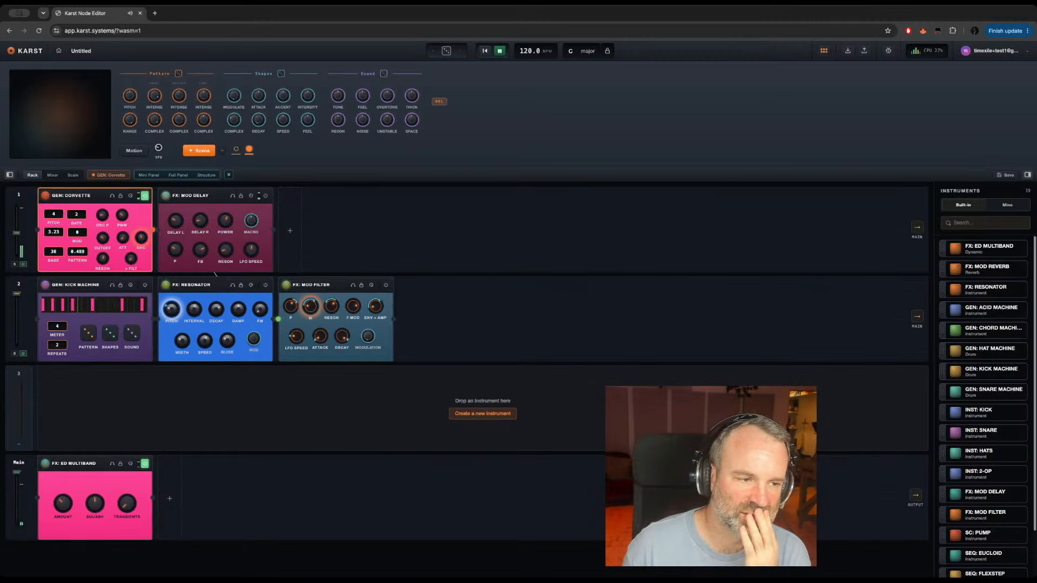
pyautogui.click(92, 466)
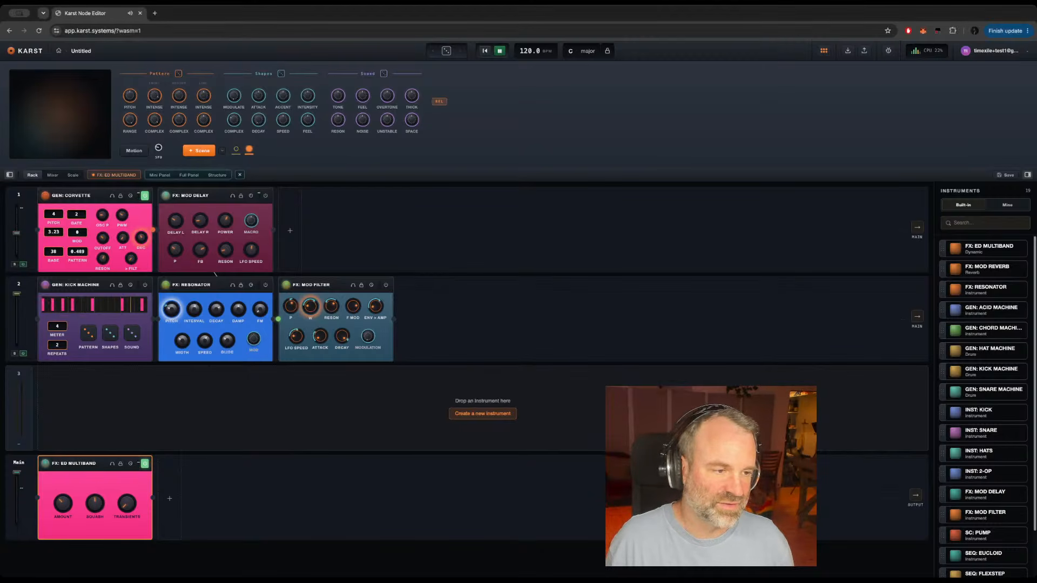
pyautogui.click(93, 199)
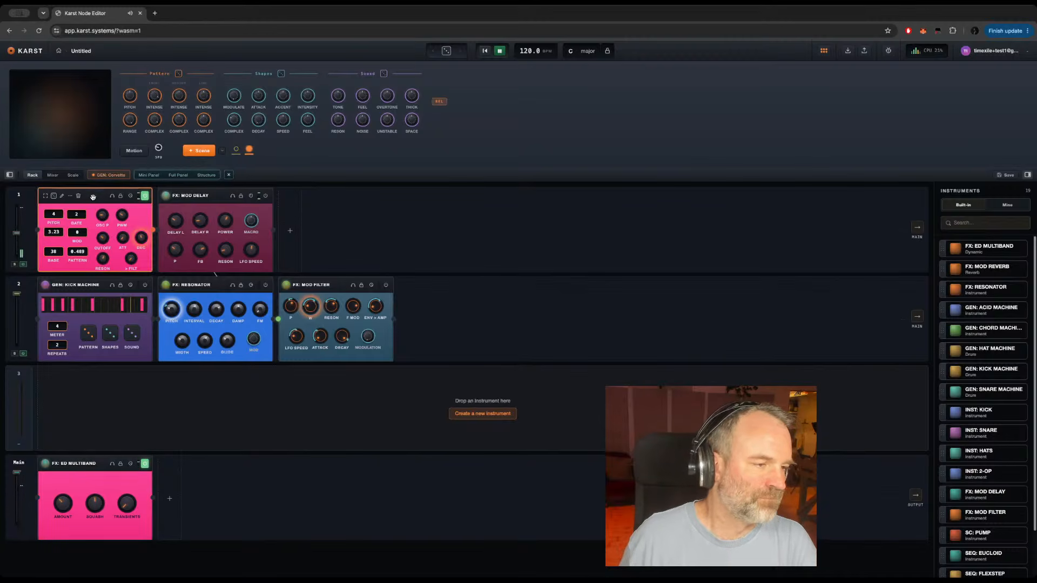
pyautogui.doubleClick(93, 200)
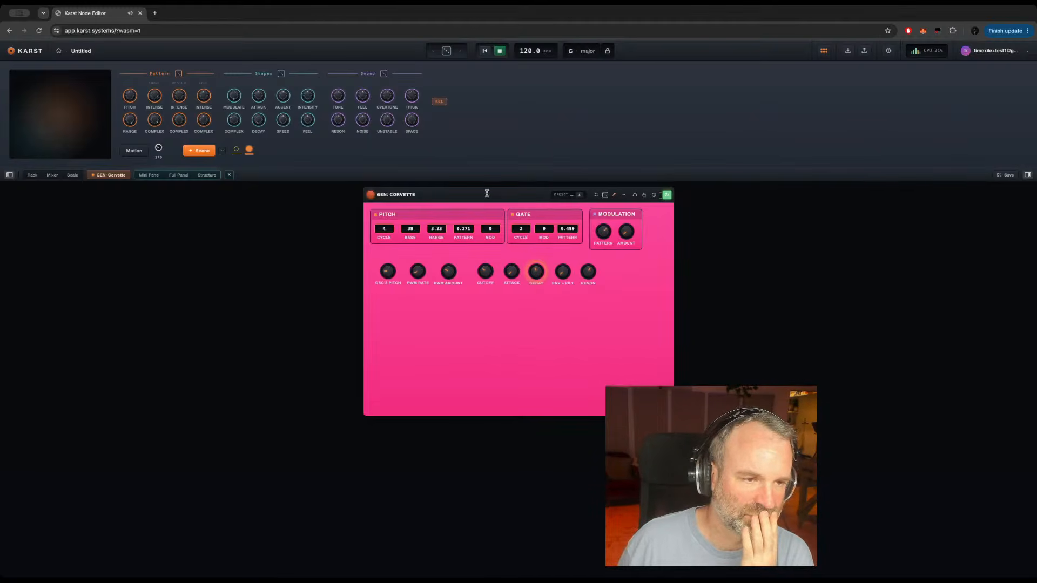
pyautogui.click(33, 175)
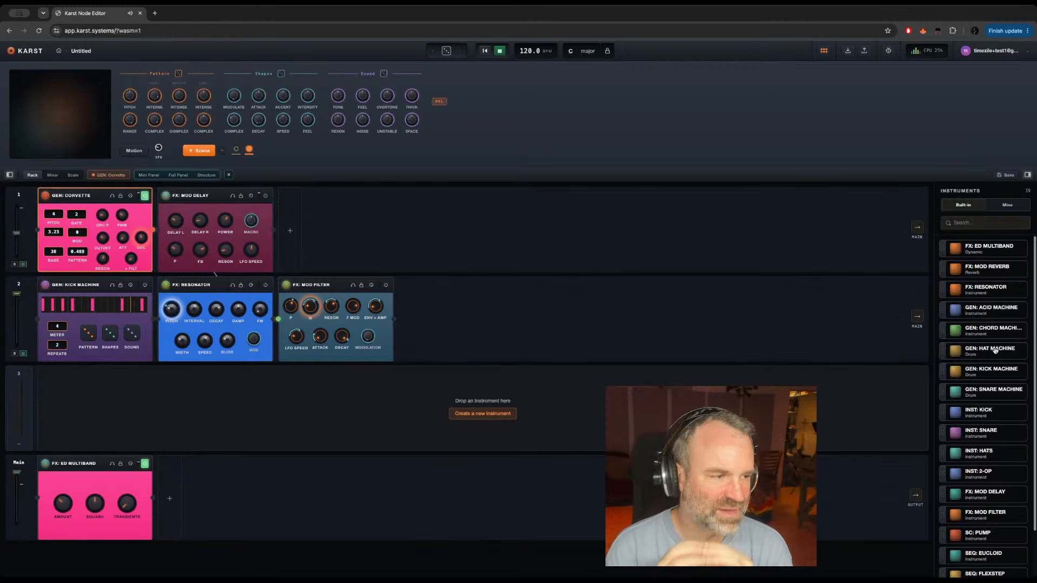
# Step: Reopen GEN: CORVETTE's full panel and save the modified sound as another preset
pyautogui.moveTo(100, 196)
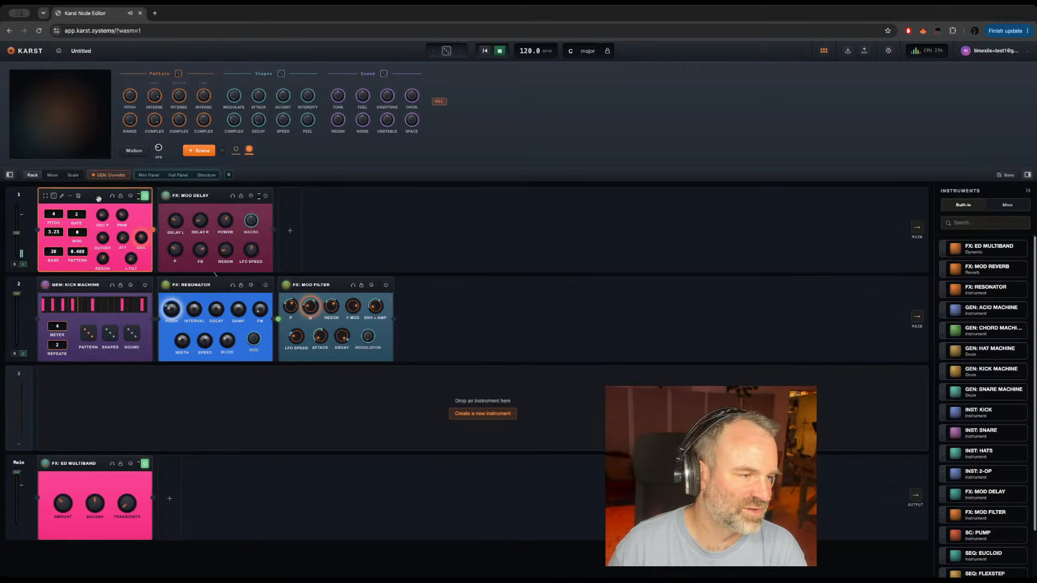
pyautogui.doubleClick(97, 197)
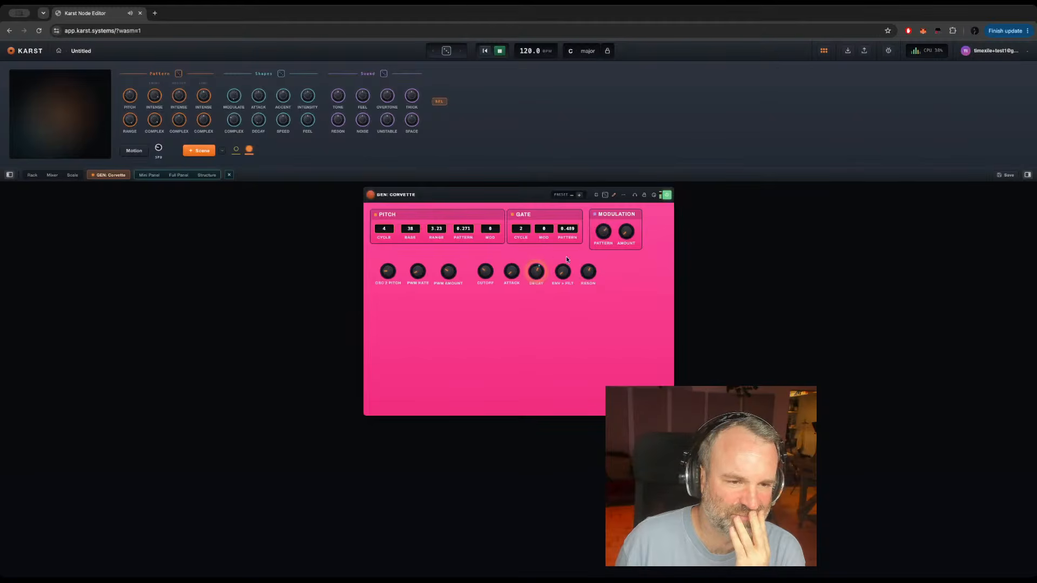
pyautogui.click(579, 195)
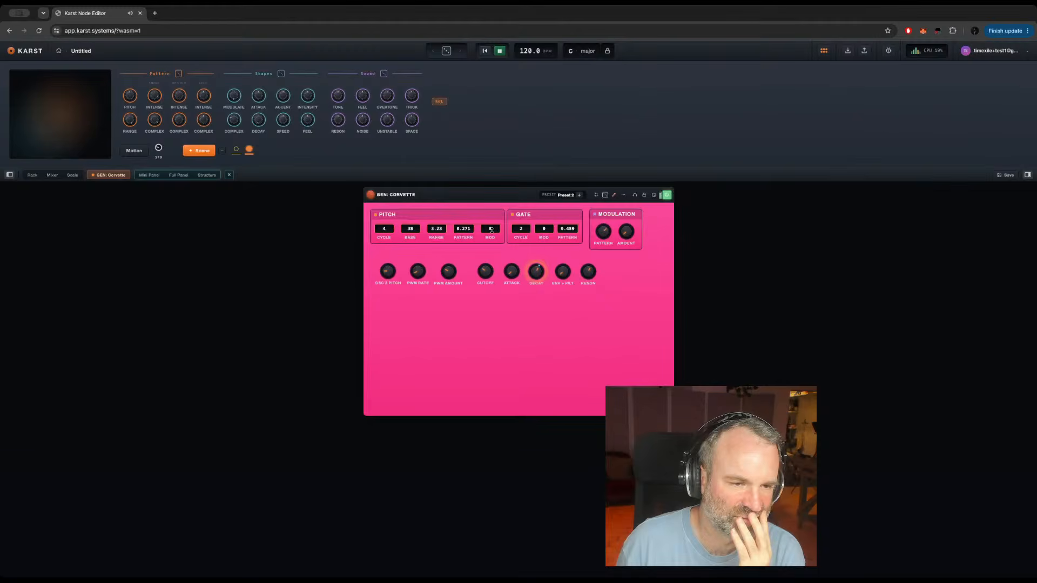
# Step: Raise the pitch mod to 0.229 and save this variation as a new preset
pyautogui.moveTo(492, 230); pyautogui.dragTo(493, 215)
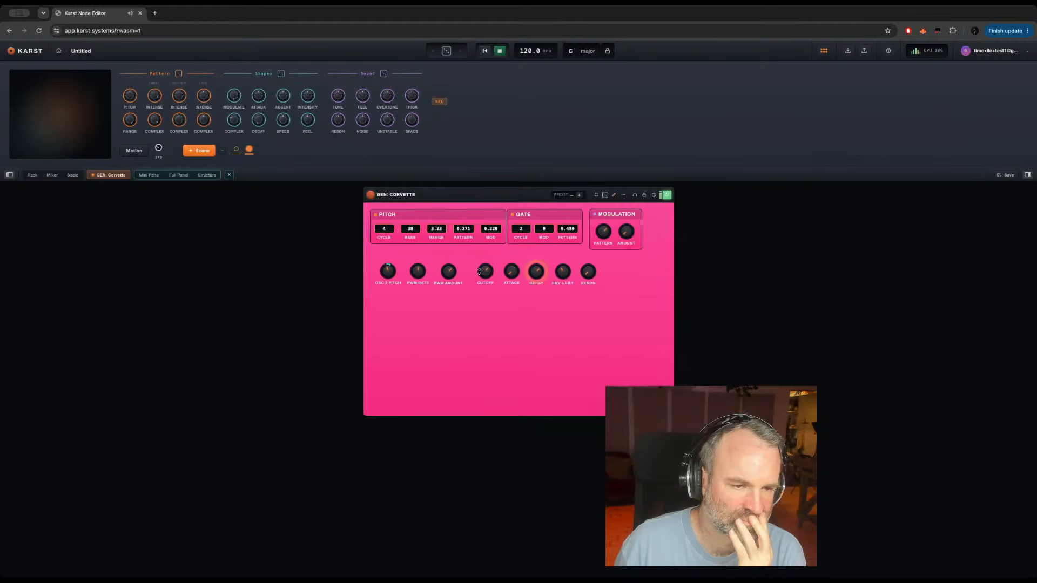
pyautogui.click(579, 195)
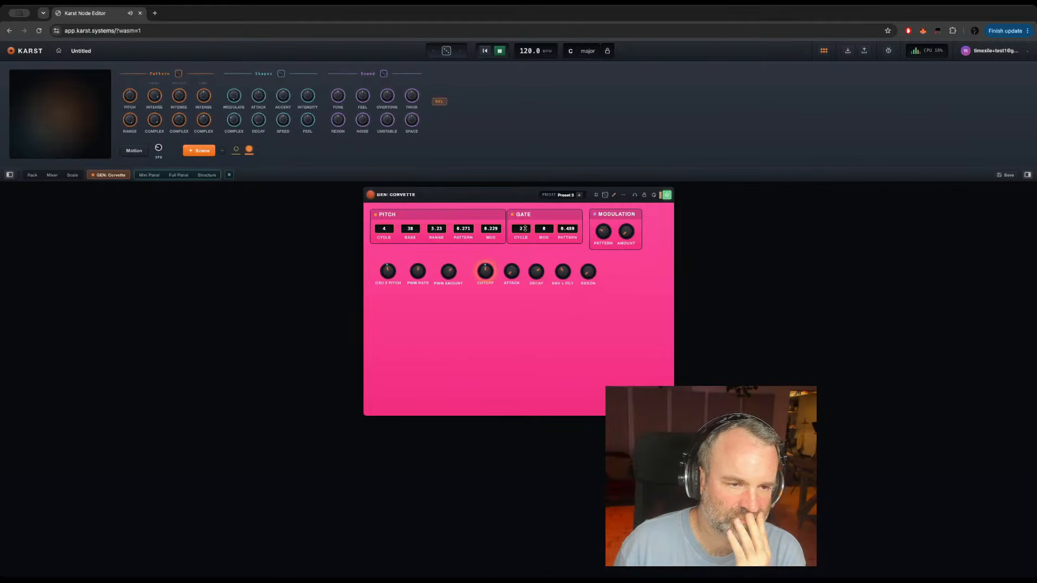
# Step: Set gate cycle to 1, pitch mod to 0.74, pitch pattern to 0.056, range to 2.56 and base to 78.8, and raise the PWM rate
pyautogui.moveTo(521, 229); pyautogui.dragTo(523, 324)
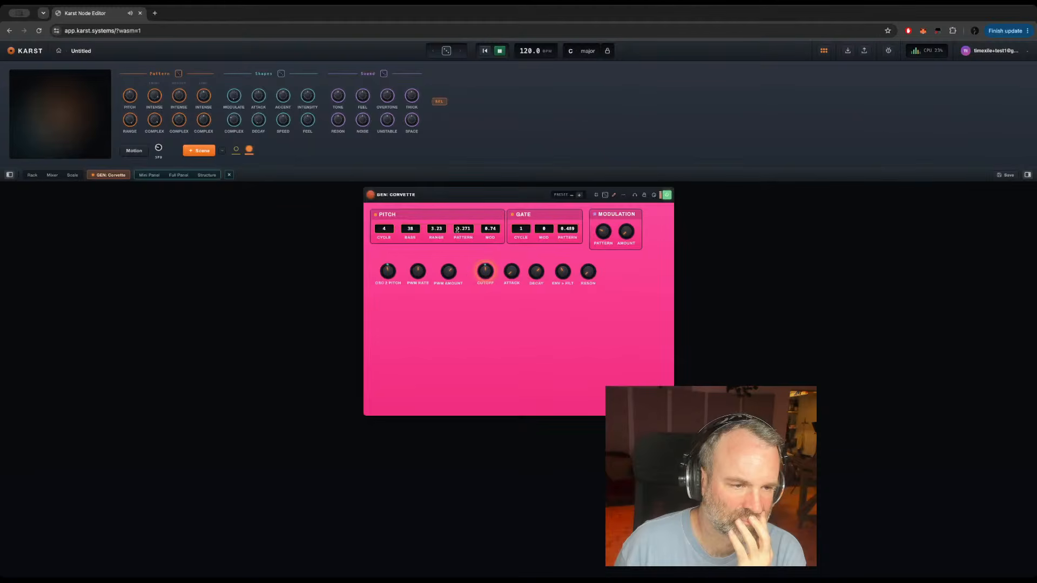
pyautogui.moveTo(462, 230); pyautogui.dragTo(408, 211)
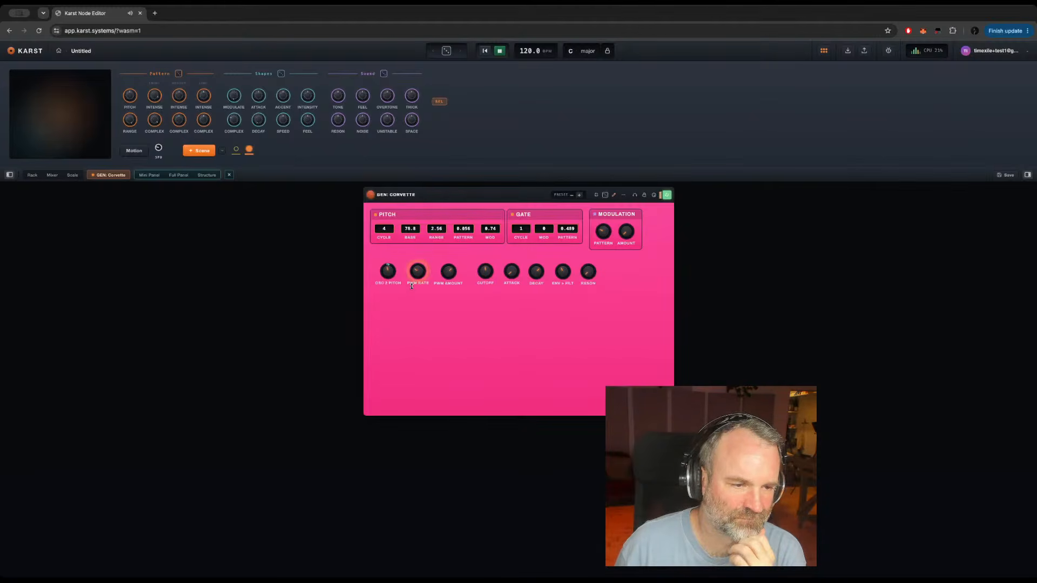
pyautogui.moveTo(423, 273); pyautogui.dragTo(449, 279)
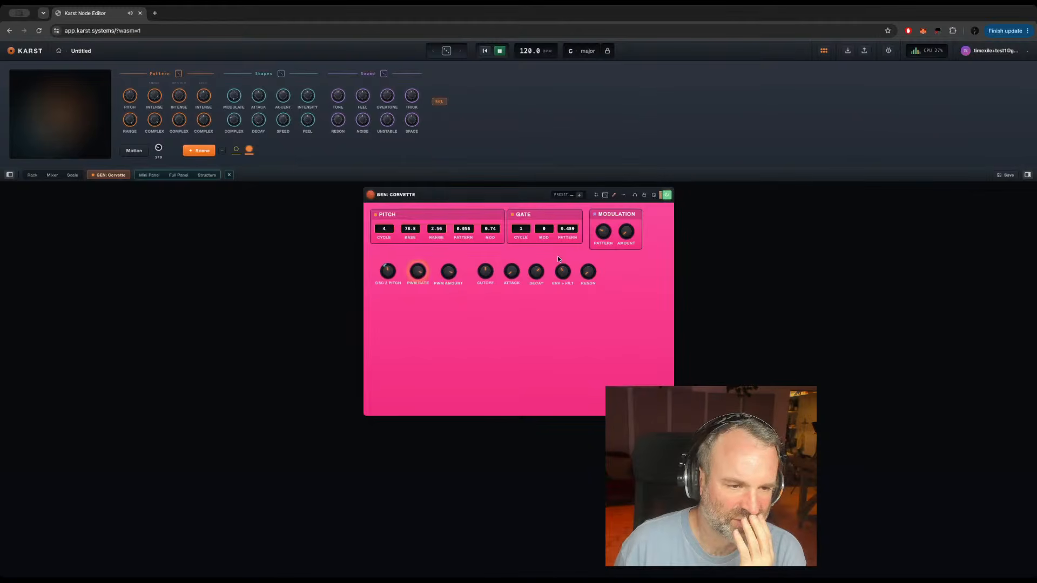
# Step: Adjust decay, set gate mod to 0.263 and gate pattern to 0.37, and save the result as a further preset
pyautogui.moveTo(534, 271); pyautogui.dragTo(532, 287)
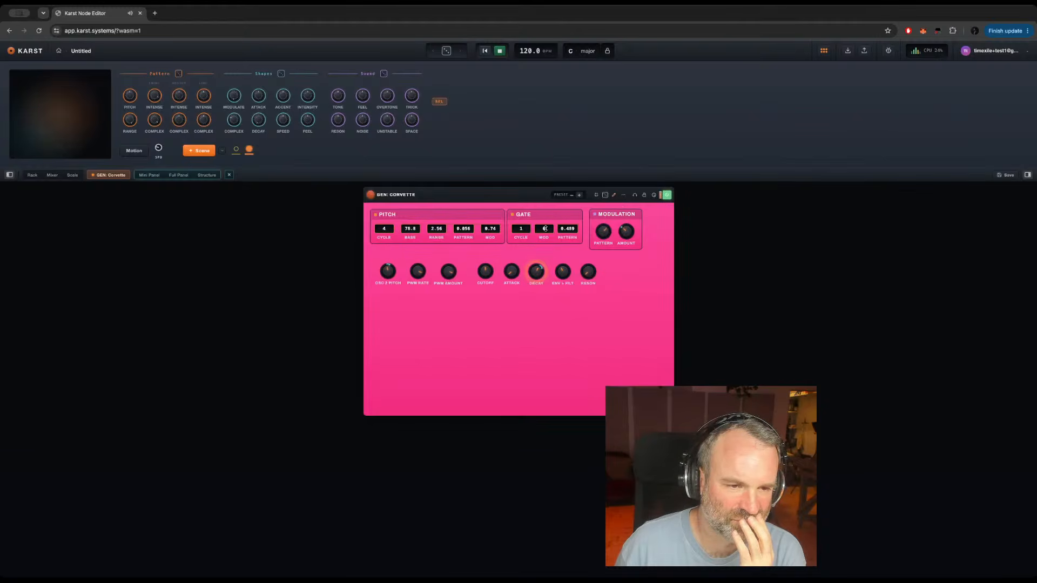
pyautogui.moveTo(545, 229); pyautogui.dragTo(543, 189)
pyautogui.moveTo(570, 228); pyautogui.dragTo(592, 325)
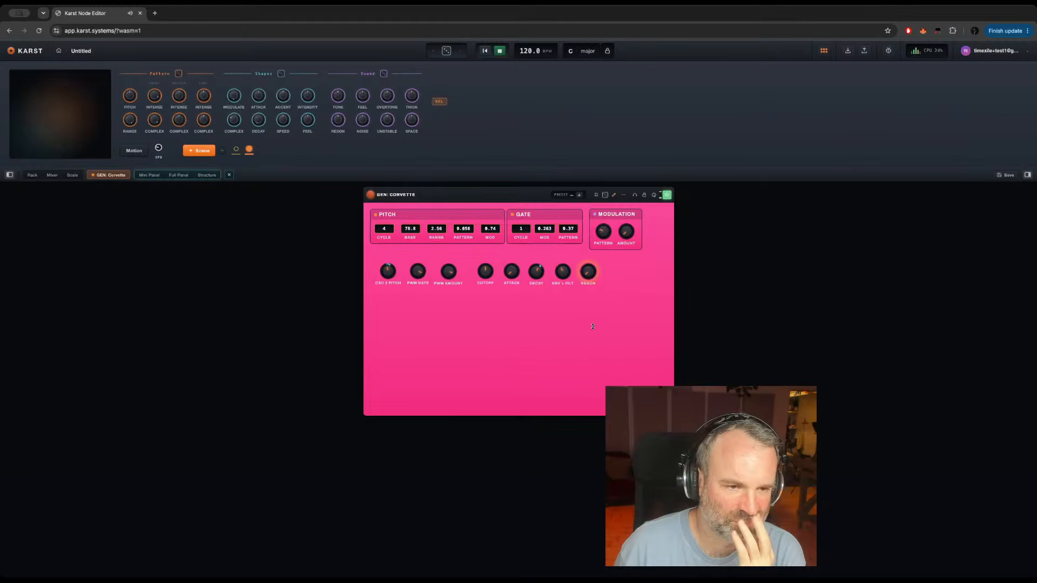
pyautogui.click(579, 196)
# Step: Open the preset list, load Preset 3 and return to the instrument's controls
pyautogui.click(564, 196)
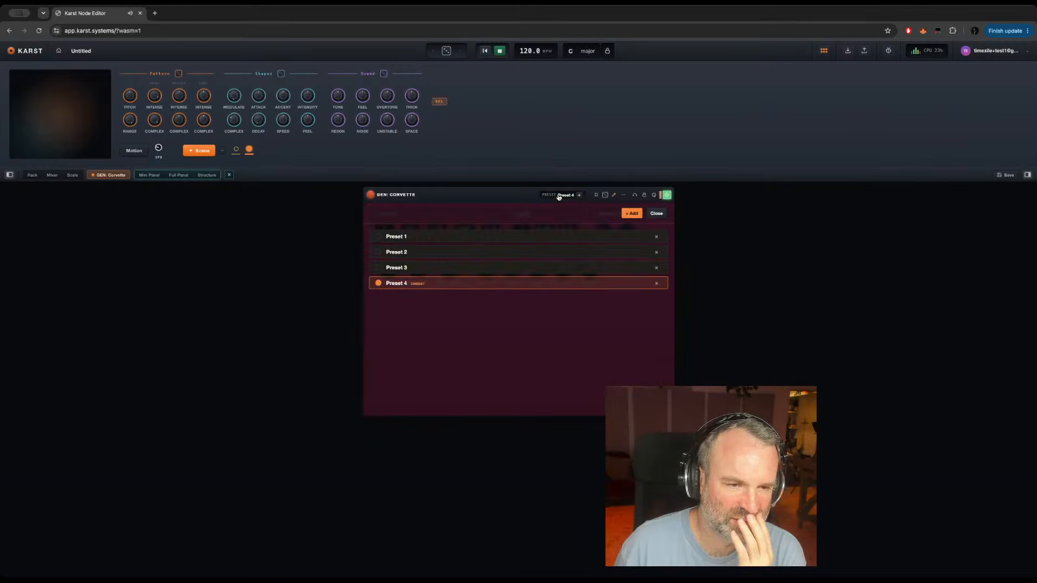
pyautogui.click(399, 269)
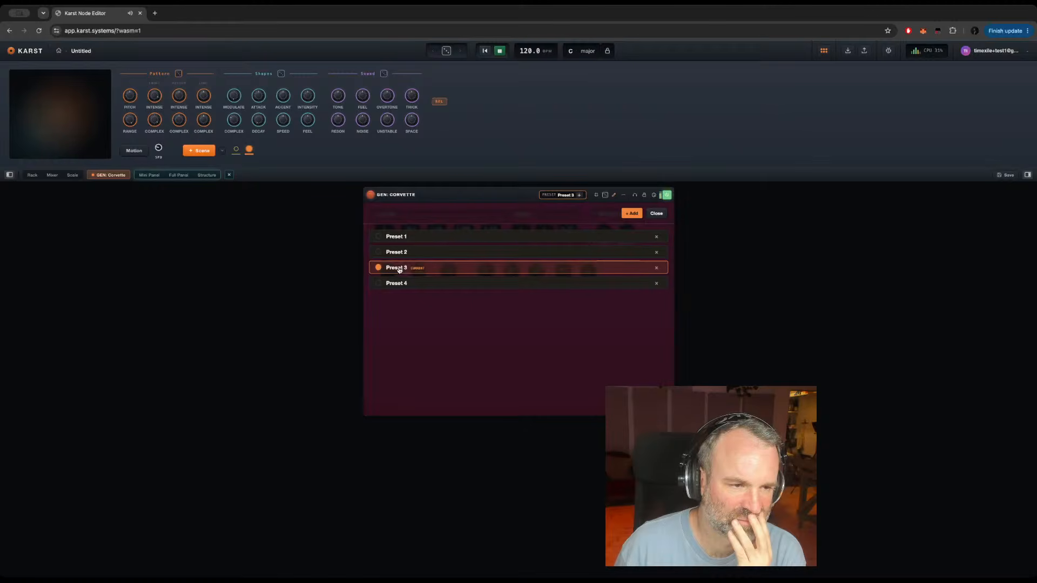
pyautogui.click(452, 200)
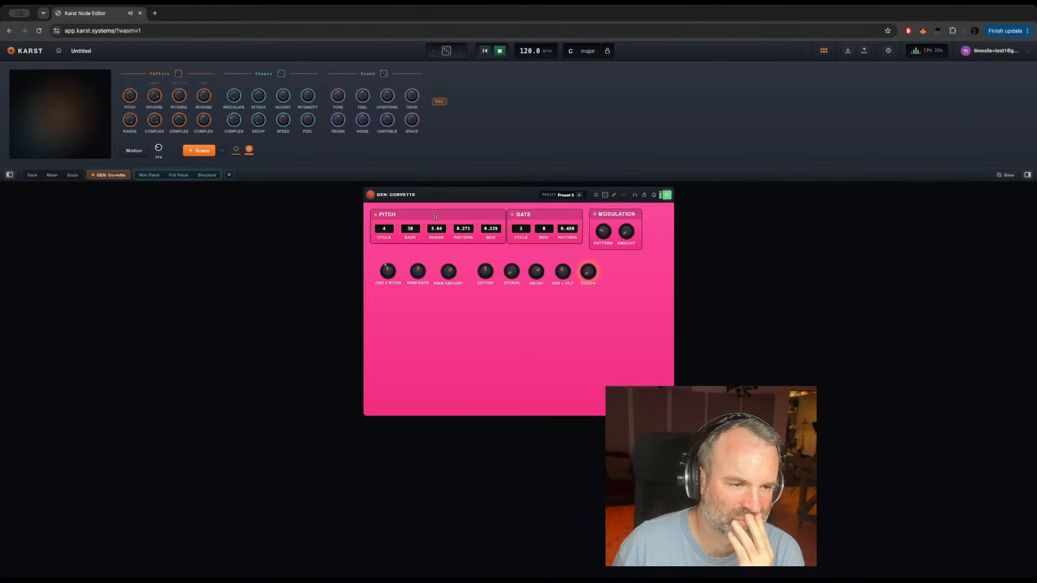
# Step: Set the pitch range to 5, pitch cycle to 16, base to 20 and gate cycle to 3
pyautogui.moveTo(435, 216); pyautogui.dragTo(435, 169)
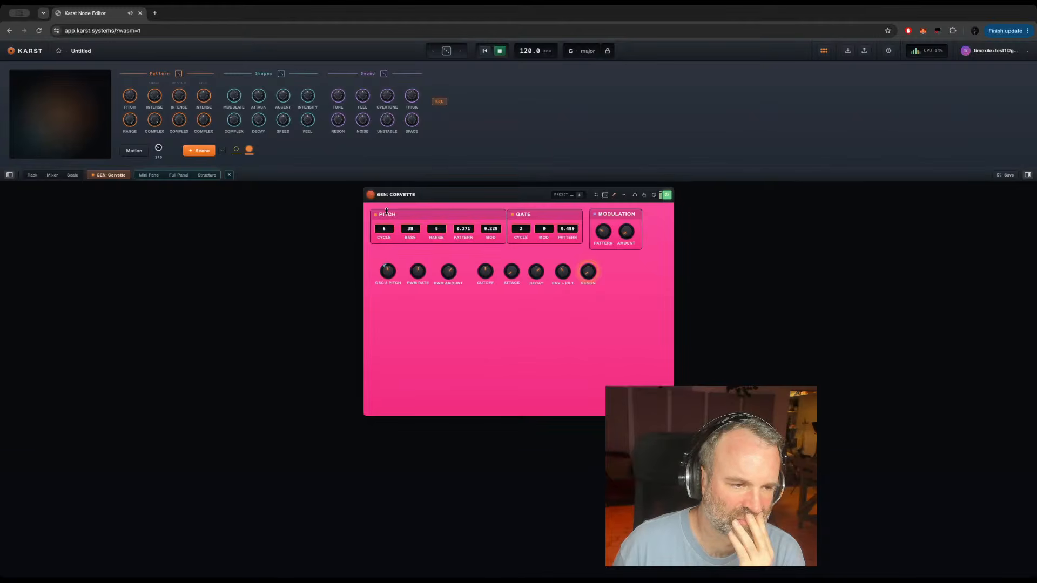
pyautogui.moveTo(386, 210); pyautogui.dragTo(389, 187)
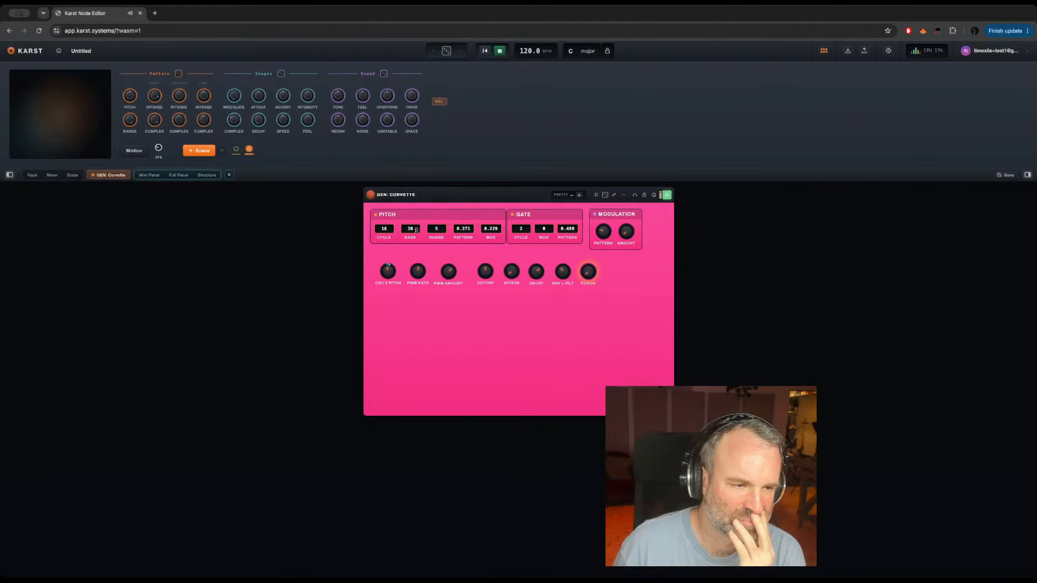
pyautogui.moveTo(411, 230); pyautogui.dragTo(411, 239)
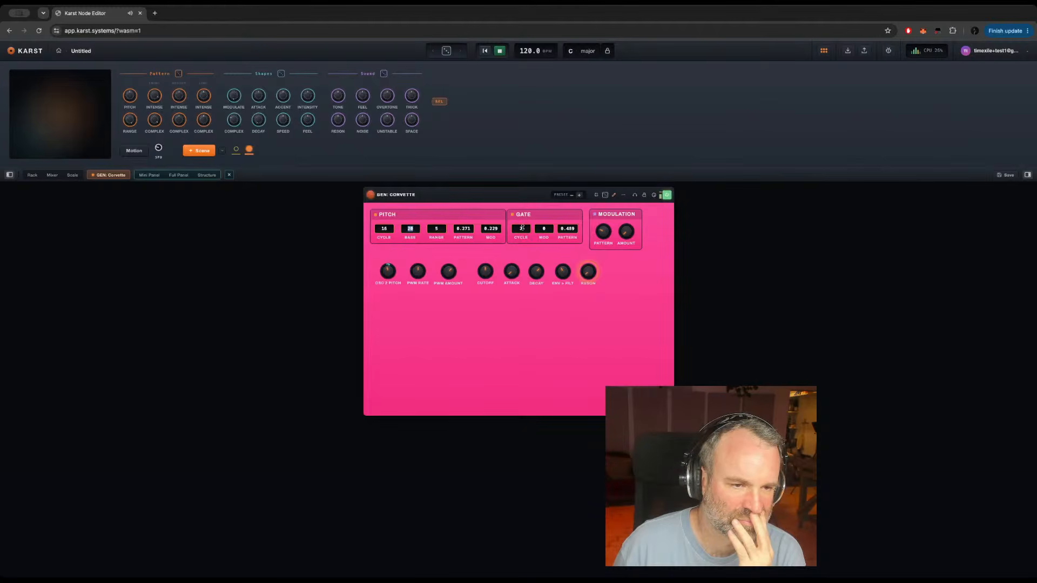
pyautogui.moveTo(522, 228); pyautogui.dragTo(523, 220)
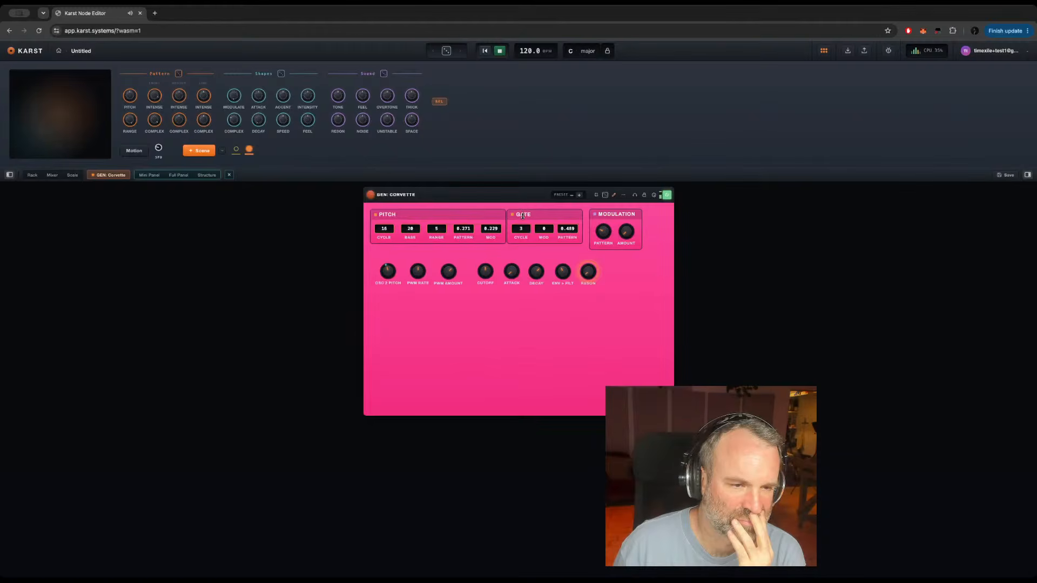
# Step: Lower the Osc 2 pitch and save the current settings as a further preset
pyautogui.moveTo(394, 272); pyautogui.dragTo(393, 358)
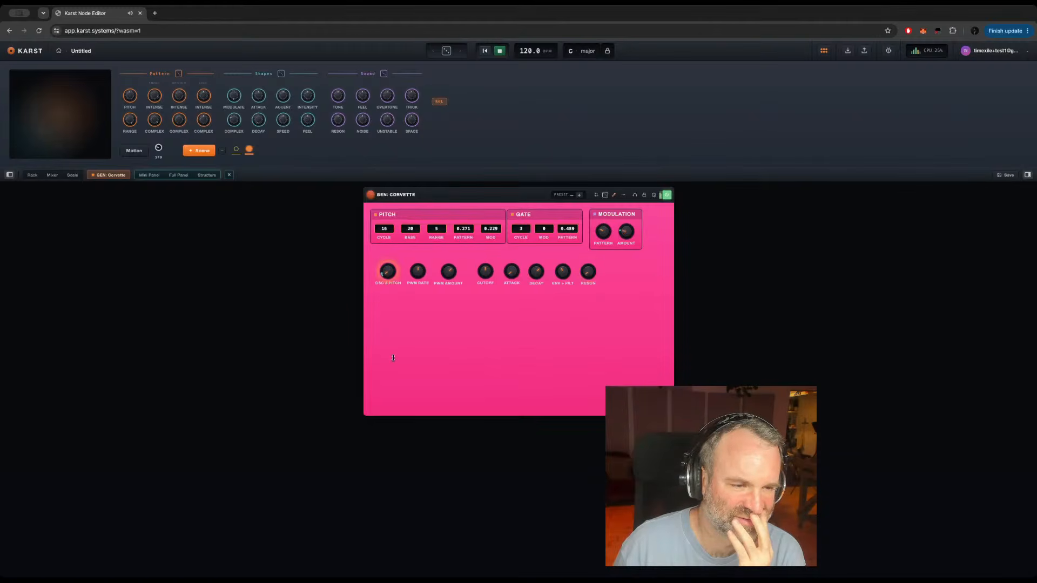
pyautogui.click(578, 195)
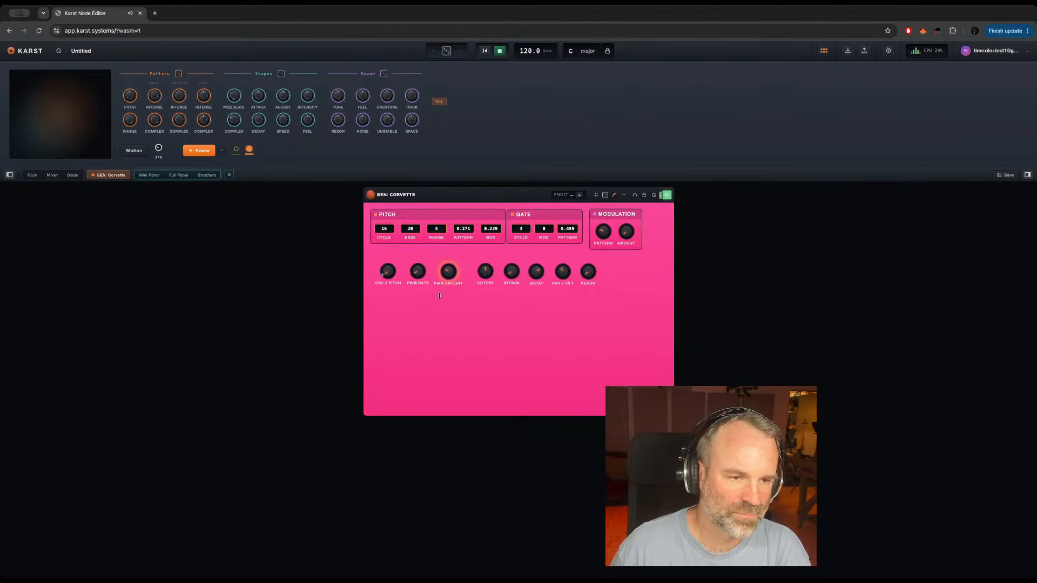
# Step: Set the gate cycle to 4 and the pitch cycle to 7, and save the settings as another preset
pyautogui.doubleClick(521, 230)
pyautogui.write('4')
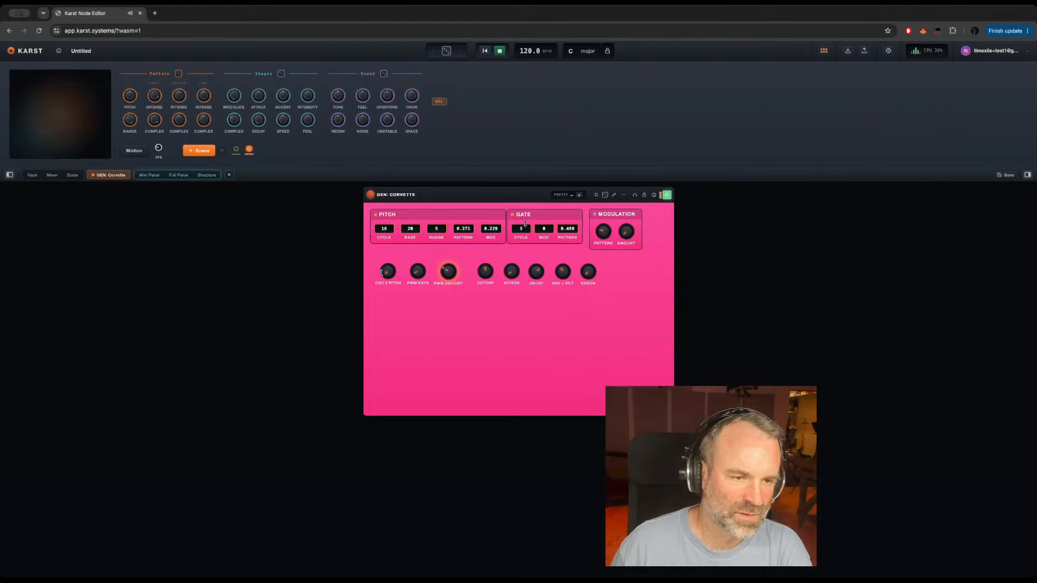
pyautogui.doubleClick(384, 228)
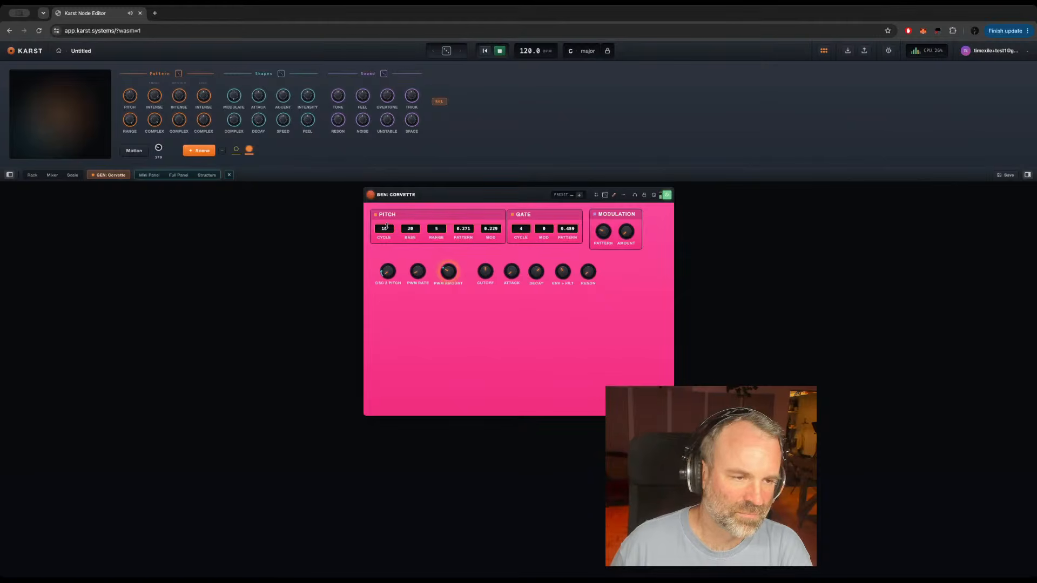
pyautogui.moveTo(388, 251); pyautogui.dragTo(387, 260)
pyautogui.click(579, 195)
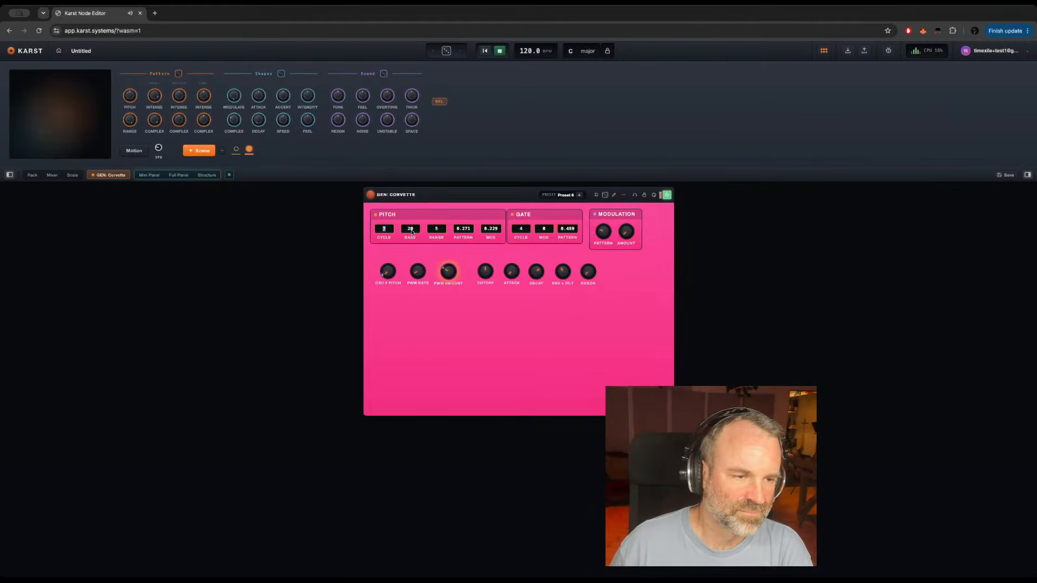
# Step: Set pitch base to 65.3 and pitch pattern to 0.122, adjust Osc 2 pitch, PWM rate and PWM amount, and save two further presets
pyautogui.moveTo(389, 270); pyautogui.dragTo(414, 208)
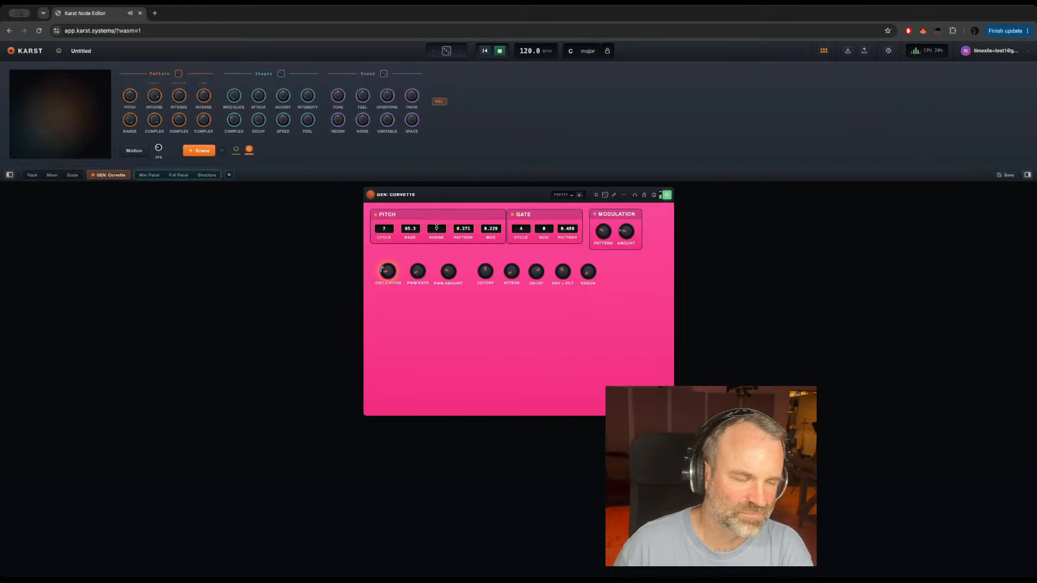
pyautogui.moveTo(416, 270); pyautogui.dragTo(413, 257)
pyautogui.click(447, 268)
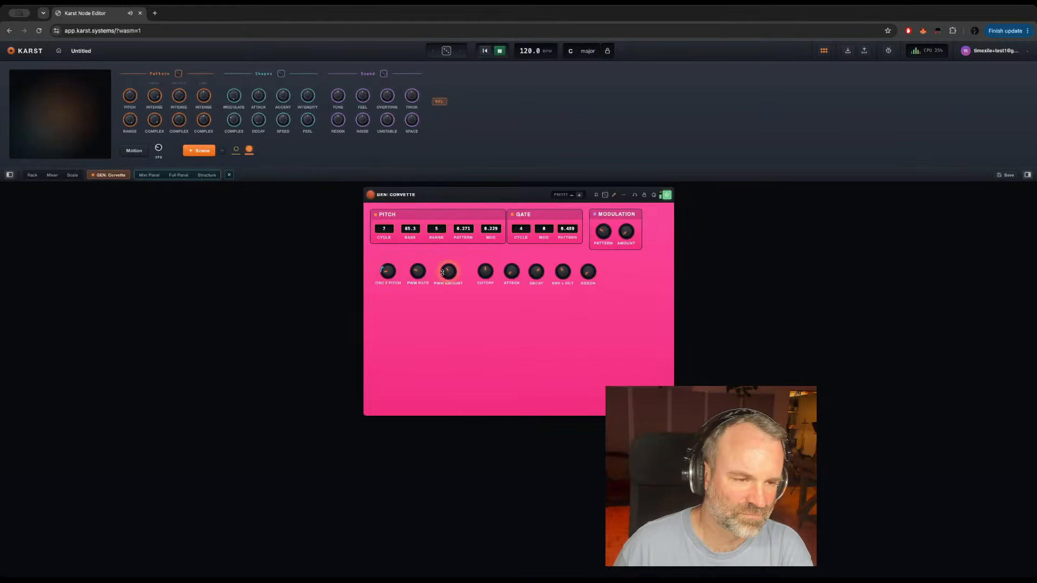
pyautogui.moveTo(464, 227)
pyautogui.mouseDown()
pyautogui.moveTo(466, 236)
pyautogui.moveTo(467, 225)
pyautogui.mouseUp()
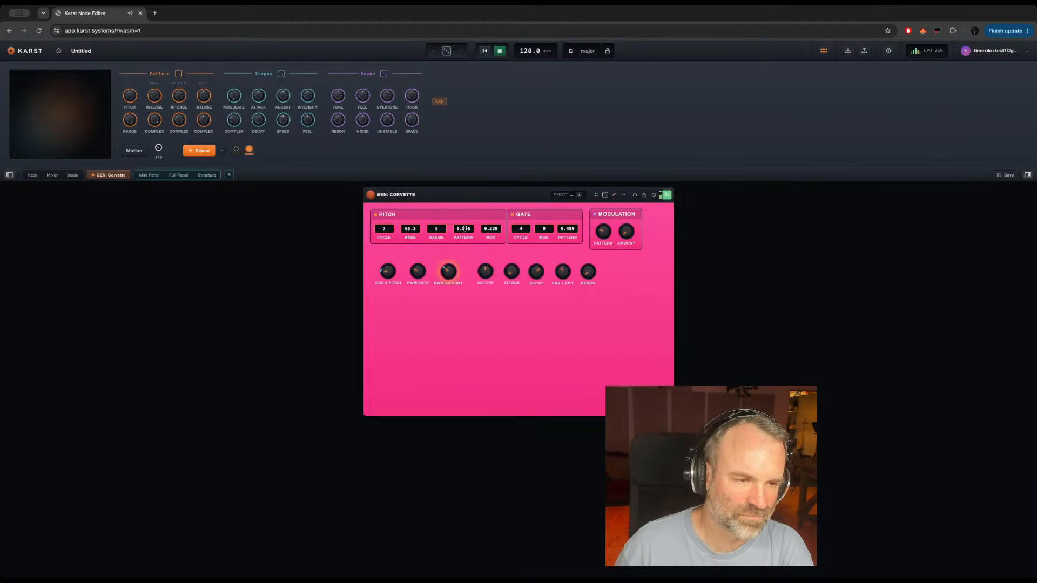
pyautogui.doubleClick(465, 228)
pyautogui.moveTo(465, 228); pyautogui.dragTo(465, 226)
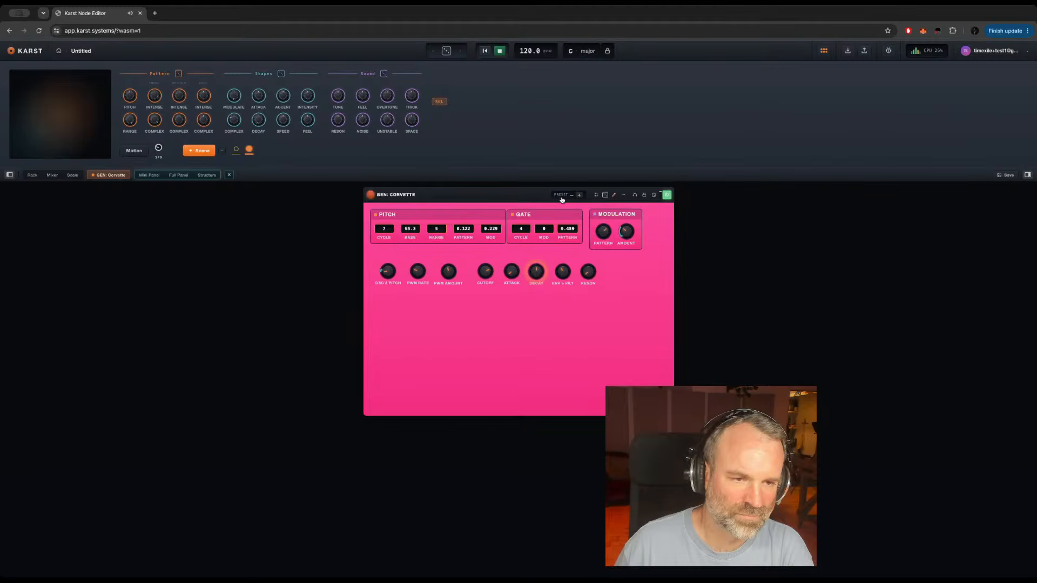
pyautogui.click(579, 194)
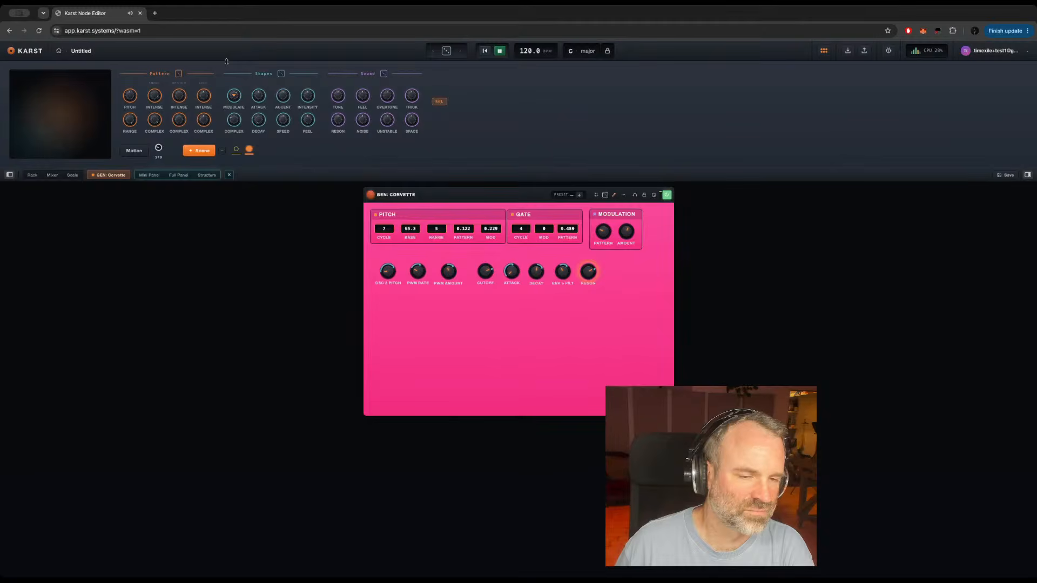
pyautogui.click(580, 197)
# Step: Set the gate cycle to 2, adjust gate mod and the modulation pattern, and save the variation as a new preset
pyautogui.moveTo(521, 229); pyautogui.dragTo(522, 218)
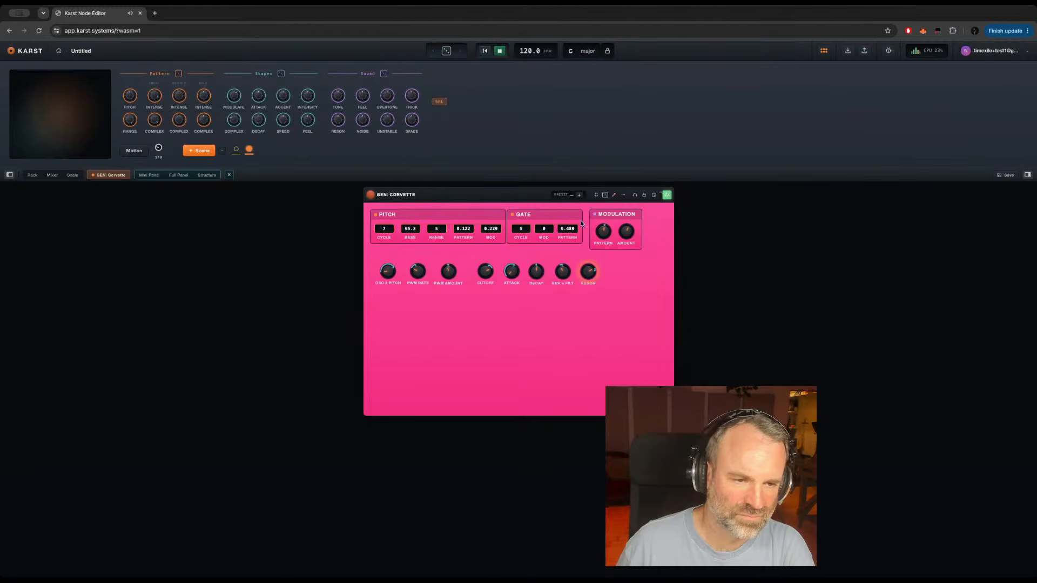
pyautogui.moveTo(543, 228); pyautogui.dragTo(520, 259)
pyautogui.moveTo(602, 230); pyautogui.dragTo(601, 241)
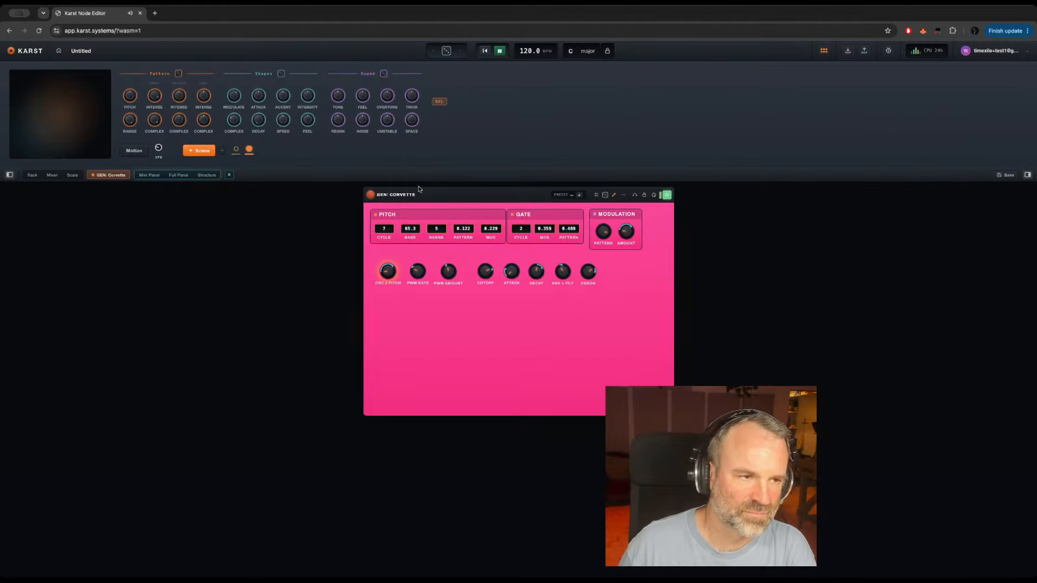
pyautogui.click(579, 195)
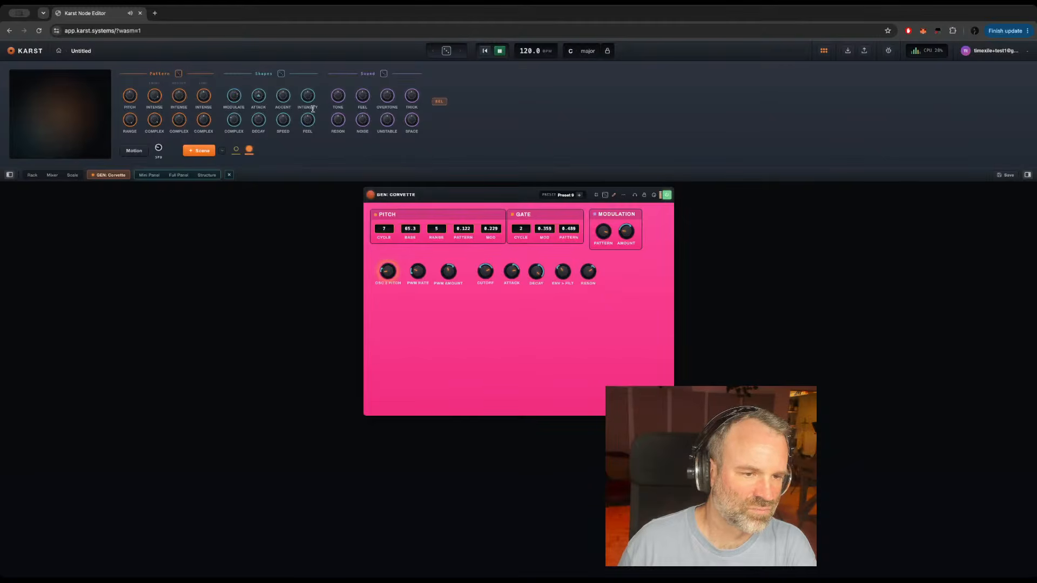
# Step: Set the gate cycle to 8 and save the result as another preset
pyautogui.moveTo(522, 230); pyautogui.dragTo(546, 170)
pyautogui.moveTo(521, 228); pyautogui.dragTo(544, 257)
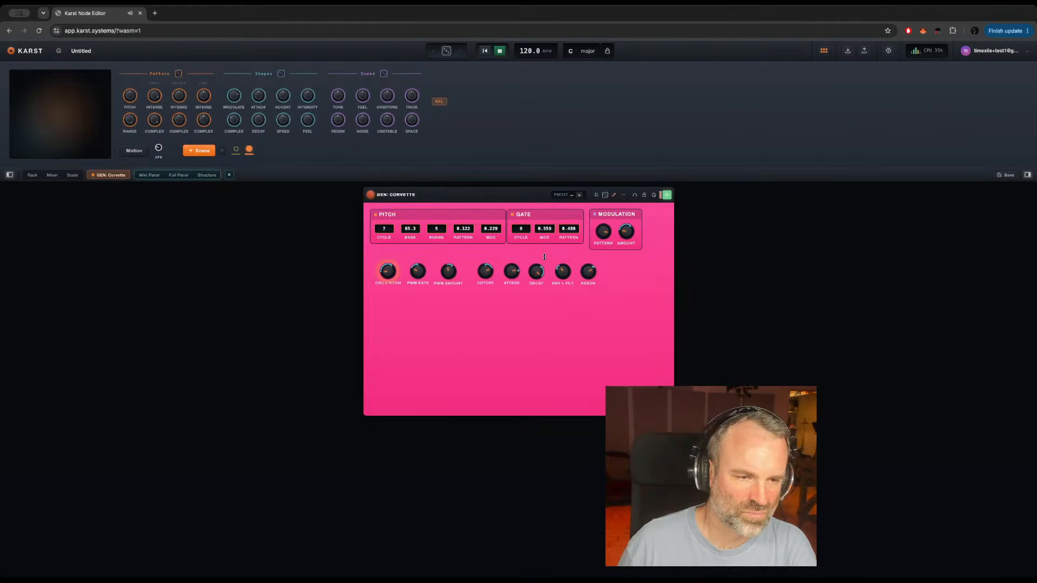
pyautogui.click(579, 195)
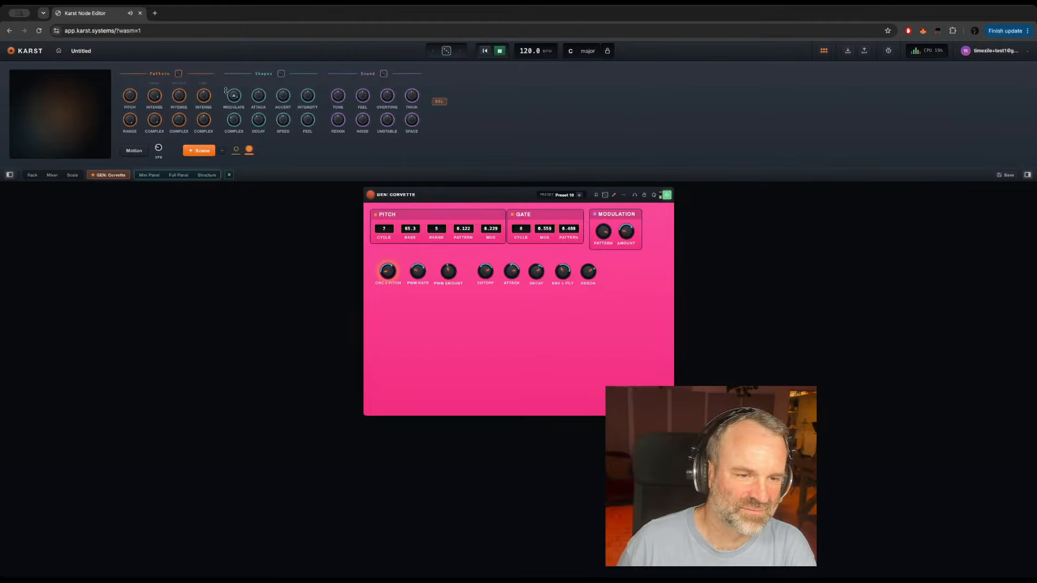
# Step: Save one more preset of the current sound, and raise the PWM rate and Osc 2 pitch
pyautogui.click(578, 195)
pyautogui.moveTo(417, 271); pyautogui.dragTo(421, 198)
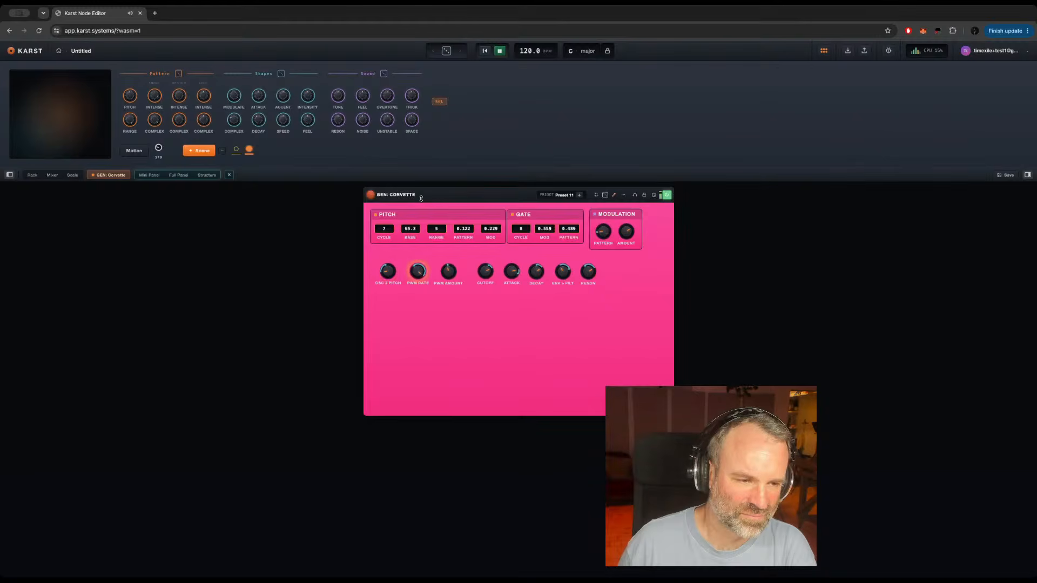
pyautogui.moveTo(391, 272); pyautogui.dragTo(388, 261)
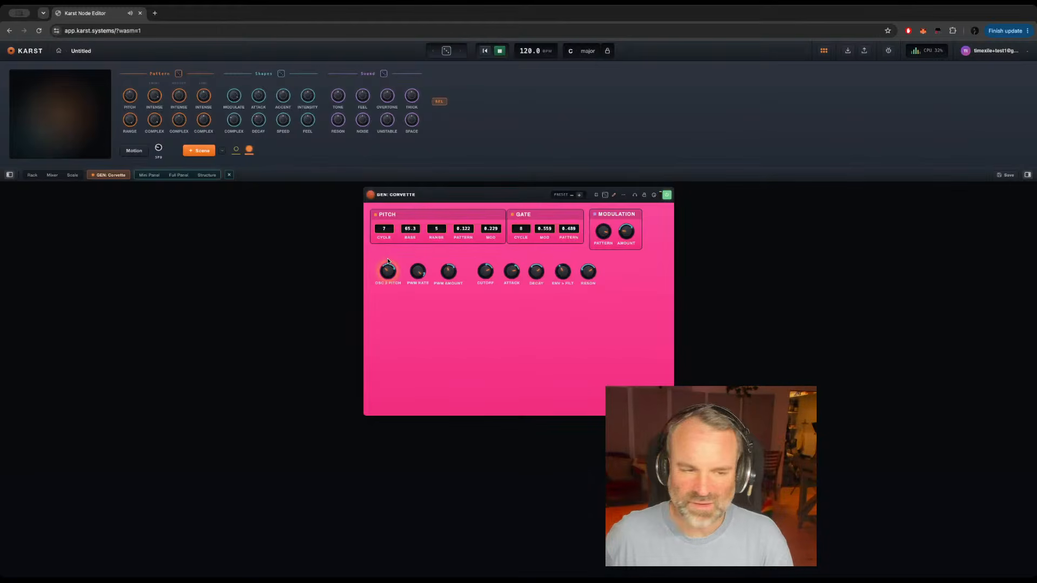
# Step: Return to the rack and enable the FX: Mod Delay, FX: Resonator and FX: Mod Filter effects
pyautogui.click(32, 175)
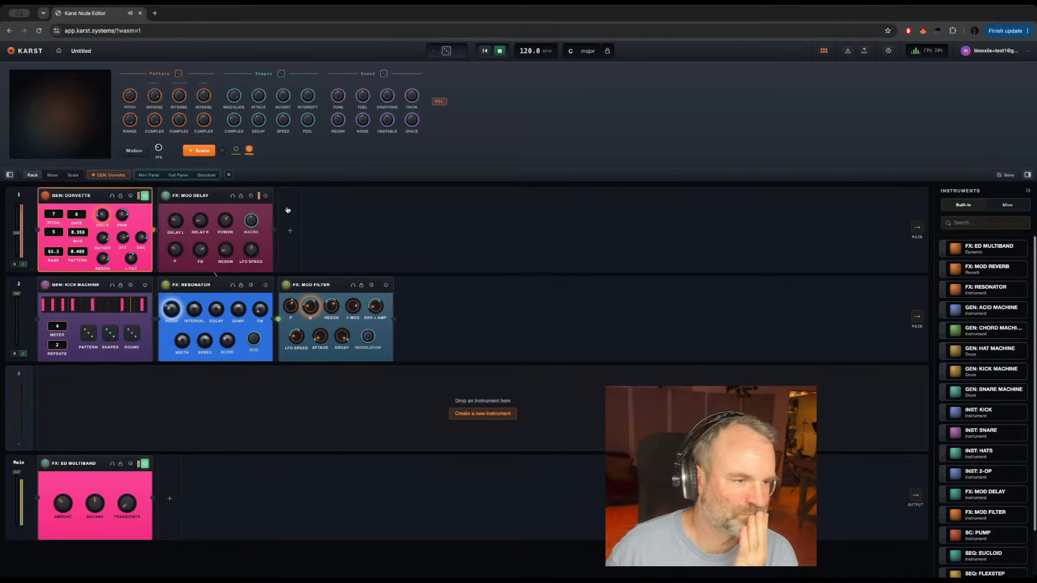
pyautogui.click(266, 196)
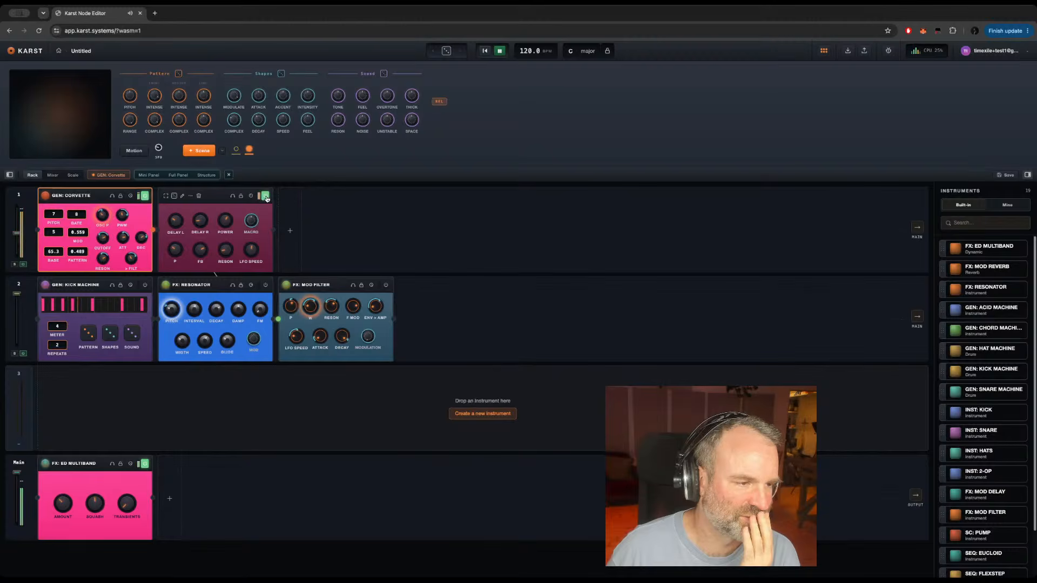
pyautogui.click(265, 286)
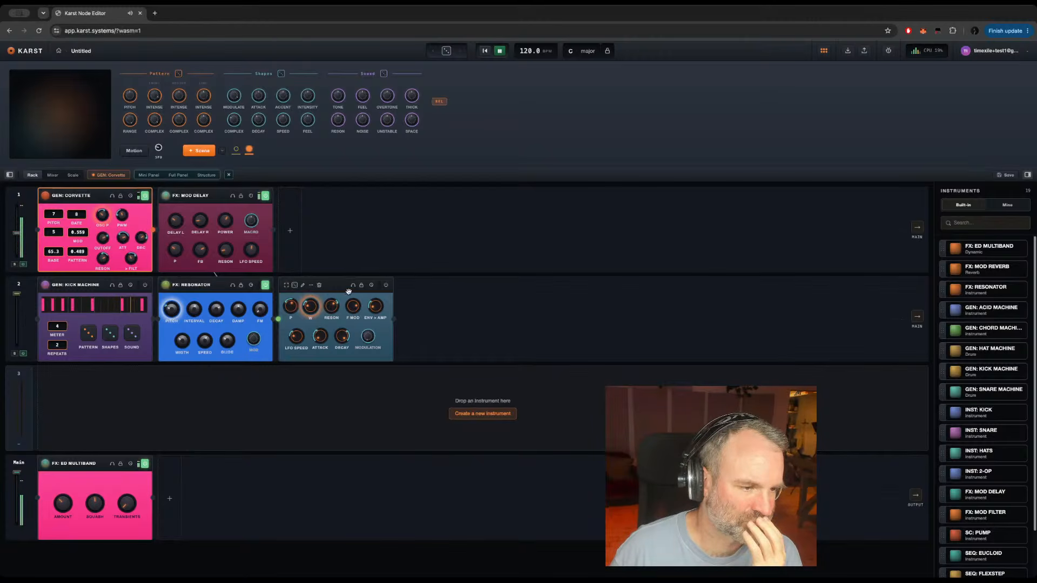
pyautogui.click(386, 287)
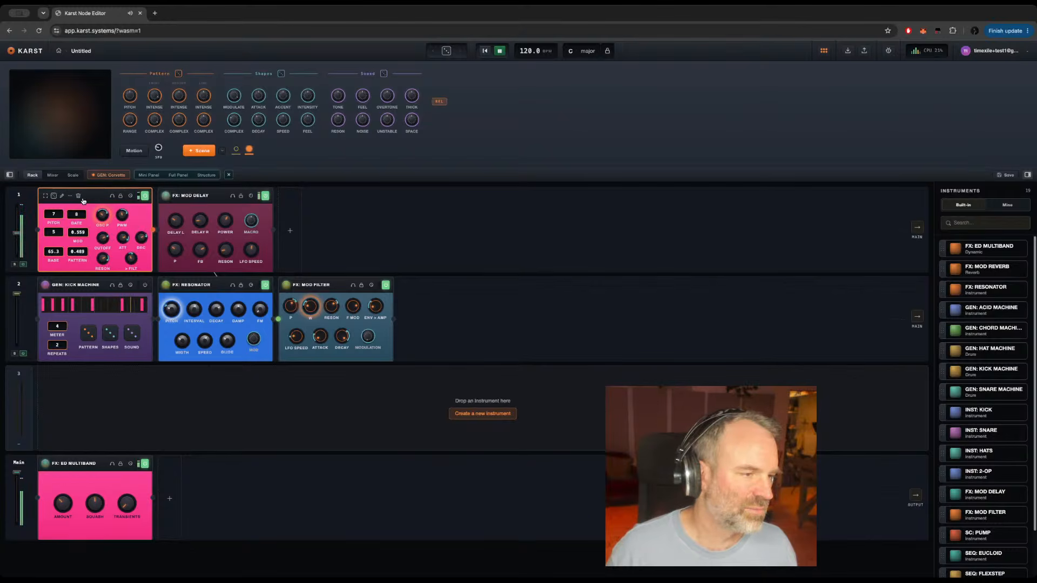
# Step: Inspect the node structure and full panel layout of GEN: Corvette, and return to the rack
pyautogui.doubleClick(93, 198)
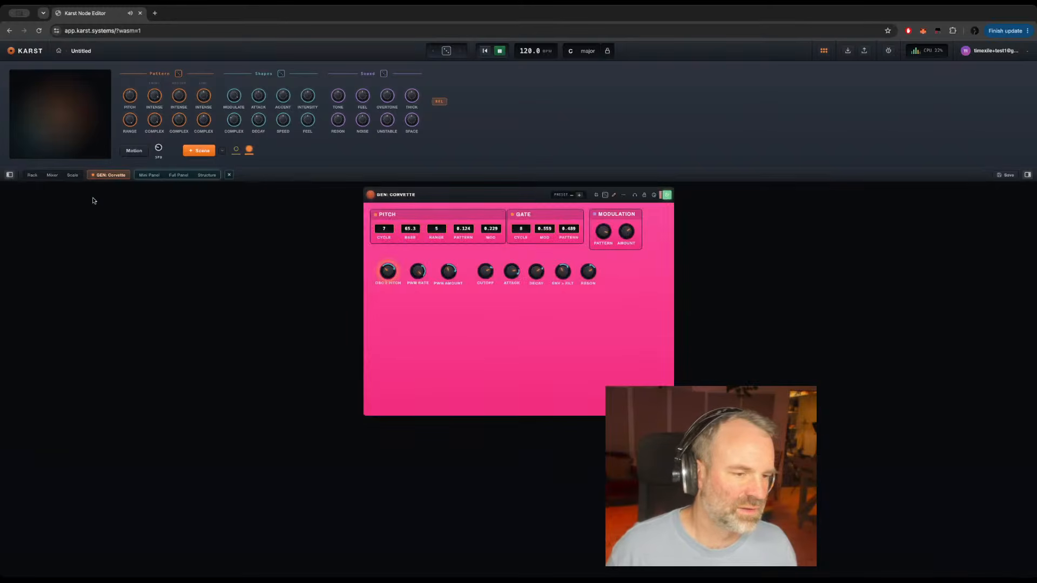
pyautogui.click(206, 175)
pyautogui.click(195, 201)
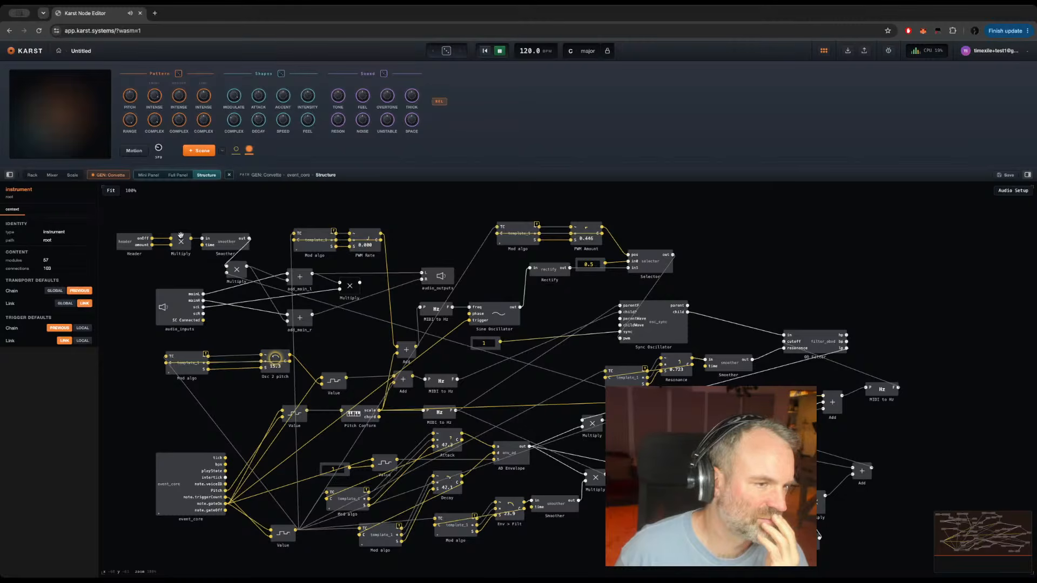
pyautogui.click(172, 176)
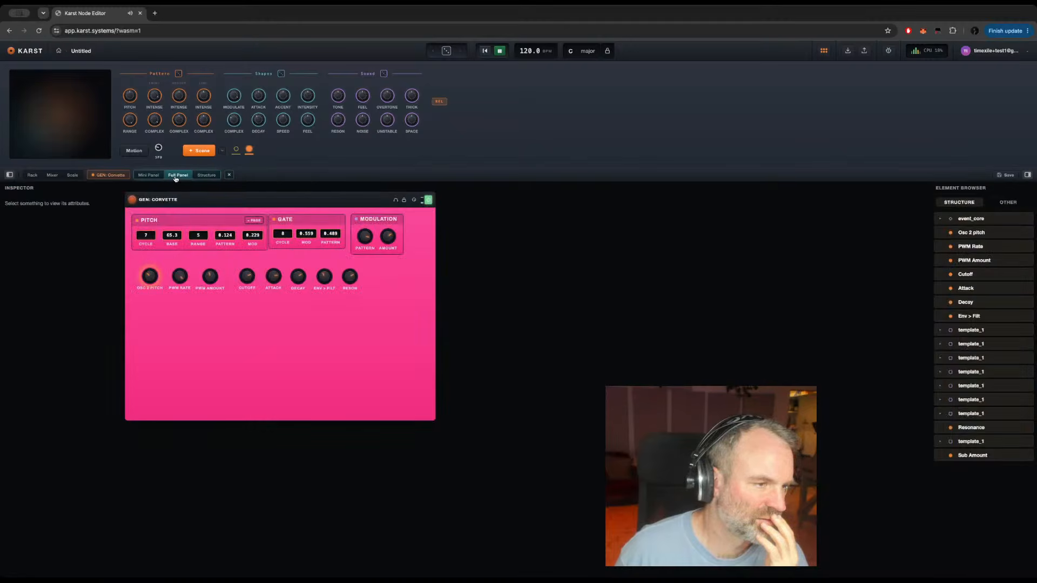
pyautogui.click(199, 176)
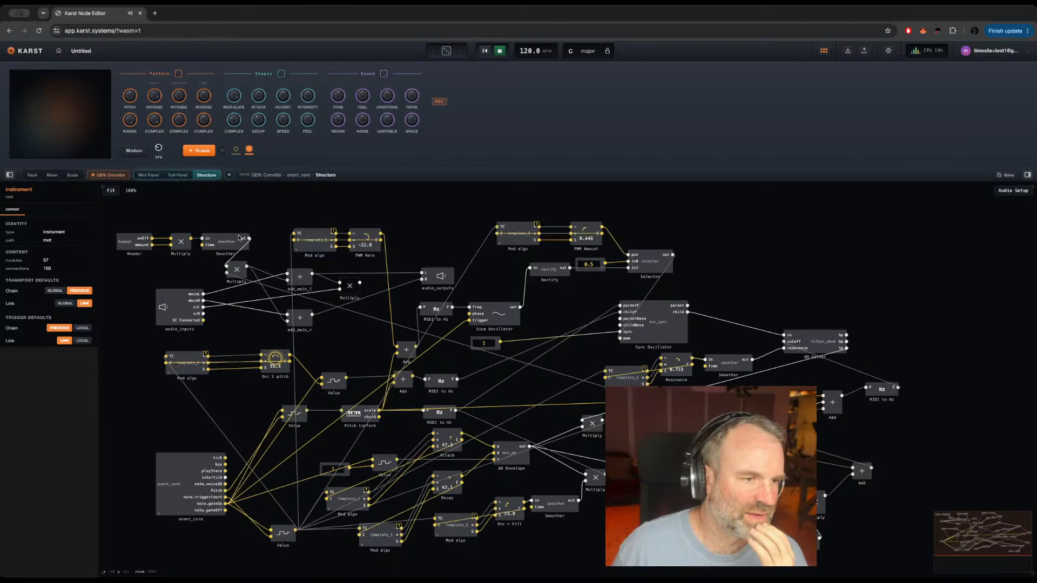
pyautogui.click(32, 176)
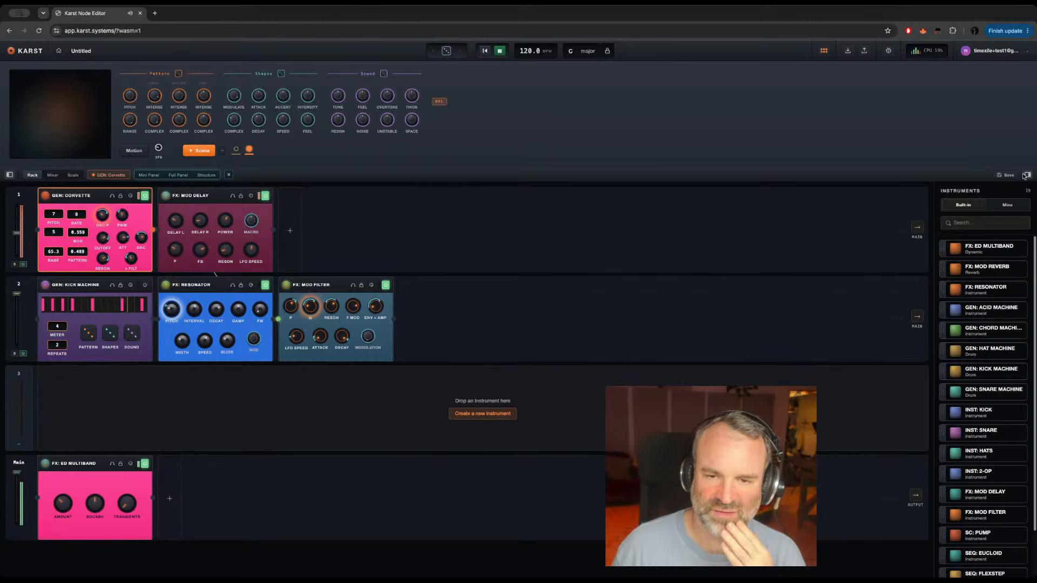
# Step: Save the instrument to the library under the name GEN: Corvette
pyautogui.click(1002, 176)
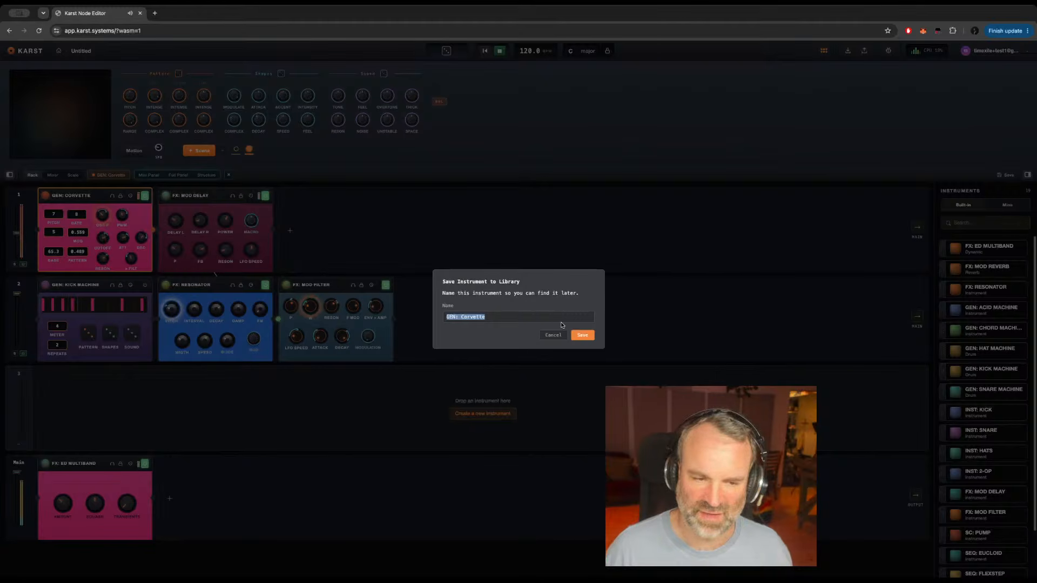
pyautogui.click(583, 336)
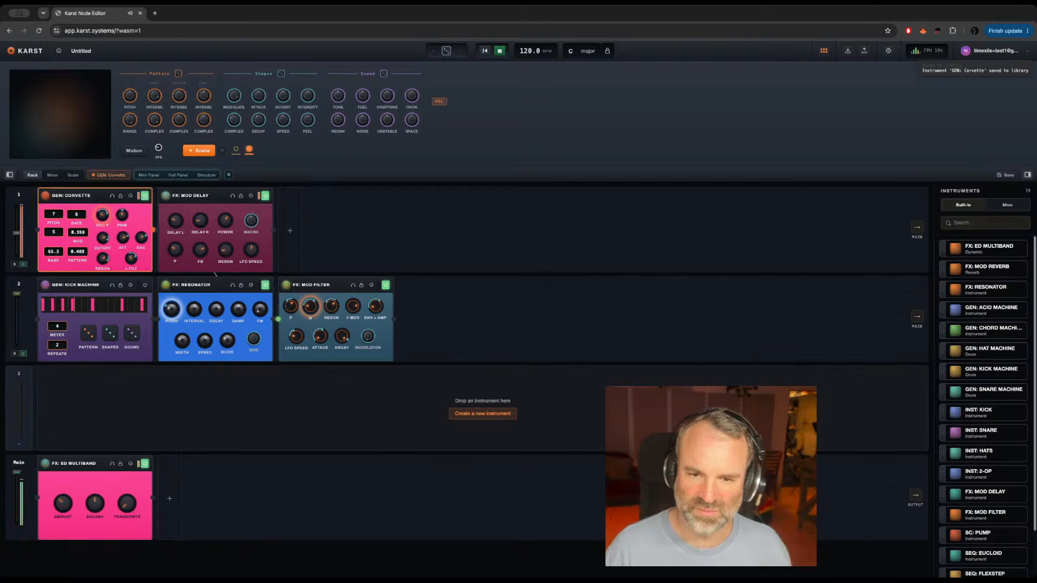
# Step: Find GEN: Corvette among the personal library instruments and move it to the trash
pyautogui.click(1005, 206)
pyautogui.scroll(-10, 977, 404)
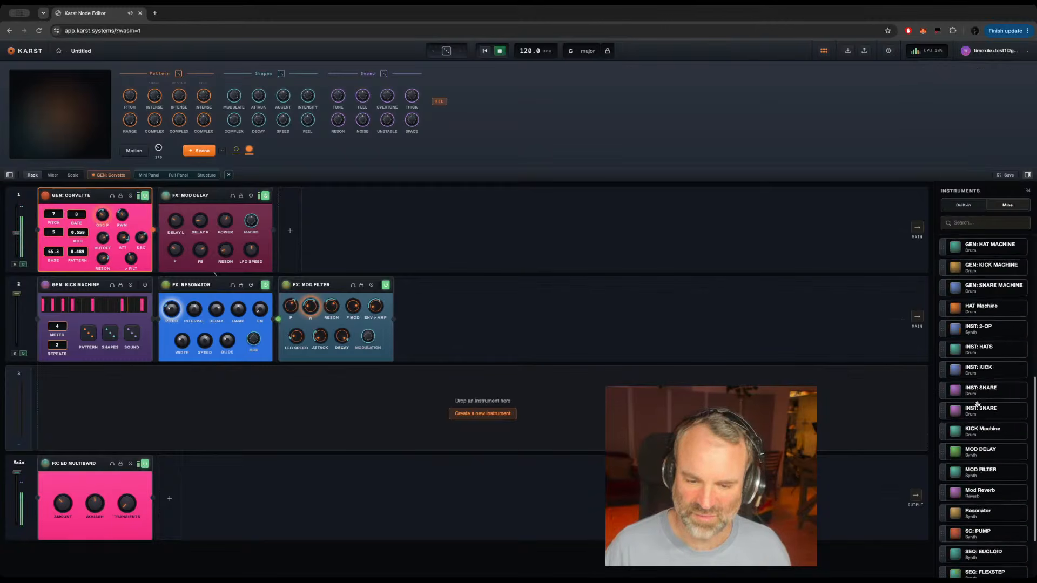
pyautogui.scroll(10, 991, 380)
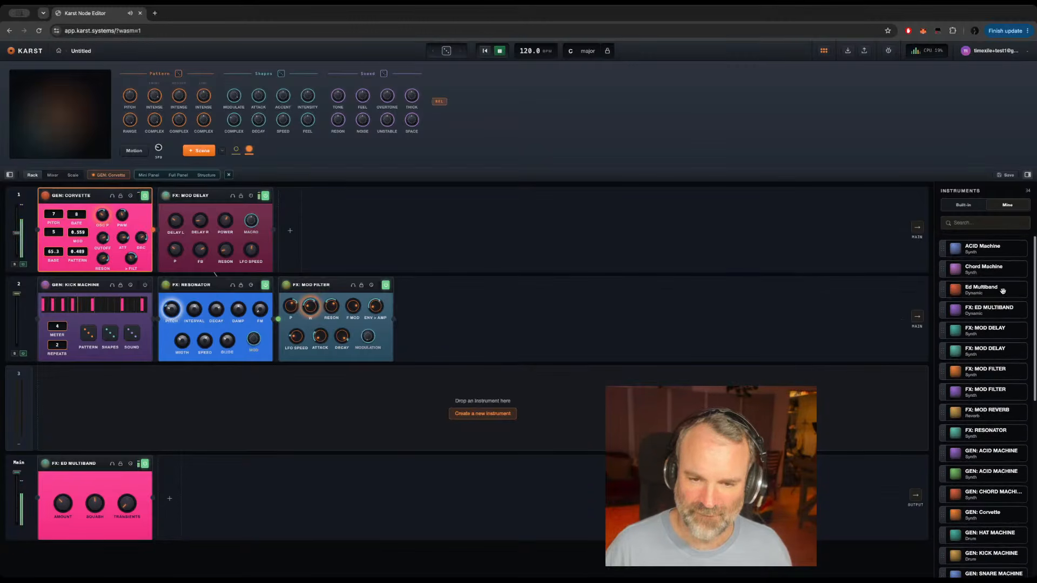
pyautogui.scroll(-1, 984, 466)
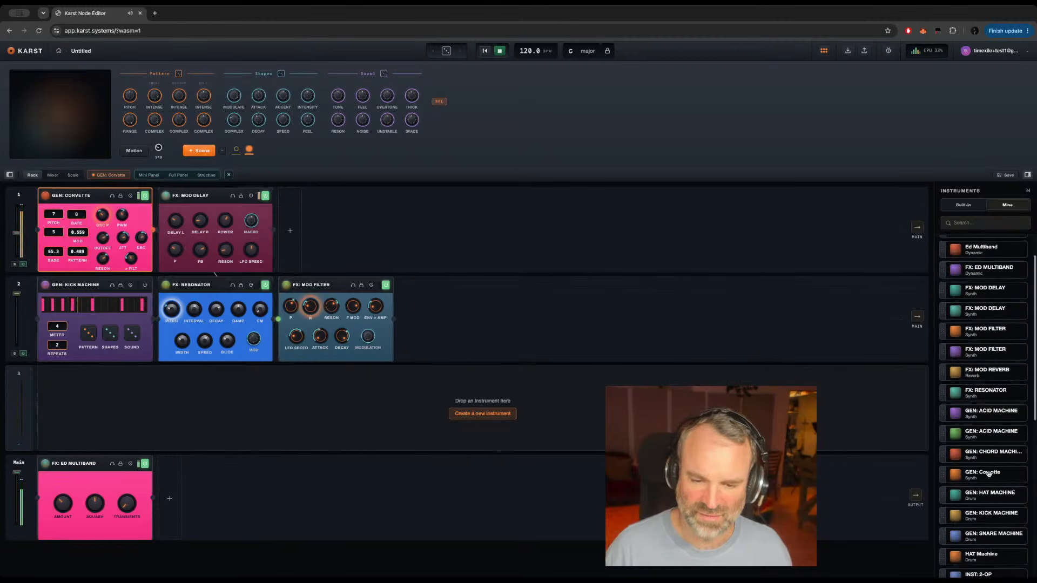
pyautogui.rightClick(989, 475)
pyautogui.click(1002, 495)
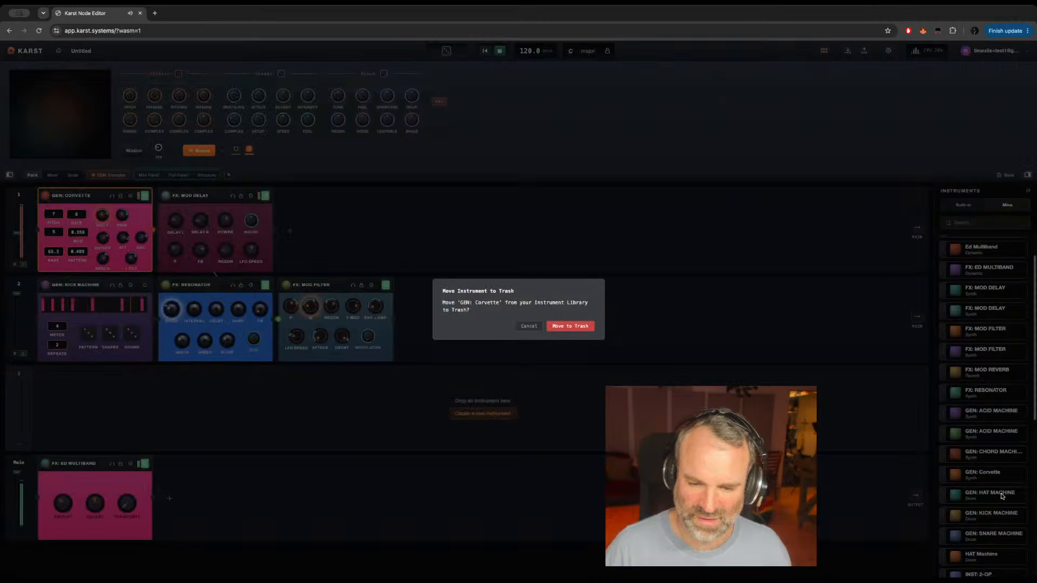
pyautogui.click(573, 327)
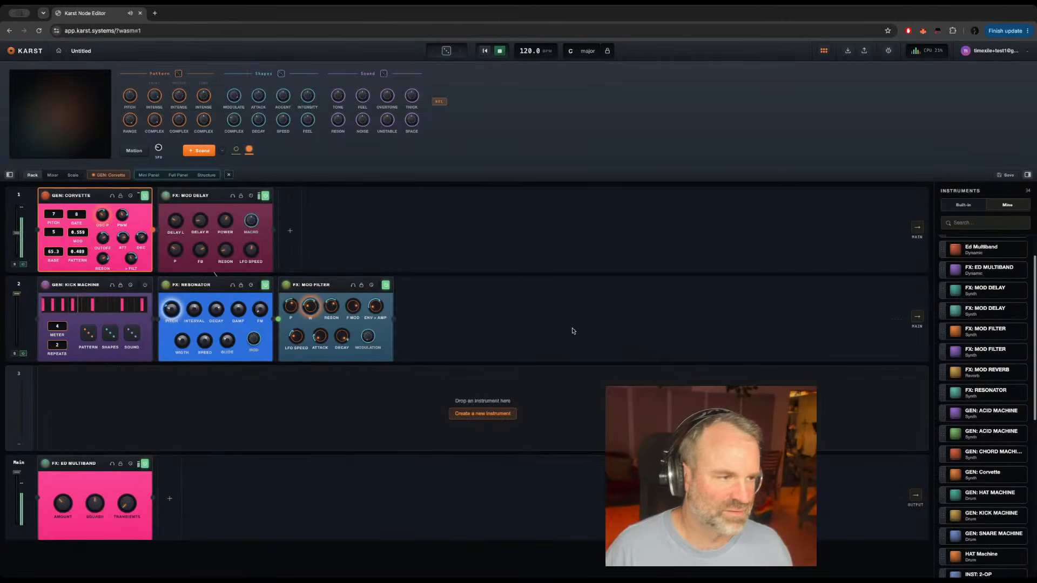
# Step: Save the instrument to the library under the name GEN: CORVETTE
pyautogui.click(1003, 175)
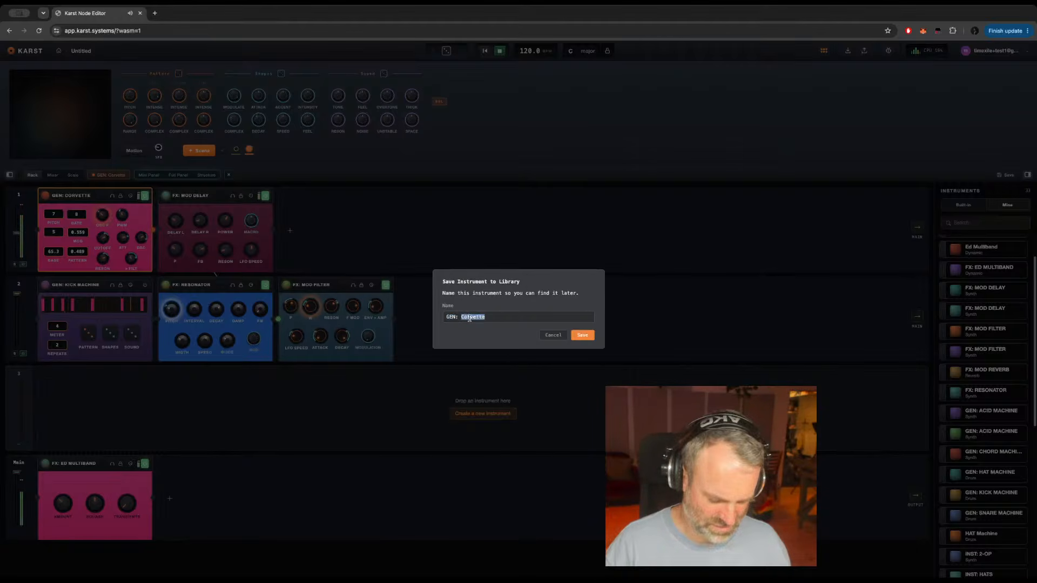
pyautogui.write('CORVETTE')
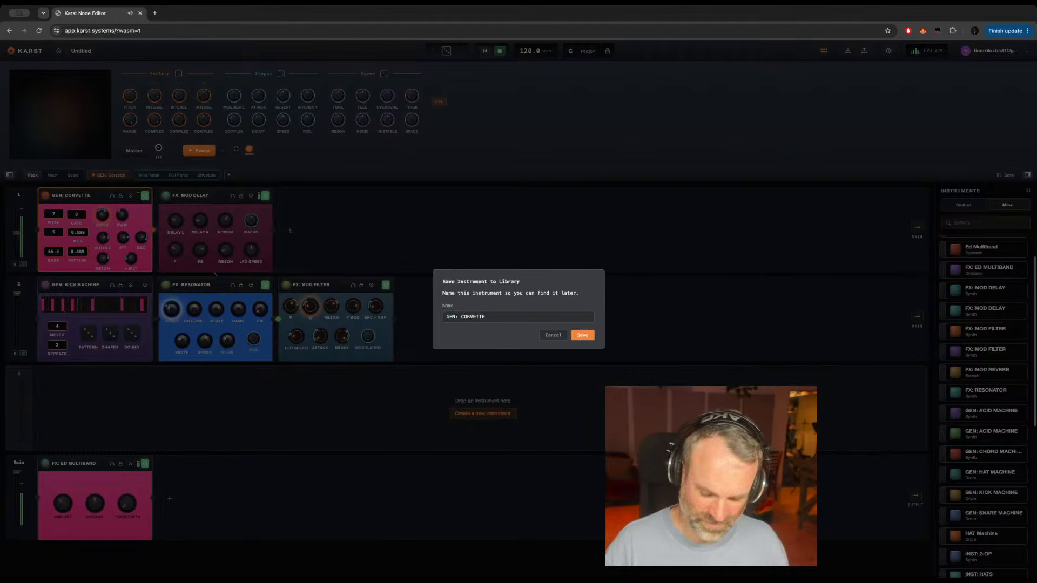
pyautogui.press('Return')
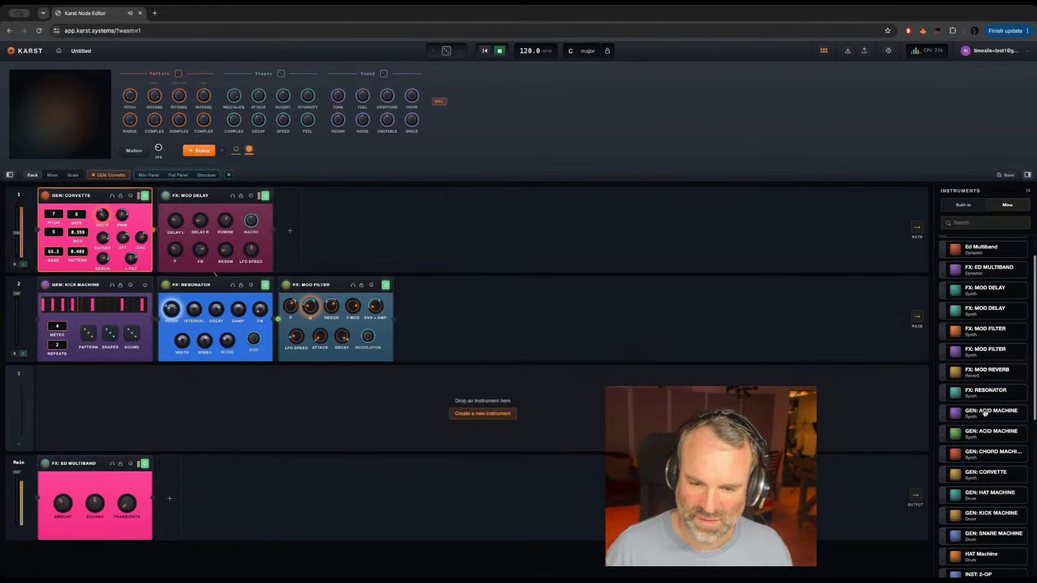
# Step: Insert four copies of GEN: CORVETTE from the personal library, three on track 3 and one on track 4
pyautogui.moveTo(992, 475); pyautogui.dragTo(379, 404)
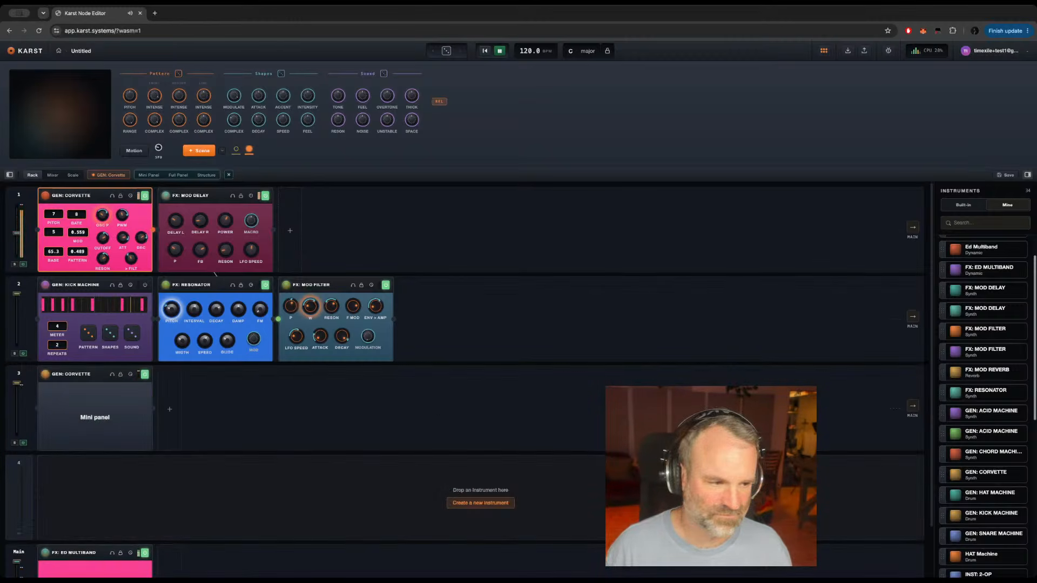
pyautogui.moveTo(994, 474); pyautogui.dragTo(418, 403)
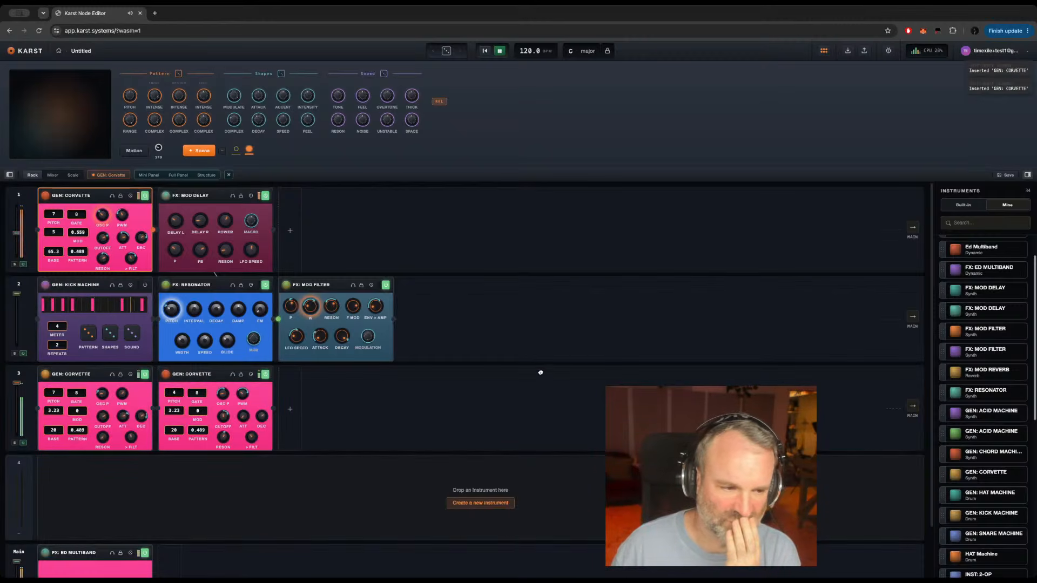
pyautogui.moveTo(540, 373); pyautogui.dragTo(446, 399)
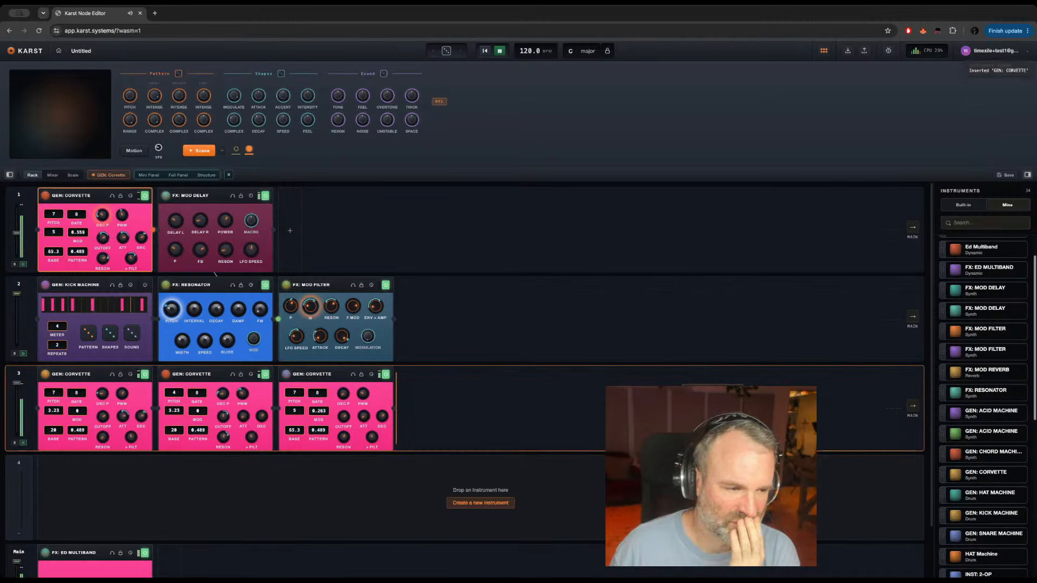
pyautogui.moveTo(713, 414); pyautogui.dragTo(238, 497)
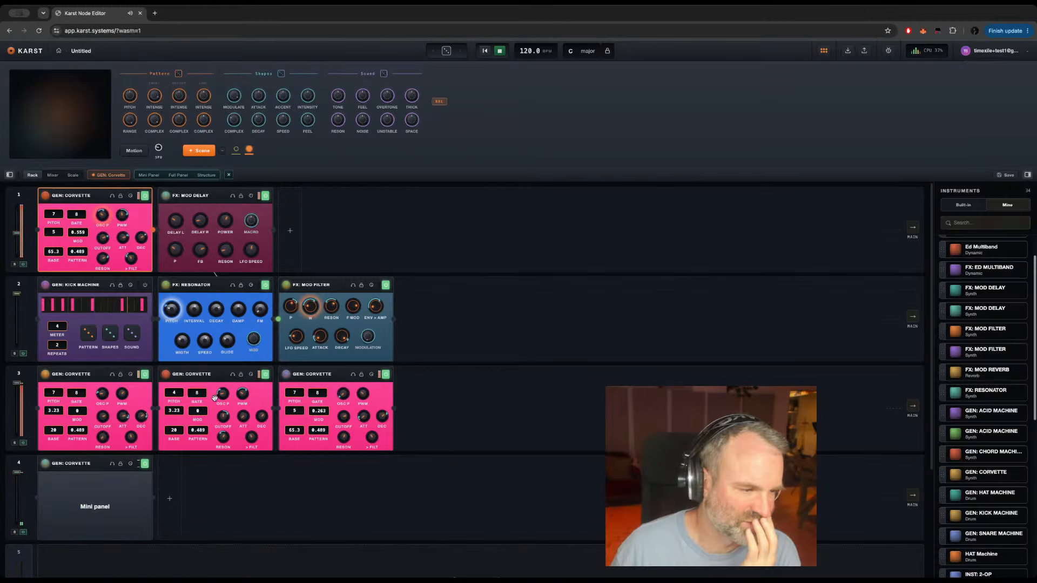
# Step: Move the second and third GEN: CORVETTE copies from track 3 to separate tracks 5 and 6
pyautogui.scroll(-2, 214, 398)
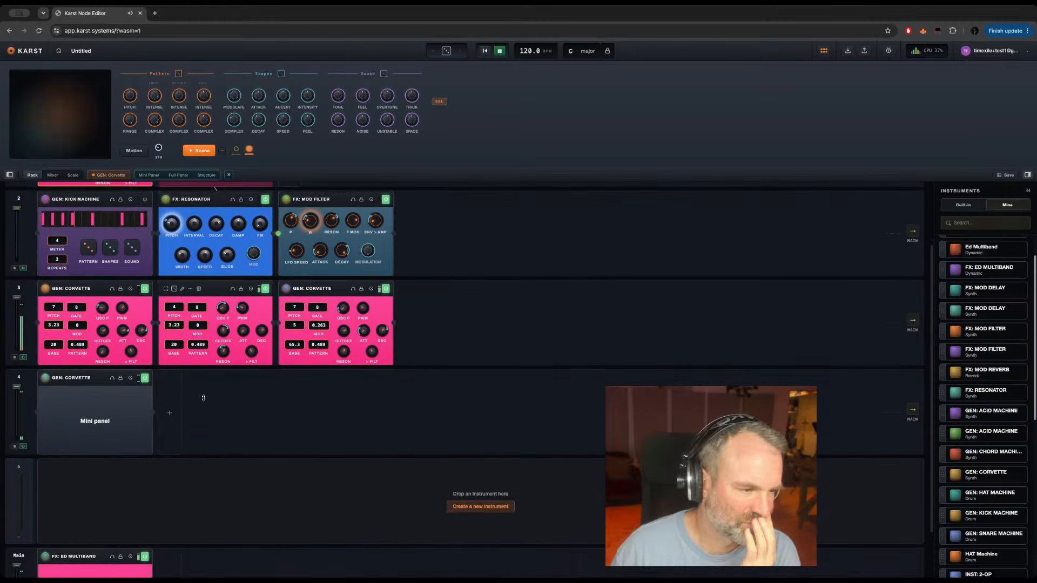
pyautogui.moveTo(204, 398); pyautogui.dragTo(78, 502)
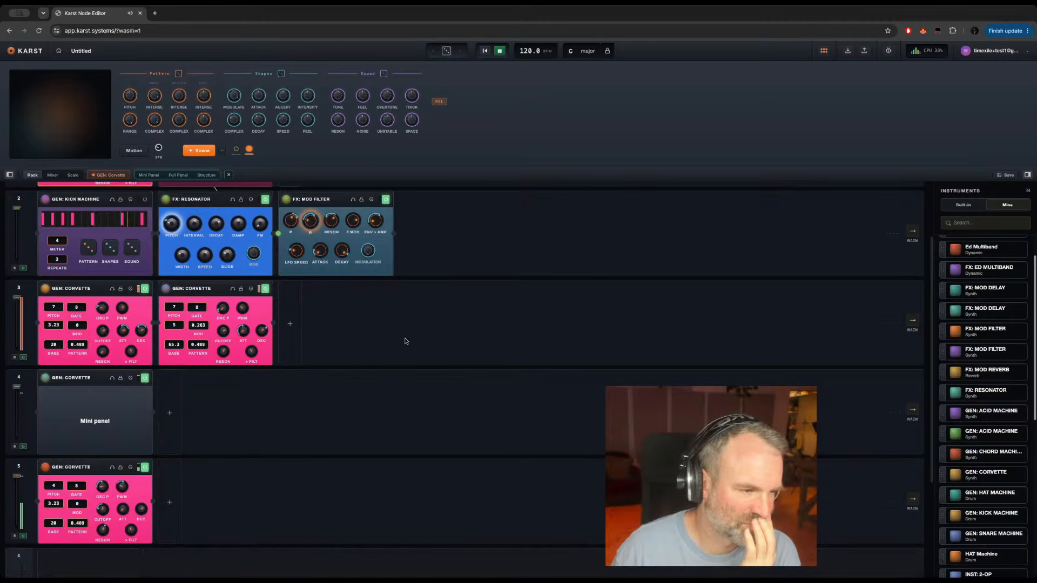
pyautogui.moveTo(219, 290); pyautogui.dragTo(122, 556)
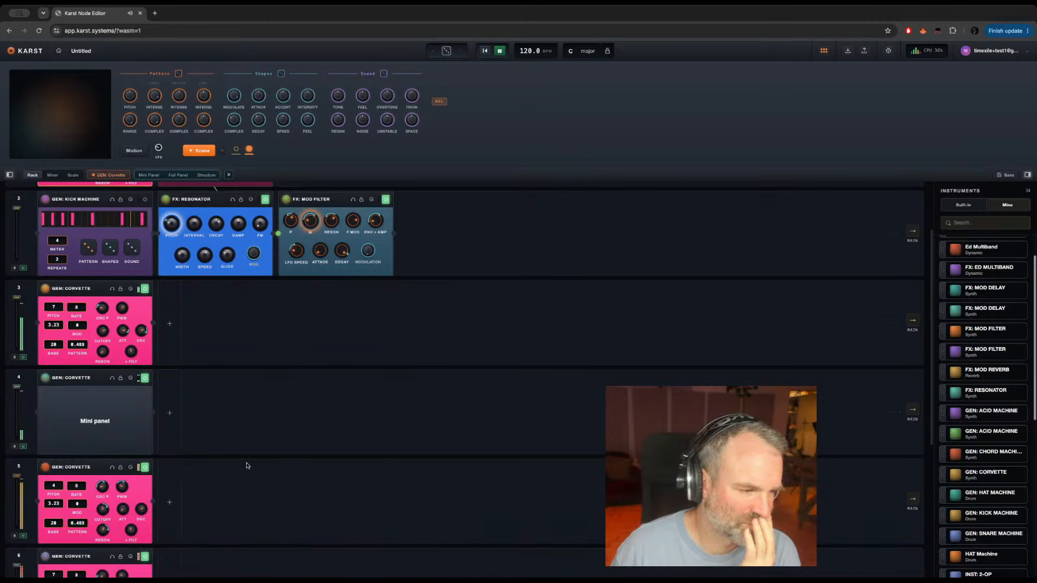
# Step: Check the full panel of the blank GEN: CORVETTE copy on track 4 and delete that copy from the rack
pyautogui.scroll(-3, 247, 465)
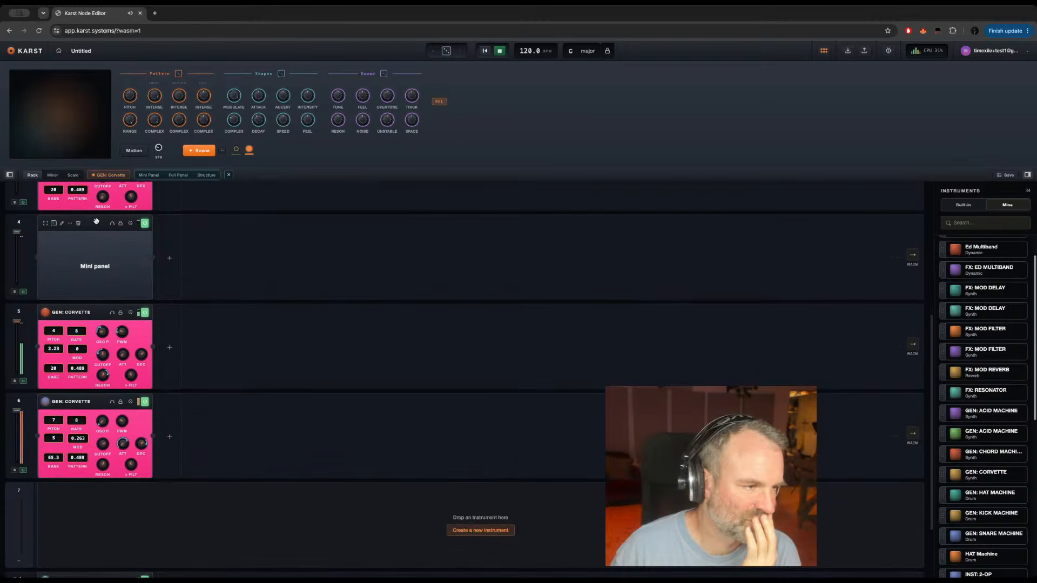
pyautogui.click(95, 222)
pyautogui.doubleClick(93, 225)
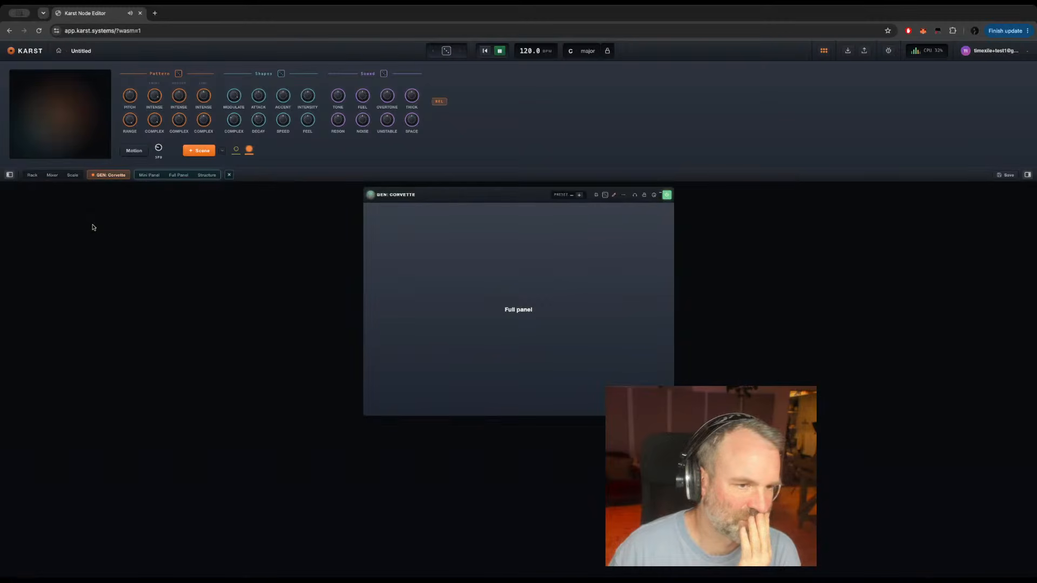
pyautogui.click(33, 175)
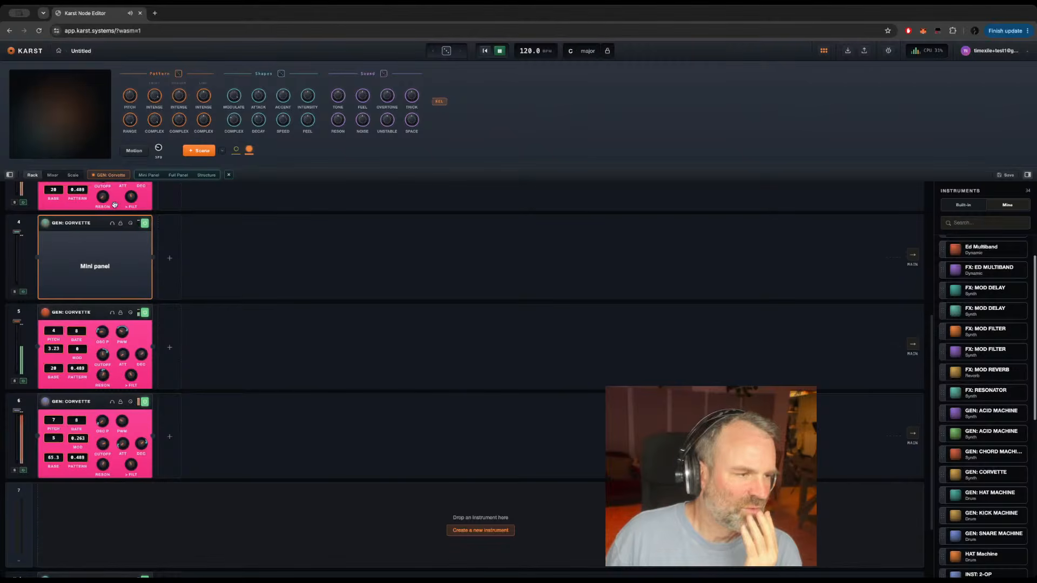
pyautogui.moveTo(94, 225); pyautogui.dragTo(244, 245)
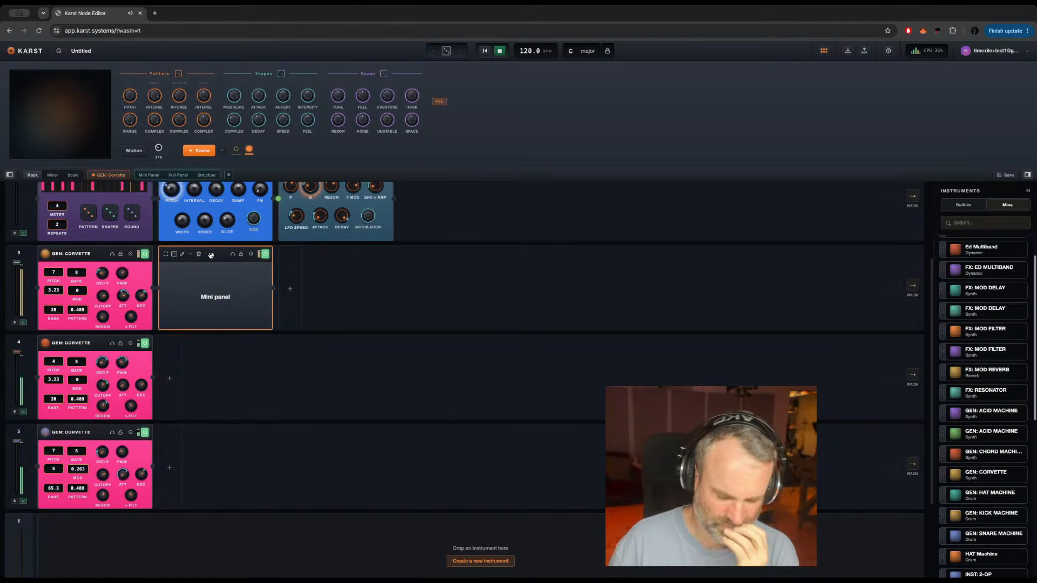
pyautogui.click(198, 254)
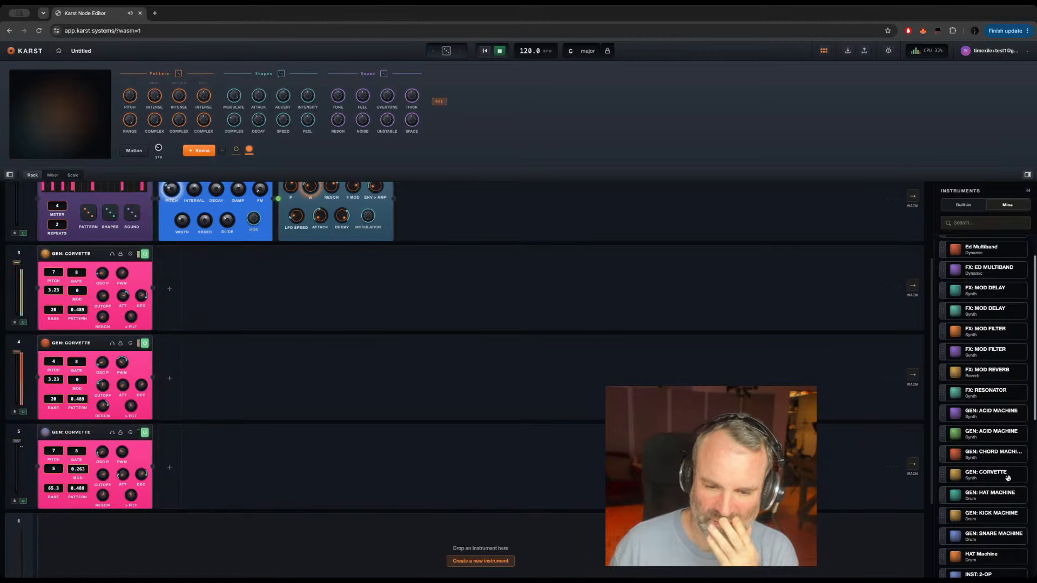
# Step: Insert another GEN: CORVETTE from the personal library on the empty track 6 and select it
pyautogui.scroll(-1, 416, 422)
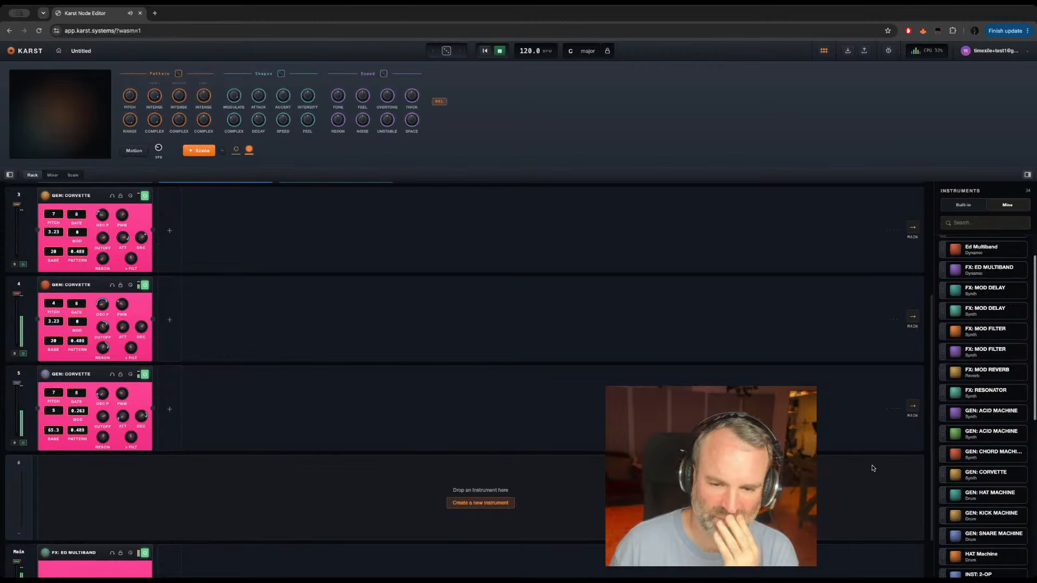
pyautogui.moveTo(988, 475); pyautogui.dragTo(132, 467)
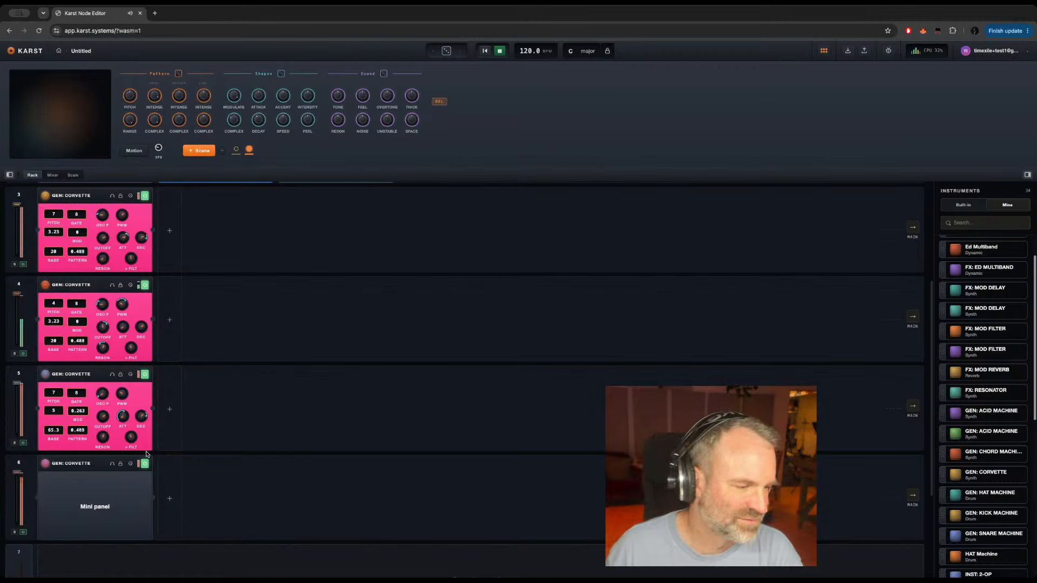
pyautogui.scroll(-3, 195, 474)
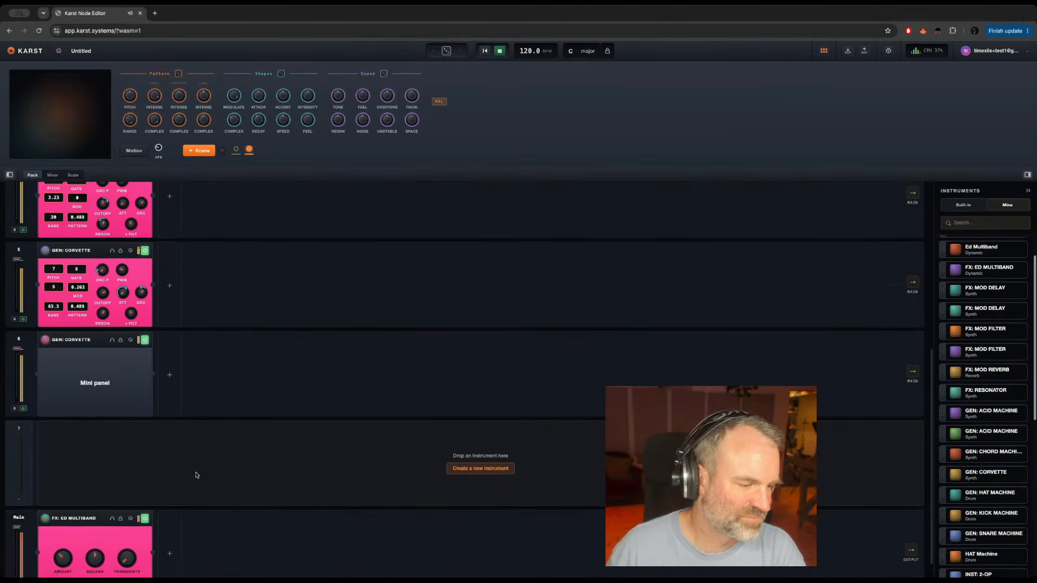
pyautogui.scroll(-1, 178, 469)
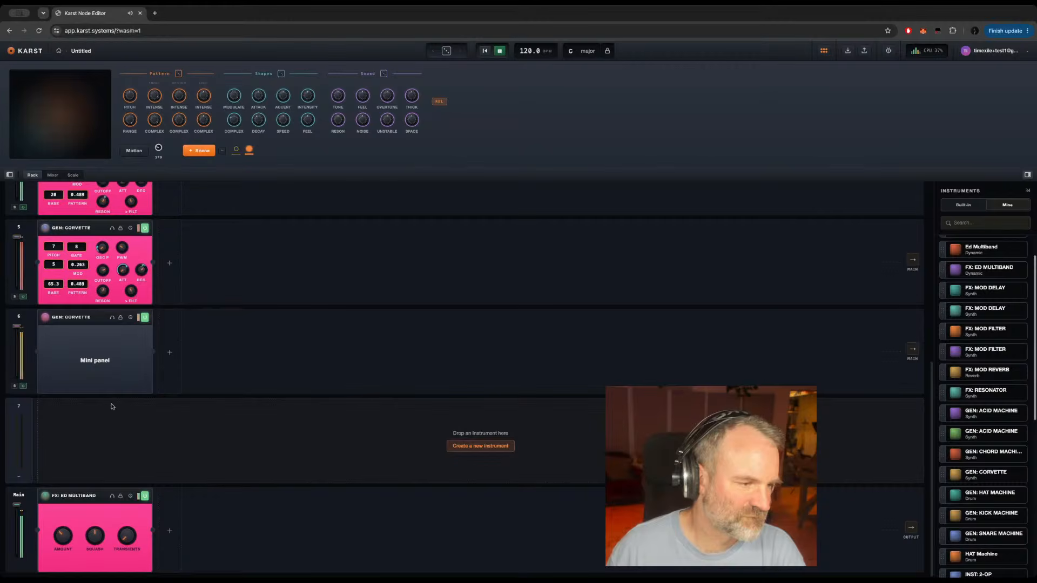
pyautogui.click(93, 322)
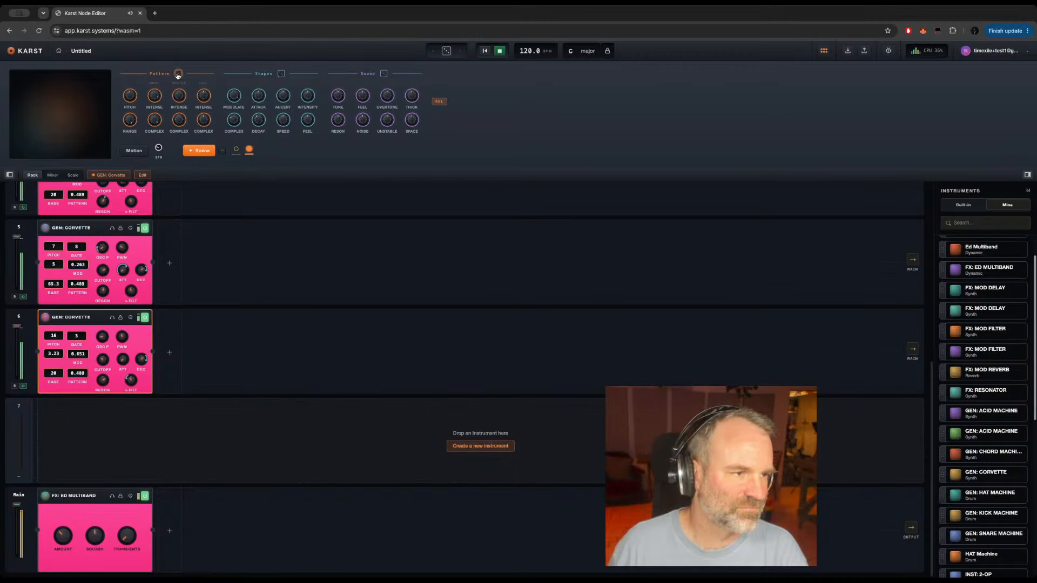
pyautogui.click(170, 263)
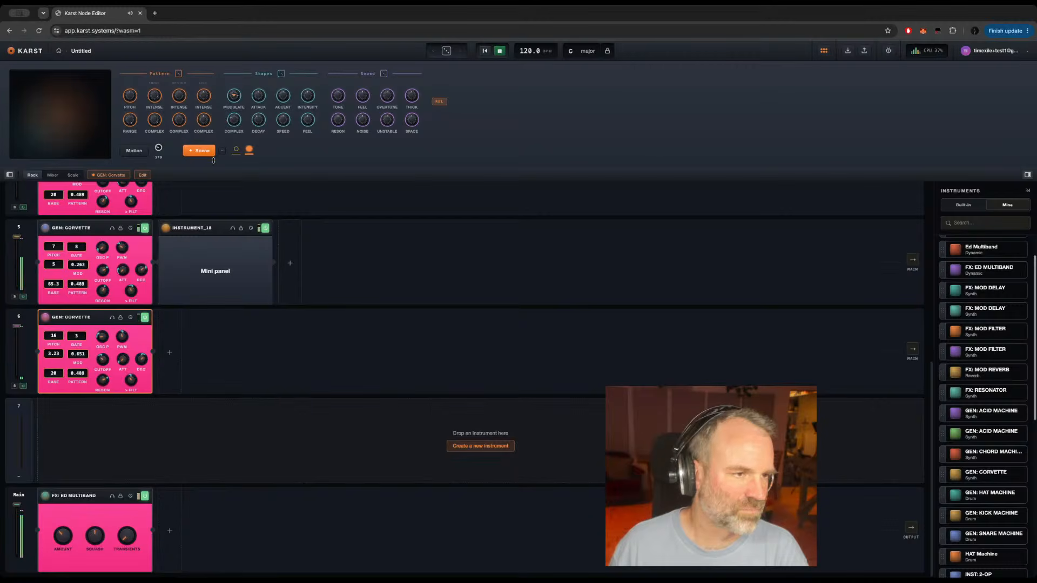
pyautogui.click(213, 224)
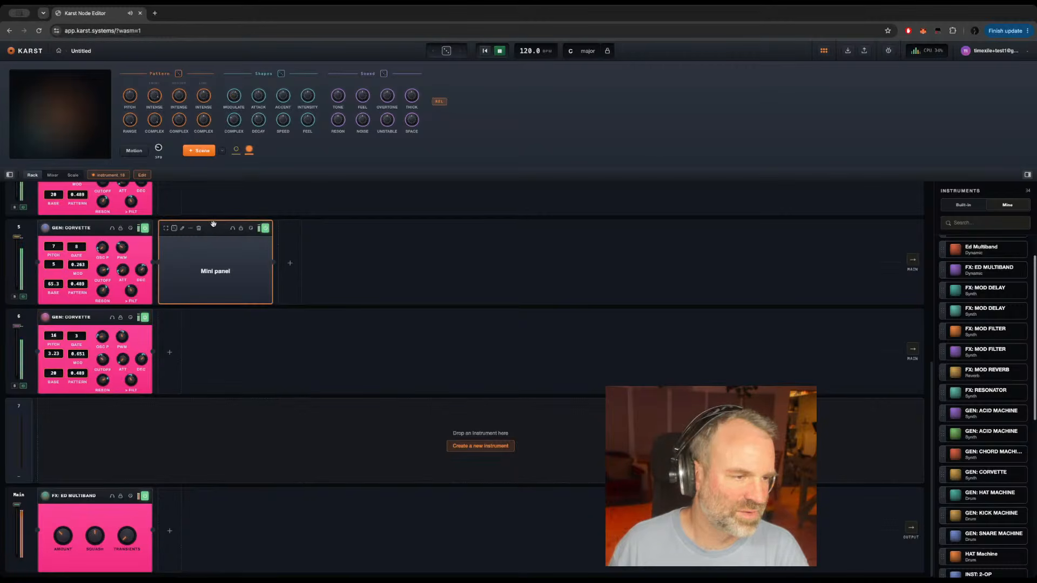
pyautogui.click(214, 224)
pyautogui.press('Delete')
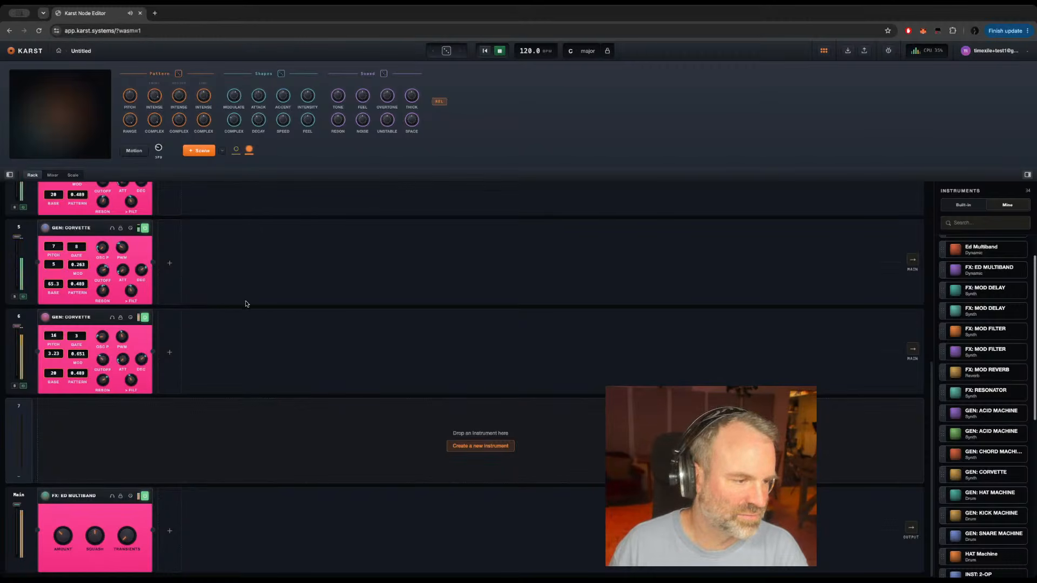
# Step: Move FX: MOD DELAY from track 1 to the main track, ahead of FX: ED MULTIBAND
pyautogui.scroll(5, 247, 302)
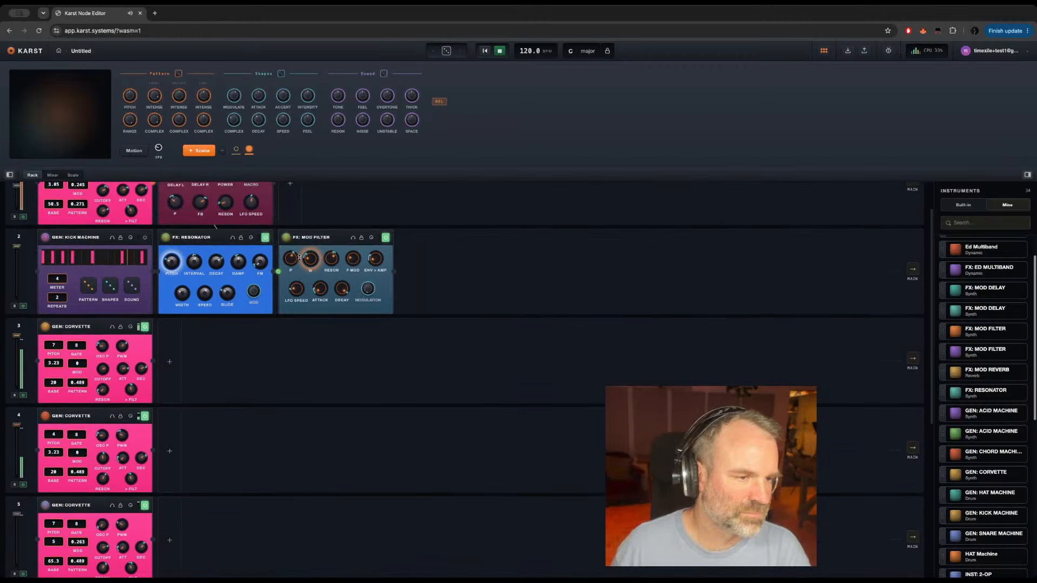
pyautogui.scroll(-5, 259, 400)
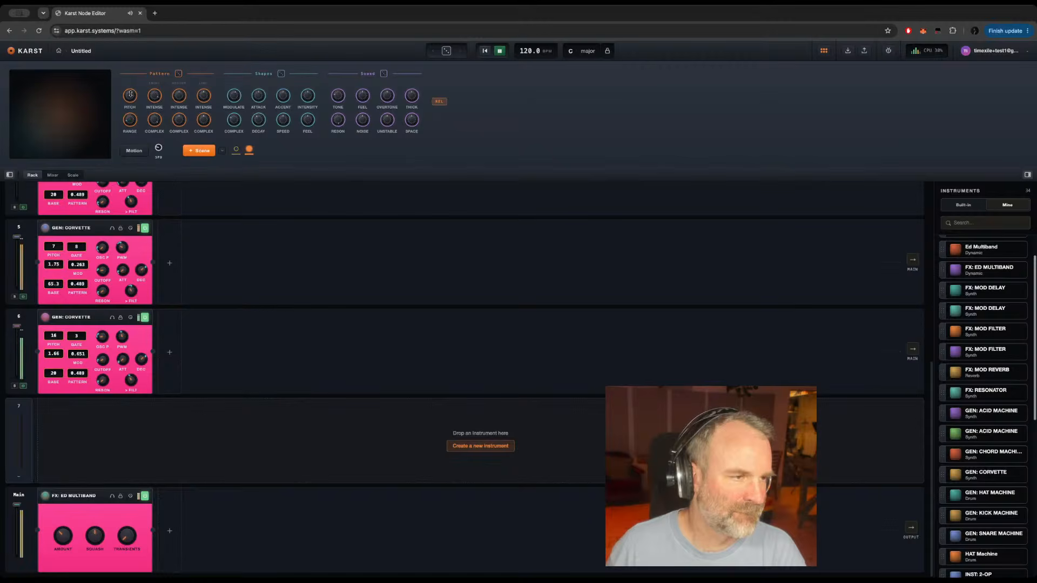
pyautogui.scroll(5, 203, 255)
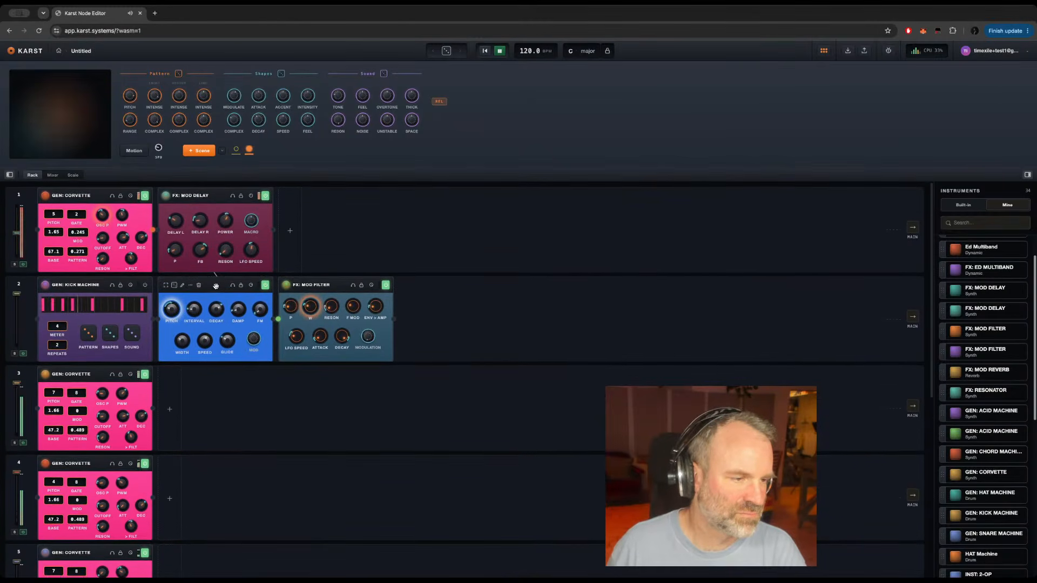
pyautogui.click(212, 197)
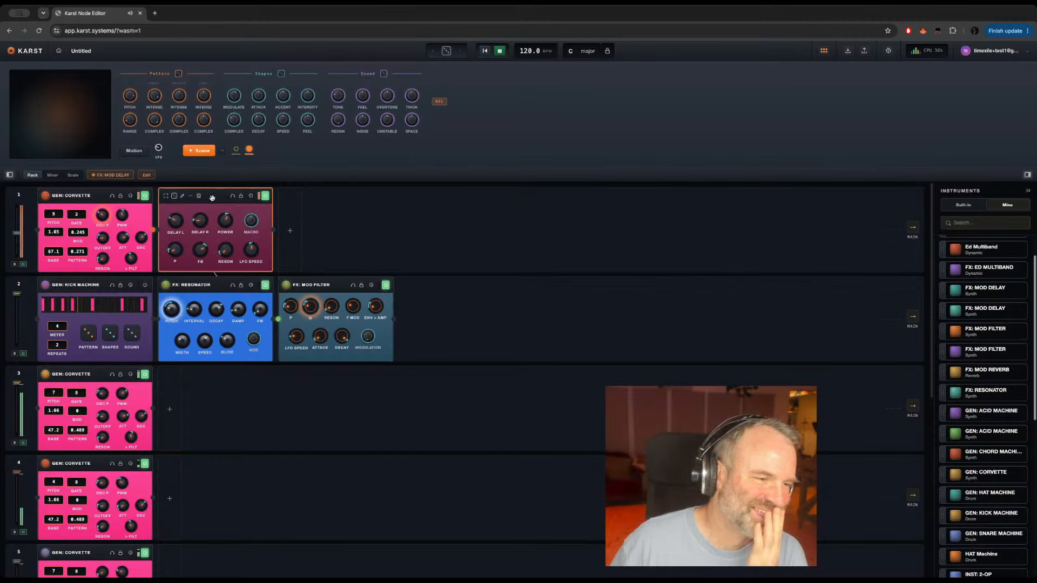
pyautogui.moveTo(212, 197); pyautogui.dragTo(243, 494)
pyautogui.scroll(-5, 264, 493)
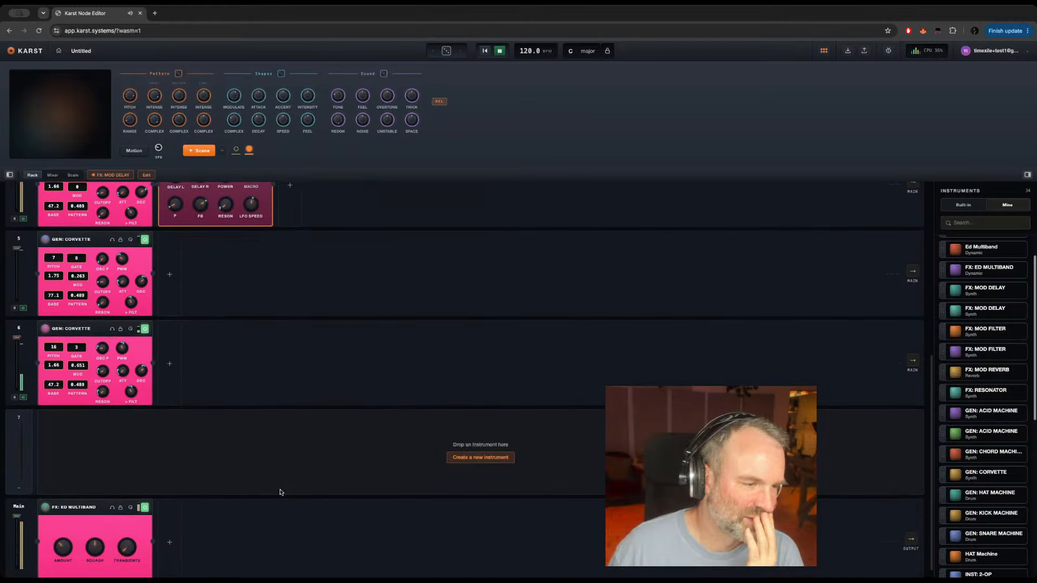
pyautogui.scroll(1, 228, 348)
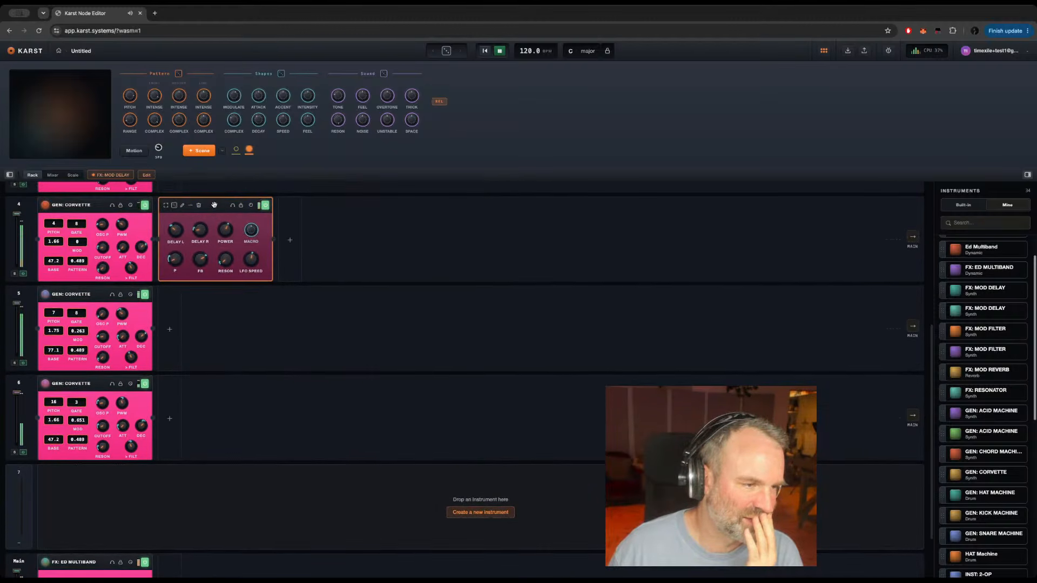
pyautogui.moveTo(214, 205); pyautogui.dragTo(73, 572)
pyautogui.scroll(-2, 48, 559)
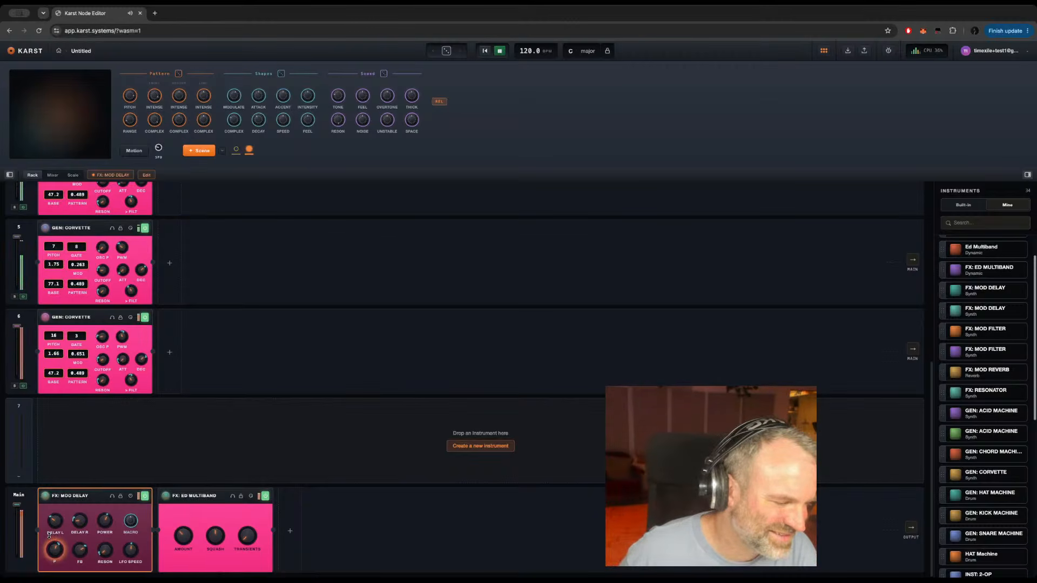
# Step: Turn down the resonance, > DEL amount and drive of the main track's FX: MOD DELAY, and return to the rack
pyautogui.click(106, 550)
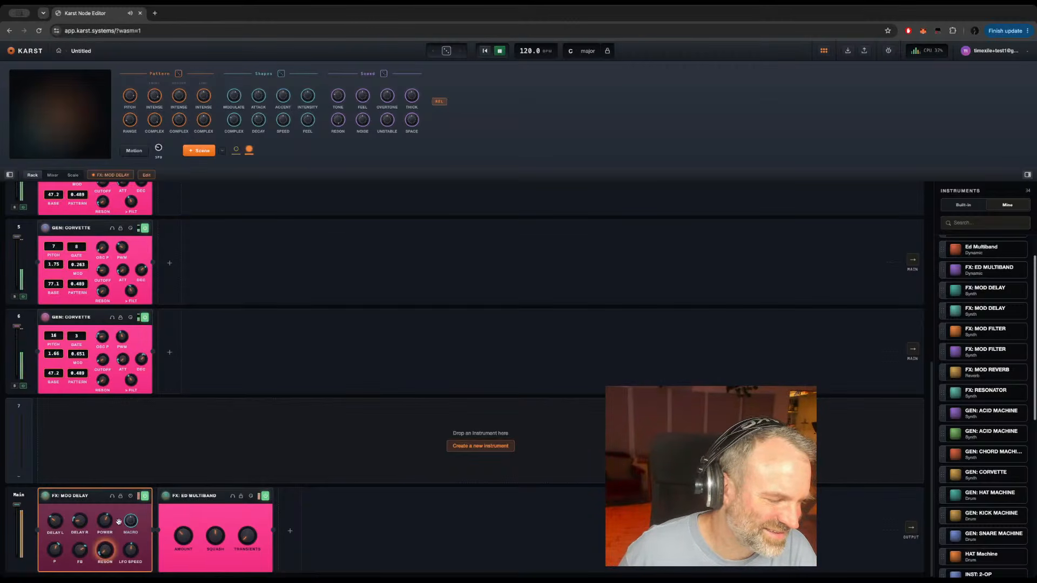
pyautogui.doubleClick(100, 497)
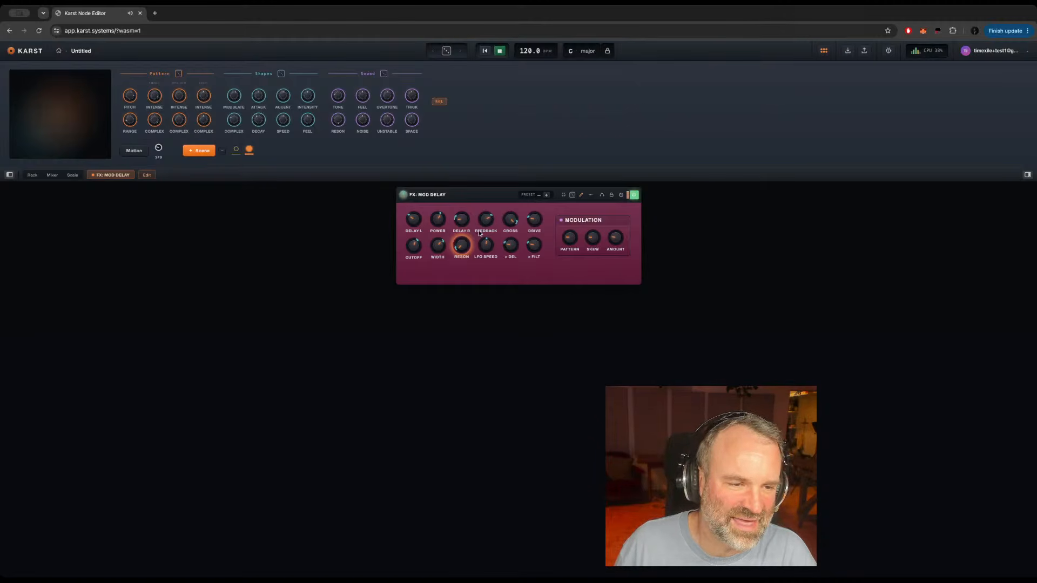
pyautogui.moveTo(507, 246); pyautogui.dragTo(497, 336)
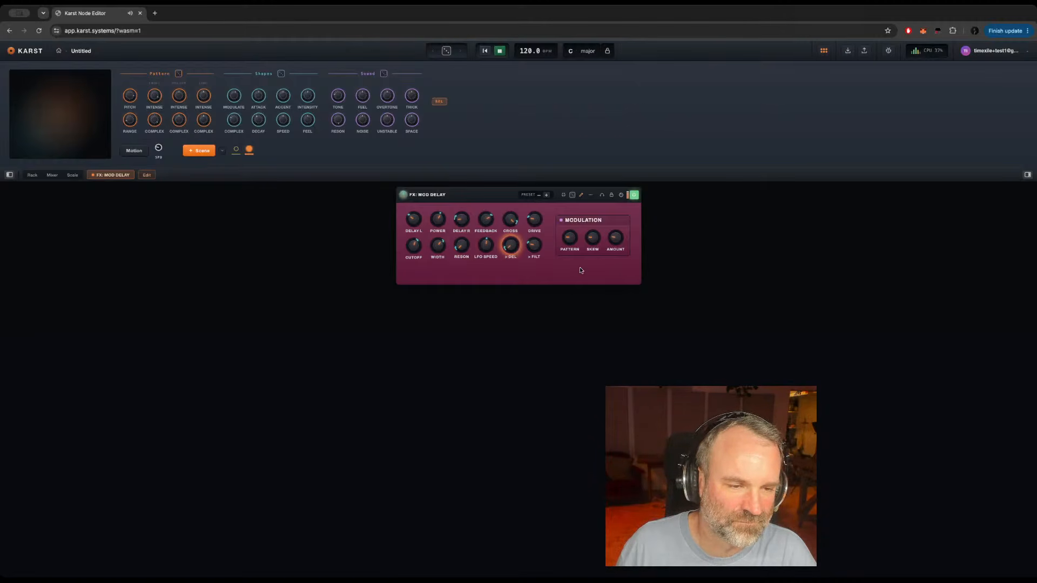
pyautogui.moveTo(536, 217); pyautogui.dragTo(520, 274)
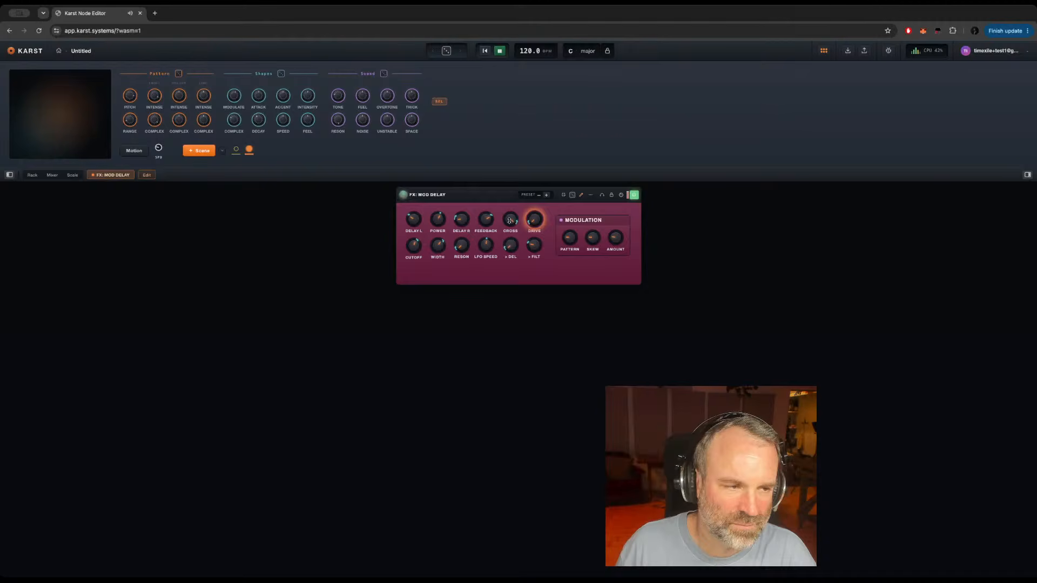
pyautogui.click(33, 175)
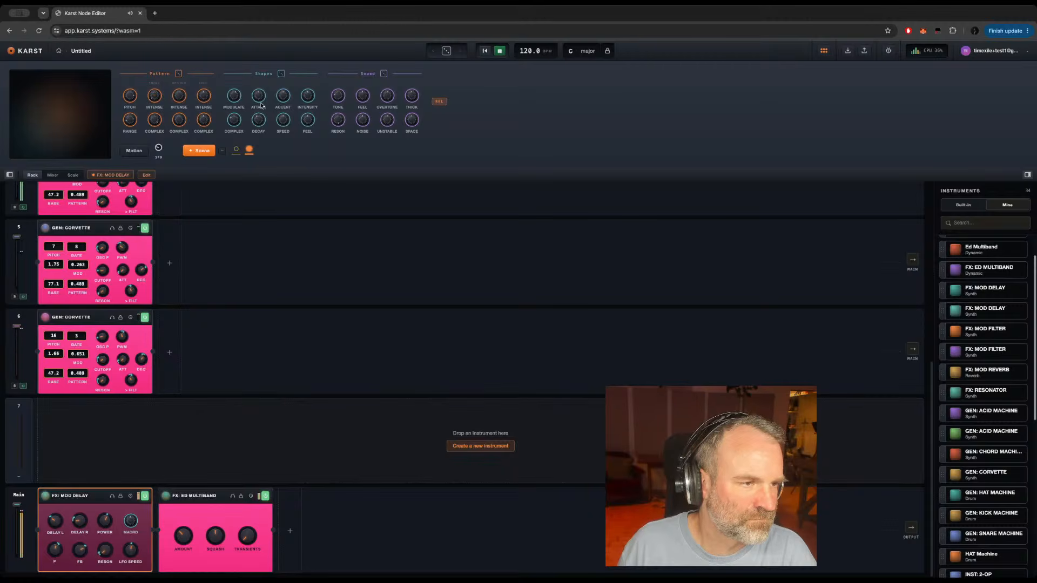
# Step: Raise the Shapes Attack macro and lower the main track's level to about -4.0
pyautogui.moveTo(258, 97)
pyautogui.mouseDown()
pyautogui.moveTo(255, 78)
pyautogui.moveTo(267, 94)
pyautogui.moveTo(253, 111)
pyautogui.moveTo(251, 88)
pyautogui.mouseUp()
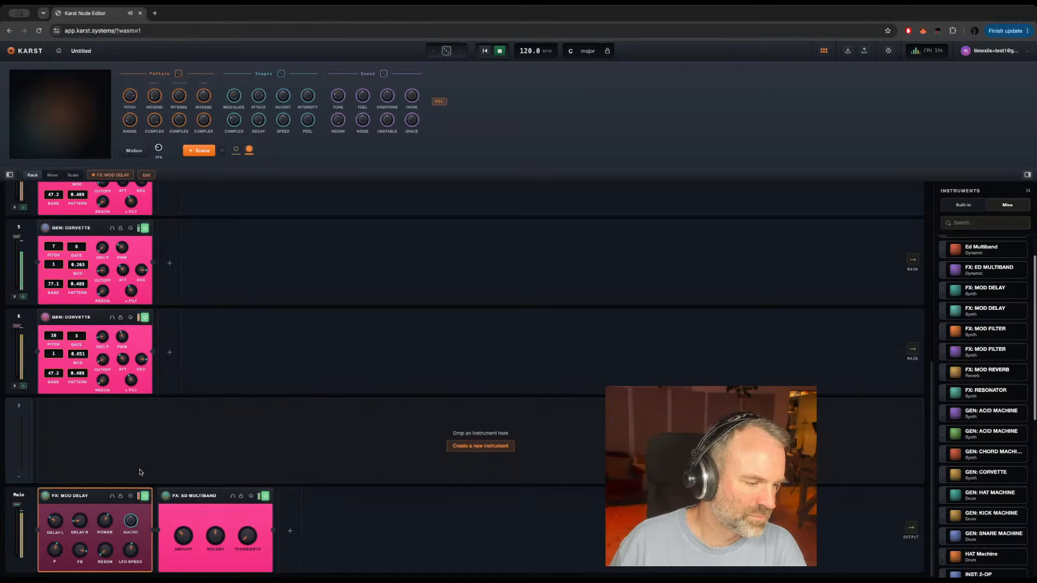
pyautogui.scroll(1, 140, 472)
pyautogui.scroll(-1, 140, 472)
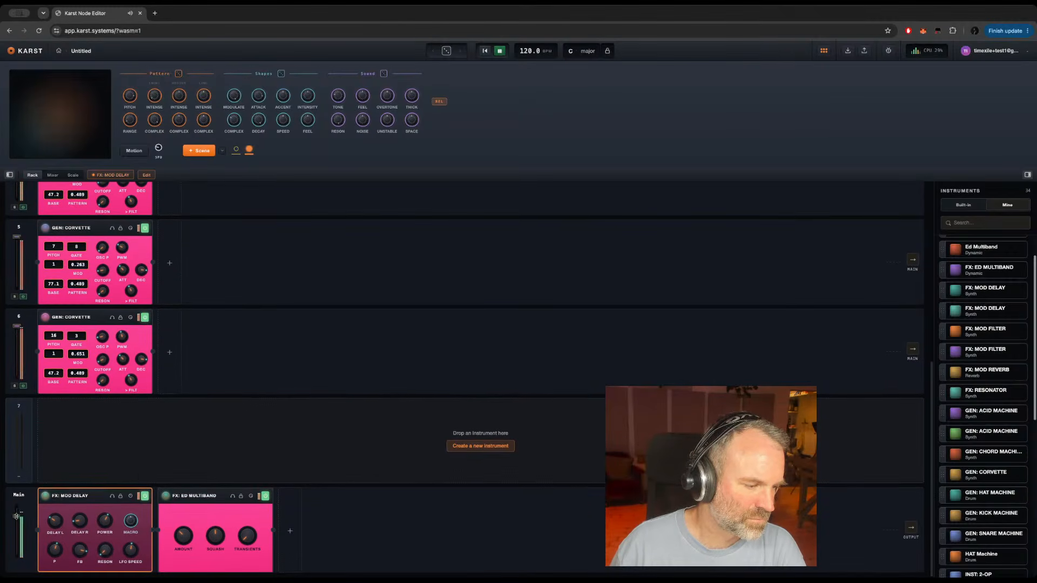
# Step: Review the full panel of the main track's FX: MOD DELAY and return to the rack
pyautogui.scroll(1, 95, 421)
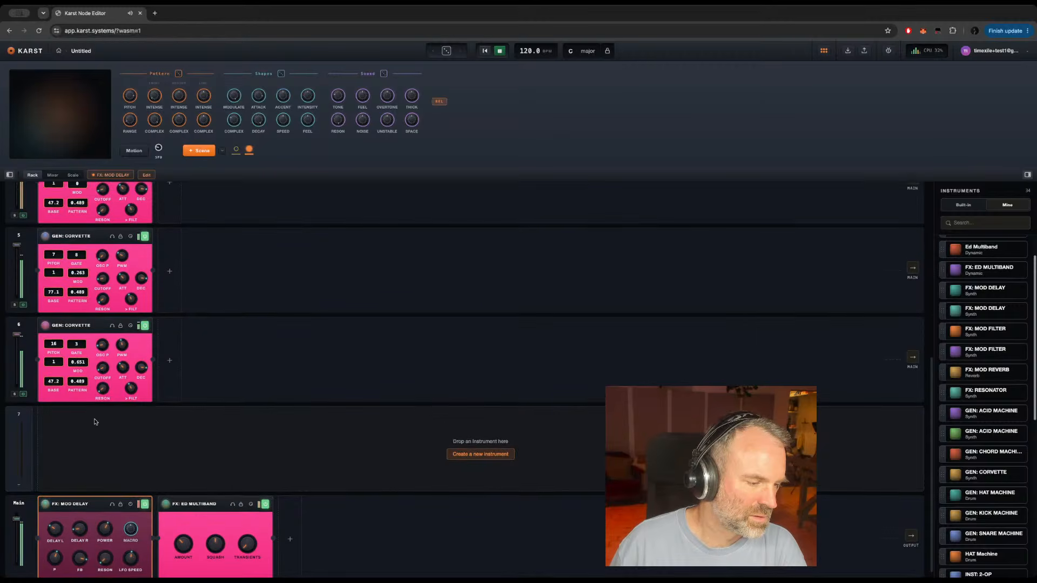
pyautogui.scroll(-1, 95, 422)
pyautogui.moveTo(91, 498)
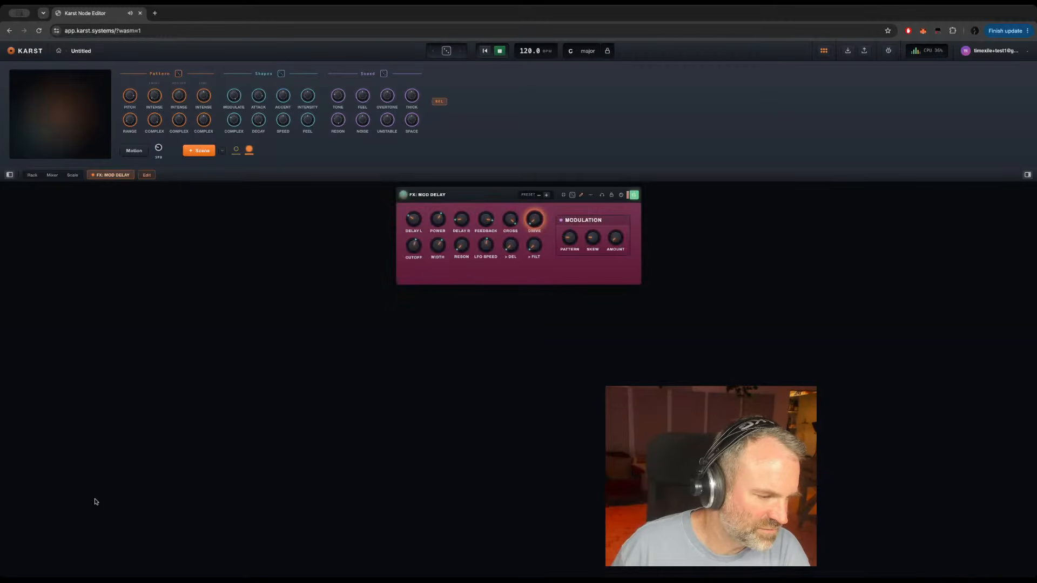
pyautogui.doubleClick(93, 492)
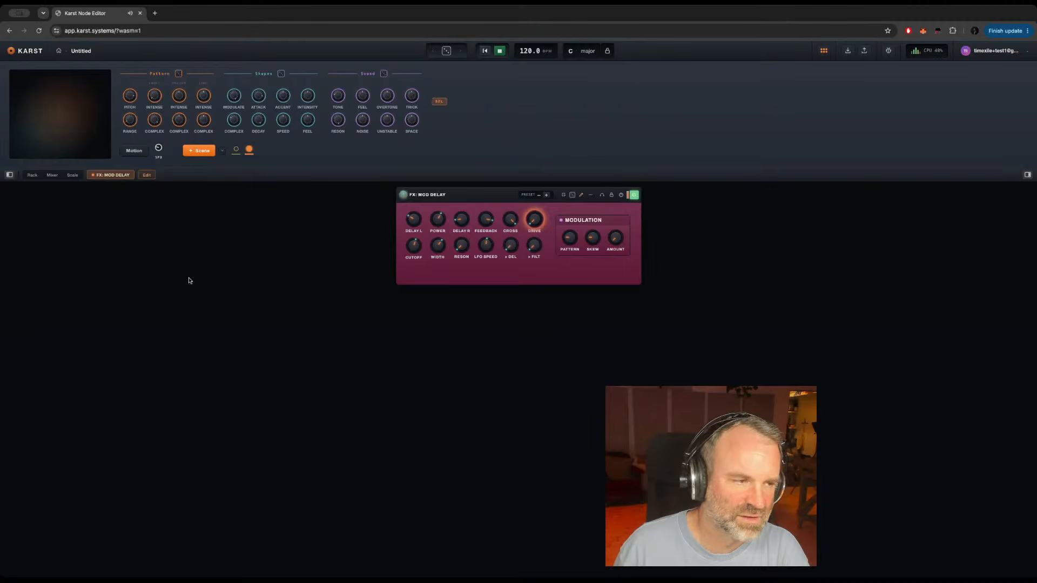
pyautogui.click(31, 175)
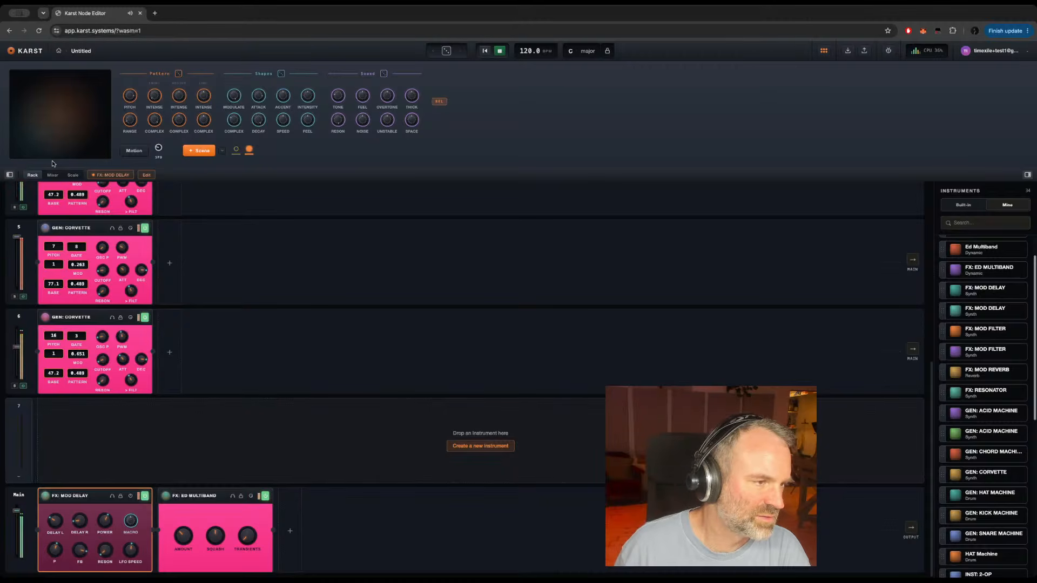
# Step: In the mixer, lower slot 6 to about -13.8, slot 5 to -16.5, slot 4 to -16.9, slot 3 to -20.0 and slot 2 to -35.1
pyautogui.click(52, 176)
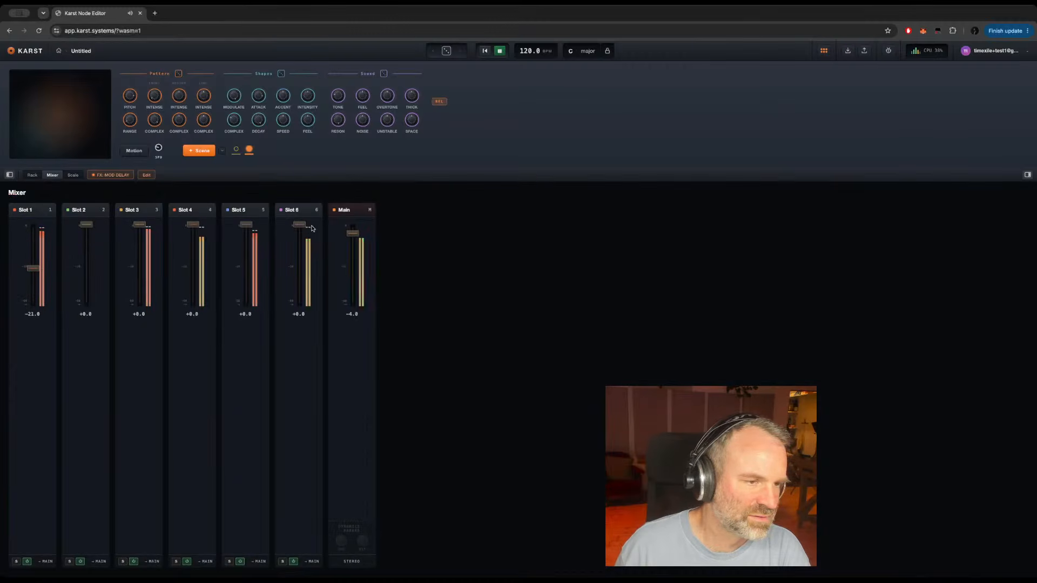
pyautogui.moveTo(298, 224); pyautogui.dragTo(299, 255)
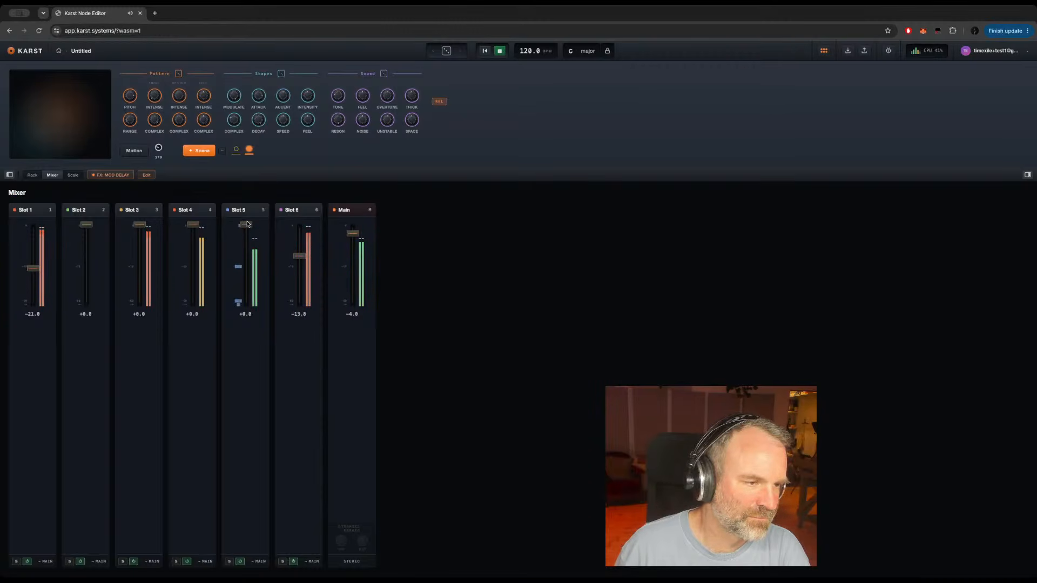
pyautogui.moveTo(246, 225); pyautogui.dragTo(246, 264)
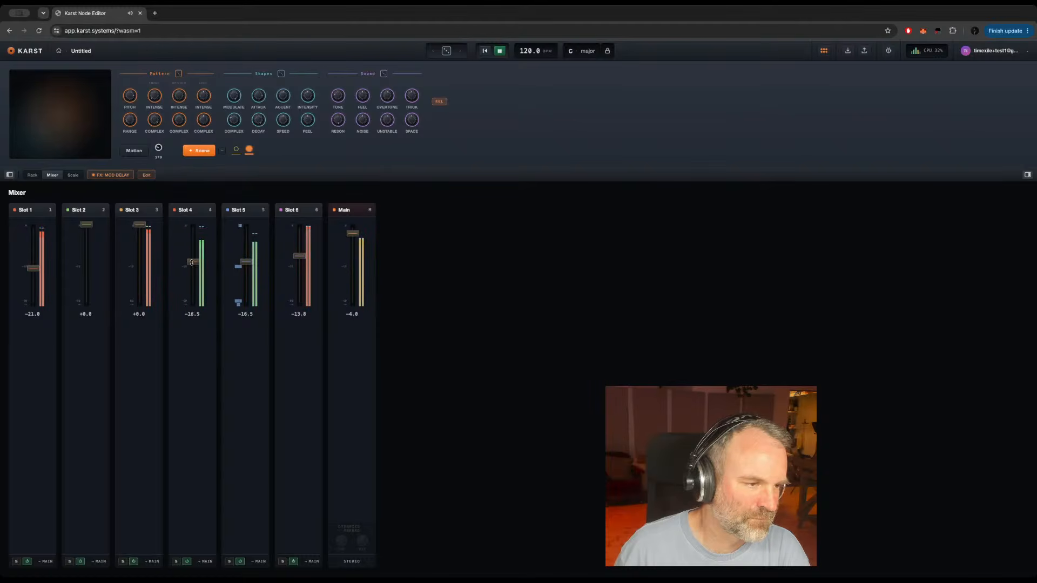
pyautogui.moveTo(192, 263); pyautogui.dragTo(192, 265)
pyautogui.moveTo(139, 224); pyautogui.dragTo(139, 267)
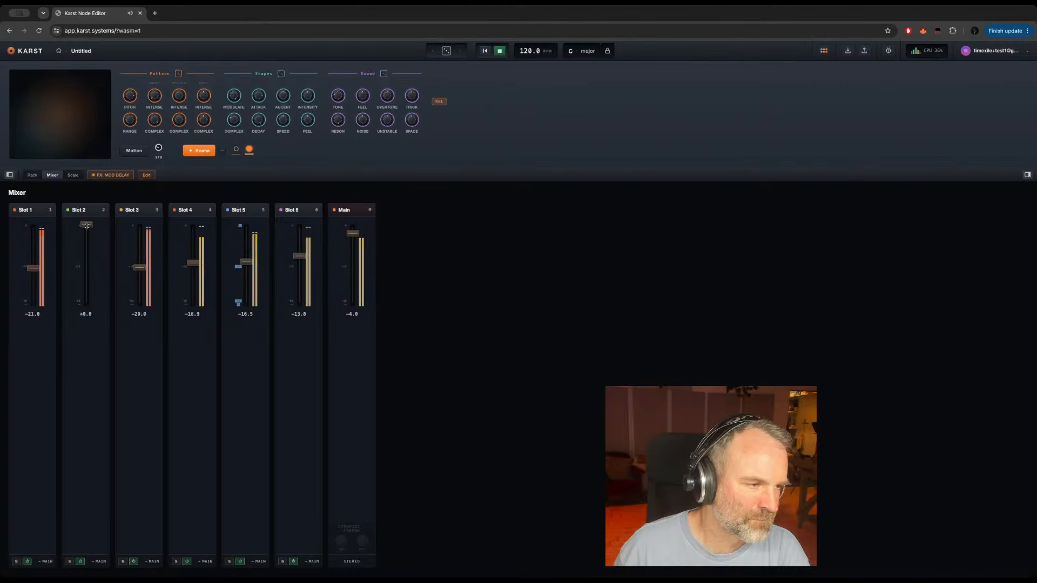
pyautogui.moveTo(88, 225); pyautogui.dragTo(86, 281)
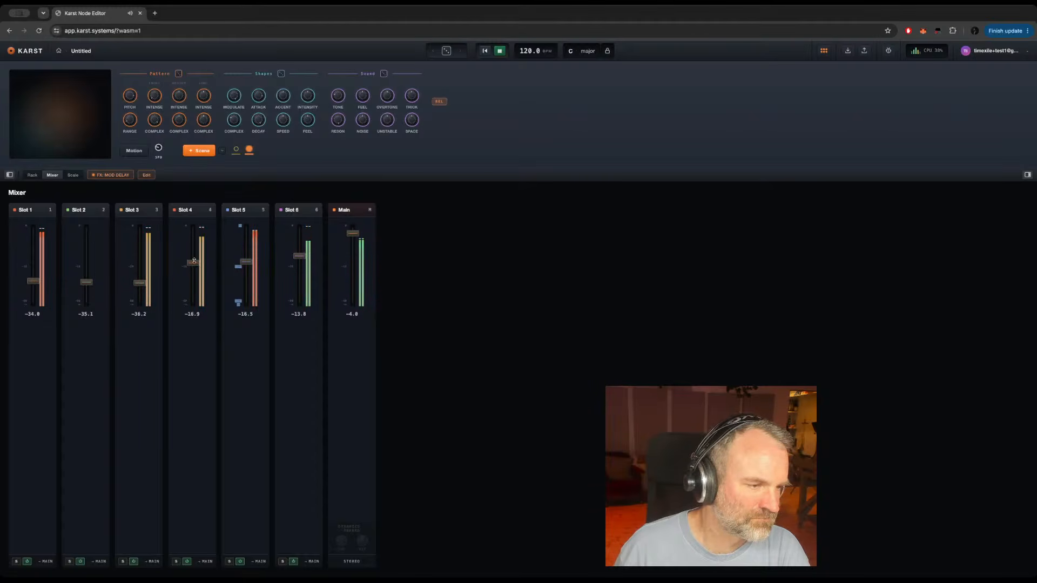
# Step: Lower slot 1 to about -34.0, slot 3 to -36.2, slot 4 to -38.5, slot 5 to -41.1 and slot 6 to -40.7; return to the rack
pyautogui.moveTo(192, 273); pyautogui.dragTo(192, 285)
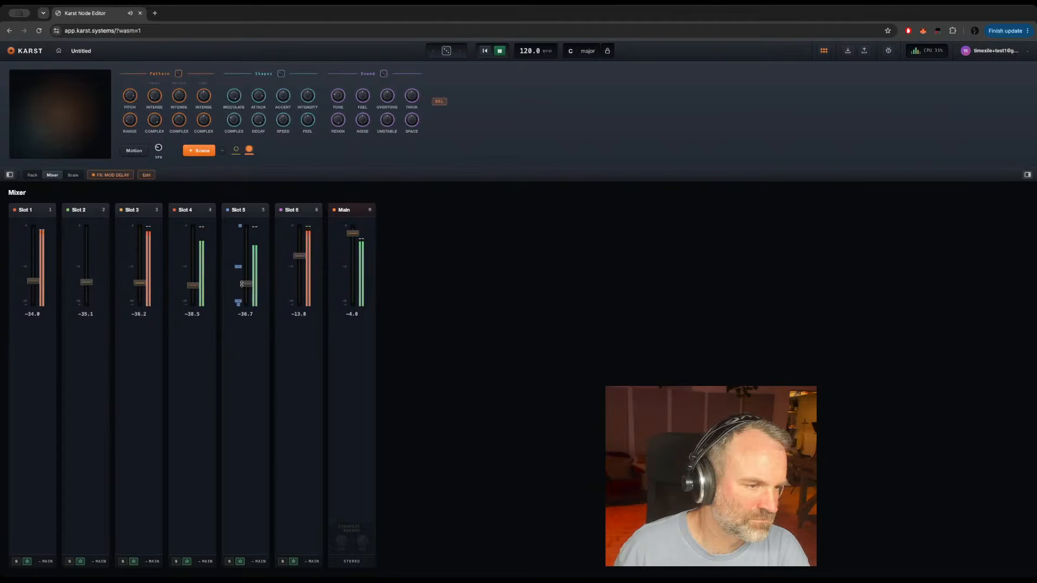
pyautogui.moveTo(246, 262); pyautogui.dragTo(246, 287)
pyautogui.moveTo(302, 257); pyautogui.dragTo(296, 287)
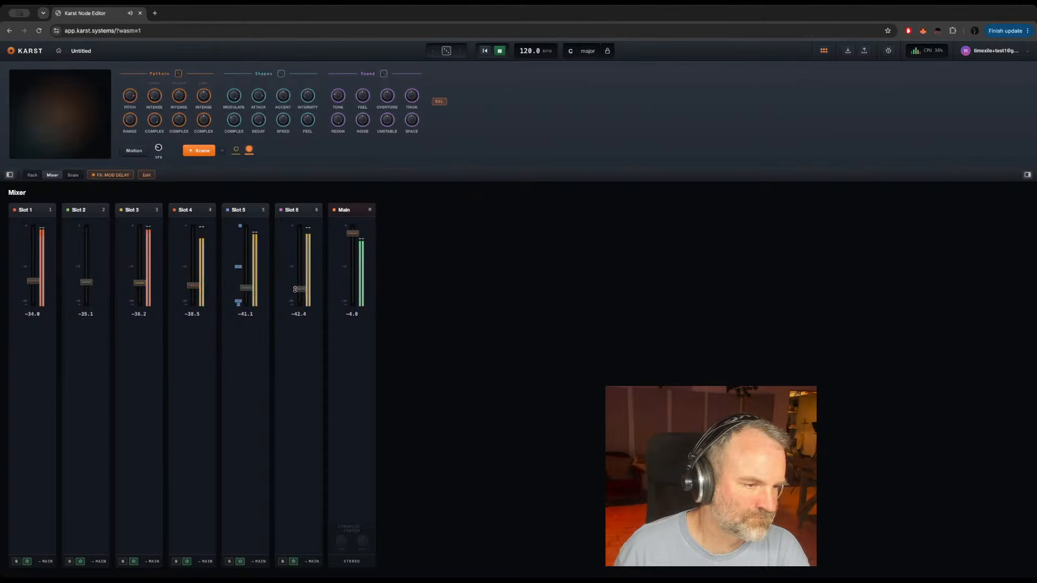
pyautogui.click(33, 175)
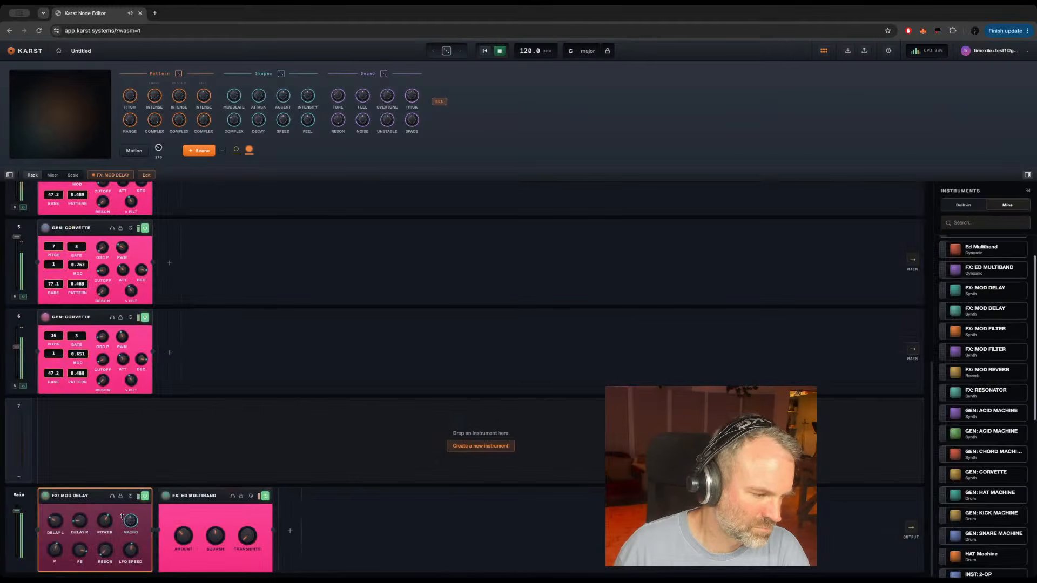
# Step: Turn down the feedback of the main track's FX: MOD DELAY and add two new scenes
pyautogui.moveTo(77, 550); pyautogui.dragTo(79, 572)
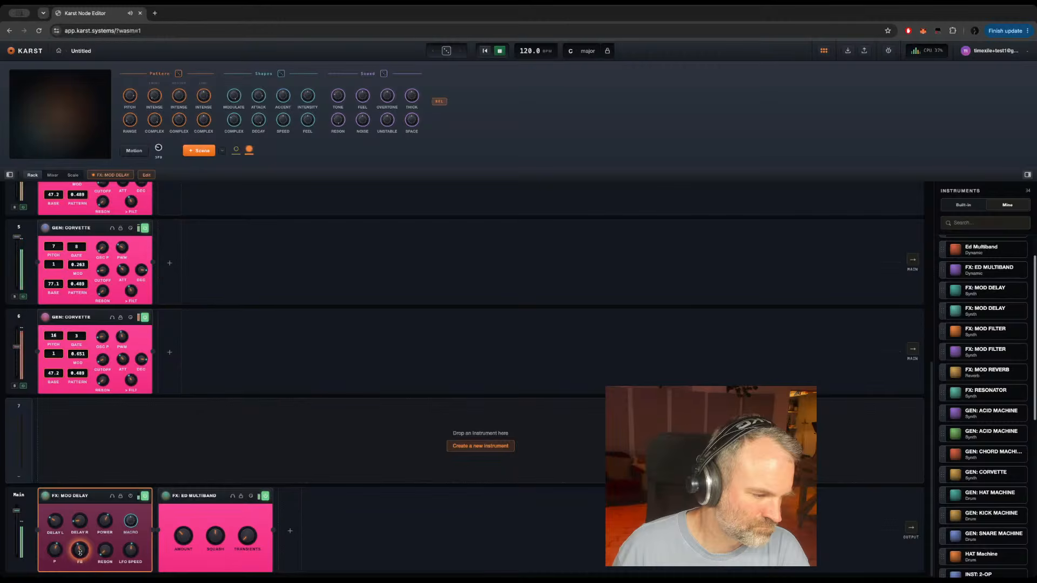
pyautogui.moveTo(134, 493)
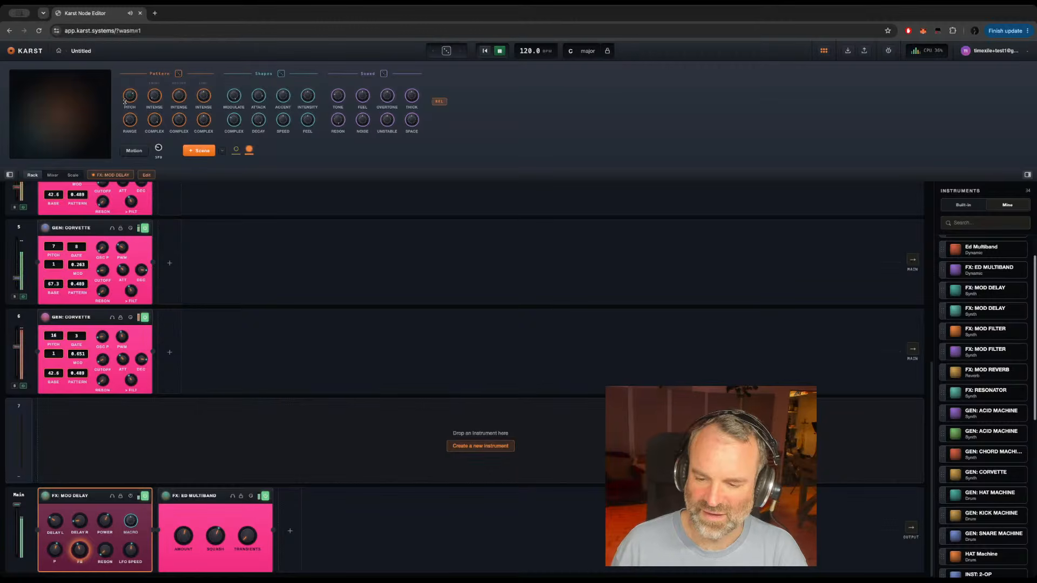
pyautogui.click(198, 150)
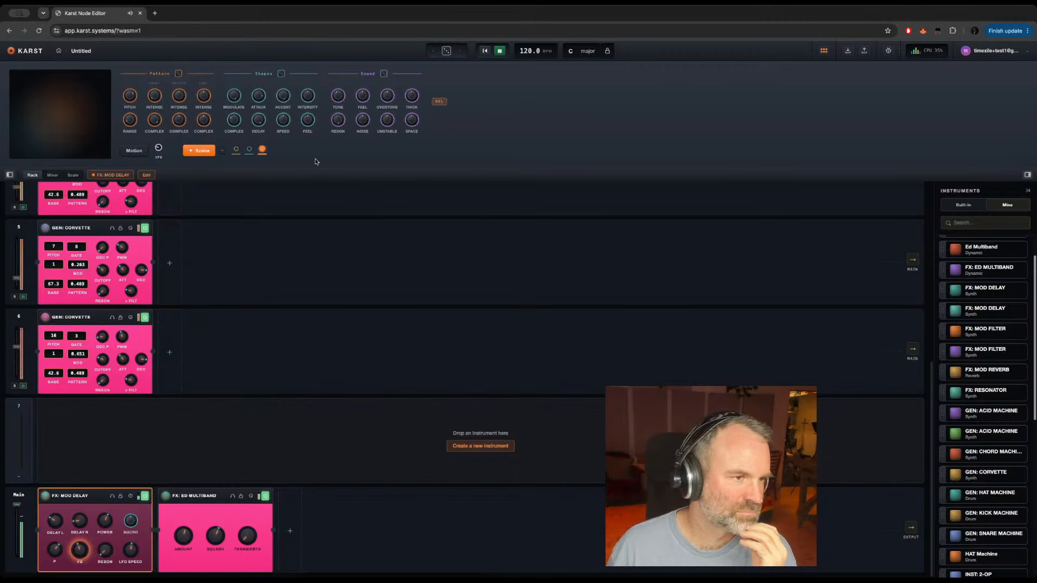
pyautogui.click(194, 156)
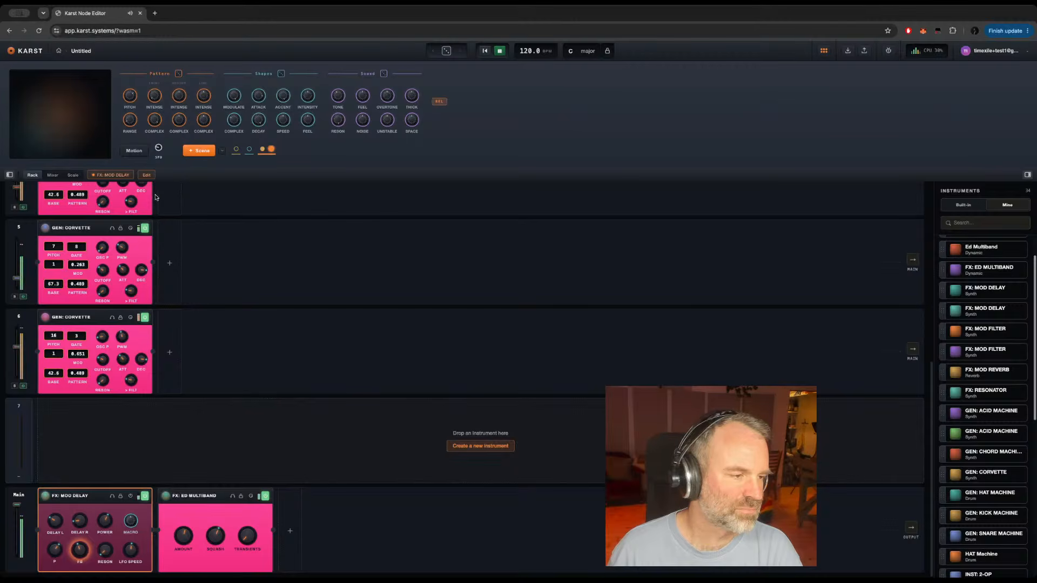
# Step: Audition the Corvette tracks one at a time by soloing and unsoloing tracks 6, 5, 4, 3 and 1
pyautogui.click(15, 386)
pyautogui.click(15, 387)
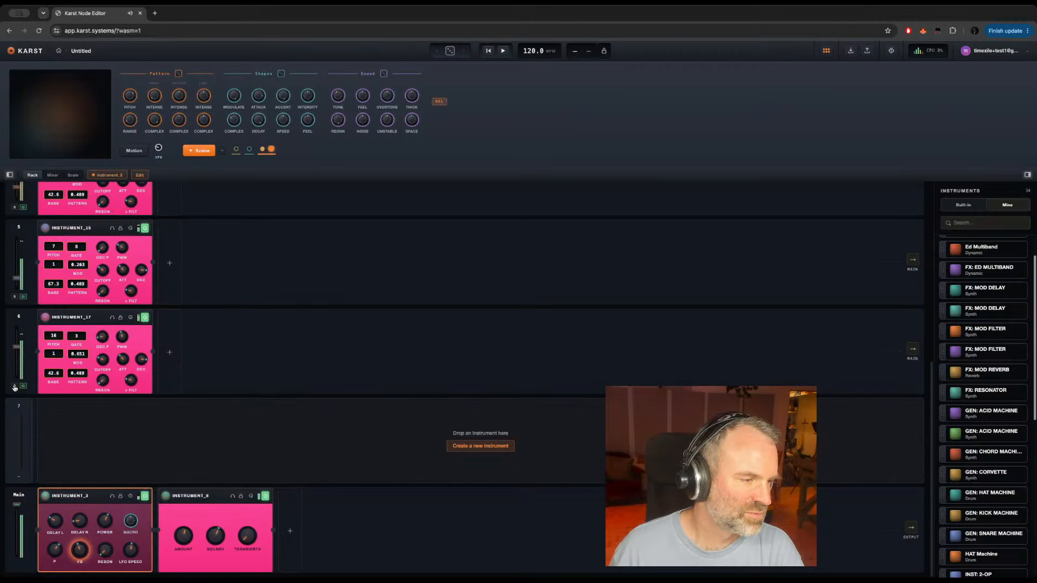
pyautogui.click(15, 297)
pyautogui.click(15, 297)
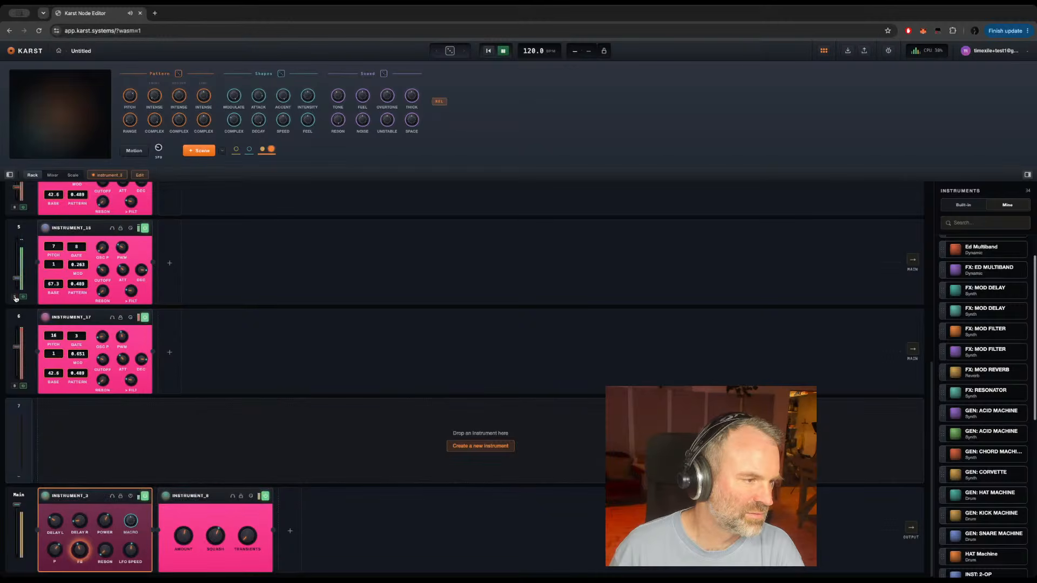
pyautogui.scroll(3, 20, 291)
pyautogui.click(15, 288)
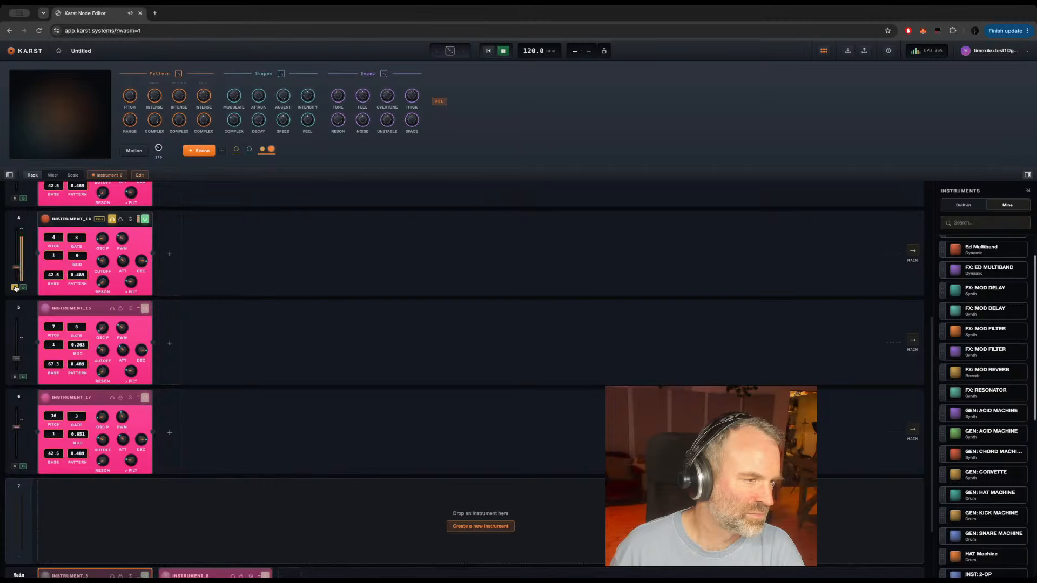
pyautogui.click(15, 287)
pyautogui.scroll(4, 25, 259)
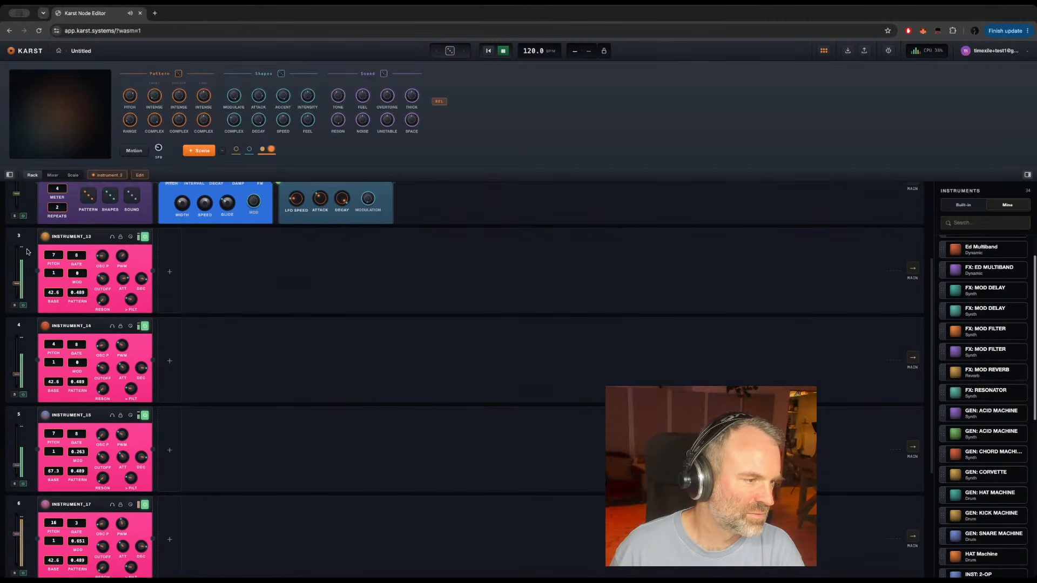
pyautogui.click(15, 306)
pyautogui.click(14, 305)
pyautogui.scroll(5, 14, 270)
pyautogui.click(14, 264)
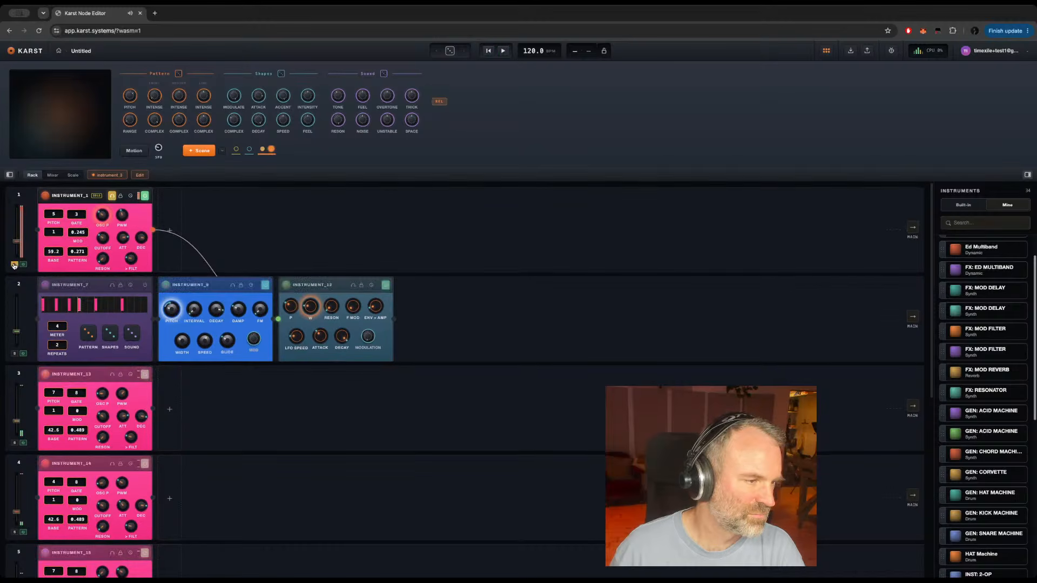
pyautogui.click(14, 265)
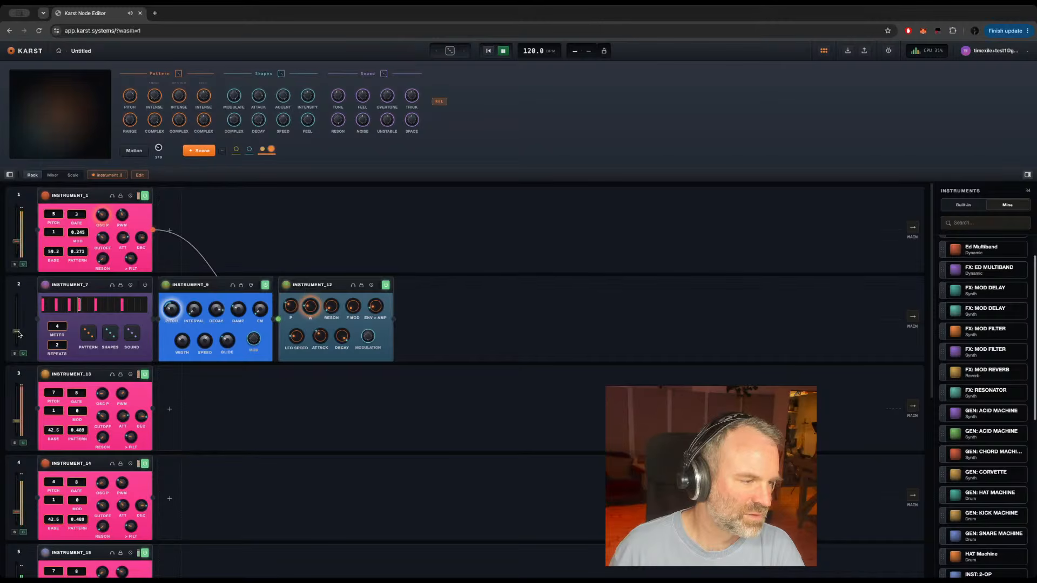
# Step: Raise the level of track 2 and switch on its kick machine
pyautogui.moveTo(16, 325); pyautogui.dragTo(18, 313)
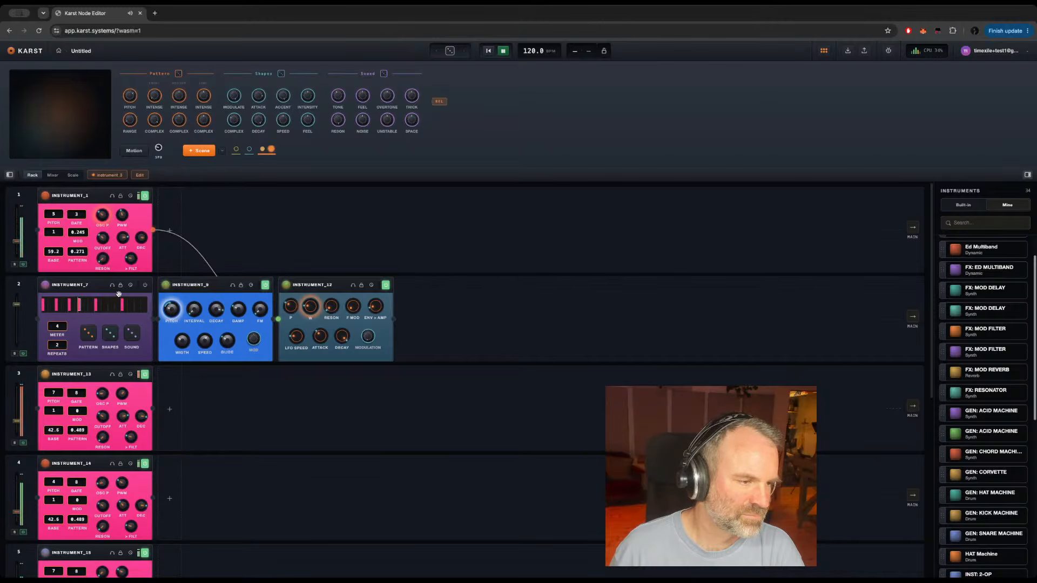
pyautogui.click(145, 286)
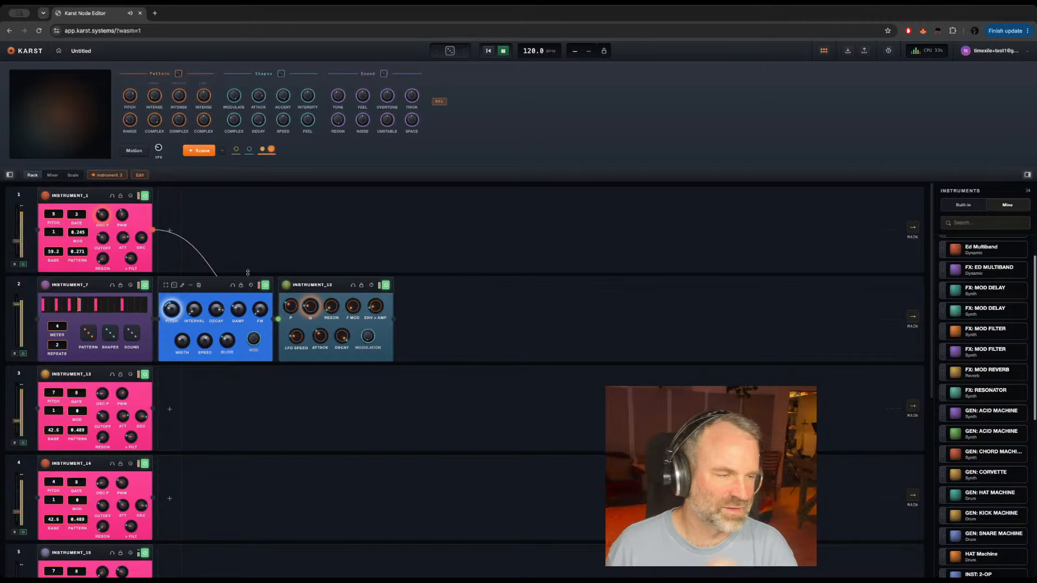
# Step: Add a scene, lower the Pattern Pitch macro slightly, and add another scene
pyautogui.click(197, 151)
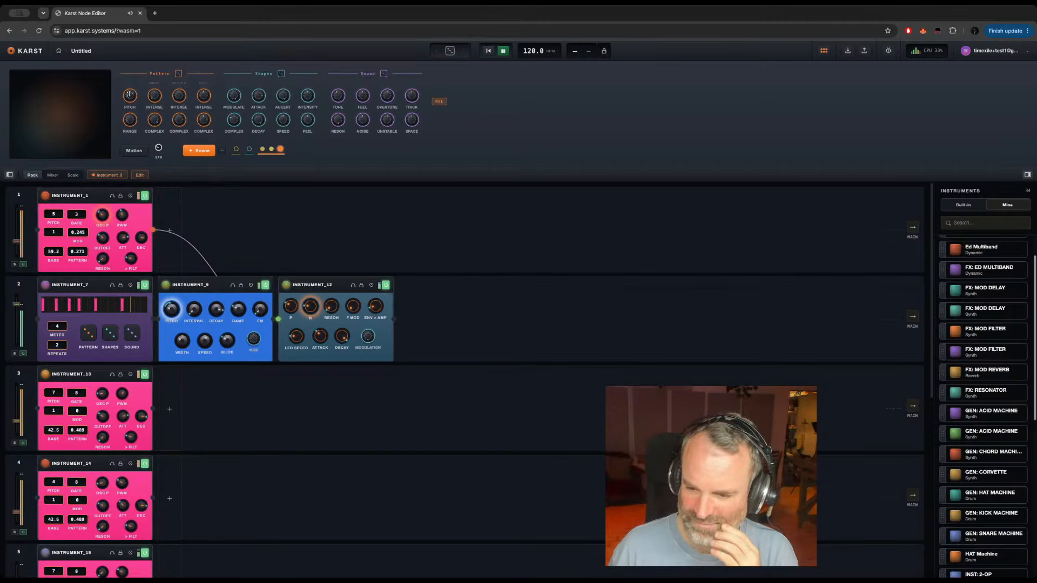
pyautogui.moveTo(129, 94); pyautogui.dragTo(127, 97)
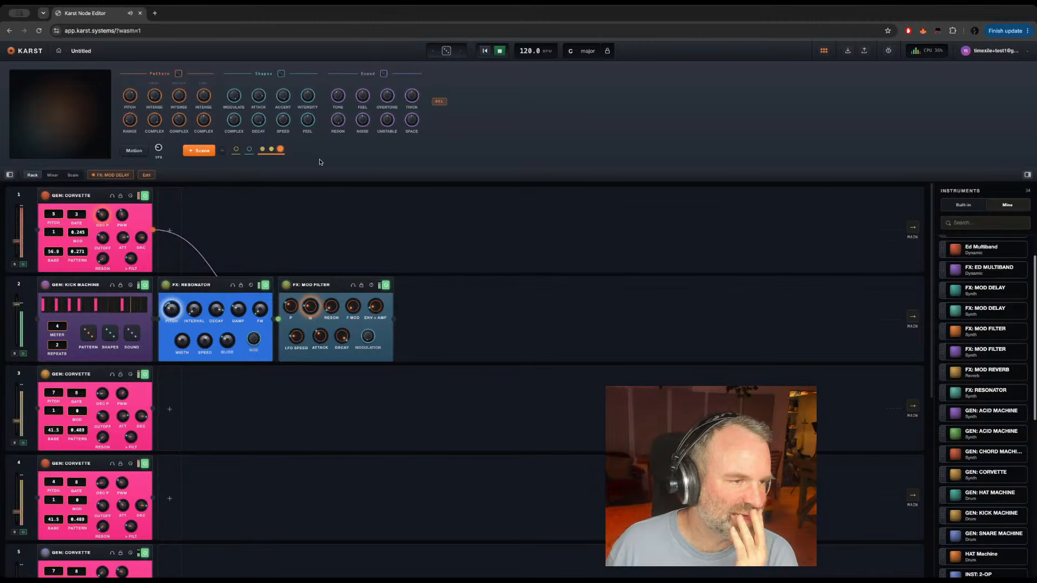
pyautogui.click(187, 153)
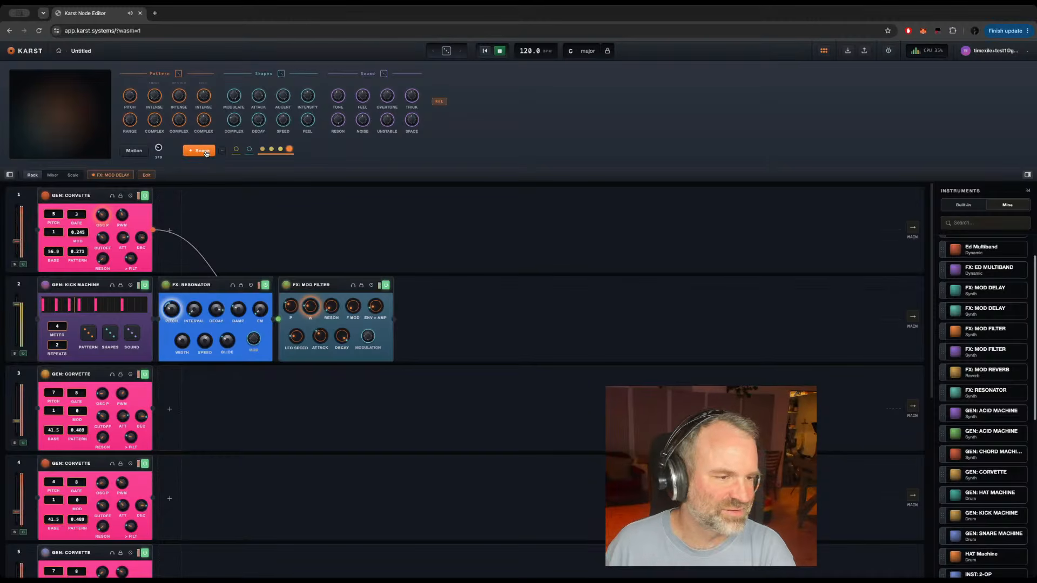
# Step: Raise the Pattern Range macro until the Corvette copies read about 2.8, and turn down the first Pattern Complex macro
pyautogui.moveTo(124, 119); pyautogui.dragTo(123, 107)
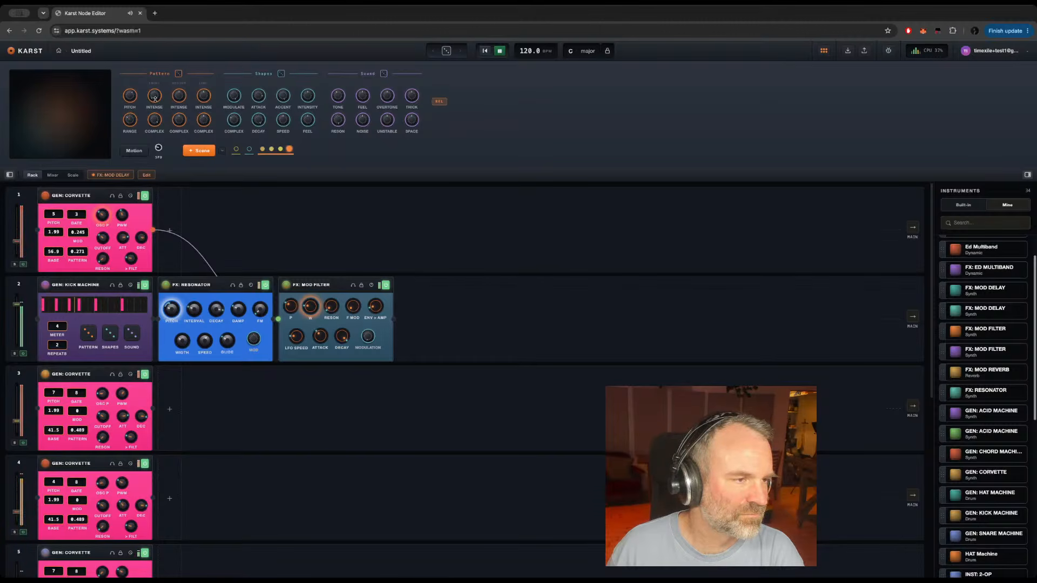
pyautogui.moveTo(155, 118); pyautogui.dragTo(145, 143)
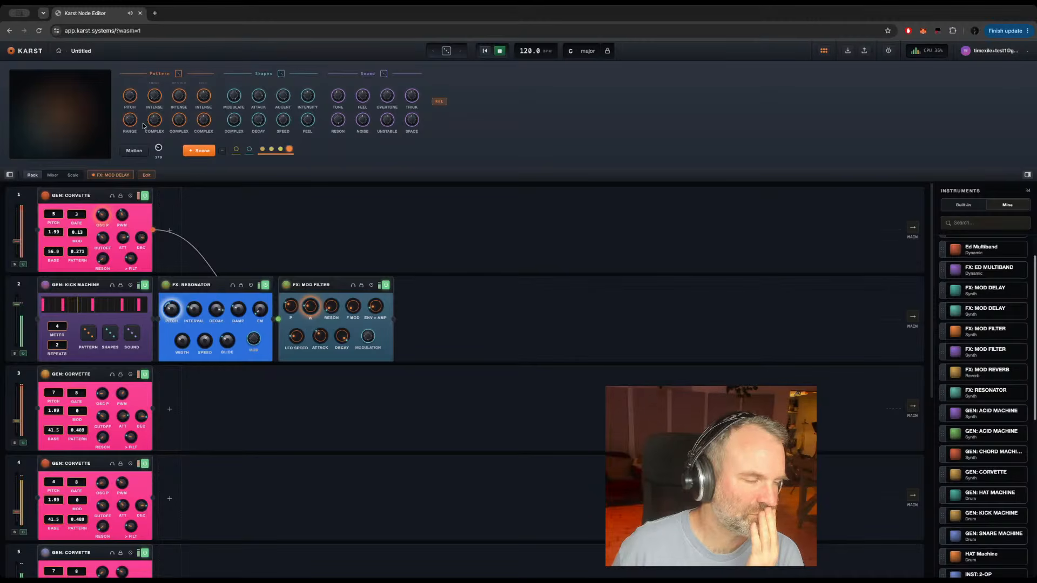
pyautogui.moveTo(130, 120); pyautogui.dragTo(128, 108)
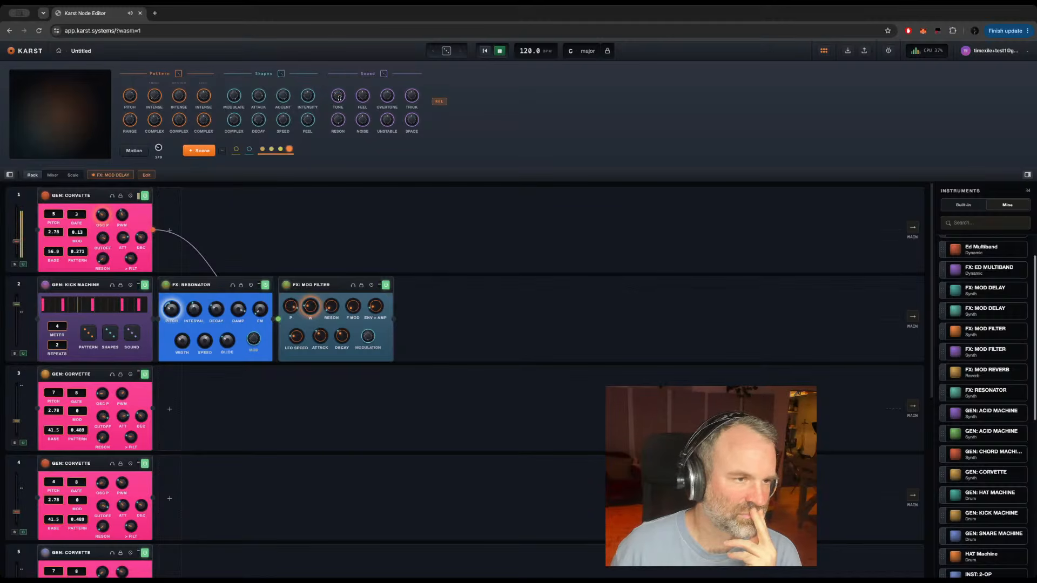
# Step: Add another scene and turn down the Overtone and Unstable macros of the Sound group
pyautogui.click(197, 150)
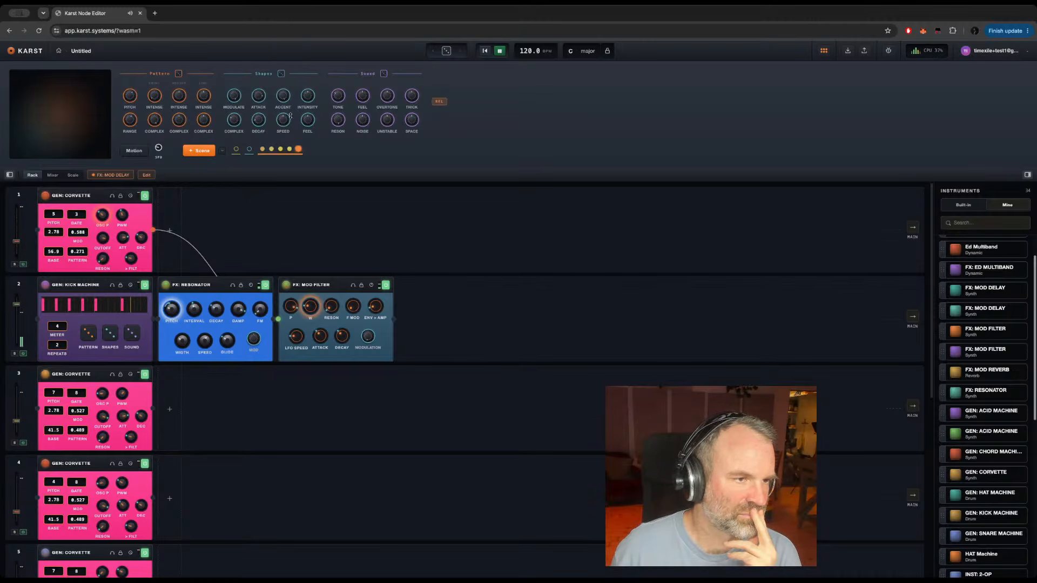
pyautogui.moveTo(385, 95); pyautogui.dragTo(369, 226)
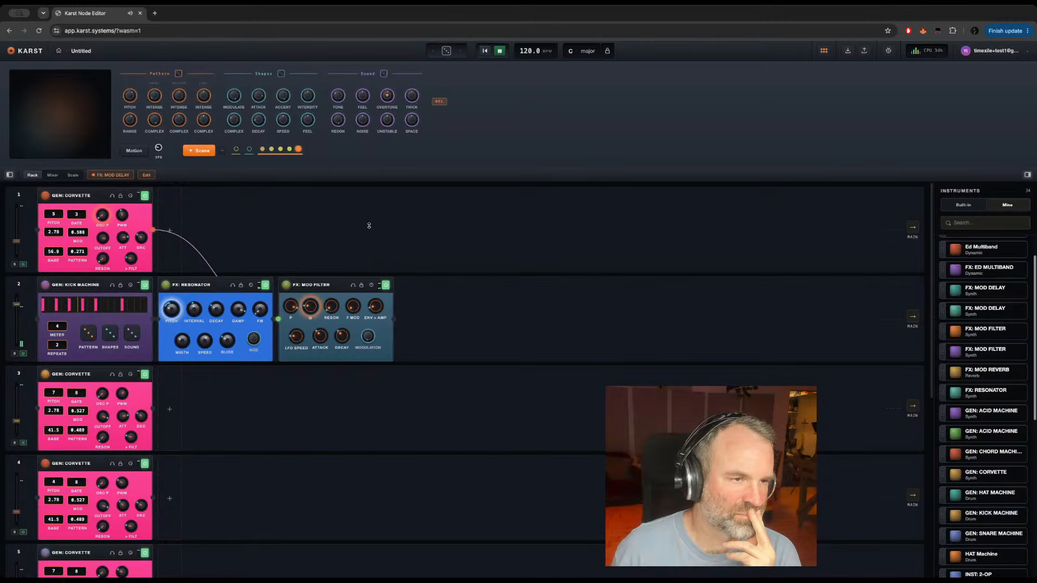
pyautogui.moveTo(380, 162); pyautogui.dragTo(374, 245)
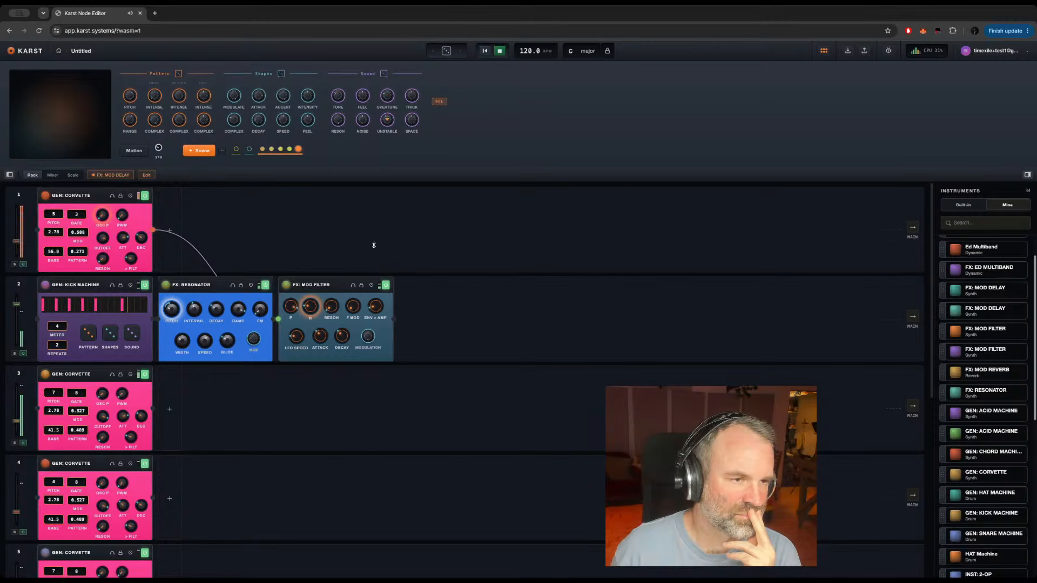
# Step: Turn the Sound group's Unstable macro further down and add another scene
pyautogui.moveTo(386, 120); pyautogui.dragTo(382, 154)
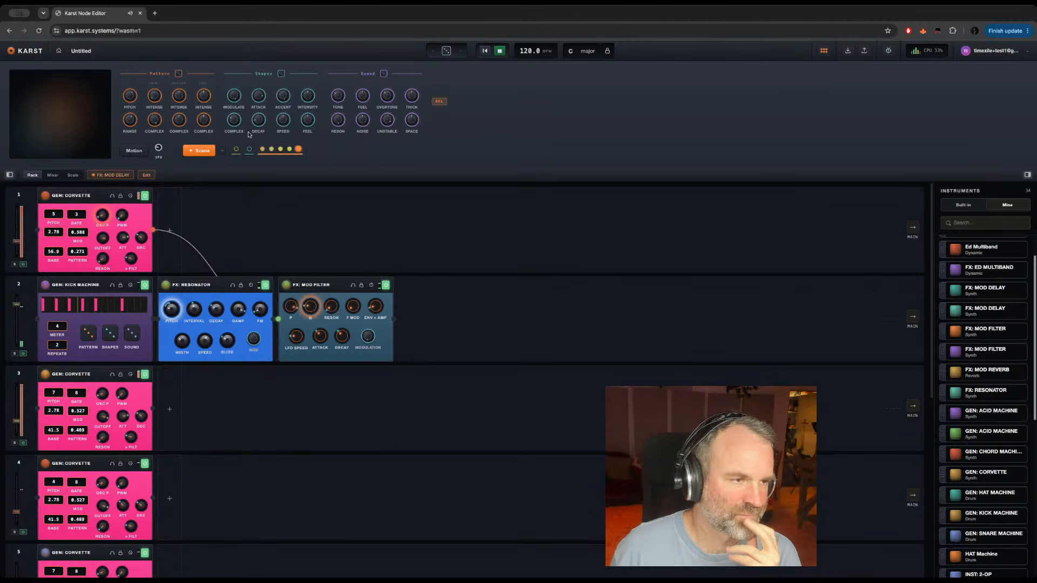
pyautogui.click(200, 151)
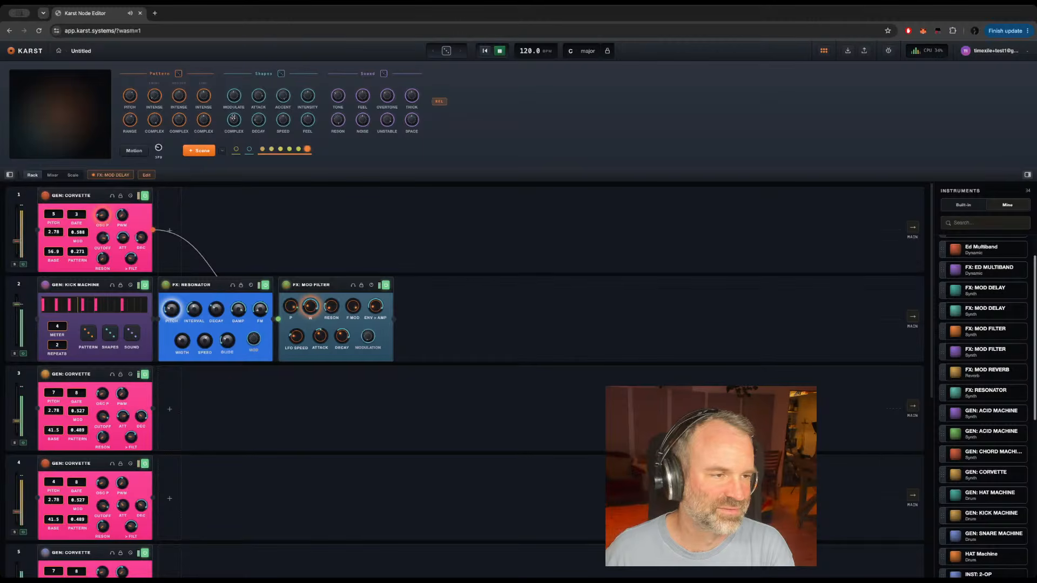
# Step: Raise the project tempo to 363.2 BPM
pyautogui.moveTo(542, 50); pyautogui.dragTo(541, 13)
pyautogui.moveTo(537, 51); pyautogui.dragTo(536, 13)
pyautogui.moveTo(527, 49); pyautogui.dragTo(528, 39)
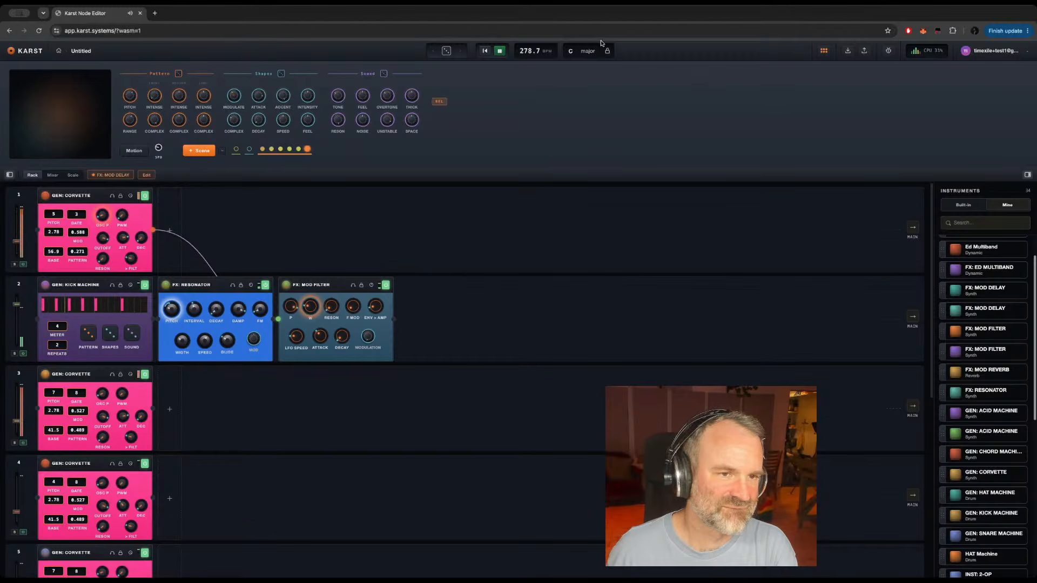
pyautogui.moveTo(526, 51); pyautogui.dragTo(499, 44)
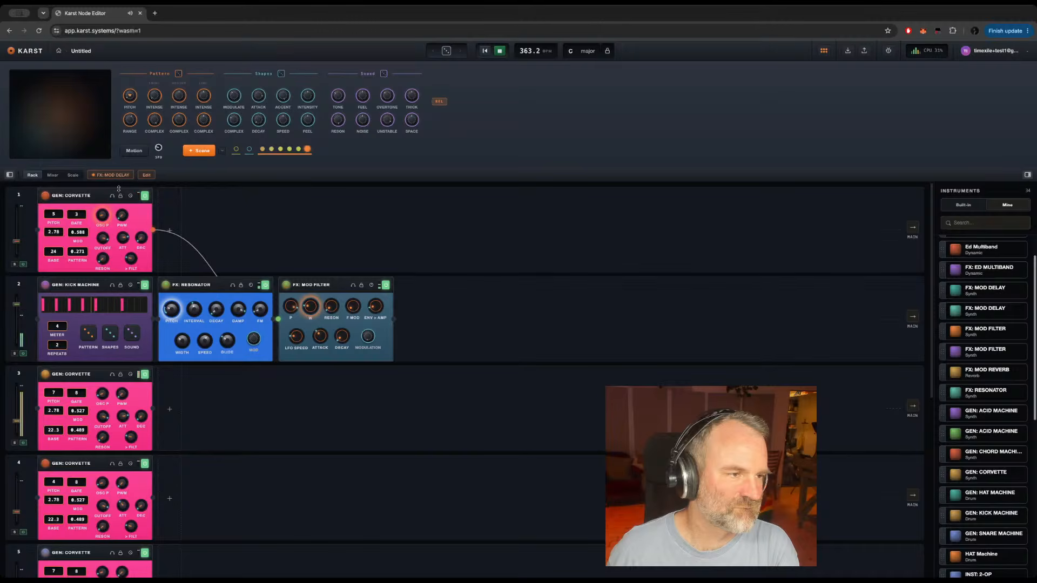
# Step: Raise the Pattern Pitch macro until the Corvette copies' base reads 98.4, and lower the tempo to 54.7 BPM
pyautogui.moveTo(117, 146); pyautogui.dragTo(123, 86)
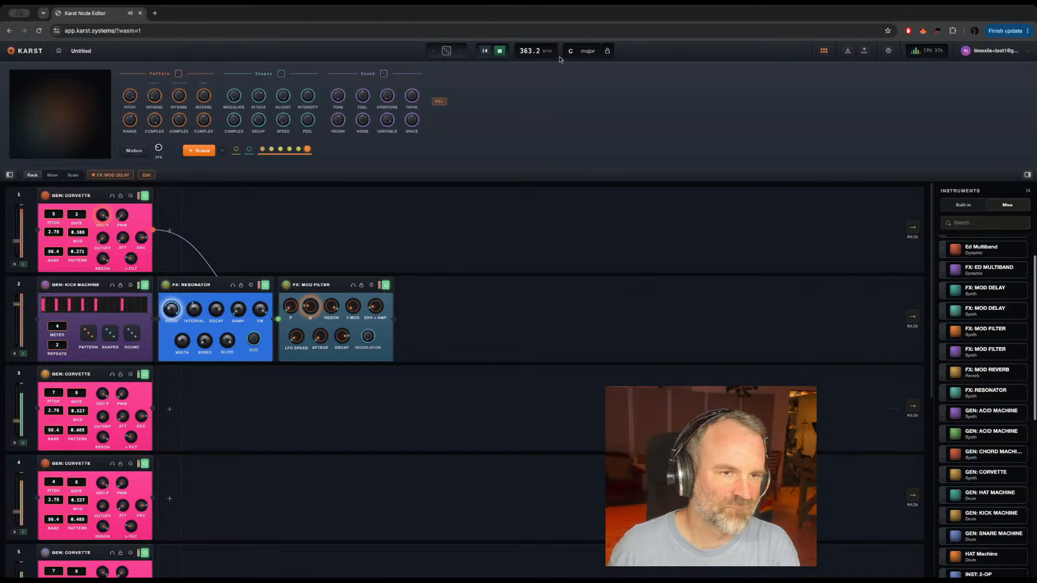
pyautogui.moveTo(523, 51); pyautogui.dragTo(523, 134)
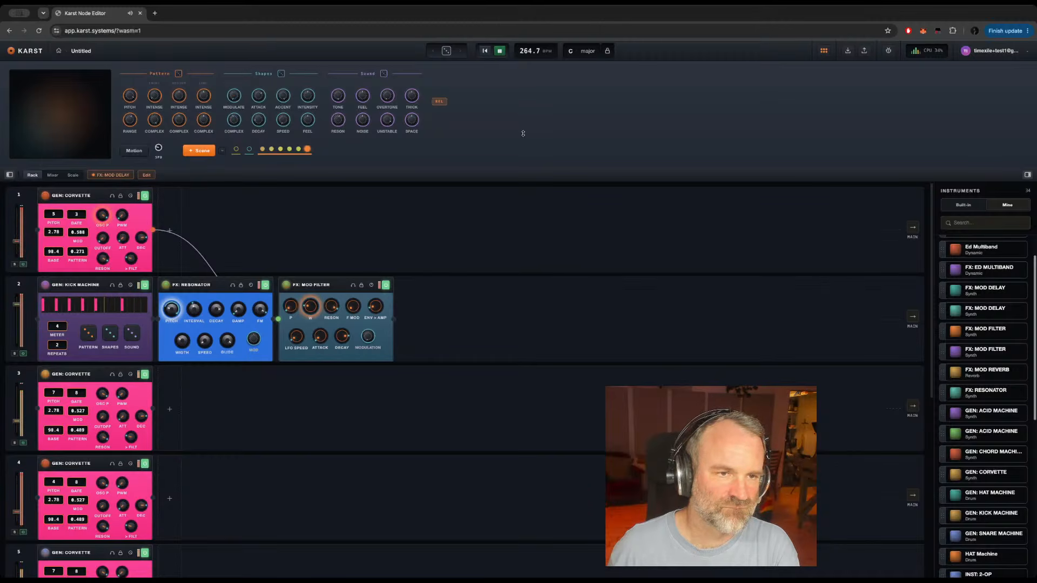
pyautogui.moveTo(523, 195); pyautogui.dragTo(528, 287)
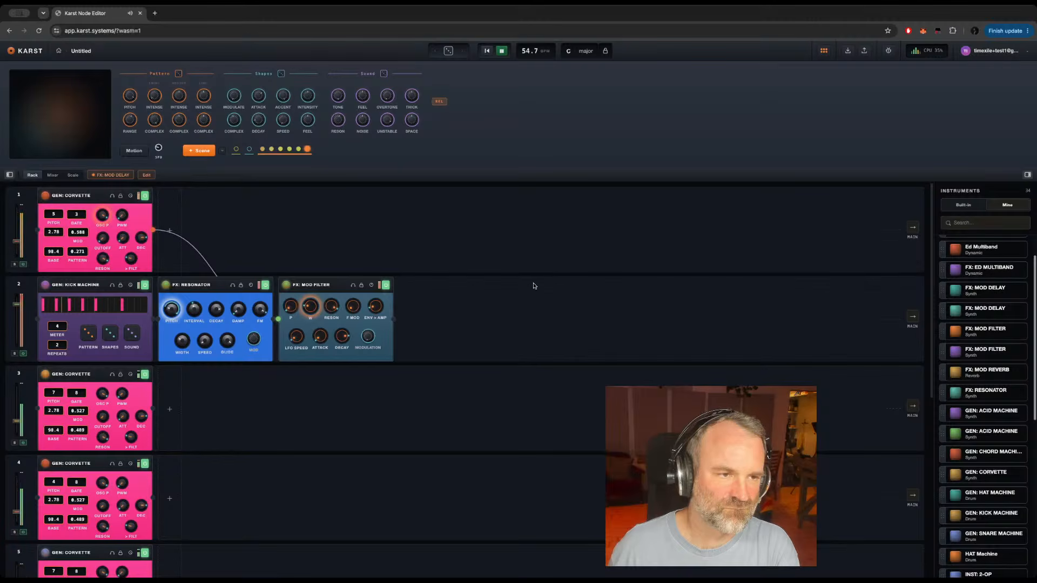
# Step: Turn down the Overtone and Reson macros of the Sound group and add a seventh scene
pyautogui.moveTo(387, 96); pyautogui.dragTo(424, 400)
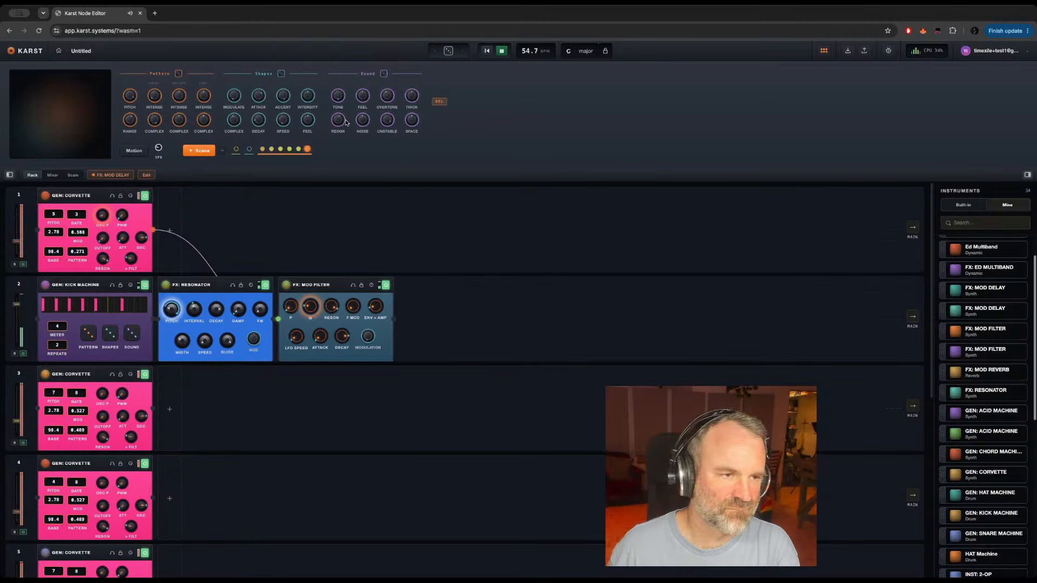
pyautogui.moveTo(339, 119); pyautogui.dragTo(336, 195)
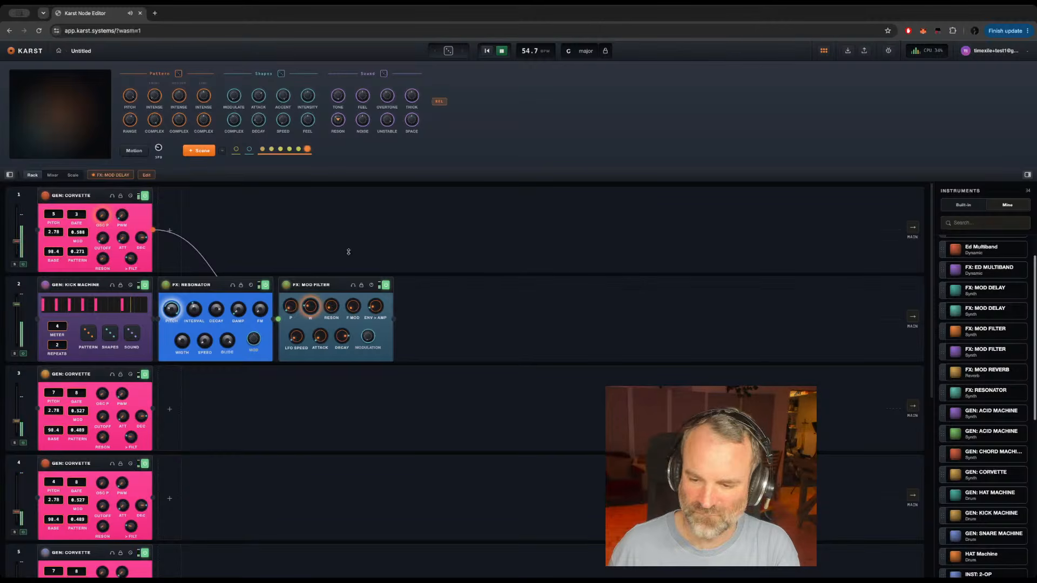
pyautogui.moveTo(348, 252); pyautogui.dragTo(352, 255)
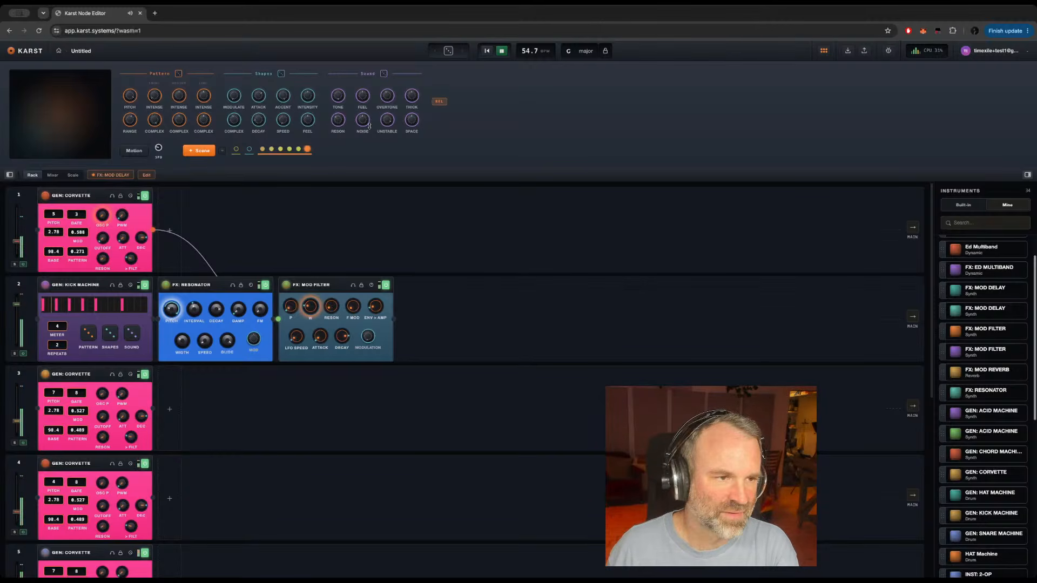
pyautogui.moveTo(338, 119); pyautogui.dragTo(332, 173)
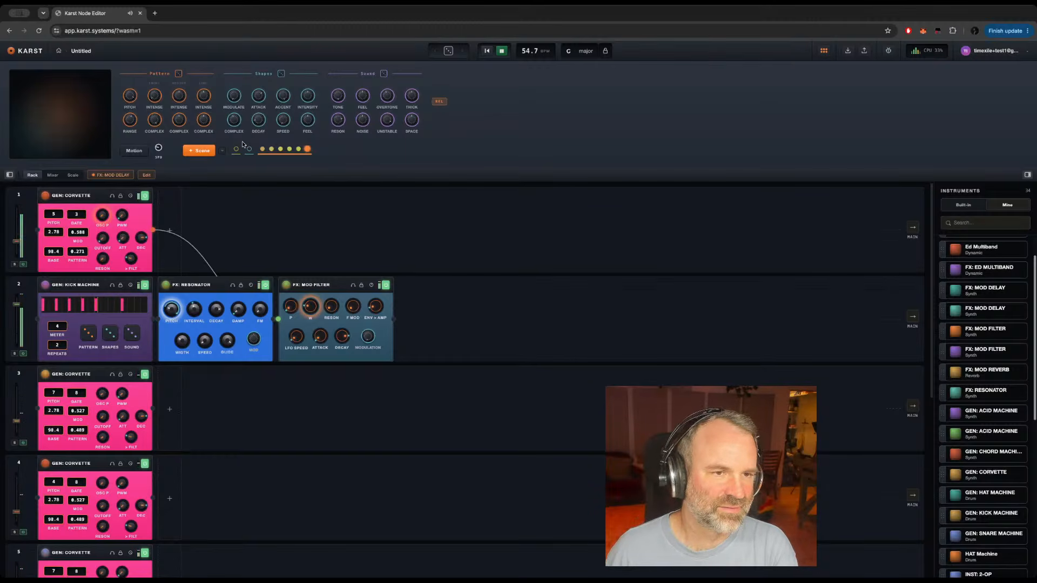
pyautogui.click(205, 150)
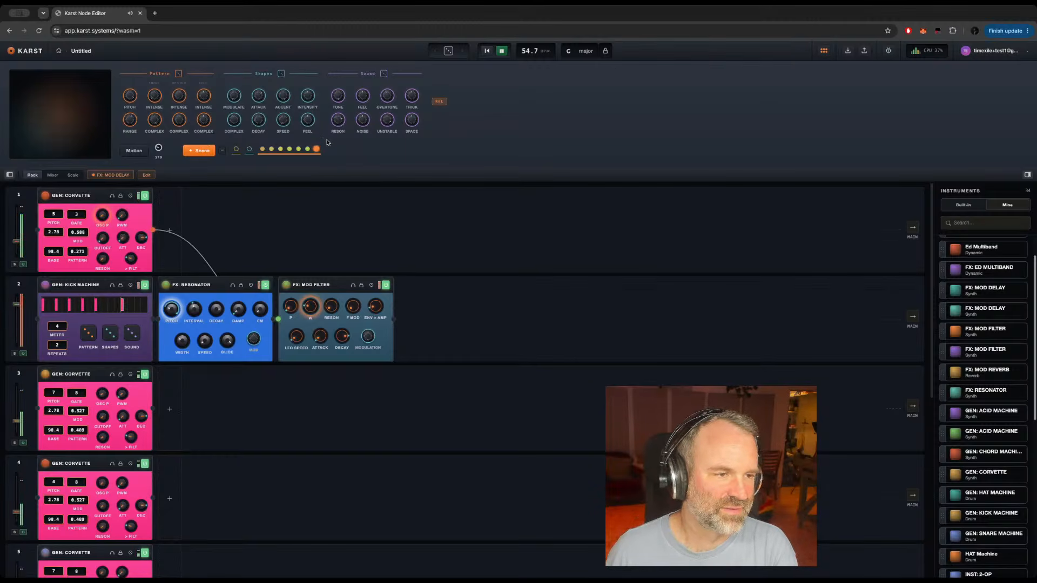
# Step: Recall the third scene and alternate between the second and seventh scenes to compare them
pyautogui.click(280, 149)
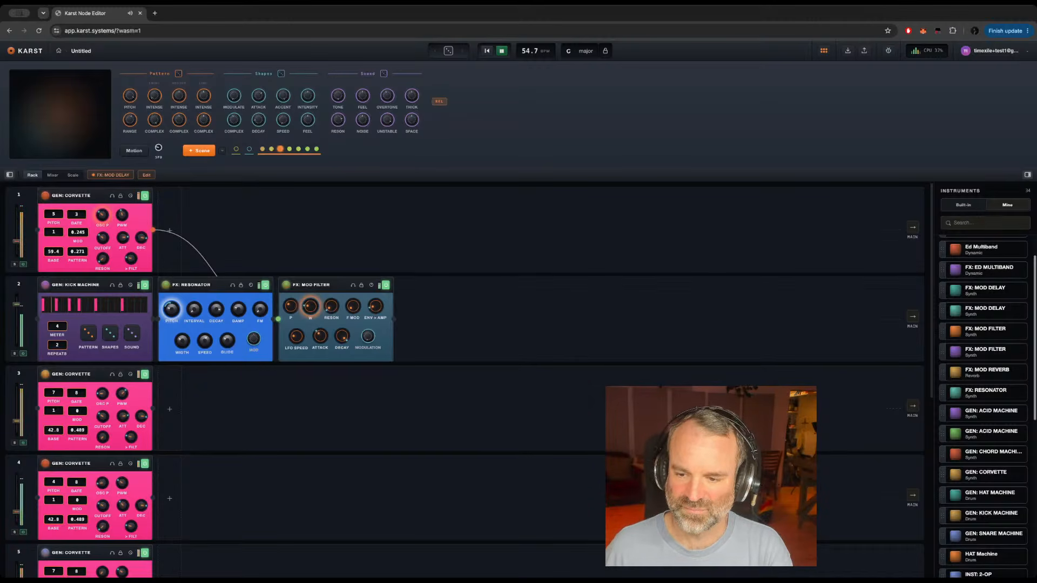
pyautogui.click(272, 150)
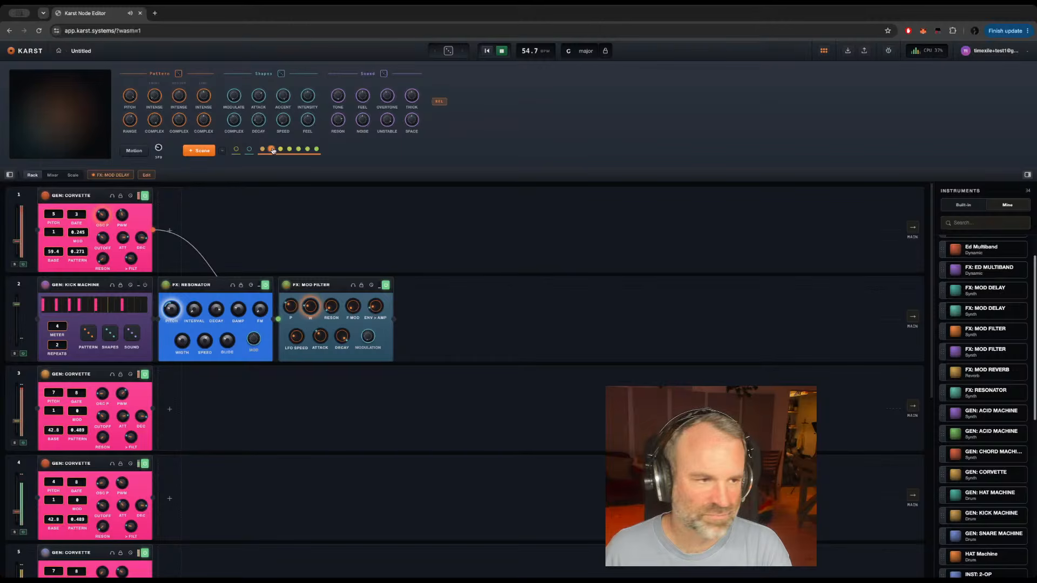
pyautogui.click(317, 149)
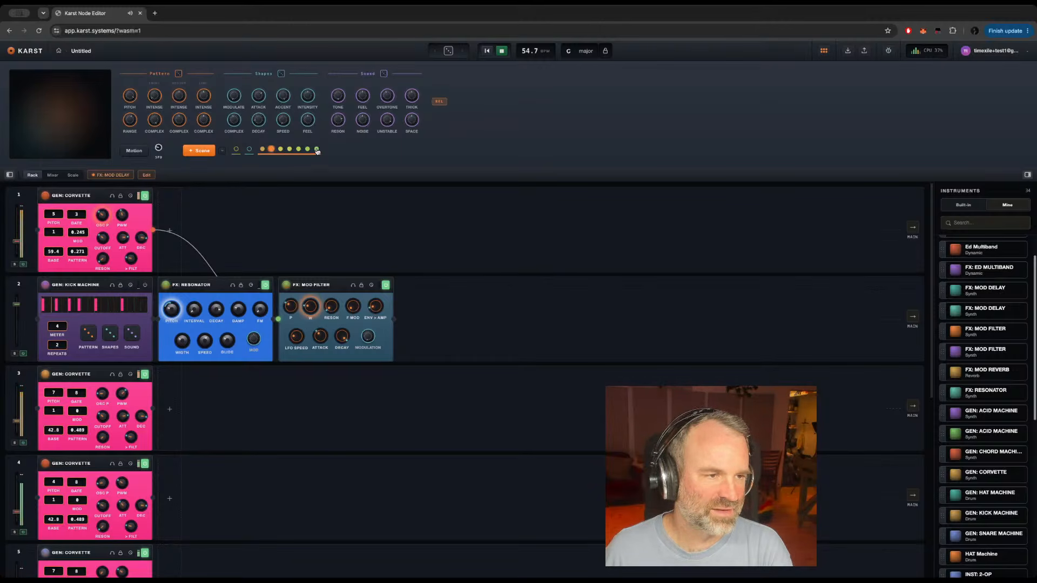
pyautogui.click(272, 150)
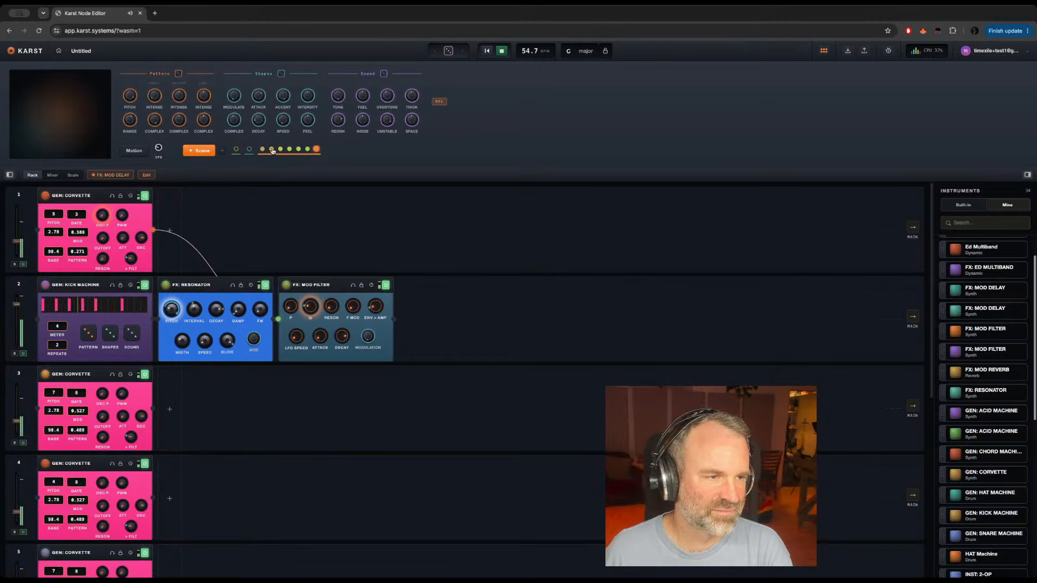
pyautogui.click(317, 150)
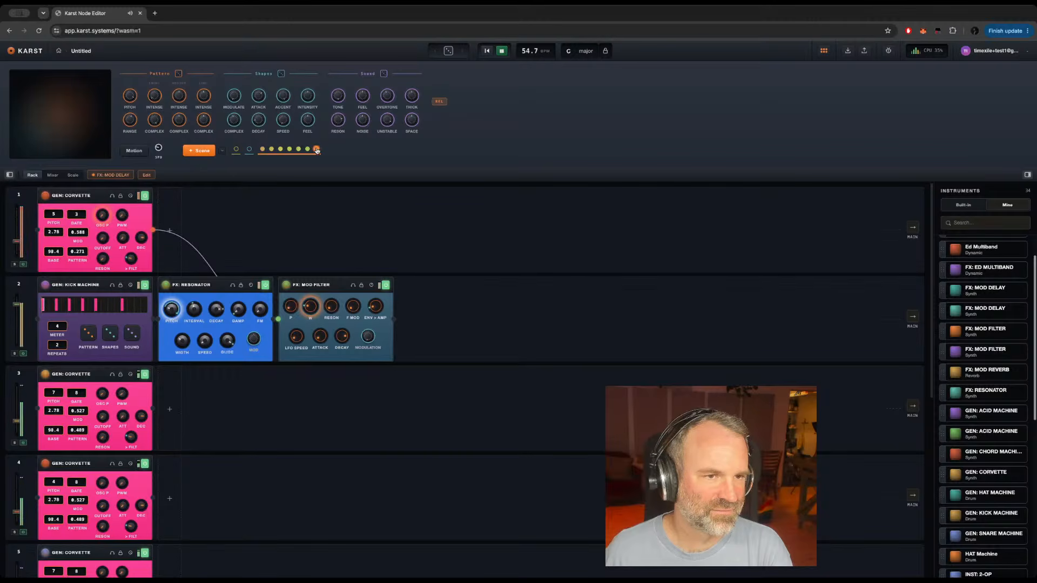
# Step: Alternate between the fourth and seventh scenes to compare them
pyautogui.click(289, 150)
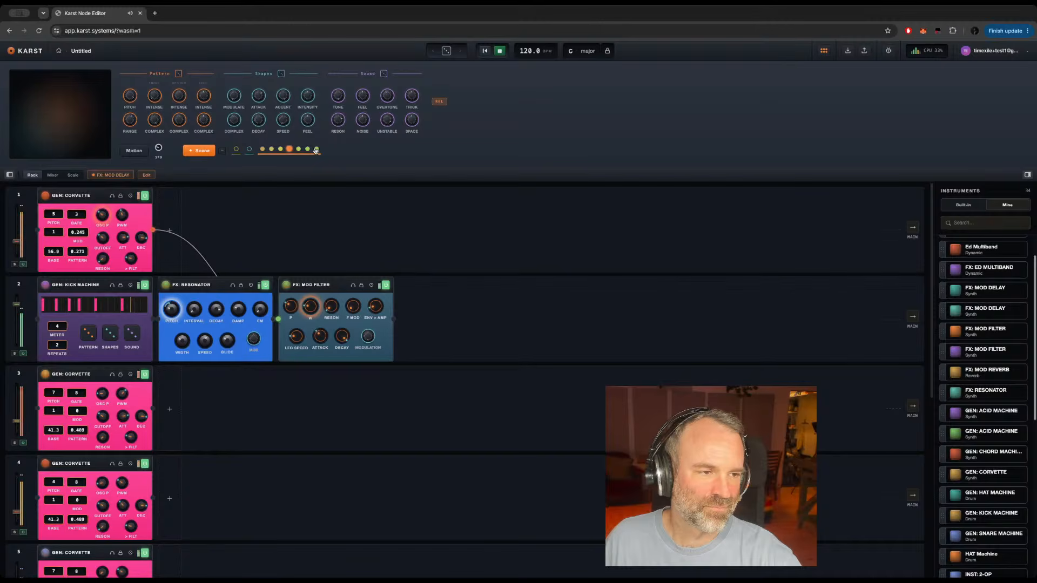
pyautogui.click(317, 150)
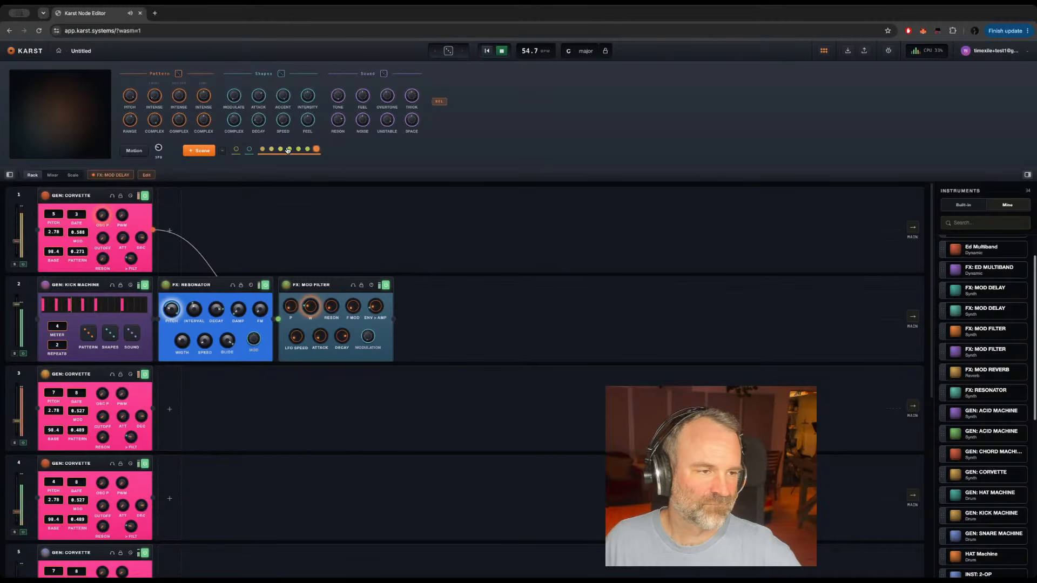
pyautogui.click(290, 150)
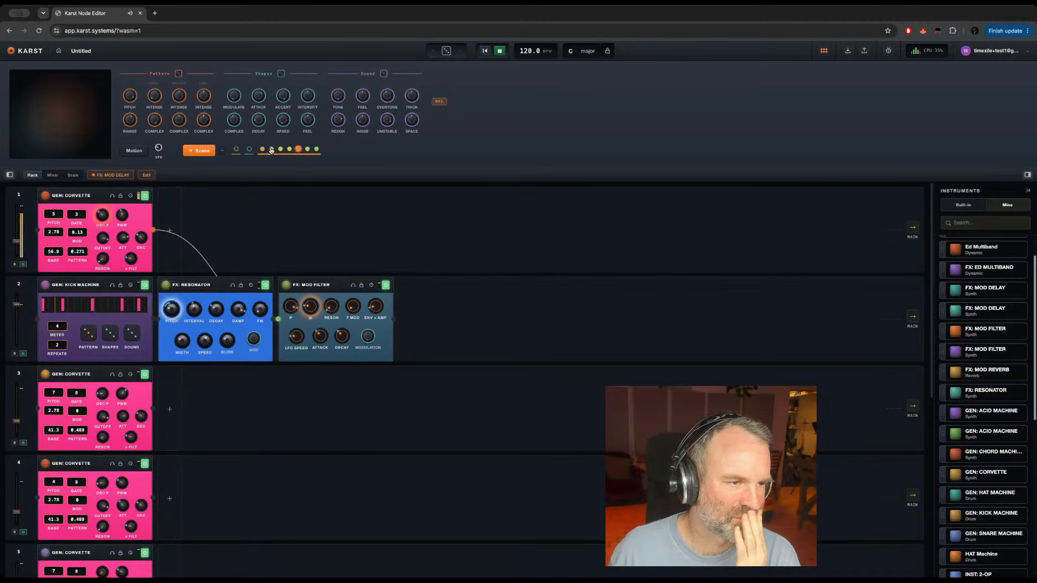
# Step: Audition the second, seventh, third and fourth scenes in turn, returning once more to the seventh and fourth
pyautogui.click(271, 150)
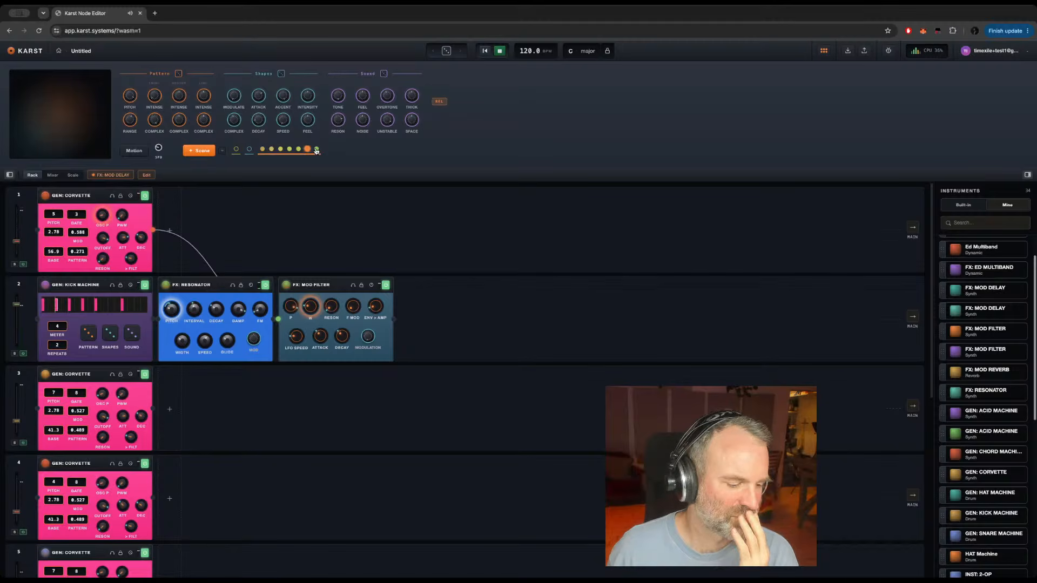
pyautogui.click(316, 150)
pyautogui.click(281, 149)
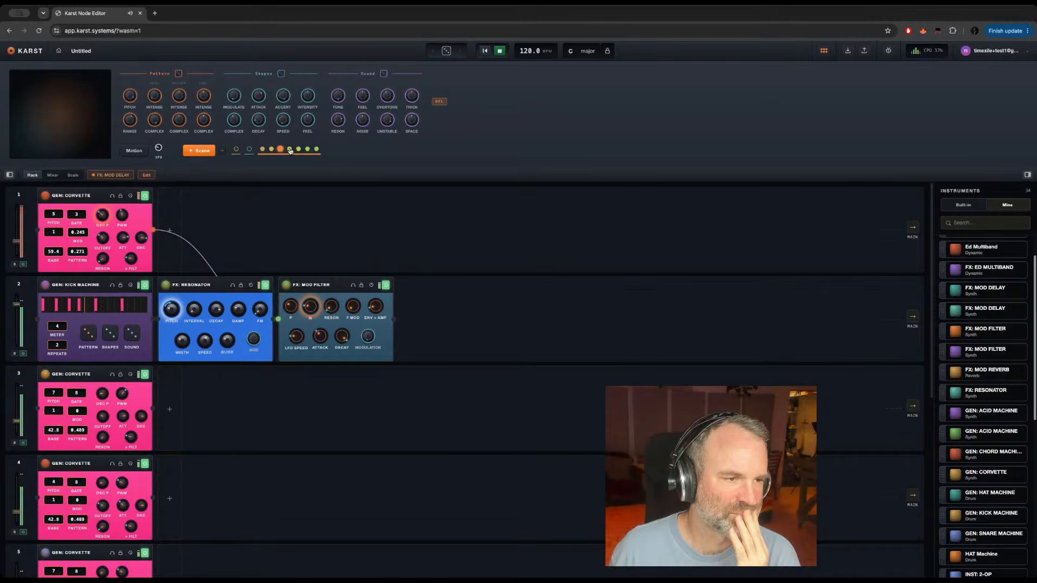
pyautogui.click(290, 149)
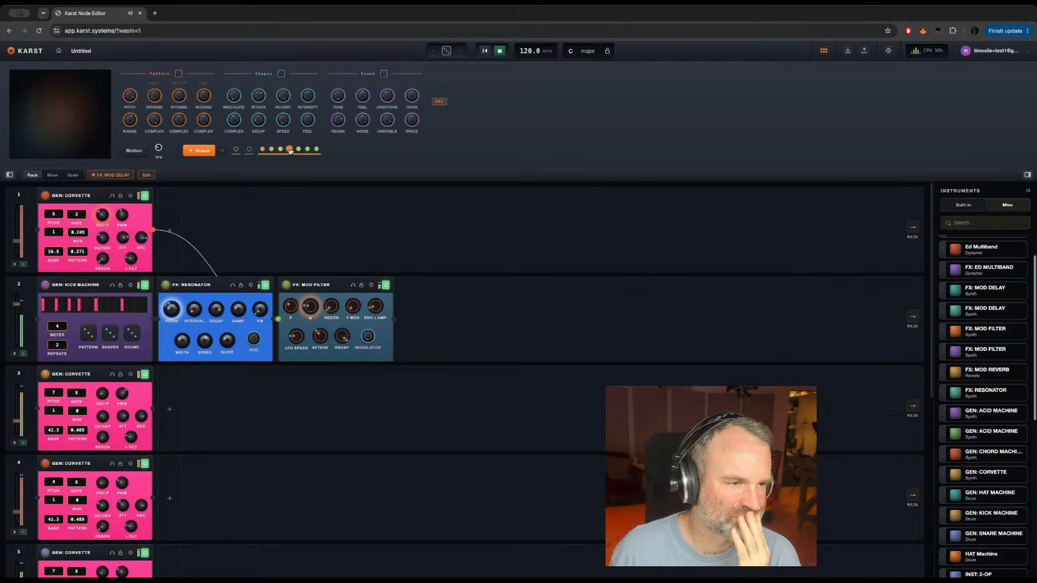
pyautogui.click(317, 149)
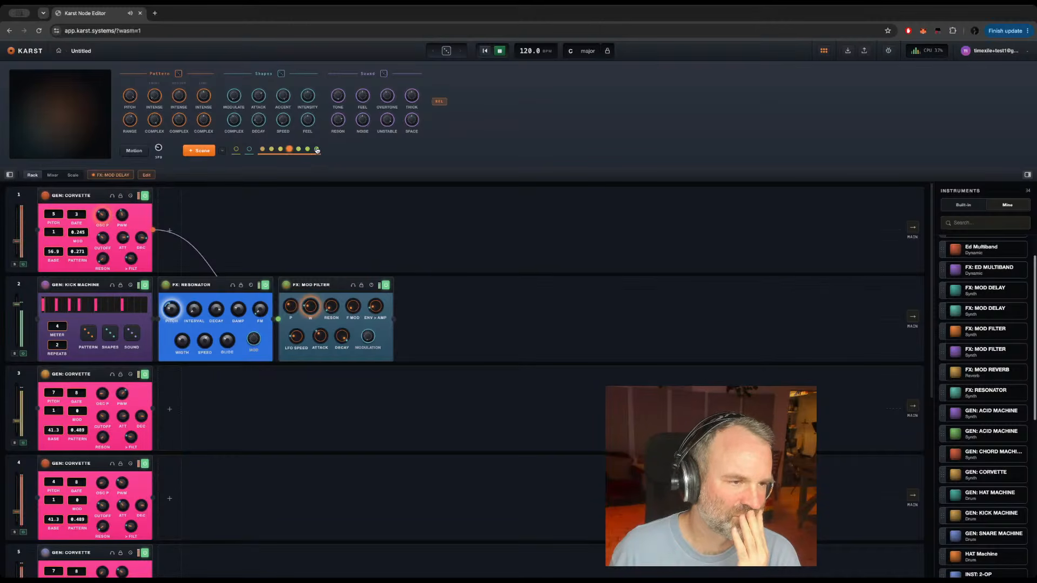
pyautogui.click(289, 149)
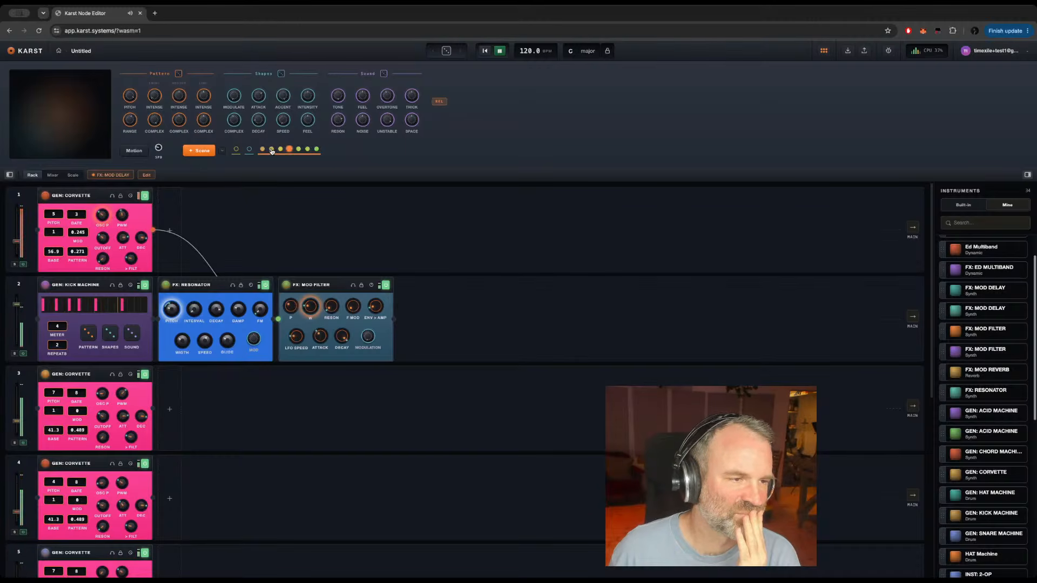
# Step: Audition the second, third, seventh and fourth scenes in turn, and switch back and forth between the third and fourth
pyautogui.click(271, 151)
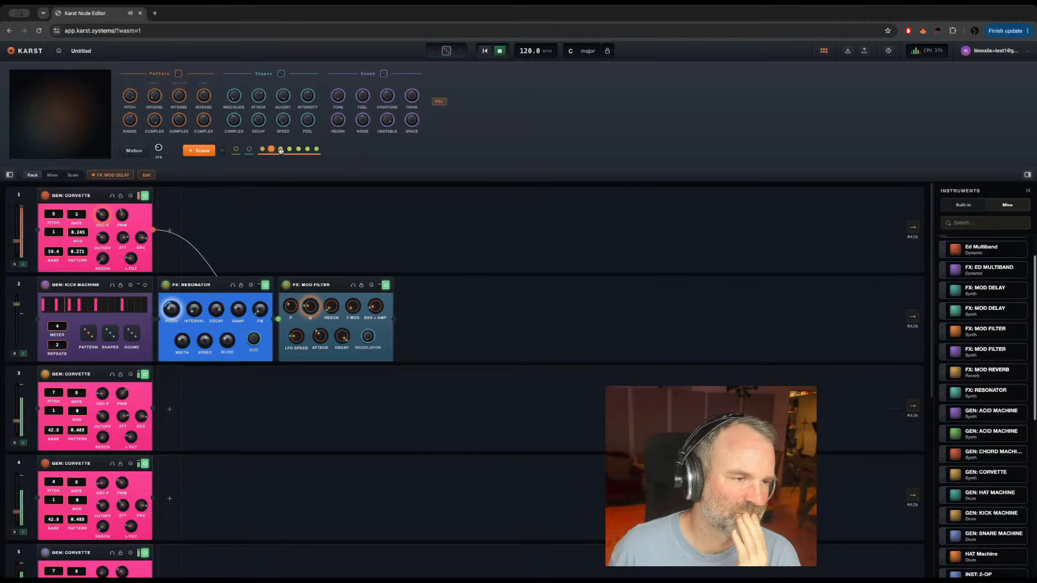
pyautogui.click(280, 150)
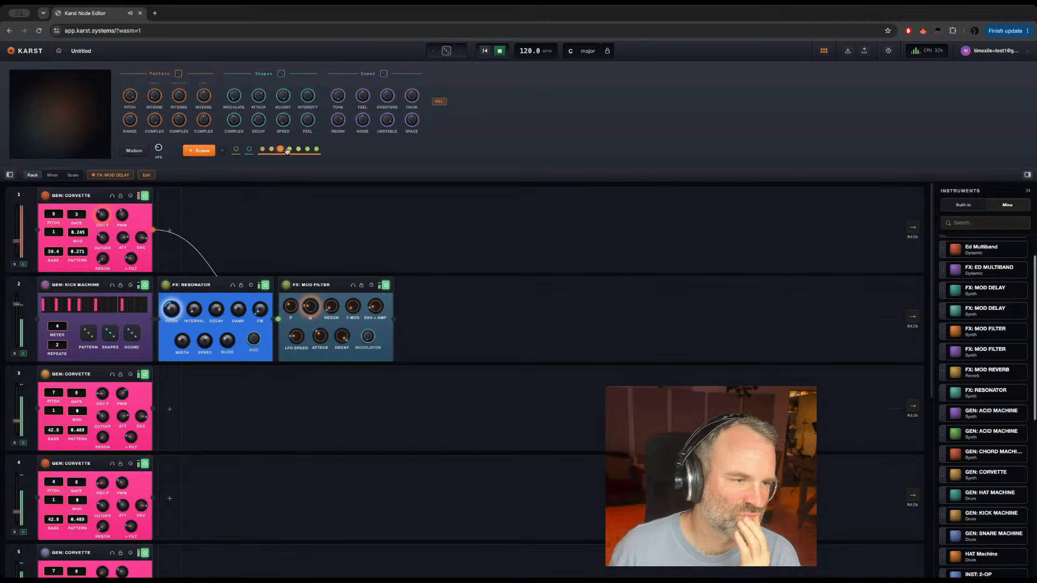
pyautogui.click(316, 149)
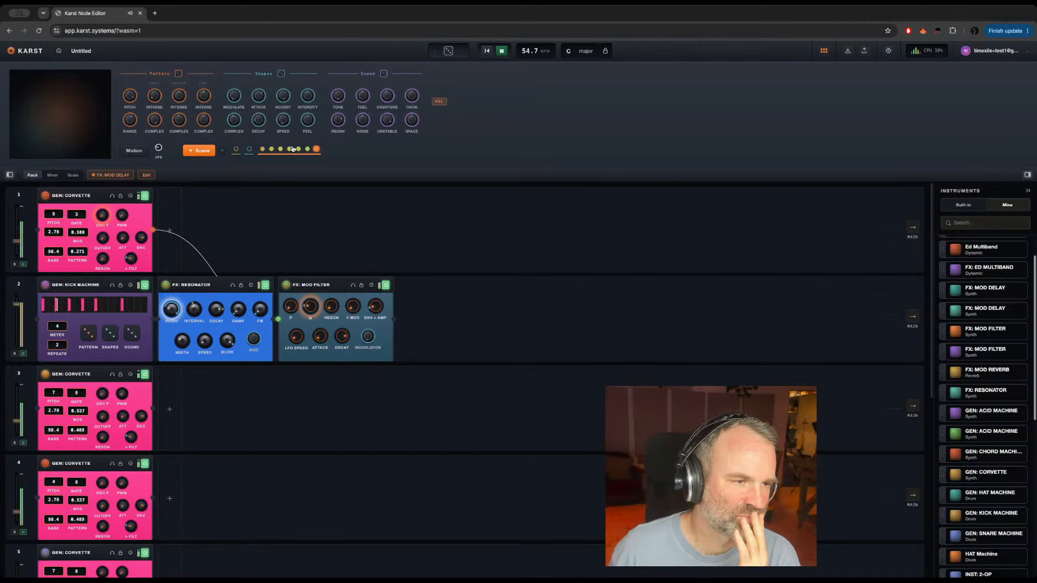
pyautogui.click(290, 149)
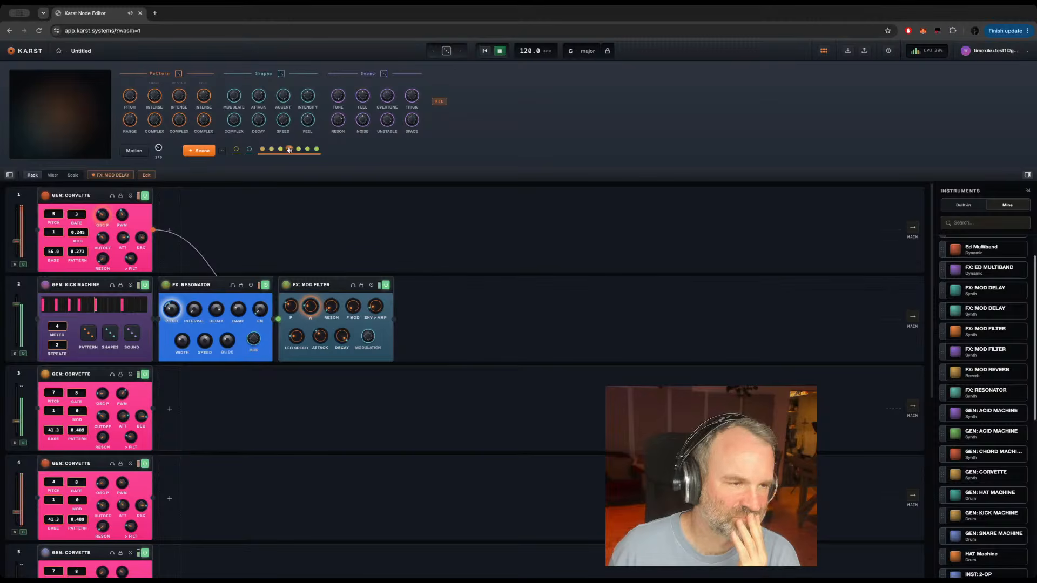
pyautogui.click(281, 149)
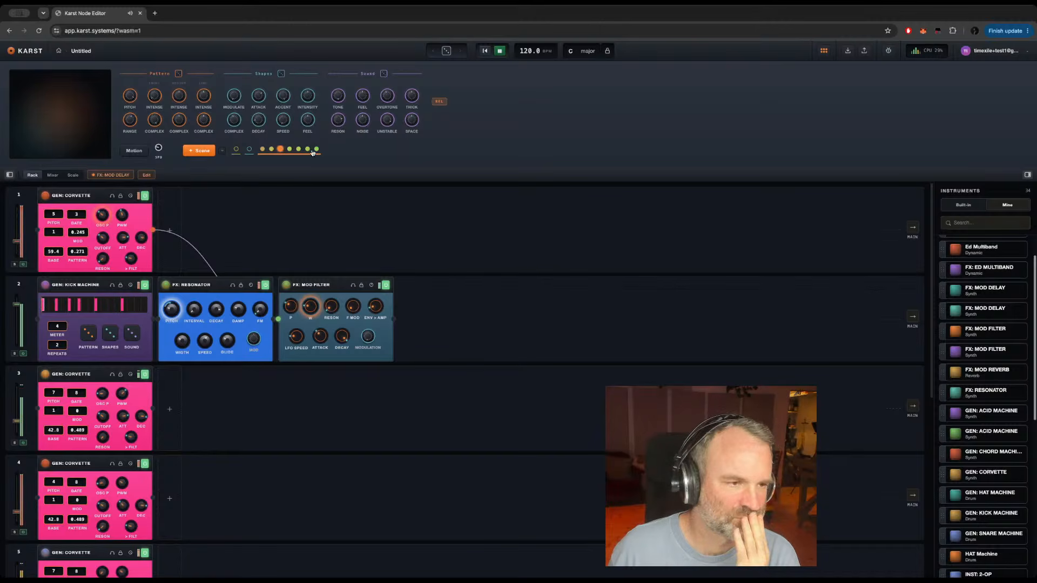
pyautogui.click(290, 150)
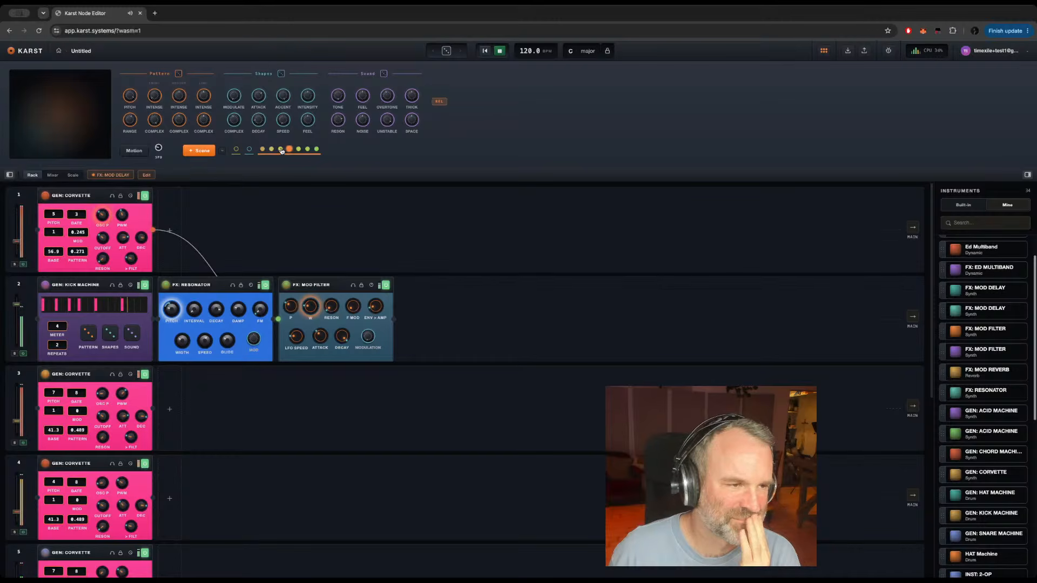
# Step: Recall the third, second, fifth and seventh scenes in turn, ending on the fourth
pyautogui.click(281, 150)
pyautogui.click(271, 150)
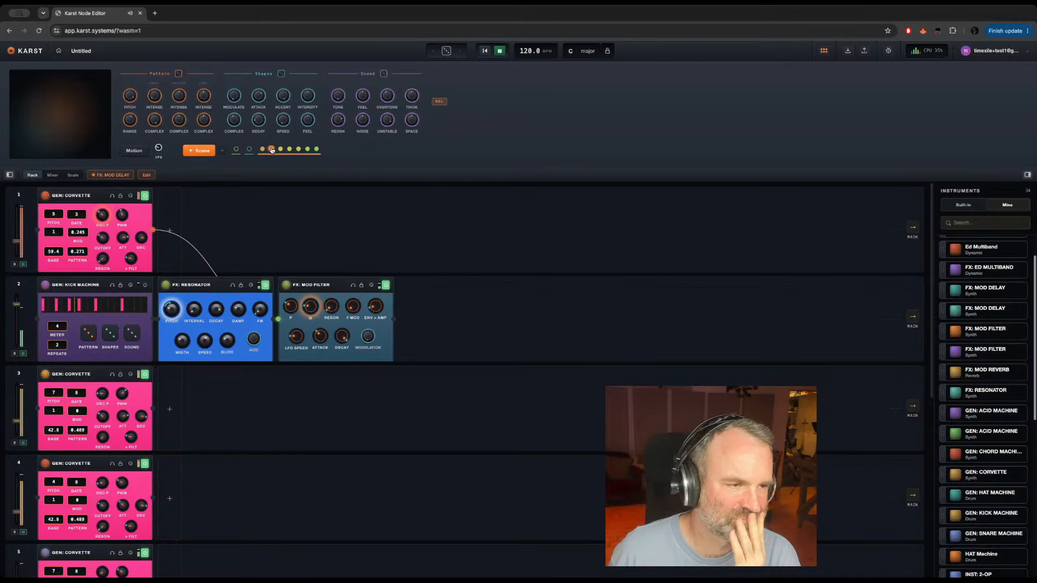
pyautogui.click(299, 149)
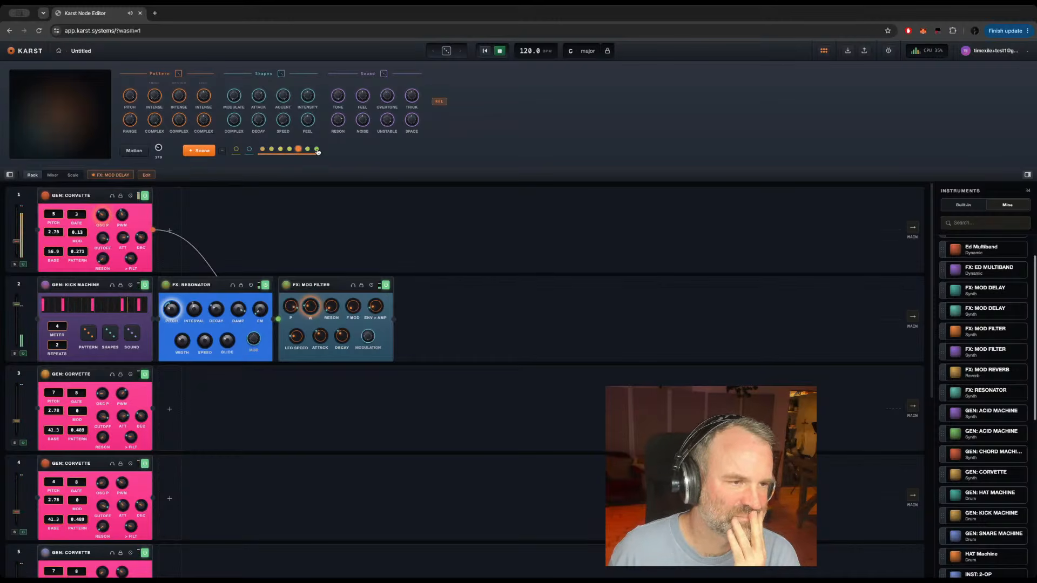
pyautogui.click(315, 149)
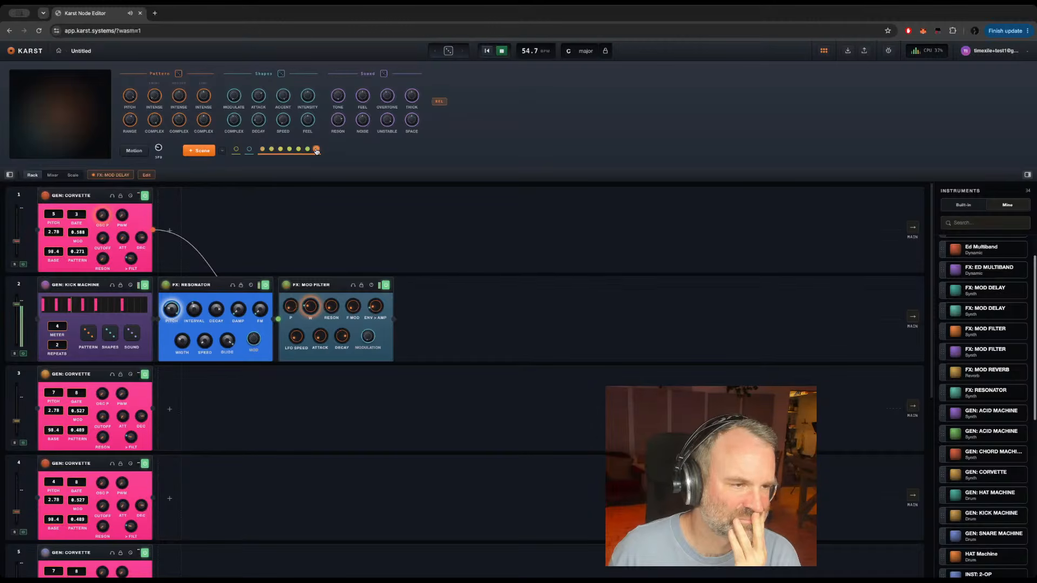
pyautogui.click(289, 150)
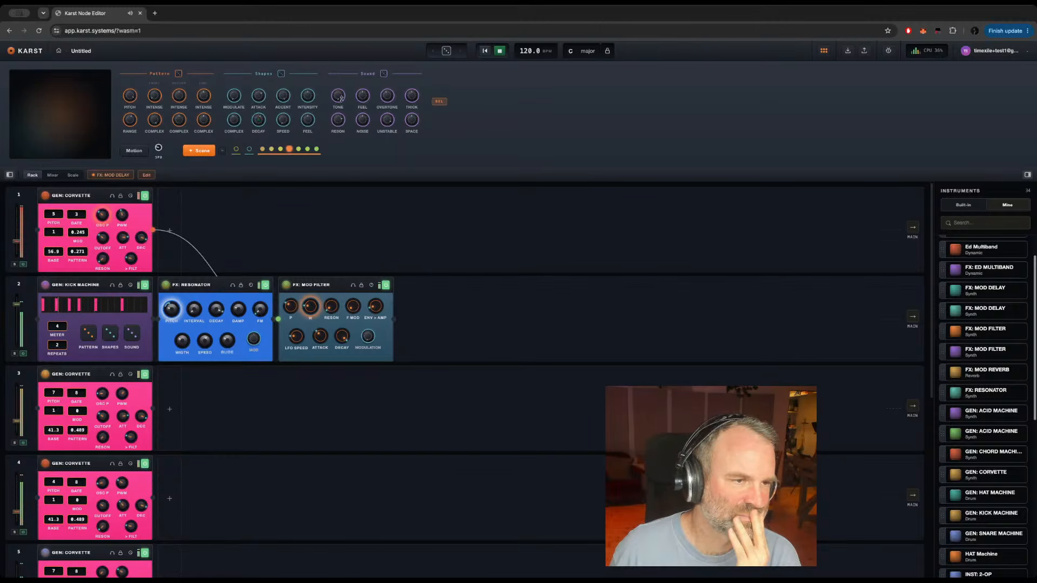
# Step: Adjust the Tone macro and vary the Pitch macro until the Corvettes on tracks 3 and 4 have a base of 52.8
pyautogui.moveTo(341, 99); pyautogui.dragTo(333, 79)
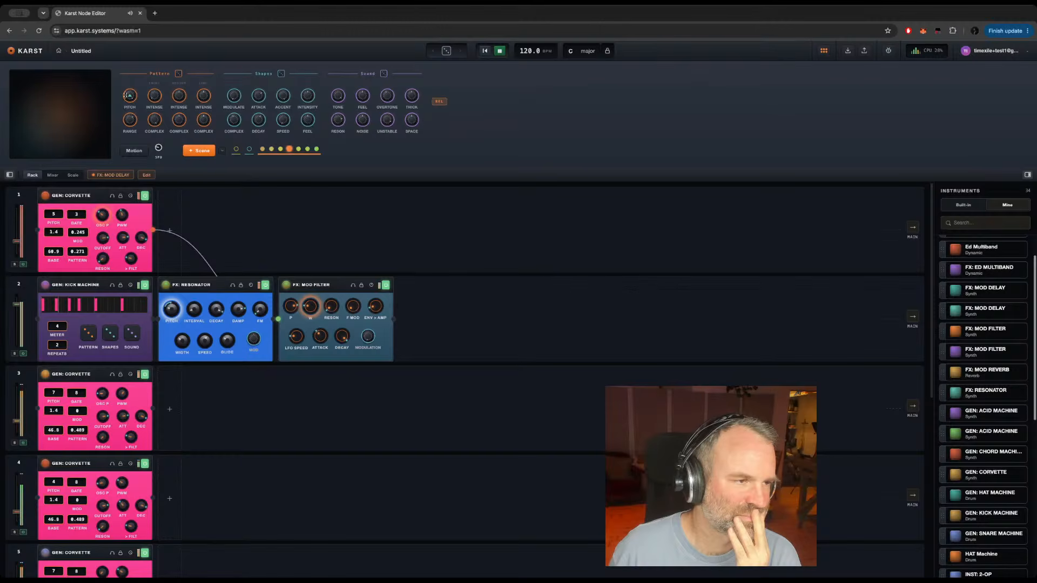
pyautogui.moveTo(126, 116)
pyautogui.mouseDown()
pyautogui.moveTo(120, 88)
pyautogui.moveTo(129, 101)
pyautogui.mouseUp()
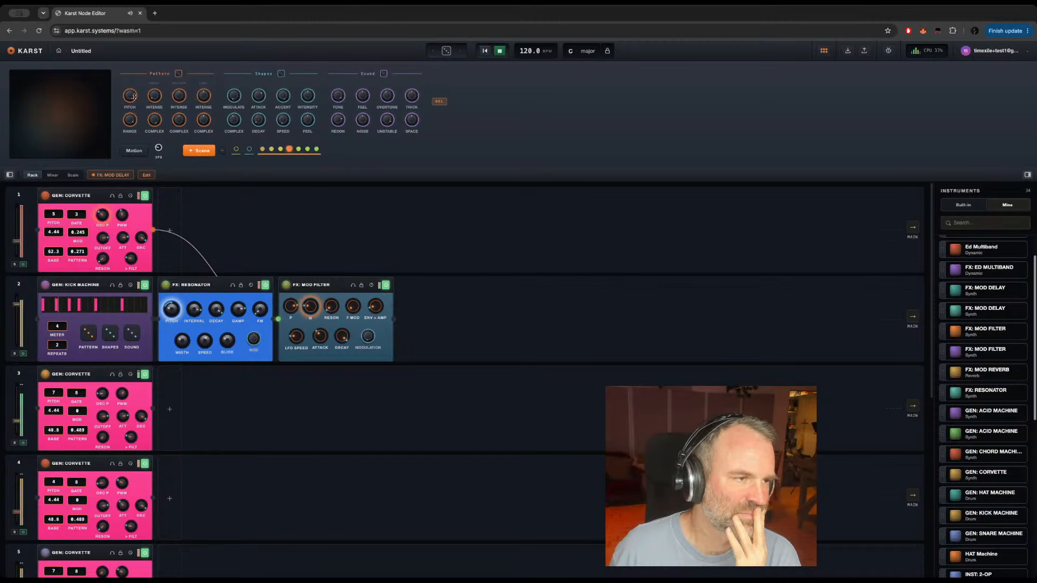
pyautogui.moveTo(124, 96); pyautogui.dragTo(126, 84)
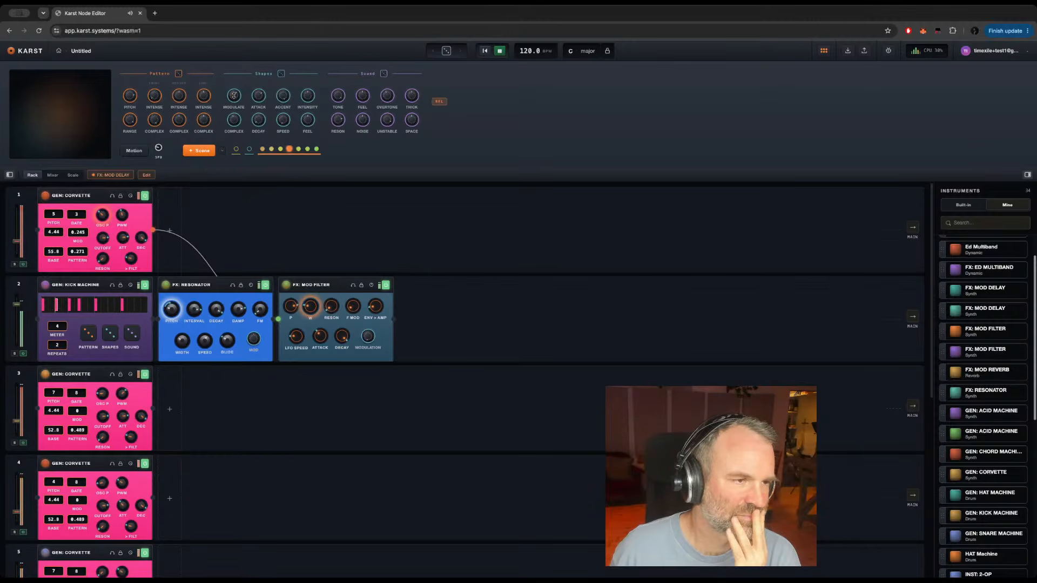
# Step: Store the current macro settings as additional scenes, extending the scene row to eleven
pyautogui.click(197, 151)
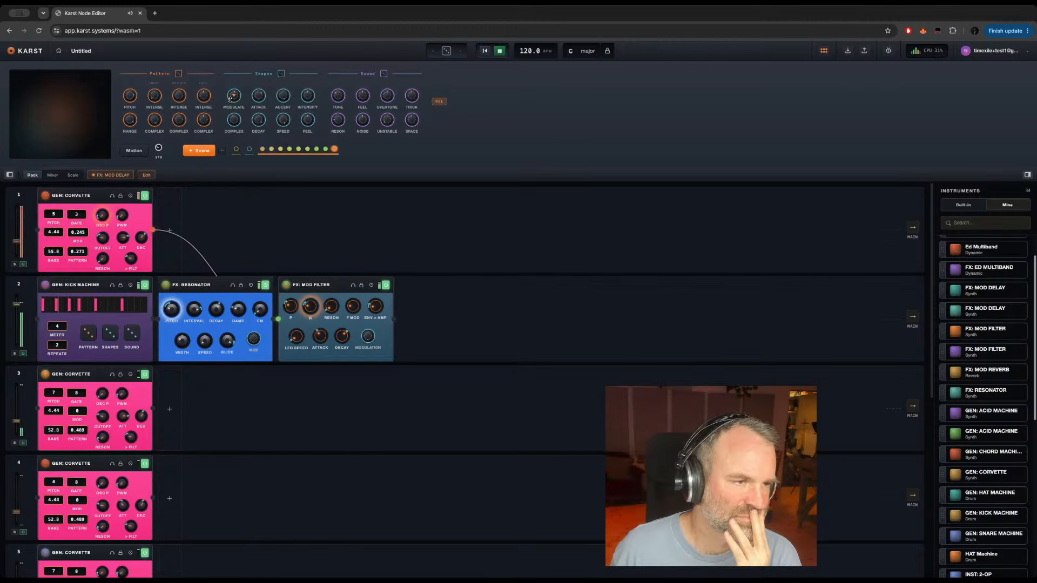
pyautogui.click(200, 152)
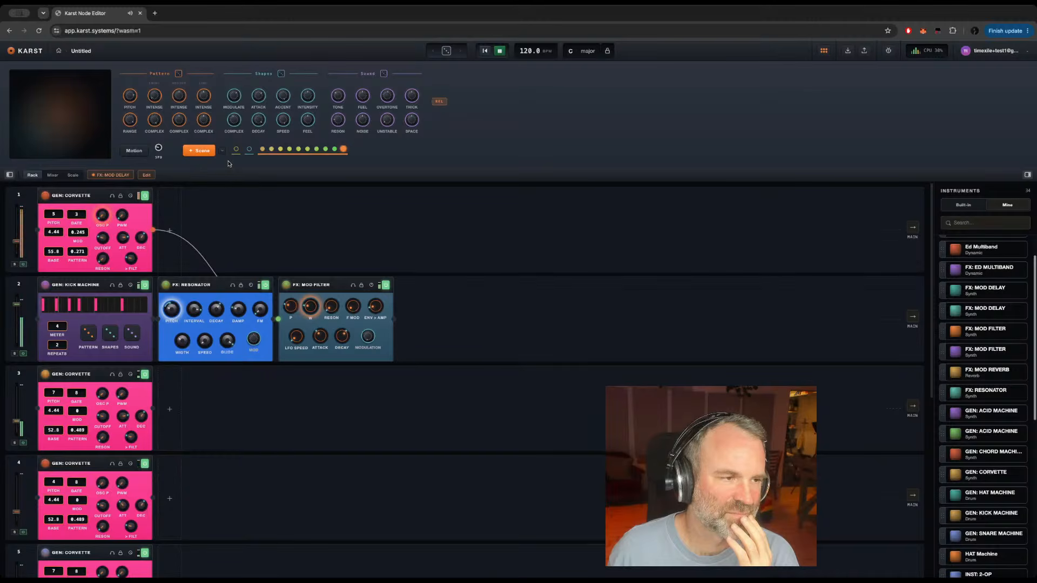
pyautogui.click(198, 152)
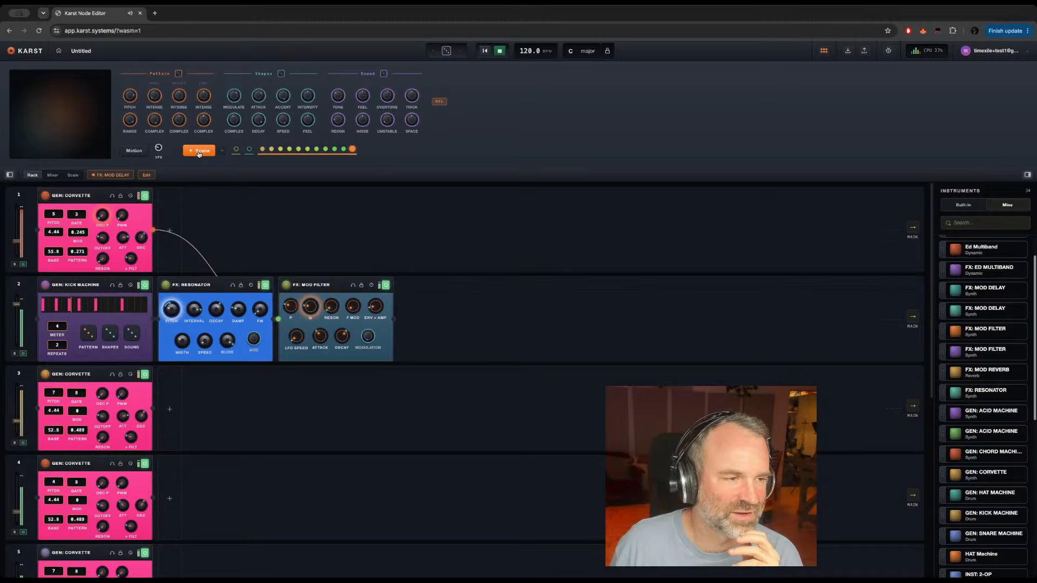
# Step: Audition the seventh and fifth scenes, compare the eleventh with the sixth, and recall the fourth and tenth scenes
pyautogui.click(315, 149)
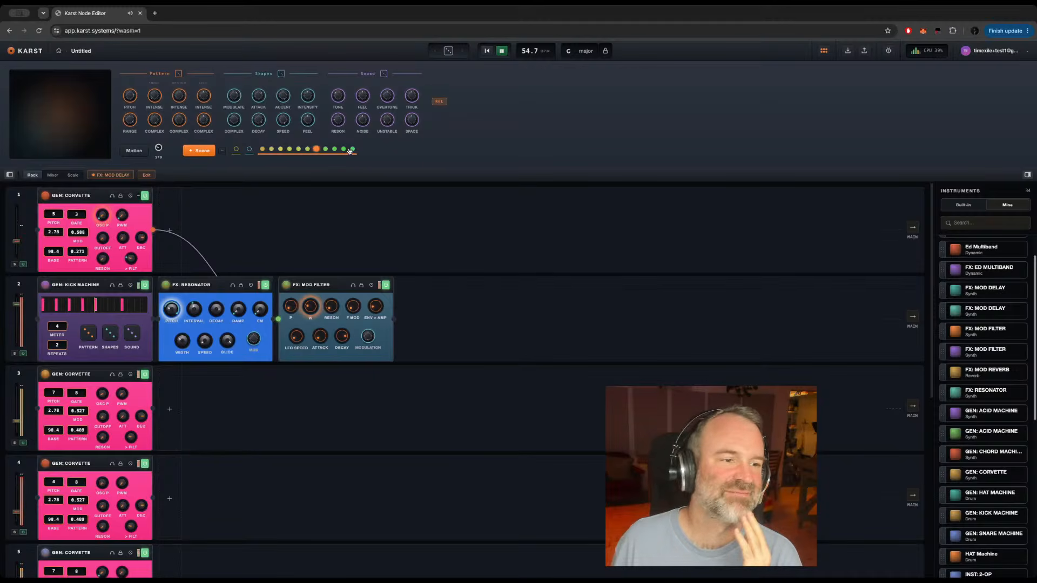
pyautogui.click(298, 149)
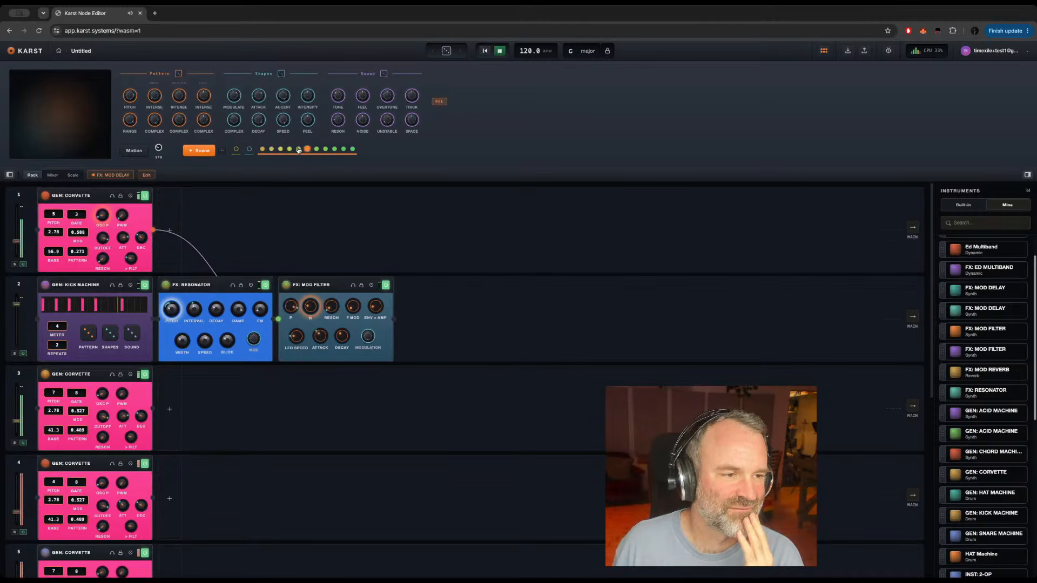
pyautogui.click(352, 149)
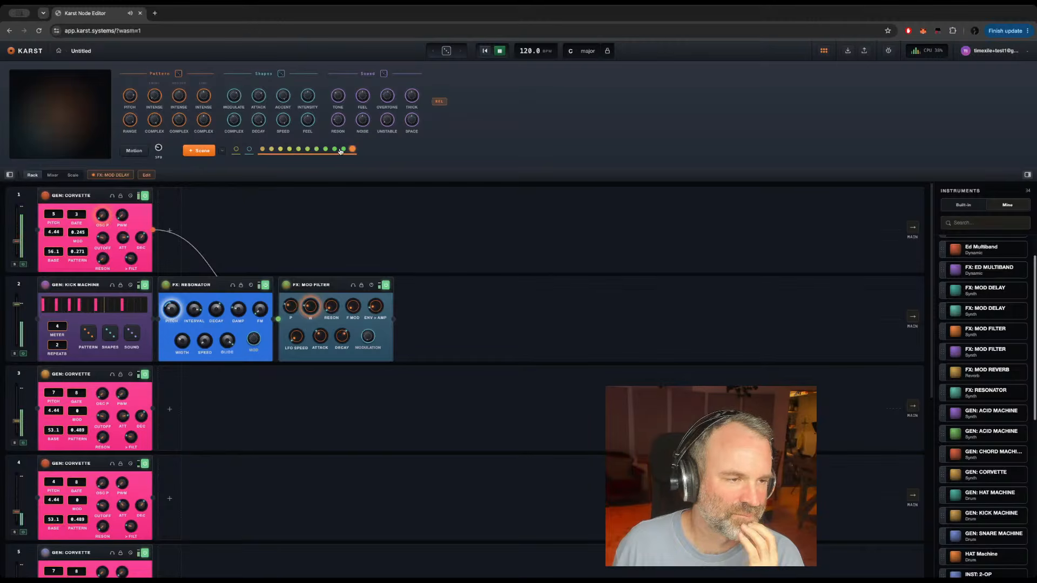
pyautogui.click(307, 149)
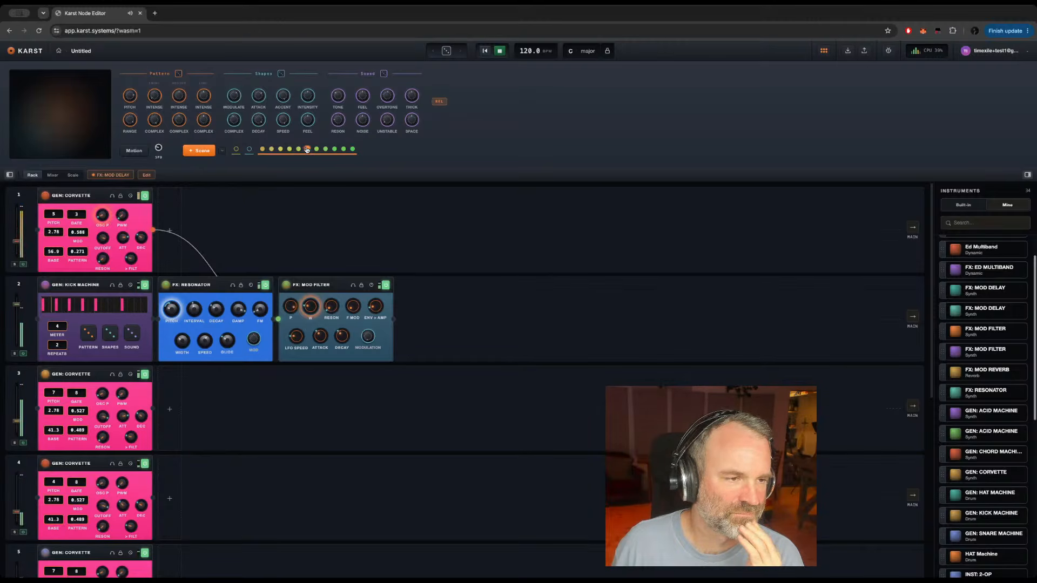
pyautogui.click(352, 149)
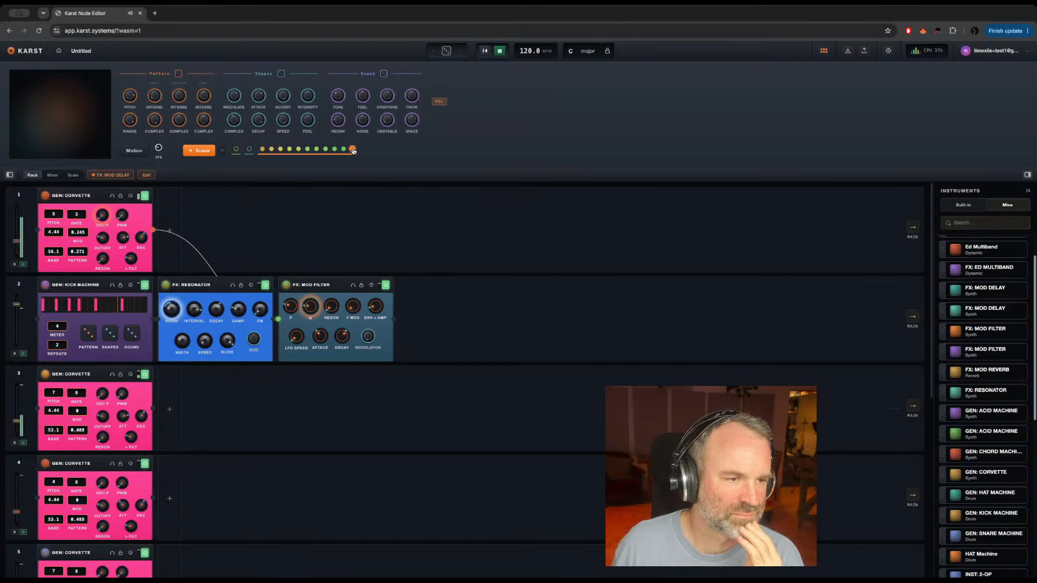
pyautogui.click(290, 150)
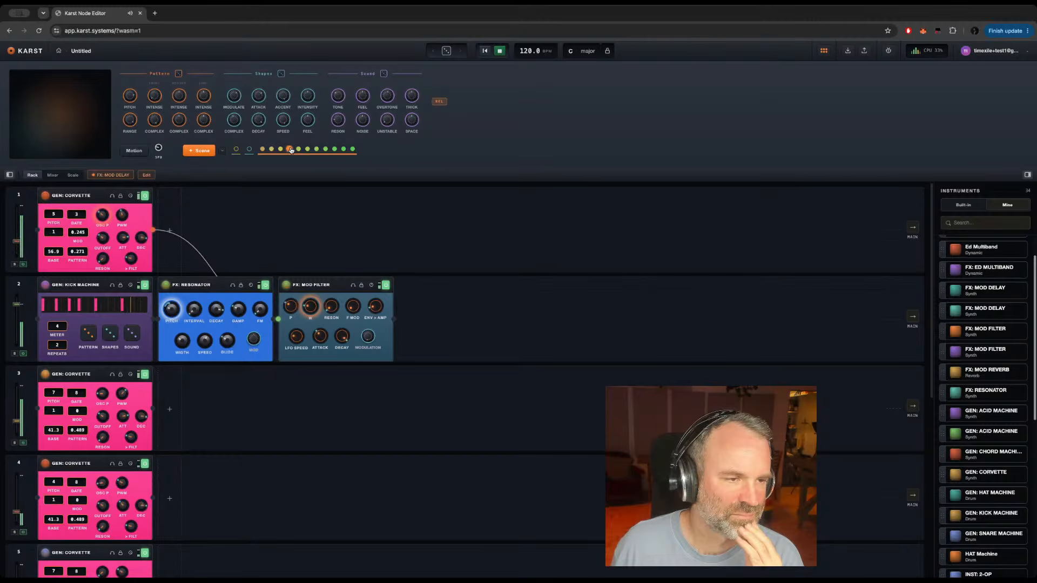
pyautogui.click(343, 150)
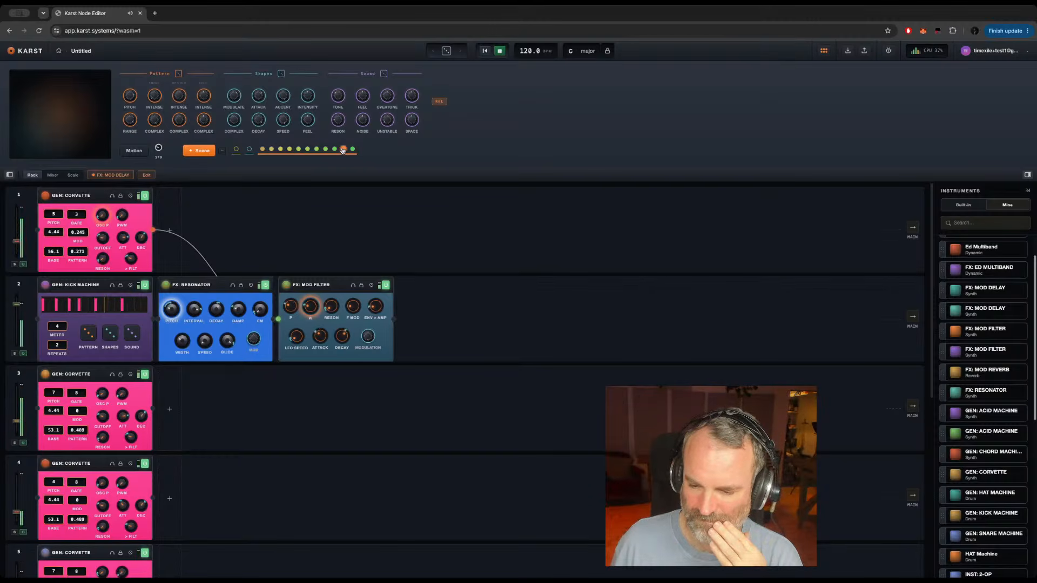
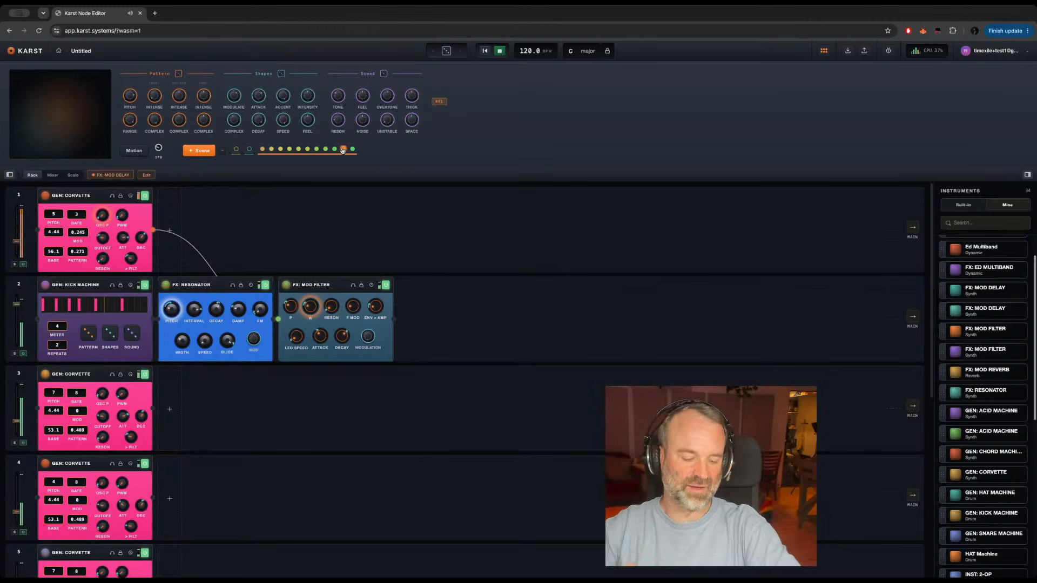
# Step: Stop playback, browse the personal instruments library, and show the built-in instruments
pyautogui.press('space')
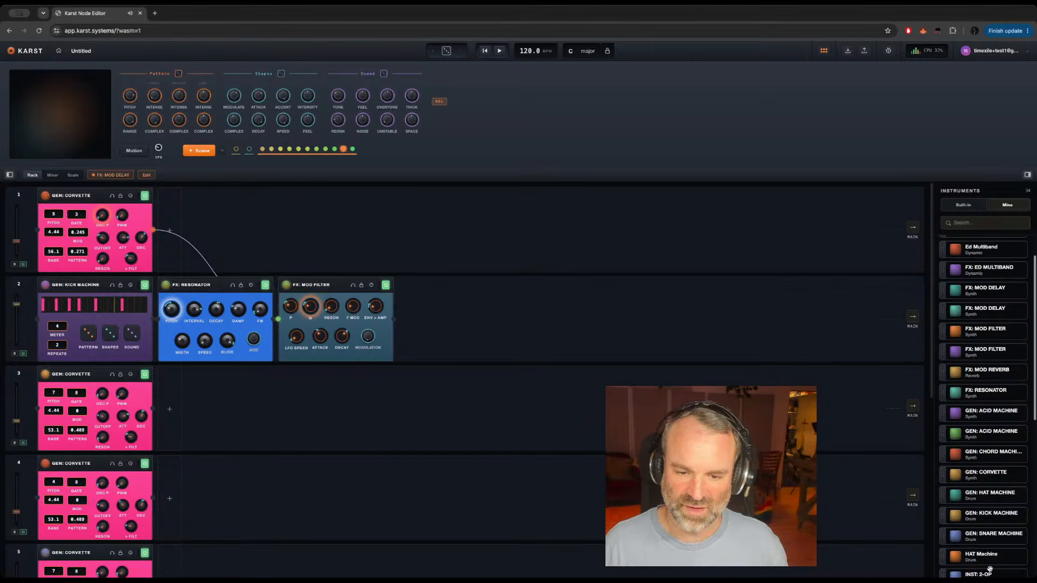
pyautogui.scroll(-5, 990, 501)
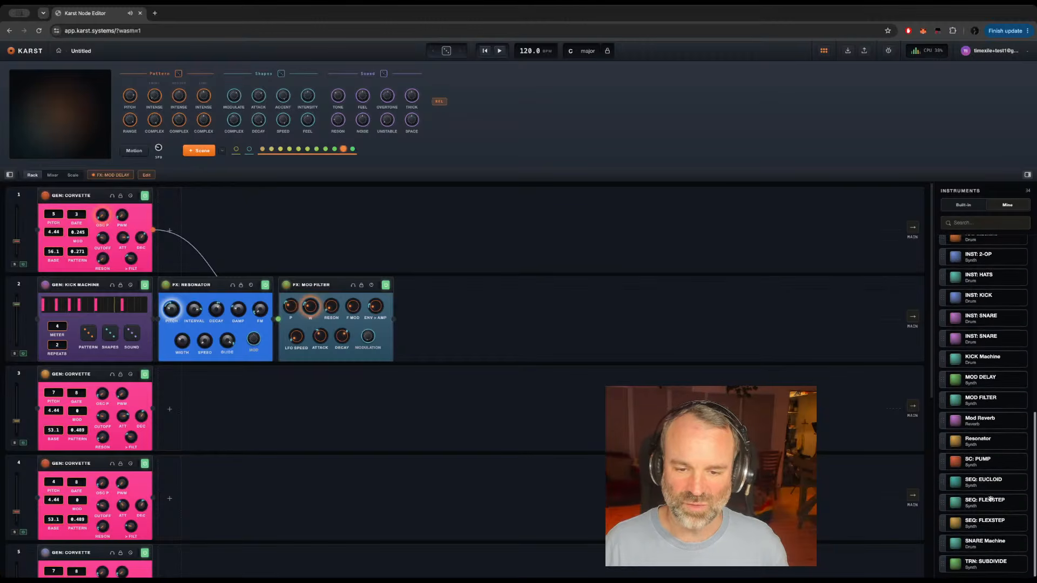
pyautogui.scroll(6, 990, 499)
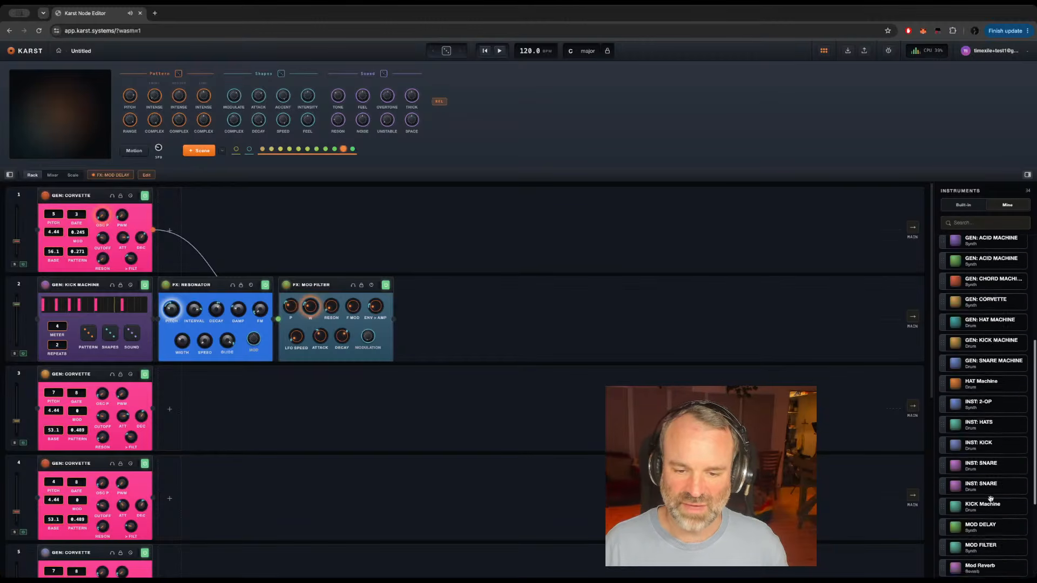
pyautogui.click(964, 206)
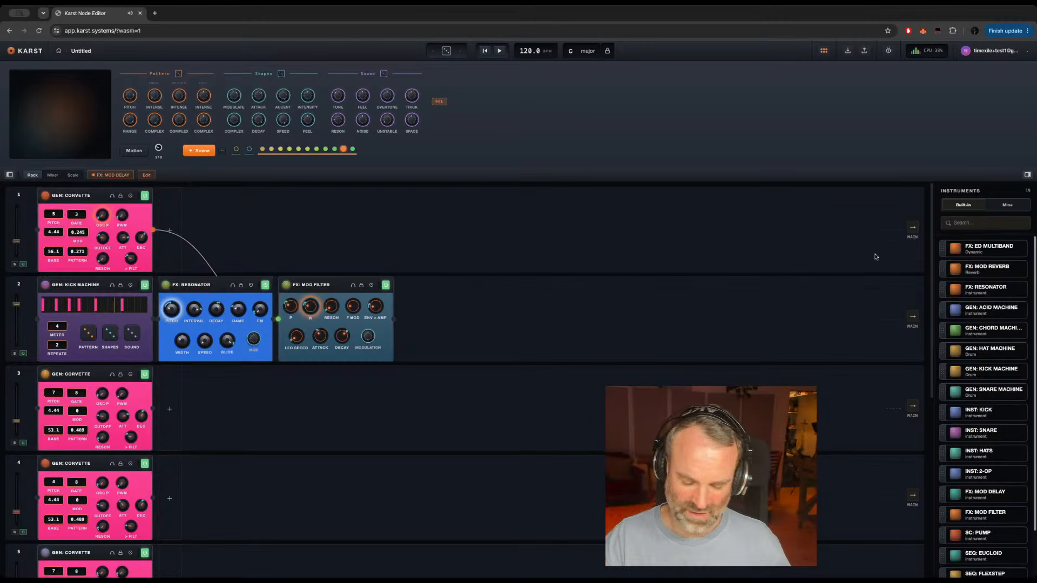
# Step: Switch off the FX: MOD DELAY effect on the Main track
pyautogui.scroll(-5, 364, 398)
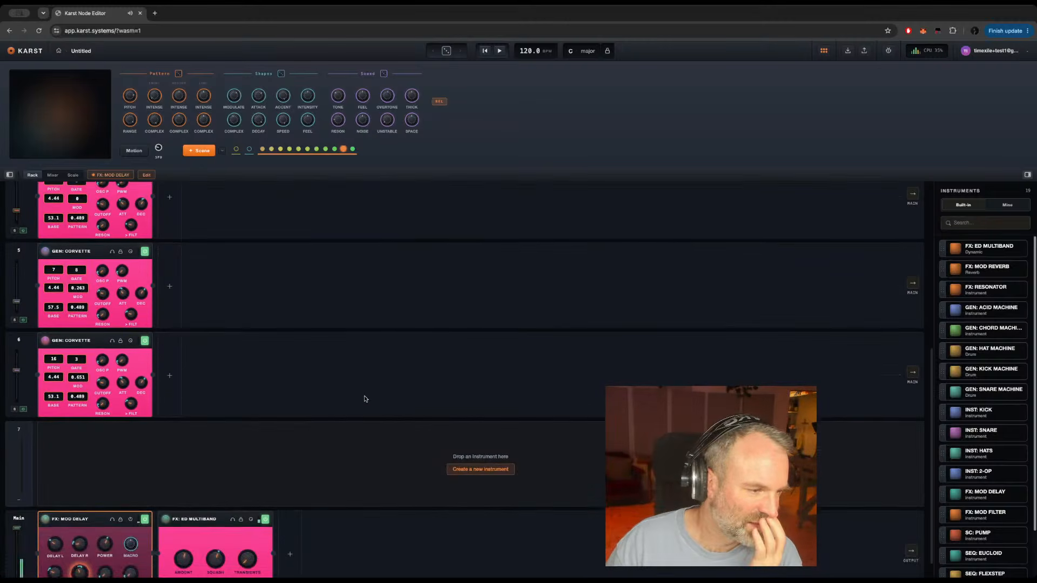
pyautogui.scroll(-1, 366, 399)
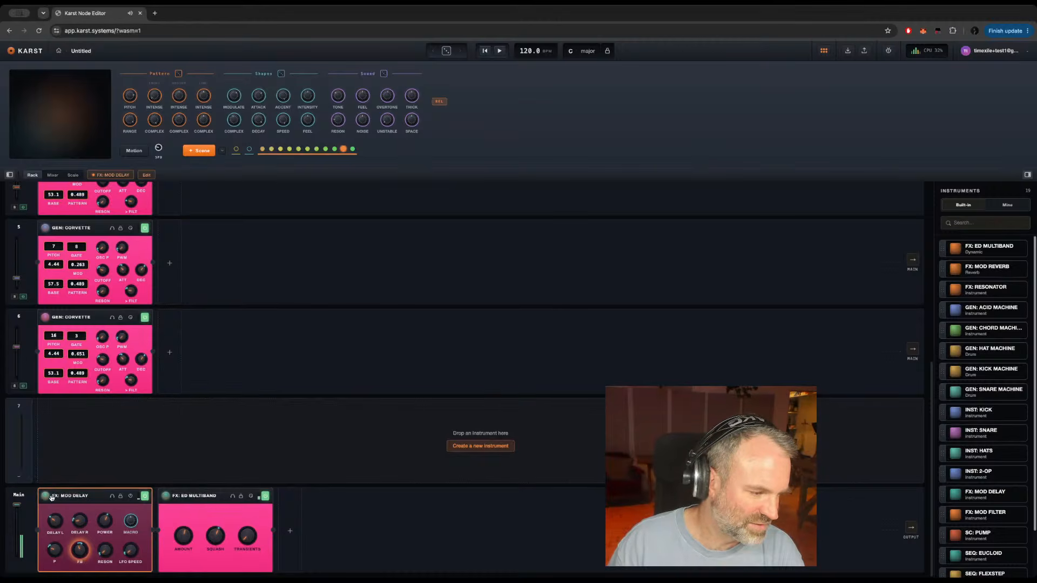
pyautogui.click(145, 497)
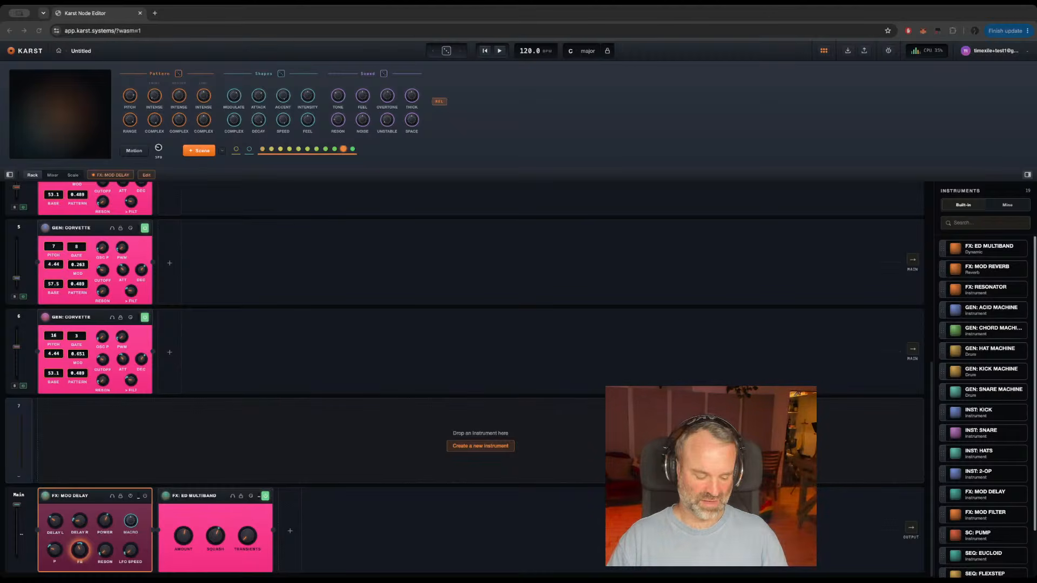
pyautogui.press('super+Tab')
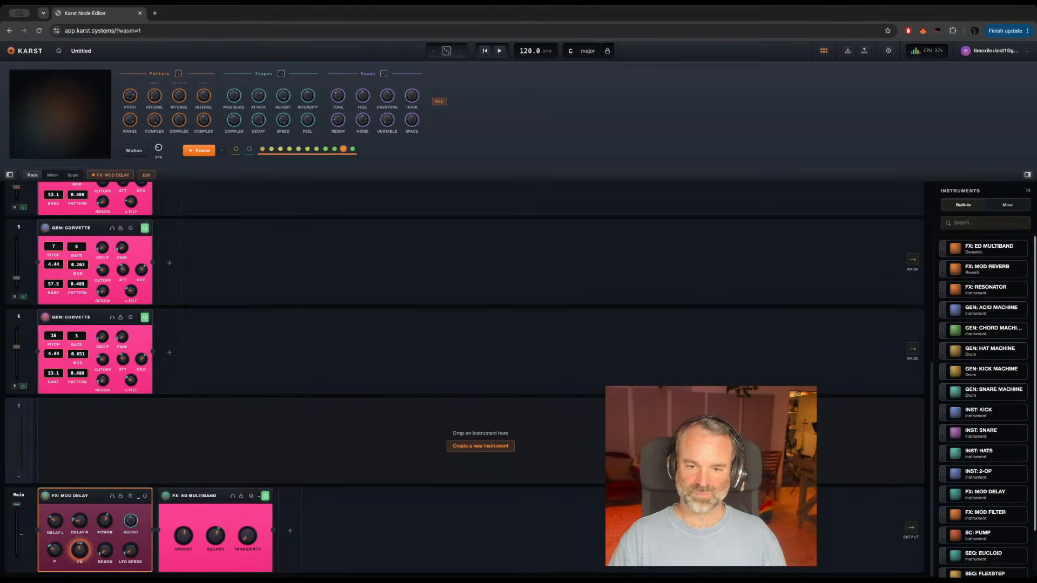
# Step: Start playback, try GEN: CHORD MACHINE on empty track 7, and delete it from the track
pyautogui.press('space')
pyautogui.moveTo(998, 329); pyautogui.dragTo(456, 414)
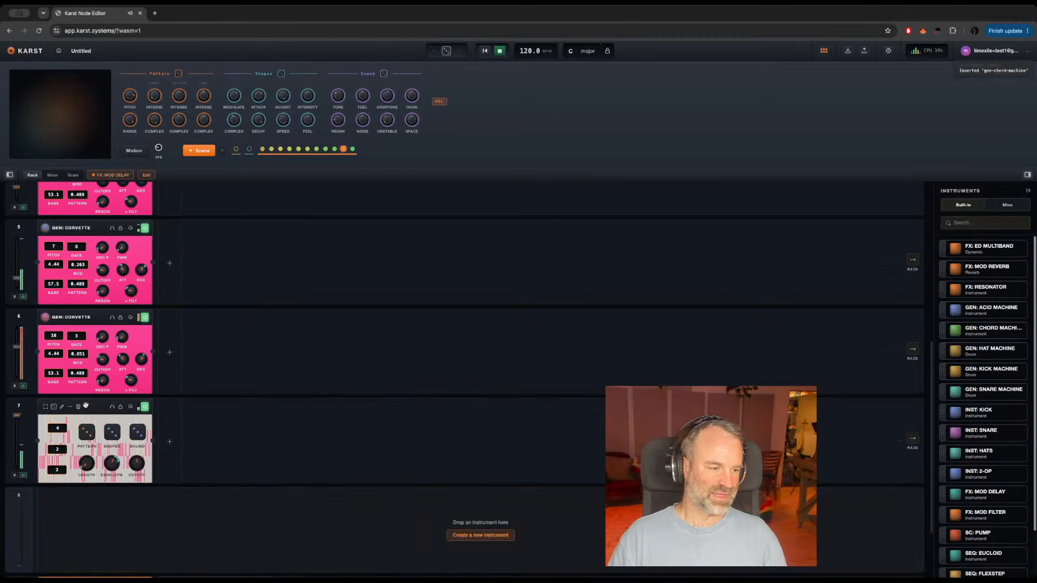
pyautogui.click(92, 406)
pyautogui.click(92, 406)
pyautogui.click(78, 407)
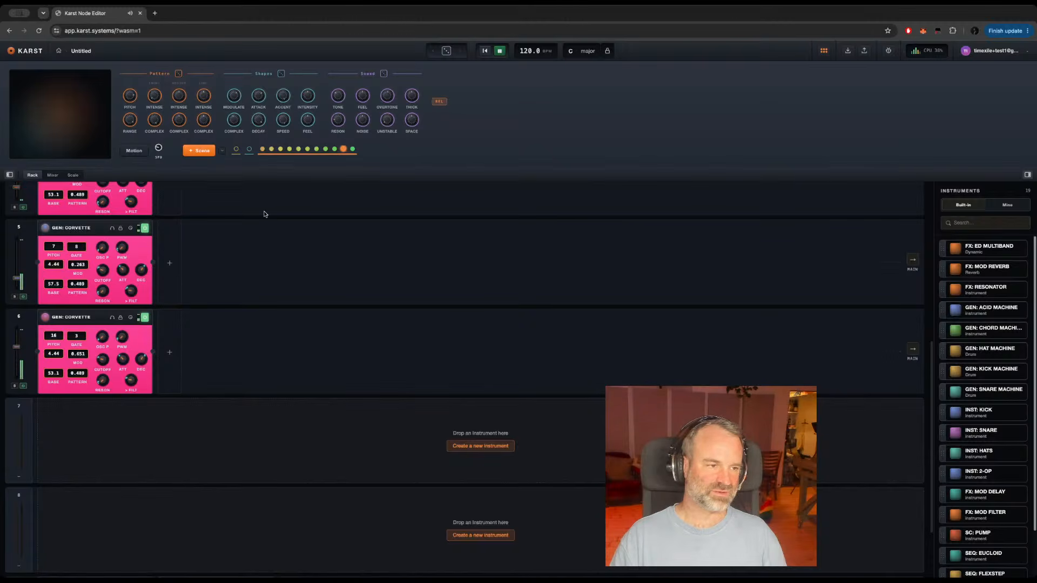
# Step: View the node structure of the GEN: CORVETTE on track 3, stop playback, and return to the rack
pyautogui.scroll(3, 229, 257)
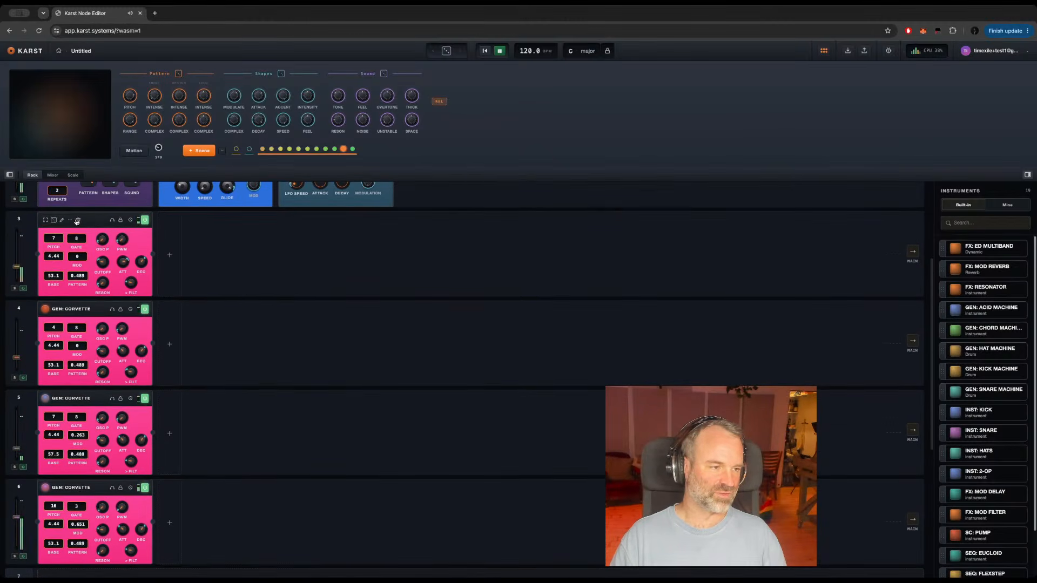
pyautogui.click(61, 220)
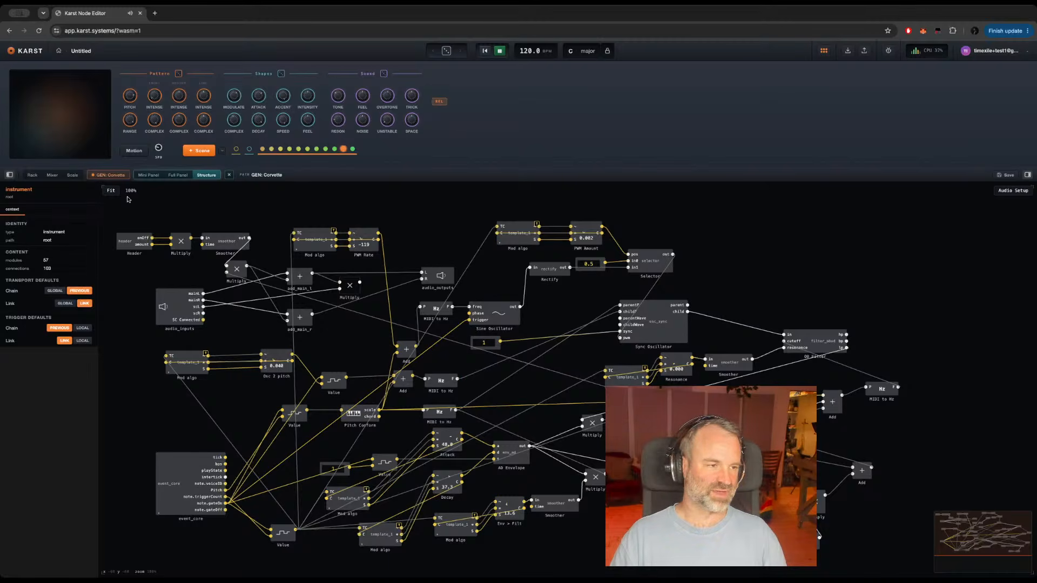
pyautogui.press('space')
pyautogui.click(33, 174)
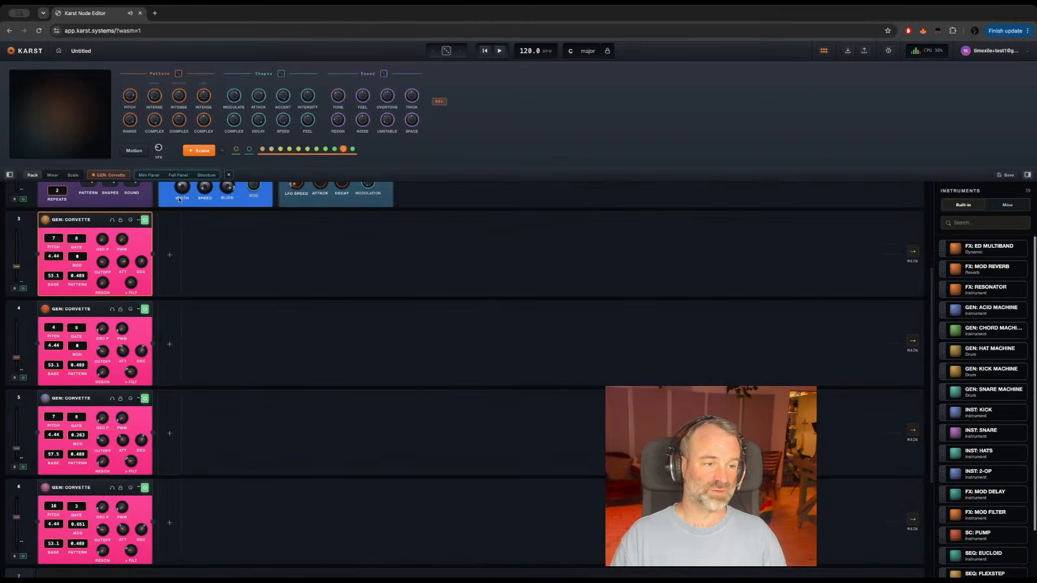
pyautogui.scroll(3, 440, 254)
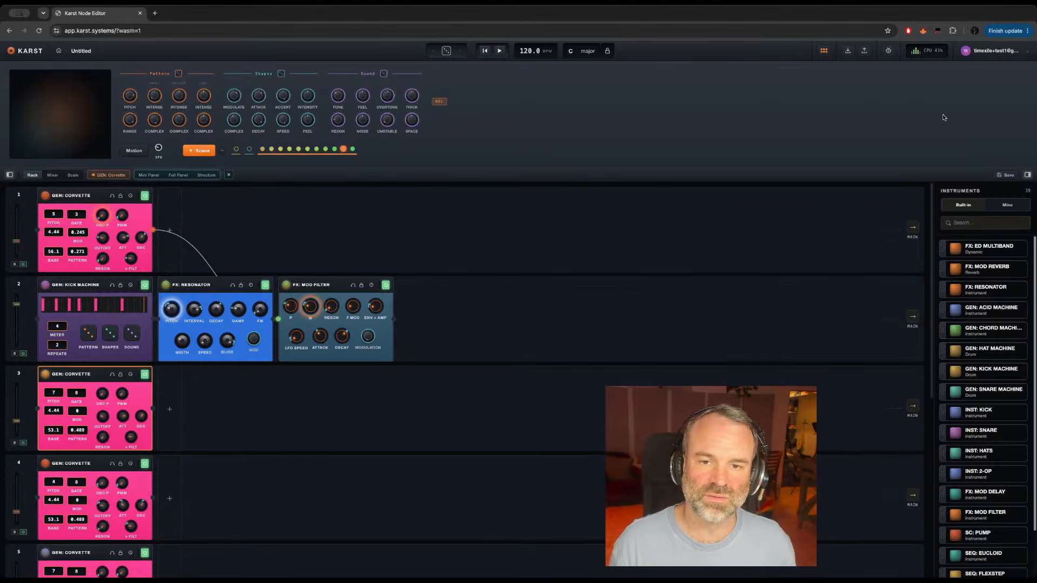
# Step: Download GEN: CORVETTE from the personal instruments library and show the downloaded gen-corvette.karst-i file in its folder
pyautogui.click(1007, 205)
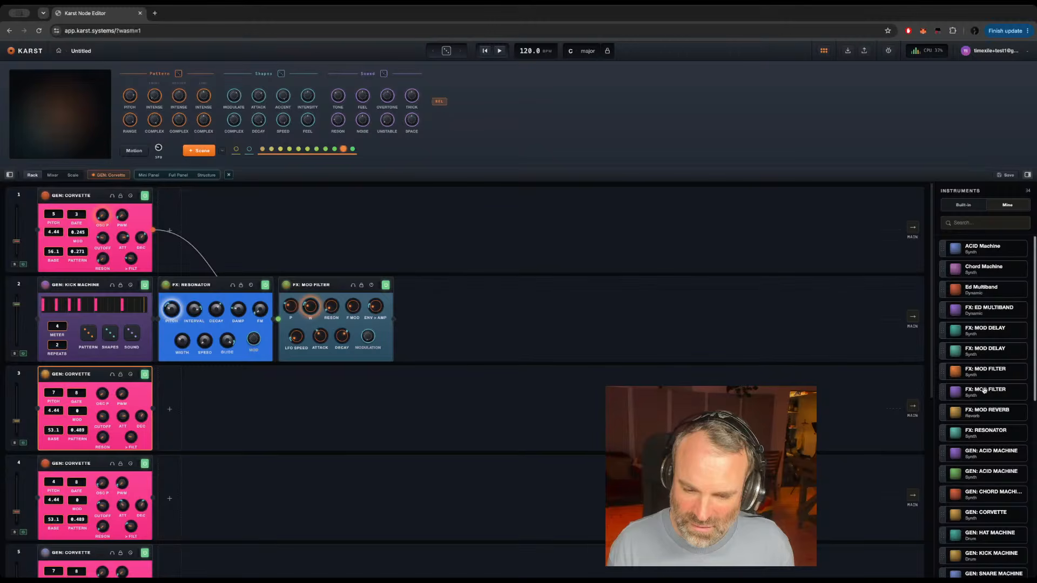
pyautogui.rightClick(982, 517)
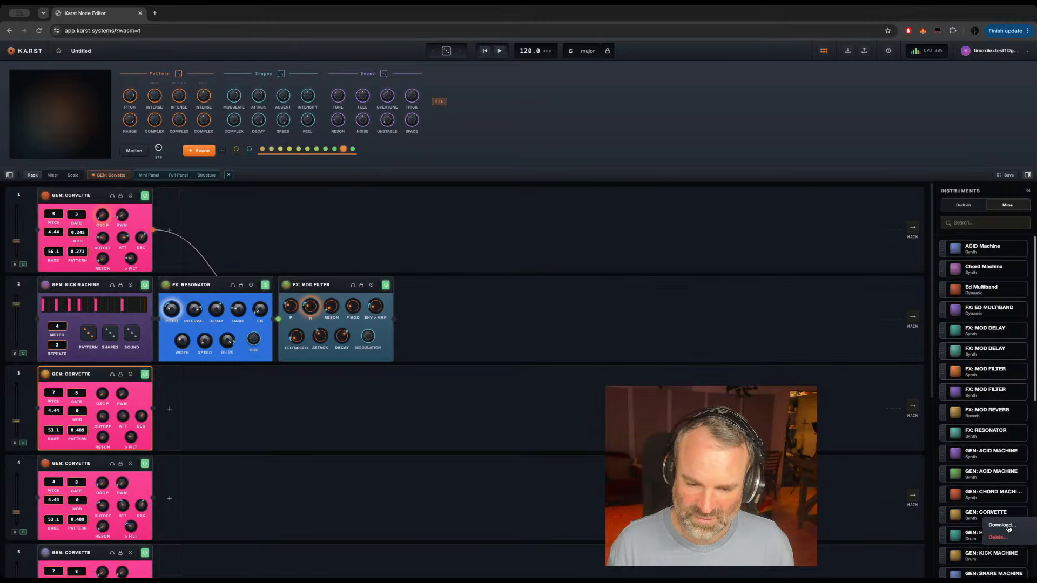
pyautogui.click(1003, 525)
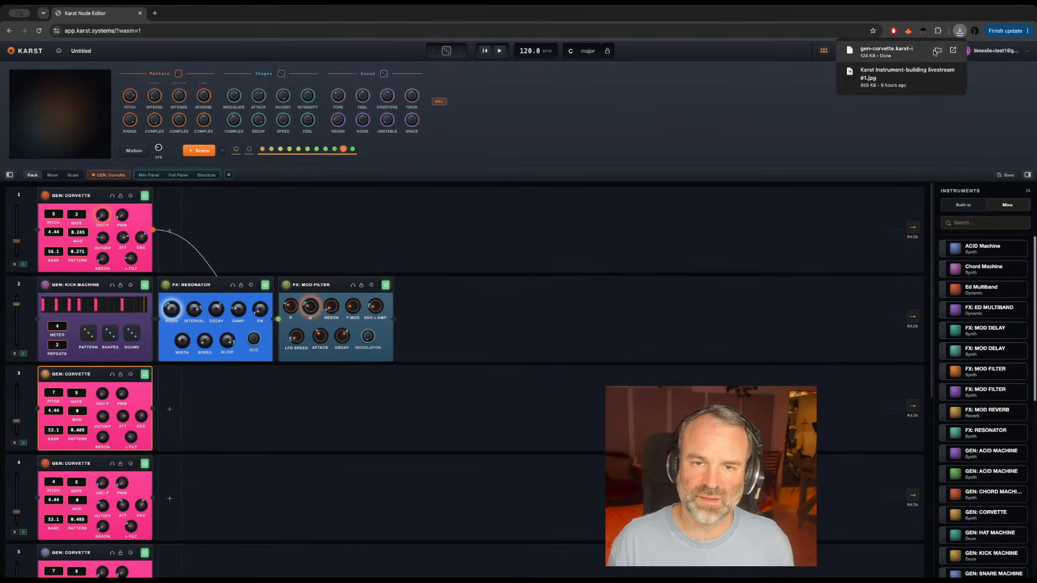
pyautogui.click(938, 51)
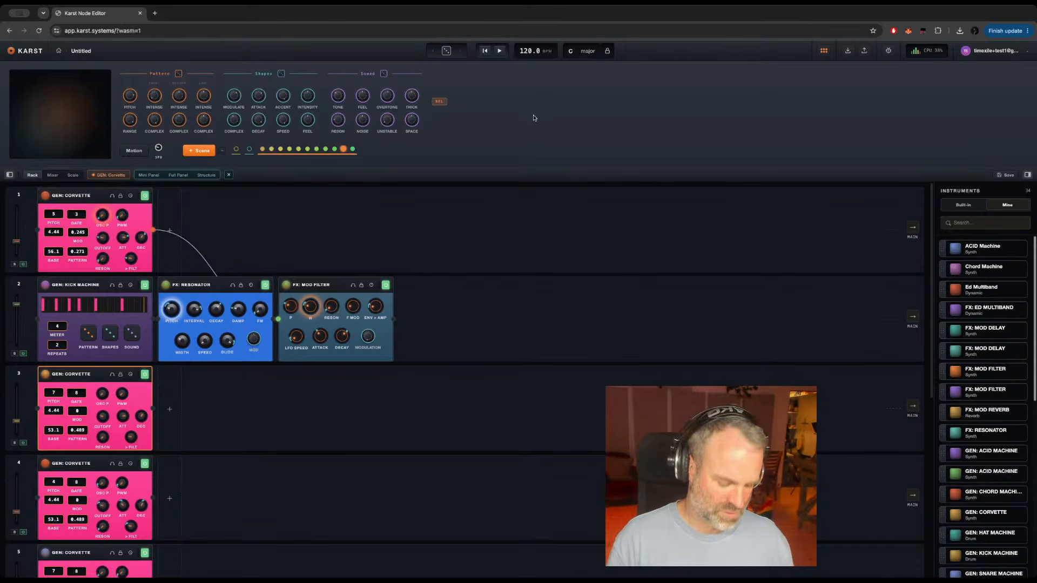
# Step: Reload the app, briefly check the developer console, and look for GEN: CORVETTE among the built-in instruments
pyautogui.hotkey('ctrl', 'r')
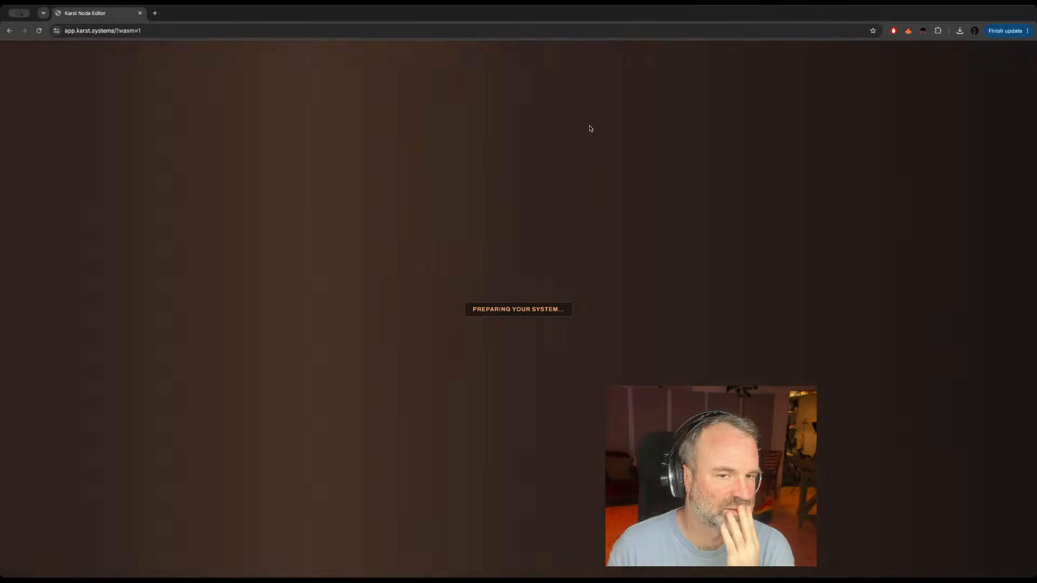
pyautogui.press('alt+super+i')
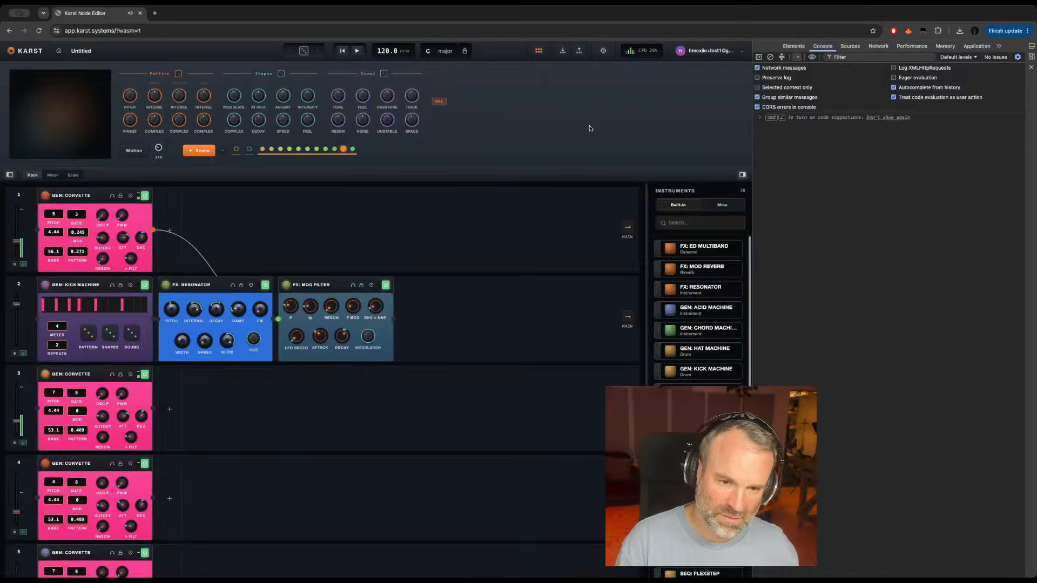
pyautogui.press('alt+super+i')
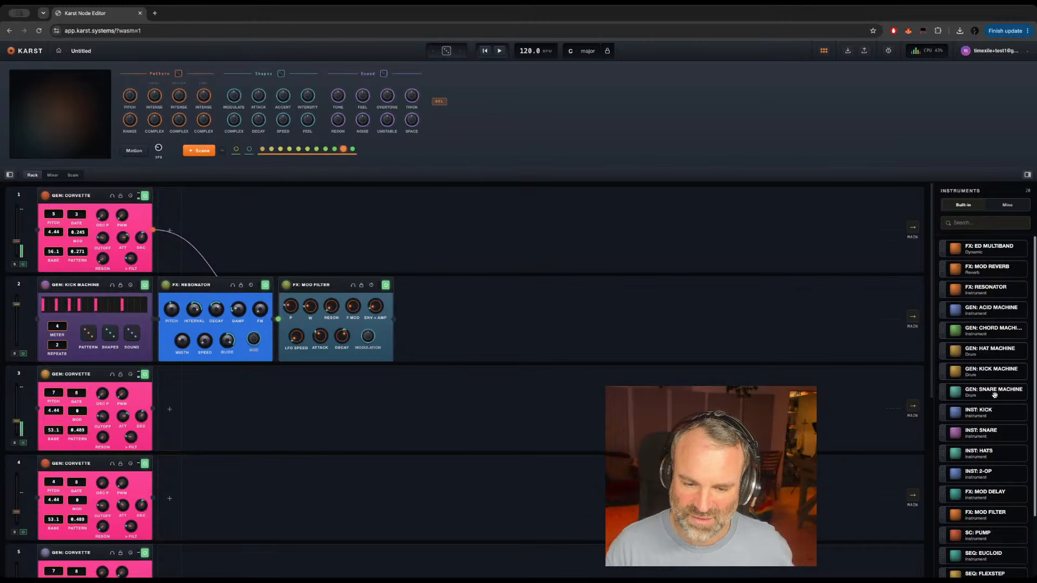
pyautogui.scroll(-3, 994, 395)
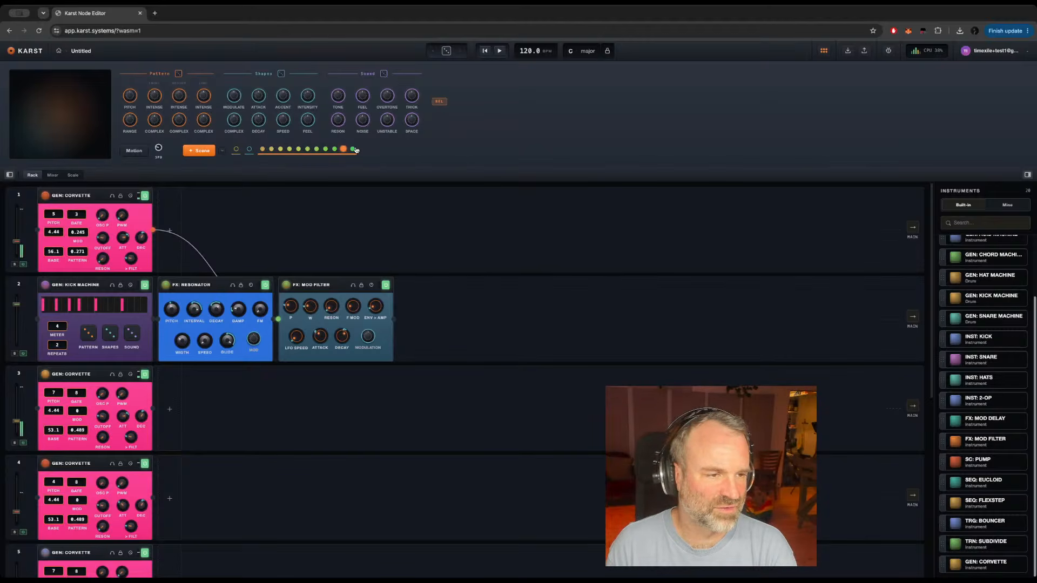
# Step: Audition the ninth, tenth, eleventh, seventh, eighth and fifth scenes during playback, and stop playback on the fifth
pyautogui.click(334, 151)
pyautogui.press('space')
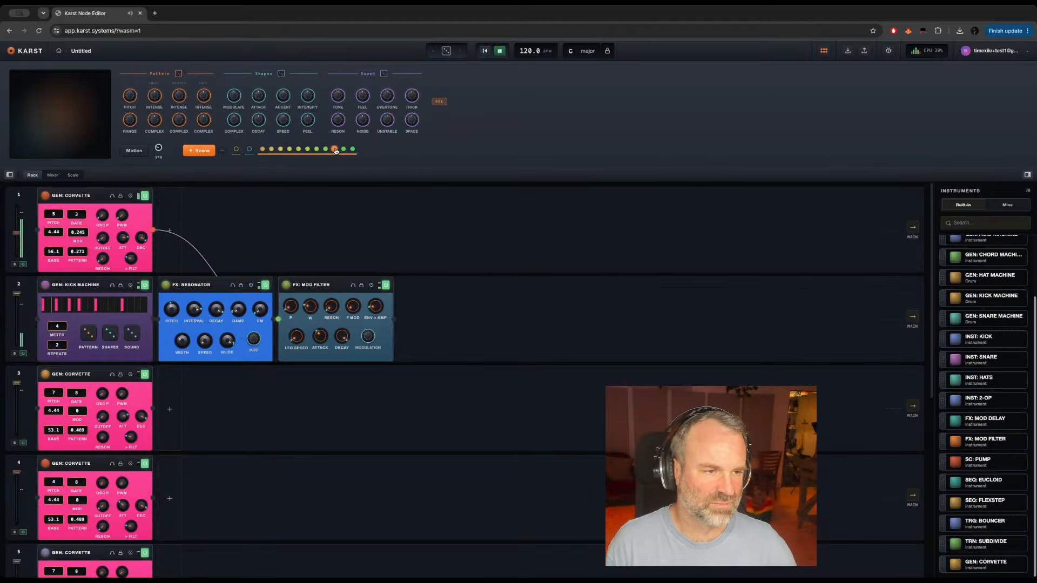
pyautogui.click(344, 151)
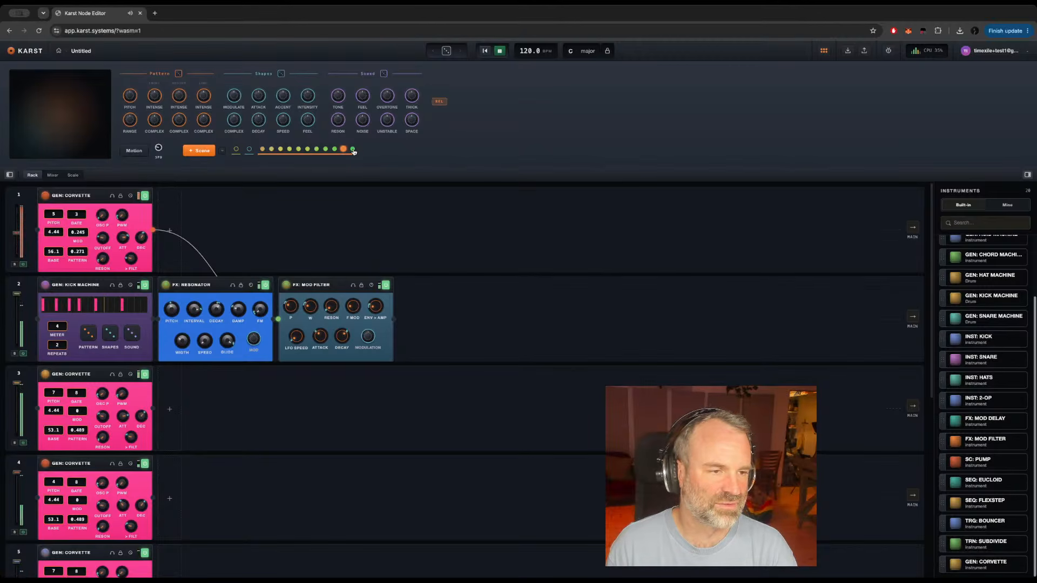
pyautogui.click(352, 150)
pyautogui.click(318, 151)
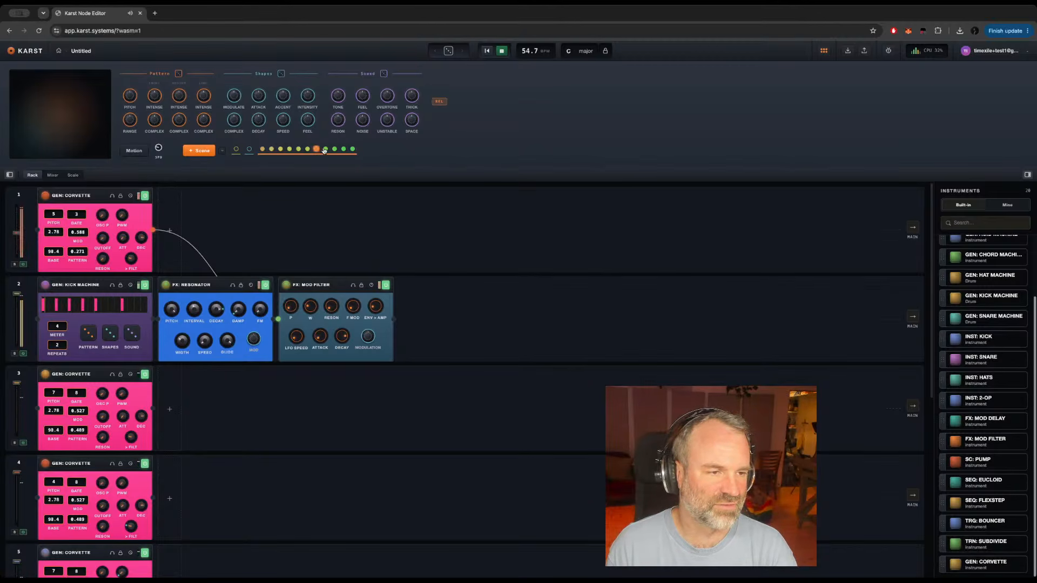
pyautogui.click(325, 150)
pyautogui.click(299, 151)
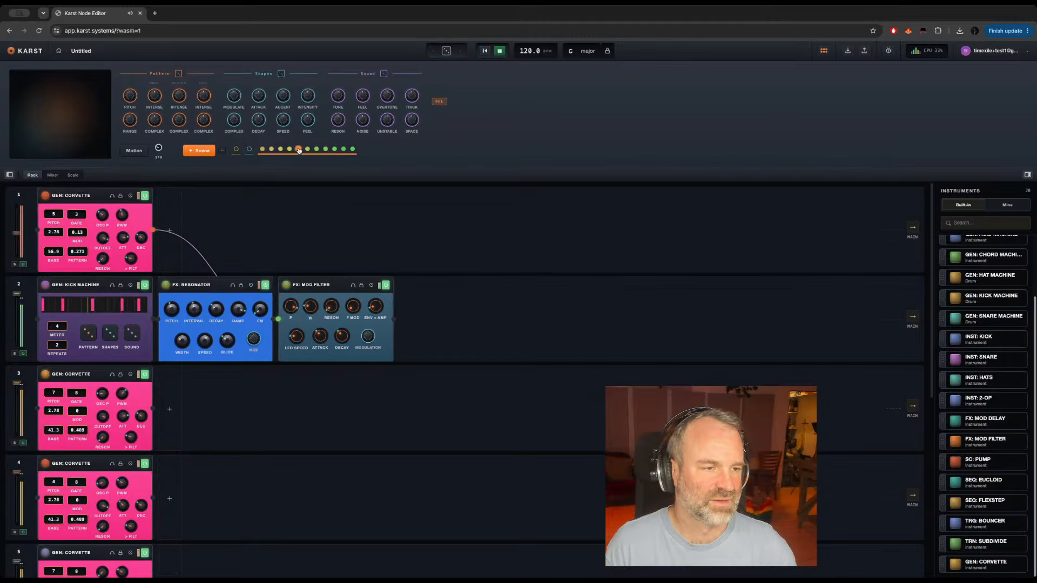
pyautogui.press('space')
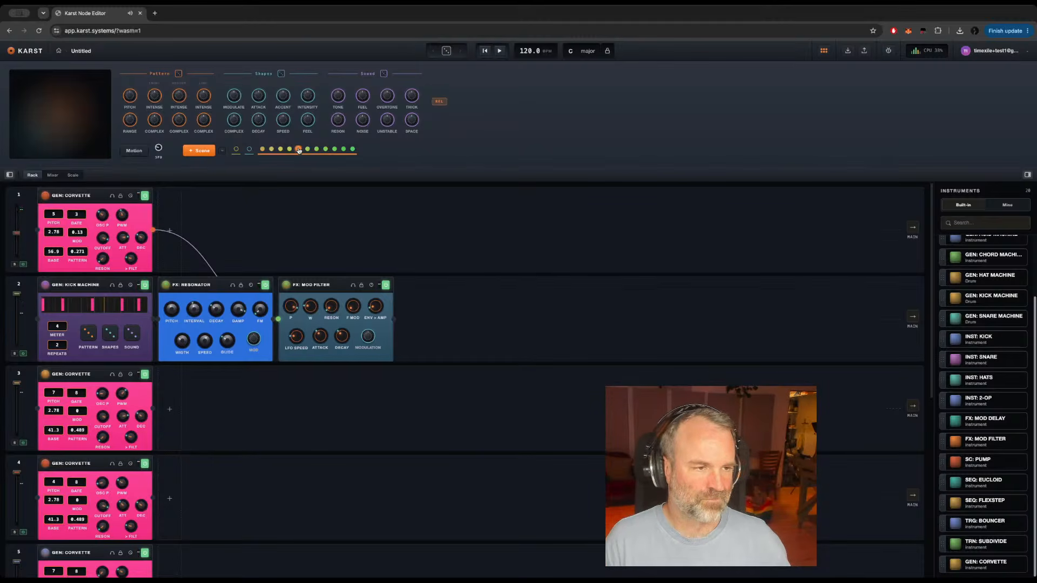
# Step: Turn down the FB knob of the FX: MOD DELAY on the Main track
pyautogui.scroll(-5, 211, 453)
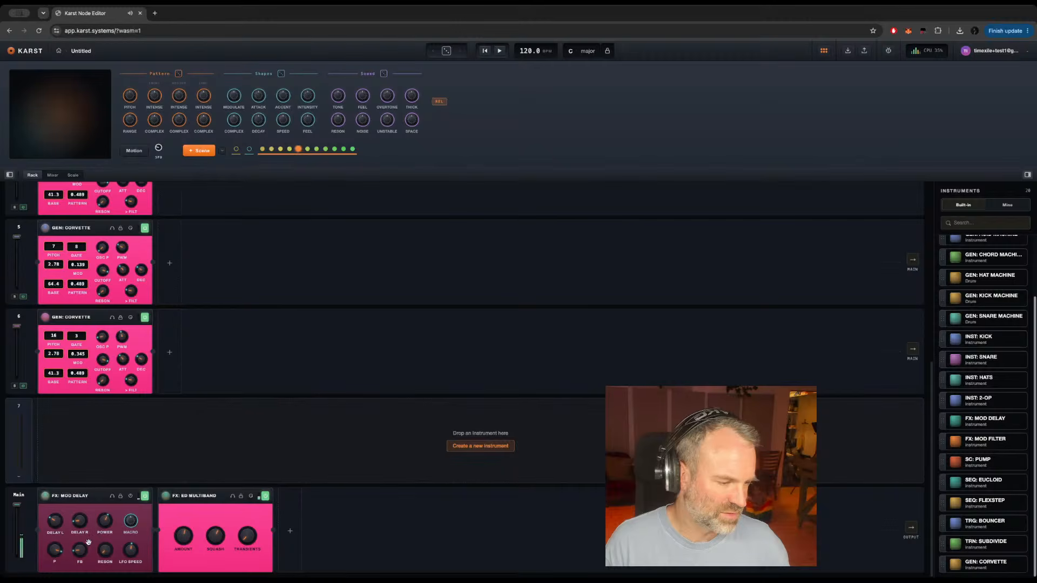
pyautogui.moveTo(80, 549); pyautogui.dragTo(80, 566)
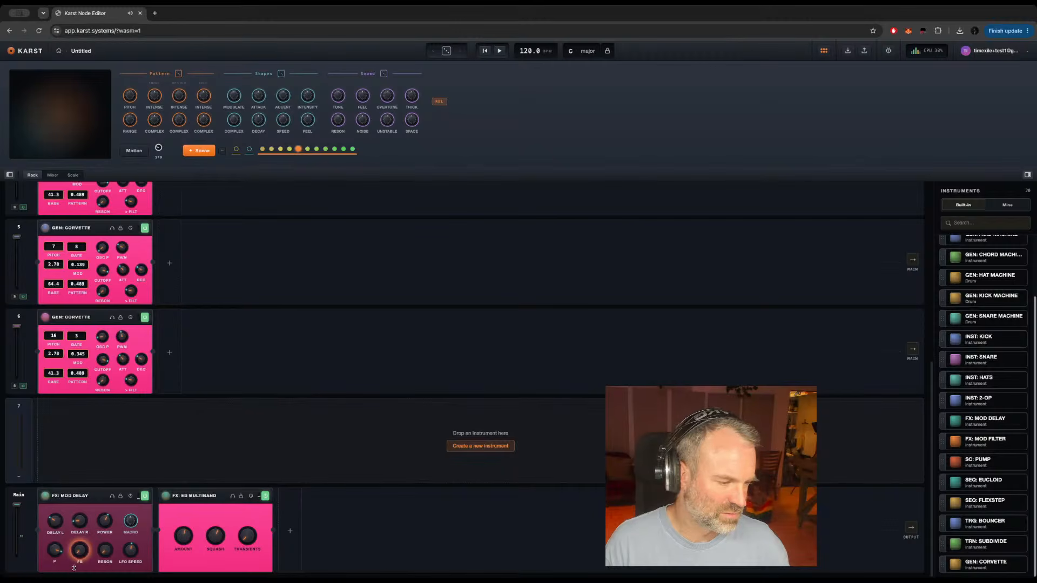